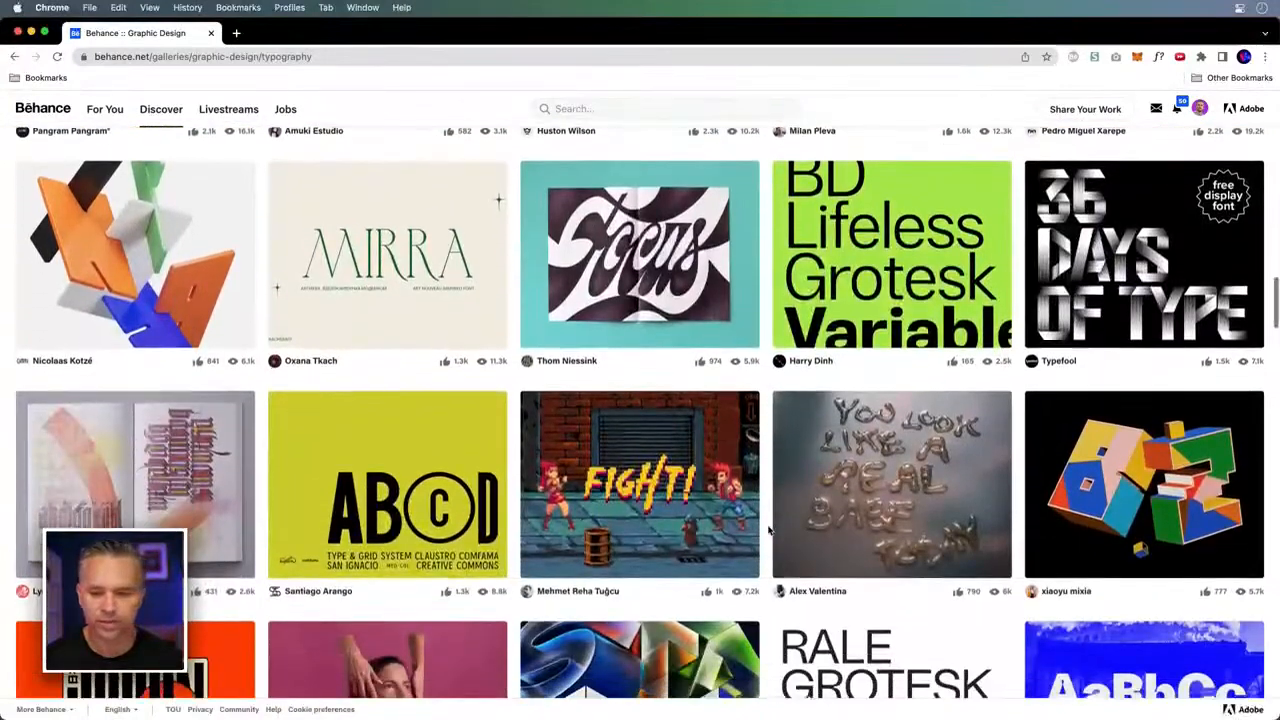
# - Browse the Behance typography gallery for lettering examples and switch to Illustrator
pyautogui.scroll(-3, 768, 530)
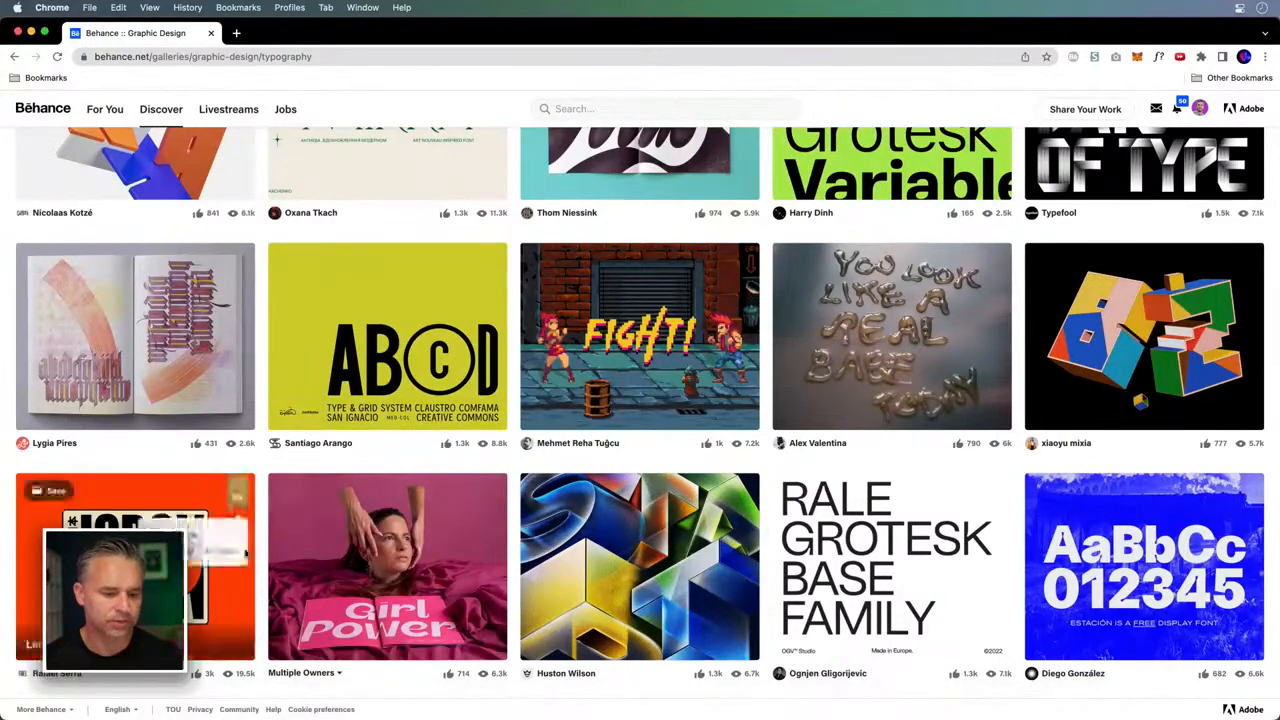
pyautogui.scroll(-3, 120, 450)
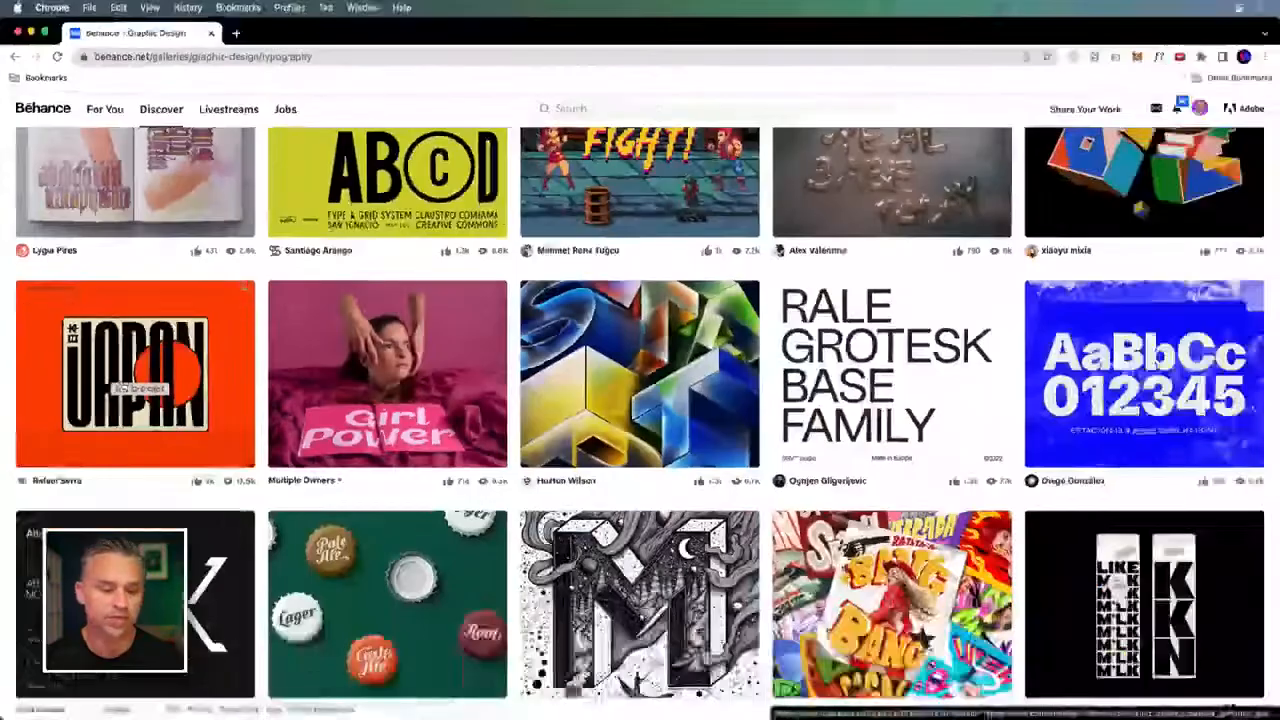
pyautogui.moveTo(243, 708)
pyautogui.click(284, 703)
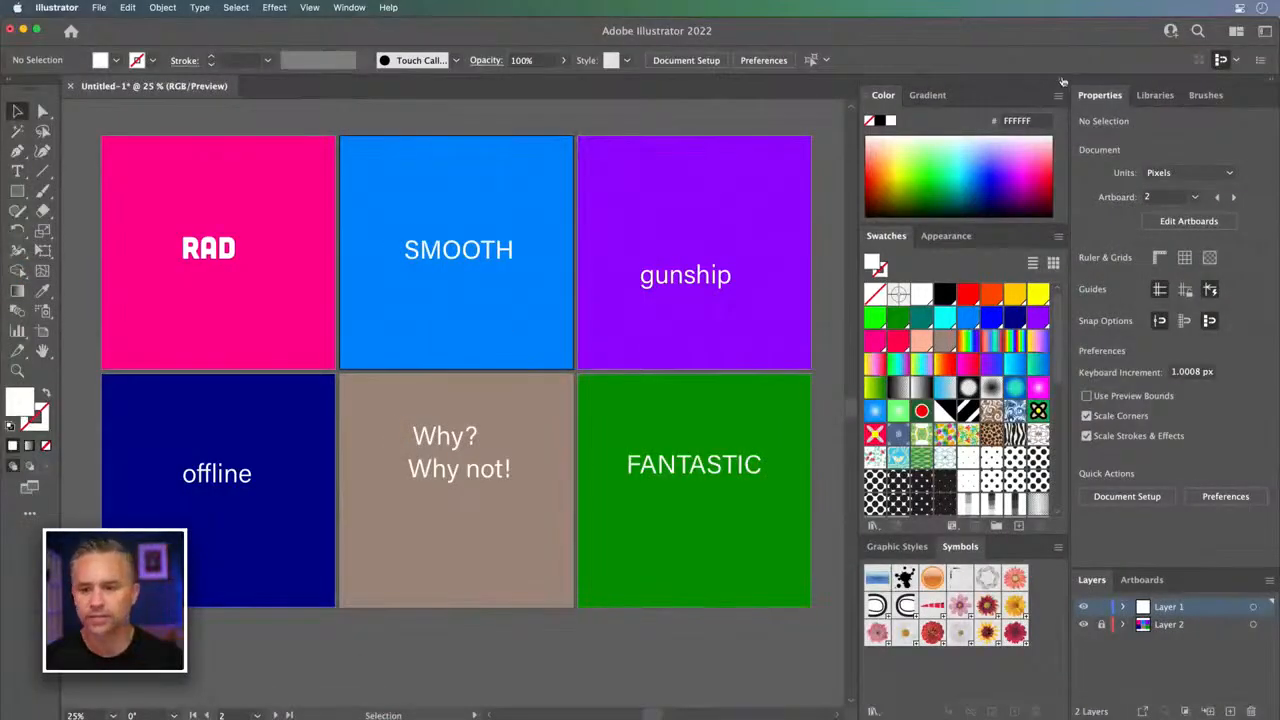
# - Collapse the expanded panels, and move "gunship" higher on the purple artboard and "SMOOTH" slightly up on the blue one
pyautogui.click(1063, 80)
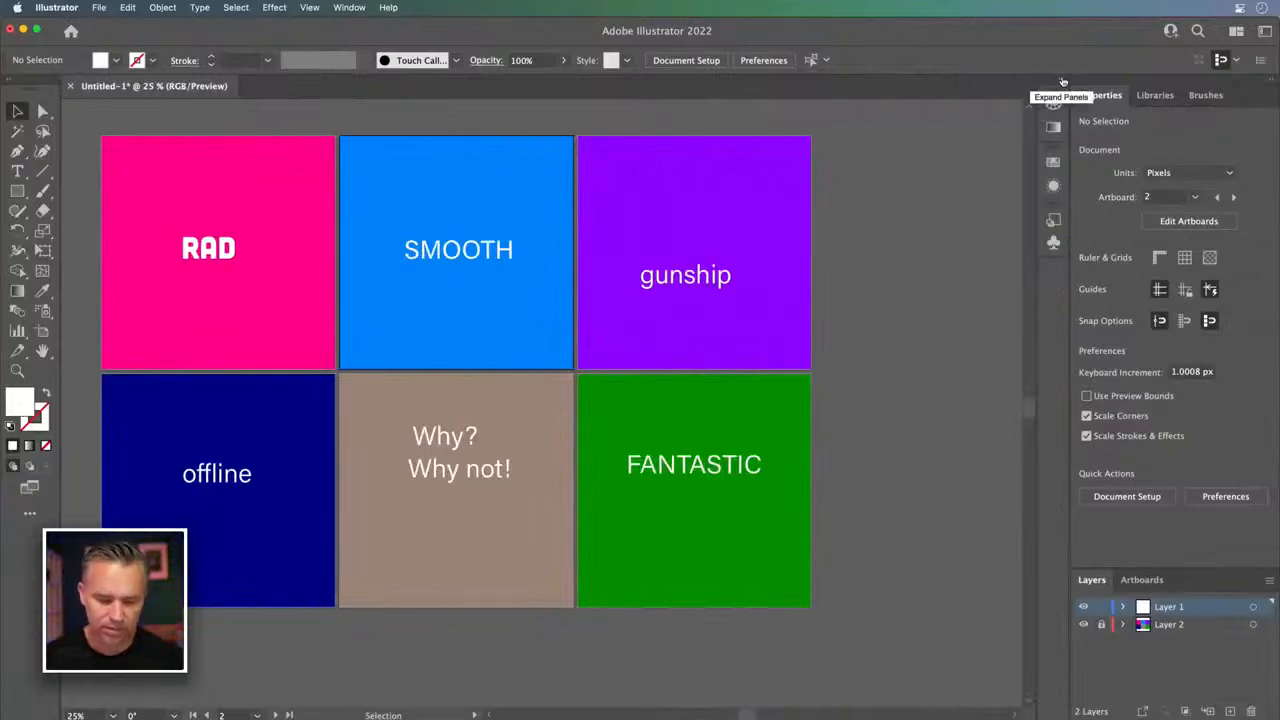
pyautogui.press('super+alt+0')
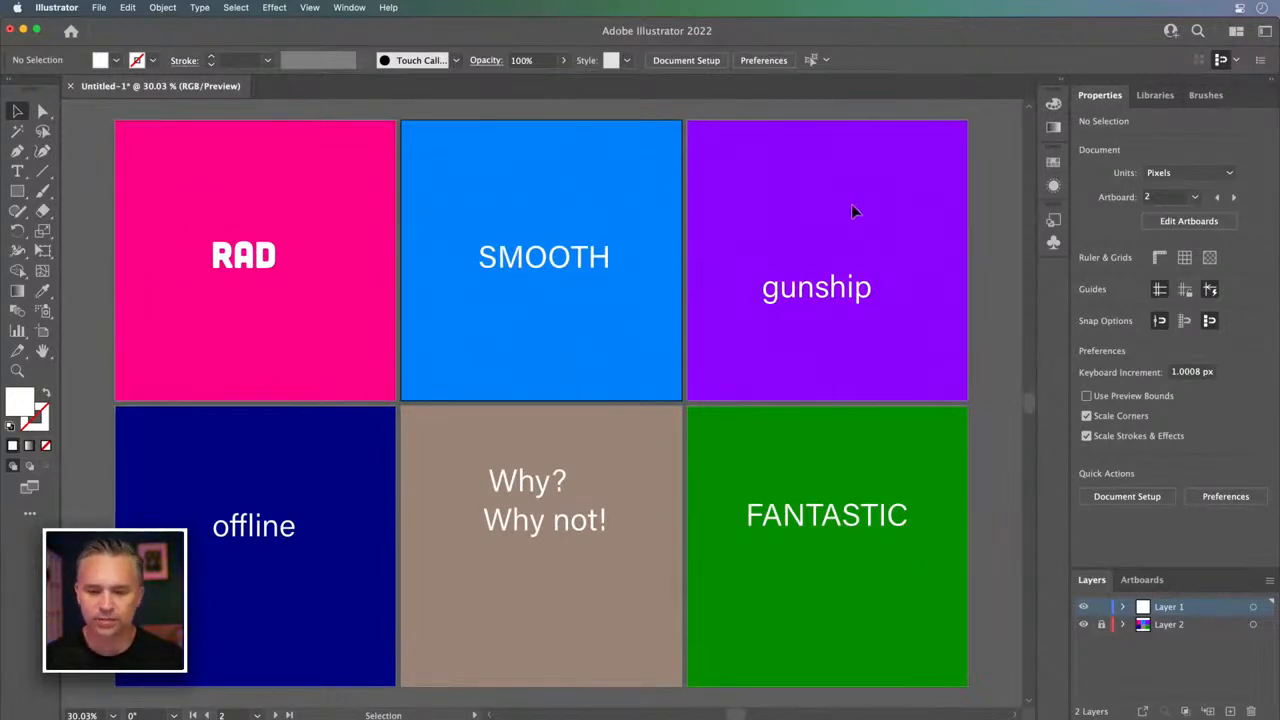
pyautogui.moveTo(814, 288); pyautogui.dragTo(810, 243)
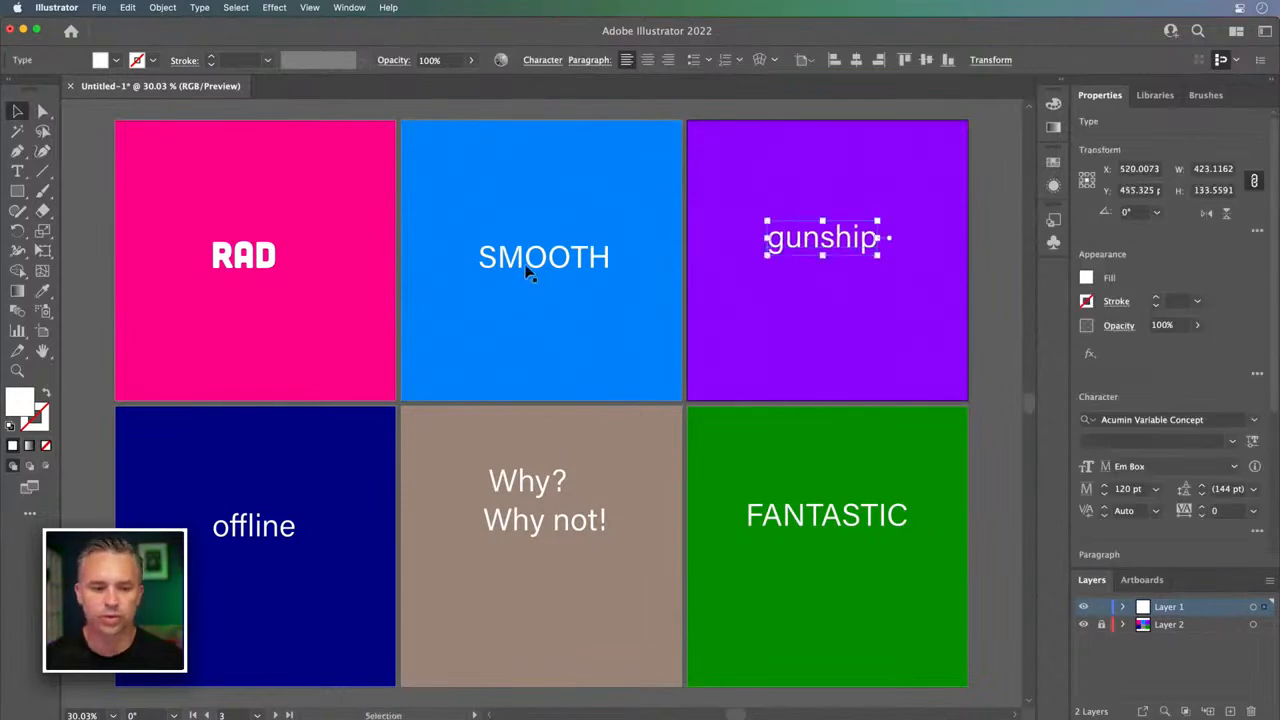
pyautogui.moveTo(543, 260); pyautogui.dragTo(523, 247)
# - Look through the list of fonts available for the "SMOOTH" text
pyautogui.press('super+equal')
pyautogui.press('super+equal')
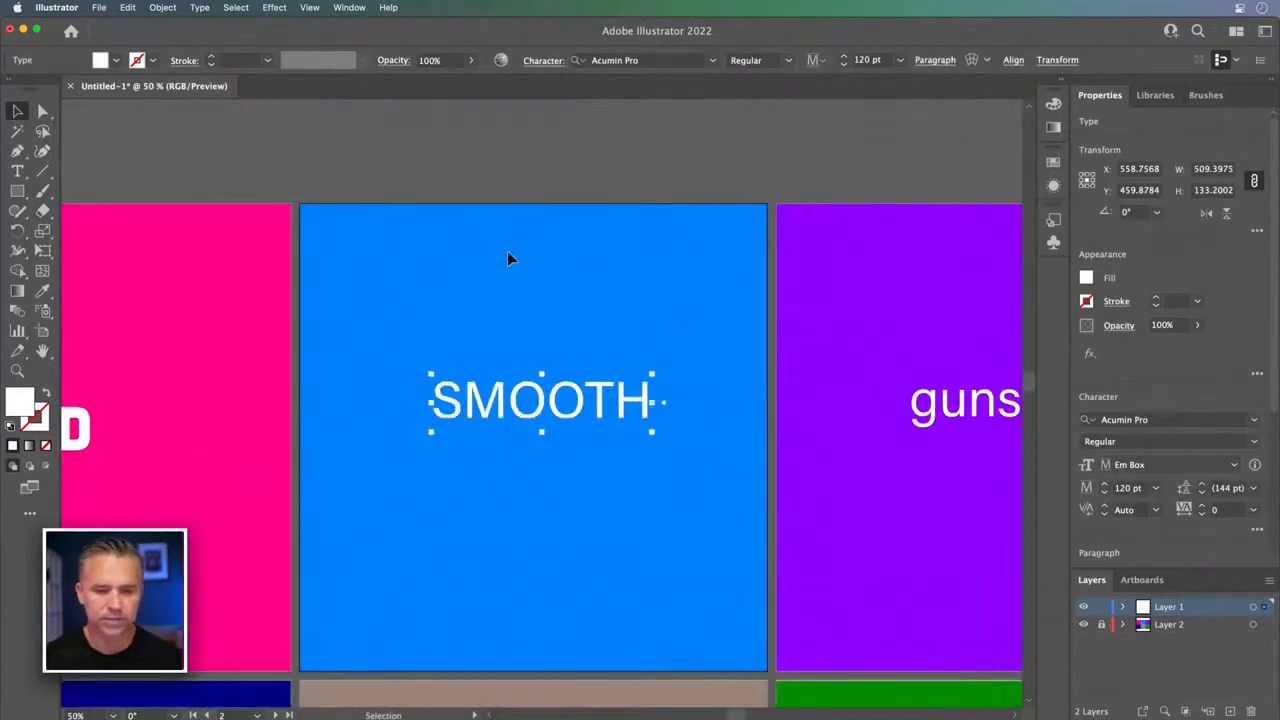
pyautogui.press('super+equal')
pyautogui.scroll(-3, 531, 265)
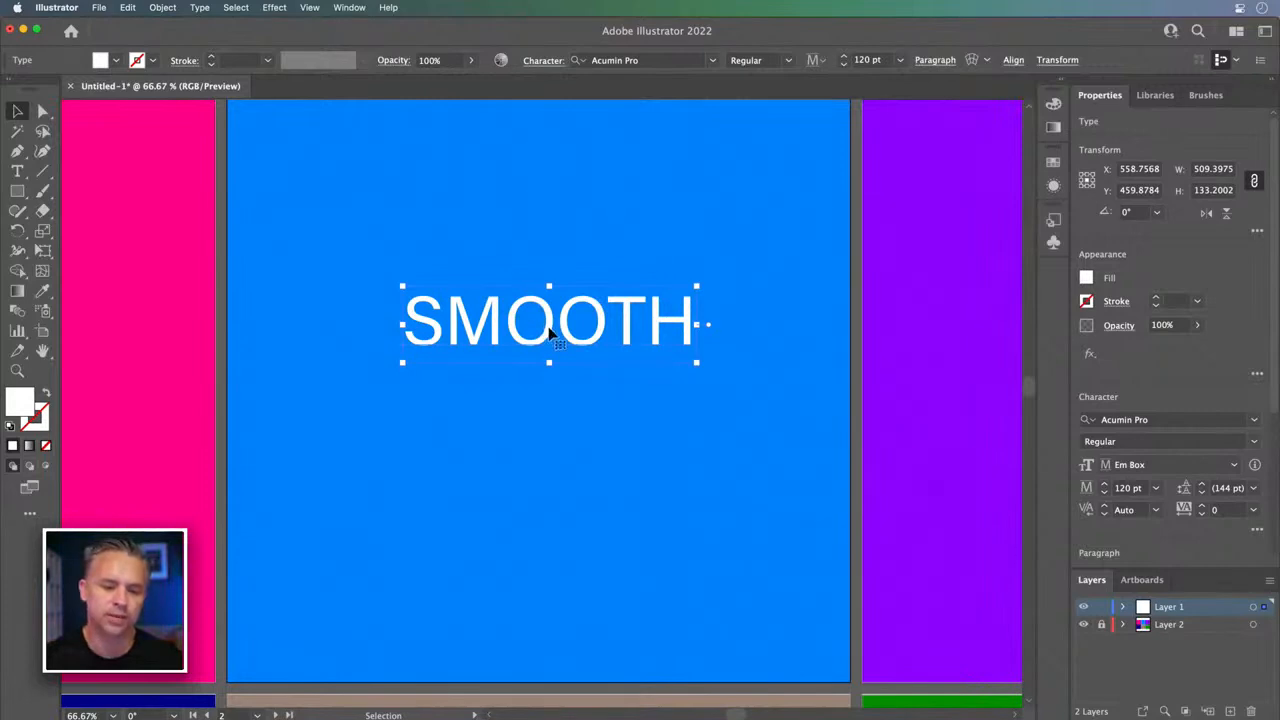
pyautogui.scroll(2, 560, 300)
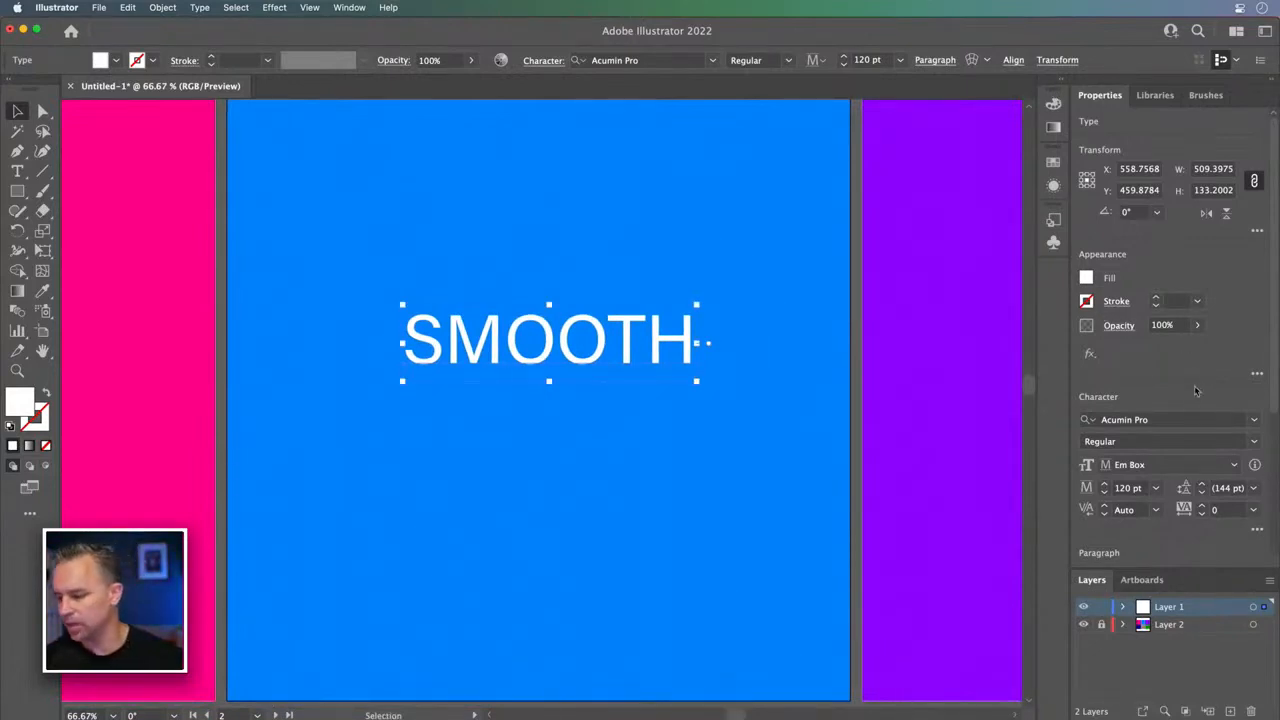
pyautogui.click(1255, 421)
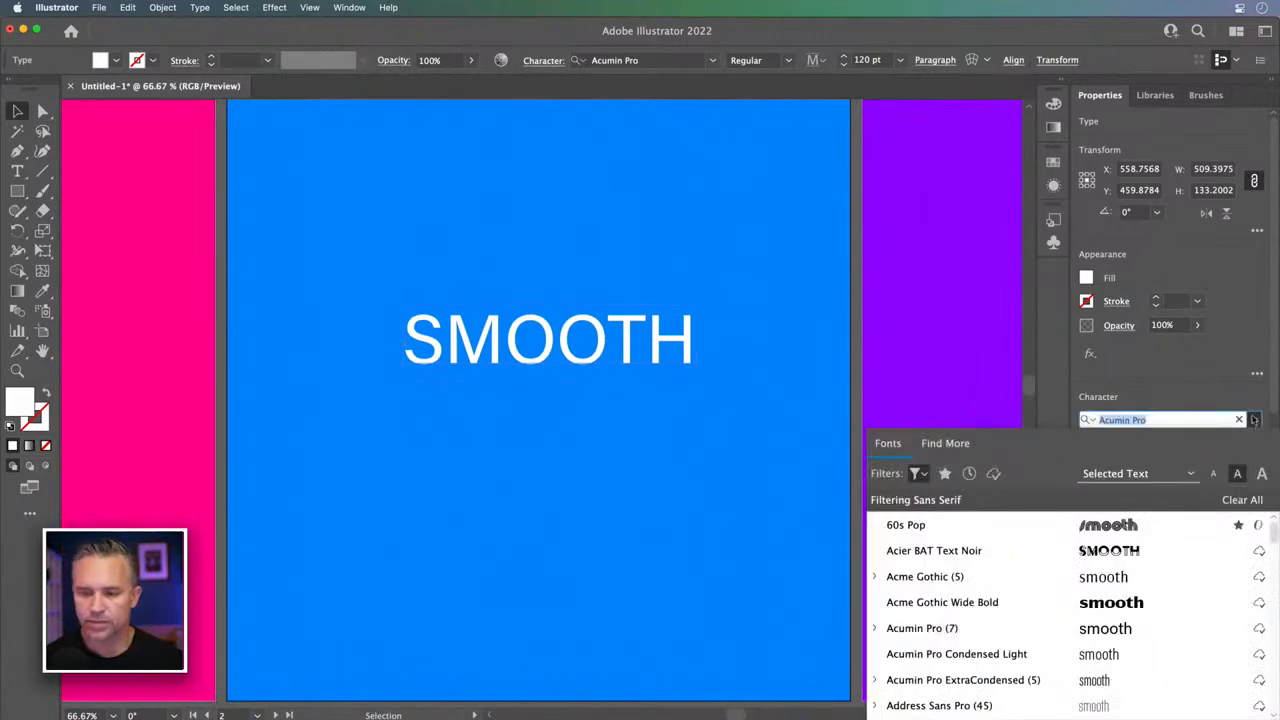
pyautogui.click(1255, 421)
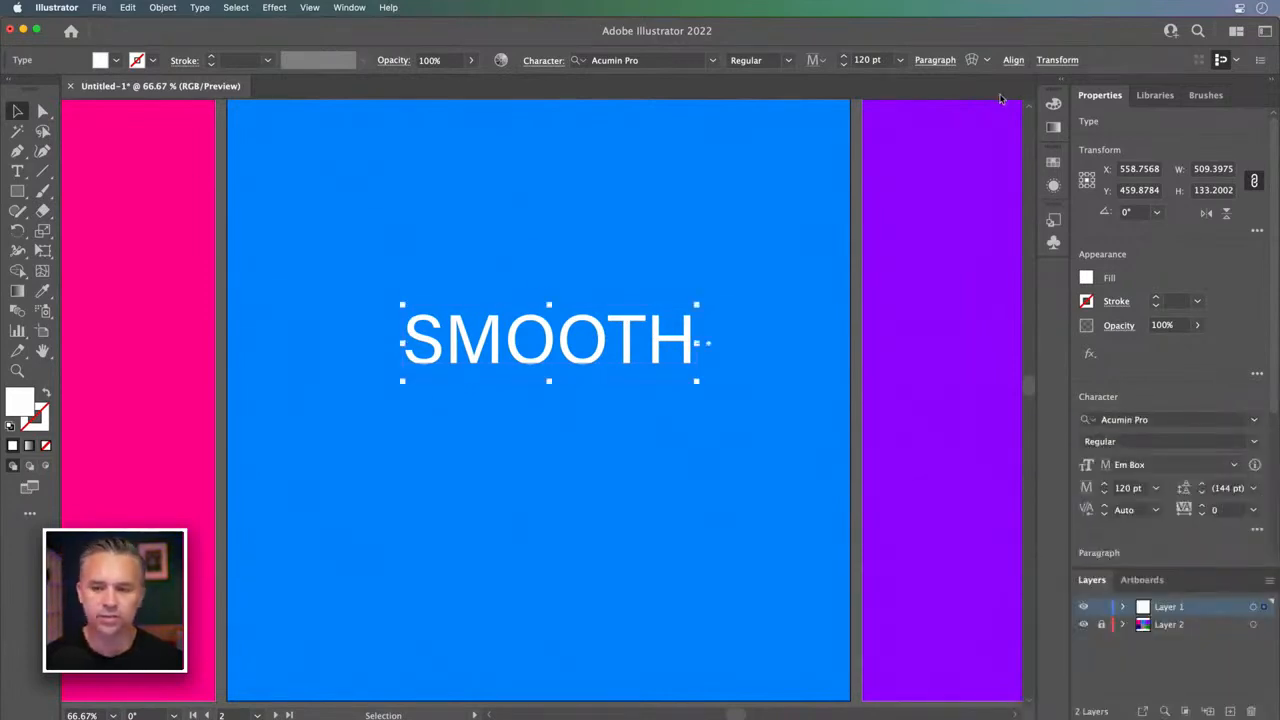
# - Show the Character Styles for the selected "SMOOTH" text and expand the side panels
pyautogui.click(1060, 82)
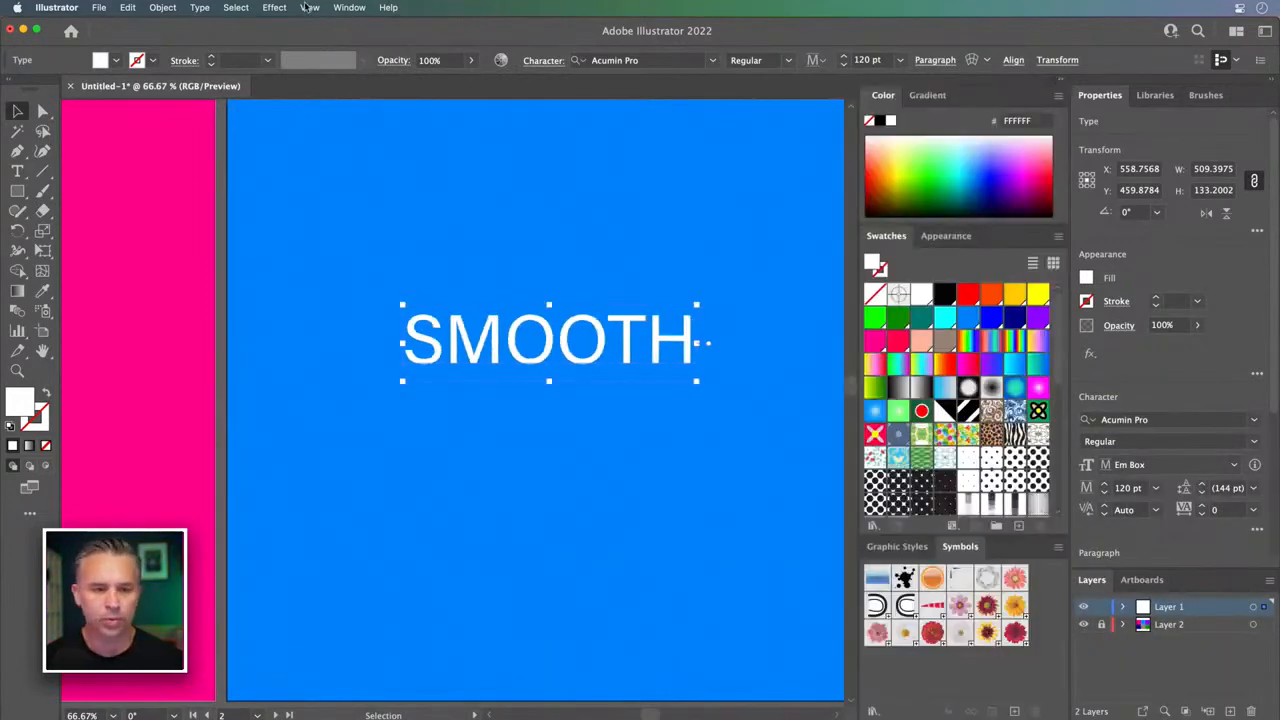
pyautogui.click(349, 7)
pyautogui.scroll(-2, 417, 650)
pyautogui.scroll(-2, 417, 650)
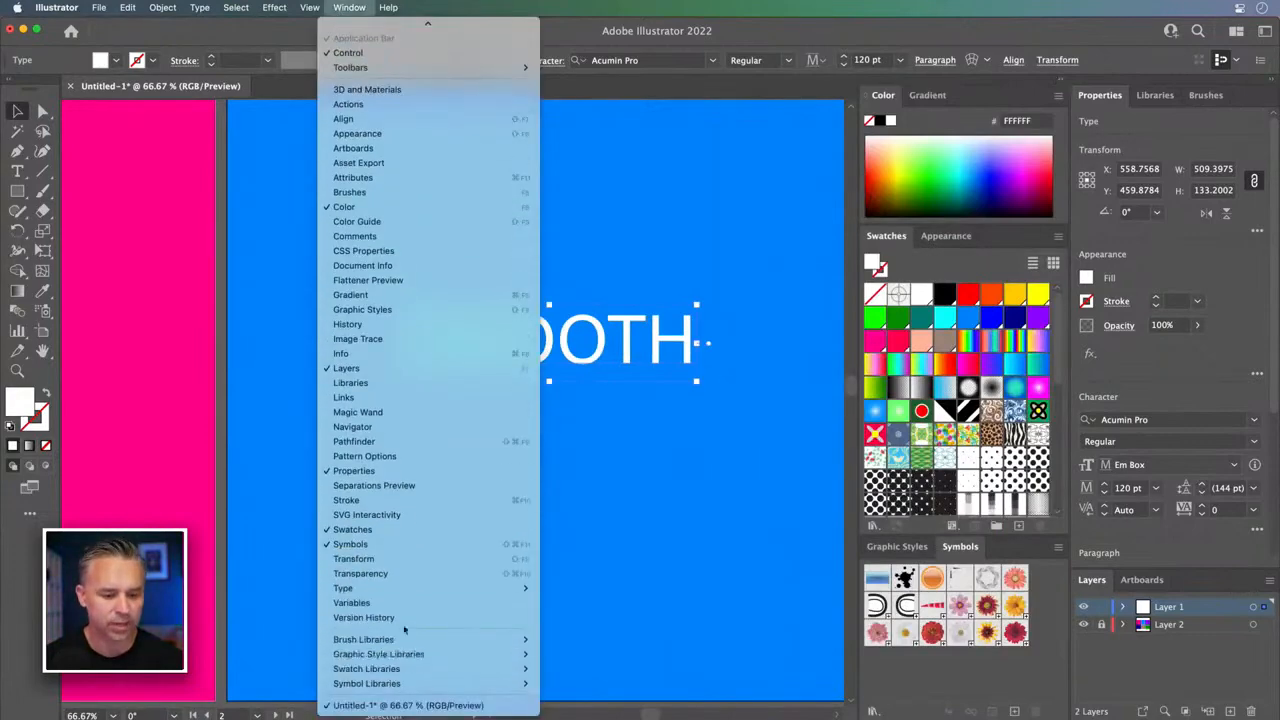
pyautogui.moveTo(480, 588)
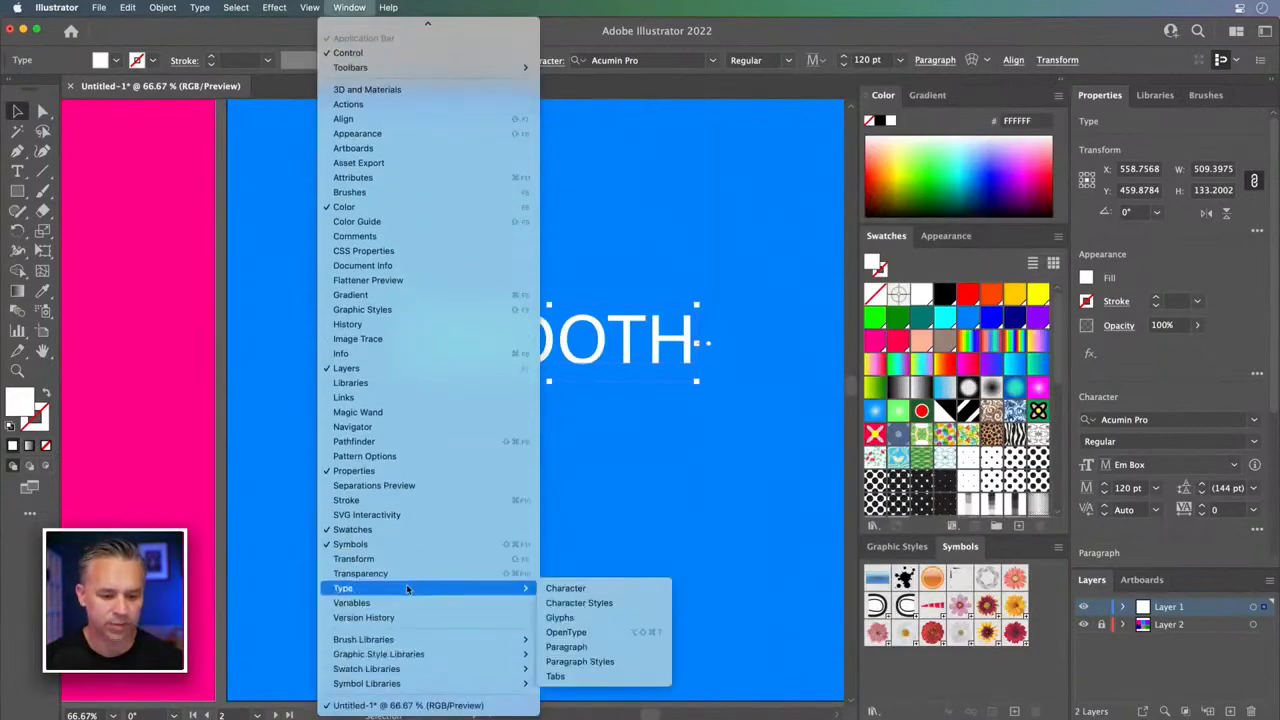
pyautogui.click(597, 603)
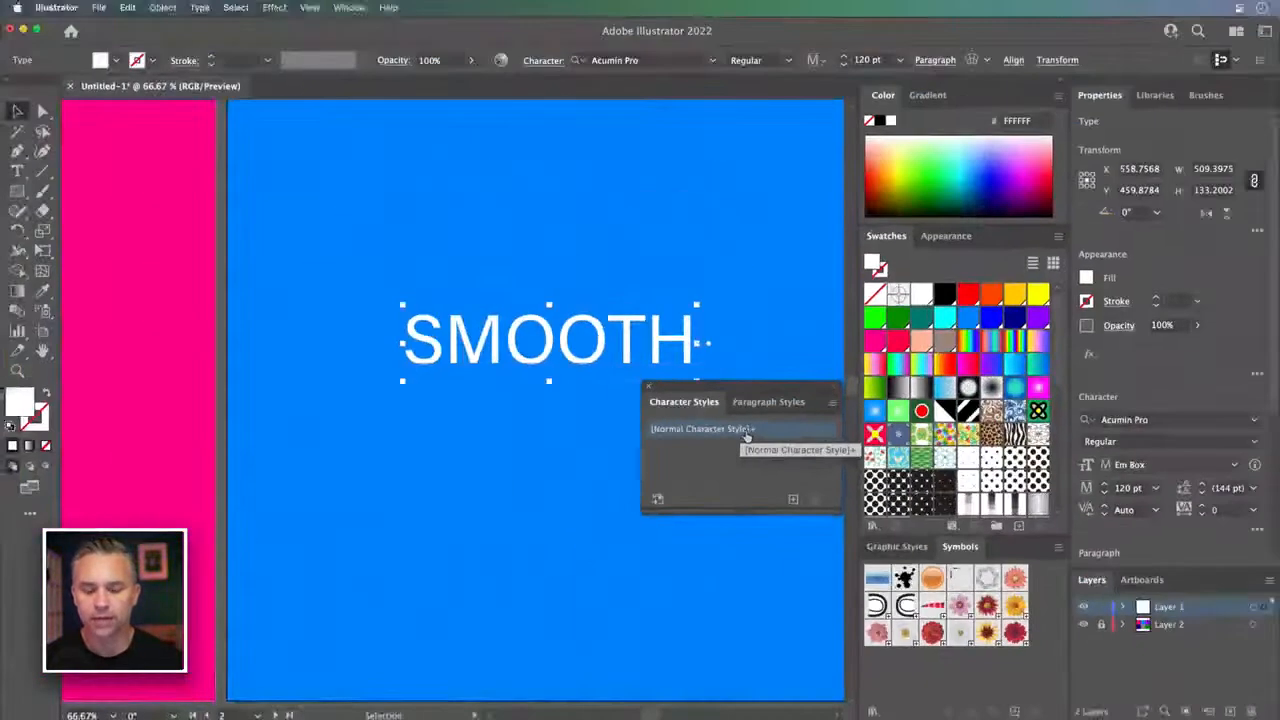
# - Edit the [Normal Character Style] options, reviewing the basic formats and setting the character color to White
pyautogui.keyDown('alt'); pyautogui.click(864, 362); pyautogui.keyUp('alt')
pyautogui.doubleClick(770, 429)
pyautogui.moveTo(527, 316); pyautogui.dragTo(560, 211)
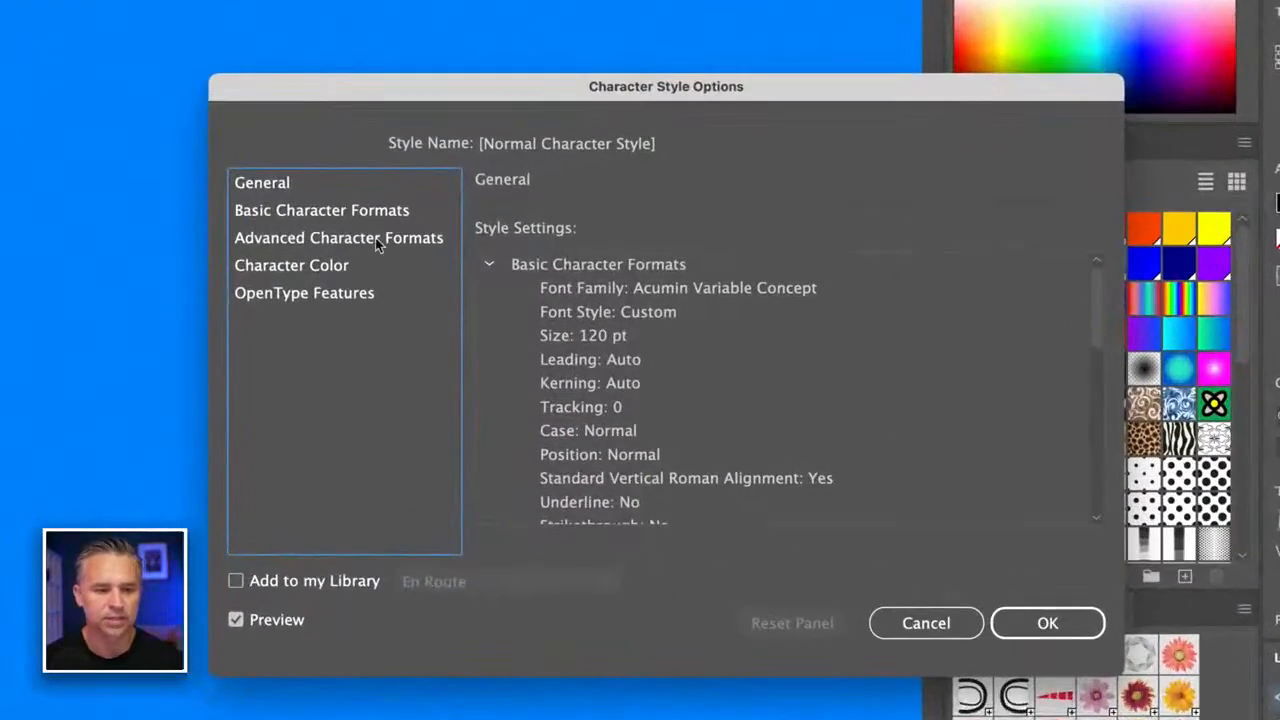
pyautogui.click(359, 232)
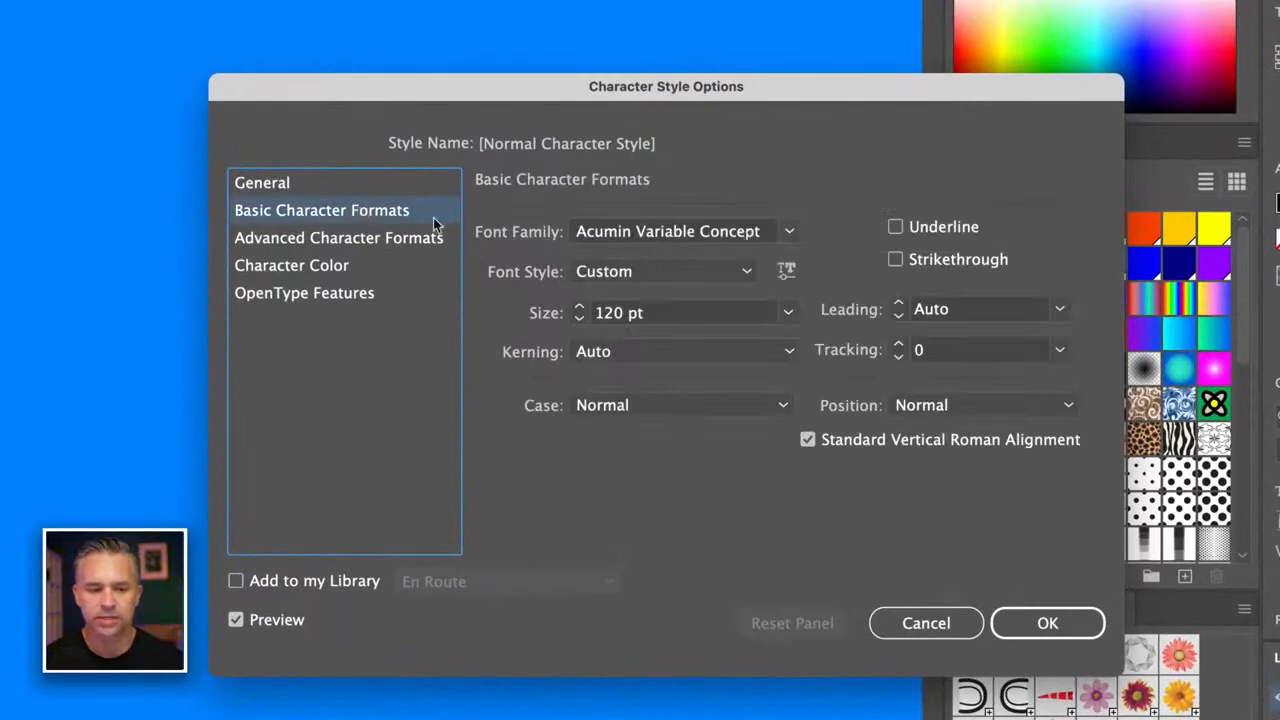
pyautogui.click(279, 270)
pyautogui.click(619, 286)
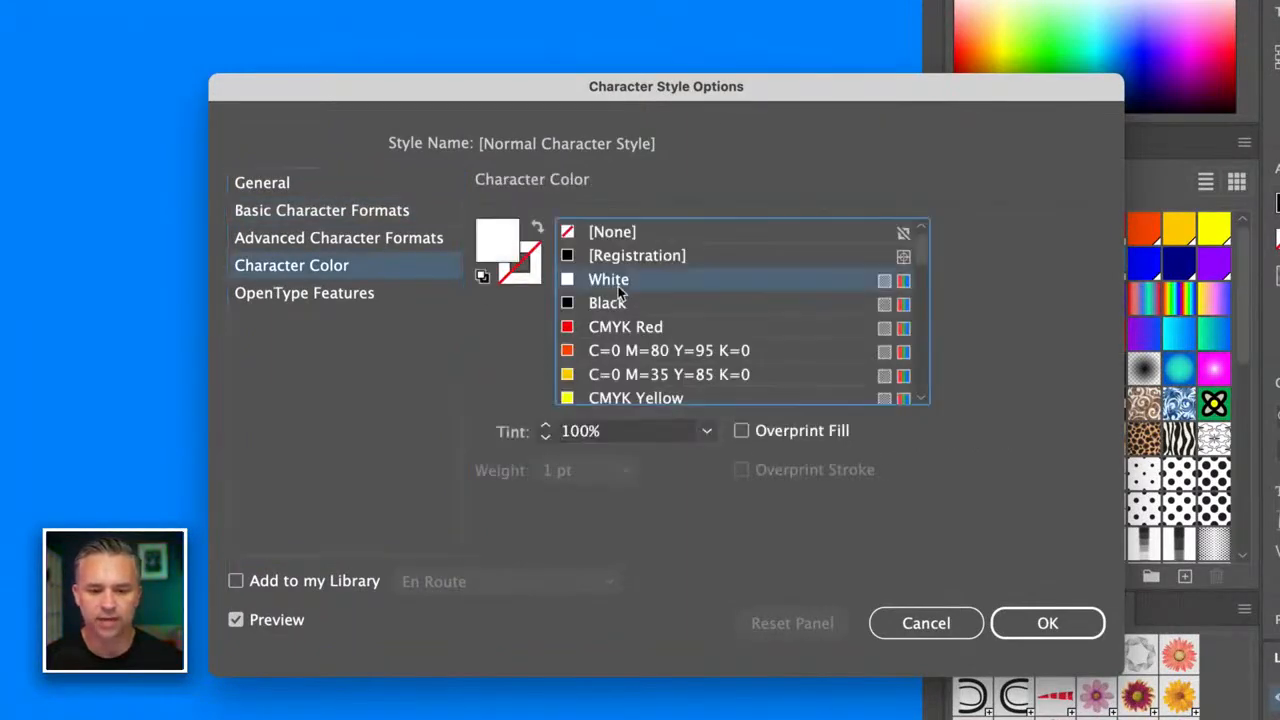
pyautogui.click(623, 311)
pyautogui.click(617, 289)
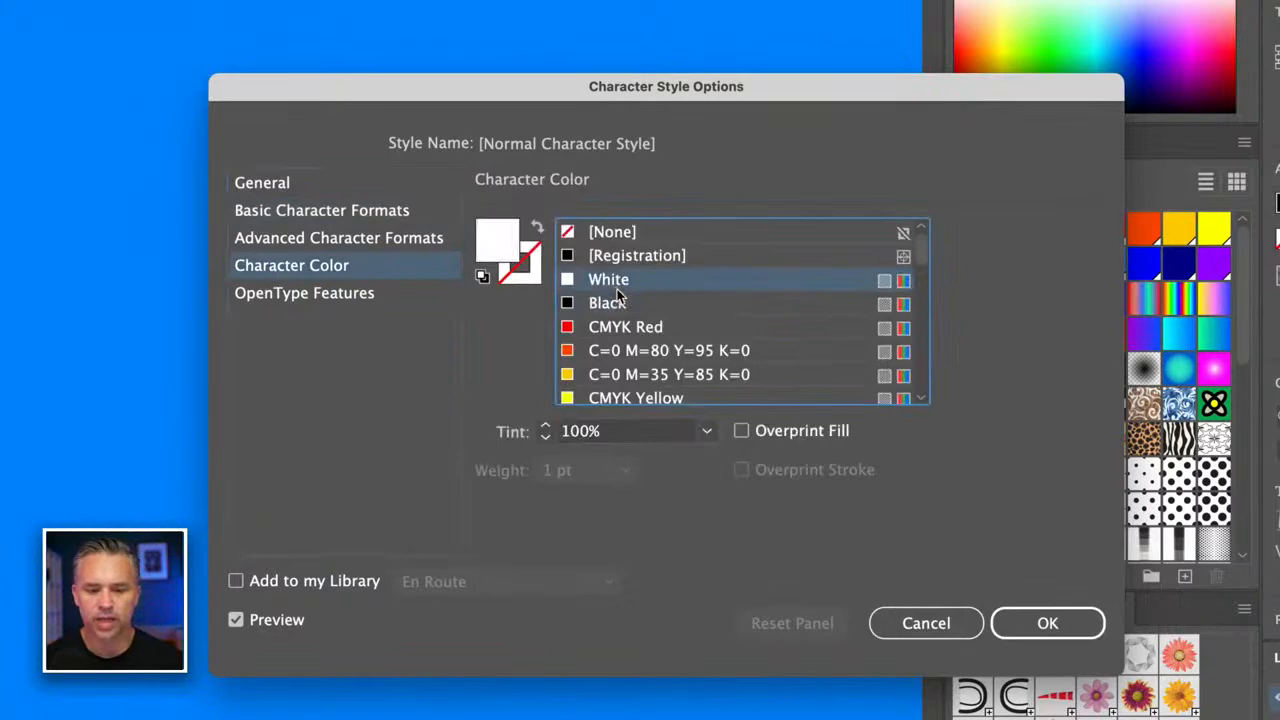
pyautogui.click(1046, 623)
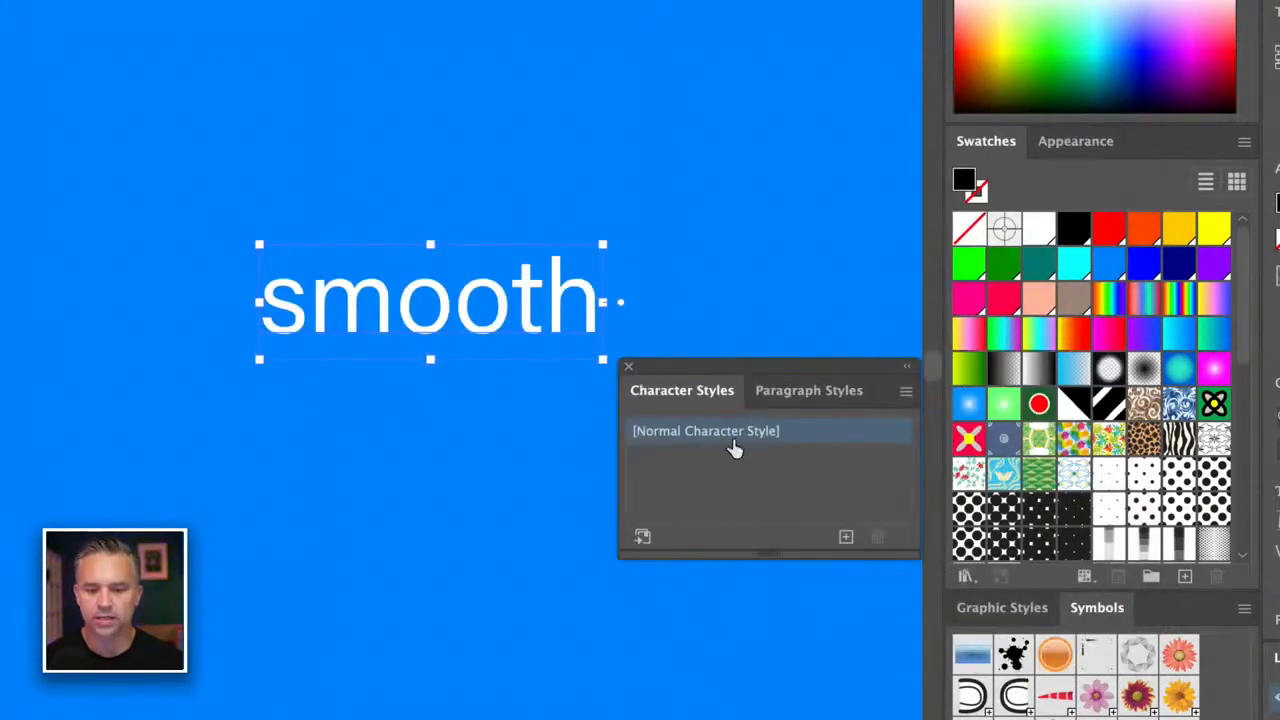
# - Apply the updated [Normal Character Style] to the text on the blue artboard and close the Character Styles
pyautogui.click(763, 447)
pyautogui.click(763, 440)
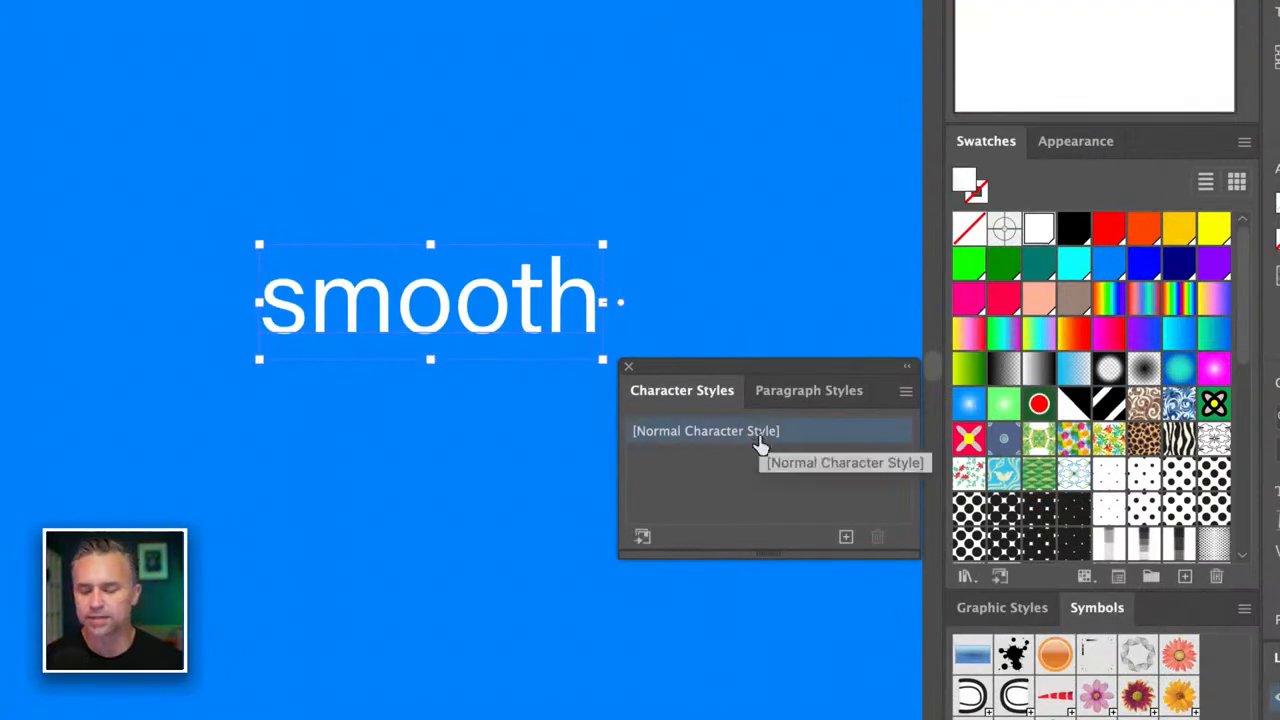
pyautogui.click(760, 486)
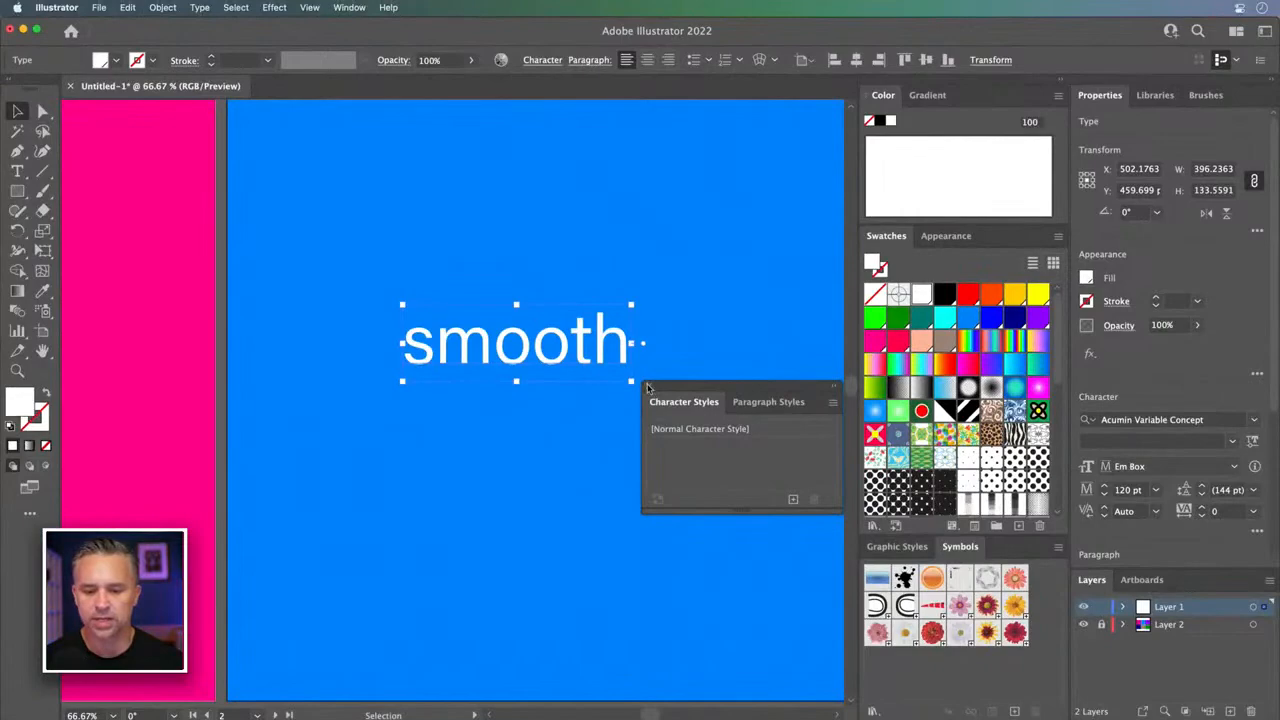
pyautogui.click(99, 7)
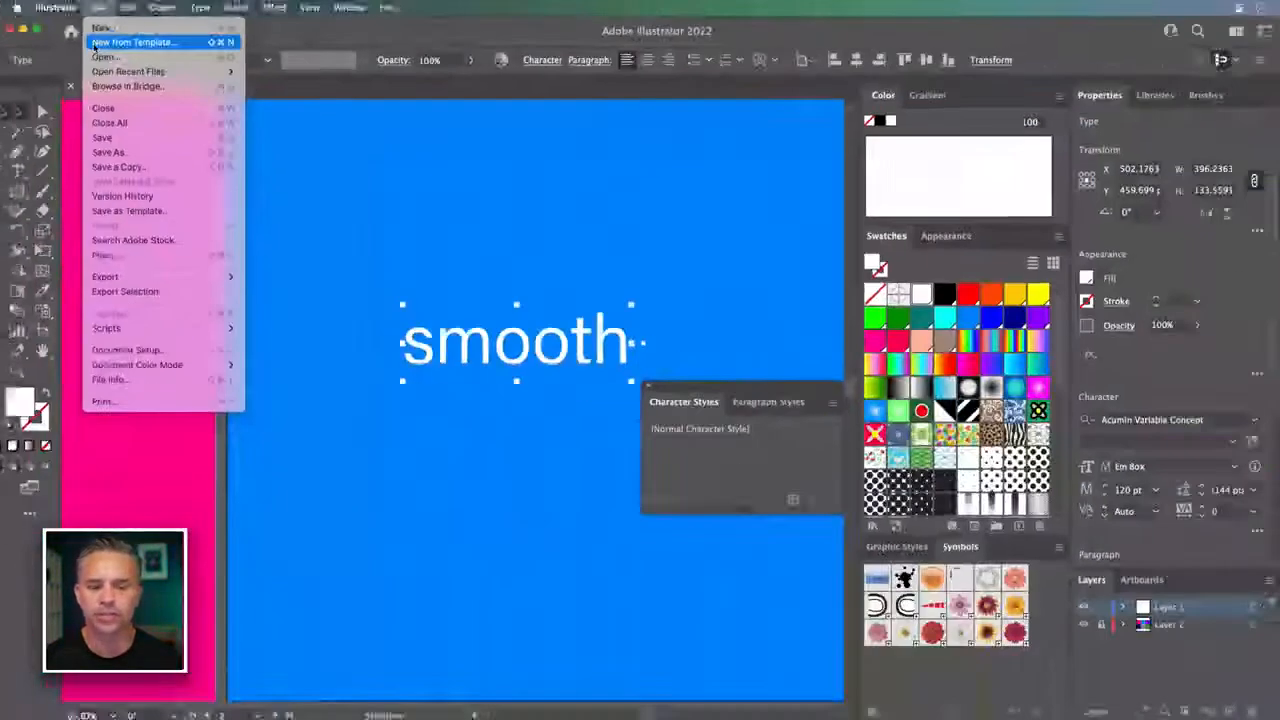
pyautogui.click(770, 473)
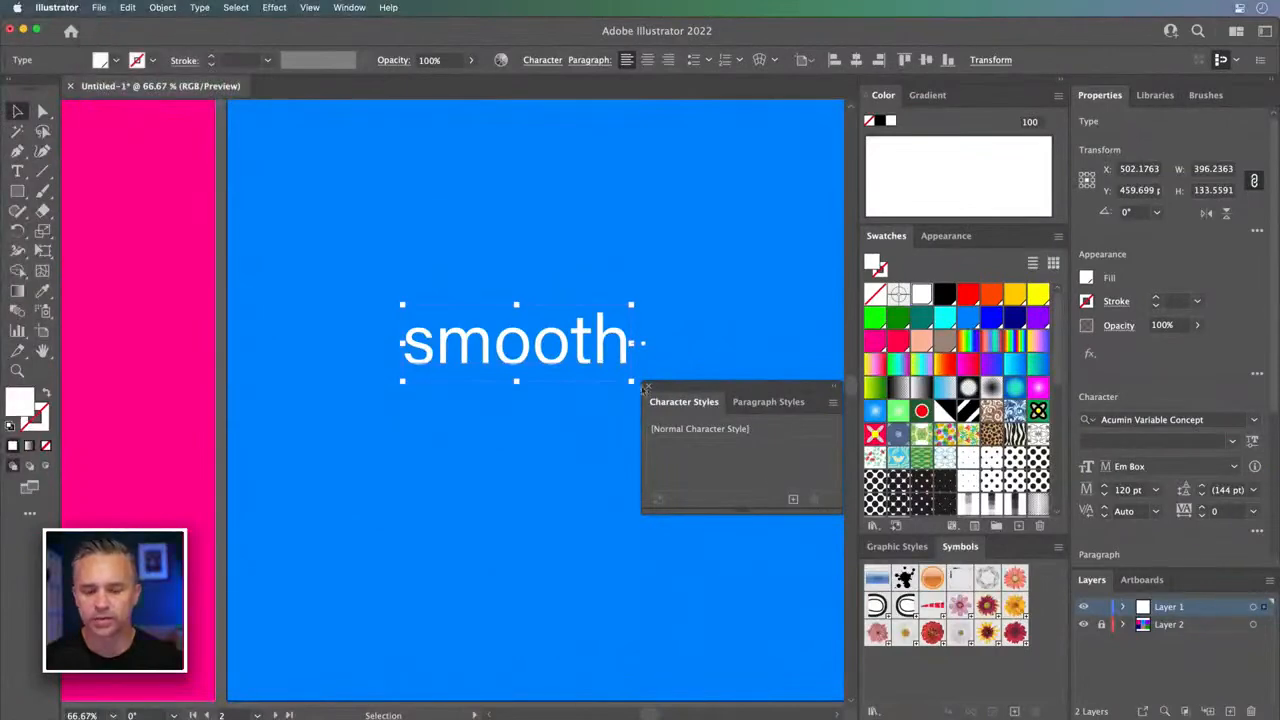
pyautogui.click(647, 387)
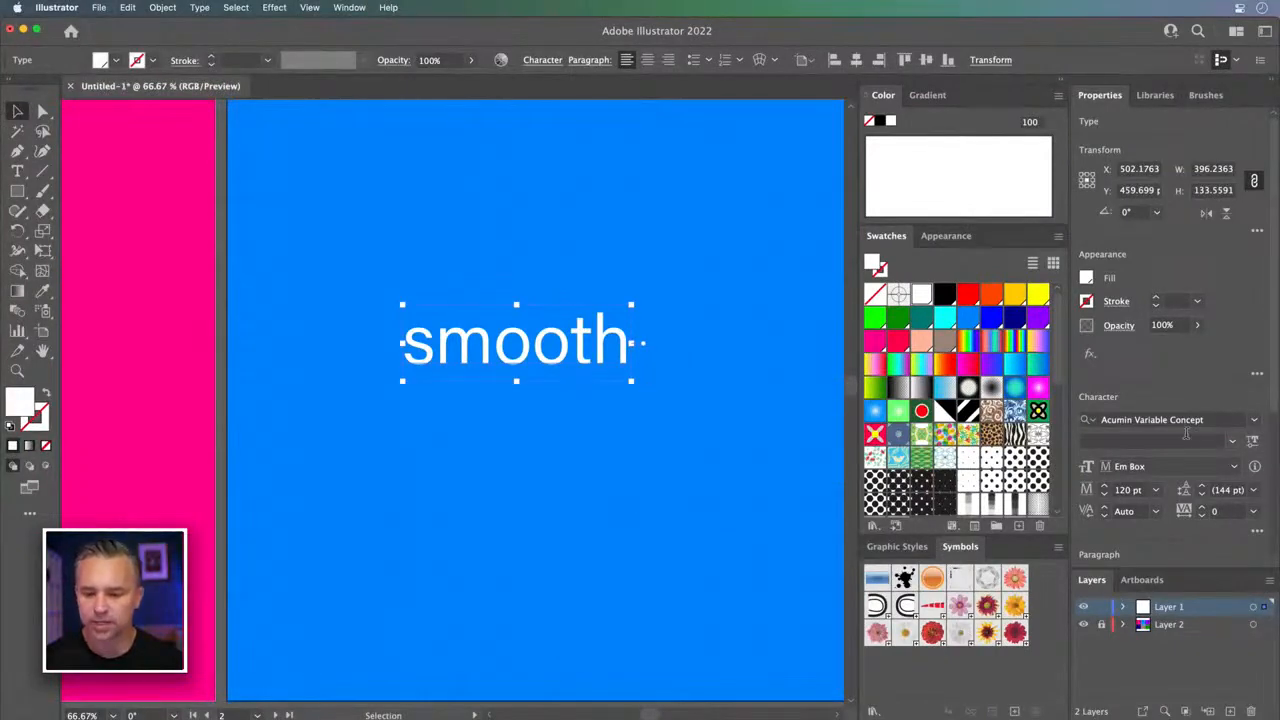
# - Set the variable font of the "smooth" text to weight 900 and width 111
pyautogui.click(1251, 441)
pyautogui.click(1065, 80)
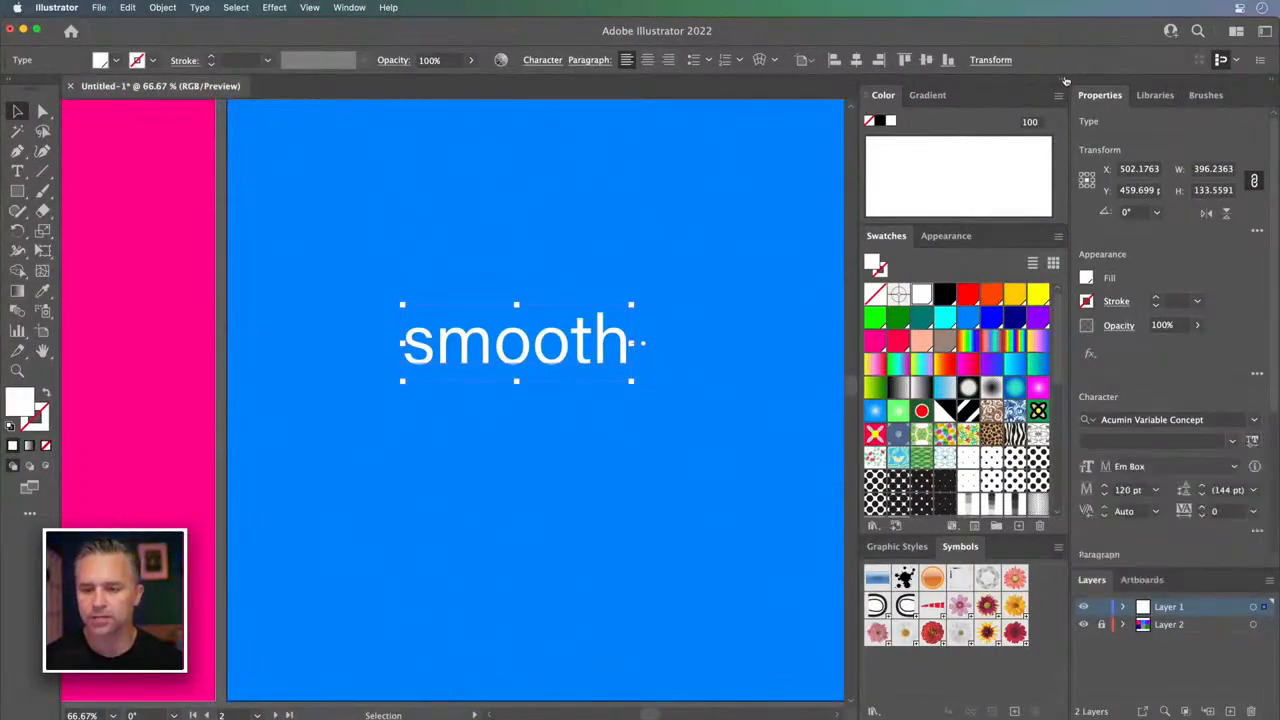
pyautogui.click(1062, 84)
pyautogui.click(1251, 441)
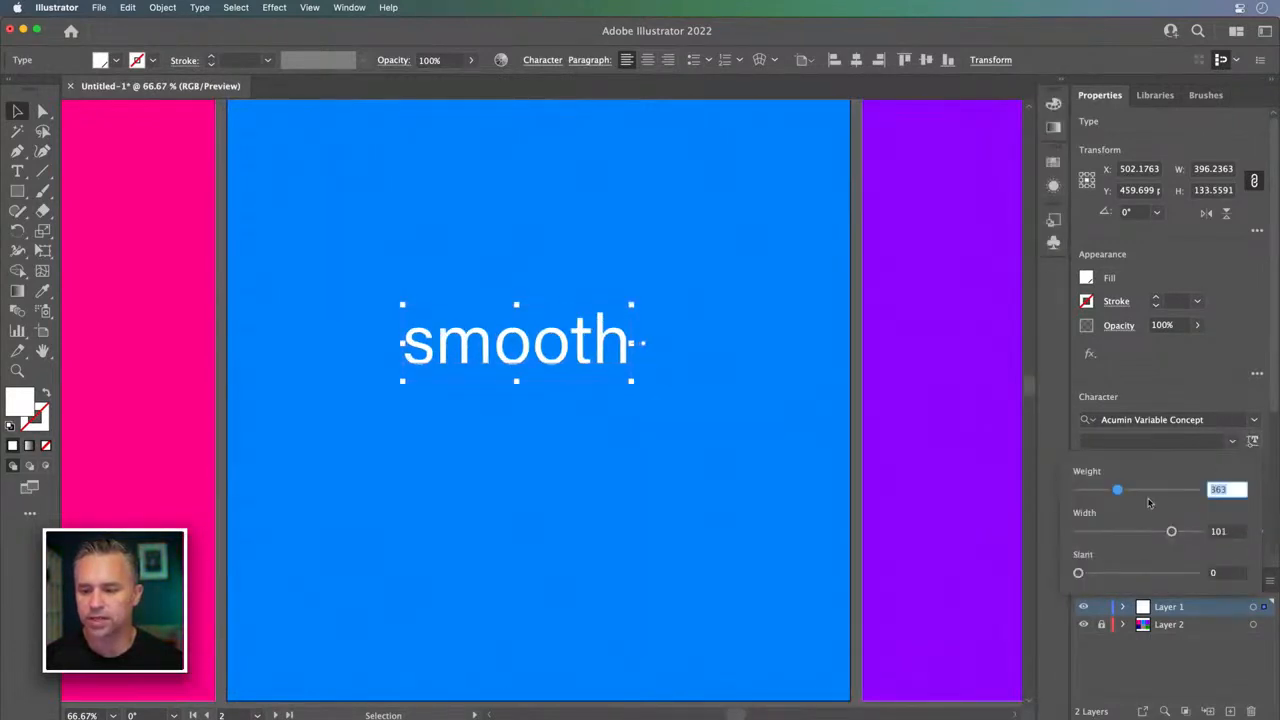
pyautogui.moveTo(1120, 490); pyautogui.dragTo(1200, 490)
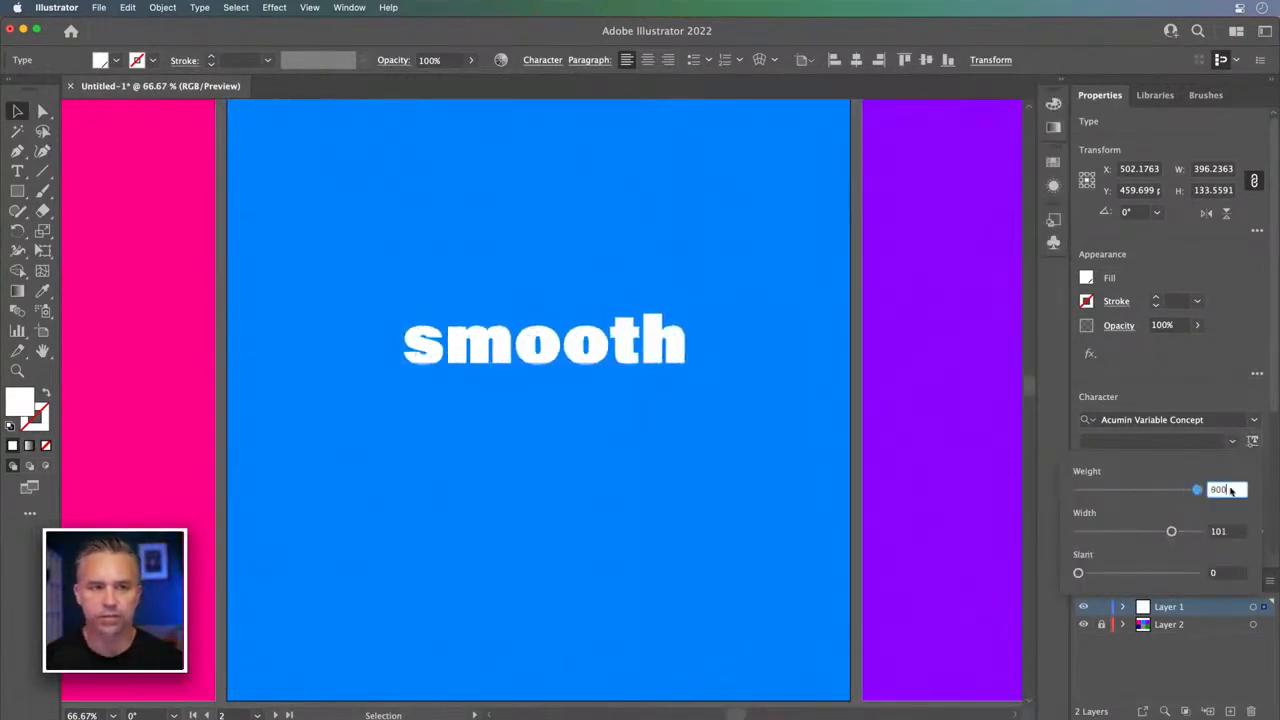
pyautogui.moveTo(1184, 537)
pyautogui.mouseDown()
pyautogui.moveTo(1200, 533)
pyautogui.moveTo(1136, 538)
pyautogui.moveTo(1189, 533)
pyautogui.mouseUp()
pyautogui.moveTo(1079, 574); pyautogui.dragTo(958, 570)
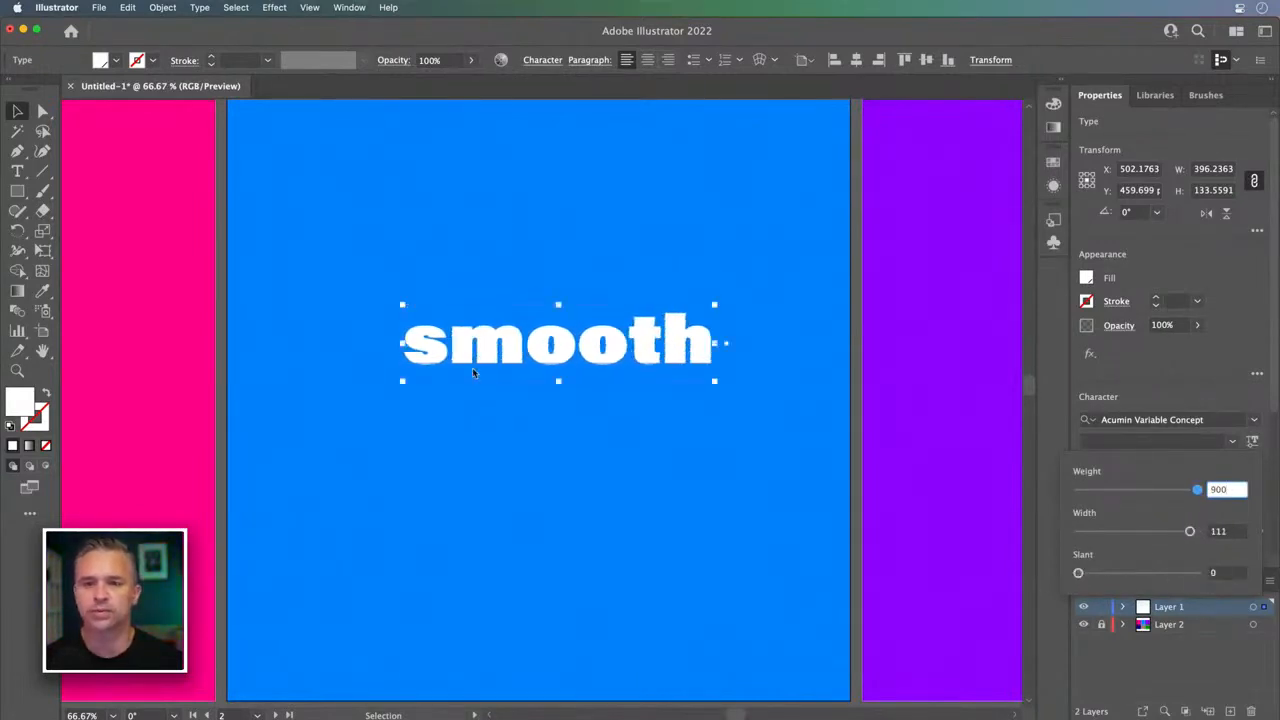
# - Move the "smooth" text to about X 541, Y 303 px and place a duplicate below it at about Y 570 px
pyautogui.click(485, 230)
pyautogui.moveTo(500, 345); pyautogui.dragTo(497, 460)
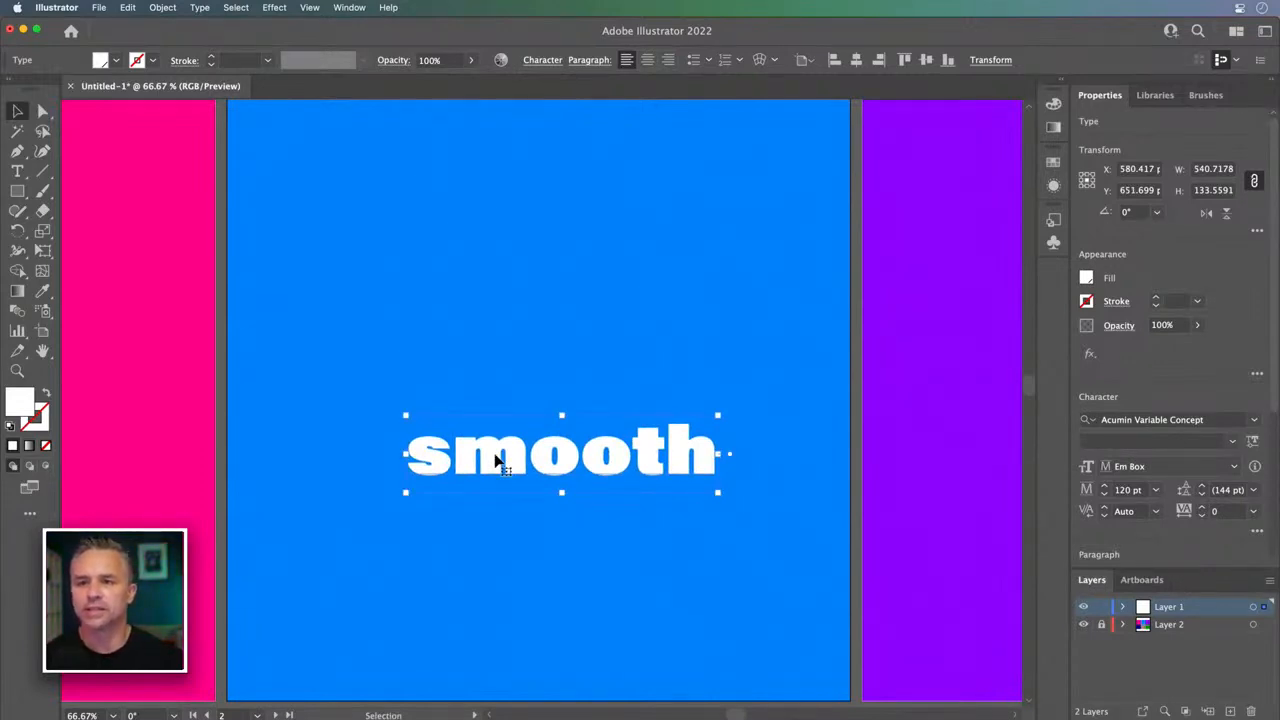
pyautogui.moveTo(478, 460); pyautogui.dragTo(443, 406)
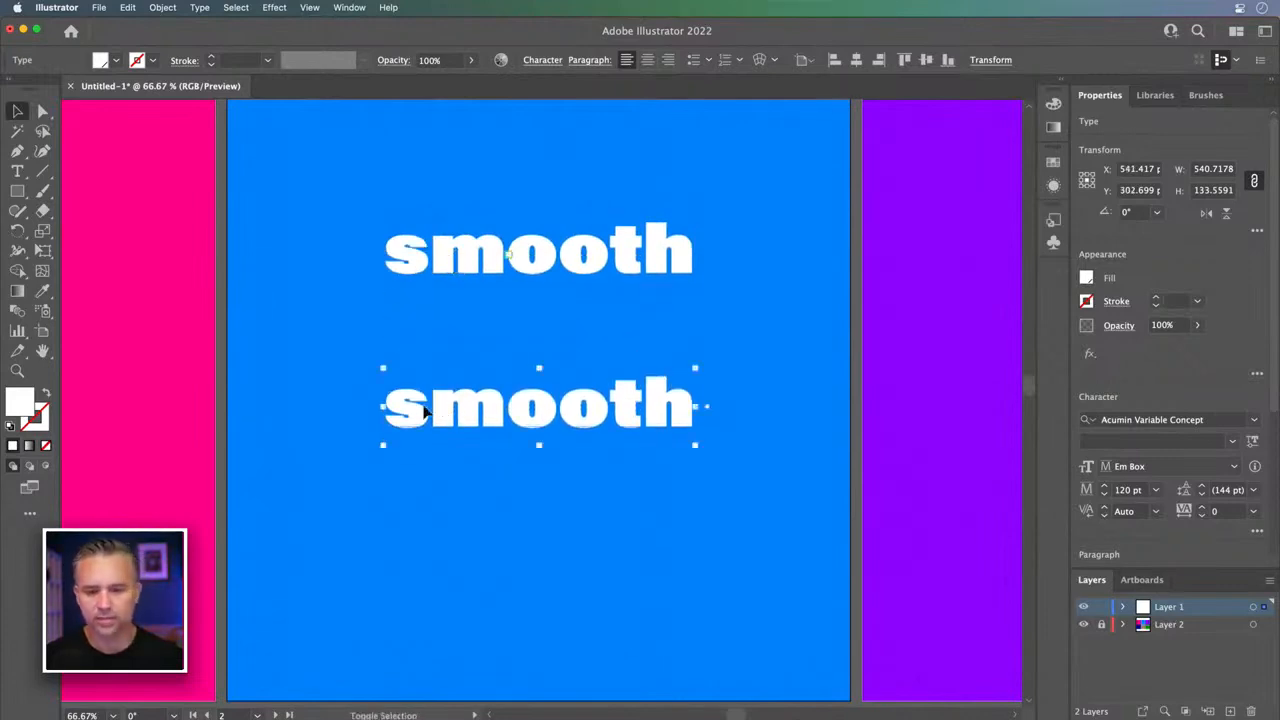
pyautogui.click(1252, 440)
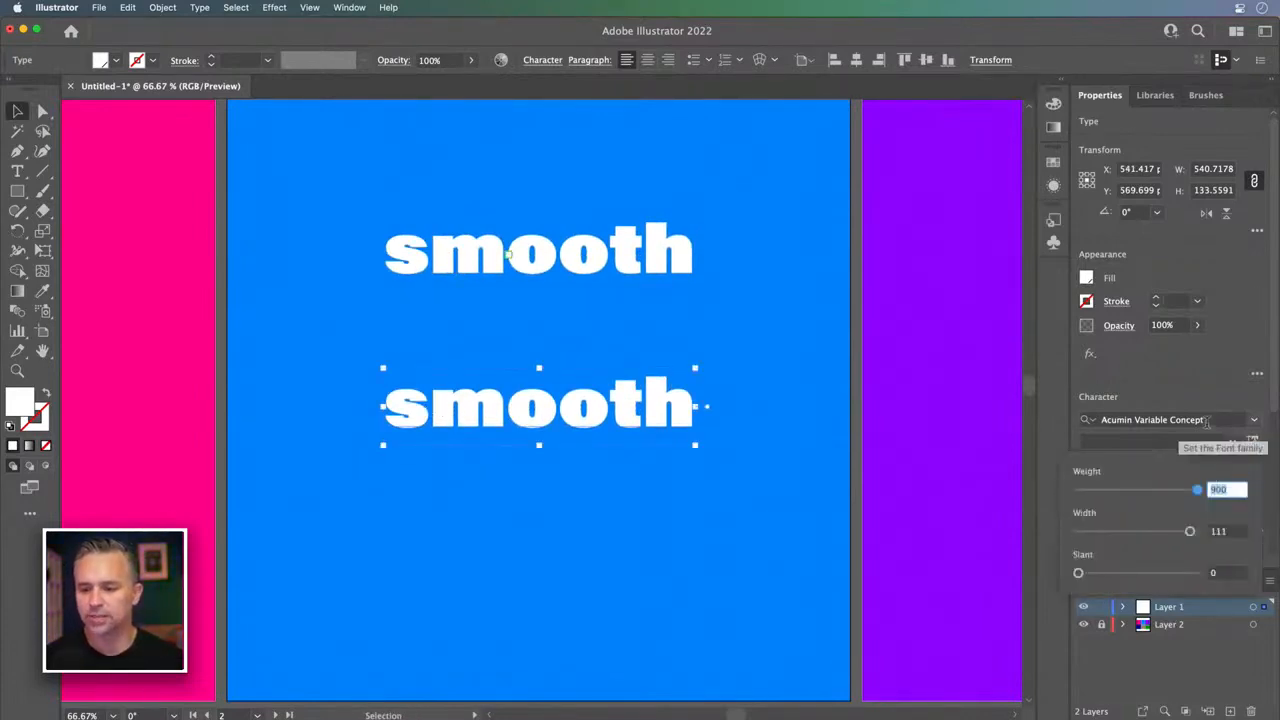
pyautogui.click(1207, 422)
pyautogui.click(1210, 421)
pyautogui.write('cri')
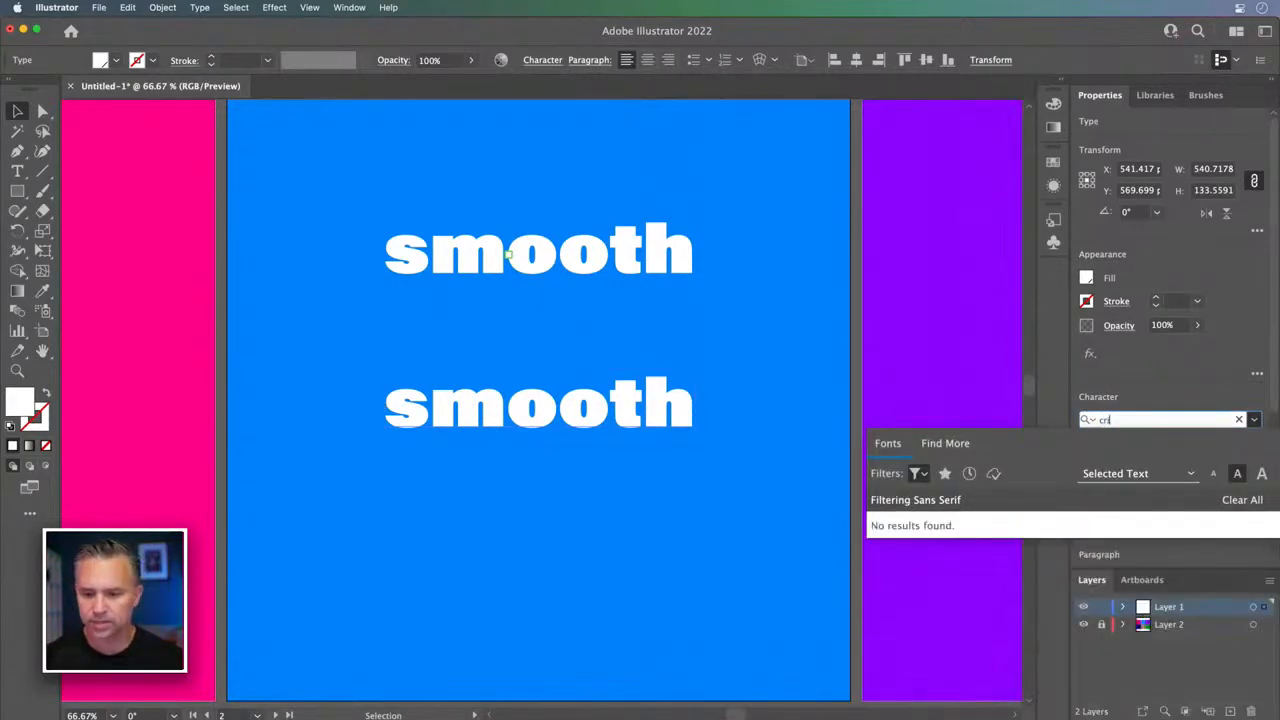
pyautogui.press('BackSpace')
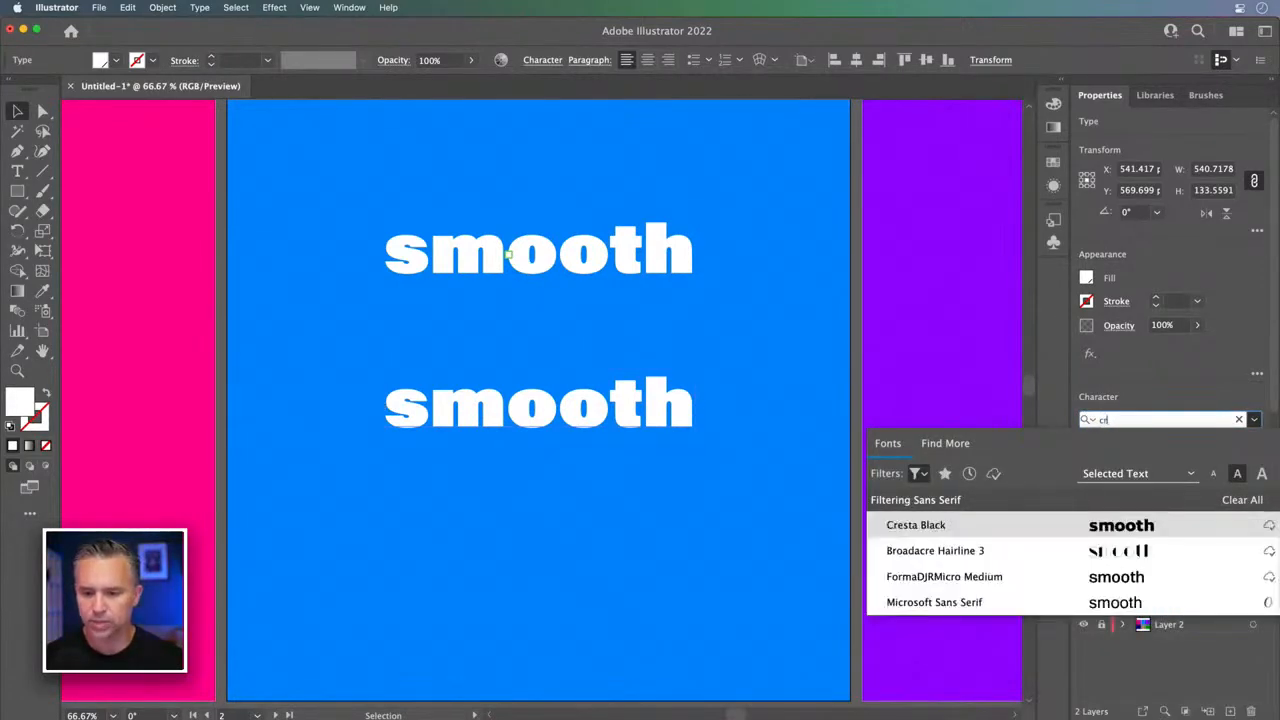
pyautogui.press('BackSpace')
pyautogui.press('BackSpace')
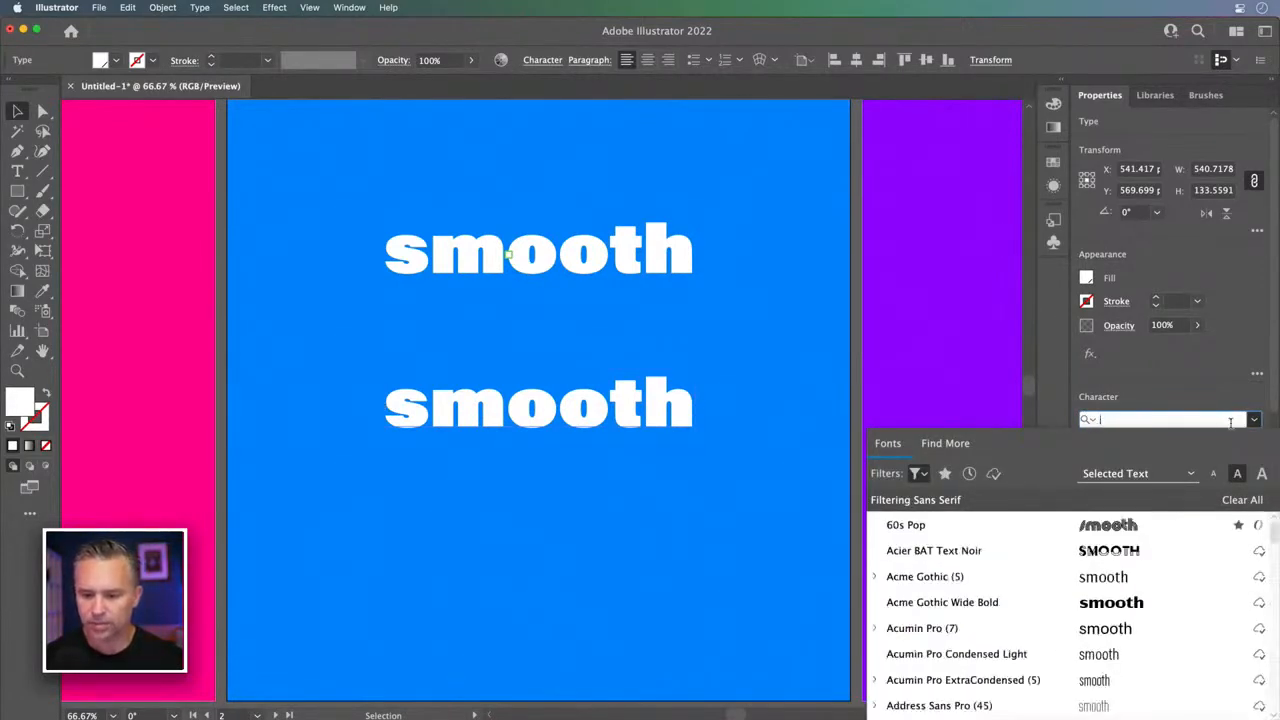
pyautogui.click(1205, 389)
# - Browse the font list, clear its Sans Serif filter, and apply the Climate Crisis font to the lower "smooth" text
pyautogui.click(1256, 422)
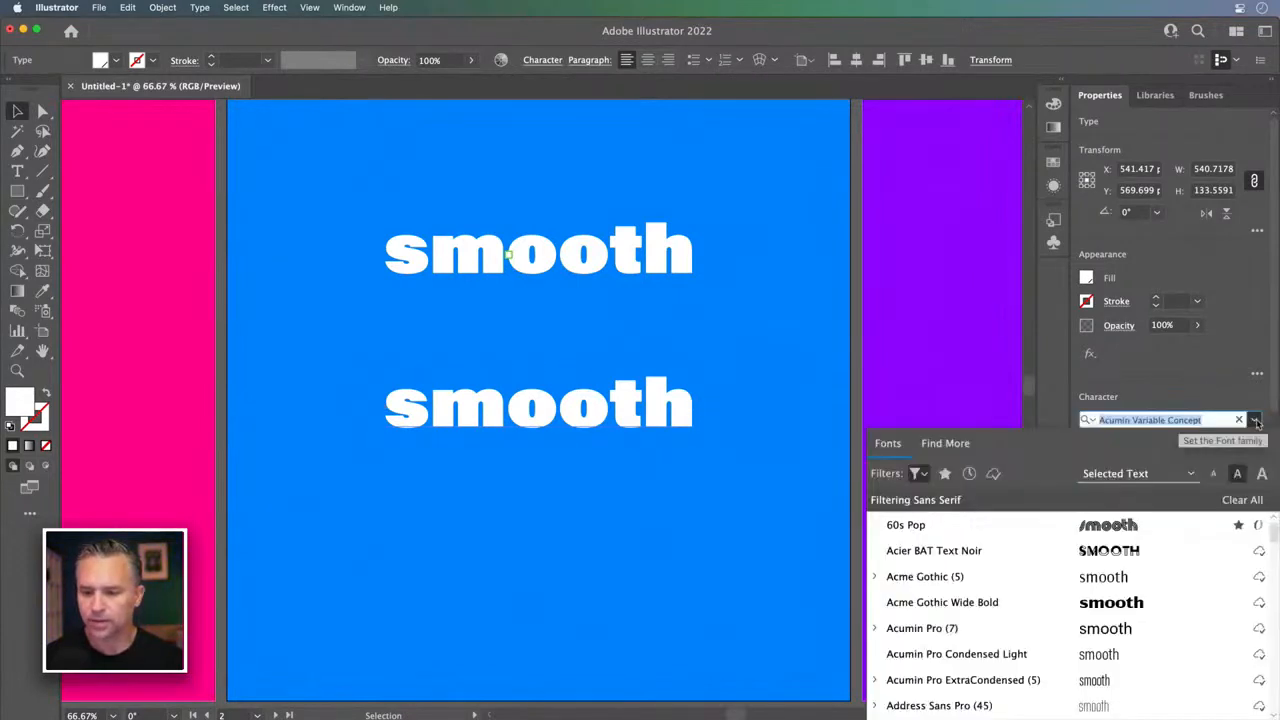
pyautogui.scroll(-3, 1020, 545)
pyautogui.scroll(-10, 1020, 545)
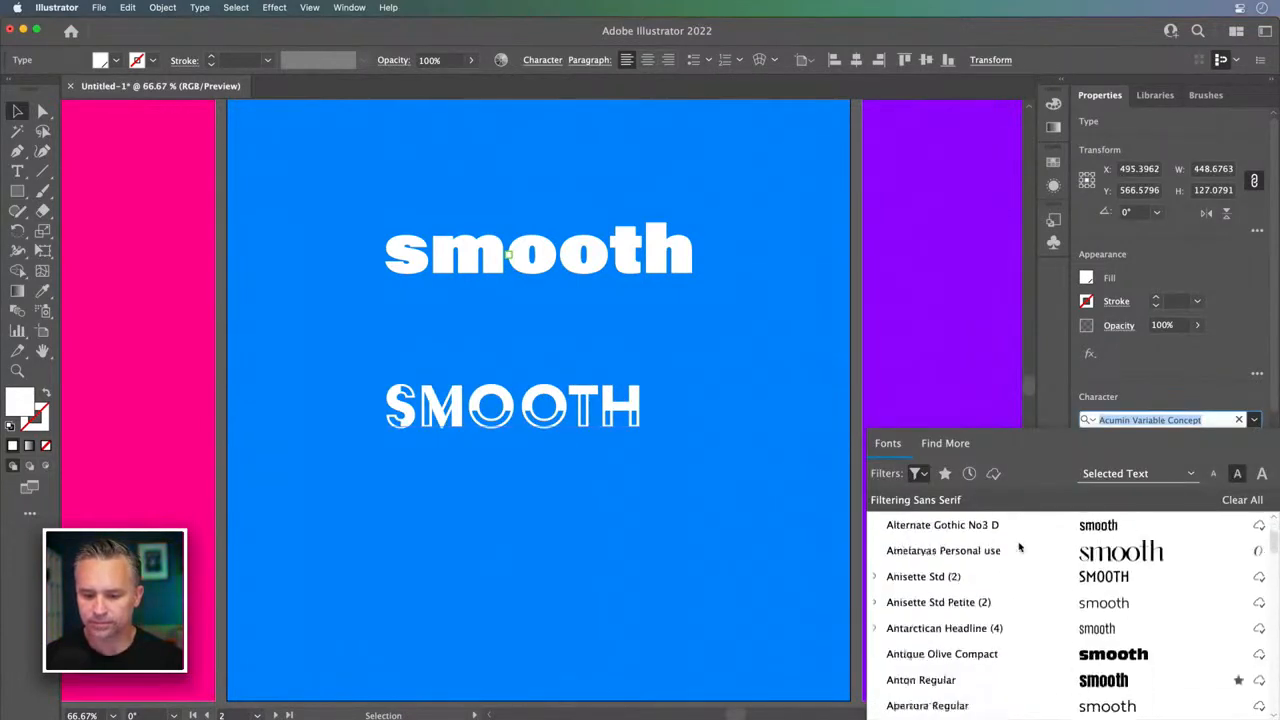
pyautogui.scroll(10, 1019, 546)
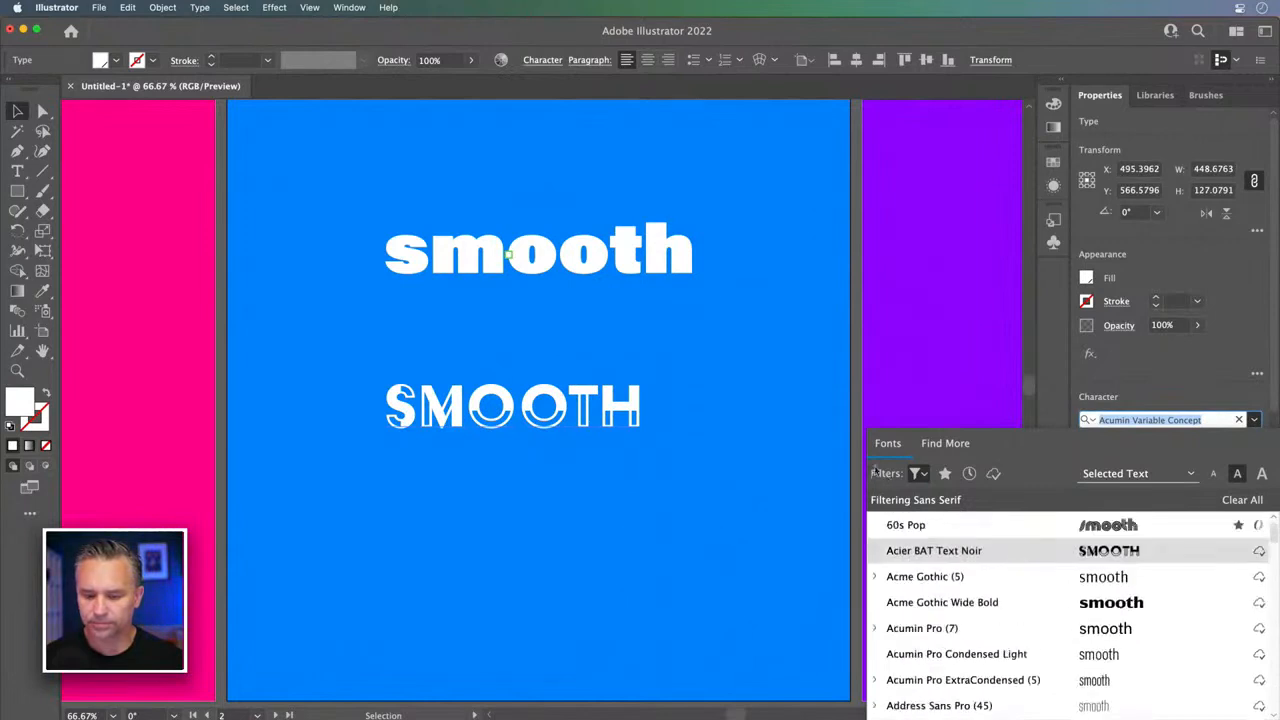
pyautogui.click(916, 473)
pyautogui.click(897, 231)
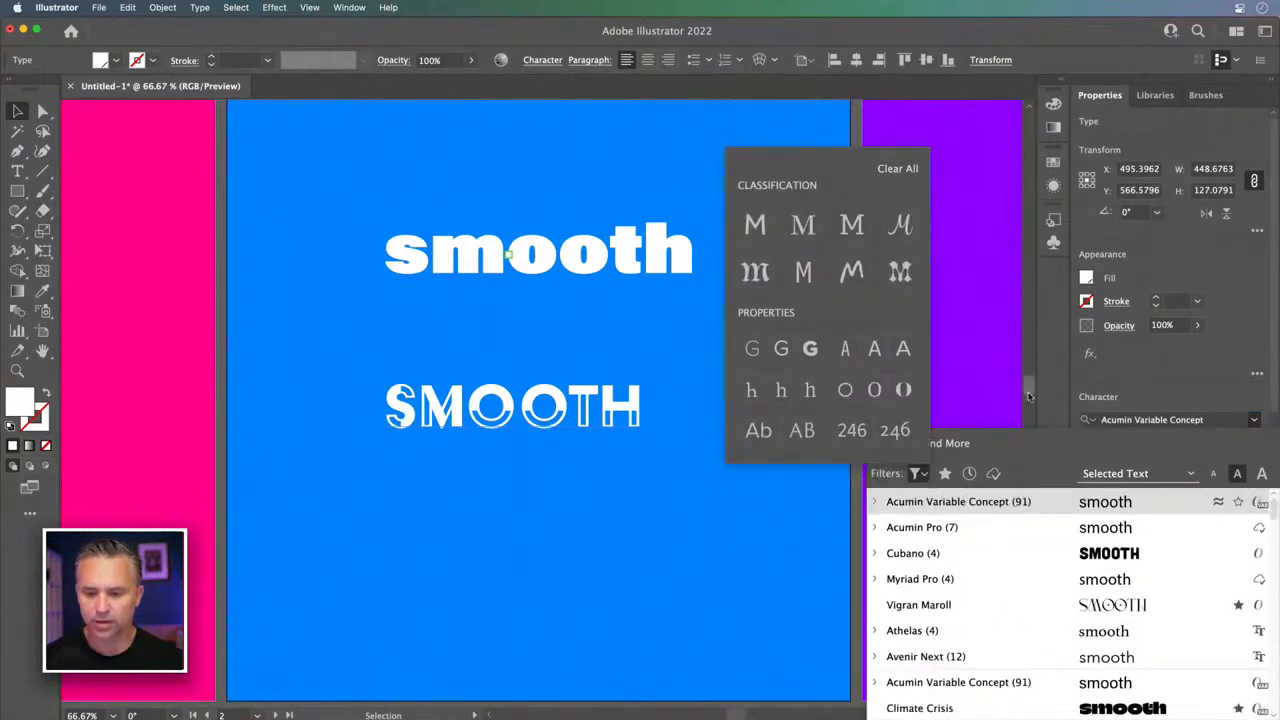
pyautogui.click(1021, 710)
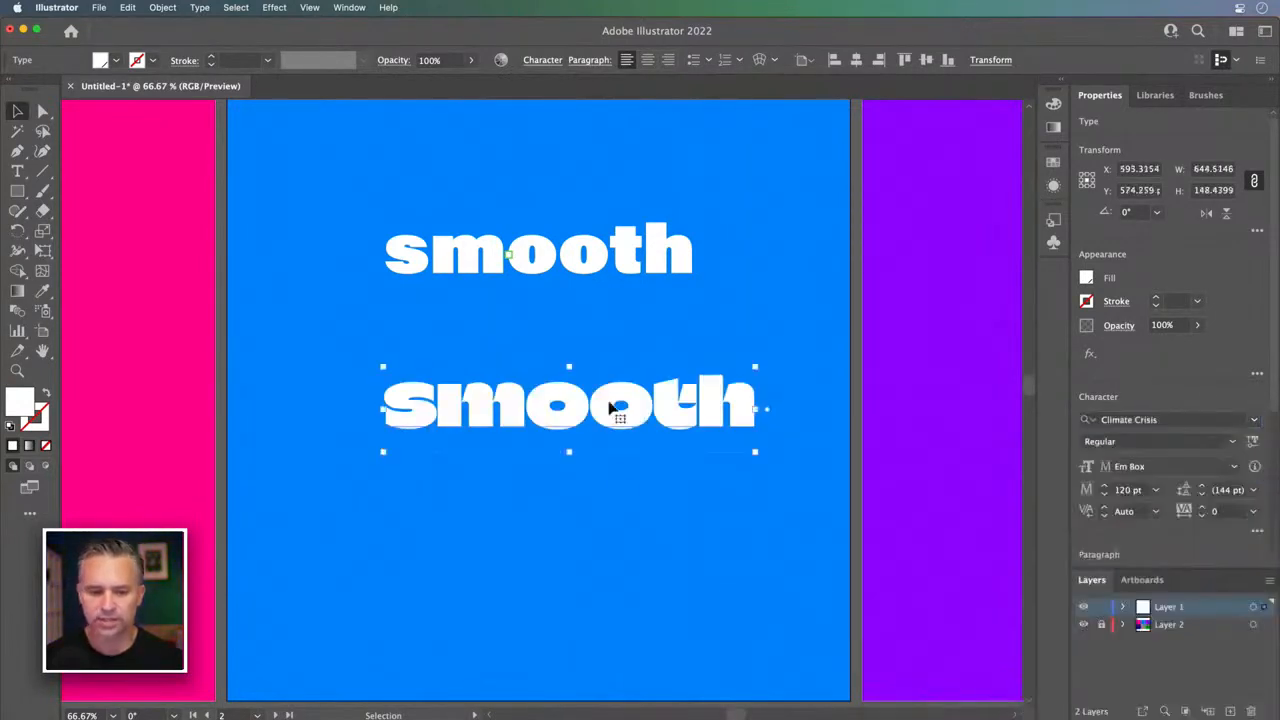
# - Explore the Year axis of the Climate Crisis variable font on the lower "smooth" text, ending at 1979
pyautogui.click(1253, 441)
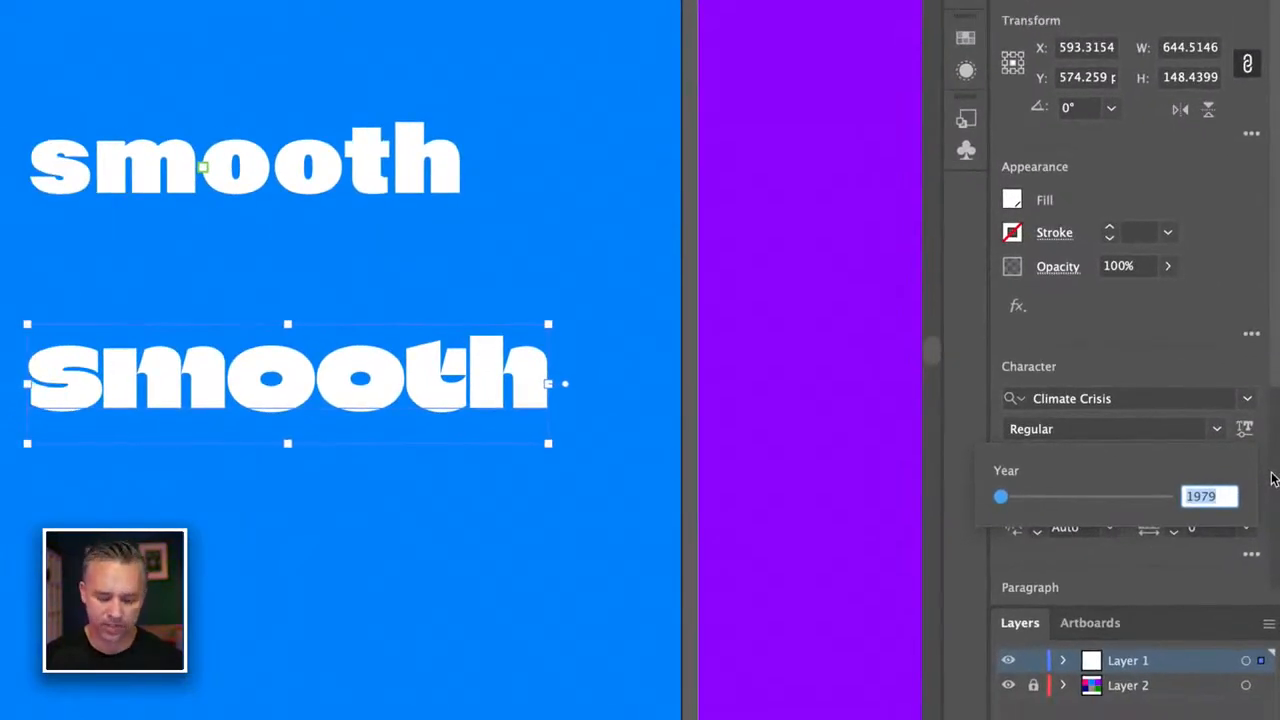
pyautogui.press('super+equal')
pyautogui.press('super+equal')
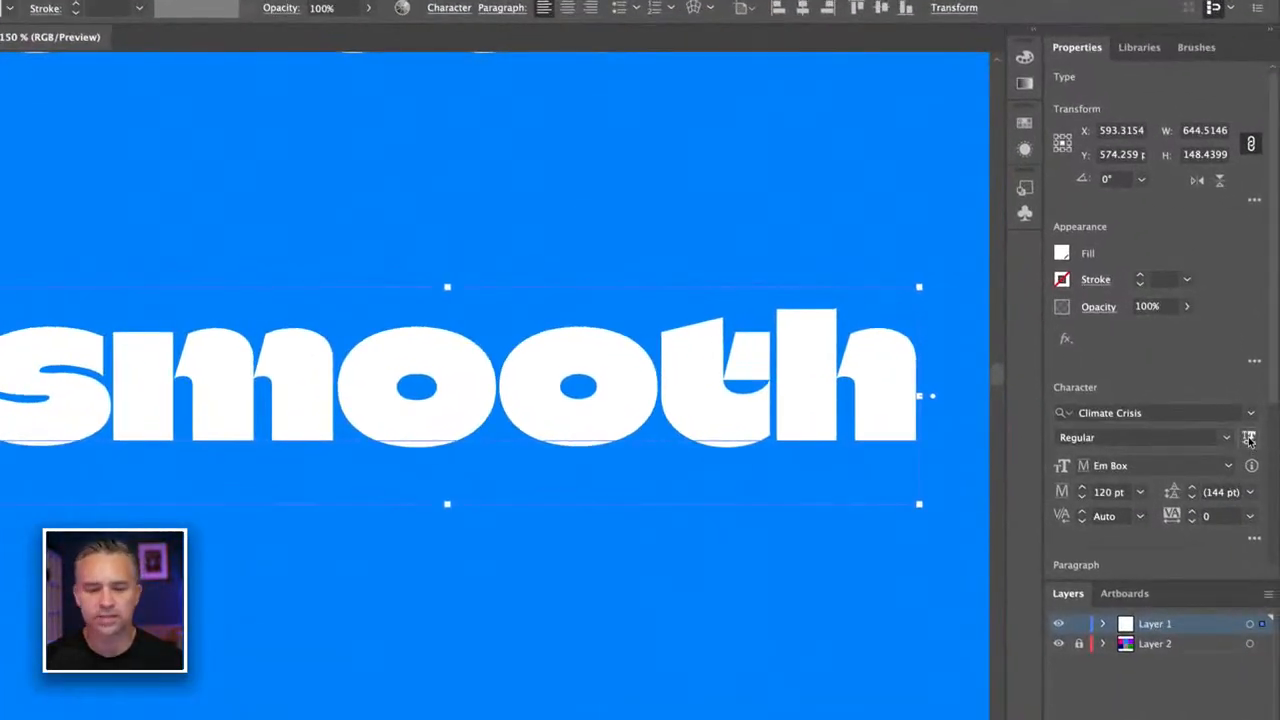
pyautogui.click(1249, 438)
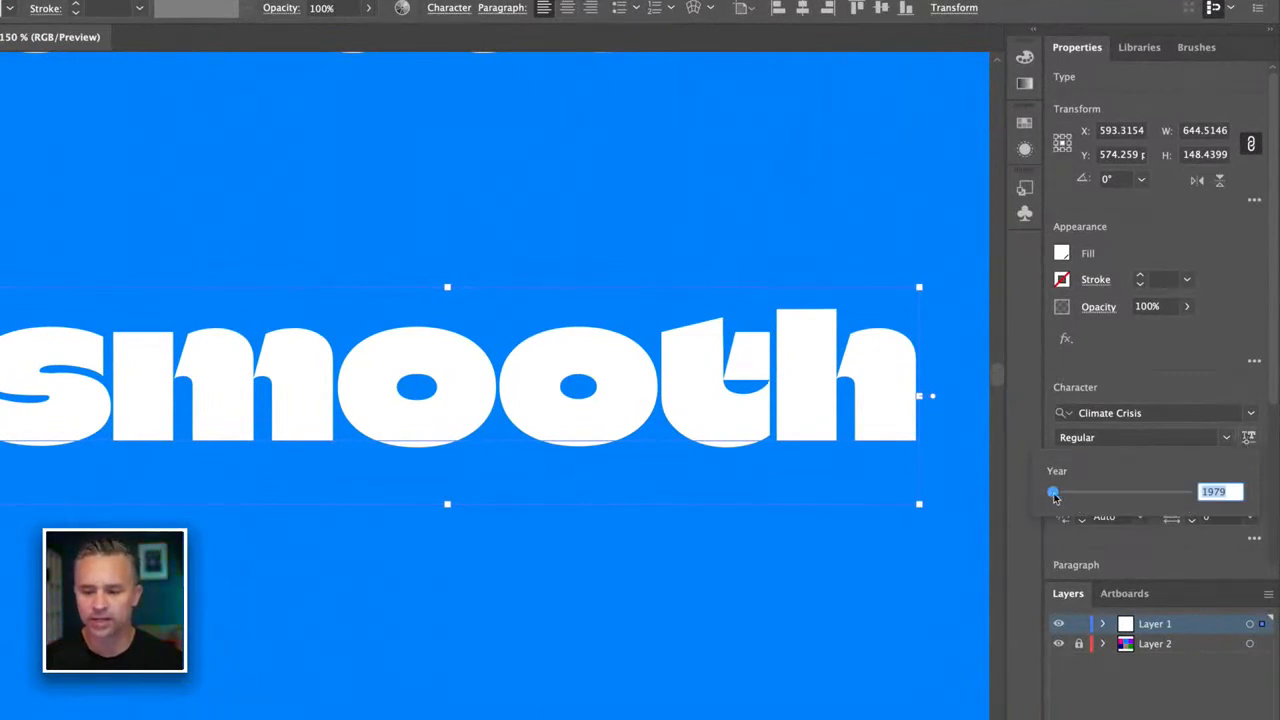
pyautogui.moveTo(1054, 493); pyautogui.dragTo(1004, 496)
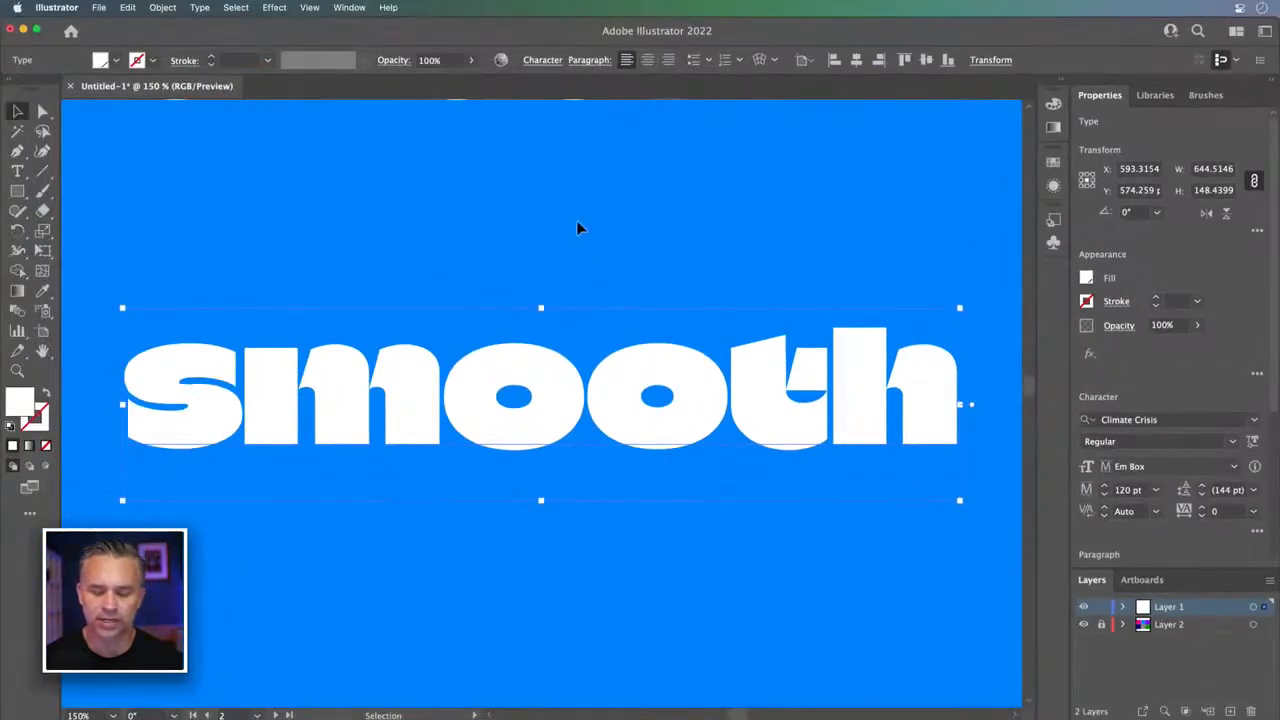
pyautogui.click(576, 229)
pyautogui.click(810, 410)
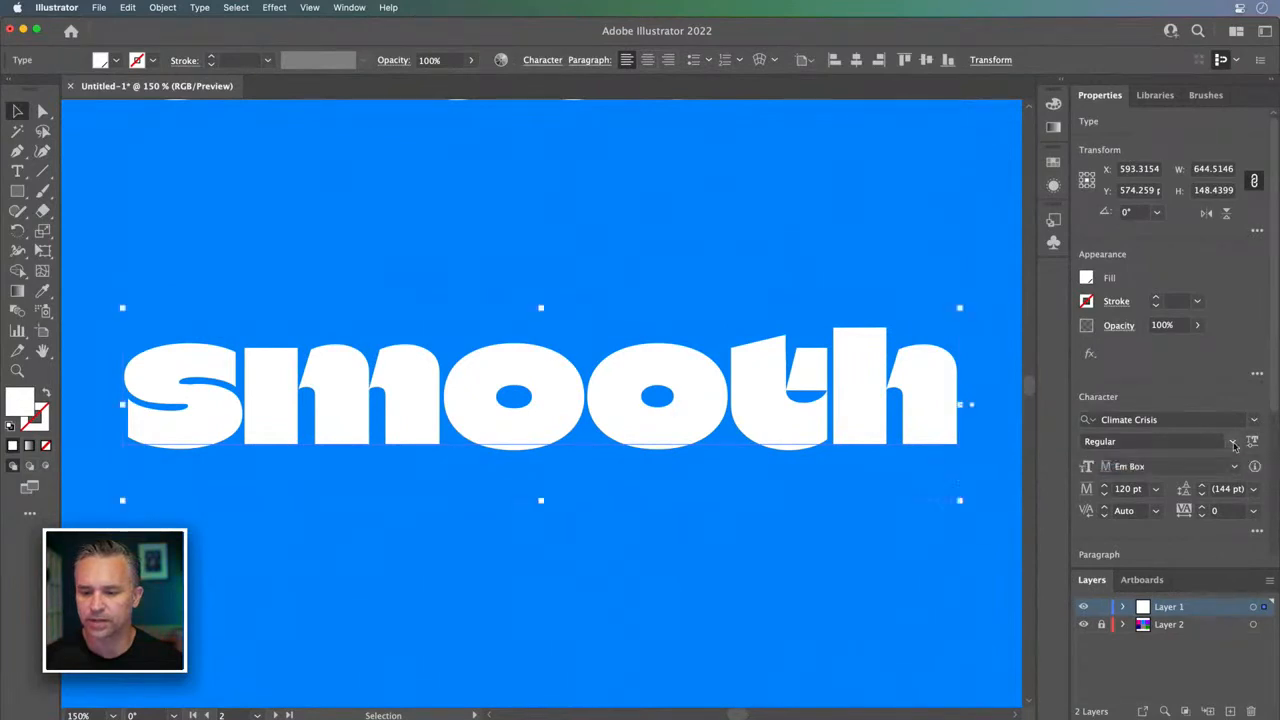
pyautogui.click(1257, 421)
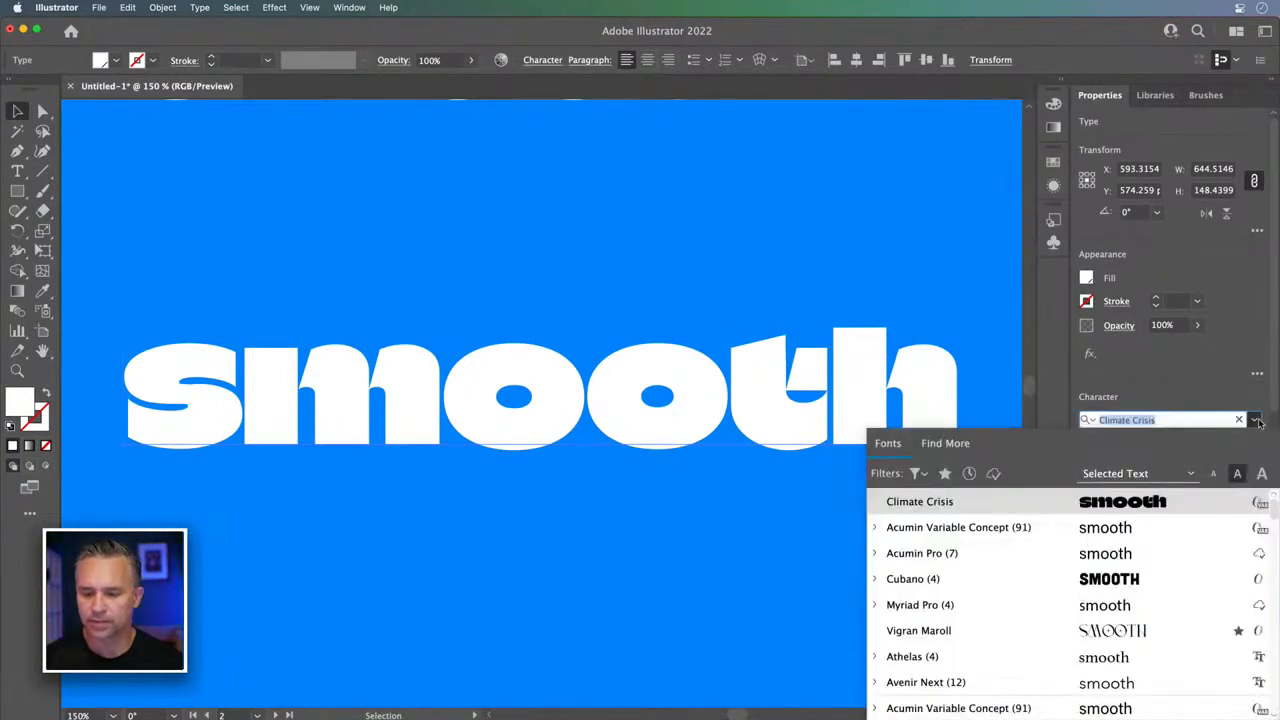
pyautogui.click(1252, 388)
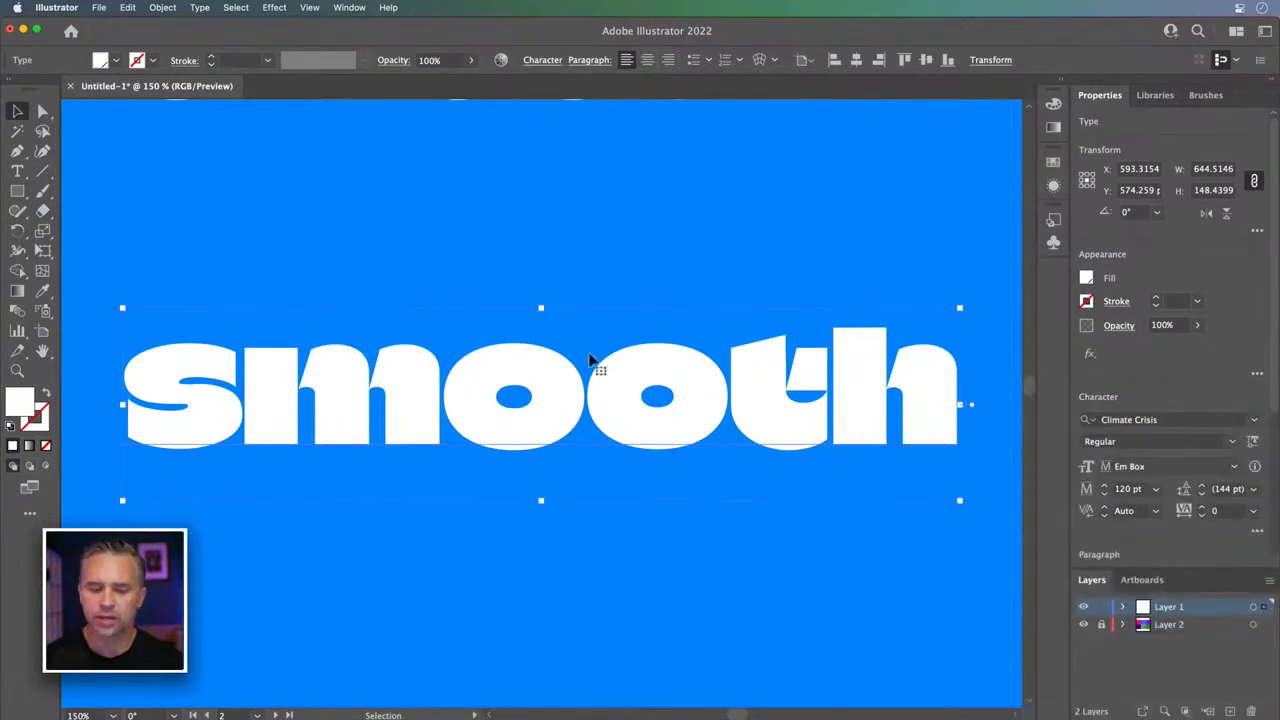
pyautogui.moveTo(632, 430); pyautogui.dragTo(635, 396)
# - Switch to Chrome, search the web for "variable fonts" in a new tab, and open the v-fonts.com site
pyautogui.moveTo(590, 712)
pyautogui.click(730, 704)
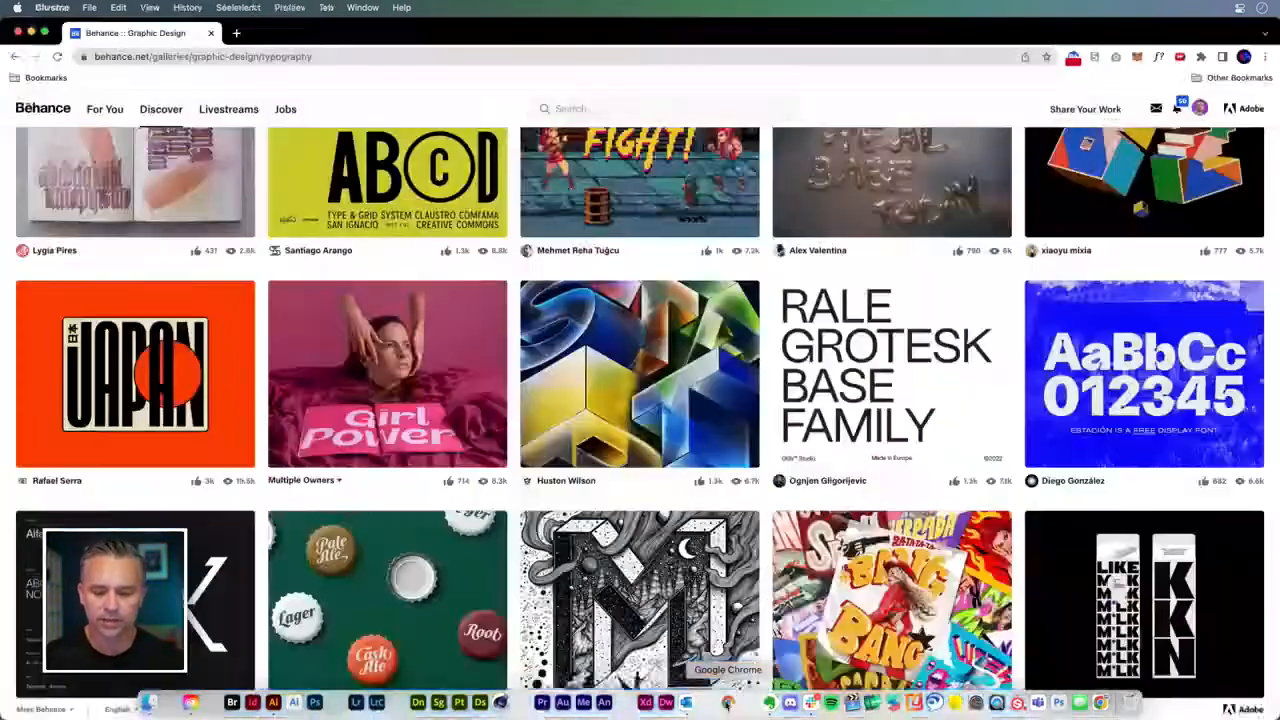
pyautogui.click(237, 33)
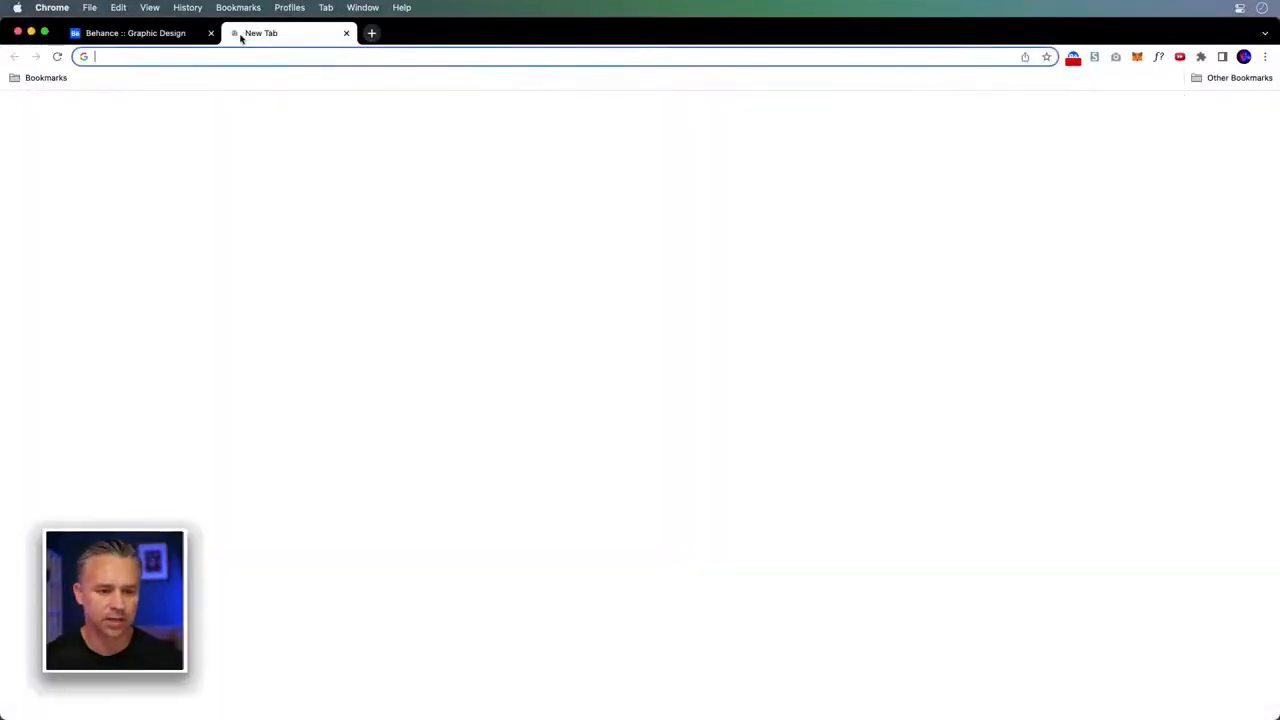
pyautogui.write('variable fonts')
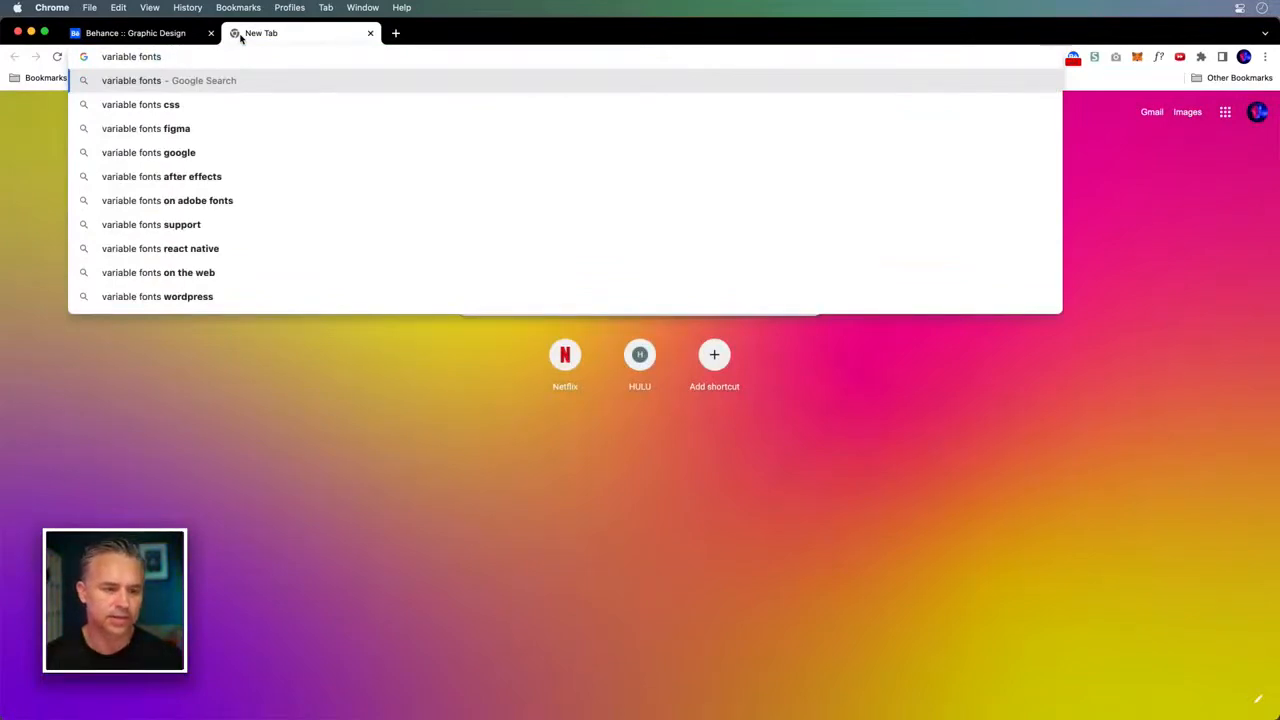
pyautogui.press('Return')
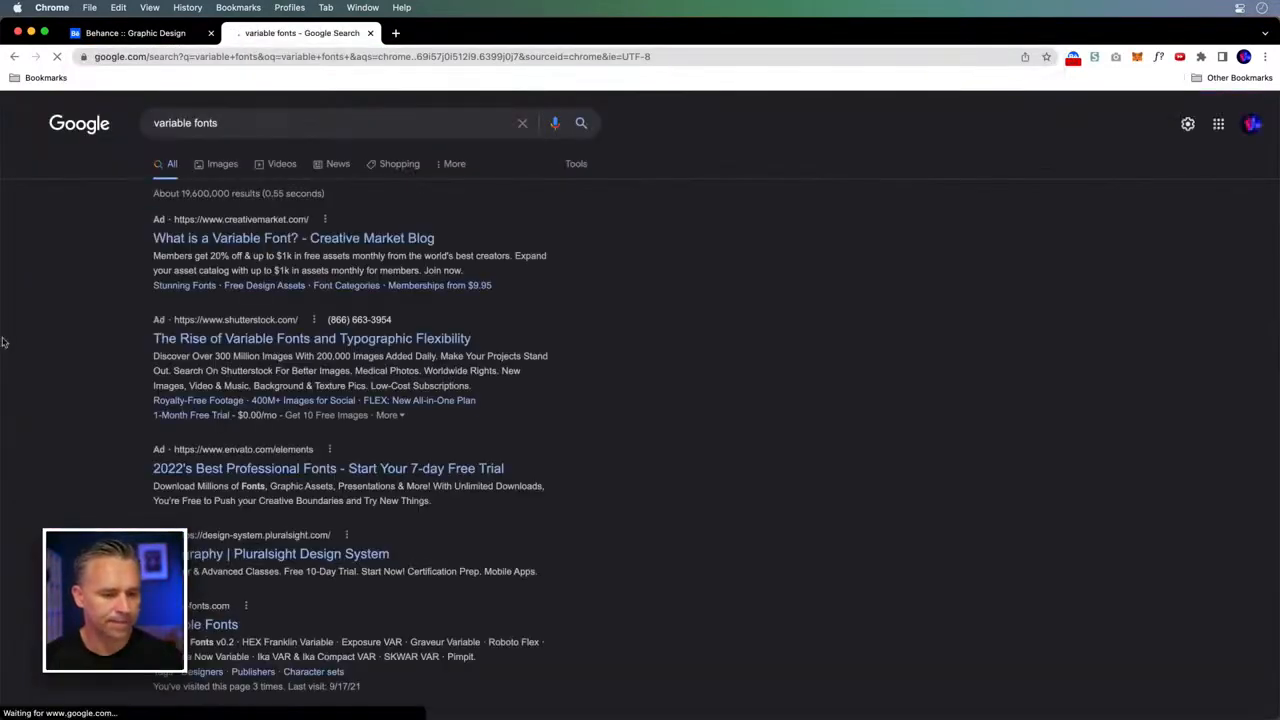
pyautogui.scroll(-5, 58, 380)
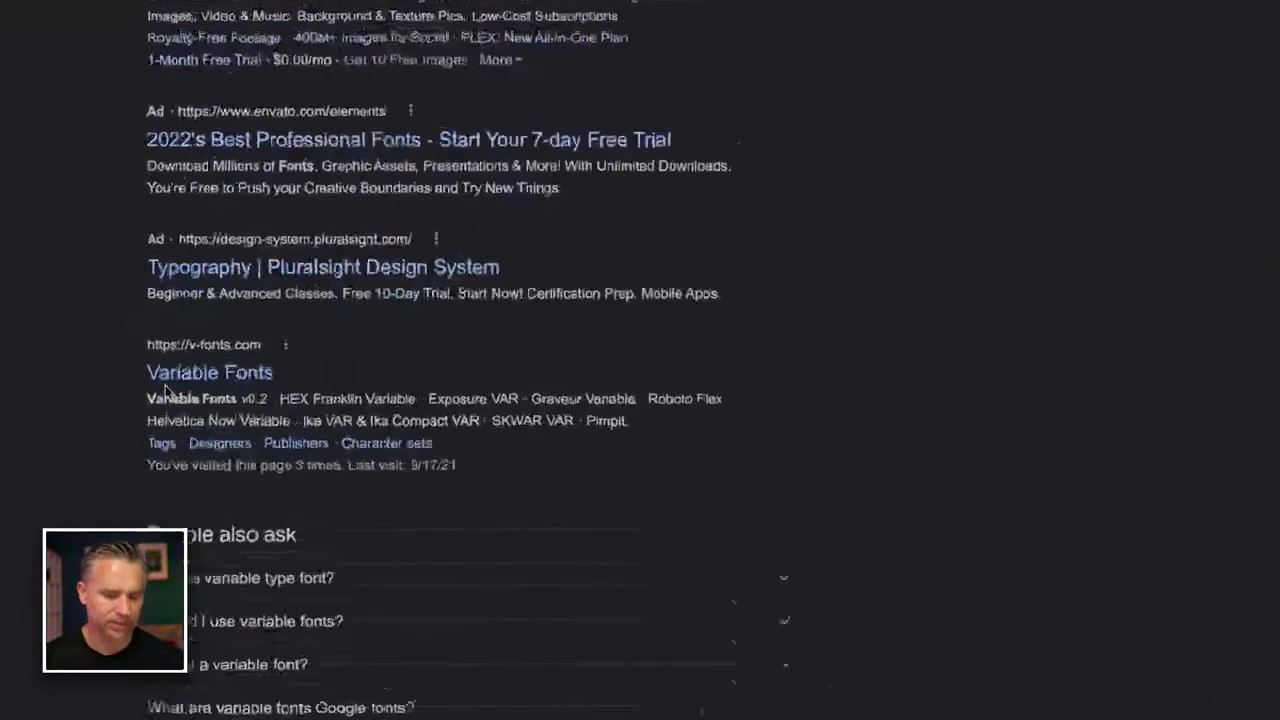
pyautogui.click(198, 374)
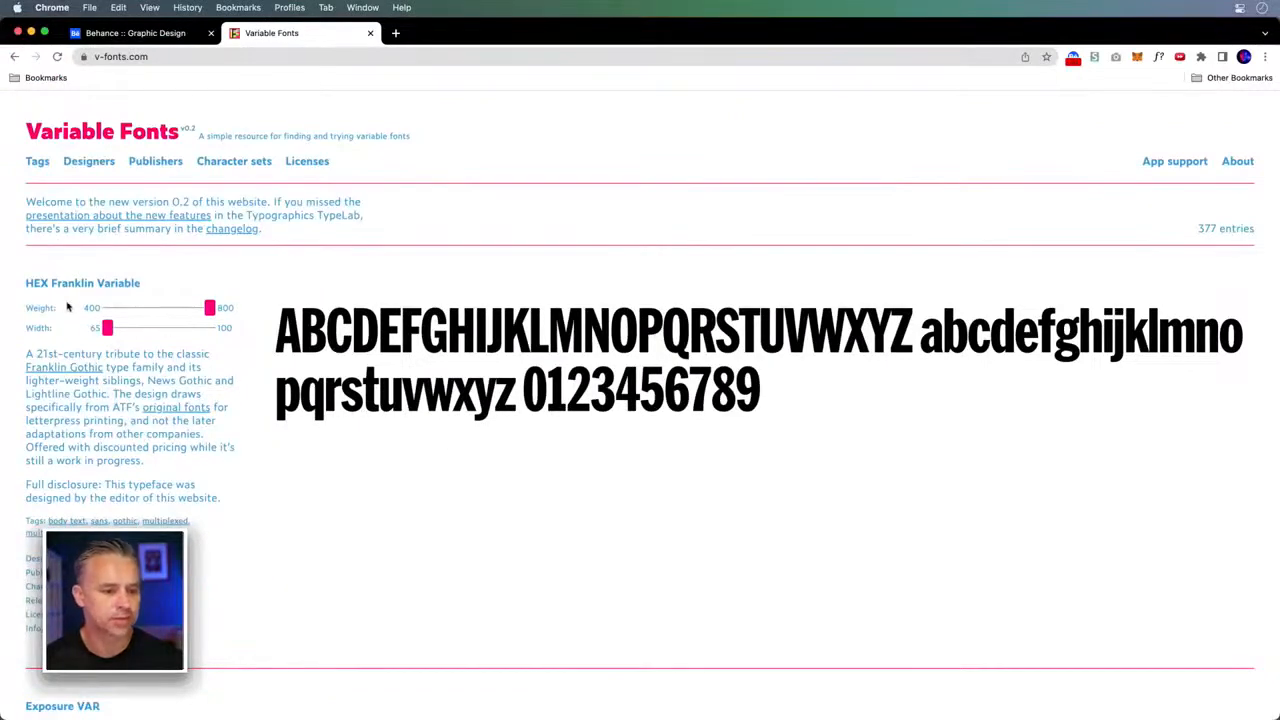
# - Slightly lower the weight of the HEX Franklin Variable sample, and browse the font samples as far as Roboto Flex
pyautogui.moveTo(206, 308)
pyautogui.mouseDown()
pyautogui.moveTo(112, 308)
pyautogui.moveTo(206, 312)
pyautogui.mouseUp()
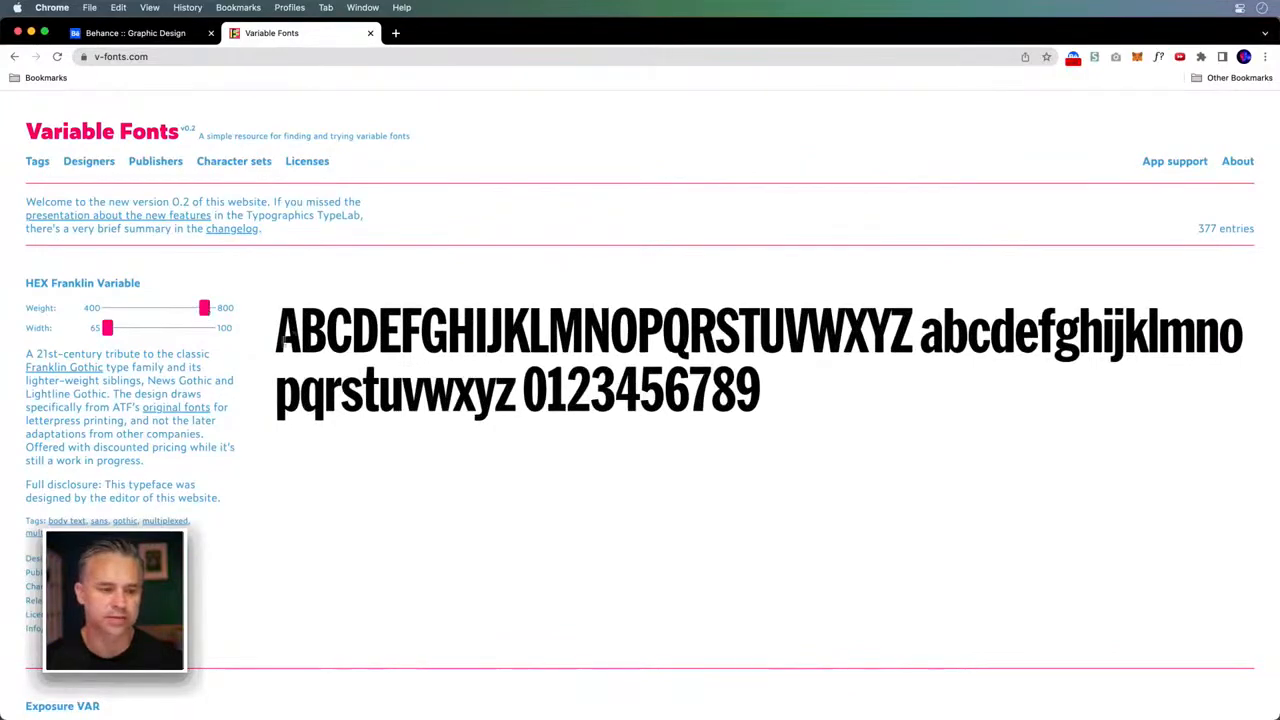
pyautogui.scroll(-10, 270, 320)
pyautogui.scroll(-10, 280, 288)
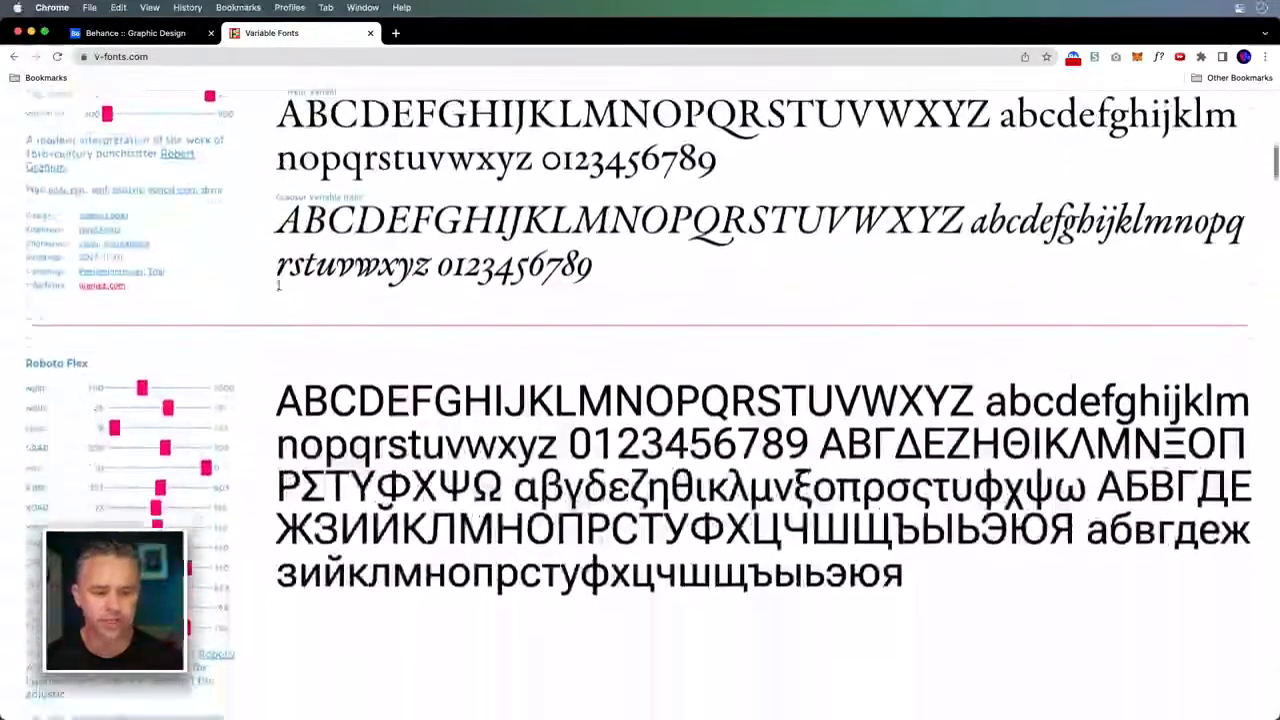
pyautogui.scroll(-3, 280, 287)
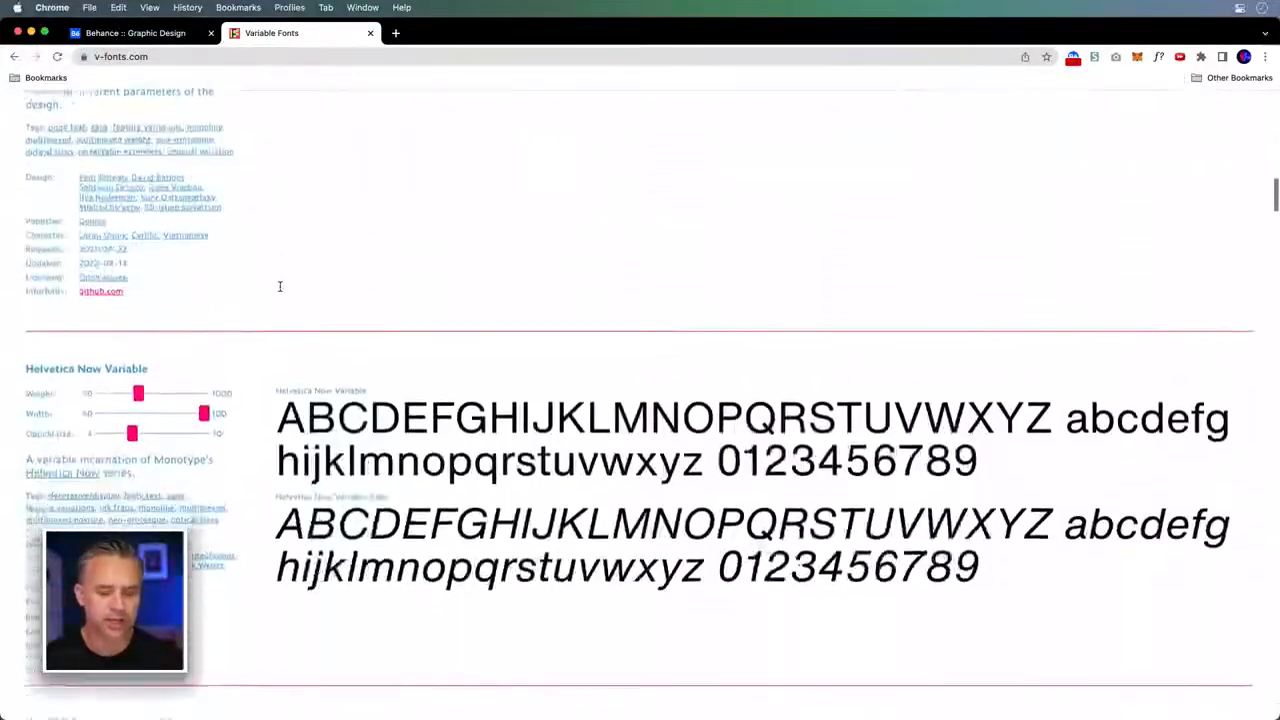
pyautogui.scroll(6, 280, 287)
pyautogui.scroll(1, 282, 291)
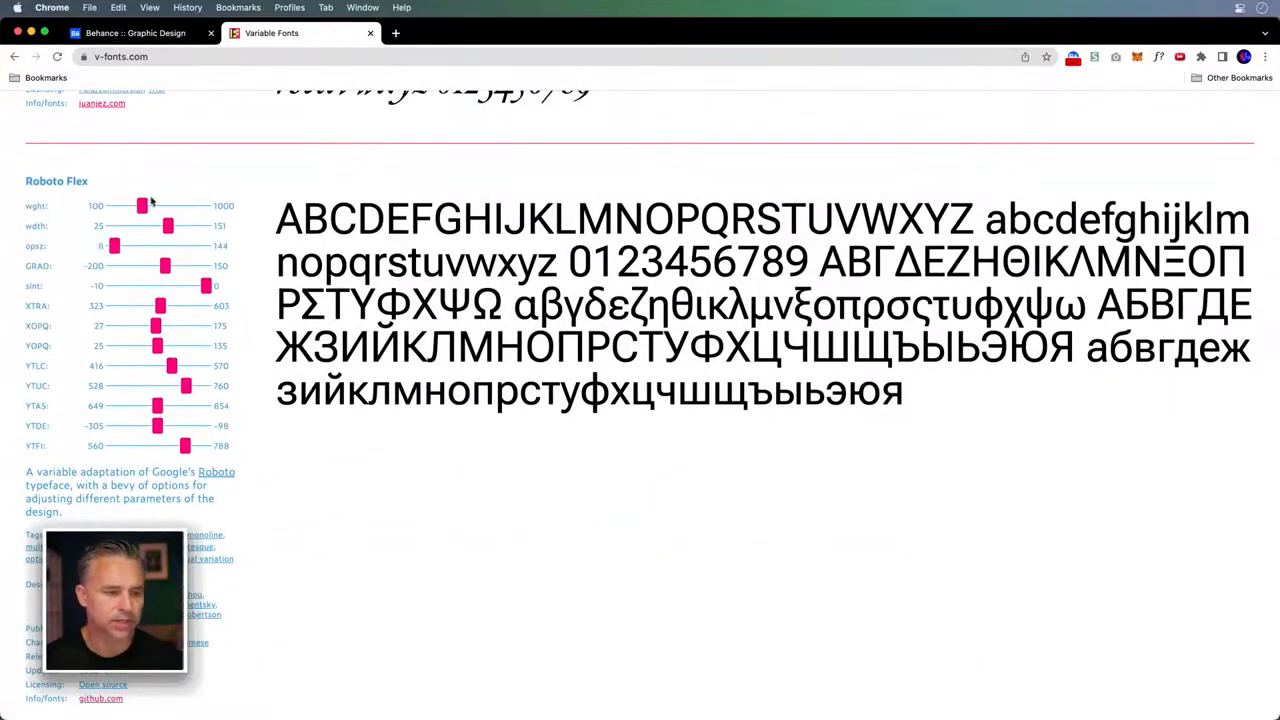
# - Try out the Roboto Flex sample by raising wght, lowering opsz to 8, and increasing XTRA and YTAS
pyautogui.moveTo(143, 207)
pyautogui.mouseDown()
pyautogui.moveTo(206, 205)
pyautogui.moveTo(162, 209)
pyautogui.mouseUp()
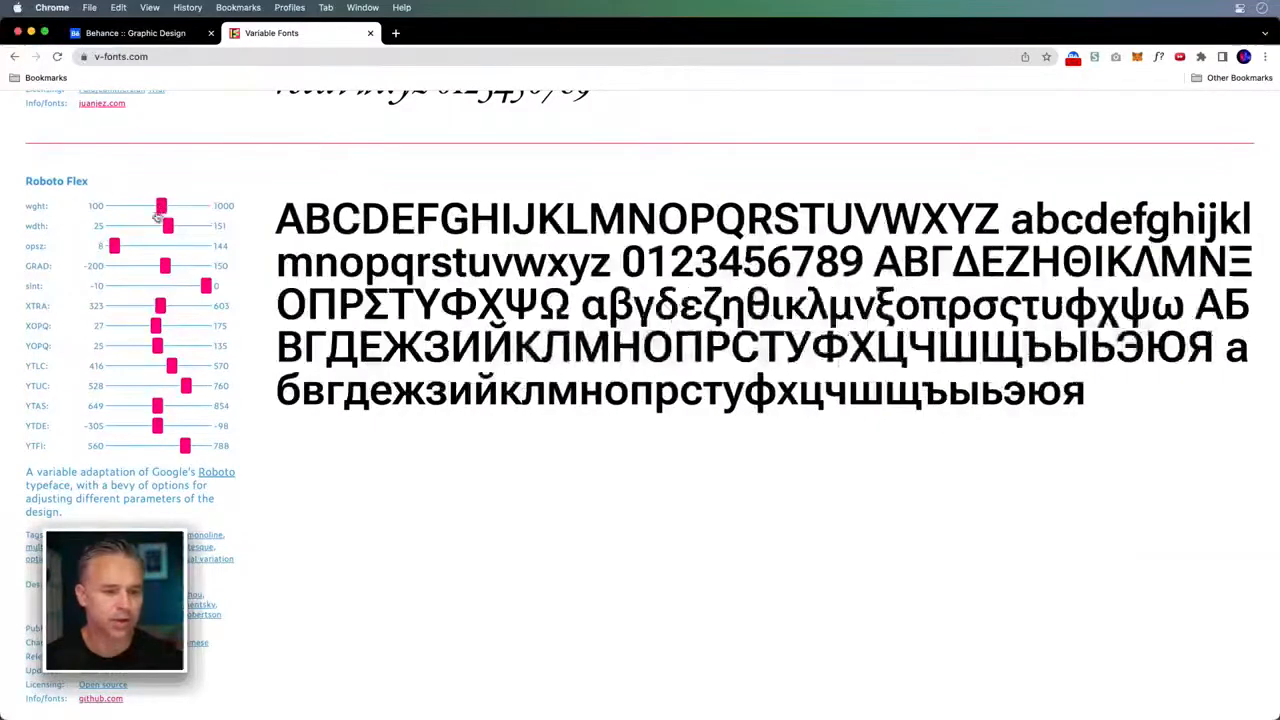
pyautogui.moveTo(117, 252)
pyautogui.mouseDown()
pyautogui.moveTo(143, 251)
pyautogui.moveTo(92, 249)
pyautogui.mouseUp()
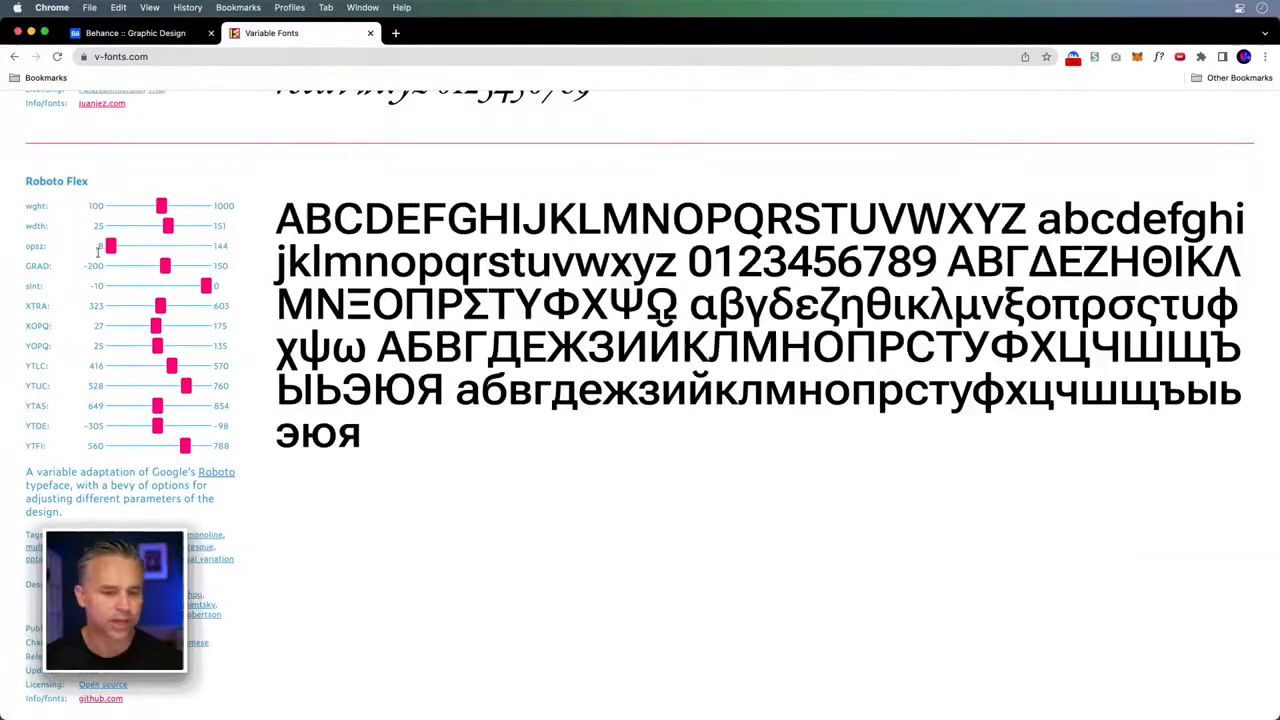
pyautogui.moveTo(162, 309); pyautogui.dragTo(191, 313)
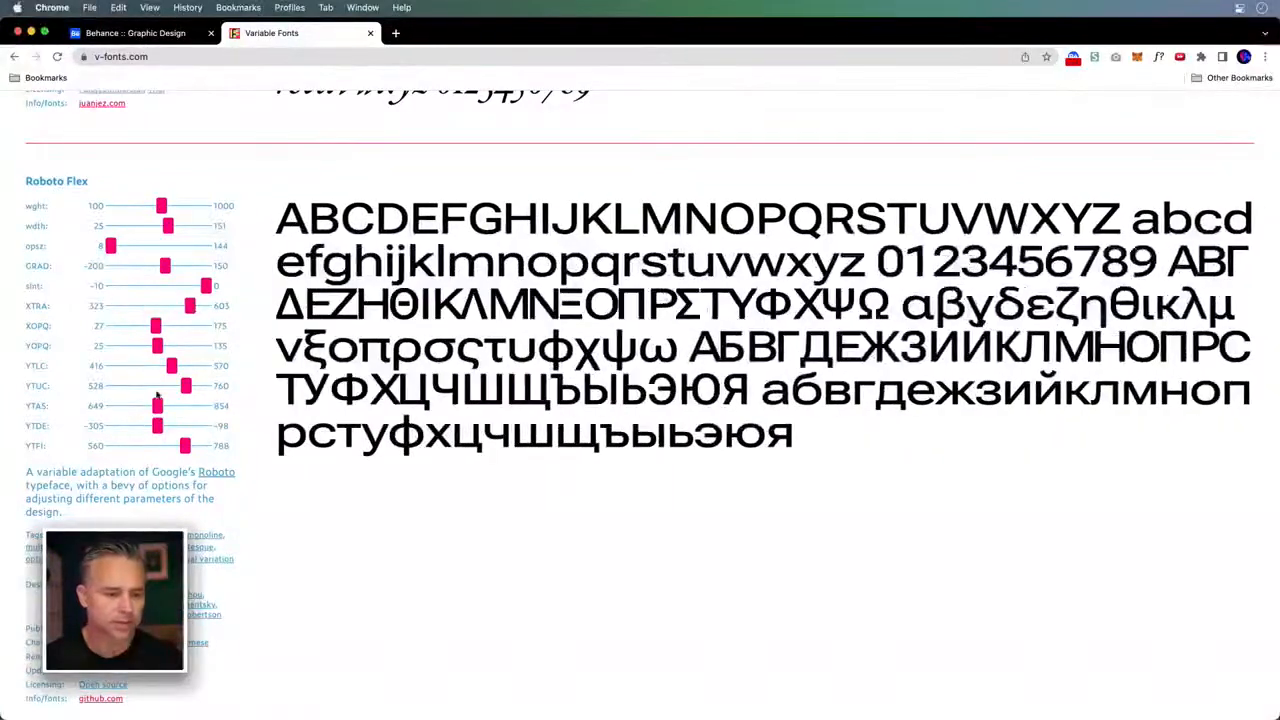
pyautogui.moveTo(158, 406); pyautogui.dragTo(195, 404)
# - Browse down to the Pimpit variable font and raise its Pump axis to about the middle of its range
pyautogui.scroll(-10, 240, 403)
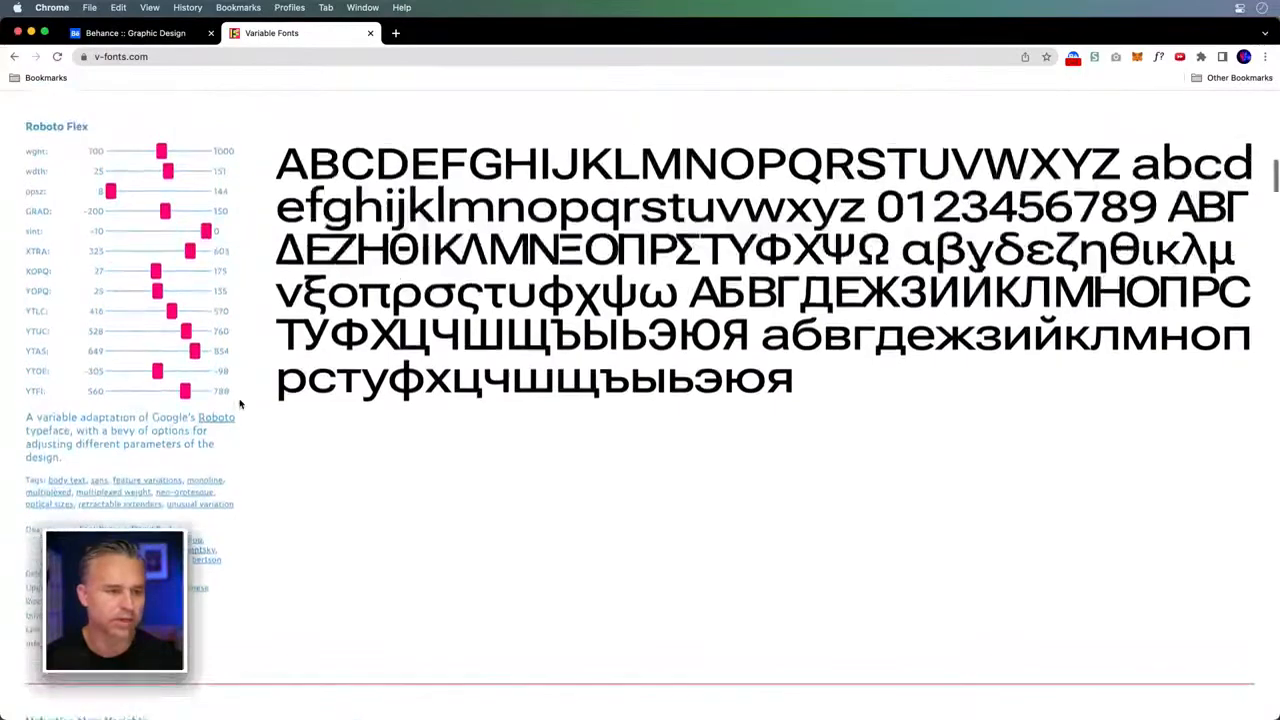
pyautogui.scroll(-15, 240, 403)
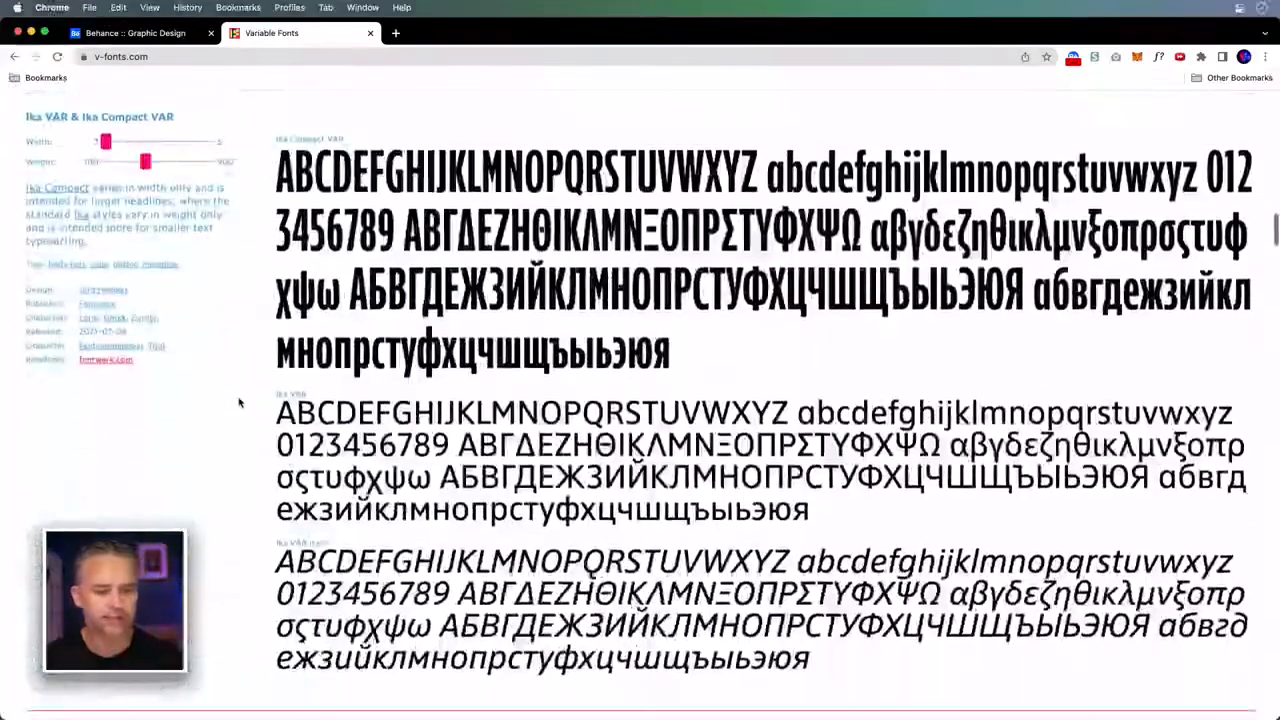
pyautogui.scroll(3, 240, 403)
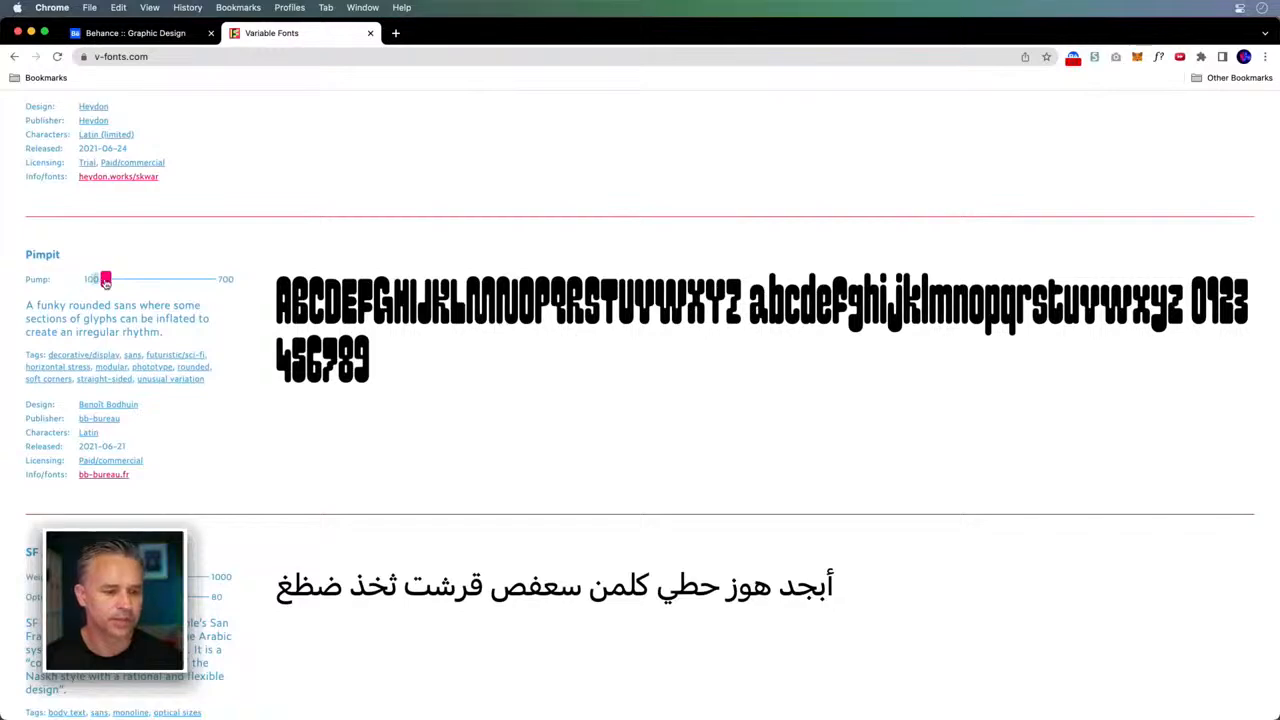
pyautogui.moveTo(106, 284); pyautogui.dragTo(153, 287)
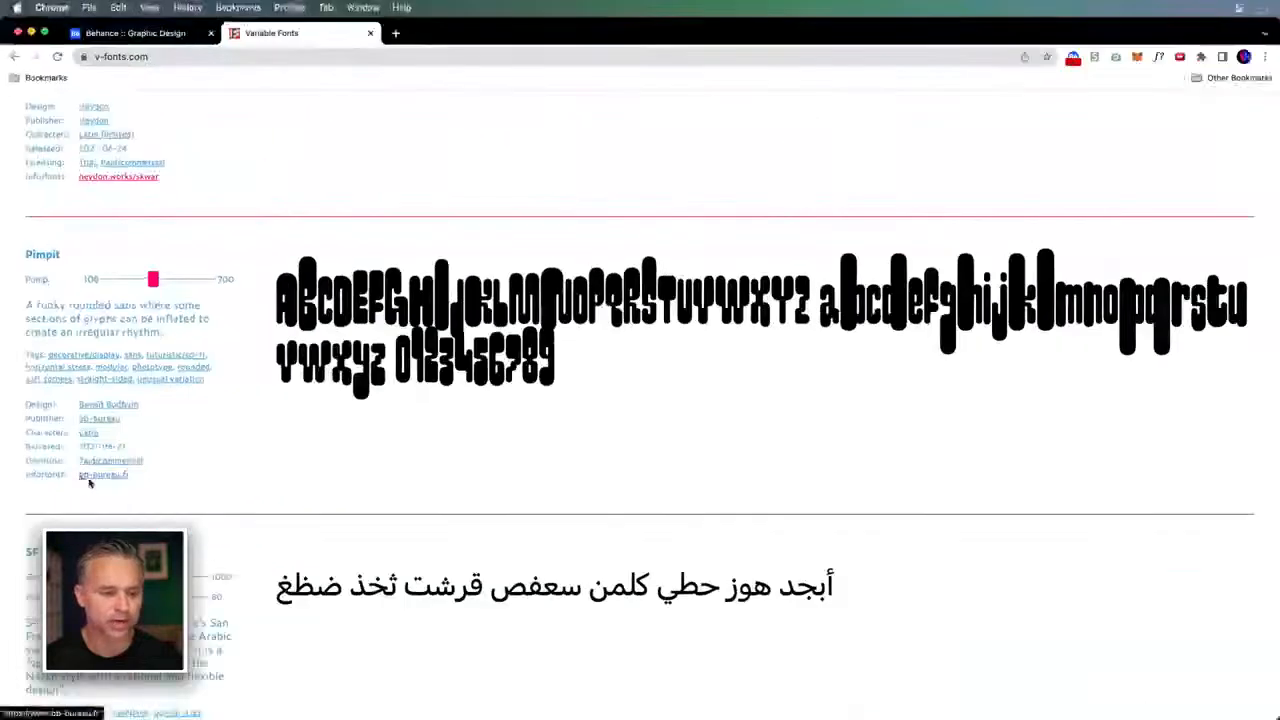
# - Browse down to the Irregardless Variable font, raise its Weight to 1000 and increase its Slant
pyautogui.scroll(-10, 240, 543)
pyautogui.scroll(-10, 253, 503)
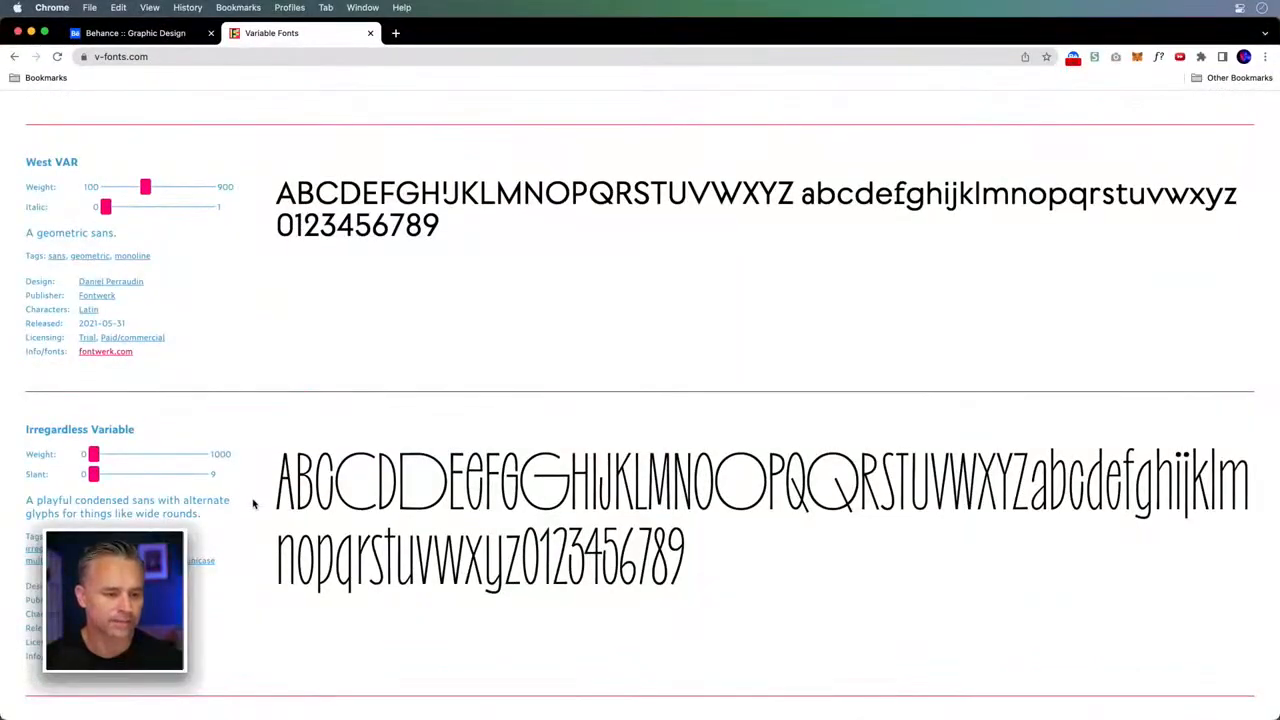
pyautogui.scroll(-3, 253, 503)
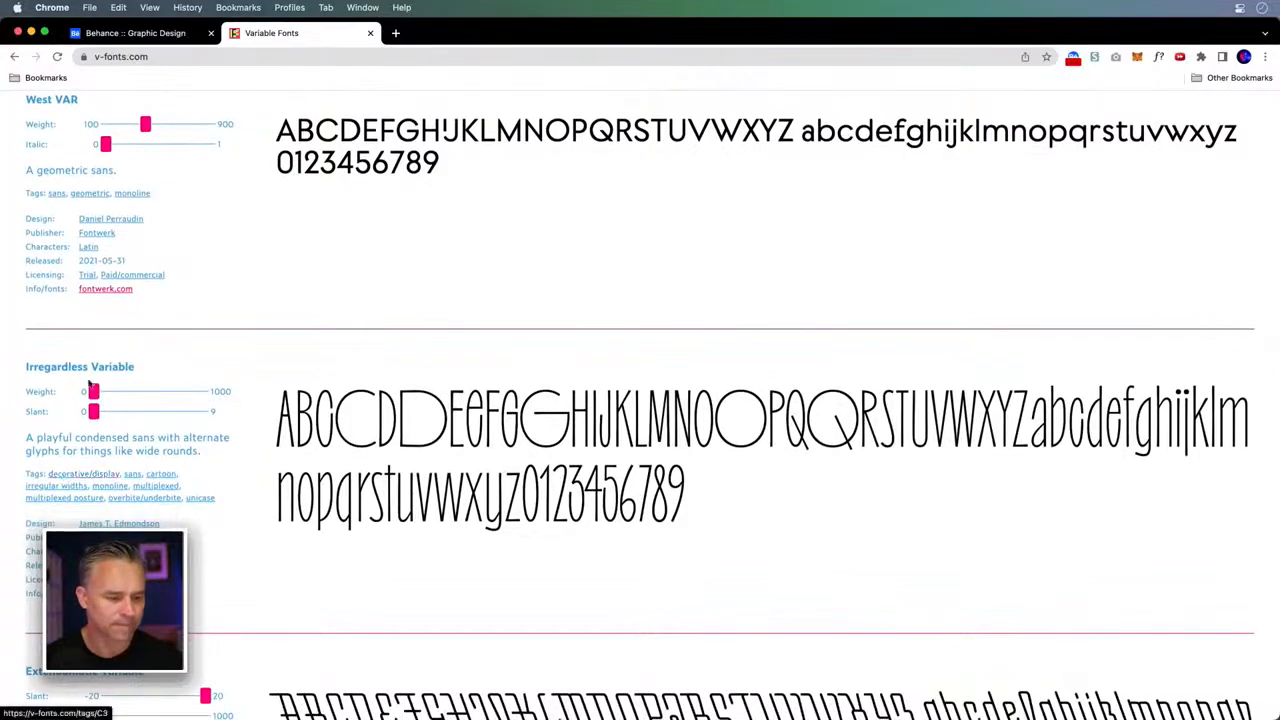
pyautogui.moveTo(93, 392); pyautogui.dragTo(253, 398)
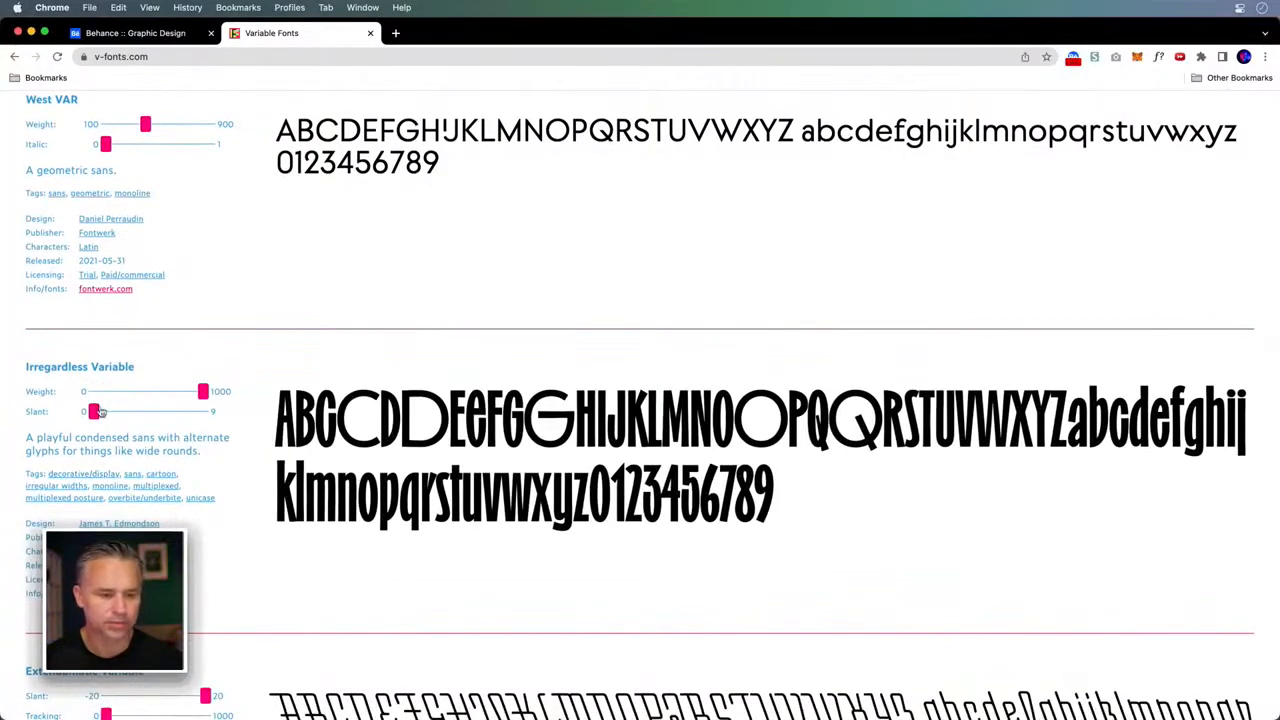
pyautogui.moveTo(101, 412); pyautogui.dragTo(258, 428)
# - Look over more variable font samples, and browse the Behance typography gallery for inspiration
pyautogui.scroll(-5, 258, 430)
pyautogui.scroll(10, 258, 430)
pyautogui.click(166, 58)
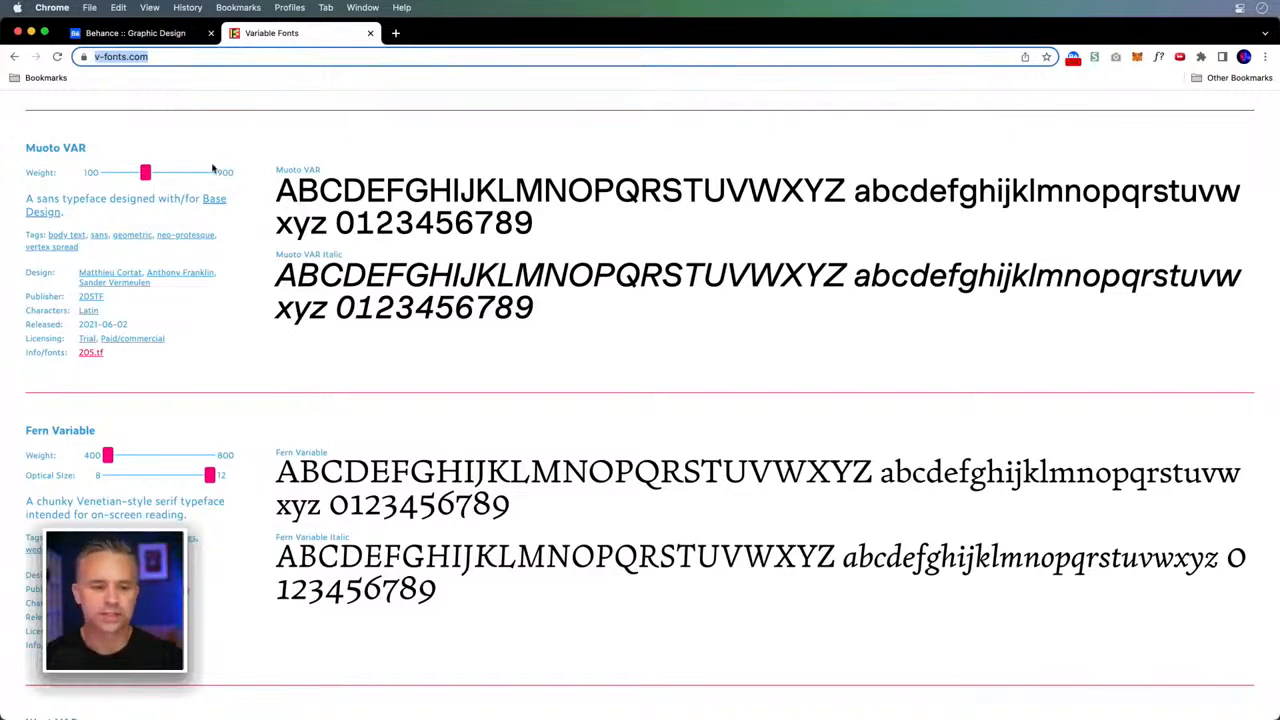
pyautogui.click(170, 128)
pyautogui.click(95, 33)
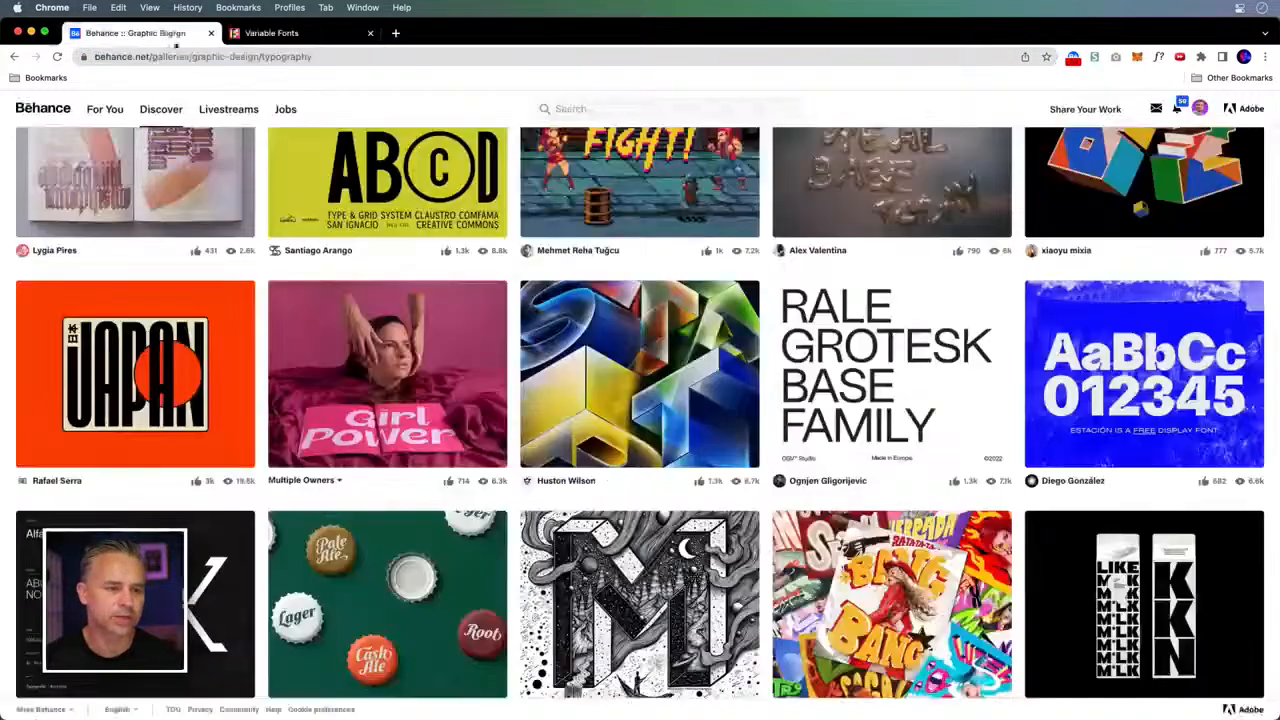
pyautogui.scroll(-5, 402, 363)
pyautogui.scroll(-3, 402, 363)
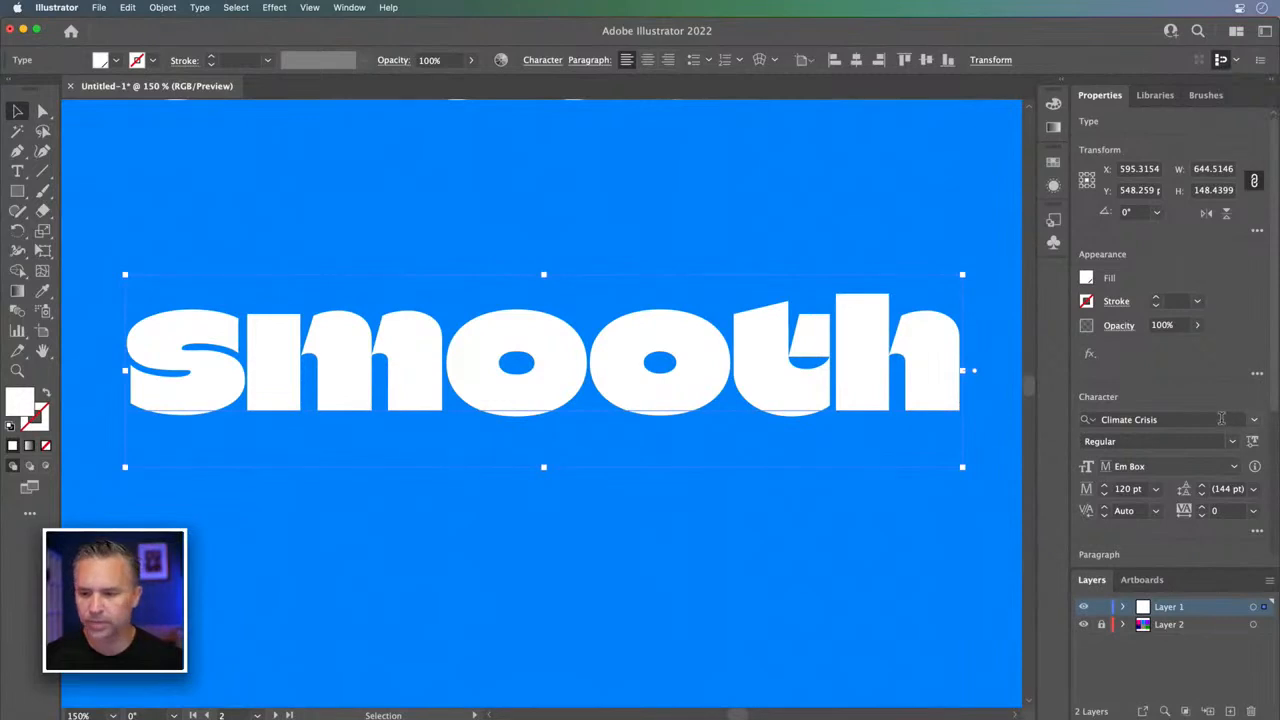
# - In Illustrator, filter the font list to Sans Serif with Condensed Width and apply Arial Narrow to the word "smooth"
pyautogui.click(1257, 420)
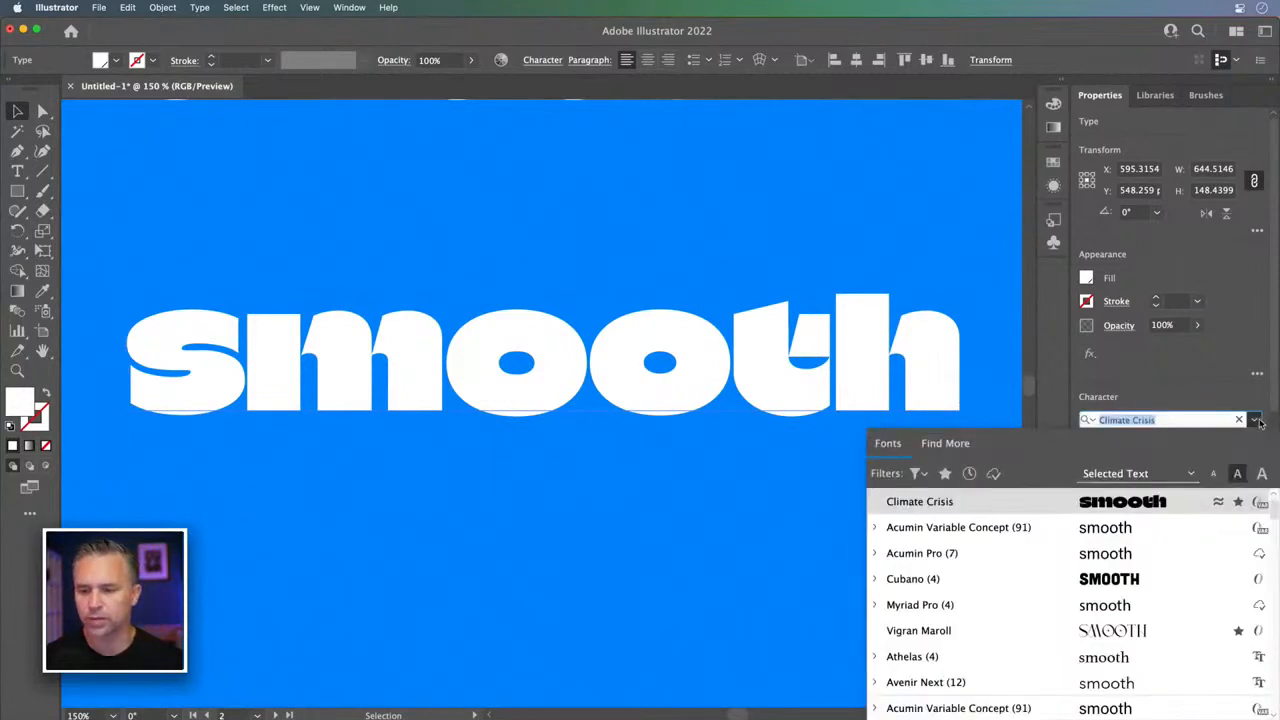
pyautogui.click(914, 474)
pyautogui.click(755, 288)
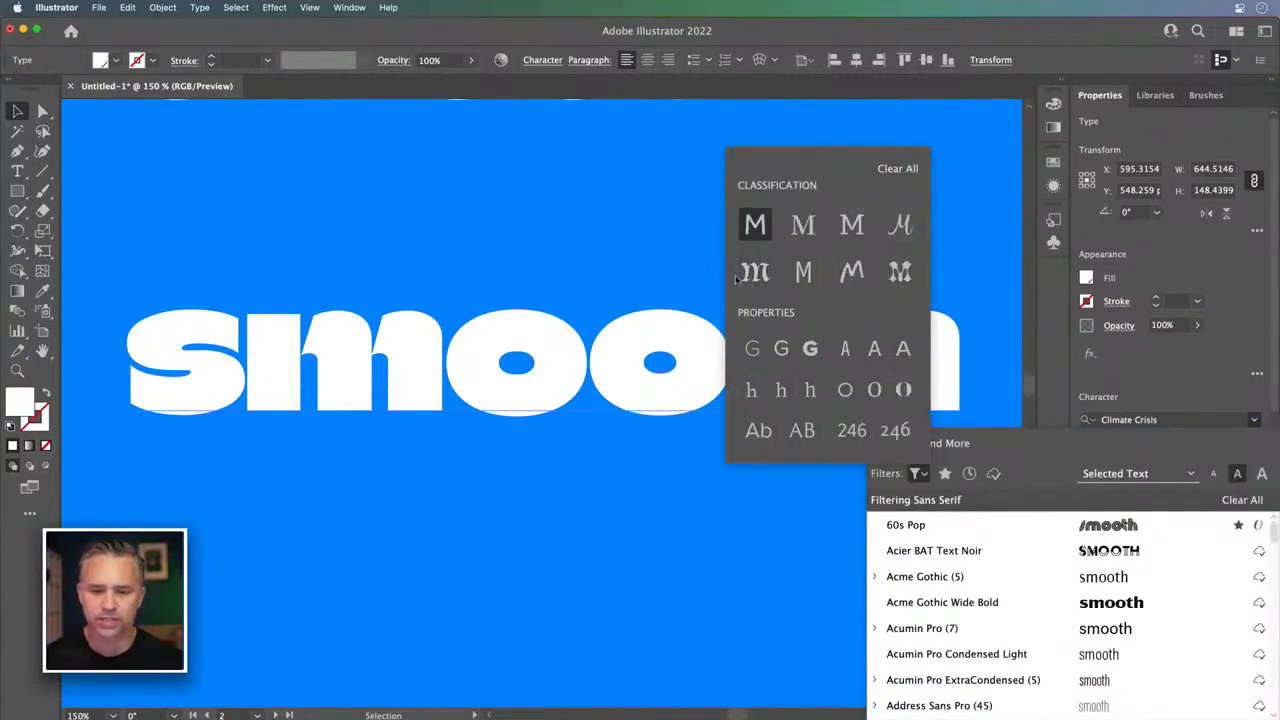
pyautogui.click(844, 350)
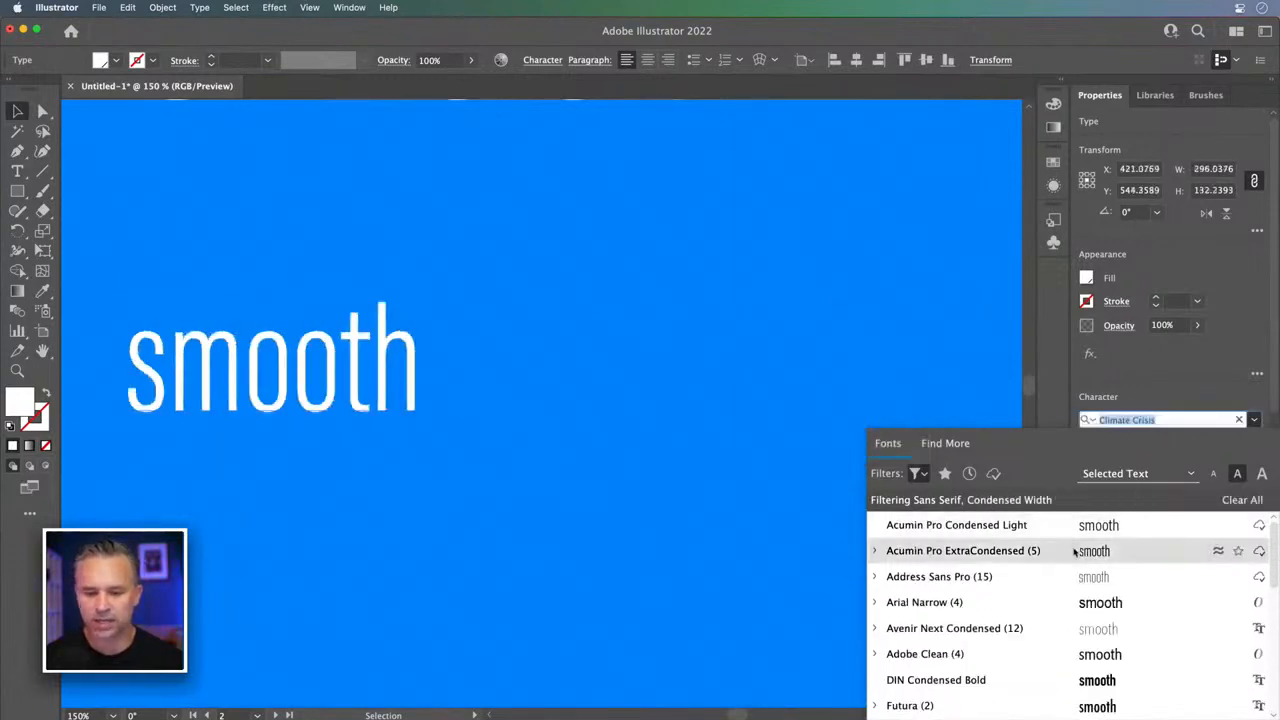
pyautogui.click(1086, 603)
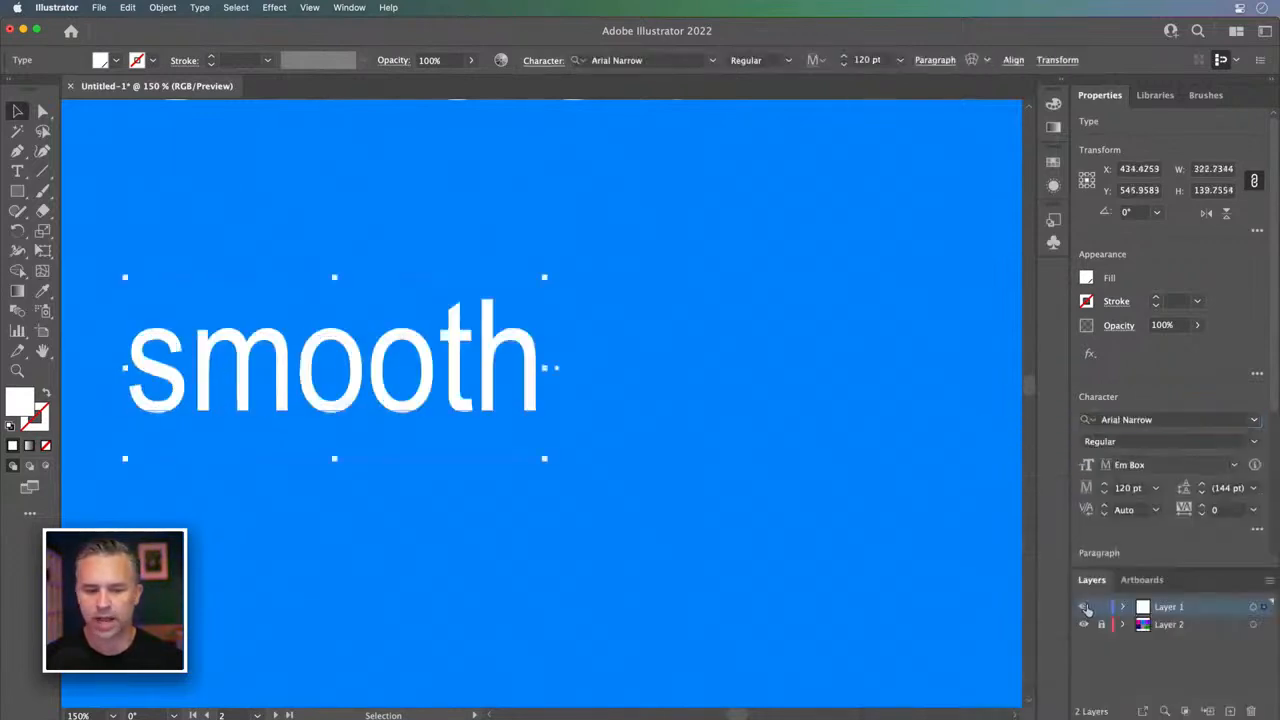
# - Set the word "smooth" in all caps and change its font to Acumin Pro ExtraCondensed Bold
pyautogui.click(1257, 529)
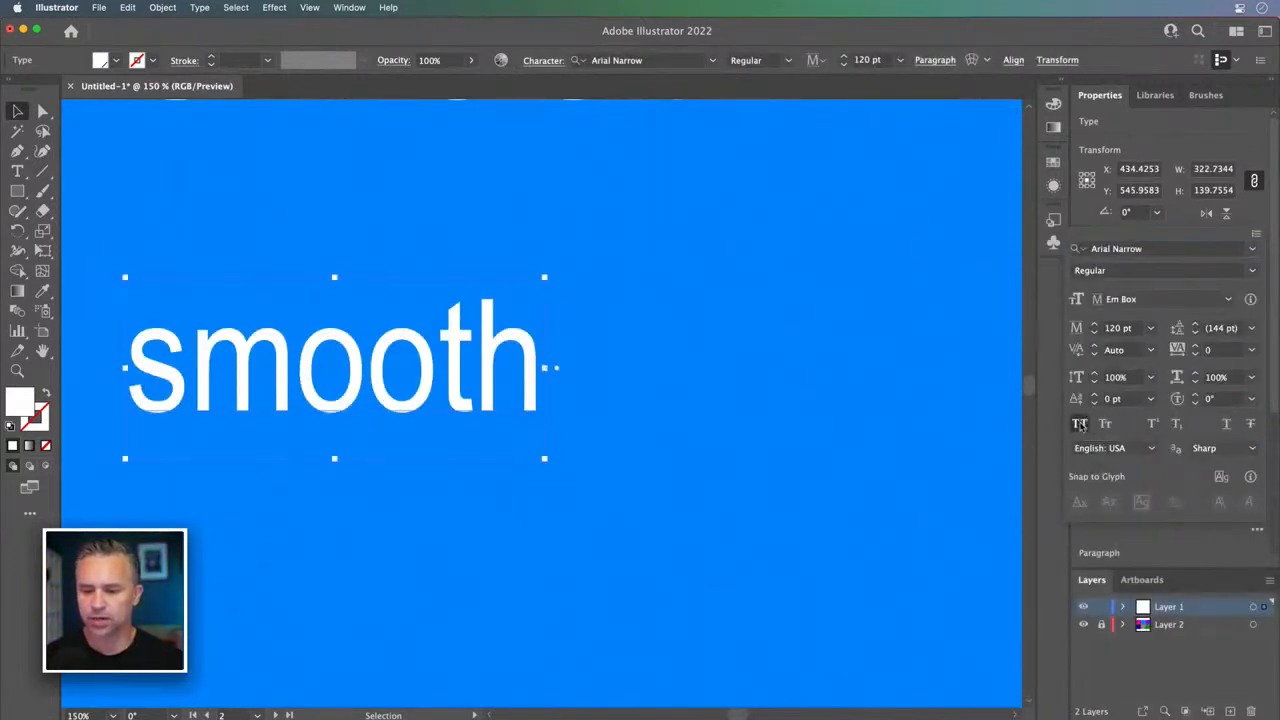
pyautogui.click(1079, 424)
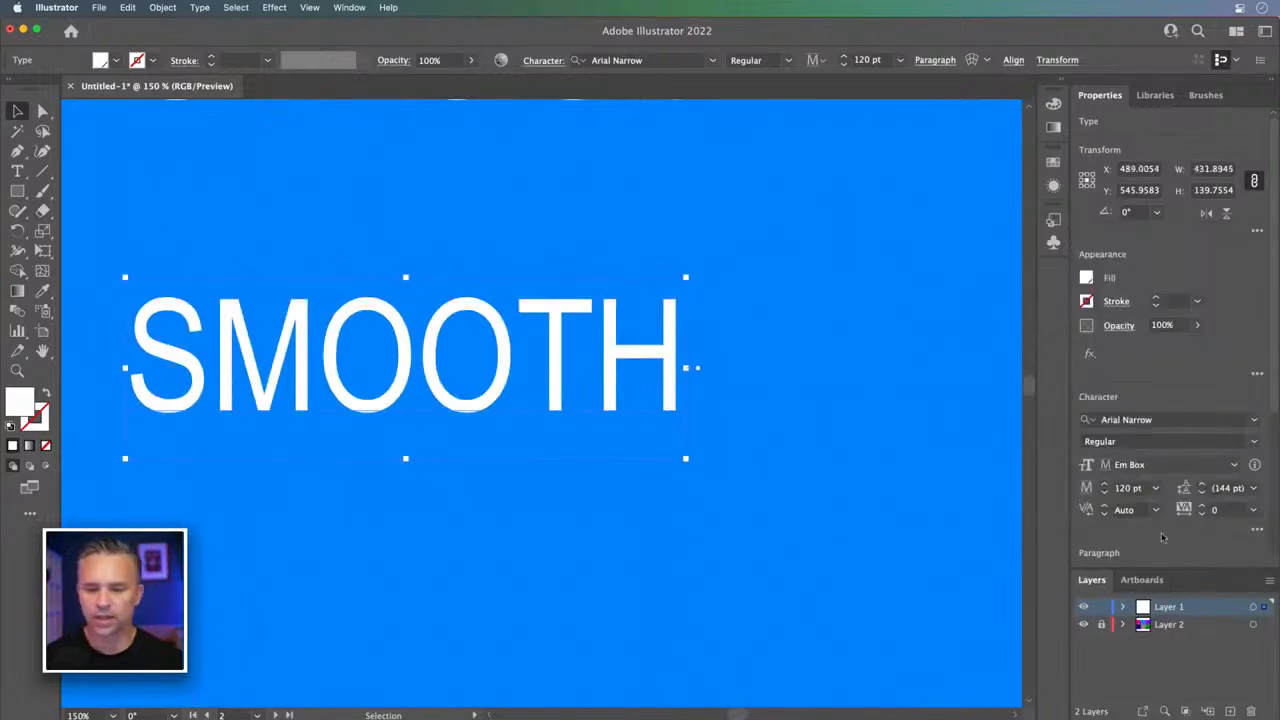
pyautogui.click(1255, 442)
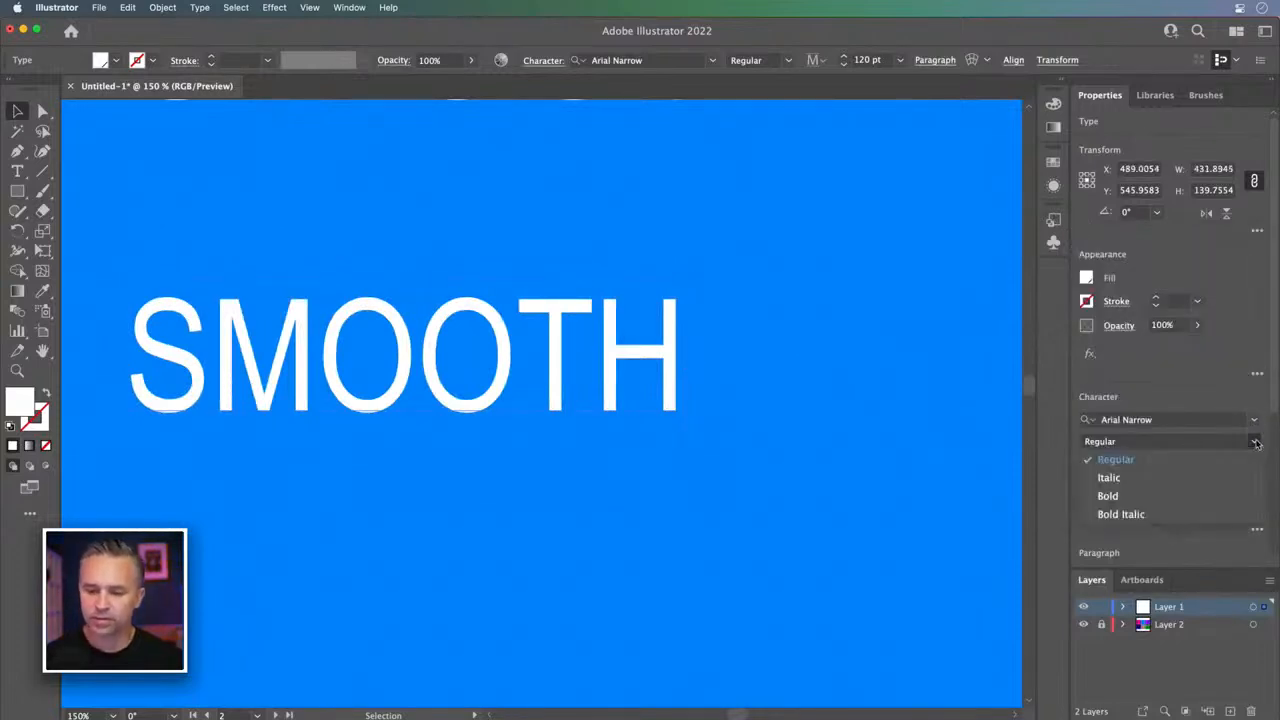
pyautogui.click(1255, 421)
pyautogui.click(1255, 421)
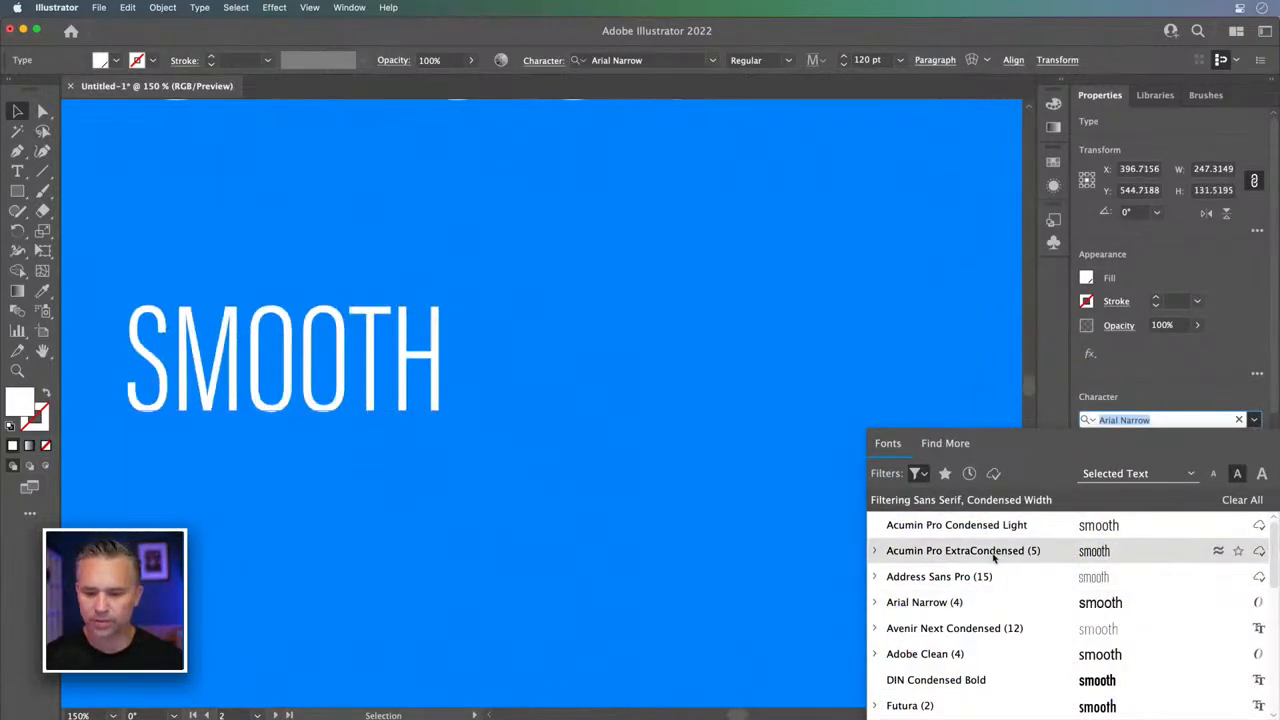
pyautogui.click(993, 556)
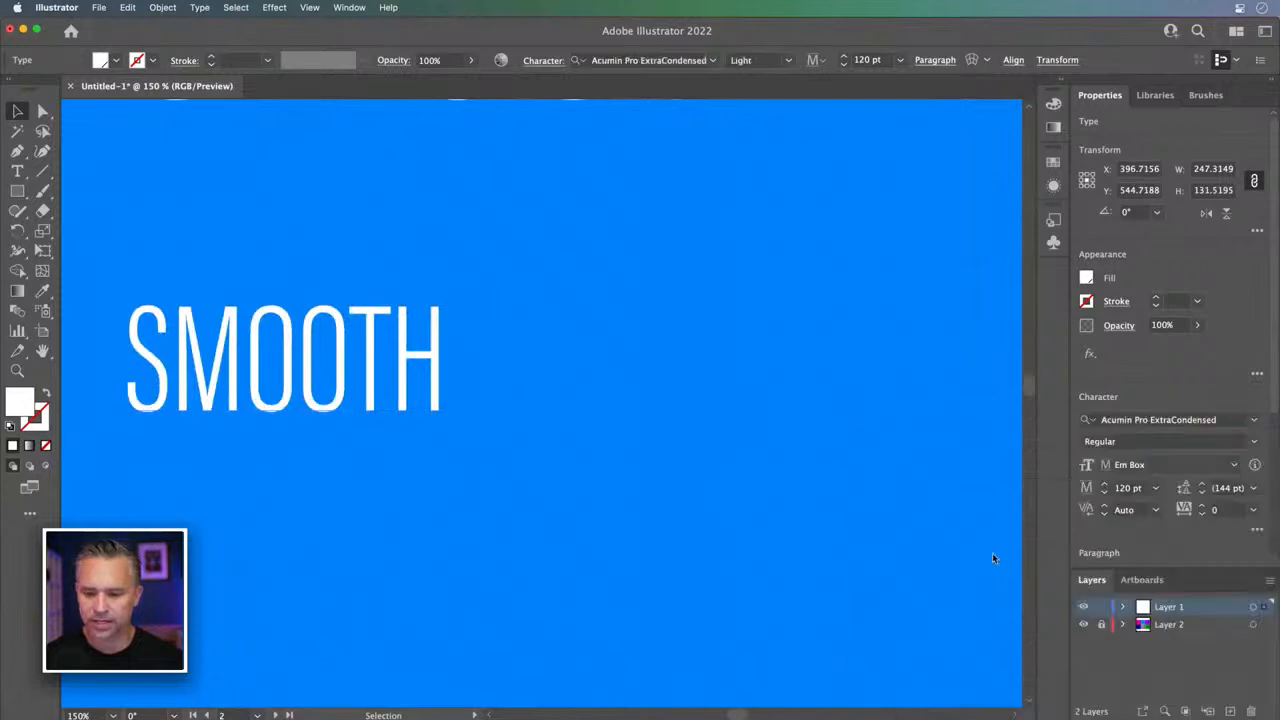
pyautogui.click(1255, 442)
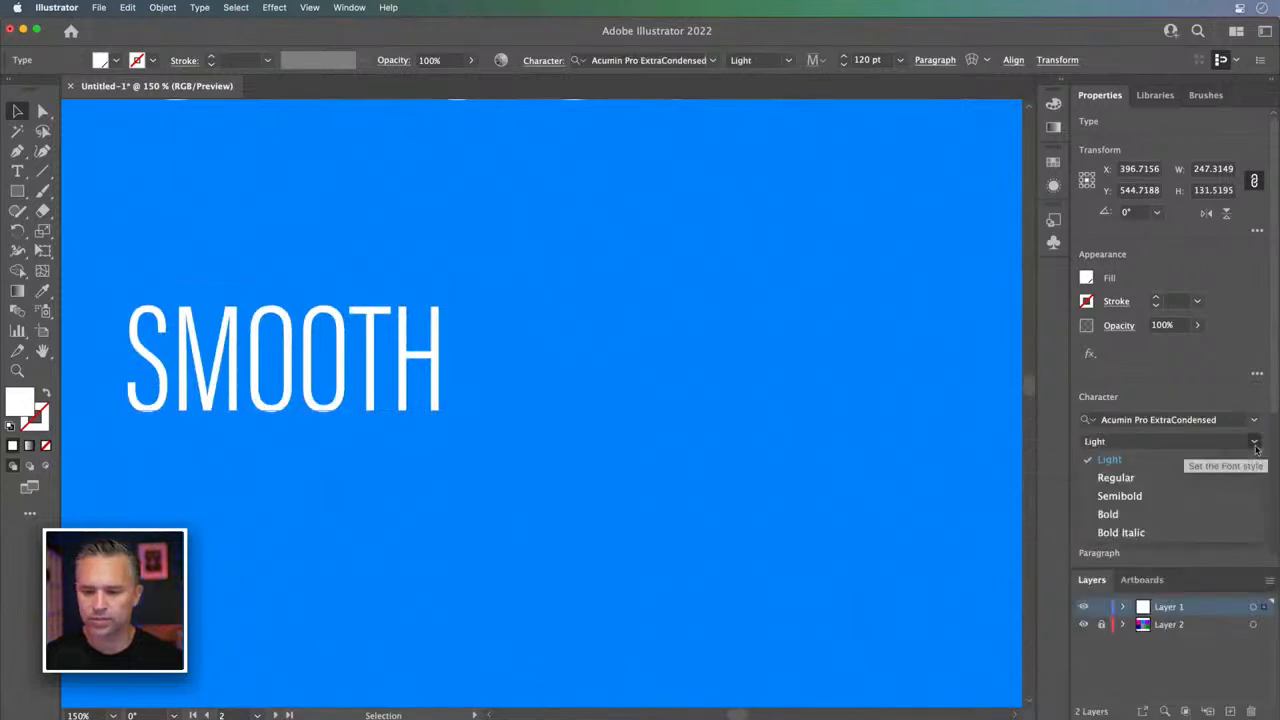
pyautogui.click(1117, 517)
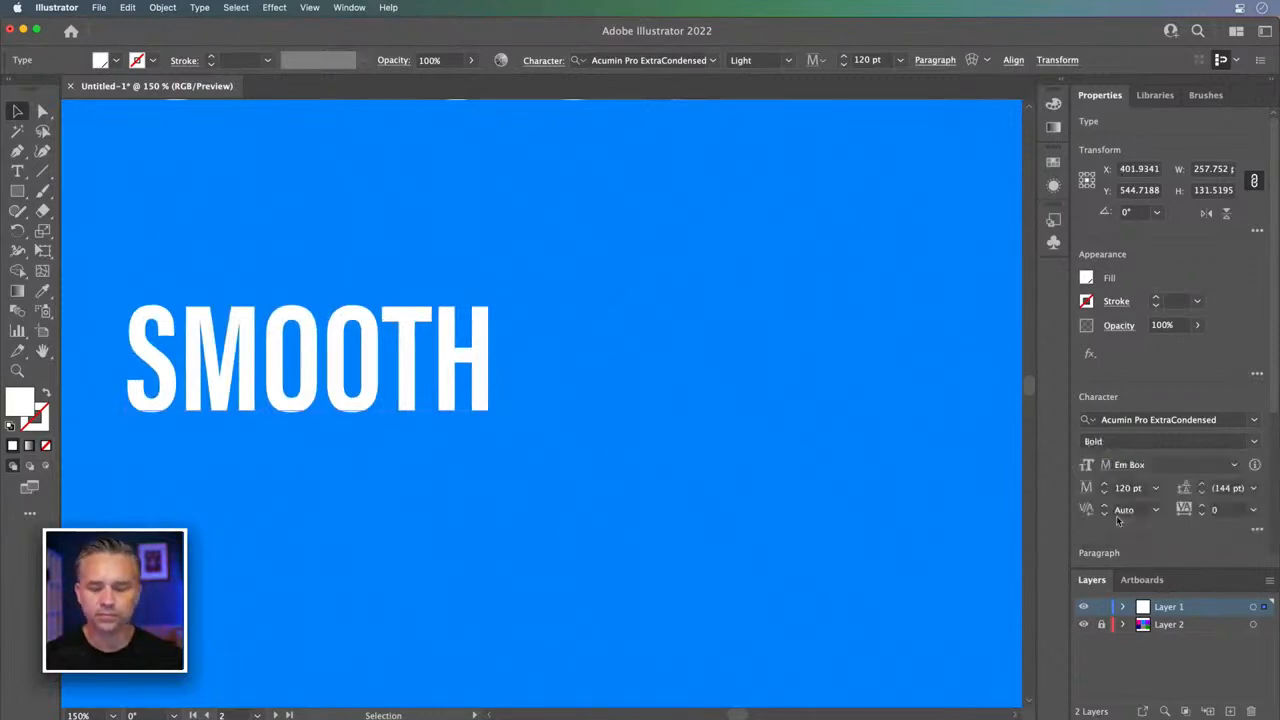
# - Move the word SMOOTH toward the middle of the blue artboard and replace its text with HELLO
pyautogui.moveTo(363, 403); pyautogui.dragTo(562, 494)
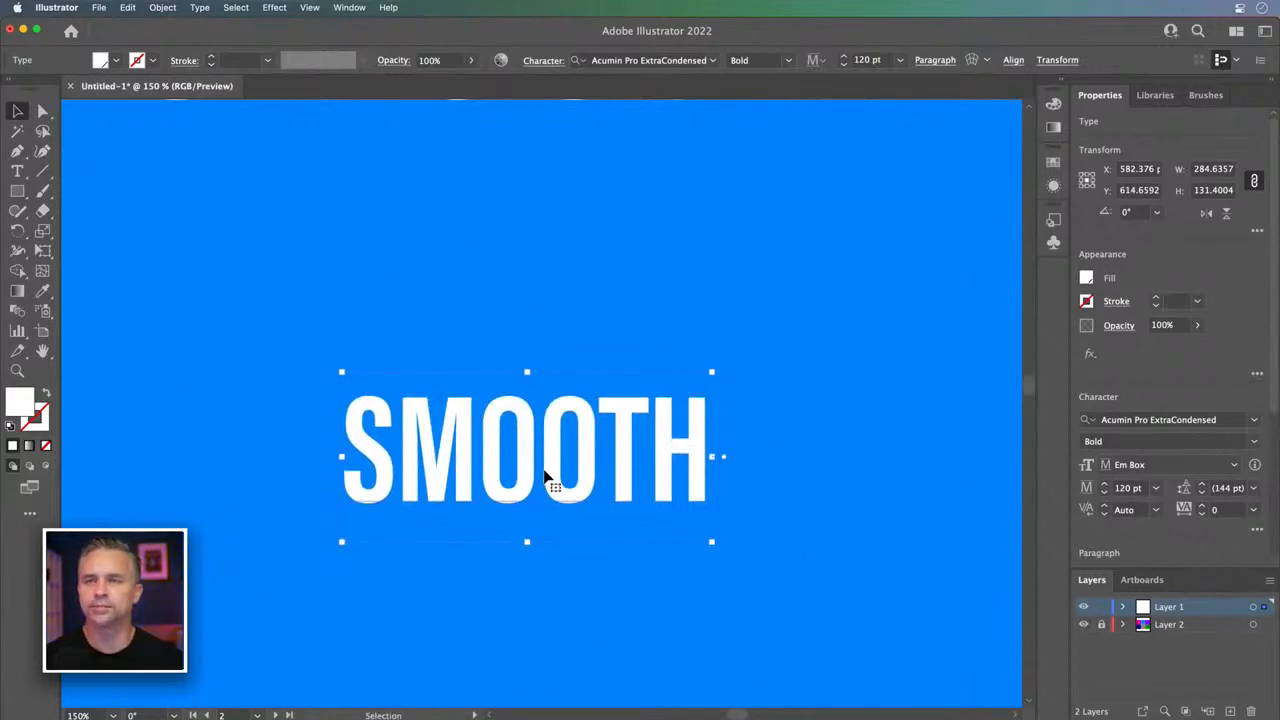
pyautogui.moveTo(547, 478); pyautogui.dragTo(561, 492)
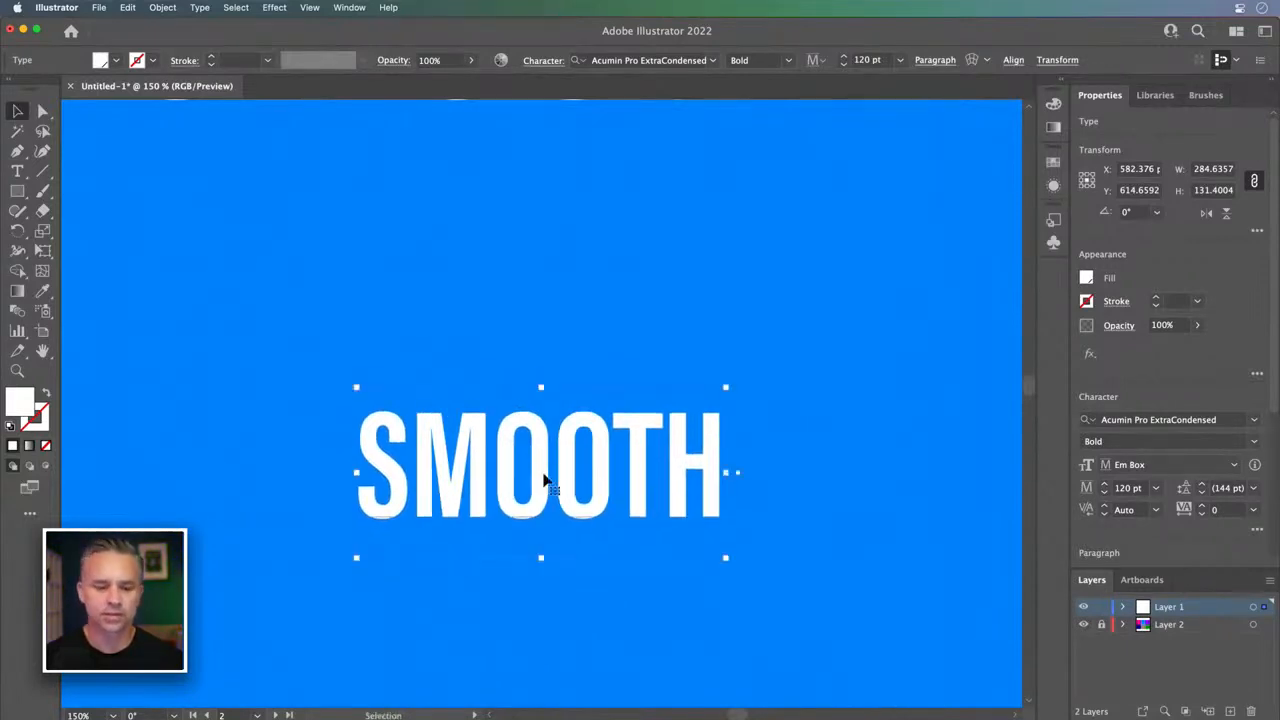
pyautogui.doubleClick(541, 470)
pyautogui.press('super+a')
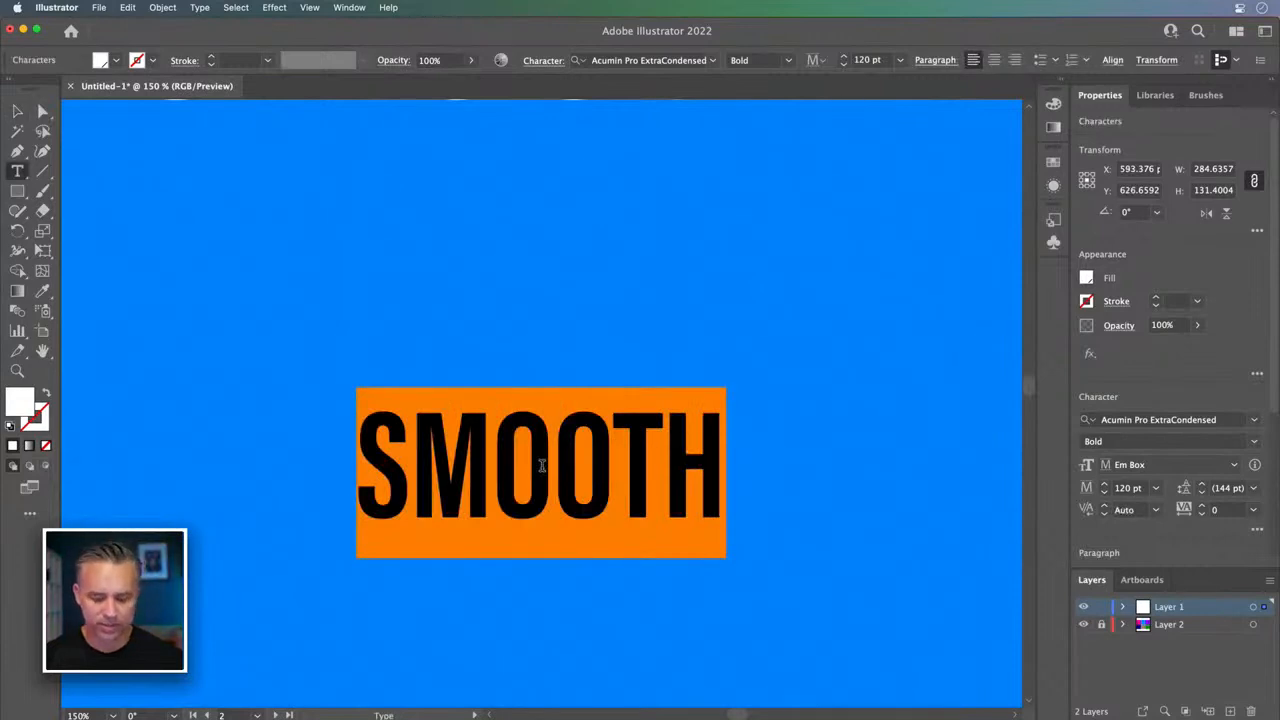
pyautogui.write('HELLO')
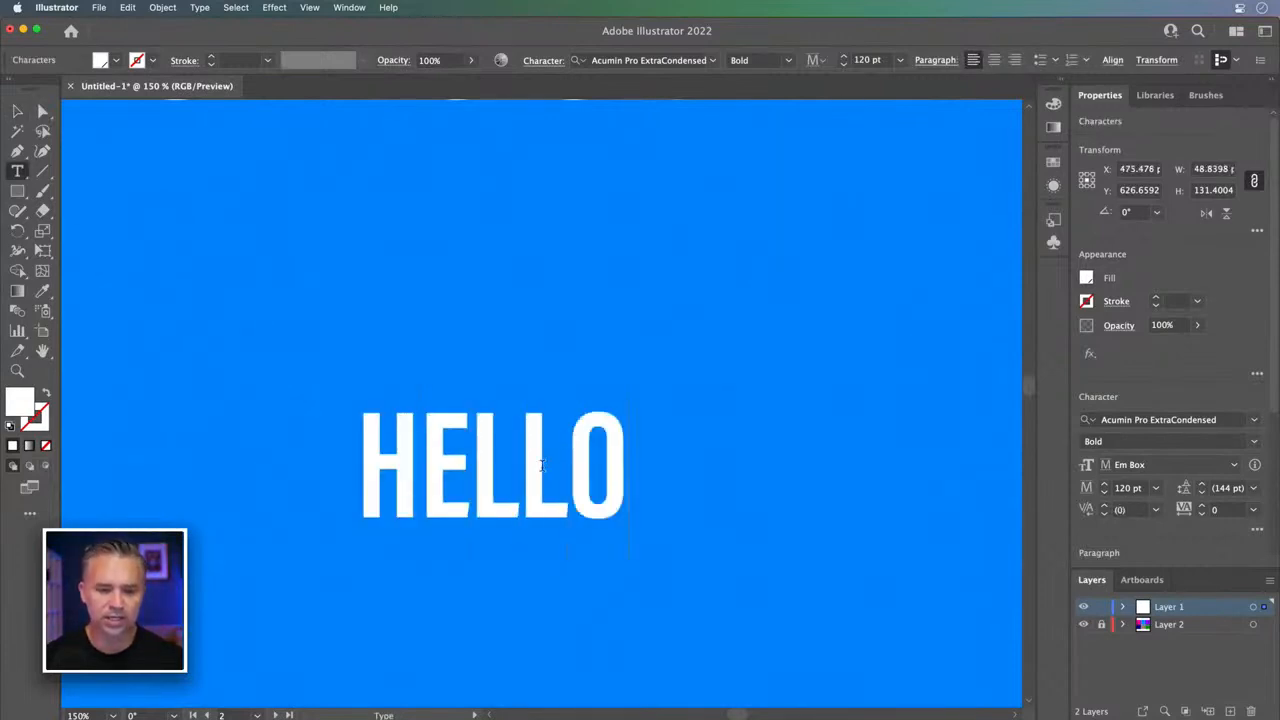
pyautogui.click(17, 110)
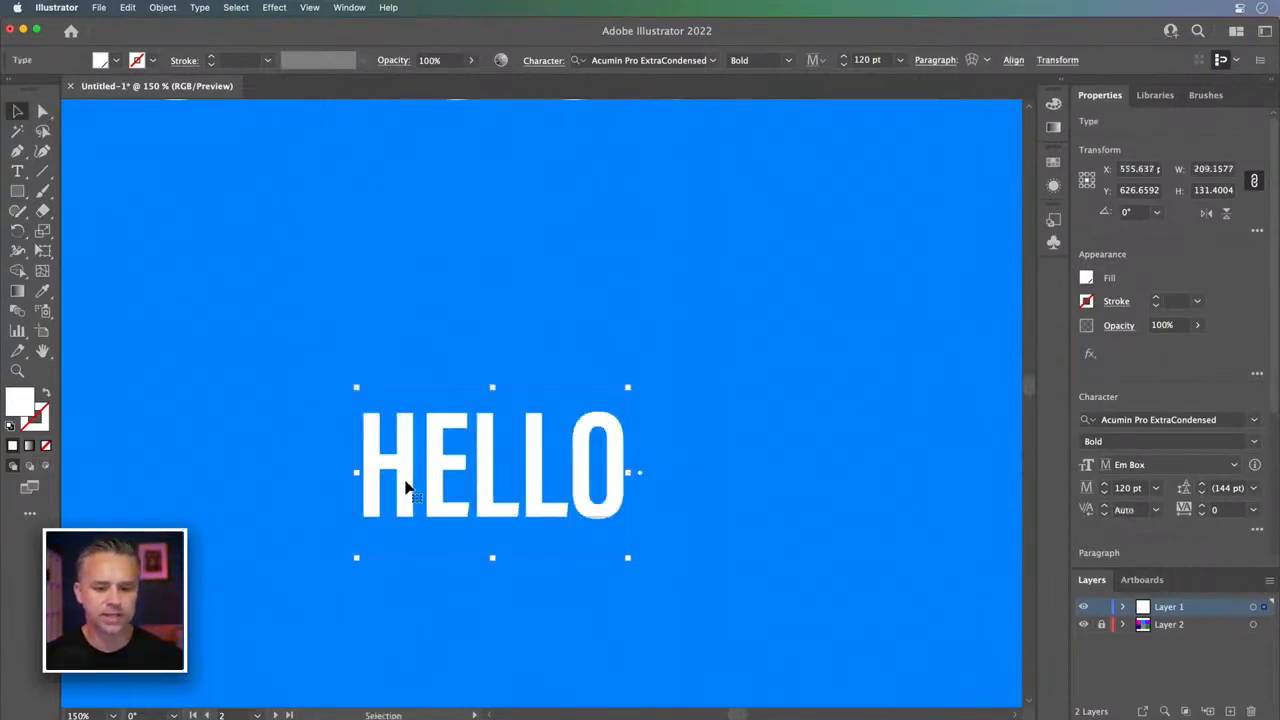
# - Duplicate HELLO into three separate copies on the blue artboard and add an exclamation mark to the uppermost one
pyautogui.moveTo(439, 468); pyautogui.dragTo(479, 528)
pyautogui.moveTo(332, 250); pyautogui.dragTo(371, 314)
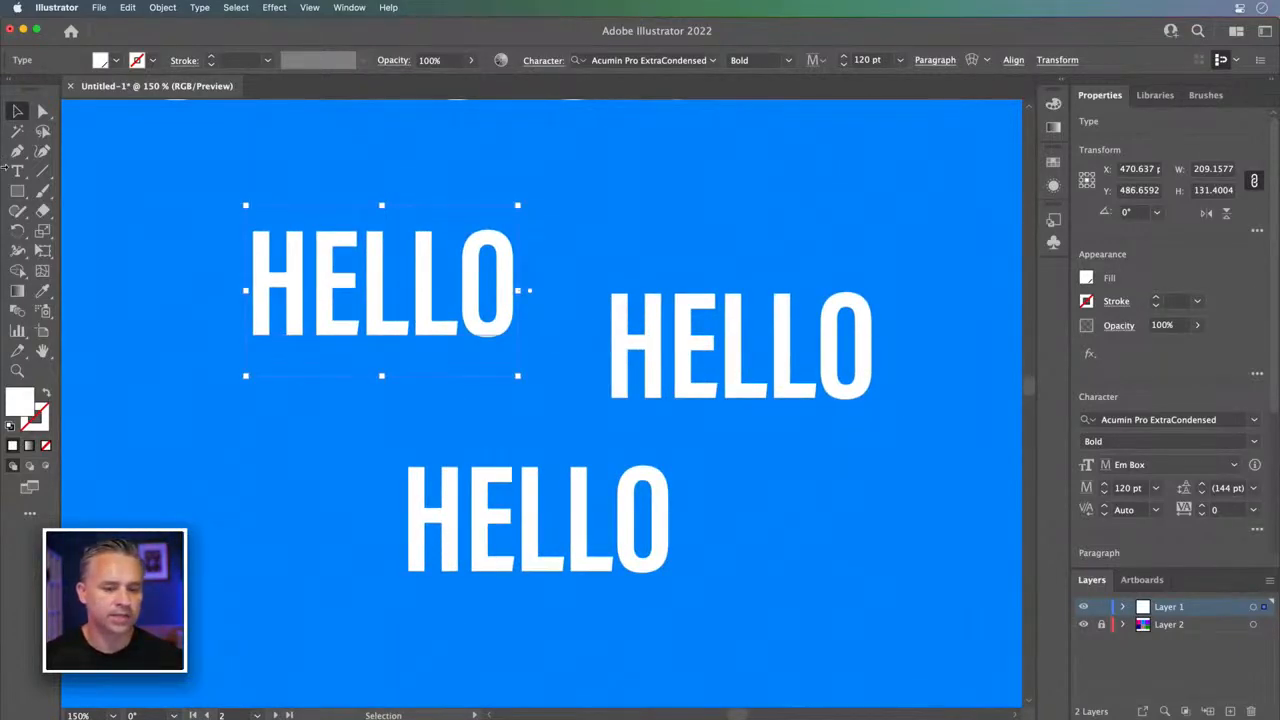
pyautogui.doubleClick(474, 287)
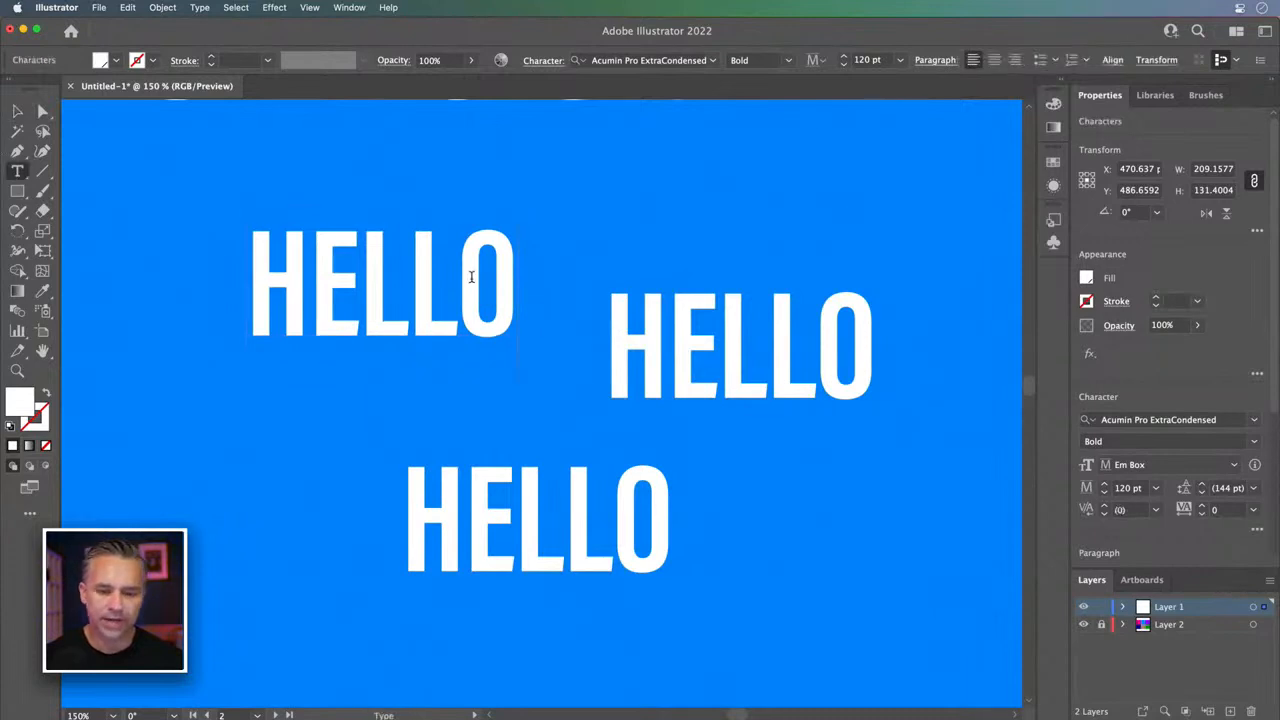
pyautogui.write('!')
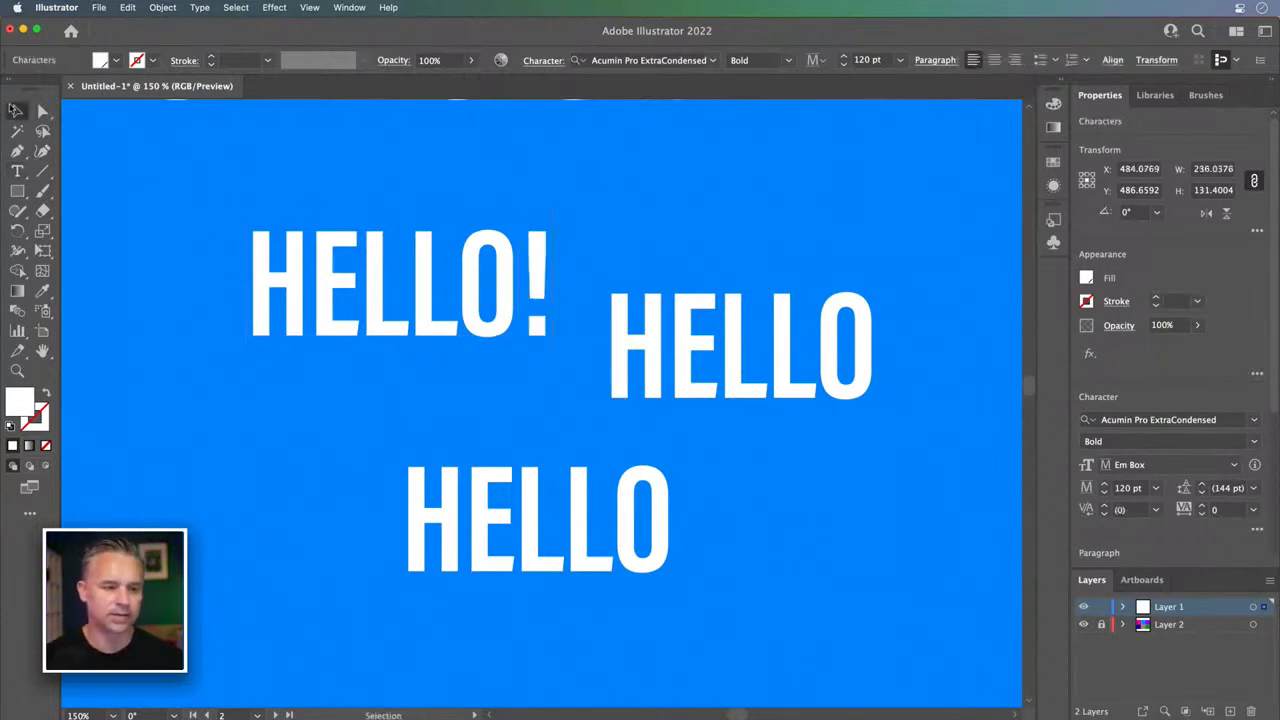
pyautogui.click(17, 111)
# - Clear the font filters, filter the list to Decorative fonts, and apply Blenny Black to "HELLO!"
pyautogui.click(1255, 420)
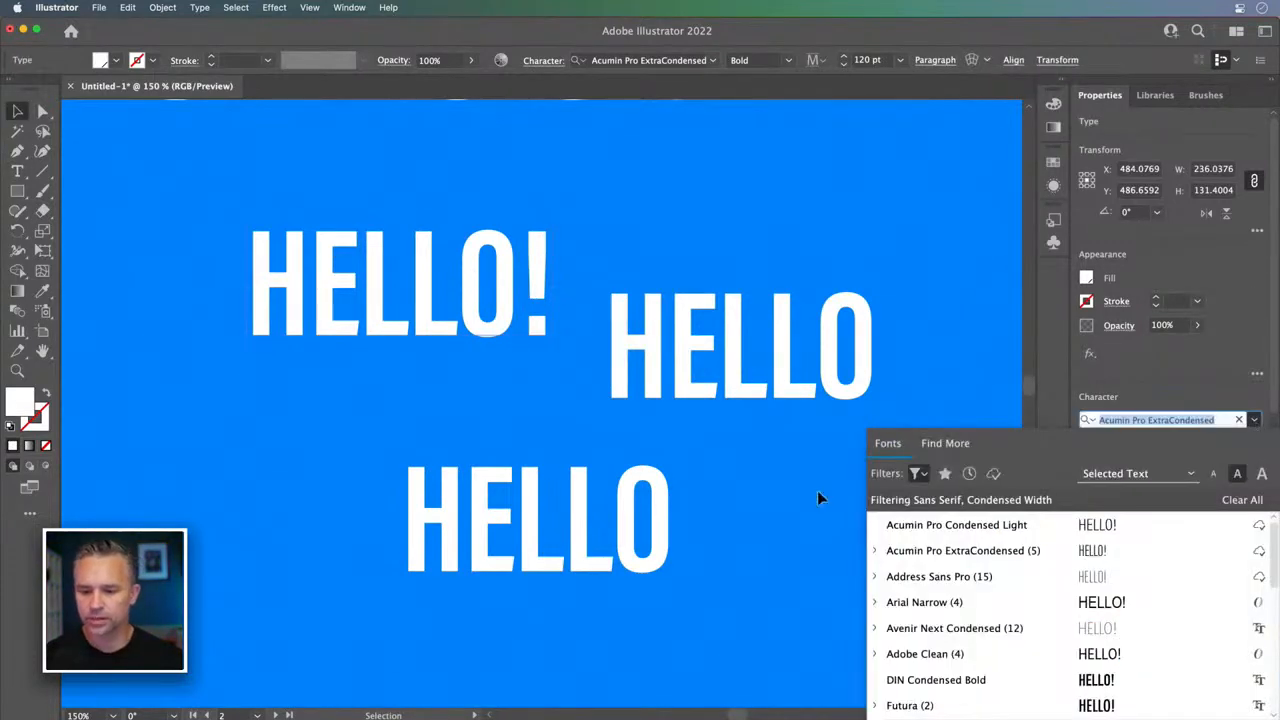
pyautogui.click(914, 473)
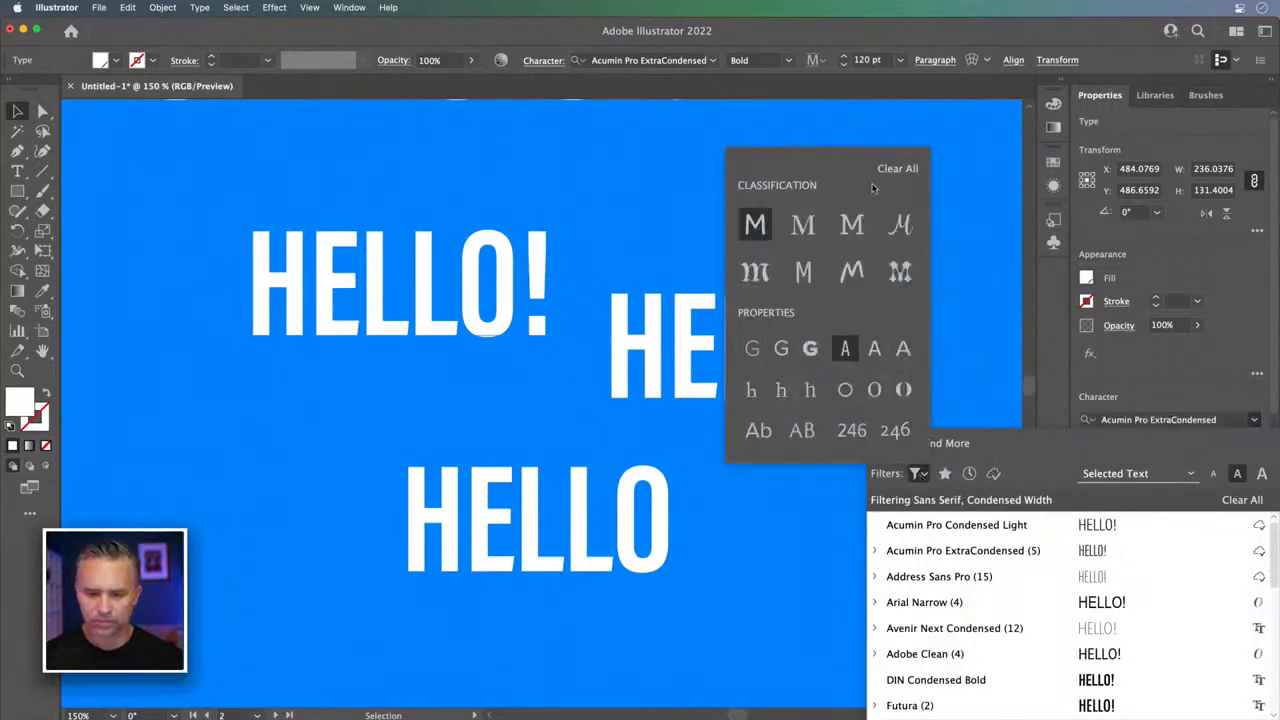
pyautogui.click(897, 169)
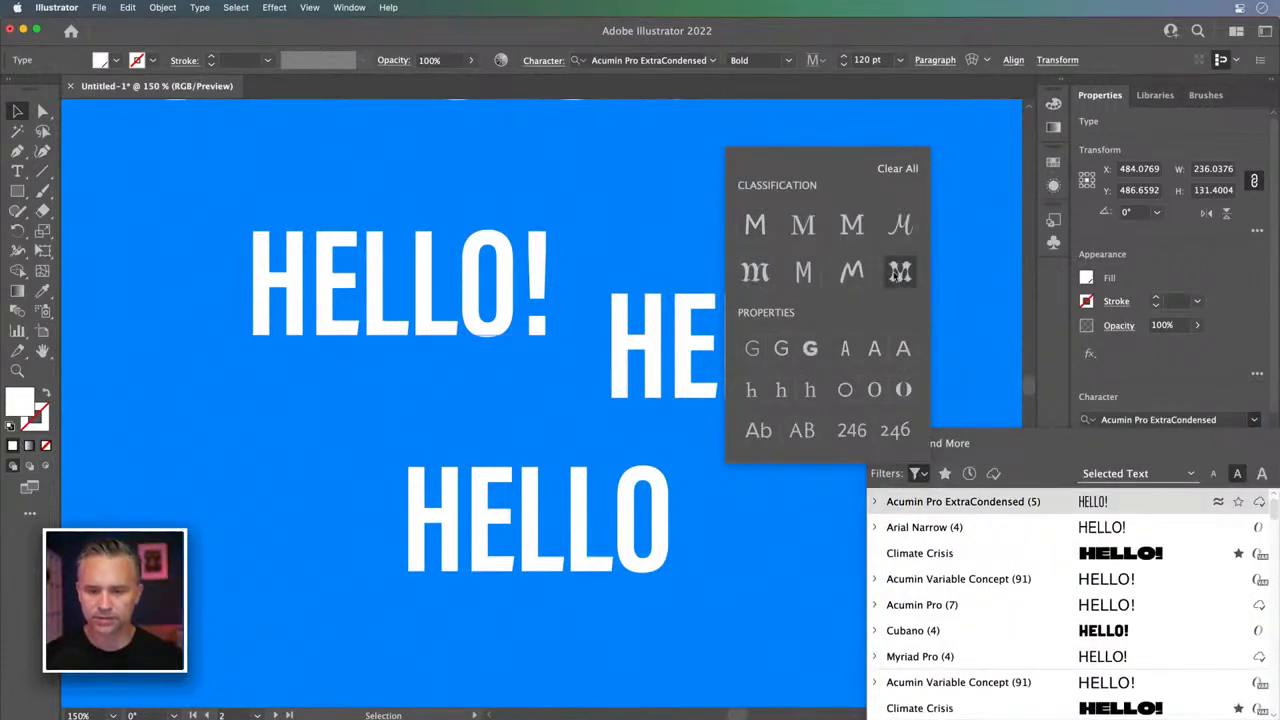
pyautogui.click(895, 276)
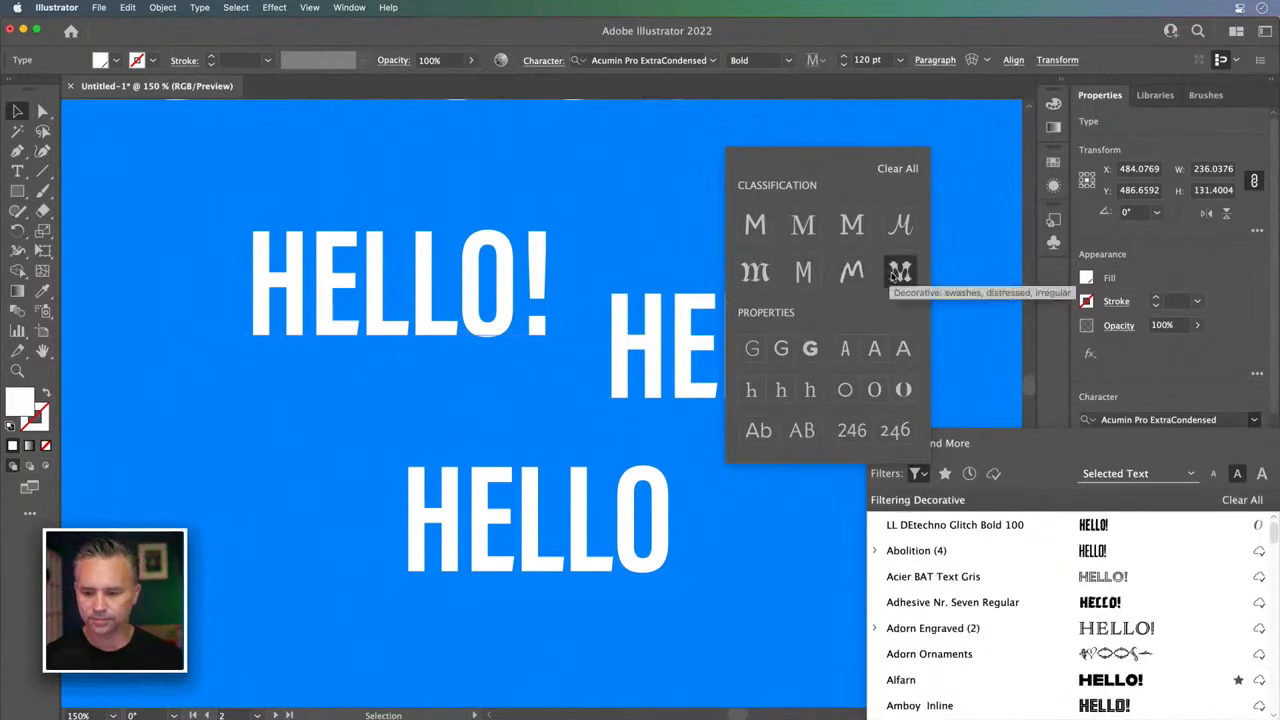
pyautogui.scroll(-5, 1061, 640)
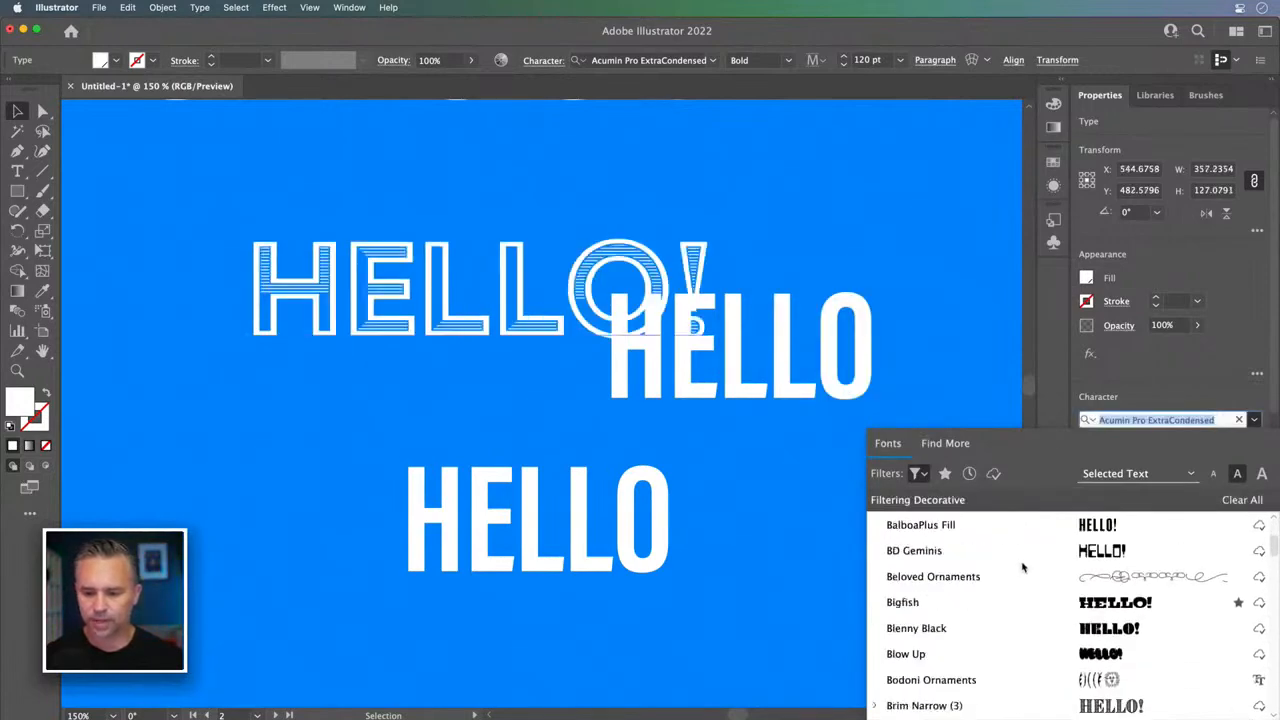
pyautogui.click(1056, 628)
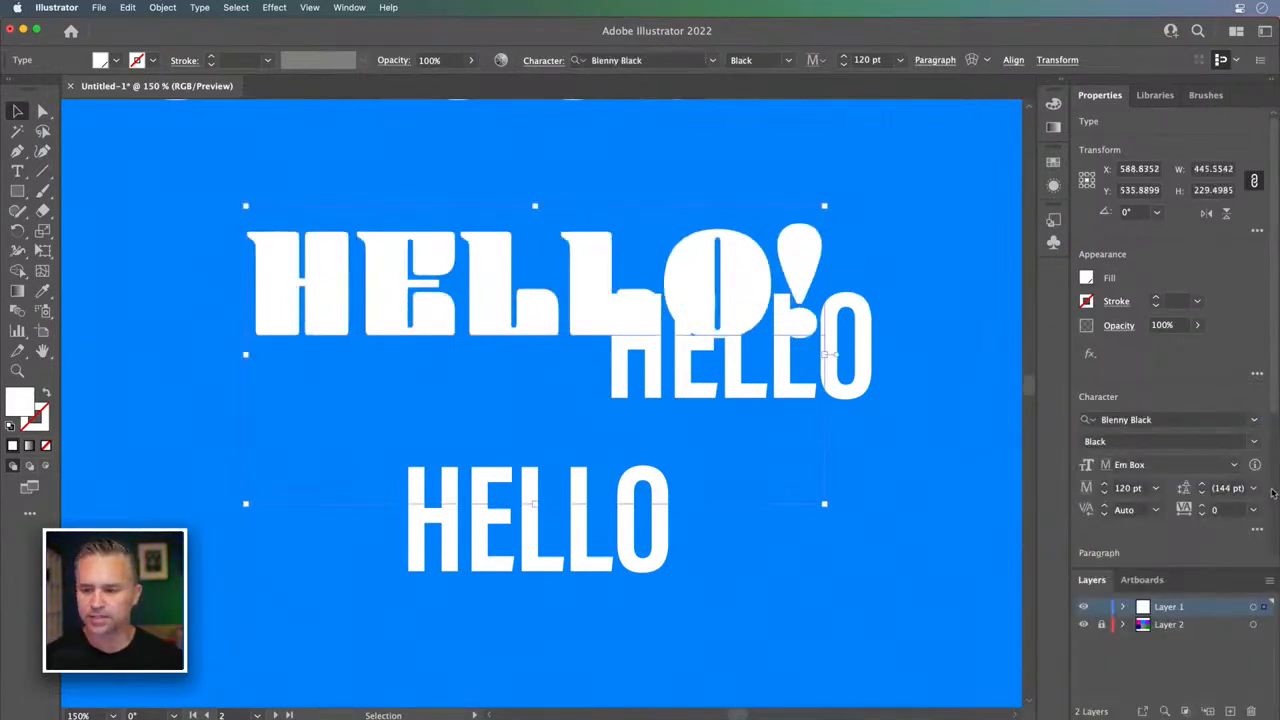
# - Browse the Decorative font list and preview different typefaces on "HELLO!"
pyautogui.scroll(-5, 1265, 470)
pyautogui.click(1255, 194)
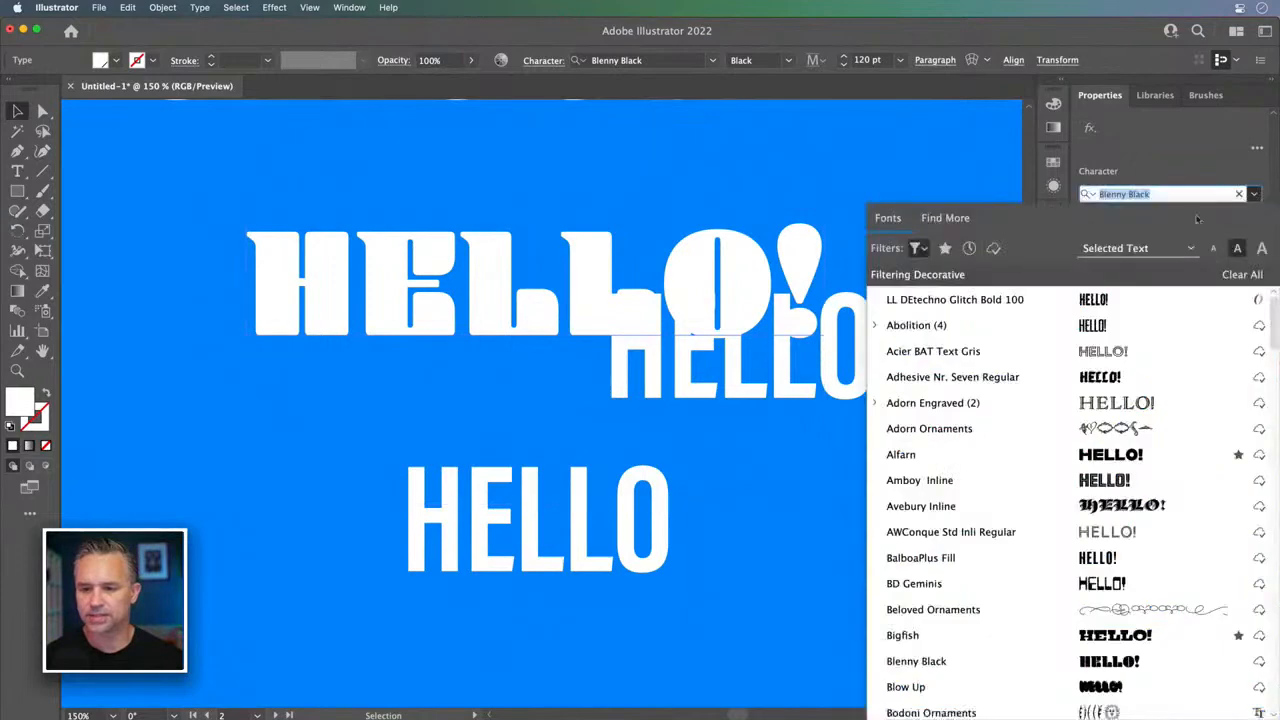
pyautogui.scroll(-5, 1065, 506)
pyautogui.scroll(-5, 1065, 506)
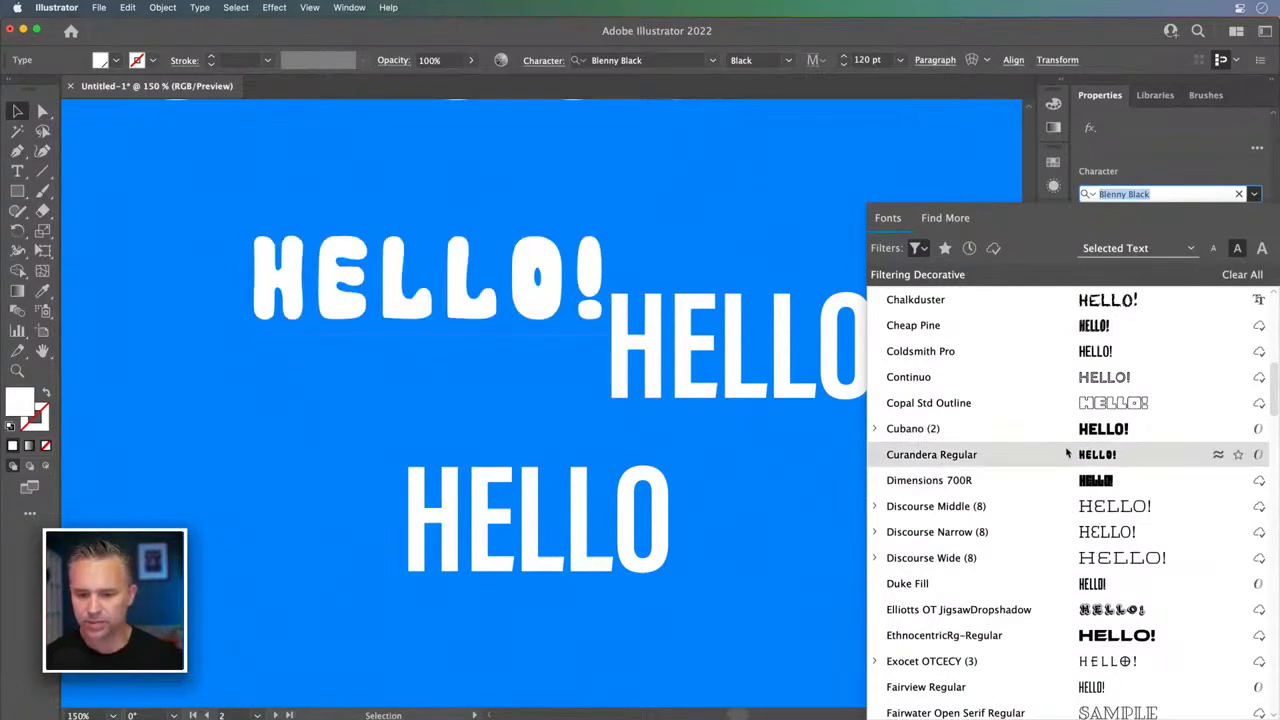
pyautogui.scroll(-10, 1067, 454)
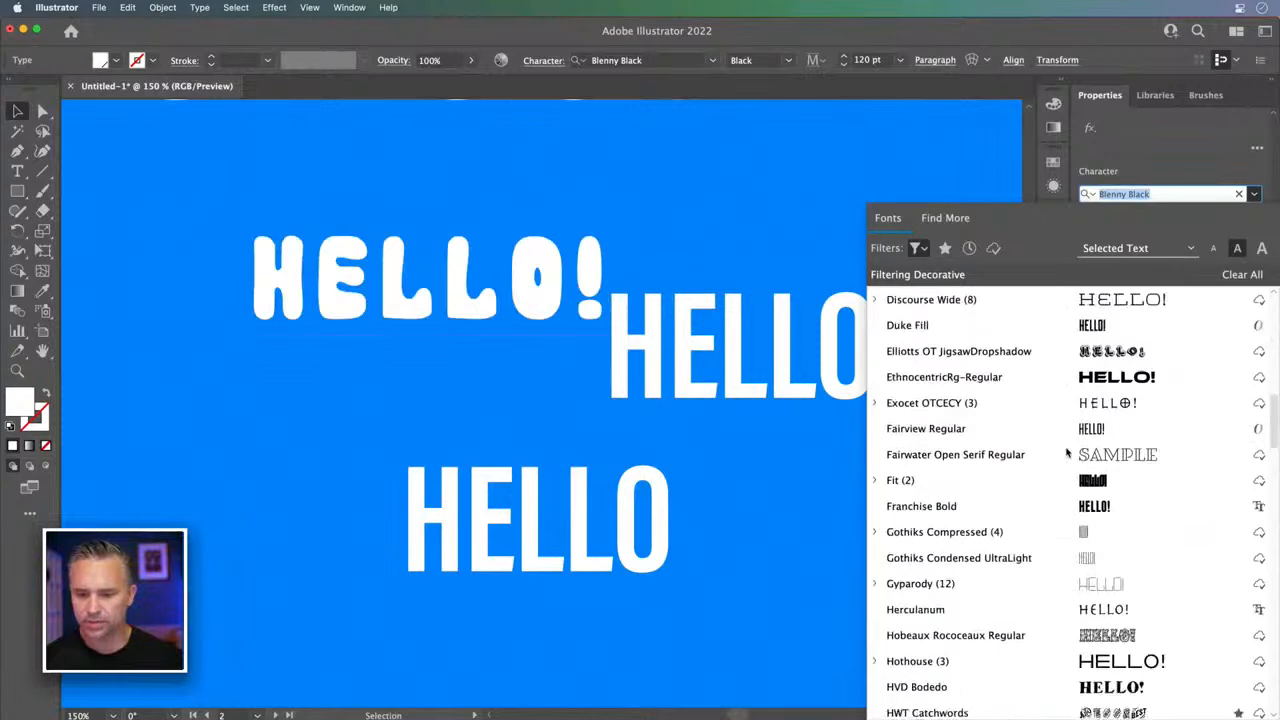
pyautogui.scroll(-3, 1067, 454)
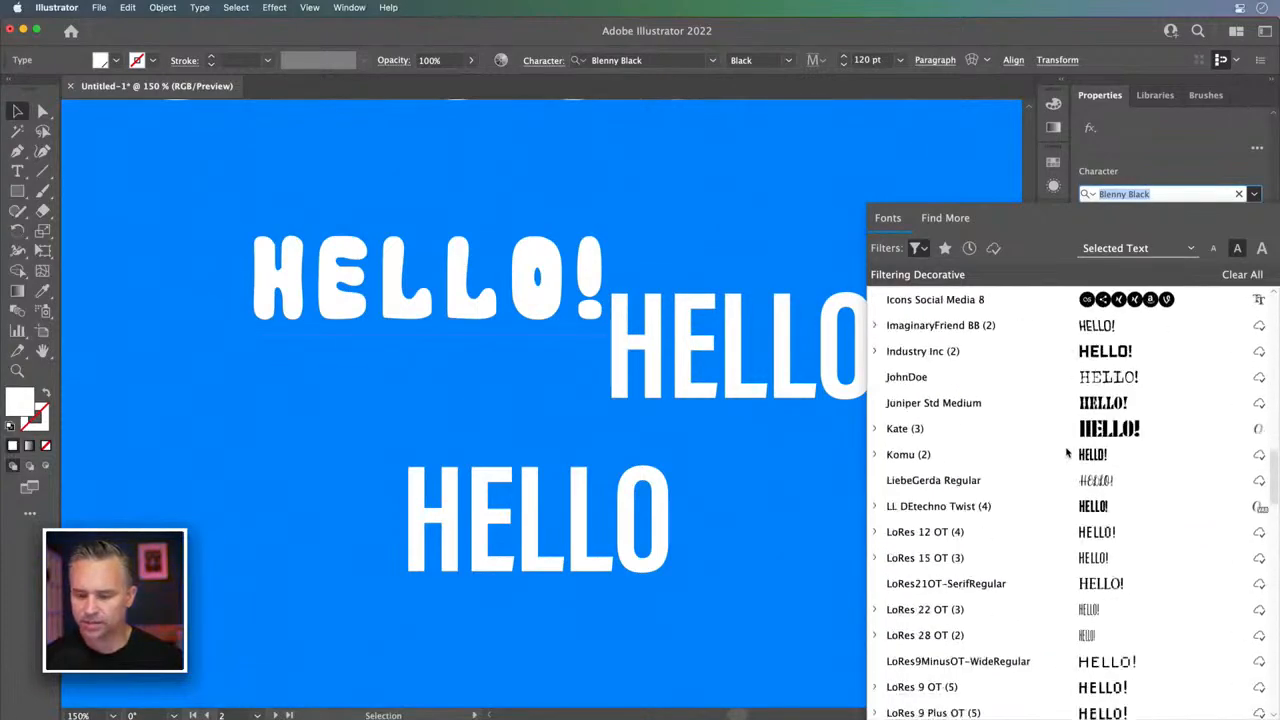
pyautogui.scroll(-12, 1067, 454)
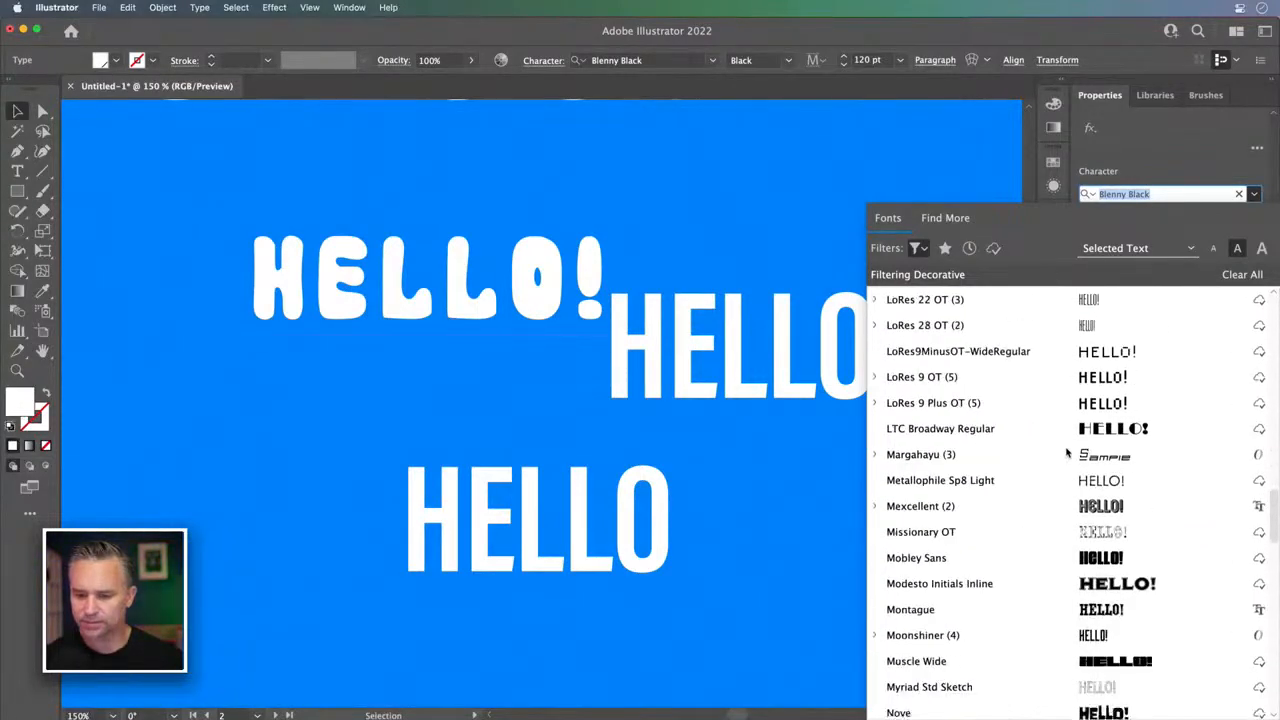
pyautogui.scroll(-3, 1067, 454)
pyautogui.scroll(-3, 1067, 454)
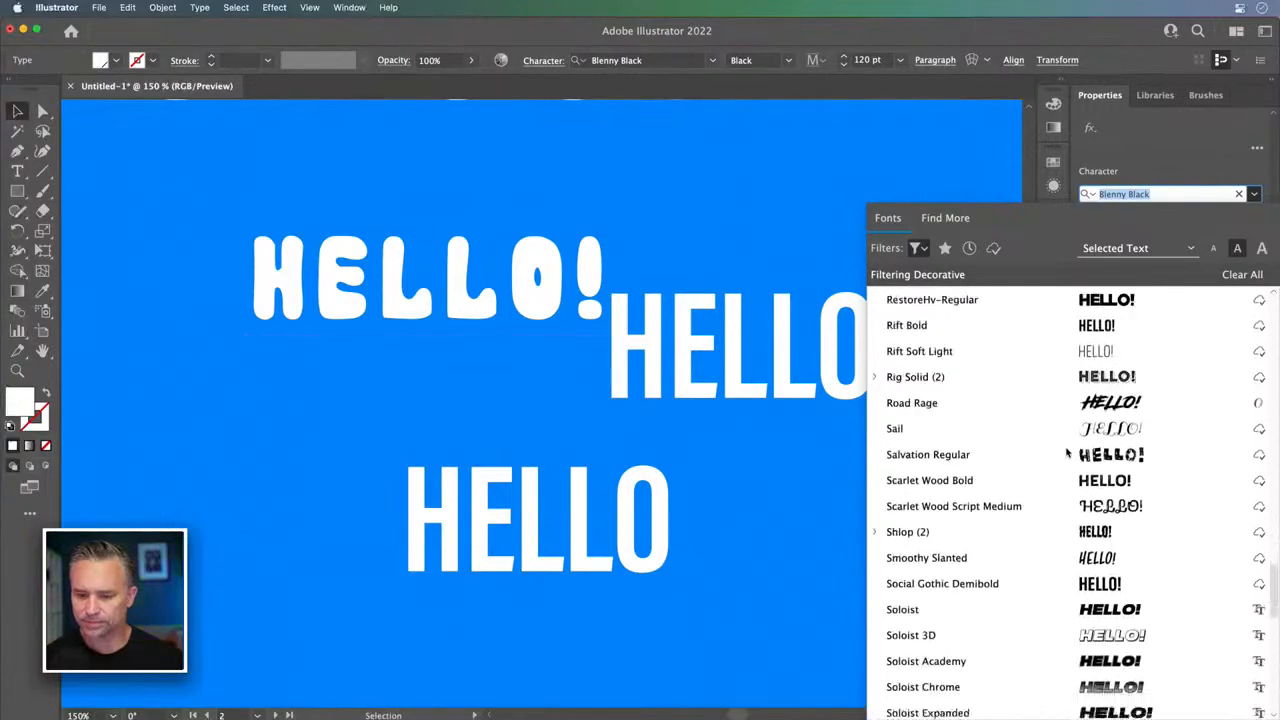
pyautogui.scroll(-8, 1067, 454)
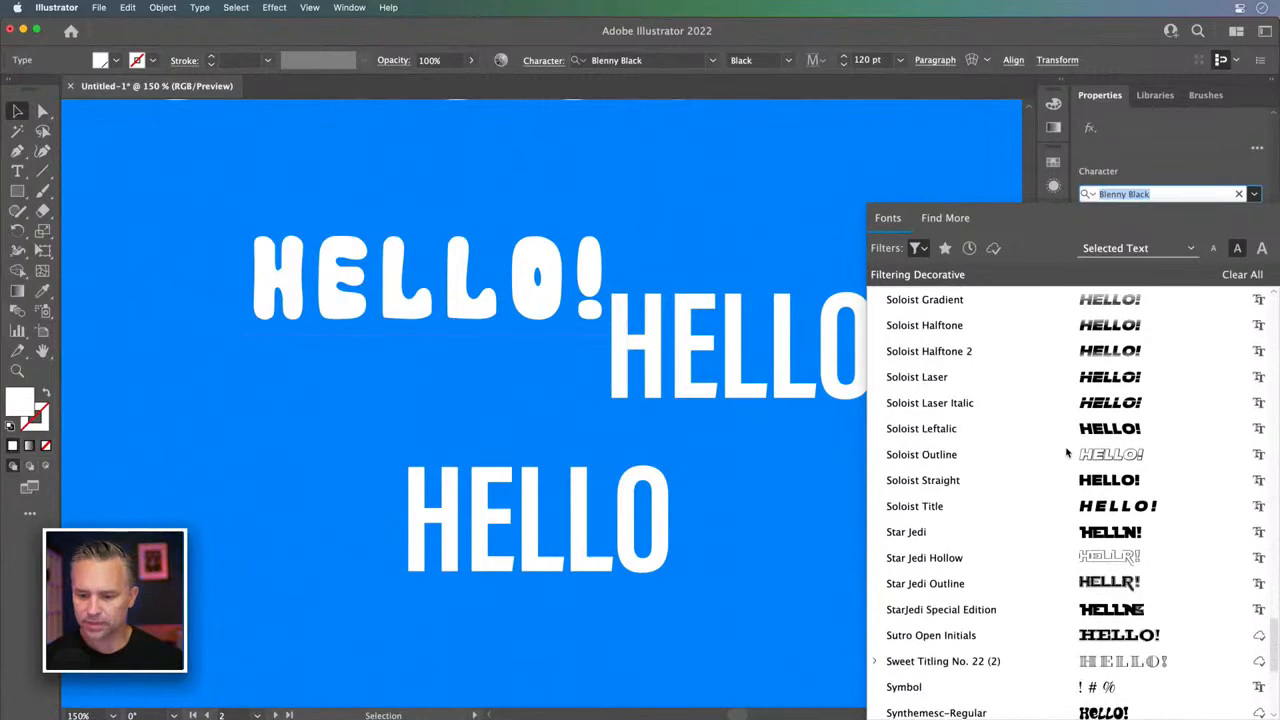
pyautogui.scroll(-5, 1067, 454)
pyautogui.scroll(5, 1067, 454)
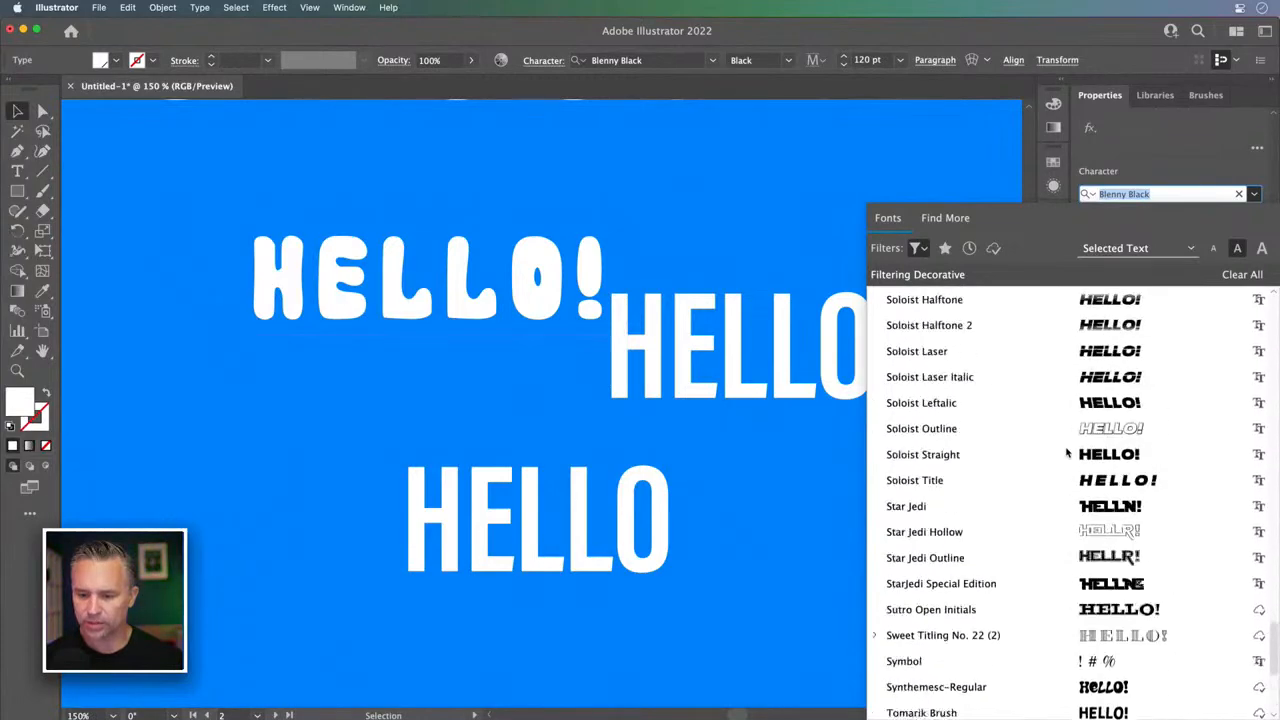
pyautogui.scroll(-6, 1067, 454)
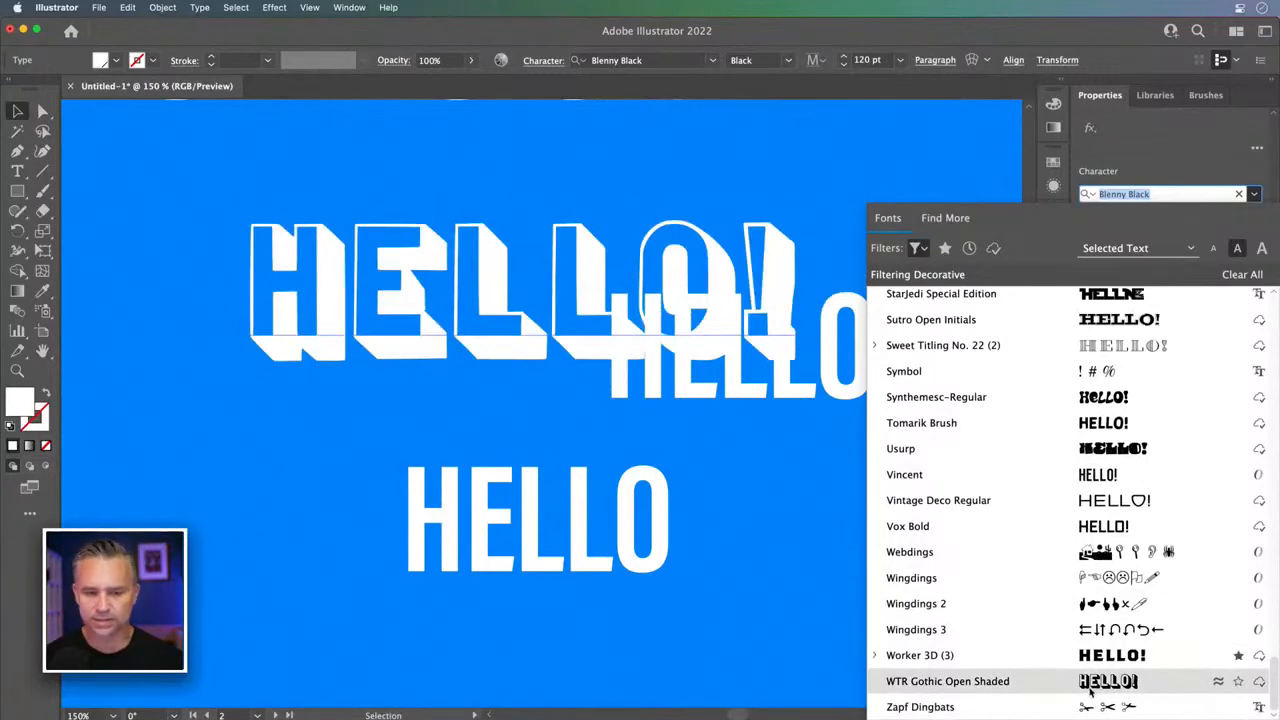
pyautogui.scroll(10, 1090, 688)
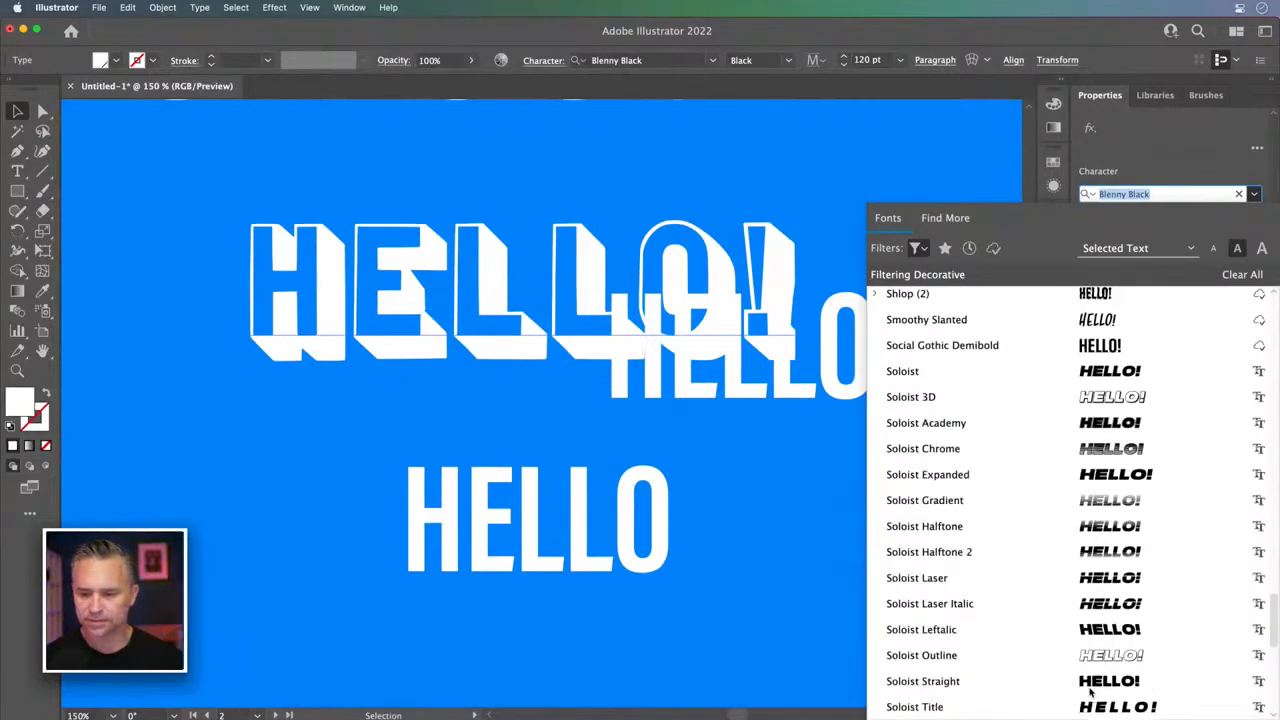
pyautogui.scroll(10, 1110, 400)
pyautogui.scroll(4, 1127, 390)
pyautogui.scroll(6, 1127, 390)
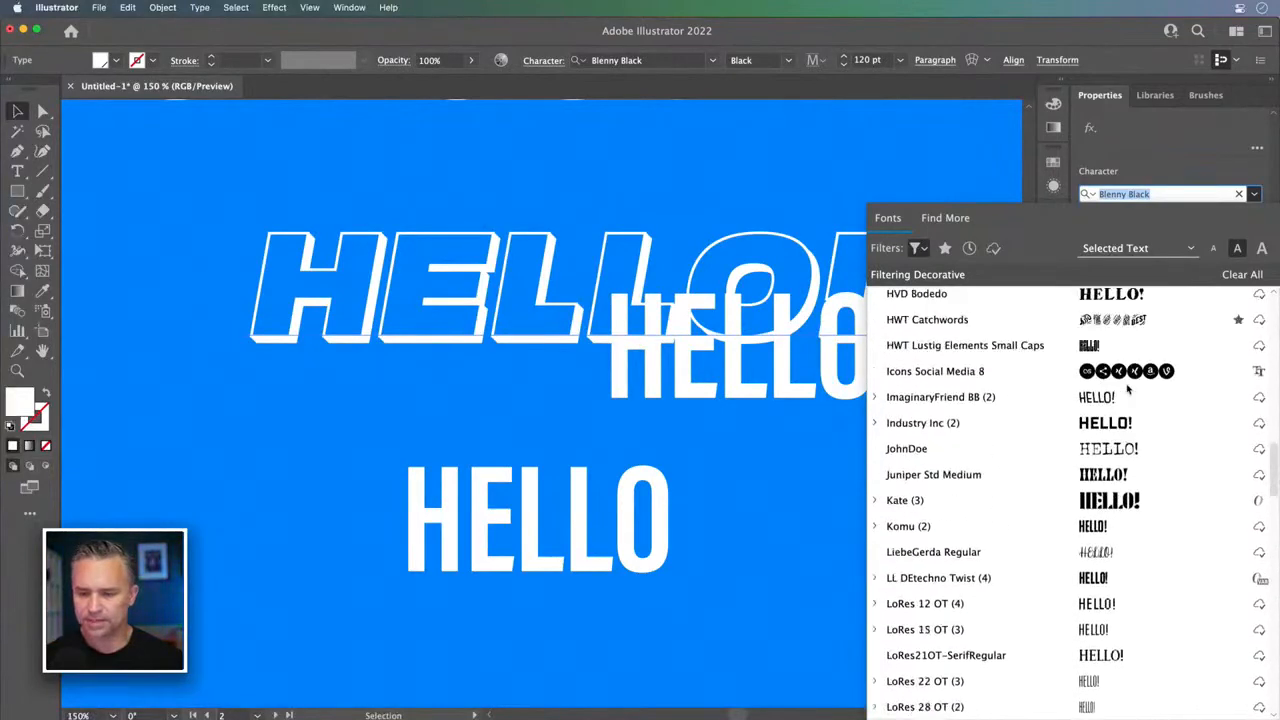
pyautogui.scroll(7, 1127, 390)
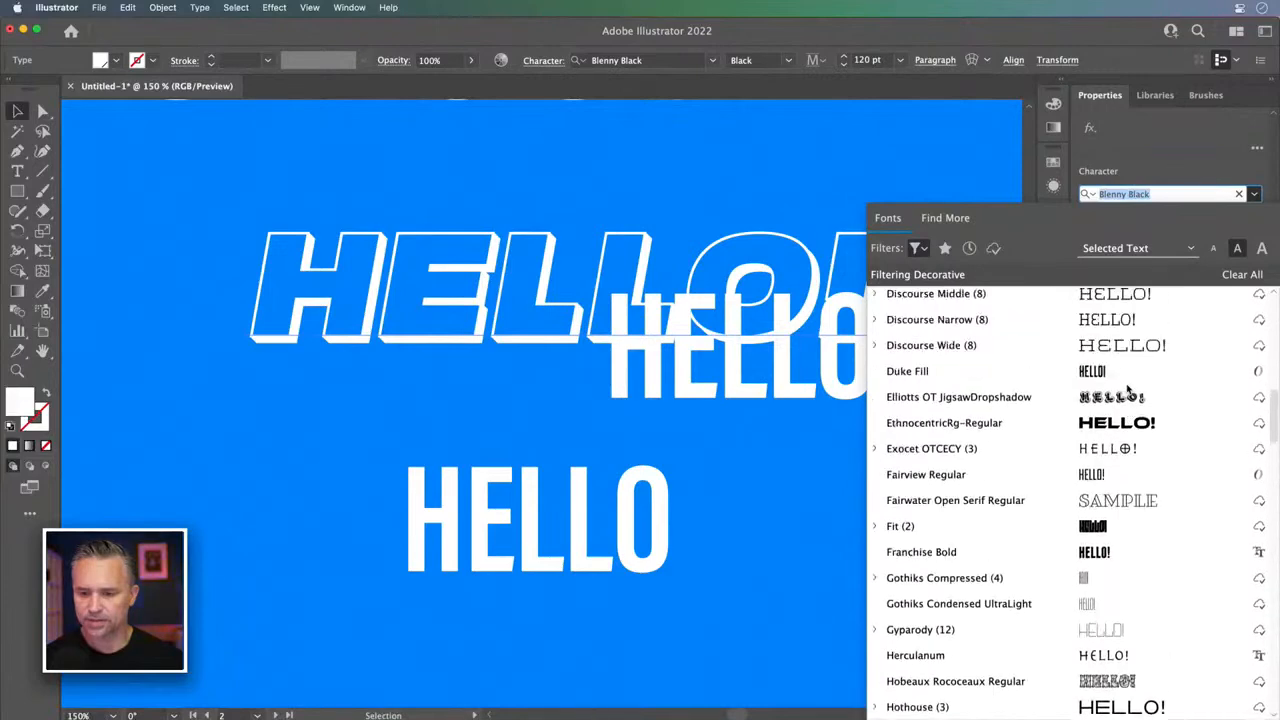
pyautogui.scroll(8, 1127, 390)
# - Apply Curandera Regular to "HELLO!" and move the word away from the neighbouring HELLO copy
pyautogui.scroll(-2, 1127, 390)
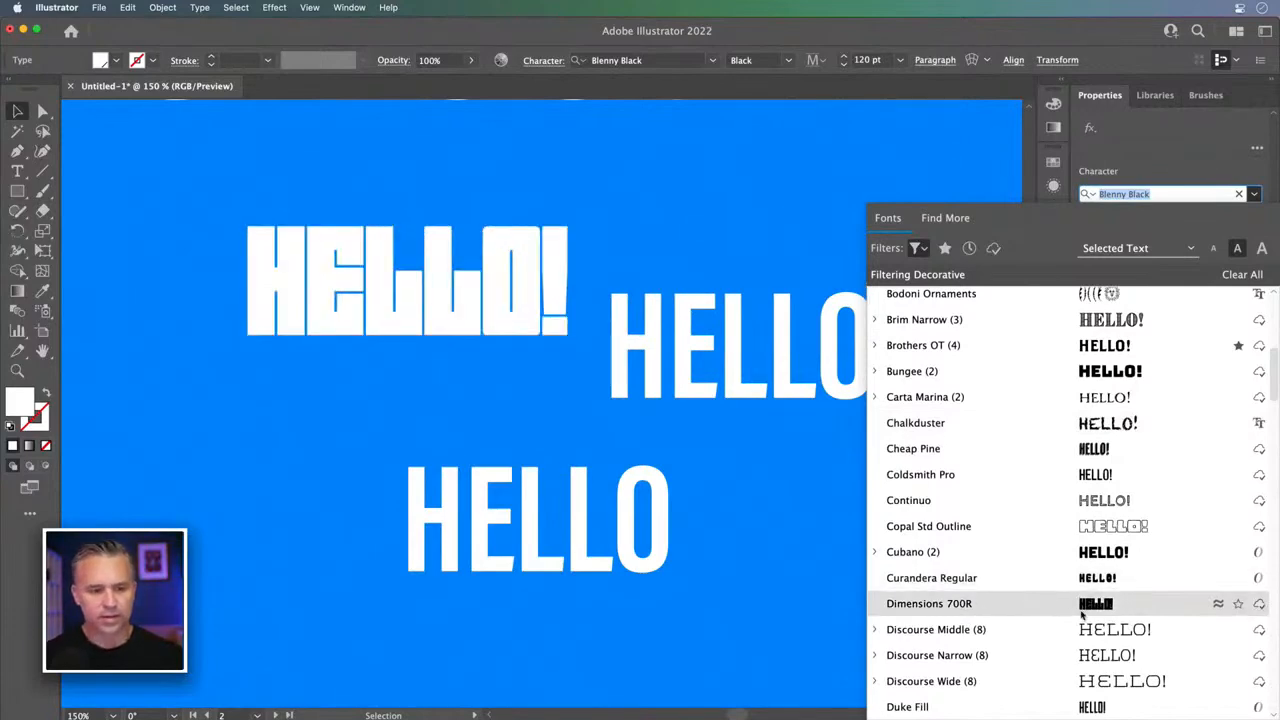
pyautogui.click(1082, 578)
pyautogui.moveTo(337, 282)
pyautogui.mouseDown()
pyautogui.moveTo(251, 286)
pyautogui.moveTo(322, 300)
pyautogui.mouseUp()
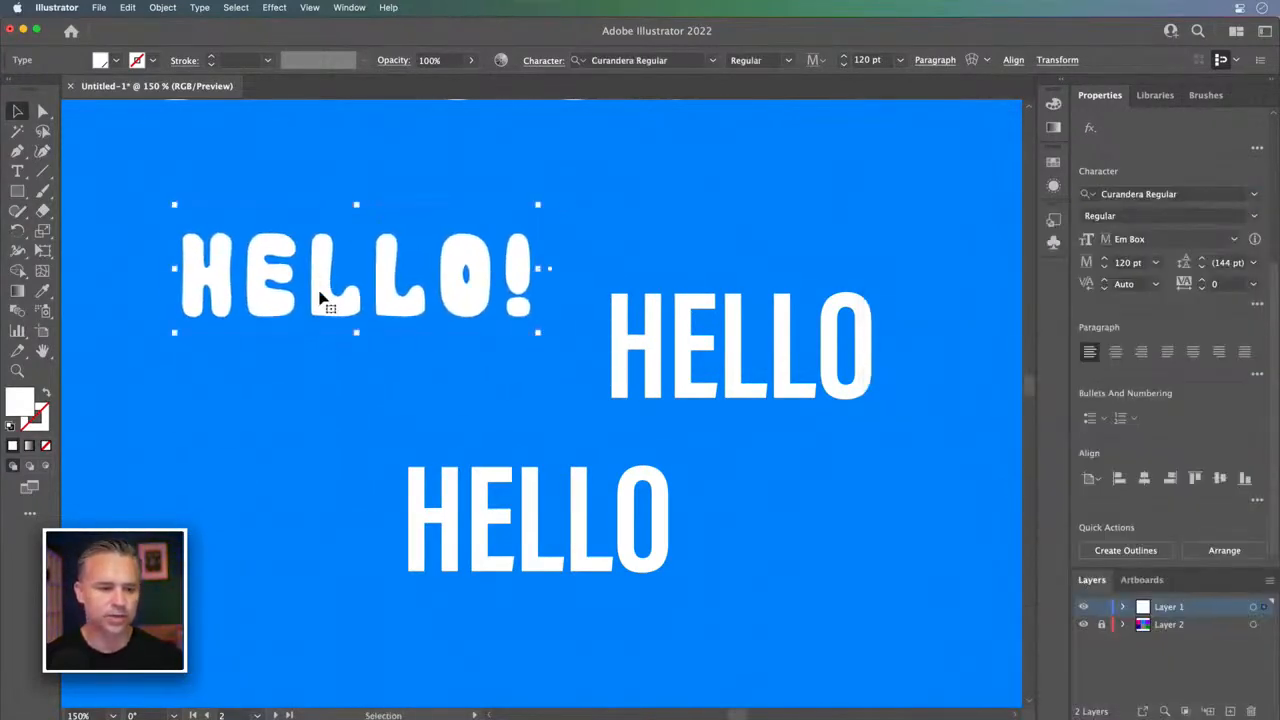
# - With the Touch Type Tool, lower the E of "HELLO!" well below the baseline and raise the H slightly
pyautogui.click(12, 173)
pyautogui.click(9, 176)
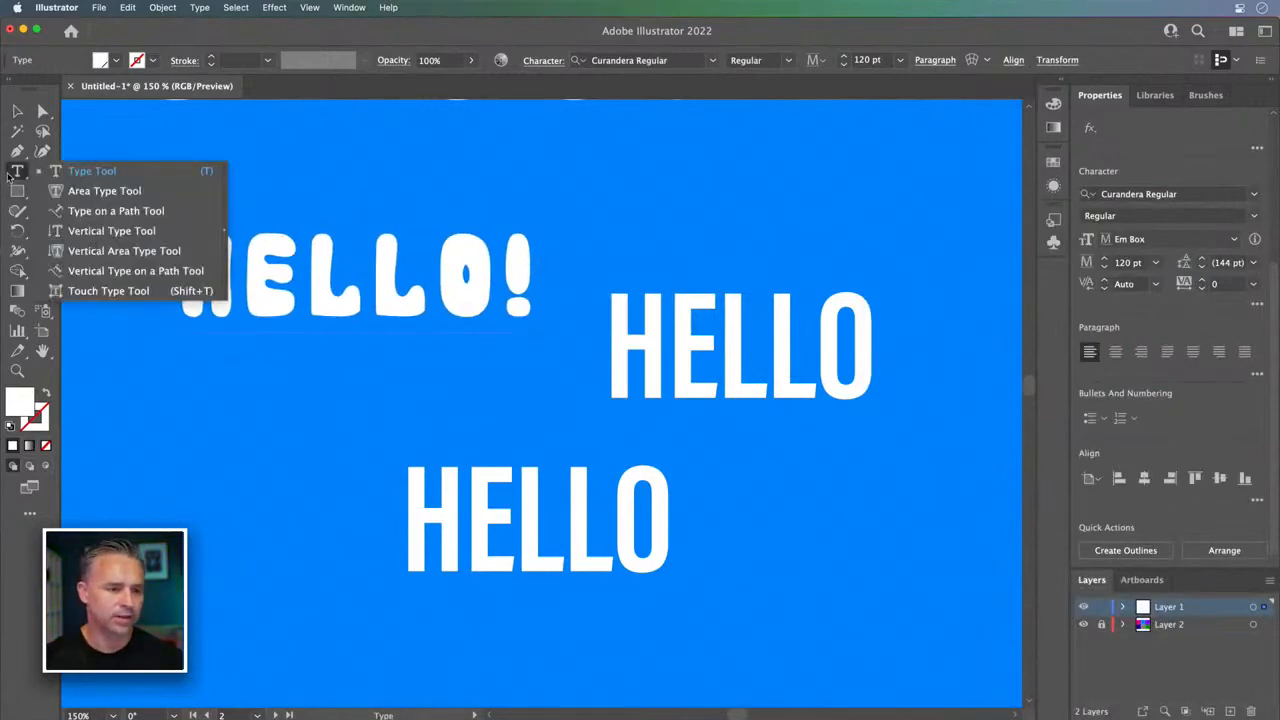
pyautogui.click(100, 290)
pyautogui.press('super+equal')
pyautogui.press('super+equal')
pyautogui.press('super+equal')
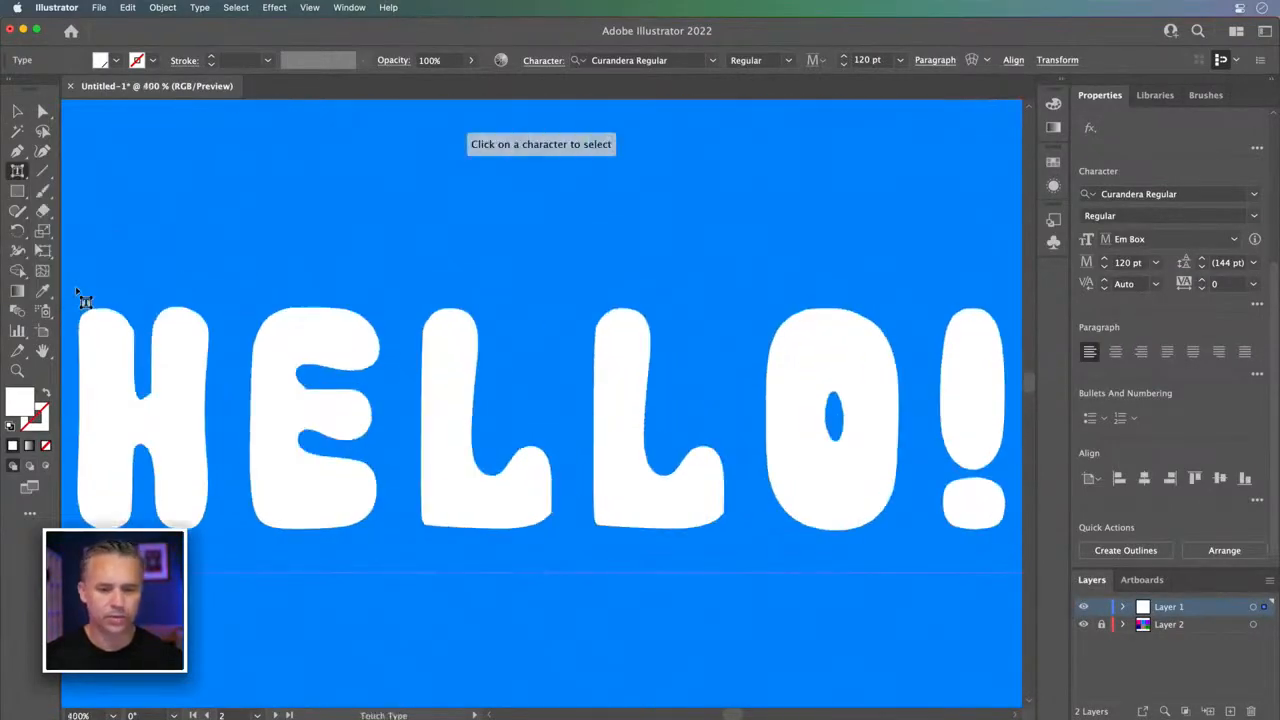
pyautogui.moveTo(219, 348); pyautogui.dragTo(263, 271)
pyautogui.press('super+minus')
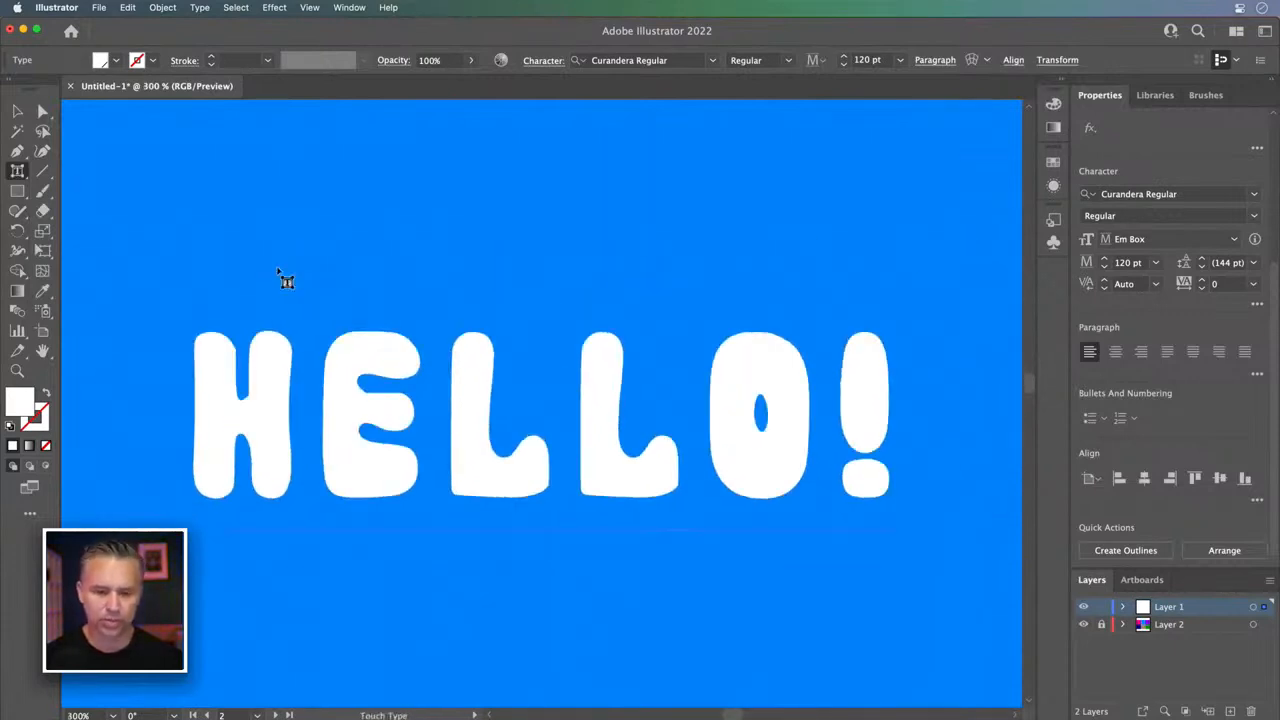
pyautogui.click(395, 396)
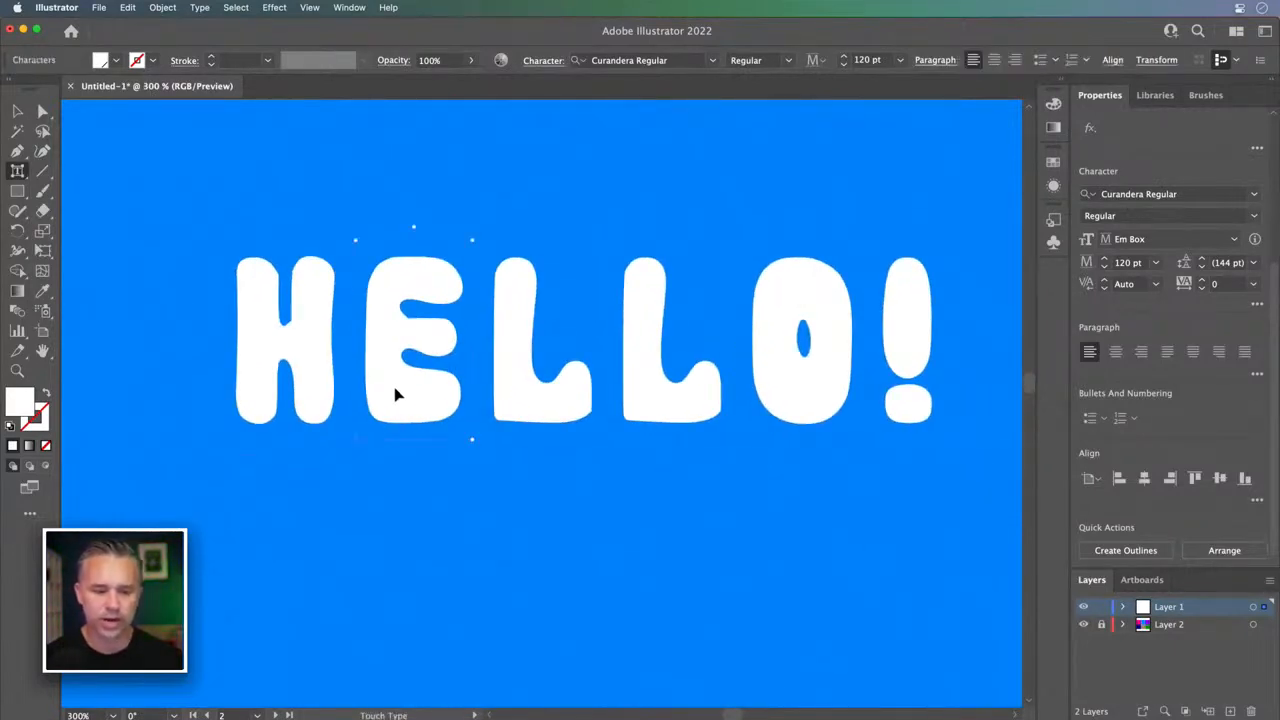
pyautogui.moveTo(384, 368); pyautogui.dragTo(374, 431)
pyautogui.click(298, 318)
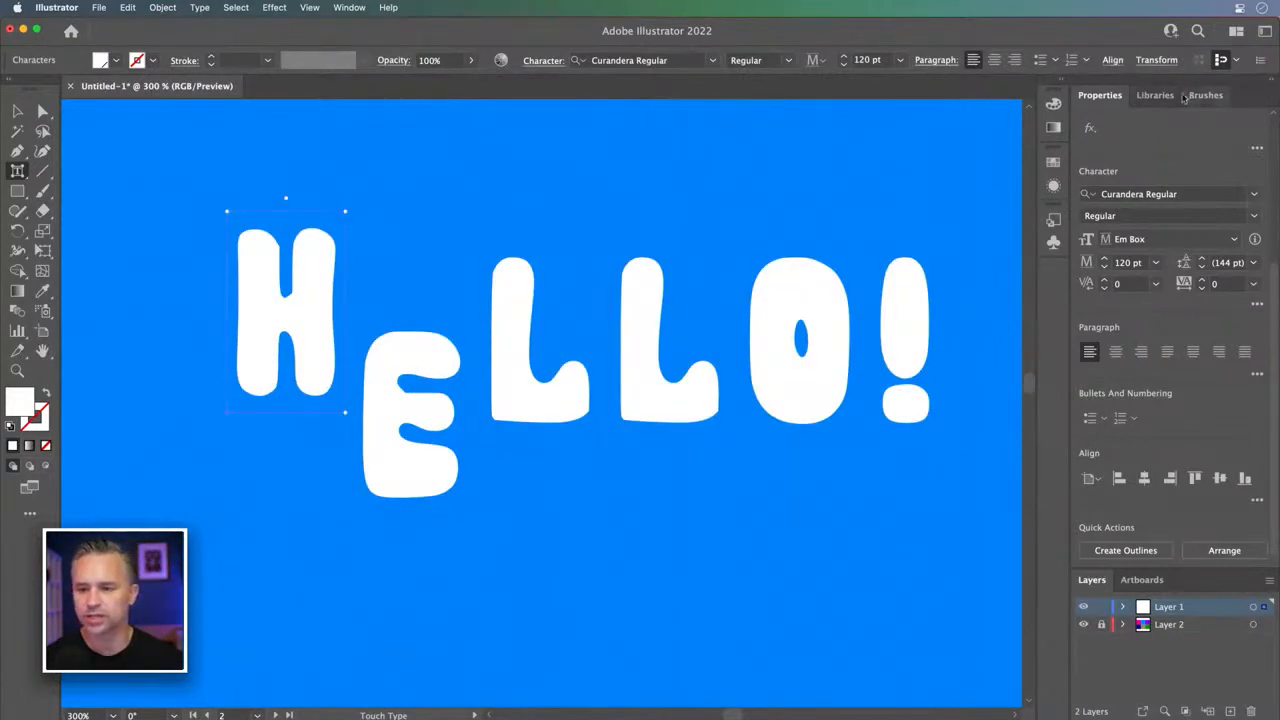
# - Change the selection color of Layer 1 to red
pyautogui.doubleClick(1227, 607)
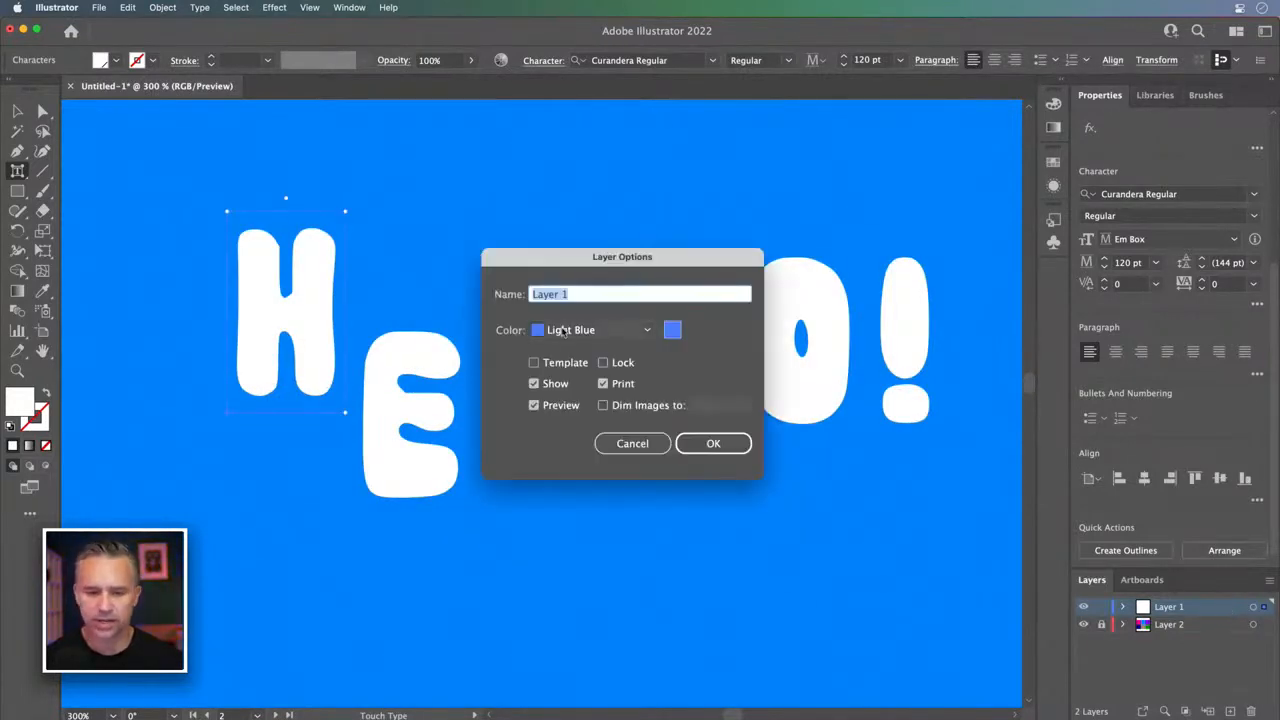
pyautogui.click(592, 330)
pyautogui.click(590, 364)
pyautogui.click(690, 443)
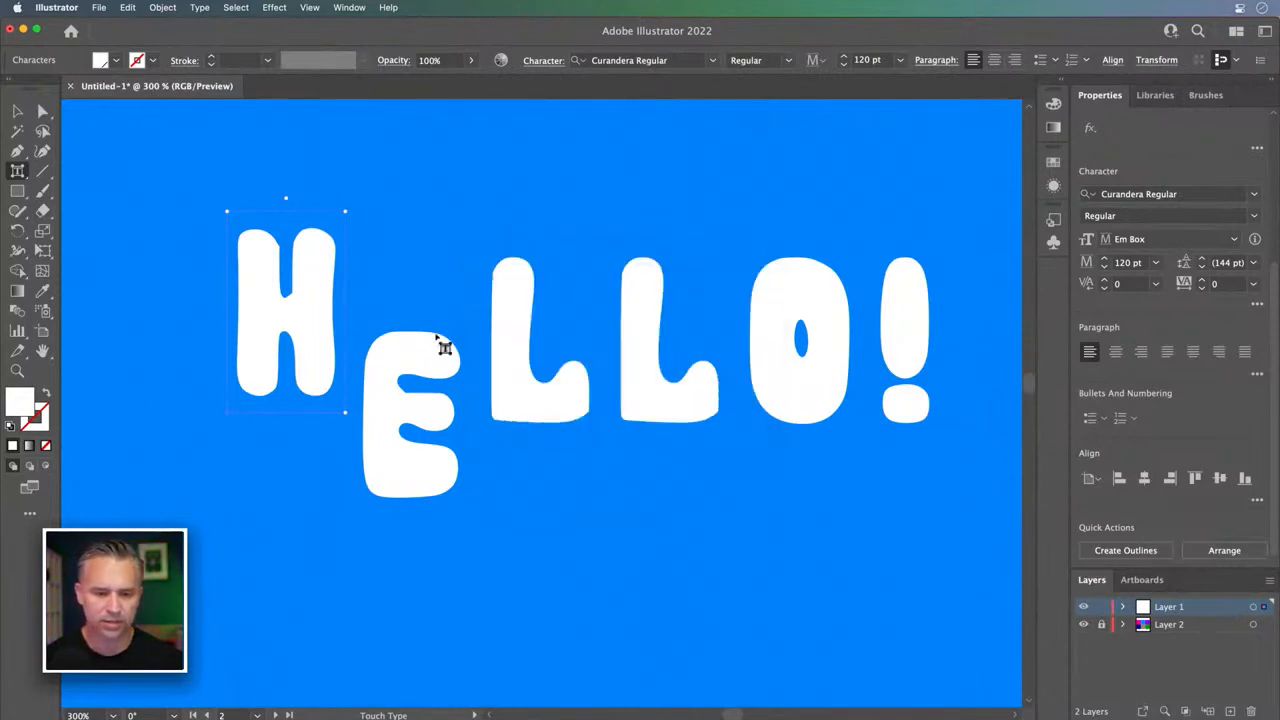
# - Lower the second L, tuck the O in closer, and lower and tilt the exclamation mark clockwise beside the O
pyautogui.click(384, 381)
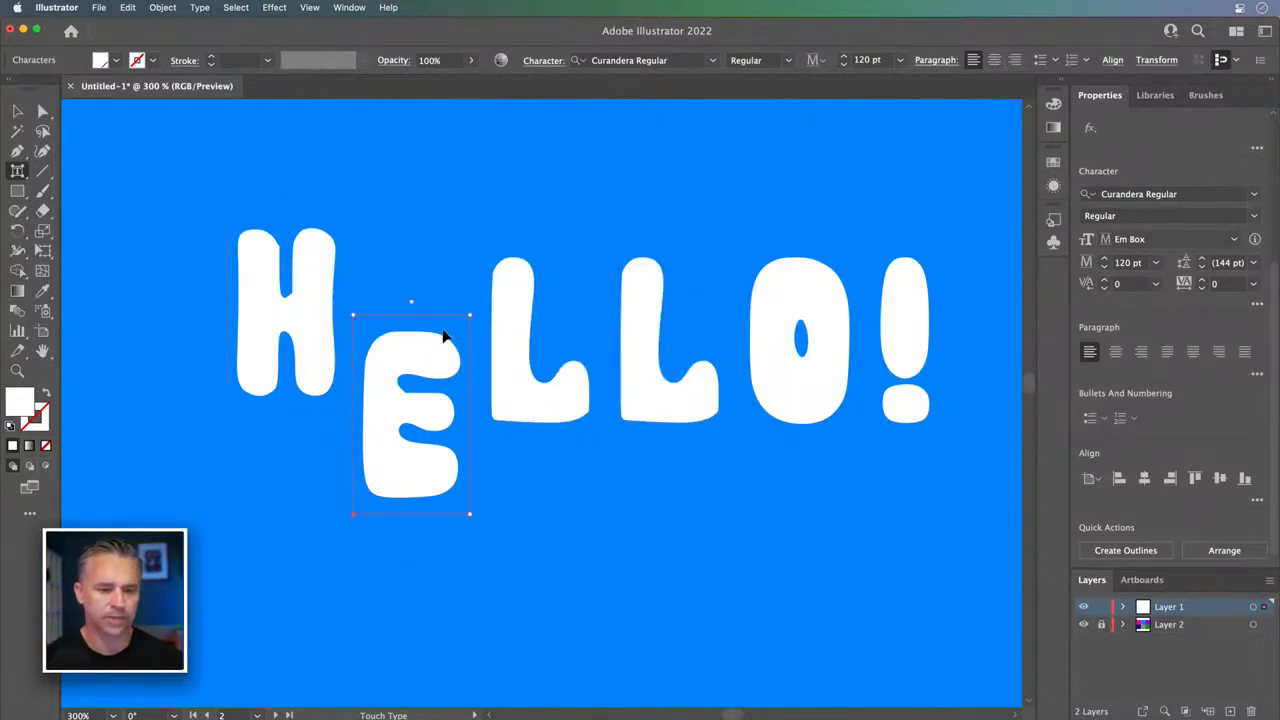
pyautogui.click(506, 329)
pyautogui.moveTo(644, 376); pyautogui.dragTo(630, 445)
pyautogui.moveTo(754, 378); pyautogui.dragTo(698, 370)
pyautogui.moveTo(828, 344); pyautogui.dragTo(811, 408)
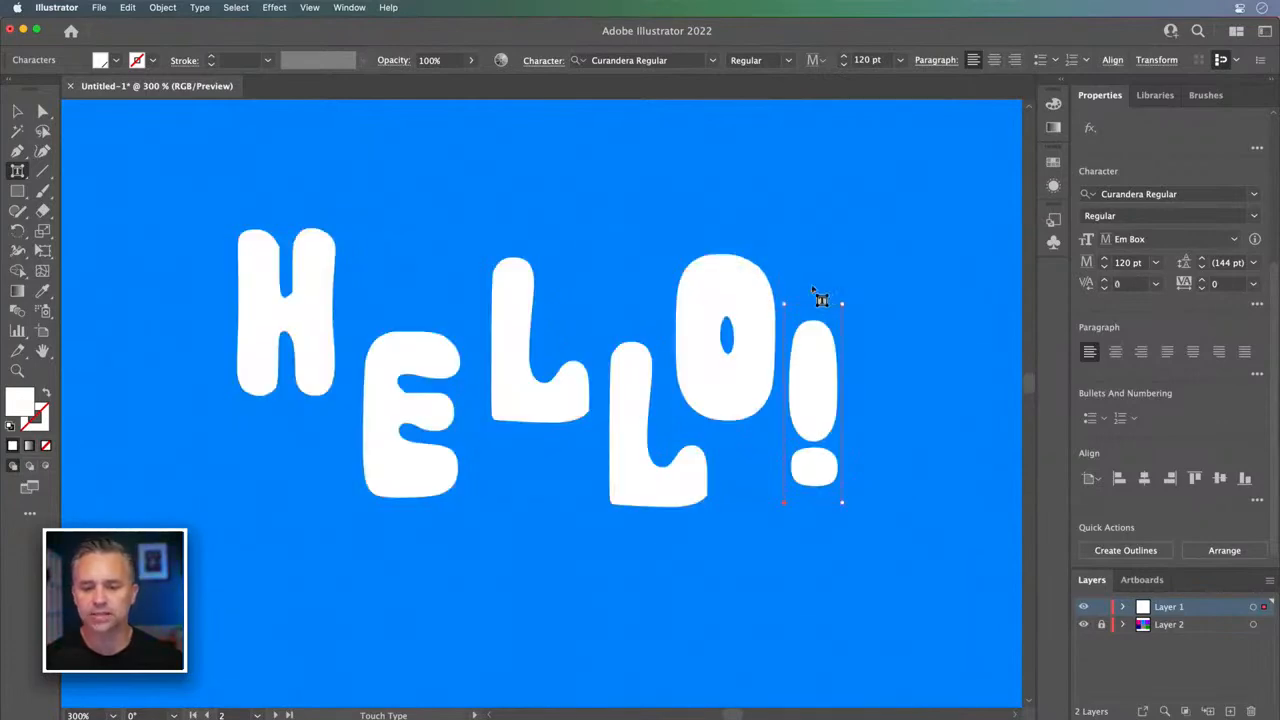
pyautogui.moveTo(813, 289); pyautogui.dragTo(868, 295)
pyautogui.moveTo(843, 397); pyautogui.dragTo(801, 387)
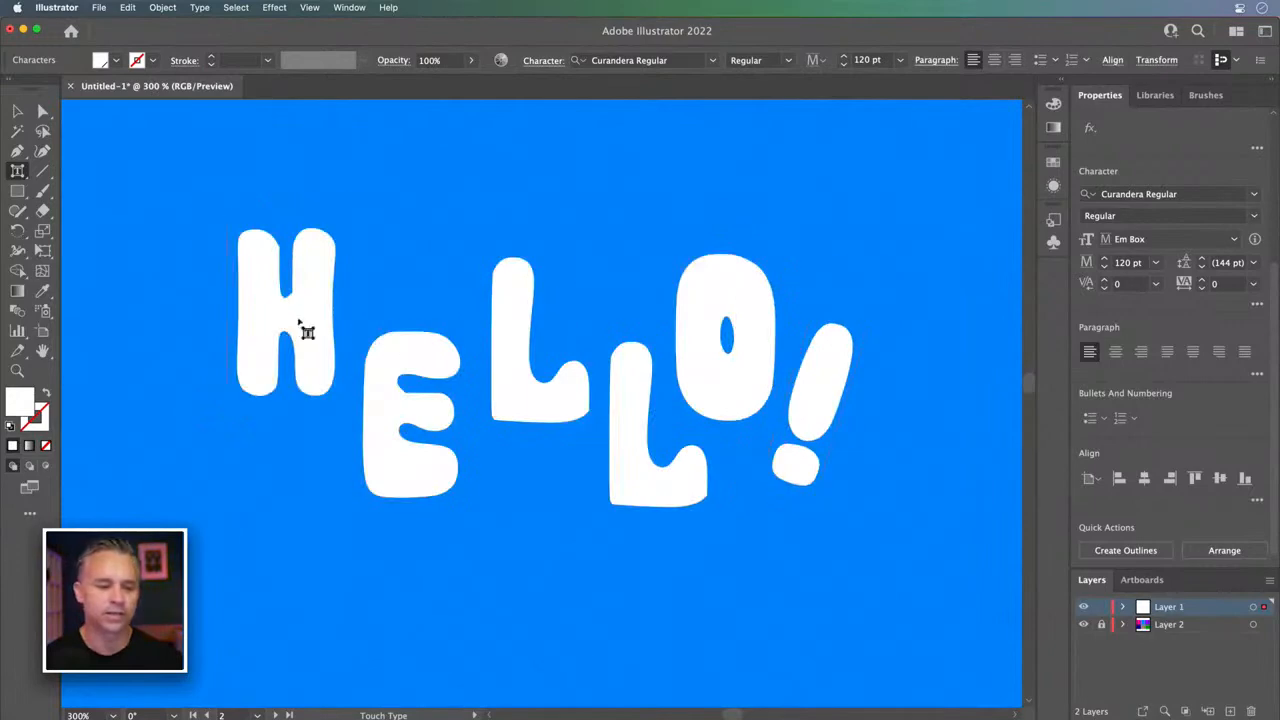
# - Nudge the H down toward the E and tighten the spacing between the E and the first L
pyautogui.moveTo(302, 337); pyautogui.dragTo(314, 351)
pyautogui.click(402, 418)
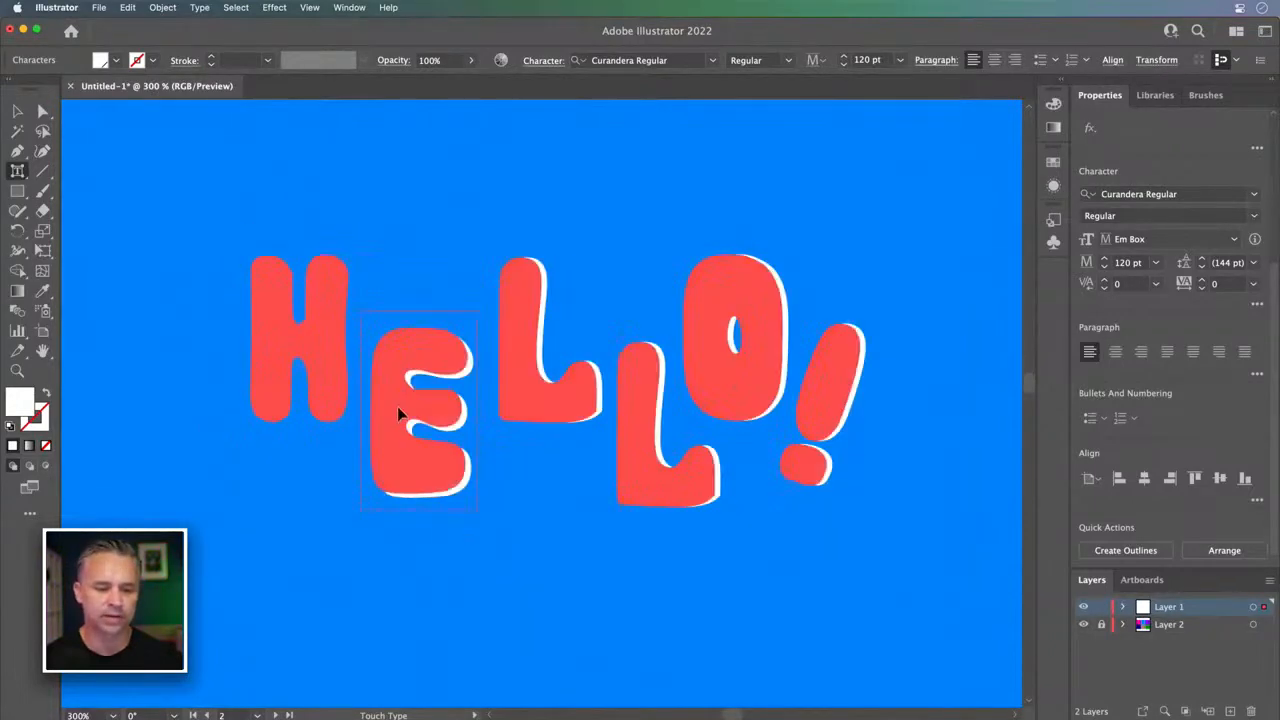
pyautogui.click(528, 412)
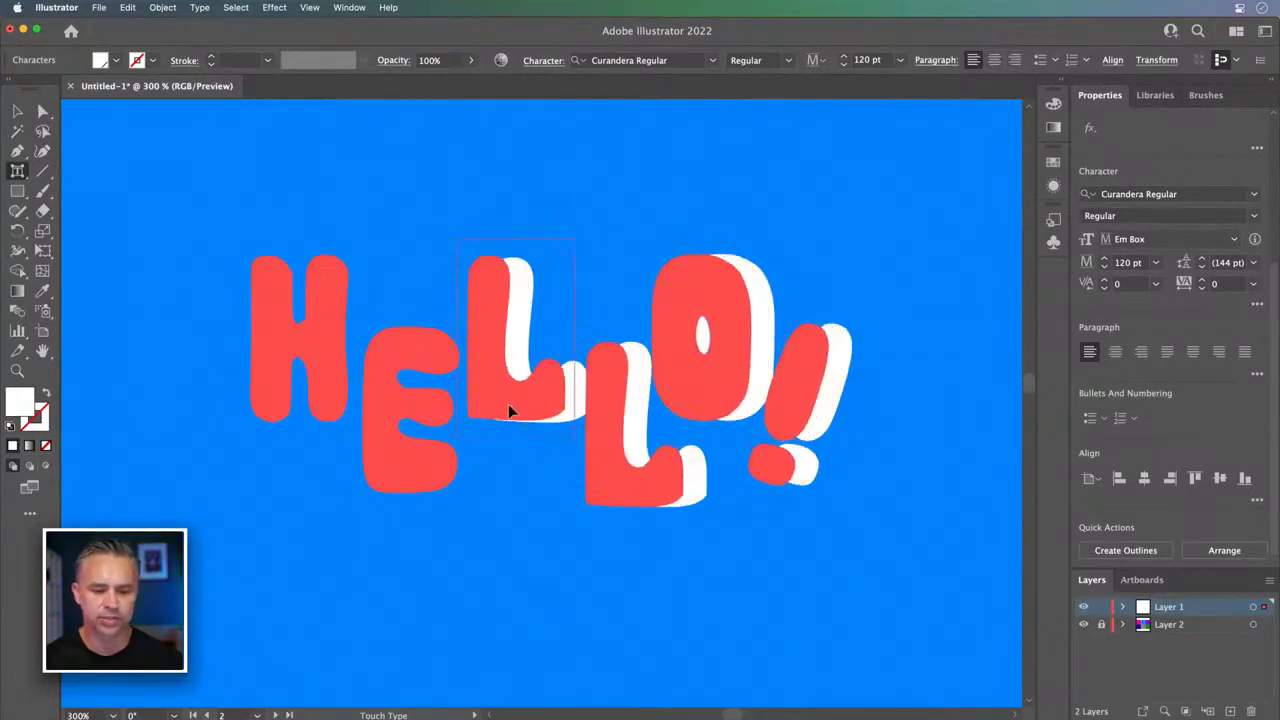
pyautogui.moveTo(518, 408); pyautogui.dragTo(516, 407)
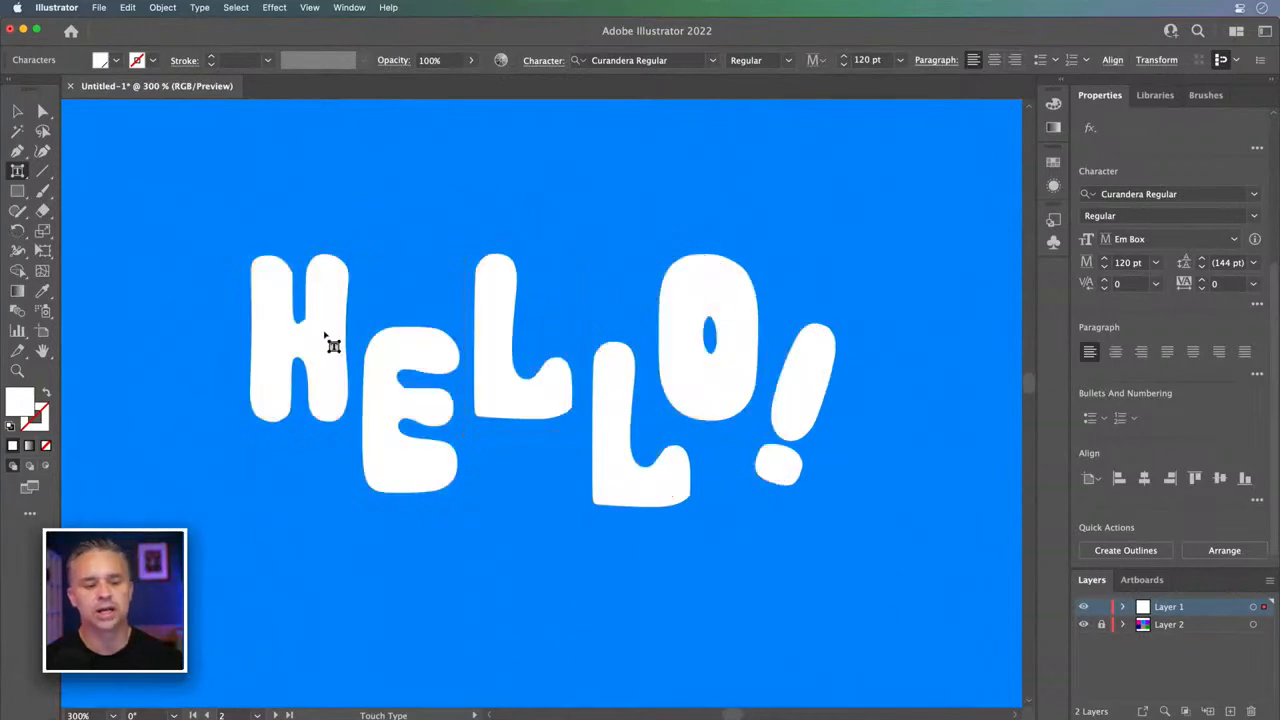
# - Tilt the H slightly counterclockwise and the first L slightly clockwise, then reposition the H, E and second L for even spacing
pyautogui.click(306, 358)
pyautogui.moveTo(302, 224); pyautogui.dragTo(294, 224)
pyautogui.moveTo(318, 307)
pyautogui.mouseDown()
pyautogui.moveTo(320, 363)
pyautogui.moveTo(322, 301)
pyautogui.mouseUp()
pyautogui.click(432, 358)
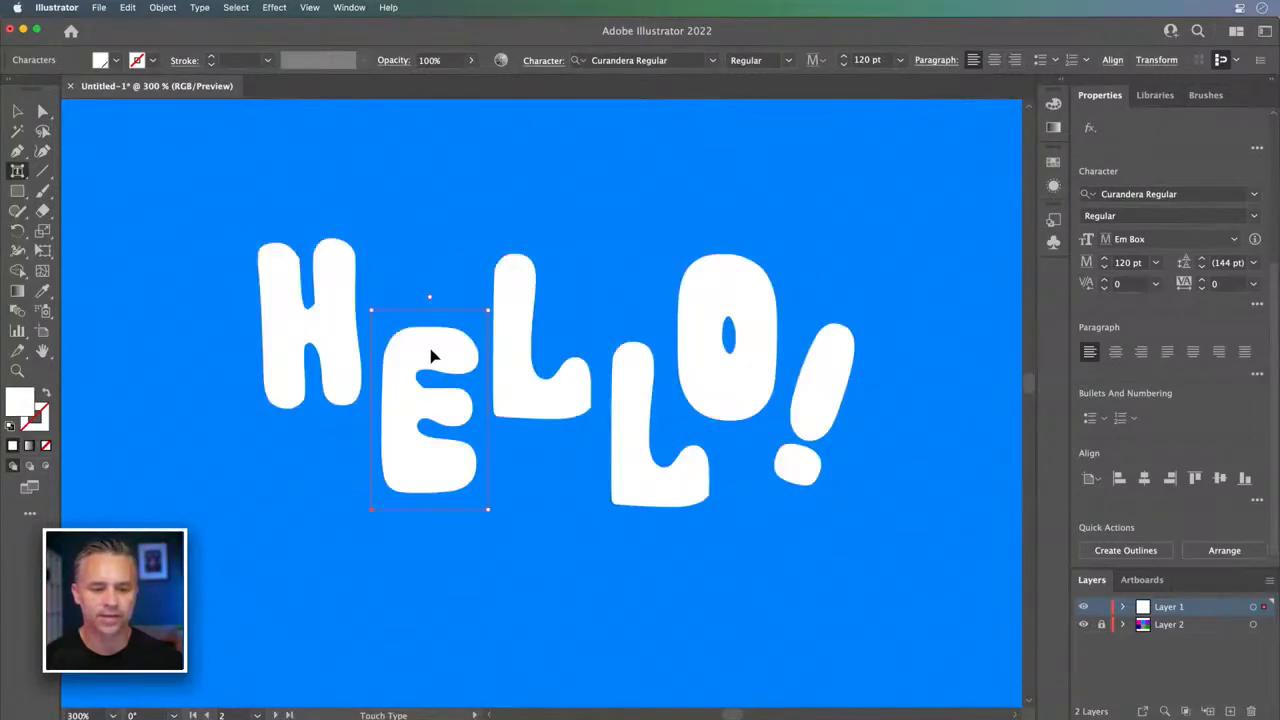
pyautogui.click(507, 354)
pyautogui.moveTo(538, 223); pyautogui.dragTo(550, 225)
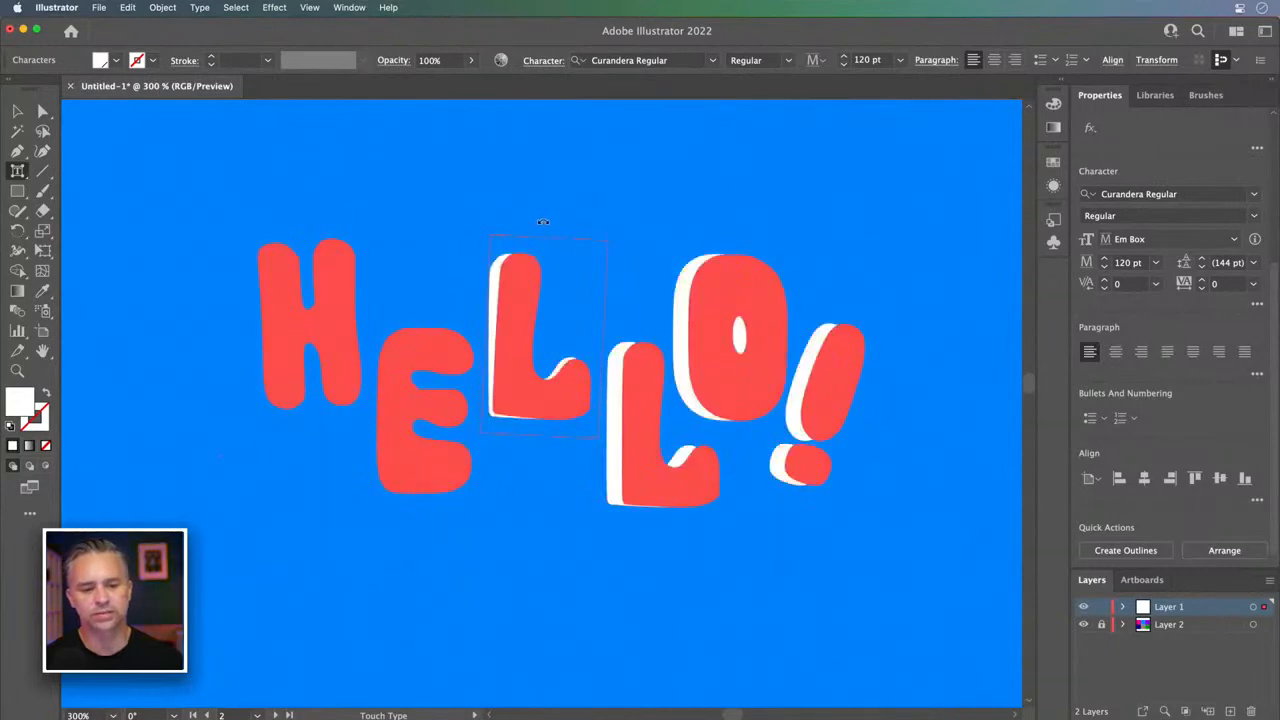
pyautogui.click(640, 448)
pyautogui.moveTo(640, 448); pyautogui.dragTo(627, 440)
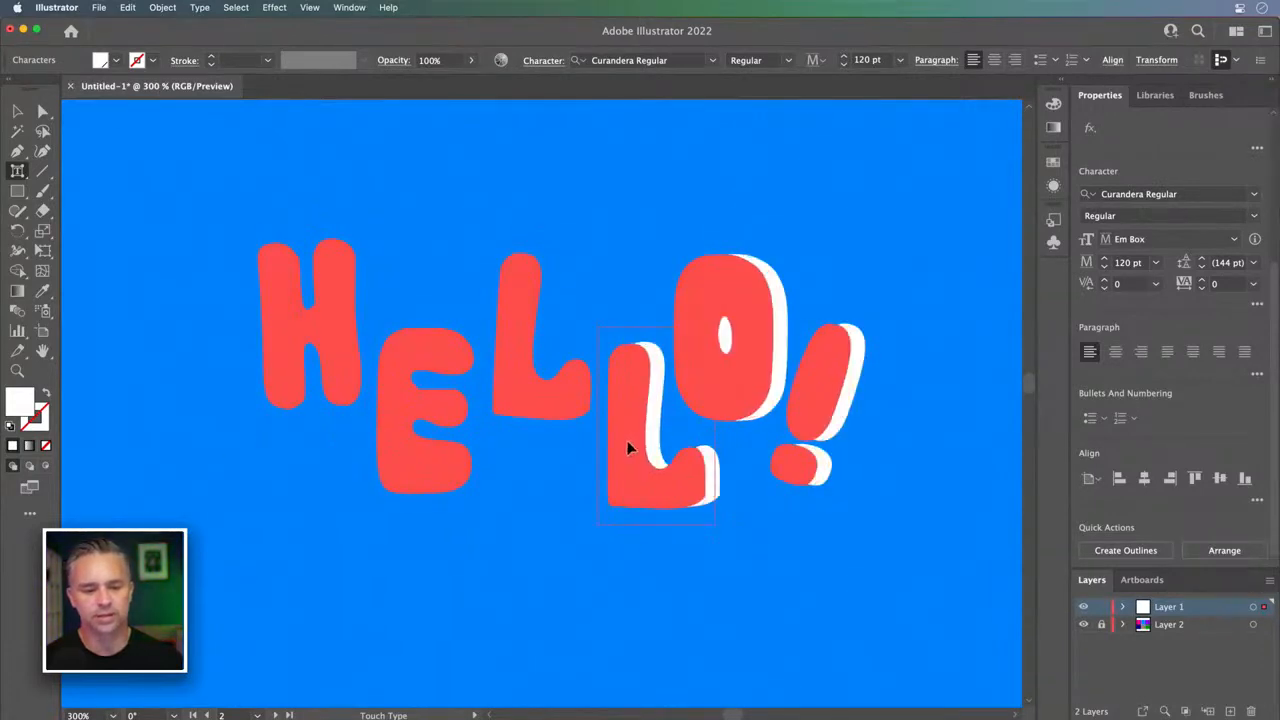
# - Highlight all the characters of "HELLO!" with the Type Tool to check that the text is still live, then reselect the whole object
pyautogui.moveTo(18, 172); pyautogui.dragTo(112, 174)
pyautogui.moveTo(295, 338); pyautogui.dragTo(859, 363)
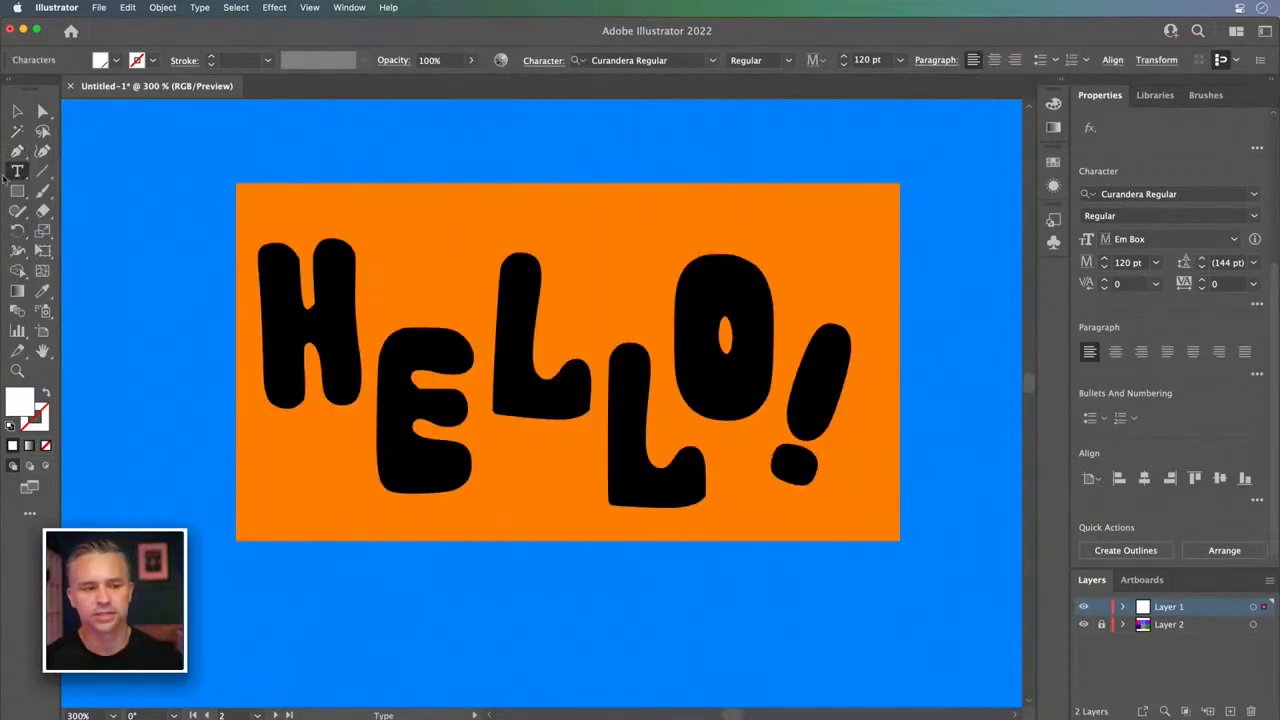
pyautogui.click(16, 111)
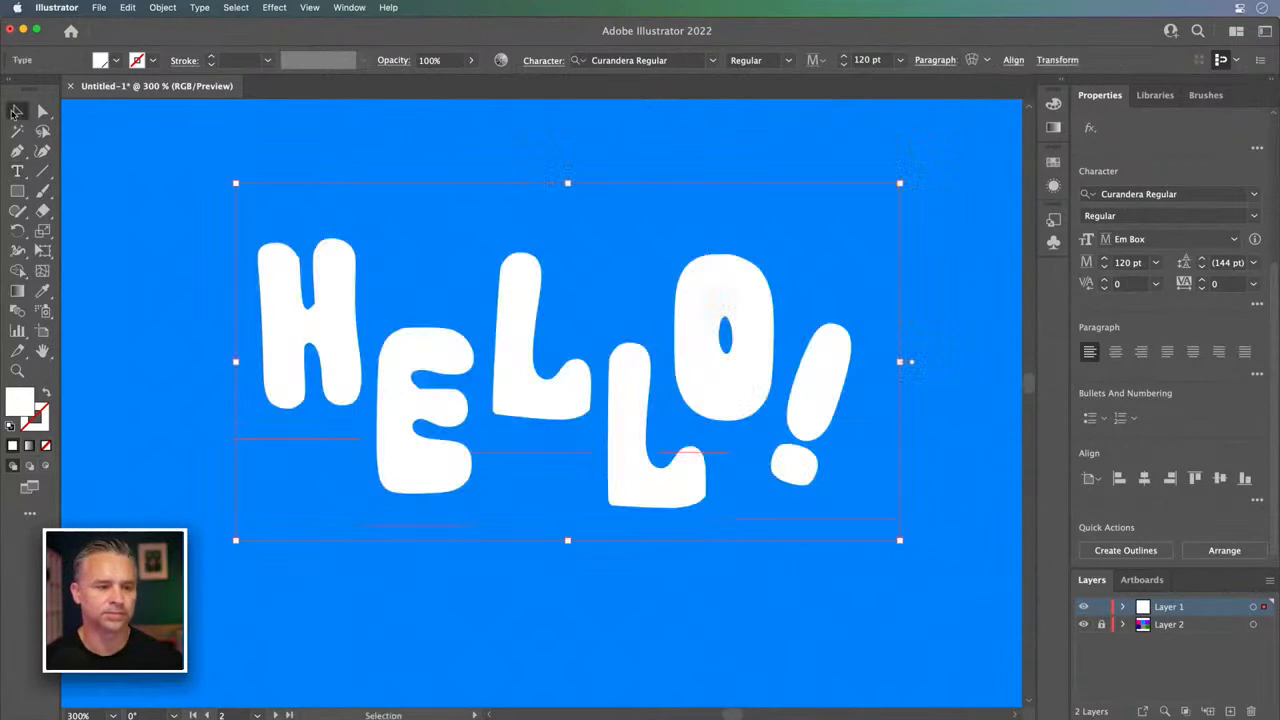
# - Add a 1 pt pinkish-red stroke to "HELLO!" from the swatches
pyautogui.click(30, 425)
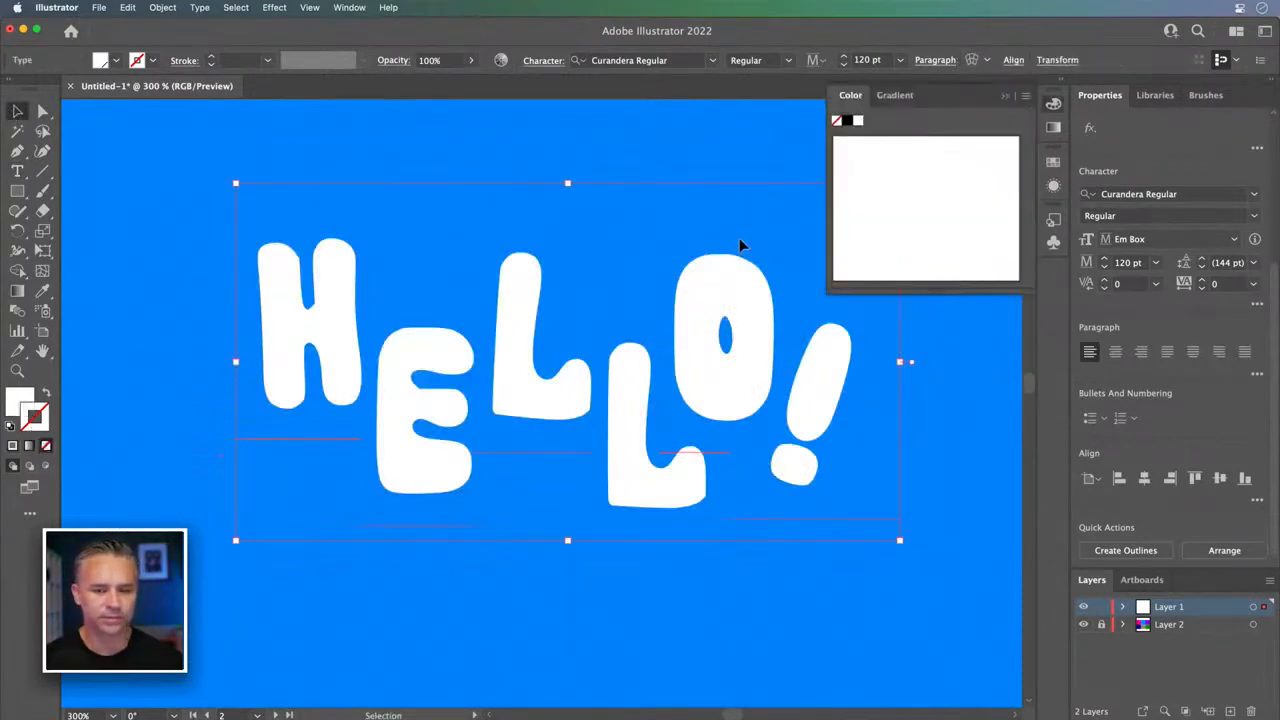
pyautogui.click(1062, 83)
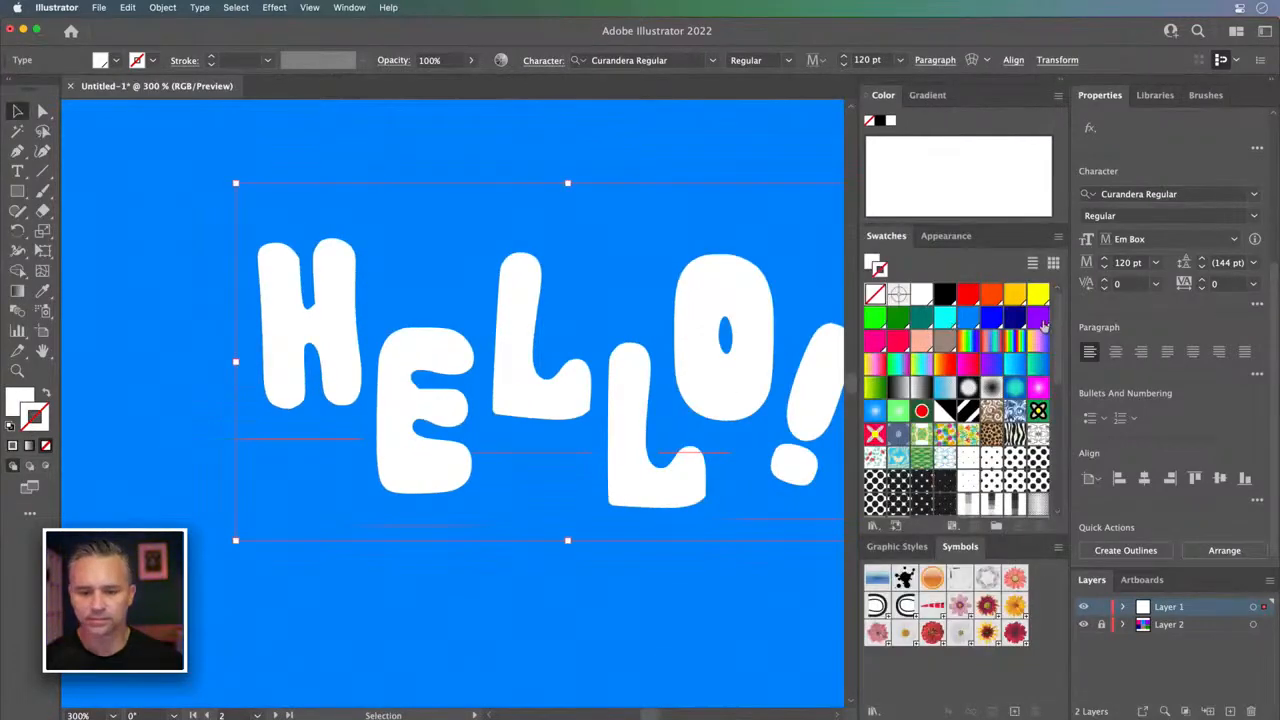
pyautogui.click(899, 343)
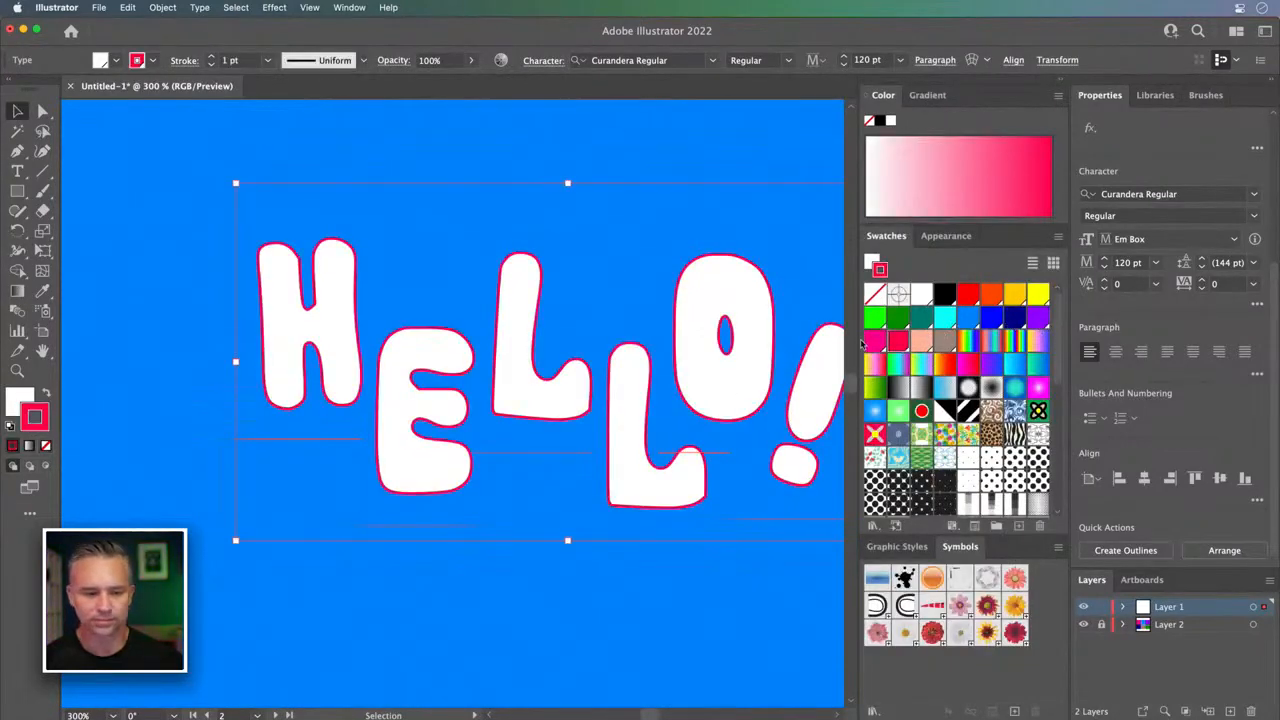
# - Recolor the stroke of "HELLO!" purple and raise its weight to 4 pt
pyautogui.click(1038, 317)
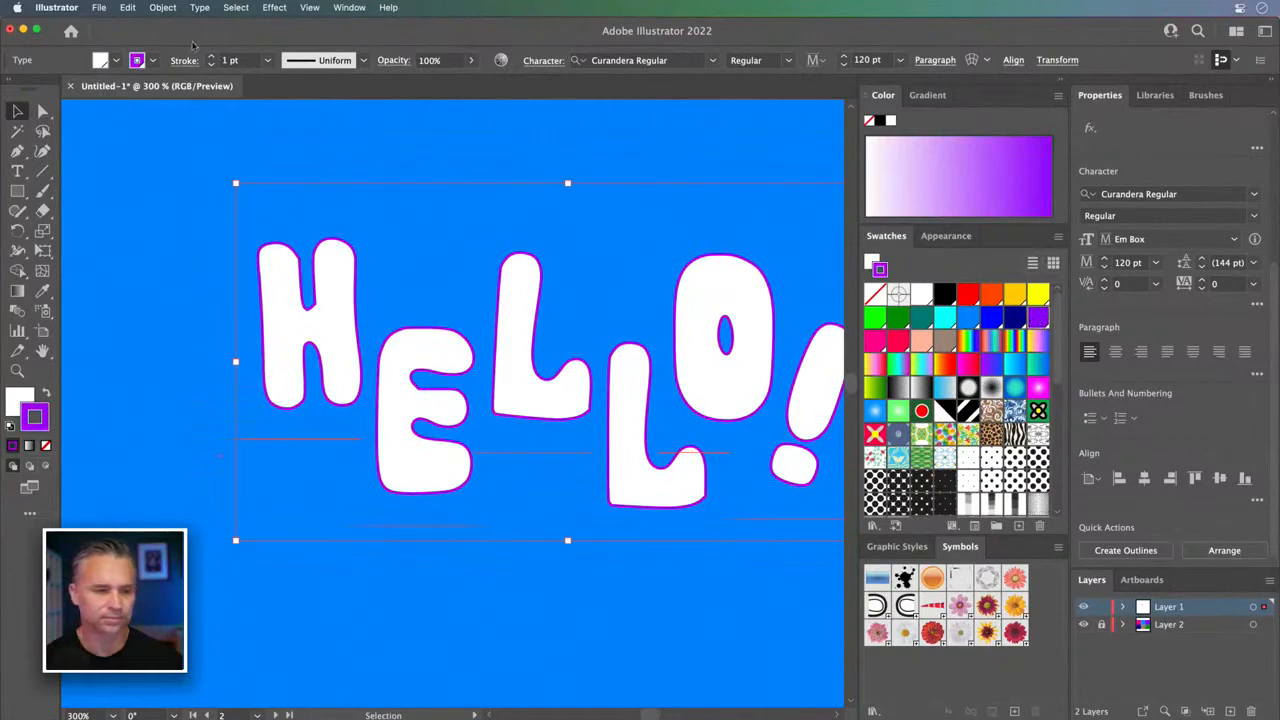
pyautogui.click(211, 56)
pyautogui.click(211, 56)
pyautogui.click(211, 56)
pyautogui.moveTo(316, 304)
pyautogui.mouseDown()
pyautogui.moveTo(210, 263)
pyautogui.moveTo(234, 261)
pyautogui.mouseUp()
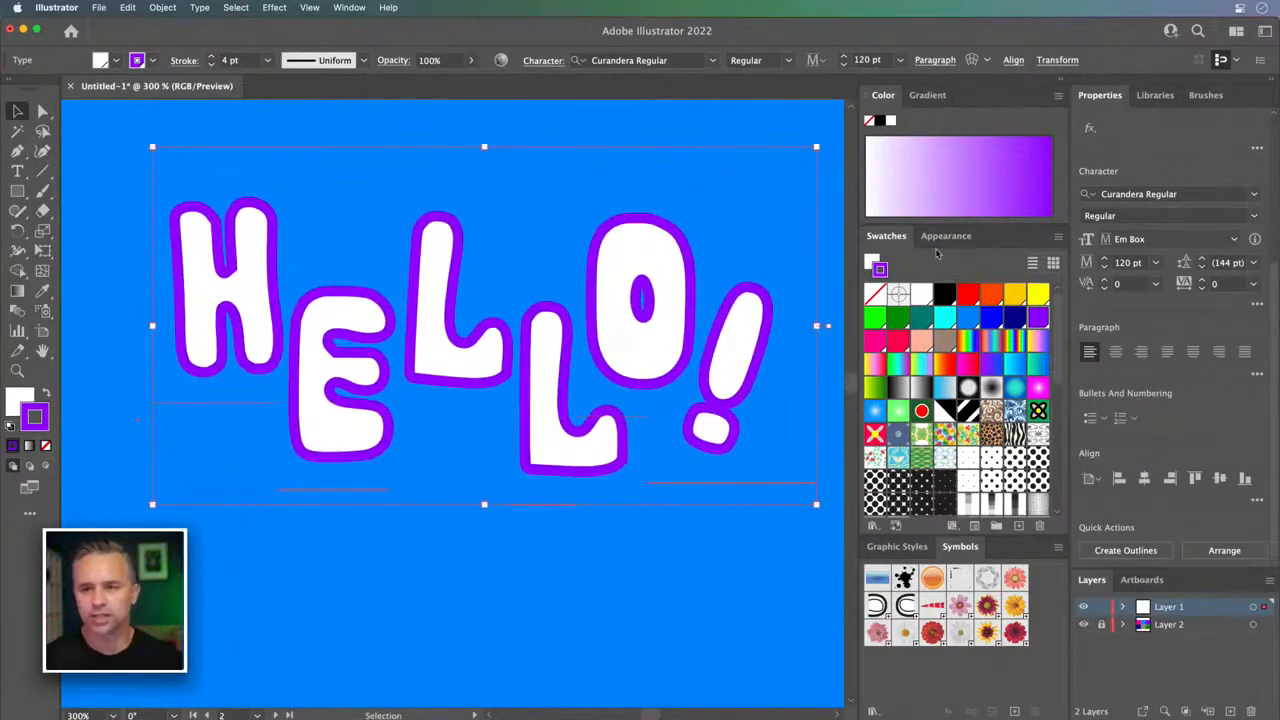
# - Add a new white fill to the type object's appearance and stack it above the stroke
pyautogui.click(929, 242)
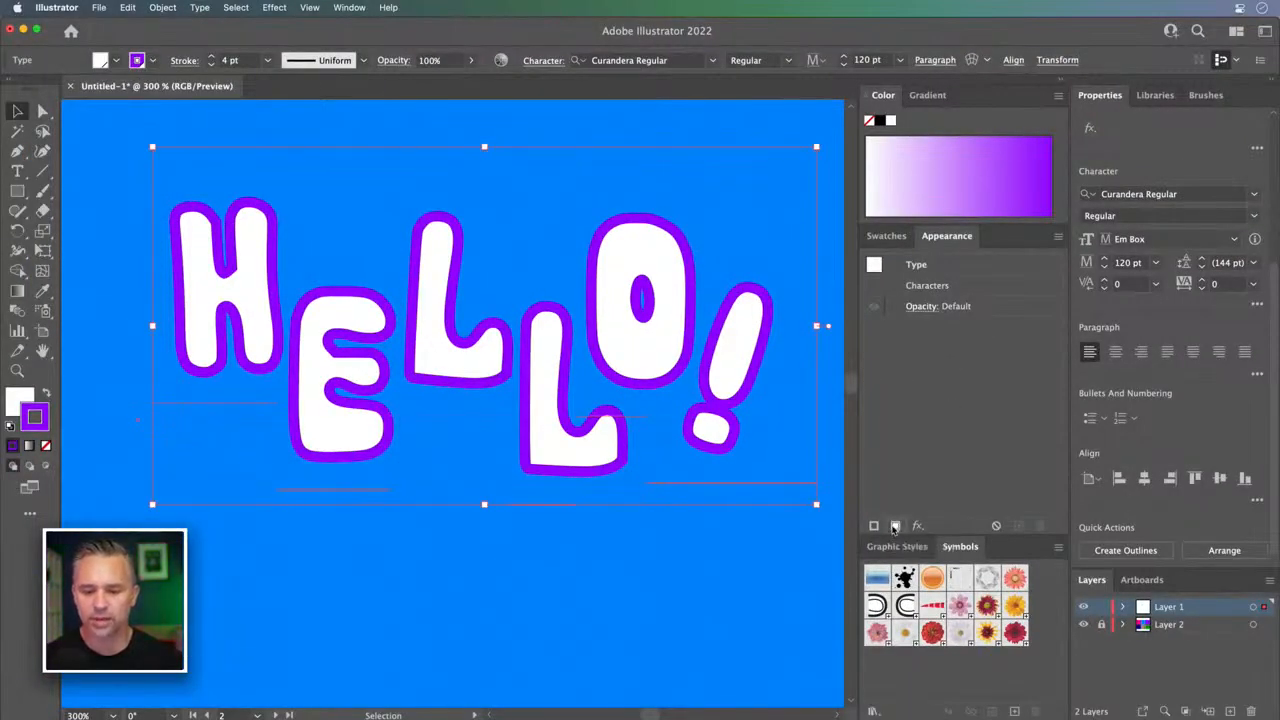
pyautogui.click(895, 526)
pyautogui.click(961, 328)
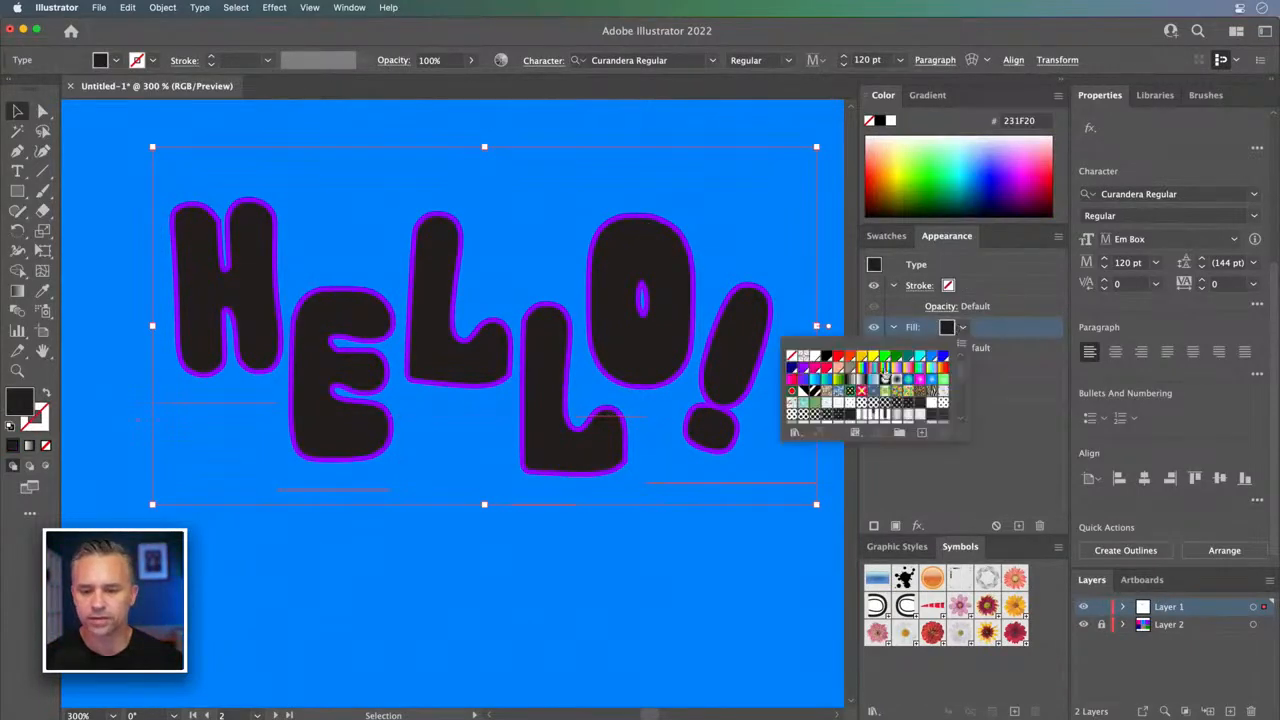
pyautogui.click(815, 360)
pyautogui.click(1029, 334)
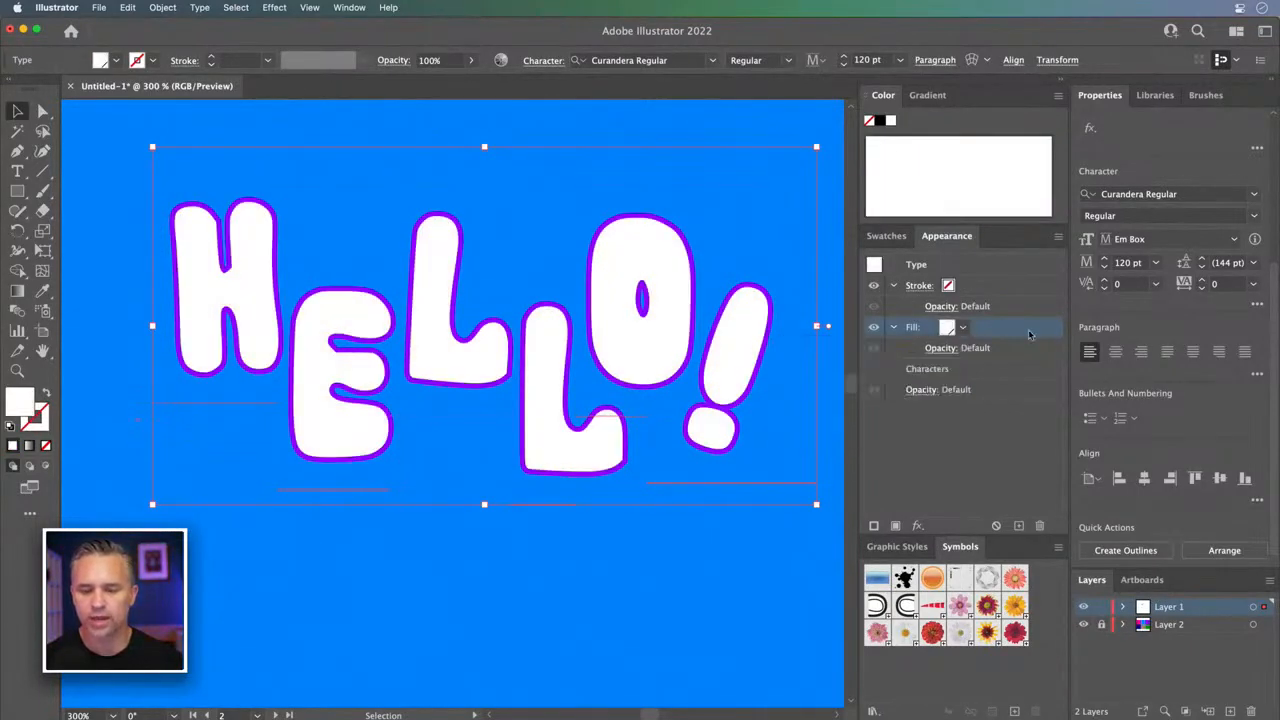
pyautogui.moveTo(1005, 334)
pyautogui.mouseDown()
pyautogui.moveTo(1000, 278)
pyautogui.moveTo(990, 284)
pyautogui.mouseUp()
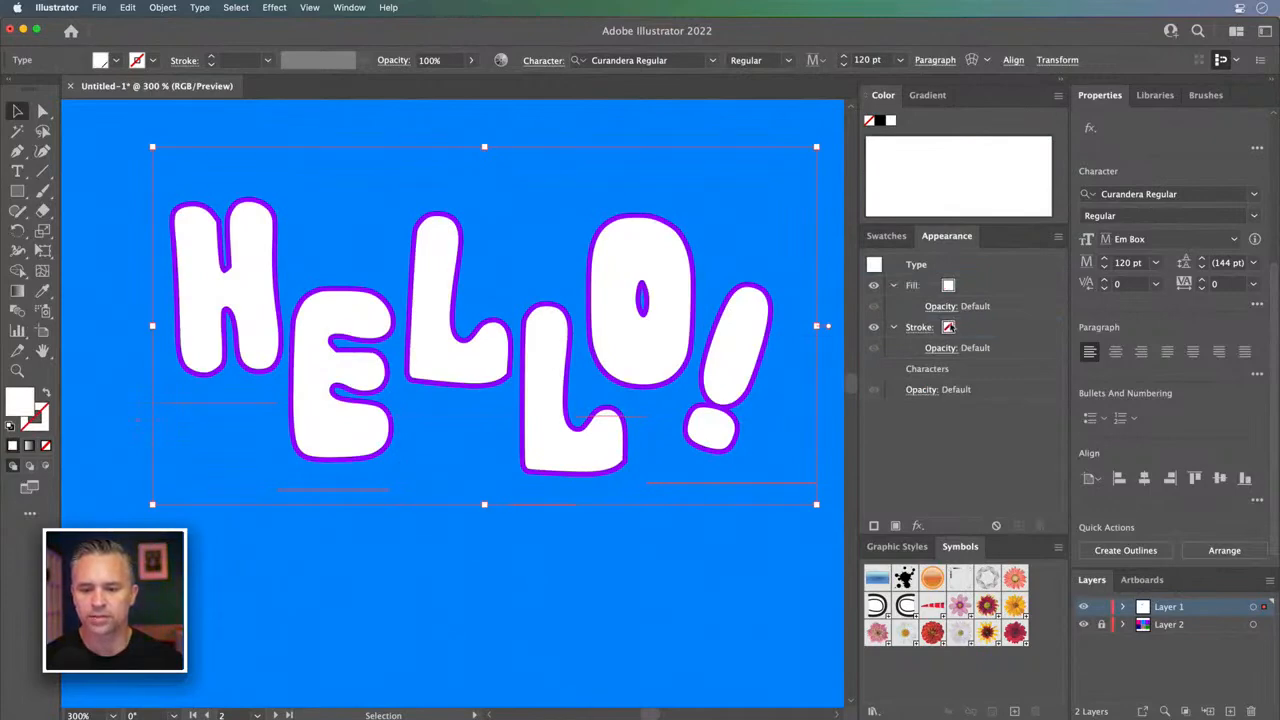
# - Color the appearance stroke beneath the fill magenta-pink and set its weight to 8 pt
pyautogui.click(950, 328)
pyautogui.click(962, 330)
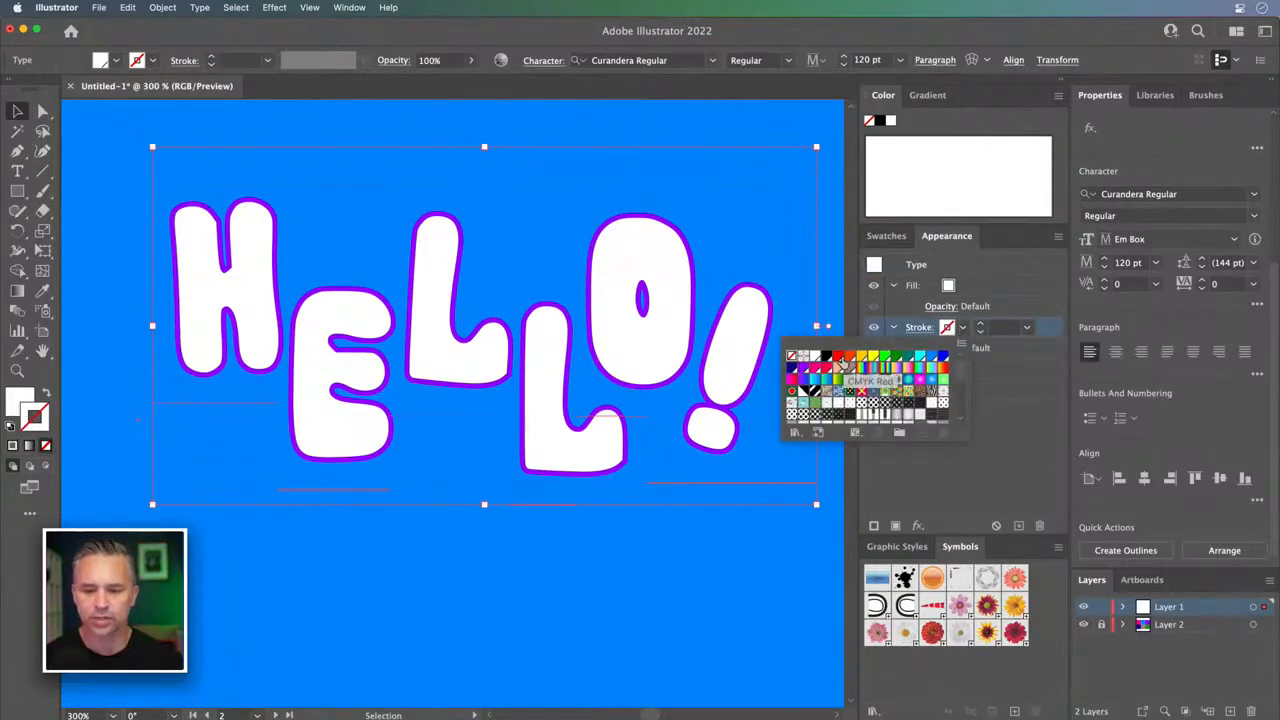
pyautogui.click(818, 373)
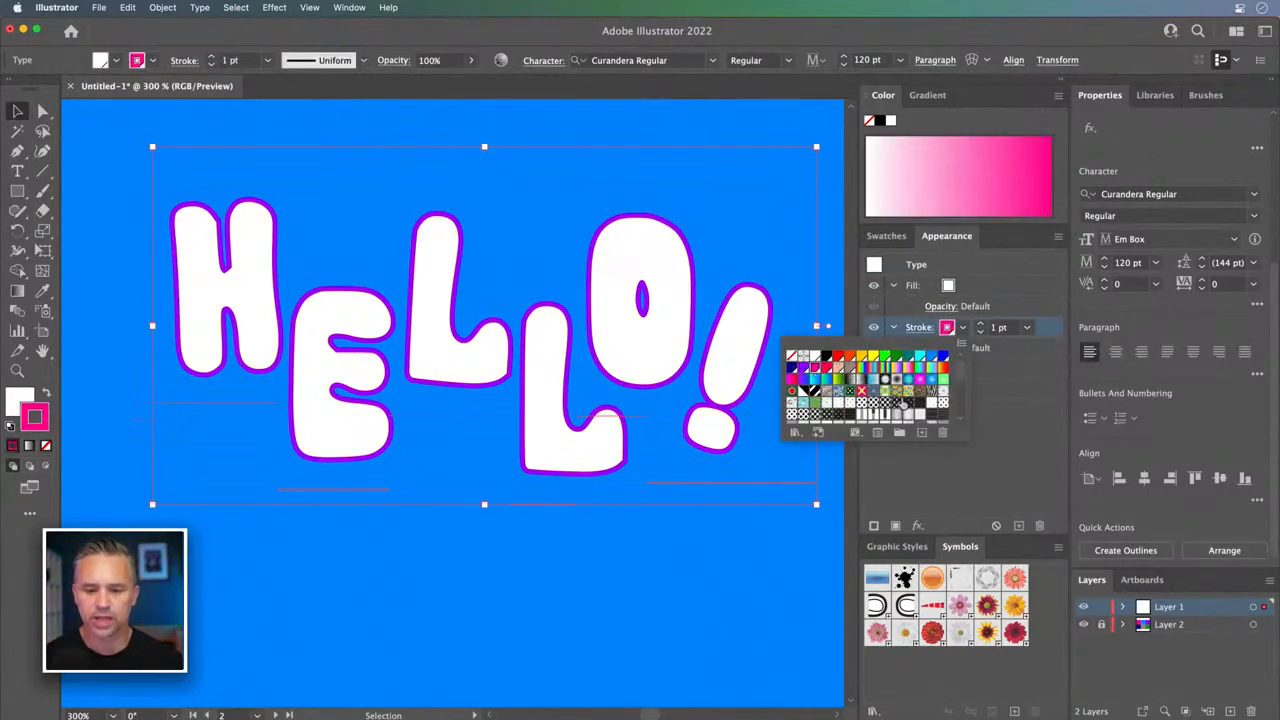
pyautogui.click(1005, 430)
pyautogui.click(982, 325)
pyautogui.click(982, 325)
pyautogui.click(982, 325)
pyautogui.click(982, 325)
pyautogui.click(982, 325)
pyautogui.click(982, 325)
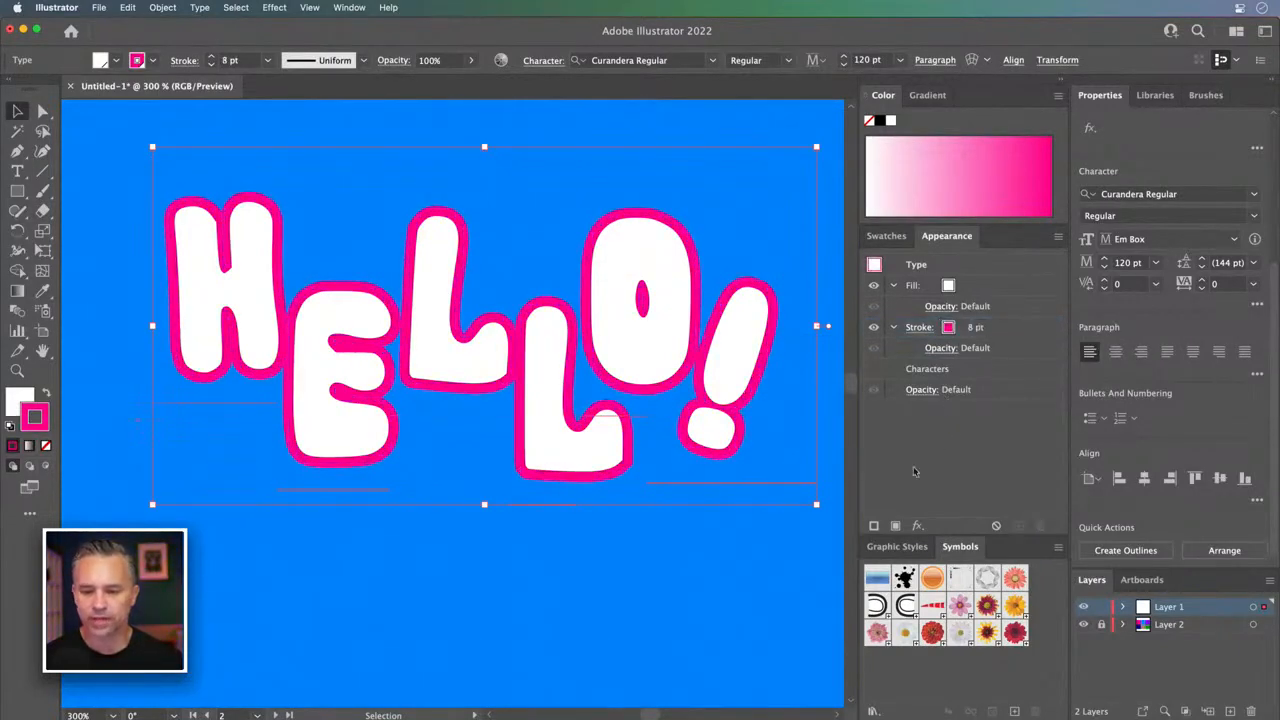
# - Add a second stroke, place it beneath the 8 pt pink stroke and increase its weight to 13 pt
pyautogui.click(874, 525)
pyautogui.moveTo(1030, 288); pyautogui.dragTo(1035, 378)
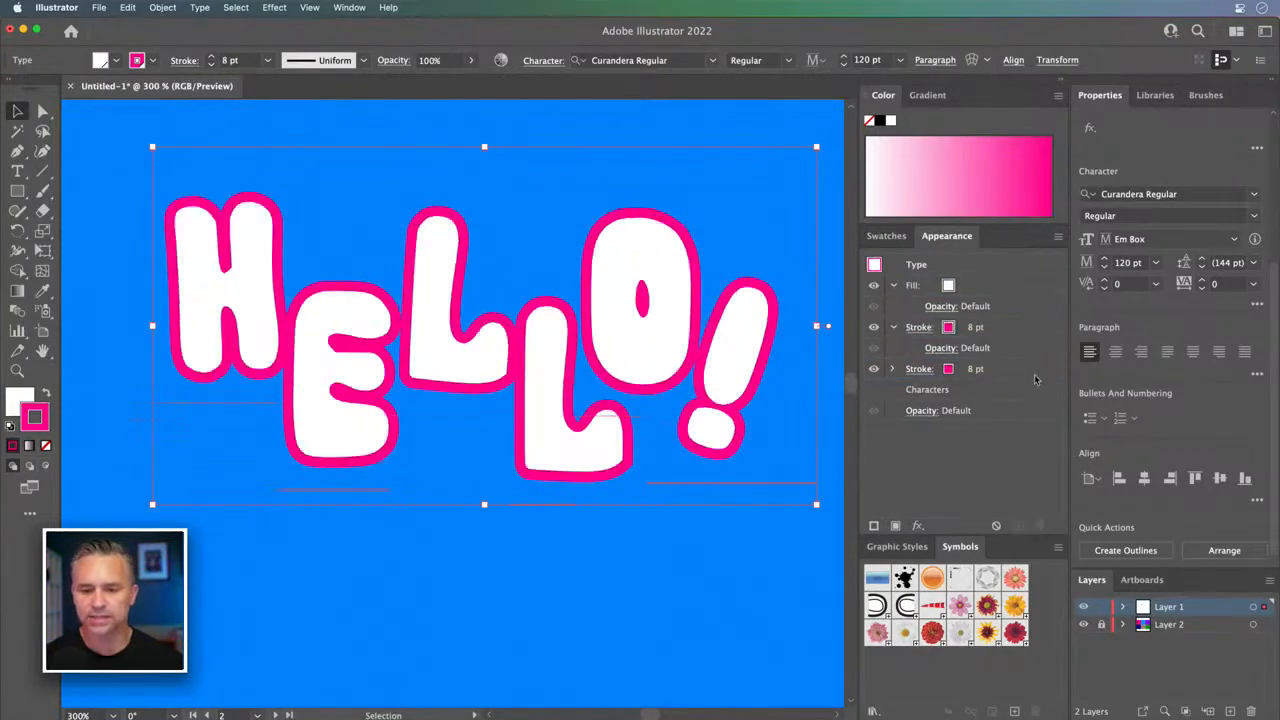
pyautogui.click(977, 376)
pyautogui.click(981, 366)
pyautogui.click(981, 366)
pyautogui.click(981, 366)
pyautogui.click(981, 366)
pyautogui.click(981, 366)
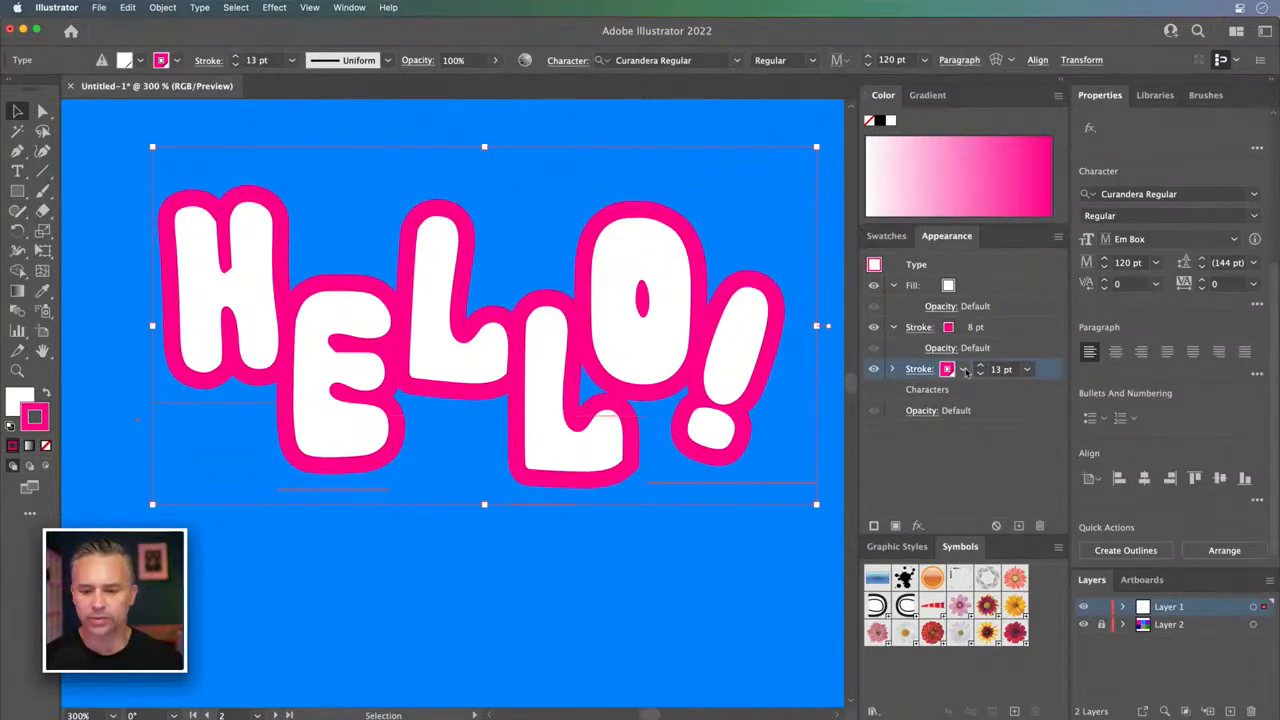
# - Try purple on the lowest stroke, then settle on yellow and set its weight to 11 pt
pyautogui.click(964, 370)
pyautogui.click(803, 412)
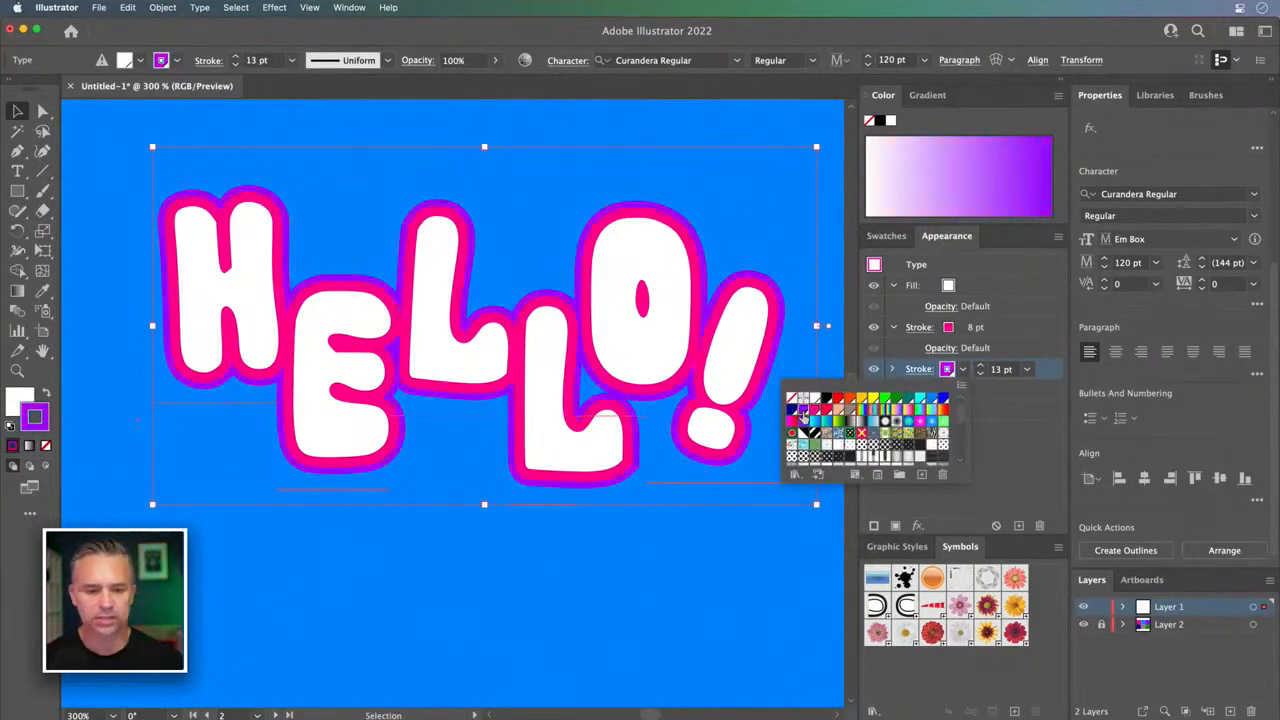
pyautogui.click(866, 399)
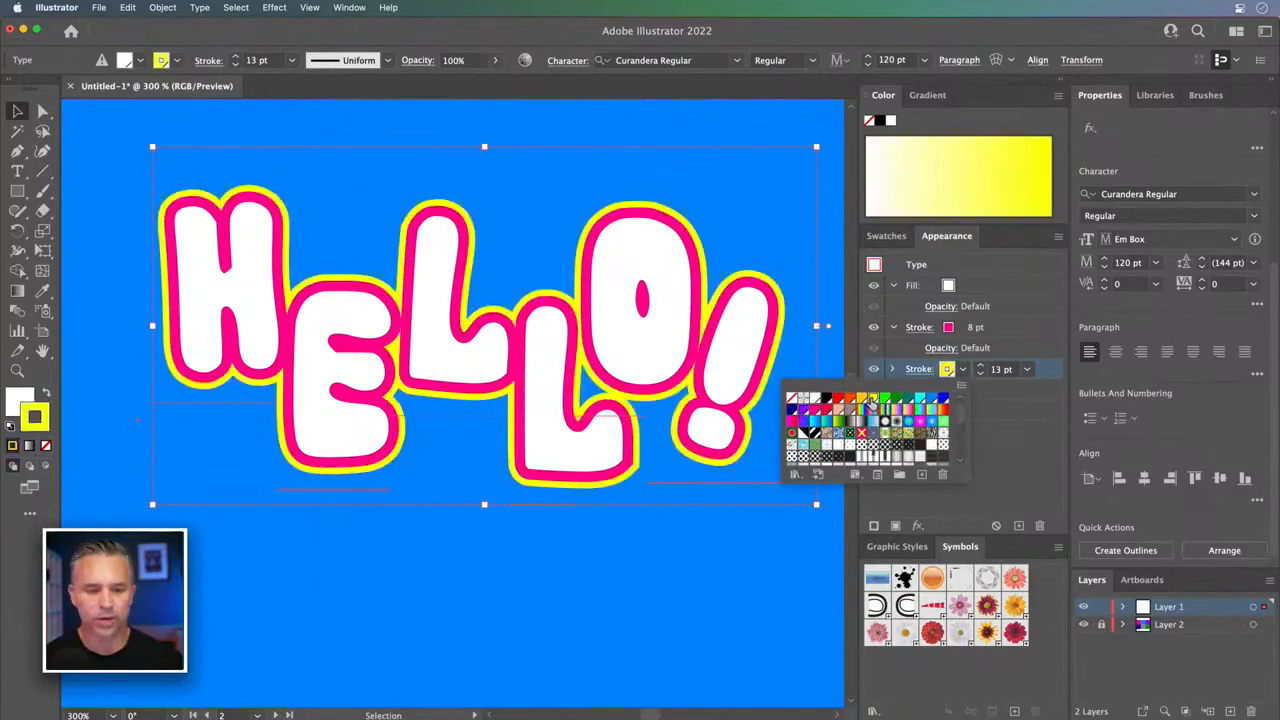
pyautogui.click(979, 373)
pyautogui.click(979, 373)
pyautogui.click(976, 447)
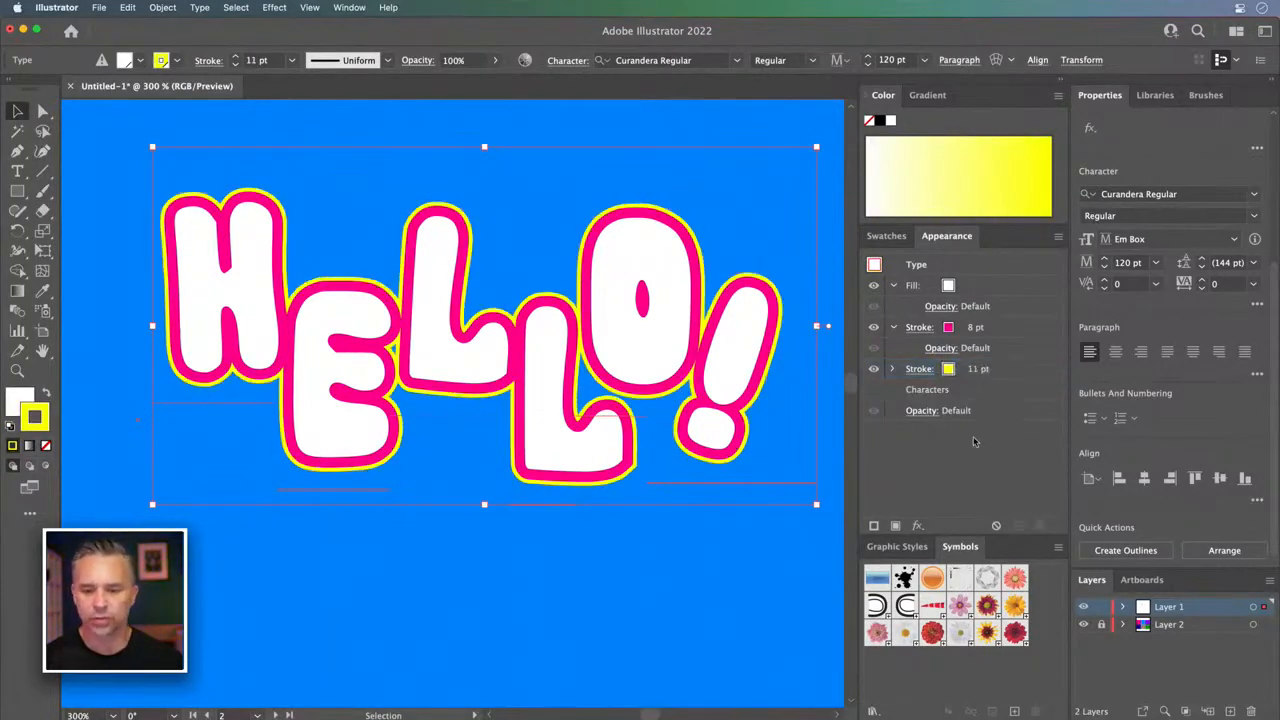
# - Add a third stroke beneath the yellow one, set its weight to 15 pt and color it cyan
pyautogui.click(1026, 372)
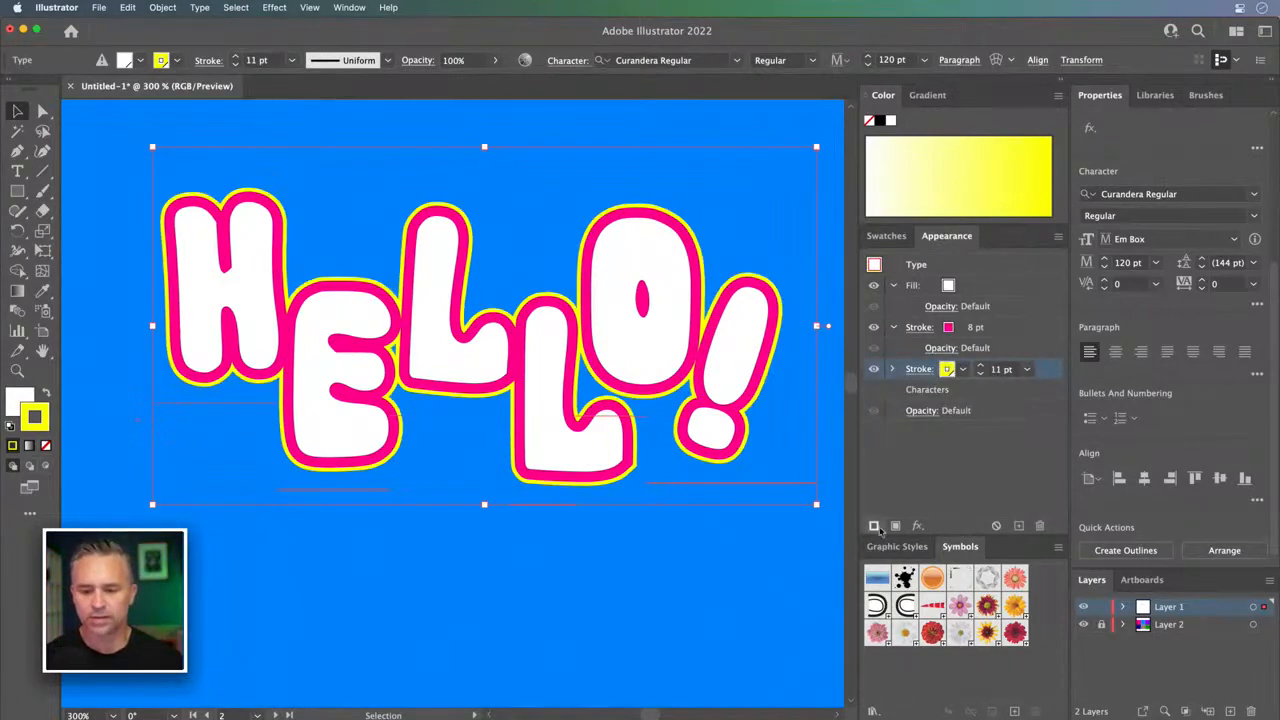
pyautogui.click(874, 526)
pyautogui.click(982, 390)
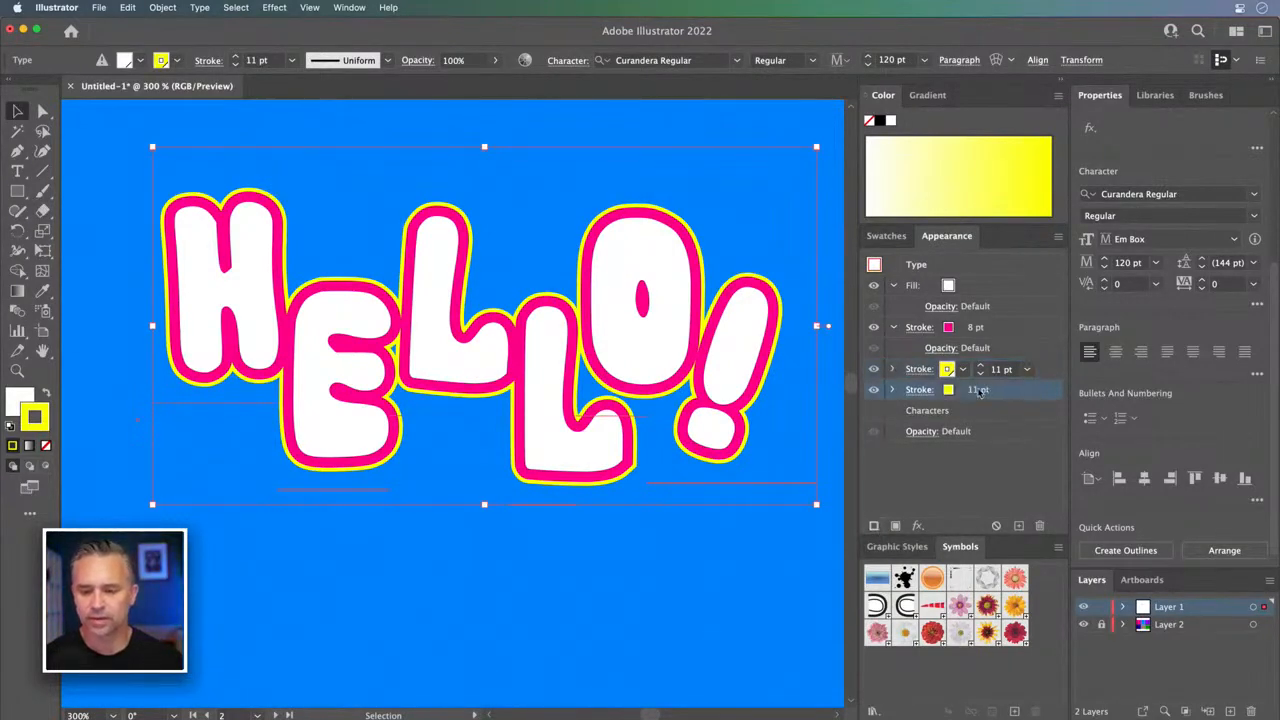
pyautogui.click(980, 386)
pyautogui.click(980, 386)
pyautogui.click(980, 386)
pyautogui.click(980, 386)
pyautogui.click(962, 390)
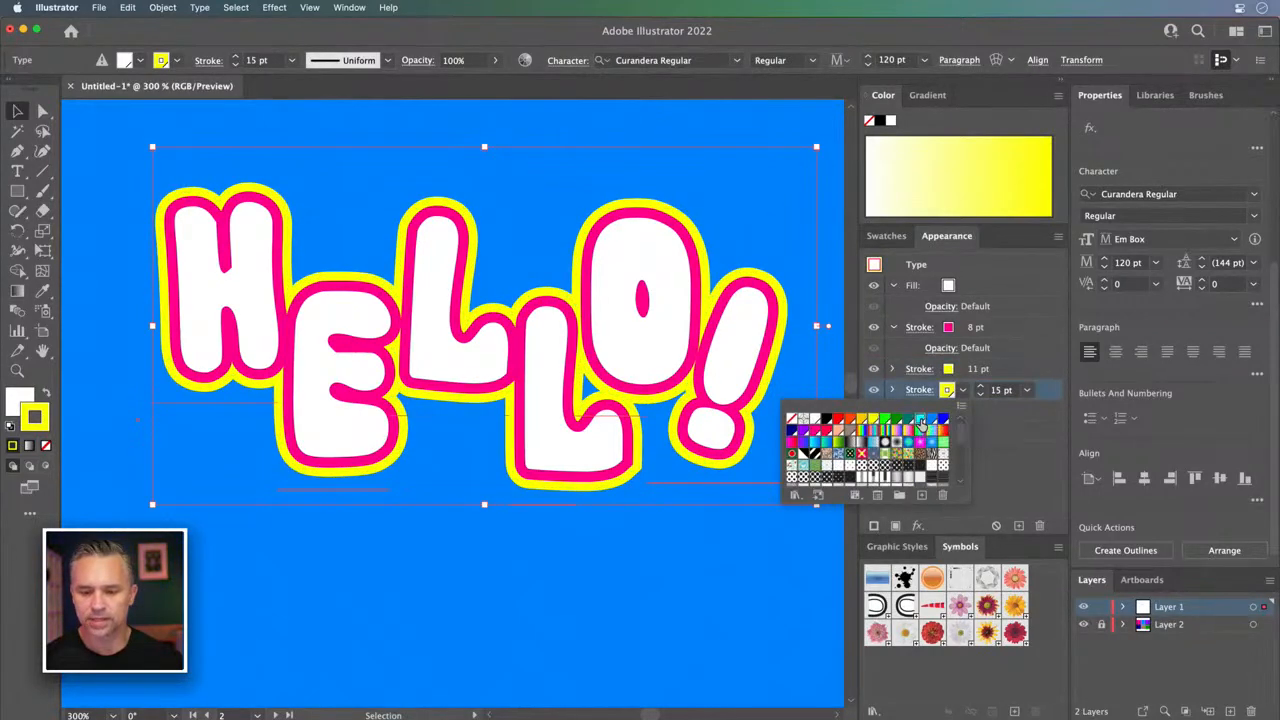
pyautogui.click(920, 421)
pyautogui.click(1027, 460)
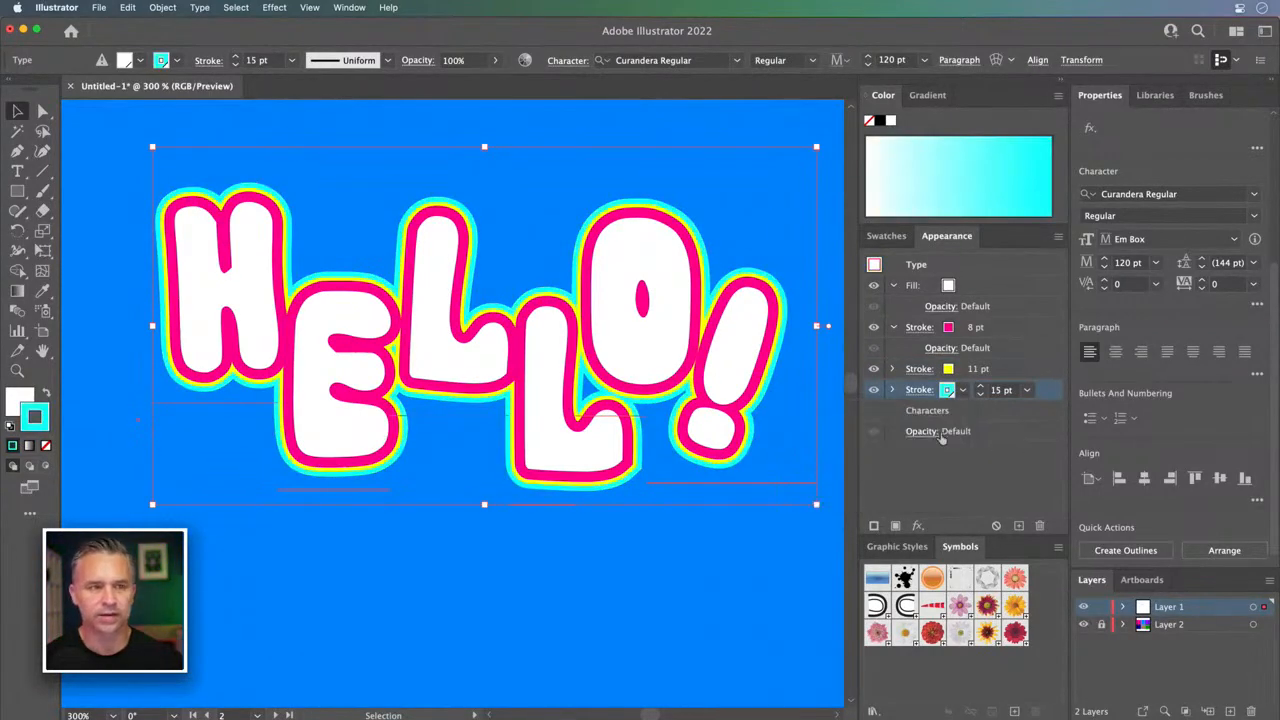
# - Add a fourth stroke beneath the cyan one, set its weight to 19 pt and color it bright green
pyautogui.click(873, 525)
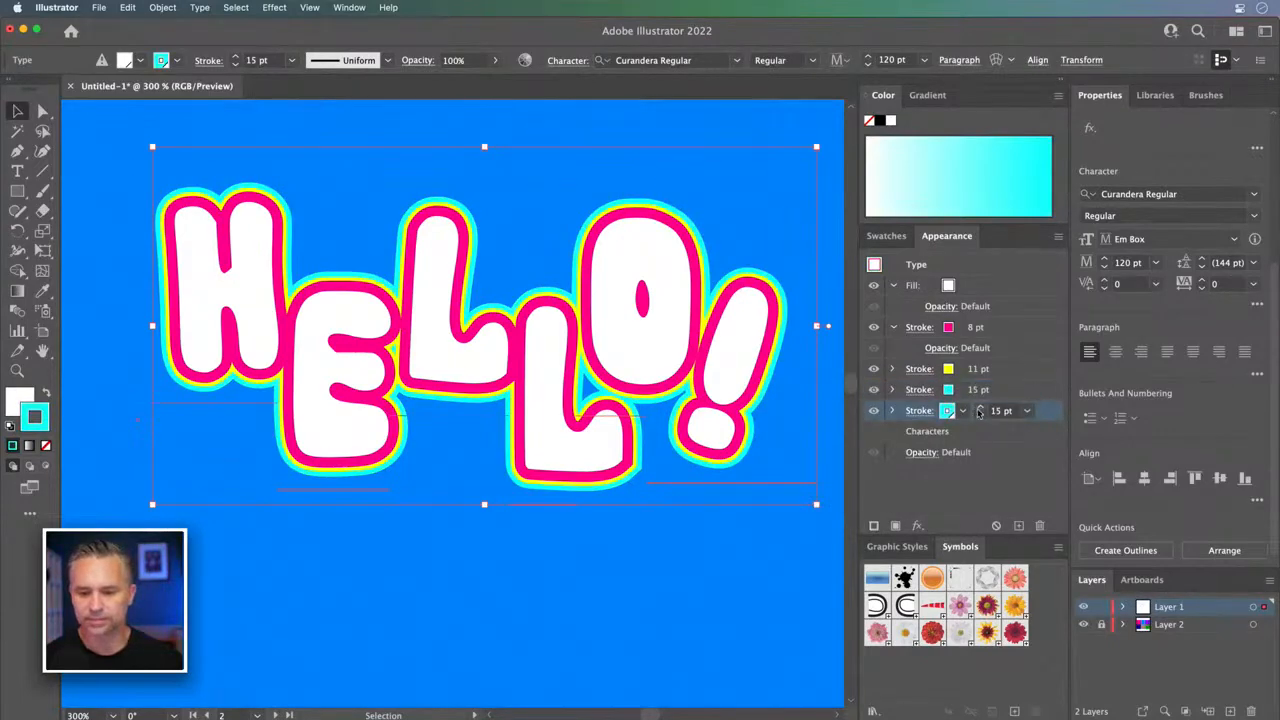
pyautogui.click(982, 408)
pyautogui.click(982, 408)
pyautogui.click(982, 408)
pyautogui.click(982, 408)
pyautogui.click(962, 411)
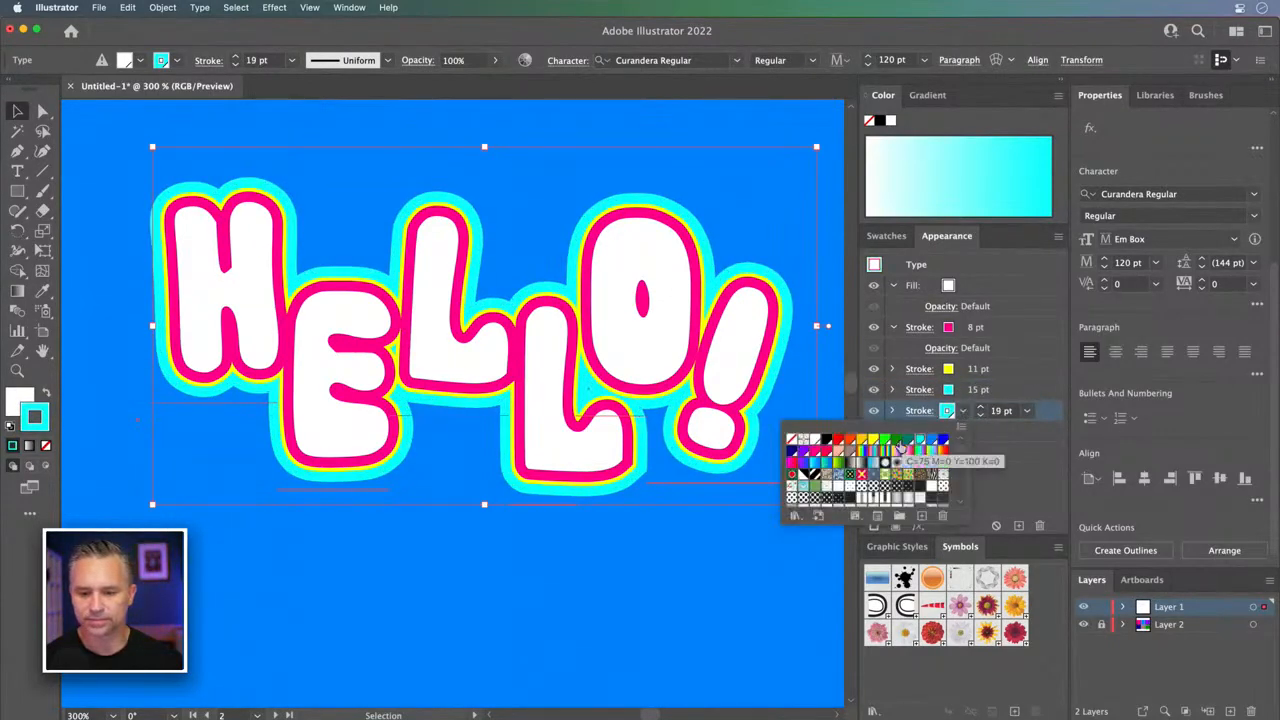
pyautogui.click(886, 446)
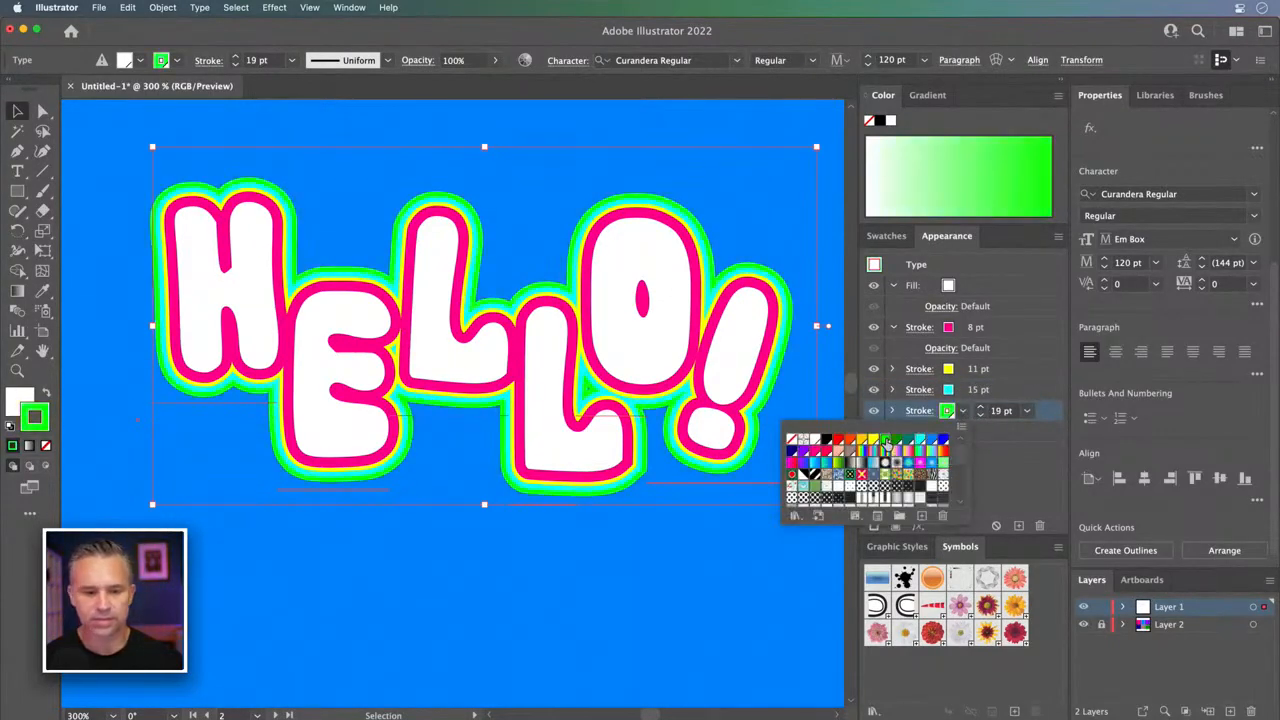
pyautogui.click(1018, 483)
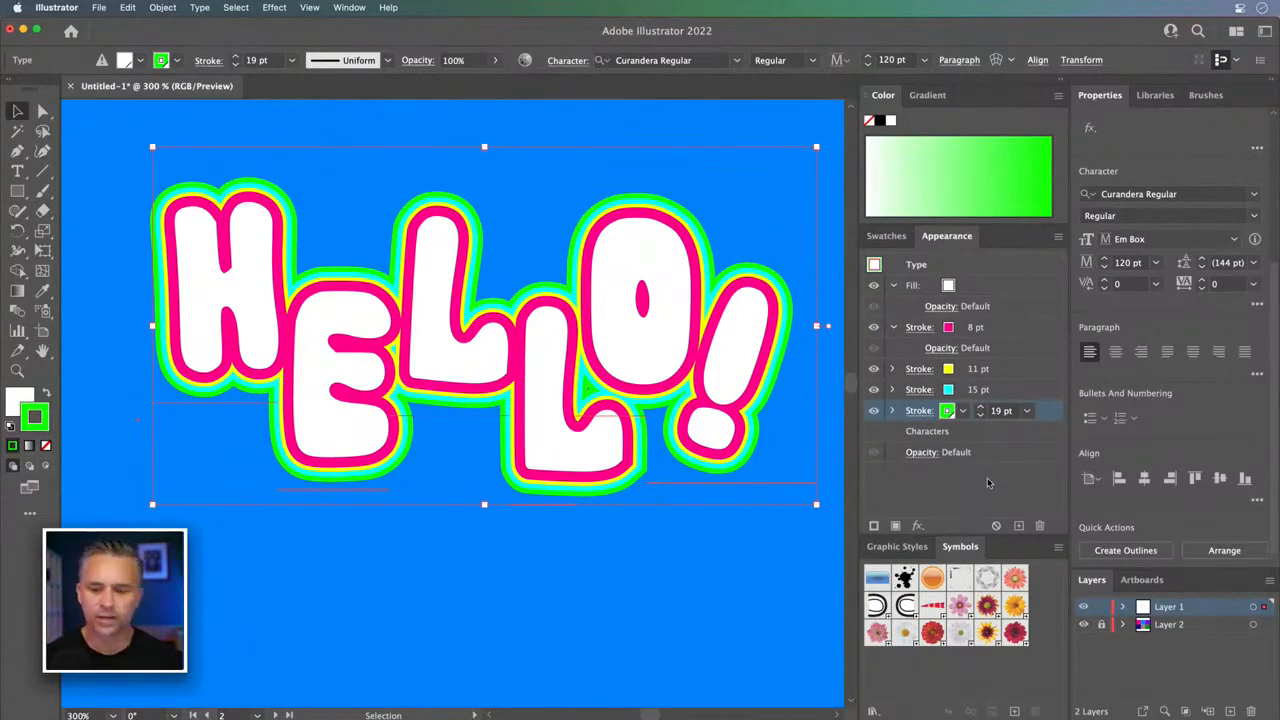
# - Try several gradient swatches as the lettering's fill, including green-blue, yellow-red, yellow-green and yellow-pink-red
pyautogui.click(984, 289)
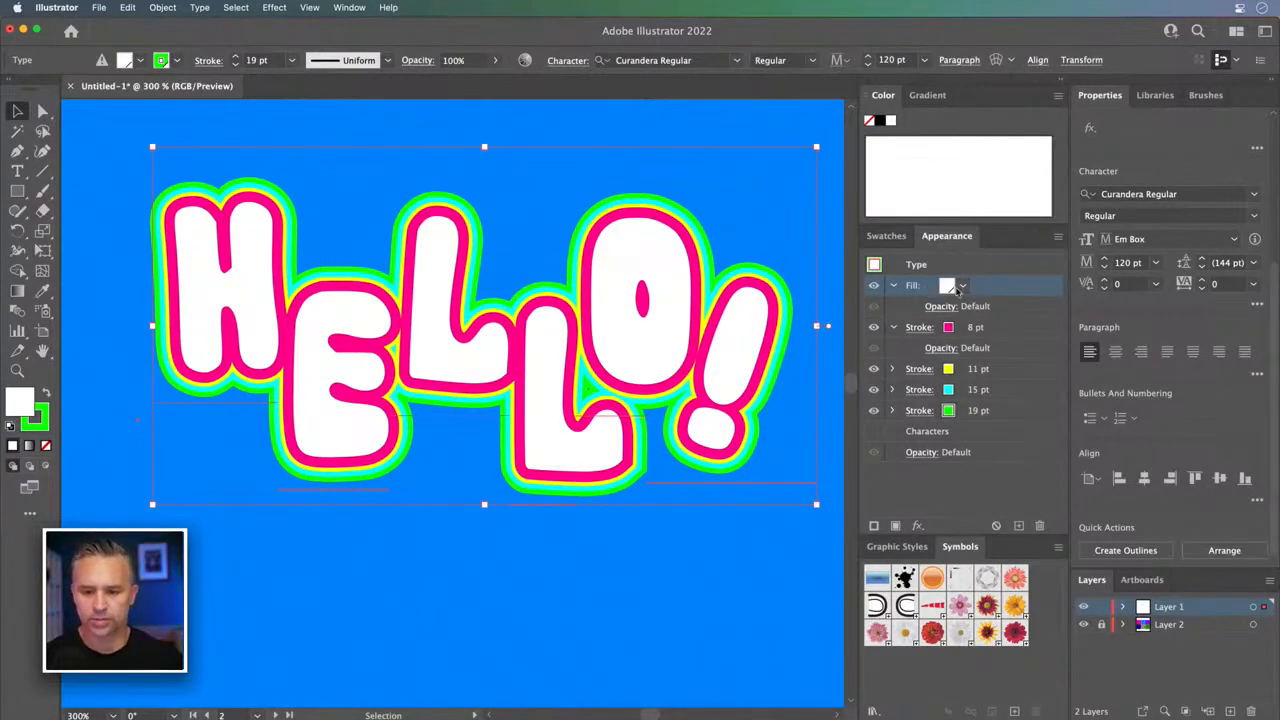
pyautogui.click(960, 289)
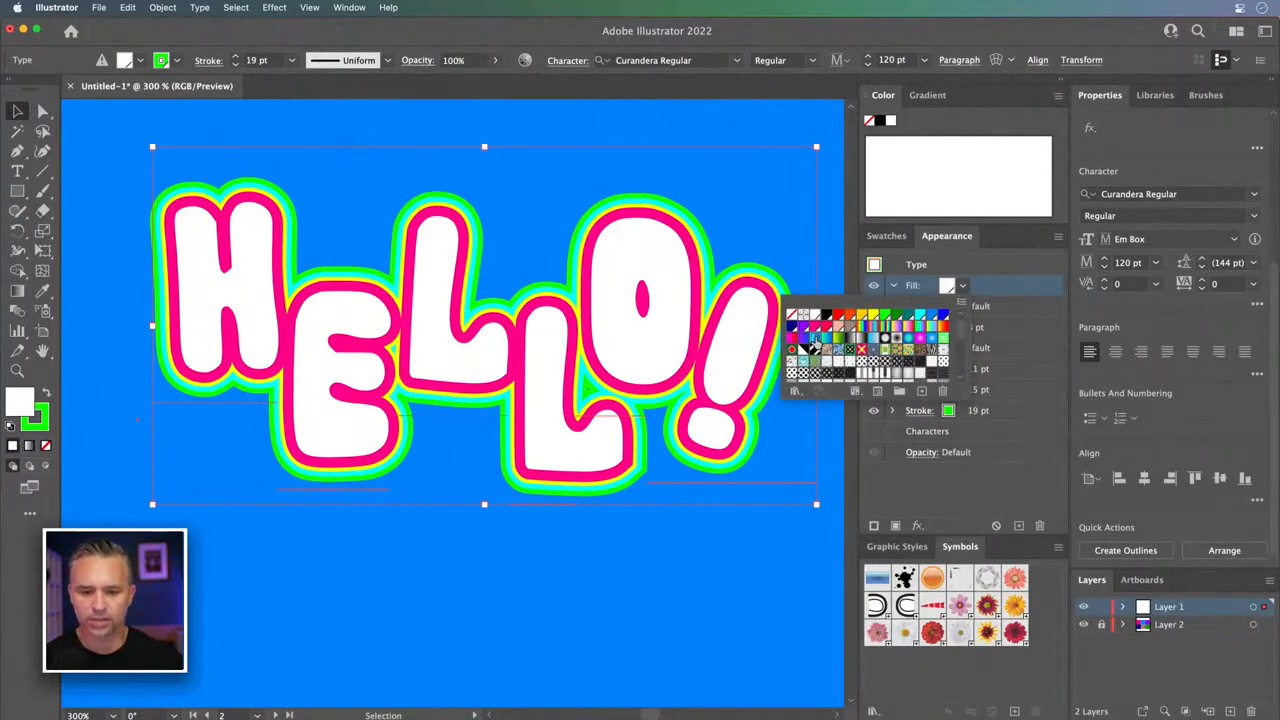
pyautogui.click(820, 342)
pyautogui.click(830, 340)
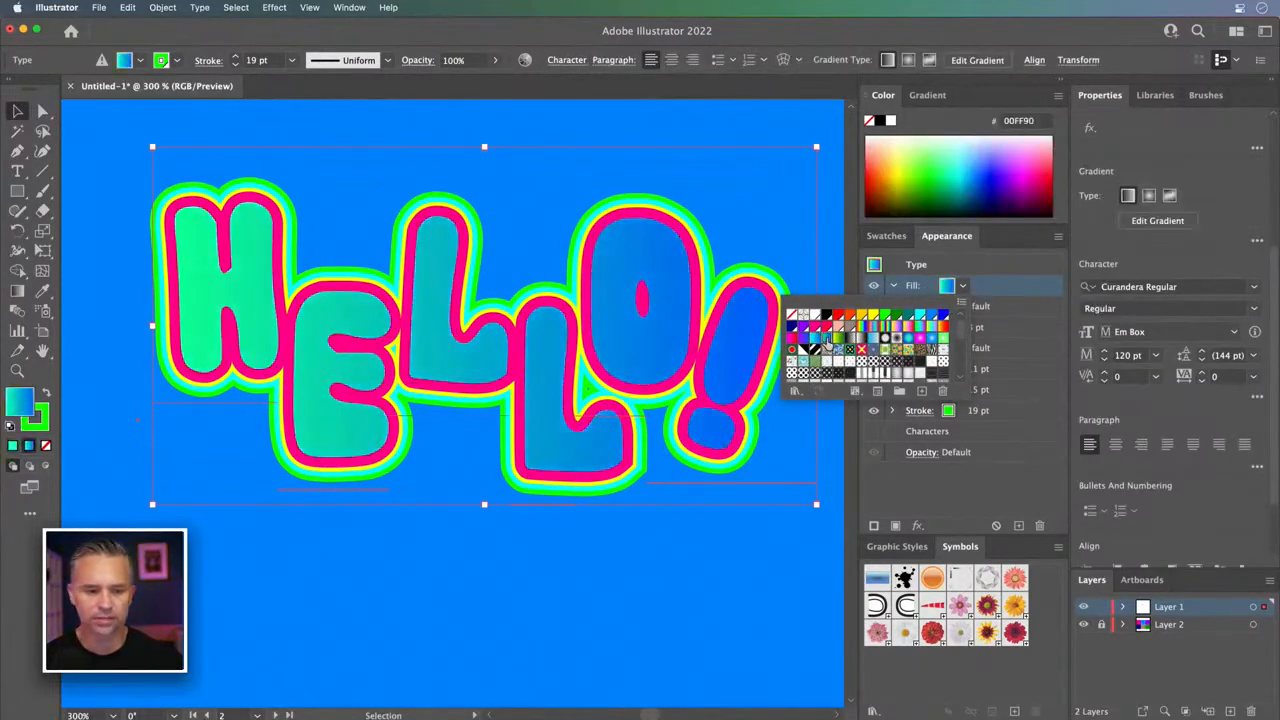
pyautogui.click(908, 328)
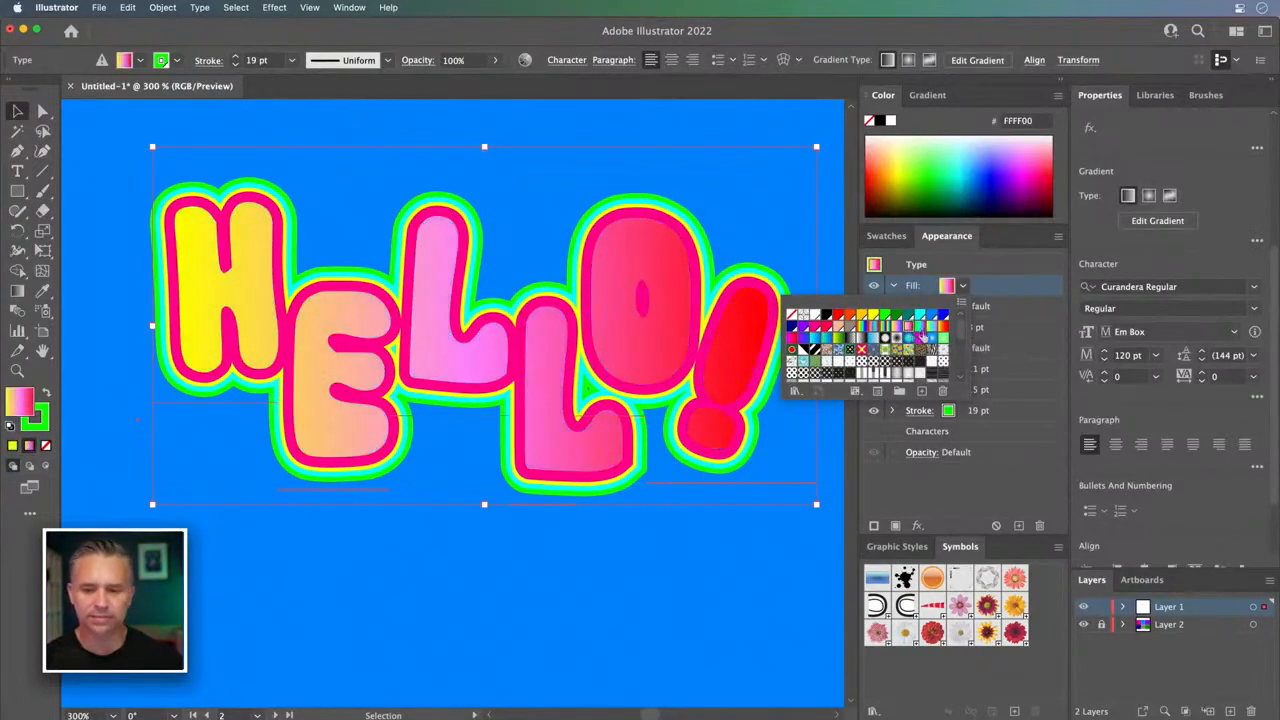
pyautogui.click(943, 327)
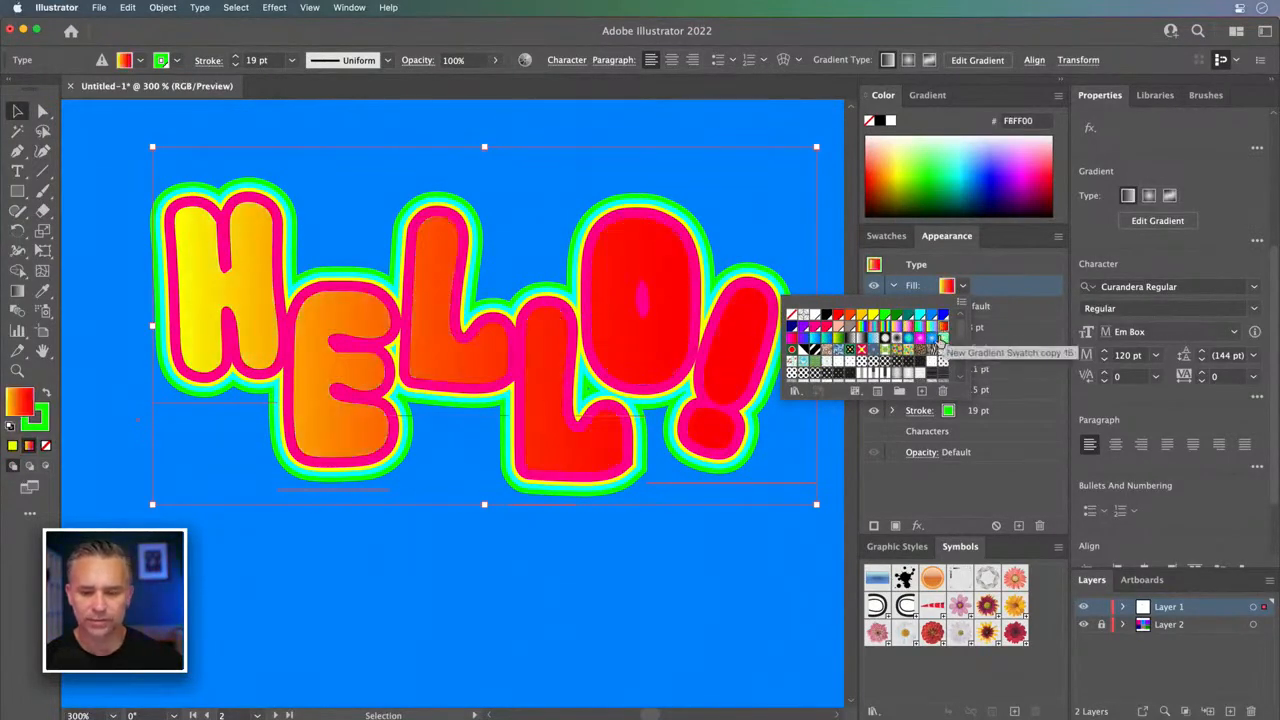
pyautogui.click(827, 341)
pyautogui.click(839, 341)
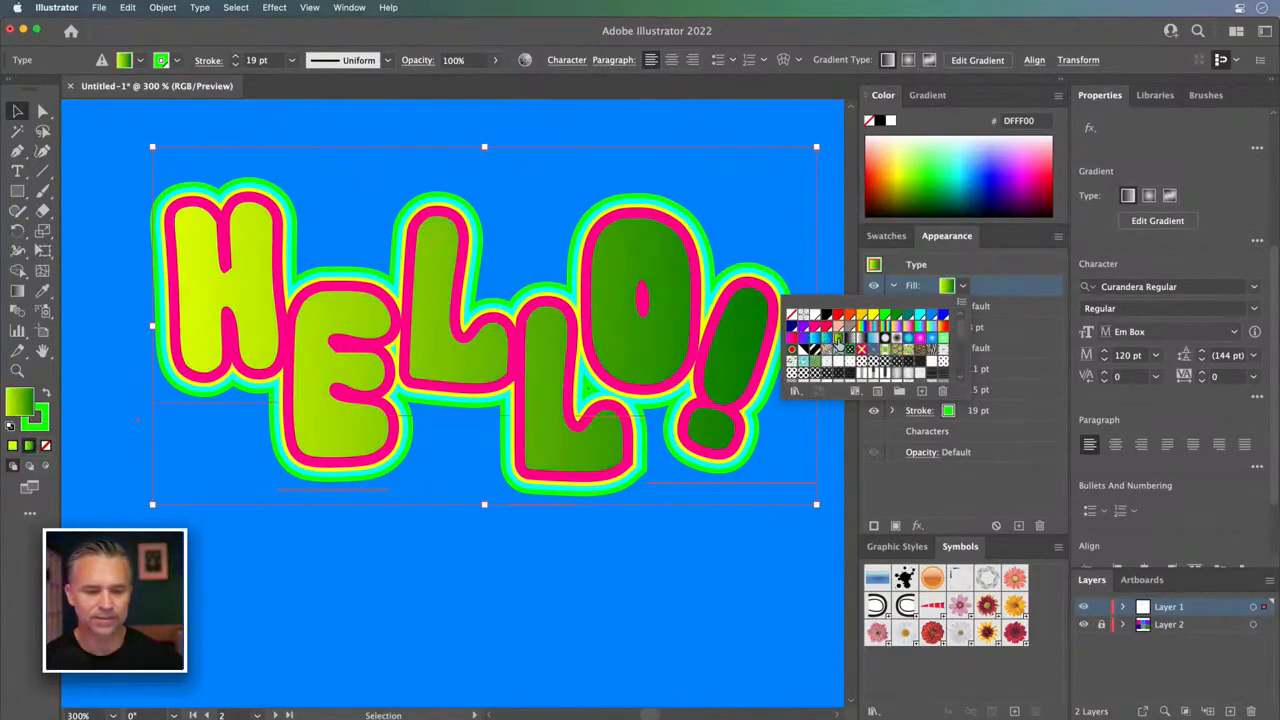
pyautogui.click(897, 327)
pyautogui.click(908, 328)
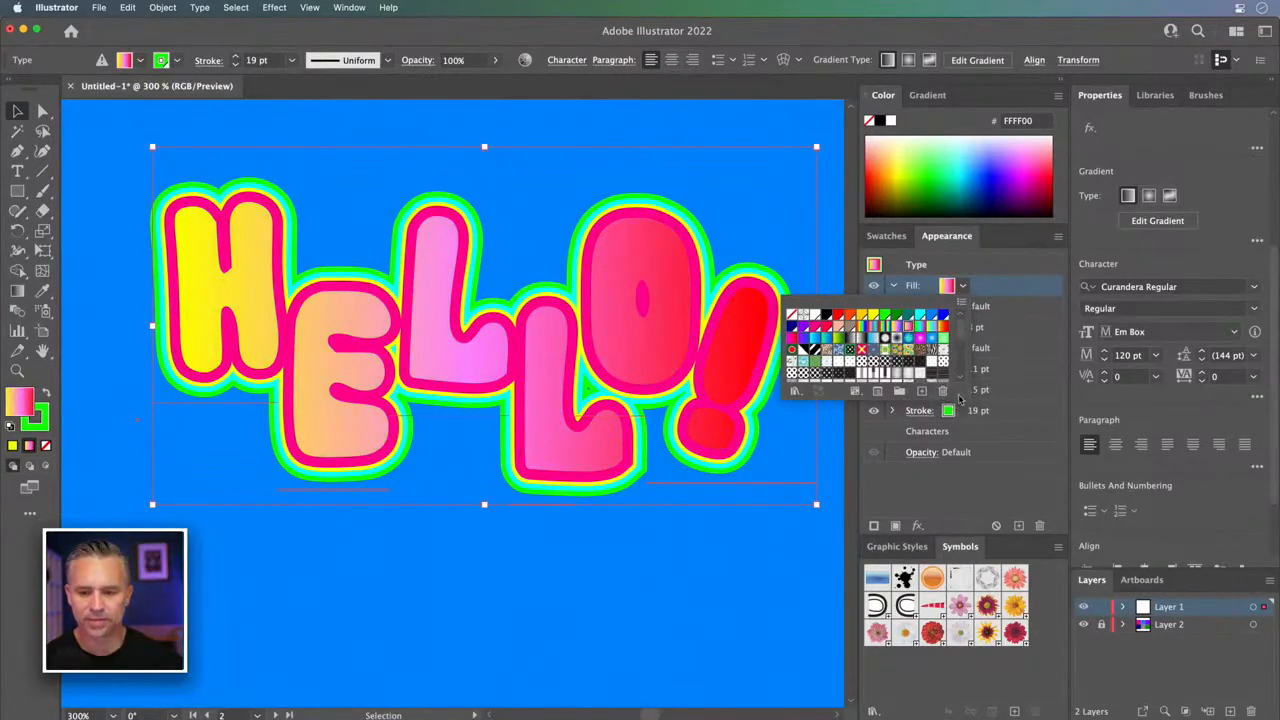
# - Enlarge the fill's swatch picker to show more swatches and reset the fill to white
pyautogui.moveTo(966, 397); pyautogui.dragTo(797, 398)
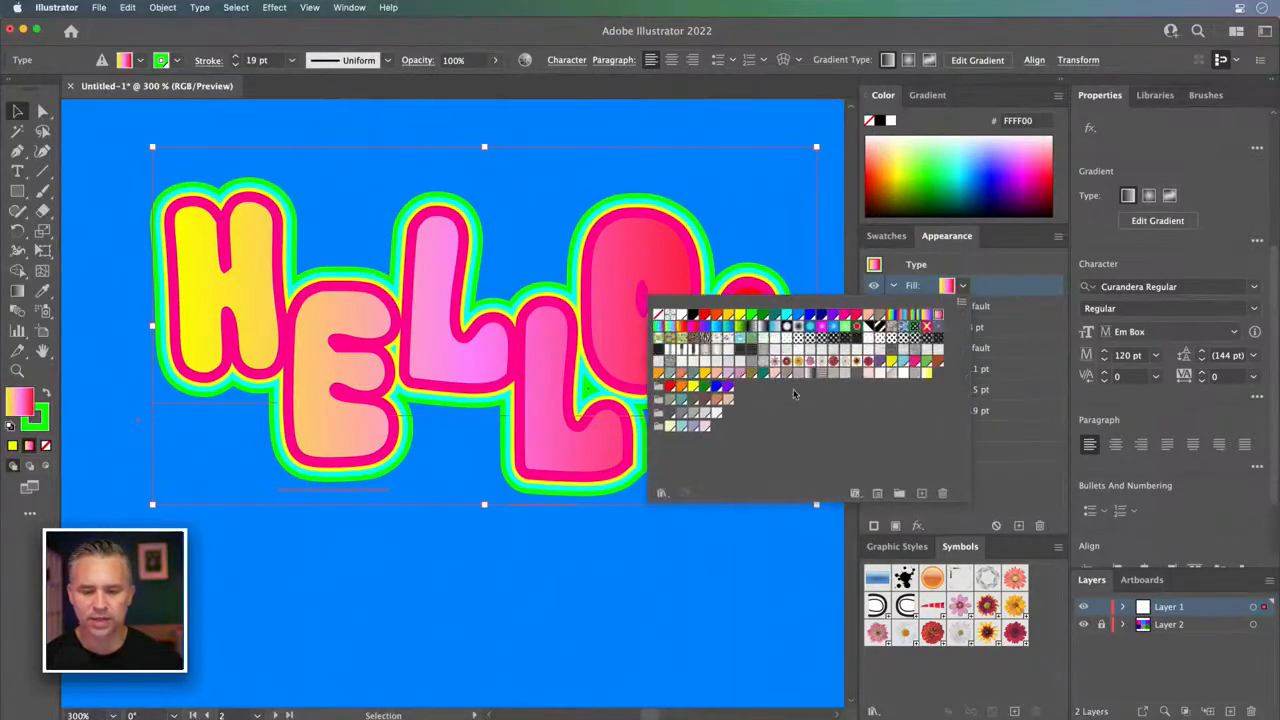
pyautogui.click(680, 318)
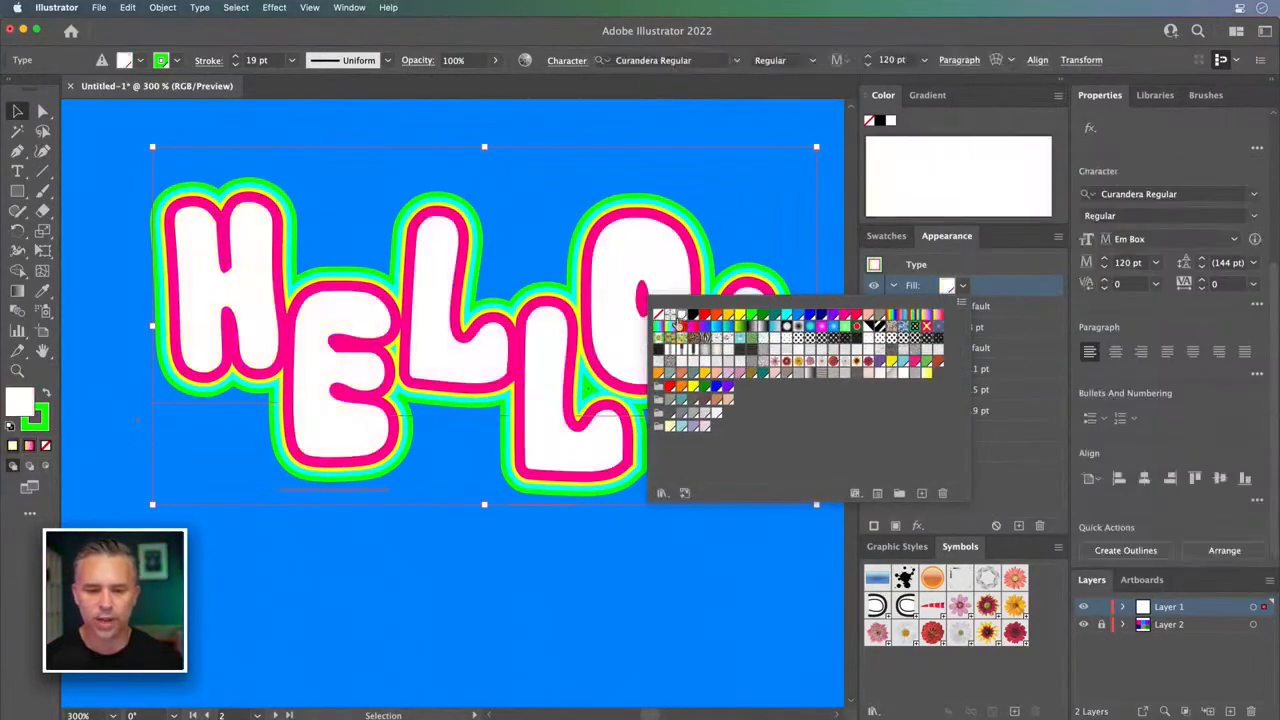
pyautogui.click(1027, 278)
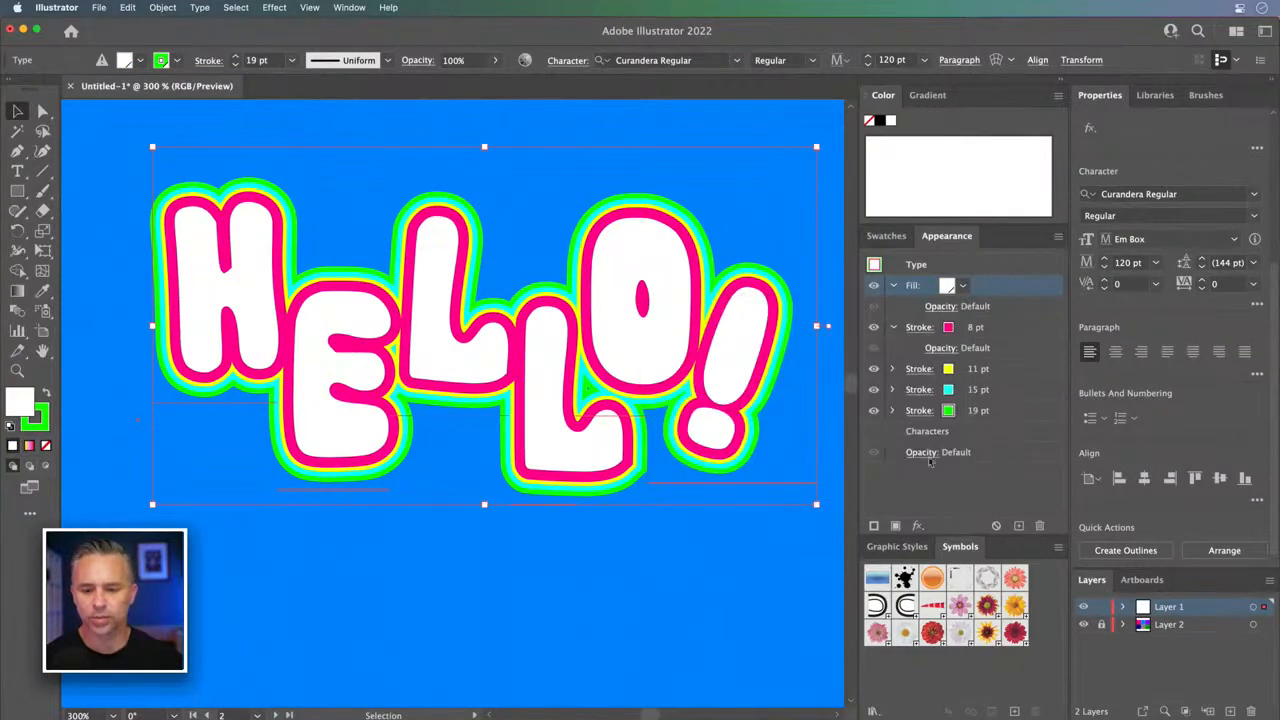
# - Fill the "HELLO!" lettering with the "10 dpi 20%" black-dot pattern swatch
pyautogui.click(963, 287)
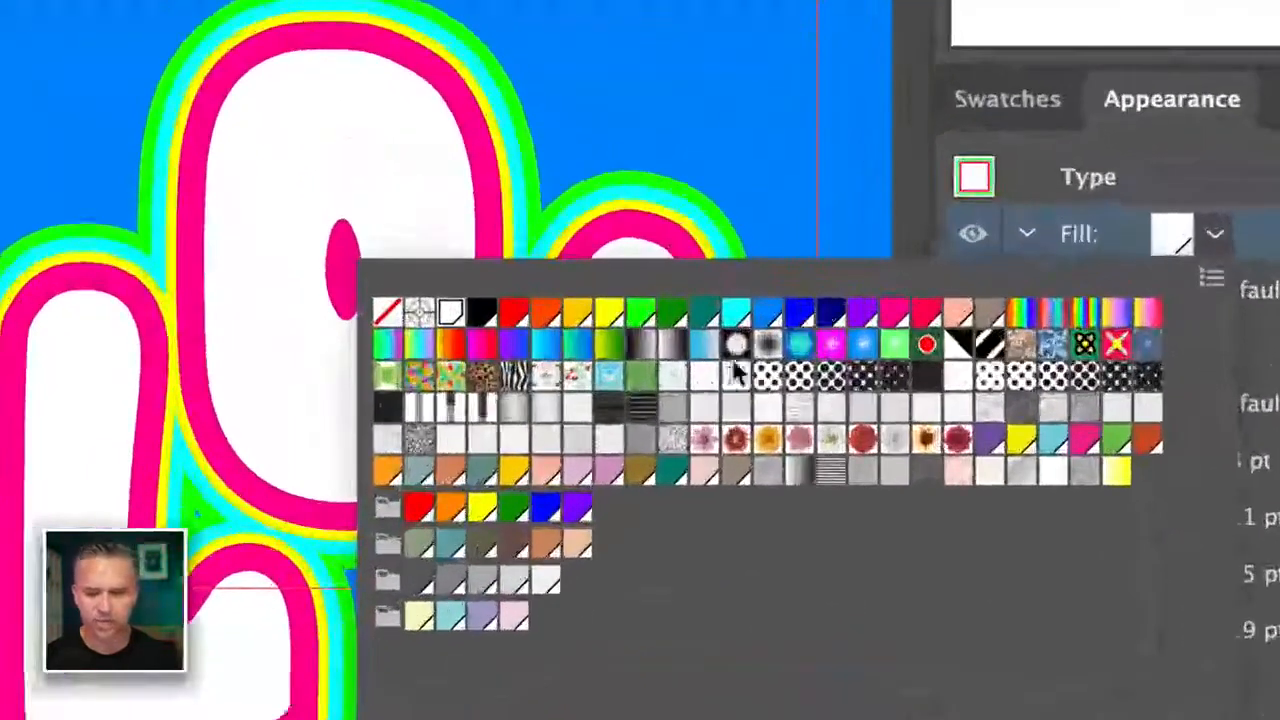
pyautogui.click(774, 368)
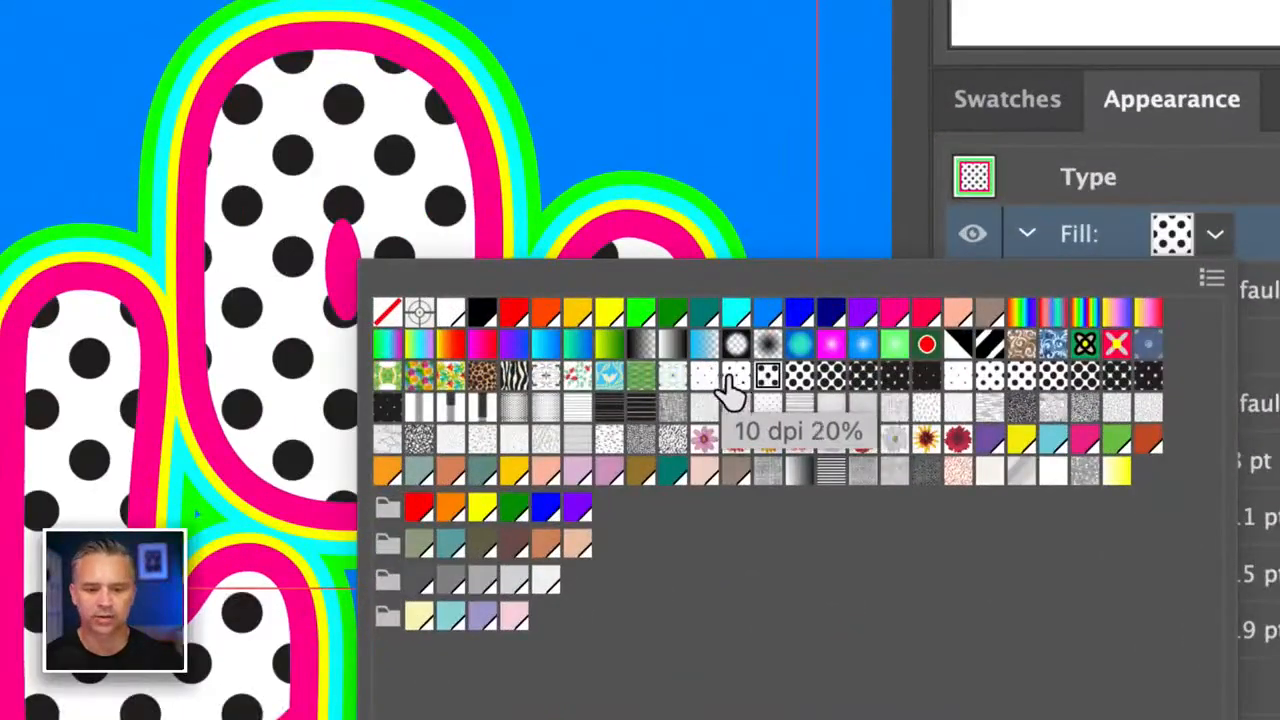
pyautogui.click(736, 378)
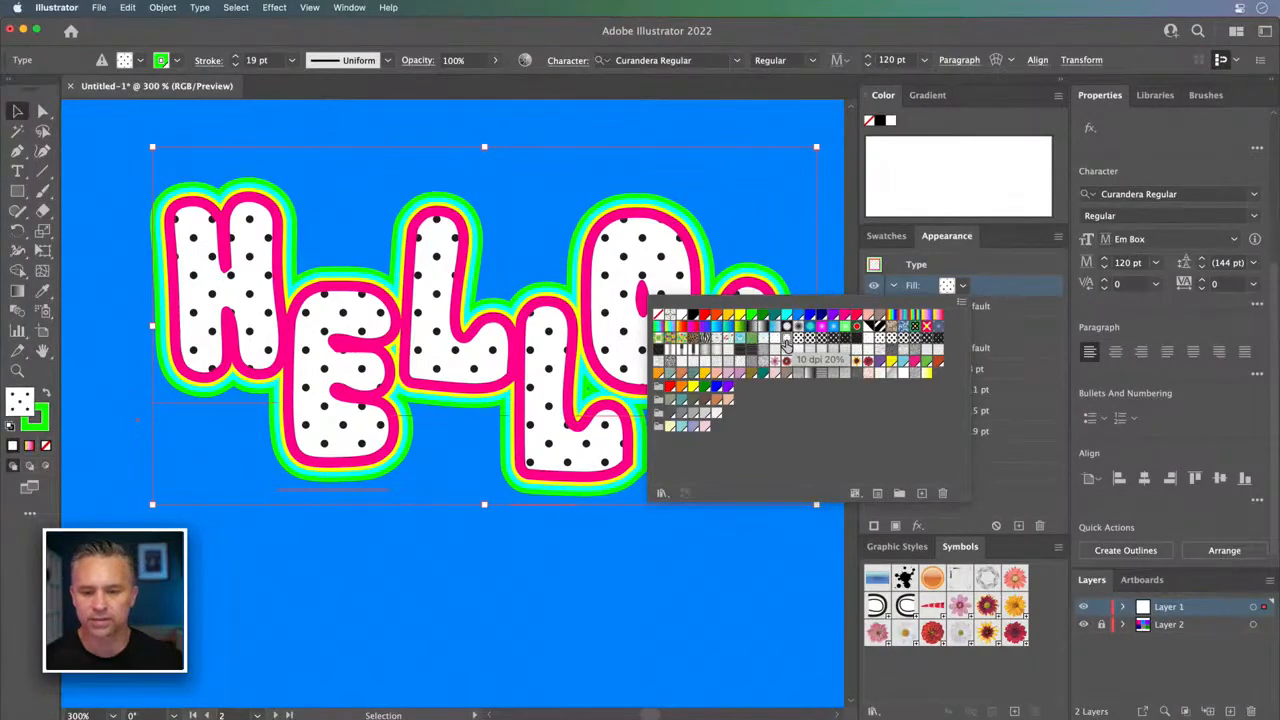
# - Try several other dot-pattern swatches as the lettering's fill, ending with the "10 dpi 20%" black dots
pyautogui.click(915, 345)
pyautogui.click(889, 345)
pyautogui.click(880, 345)
pyautogui.click(857, 339)
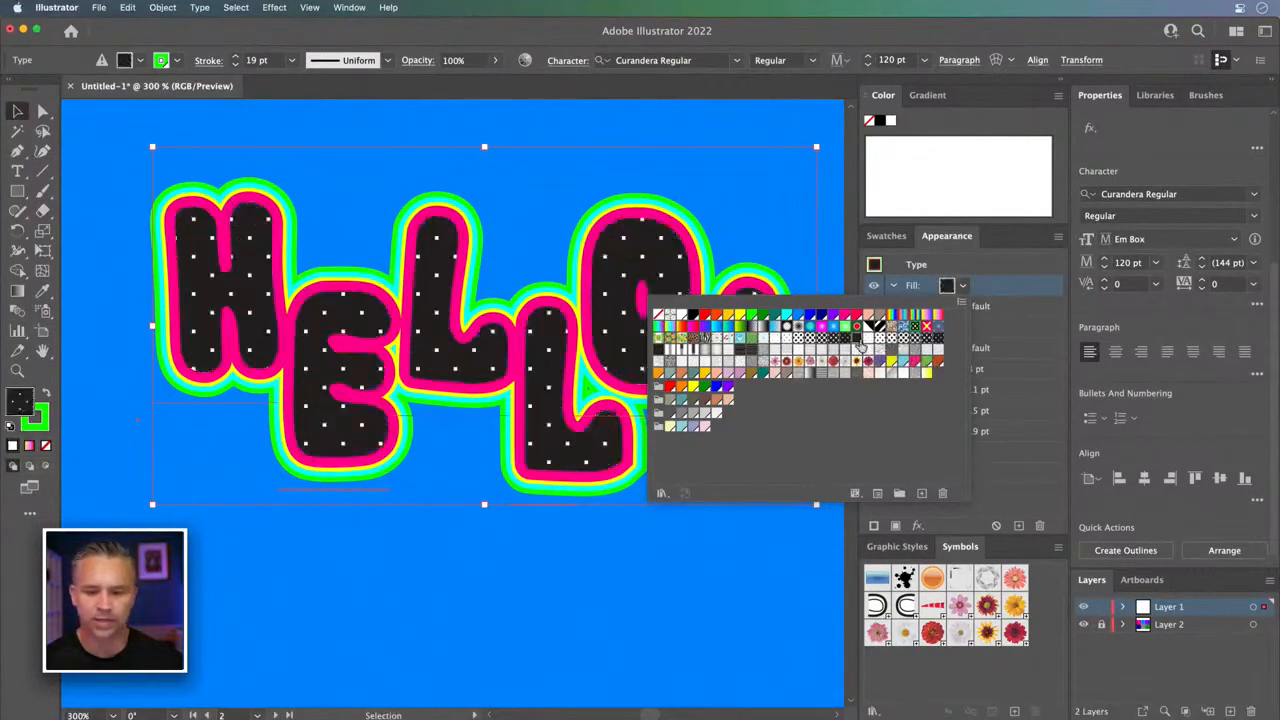
pyautogui.click(868, 340)
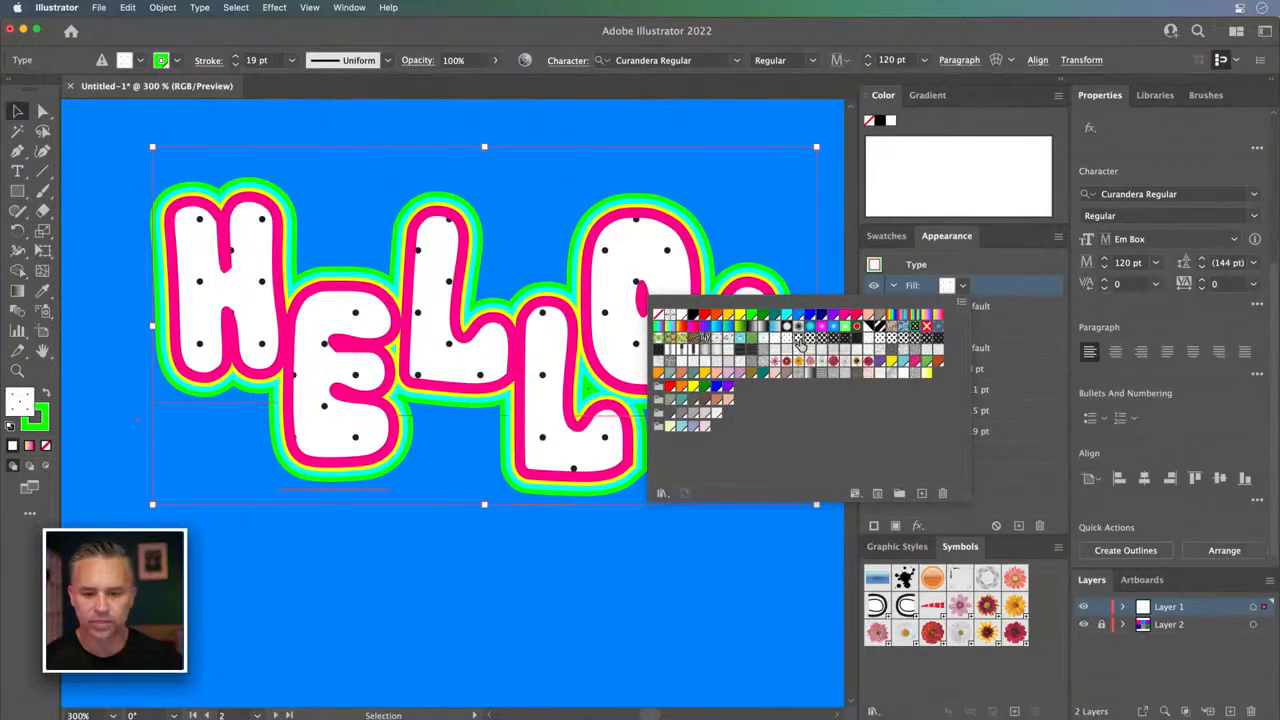
pyautogui.click(812, 340)
pyautogui.click(786, 340)
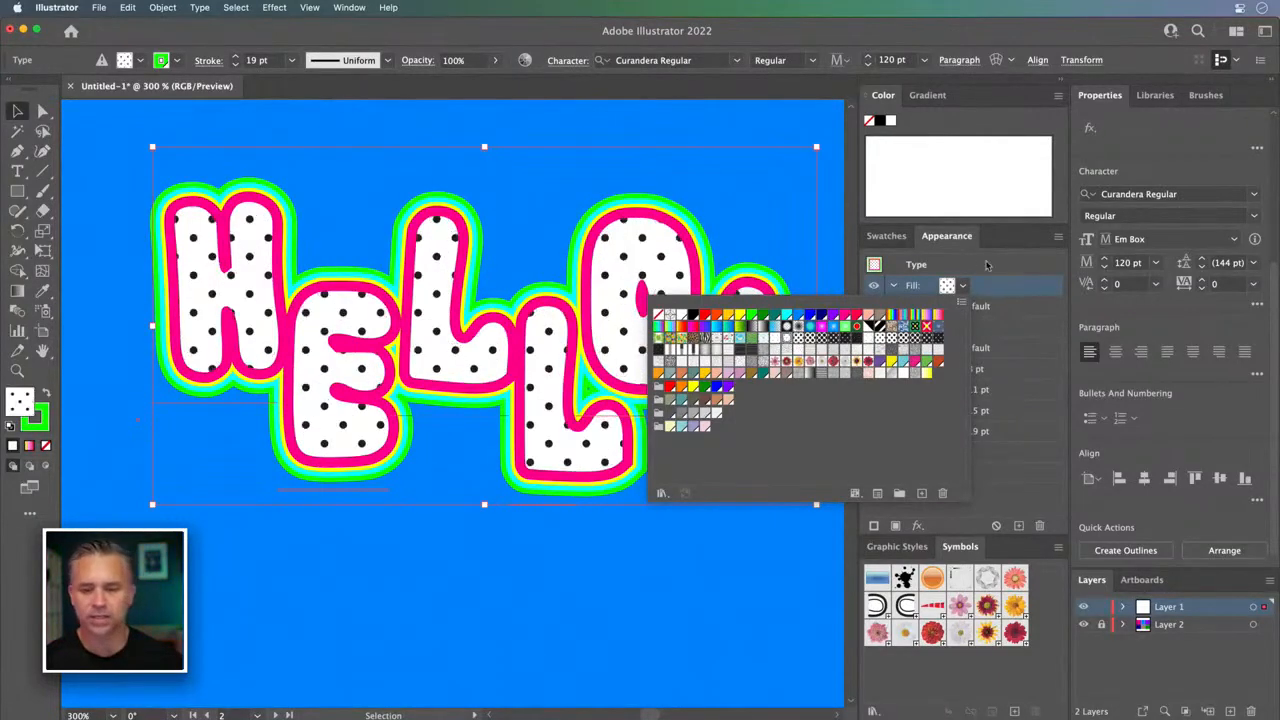
pyautogui.click(996, 263)
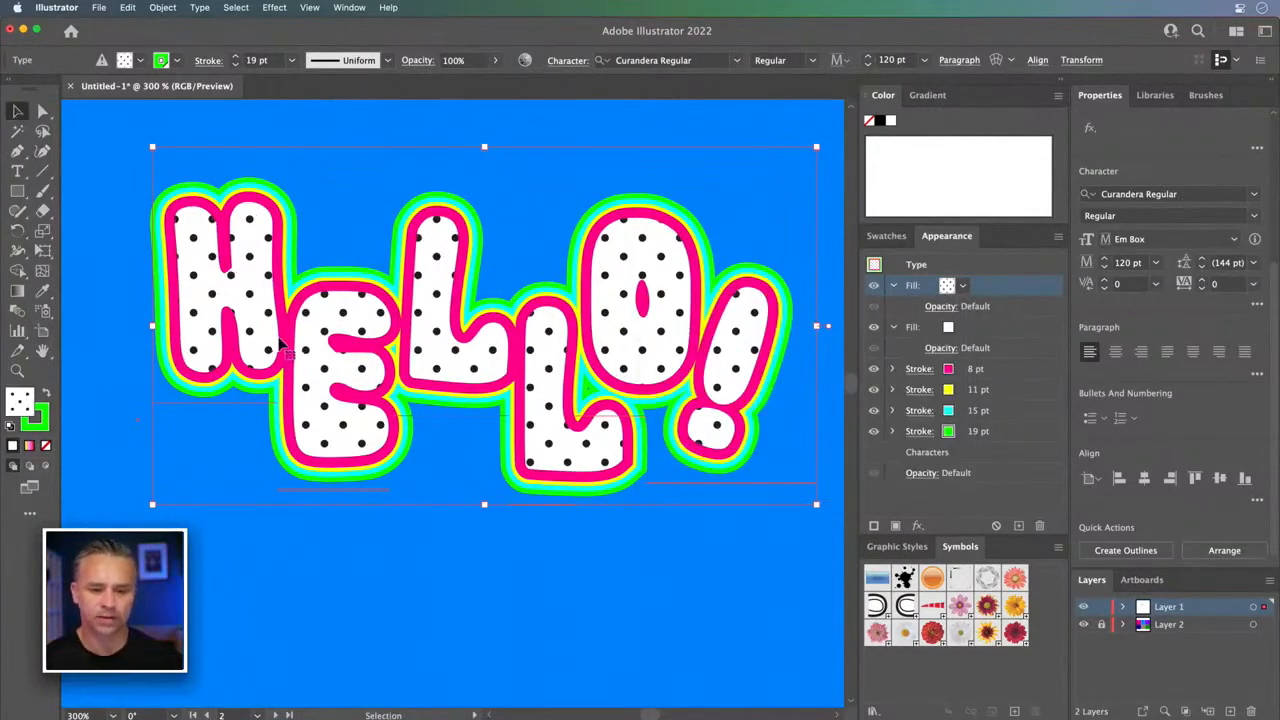
# - Scale the "smooth" text down to about 65 pt and arrange it beneath the "HELLO!" lettering
pyautogui.press('super+minus')
pyautogui.press('super+minus')
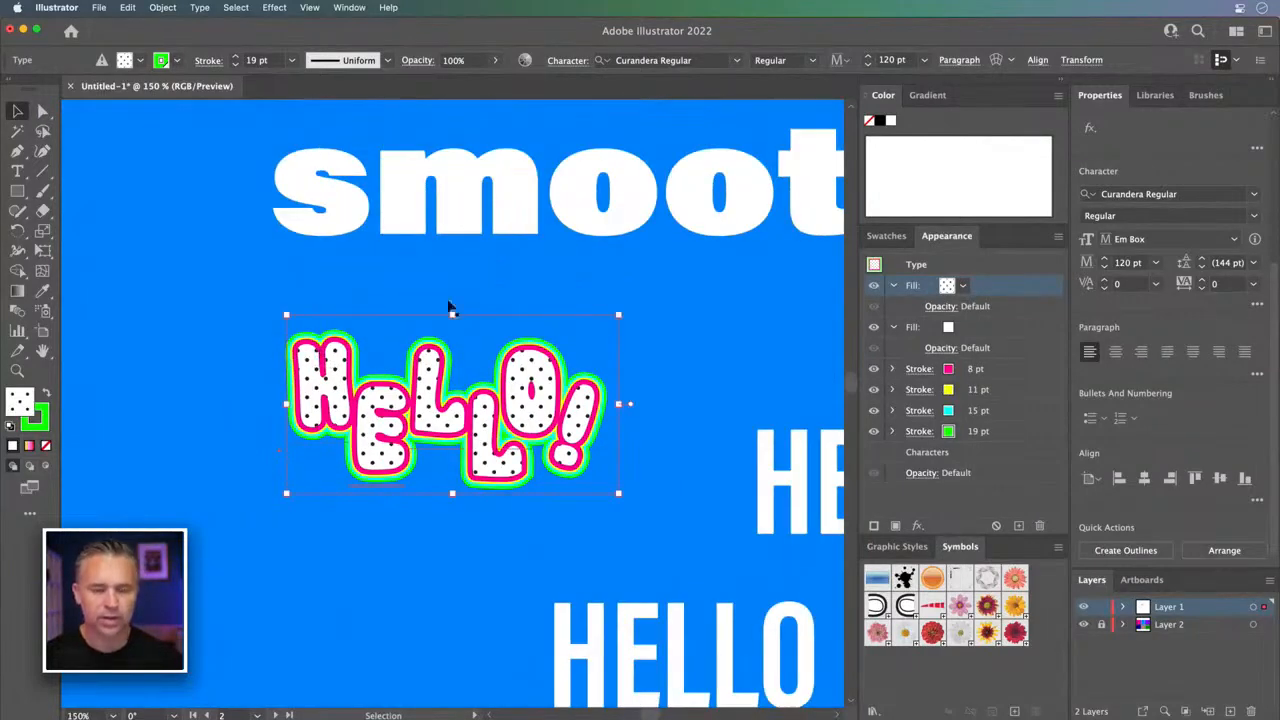
pyautogui.click(592, 203)
pyautogui.moveTo(445, 275); pyautogui.dragTo(447, 169)
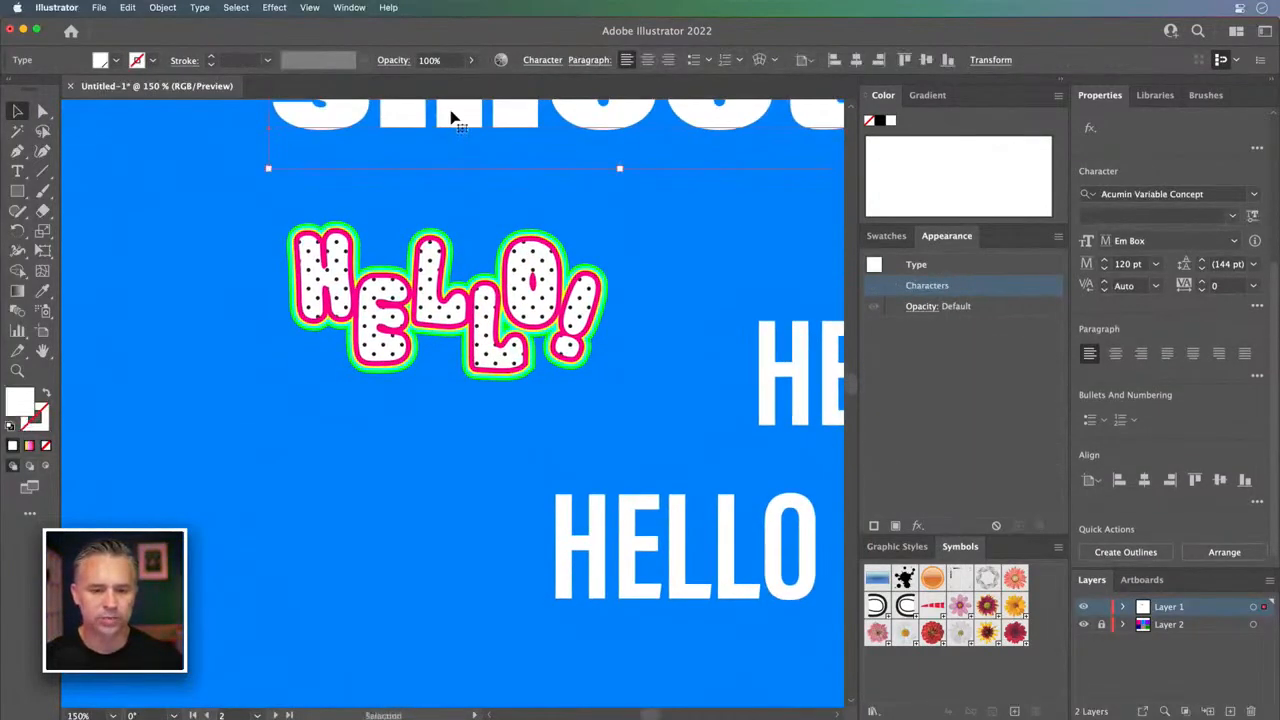
pyautogui.moveTo(448, 115); pyautogui.dragTo(240, 481)
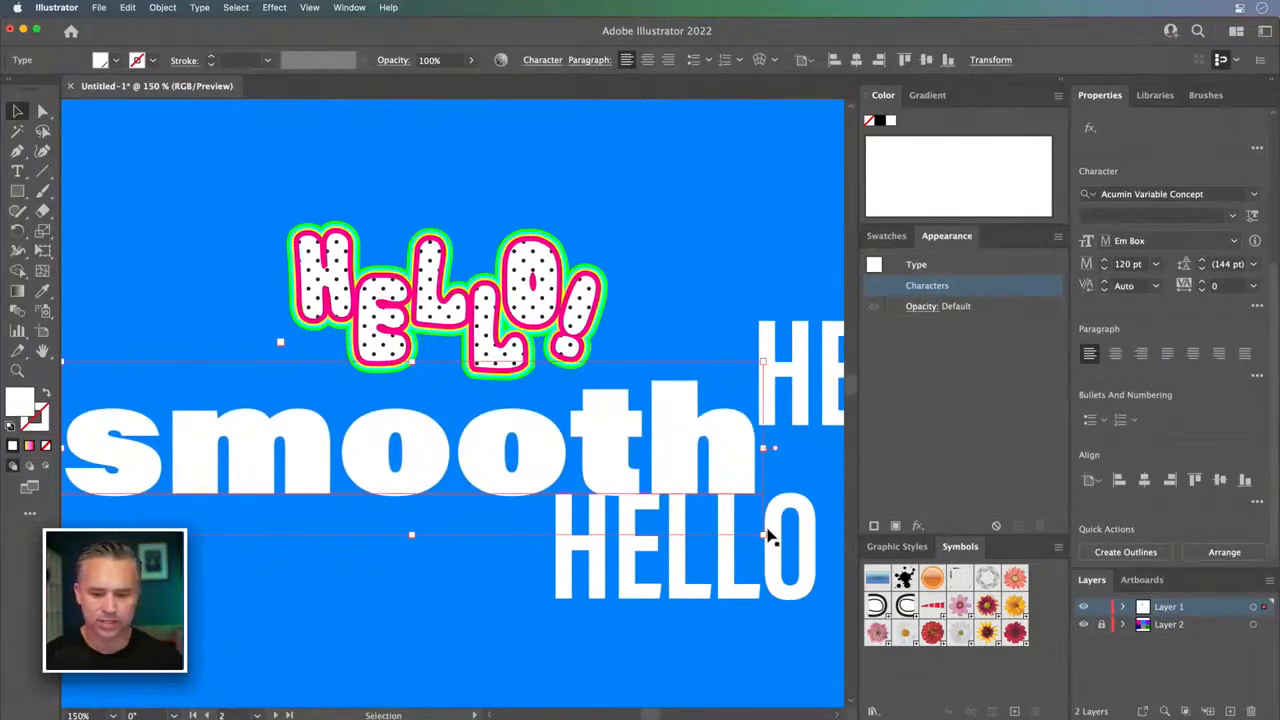
pyautogui.moveTo(765, 533); pyautogui.dragTo(486, 451)
pyautogui.moveTo(280, 425); pyautogui.dragTo(516, 458)
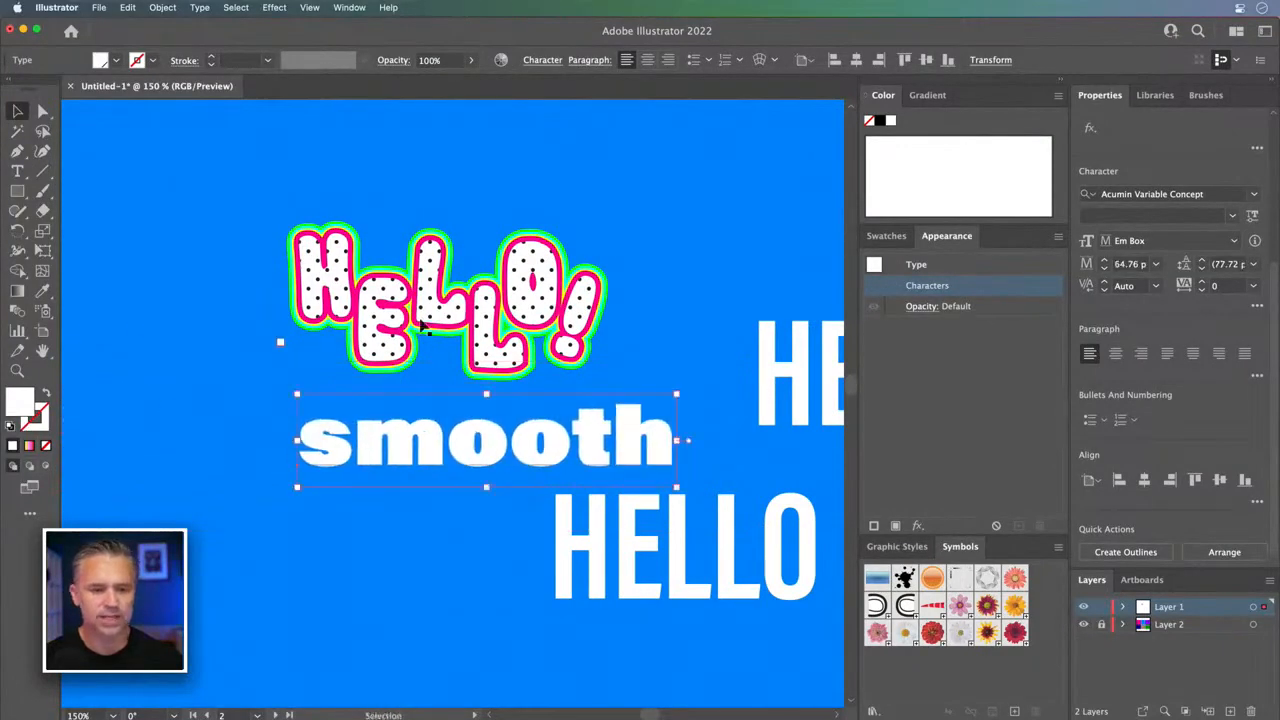
pyautogui.click(399, 319)
pyautogui.moveTo(399, 319)
pyautogui.mouseDown()
pyautogui.moveTo(484, 279)
pyautogui.moveTo(452, 277)
pyautogui.mouseUp()
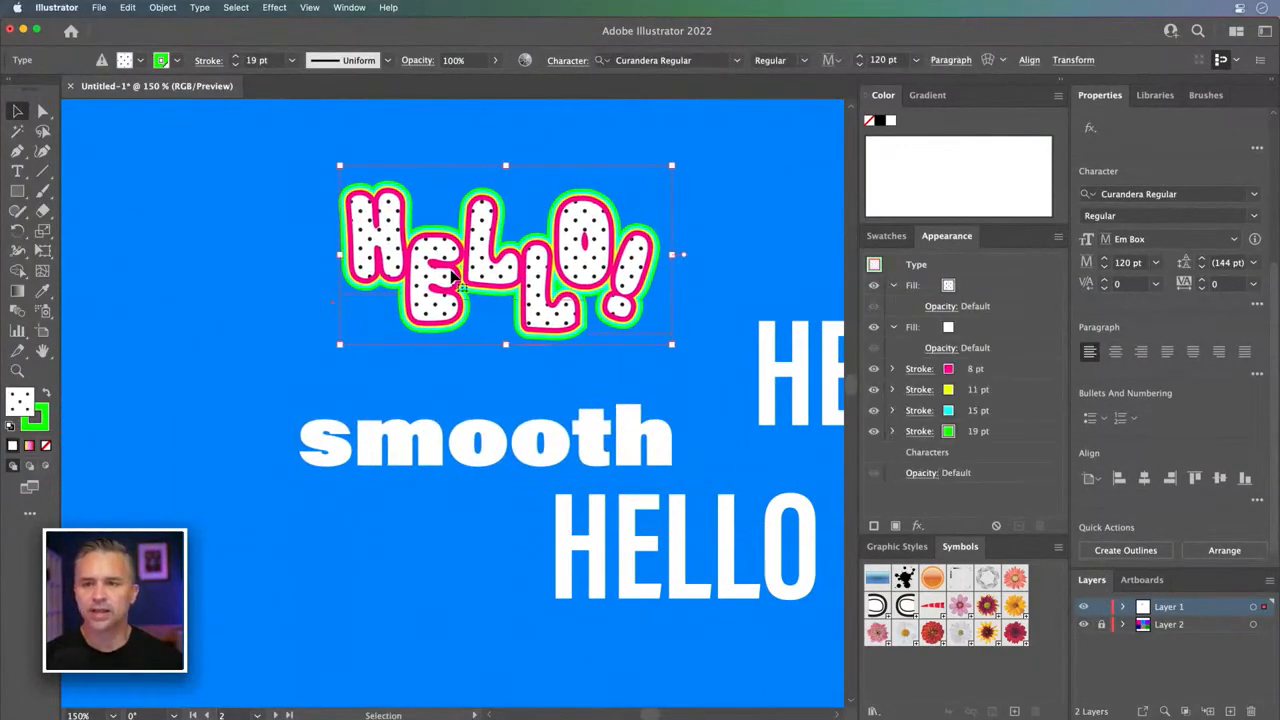
# - Add a Drop Shadow effect with 30% opacity to the whole "HELLO!" lettering and deselect it
pyautogui.press('super+equal')
pyautogui.press('super+equal')
pyautogui.moveTo(452, 404); pyautogui.dragTo(469, 348)
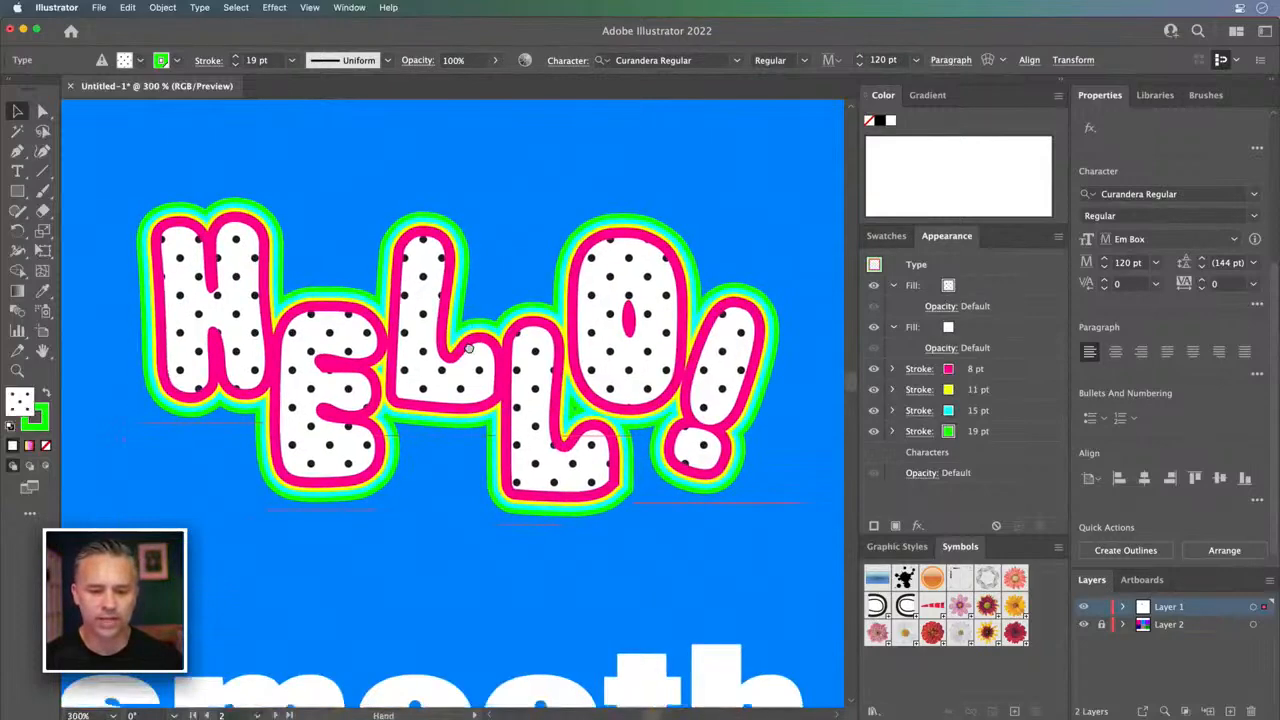
pyautogui.click(892, 432)
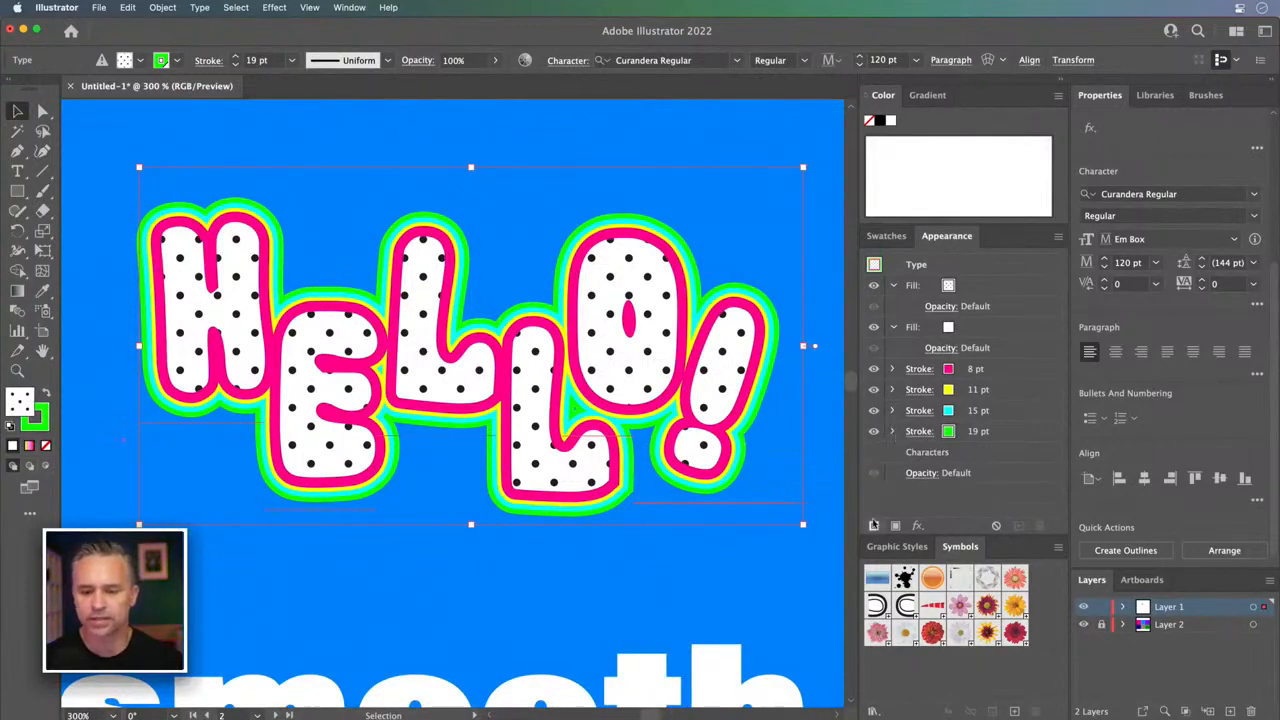
pyautogui.click(917, 526)
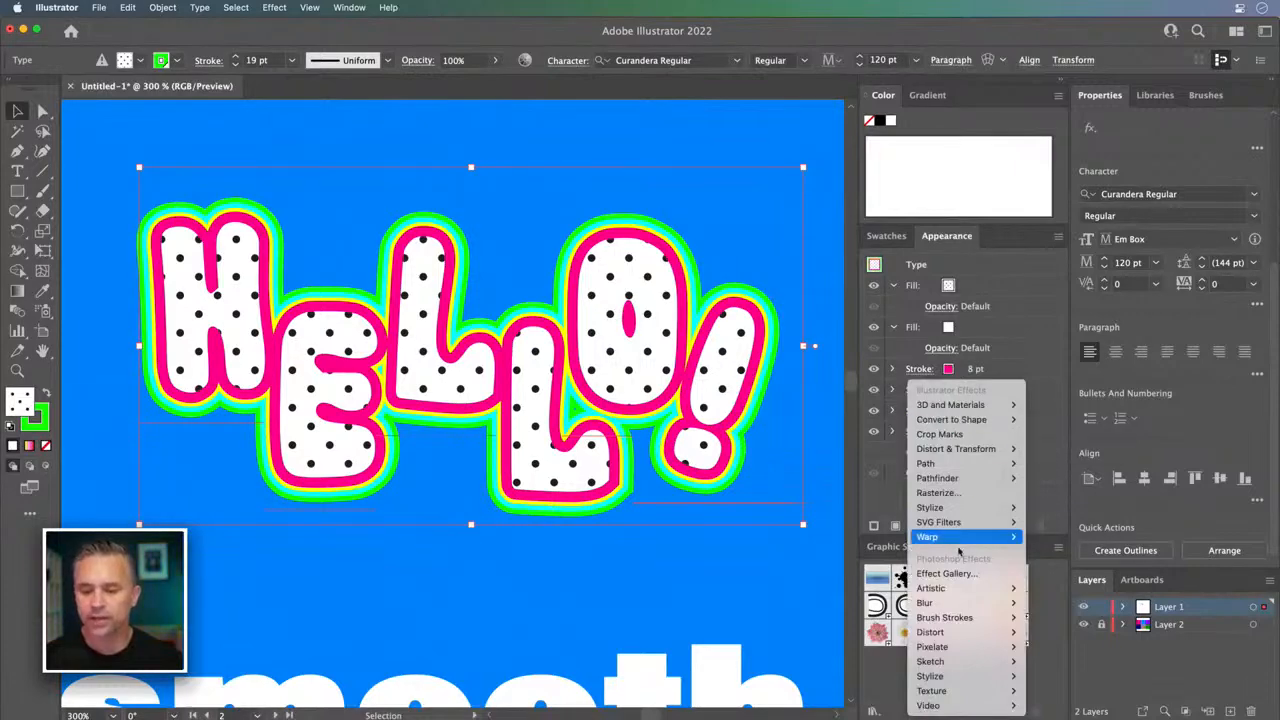
pyautogui.moveTo(950, 603)
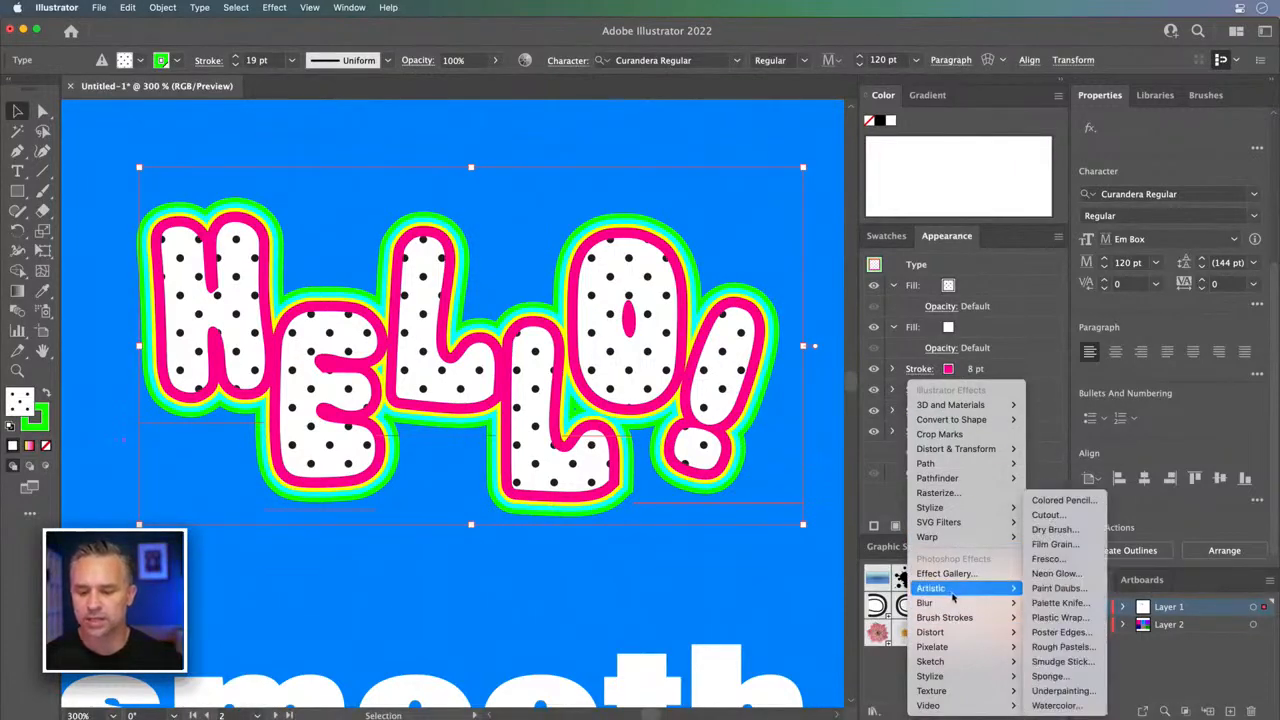
pyautogui.moveTo(963, 510)
pyautogui.click(1042, 509)
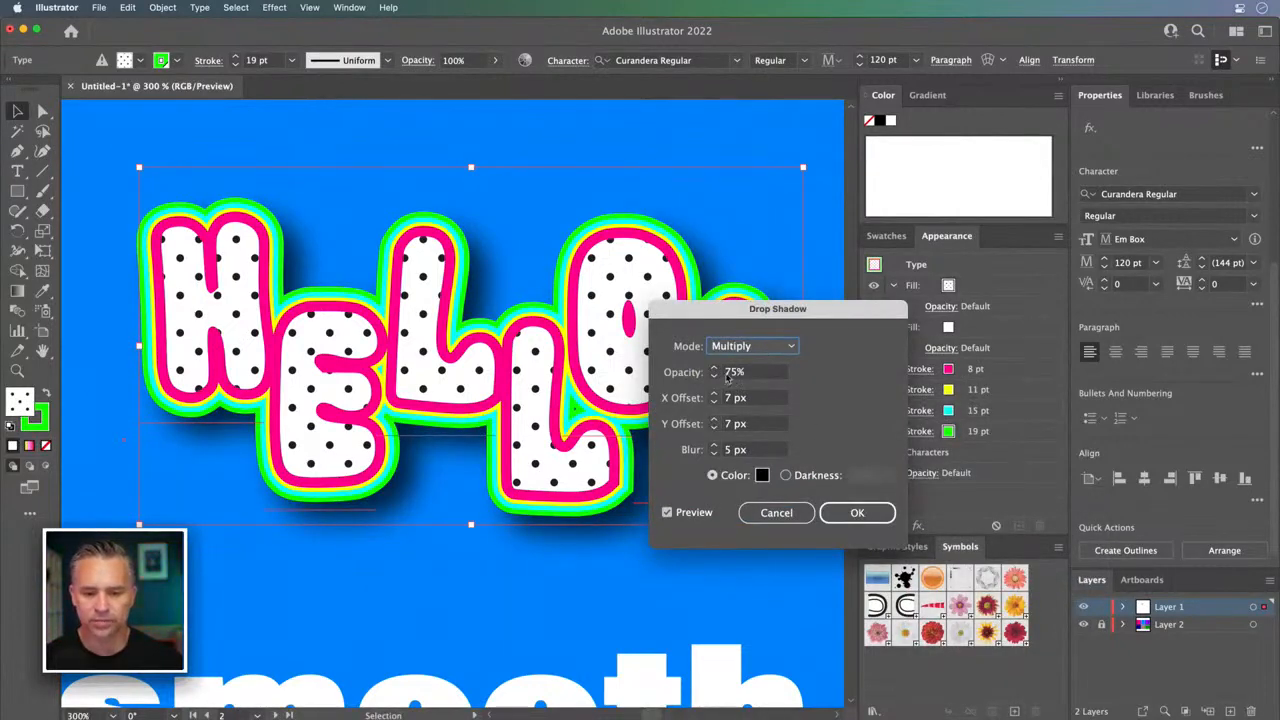
pyautogui.click(738, 372)
pyautogui.write('30')
pyautogui.press('Return')
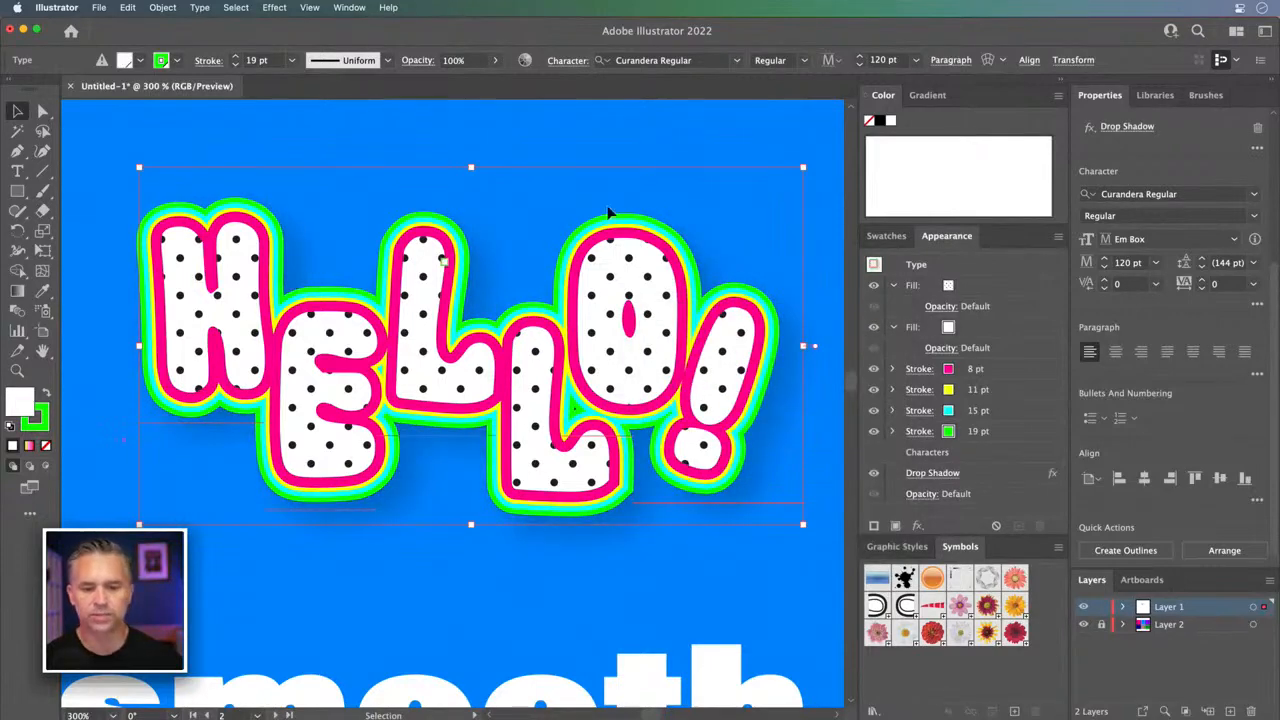
pyautogui.click(458, 133)
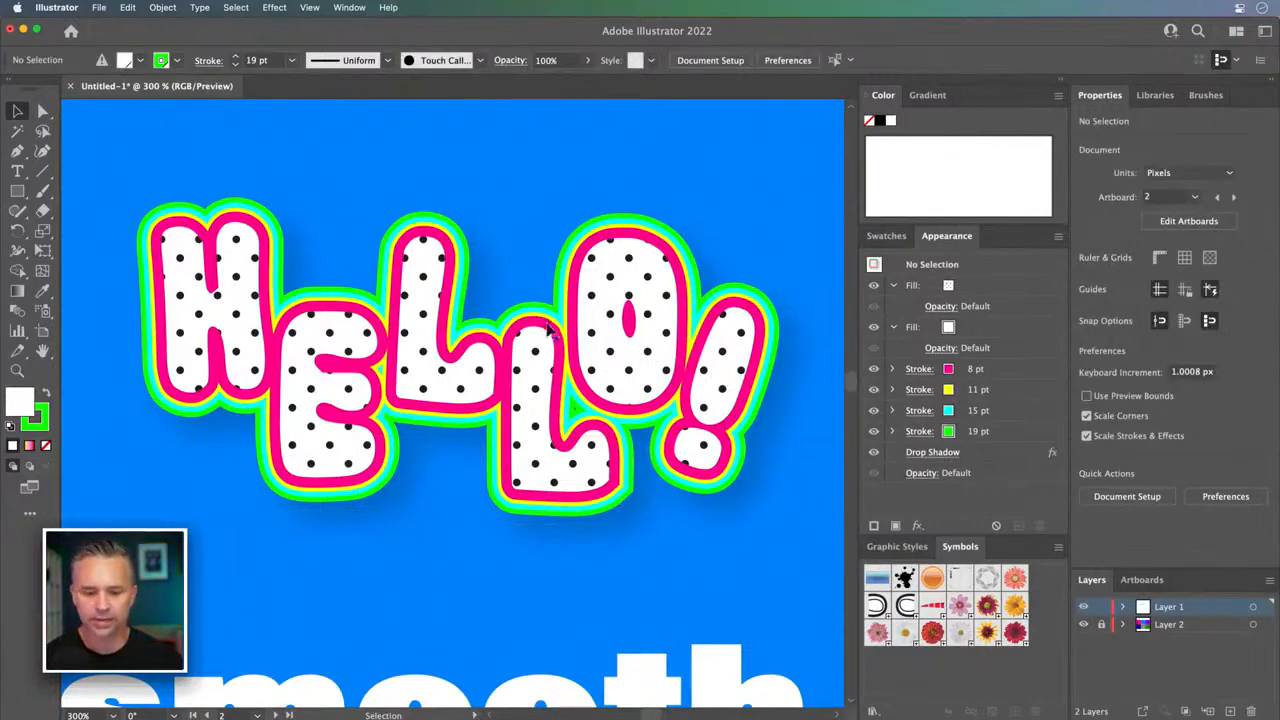
# - Save the "HELLO!" lettering's appearance as a new graphic style
pyautogui.click(607, 353)
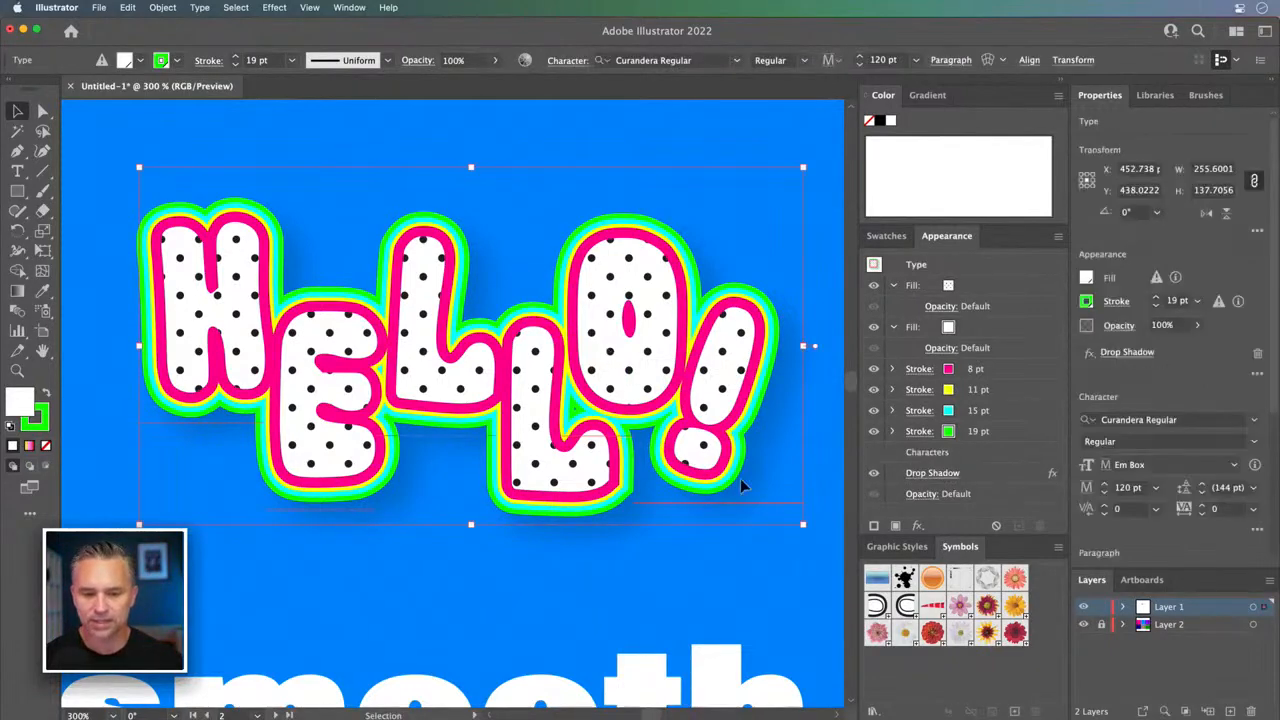
pyautogui.click(899, 547)
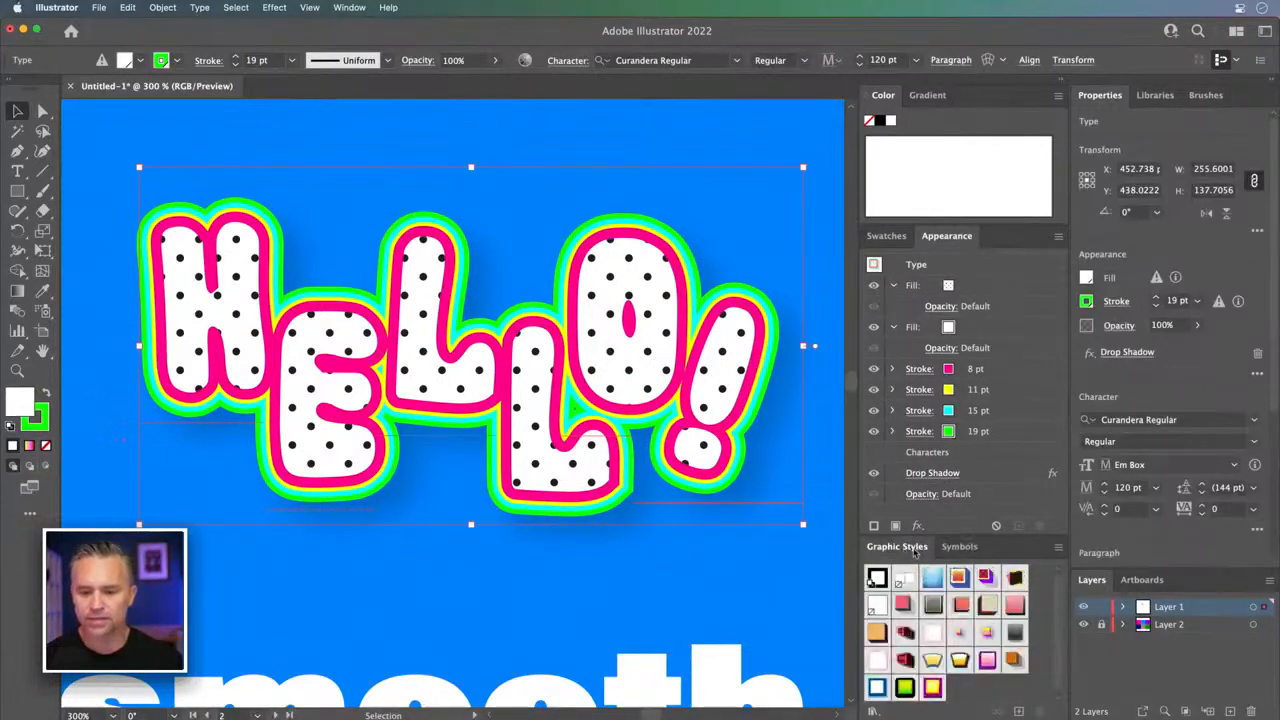
pyautogui.click(1019, 711)
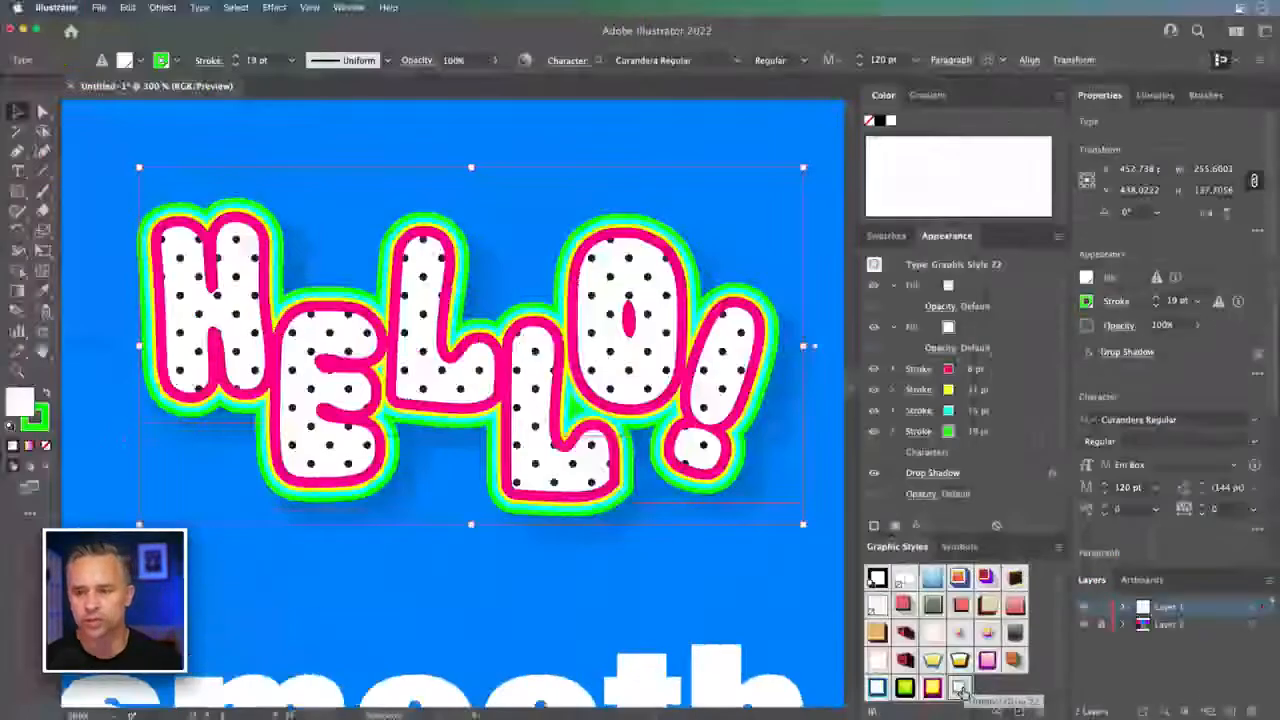
pyautogui.press('super+minus')
pyautogui.press('super+minus')
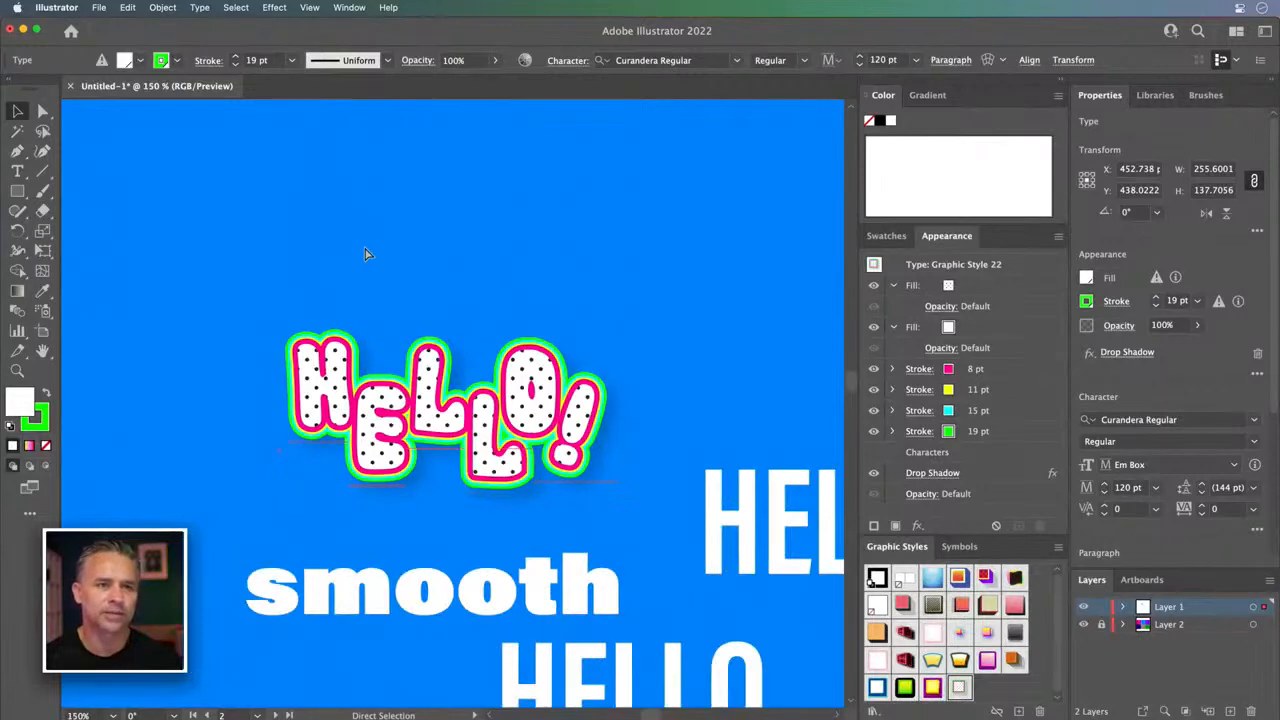
pyautogui.press('super+equal')
pyautogui.press('super+equal')
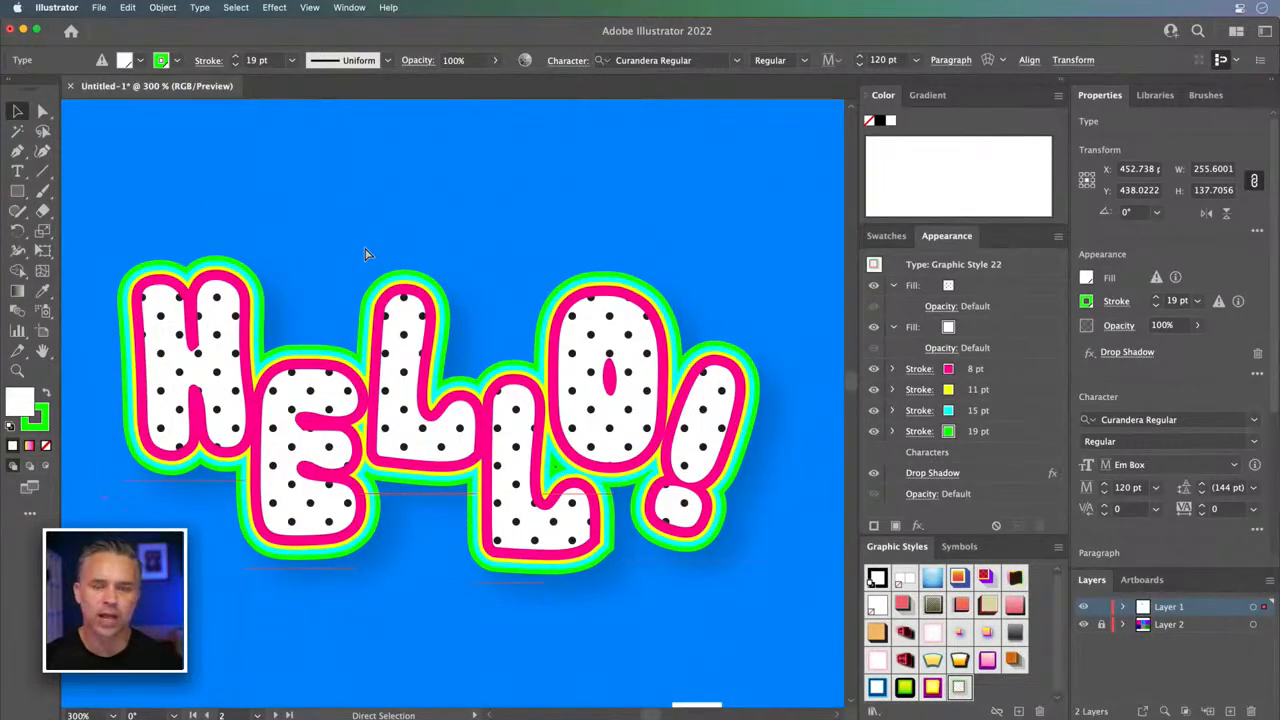
# - Move the "smooth" text above the "HELLO!" lettering and capitalize its first letter so it reads "Smooth"
pyautogui.press('super+minus')
pyautogui.press('super+minus')
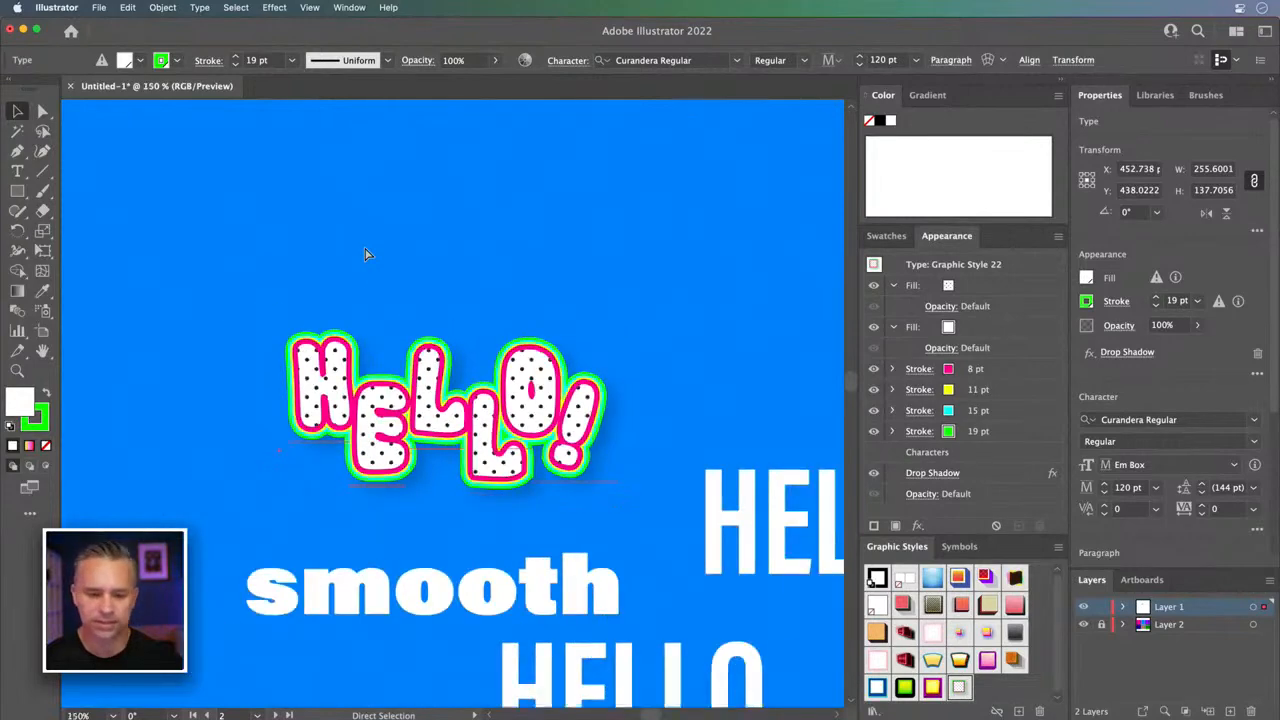
pyautogui.moveTo(429, 600); pyautogui.dragTo(479, 250)
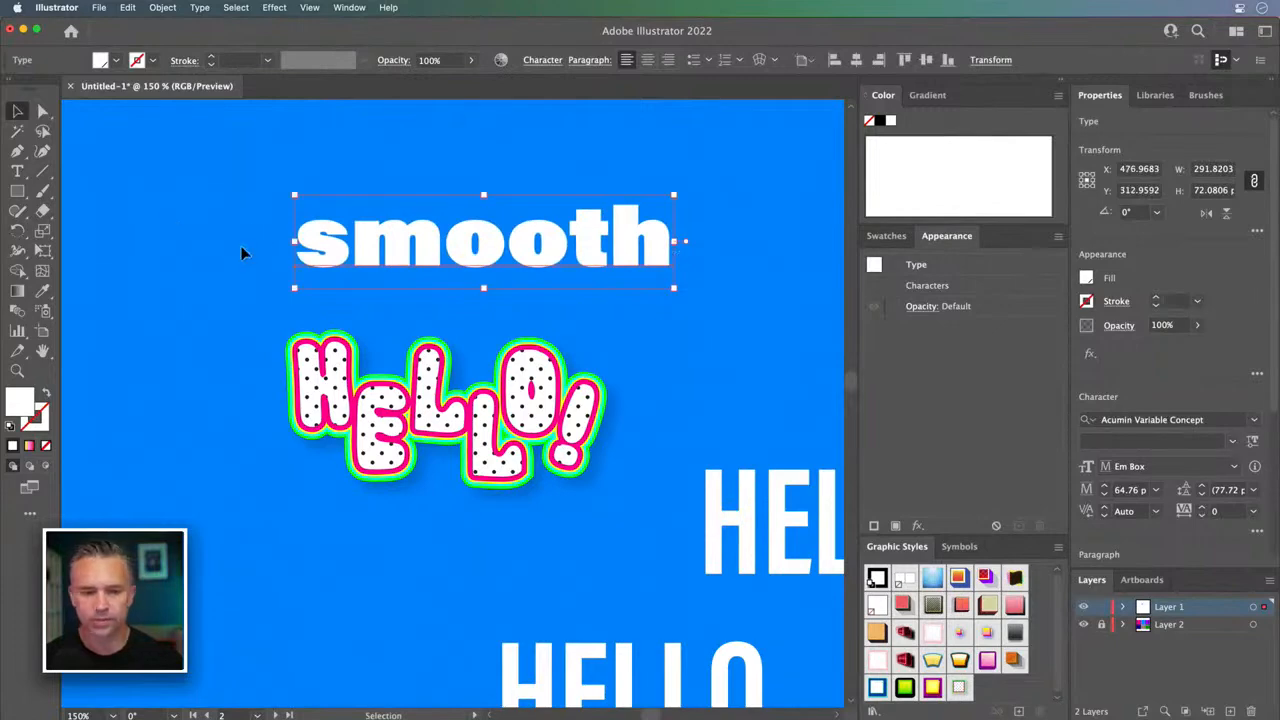
pyautogui.doubleClick(322, 250)
pyautogui.doubleClick(337, 240)
pyautogui.click(358, 235)
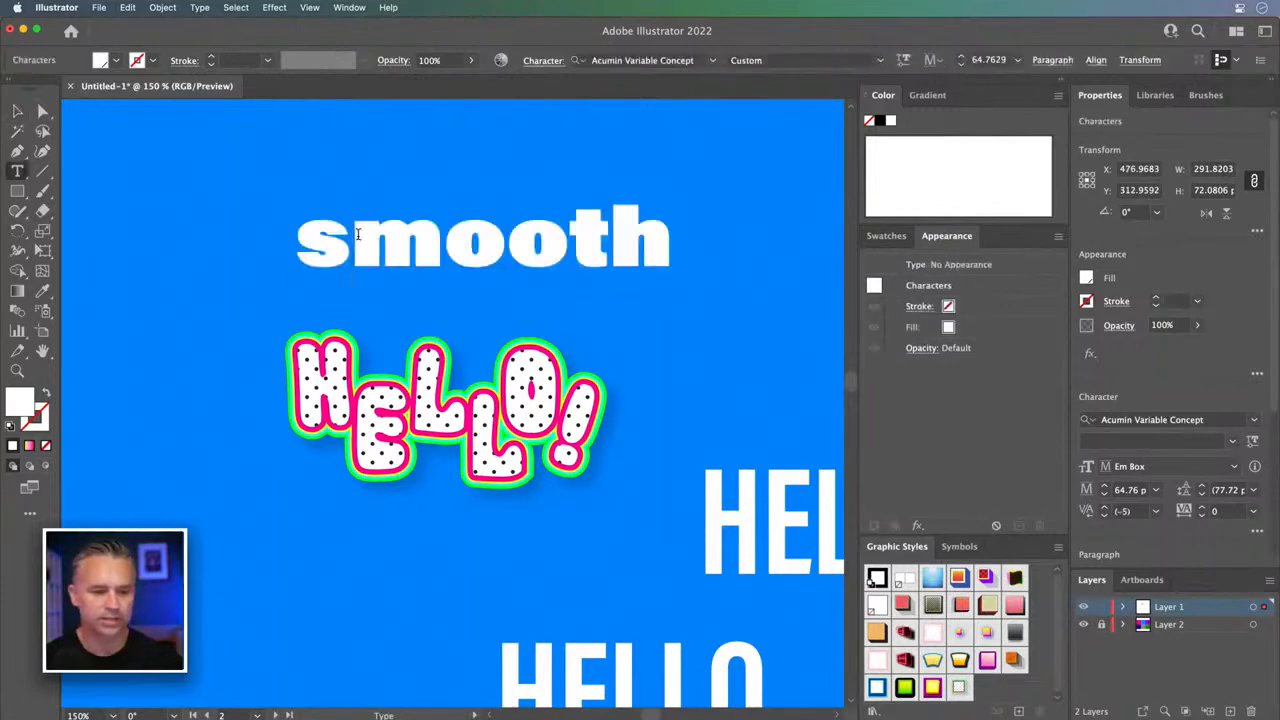
pyautogui.press('BackSpace')
pyautogui.write('S')
pyautogui.press('Escape')
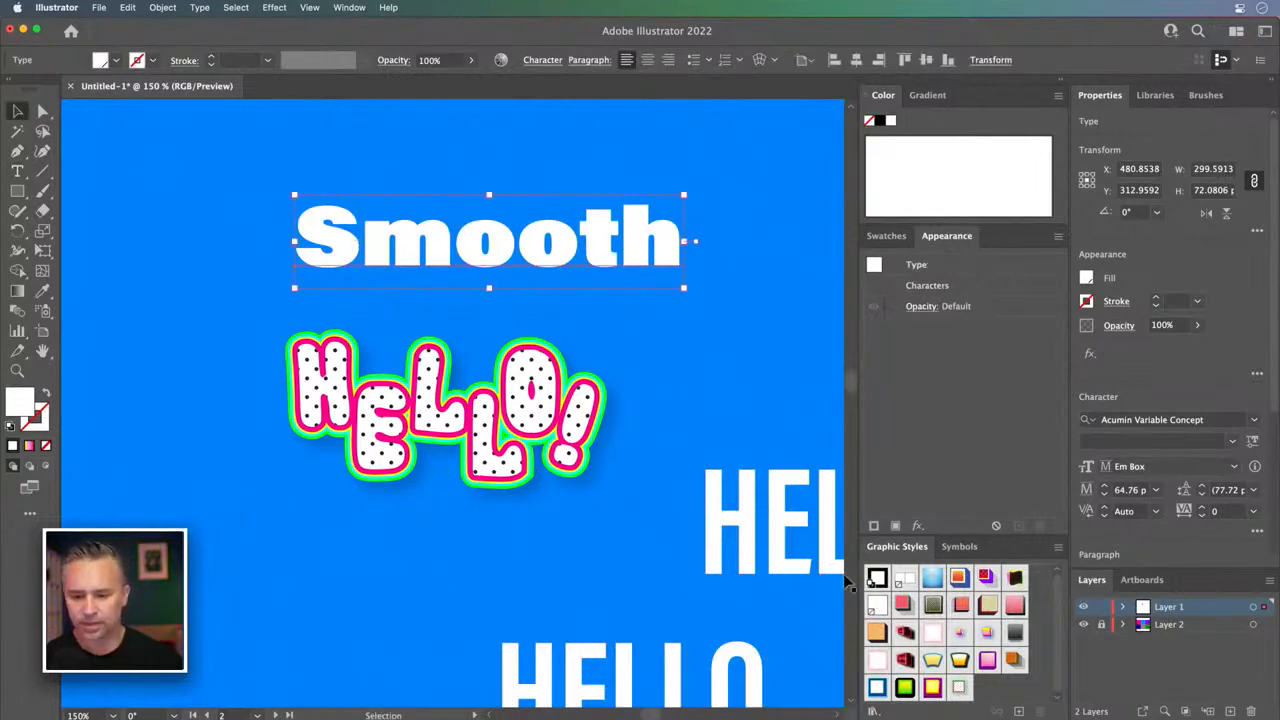
# - Rearrange the artboard with "Smooth" beside the "HELLO!" lettering and the plain white "HELLO" directly beneath it
pyautogui.moveTo(362, 382); pyautogui.dragTo(407, 377)
pyautogui.moveTo(405, 218); pyautogui.dragTo(686, 173)
pyautogui.moveTo(537, 415); pyautogui.dragTo(384, 230)
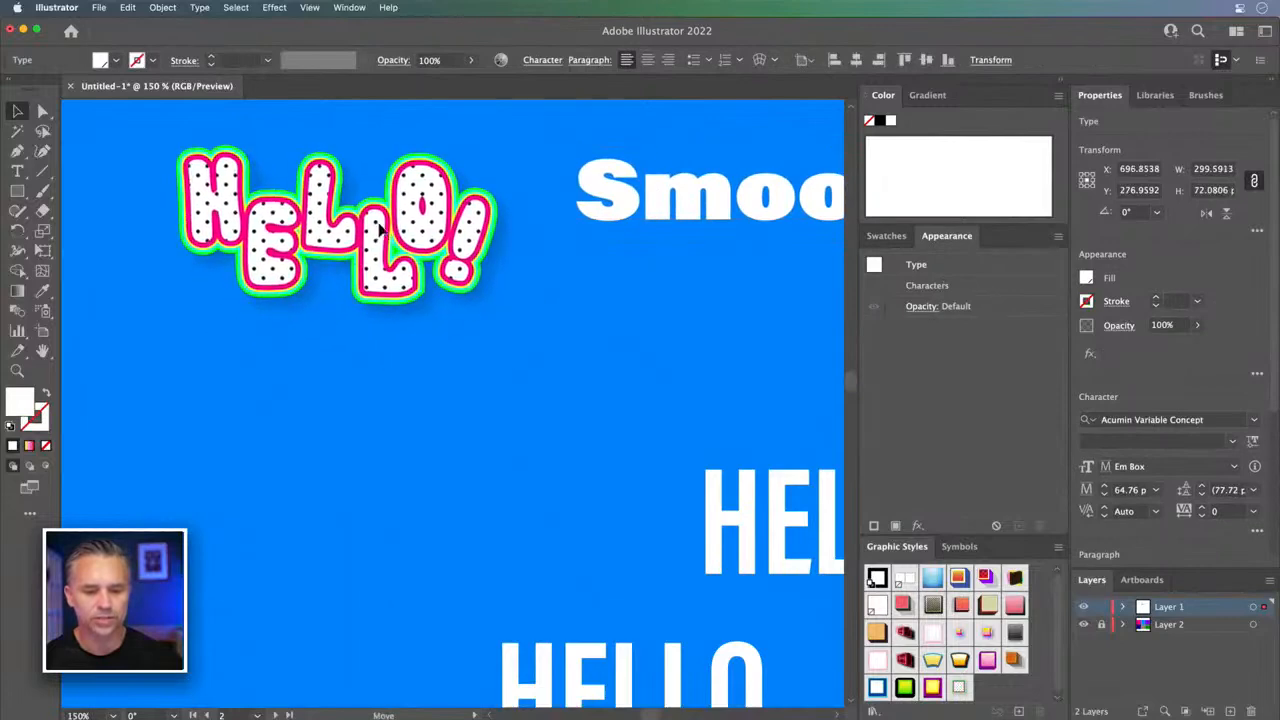
pyautogui.moveTo(571, 651); pyautogui.dragTo(287, 370)
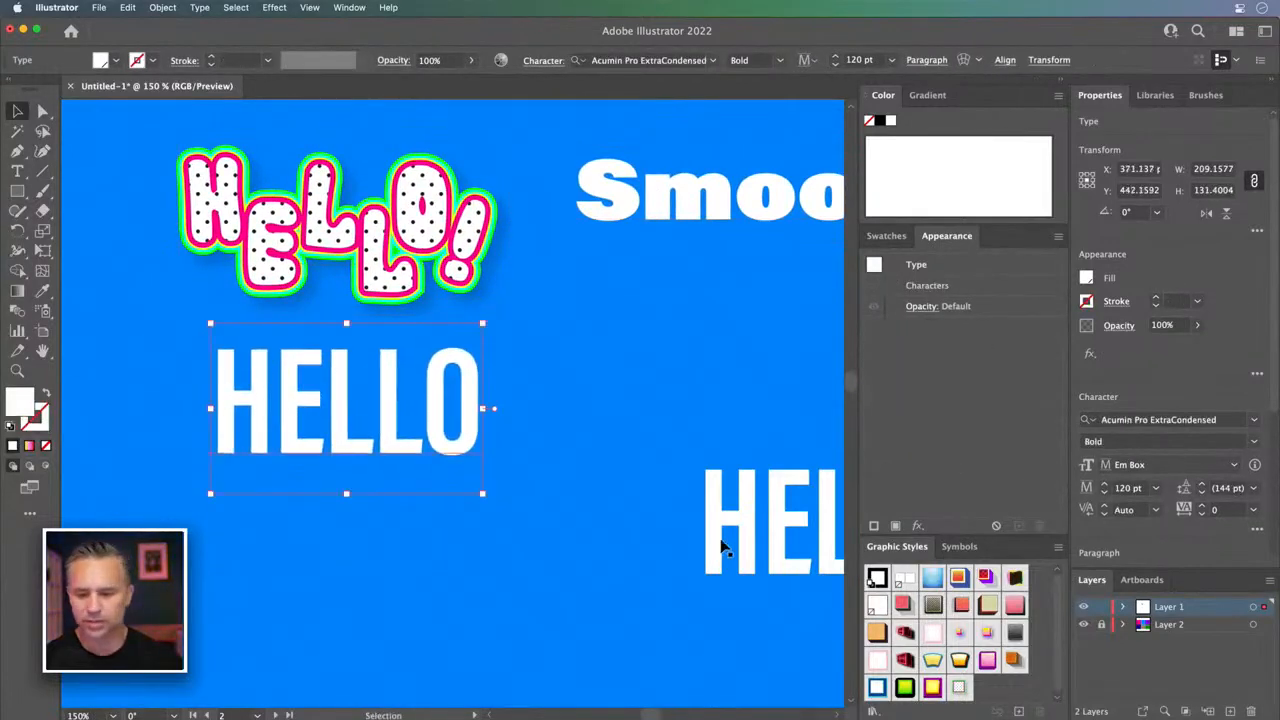
# - Try Graphic Style 3 and Graphic Style 2 on the plain "HELLO", ending with the coral style with the dark extrusion
pyautogui.click(958, 578)
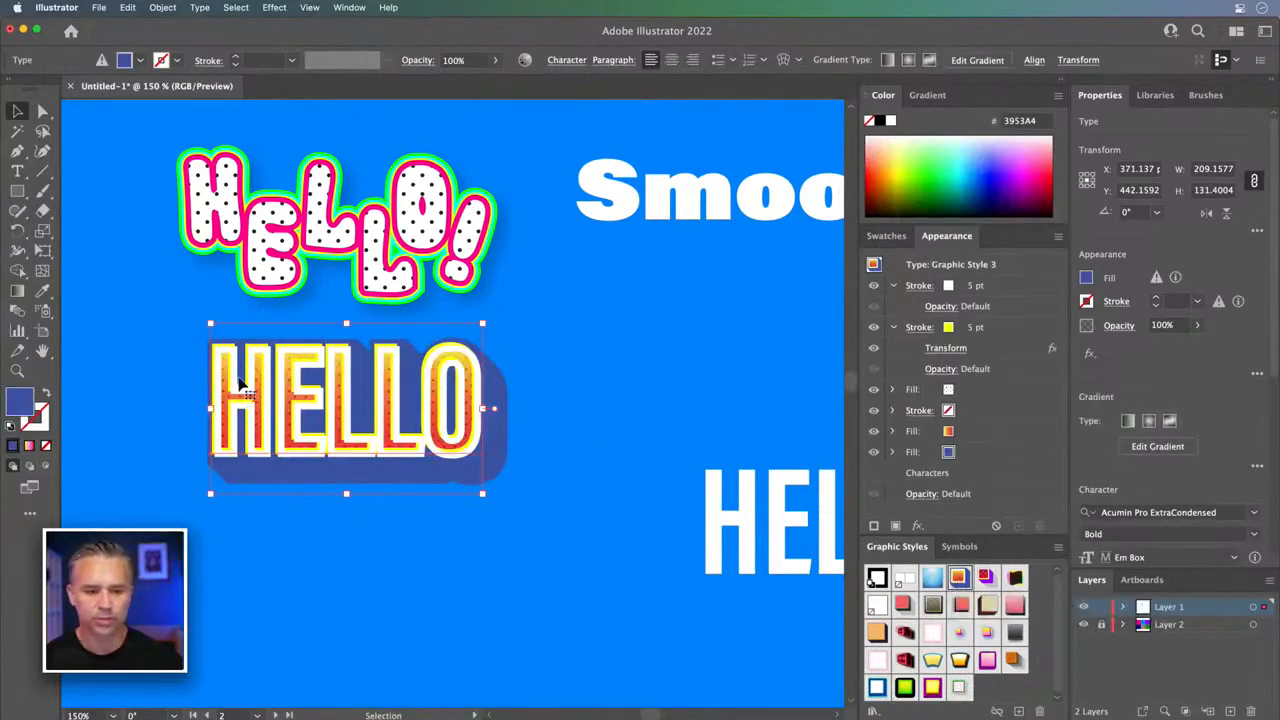
pyautogui.click(986, 578)
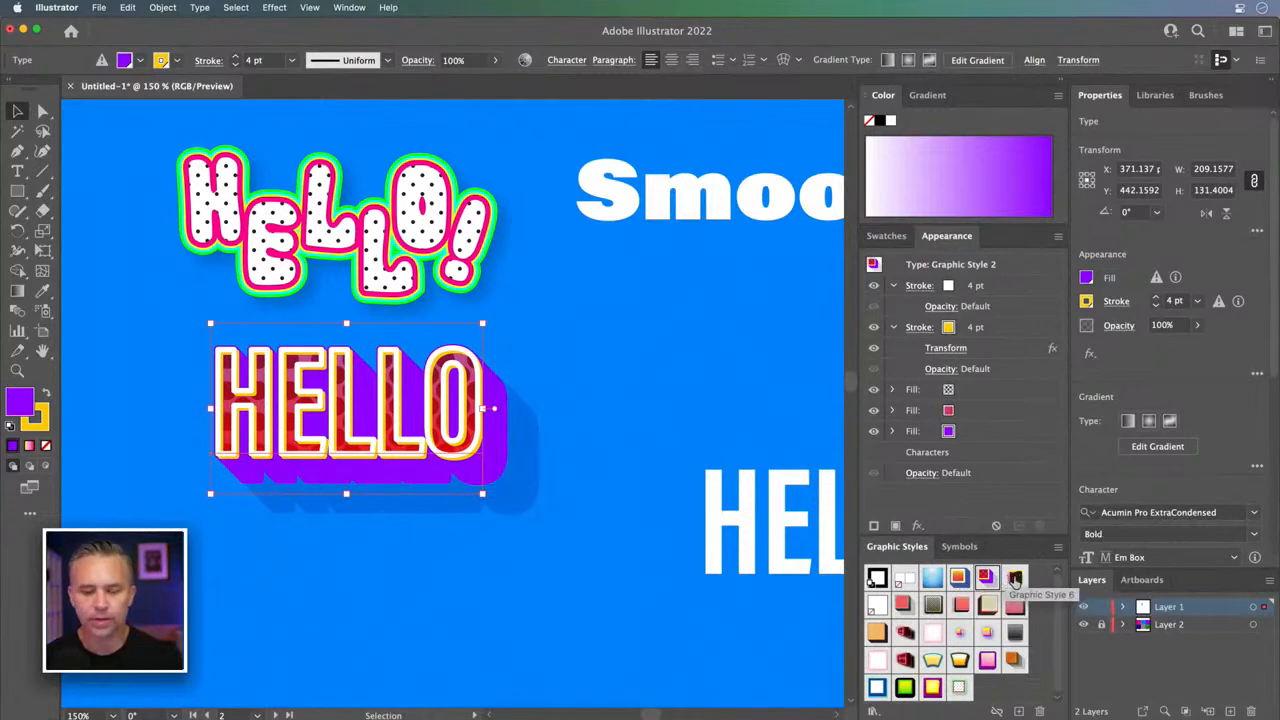
pyautogui.click(903, 605)
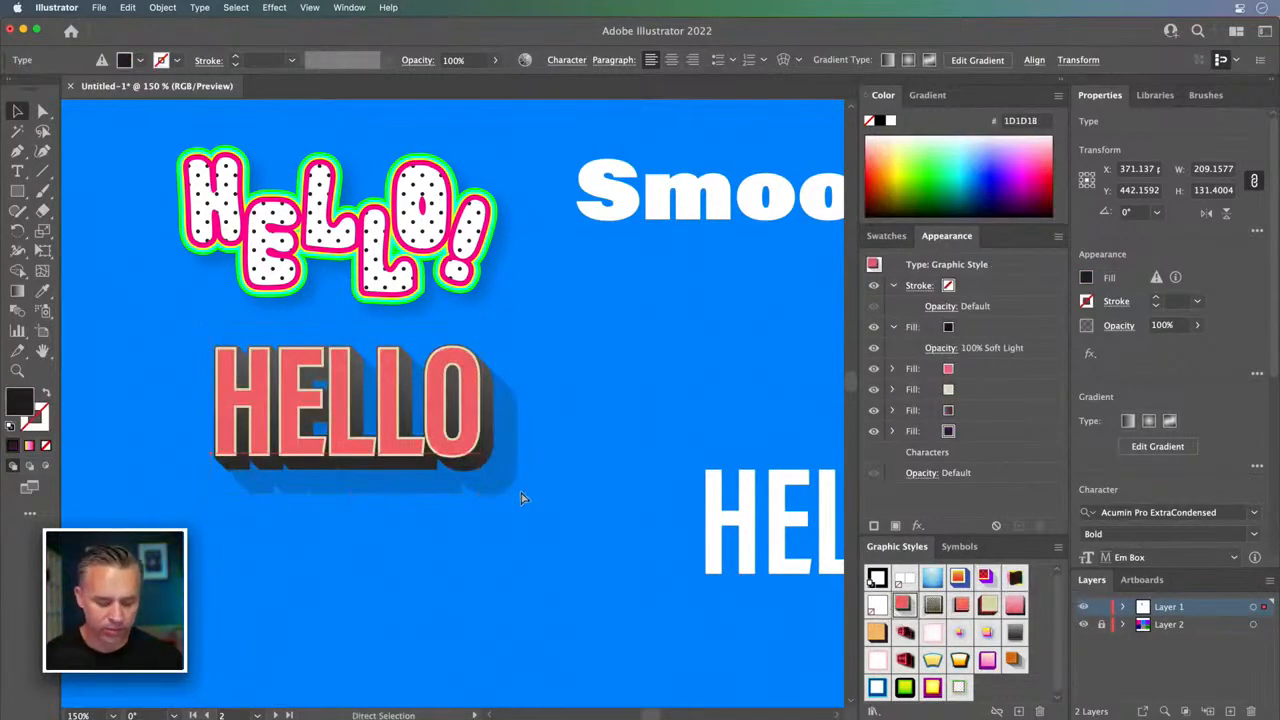
# - Examine how the coral "HELLO" is built by expanding its dark gradient fill's effects and toggling that fill's visibility
pyautogui.press('super+equal')
pyautogui.press('super+equal')
pyautogui.press('super+equal')
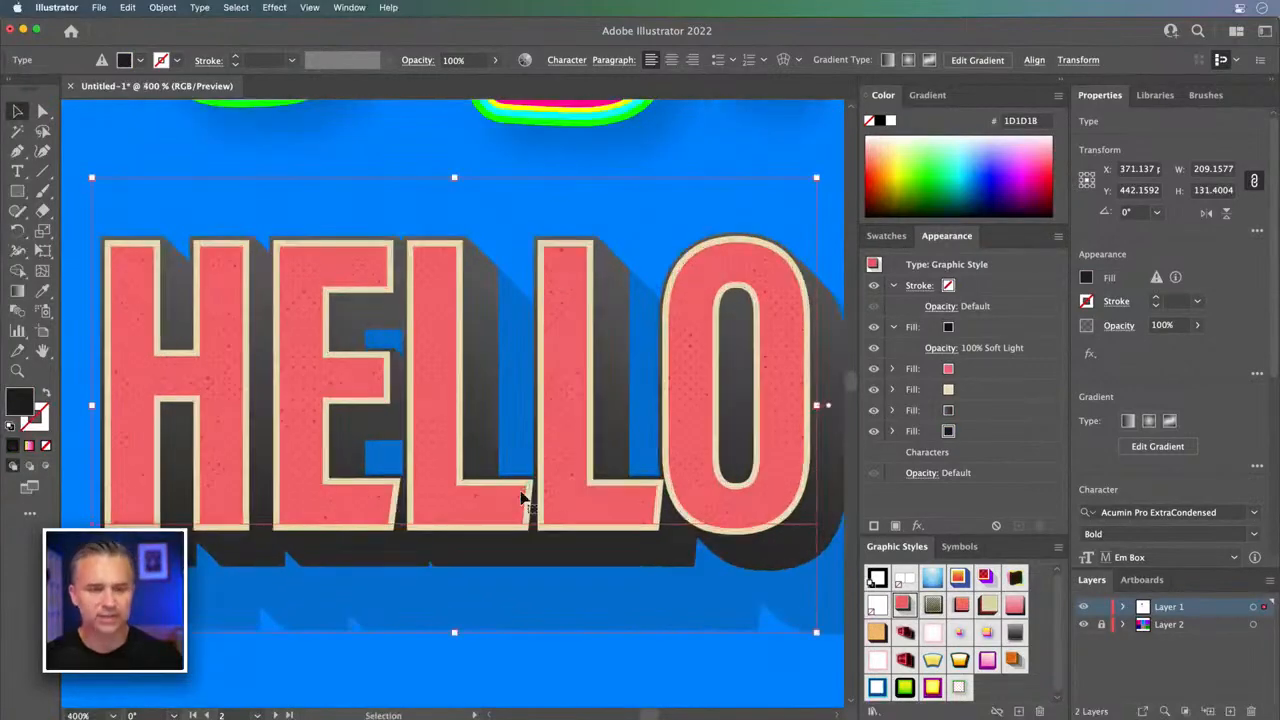
pyautogui.scroll(-2, 365, 400)
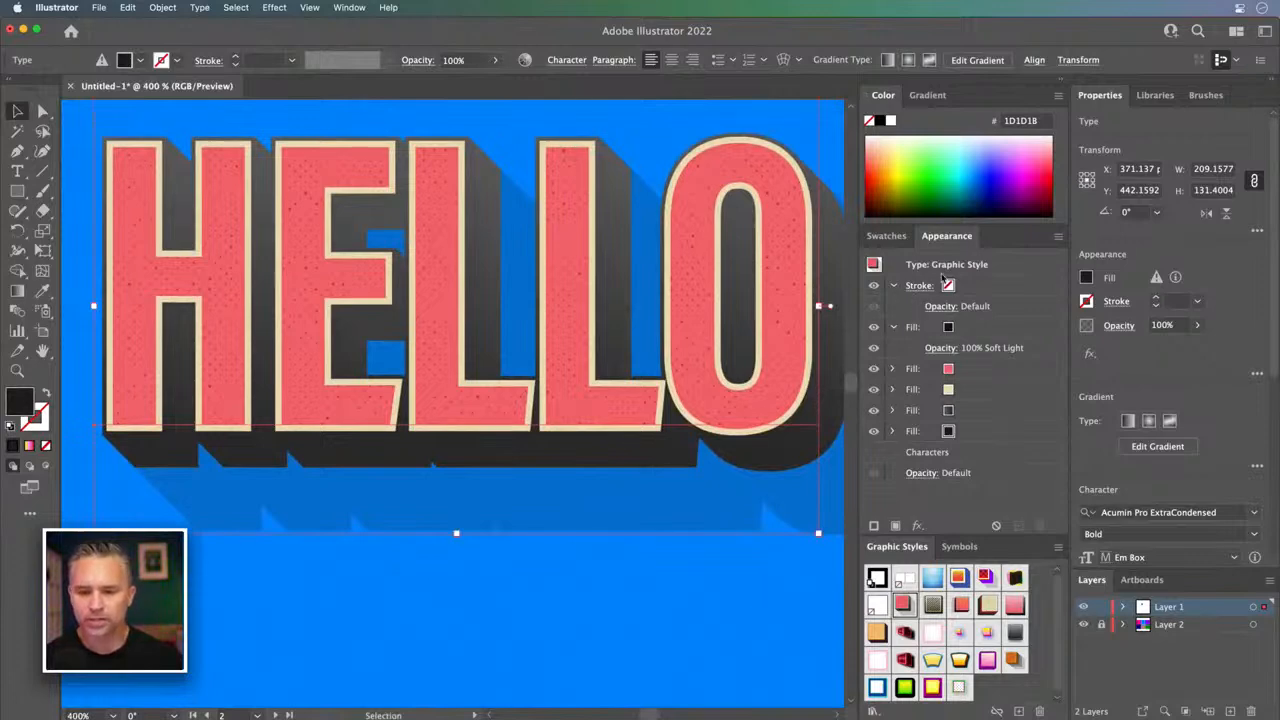
pyautogui.click(893, 411)
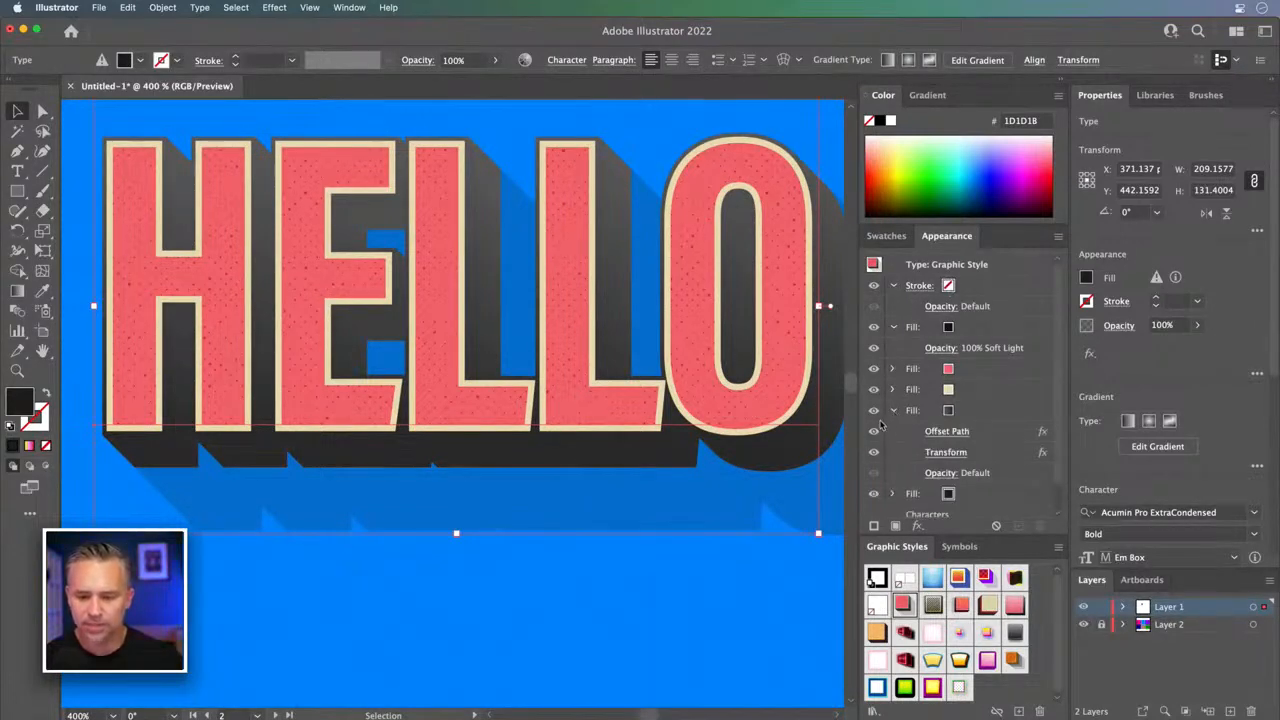
pyautogui.click(995, 416)
pyautogui.click(873, 410)
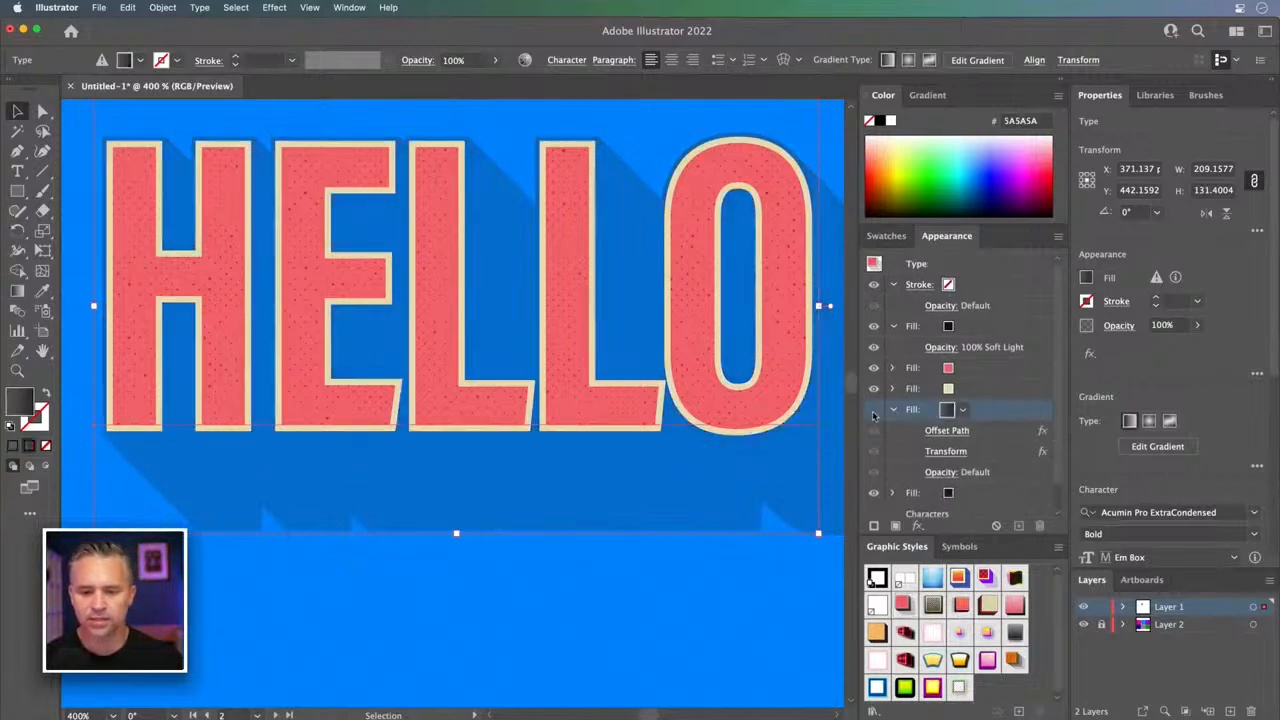
pyautogui.click(873, 411)
pyautogui.click(873, 411)
pyautogui.click(873, 411)
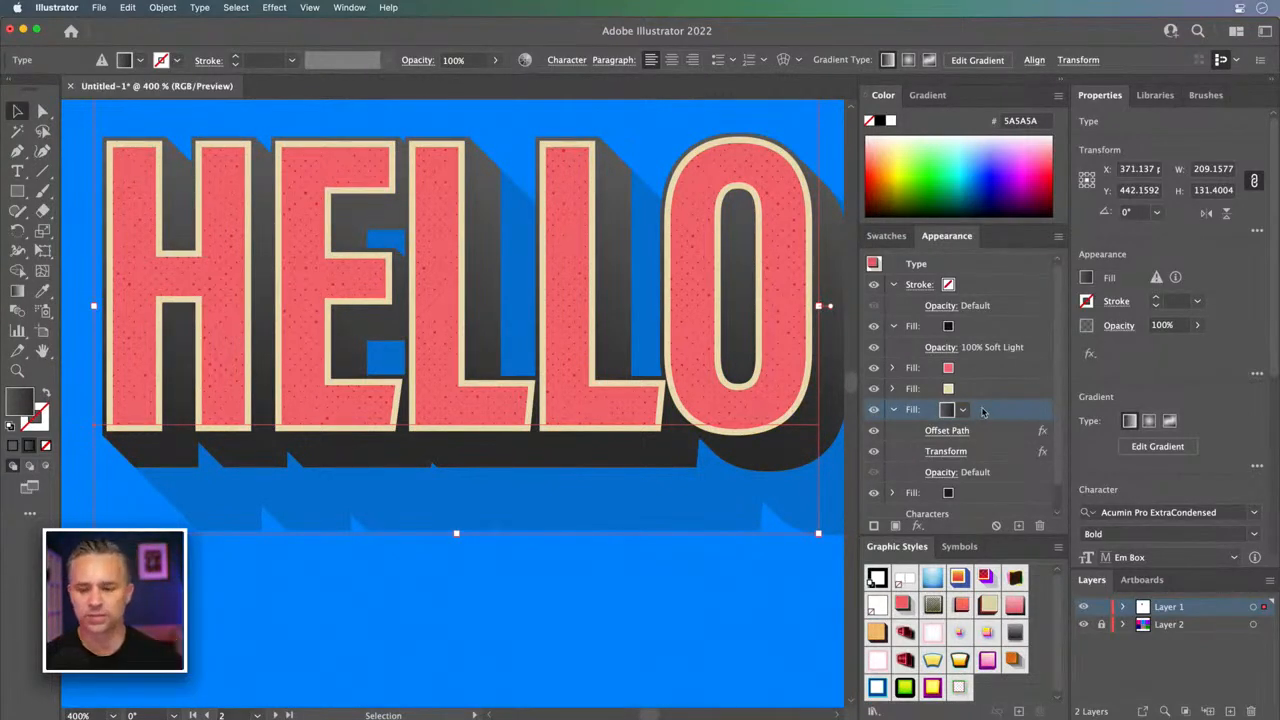
# - Examine the Offset Path and Transform settings on the dark gradient fill of the coral "HELLO" without changing them
pyautogui.click(947, 431)
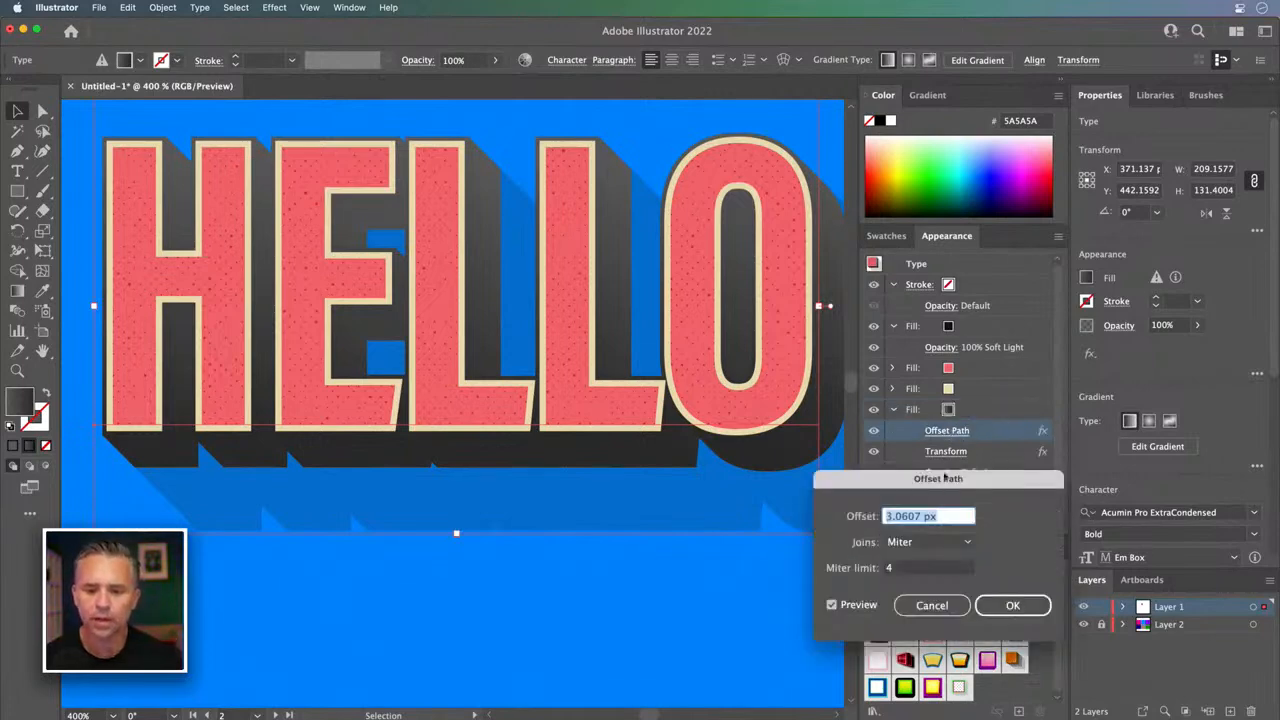
pyautogui.moveTo(917, 485); pyautogui.dragTo(919, 310)
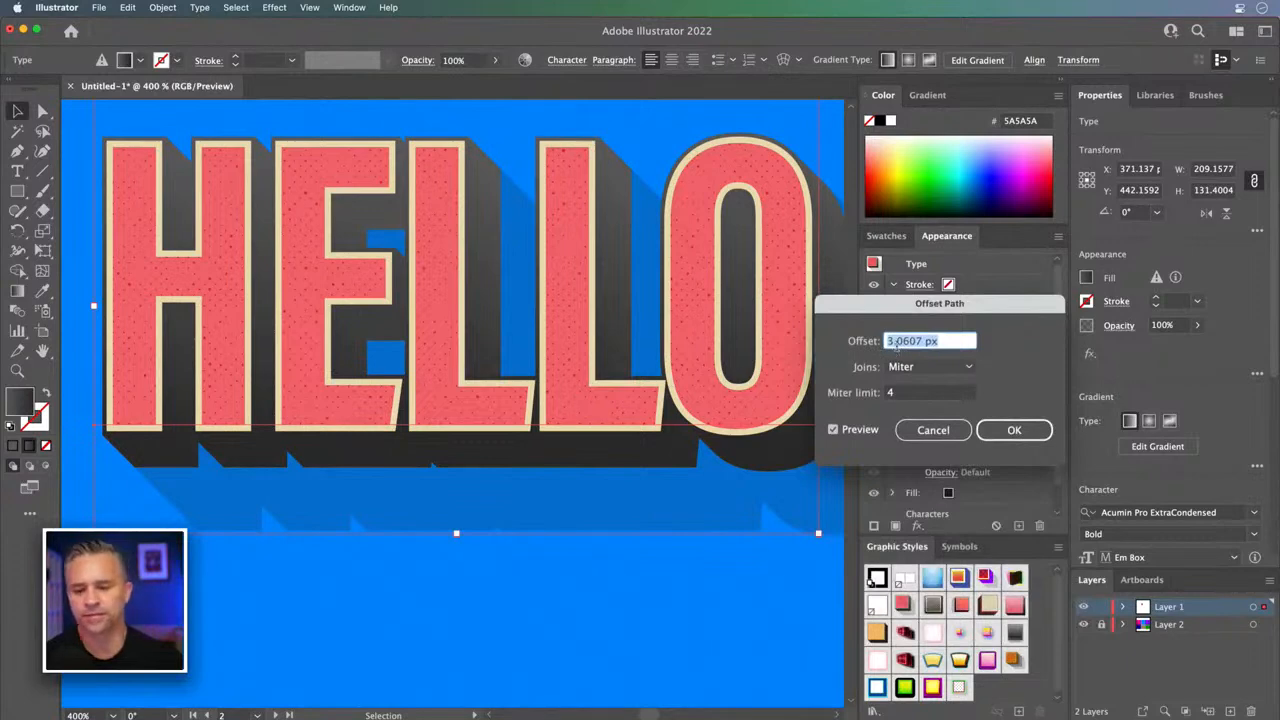
pyautogui.click(921, 434)
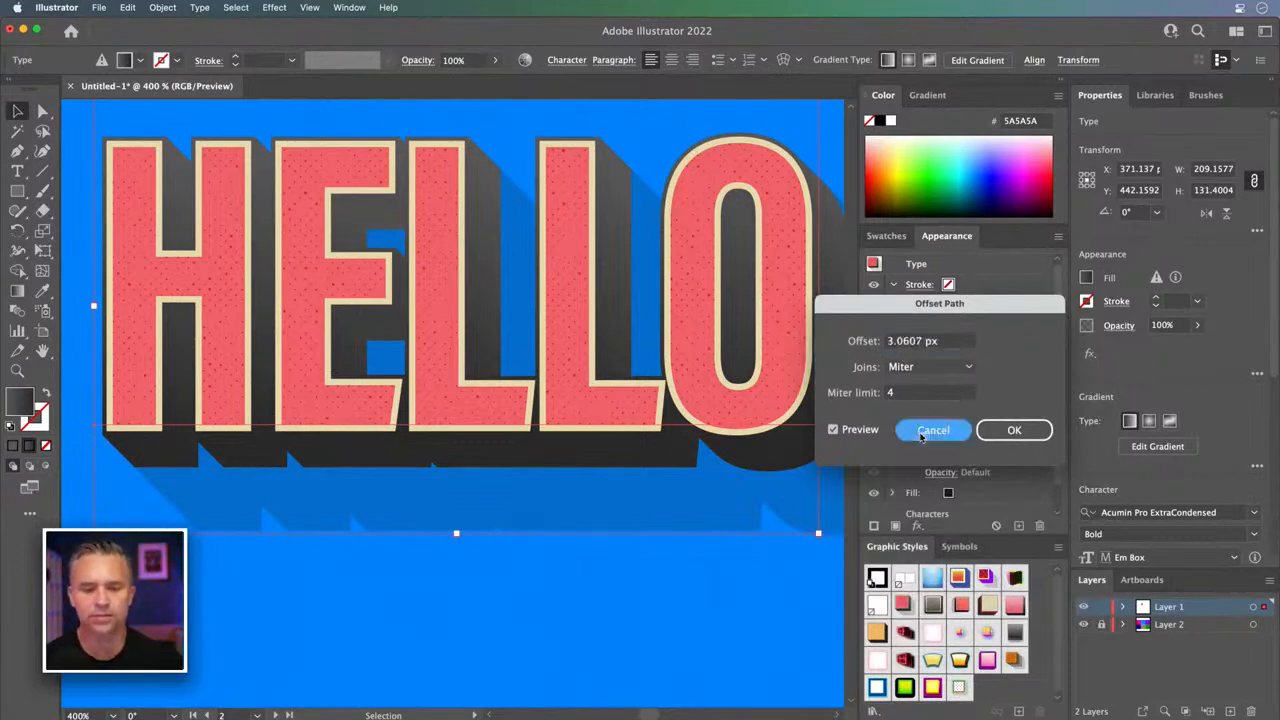
pyautogui.click(942, 452)
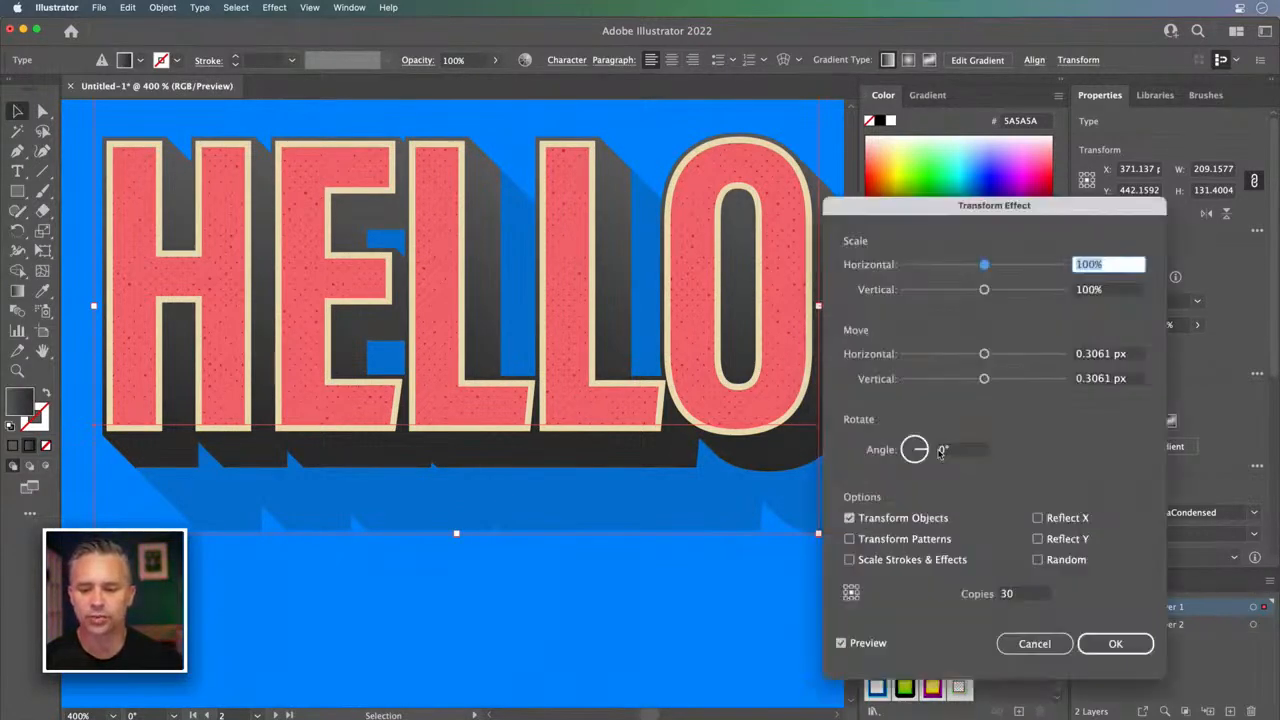
pyautogui.moveTo(888, 207); pyautogui.dragTo(881, 119)
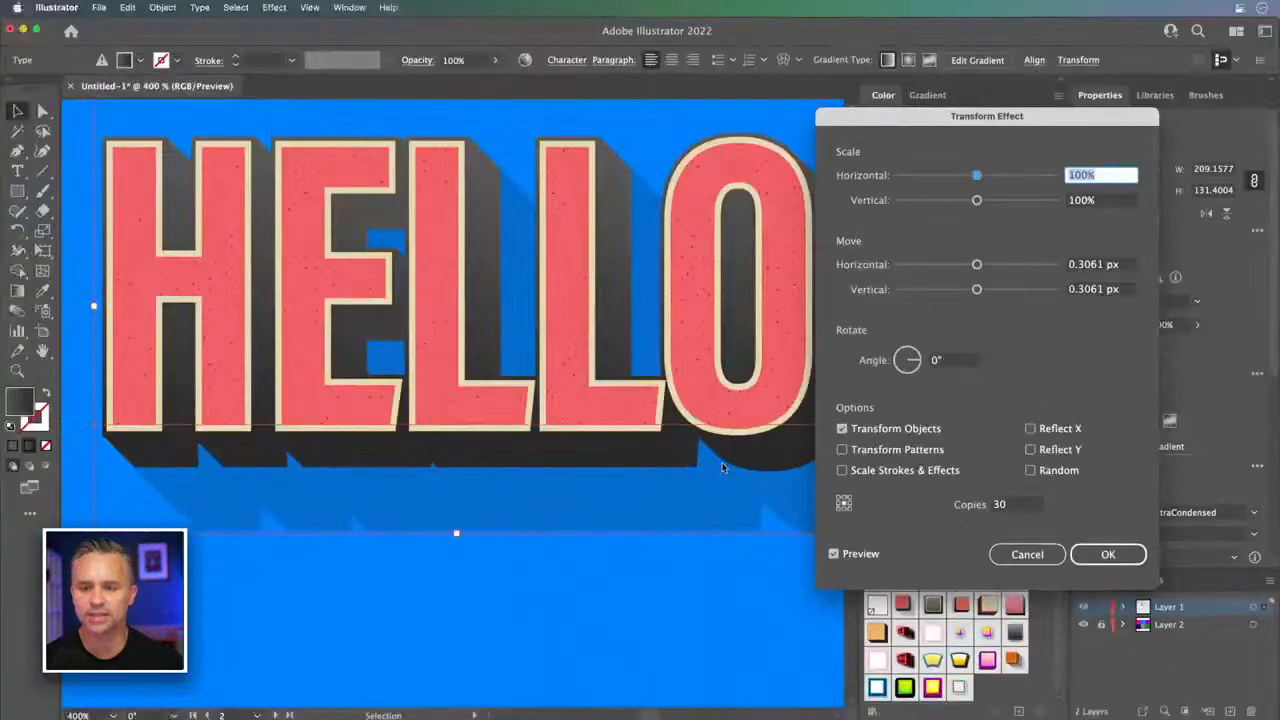
pyautogui.click(985, 565)
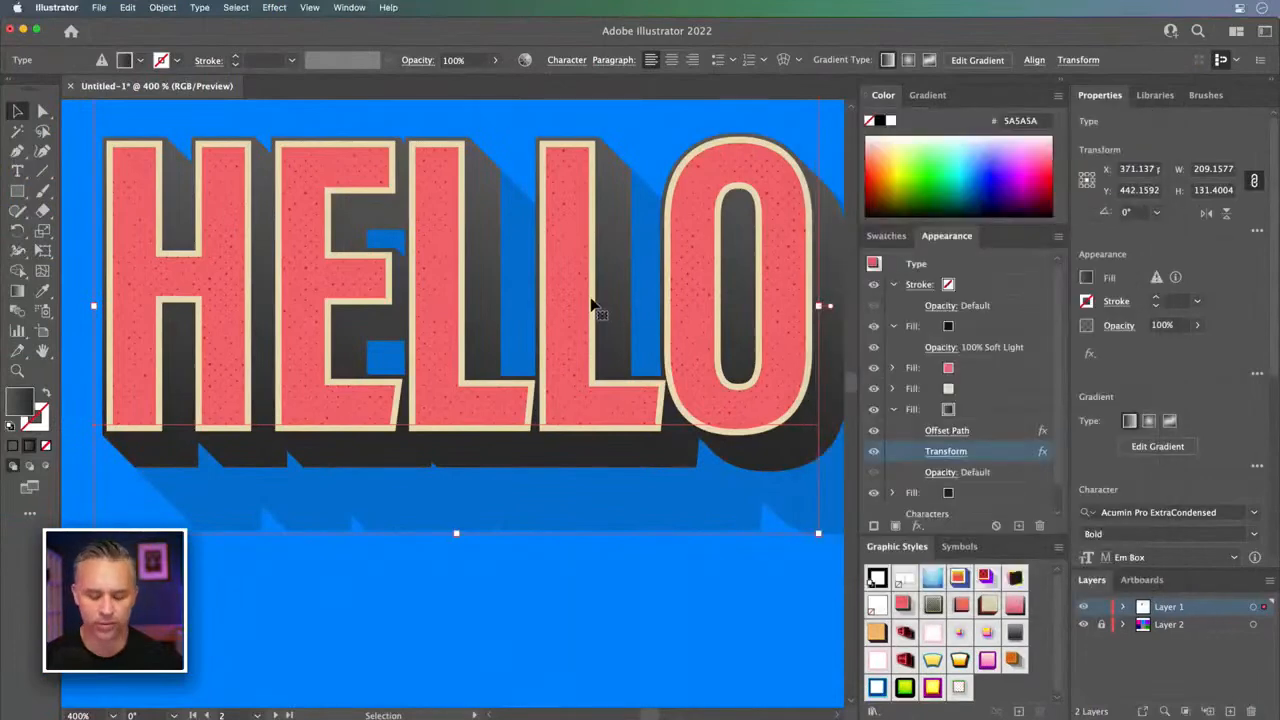
# - Duplicate the coral "HELLO" lettering directly below the original
pyautogui.press('super+minus')
pyautogui.press('super+minus')
pyautogui.scroll(-5, 580, 280)
pyautogui.click(462, 217)
pyautogui.moveTo(449, 399); pyautogui.dragTo(475, 384)
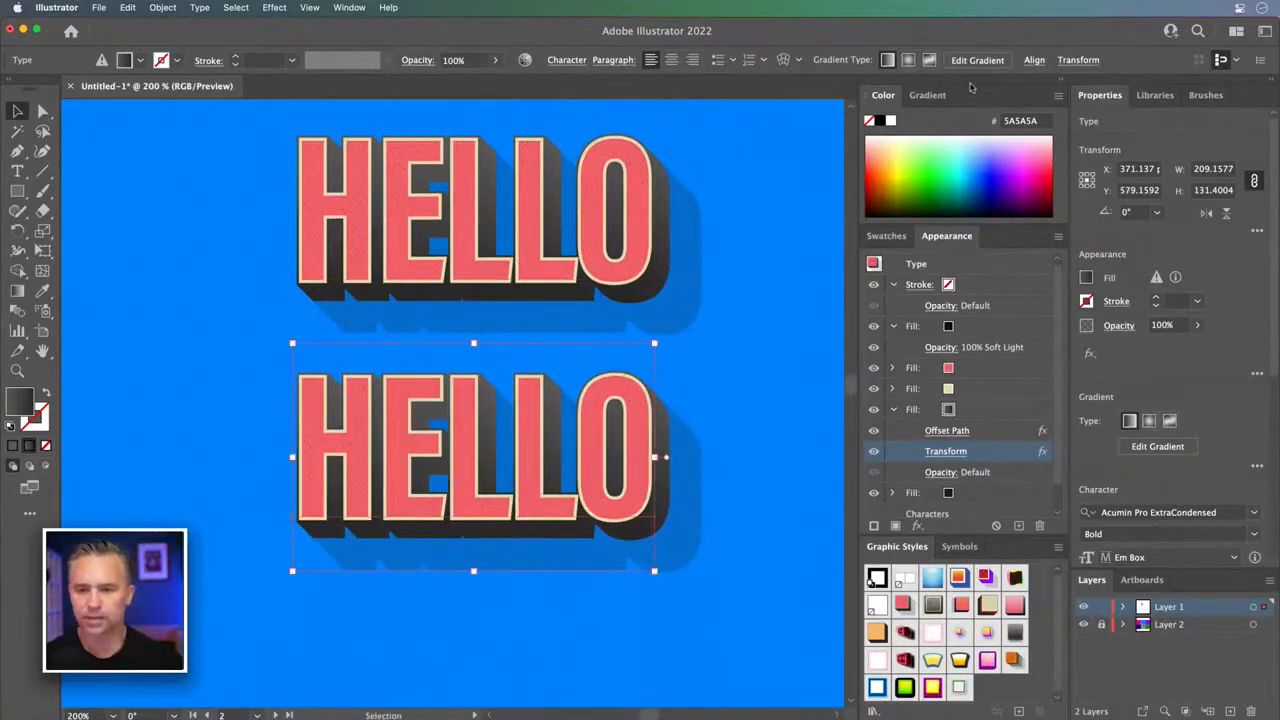
# - Change the lower copy's text to "YES!" and move it sideways to sit centred beneath "HELLO"
pyautogui.doubleClick(470, 472)
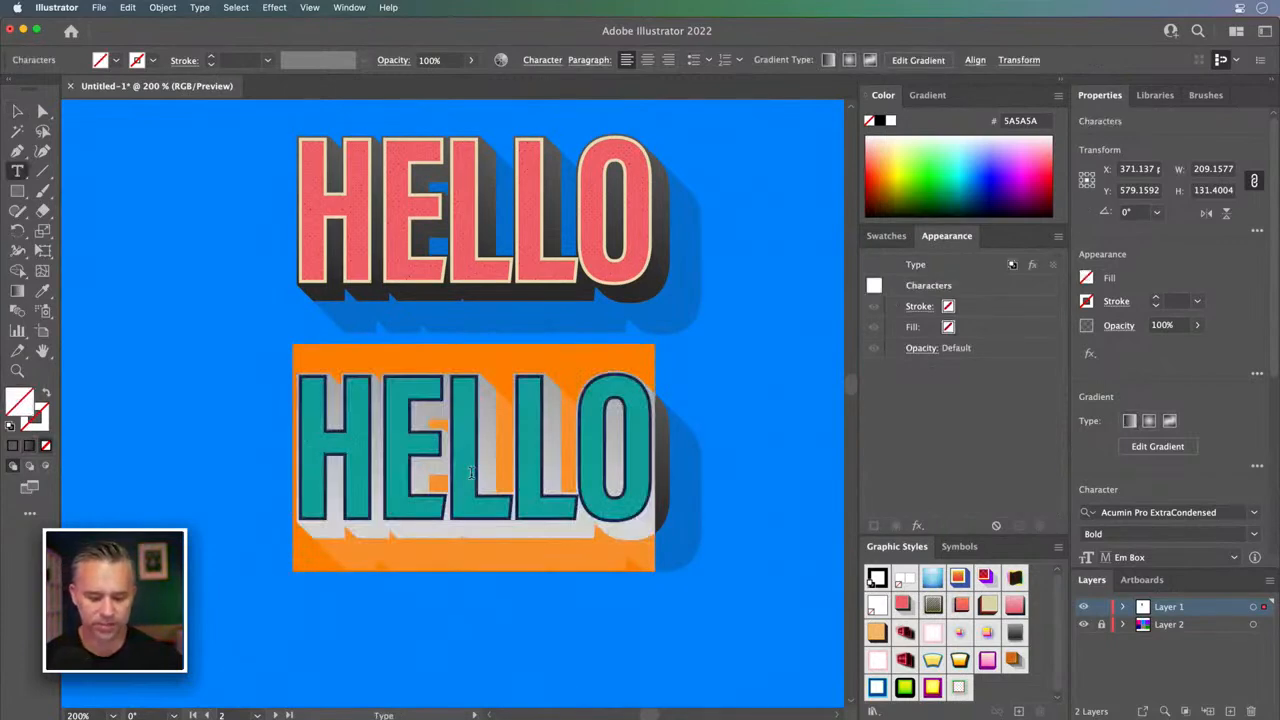
pyautogui.write('YES!')
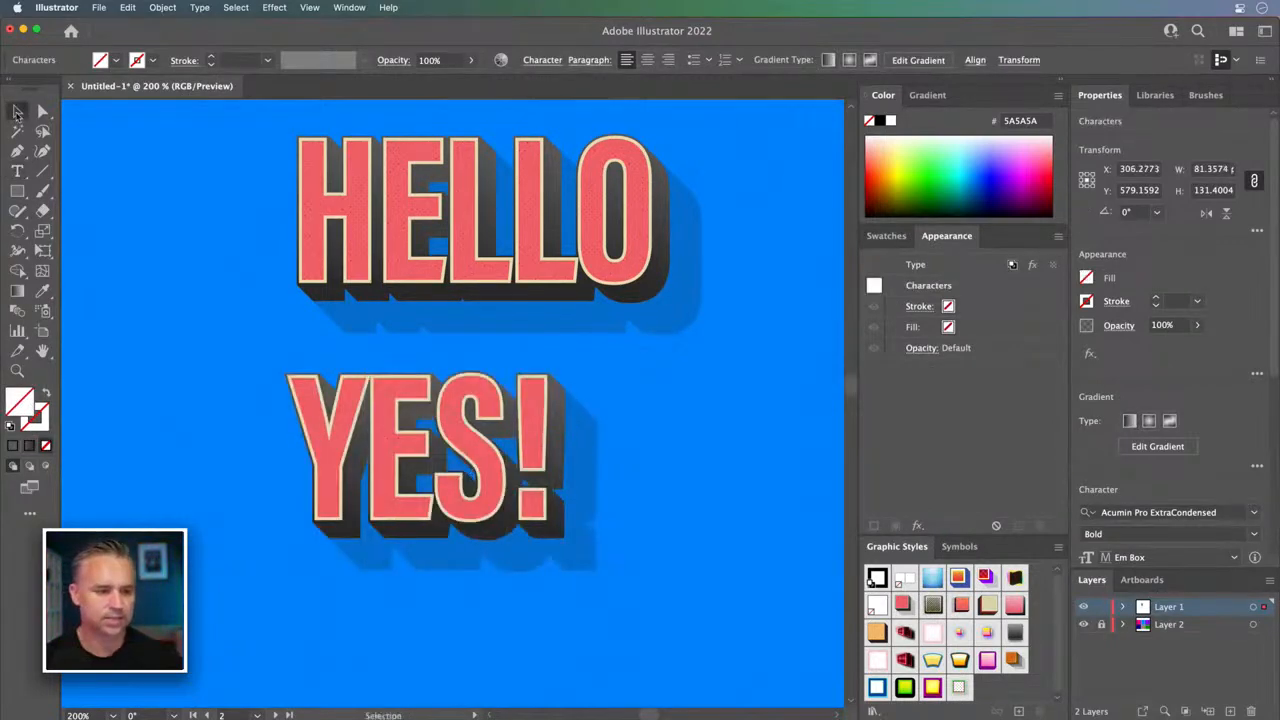
pyautogui.click(17, 111)
pyautogui.moveTo(448, 432); pyautogui.dragTo(504, 430)
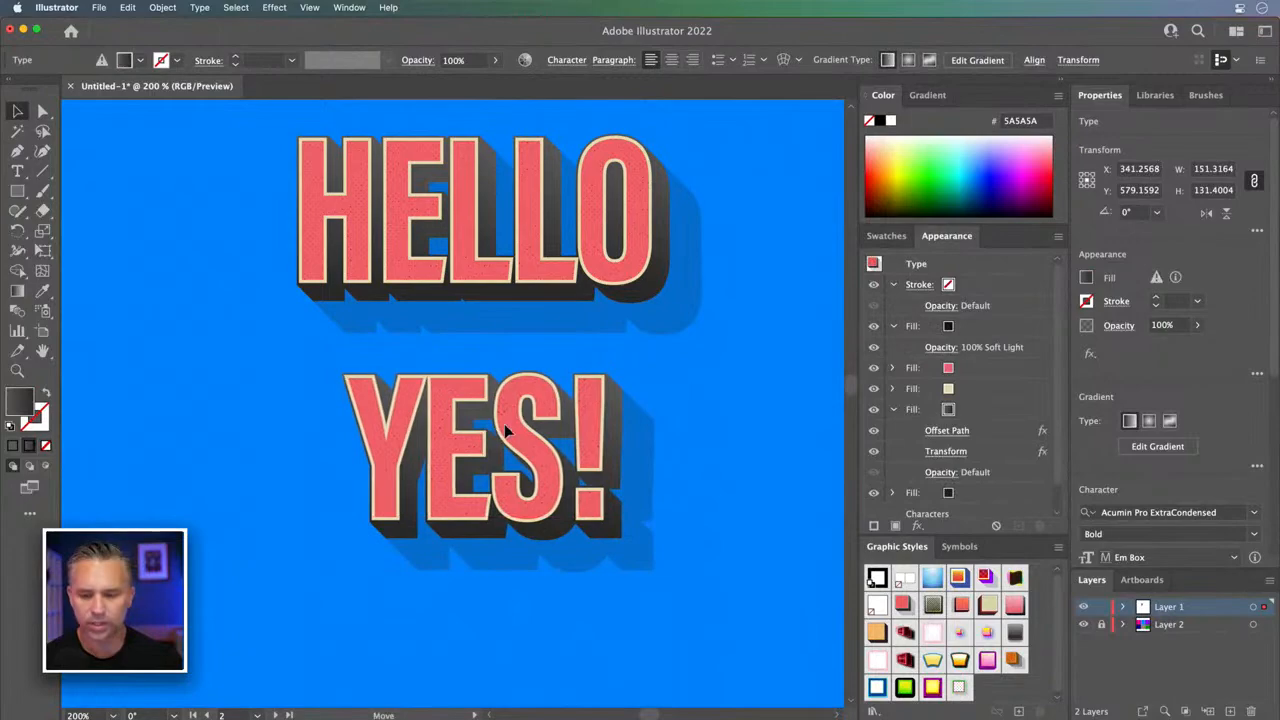
# - Reduce the "YES!" text to its basic appearance and add a new white fill on top
pyautogui.click(1057, 237)
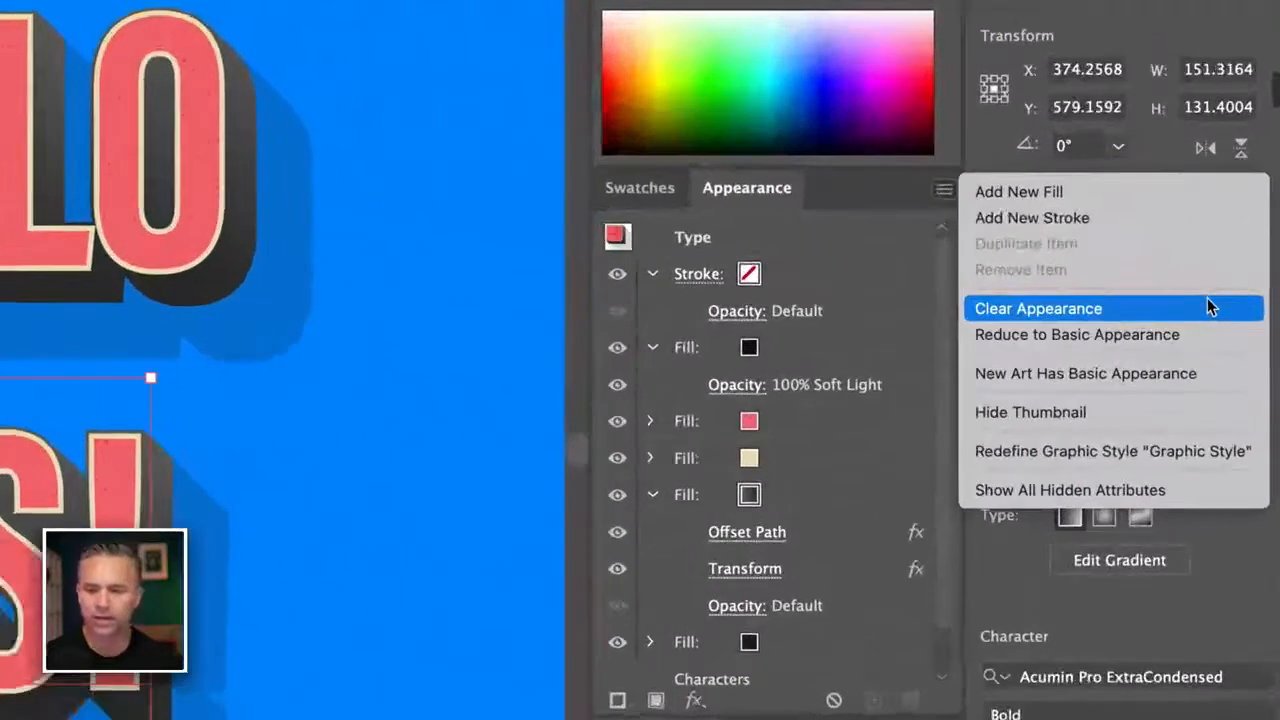
pyautogui.click(1120, 338)
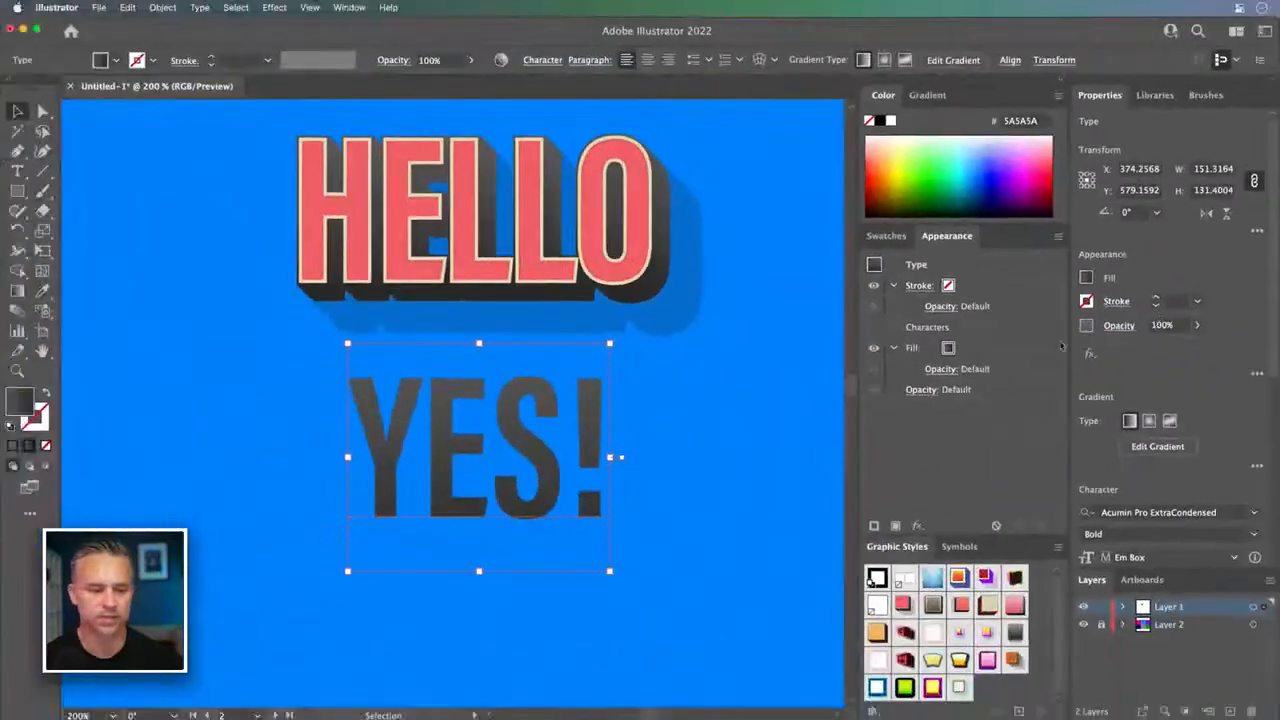
pyautogui.click(895, 527)
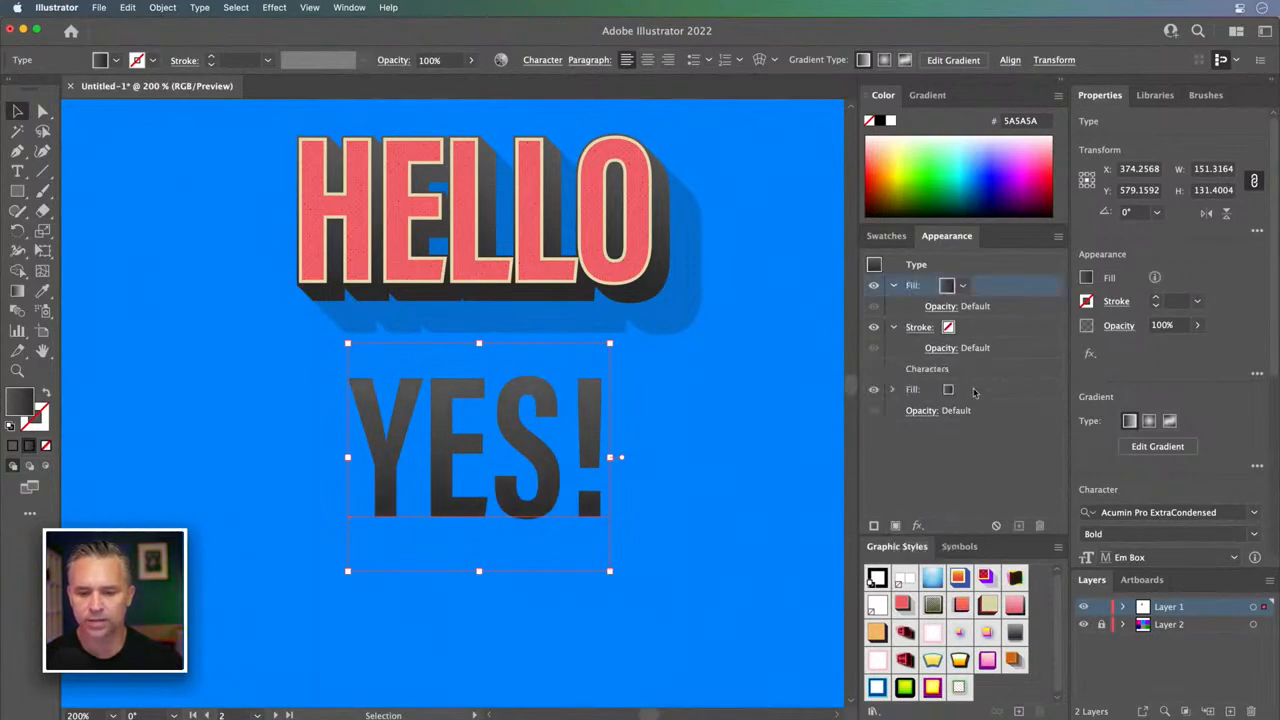
pyautogui.click(963, 287)
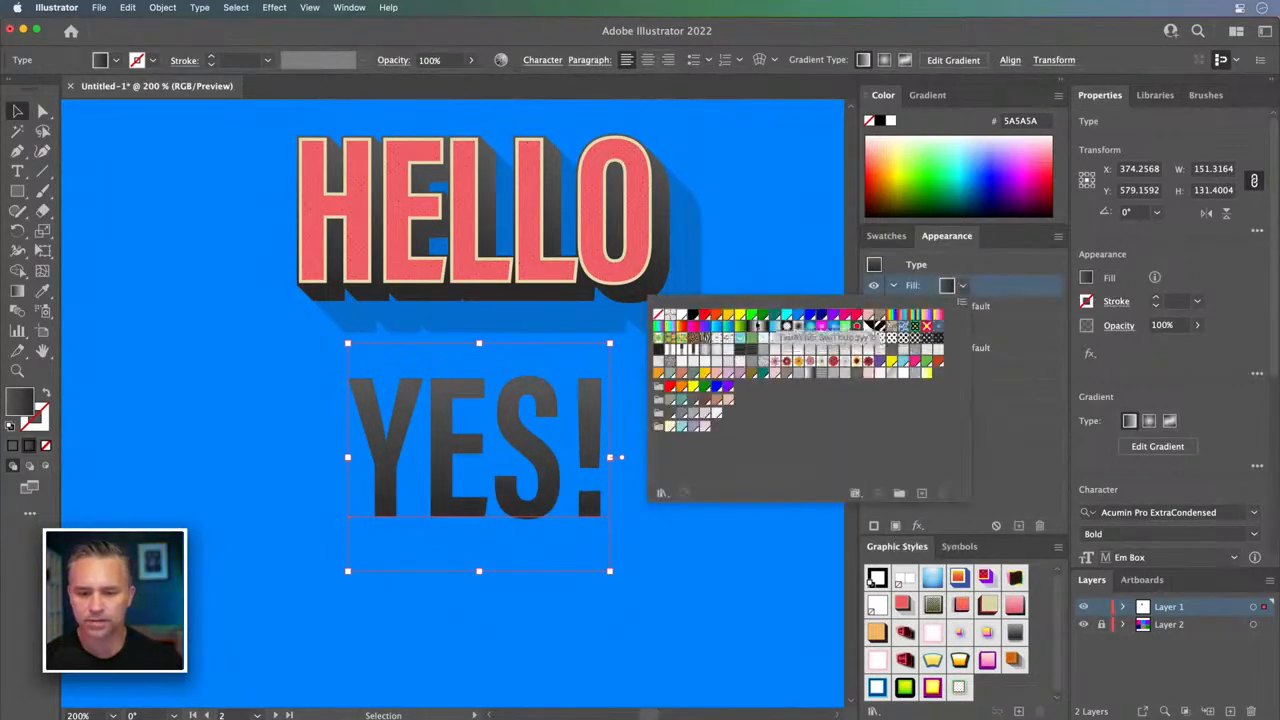
pyautogui.click(679, 318)
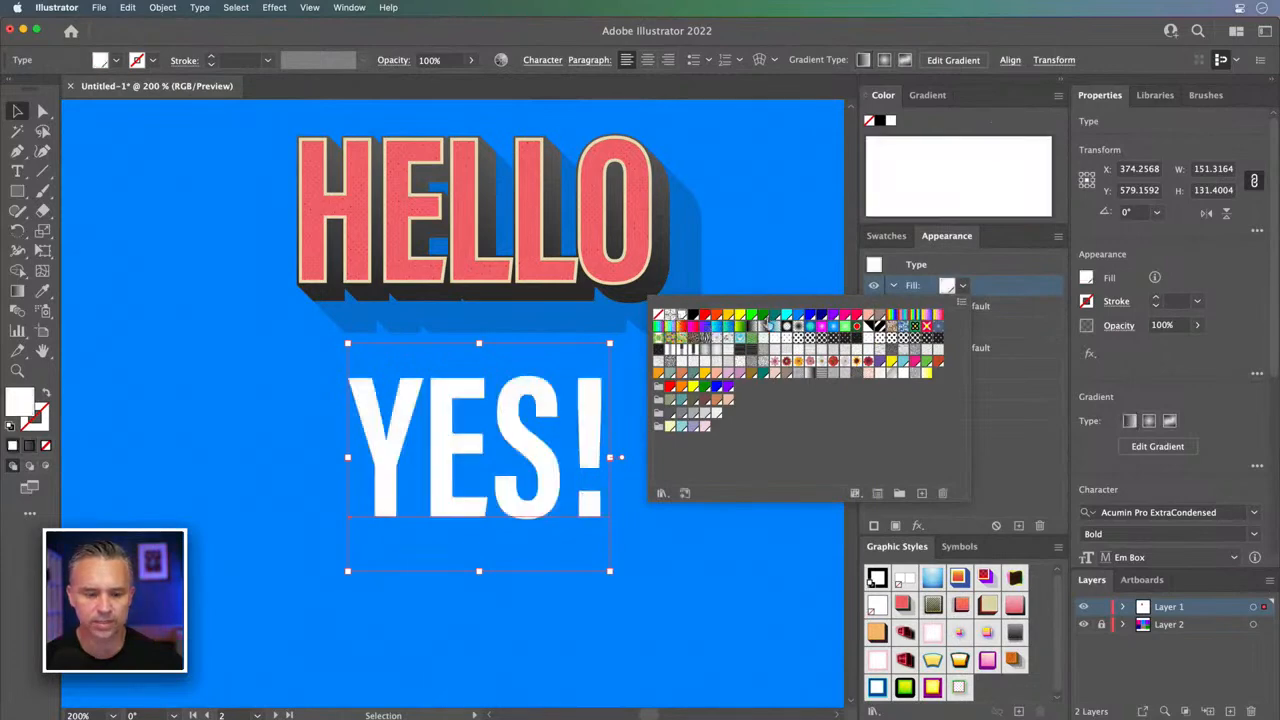
# - Add an Offset Path effect of 3 px to the dark gradient Characters fill of "YES!"
pyautogui.click(897, 393)
pyautogui.click(897, 393)
pyautogui.click(892, 391)
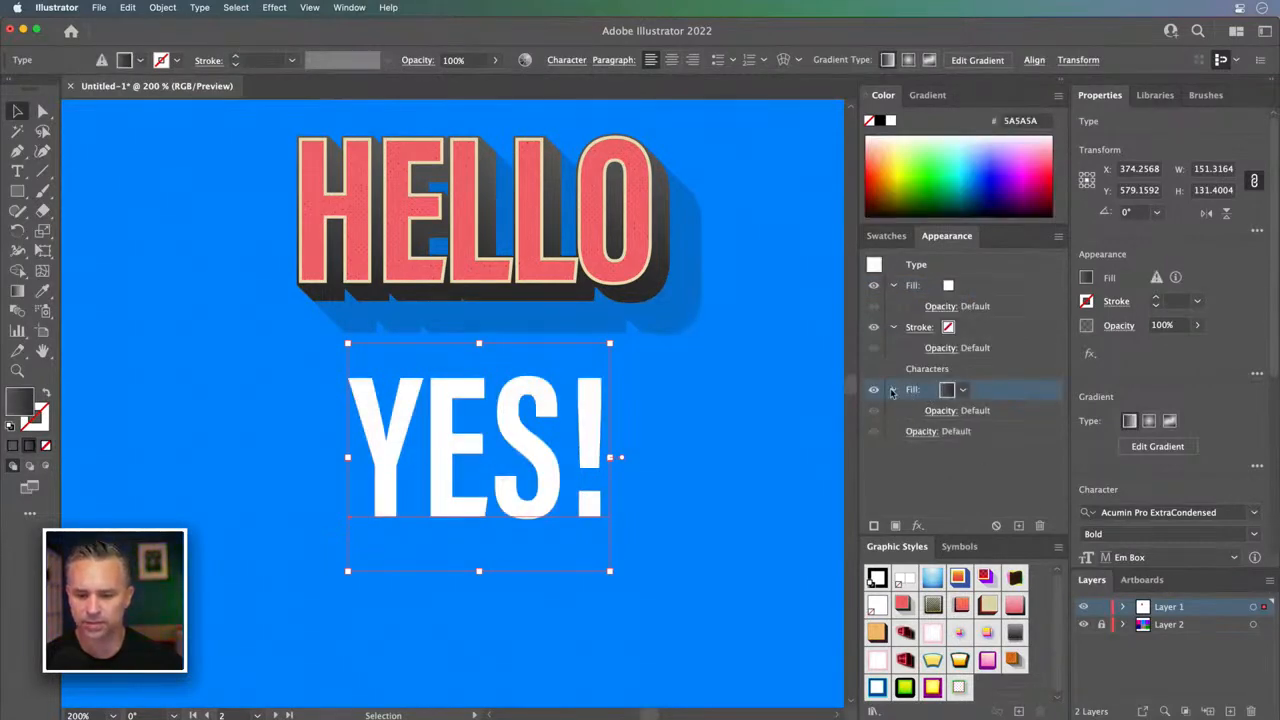
pyautogui.click(918, 526)
pyautogui.moveTo(921, 528)
pyautogui.moveTo(951, 481)
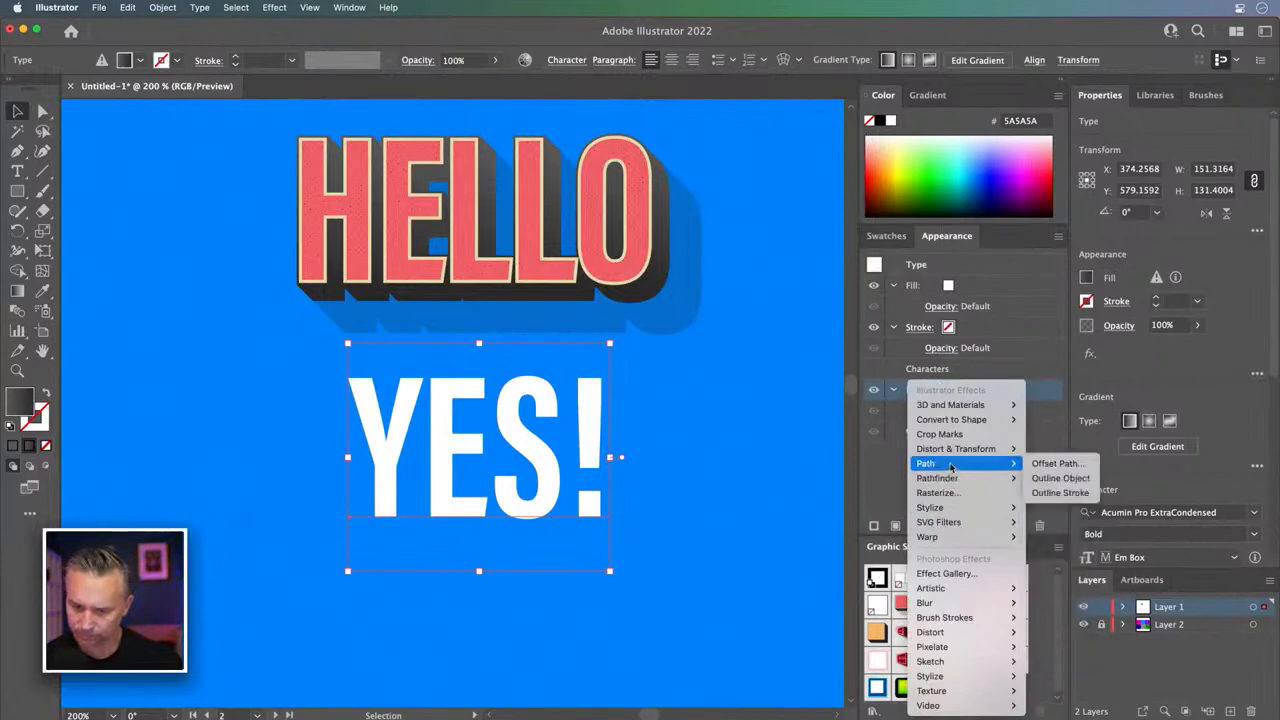
pyautogui.click(1055, 463)
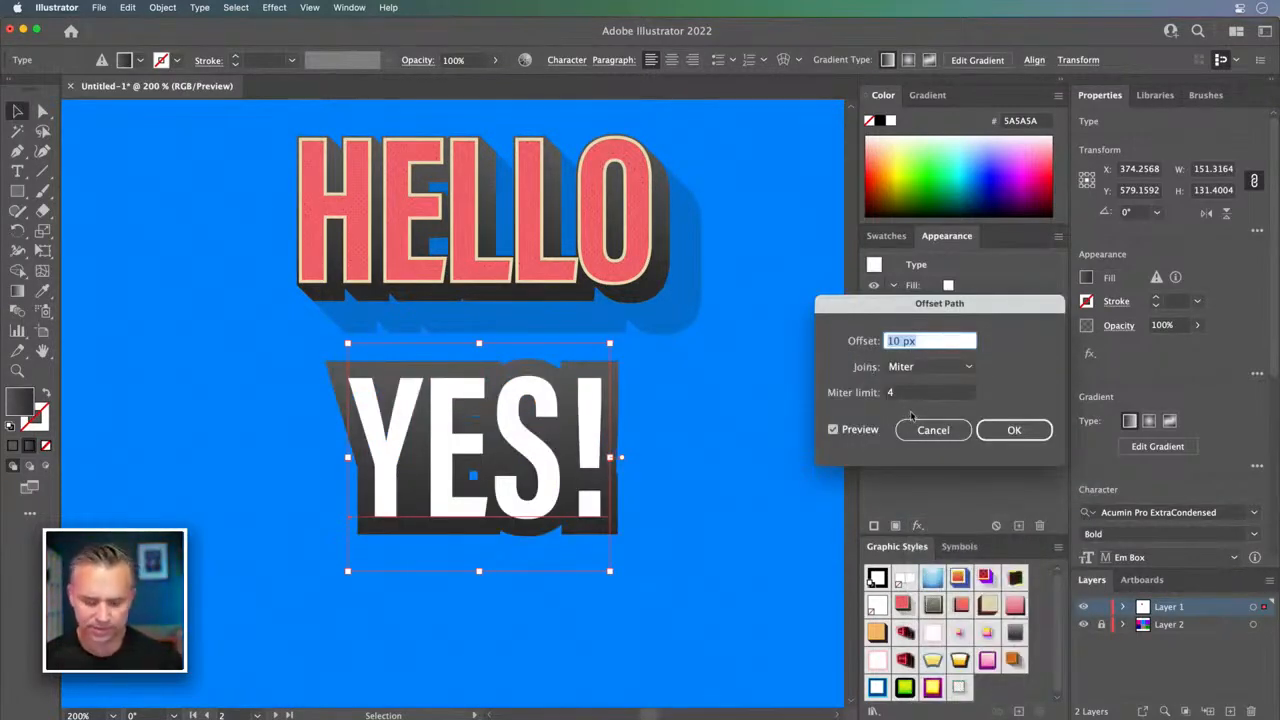
pyautogui.write('3')
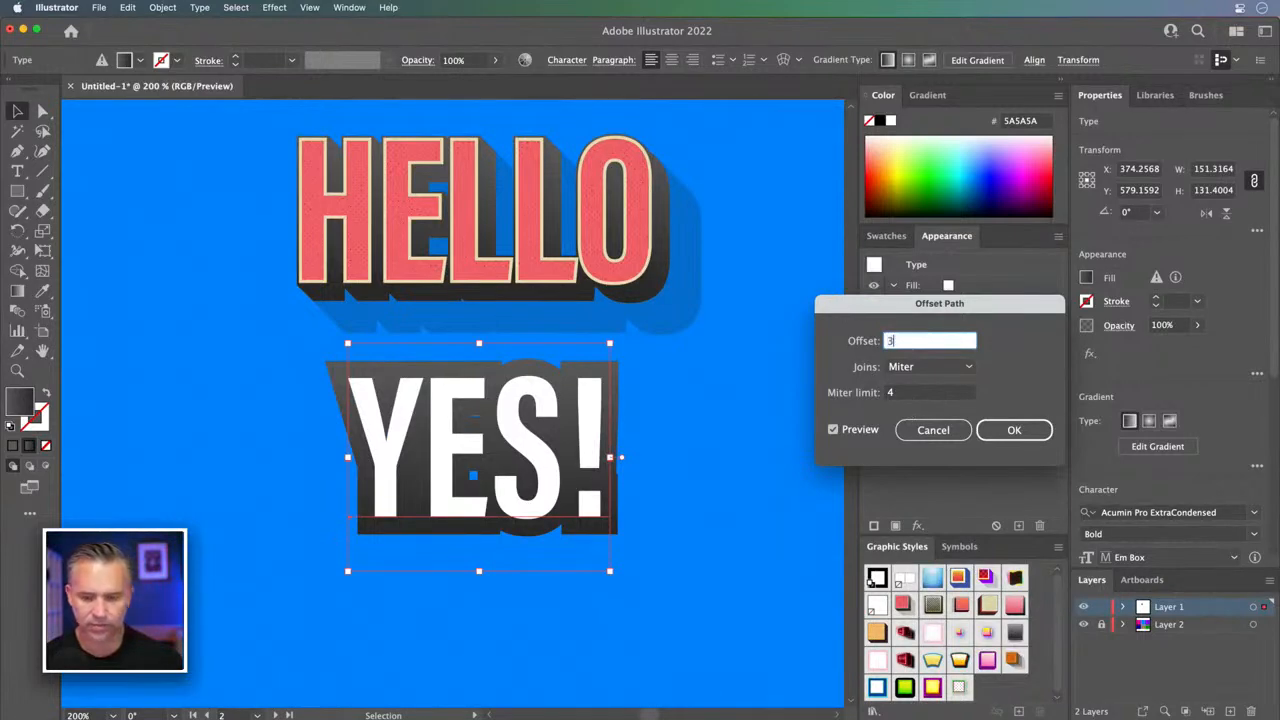
pyautogui.press('Tab')
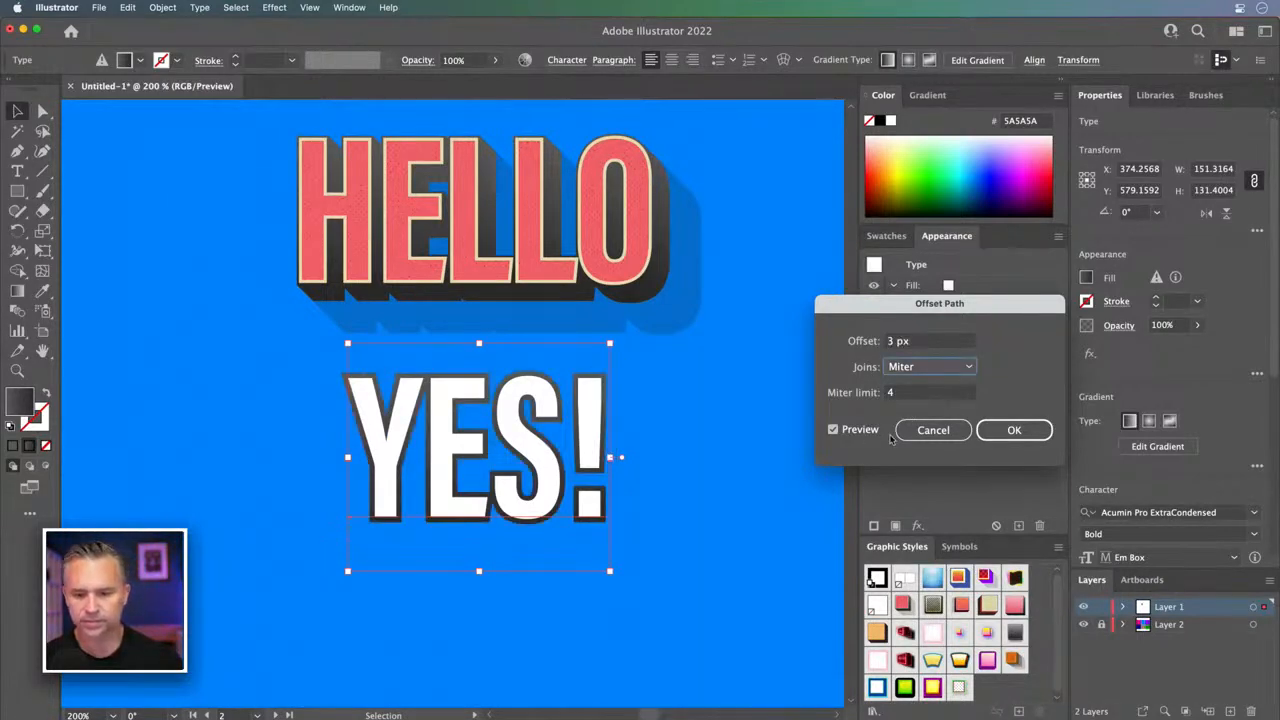
# - Compare Round and Bevel joins for the offset, then apply it with Bevel joins and a miter limit of 0
pyautogui.click(912, 370)
pyautogui.click(940, 405)
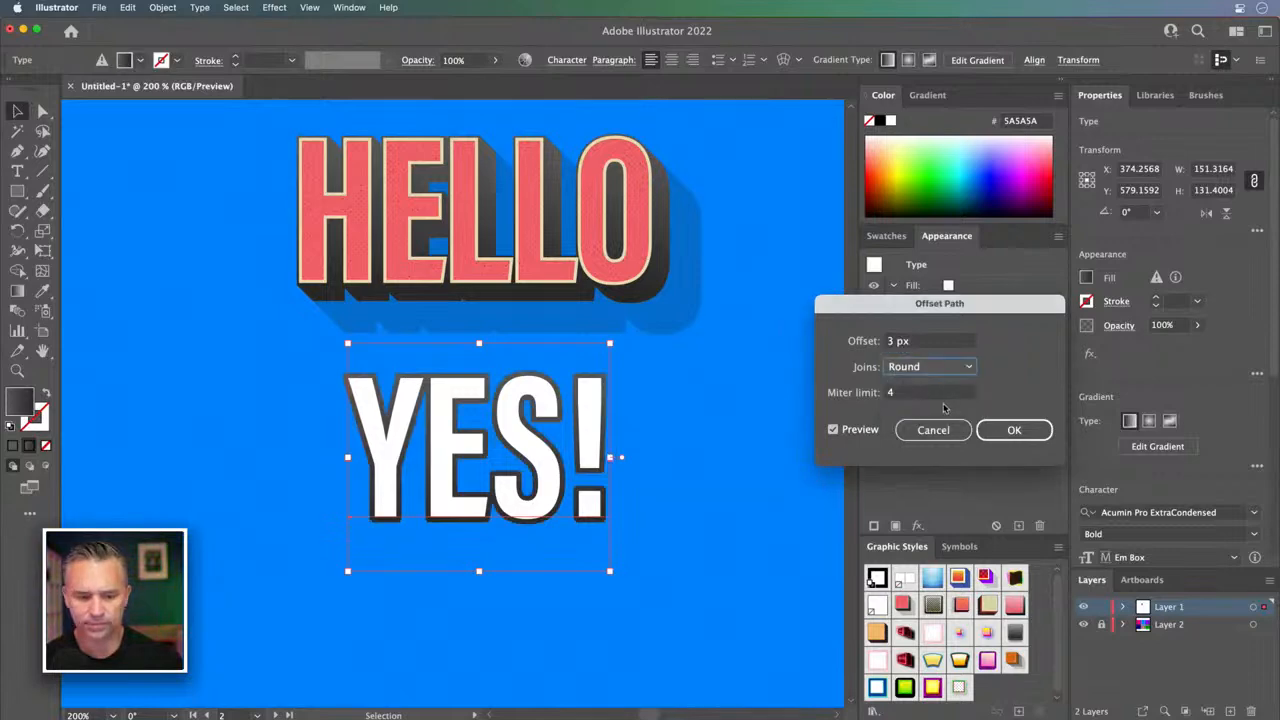
pyautogui.click(940, 370)
pyautogui.click(930, 421)
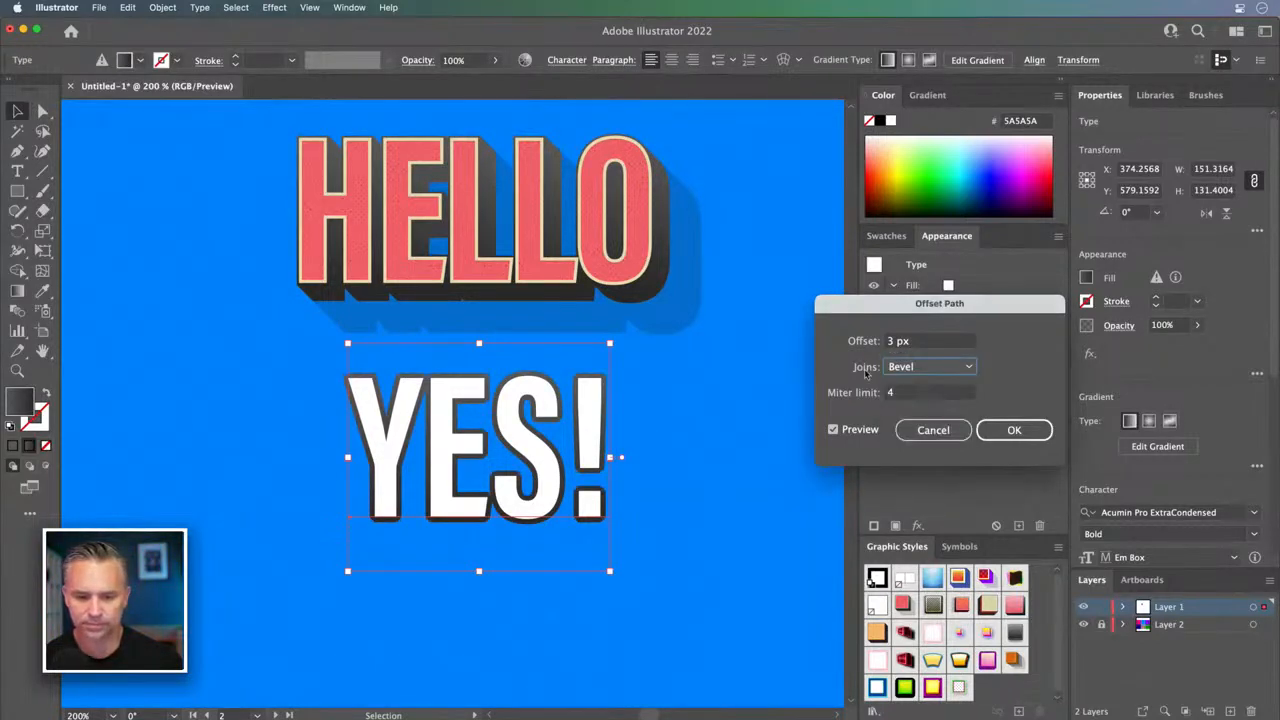
pyautogui.press('Tab')
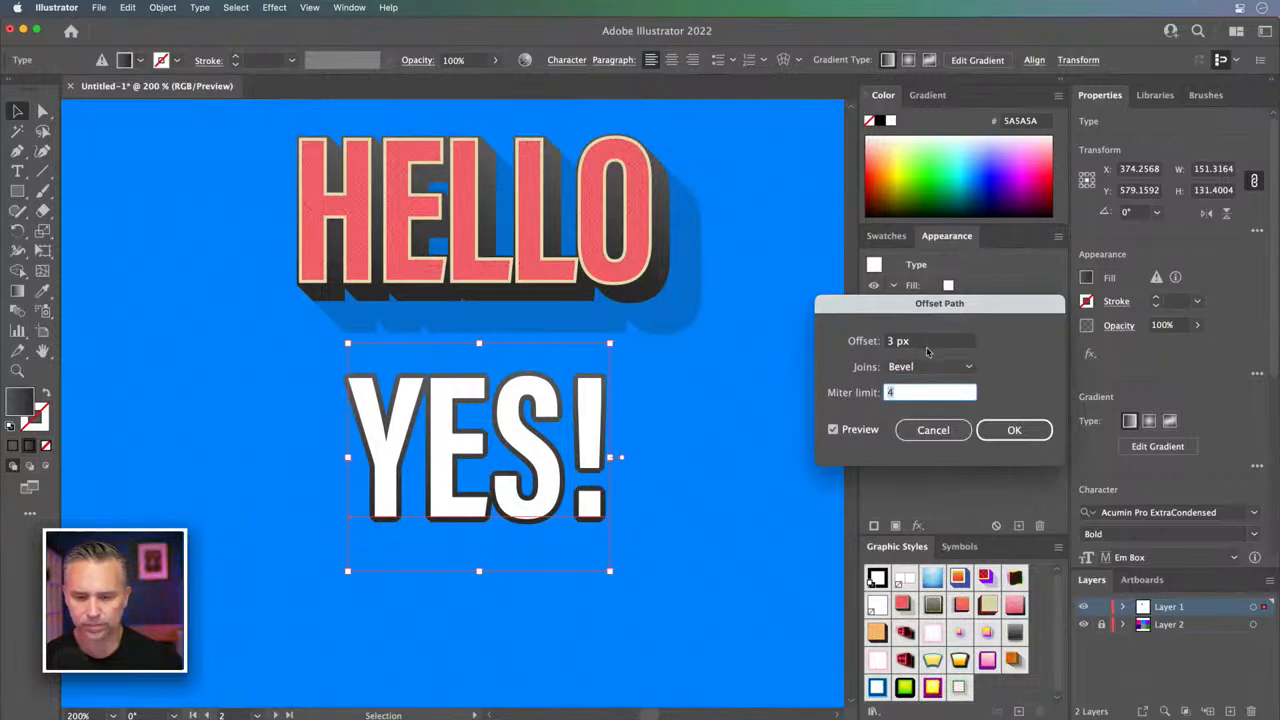
pyautogui.write('0')
pyautogui.press('Tab')
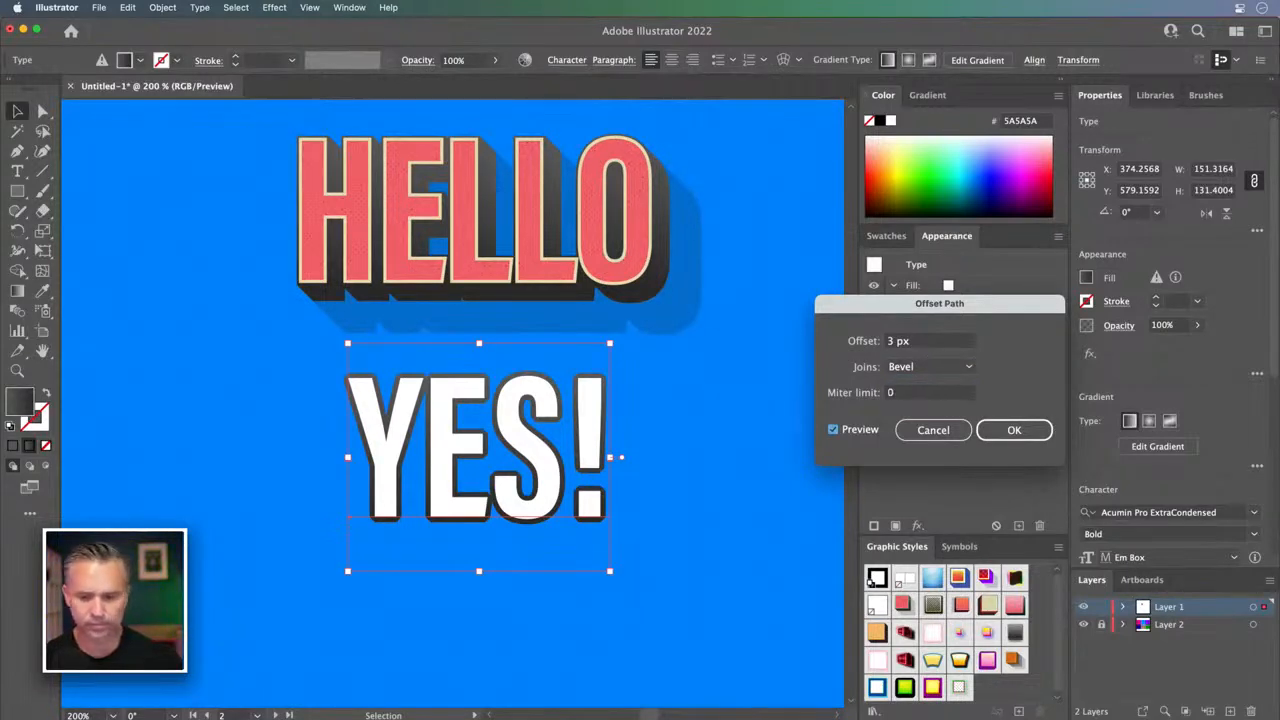
pyautogui.click(1012, 430)
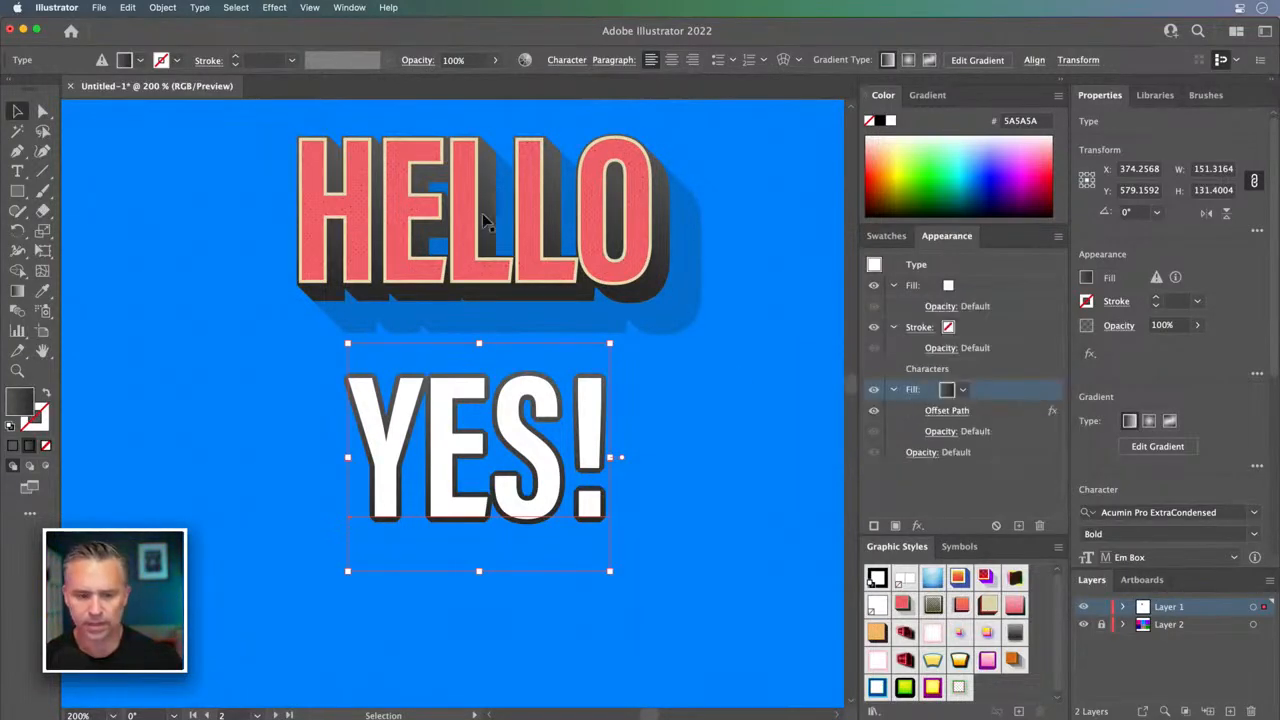
# - Check the Offset Path settings on the gradient fill of "HELLO" for reference, leaving them as they are
pyautogui.click(540, 237)
pyautogui.click(934, 457)
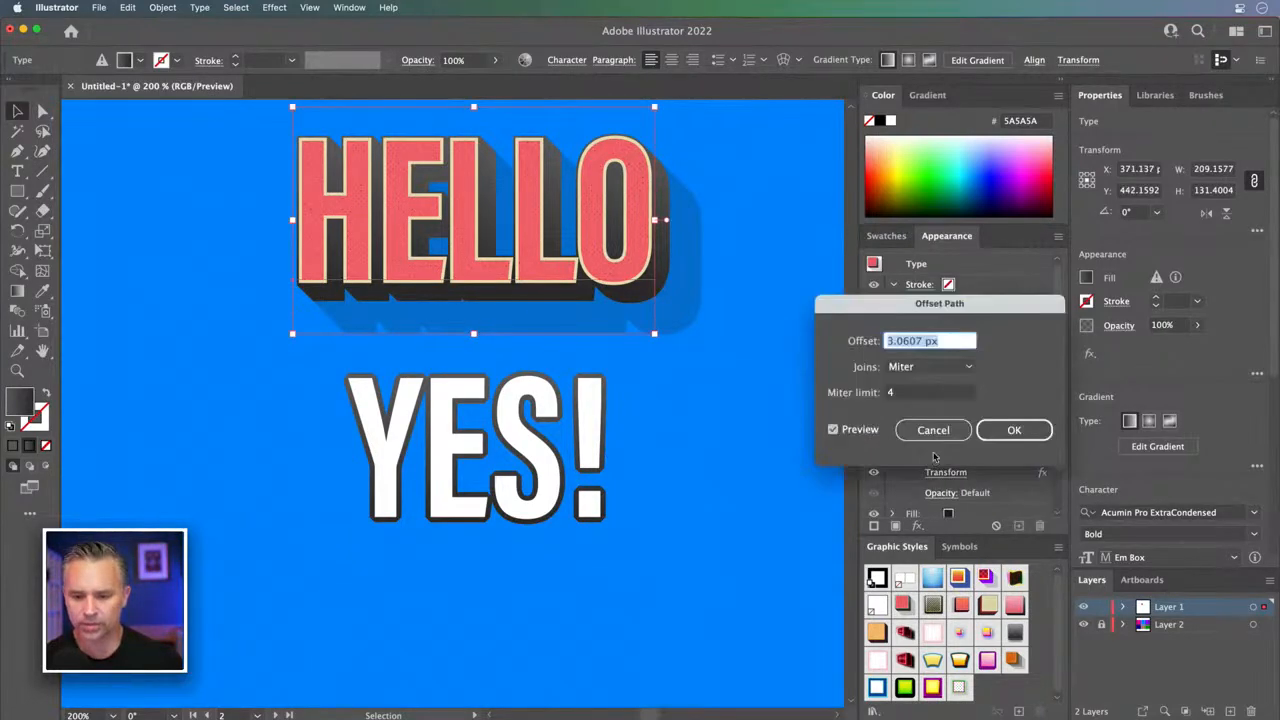
pyautogui.click(912, 433)
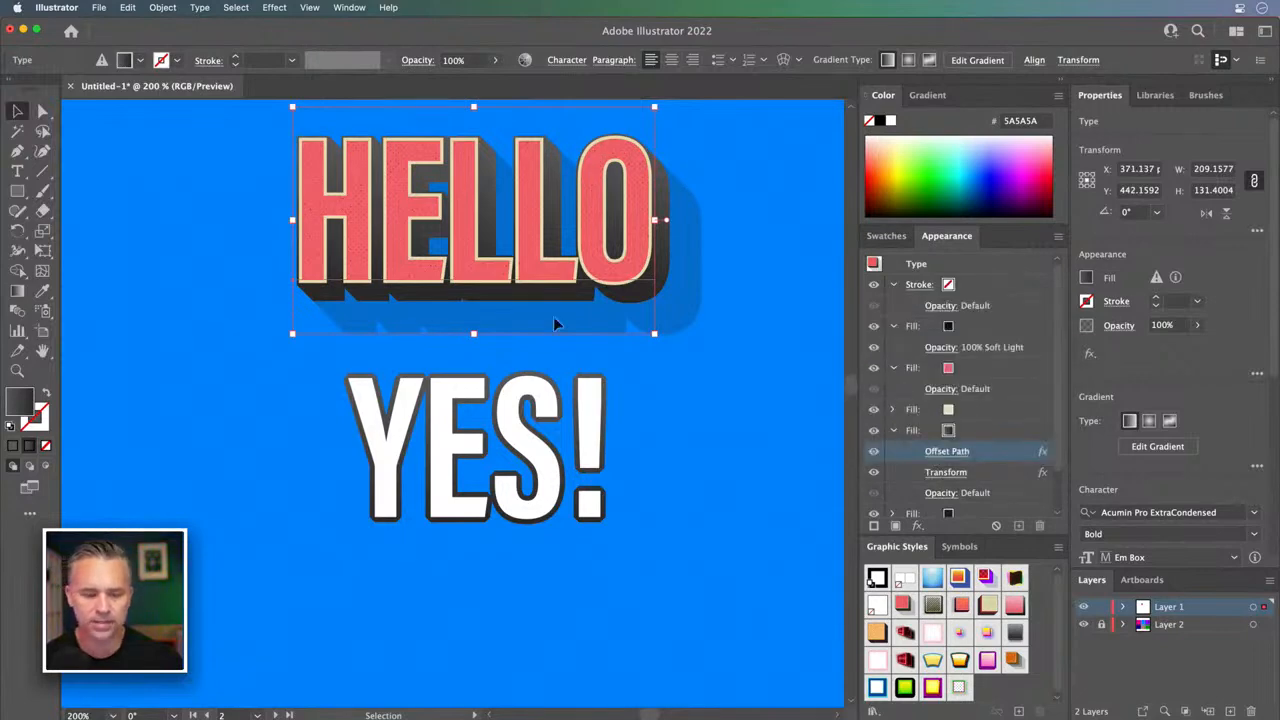
# - Add a Transform effect to the gradient fill of "YES!" with 3 px horizontal and vertical moves and 20 copies
pyautogui.click(502, 422)
pyautogui.click(985, 411)
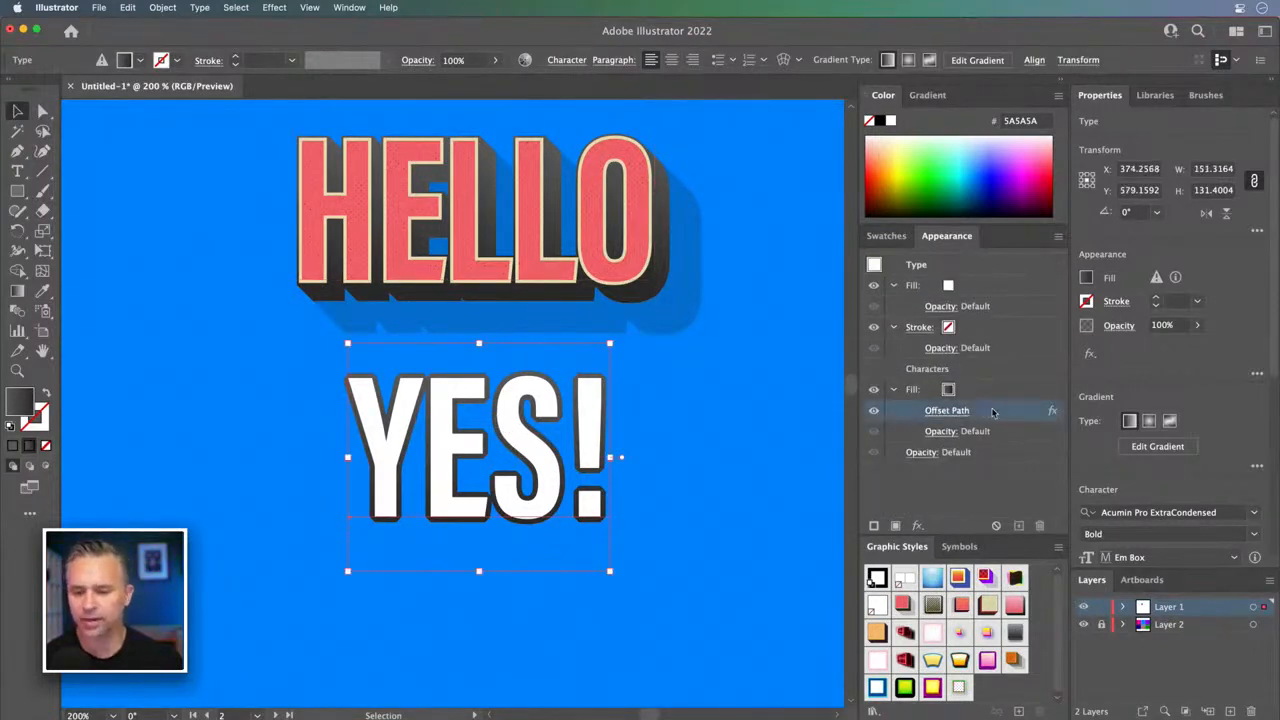
pyautogui.click(918, 528)
pyautogui.moveTo(948, 452)
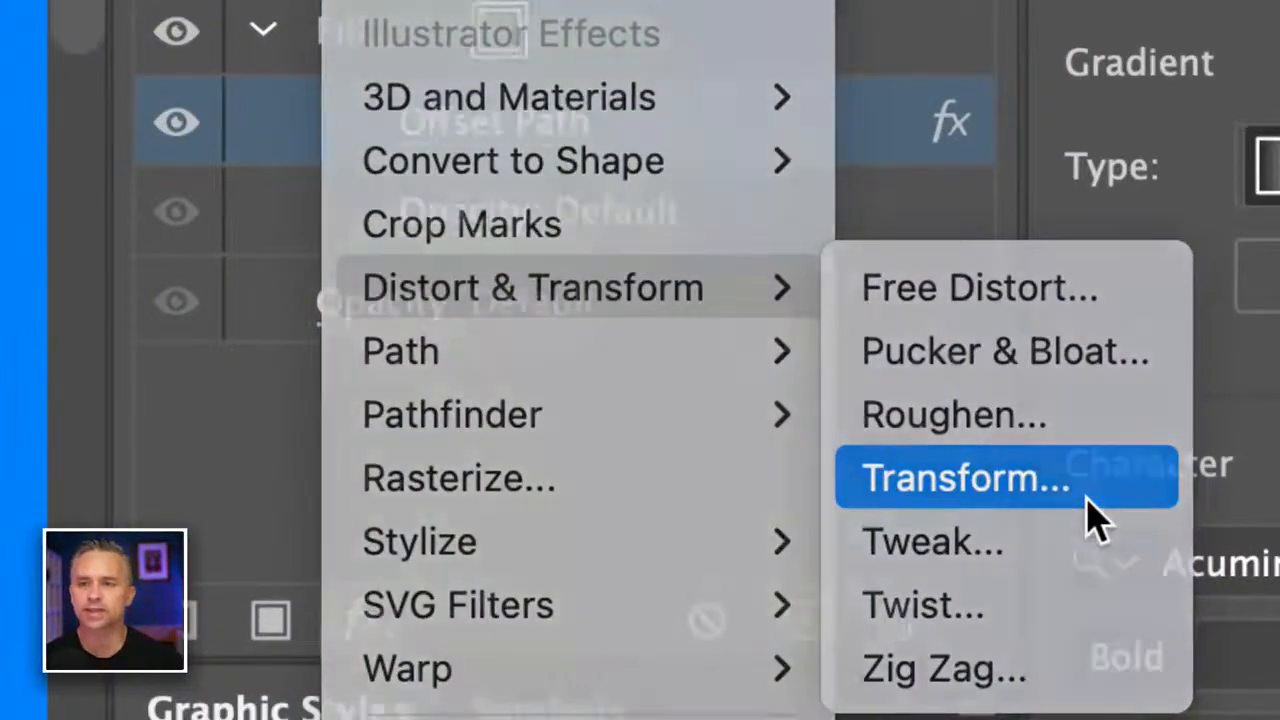
pyautogui.click(1090, 512)
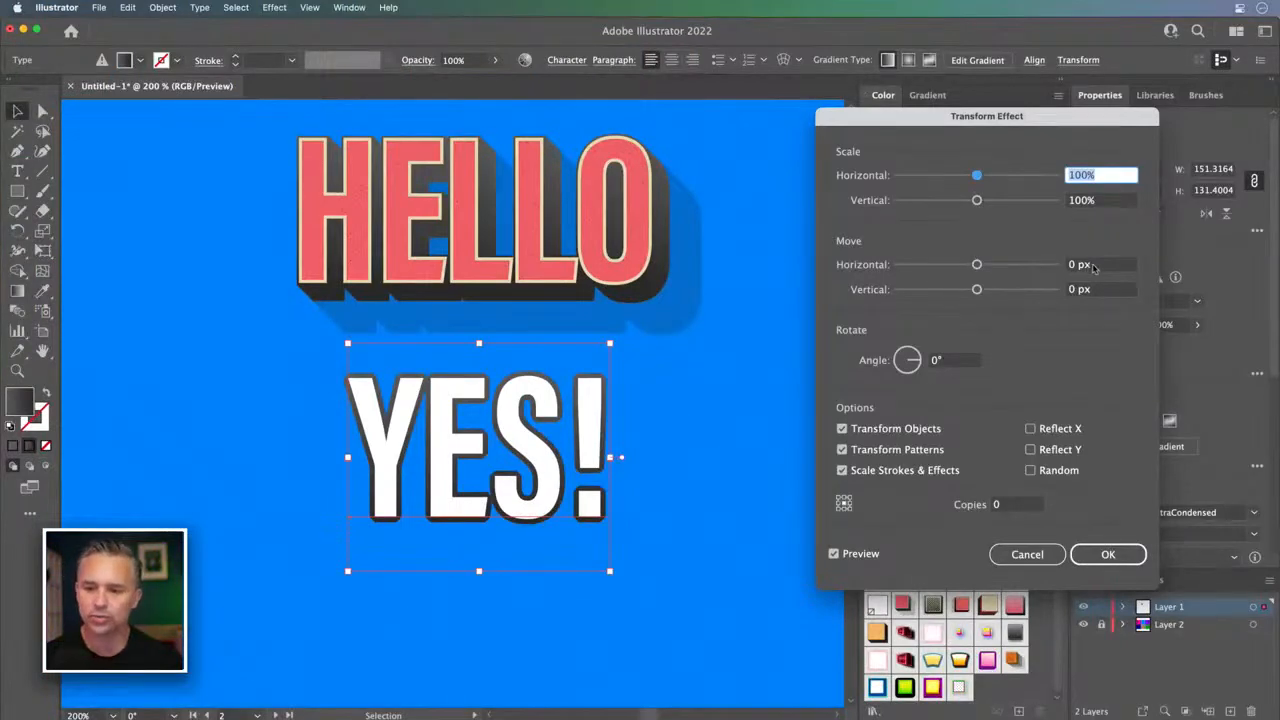
pyautogui.press('Tab')
pyautogui.press('Tab')
pyautogui.write('3')
pyautogui.press('Tab')
pyautogui.write('3')
pyautogui.press('Tab')
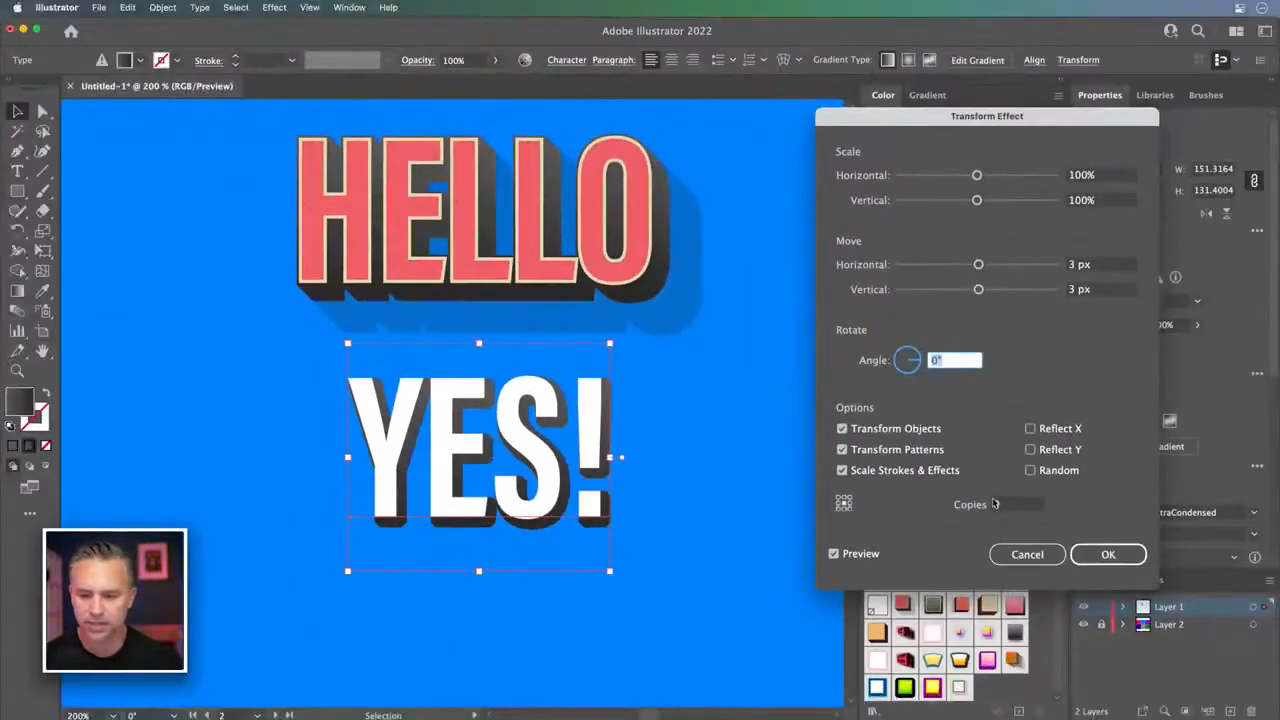
pyautogui.press('Tab')
pyautogui.write('2')
pyautogui.press('Tab')
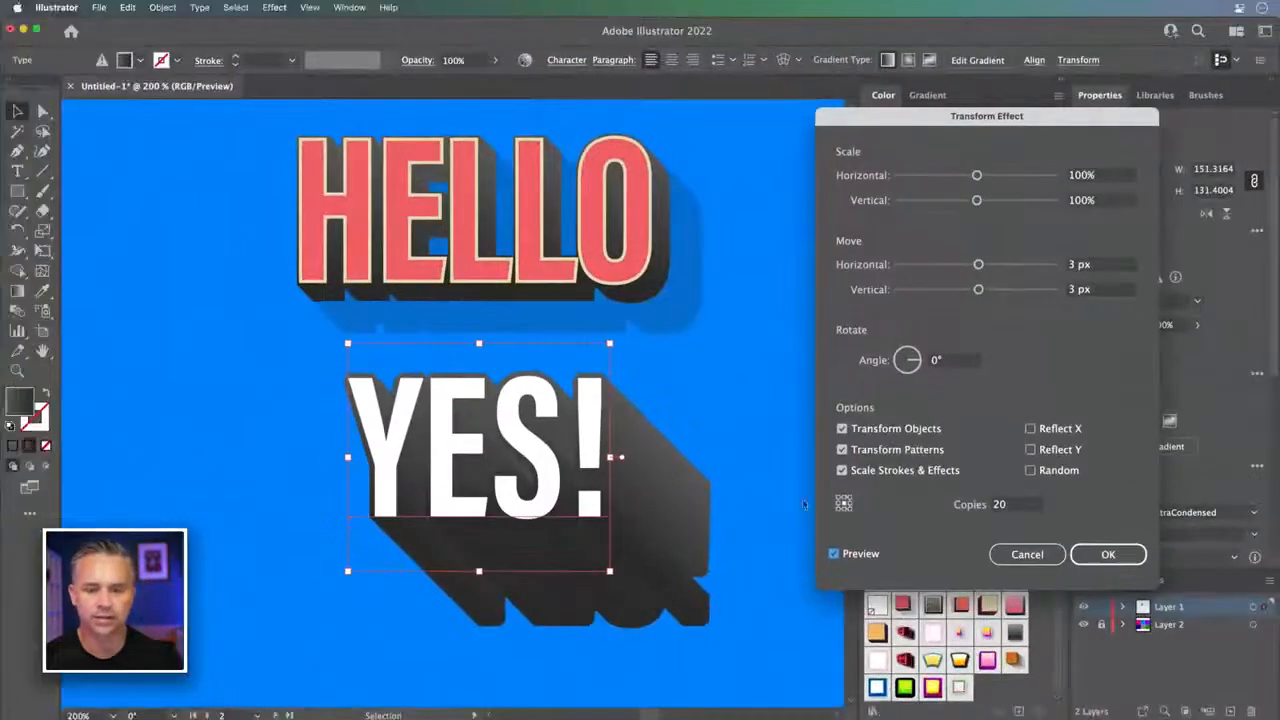
# - Set the Transform effect on "YES!" to 1 px horizontal and vertical moves with 30 copies
pyautogui.click(979, 264)
pyautogui.write('1')
pyautogui.press('Tab')
pyautogui.write('1')
pyautogui.press('Tab')
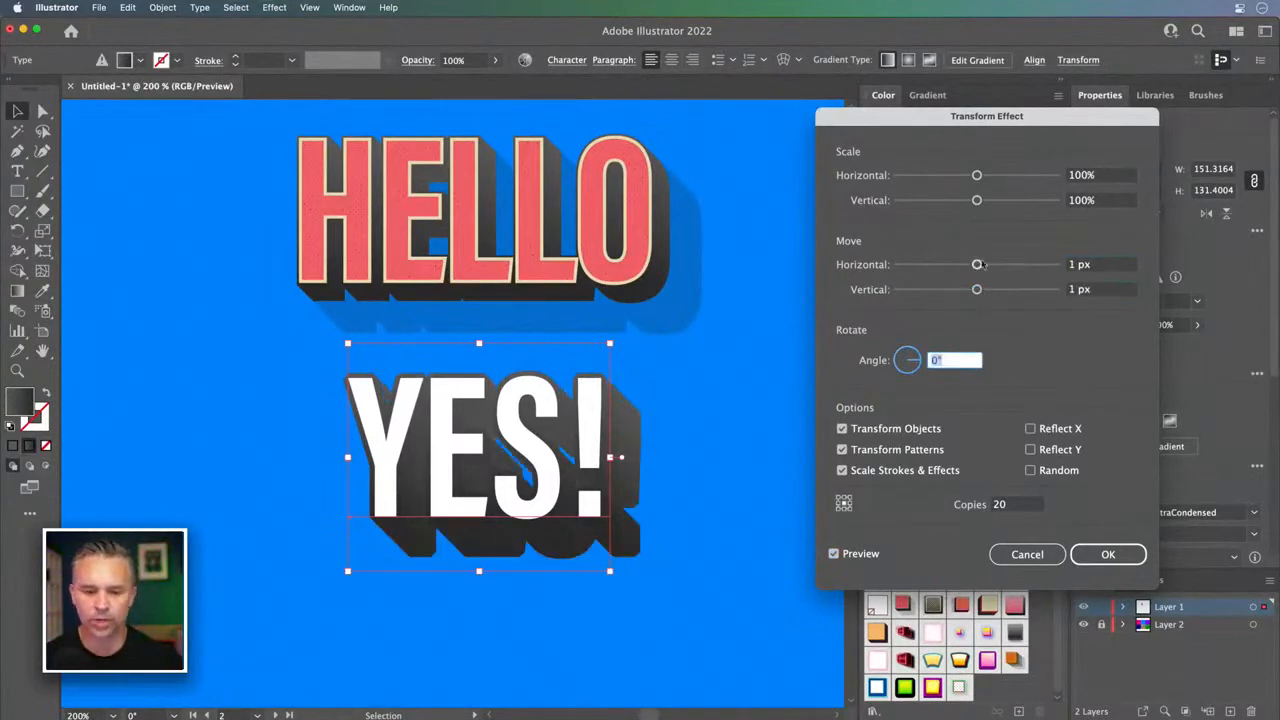
pyautogui.press('Tab')
pyautogui.write('30')
pyautogui.press('Tab')
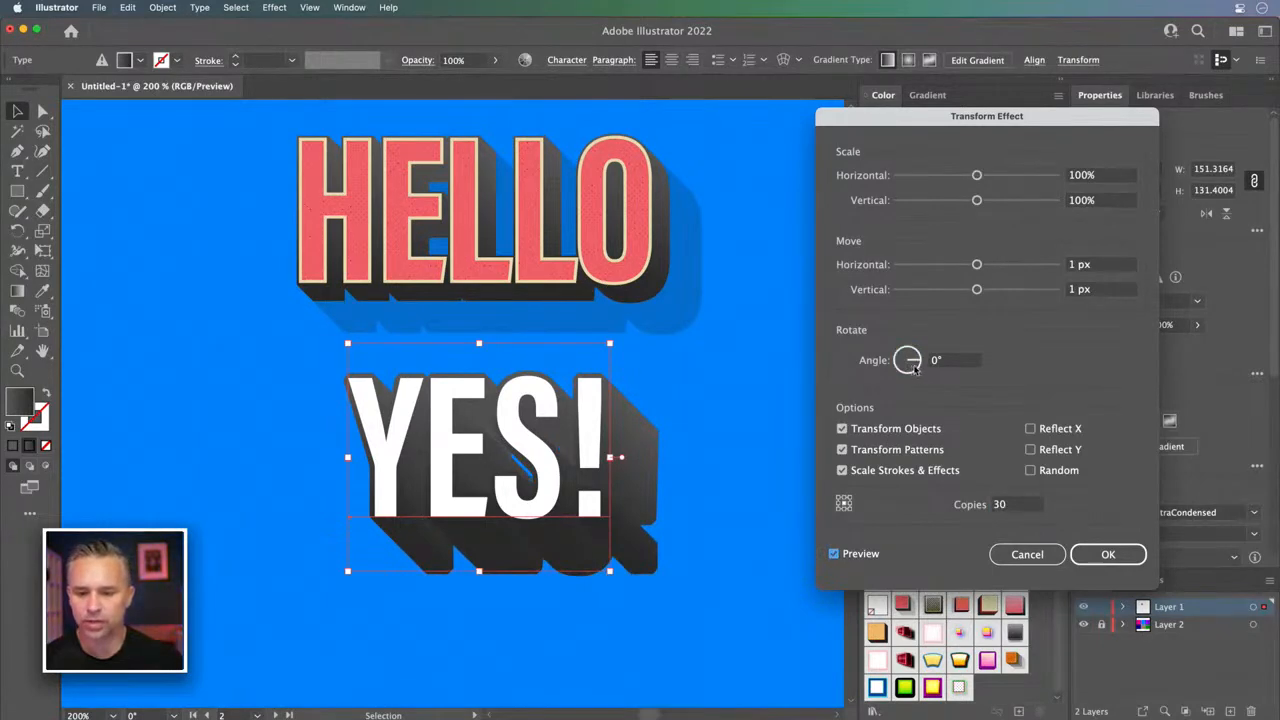
# - Try other shadow directions with vertical moves of 1.5 px and -1 px, and a horizontal move of -2 px
pyautogui.click(913, 369)
pyautogui.moveTo(912, 369); pyautogui.dragTo(919, 363)
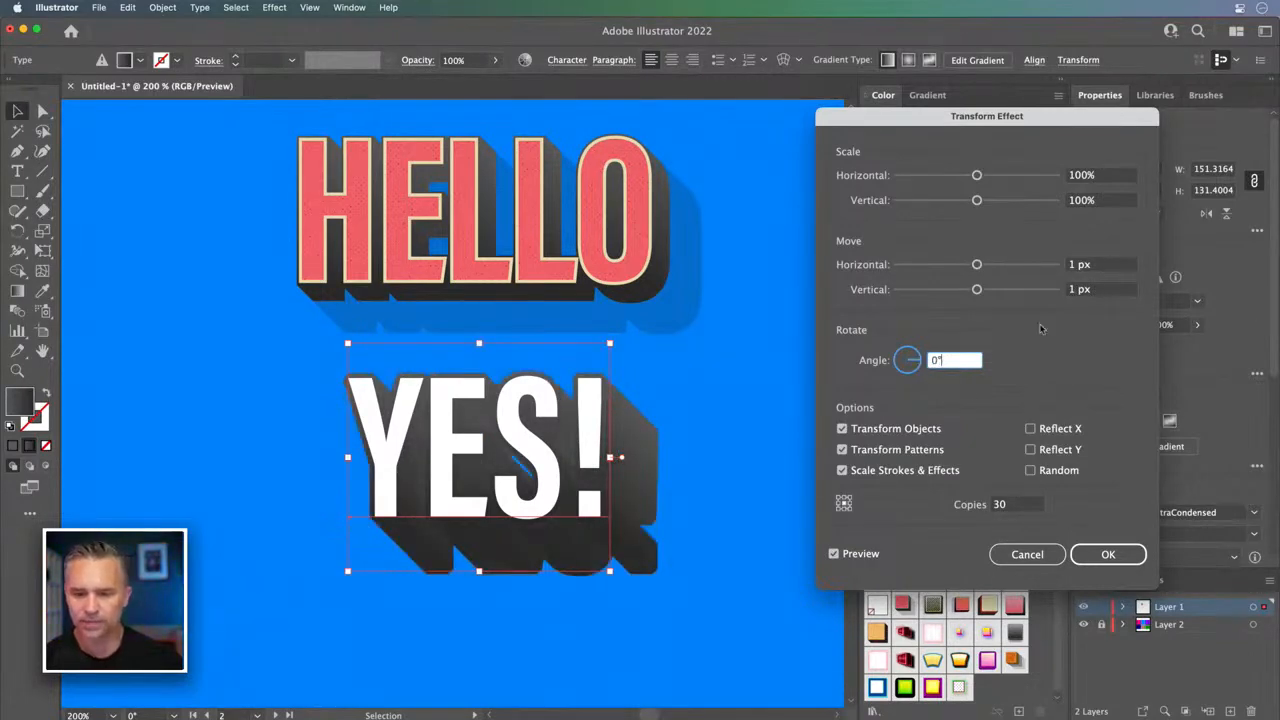
pyautogui.click(1075, 289)
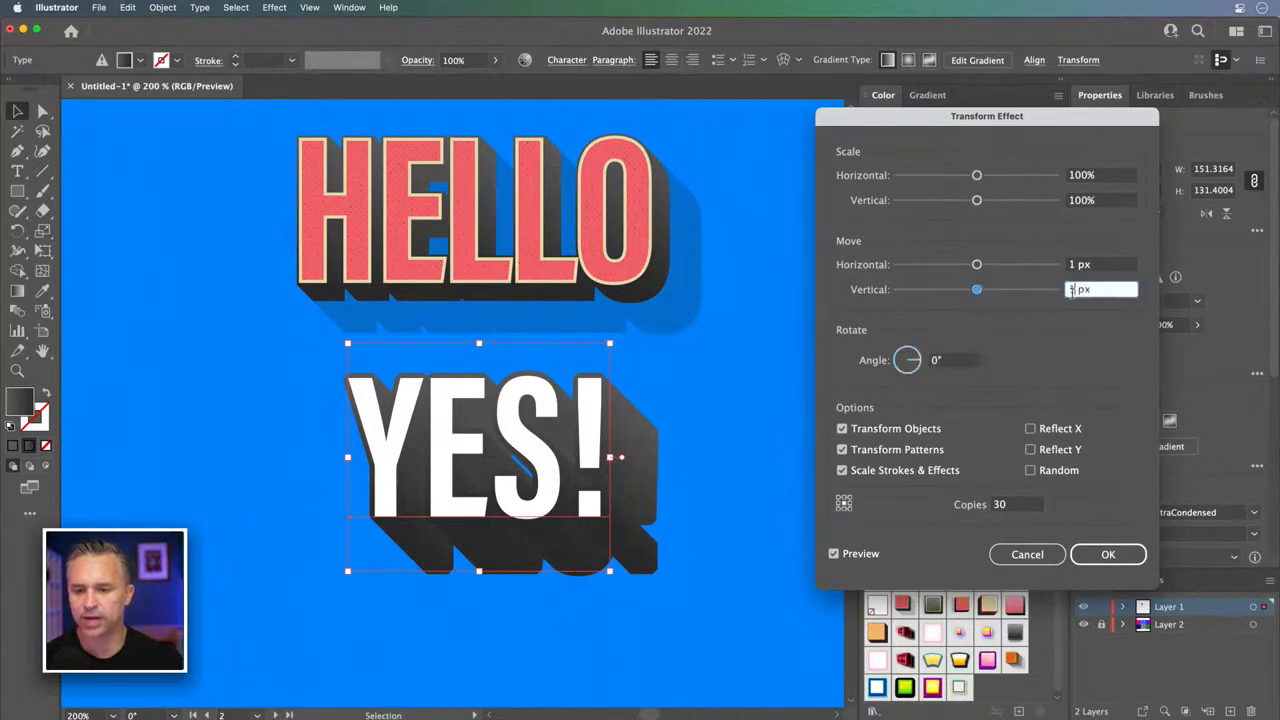
pyautogui.write('.5')
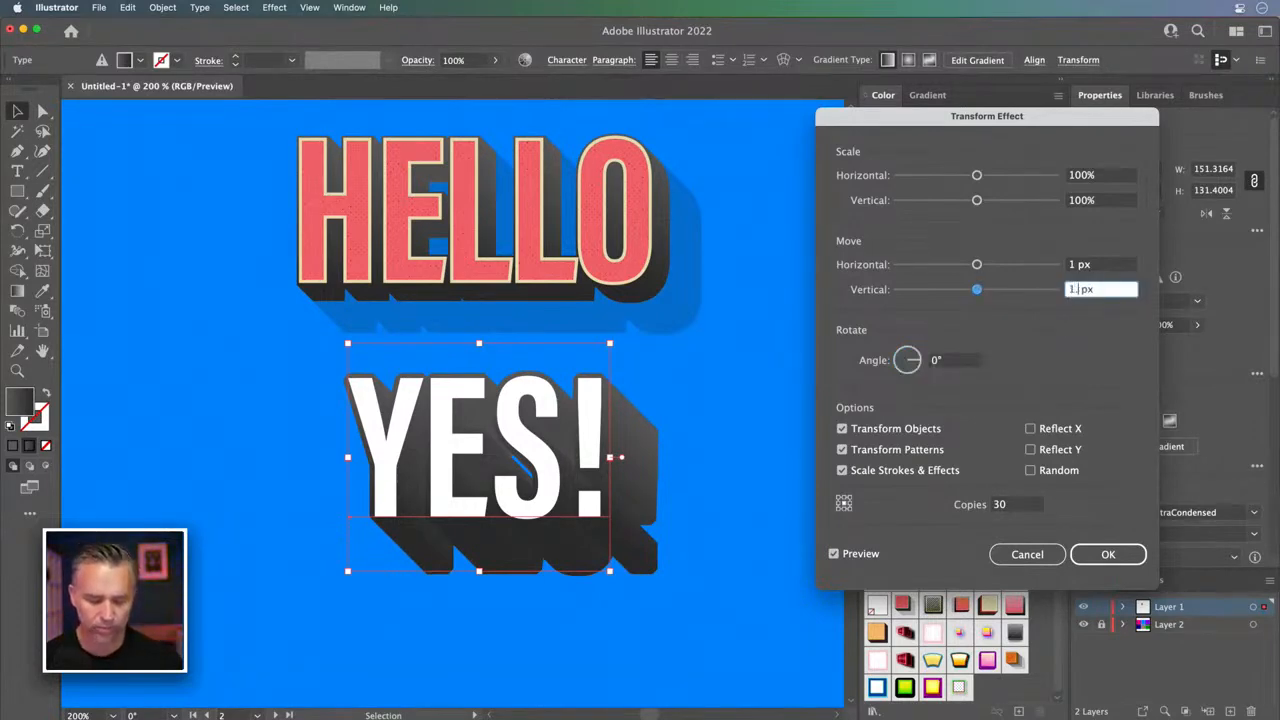
pyautogui.press('Tab')
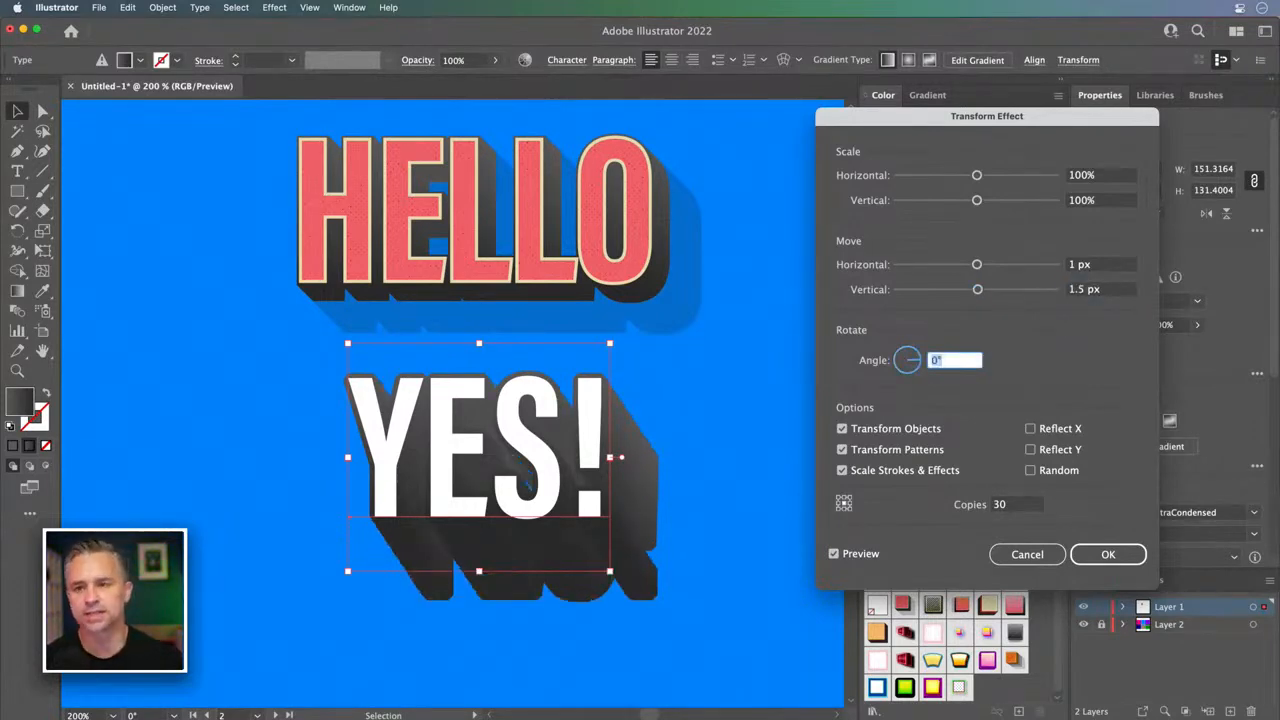
pyautogui.doubleClick(1080, 289)
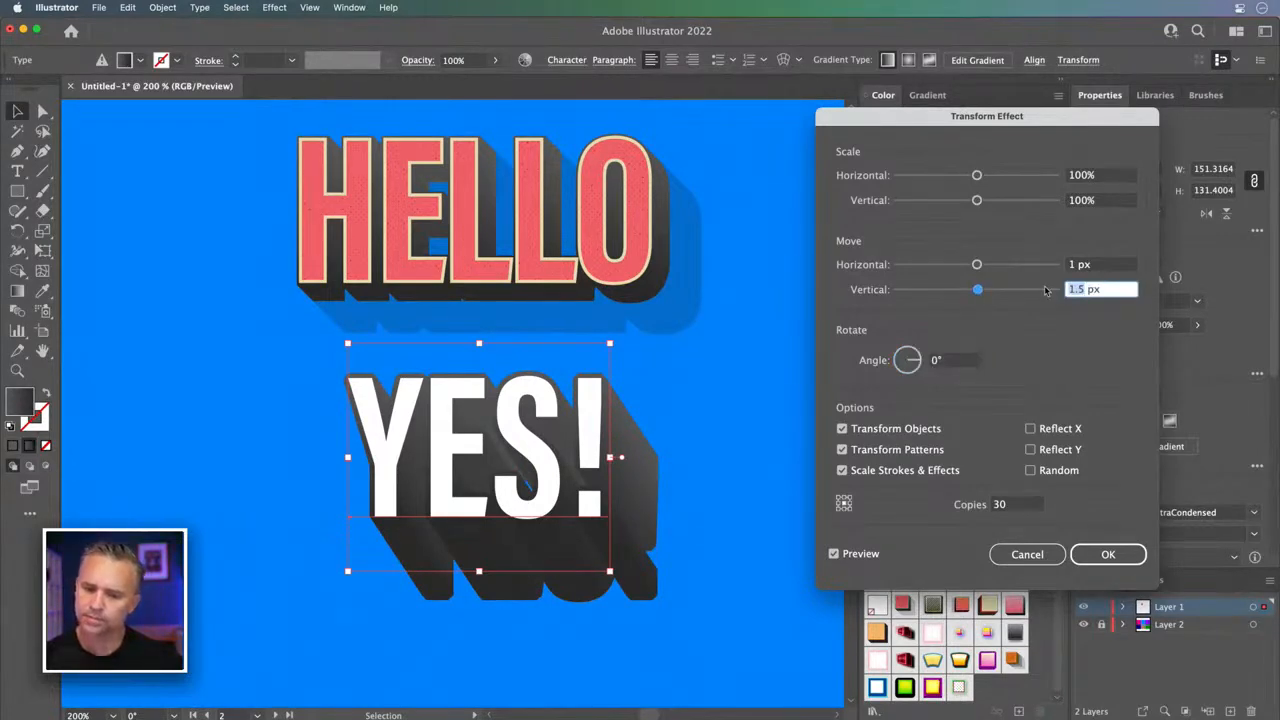
pyautogui.write('-1')
pyautogui.press('Tab')
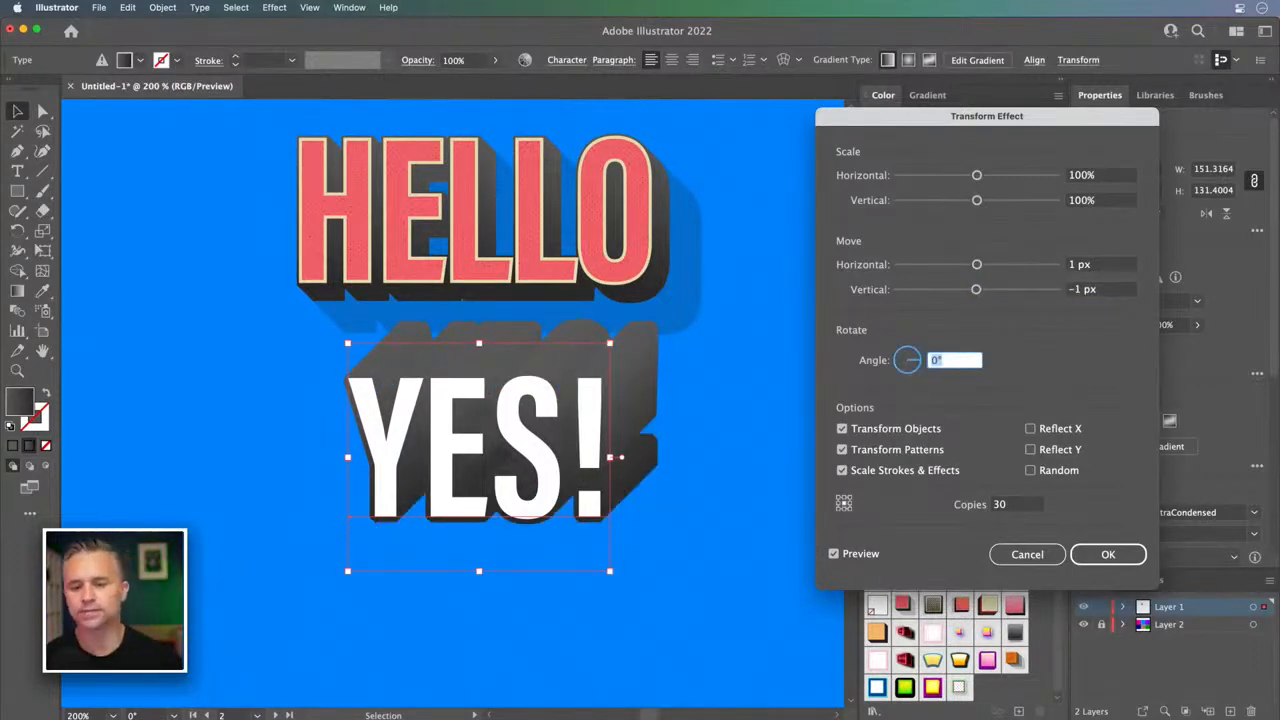
pyautogui.doubleClick(1068, 265)
pyautogui.write('-2')
pyautogui.press('Tab')
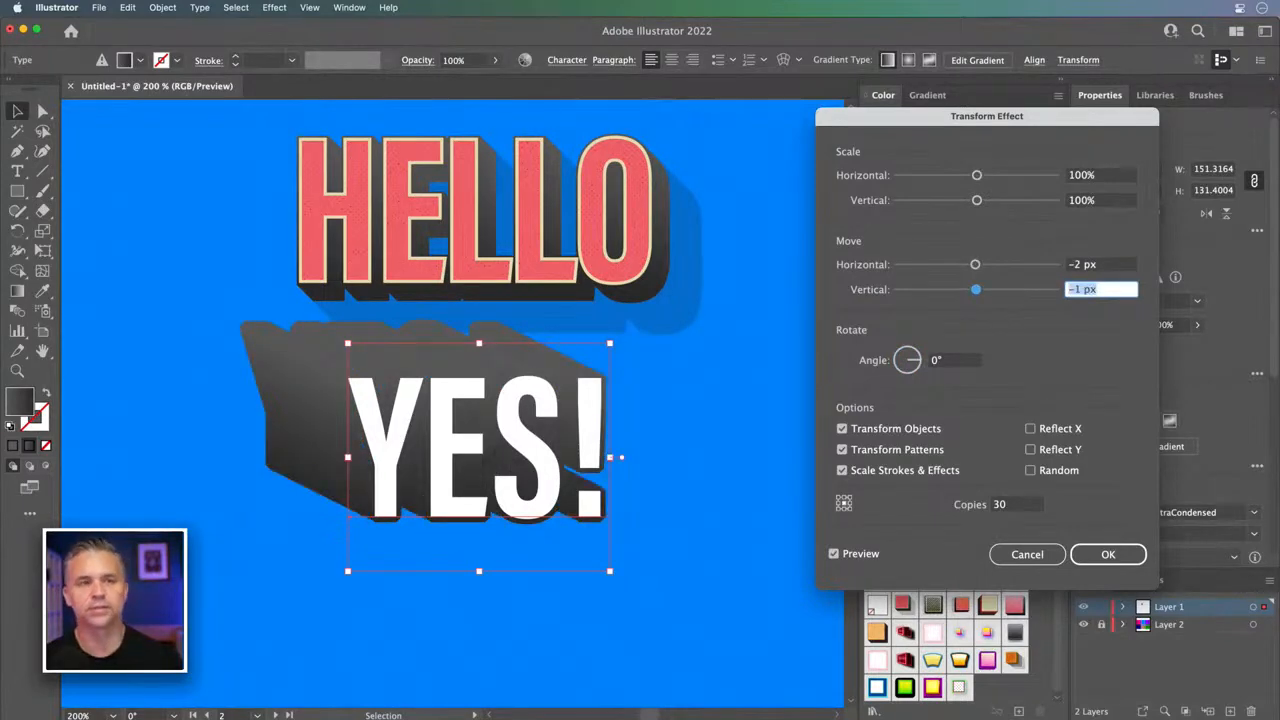
# - Set both the horizontal and vertical moves to 1 px and apply the Transform effect
pyautogui.doubleClick(1082, 265)
pyautogui.write('1')
pyautogui.press('Tab')
pyautogui.write('1')
pyautogui.press('Tab')
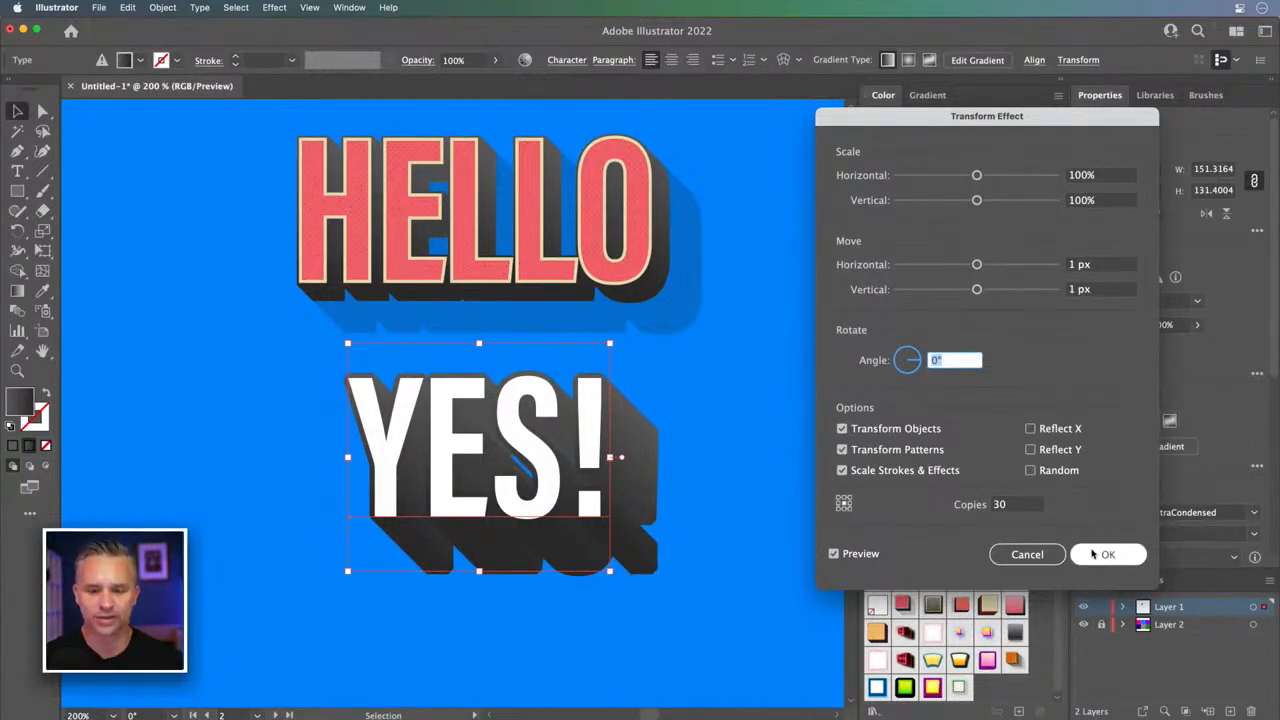
pyautogui.moveTo(984, 266); pyautogui.dragTo(977, 270)
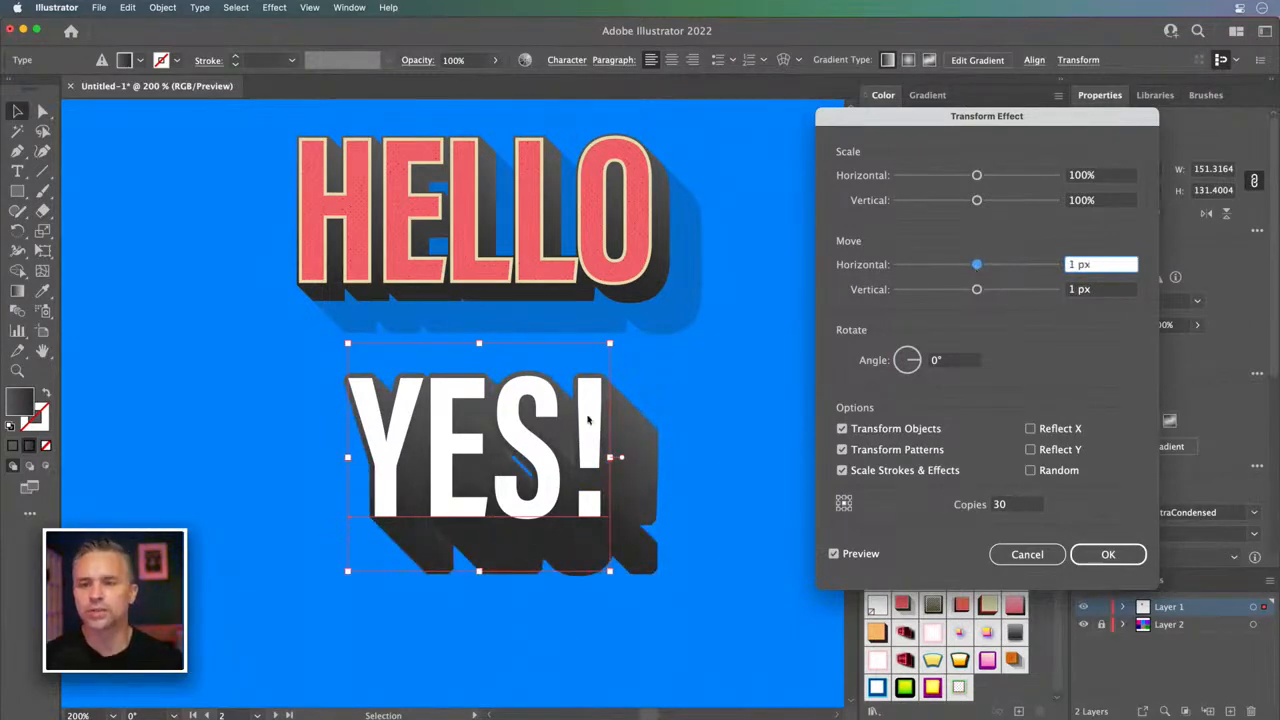
pyautogui.click(1108, 554)
# - Duplicate the "YES!" text directly below the original and reduce the copy to basic appearance
pyautogui.moveTo(285, 394); pyautogui.dragTo(309, 191)
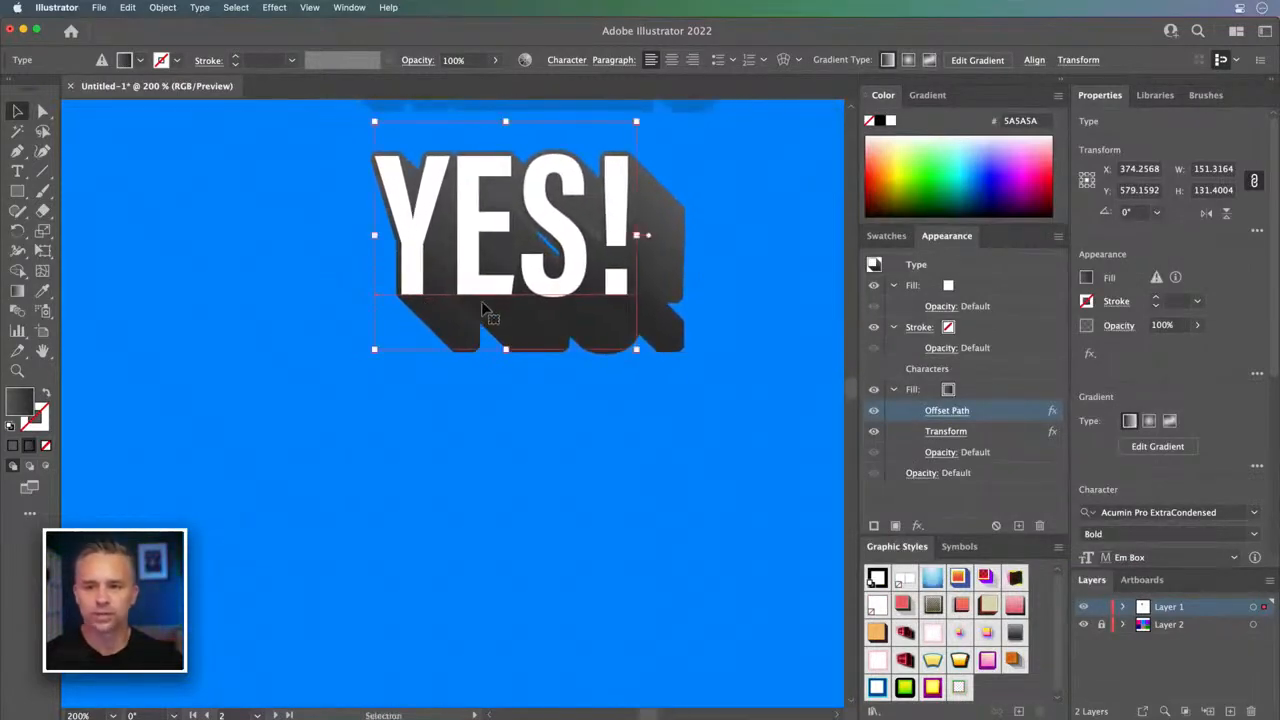
pyautogui.moveTo(497, 298); pyautogui.dragTo(484, 545)
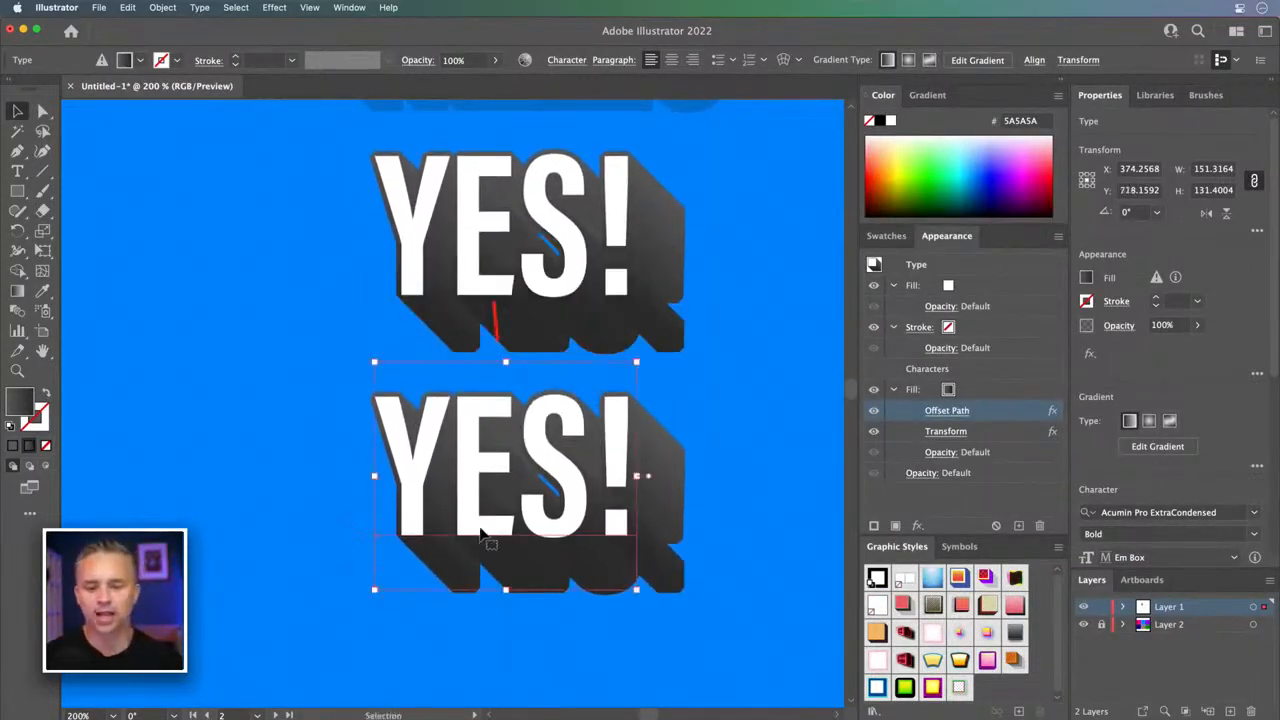
pyautogui.click(1058, 237)
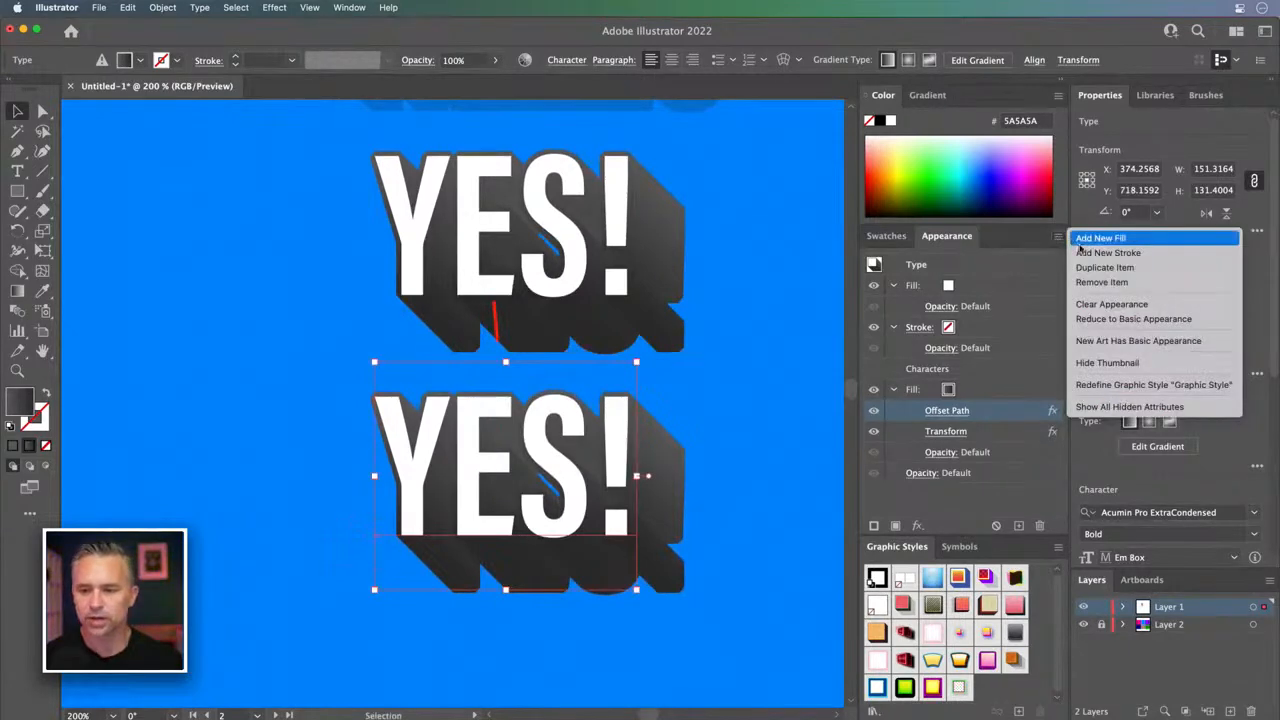
pyautogui.click(1116, 319)
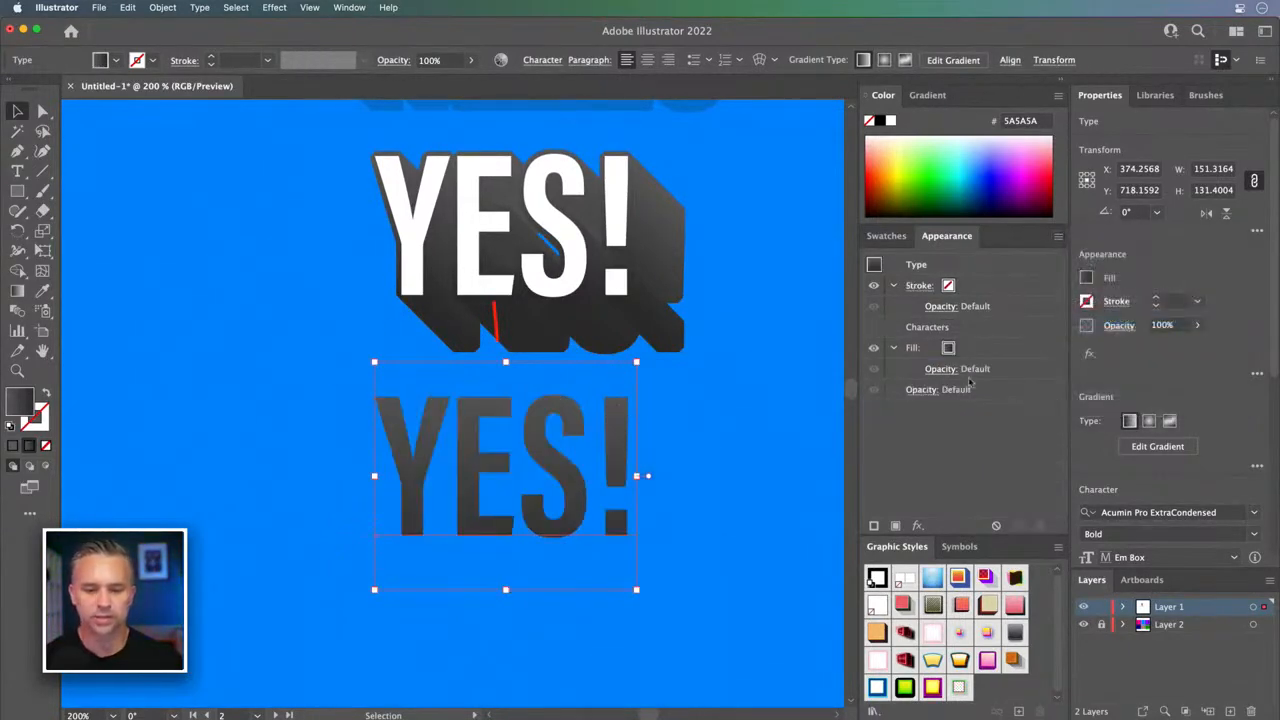
# - Fill the lower "YES!" copy with white and shift it slightly to the right
pyautogui.click(1086, 283)
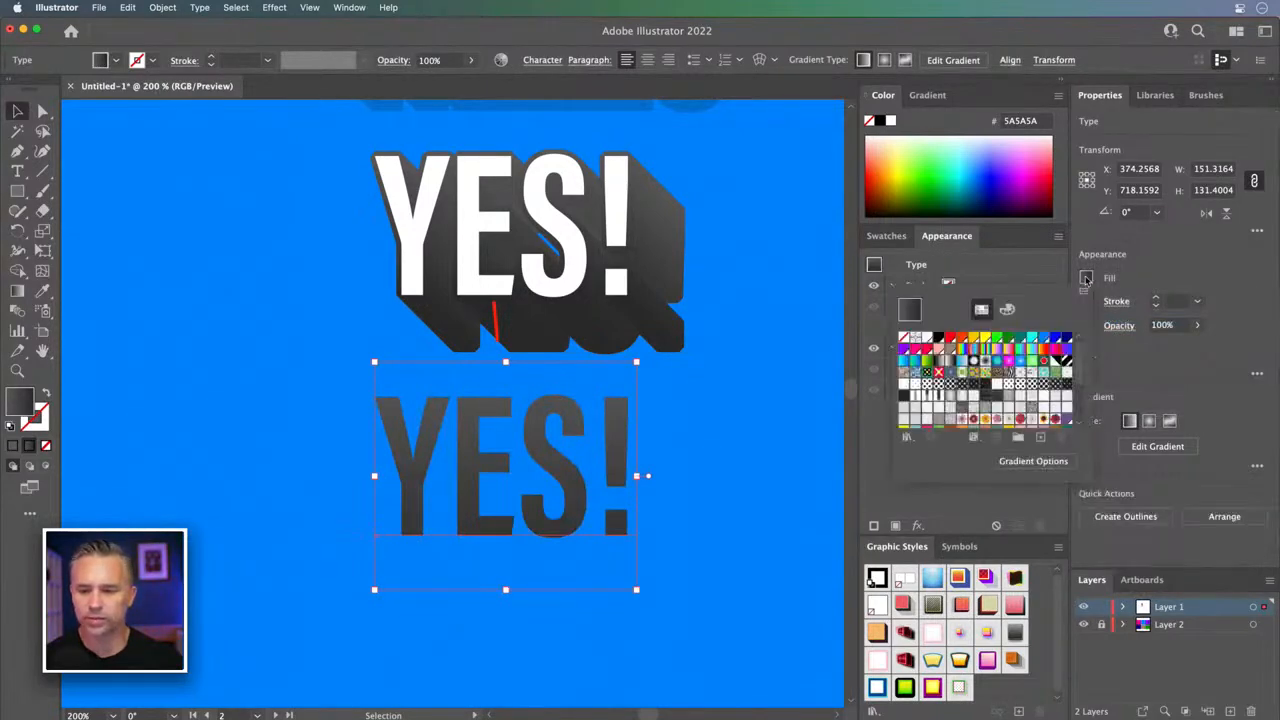
pyautogui.click(916, 338)
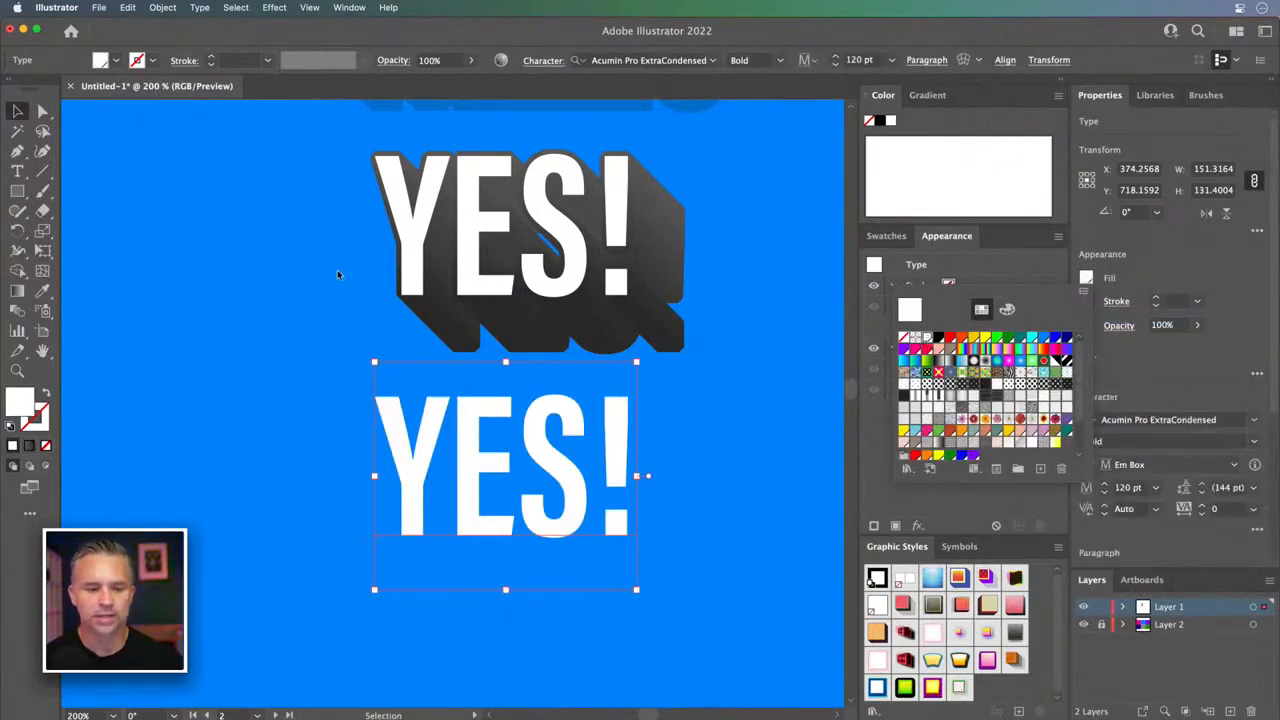
pyautogui.click(494, 480)
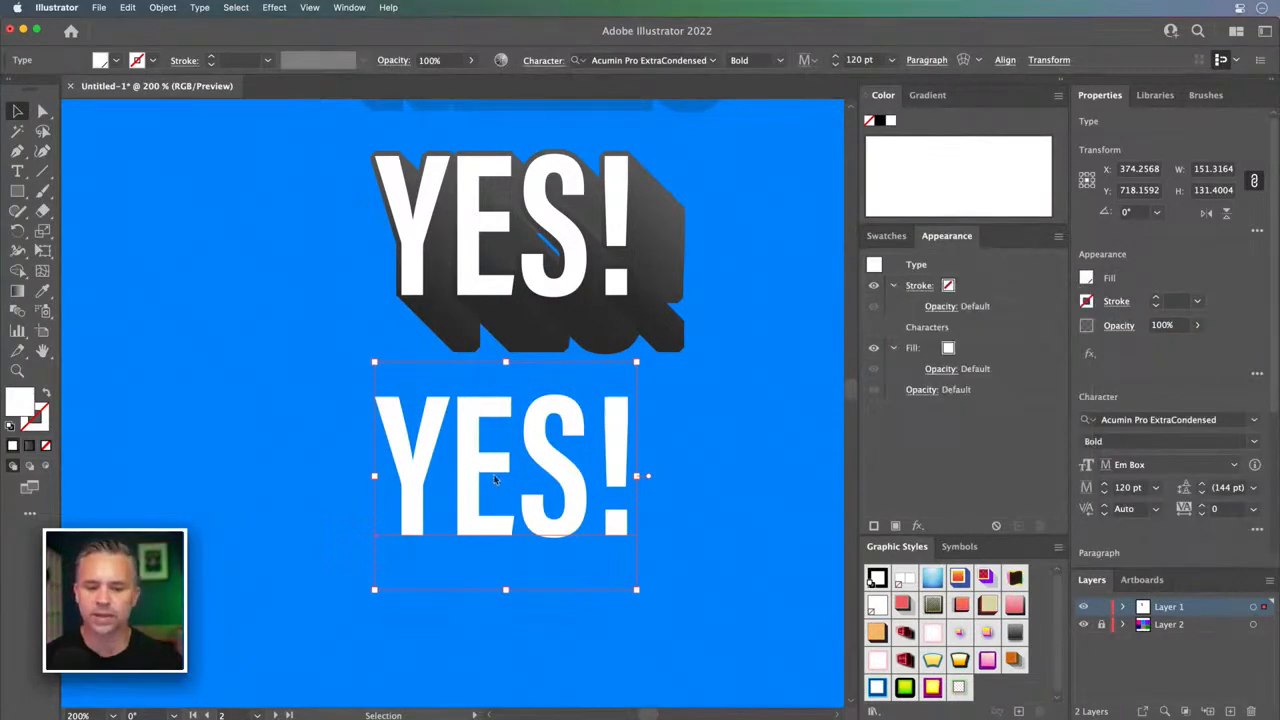
pyautogui.moveTo(472, 464); pyautogui.dragTo(498, 468)
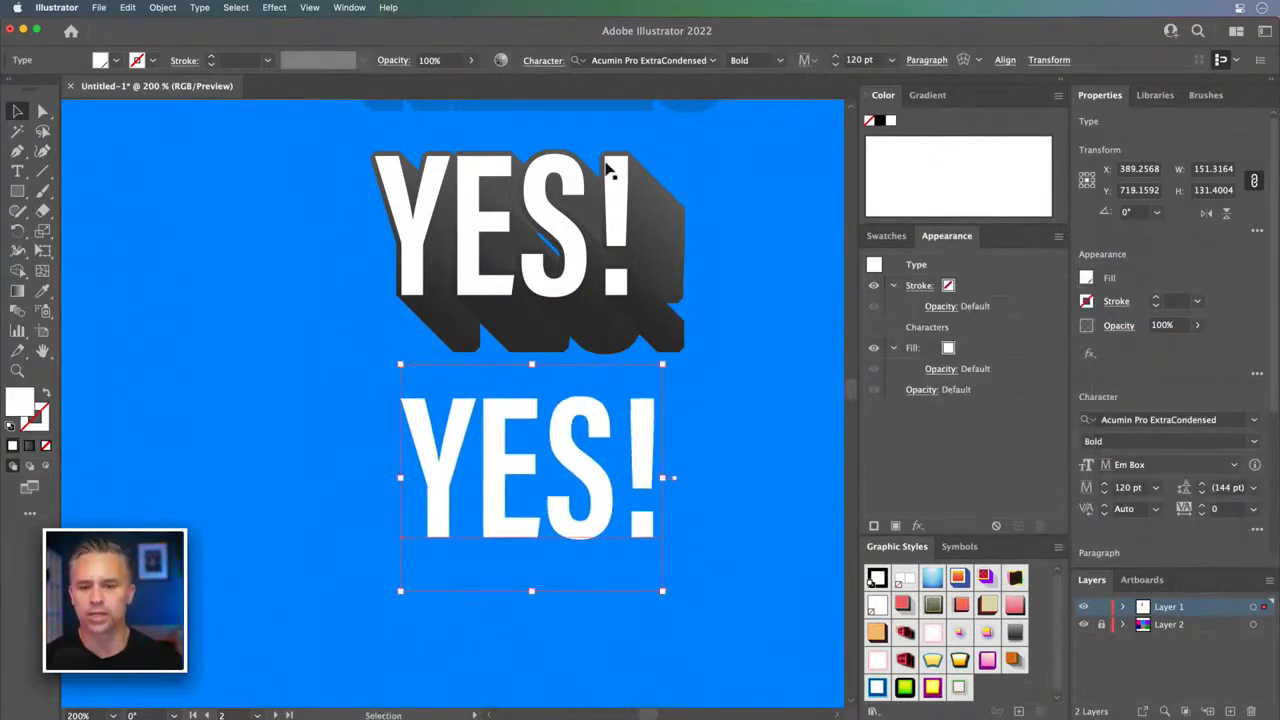
# - Apply a 3D Extrude effect to the white "YES!" copy and rotate it freeform
pyautogui.click(278, 7)
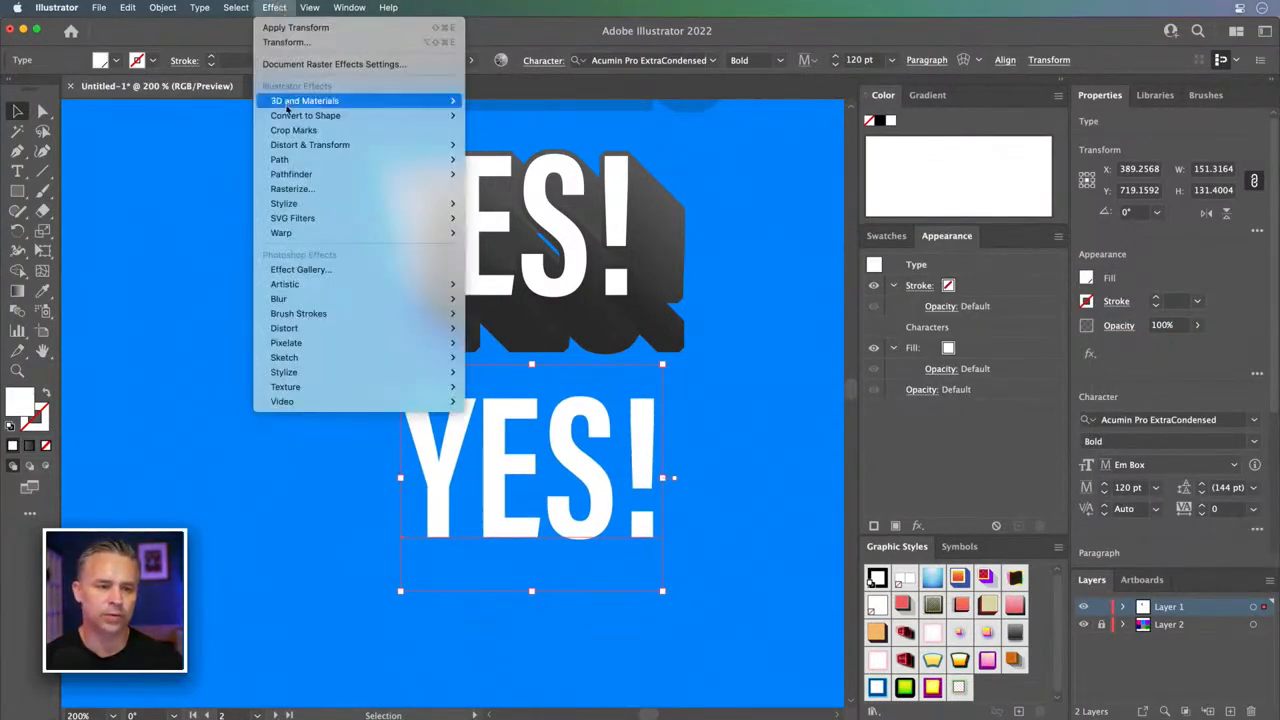
pyautogui.moveTo(287, 104)
pyautogui.click(478, 101)
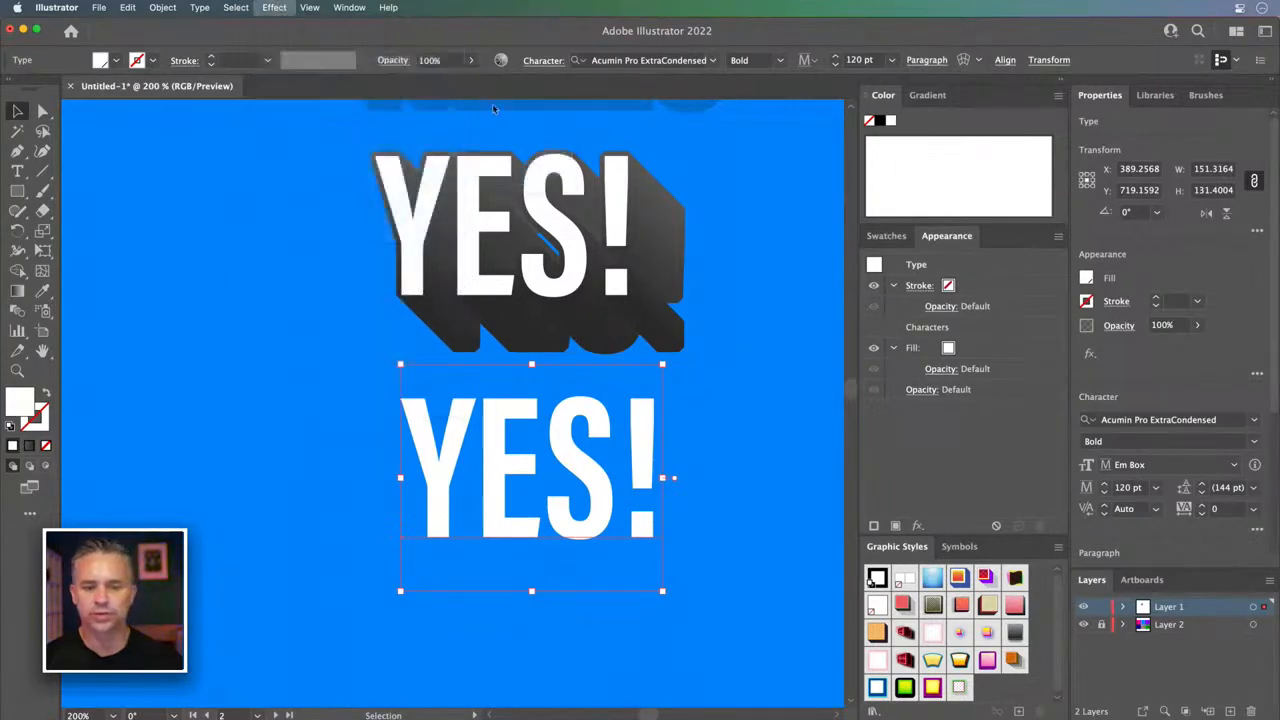
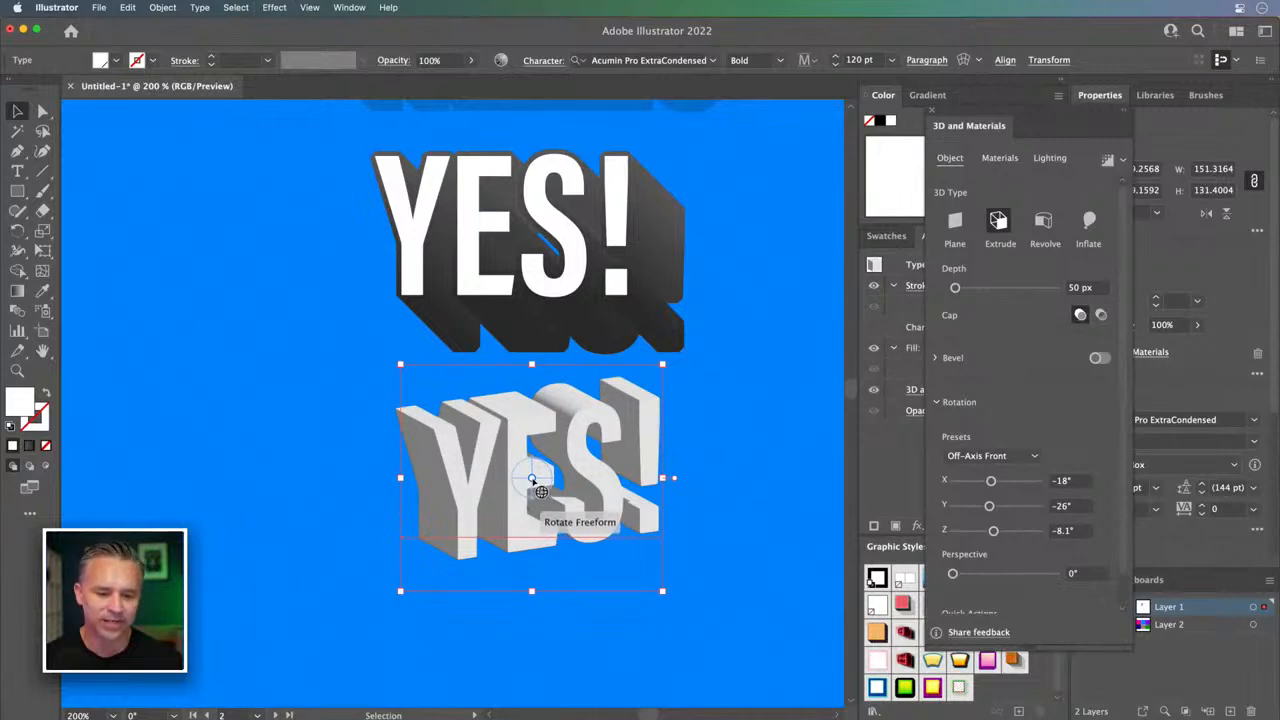
pyautogui.moveTo(532, 479); pyautogui.dragTo(510, 455)
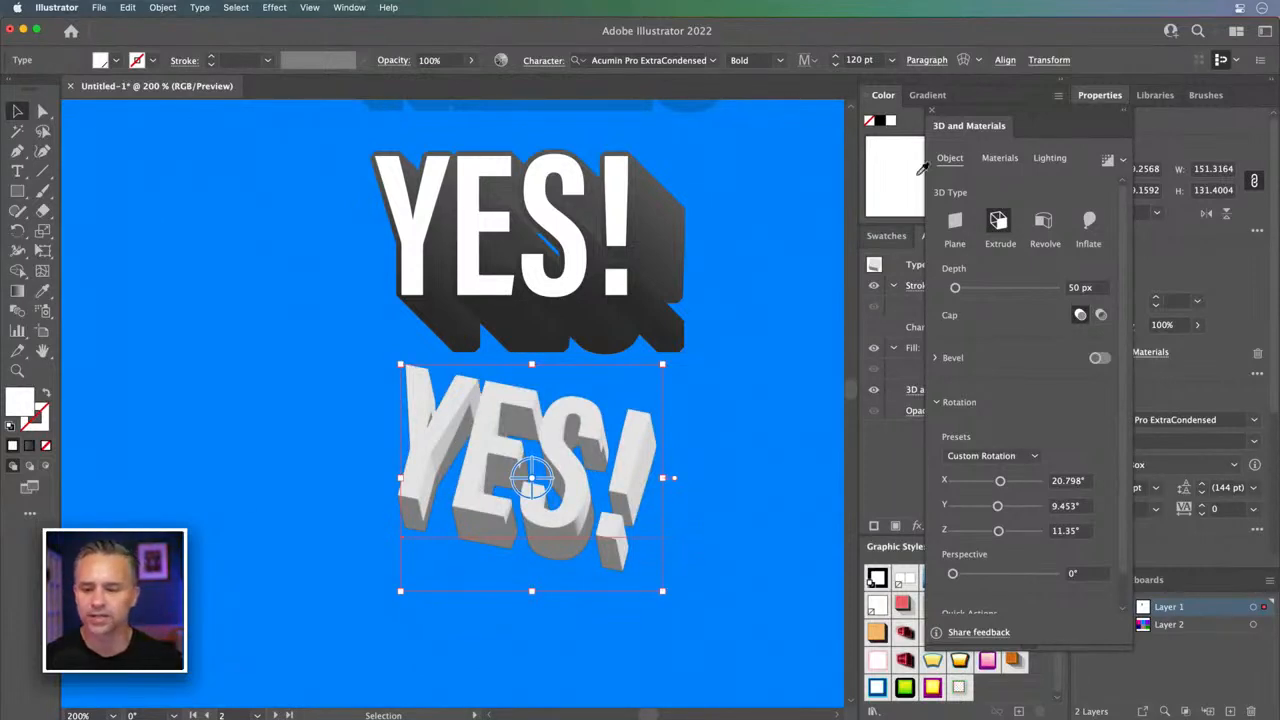
# - Apply the Isometric Left rotation preset to the extruded "YES!", moving the 3D settings clear of the other panels
pyautogui.moveTo(1045, 118); pyautogui.dragTo(858, 121)
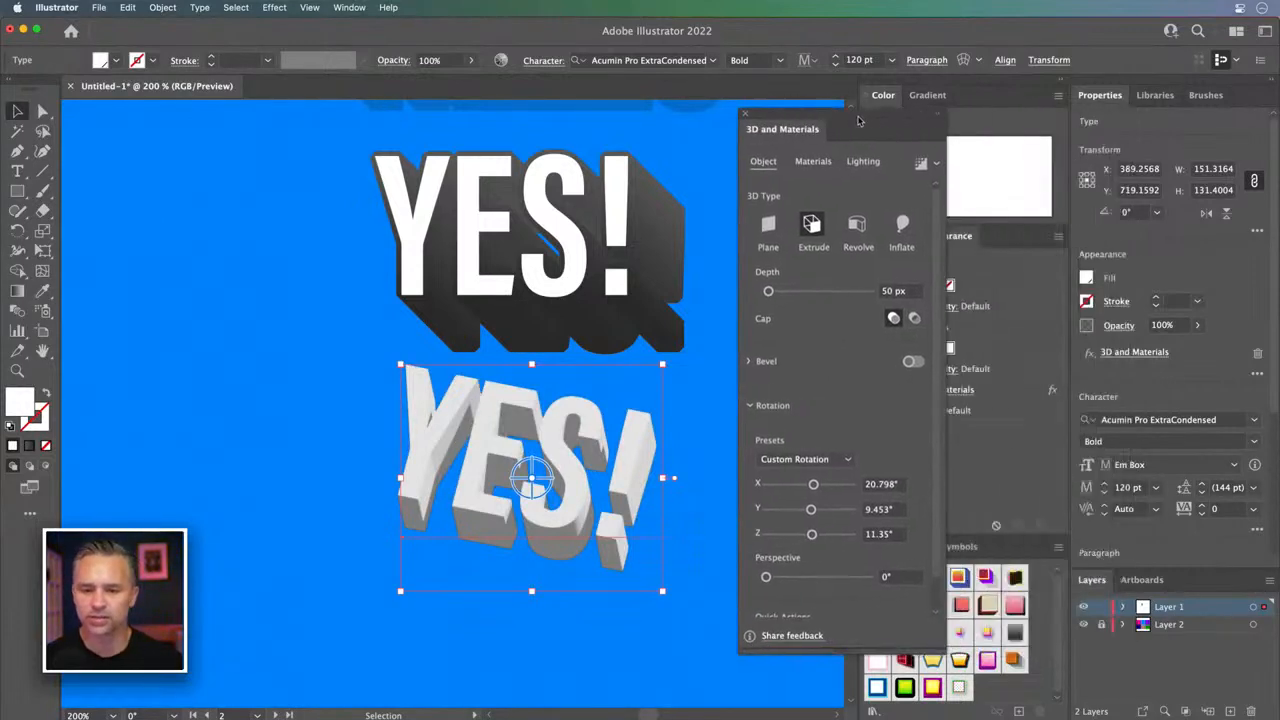
pyautogui.click(802, 458)
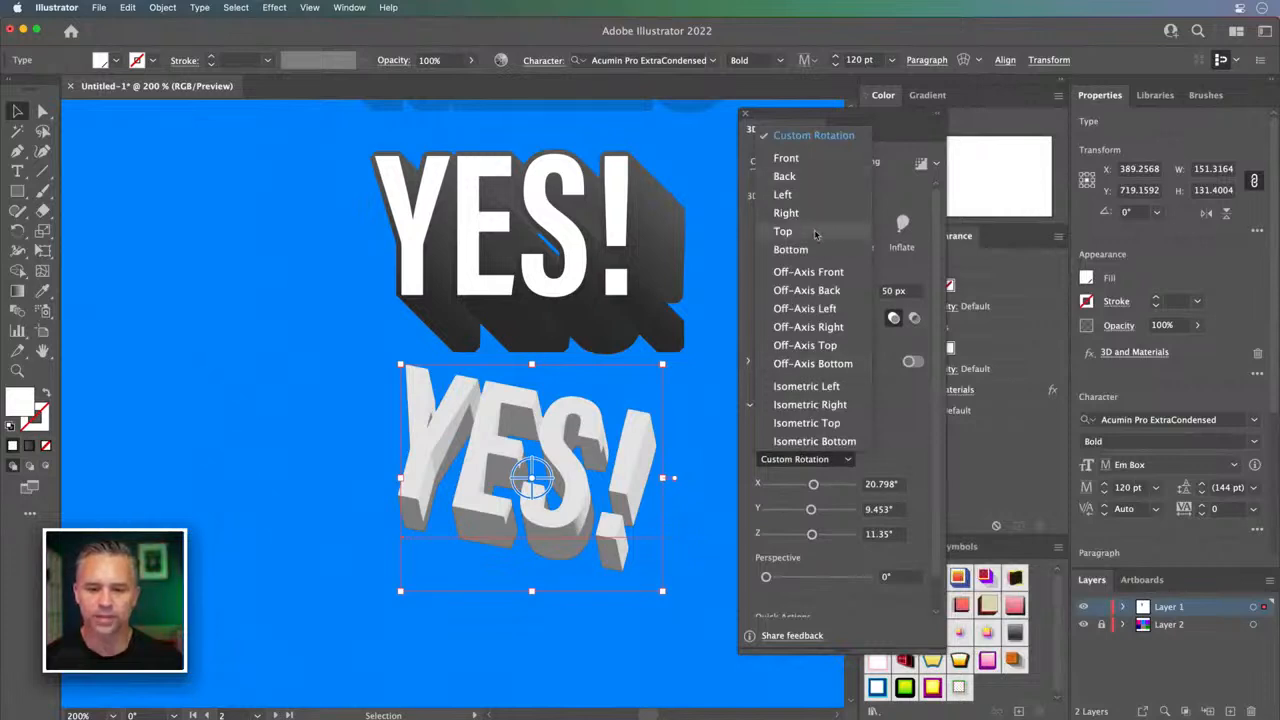
pyautogui.click(804, 387)
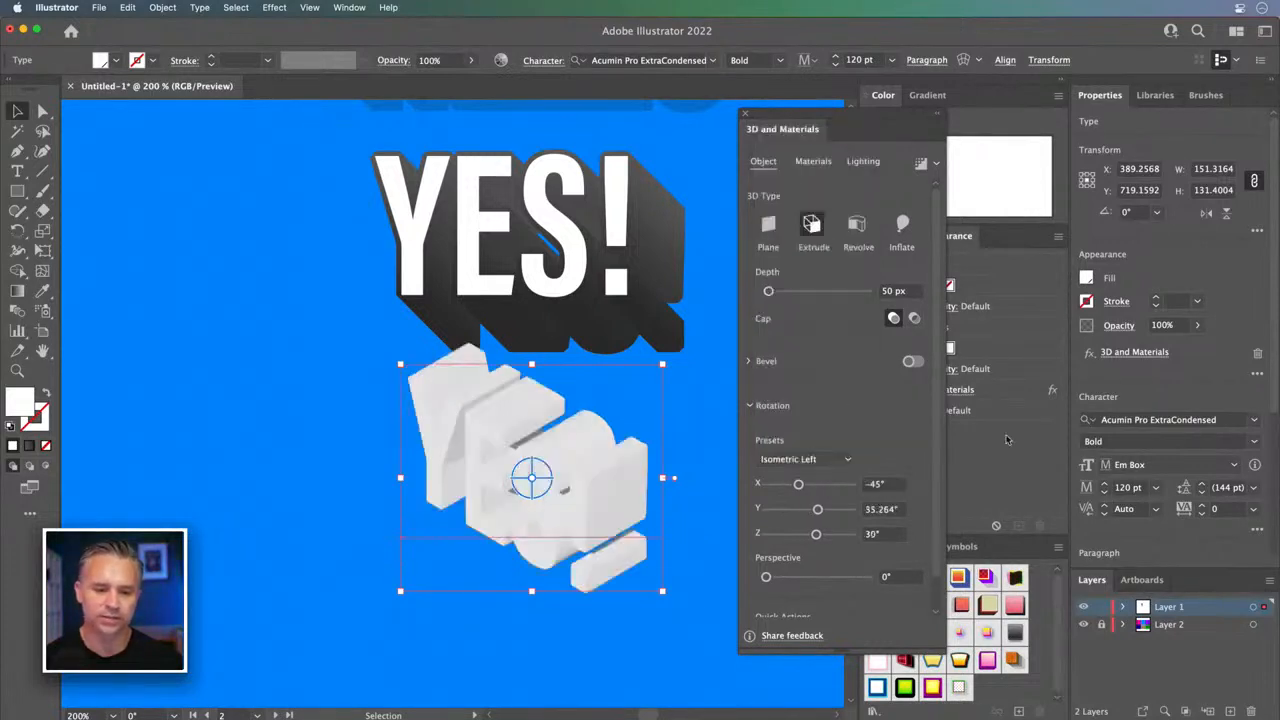
# - Apply the Diffuse lighting preset and rotate the 3D "YES!" freeform to about X 8.6°, Y 14.8° and Z -7°
pyautogui.click(850, 162)
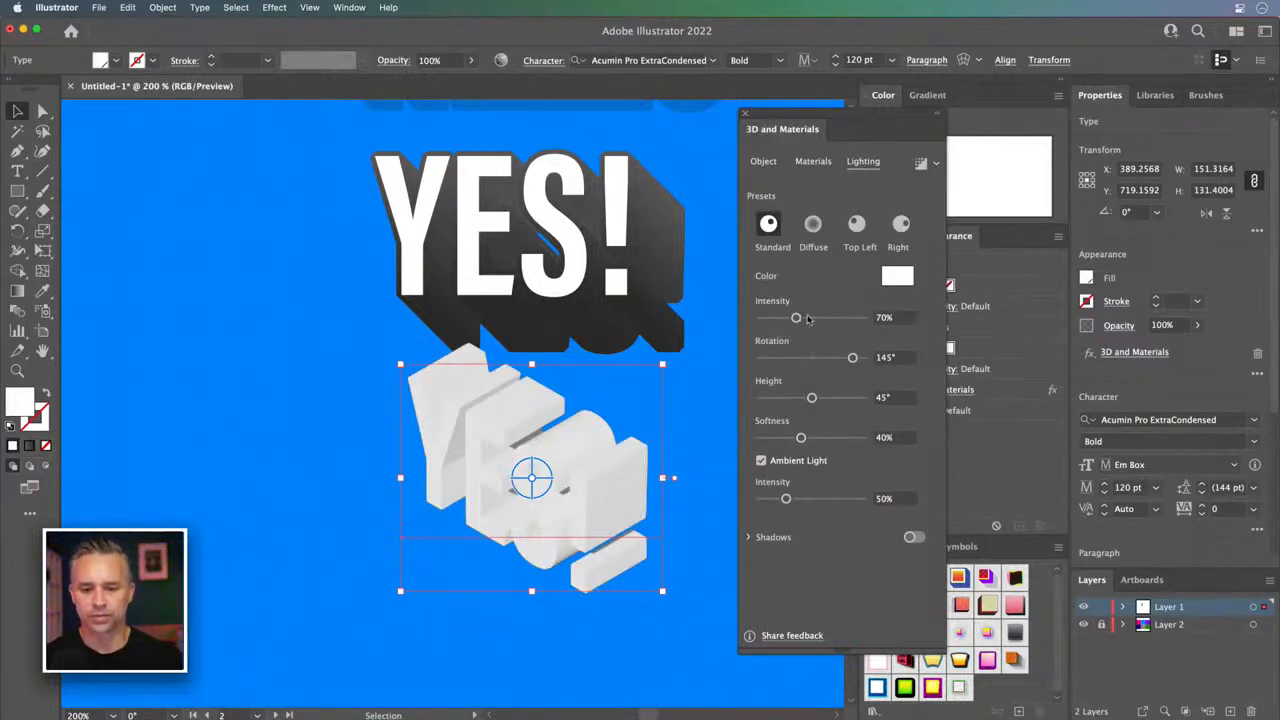
pyautogui.click(813, 225)
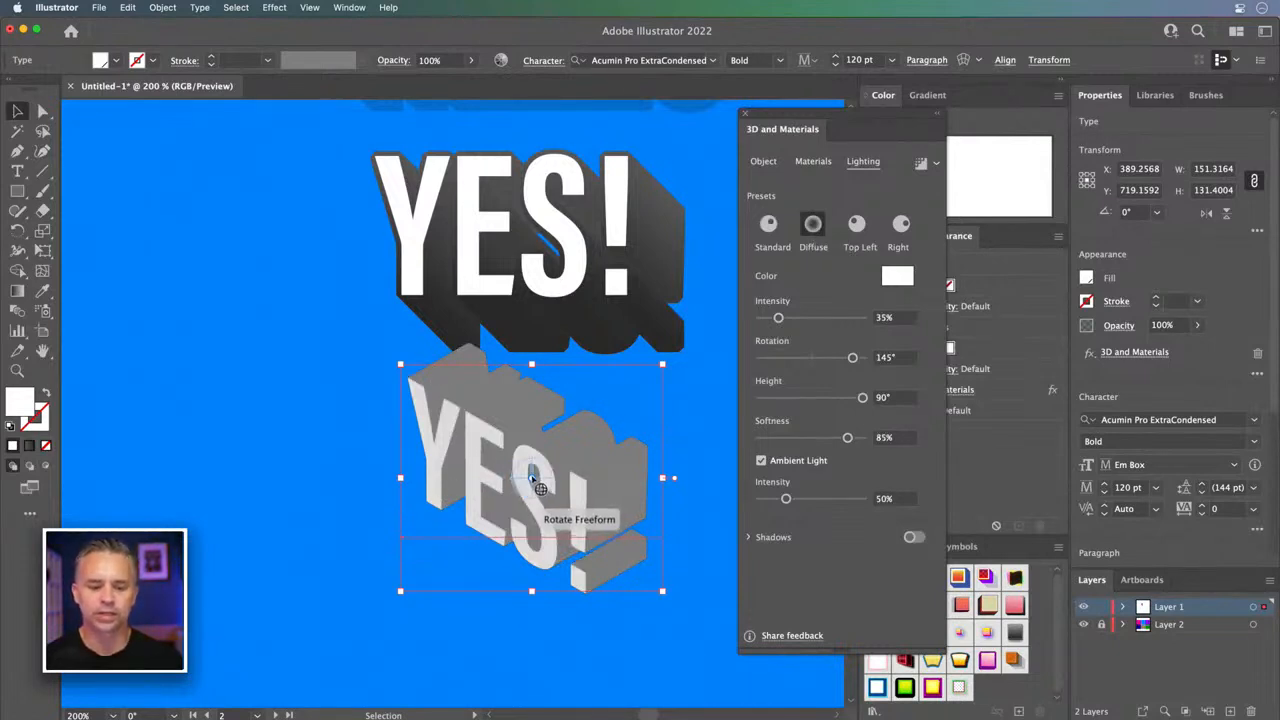
pyautogui.moveTo(537, 466)
pyautogui.mouseDown()
pyautogui.moveTo(534, 434)
pyautogui.moveTo(553, 442)
pyautogui.moveTo(549, 468)
pyautogui.moveTo(557, 455)
pyautogui.moveTo(531, 430)
pyautogui.moveTo(591, 443)
pyautogui.moveTo(543, 486)
pyautogui.moveTo(527, 452)
pyautogui.moveTo(547, 437)
pyautogui.moveTo(543, 423)
pyautogui.moveTo(549, 456)
pyautogui.mouseUp()
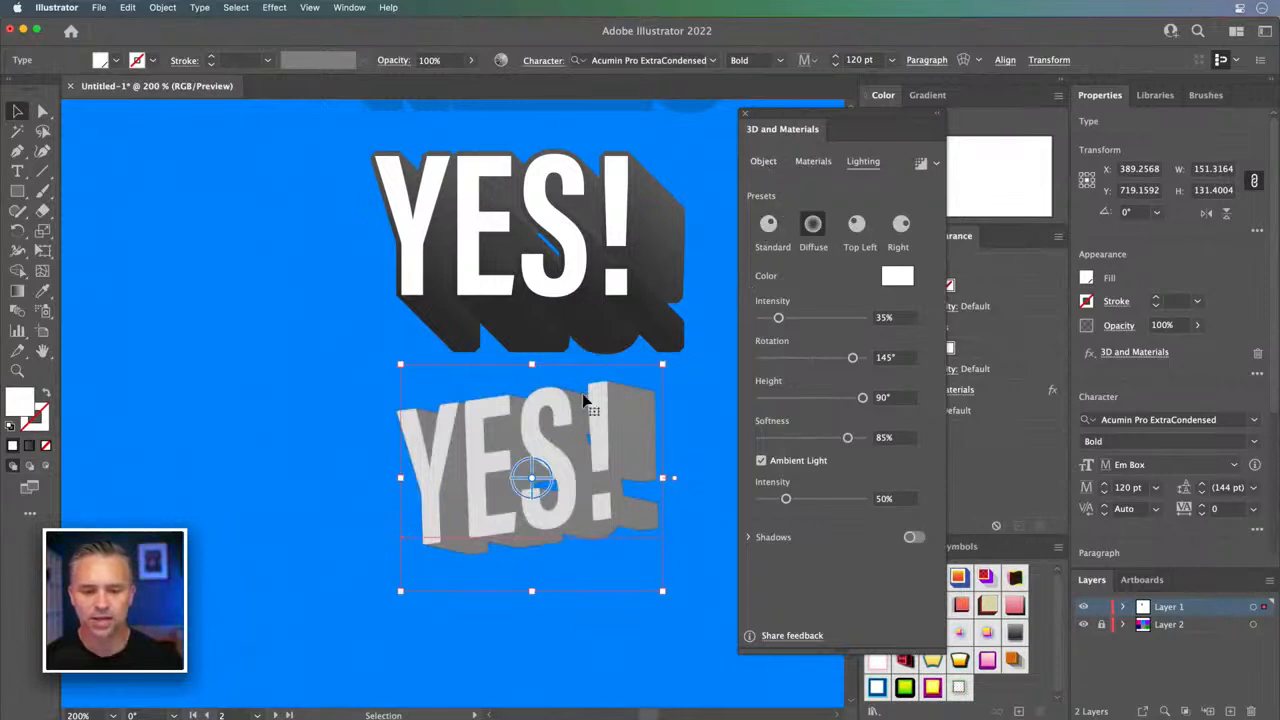
pyautogui.moveTo(548, 472); pyautogui.dragTo(558, 481)
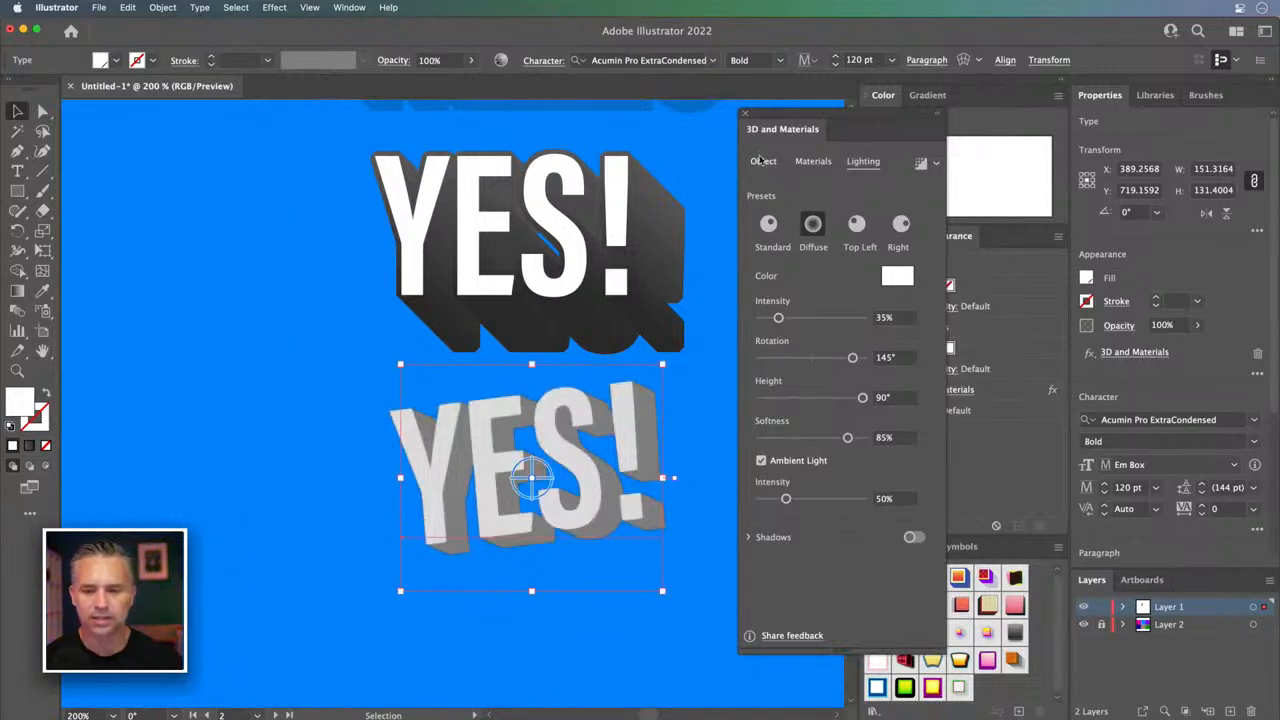
# - Set the 3D "YES!" to a depth of 558 px and a perspective of 160°, and move it down and to the right
pyautogui.click(763, 161)
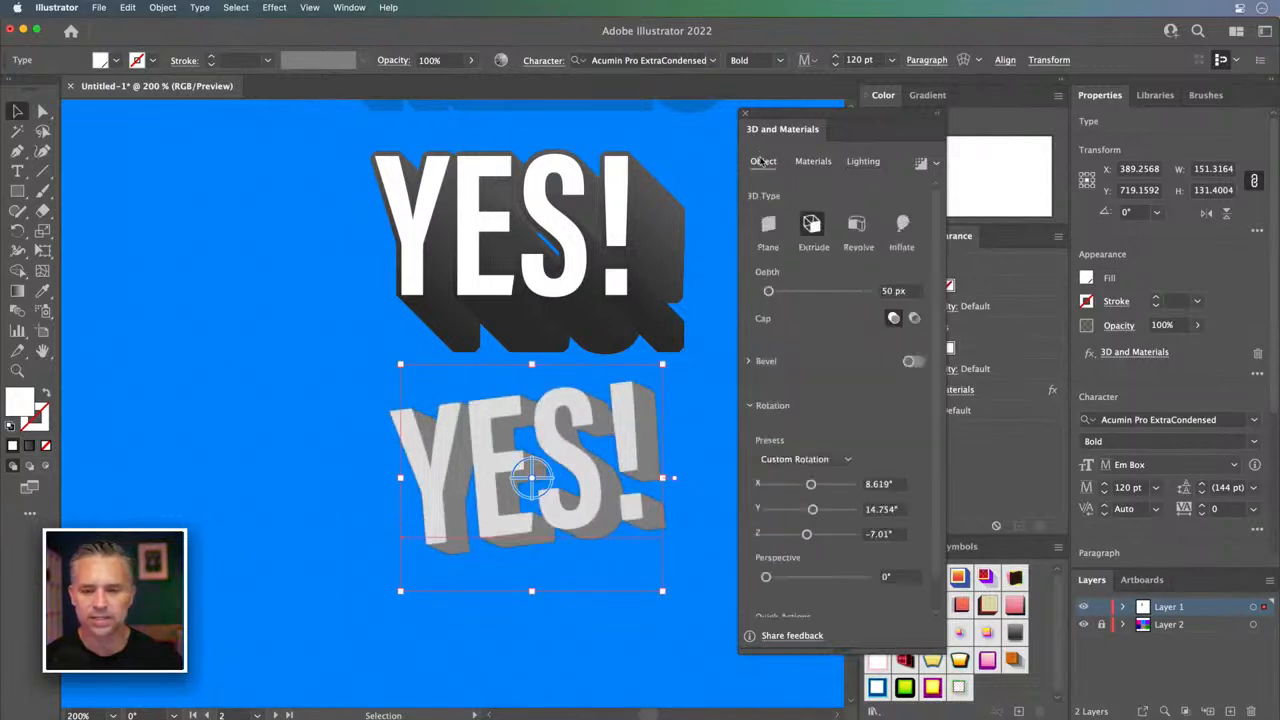
pyautogui.click(792, 292)
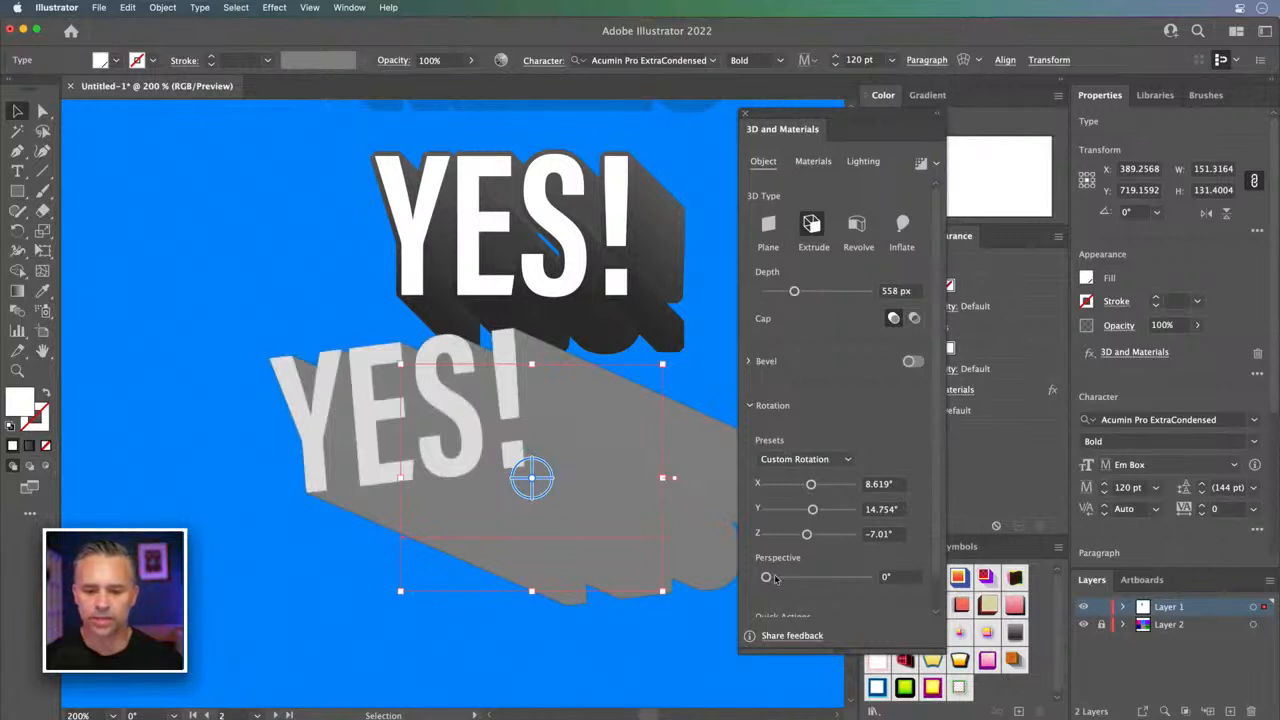
pyautogui.moveTo(786, 580); pyautogui.dragTo(868, 577)
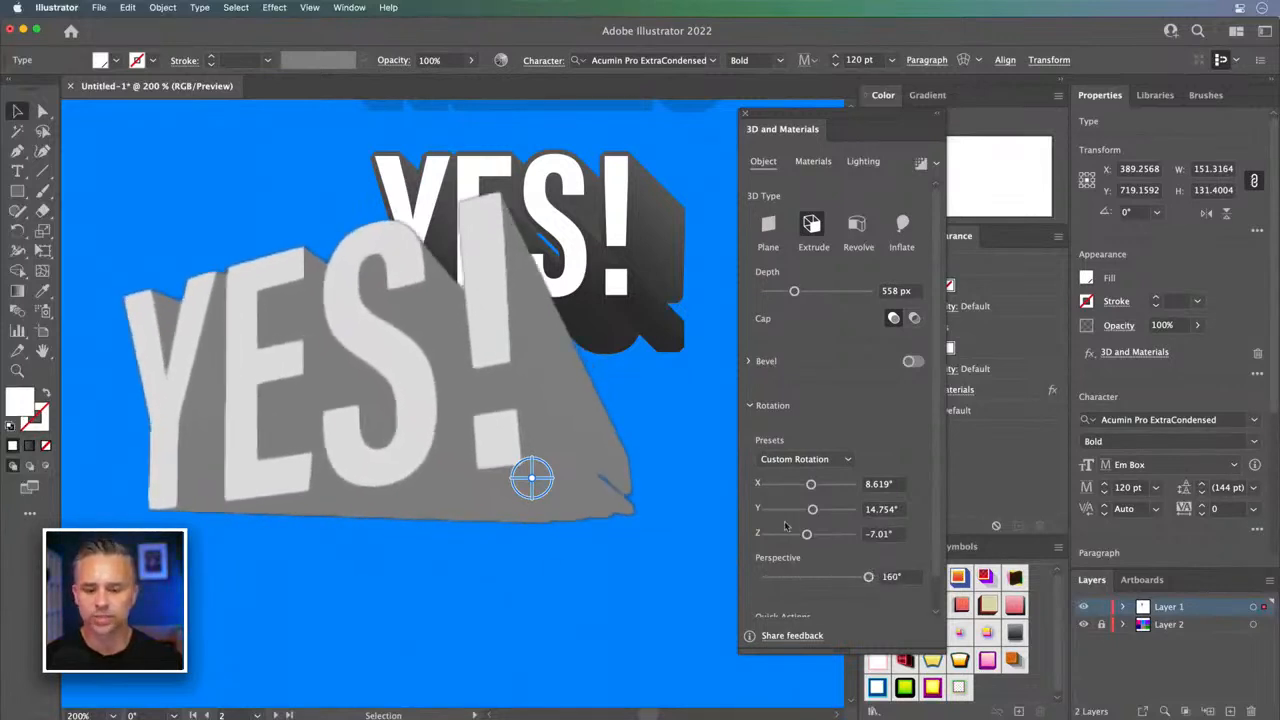
pyautogui.moveTo(454, 435); pyautogui.dragTo(458, 439)
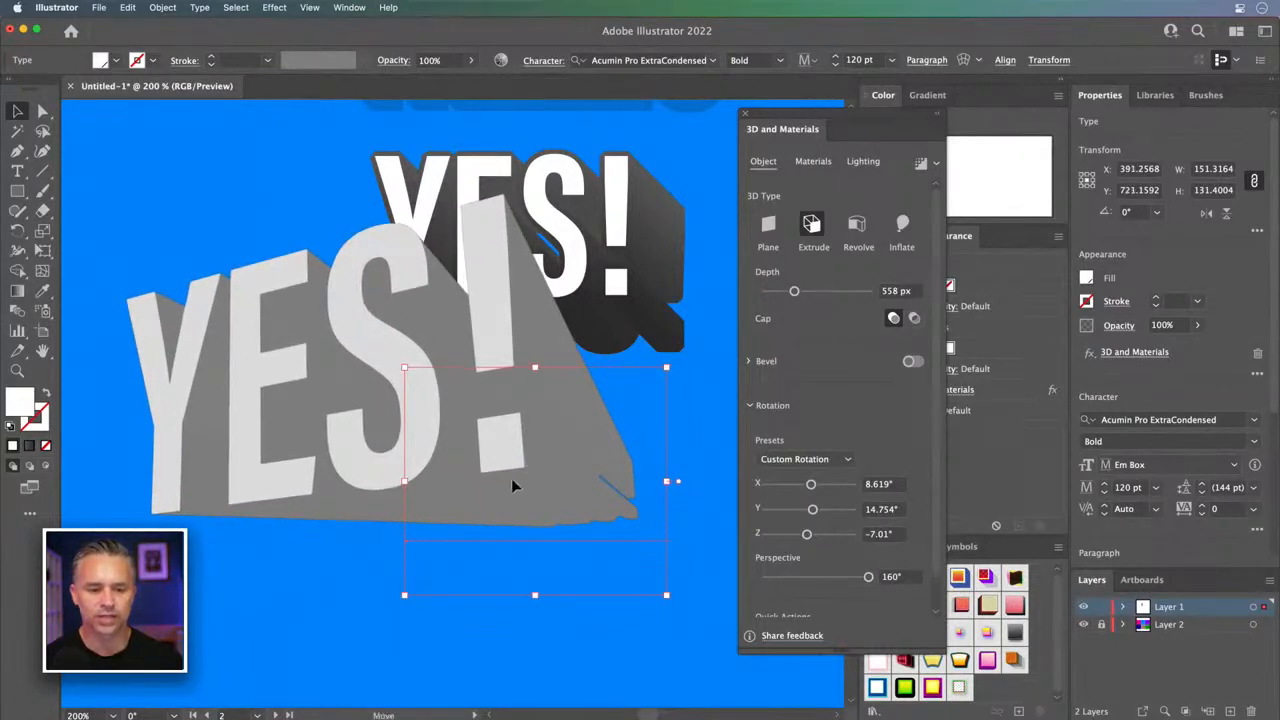
pyautogui.moveTo(530, 505); pyautogui.dragTo(544, 537)
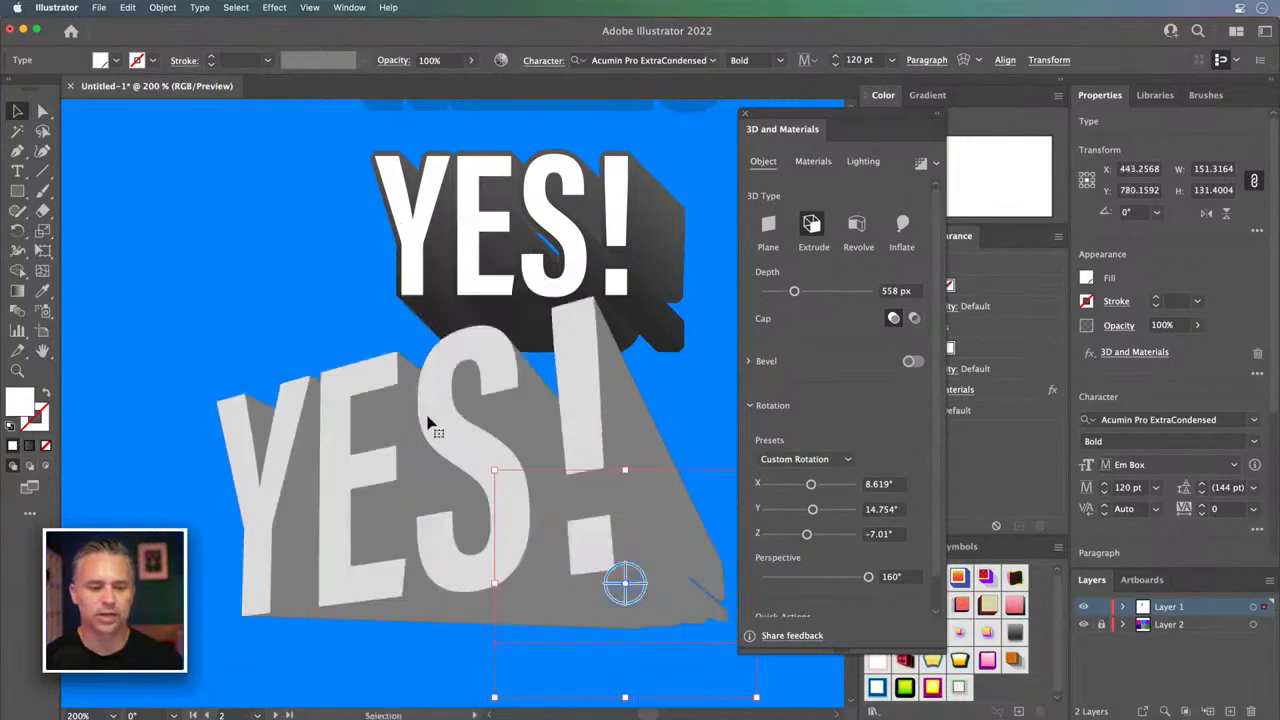
# - Move the 3D "YES!" up and to the left so it overlaps the flat shadowed "YES!"
pyautogui.click(488, 172)
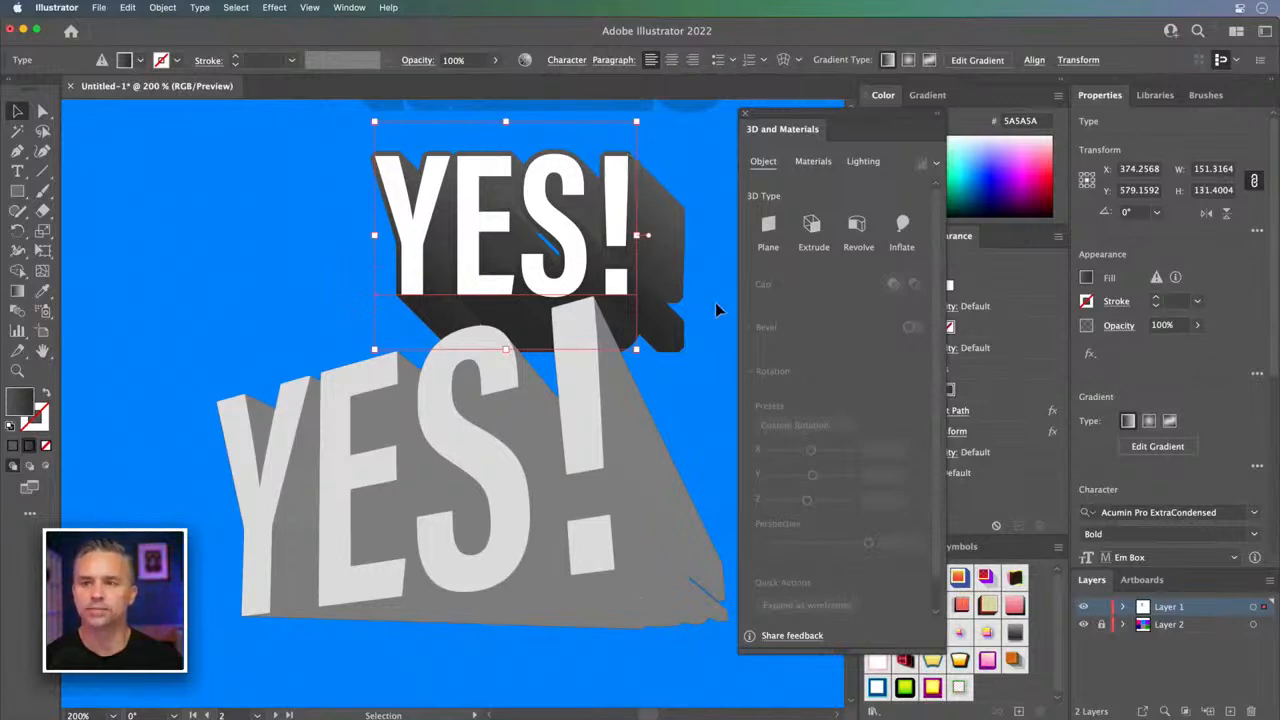
pyautogui.click(503, 503)
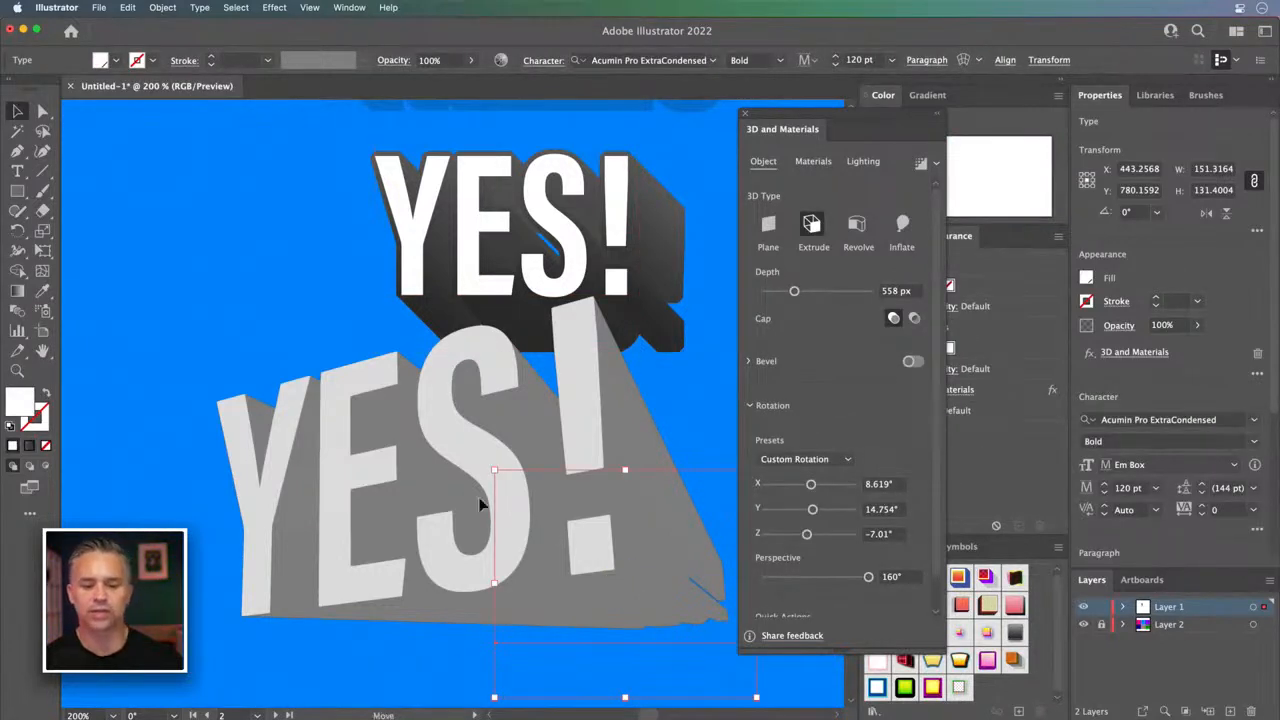
pyautogui.moveTo(479, 505); pyautogui.dragTo(375, 466)
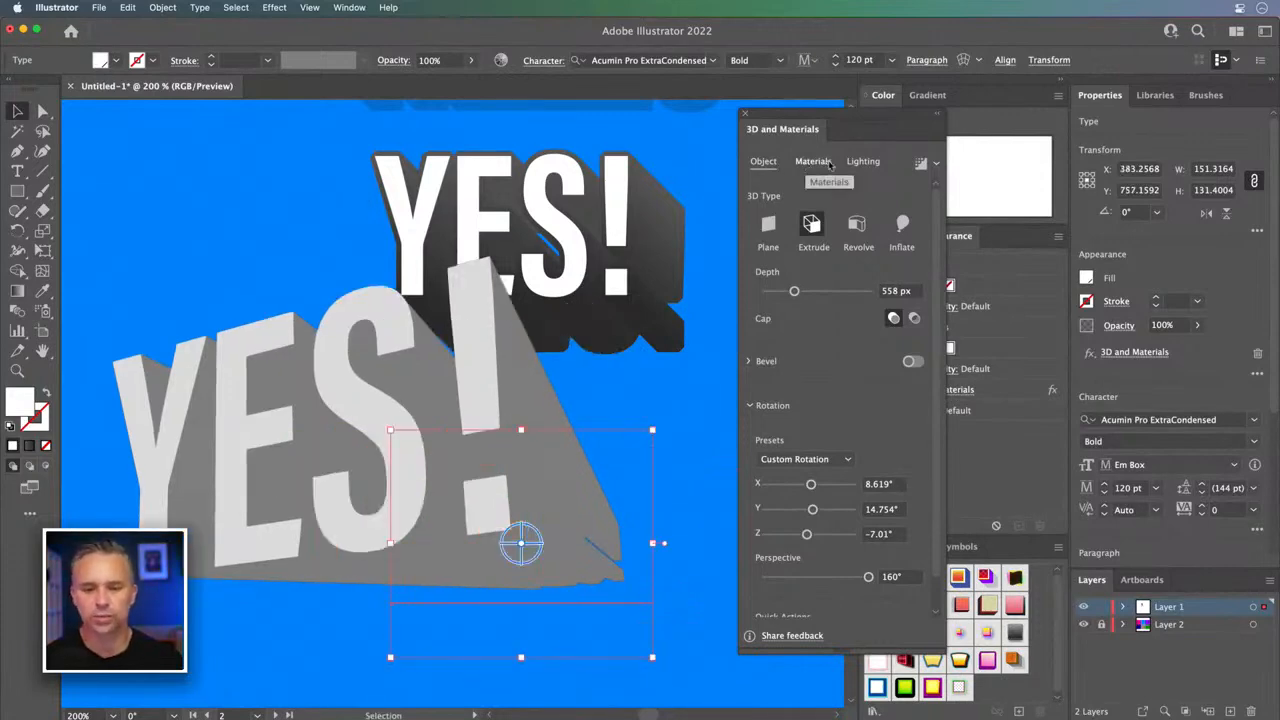
# - Set the 3D "YES!" ambient light intensity to 18% and nudge the lettering slightly down and to the right, closing the 3D settings
pyautogui.click(871, 165)
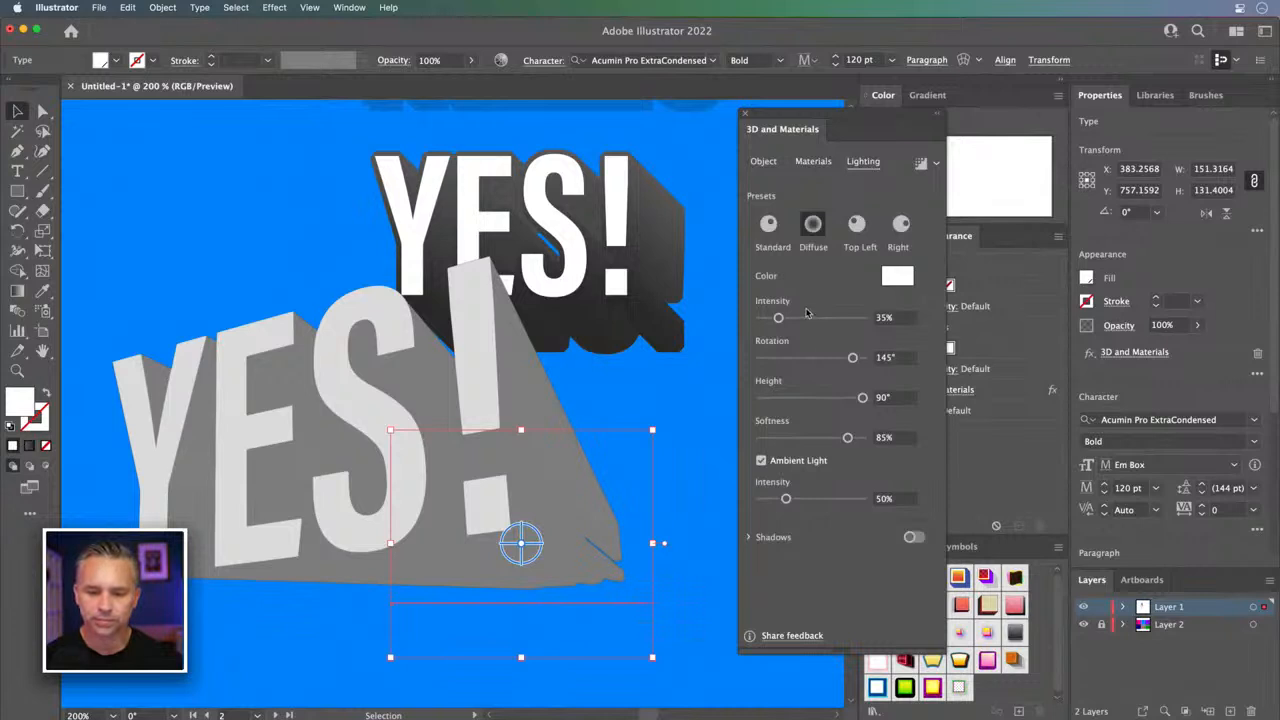
pyautogui.moveTo(786, 500)
pyautogui.mouseDown()
pyautogui.moveTo(758, 500)
pyautogui.moveTo(769, 499)
pyautogui.mouseUp()
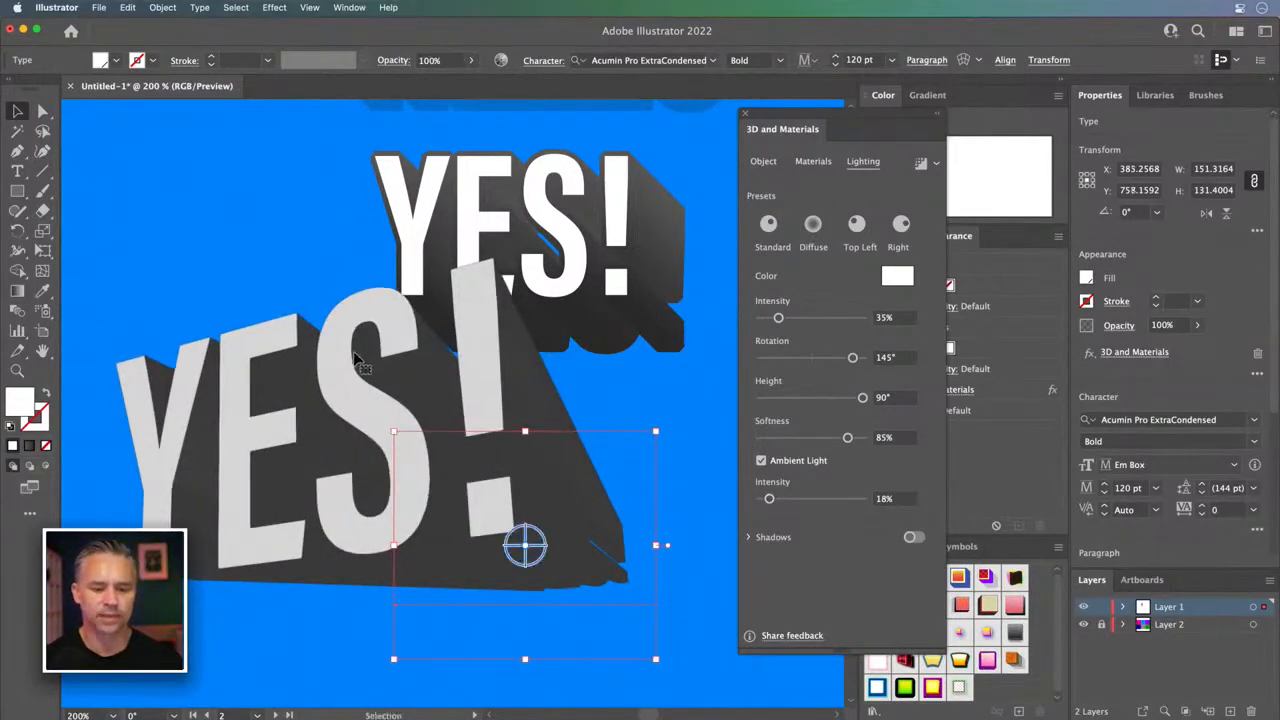
pyautogui.press('Right')
pyautogui.press('Down')
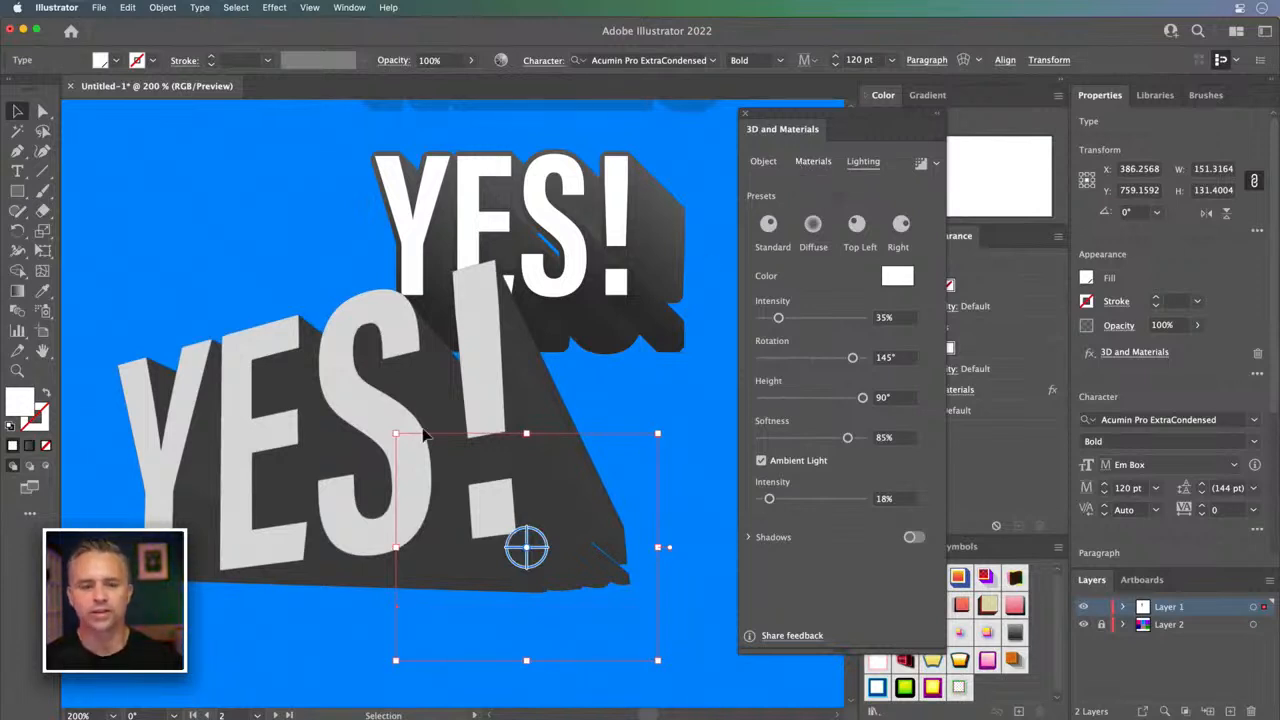
pyautogui.moveTo(533, 541); pyautogui.dragTo(536, 546)
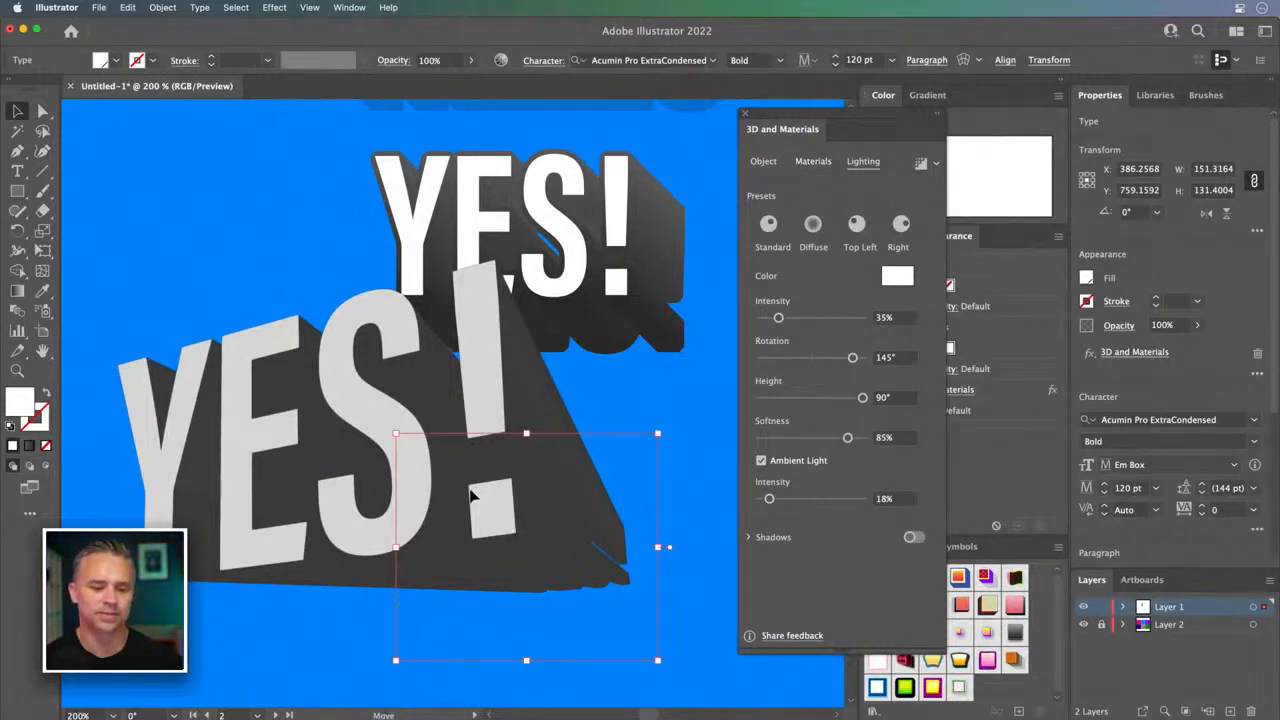
pyautogui.click(253, 244)
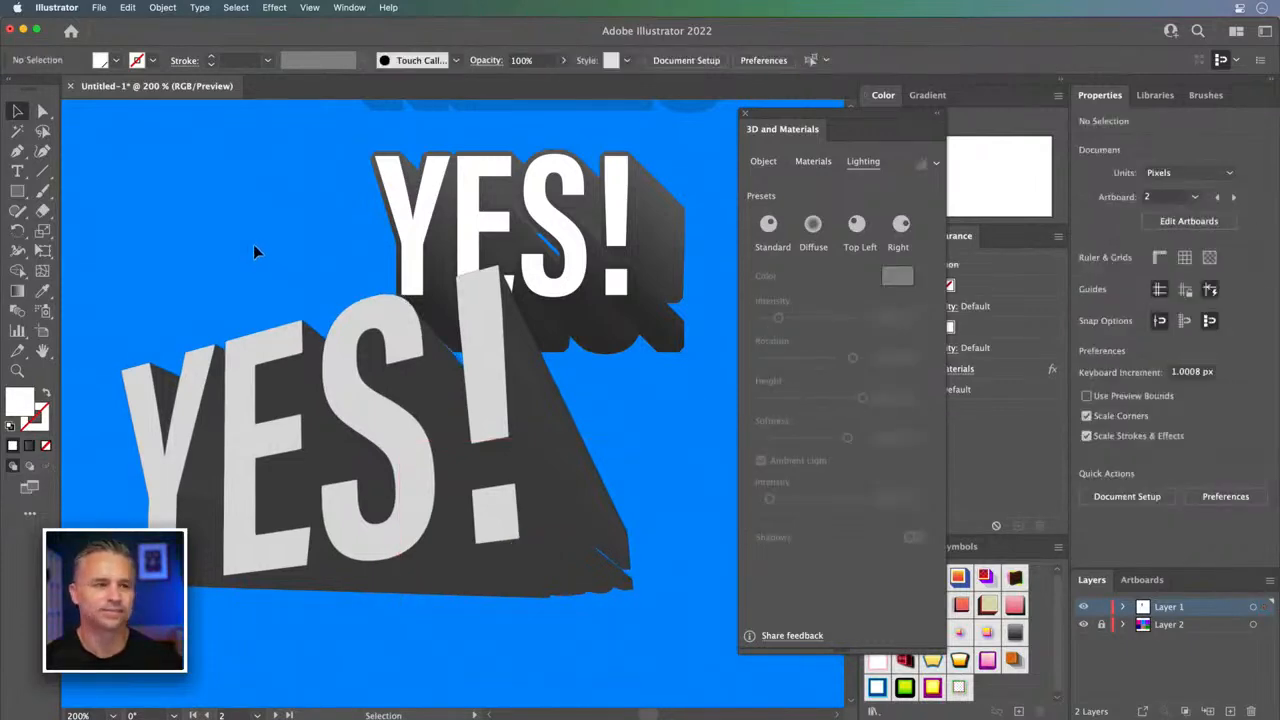
pyautogui.click(744, 115)
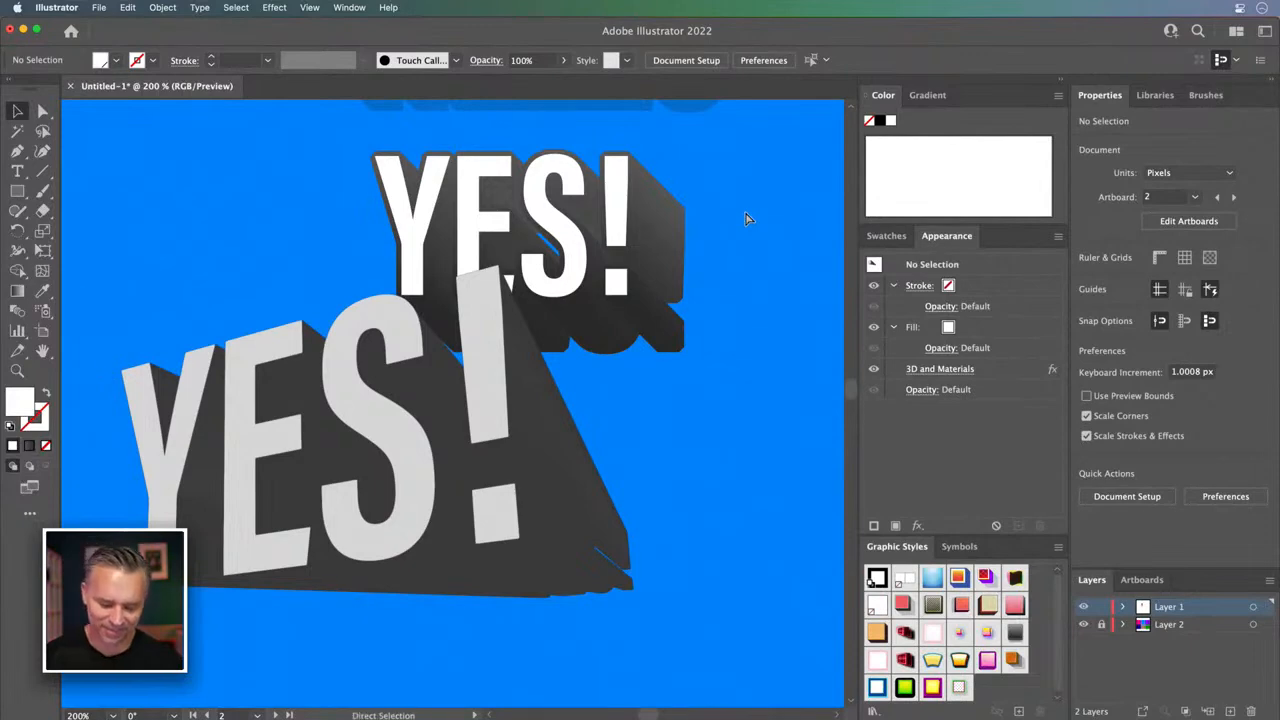
# - Rearrange the red "HELLO" and the "YES!" lettering toward the left of the artboard to open up space beside them
pyautogui.press('super+minus')
pyautogui.scroll(3, 640, 266)
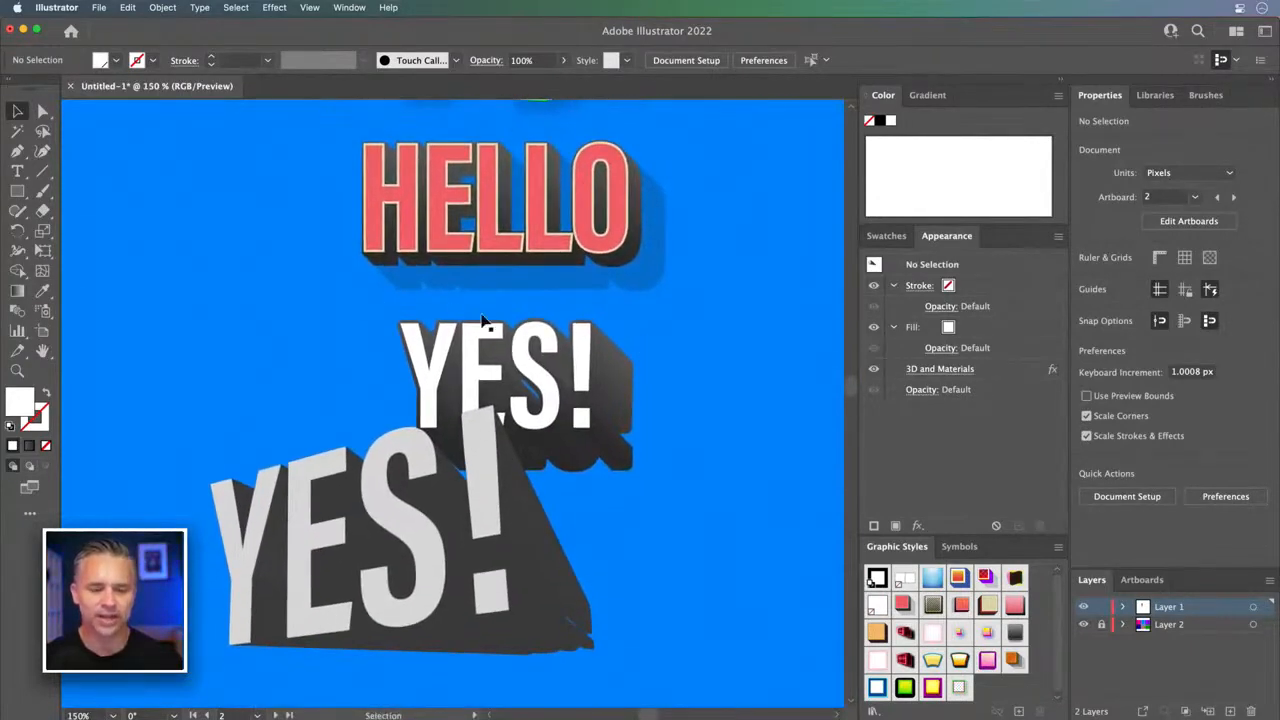
pyautogui.moveTo(488, 205); pyautogui.dragTo(460, 188)
pyautogui.moveTo(540, 355); pyautogui.dragTo(230, 440)
pyautogui.click(460, 222)
pyautogui.moveTo(467, 208); pyautogui.dragTo(440, 240)
pyautogui.press('space')
# - Place another "HELLO" in the open blue area and apply Graphic Style 3 to it, shifting it slightly up and left
pyautogui.moveTo(455, 360); pyautogui.dragTo(644, 381)
pyautogui.click(957, 577)
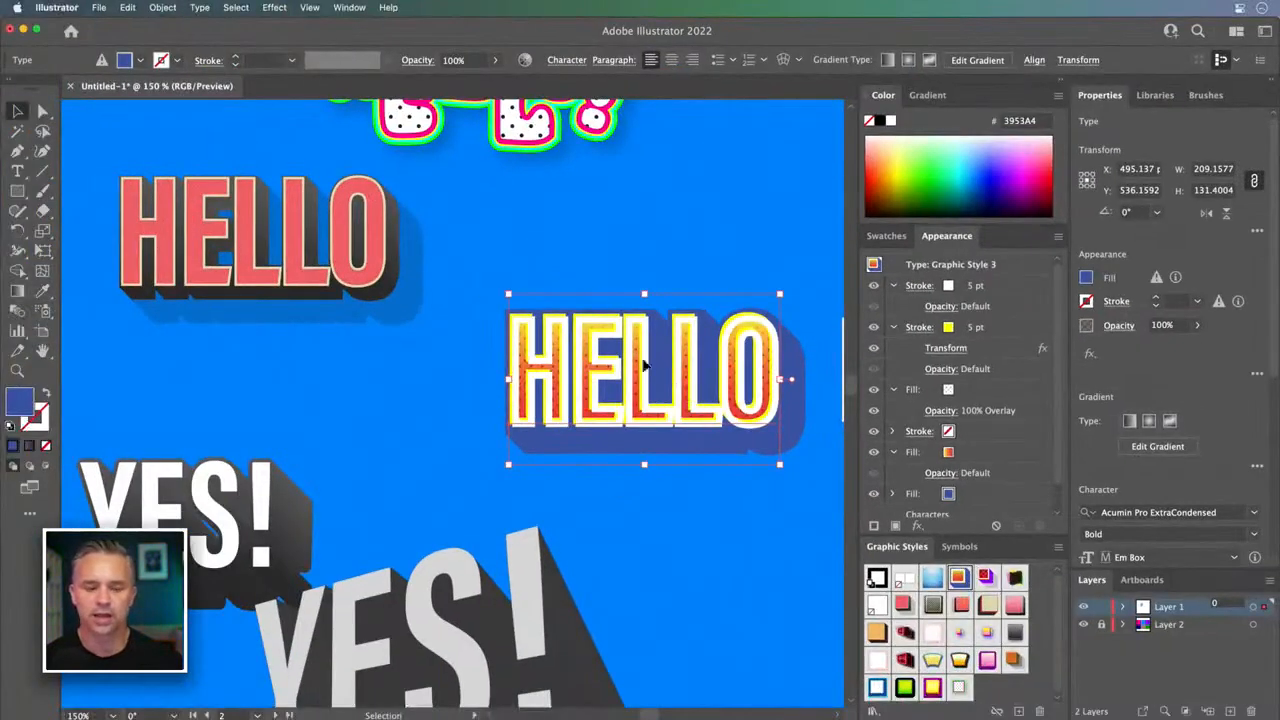
pyautogui.moveTo(641, 356); pyautogui.dragTo(611, 349)
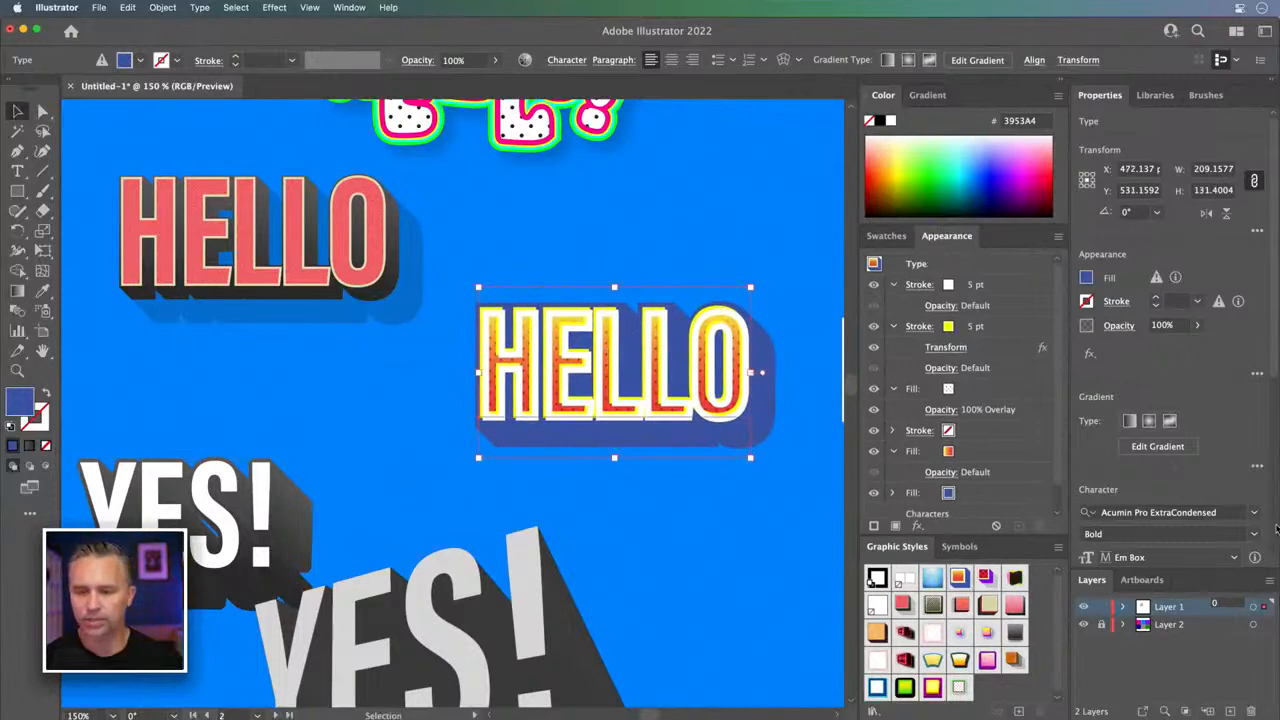
pyautogui.click(727, 236)
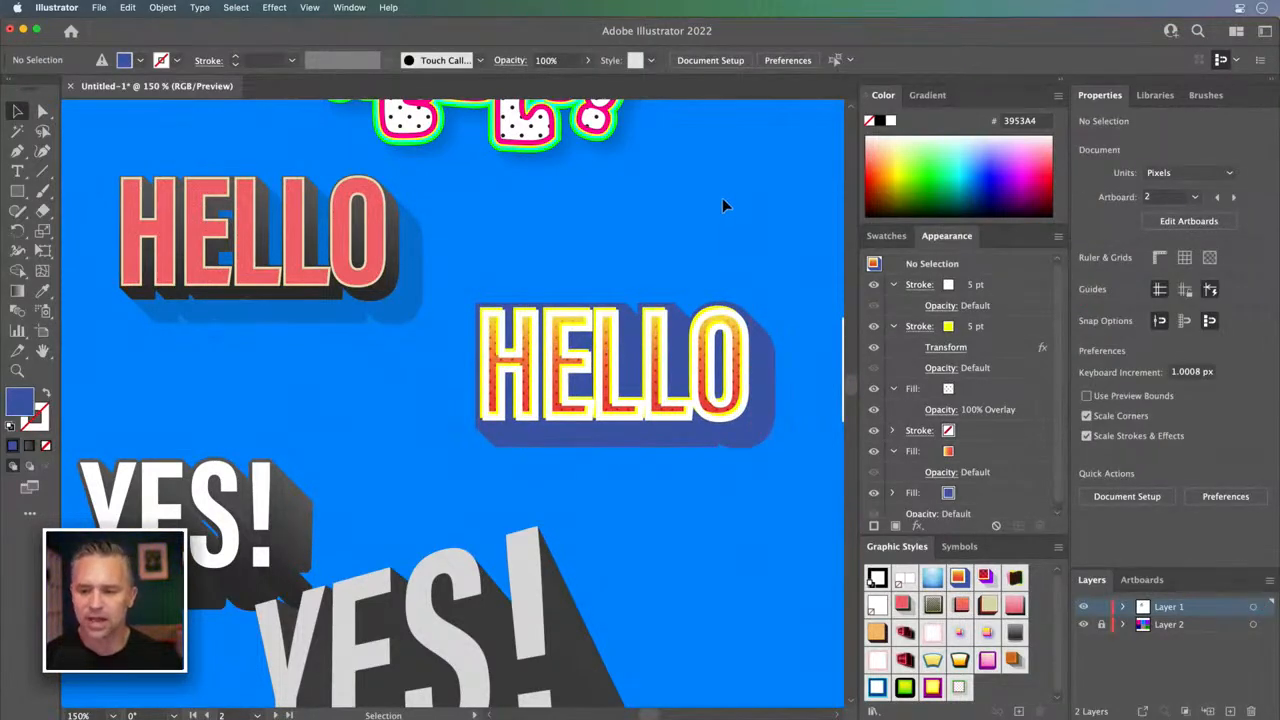
# - Enlarge the canvas area and move the plain white "HELLO" up and right, shifting the orange-and-yellow "HELLO" to the right
pyautogui.click(1057, 80)
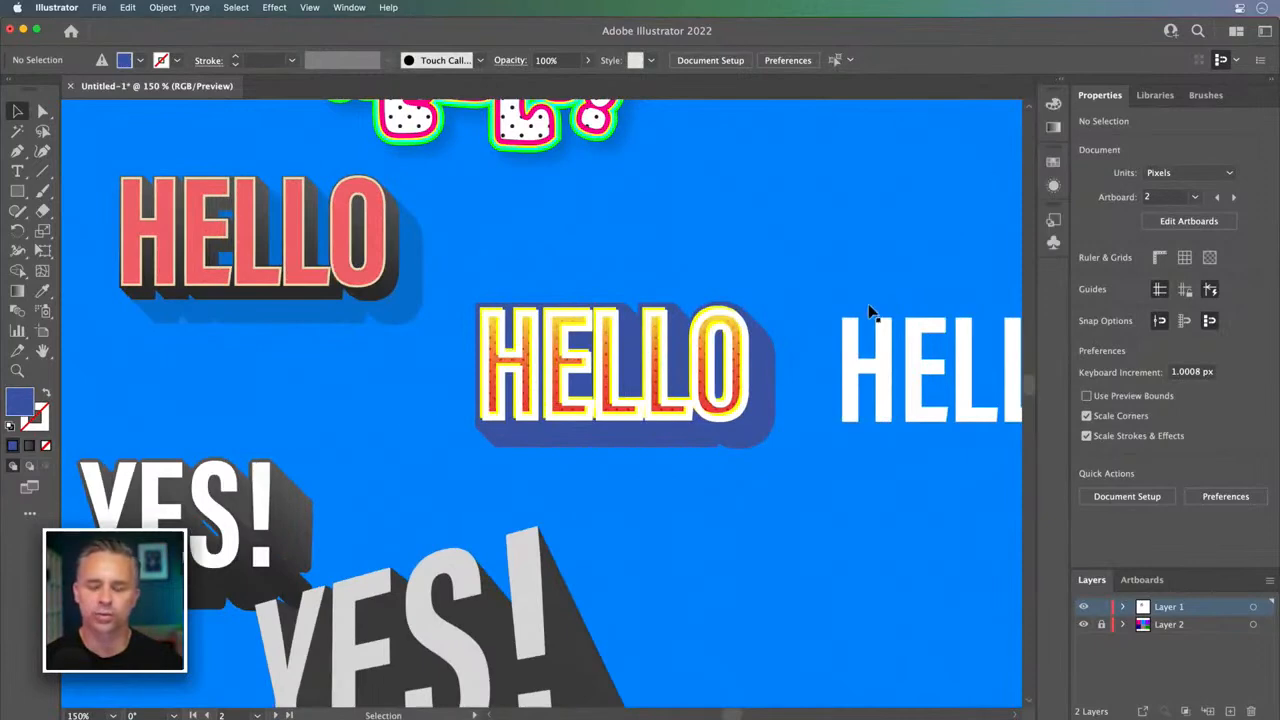
pyautogui.moveTo(885, 308); pyautogui.dragTo(1003, 151)
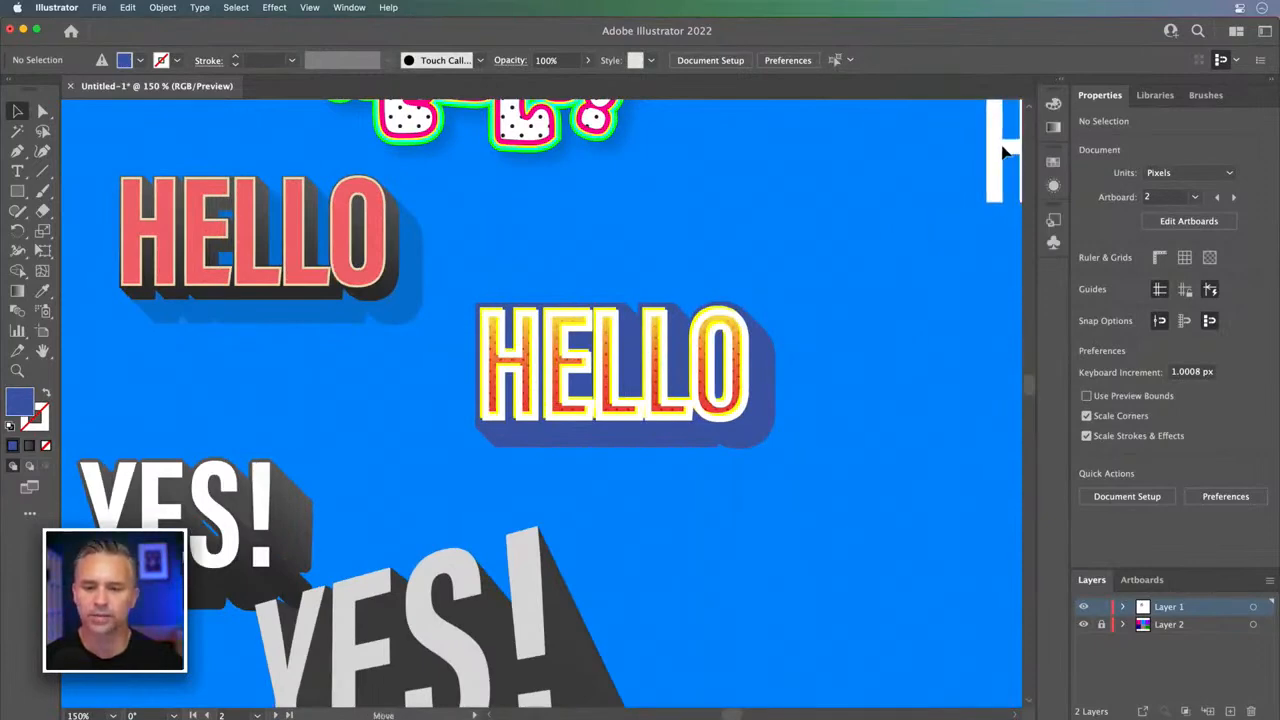
pyautogui.click(698, 215)
pyautogui.moveTo(595, 358); pyautogui.dragTo(670, 354)
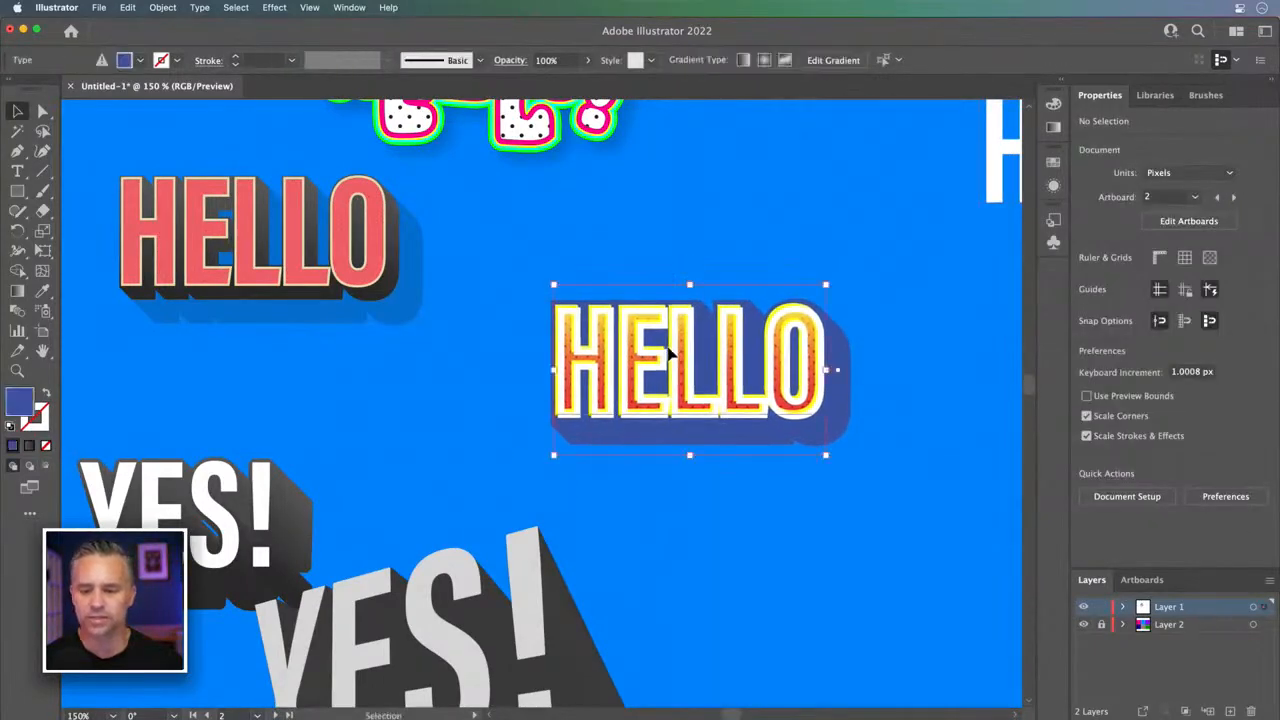
pyautogui.click(713, 193)
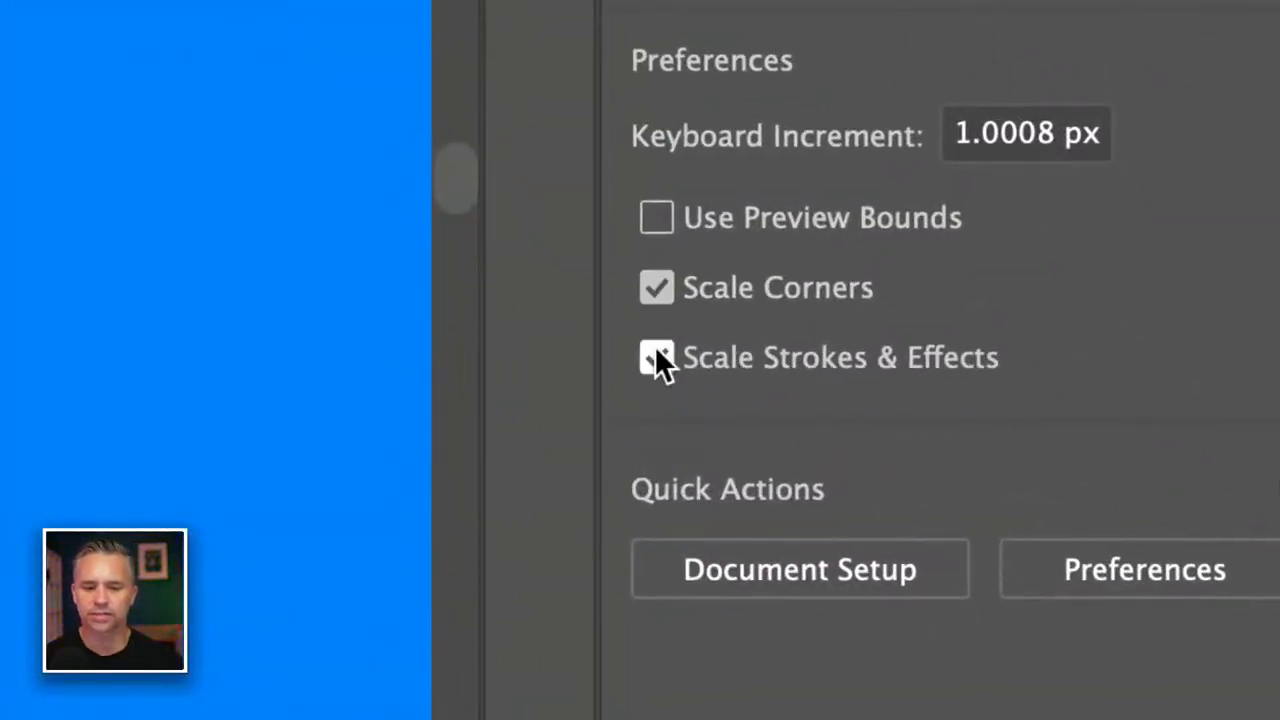
# - Turn off Scale Corners and Scale Strokes & Effects
pyautogui.click(658, 286)
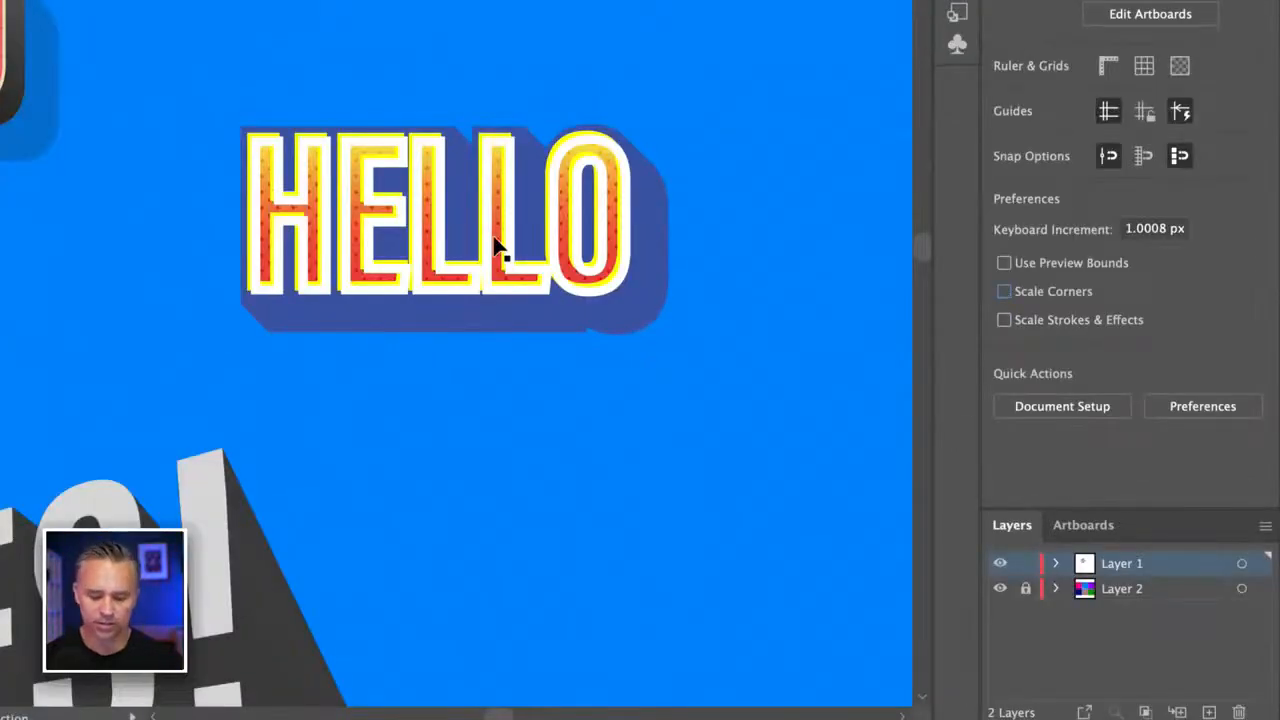
pyautogui.press('super+minus')
pyautogui.press('super+minus')
pyautogui.moveTo(491, 237); pyautogui.dragTo(631, 323)
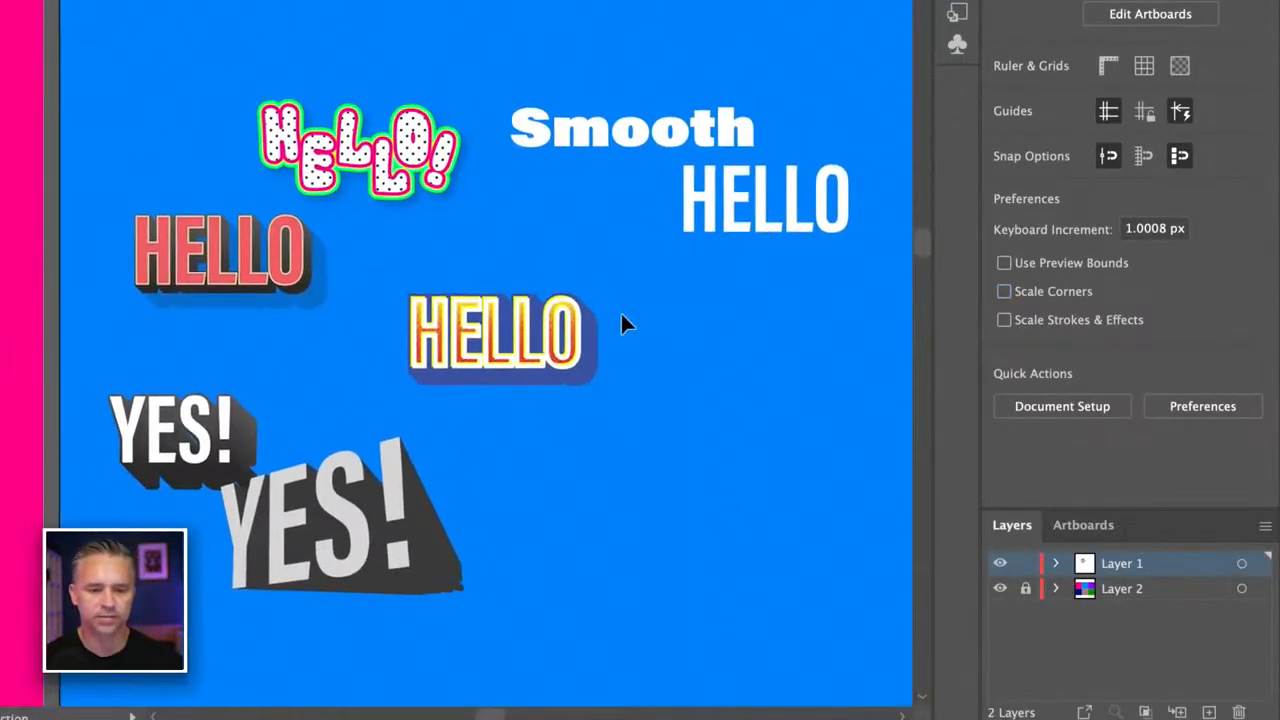
# - Move the orange gradient HELLO text into open space and scale it up proportionally to about four times its width
pyautogui.click(530, 326)
pyautogui.moveTo(530, 326); pyautogui.dragTo(722, 405)
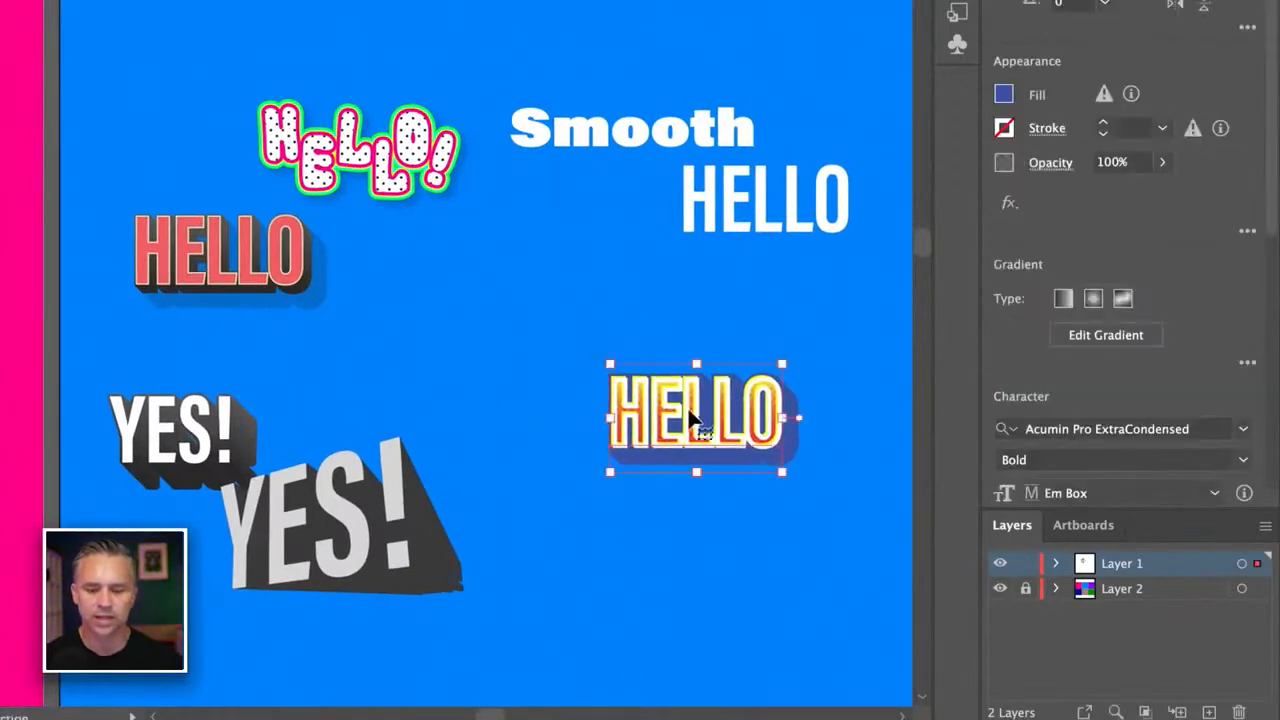
pyautogui.moveTo(612, 367); pyautogui.dragTo(361, 207)
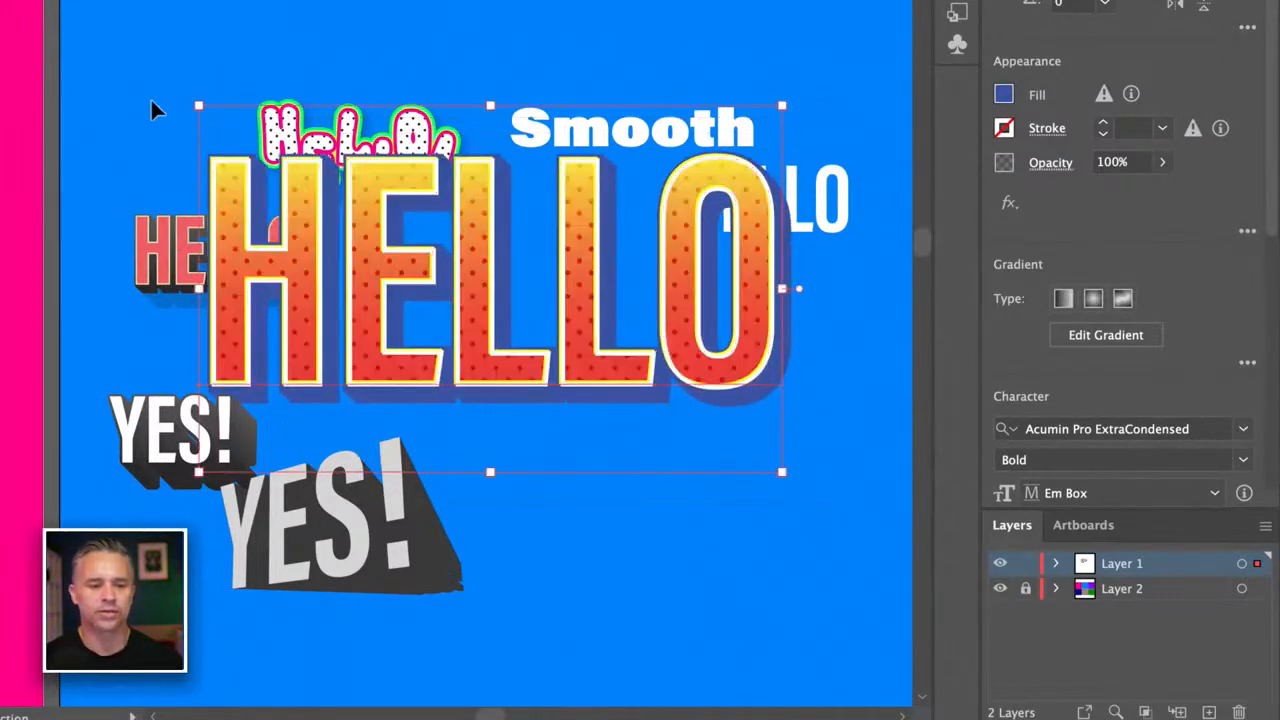
pyautogui.moveTo(300, 250); pyautogui.dragTo(391, 340)
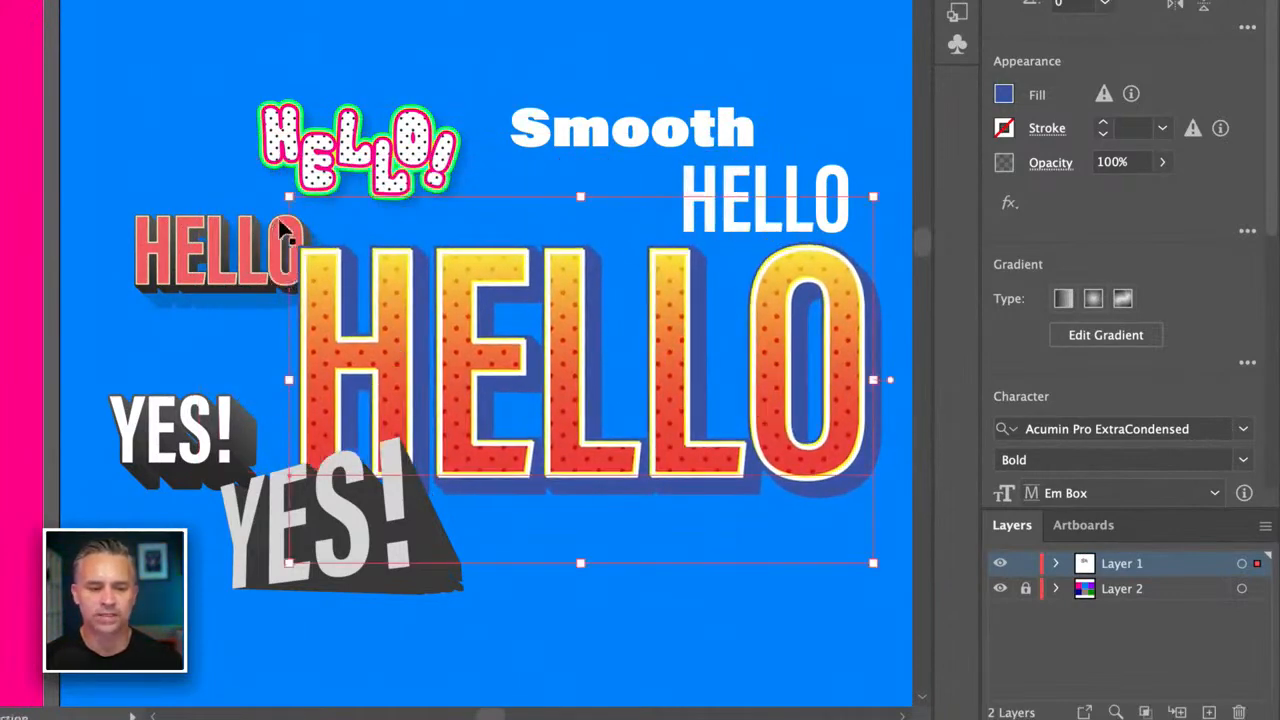
pyautogui.moveTo(292, 196); pyautogui.dragTo(218, 145)
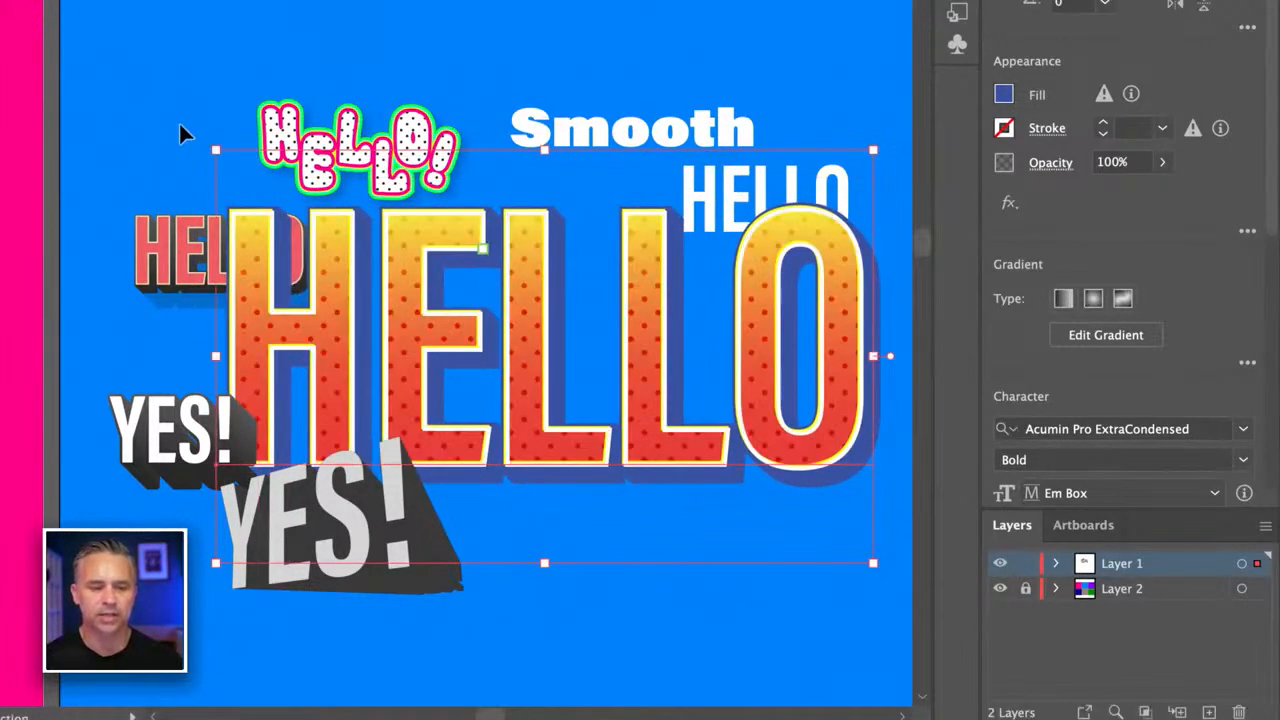
pyautogui.click(179, 121)
pyautogui.moveTo(528, 318)
pyautogui.mouseDown()
pyautogui.moveTo(518, 302)
pyautogui.moveTo(524, 312)
pyautogui.mouseUp()
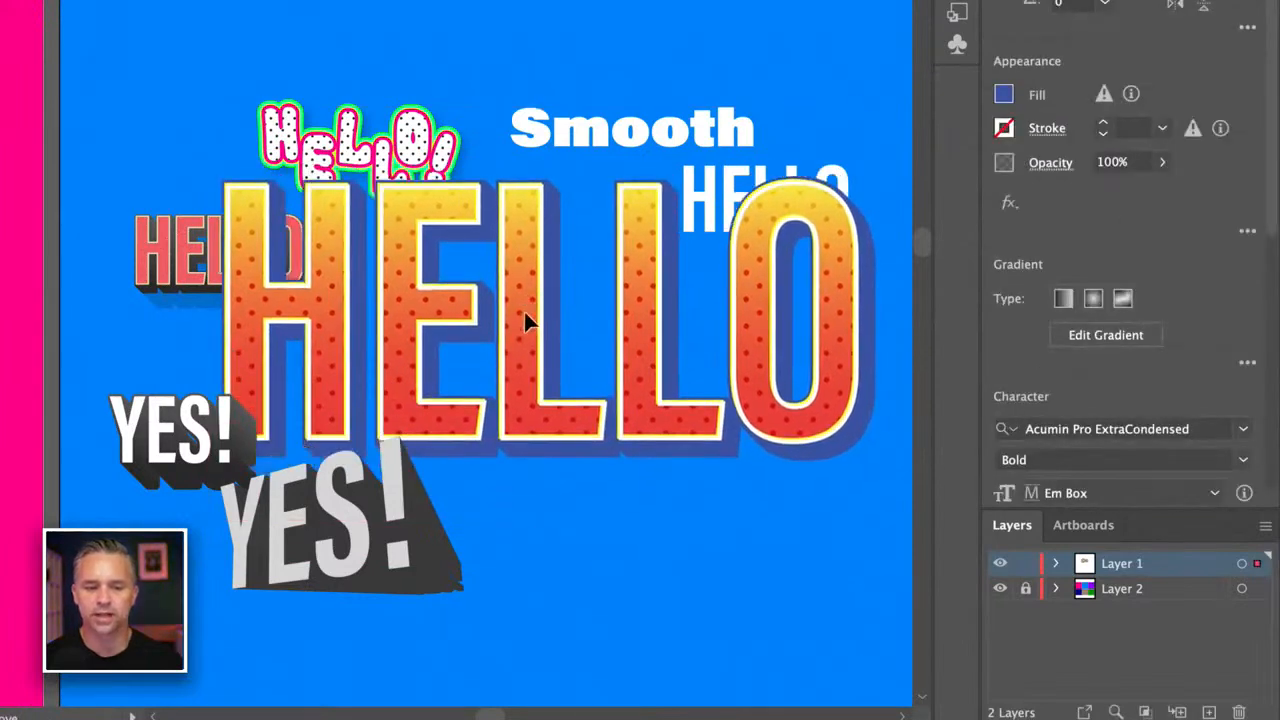
# - Turn on Scale Corners and Scale Strokes & Effects, and scale the gradient HELLO text down to about 190 px wide
pyautogui.click(716, 652)
pyautogui.click(1004, 291)
pyautogui.click(1004, 320)
pyautogui.click(335, 250)
pyautogui.moveTo(211, 126); pyautogui.dragTo(712, 445)
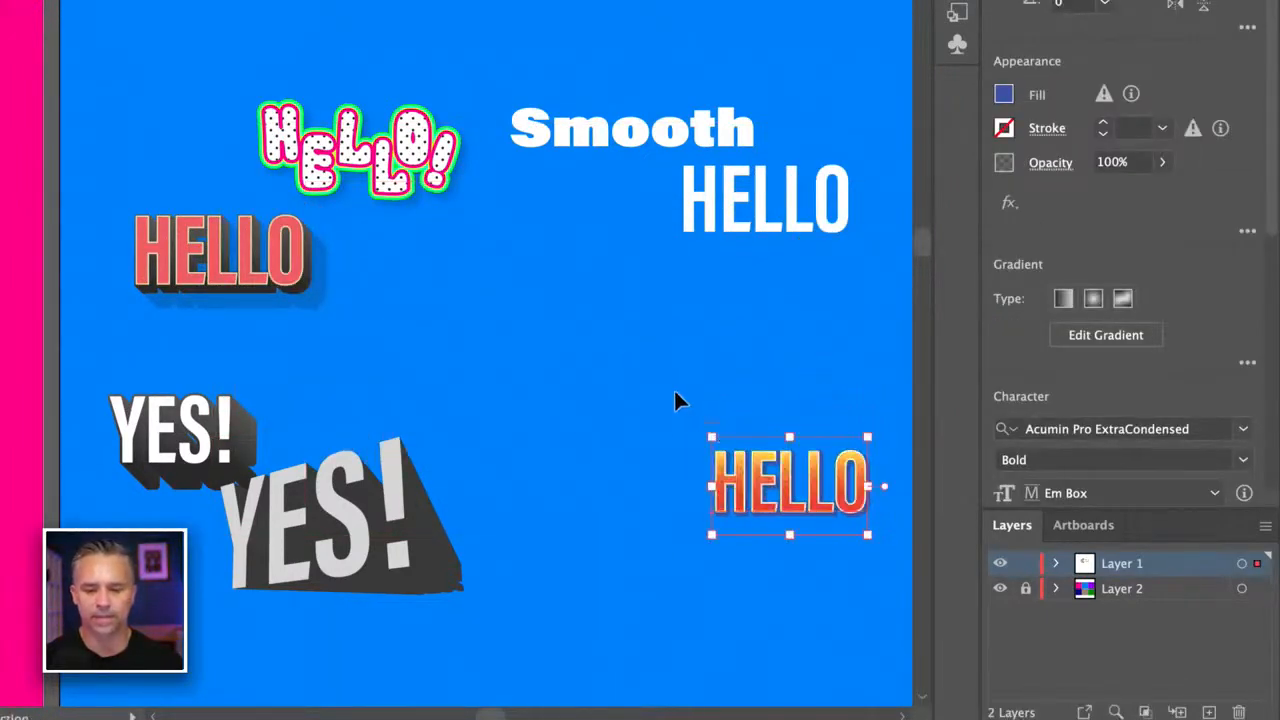
# - Place the small gradient HELLO text beside the red HELLO and expand the collapsed panels to show its appearance attributes
pyautogui.click(768, 522)
pyautogui.moveTo(768, 505); pyautogui.dragTo(506, 342)
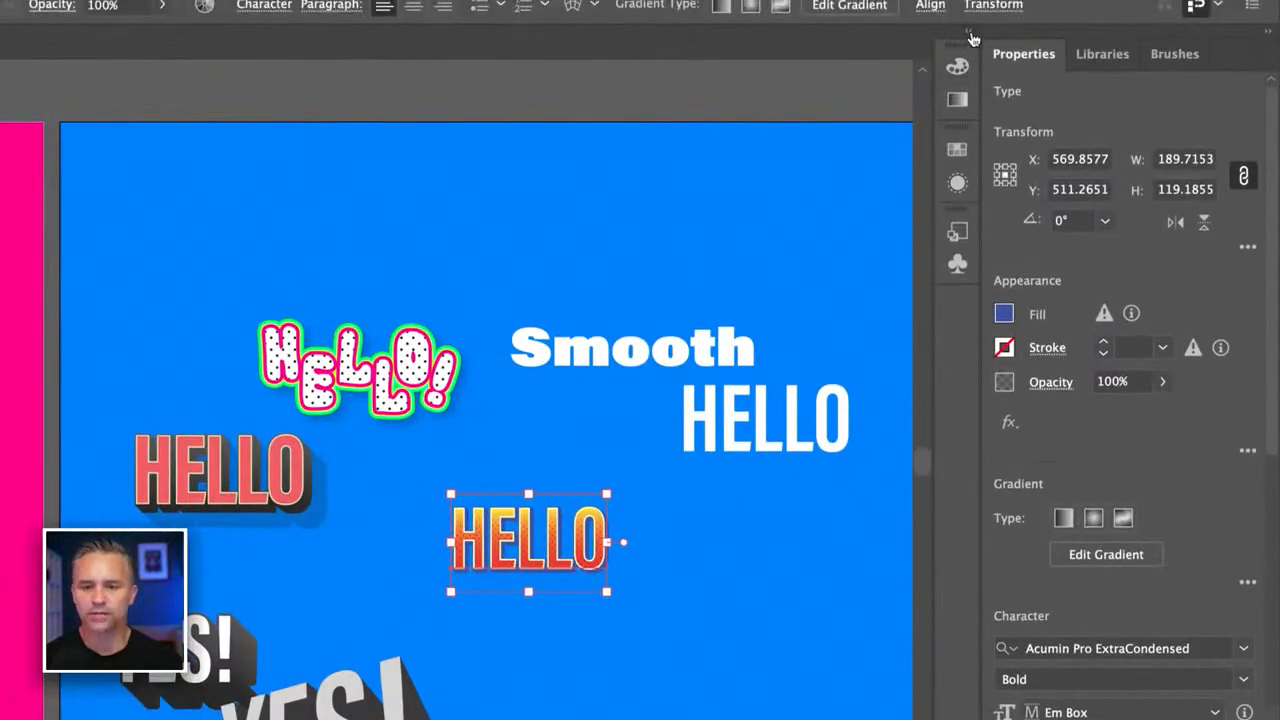
pyautogui.click(970, 38)
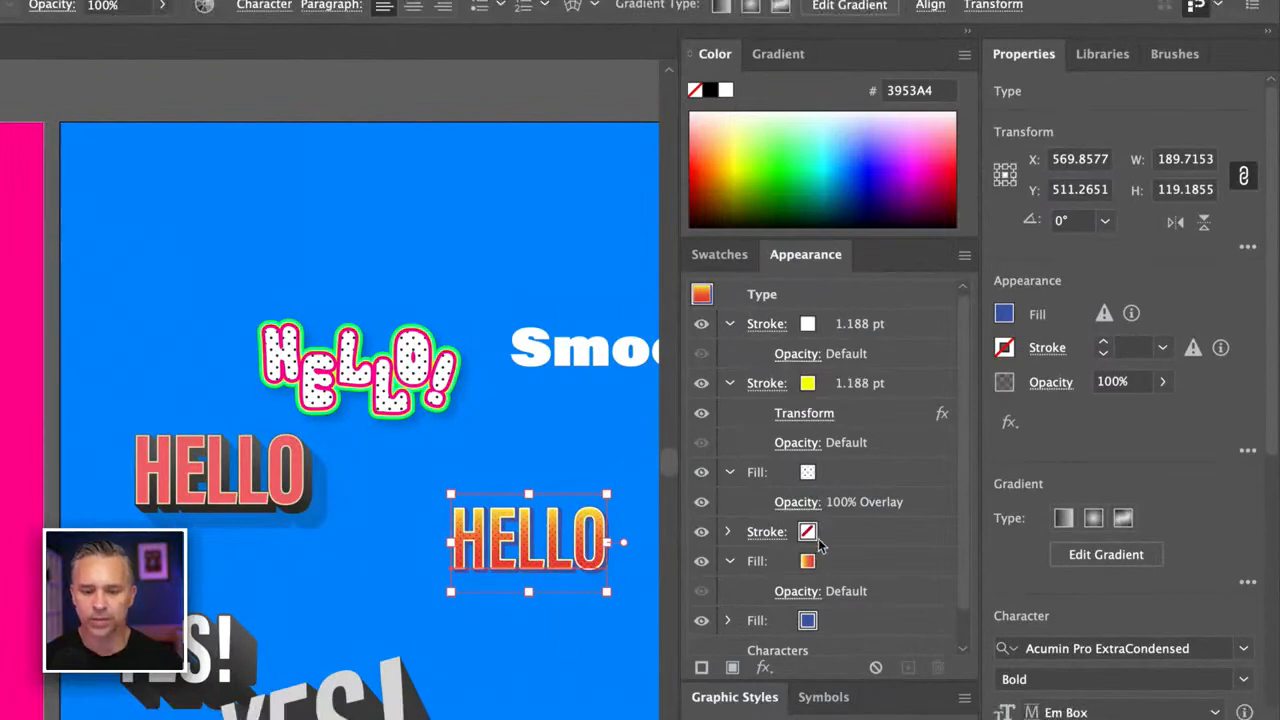
pyautogui.moveTo(495, 544); pyautogui.dragTo(480, 515)
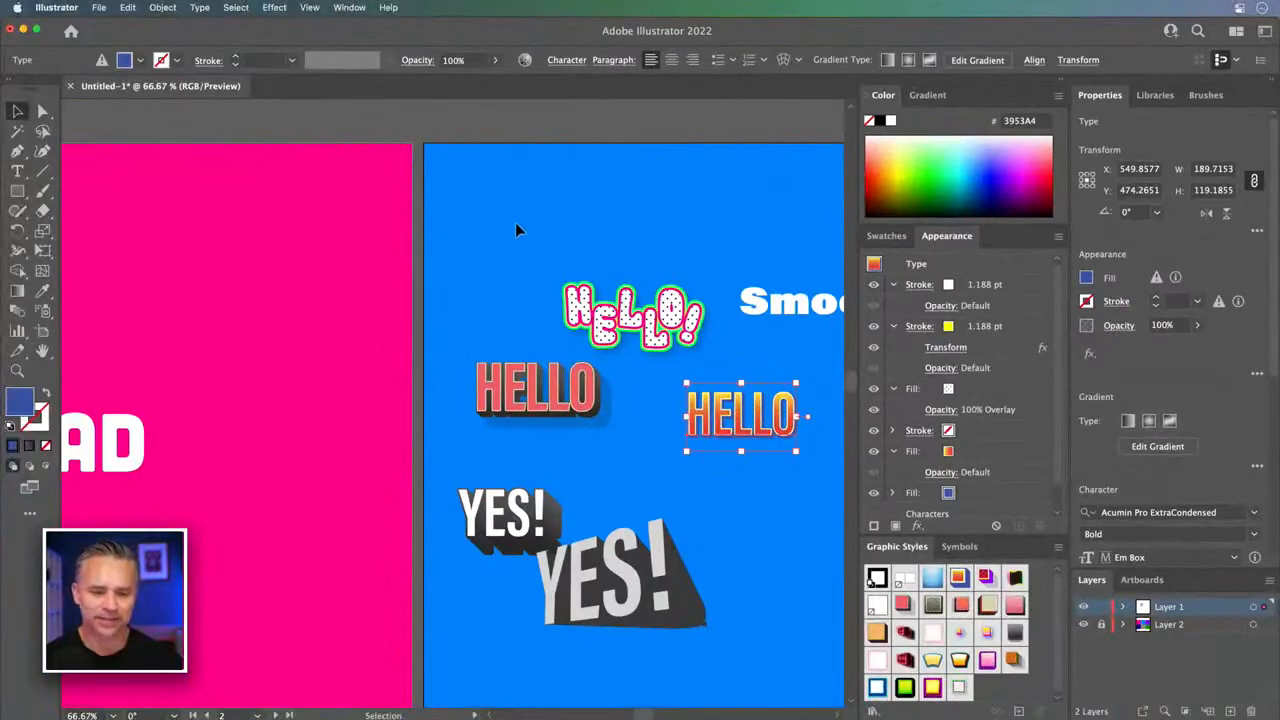
# - Move the Smooth text and the plain white HELLO text to the lower part of the blue artboard
pyautogui.click(232, 297)
pyautogui.moveTo(545, 268); pyautogui.dragTo(337, 260)
pyautogui.moveTo(572, 287); pyautogui.dragTo(603, 612)
pyautogui.moveTo(674, 343); pyautogui.dragTo(479, 679)
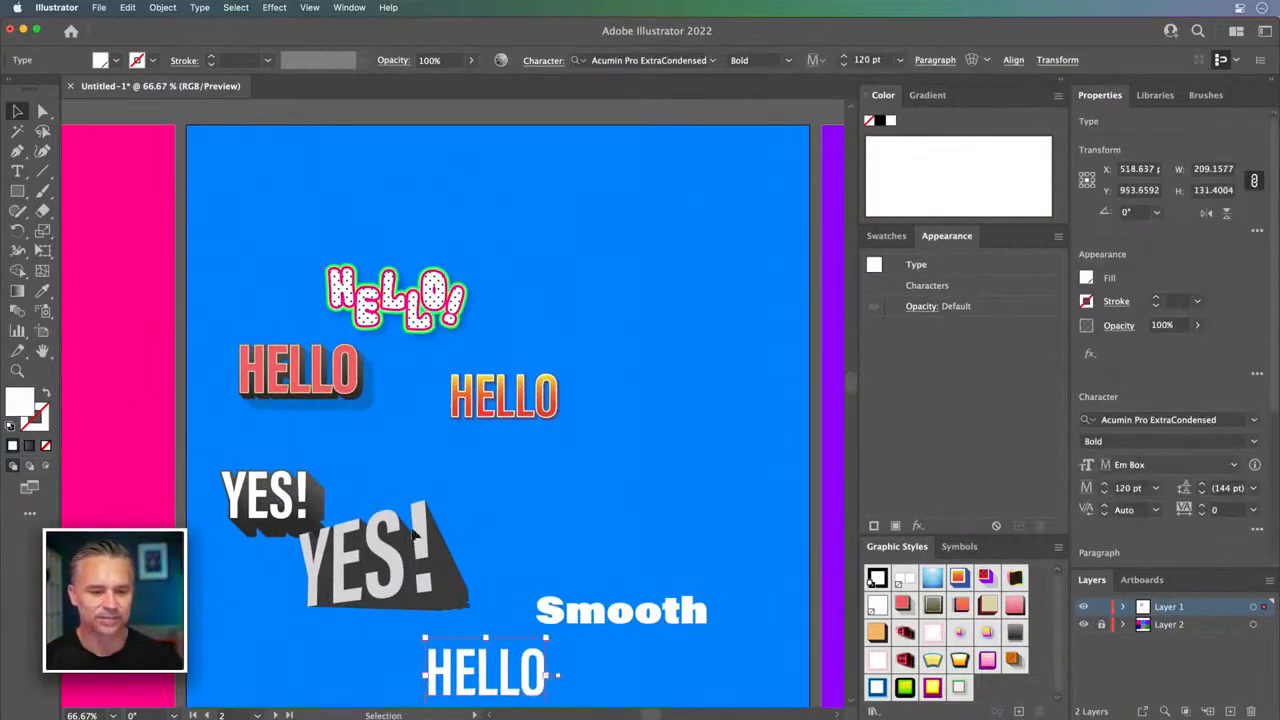
# - Move the styled HELLO and YES! texts up toward the artboard's top, with the large YES! beside the small one
pyautogui.click(262, 376)
pyautogui.moveTo(250, 370); pyautogui.dragTo(390, 273)
pyautogui.click(251, 275)
pyautogui.moveTo(375, 575); pyautogui.dragTo(592, 428)
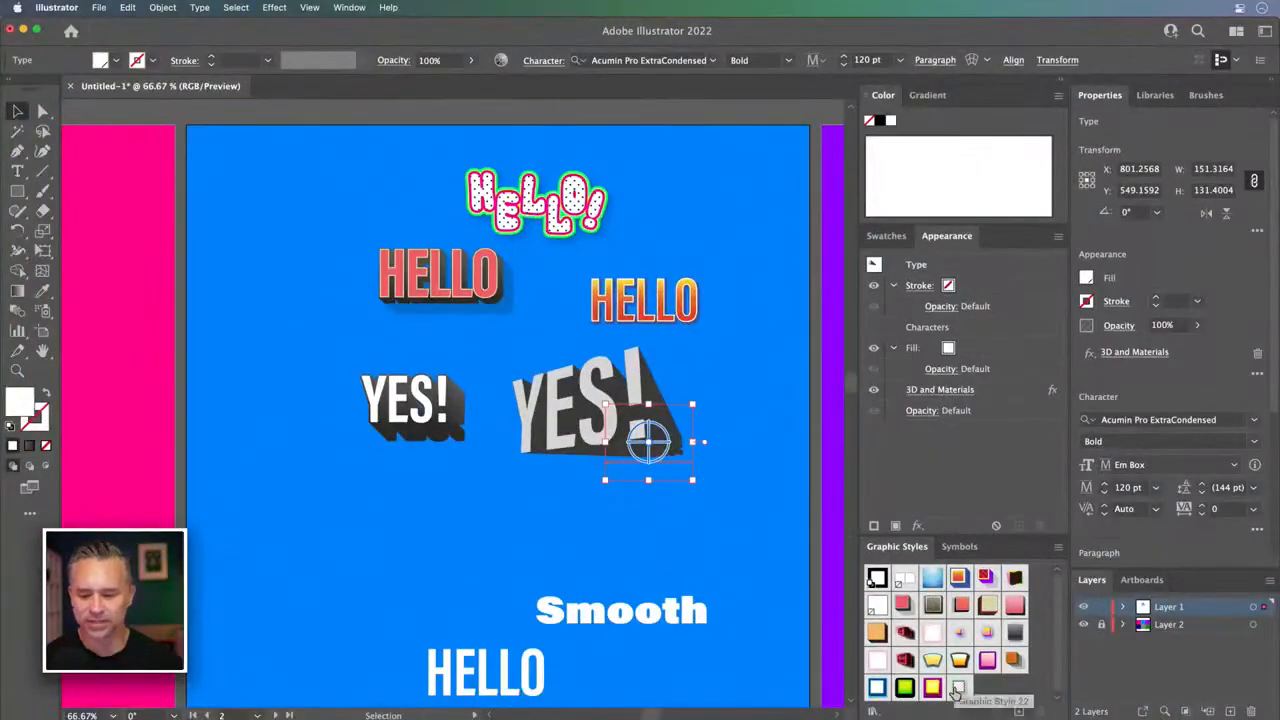
# - Shift the plain white HELLO text up and to the right, and delete the Smooth text
pyautogui.click(735, 528)
pyautogui.moveTo(448, 685); pyautogui.dragTo(618, 597)
pyautogui.click(300, 525)
pyautogui.click(620, 610)
pyautogui.press('Delete')
# - Make two copies of the plain white HELLO text and place them side by side below the YES! texts
pyautogui.press('super+c')
pyautogui.press('super+v')
pyautogui.moveTo(395, 425); pyautogui.dragTo(330, 467)
pyautogui.press('super+equal')
pyautogui.moveTo(674, 523); pyautogui.dragTo(481, 486)
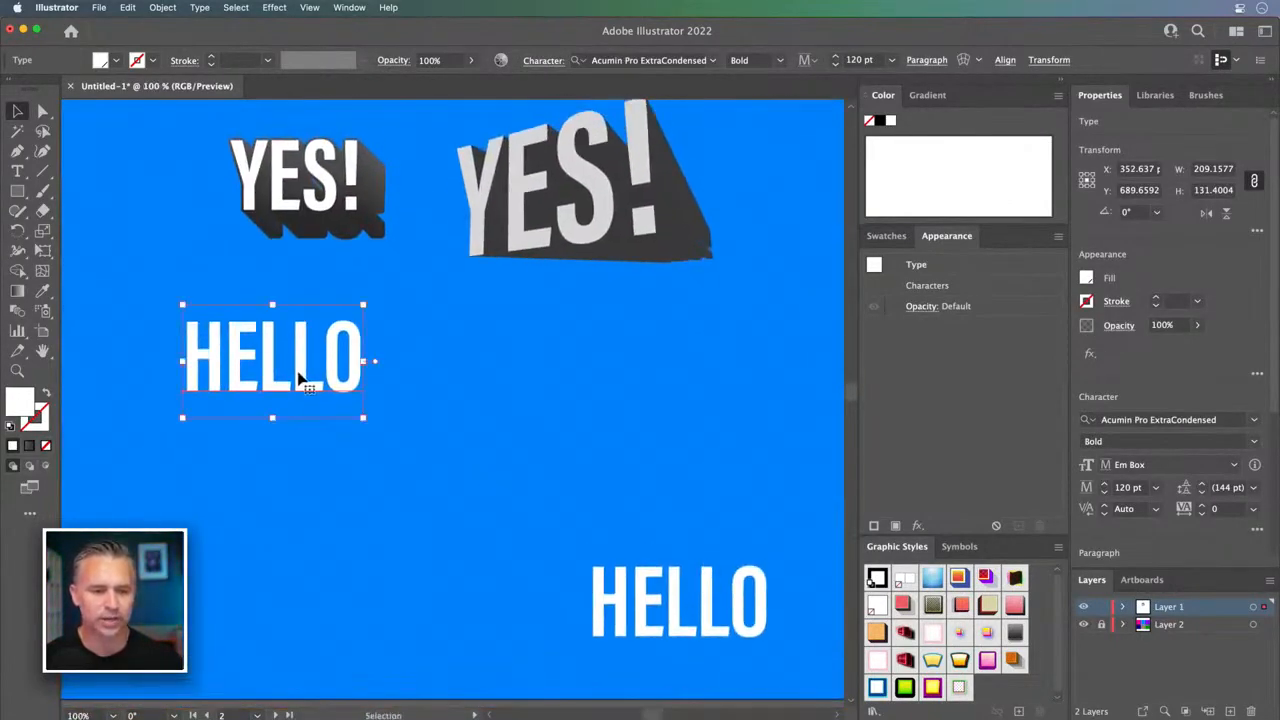
pyautogui.moveTo(298, 378); pyautogui.dragTo(655, 378)
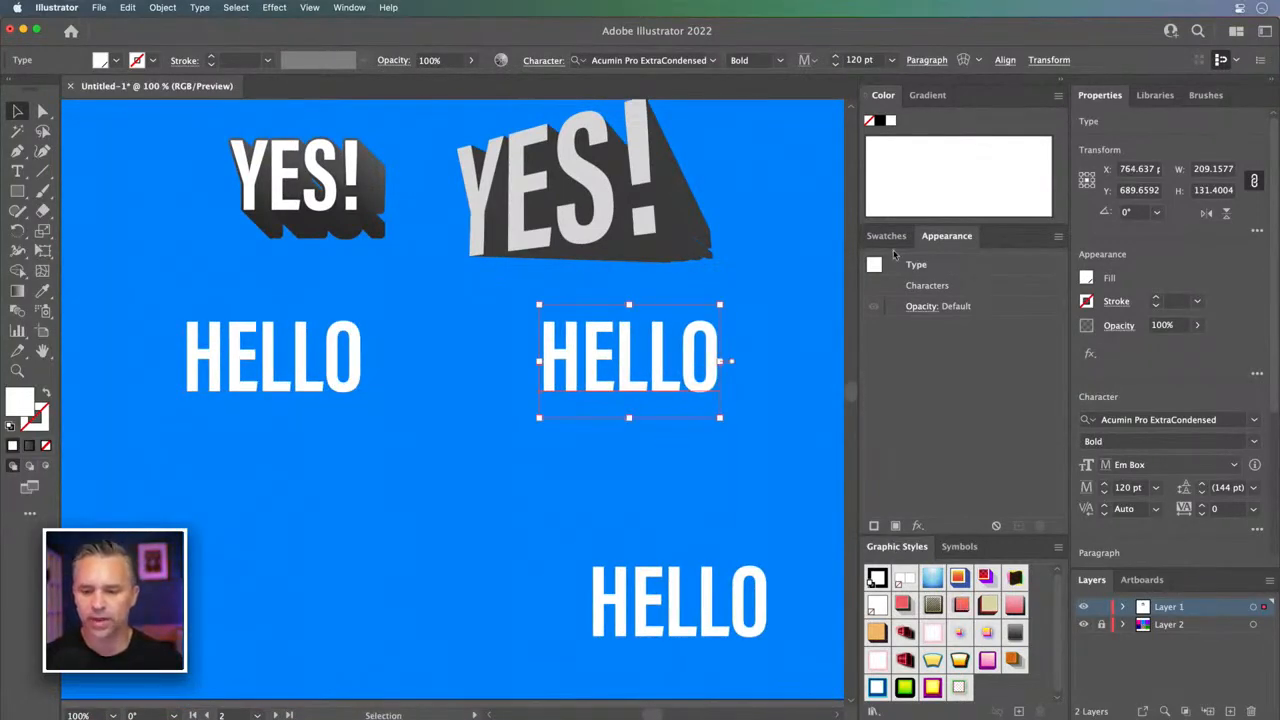
# - Apply Graphic Style 6 to the left copy of the white HELLO text
pyautogui.click(305, 362)
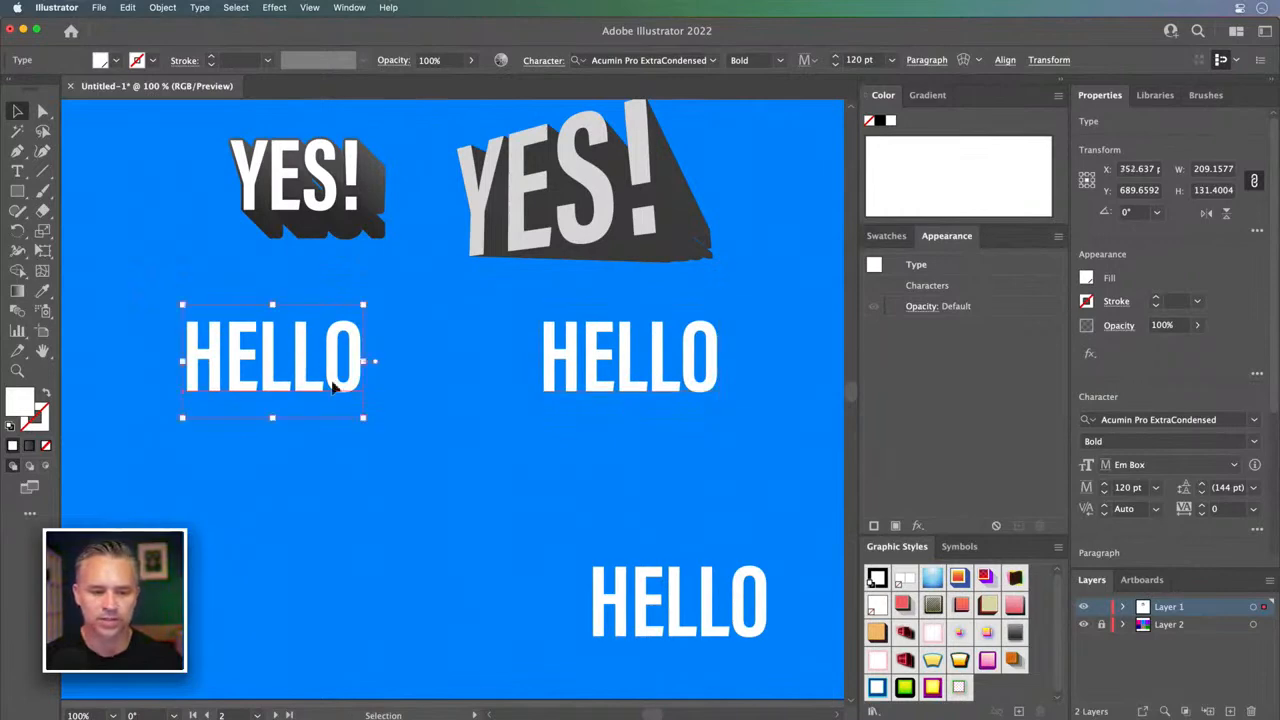
pyautogui.press('super+equal')
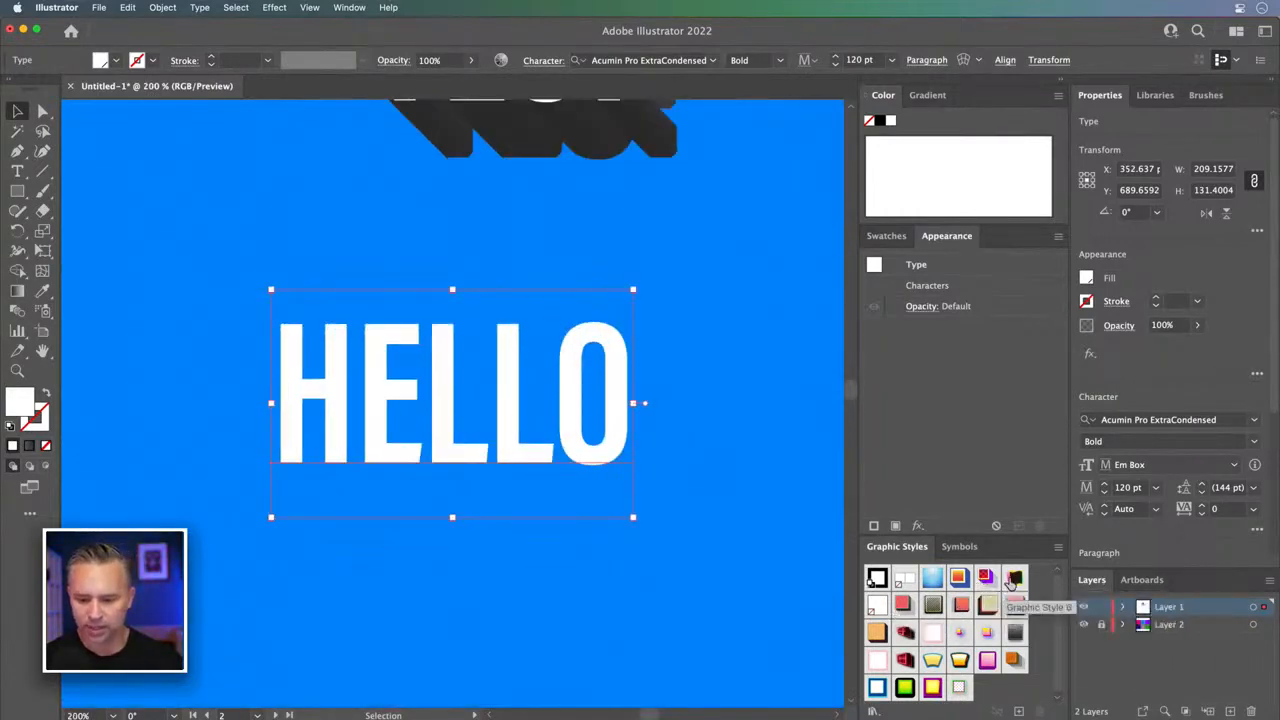
pyautogui.click(1013, 580)
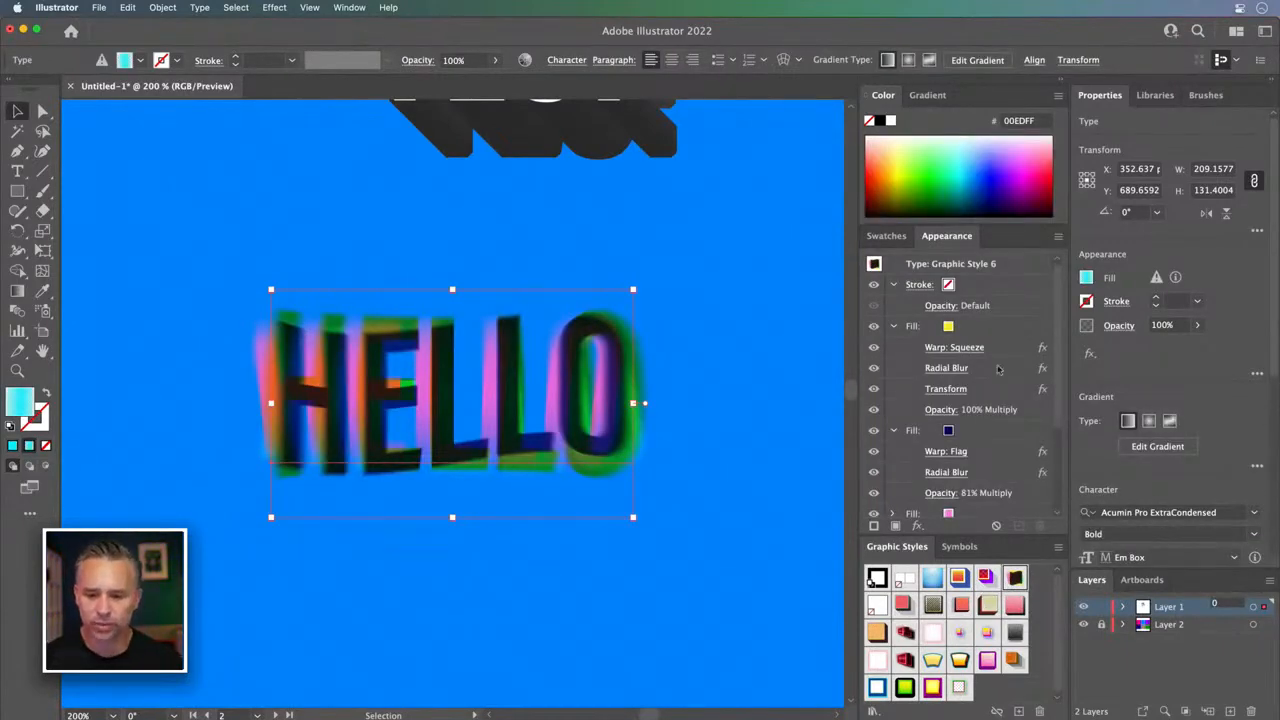
# - Toggle the yellow fill's Warp: Squeeze, Radial Blur and Transform effects off and on, and inspect the warp options without changing them
pyautogui.scroll(-1, 960, 375)
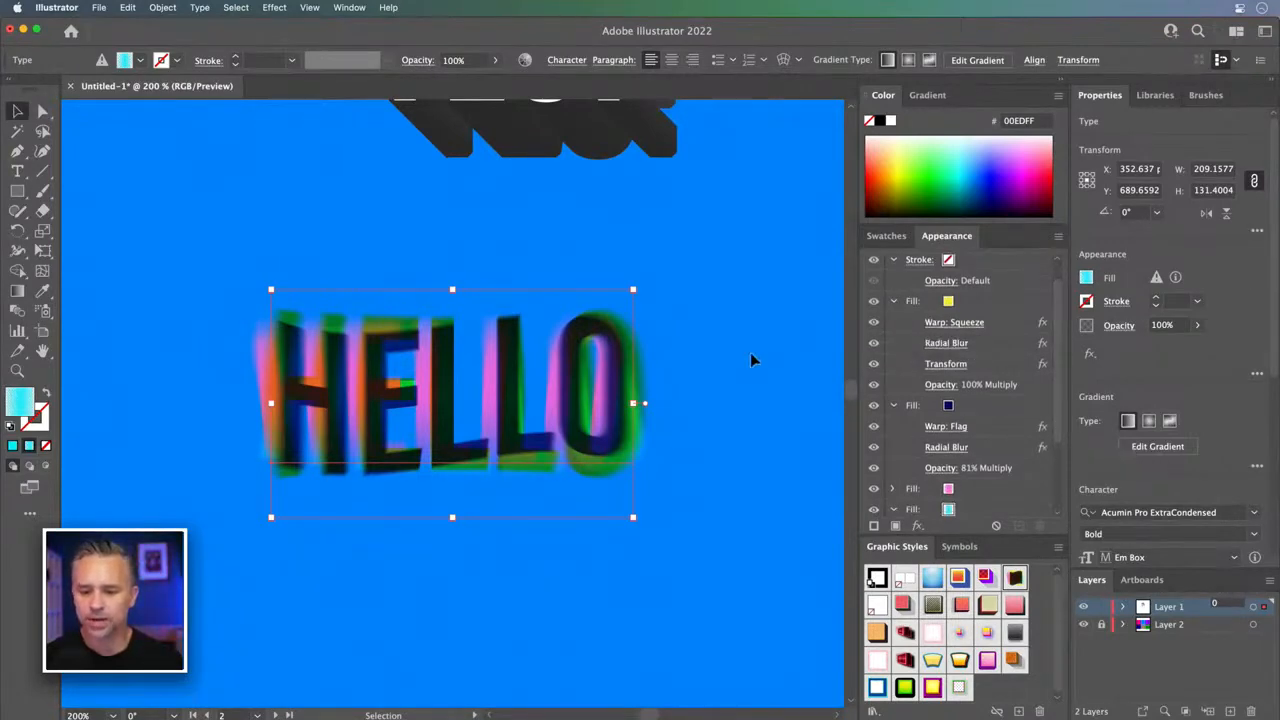
pyautogui.click(876, 325)
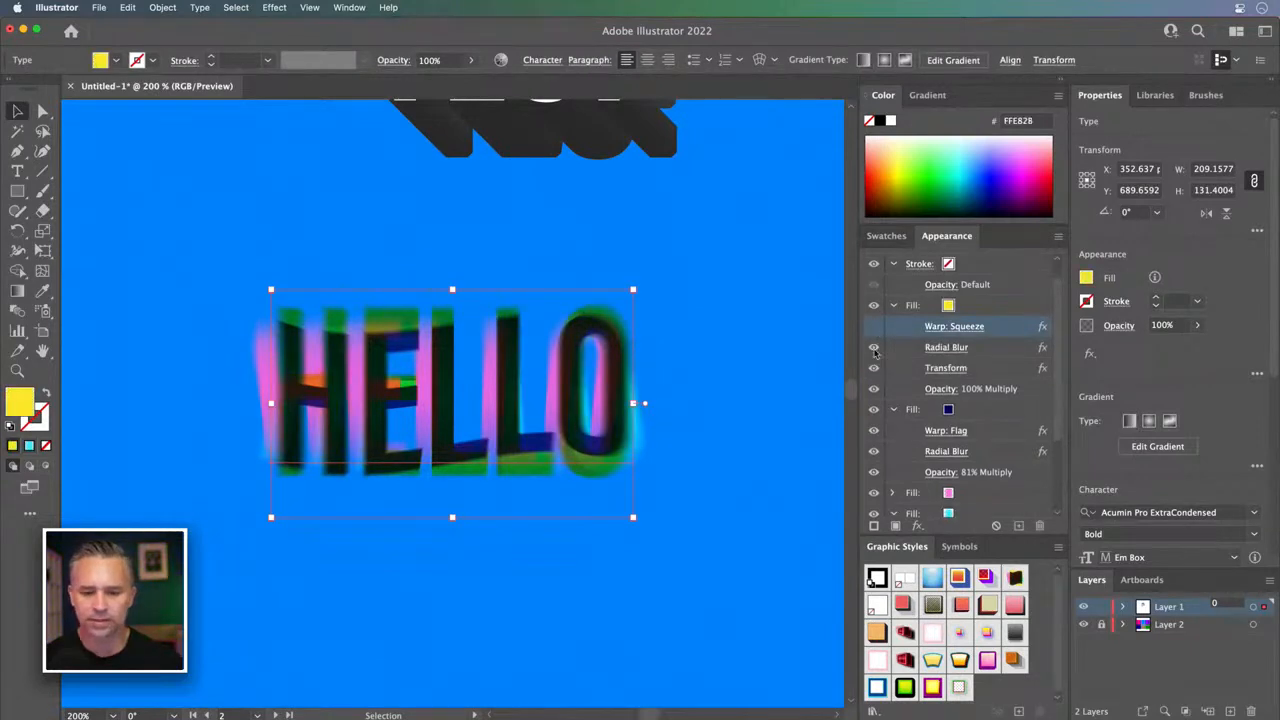
pyautogui.click(880, 348)
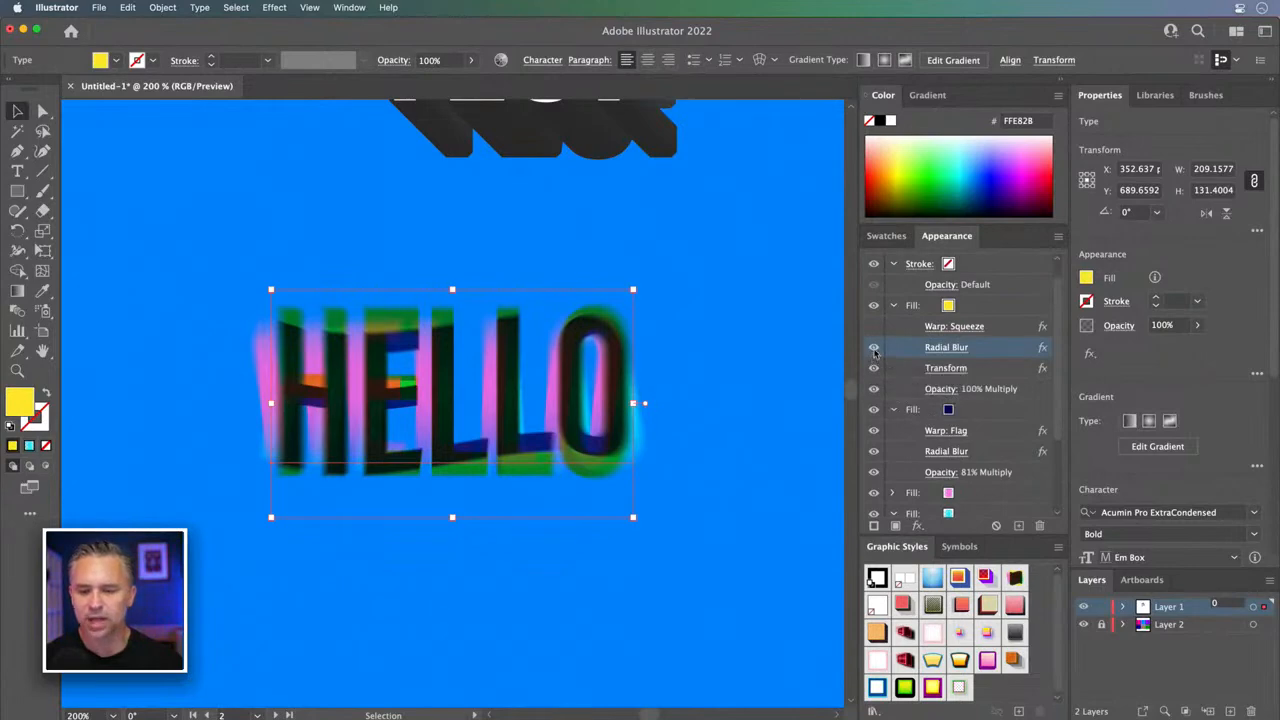
pyautogui.click(874, 369)
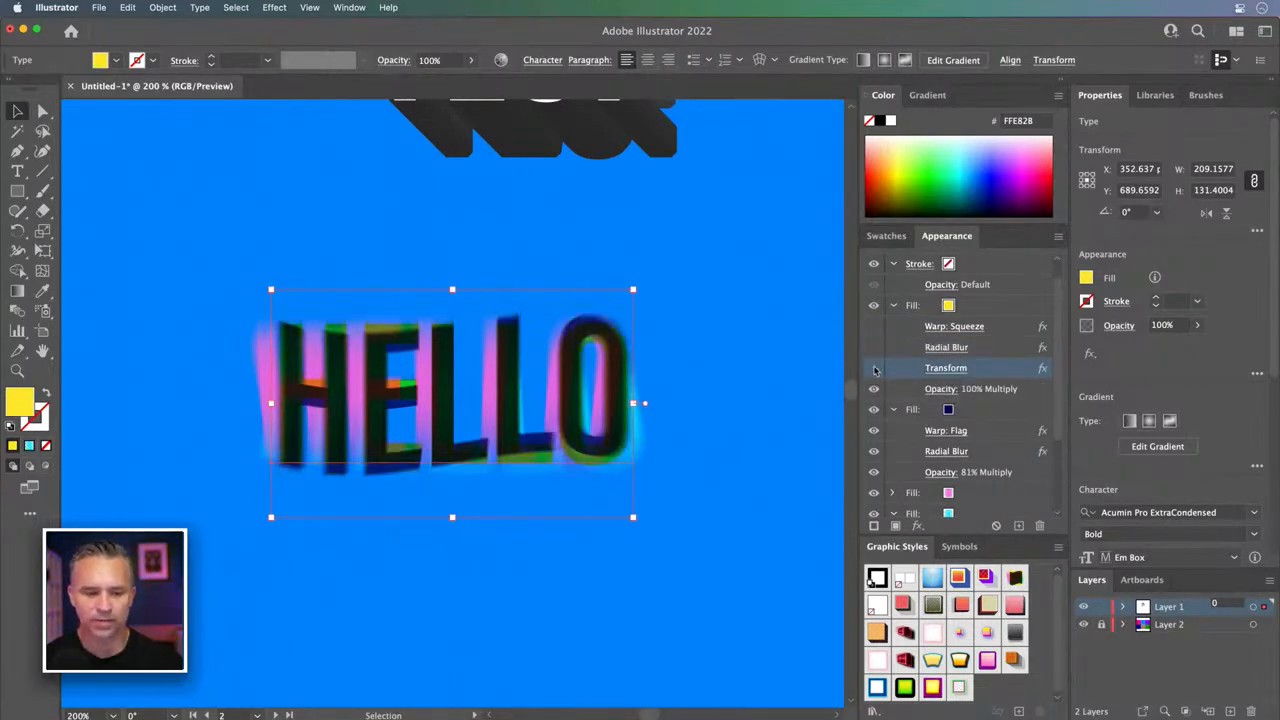
pyautogui.click(876, 352)
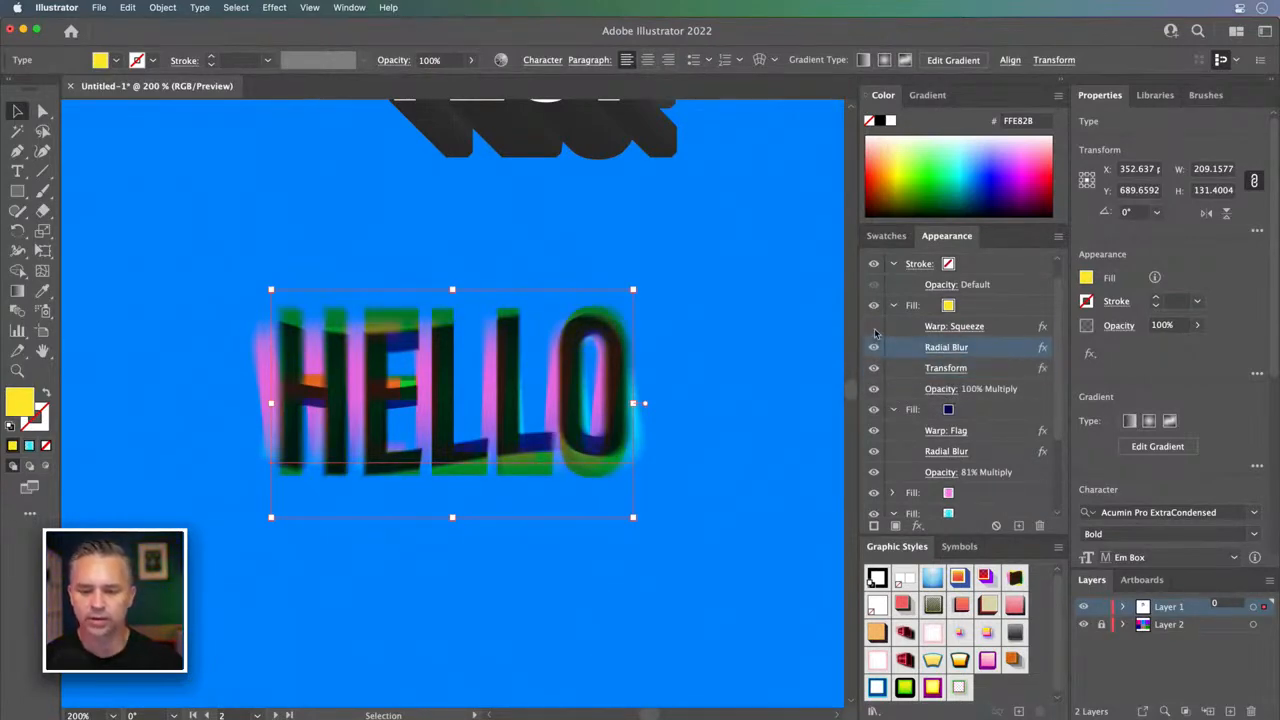
pyautogui.click(875, 329)
pyautogui.click(936, 329)
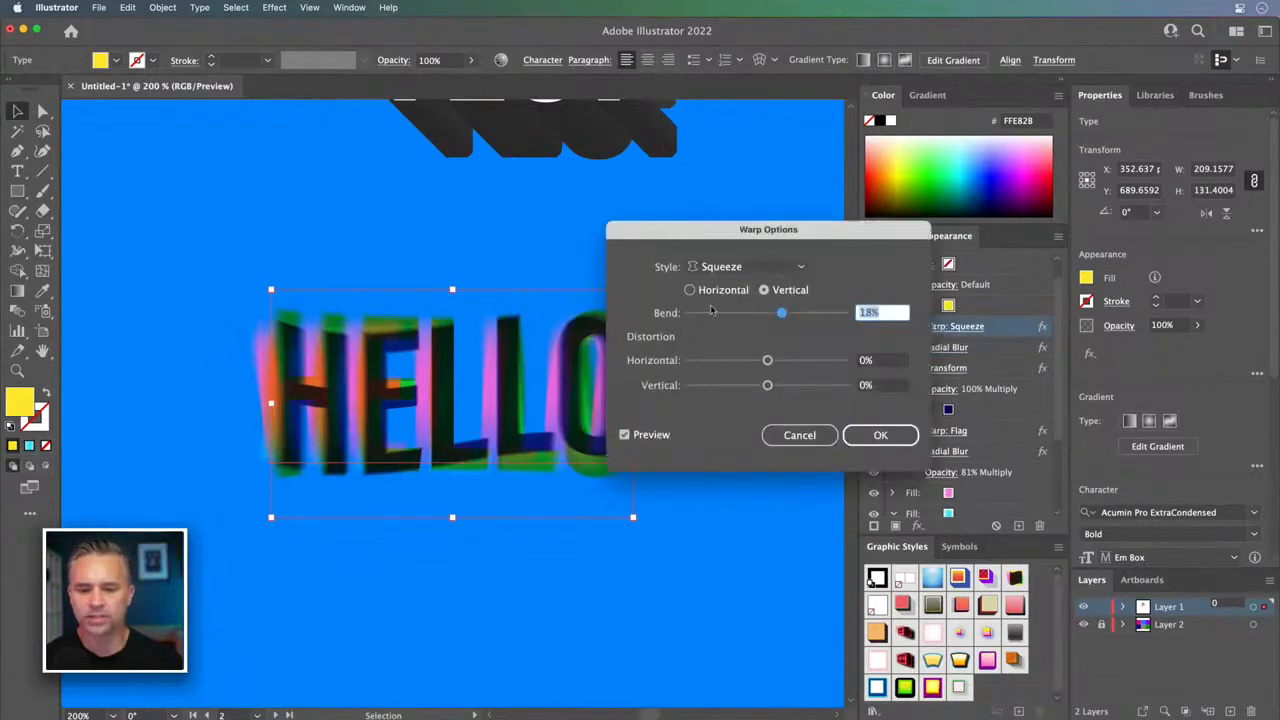
pyautogui.click(806, 438)
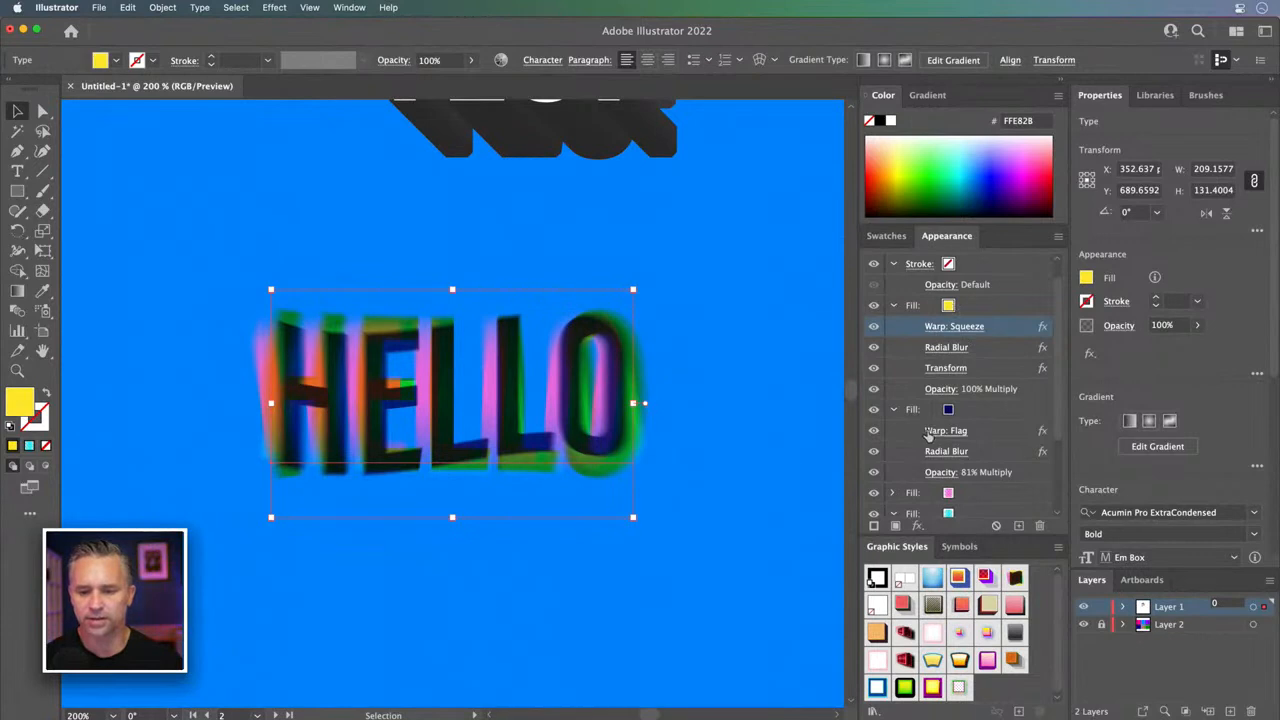
# - Expand the pink fill's attributes and inspect its Radial Blur and Transform settings without changing them
pyautogui.scroll(-3, 927, 435)
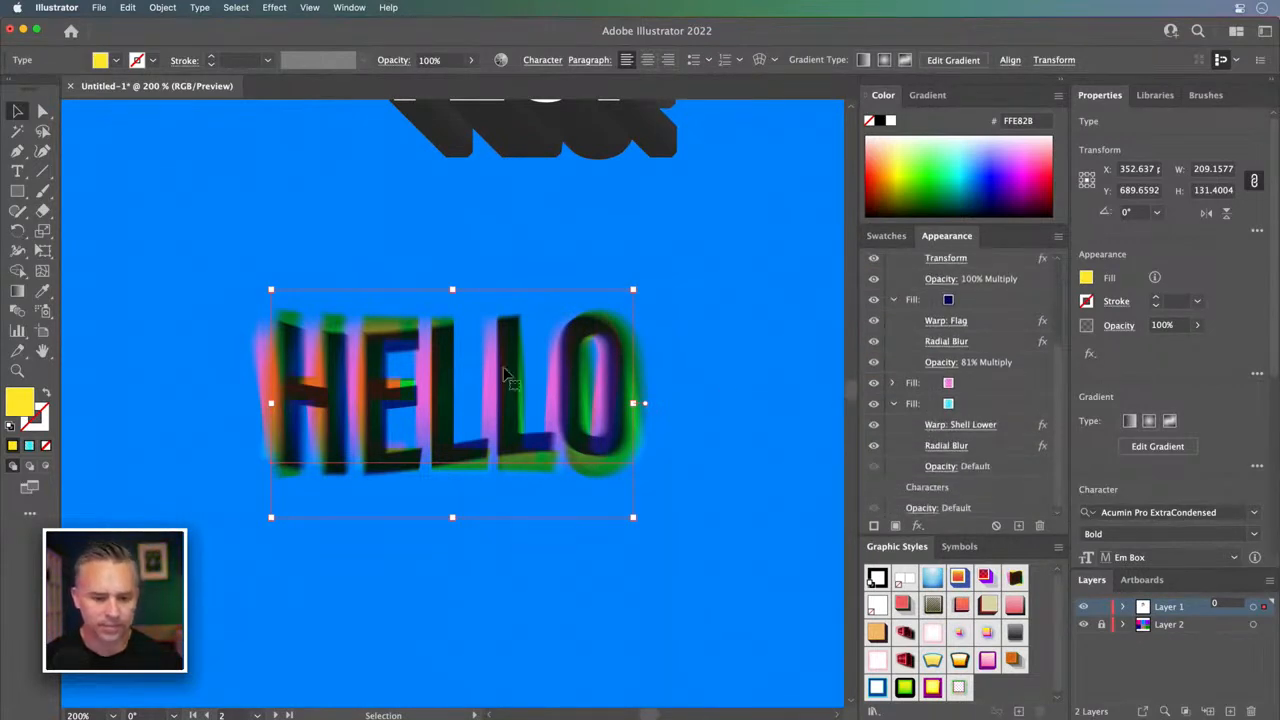
pyautogui.click(982, 390)
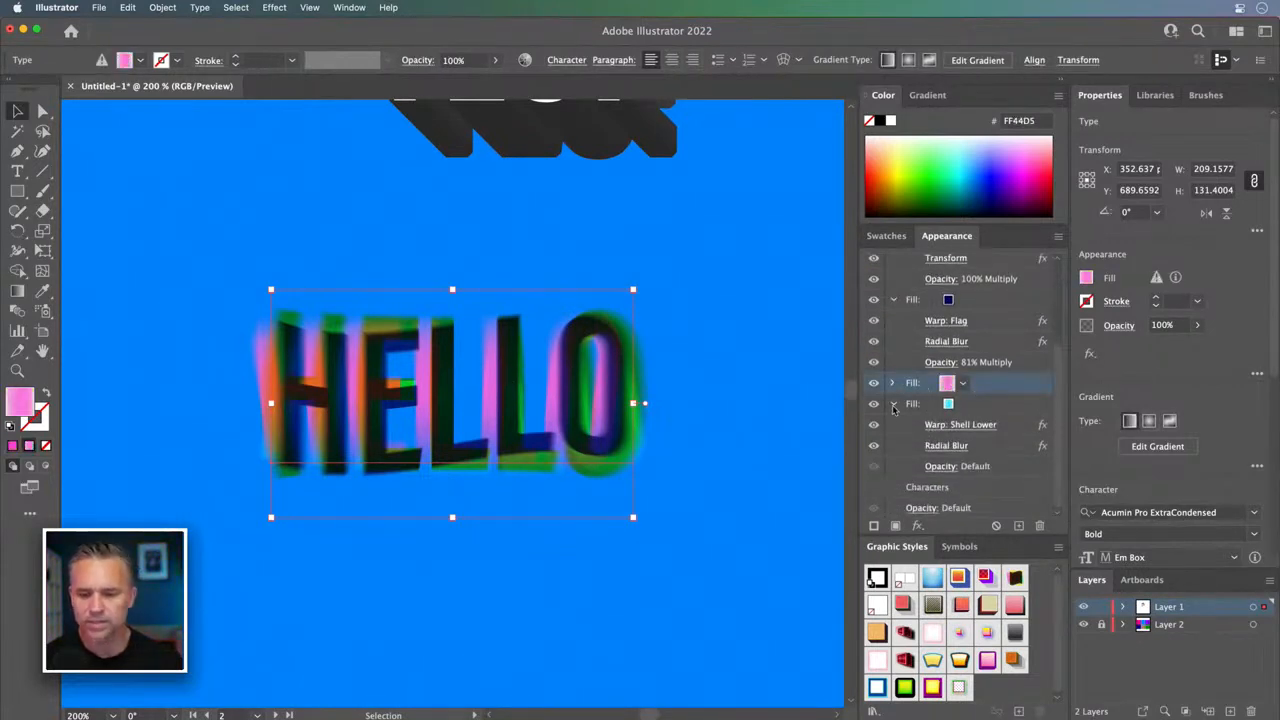
pyautogui.click(893, 405)
pyautogui.click(891, 447)
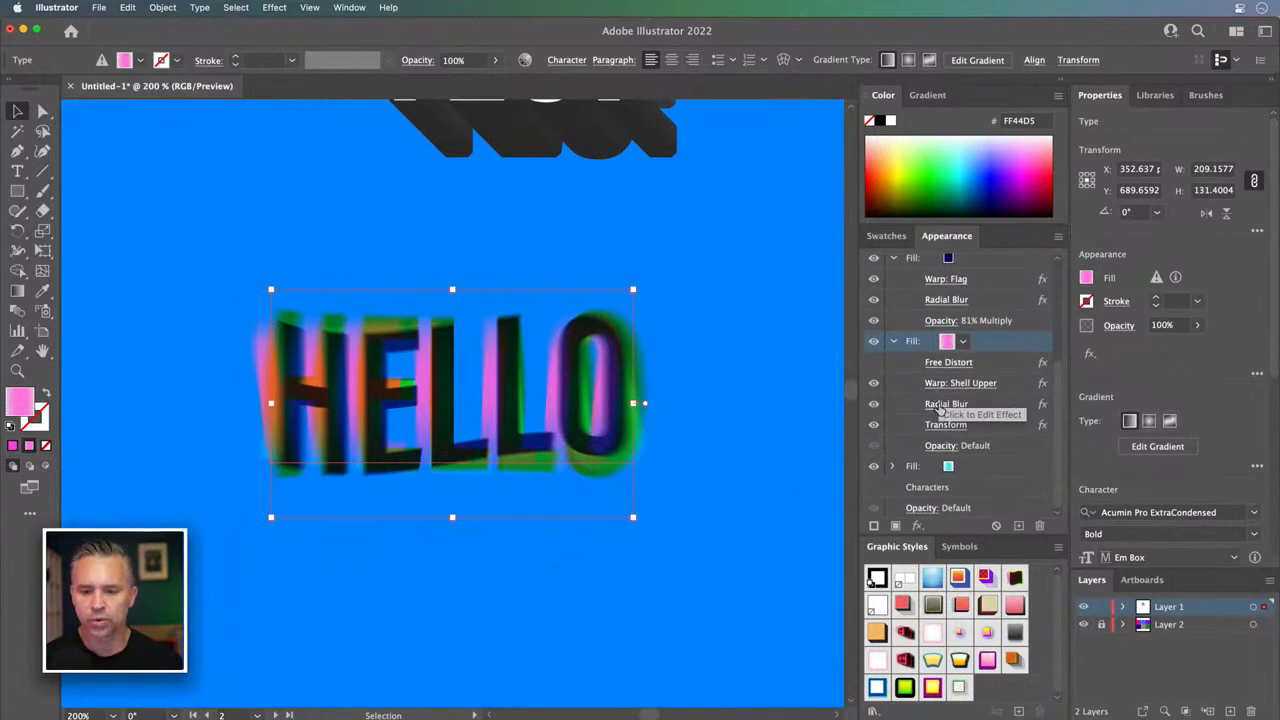
pyautogui.click(938, 405)
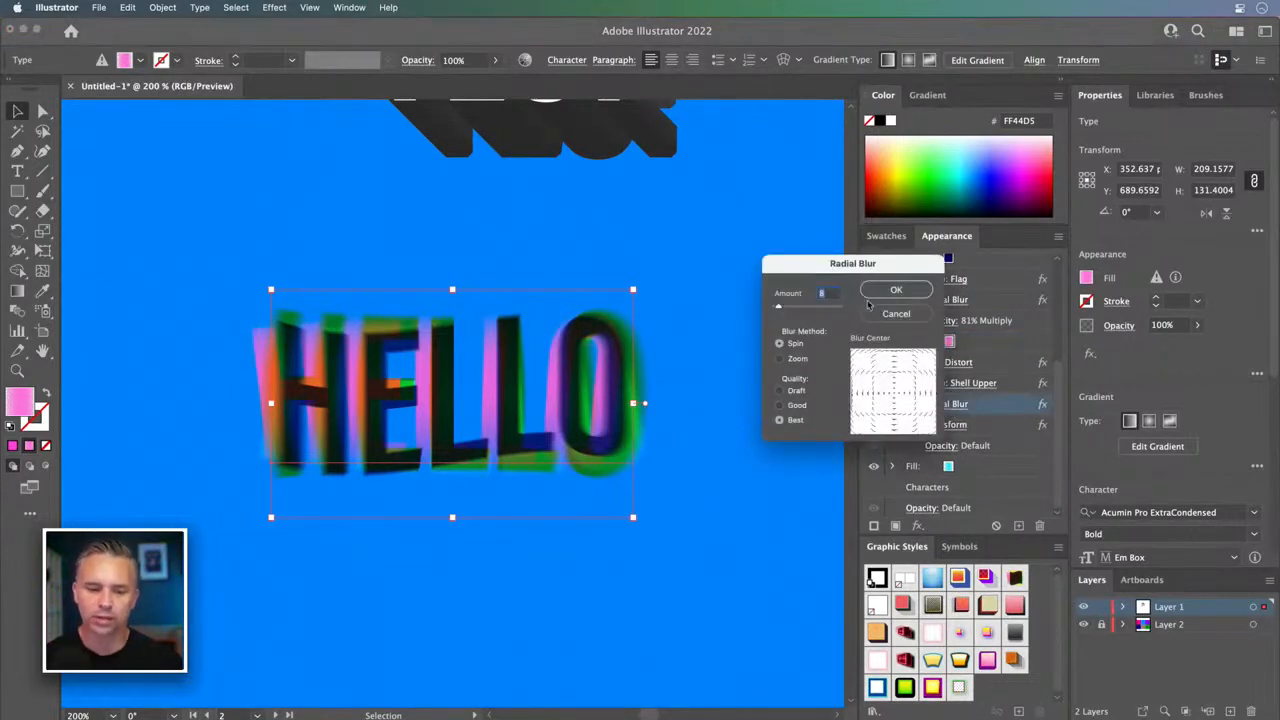
pyautogui.click(889, 316)
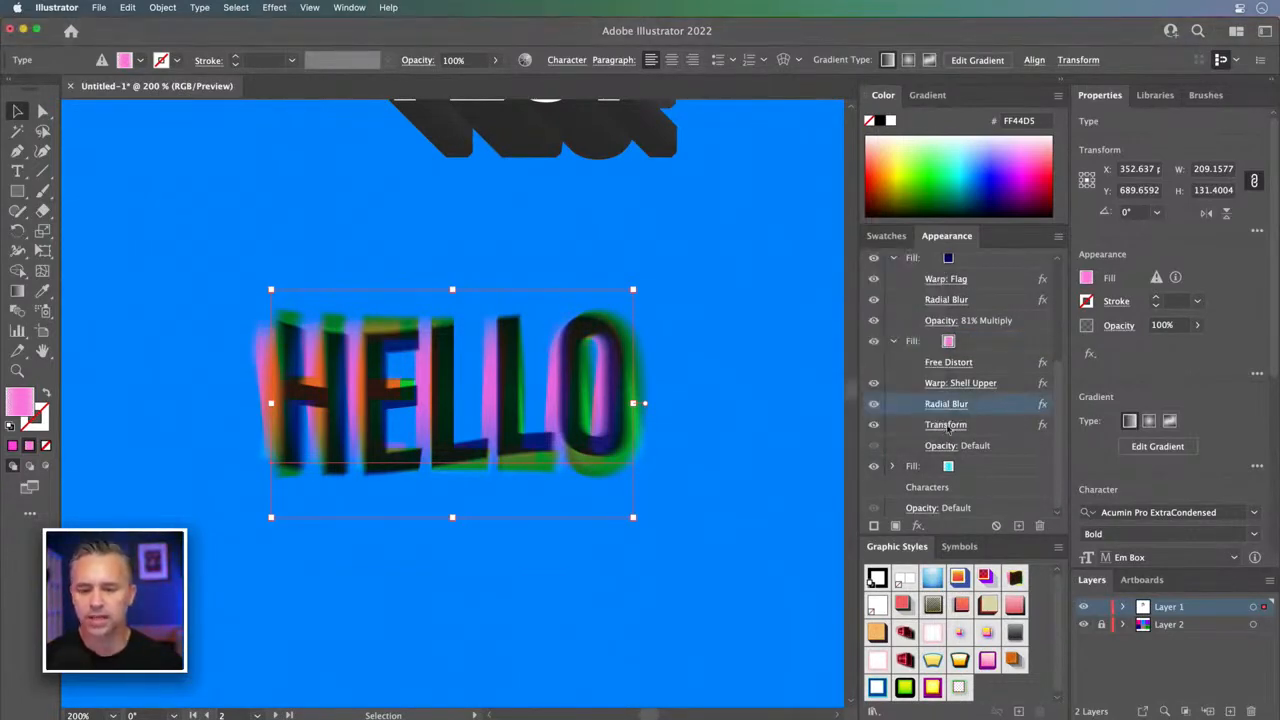
pyautogui.click(946, 425)
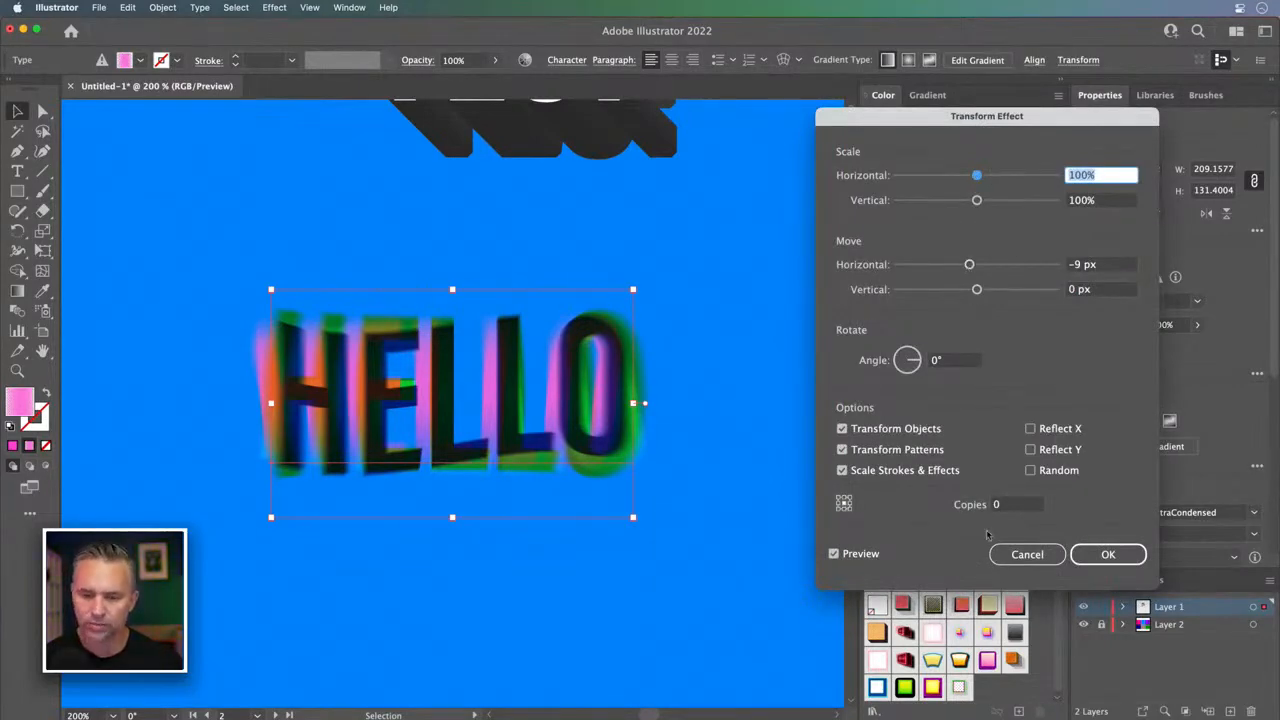
pyautogui.click(1015, 562)
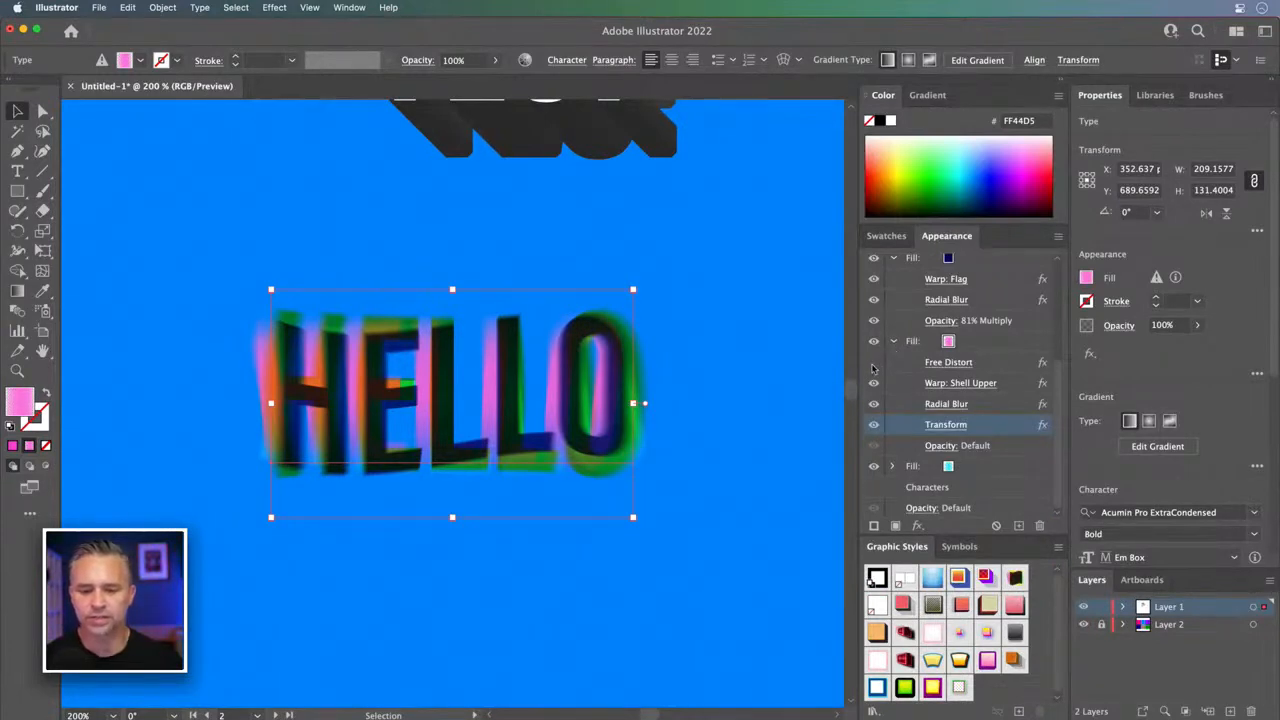
# - Enable the pink fill's hidden Free Distort effect, and collapse the attributes of the pink and yellow fills
pyautogui.click(872, 368)
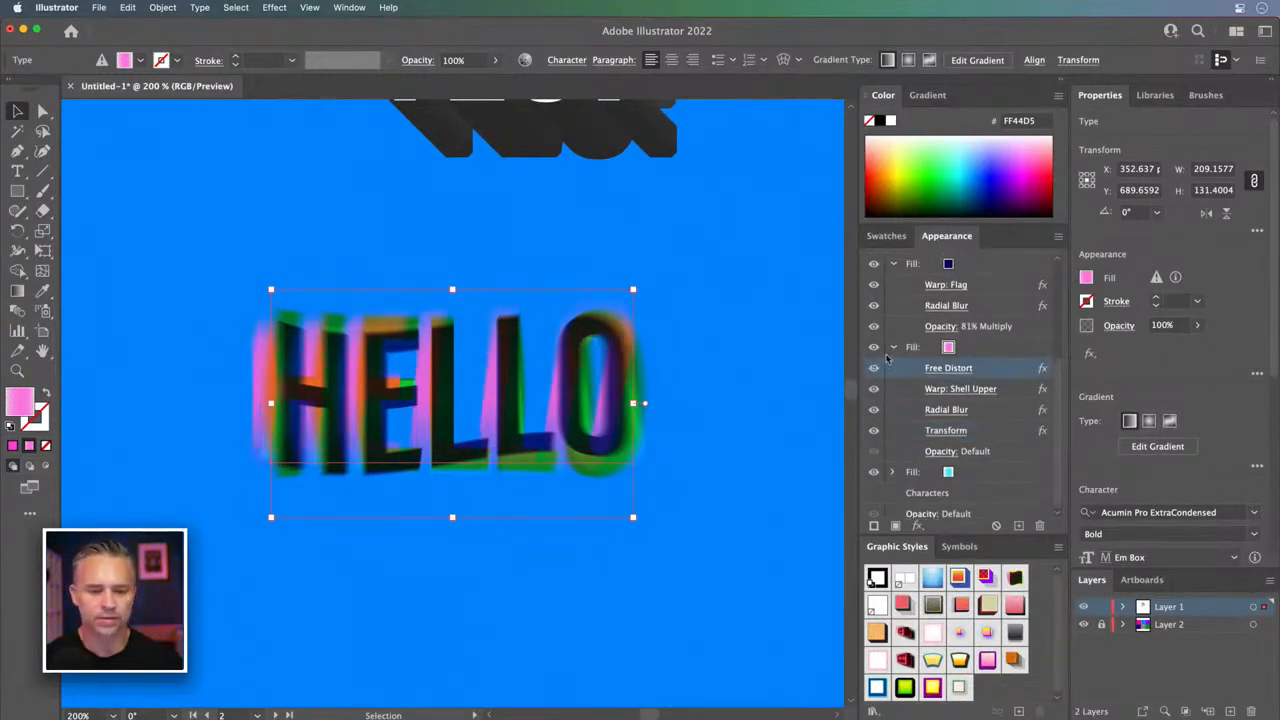
pyautogui.click(894, 348)
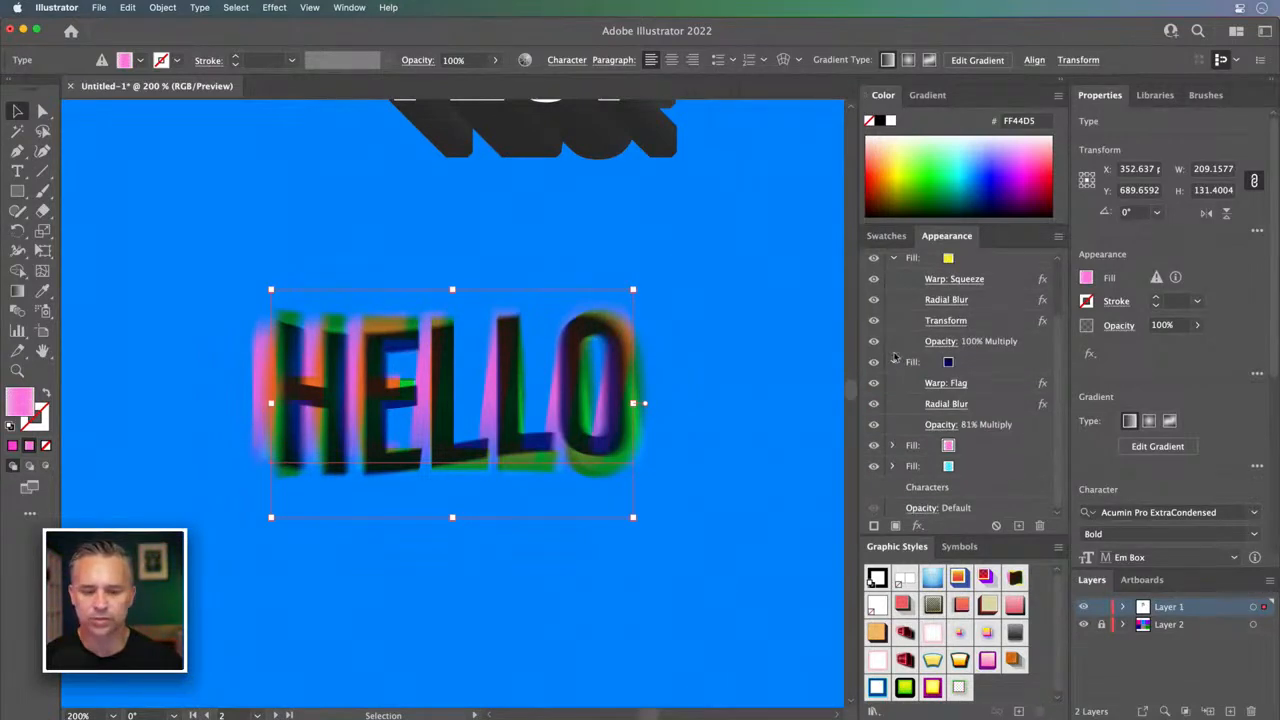
pyautogui.click(894, 259)
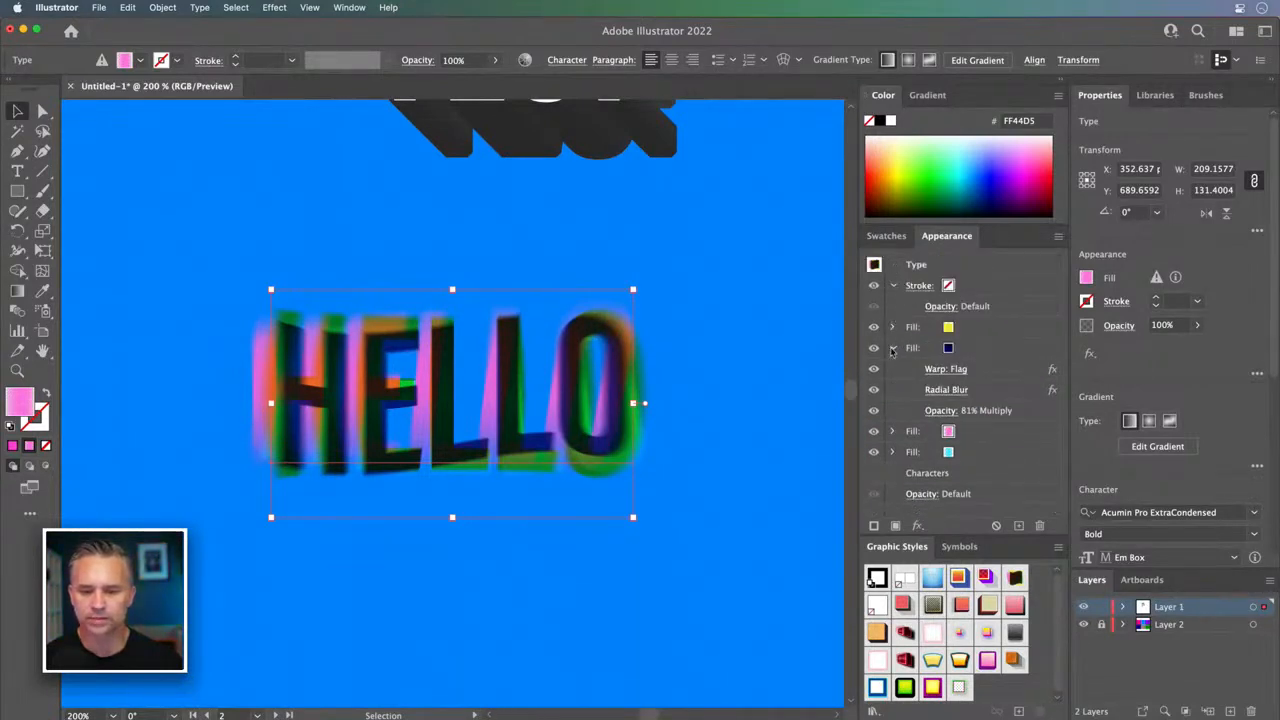
# - Collapse the attributes of the dark blue fill and the stroke, and move the styled HELLO text slightly up and to the left
pyautogui.click(894, 348)
pyautogui.click(893, 286)
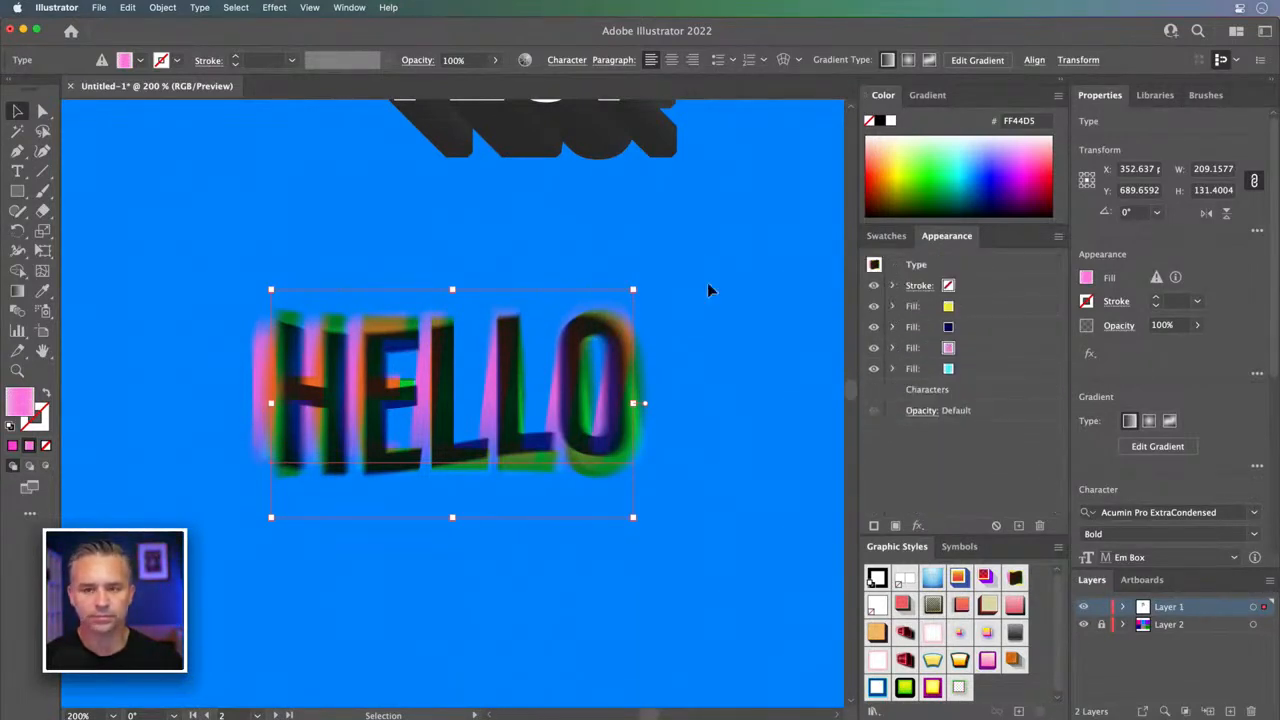
pyautogui.moveTo(494, 410); pyautogui.dragTo(355, 341)
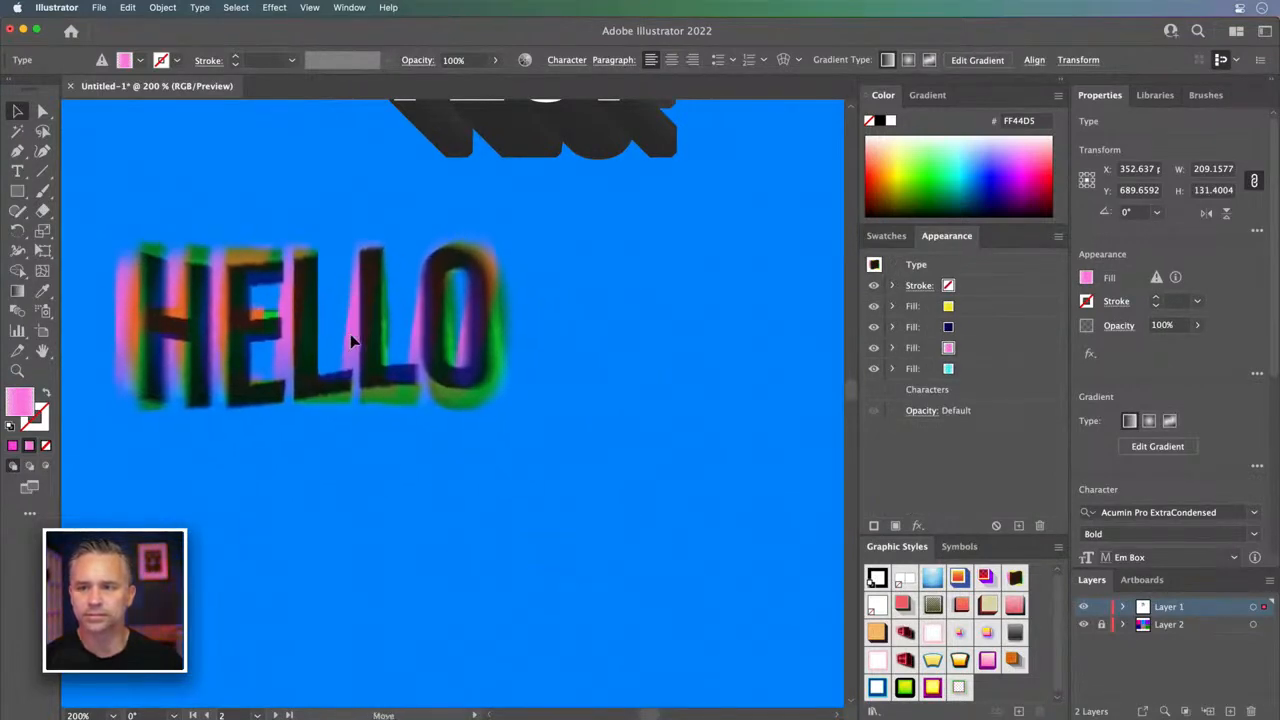
pyautogui.moveTo(272, 320); pyautogui.dragTo(367, 370)
# - Replace the wording of the blurred multicolour HELLO text with "ZAPPED!" and finish text editing
pyautogui.doubleClick(349, 349)
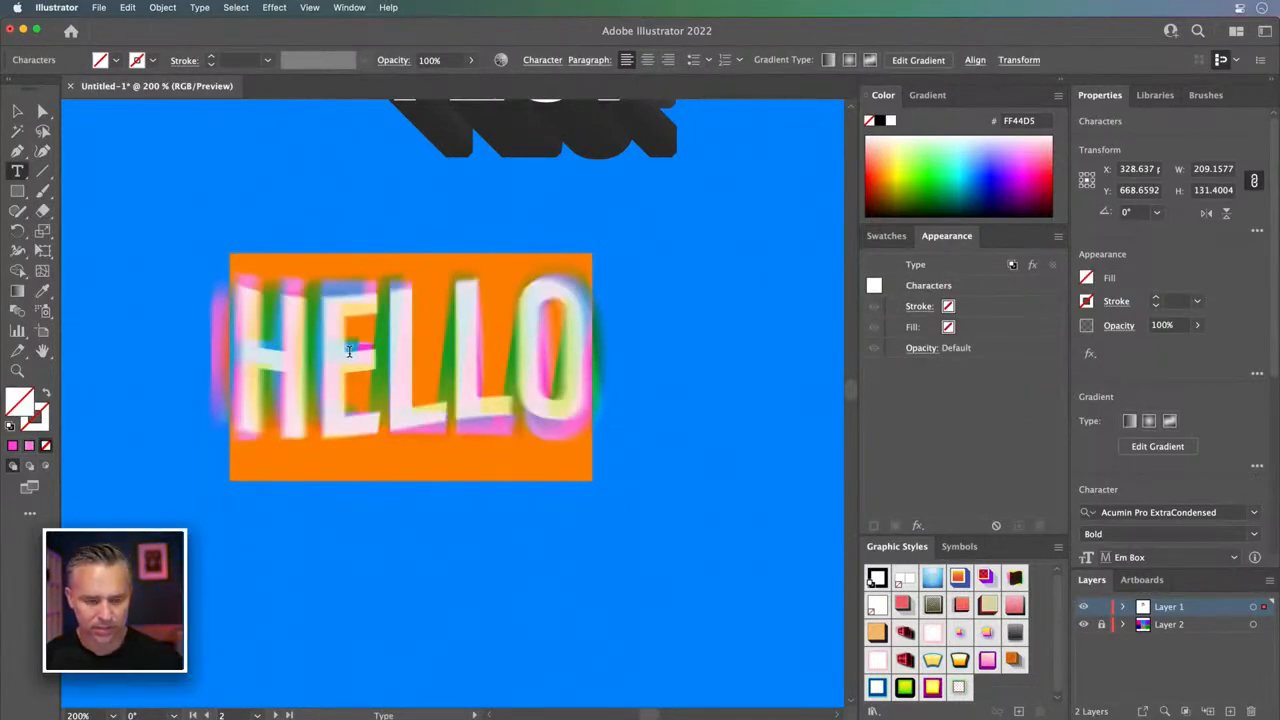
pyautogui.write('ZAPPE')
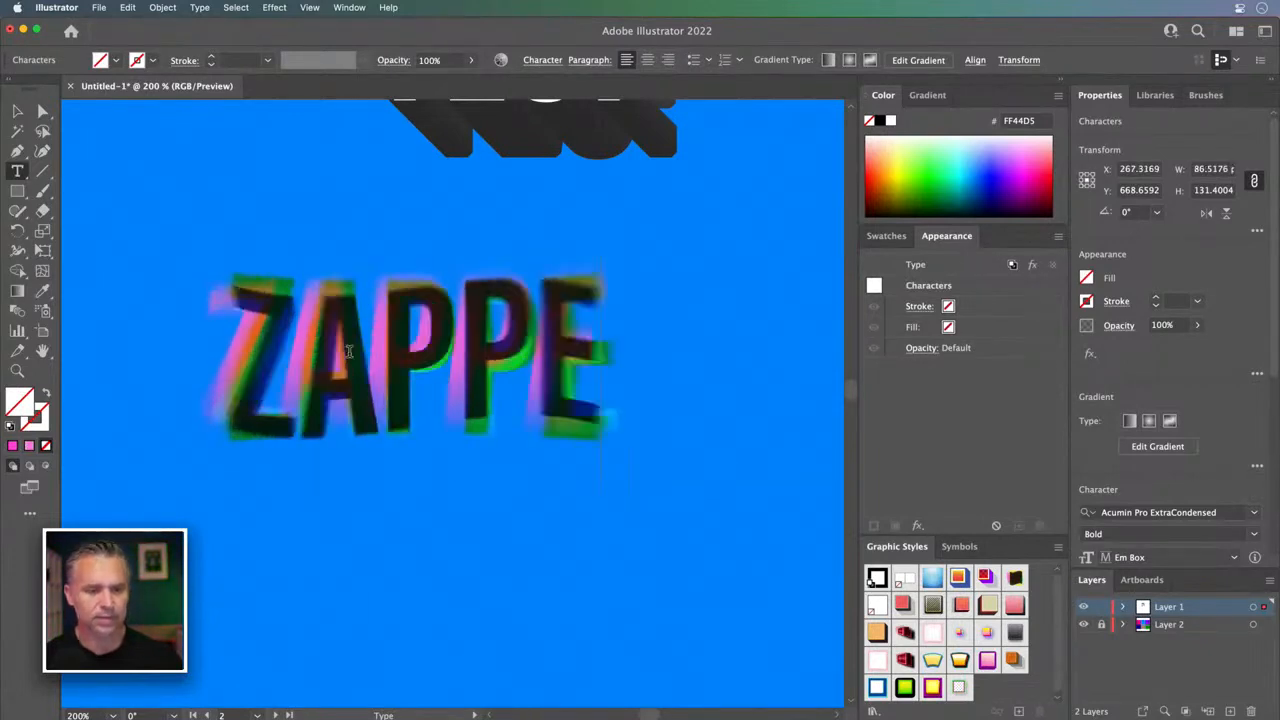
pyautogui.write('D!')
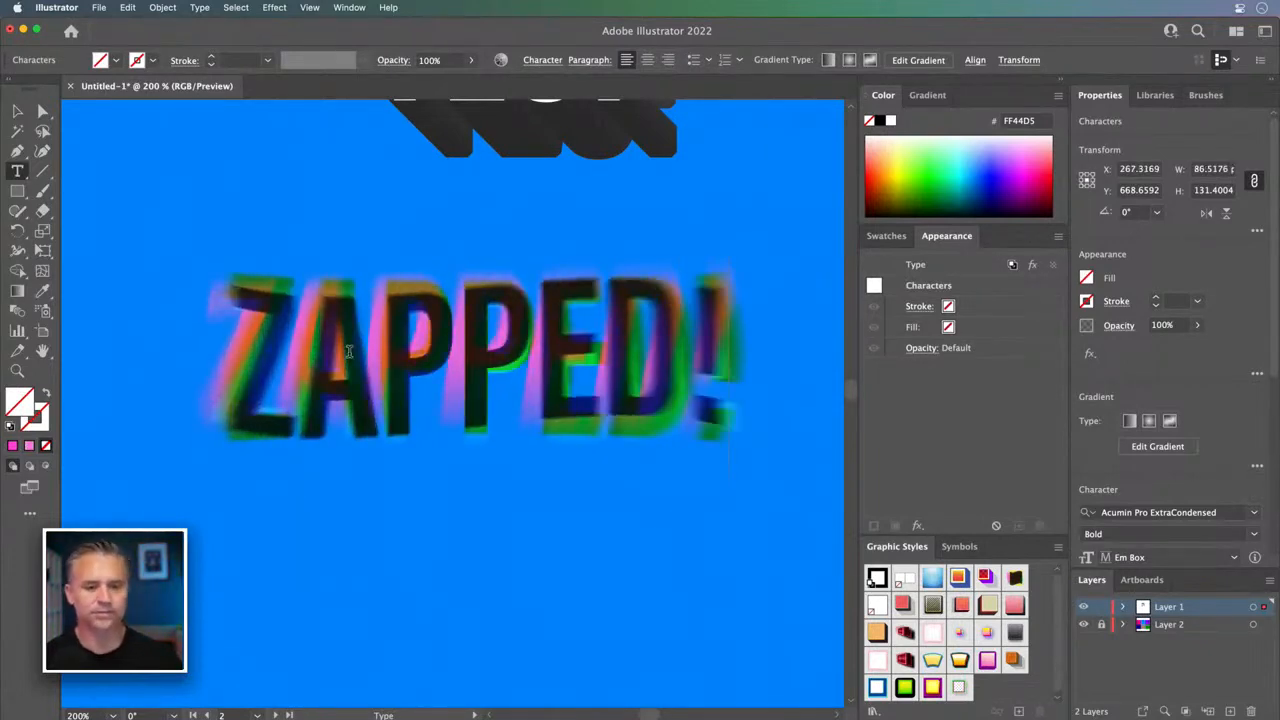
pyautogui.click(17, 113)
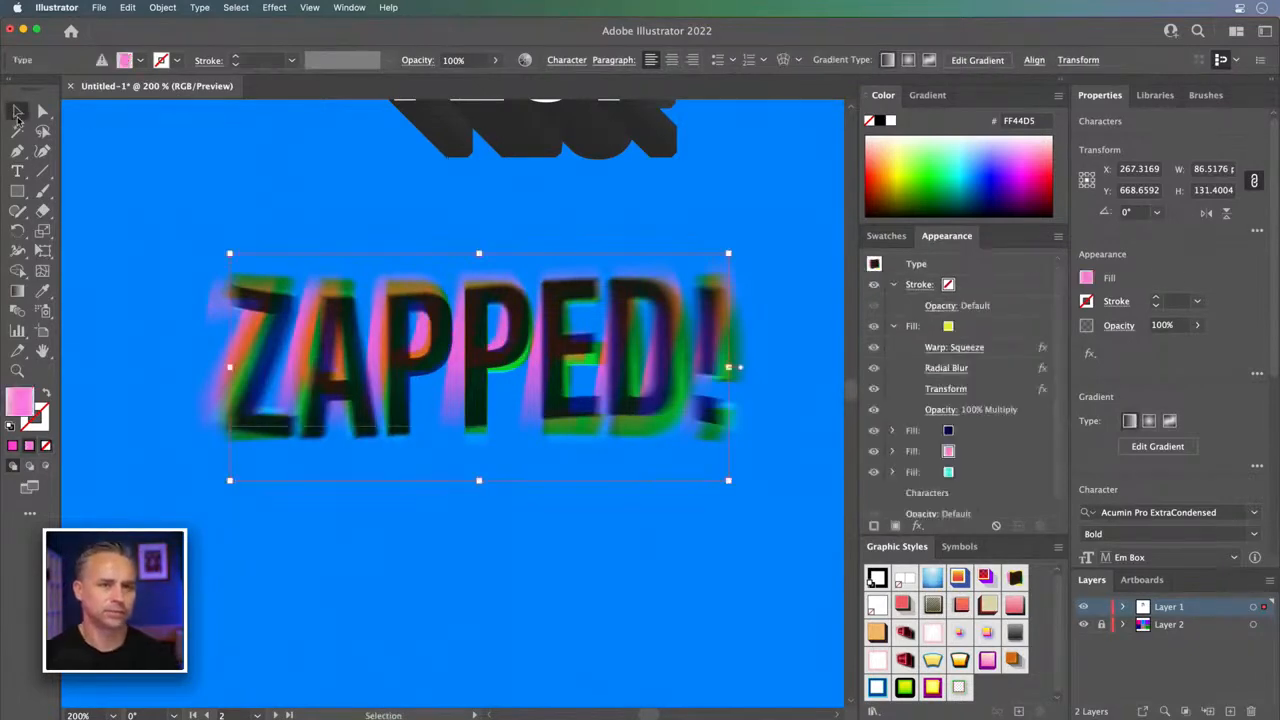
# - Apply Graphic Style 4 to the white HELLO text beside the ZAPPED! text
pyautogui.press('space')
pyautogui.moveTo(669, 432); pyautogui.dragTo(45, 397)
pyautogui.click(533, 416)
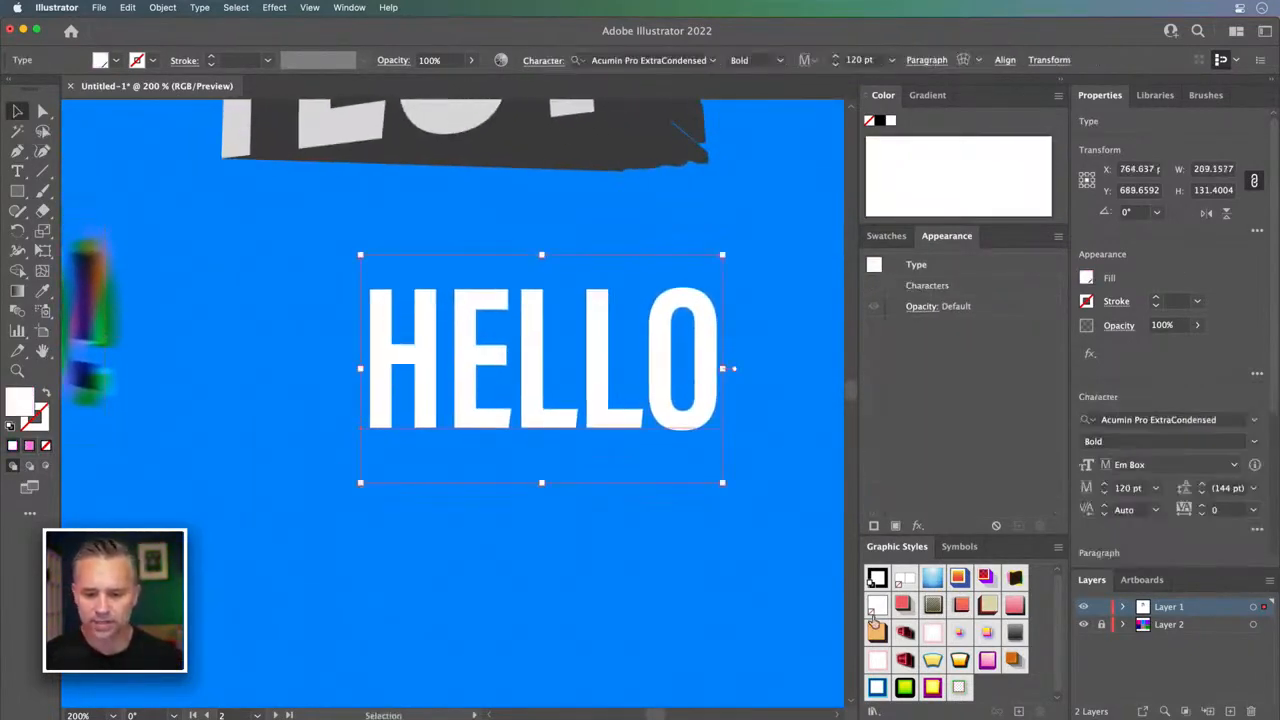
pyautogui.click(932, 605)
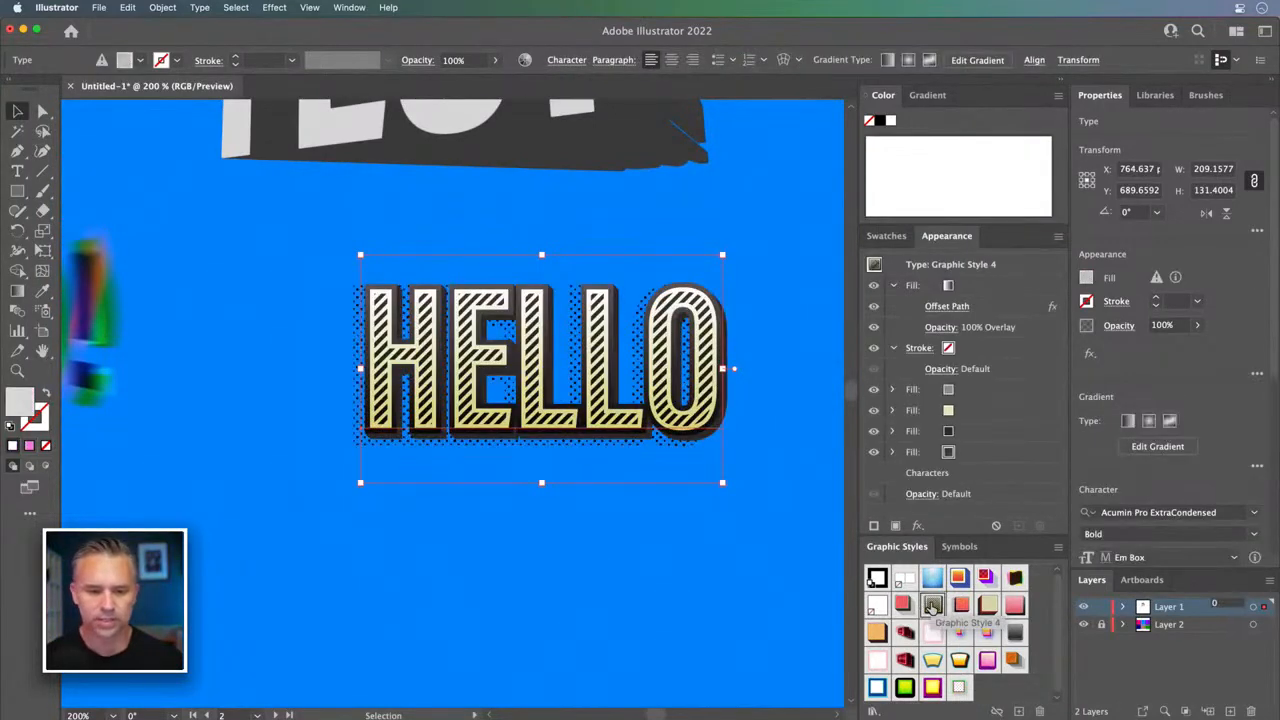
# - Place a duplicate of the striped HELLO text below the original and apply Graphic Style 5 to the duplicate
pyautogui.moveTo(520, 410); pyautogui.dragTo(514, 525)
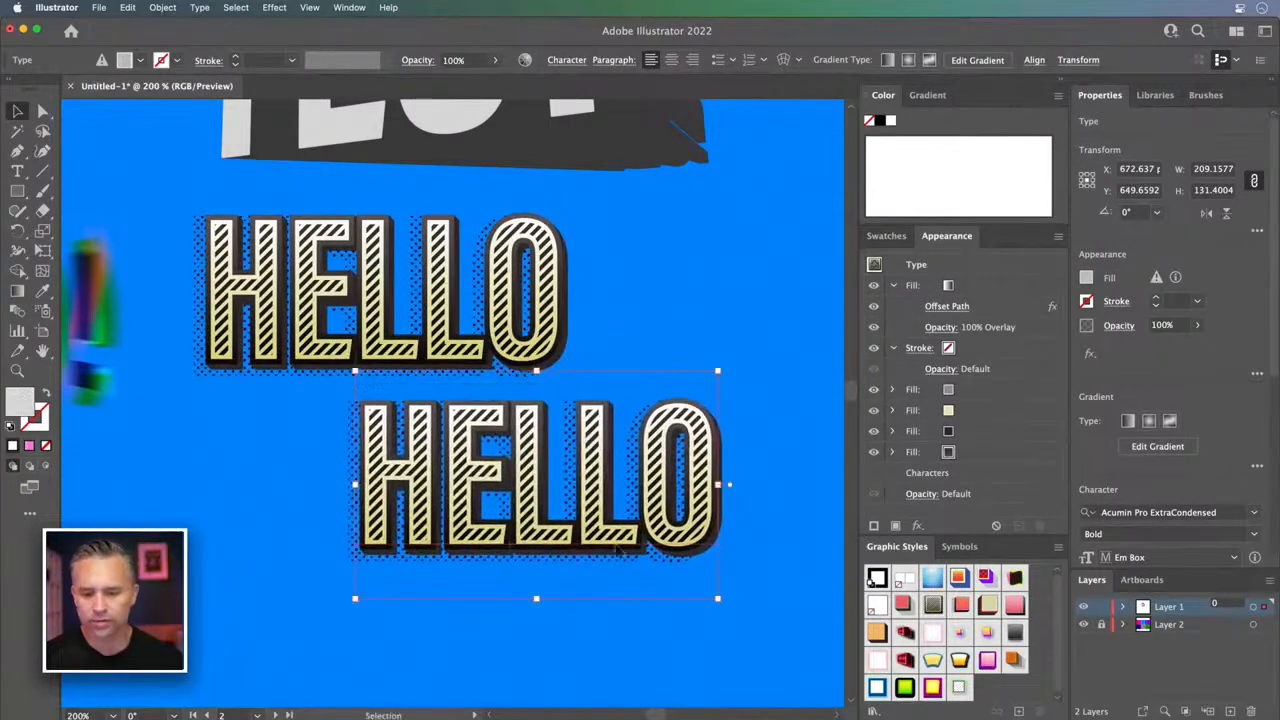
pyautogui.click(960, 605)
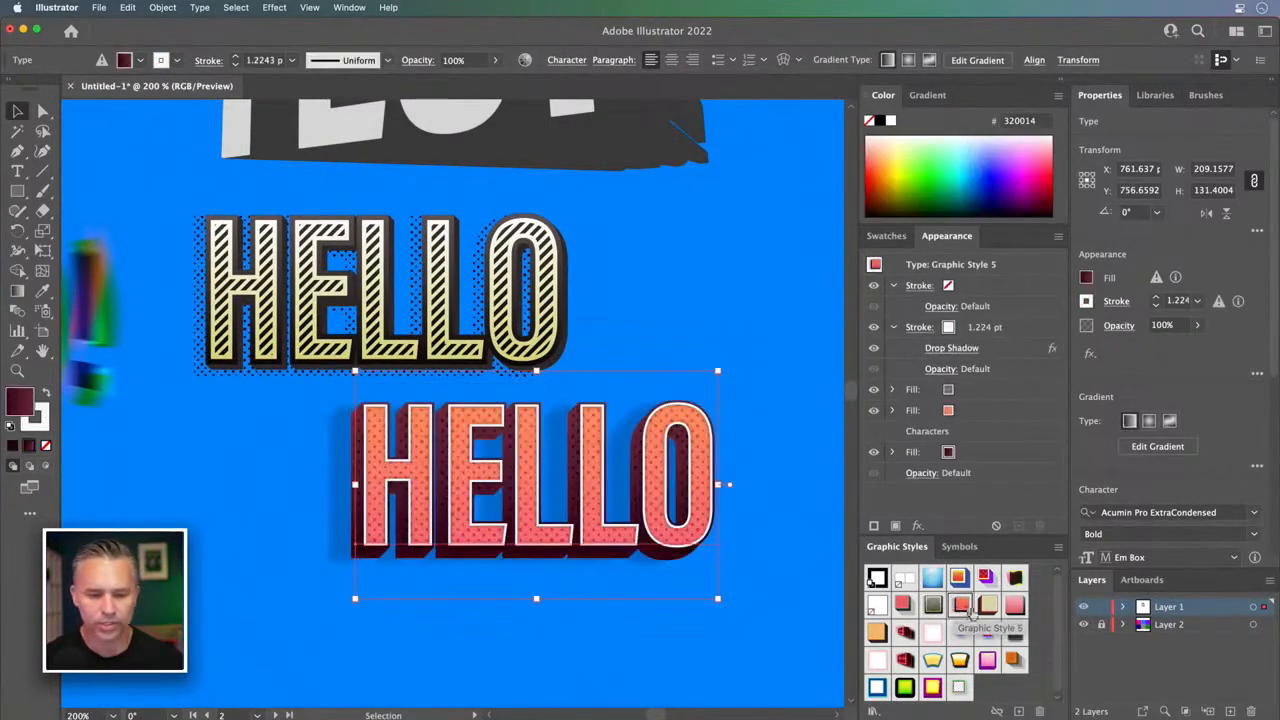
# - Duplicate the red dotted HELLO text and position the copy below and to the left of it
pyautogui.scroll(-5, 580, 288)
pyautogui.hscroll(-3, 580, 288)
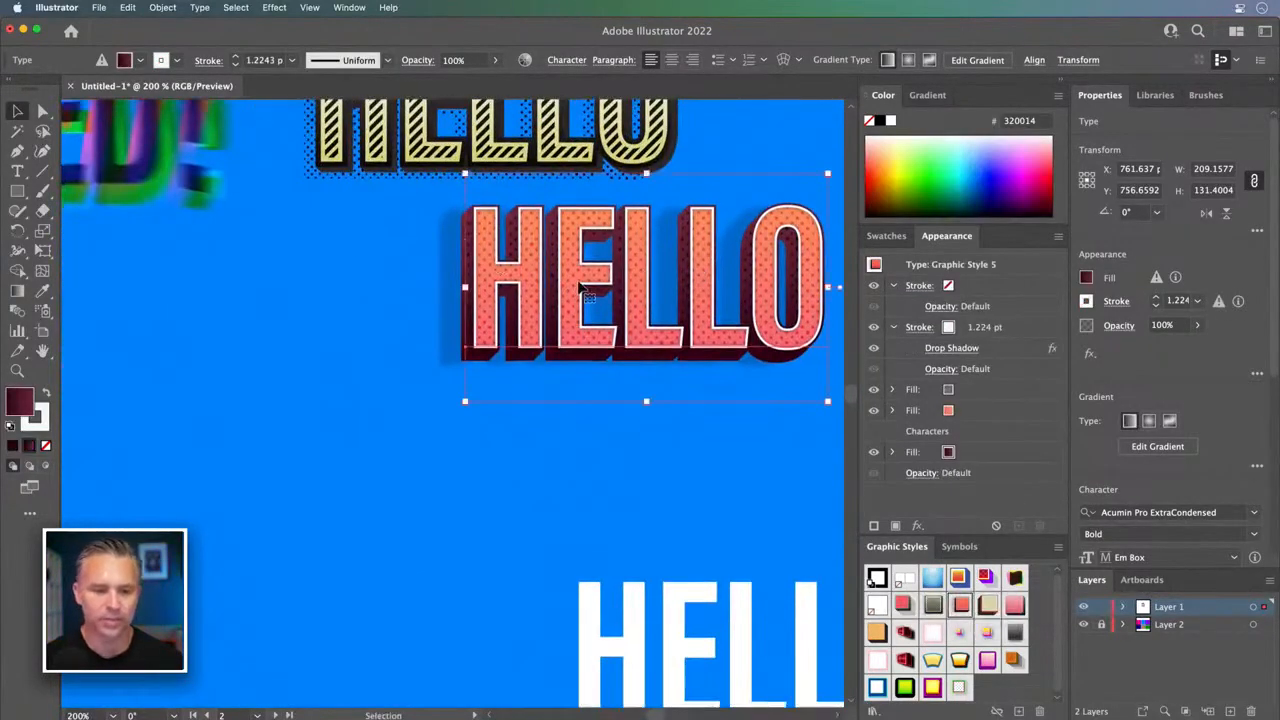
pyautogui.moveTo(580, 288); pyautogui.dragTo(270, 444)
pyautogui.hscroll(-5, 511, 334)
pyautogui.moveTo(466, 388); pyautogui.dragTo(429, 402)
# - Switch to Chrome and search Google for "brusheezy"
pyautogui.click(738, 708)
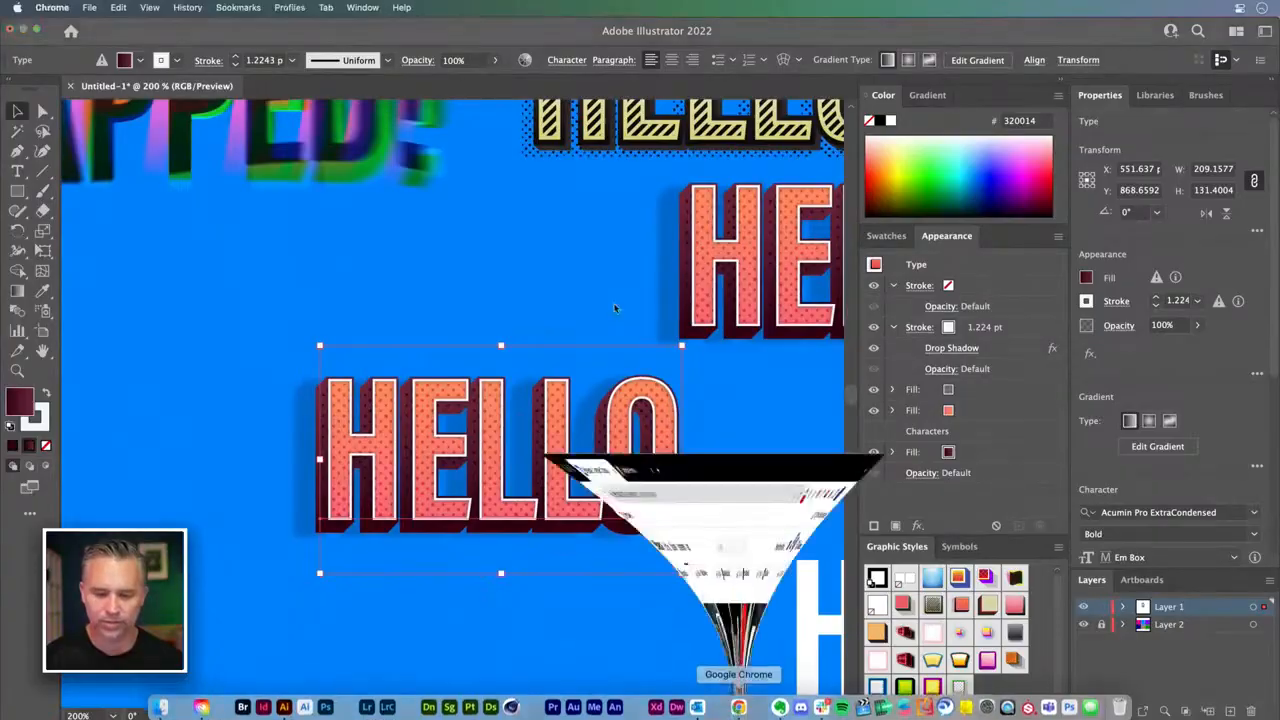
pyautogui.click(395, 33)
pyautogui.write('brusheezy')
pyautogui.press('Return')
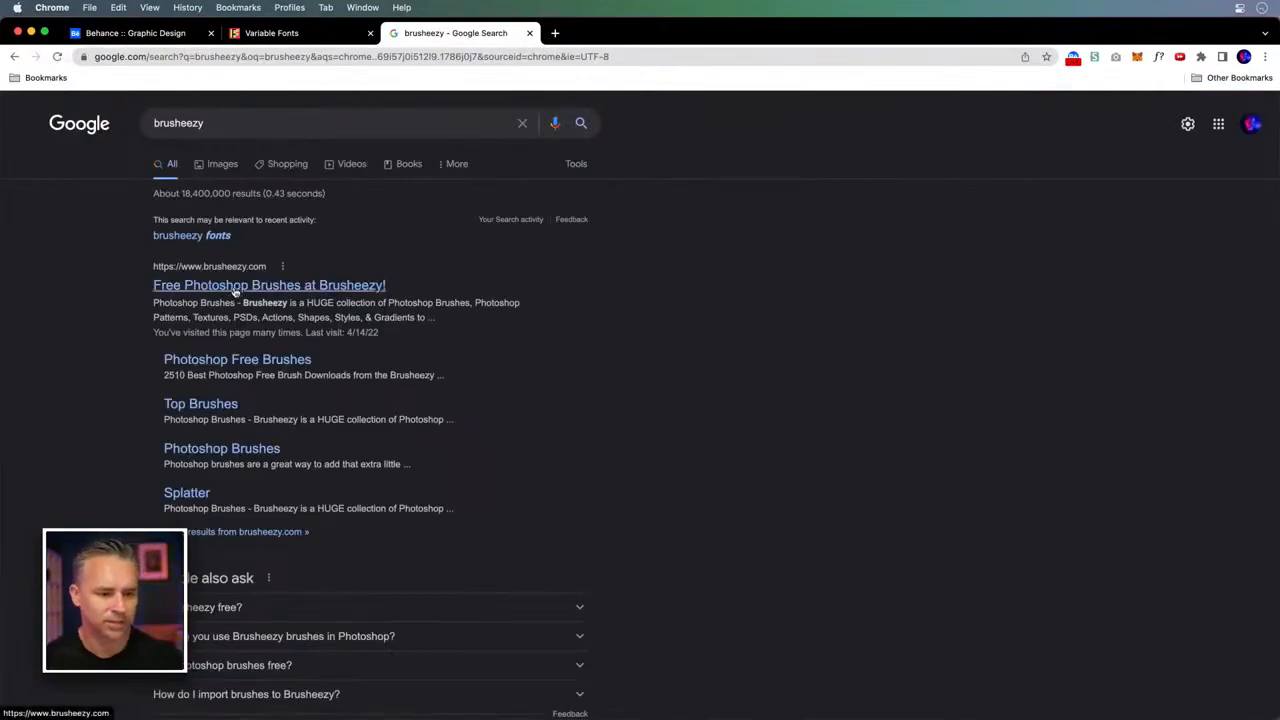
# - Open the Brusheezy site, browse it by category and view the Styles resources listed under Gradients
pyautogui.click(236, 287)
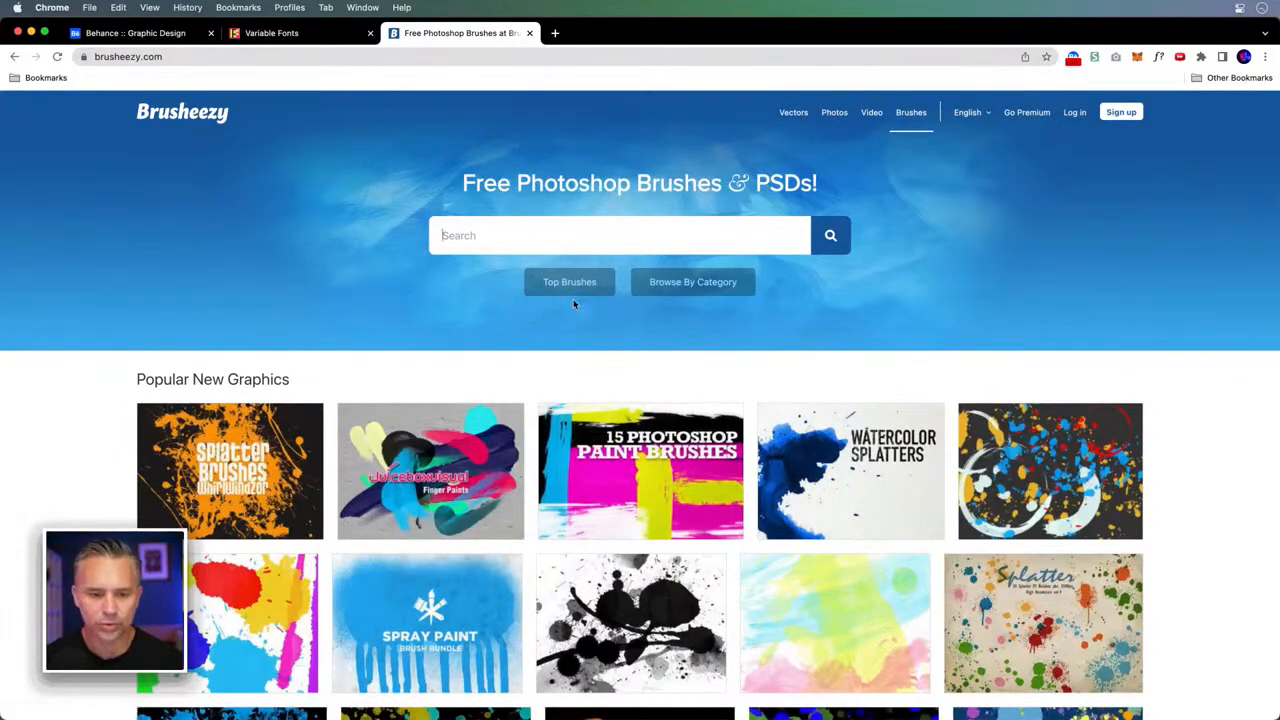
pyautogui.click(665, 286)
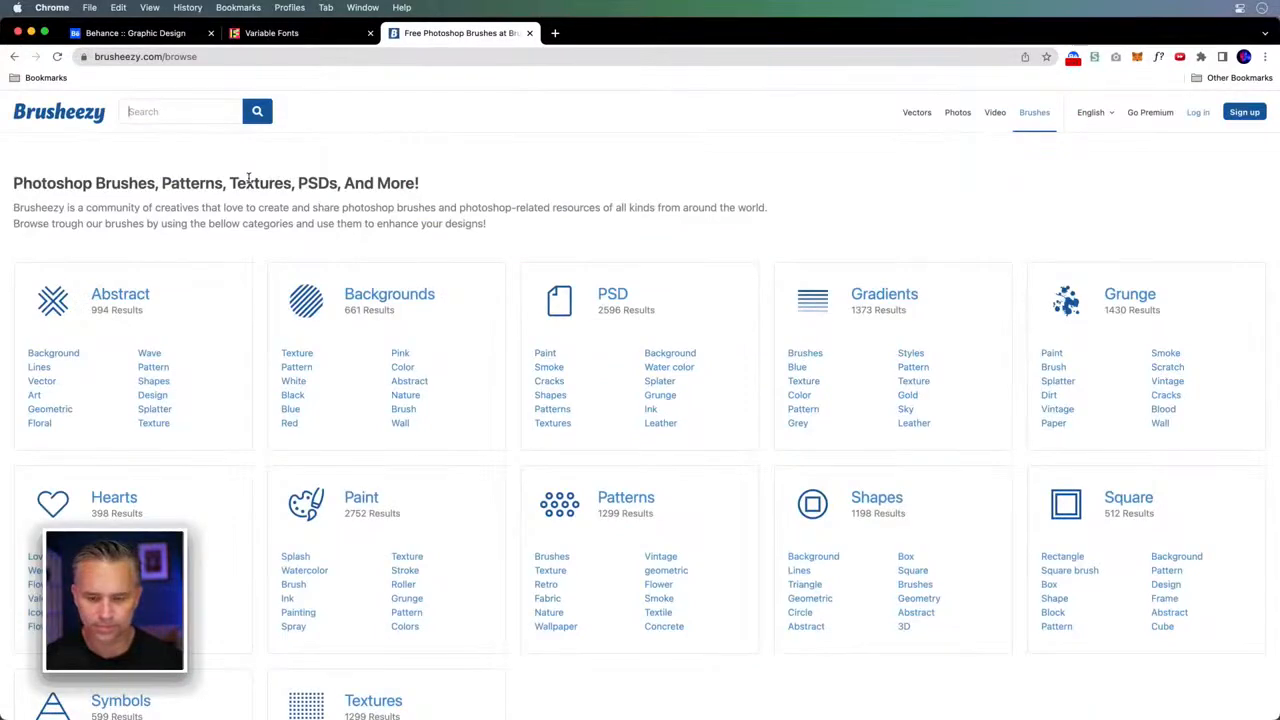
pyautogui.click(912, 355)
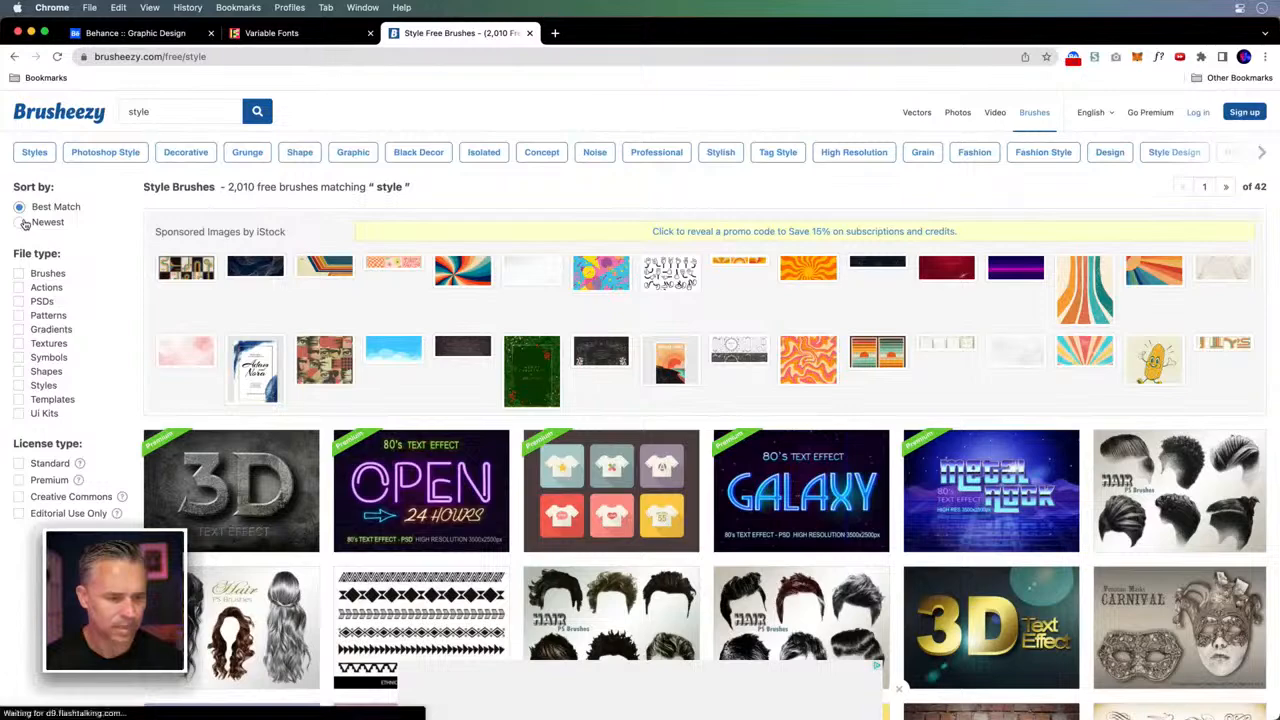
# - Search Google for "vecteezy" and open the Vecteezy home page from the regular results
pyautogui.click(170, 58)
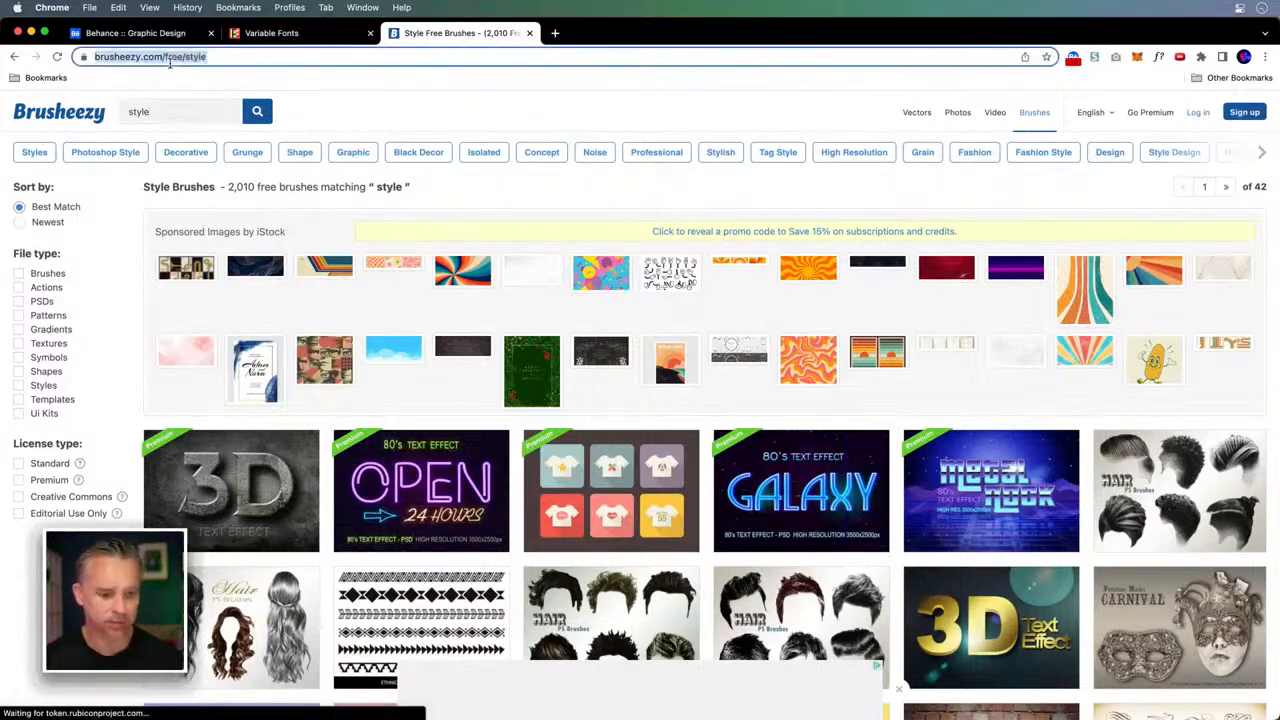
pyautogui.write('vecte')
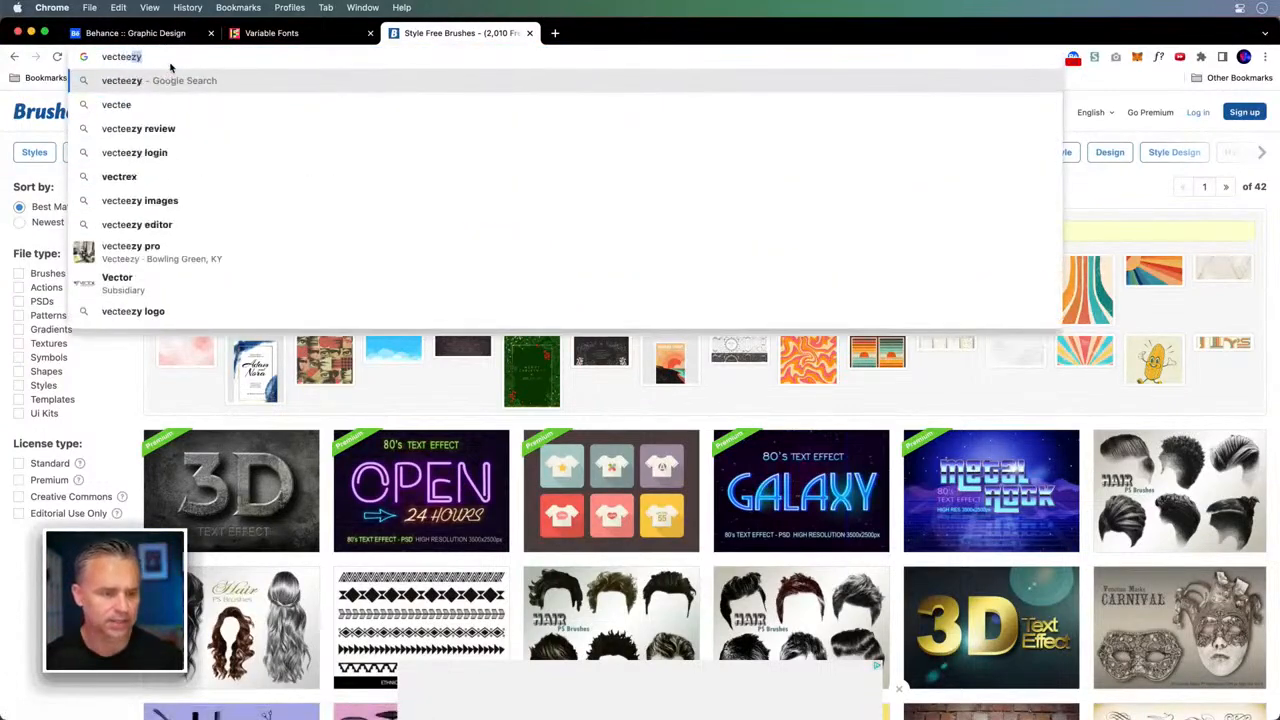
pyautogui.click(118, 86)
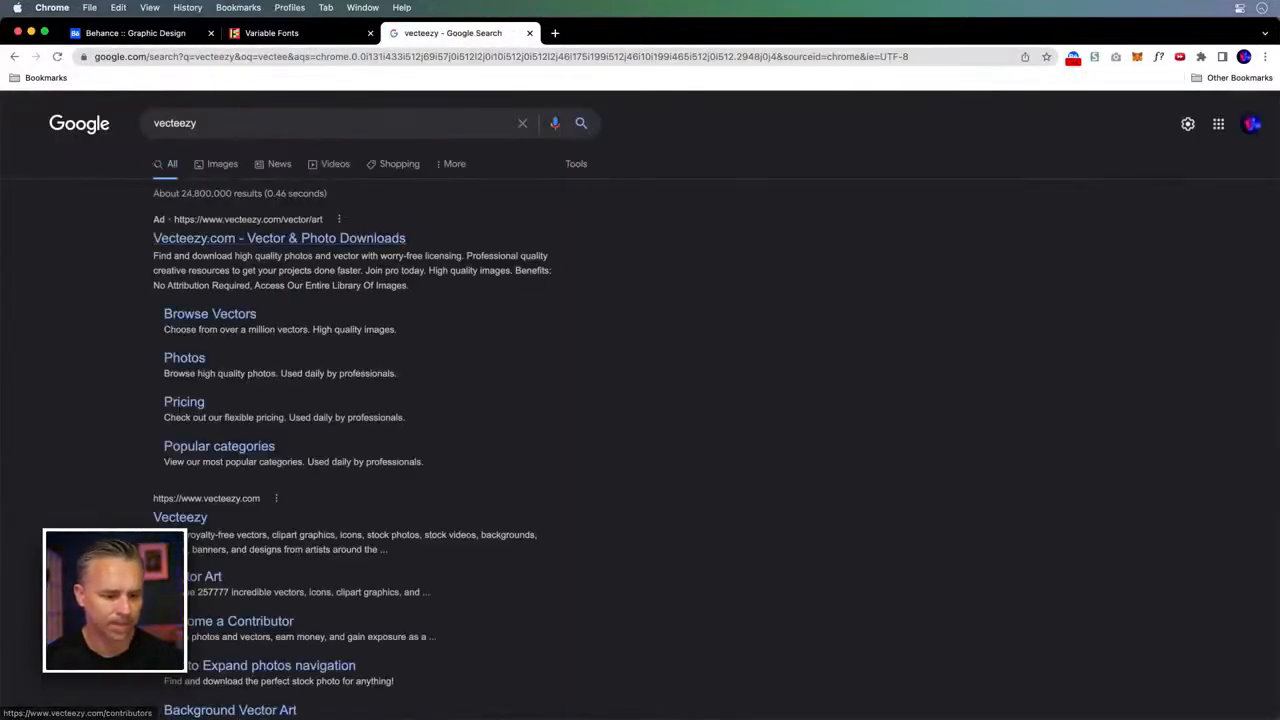
pyautogui.click(172, 518)
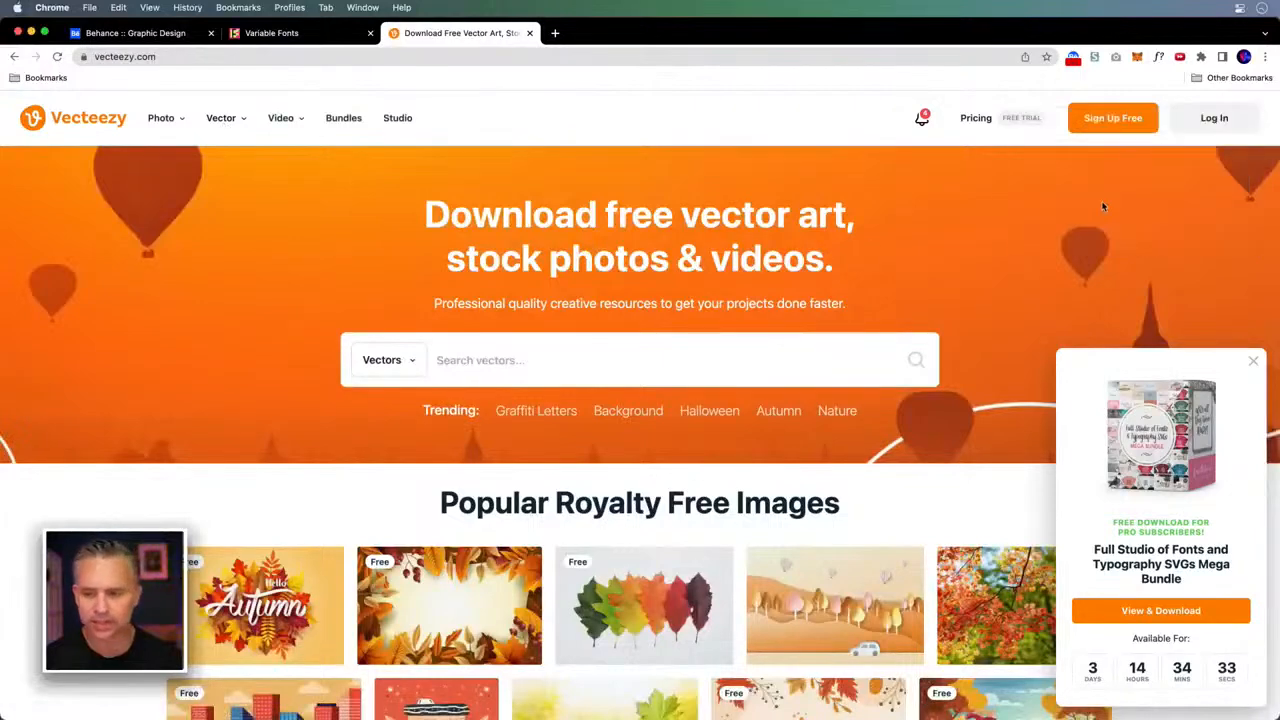
# - Dismiss the Vecteezy bundle pop-up and look over the searchable asset types and the home page without changing the Vectors option
pyautogui.click(1252, 363)
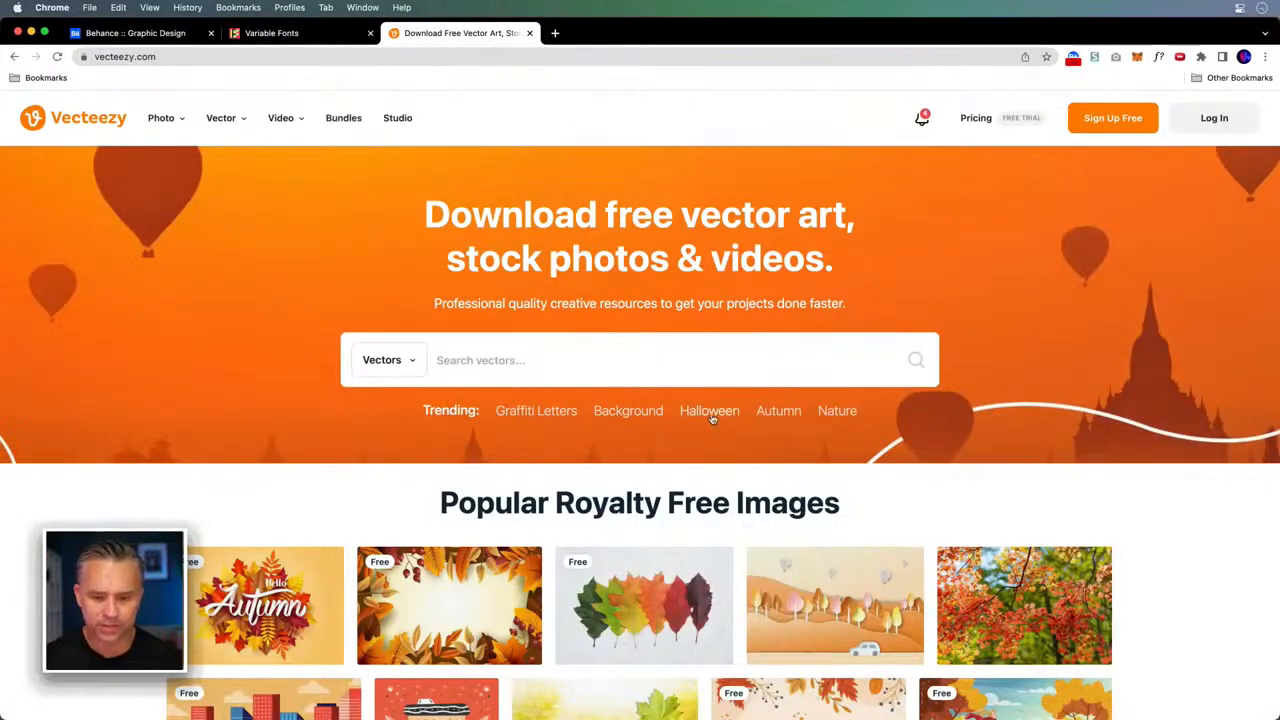
pyautogui.click(386, 362)
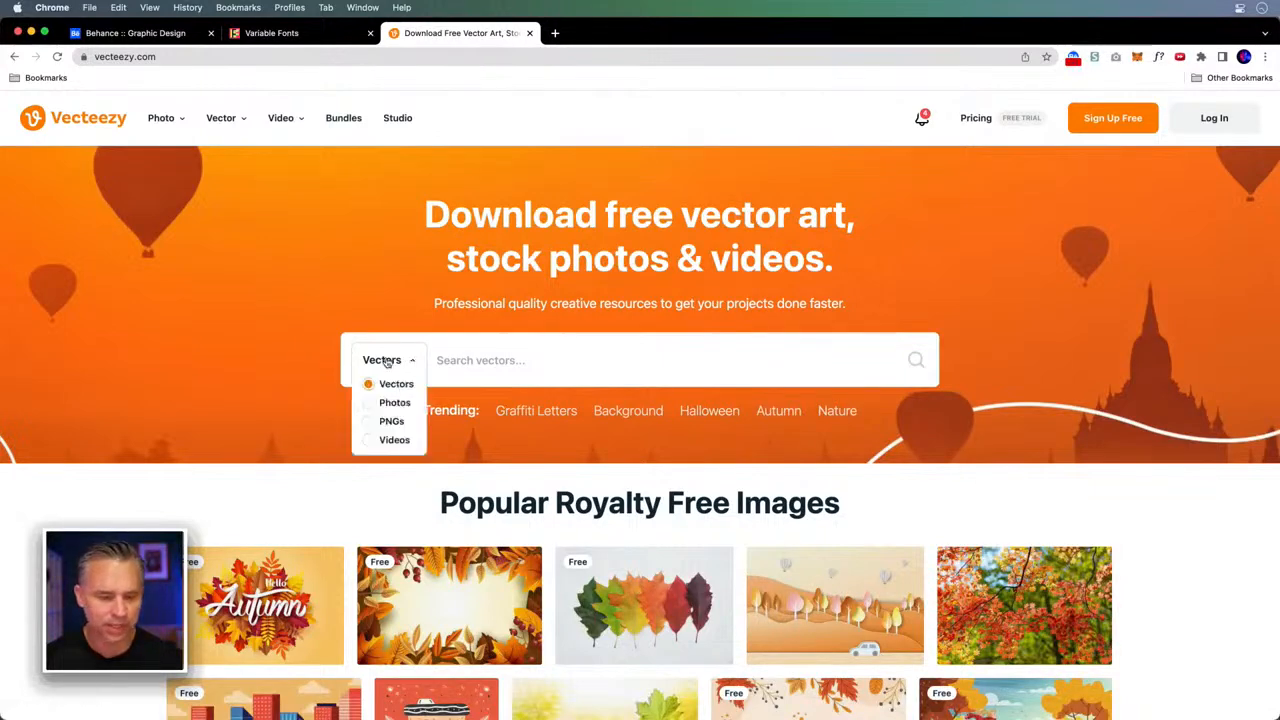
pyautogui.click(266, 475)
pyautogui.scroll(-3, 266, 475)
pyautogui.scroll(3, 266, 470)
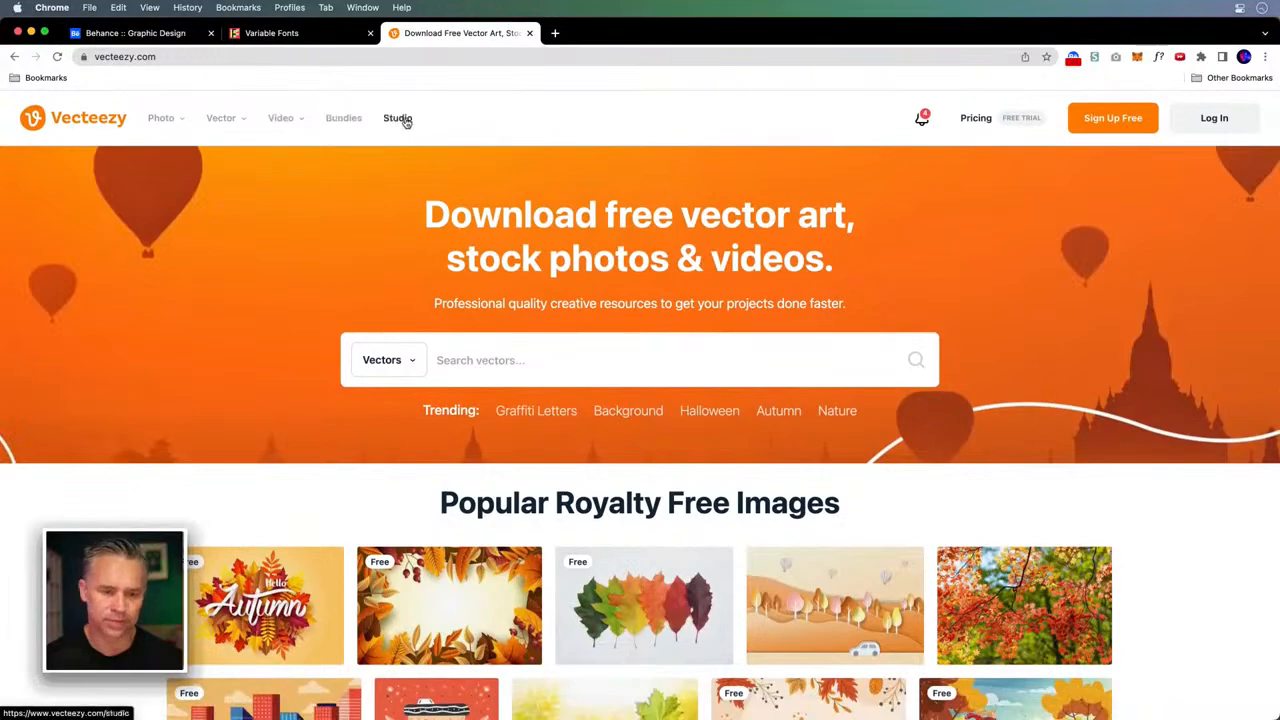
# - Return to Illustrator, shift the selected HELLO copy up and left, and apply Graphic Styles 8, 9 and finally 10 to it
pyautogui.click(31, 32)
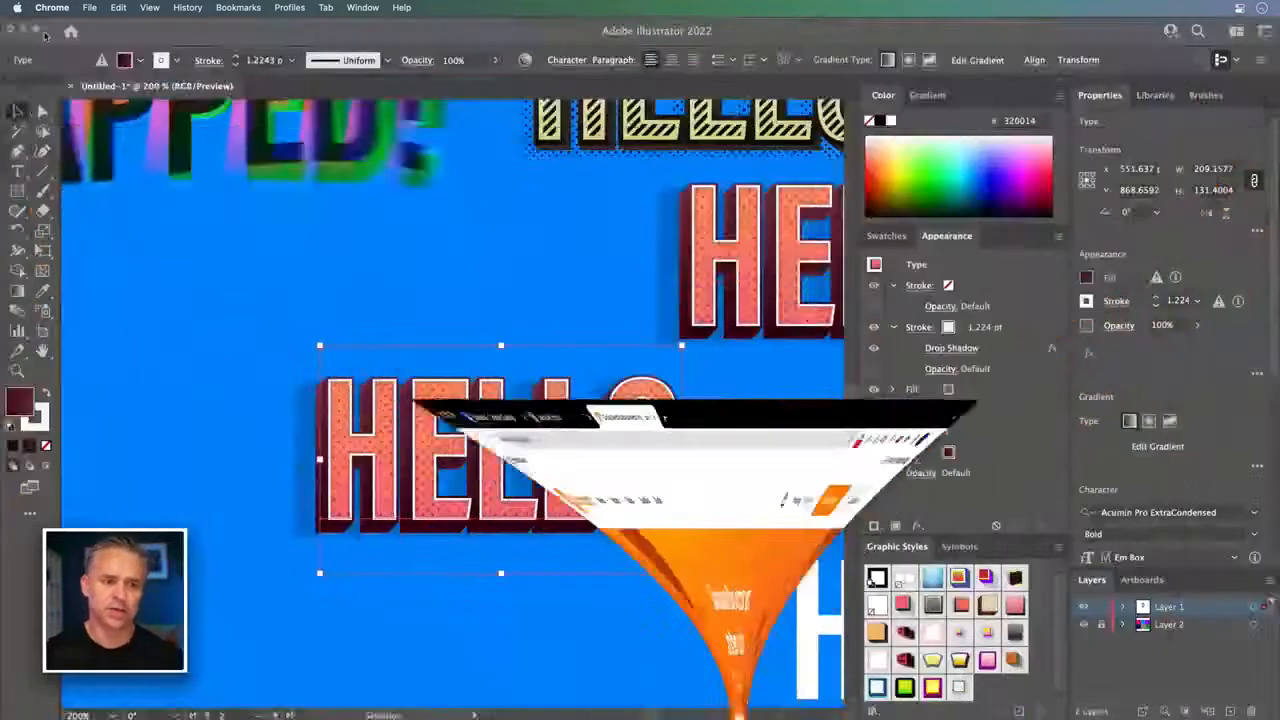
pyautogui.moveTo(423, 443); pyautogui.dragTo(312, 357)
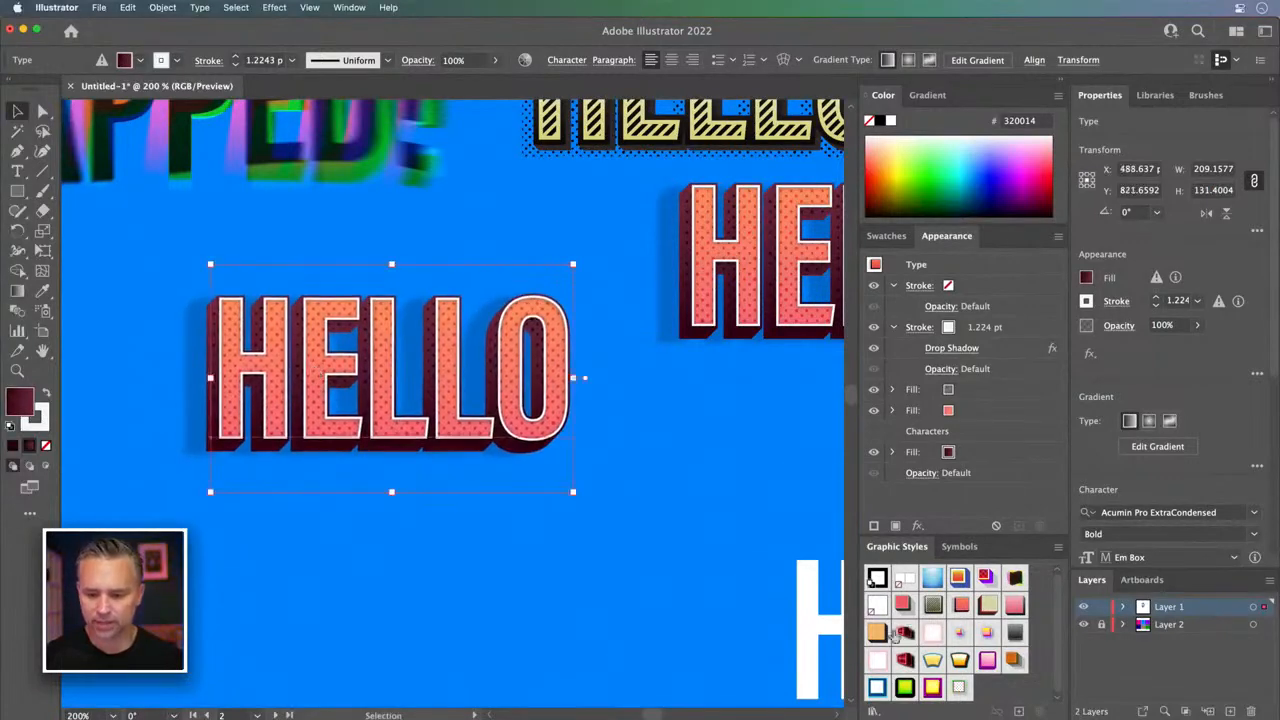
pyautogui.click(1014, 606)
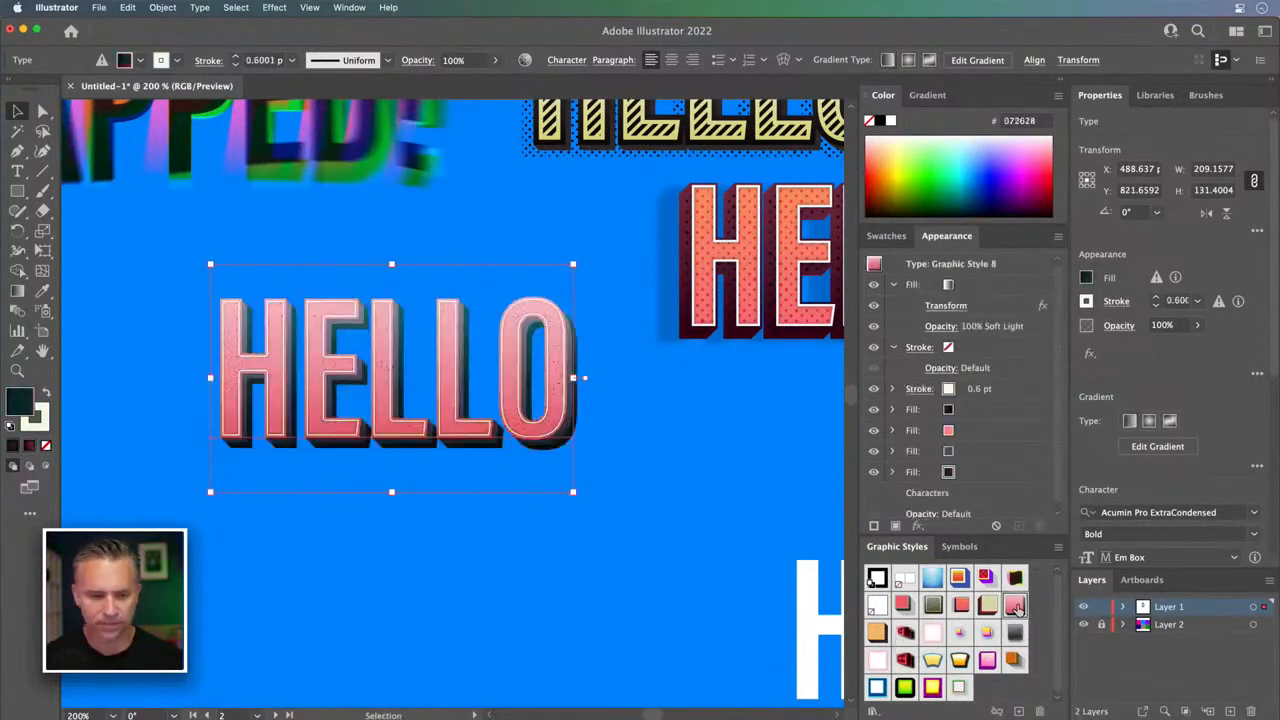
pyautogui.click(876, 633)
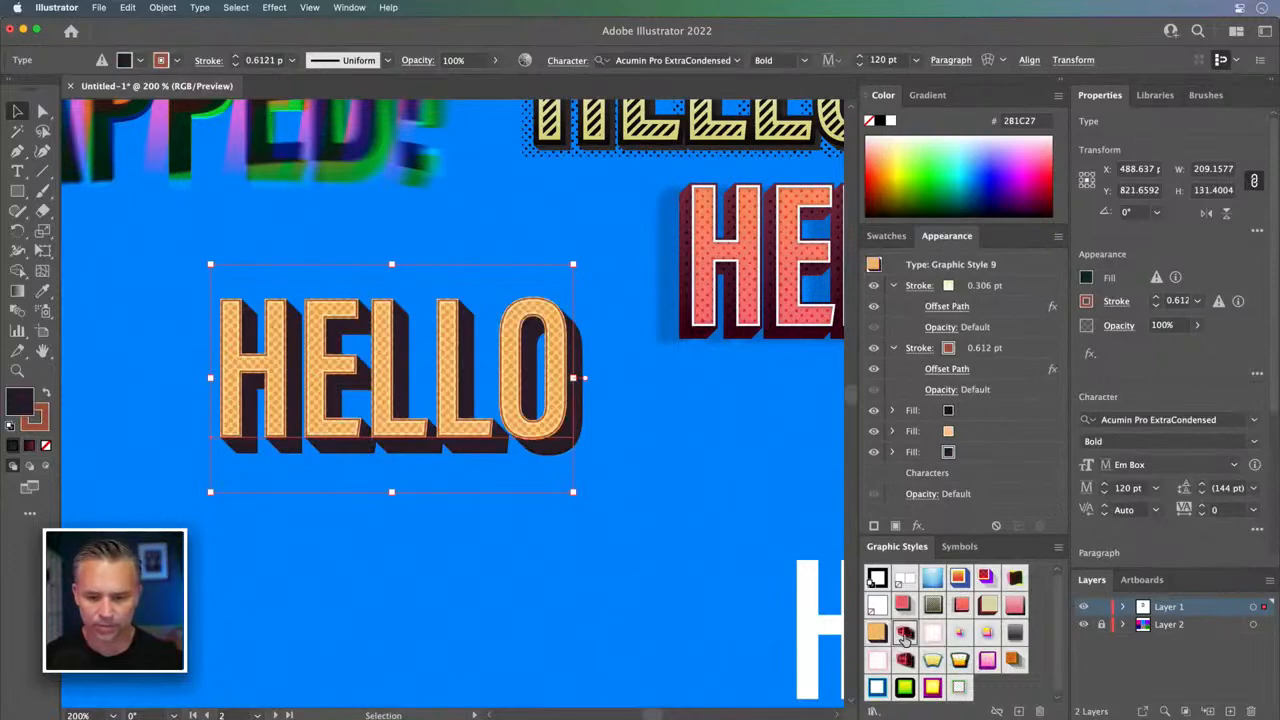
pyautogui.click(905, 633)
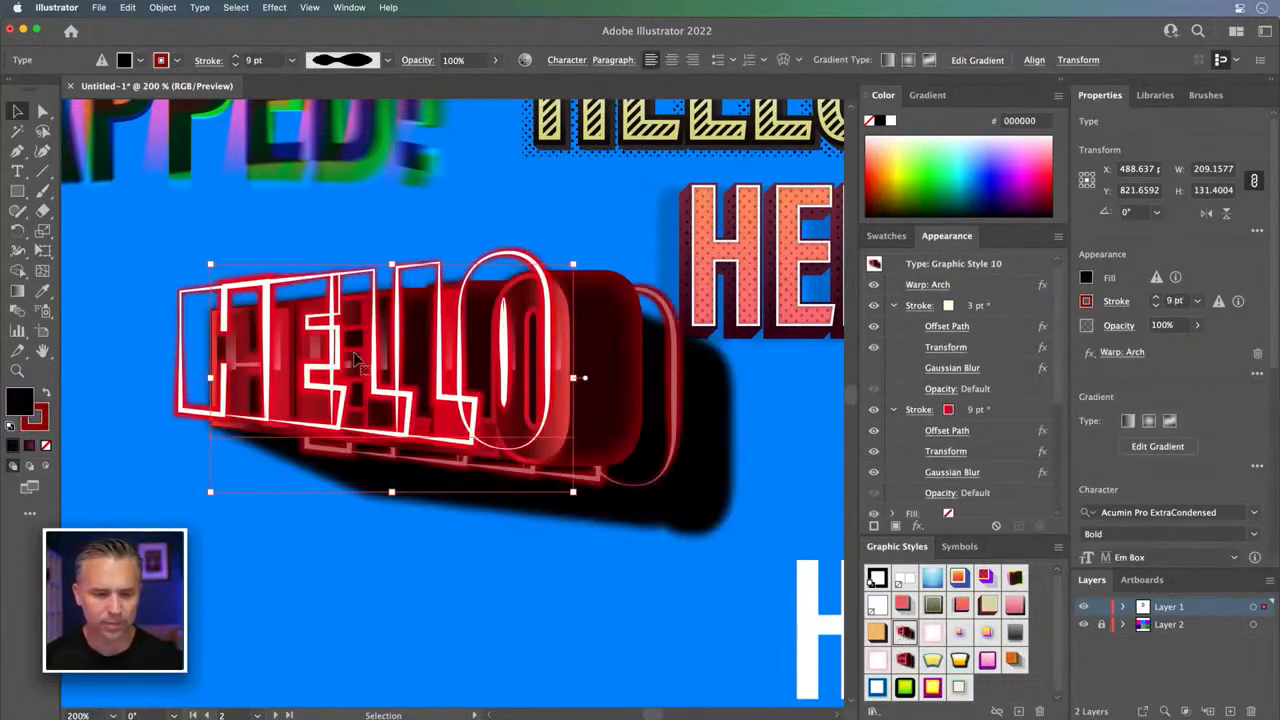
# - Apply Graphic Style 10 to the RAD text on the pink artboard and enlarge it proportionally to about 385 wide by 229 high
pyautogui.press('super+equal')
pyautogui.press('super+minus')
pyautogui.press('super+minus')
pyautogui.press('super+minus')
pyautogui.press('super+minus')
pyautogui.press('super+minus')
pyautogui.press('super+minus')
pyautogui.press('super+minus')
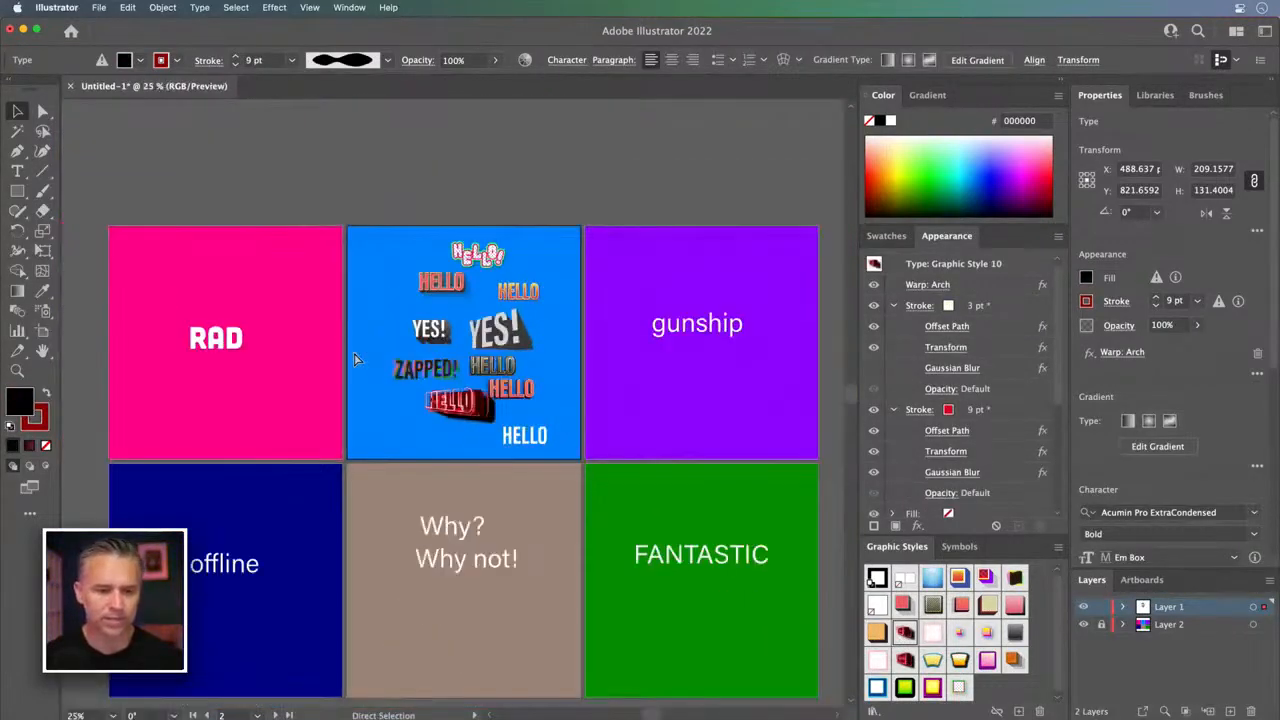
pyautogui.click(212, 340)
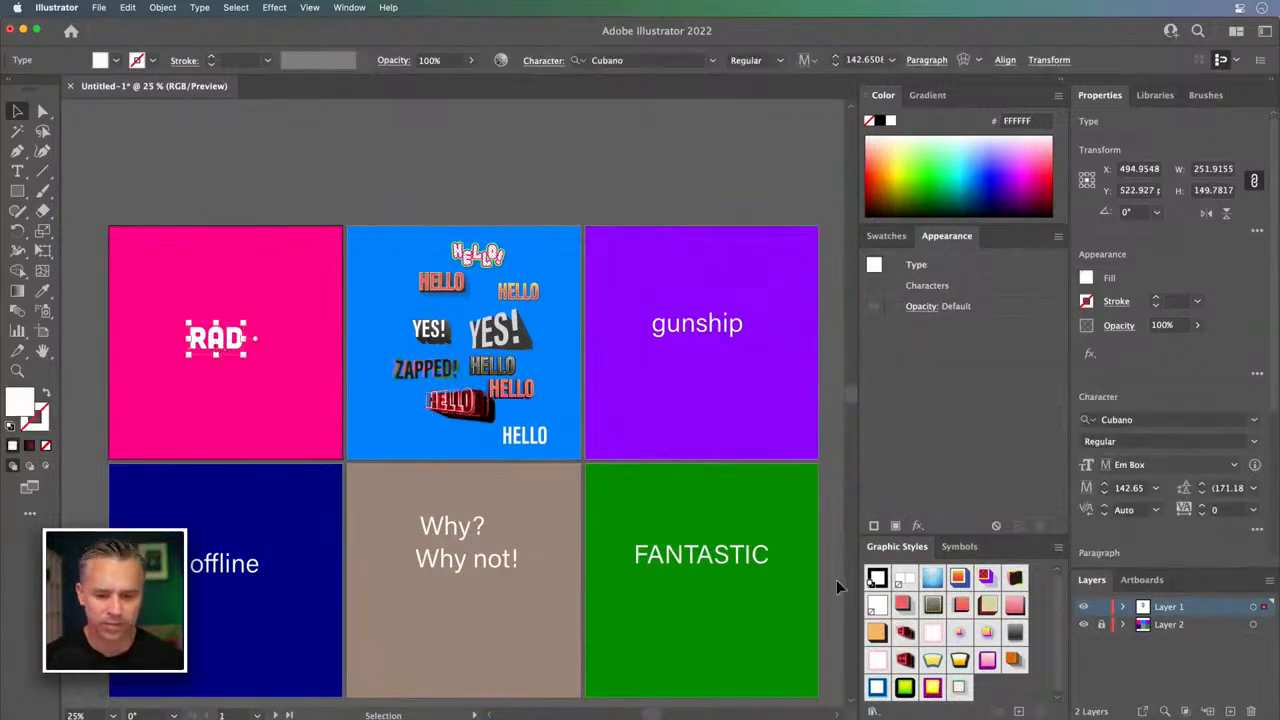
pyautogui.click(905, 634)
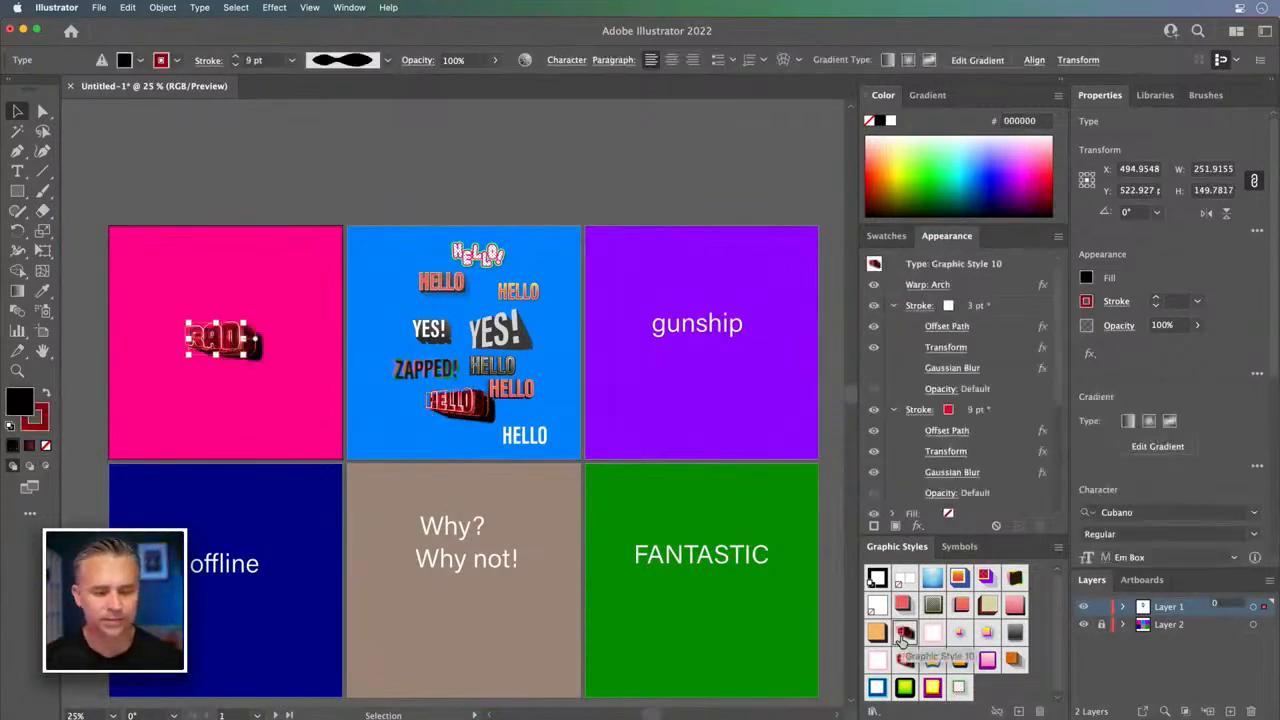
pyautogui.click(272, 260)
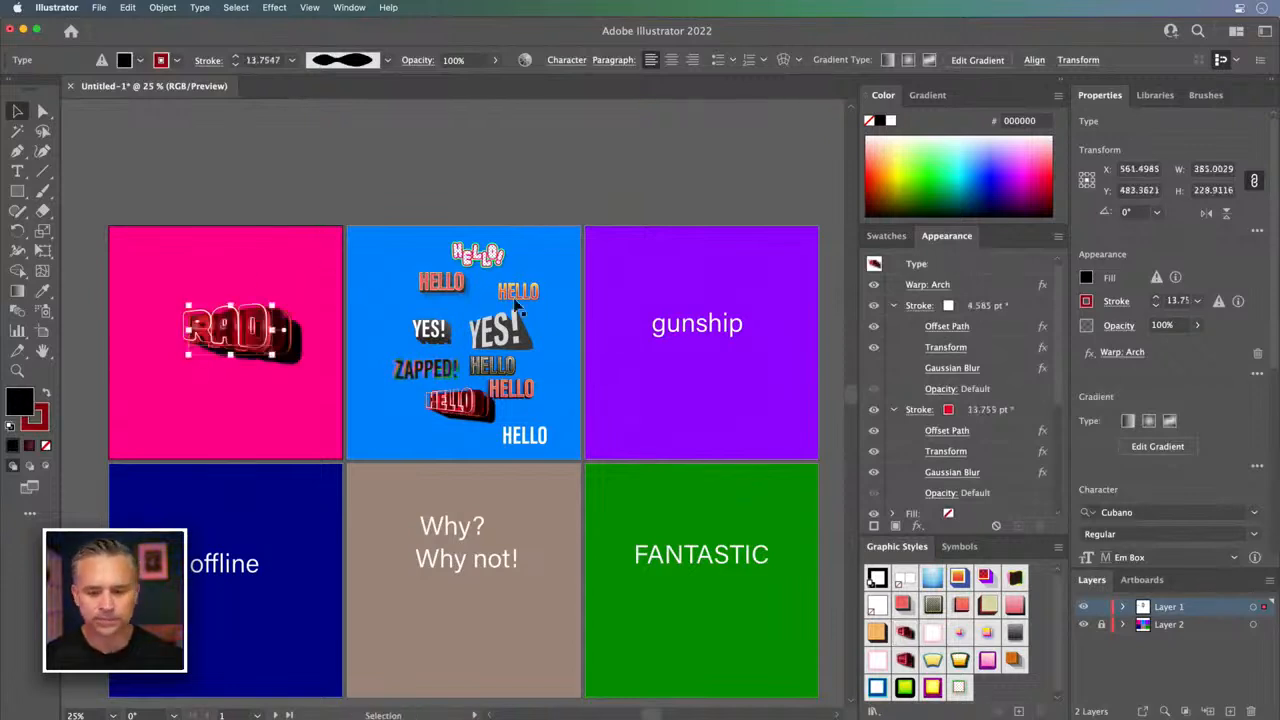
# - Apply Graphic Style 25 to the gunship text on the purple artboard
pyautogui.click(680, 325)
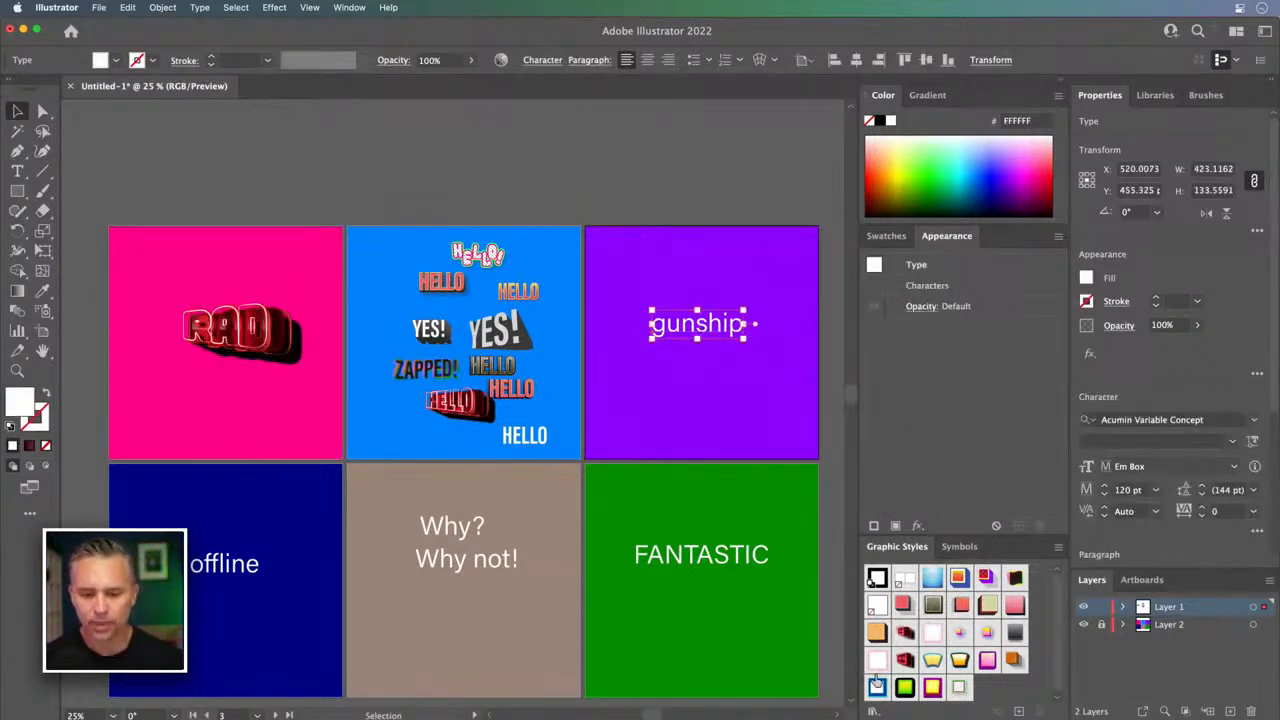
pyautogui.click(904, 686)
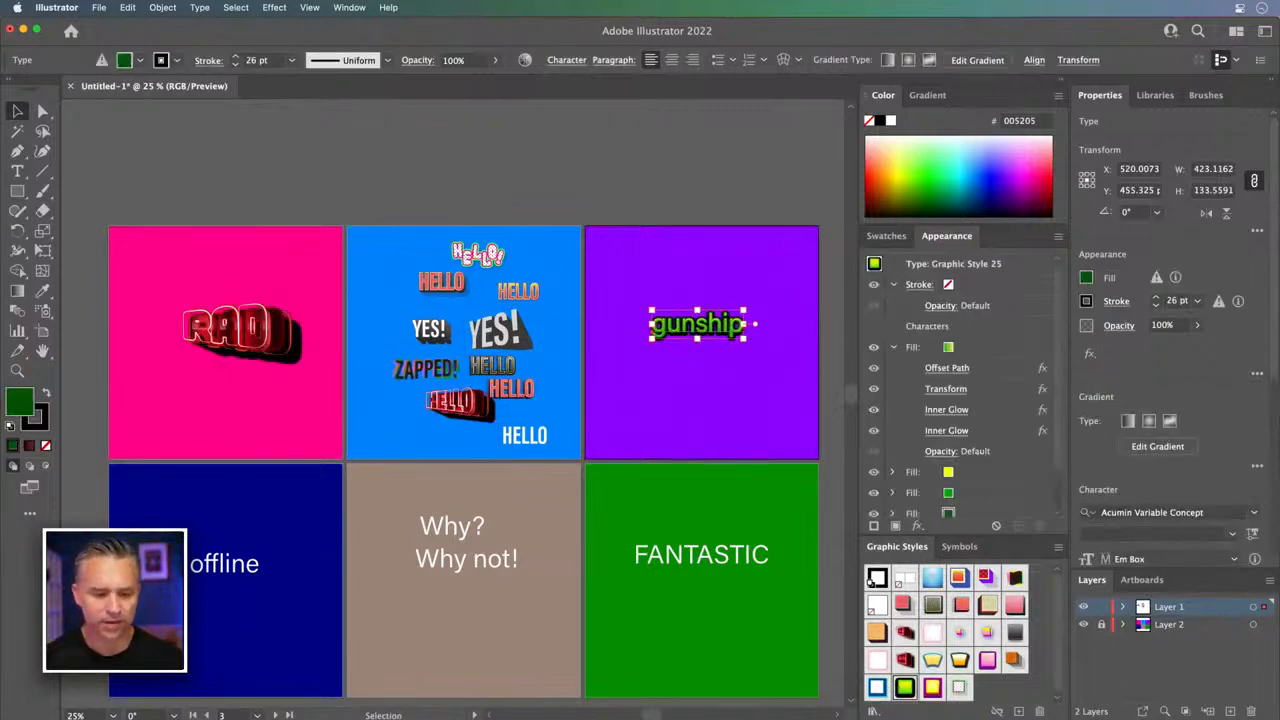
# - Apply Graphic Style 19 and finally Graphic Style 18 to the FANTASTIC text on the green artboard
pyautogui.click(718, 557)
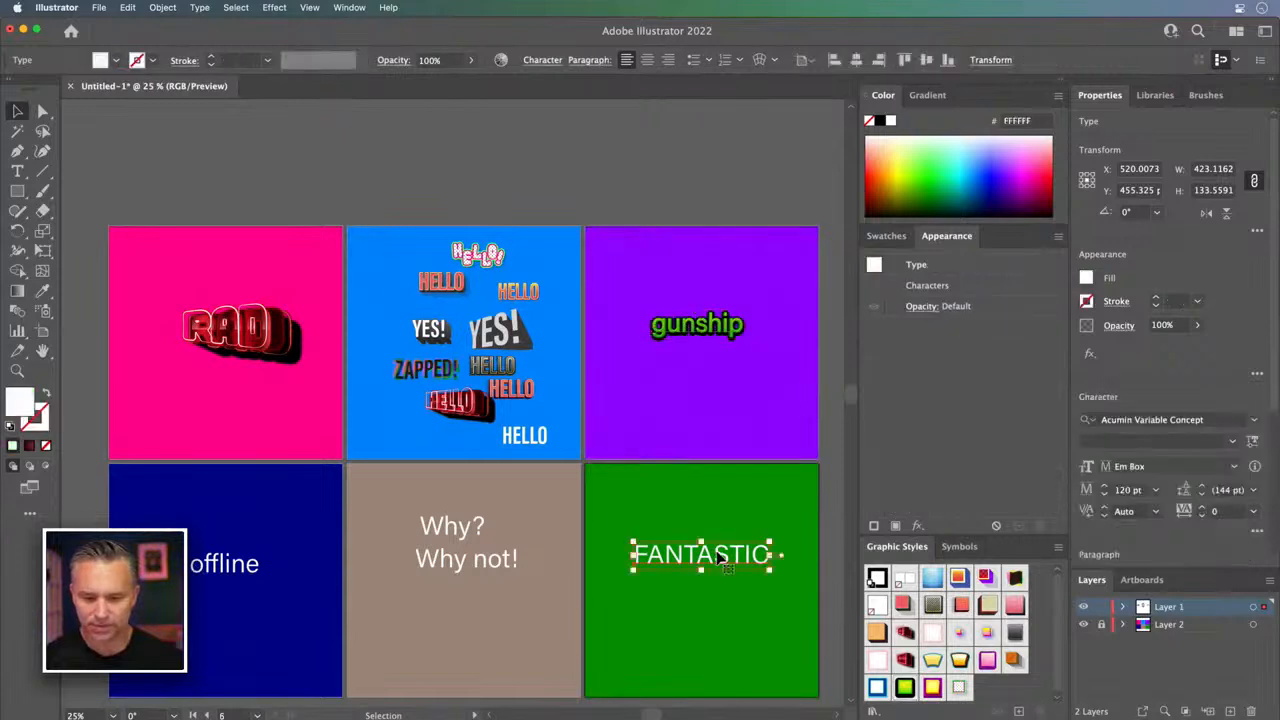
pyautogui.click(960, 662)
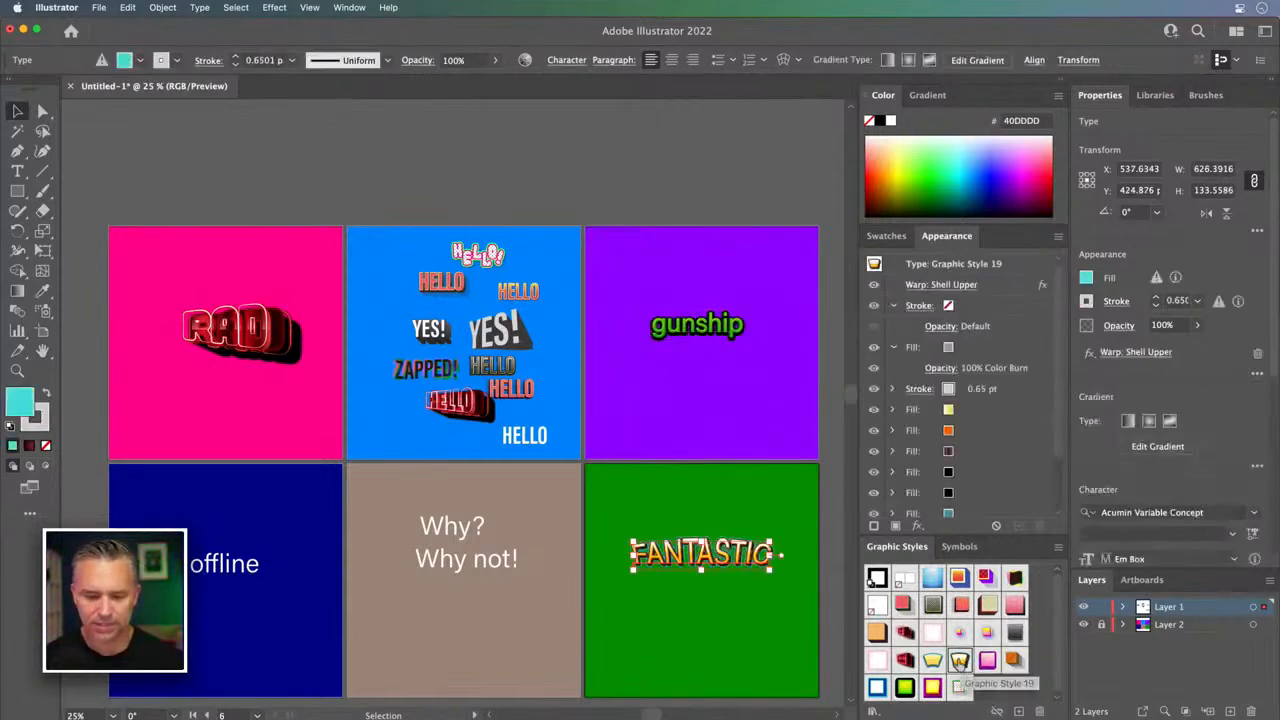
pyautogui.click(932, 661)
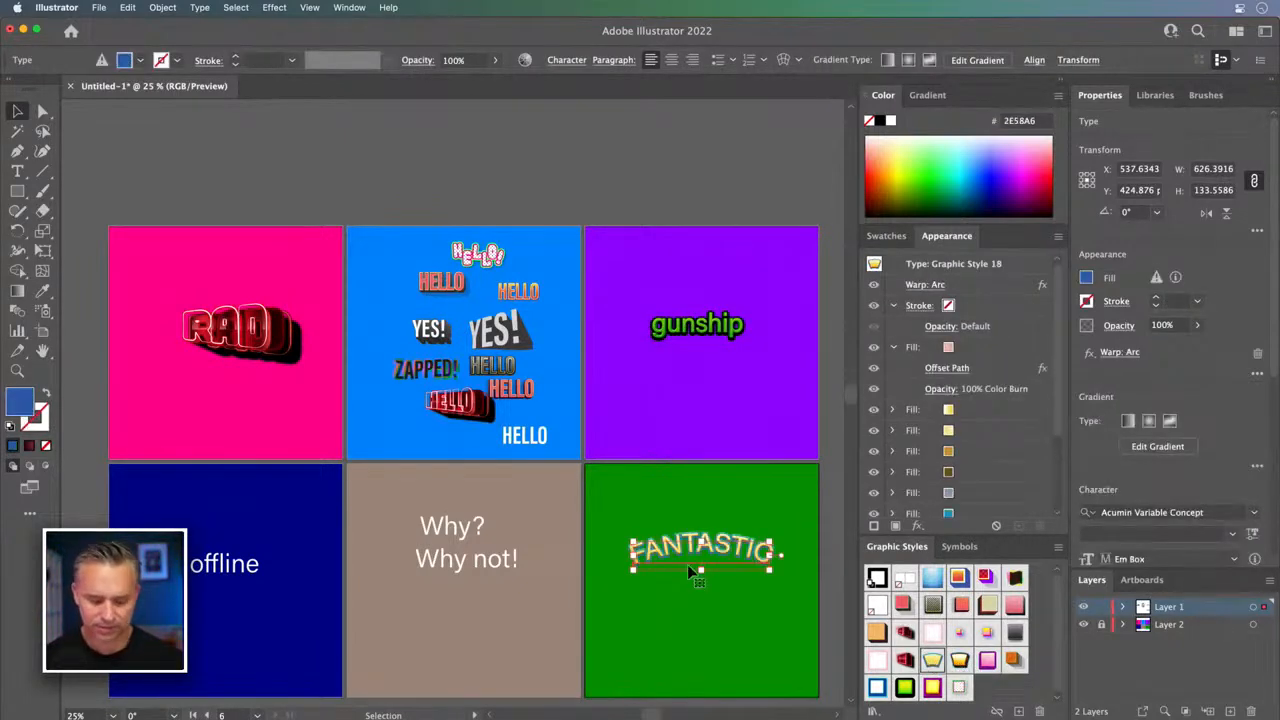
pyautogui.press('super+equal')
pyautogui.press('super+equal')
pyautogui.press('super+equal')
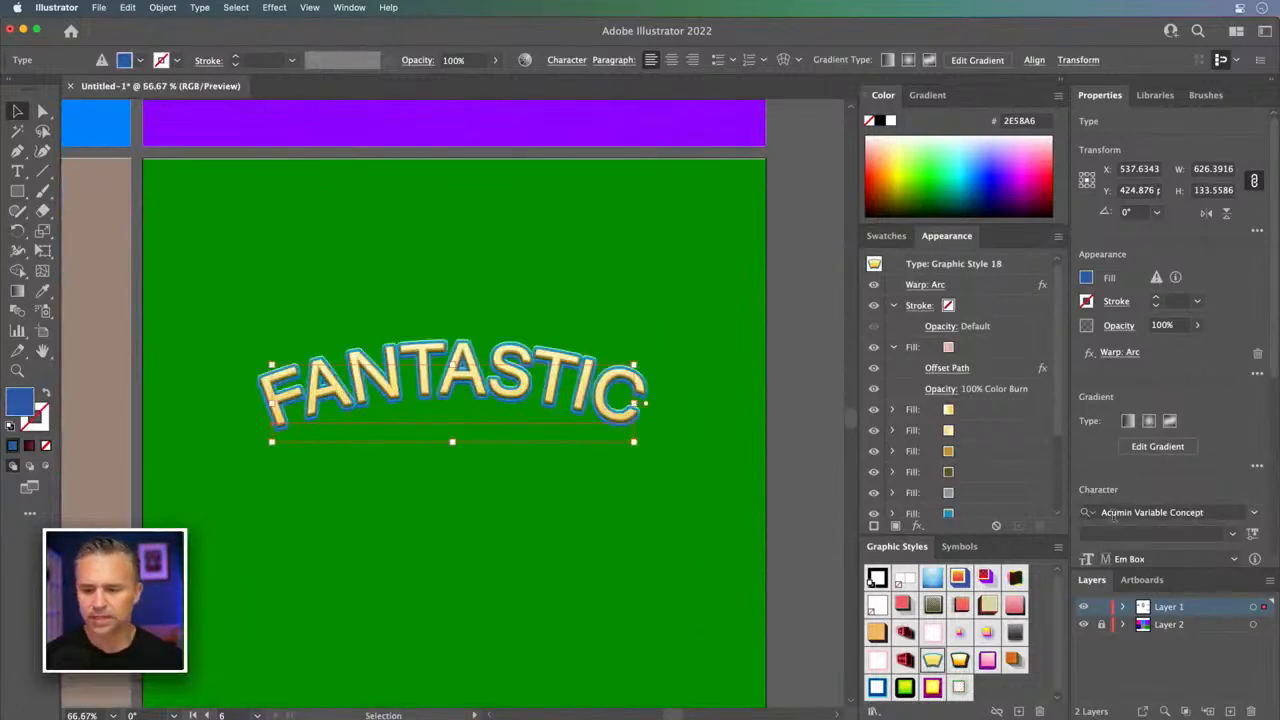
# - Set the FANTASTIC text to a much heavier font style and move it to about X 571, Y 423
pyautogui.click(1252, 533)
pyautogui.moveTo(1117, 585); pyautogui.dragTo(1190, 582)
pyautogui.press('super+equal')
pyautogui.press('super+equal')
pyautogui.press('super+equal')
pyautogui.press('super+minus')
pyautogui.press('super+minus')
pyautogui.press('super+minus')
pyautogui.moveTo(375, 509); pyautogui.dragTo(486, 491)
pyautogui.moveTo(524, 339)
pyautogui.mouseDown()
pyautogui.moveTo(513, 332)
pyautogui.moveTo(520, 344)
pyautogui.mouseUp()
# - Add a separate point text reading 5 beneath FANTASTIC on the green artboard
pyautogui.press('t')
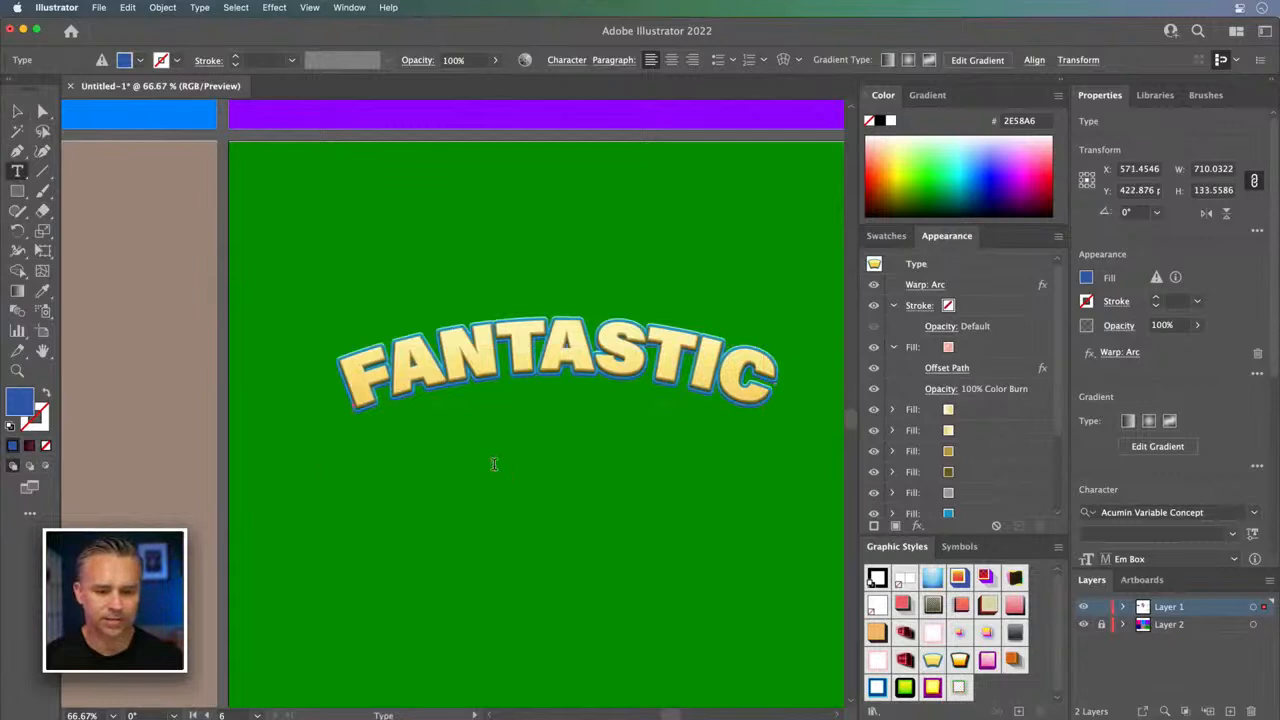
pyautogui.click(496, 472)
pyautogui.write('%')
pyautogui.press('BackSpace')
pyautogui.write('5')
pyautogui.click(17, 111)
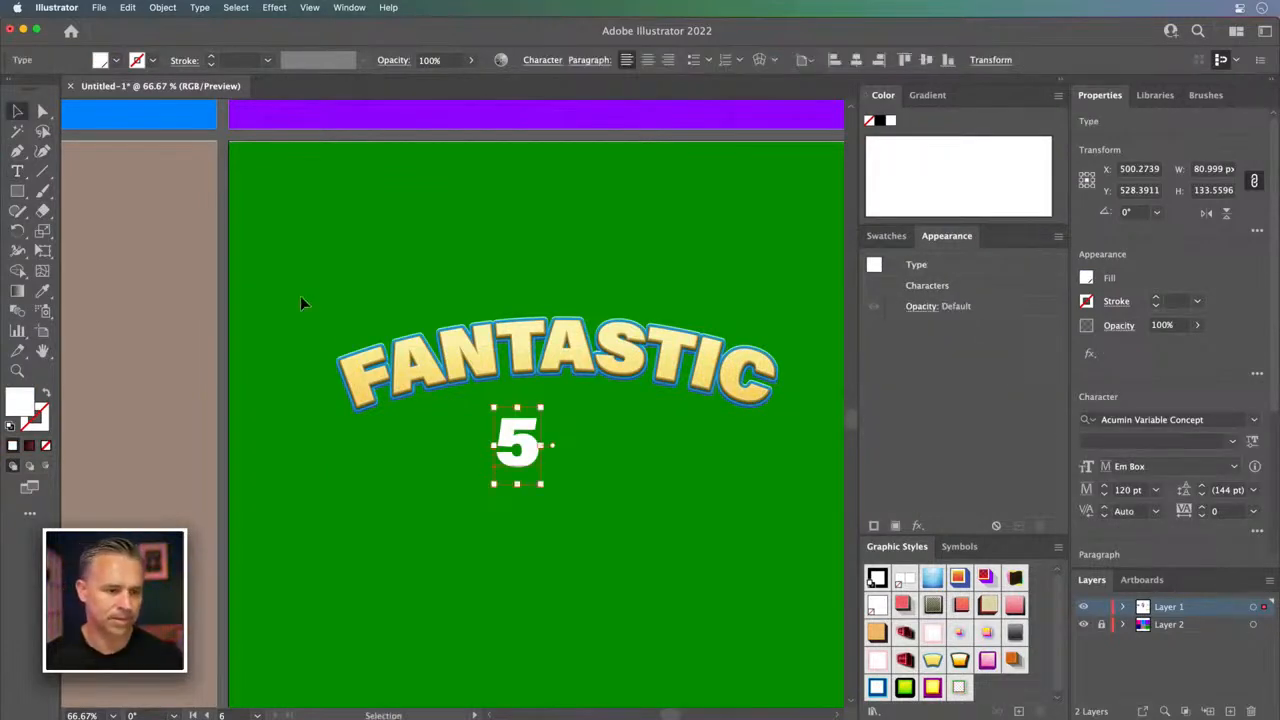
# - Enlarge the 5 to about 229 wide by 377 high under FANTASTIC and apply Graphic Style 20 to it
pyautogui.moveTo(539, 485); pyautogui.dragTo(586, 551)
pyautogui.moveTo(487, 422); pyautogui.dragTo(520, 454)
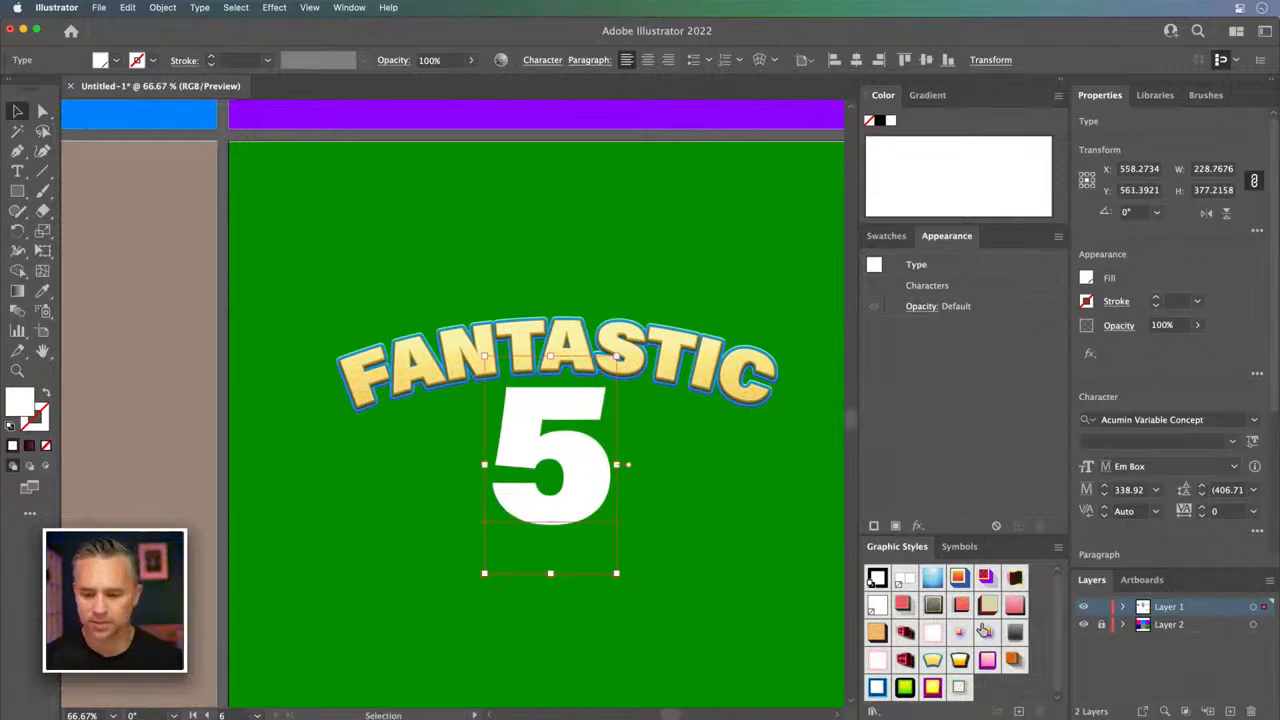
pyautogui.click(984, 660)
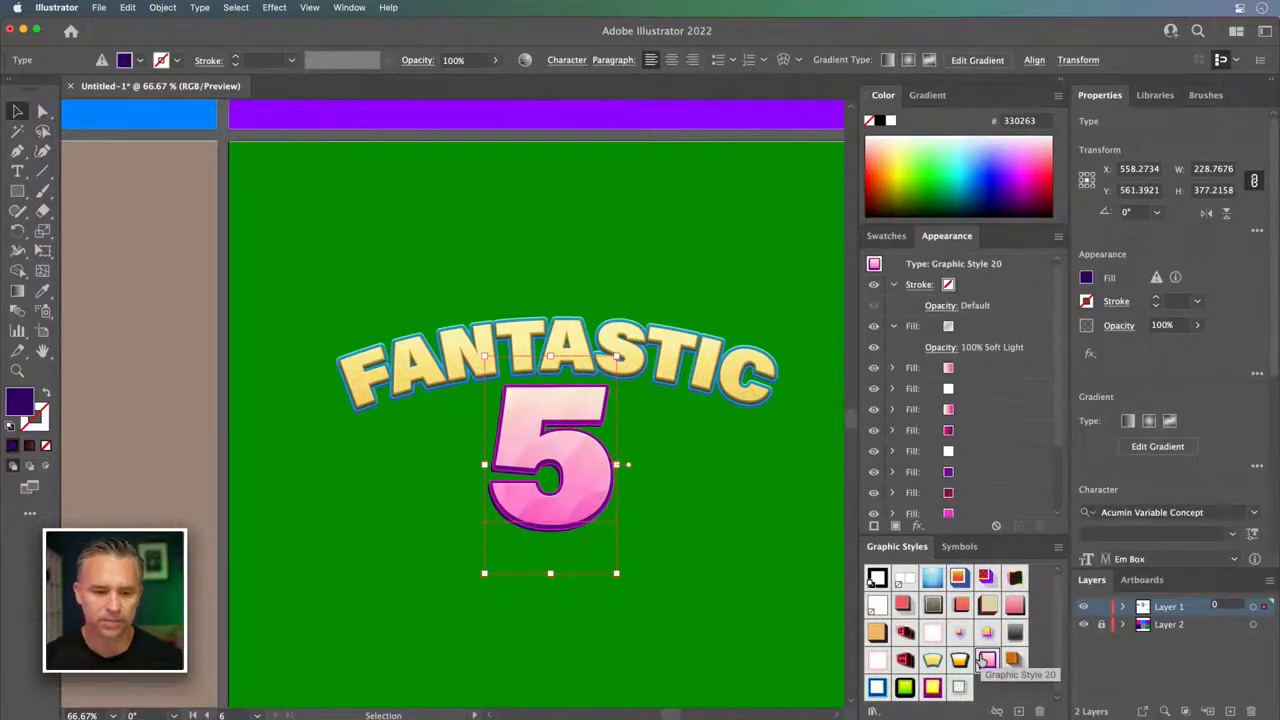
# - Duplicate the FANTASTIC text straight upward and change the copy's wording to THE
pyautogui.click(424, 312)
pyautogui.click(462, 374)
pyautogui.moveTo(462, 374); pyautogui.dragTo(462, 285)
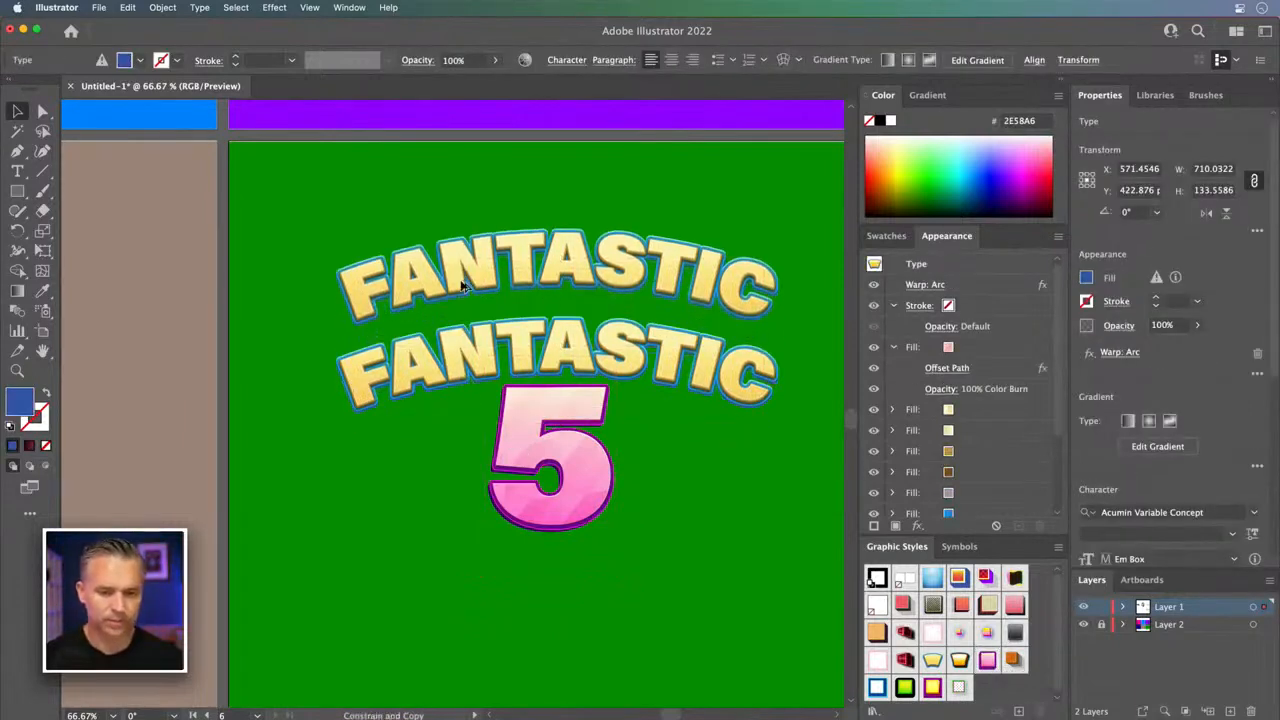
pyautogui.press('t')
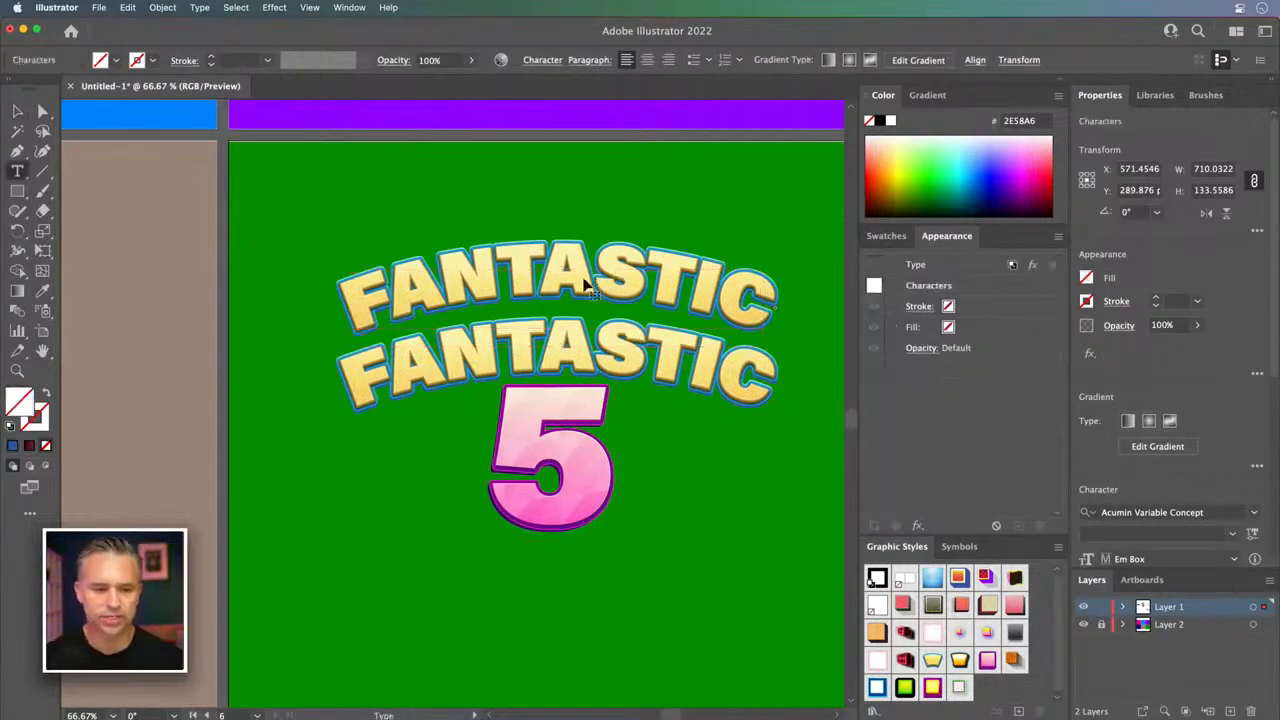
pyautogui.doubleClick(586, 284)
pyautogui.write('THE')
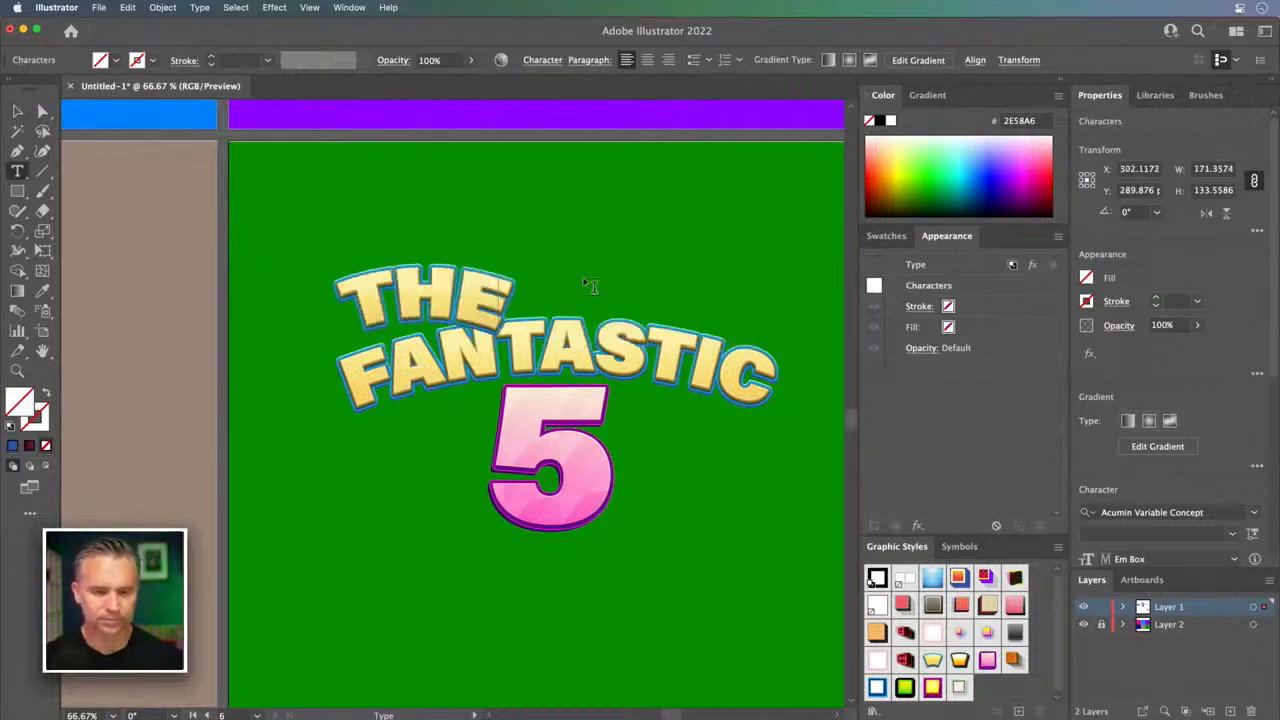
# - Center THE above FANTASTIC and shrink it to about 139 wide by 74 high
pyautogui.press('Escape')
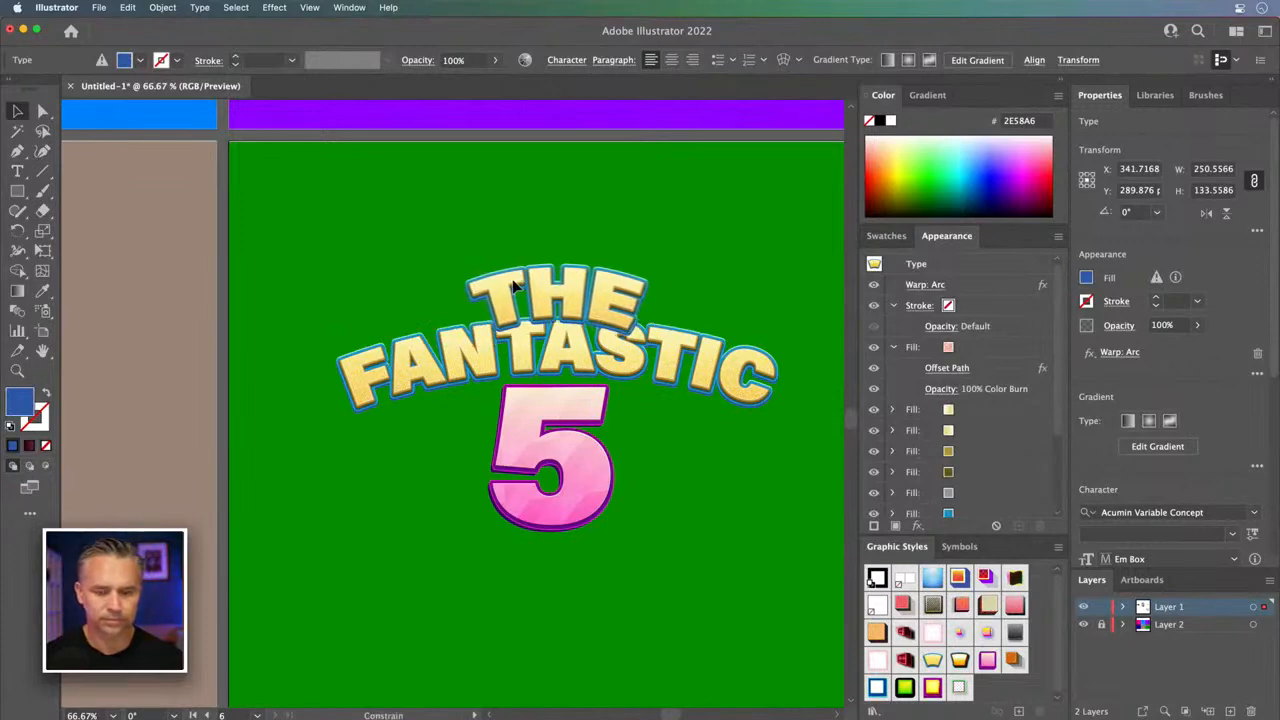
pyautogui.moveTo(486, 270); pyautogui.dragTo(518, 287)
pyautogui.press('super+shift+a')
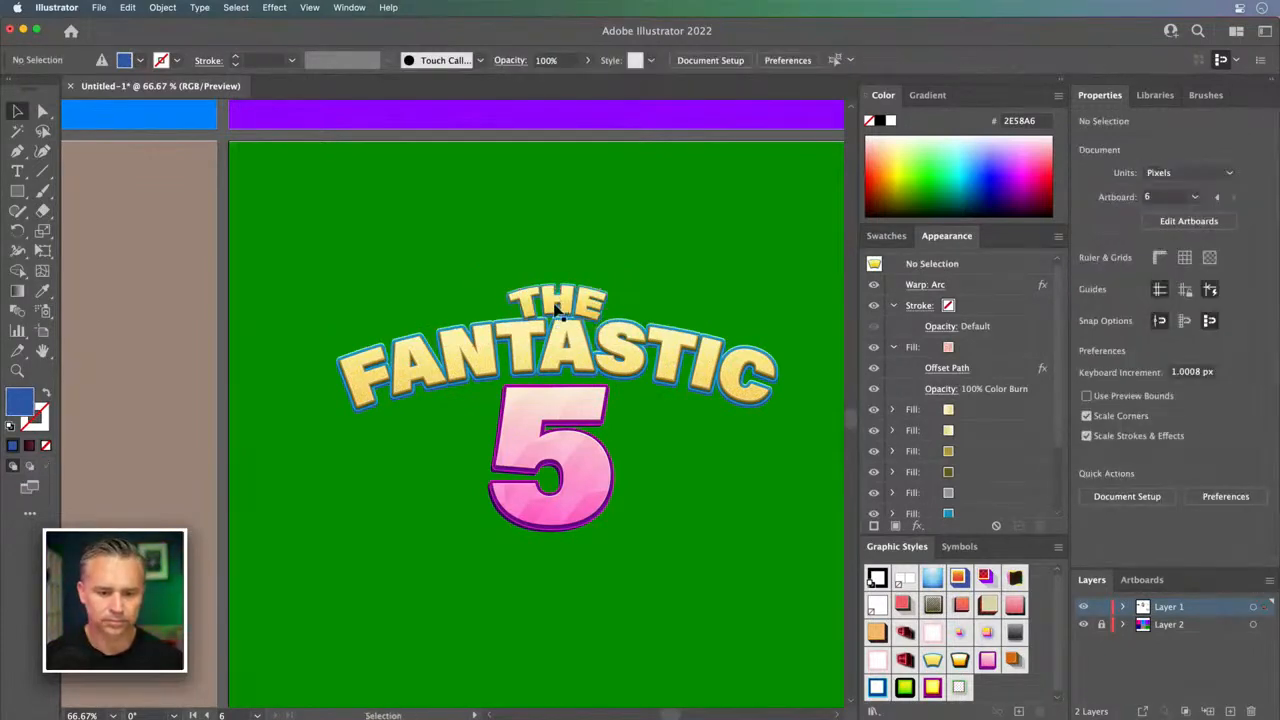
pyautogui.click(561, 302)
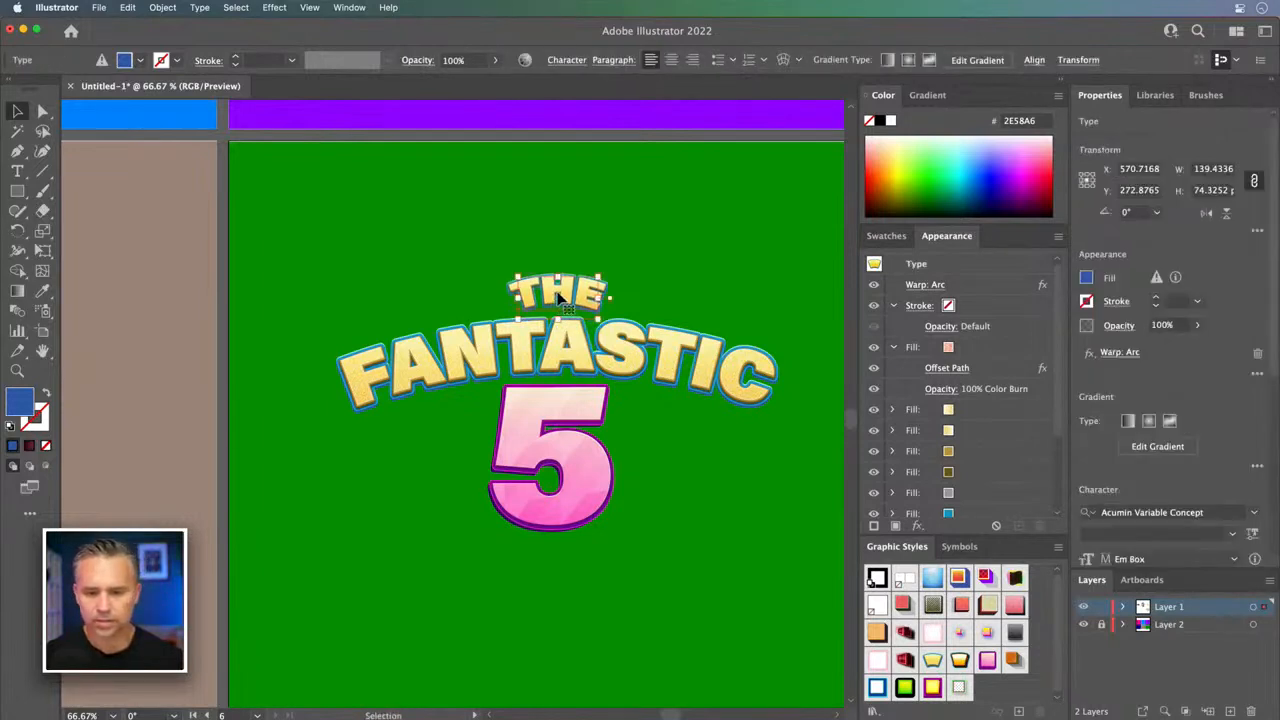
# - Edit the Arc warp effect on THE, reducing its horizontal bend to 10%
pyautogui.scroll(-5, 1060, 488)
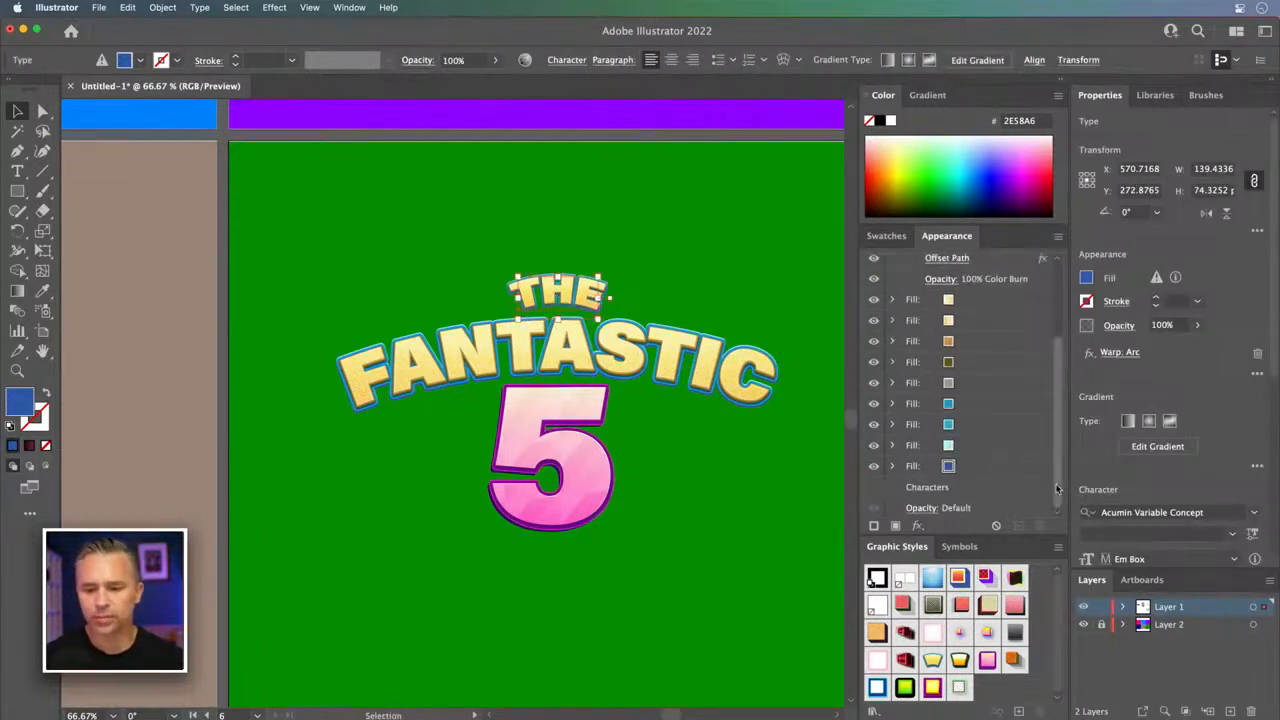
pyautogui.scroll(5, 1062, 280)
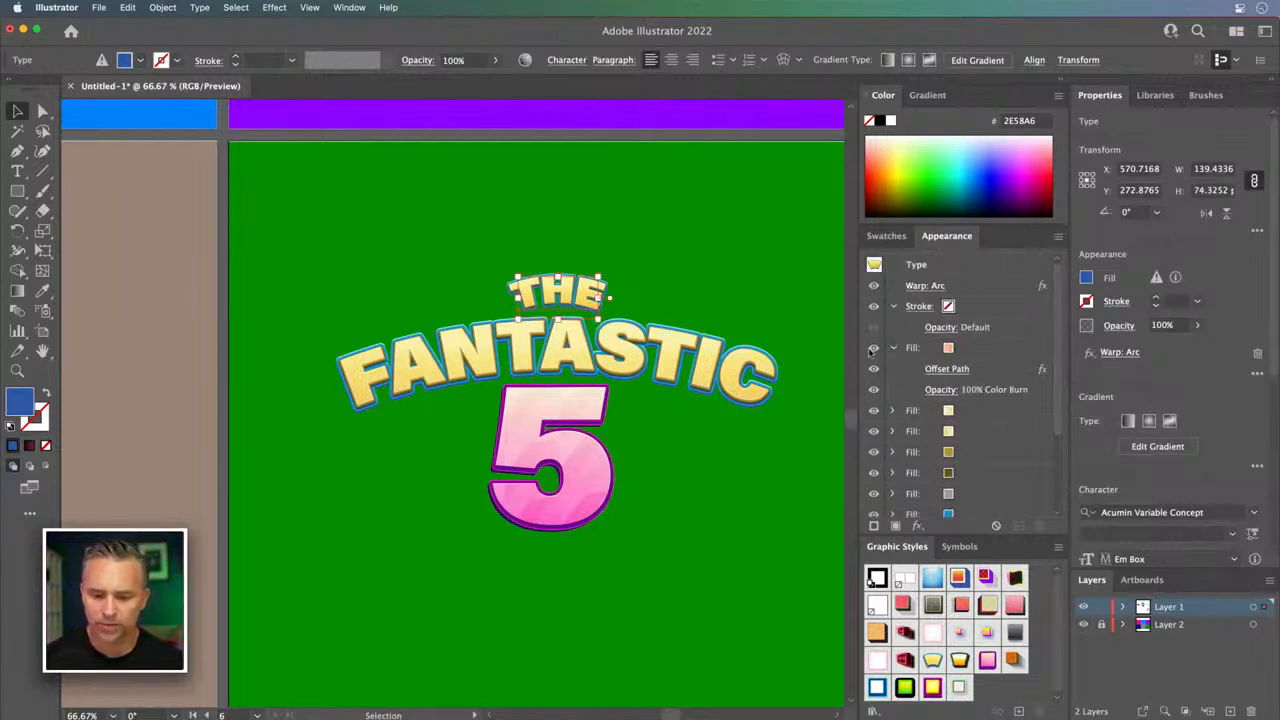
pyautogui.click(925, 287)
pyautogui.moveTo(741, 230); pyautogui.dragTo(801, 288)
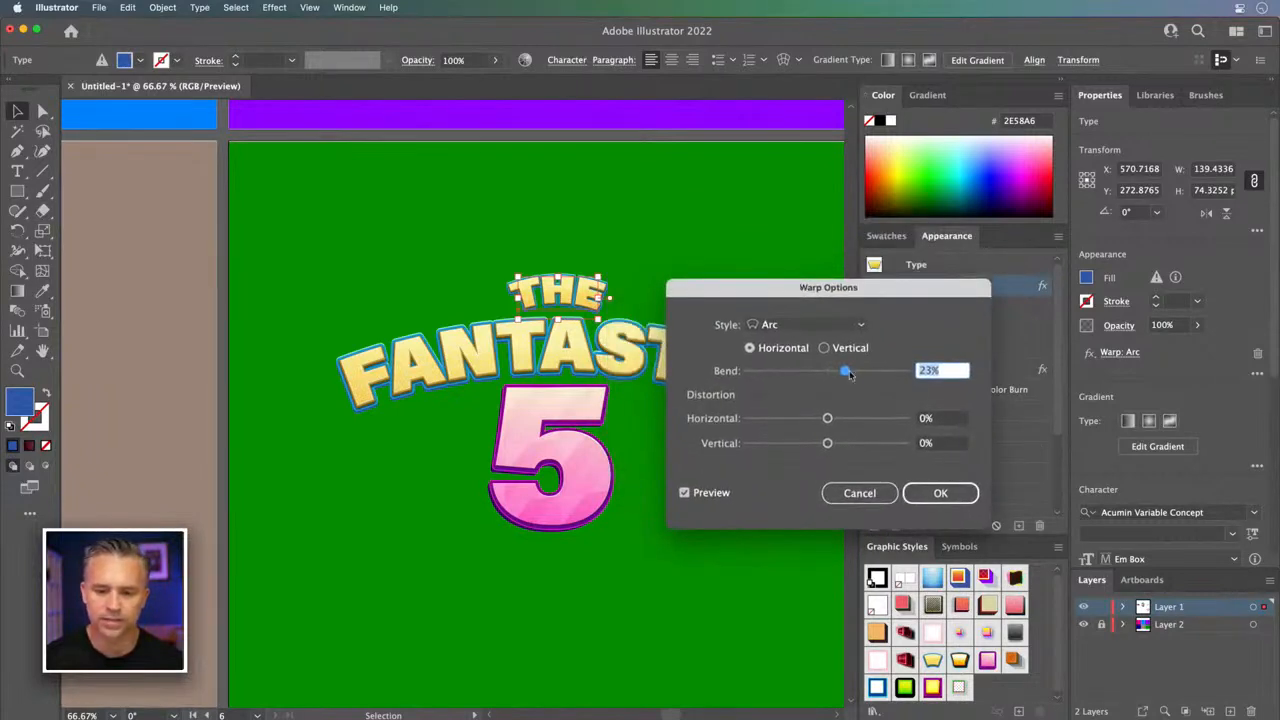
pyautogui.moveTo(845, 372); pyautogui.dragTo(835, 372)
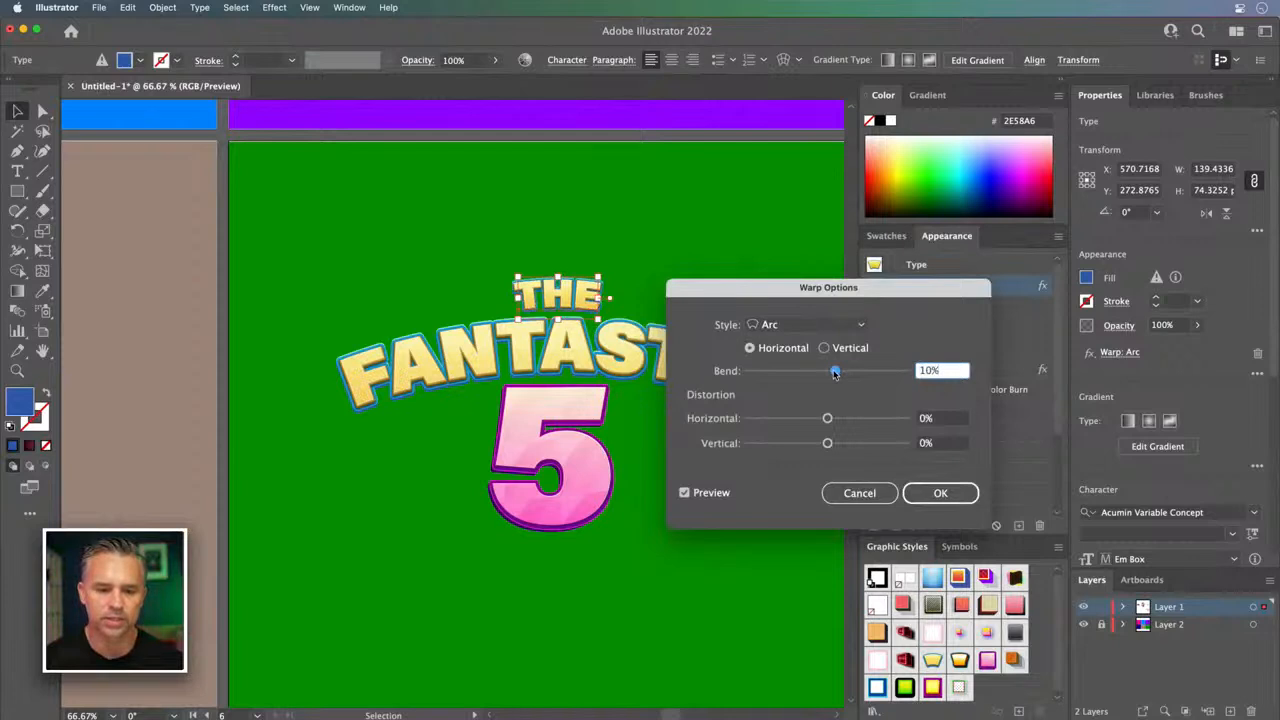
pyautogui.click(940, 492)
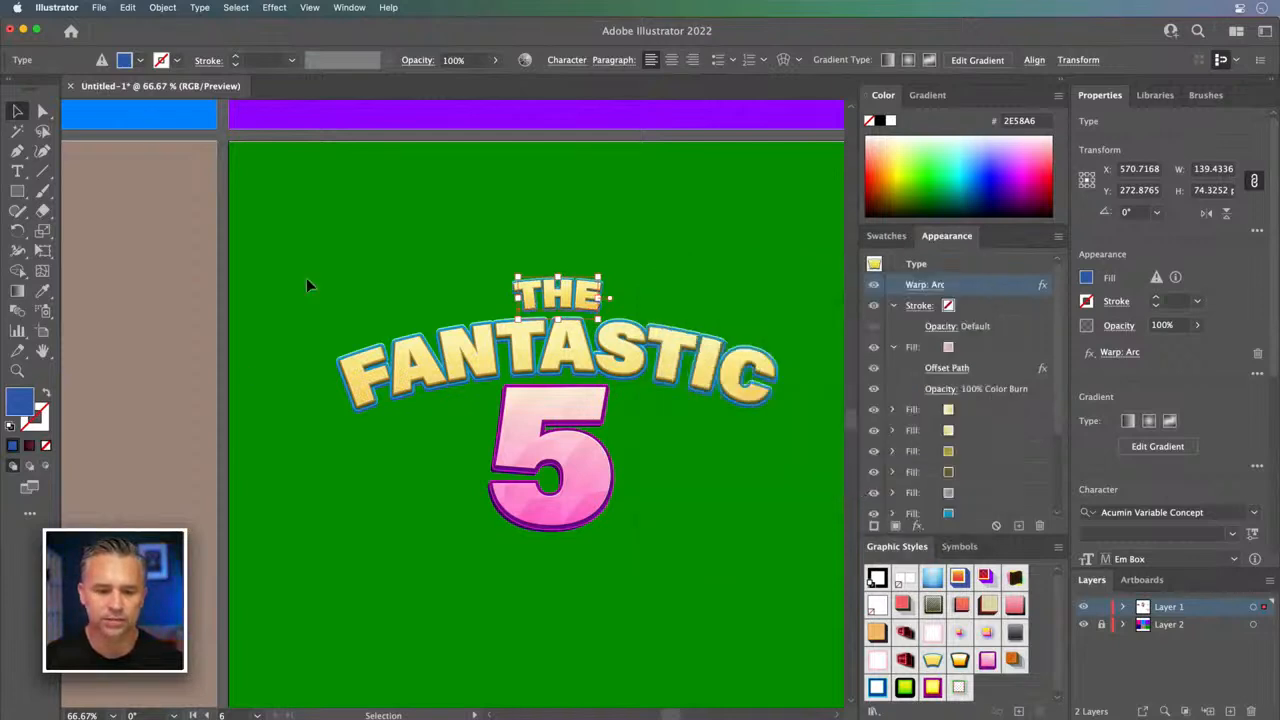
# - Enlarge the 5 to about 366 by 603, move it below FANTASTIC, and shrink it with stroke and effect scaling on
pyautogui.click(570, 510)
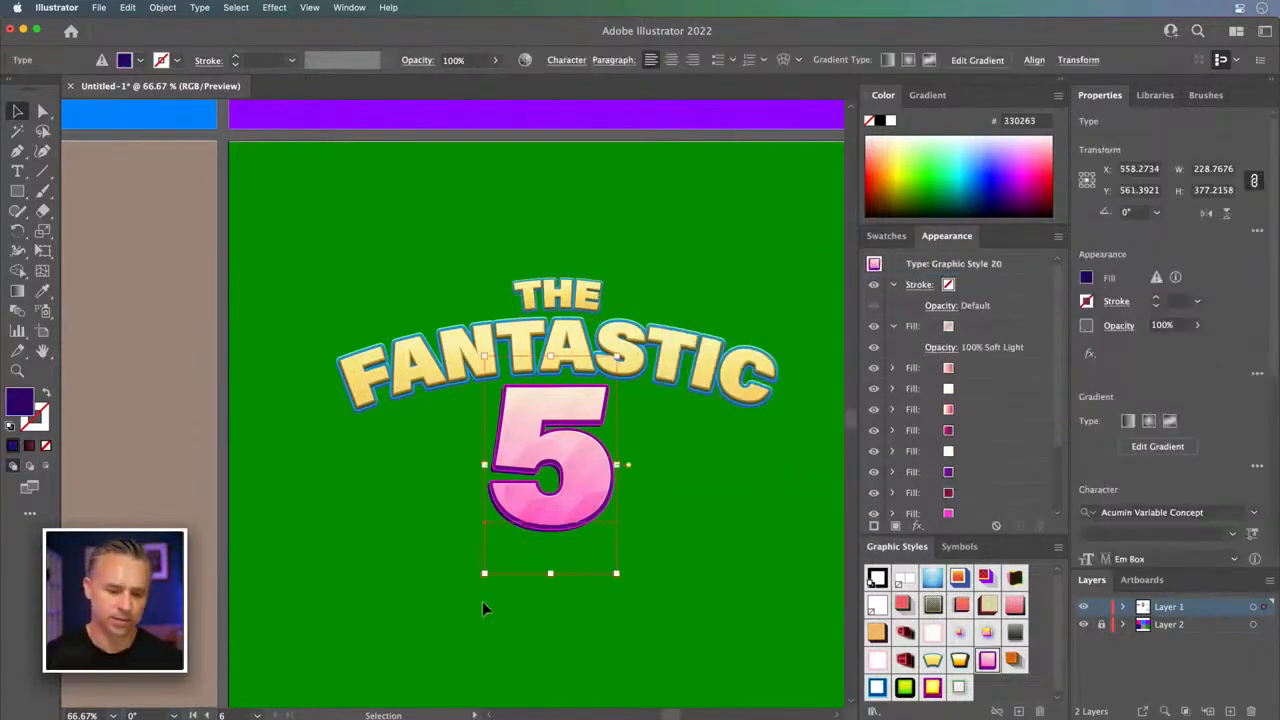
pyautogui.moveTo(485, 574); pyautogui.dragTo(445, 638)
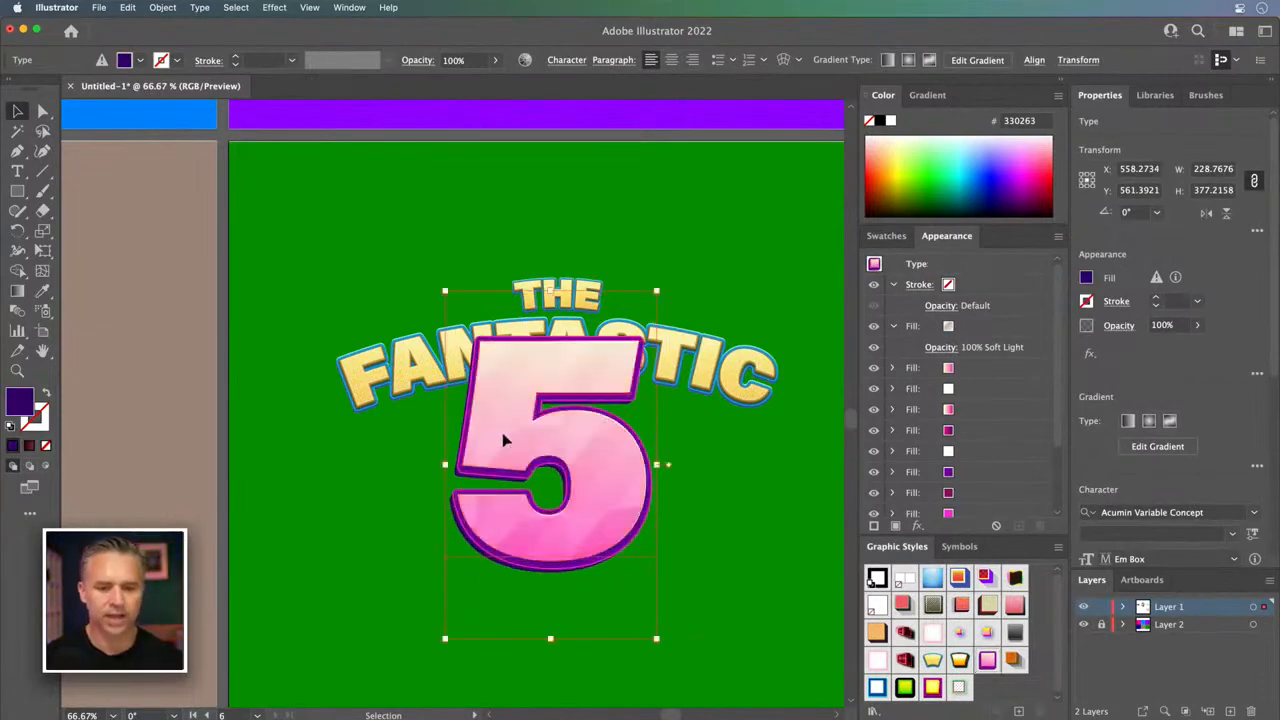
pyautogui.moveTo(505, 437); pyautogui.dragTo(517, 489)
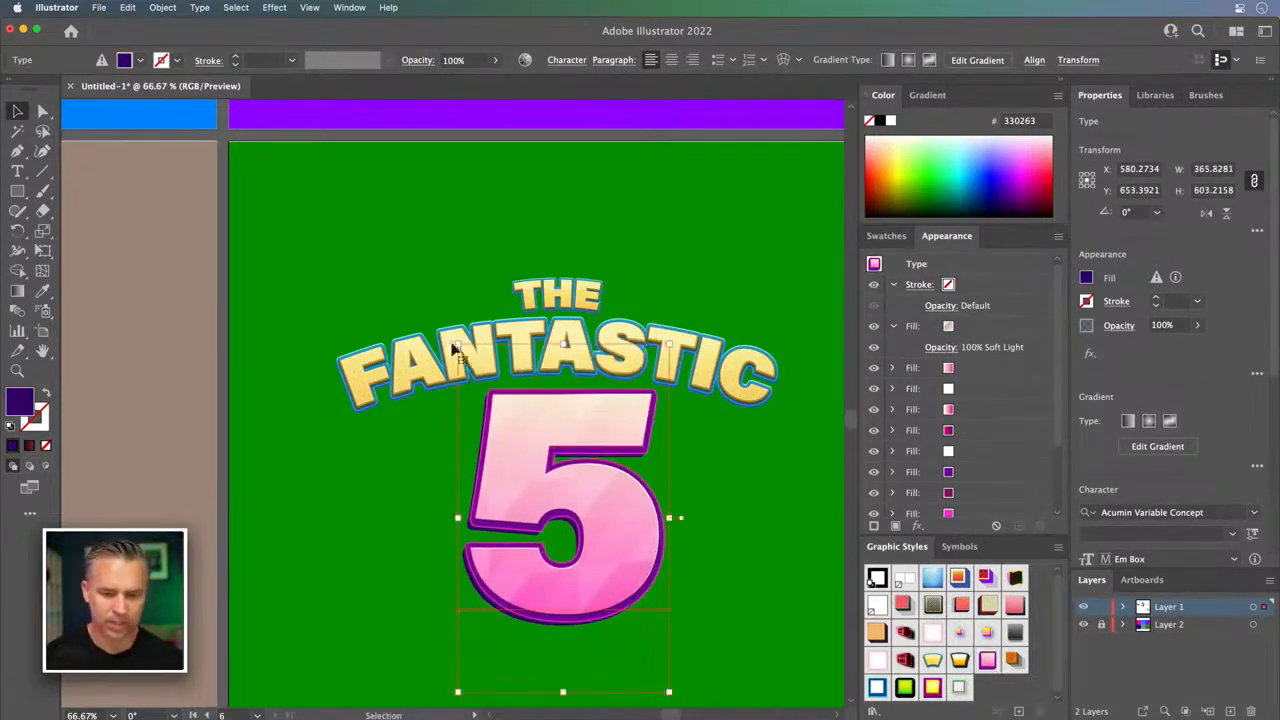
pyautogui.moveTo(459, 345); pyautogui.dragTo(501, 414)
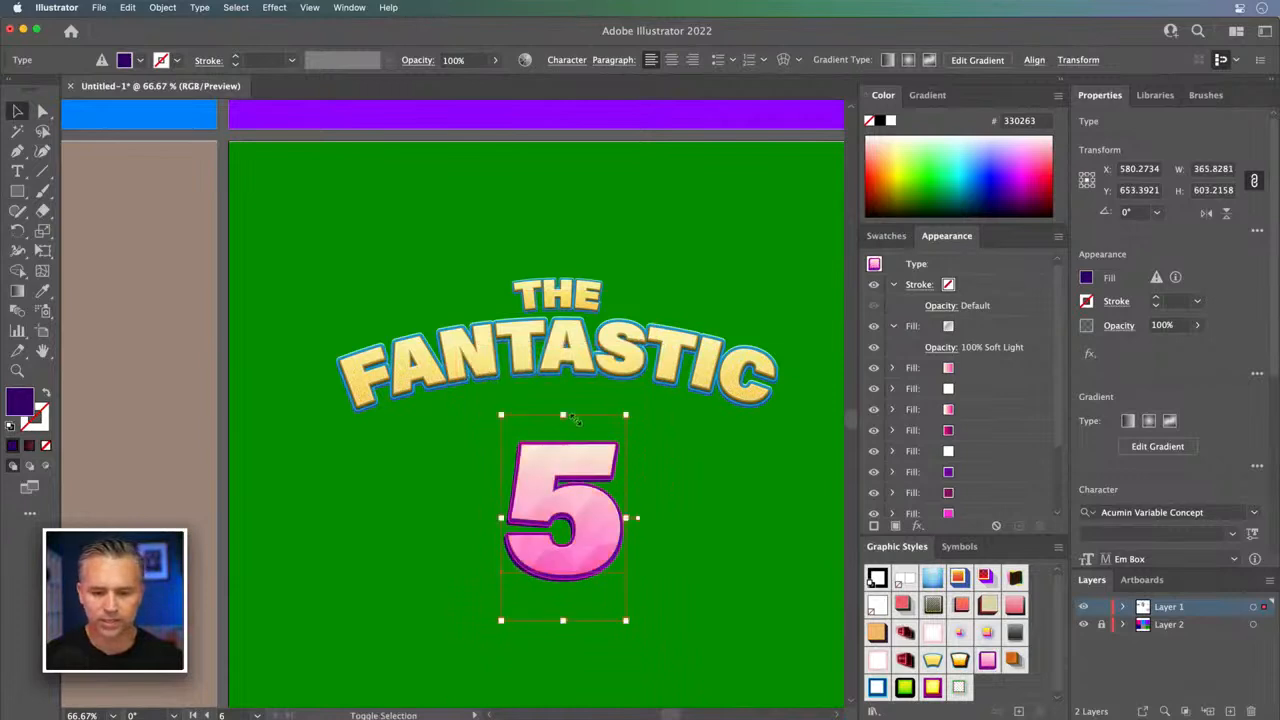
pyautogui.click(671, 494)
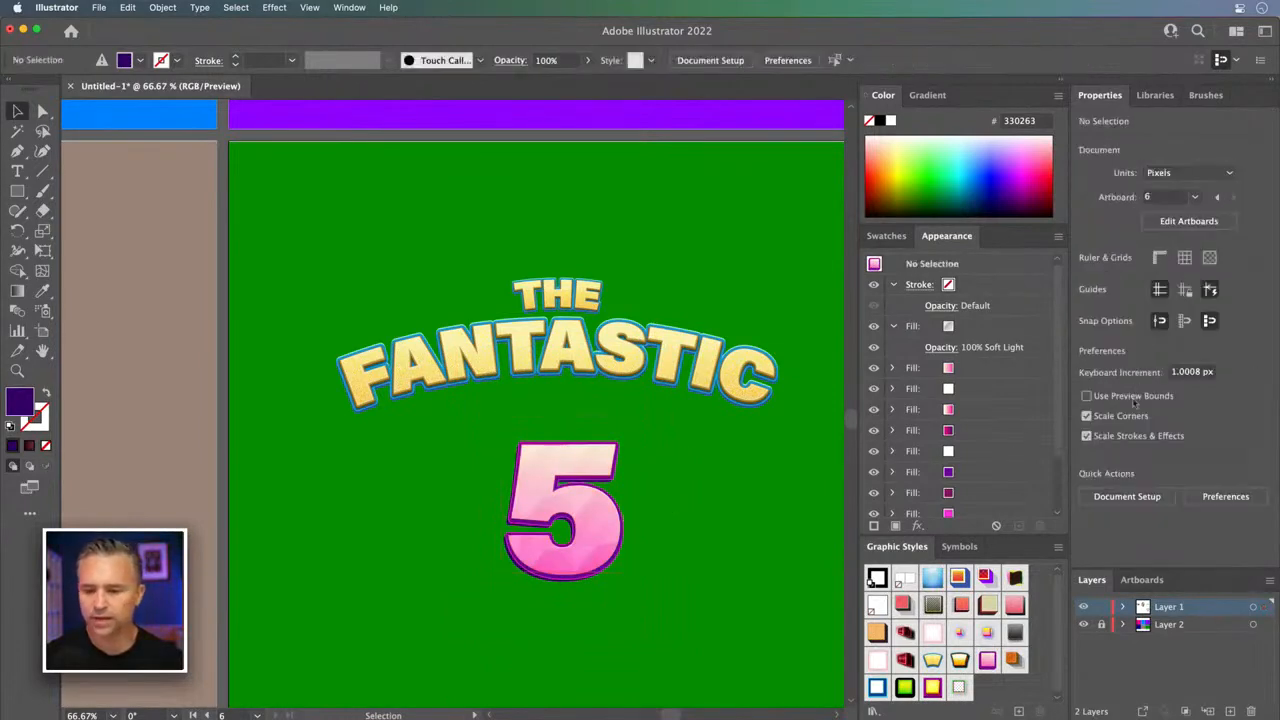
# - Turn off Scale Corners and Scale Strokes & Effects, and shrink the 5 considerably to compare the style
pyautogui.click(1087, 437)
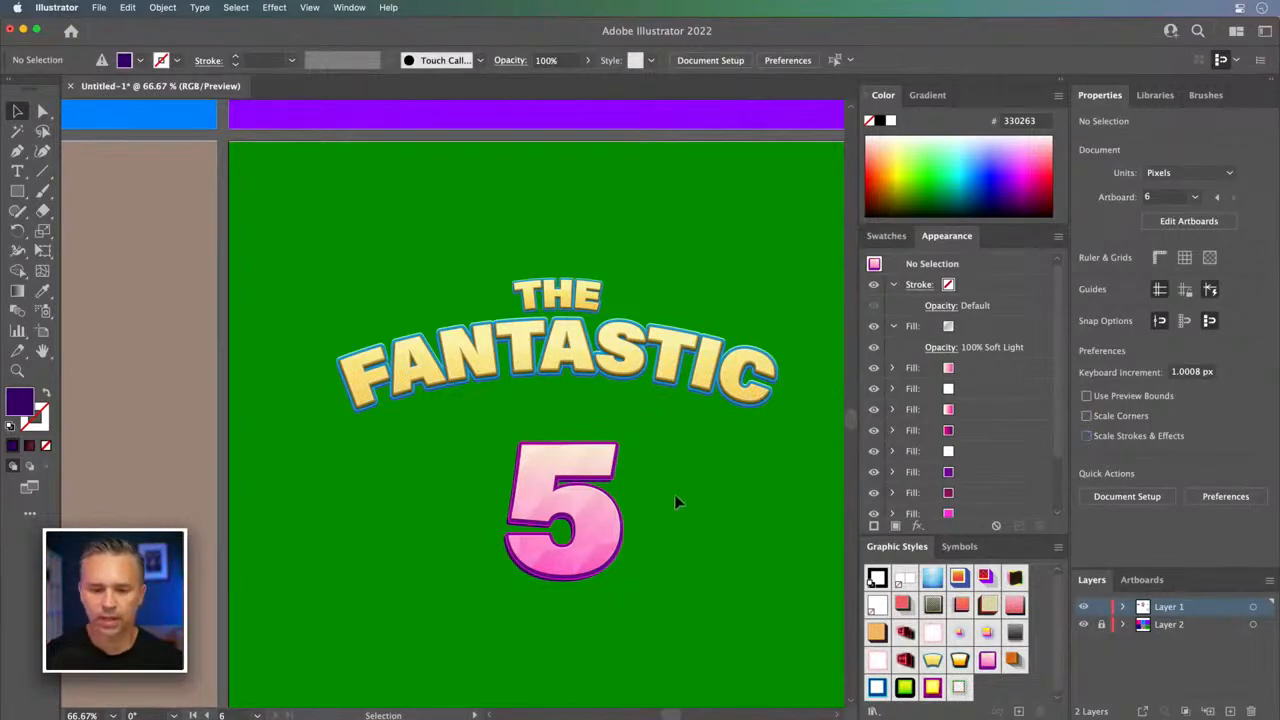
pyautogui.click(538, 502)
pyautogui.moveTo(500, 414); pyautogui.dragTo(538, 464)
pyautogui.click(460, 451)
pyautogui.click(549, 512)
pyautogui.click(526, 519)
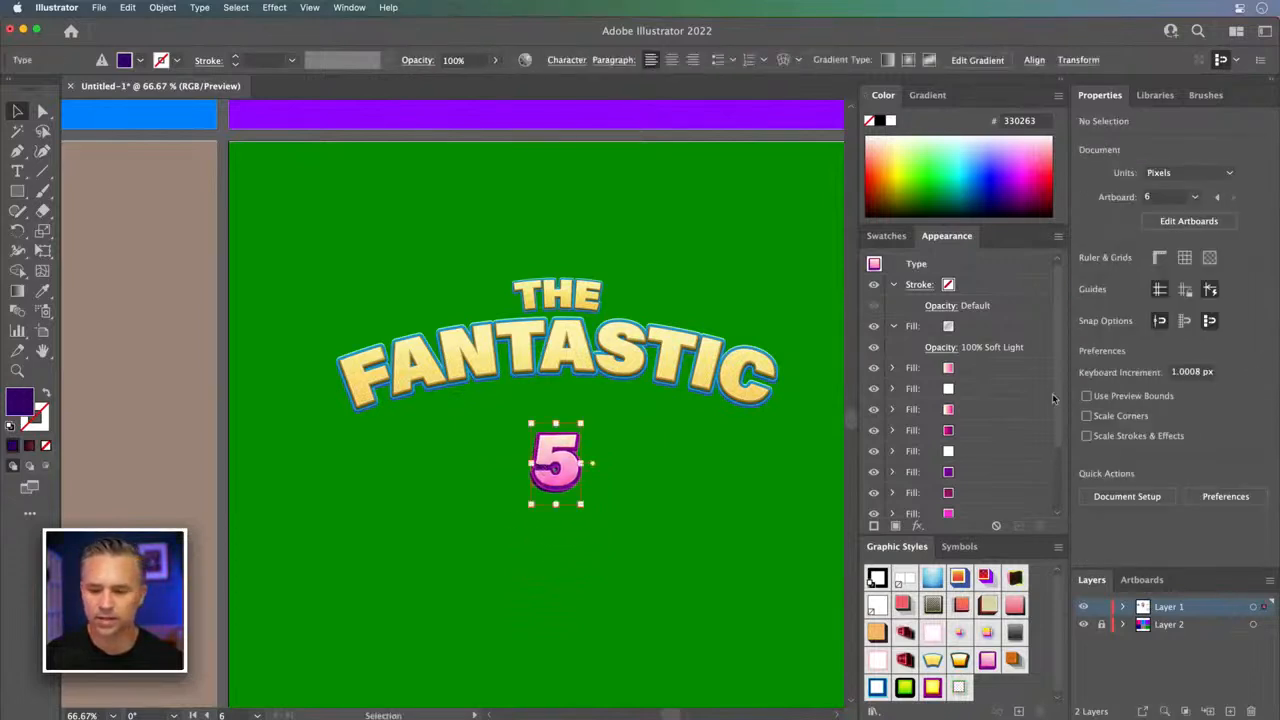
# - Turn Scale Corners and Scale Strokes & Effects back on and enlarge the 5 to about 283 by 467
pyautogui.click(515, 538)
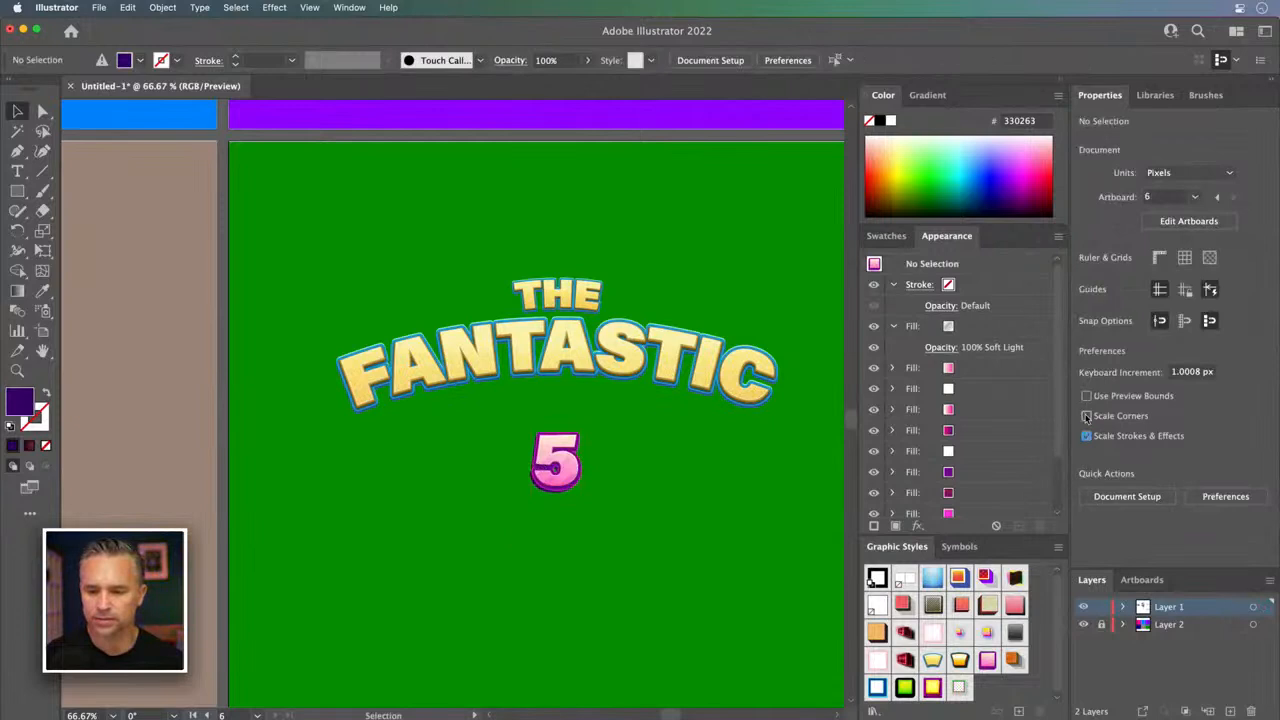
pyautogui.click(553, 452)
pyautogui.moveTo(528, 428)
pyautogui.mouseDown()
pyautogui.moveTo(434, 318)
pyautogui.moveTo(517, 437)
pyautogui.mouseUp()
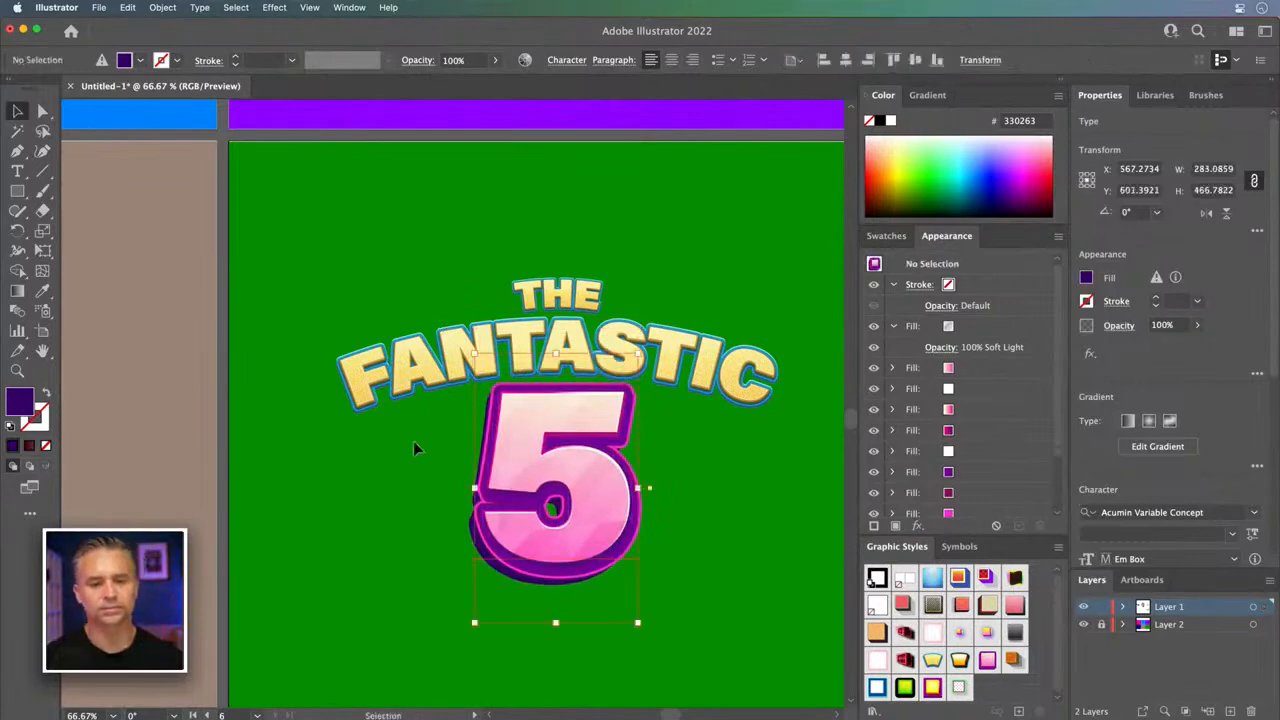
pyautogui.click(381, 501)
# - Move the 5 slightly up toward FANTASTIC, to about Y 589
pyautogui.moveTo(381, 501); pyautogui.dragTo(341, 494)
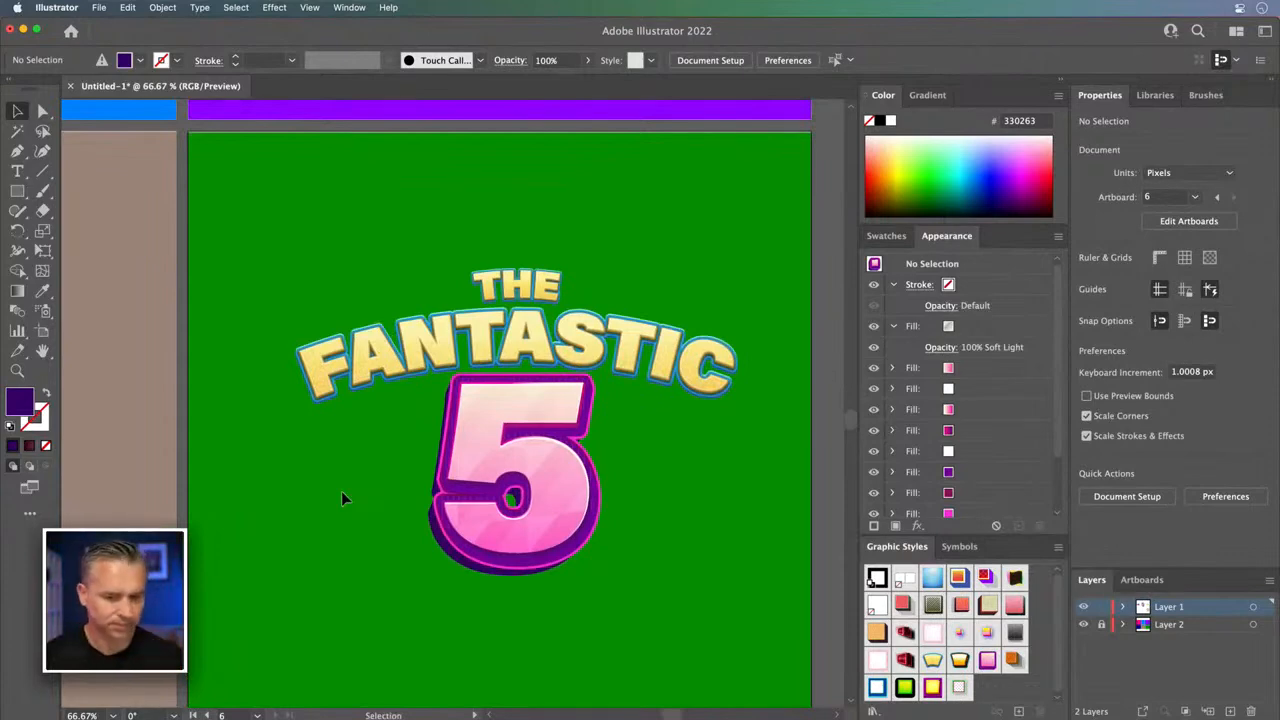
pyautogui.press('super+1')
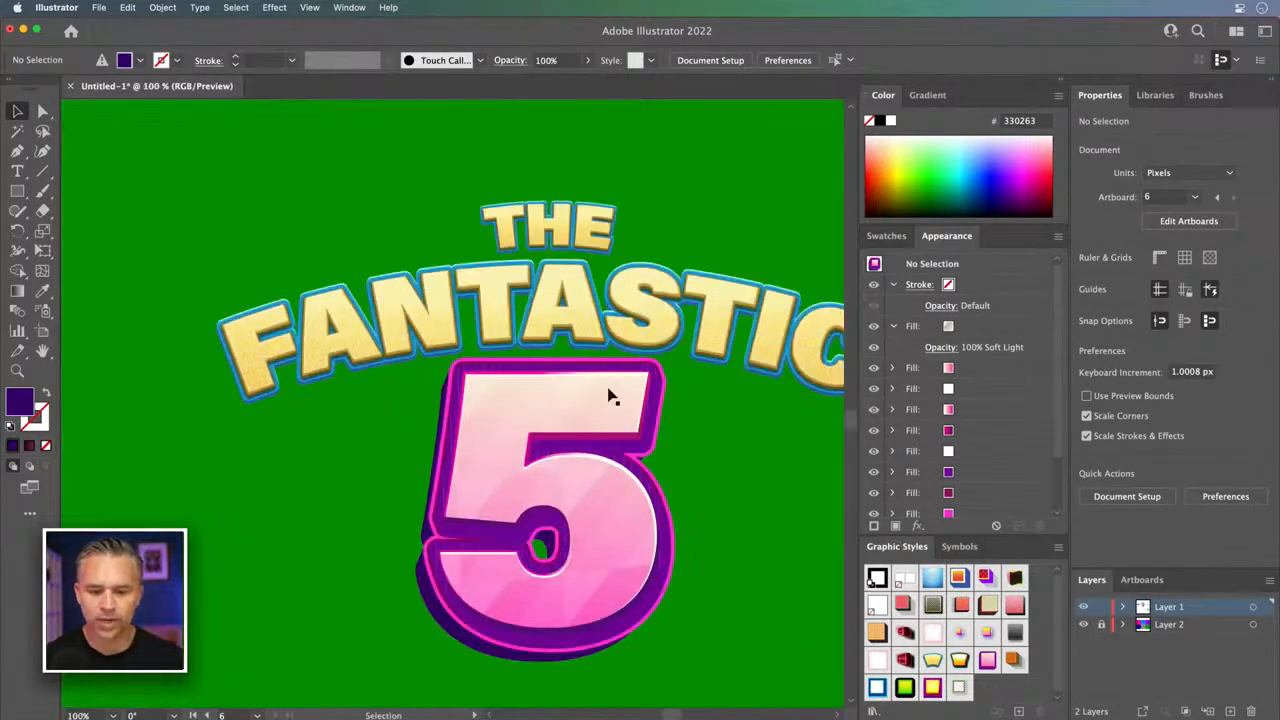
pyautogui.moveTo(608, 408); pyautogui.dragTo(553, 364)
pyautogui.moveTo(466, 386); pyautogui.dragTo(460, 367)
pyautogui.click(466, 382)
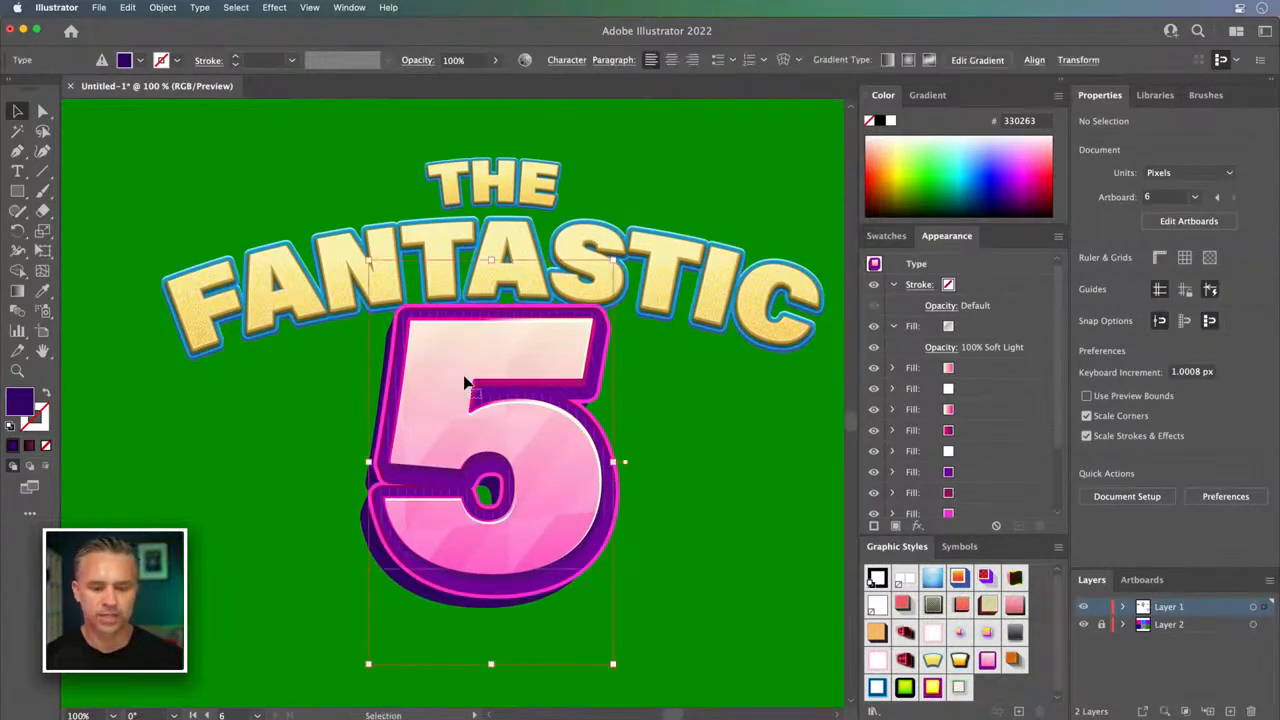
# - Unlock Layer 2 and change the green background rectangle's fill to orange F2990A
pyautogui.press('super+0')
pyautogui.press('super+minus')
pyautogui.press('super+minus')
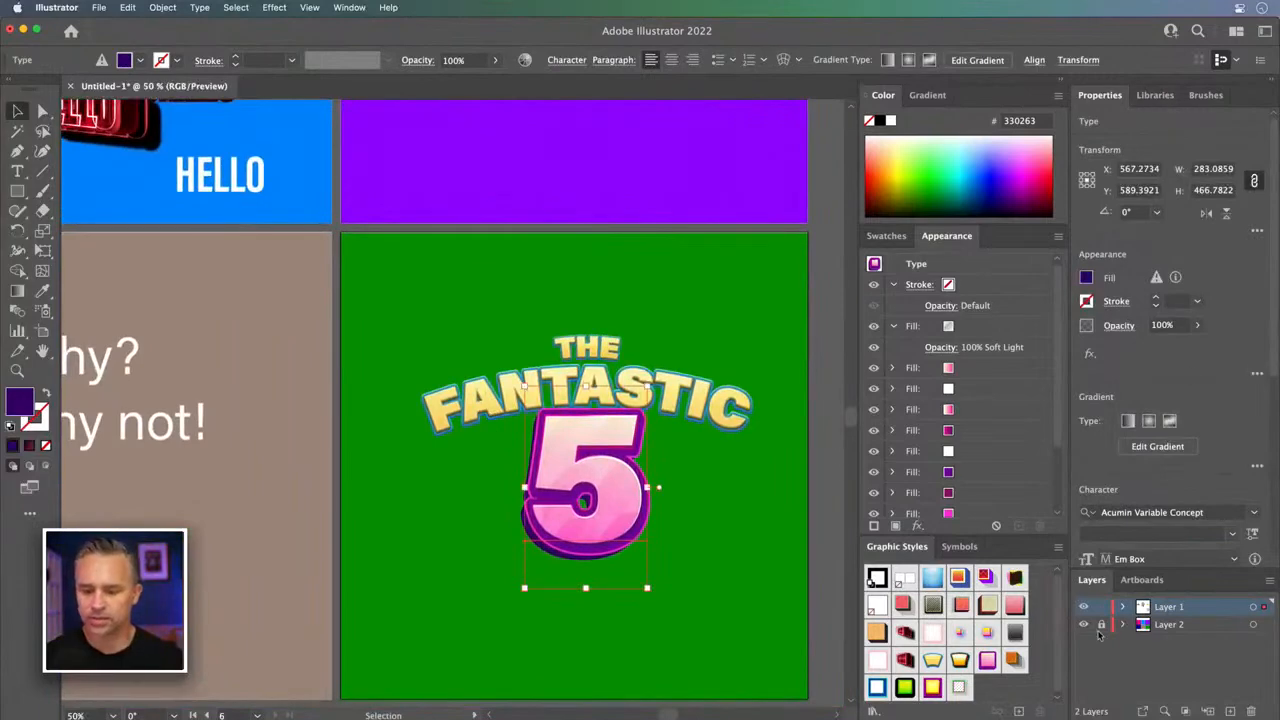
pyautogui.click(767, 630)
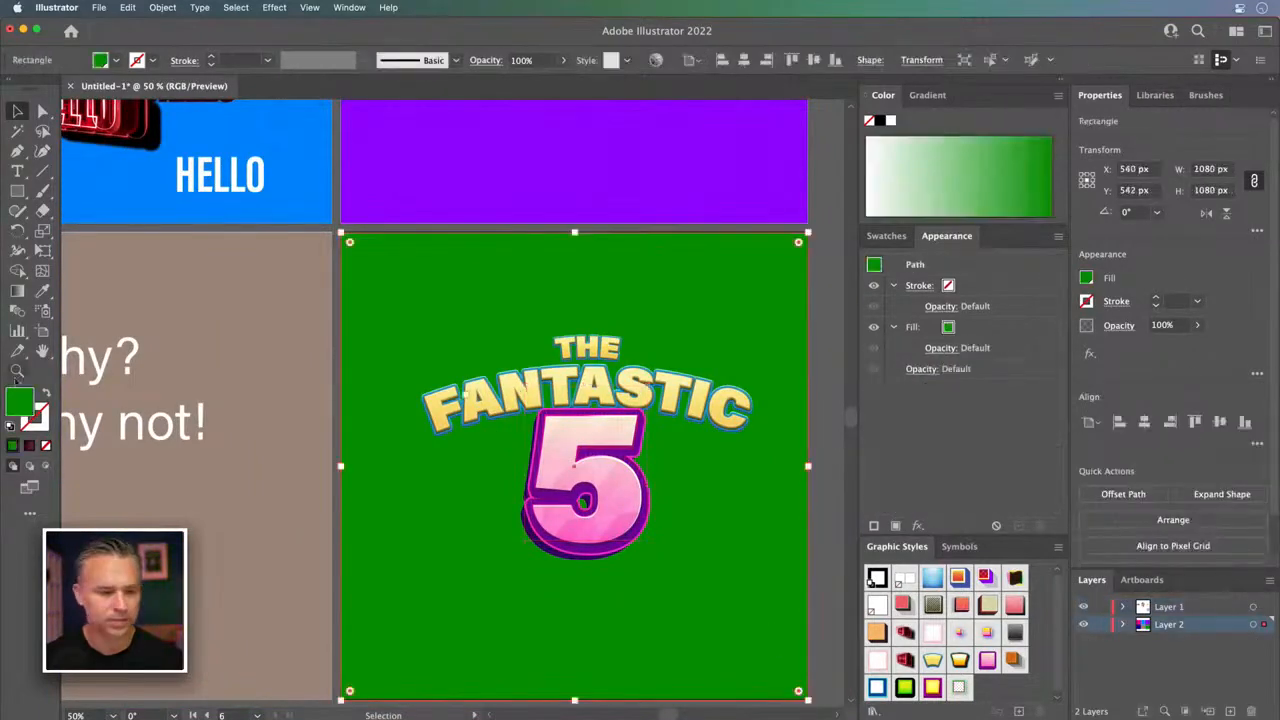
pyautogui.doubleClick(20, 401)
pyautogui.moveTo(963, 537); pyautogui.dragTo(970, 581)
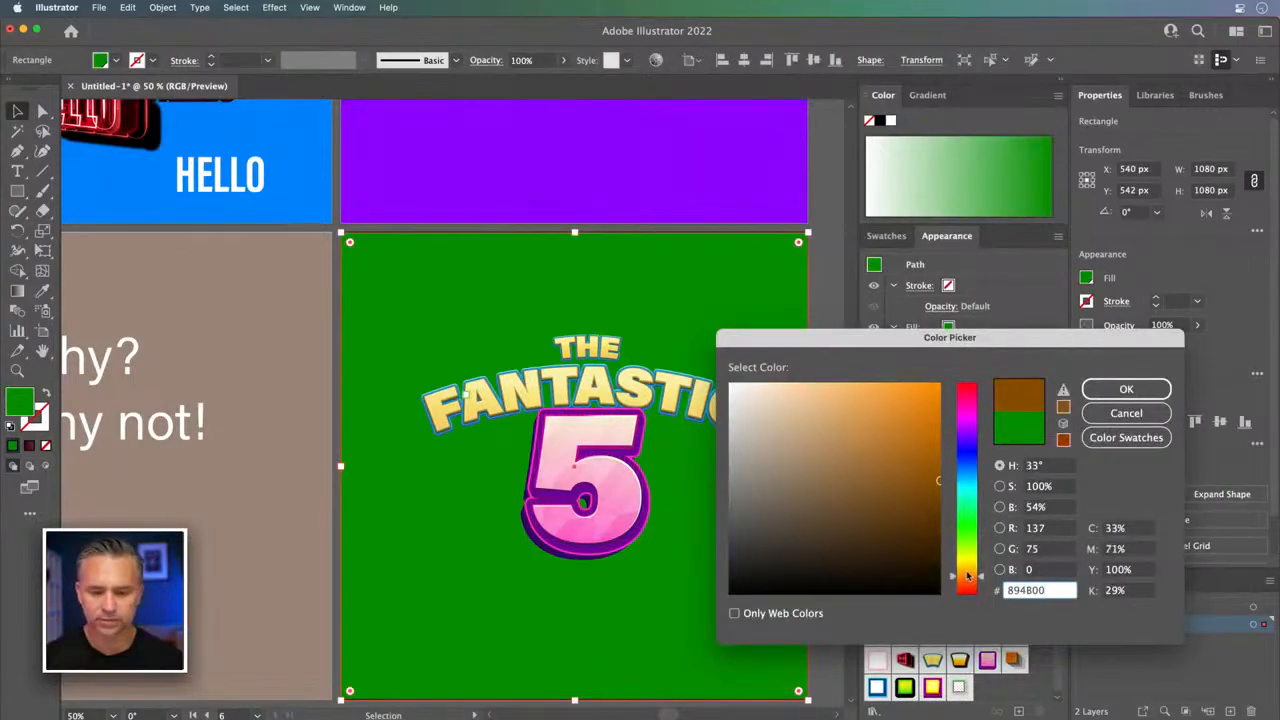
pyautogui.moveTo(975, 580); pyautogui.dragTo(972, 575)
pyautogui.moveTo(885, 460)
pyautogui.mouseDown()
pyautogui.moveTo(883, 438)
pyautogui.moveTo(932, 392)
pyautogui.mouseUp()
pyautogui.press('Return')
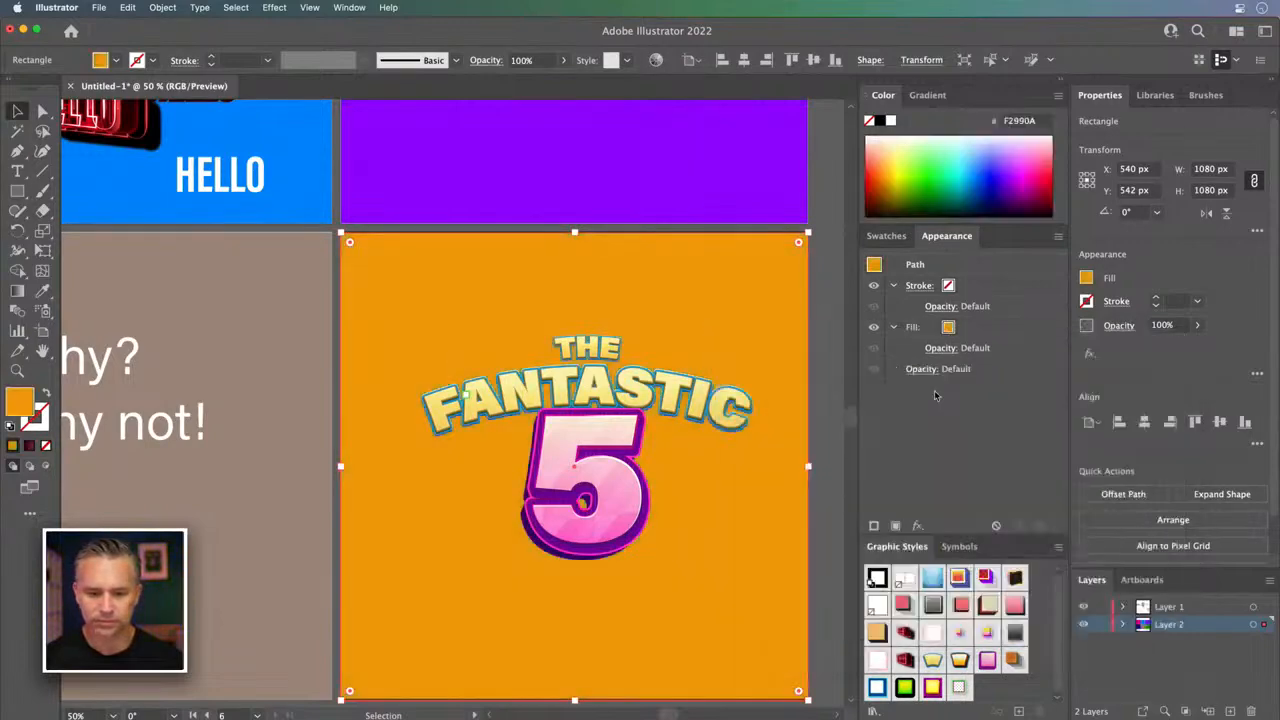
# - Examine the 5's graphic style up close, along with the stack of fills that builds it
pyautogui.click(552, 487)
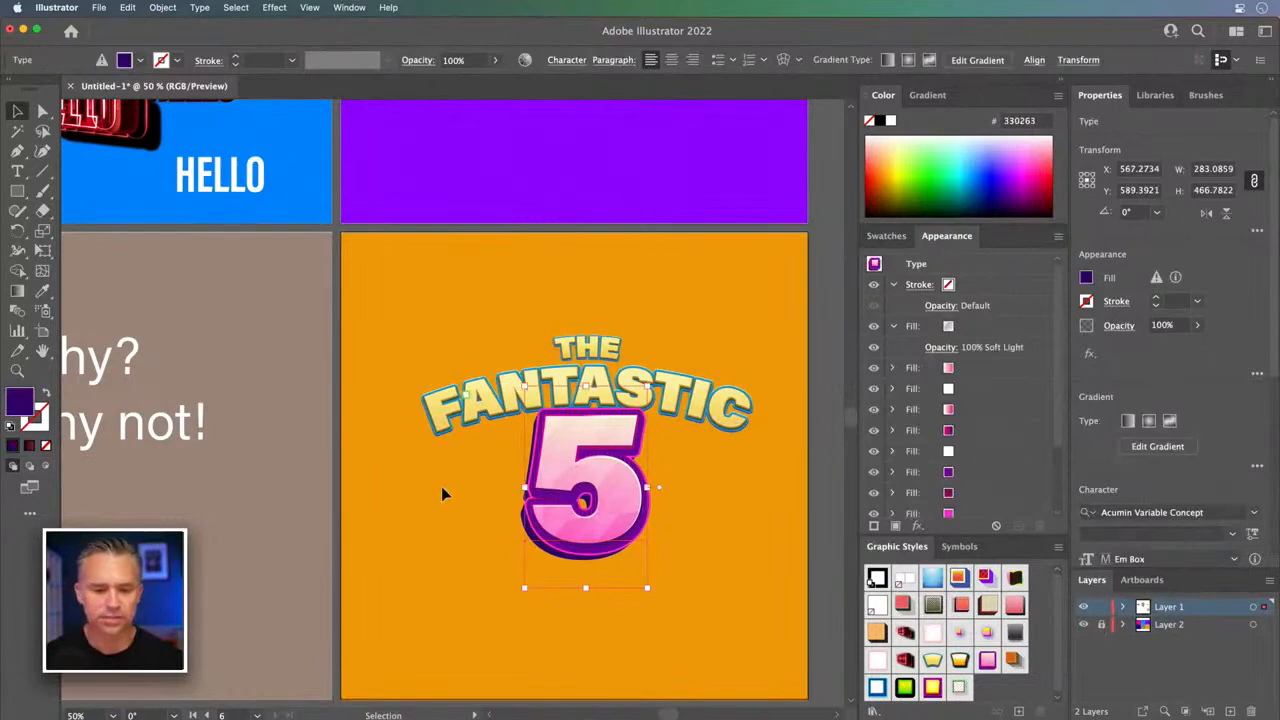
pyautogui.press('shift+super+a')
pyautogui.press('super+equal')
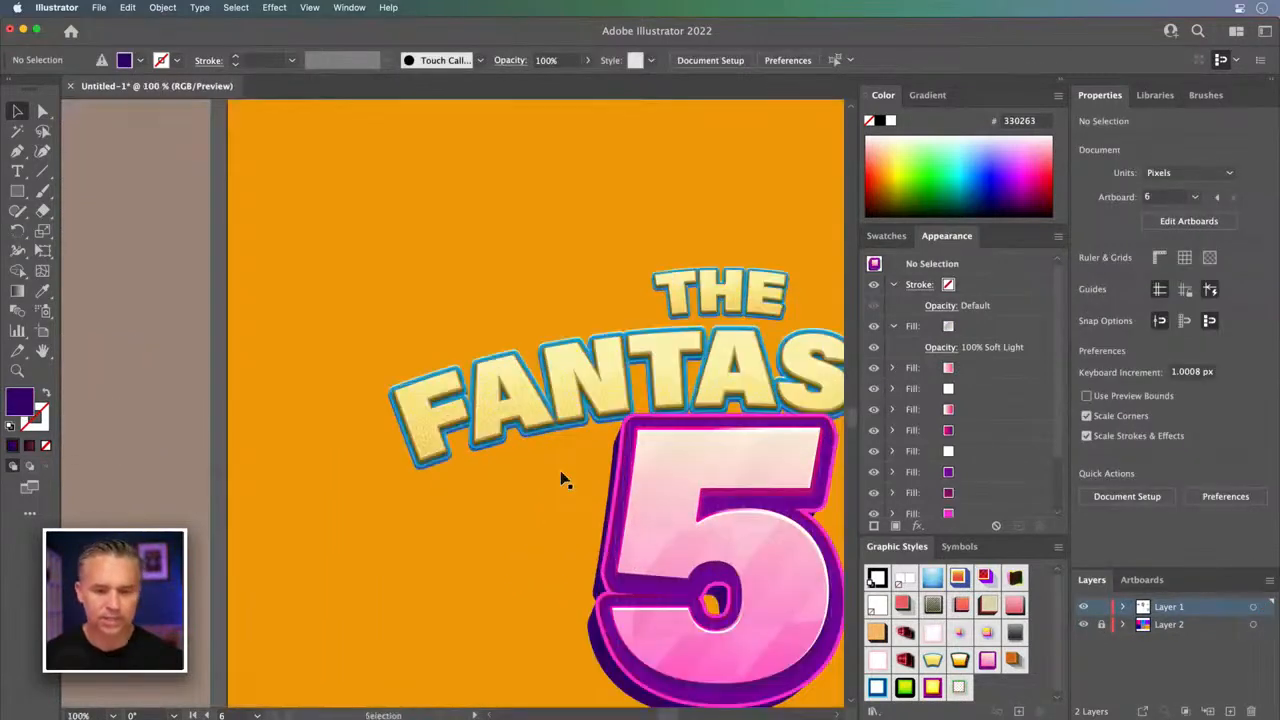
pyautogui.moveTo(403, 394); pyautogui.dragTo(141, 310)
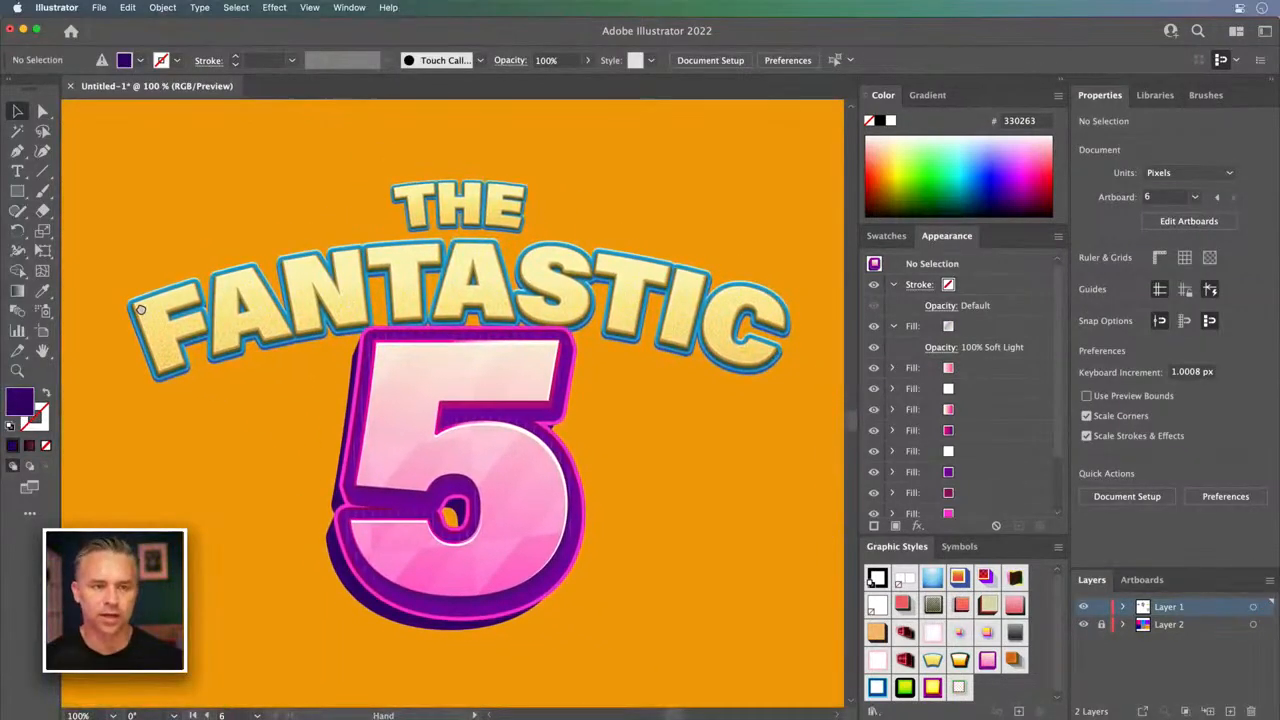
pyautogui.moveTo(370, 406); pyautogui.dragTo(390, 402)
pyautogui.click(441, 434)
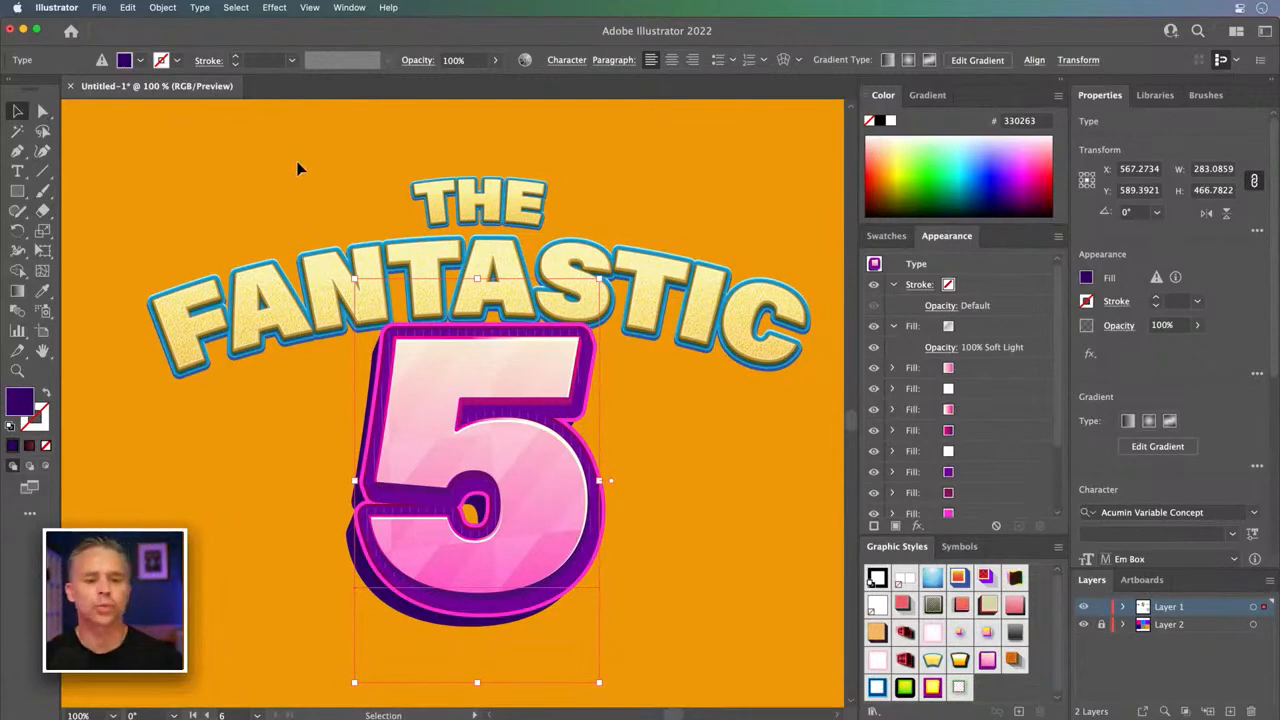
pyautogui.click(129, 7)
pyautogui.click(749, 204)
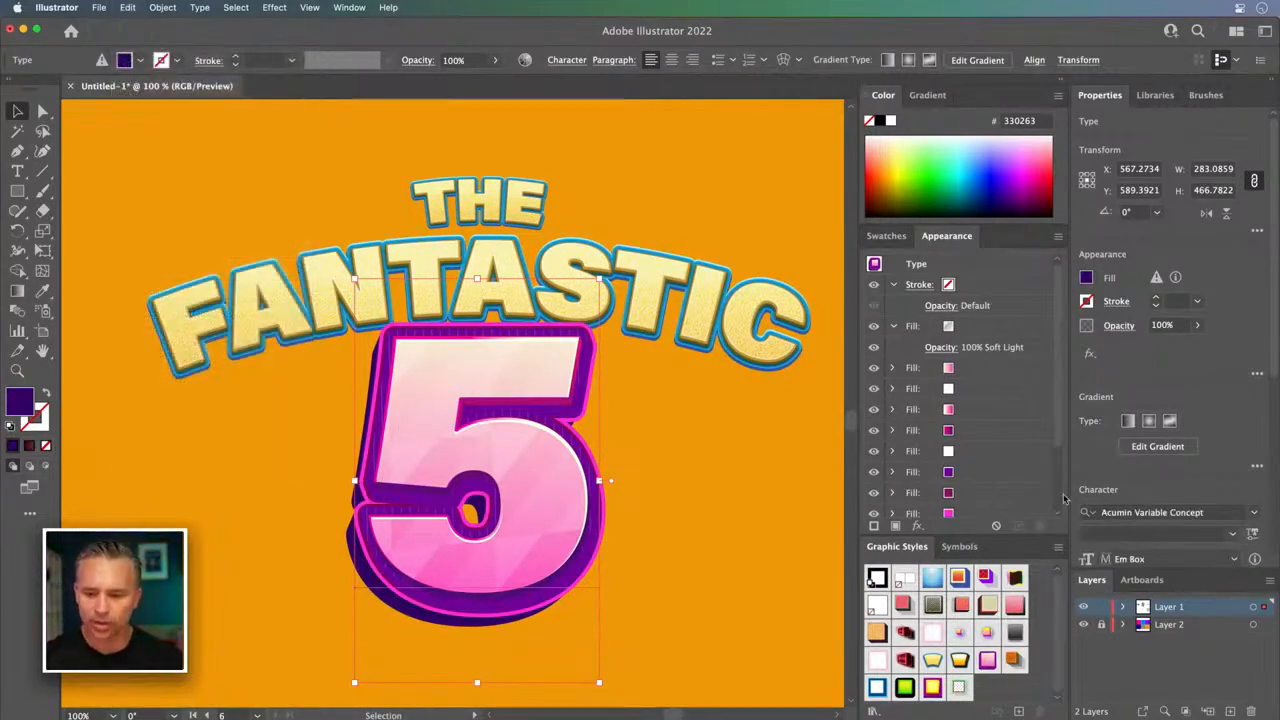
pyautogui.scroll(-2, 1062, 500)
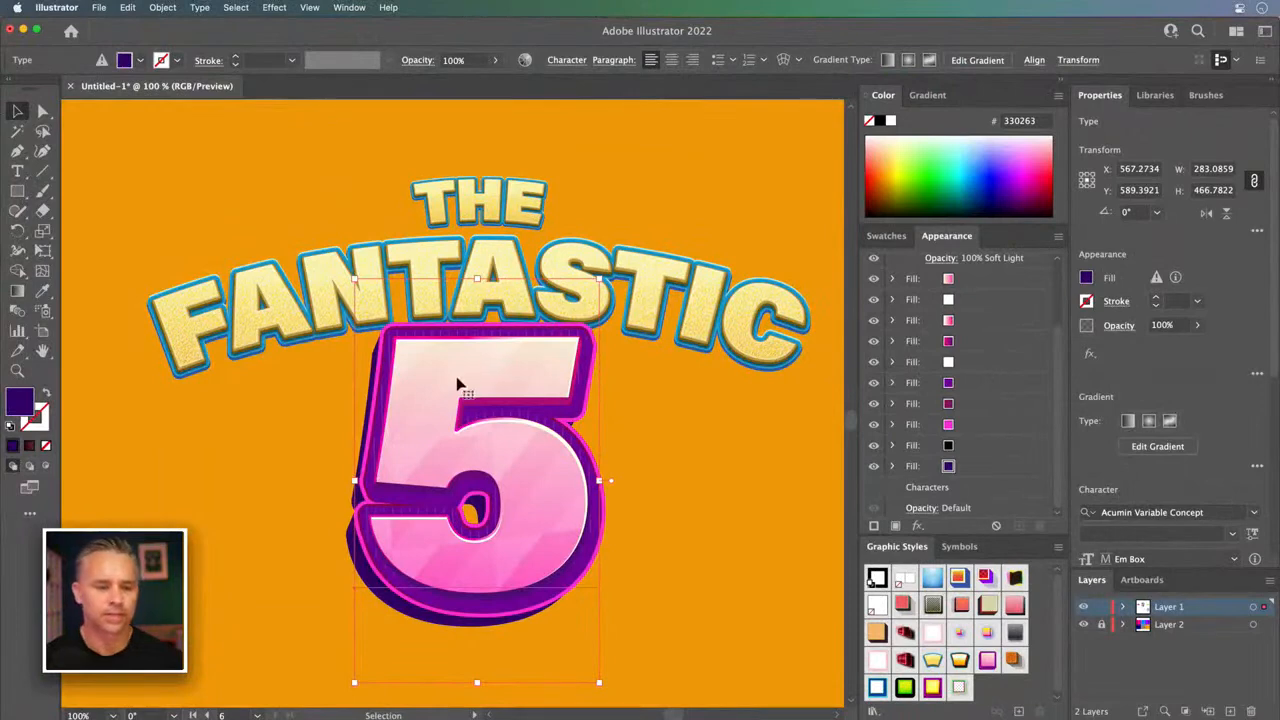
# - Adjust the 5's color balance in RGB to Red -2, Green 23 and Blue -15, for both fill and stroke
pyautogui.click(128, 7)
pyautogui.moveTo(163, 271)
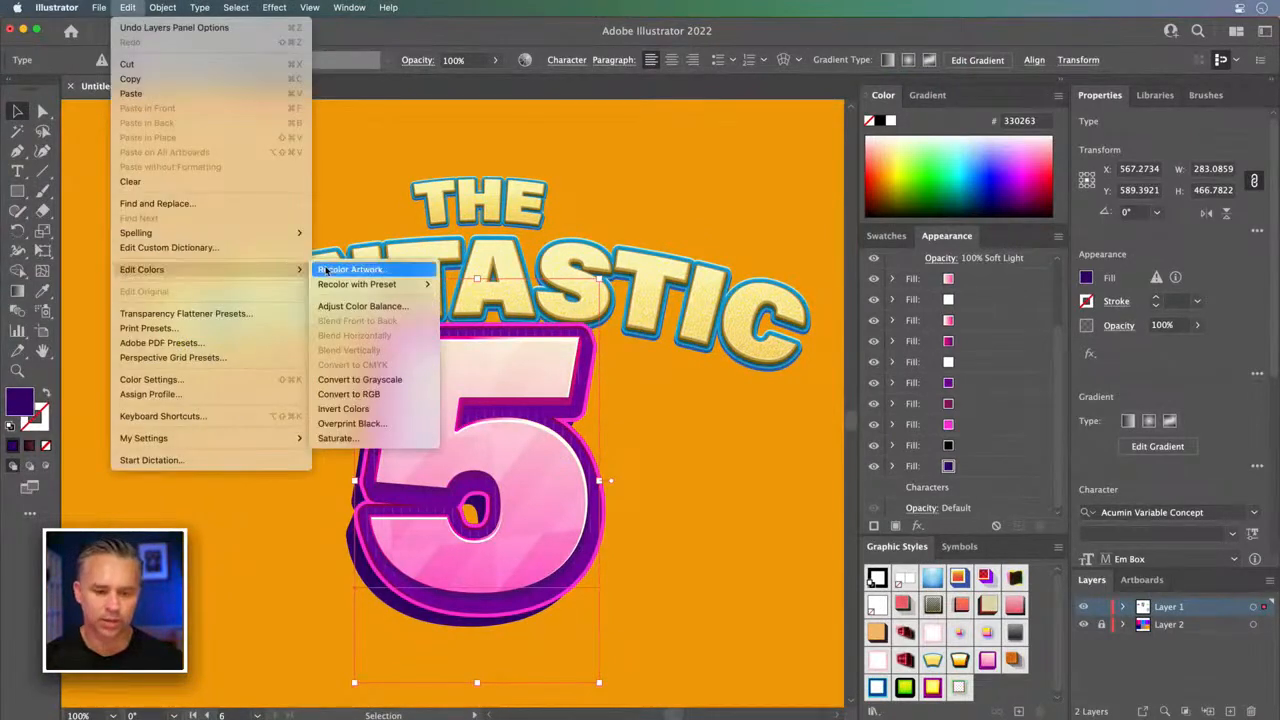
pyautogui.click(326, 306)
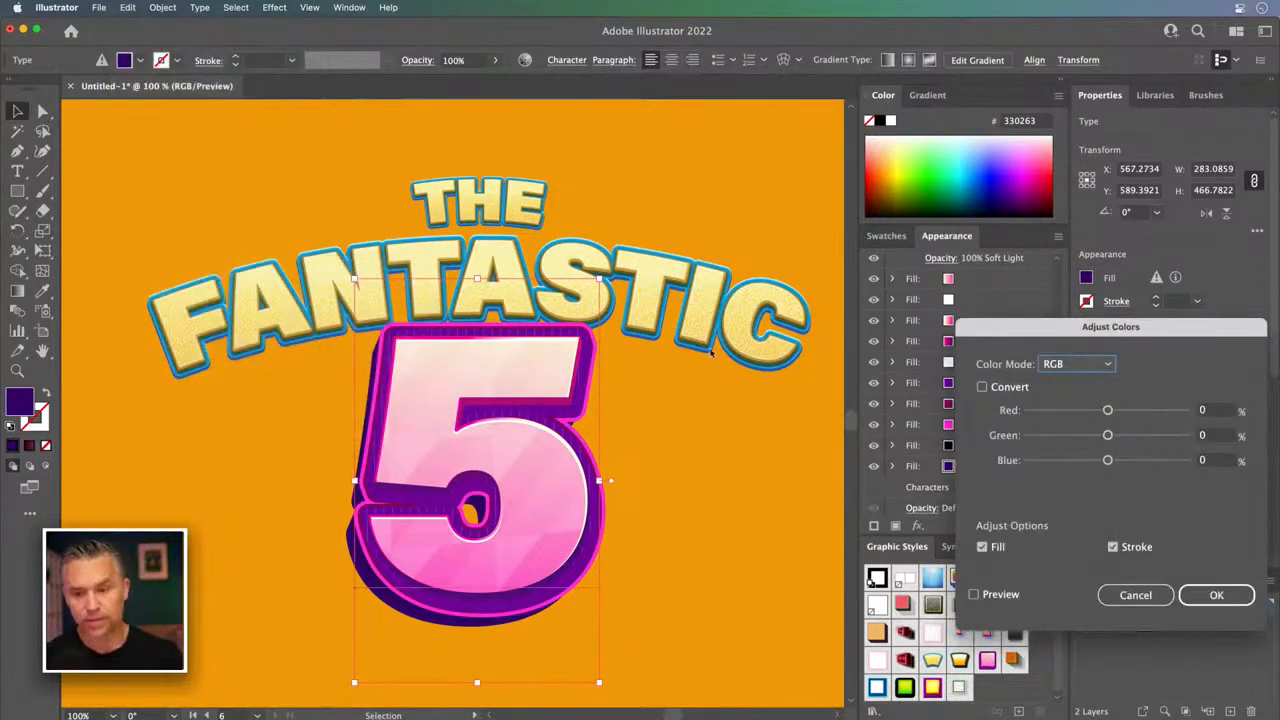
pyautogui.moveTo(1063, 322); pyautogui.dragTo(827, 266)
pyautogui.moveTo(871, 349); pyautogui.dragTo(834, 352)
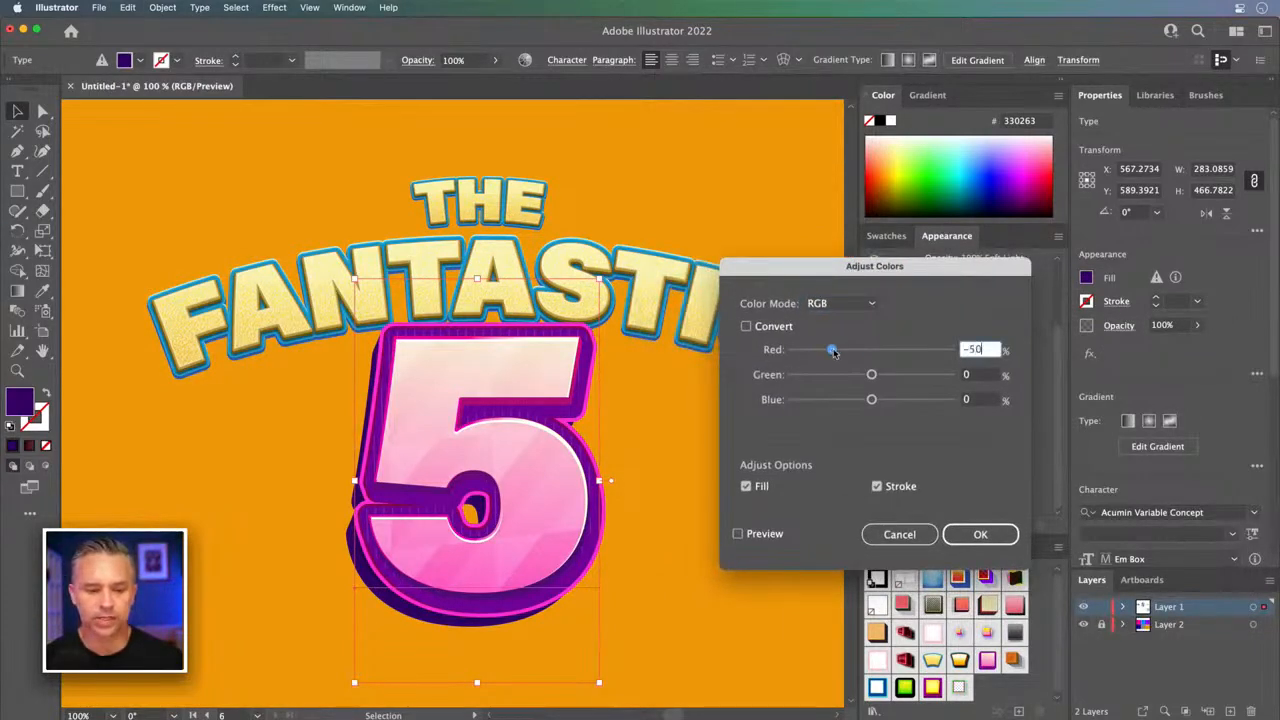
pyautogui.click(739, 534)
pyautogui.moveTo(866, 352); pyautogui.dragTo(862, 401)
pyautogui.click(976, 534)
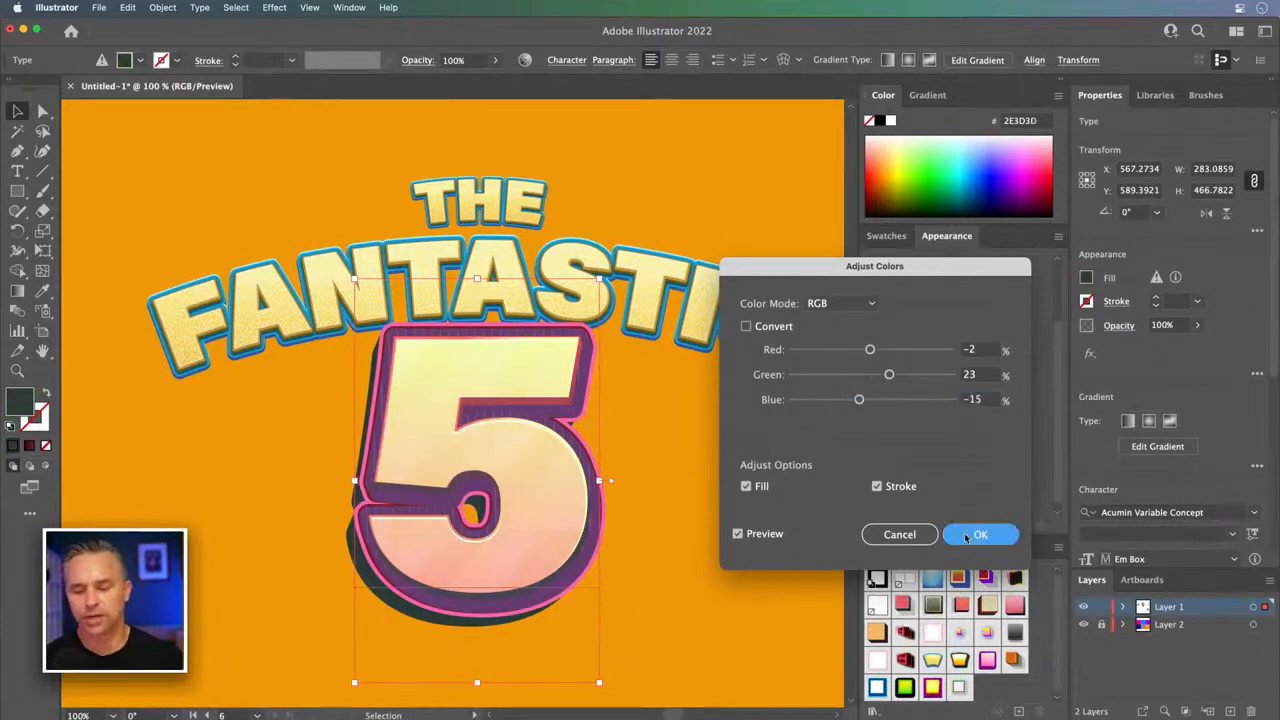
# - Recolor the 5 by rotating its linked colors on the wheel, bringing the dark green to a hue of about 61° for cream-to-lavender tones
pyautogui.click(136, 10)
pyautogui.moveTo(200, 266)
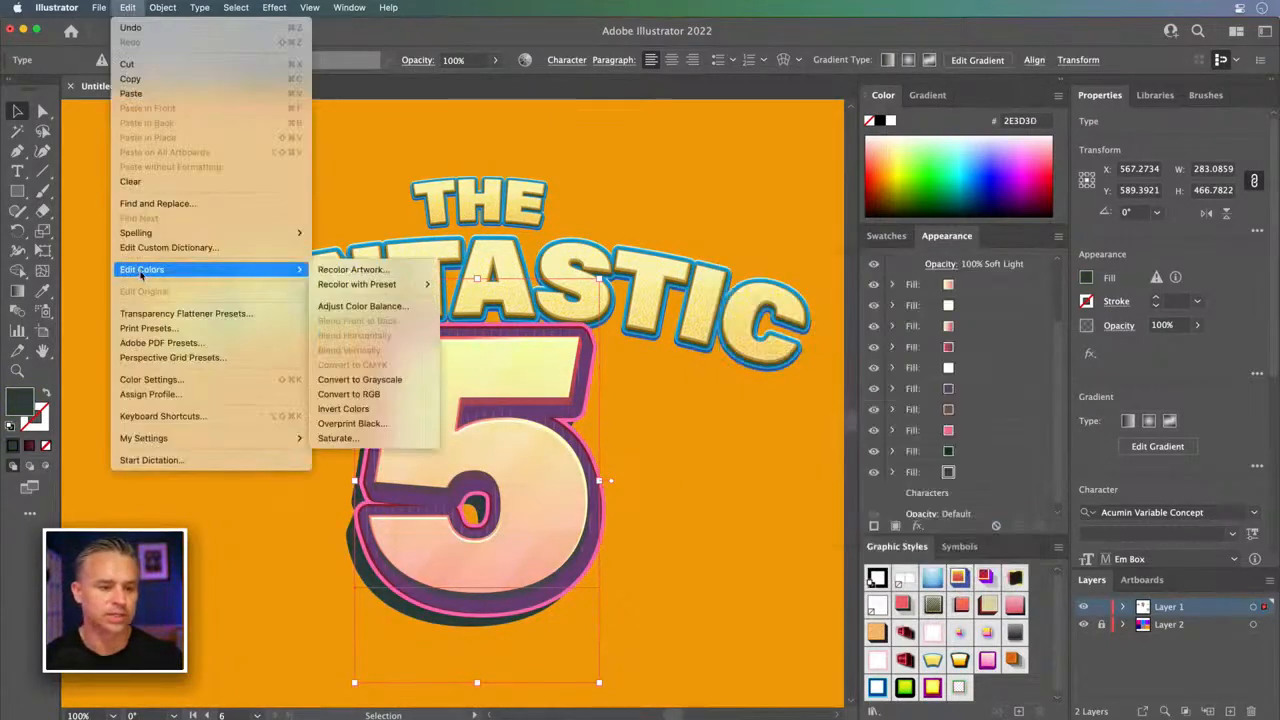
pyautogui.click(404, 287)
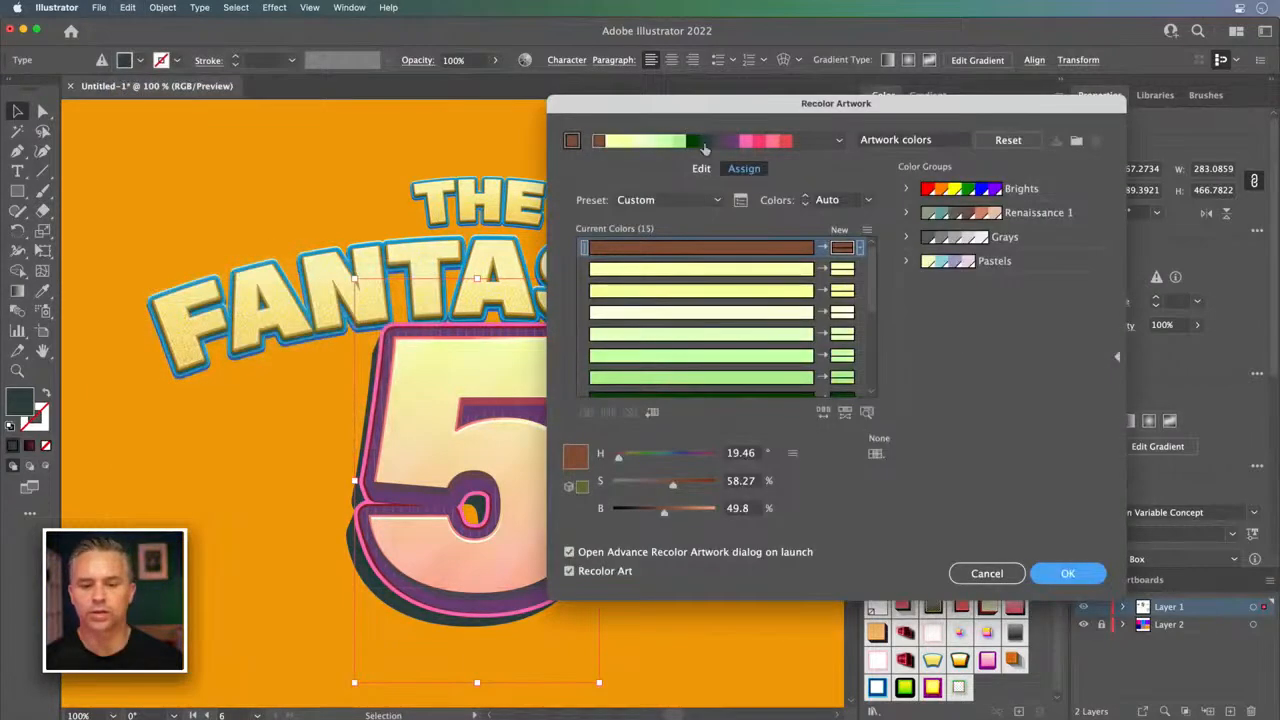
pyautogui.click(700, 167)
pyautogui.moveTo(660, 106); pyautogui.dragTo(806, 119)
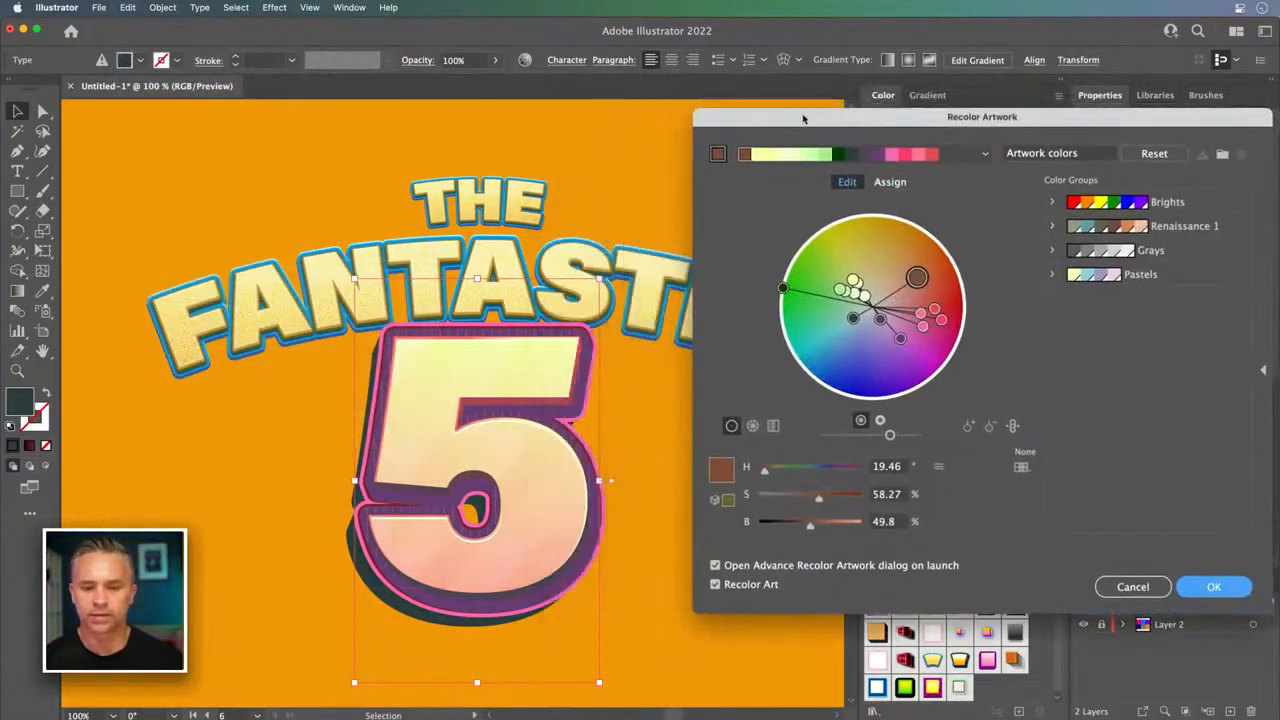
pyautogui.click(784, 289)
pyautogui.moveTo(795, 300)
pyautogui.mouseDown()
pyautogui.moveTo(856, 242)
pyautogui.moveTo(818, 272)
pyautogui.moveTo(794, 356)
pyautogui.moveTo(797, 298)
pyautogui.moveTo(861, 246)
pyautogui.moveTo(840, 252)
pyautogui.mouseUp()
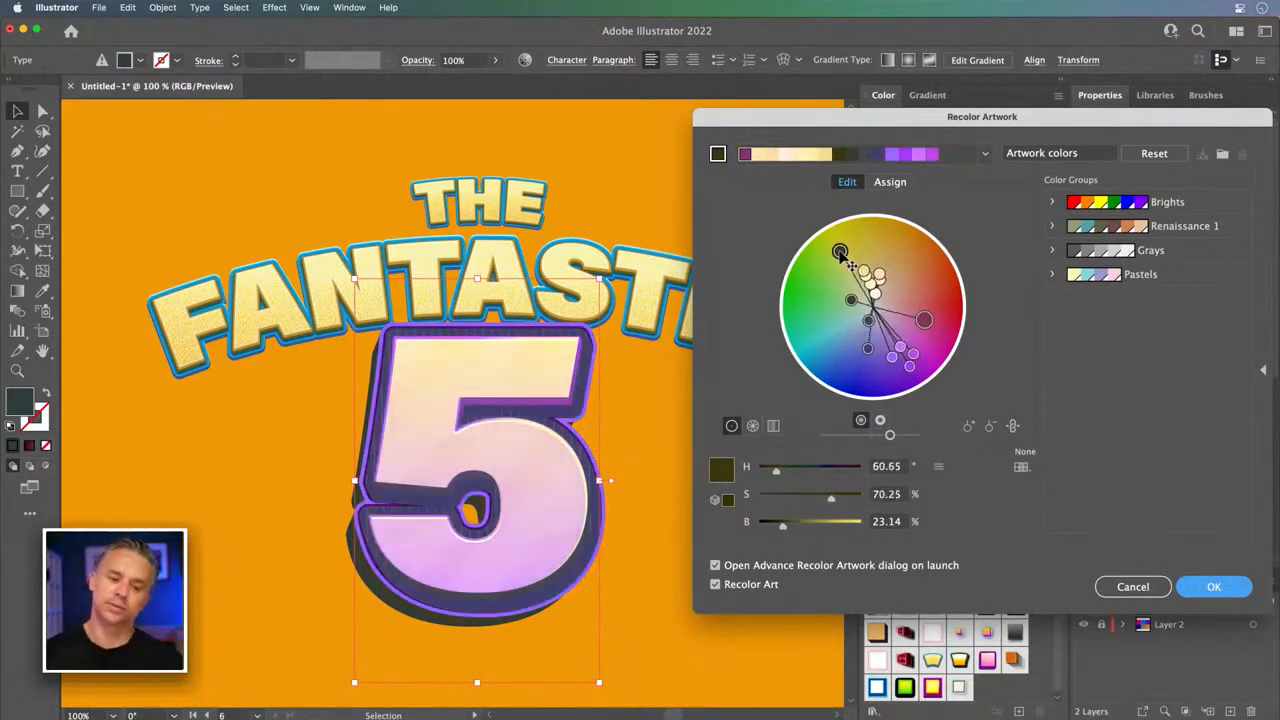
pyautogui.click(1205, 590)
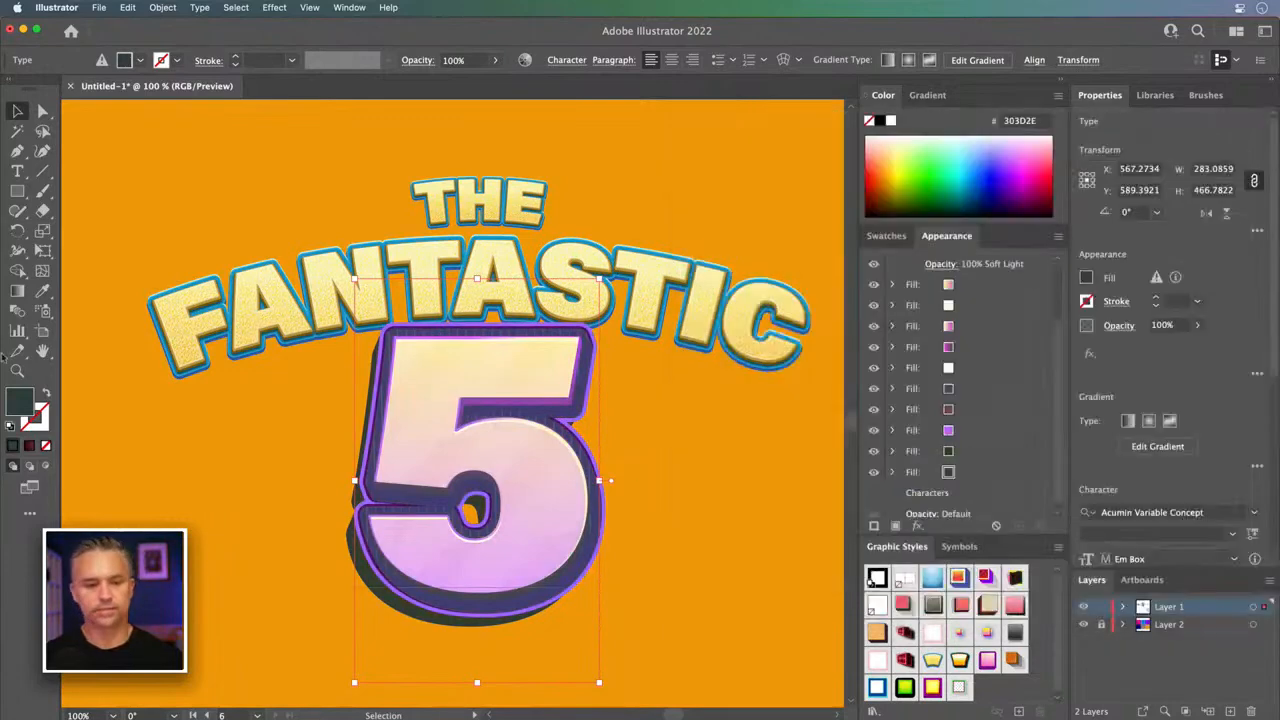
# - Add a new layer directly above Layer 2 and lock Layer 1
pyautogui.click(189, 461)
pyautogui.press('super+minus')
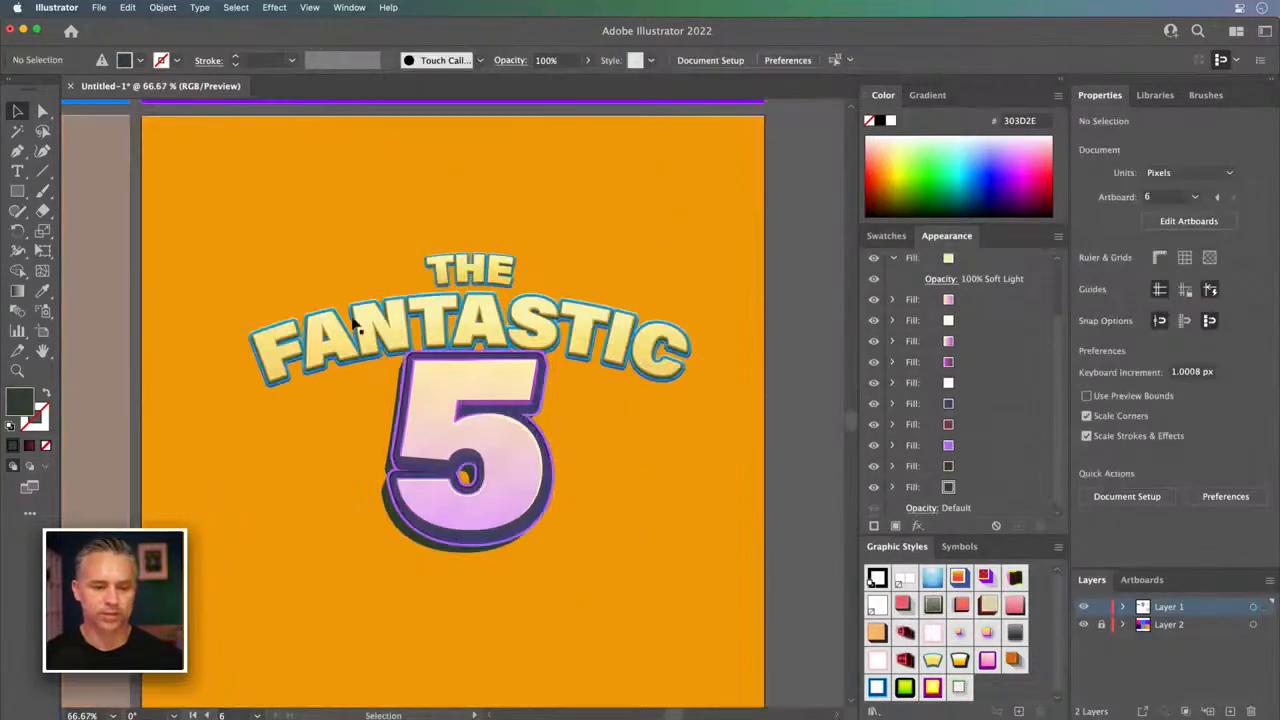
pyautogui.press('space')
pyautogui.moveTo(352, 366); pyautogui.dragTo(402, 331)
pyautogui.click(1162, 626)
pyautogui.click(1230, 711)
pyautogui.click(1101, 607)
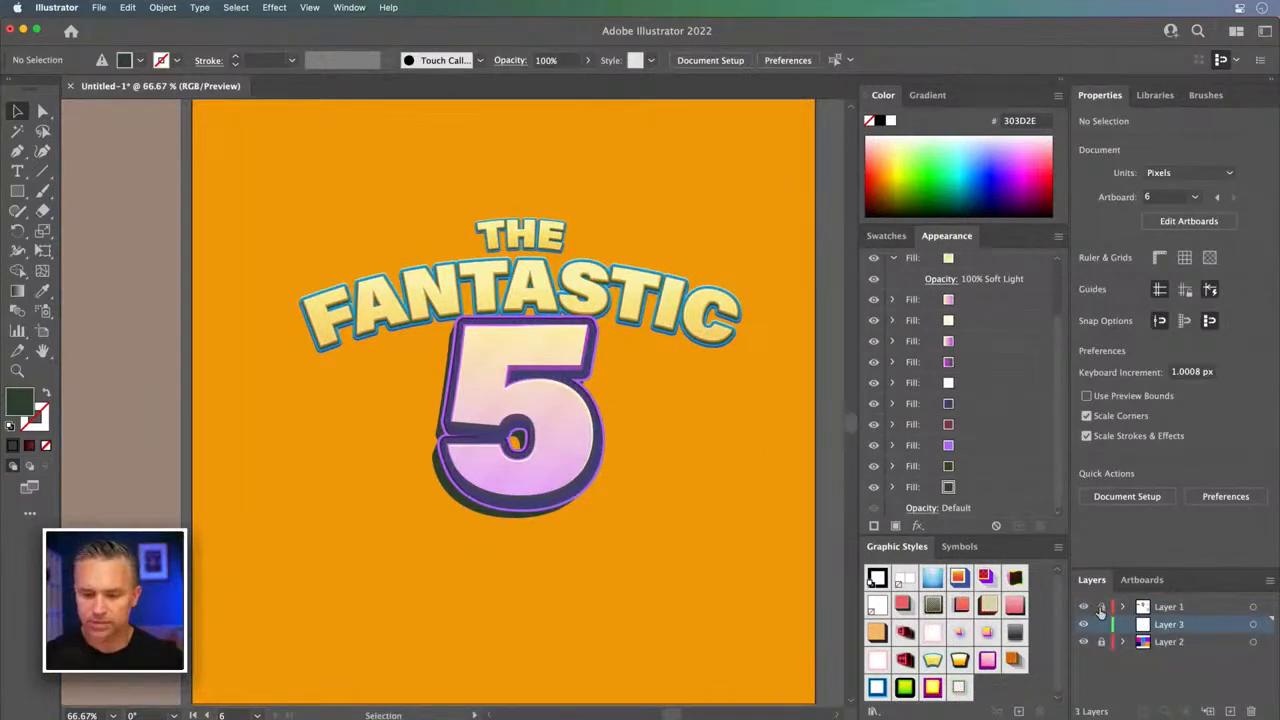
# - Draw a circle behind THE FANTASTIC 5 on the new layer and reduce it to about 622 by 622 px
pyautogui.click(17, 191)
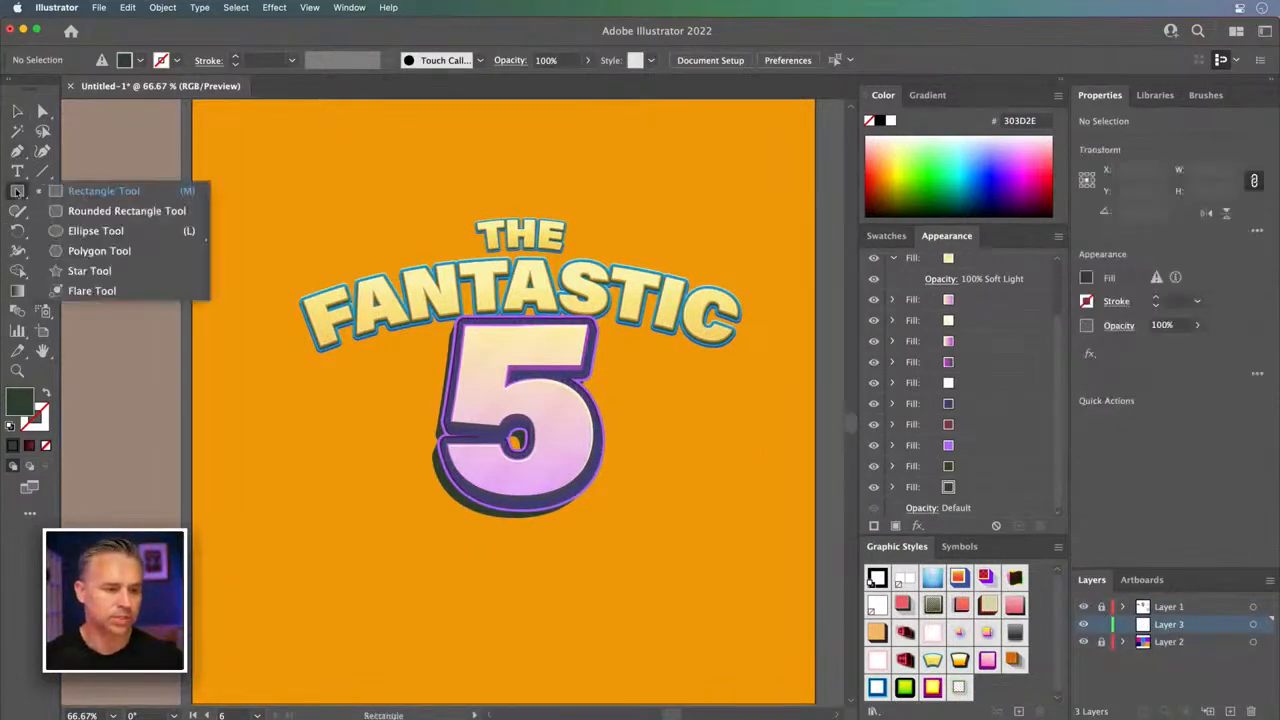
pyautogui.click(95, 231)
pyautogui.moveTo(521, 384); pyautogui.dragTo(738, 600)
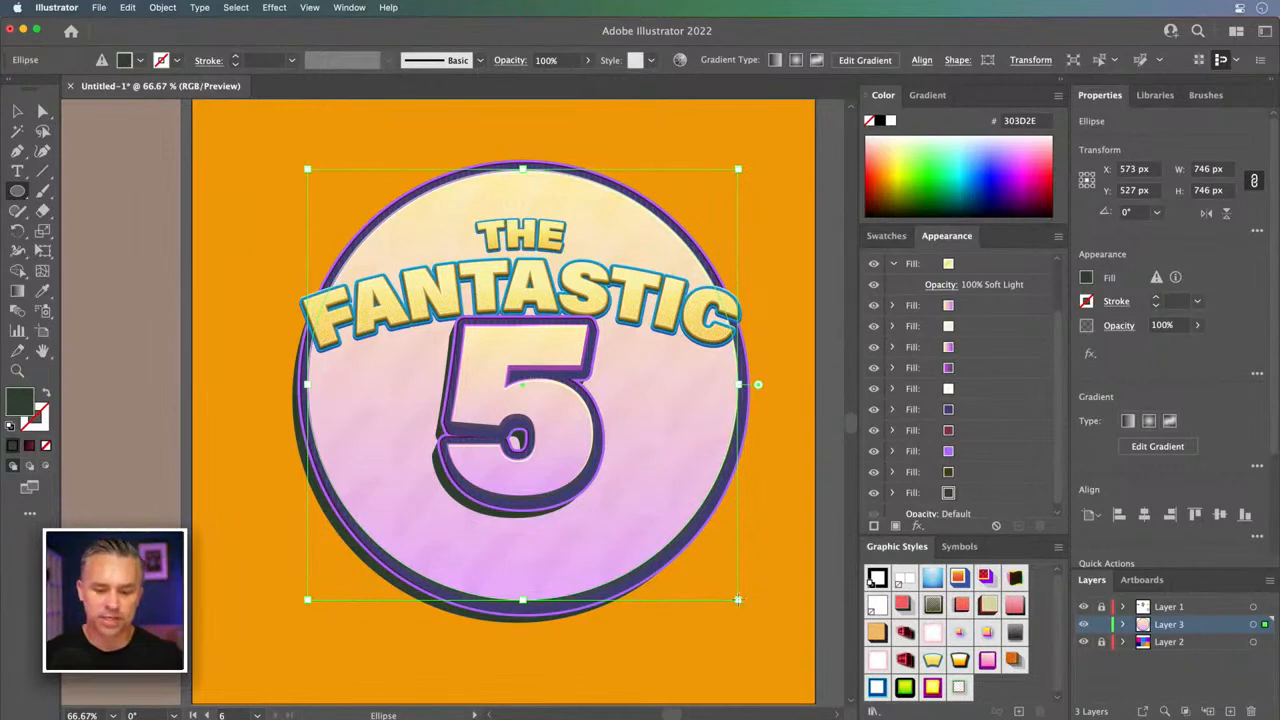
pyautogui.moveTo(739, 600); pyautogui.dragTo(699, 566)
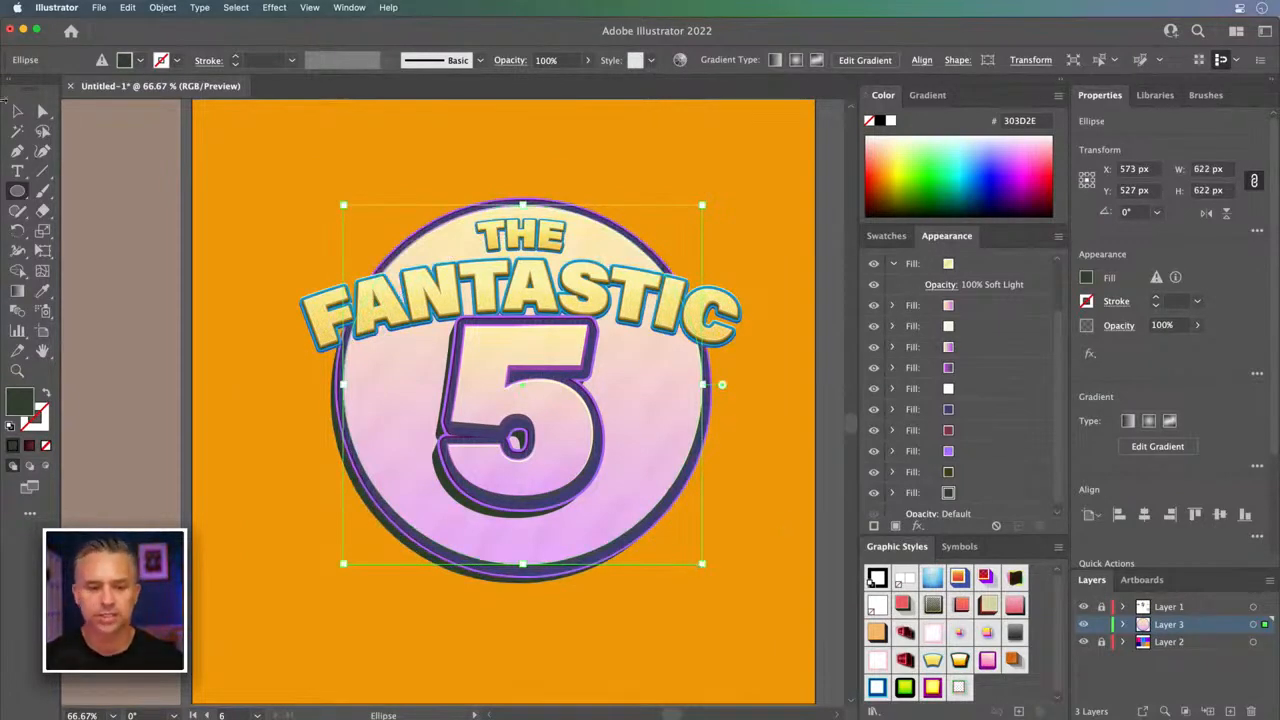
# - Invert the colors of the circle behind the lettering
pyautogui.click(127, 9)
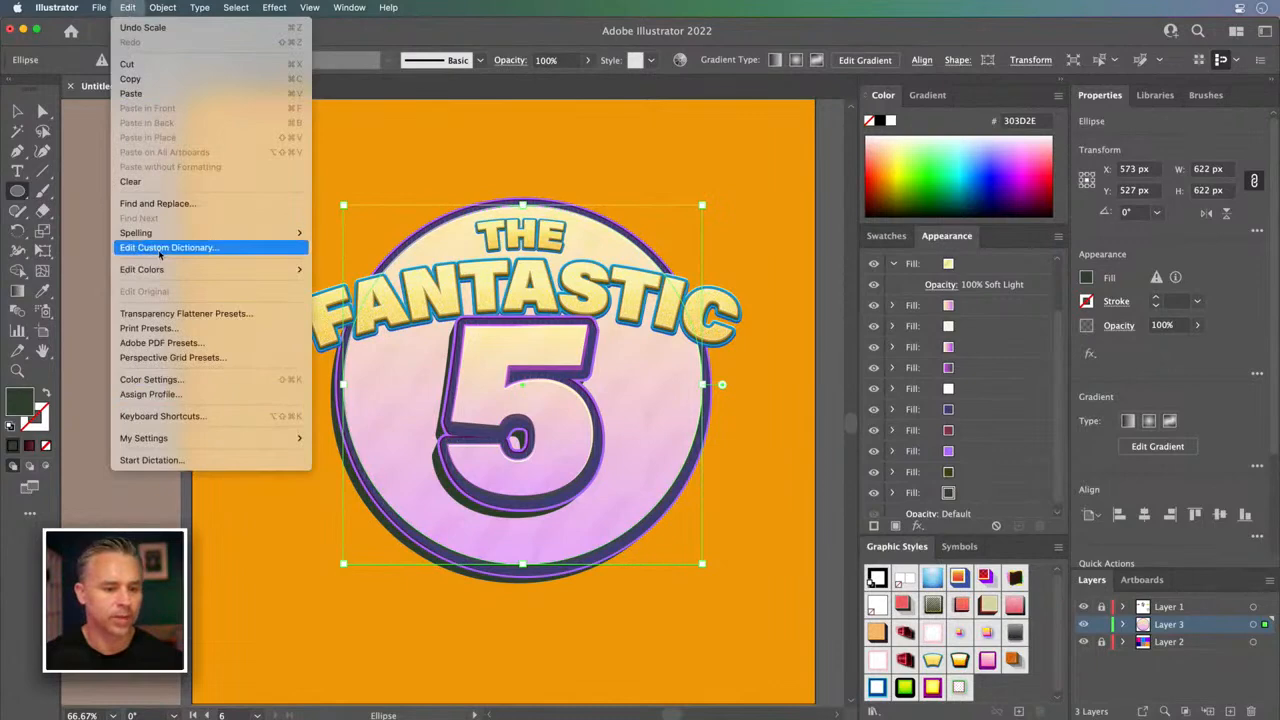
pyautogui.moveTo(159, 274)
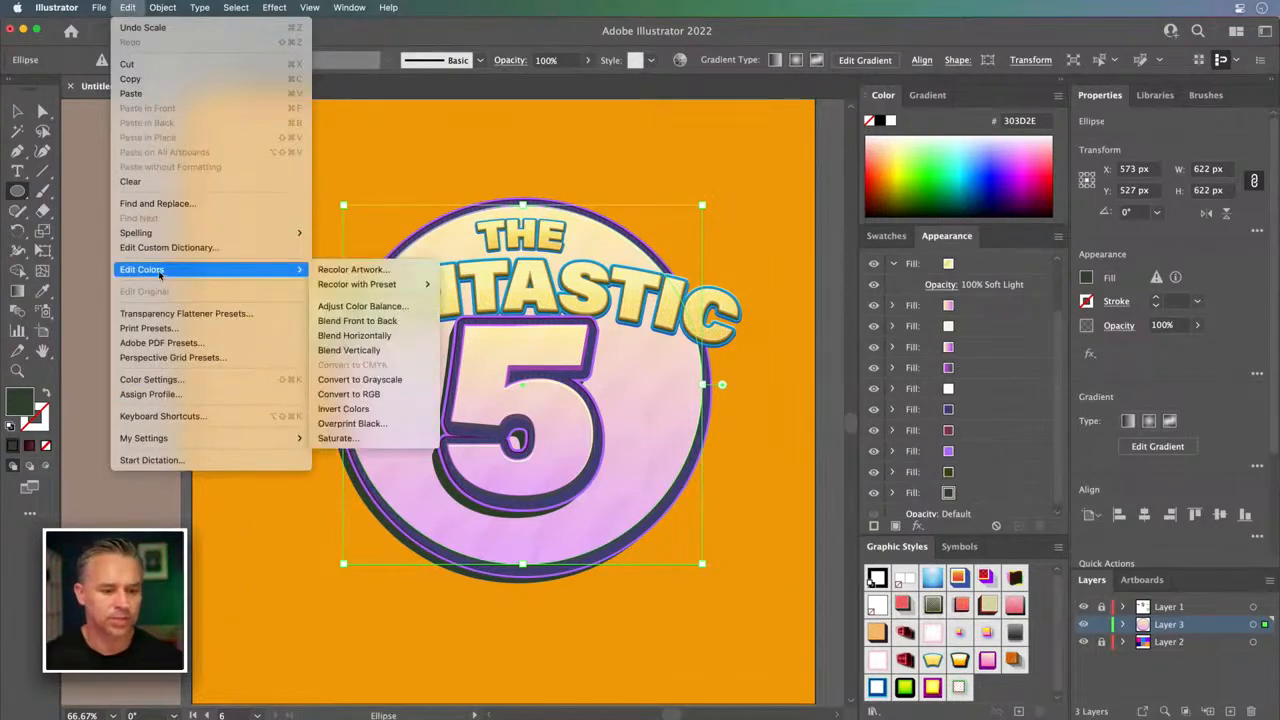
pyautogui.click(362, 410)
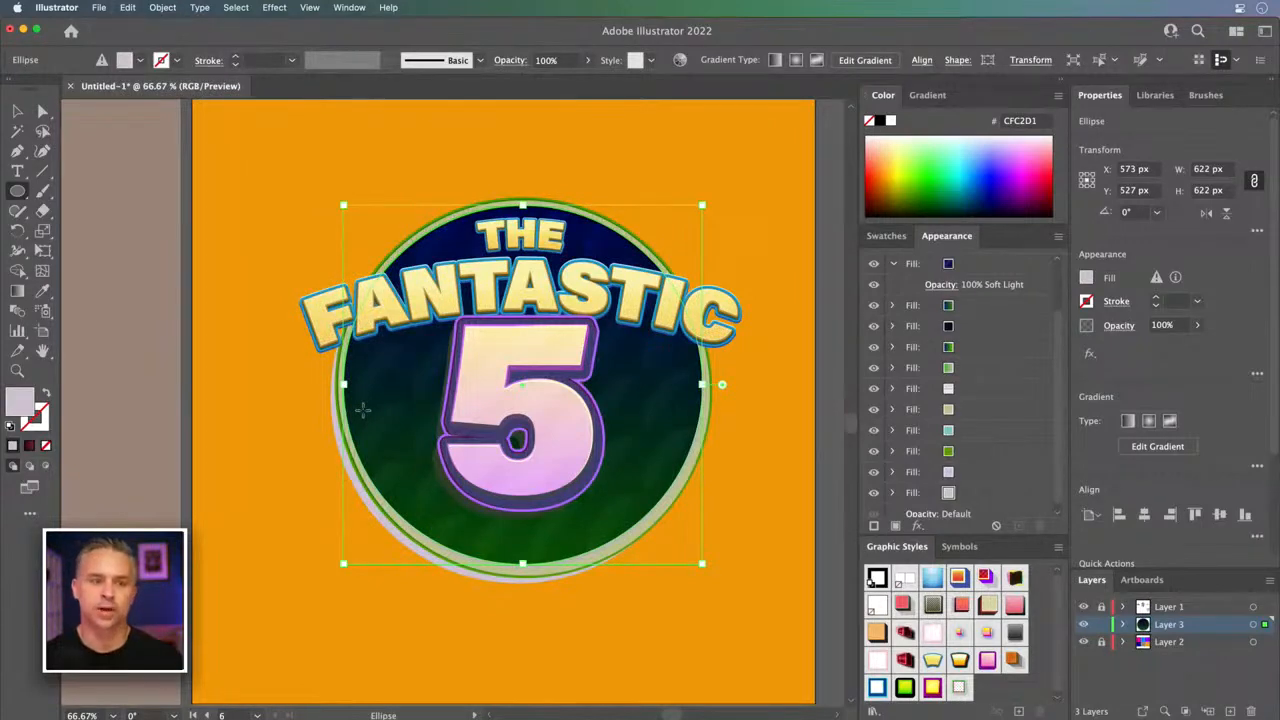
# - Recolor the circle by rotating its linked colors to dark red and purple, with the selected color at a hue of about 264°, and deselect it
pyautogui.click(125, 8)
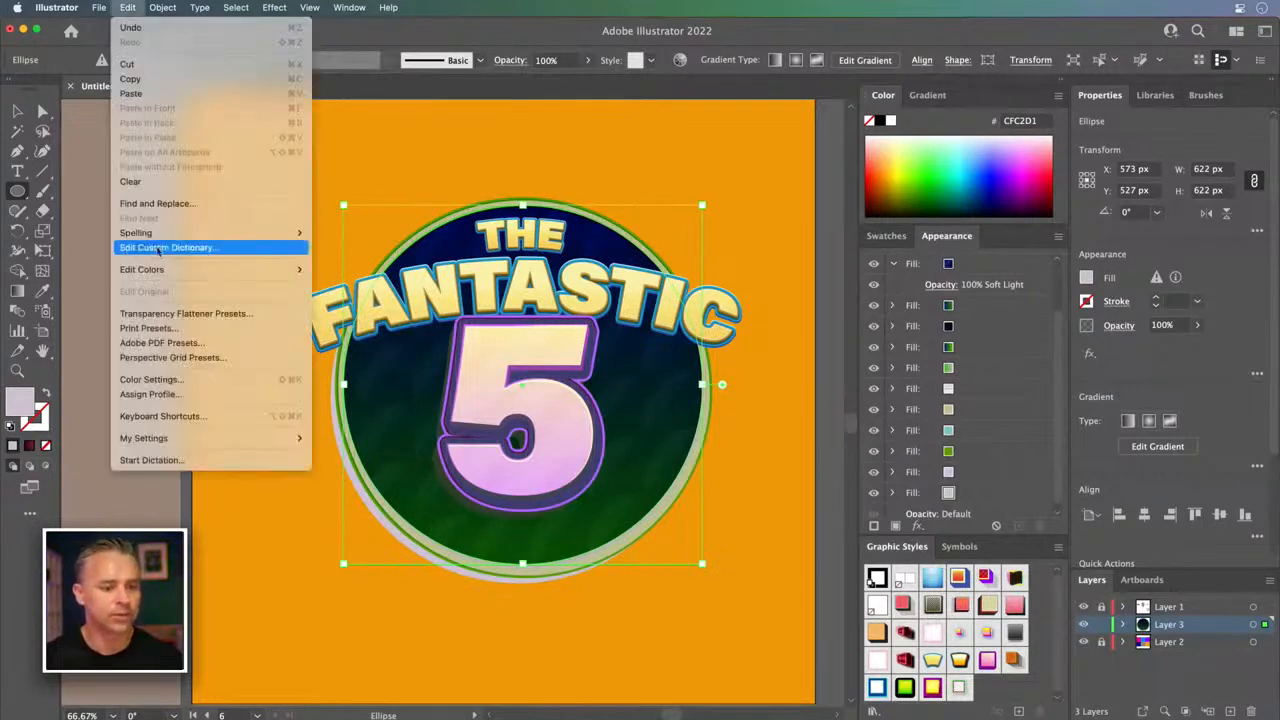
pyautogui.moveTo(148, 270)
pyautogui.click(366, 269)
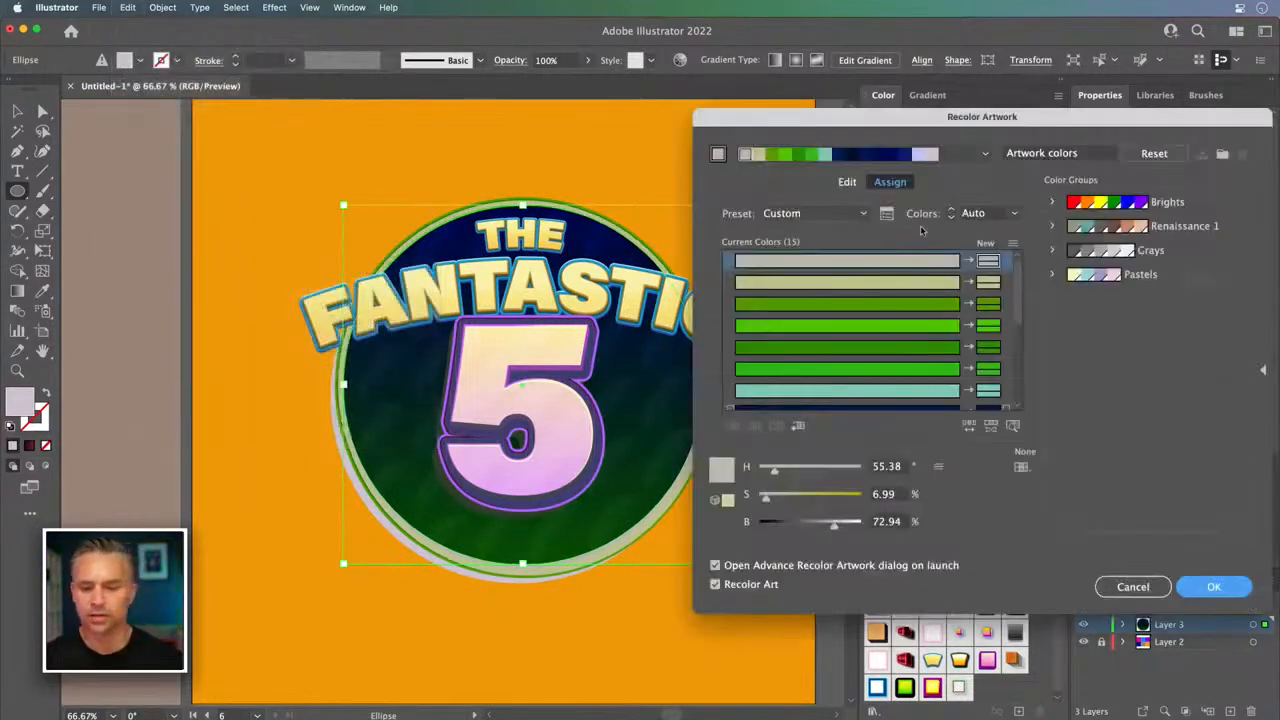
pyautogui.click(847, 181)
pyautogui.moveTo(870, 300); pyautogui.dragTo(907, 406)
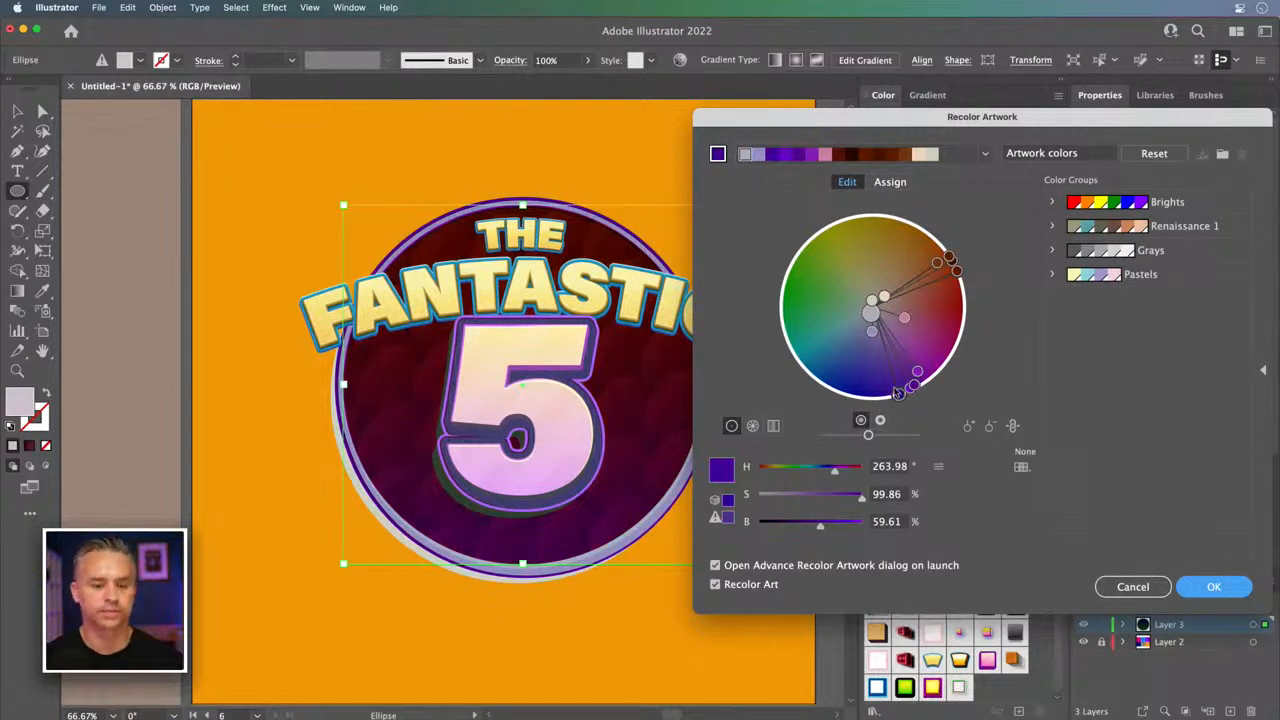
pyautogui.click(1204, 588)
pyautogui.click(257, 181)
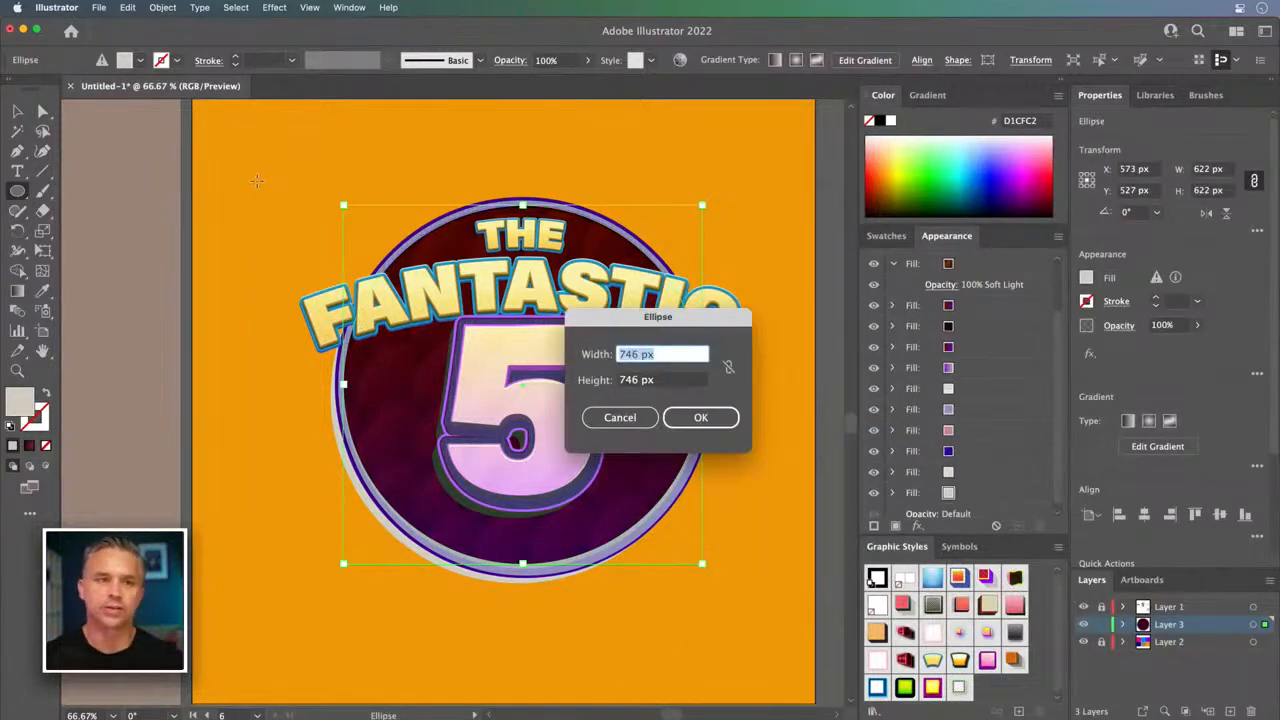
pyautogui.click(606, 419)
pyautogui.press('v')
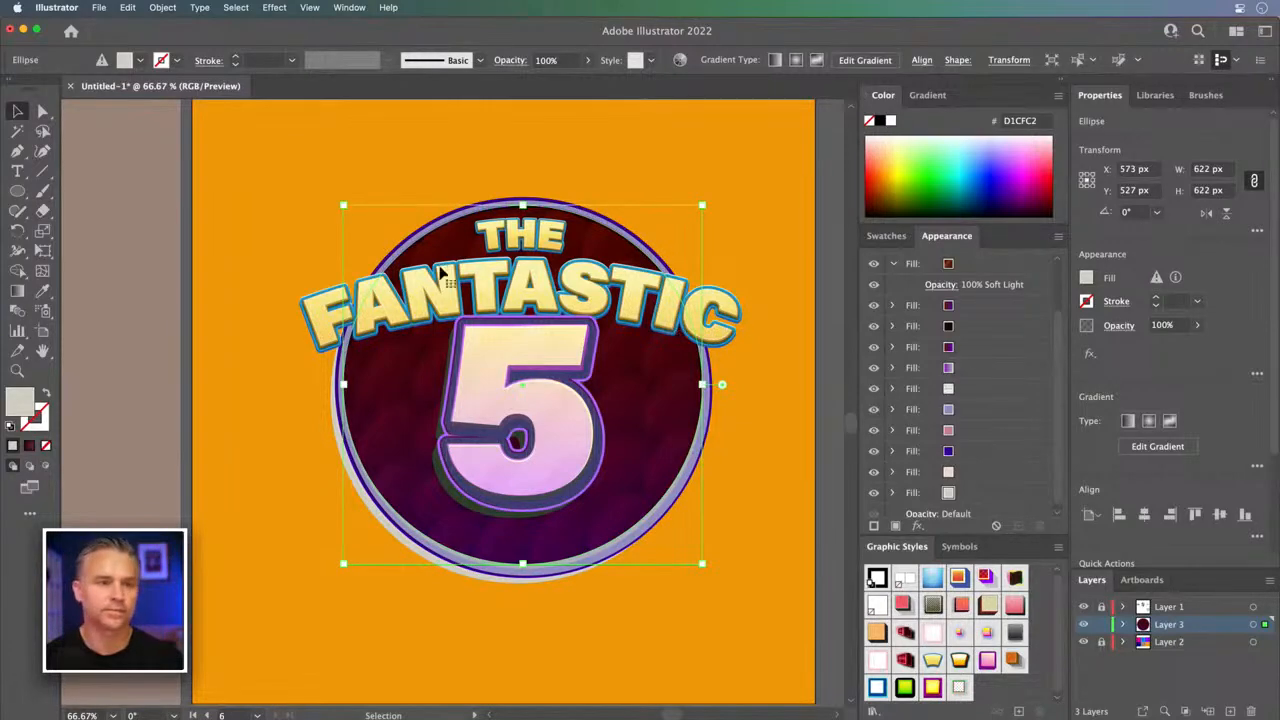
pyautogui.click(276, 398)
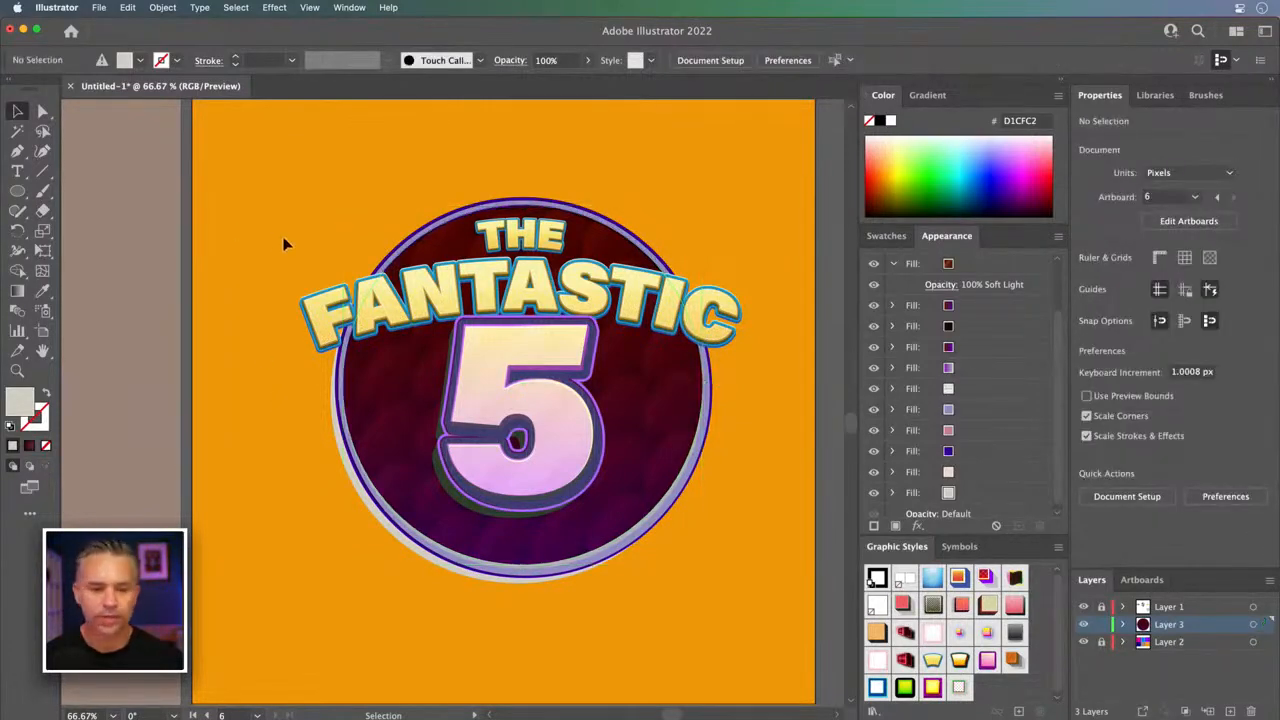
# - Go to the gunship text on the purple artboard and unlock Layer 1
pyautogui.press('super+minus')
pyautogui.press('super+minus')
pyautogui.moveTo(284, 246); pyautogui.dragTo(507, 389)
pyautogui.moveTo(537, 563); pyautogui.dragTo(537, 617)
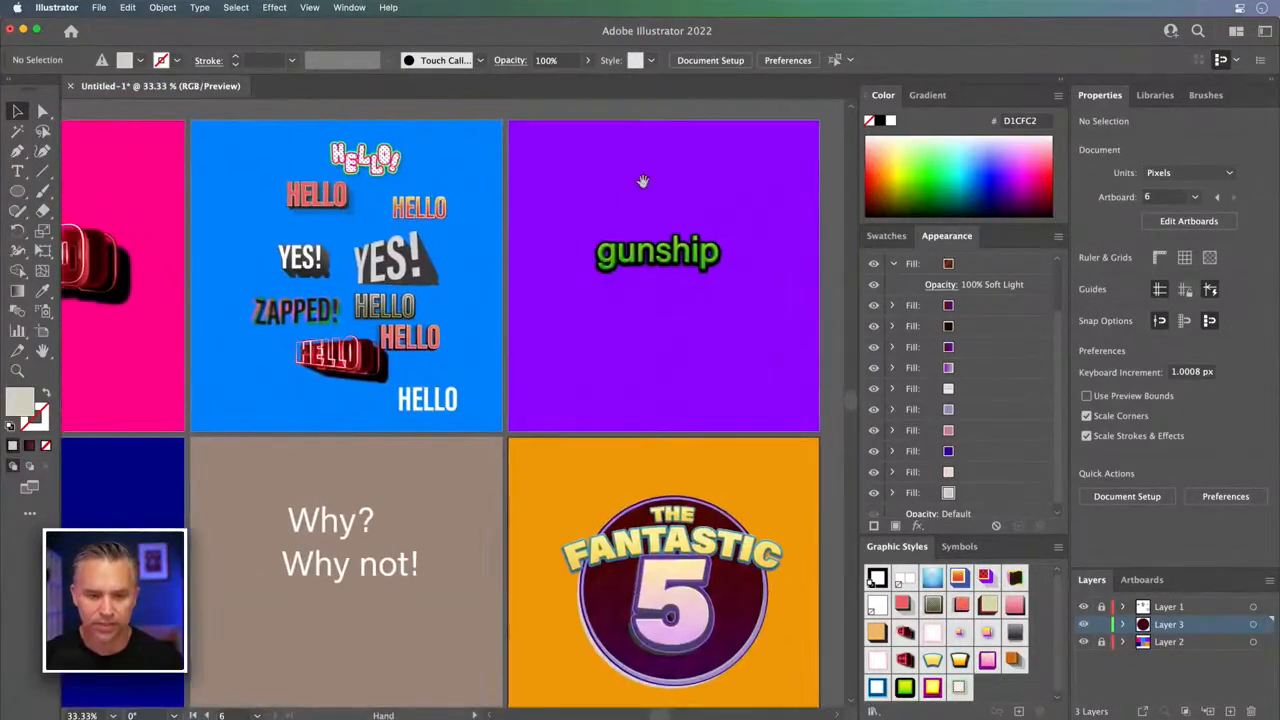
pyautogui.click(673, 284)
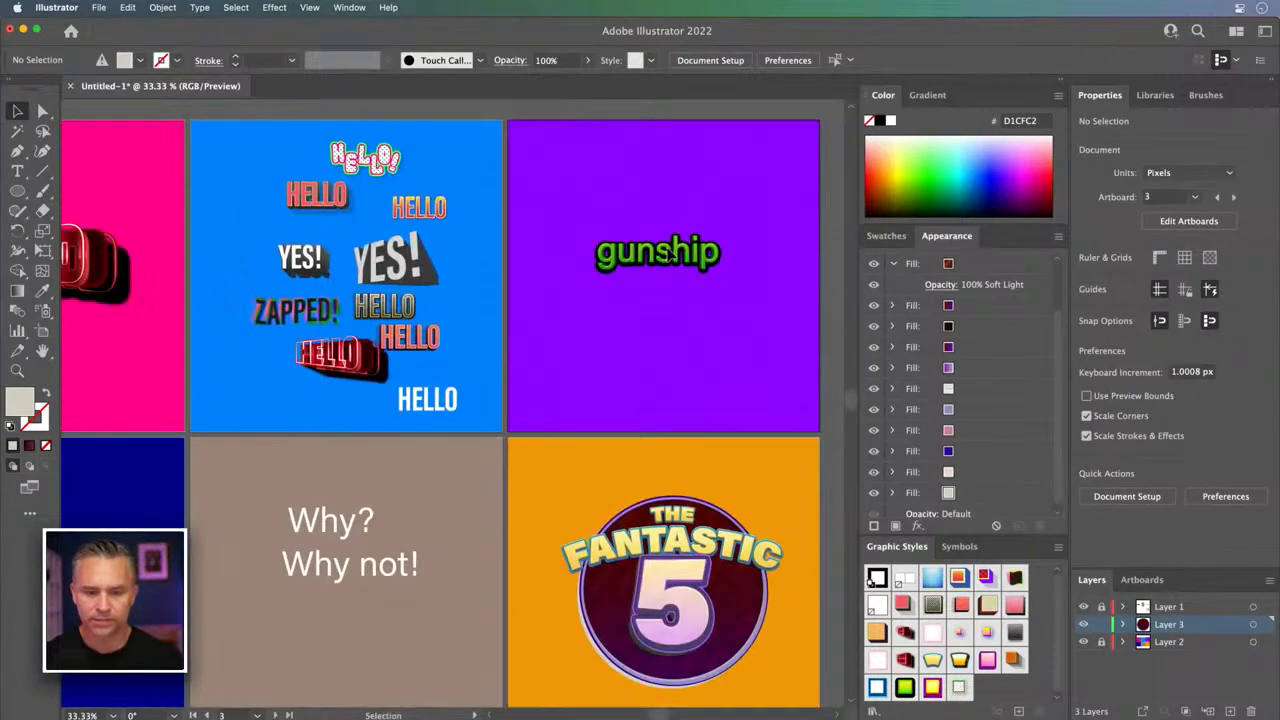
pyautogui.press('super+equal')
pyautogui.press('super+equal')
pyautogui.scroll(1, 587, 323)
pyautogui.moveTo(587, 323); pyautogui.dragTo(358, 514)
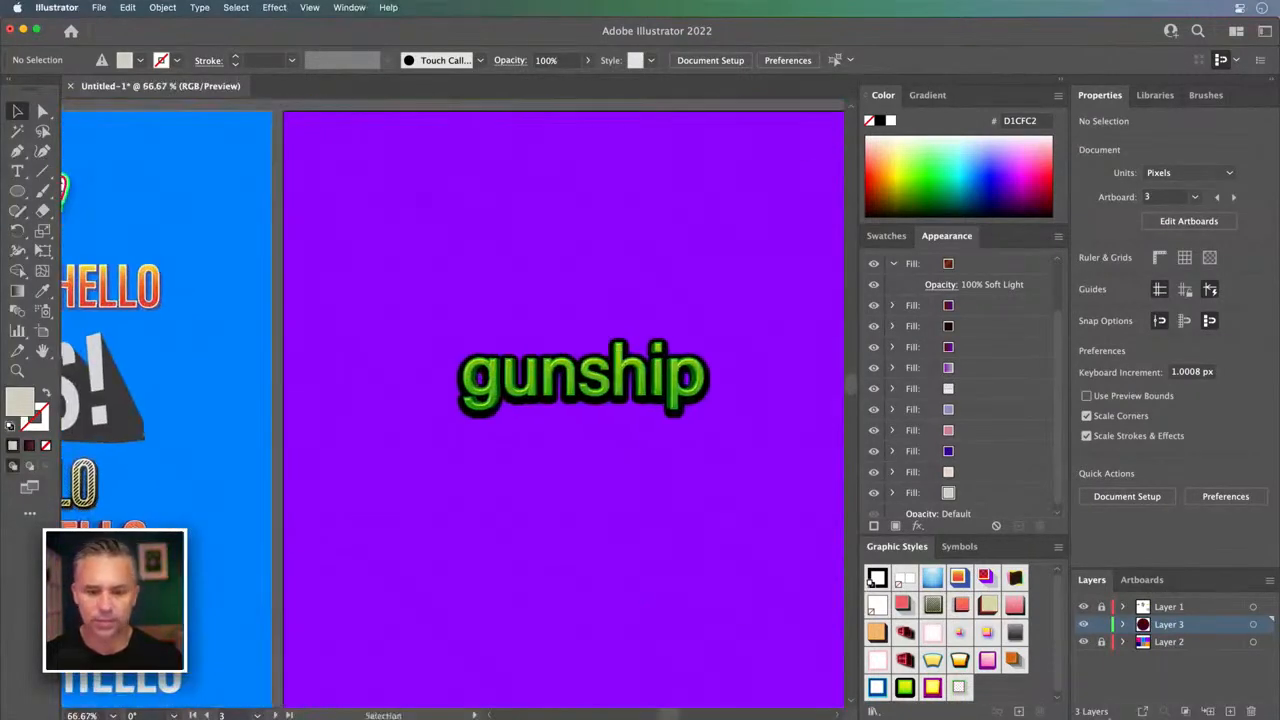
pyautogui.click(1101, 608)
# - Change the gunship text's font to Acier BAT Text Gris and deselect it
pyautogui.click(565, 378)
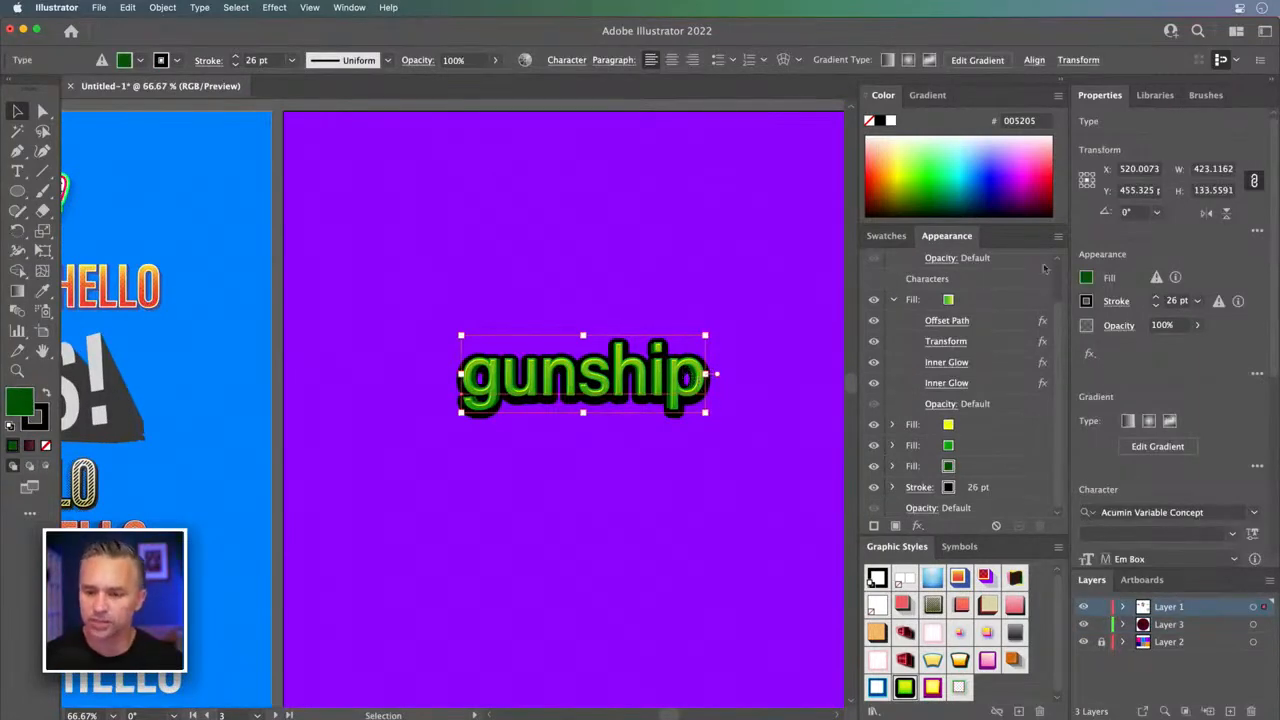
pyautogui.scroll(-5, 1266, 479)
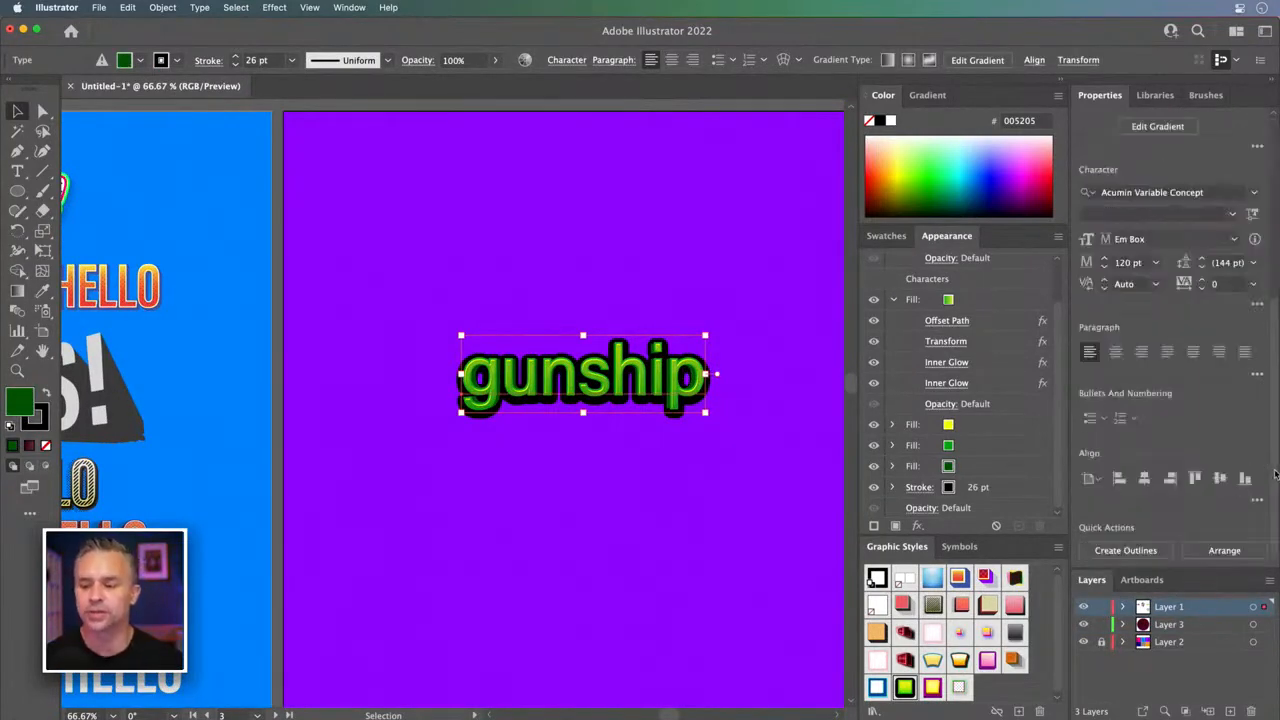
pyautogui.click(1256, 193)
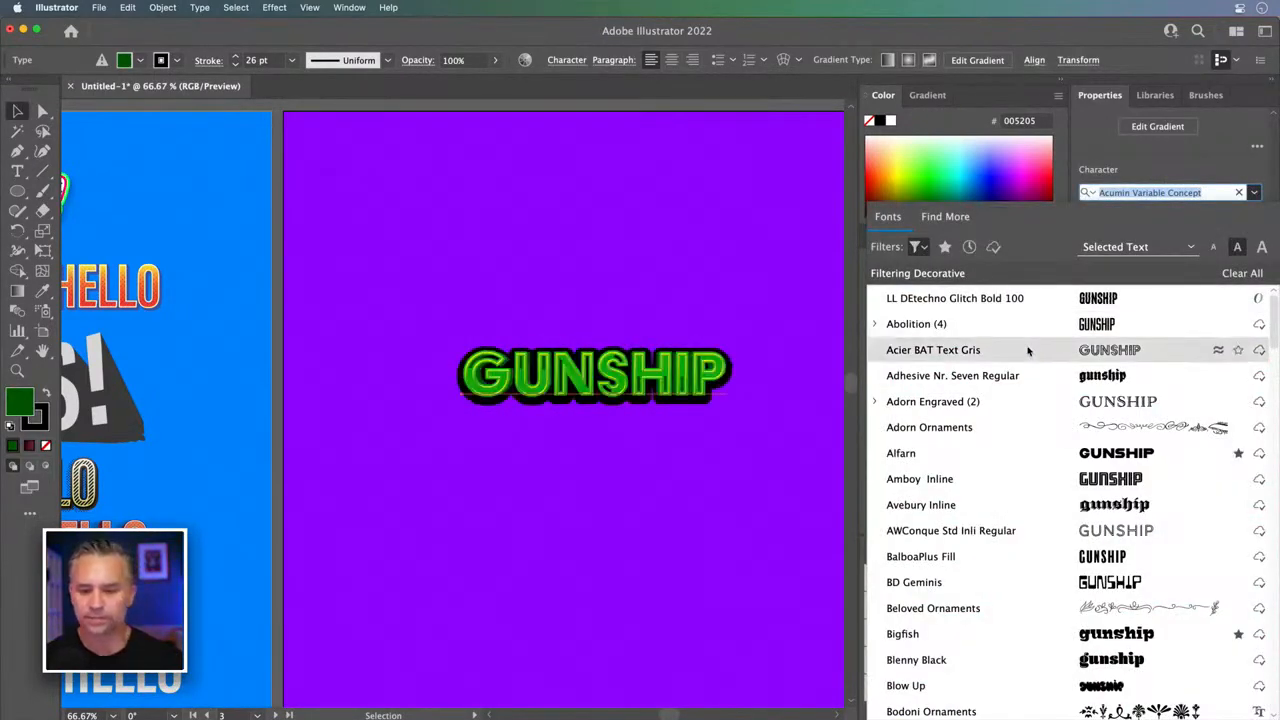
pyautogui.click(1028, 349)
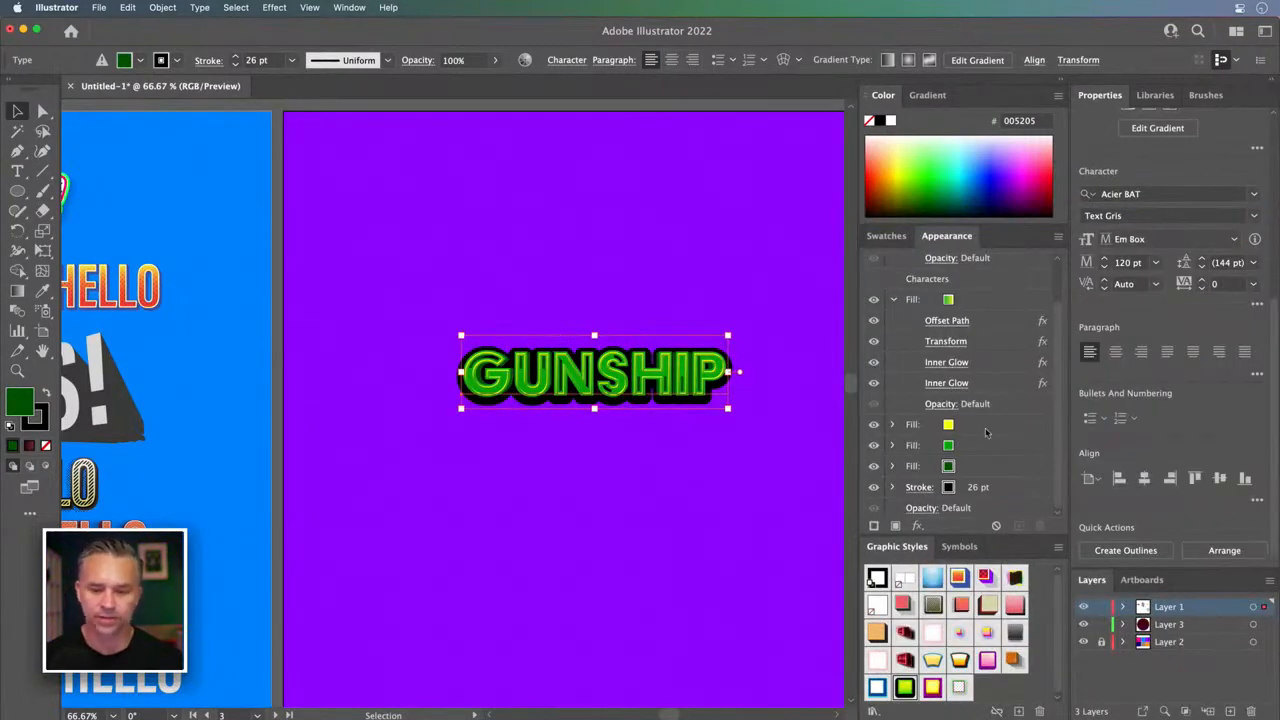
pyautogui.click(628, 267)
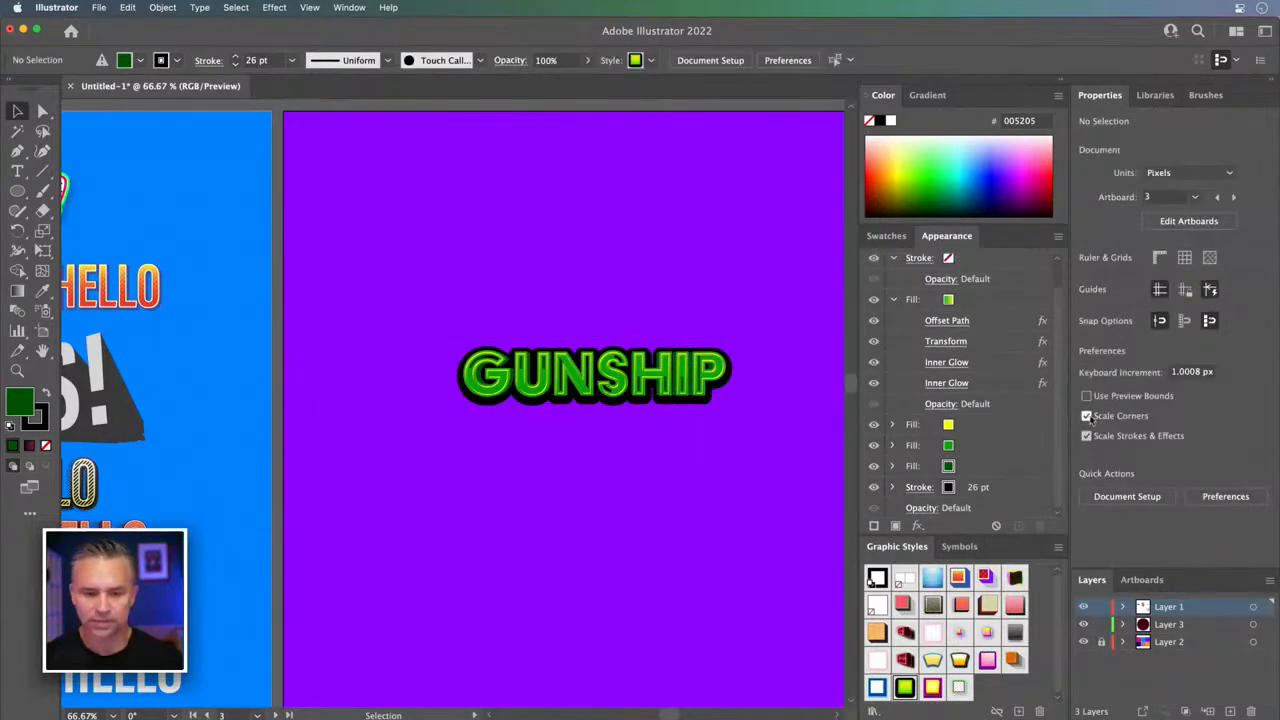
# - Change the GUNSHIP text's font to Alfarn Regular and shift the lettering slightly left on the purple artboard
pyautogui.click(549, 381)
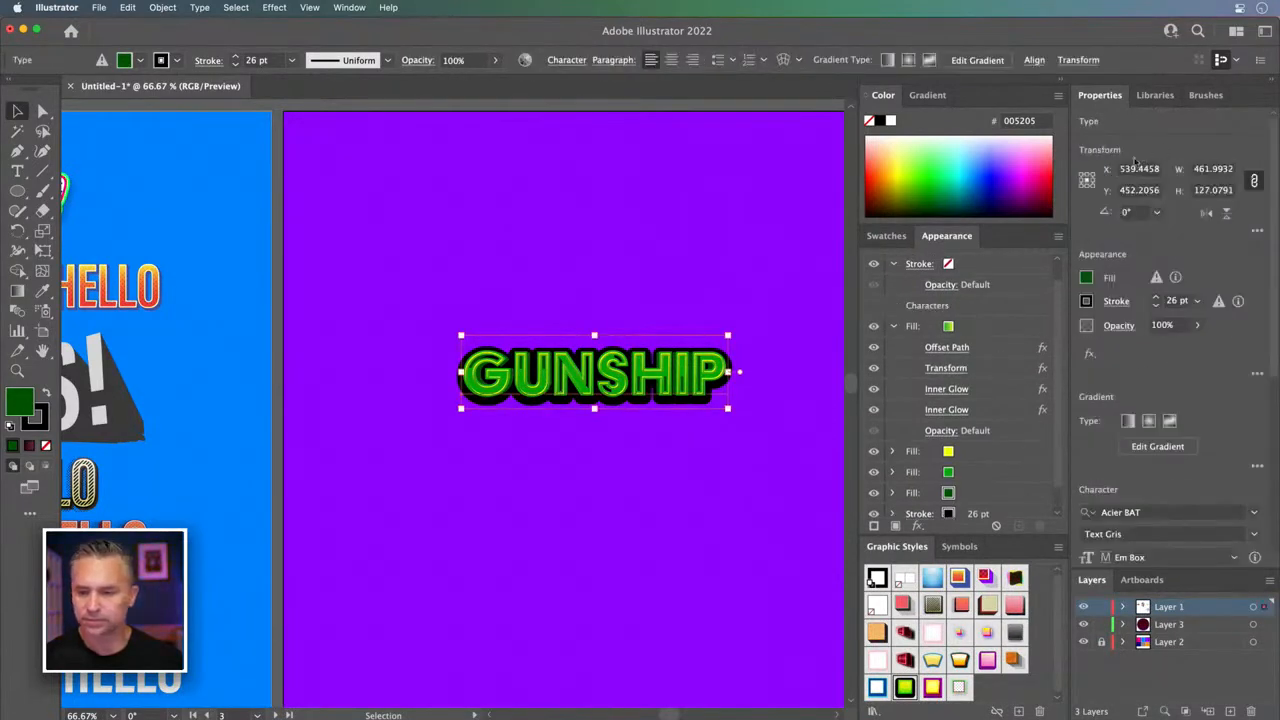
pyautogui.scroll(-5, 1274, 540)
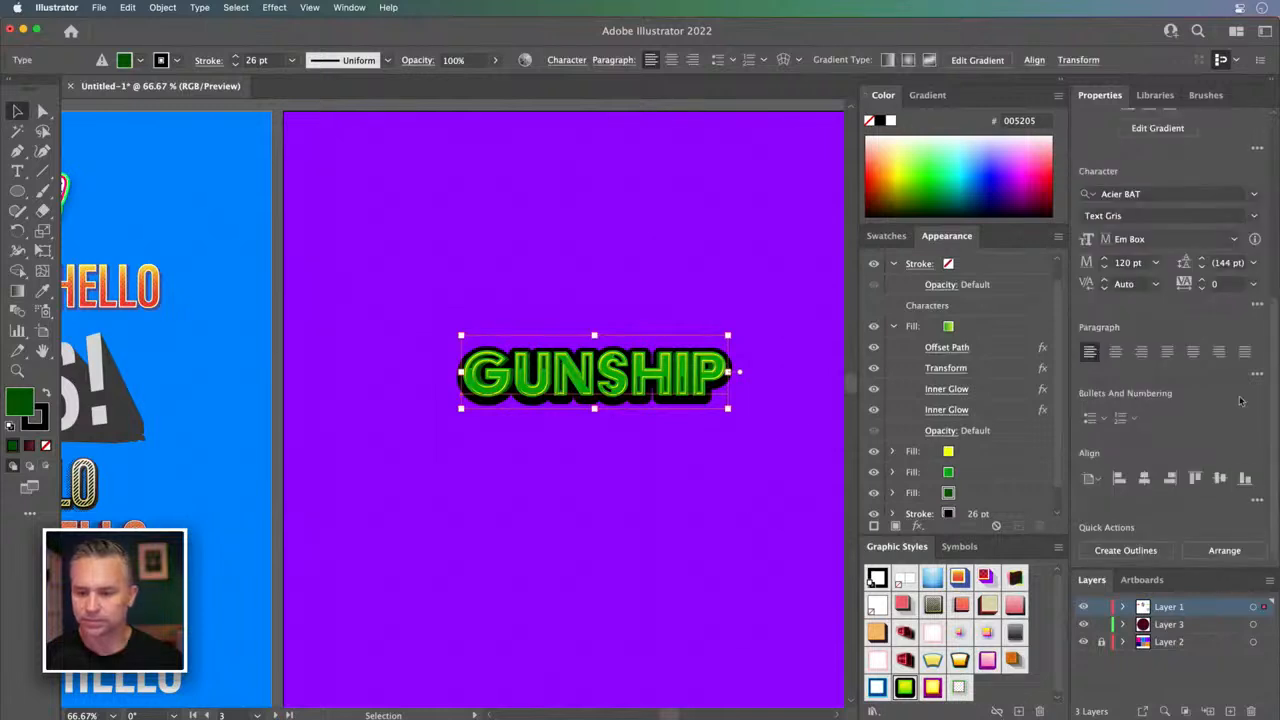
pyautogui.click(1253, 194)
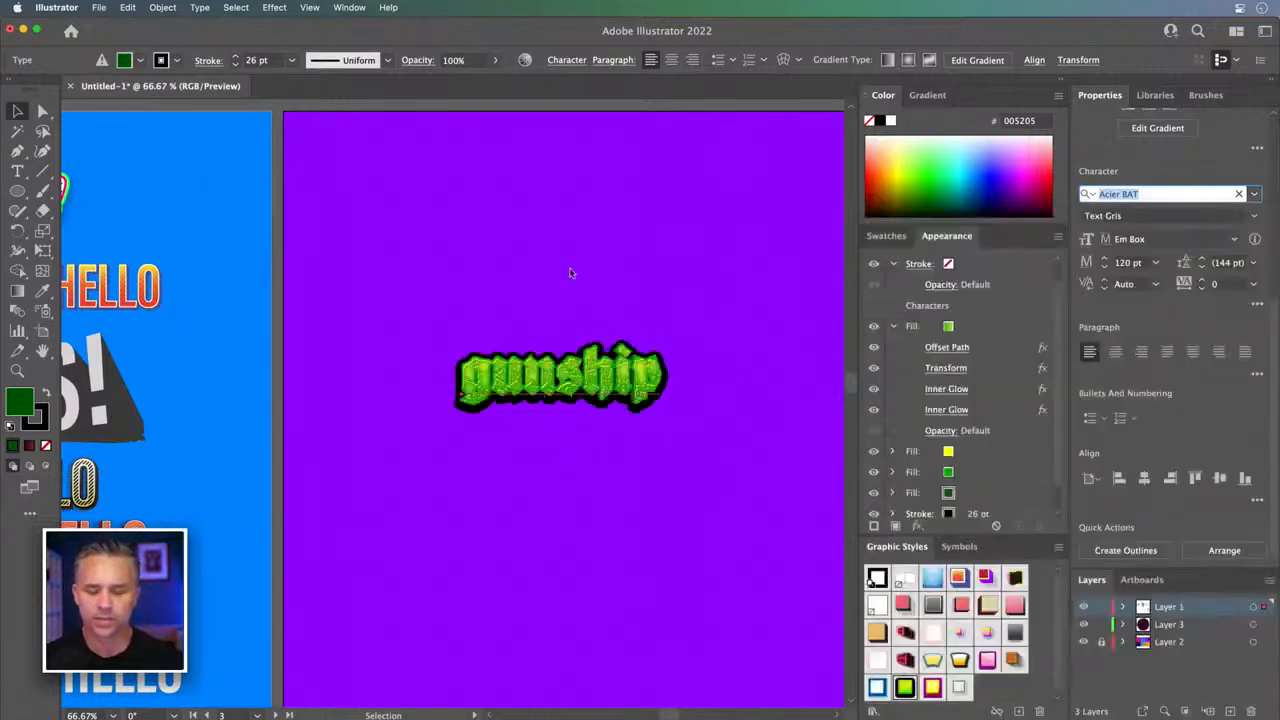
pyautogui.click(587, 326)
pyautogui.moveTo(597, 380); pyautogui.dragTo(576, 383)
pyautogui.click(575, 385)
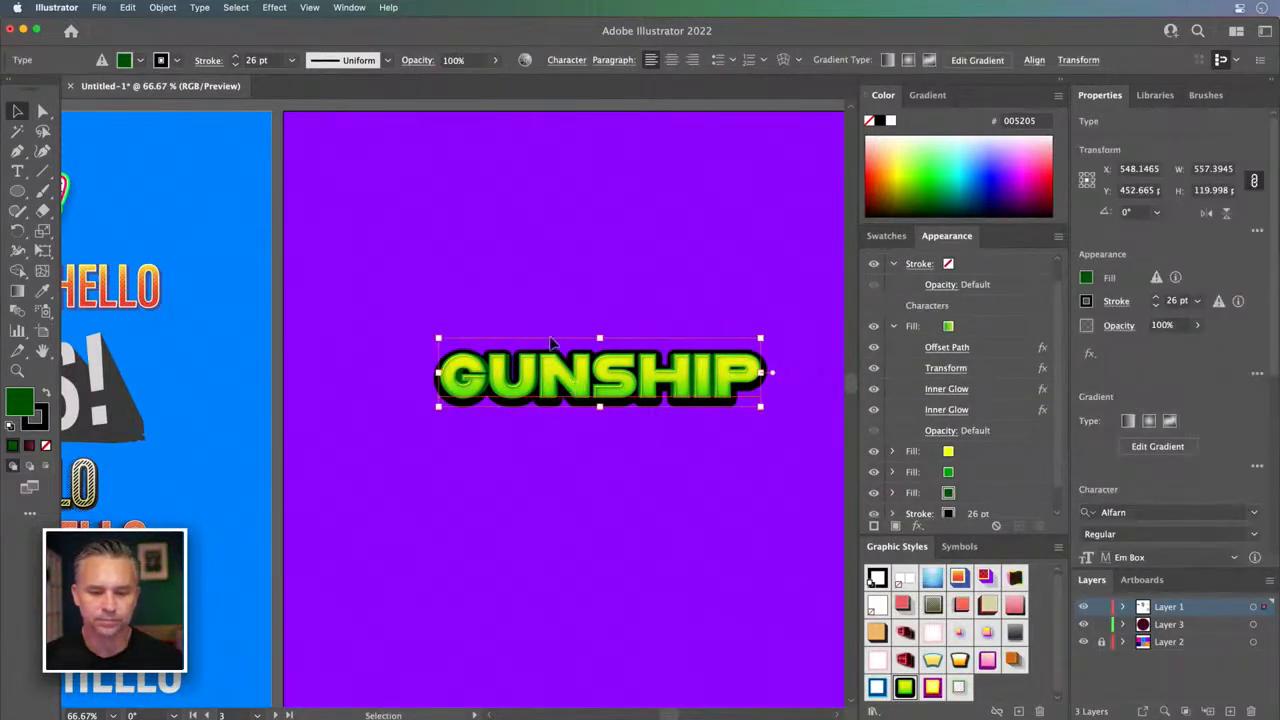
# - Bring the plain white HELLO text from the blue artboard onto the navy artboard, above the offline text
pyautogui.click(349, 320)
pyautogui.moveTo(152, 352); pyautogui.dragTo(734, 303)
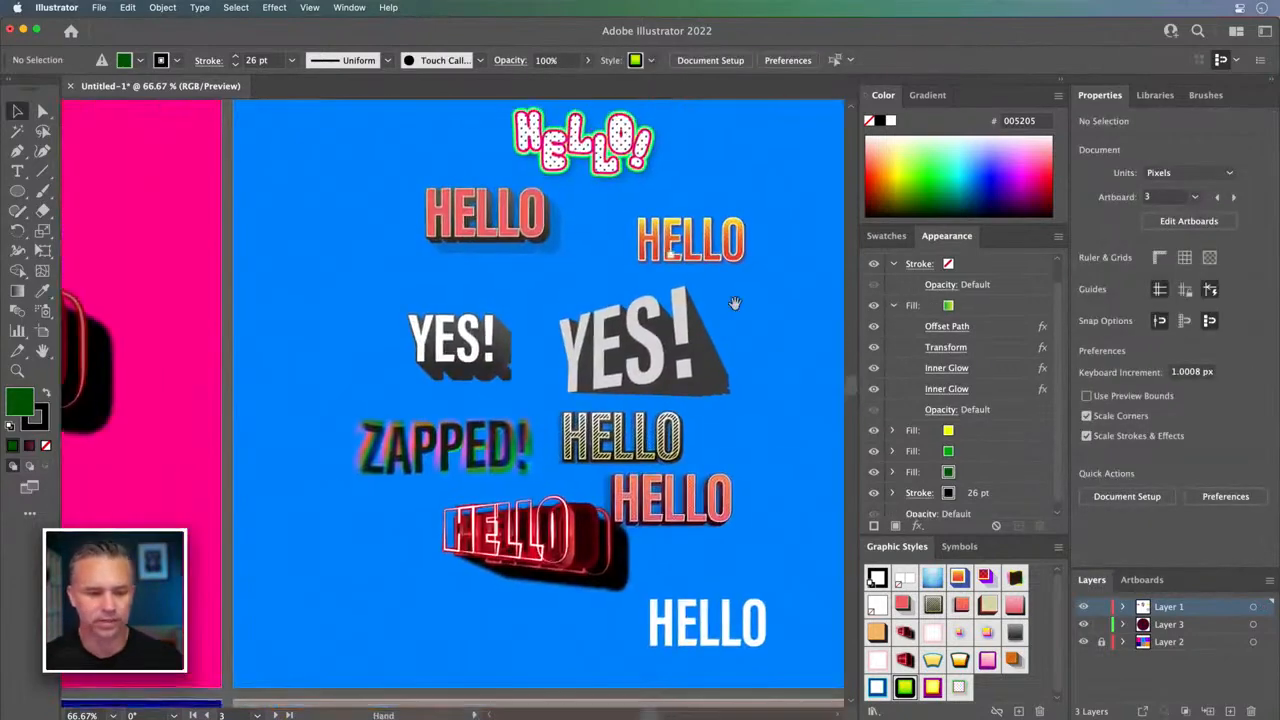
pyautogui.moveTo(301, 324); pyautogui.dragTo(829, 349)
pyautogui.moveTo(598, 461); pyautogui.dragTo(582, 134)
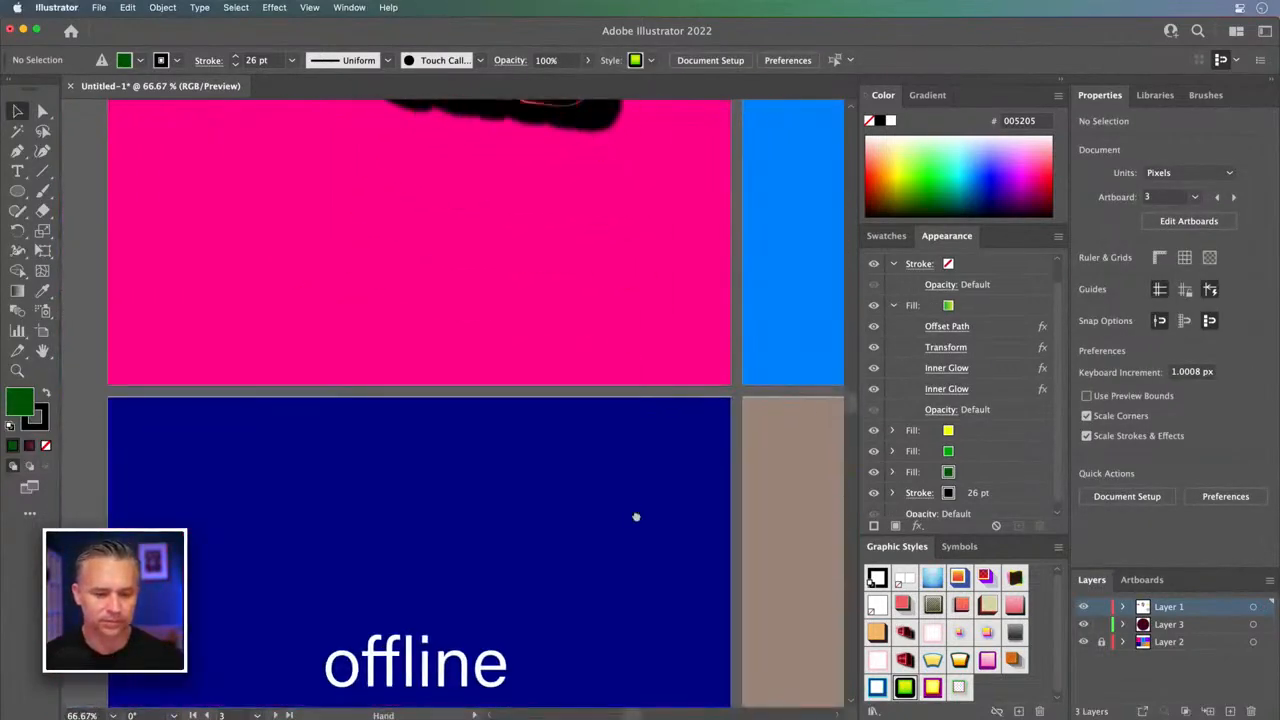
pyautogui.moveTo(634, 514); pyautogui.dragTo(348, 323)
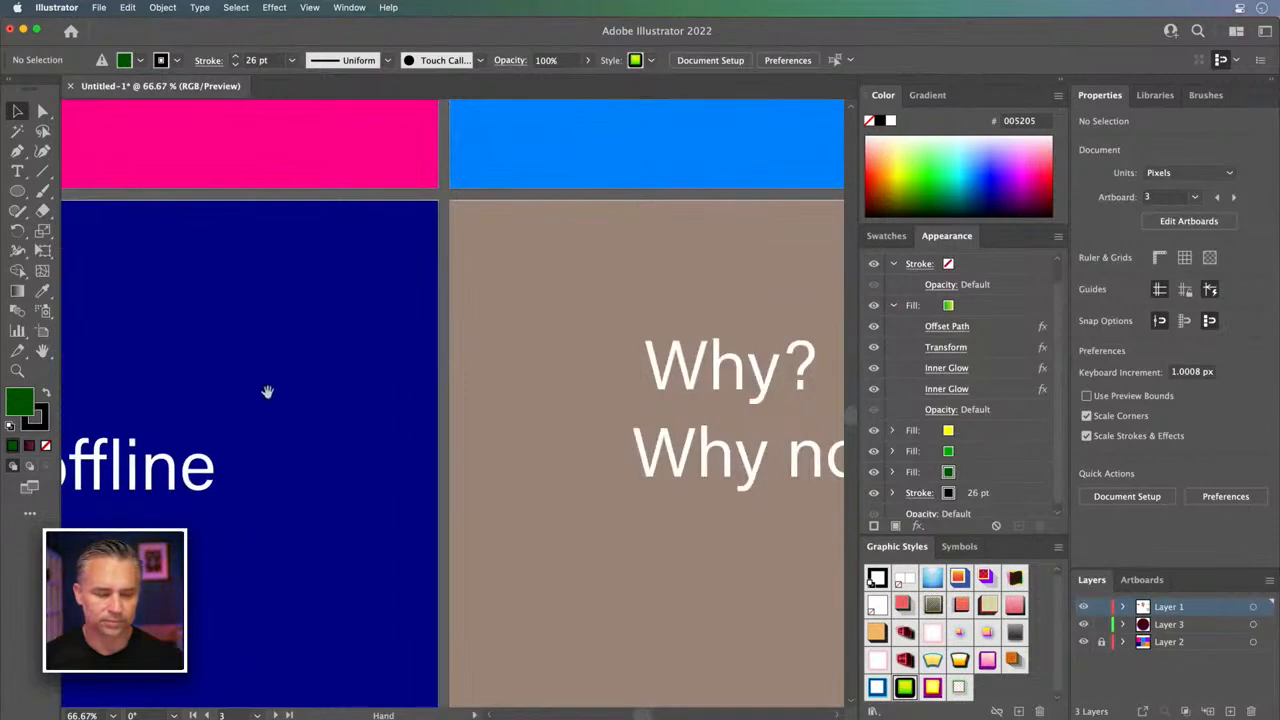
pyautogui.moveTo(254, 396); pyautogui.dragTo(574, 343)
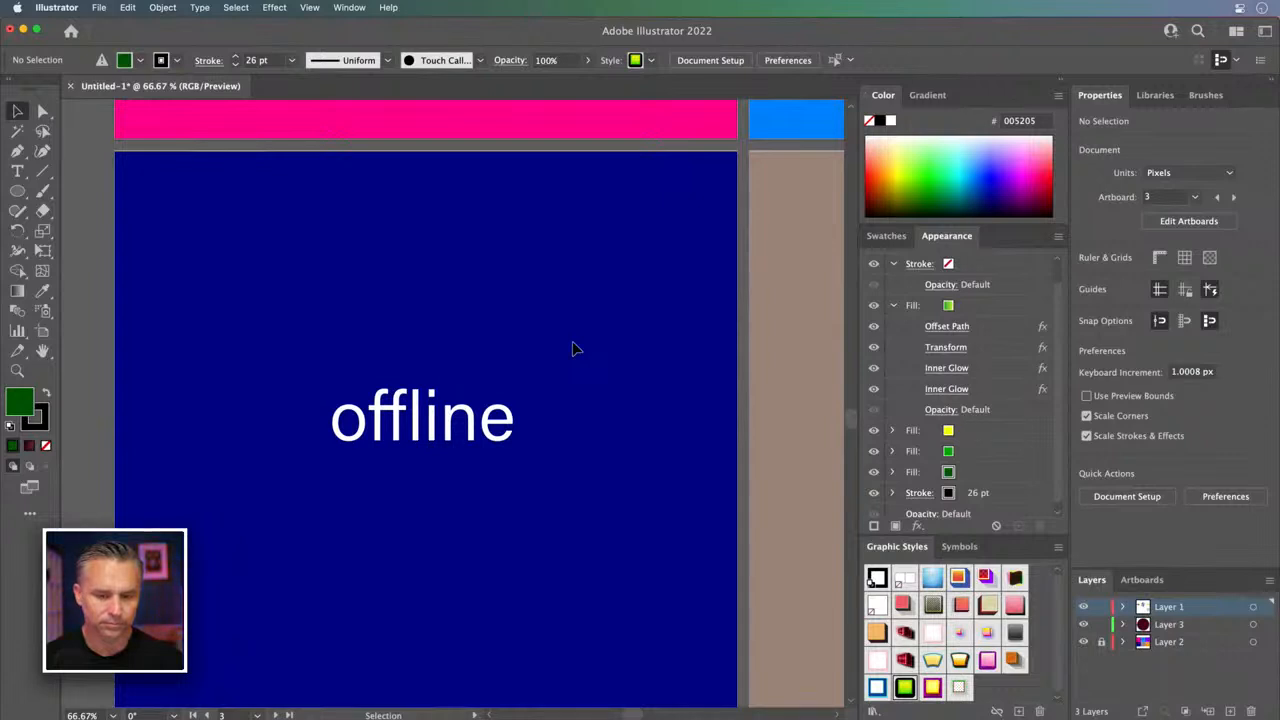
pyautogui.moveTo(695, 165); pyautogui.dragTo(391, 575)
pyautogui.moveTo(540, 390); pyautogui.dragTo(339, 320)
pyautogui.click(676, 422)
pyautogui.moveTo(429, 429); pyautogui.dragTo(560, 282)
pyautogui.moveTo(800, 278); pyautogui.dragTo(170, 501)
pyautogui.moveTo(60, 564); pyautogui.dragTo(531, 366)
pyautogui.moveTo(515, 430); pyautogui.dragTo(544, 530)
# - Change the upper HELLO on the navy artboard to read SMOOTH and move it toward the artboard's upper left
pyautogui.moveTo(715, 295); pyautogui.dragTo(551, 303)
pyautogui.doubleClick(551, 303)
pyautogui.doubleClick(553, 304)
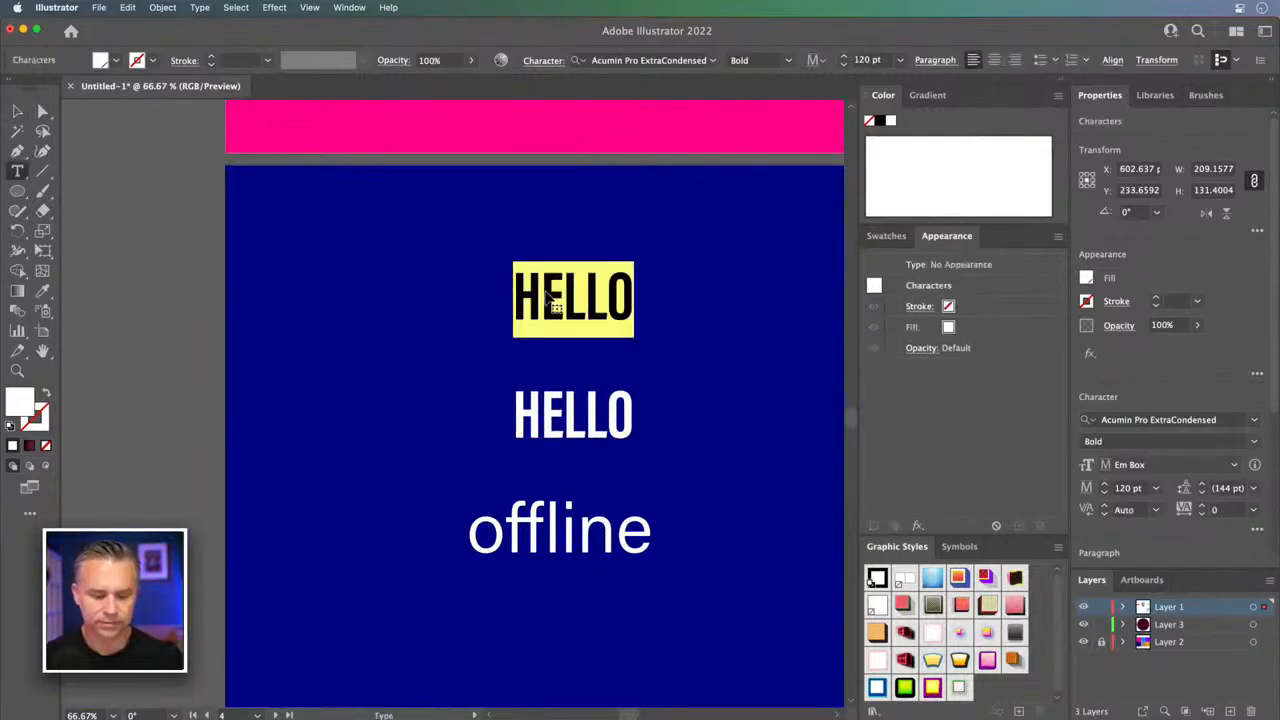
pyautogui.write('SMOOTH')
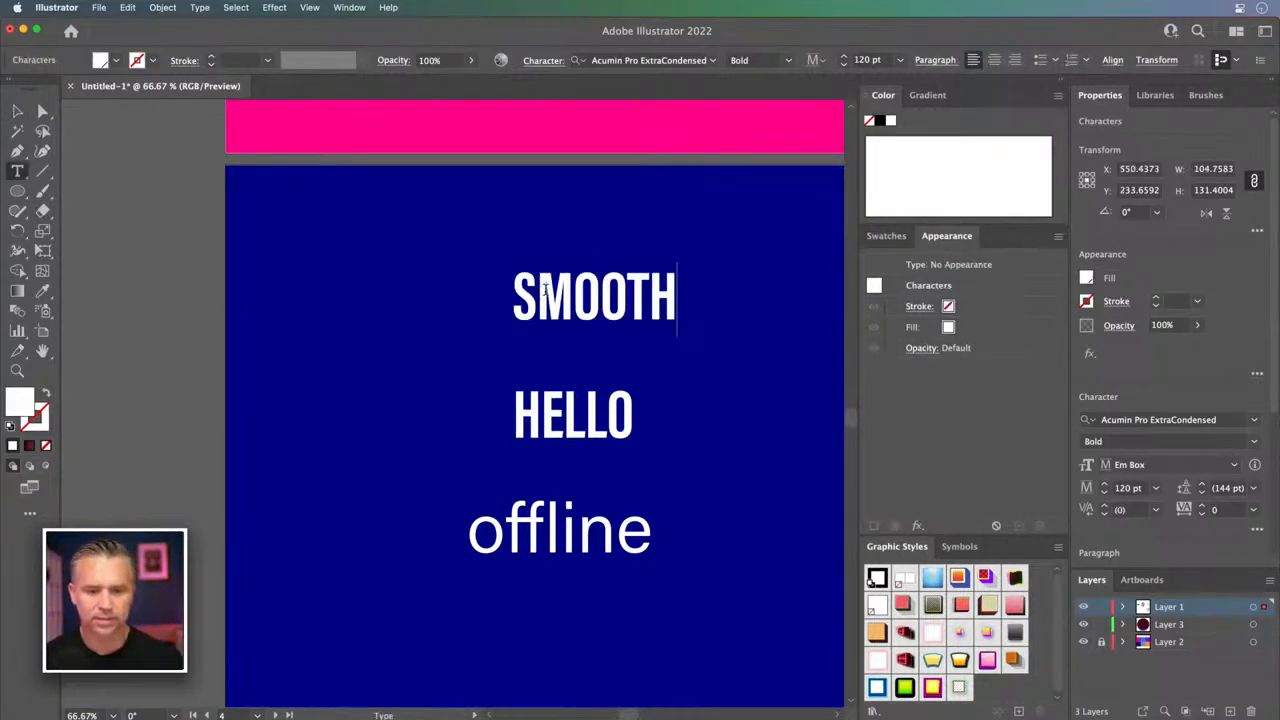
pyautogui.click(17, 111)
pyautogui.moveTo(597, 296); pyautogui.dragTo(425, 288)
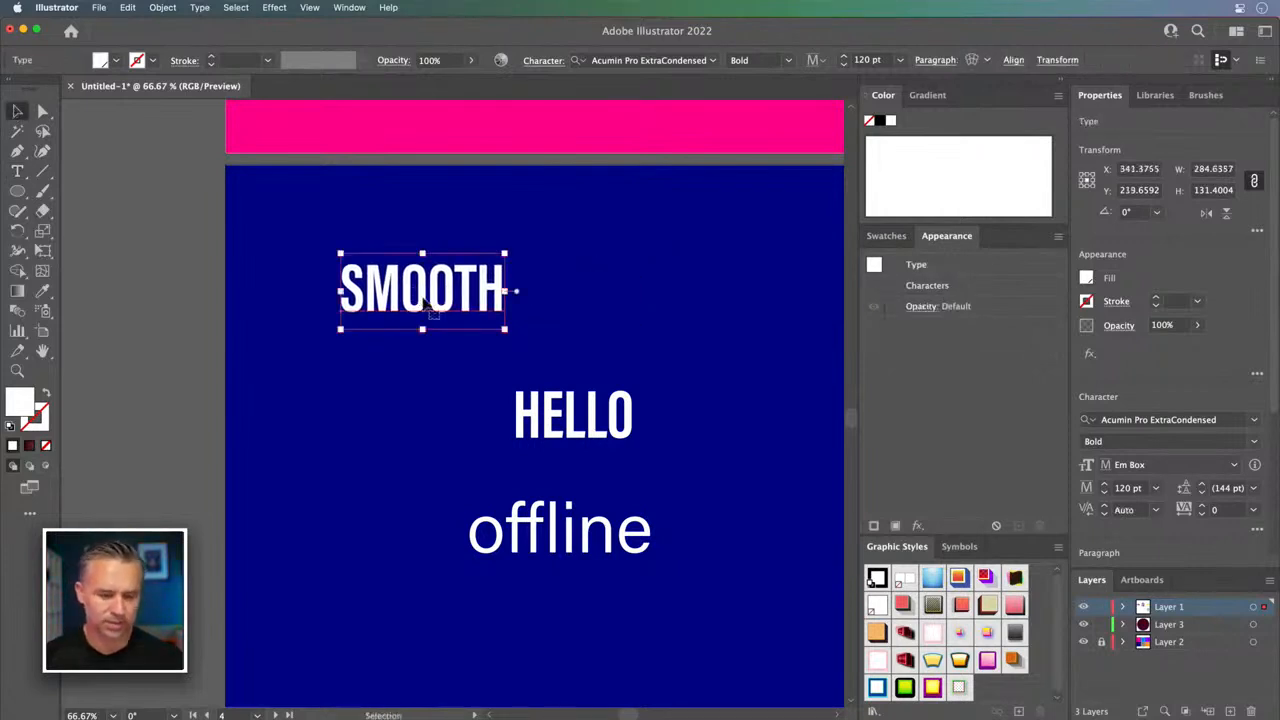
# - Match the offline text's type formatting to the HELLO text by sampling it with the Eyedropper
pyautogui.click(520, 525)
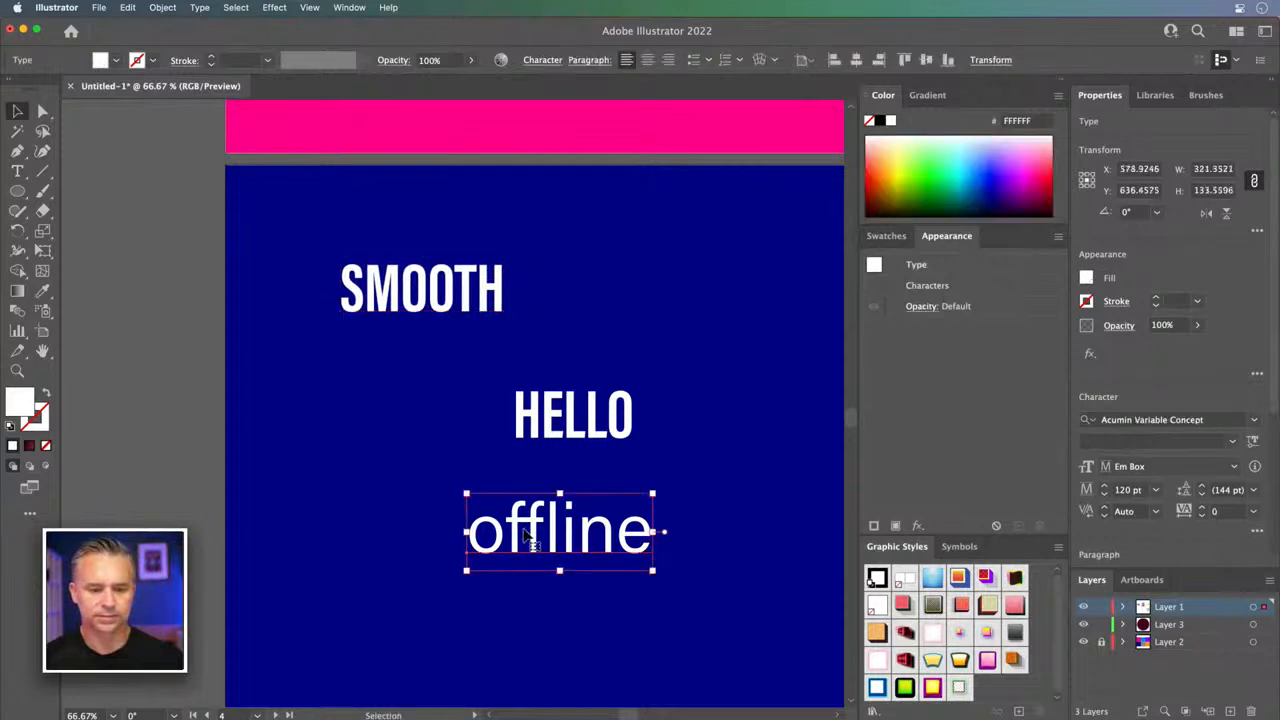
pyautogui.press('i')
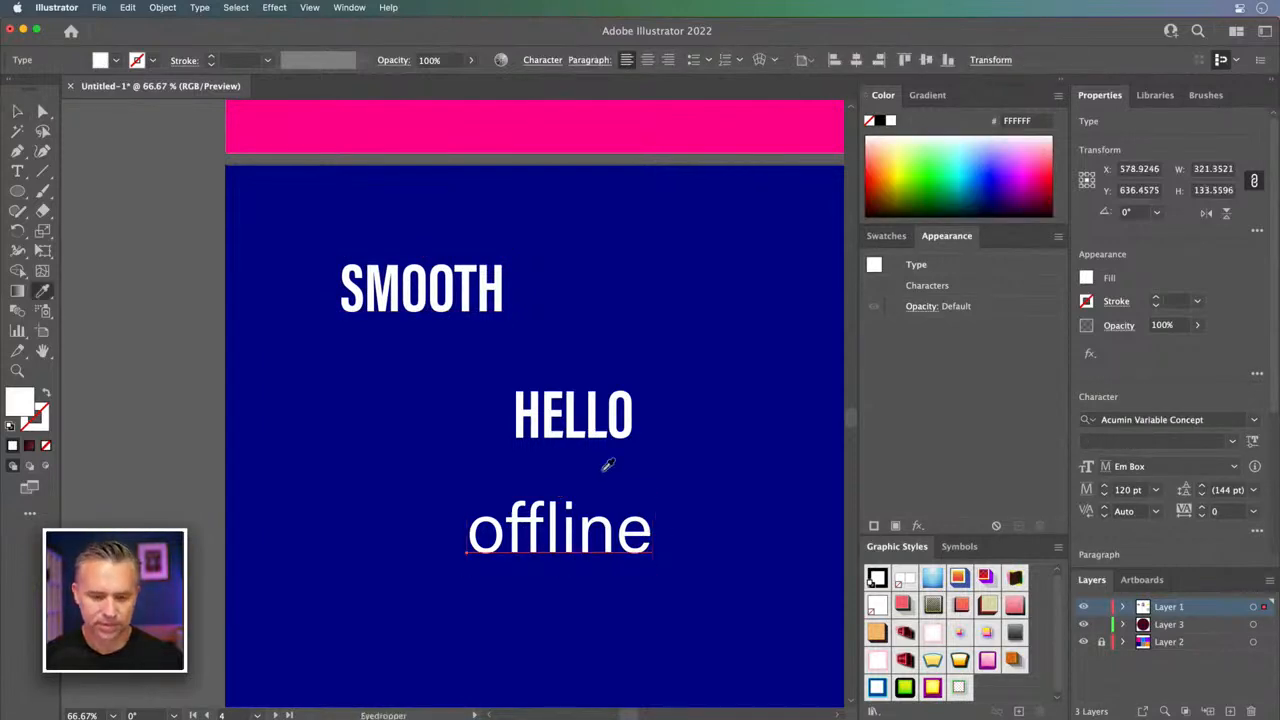
pyautogui.click(548, 400)
pyautogui.press('v')
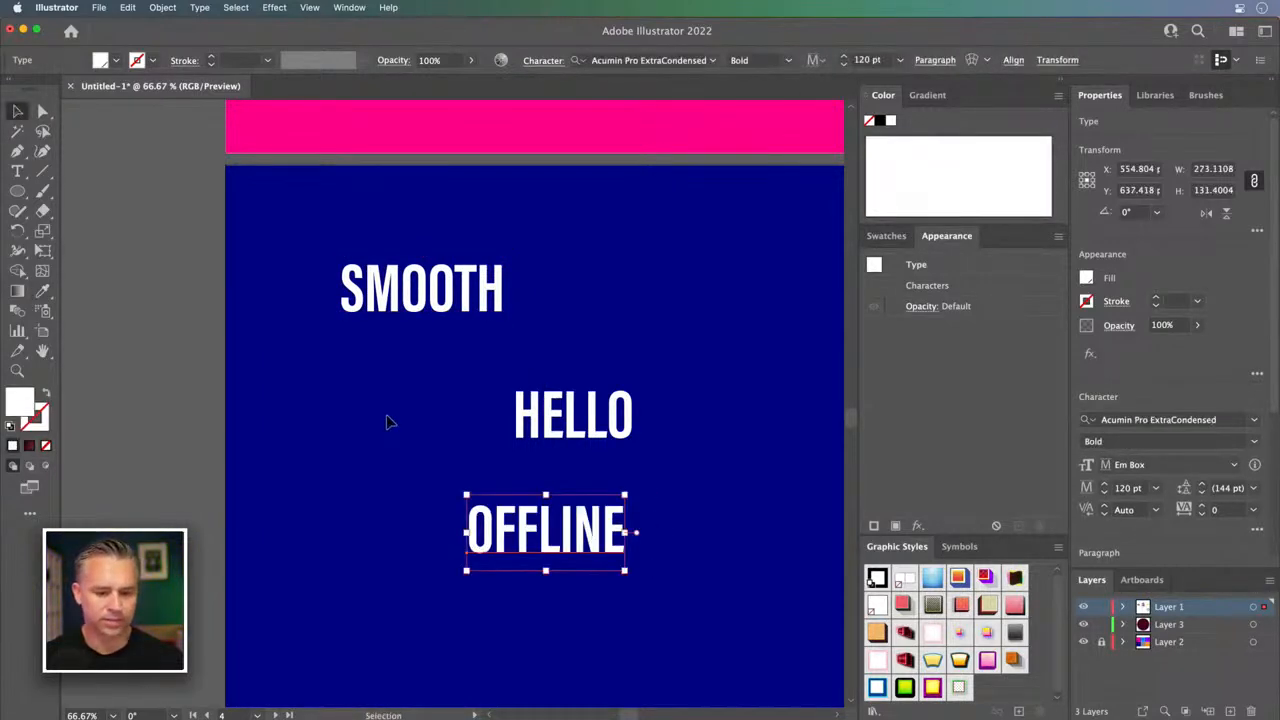
# - Move HELLO and SMOOTH off the navy artboard's left side and move OFFLINE to its upper area
pyautogui.click(388, 424)
pyautogui.moveTo(565, 425); pyautogui.dragTo(157, 415)
pyautogui.moveTo(452, 296); pyautogui.dragTo(132, 318)
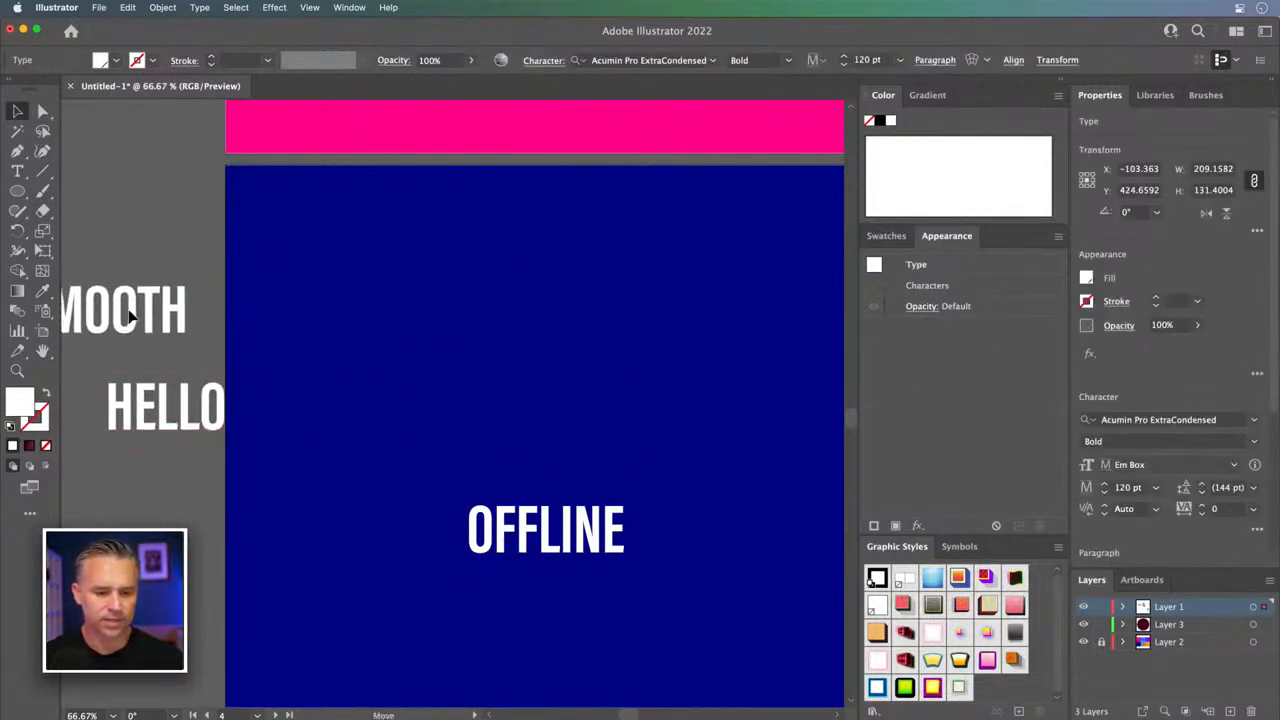
pyautogui.moveTo(505, 542); pyautogui.dragTo(483, 316)
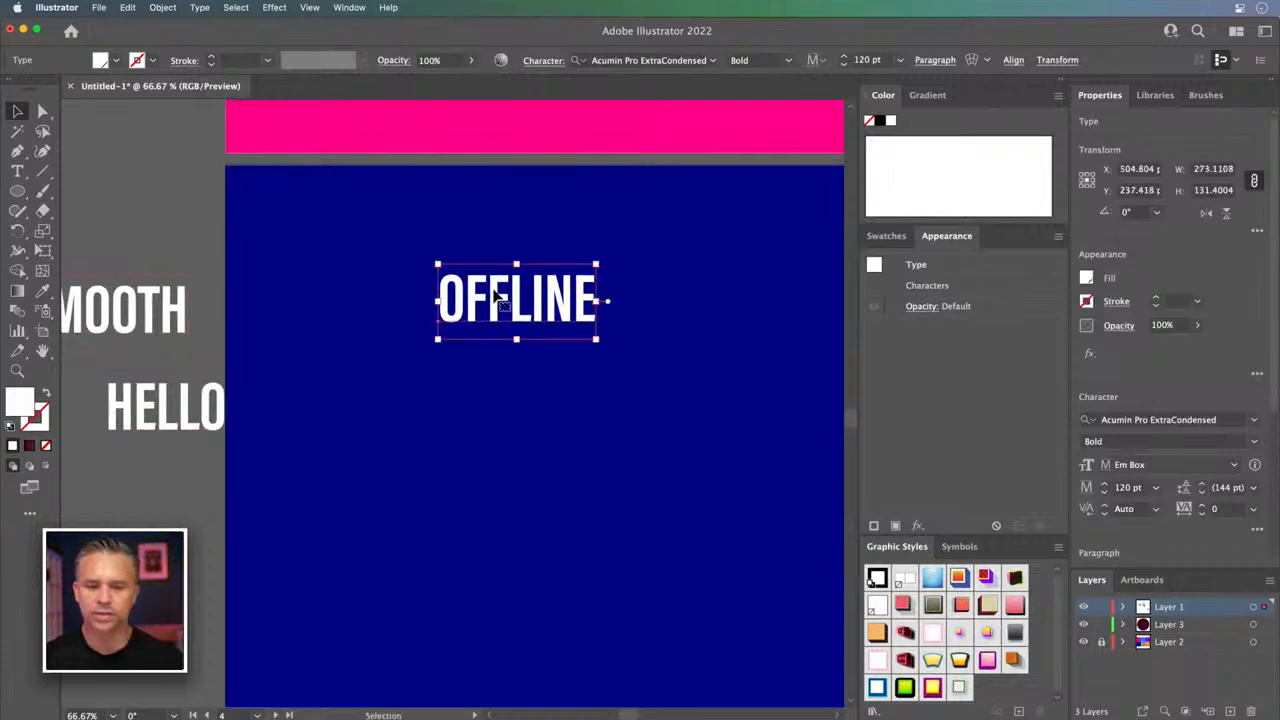
# - Enlarge the OFFLINE text to about 351 by 169 px and view it at 100%
pyautogui.moveTo(597, 337); pyautogui.dragTo(643, 386)
pyautogui.press('a')
pyautogui.press('super+1')
pyautogui.moveTo(543, 371); pyautogui.dragTo(500, 320)
pyautogui.press('v')
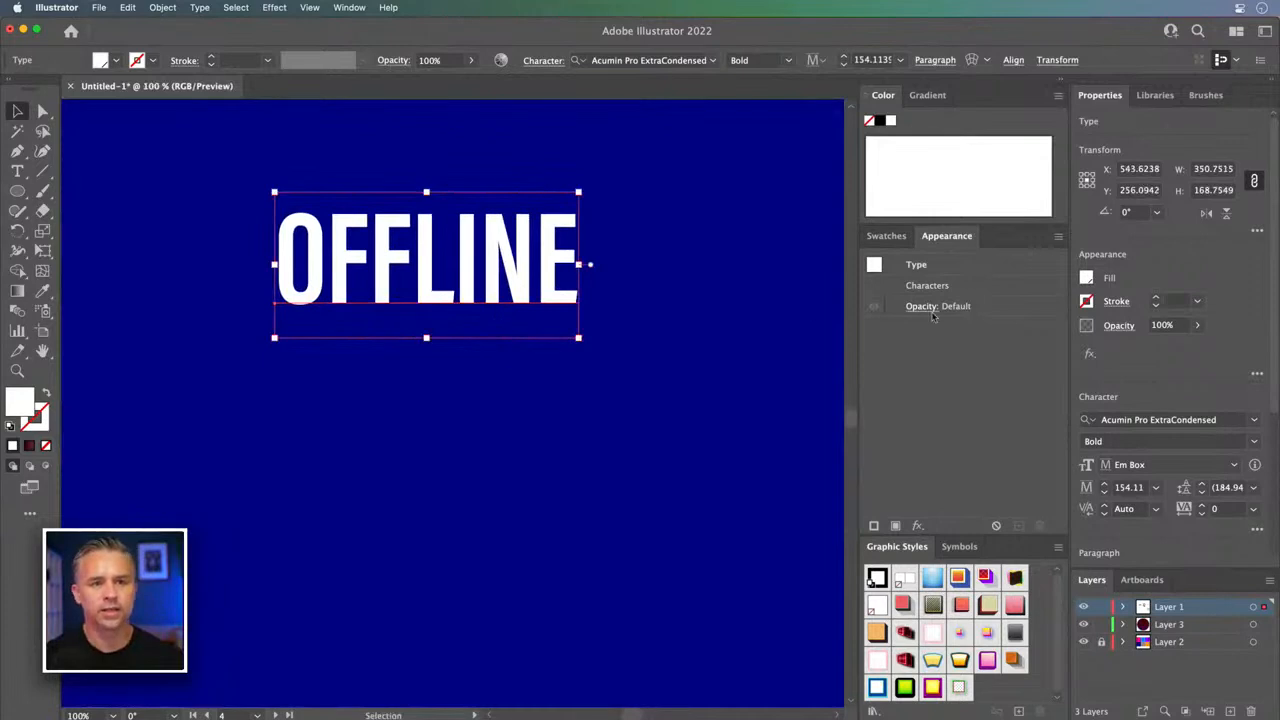
# - Collapse the Color, Appearance and Graphic Styles panel column to icons and center the view on OFFLINE
pyautogui.click(1058, 84)
pyautogui.press('h')
pyautogui.moveTo(523, 297); pyautogui.dragTo(647, 308)
pyautogui.press('v')
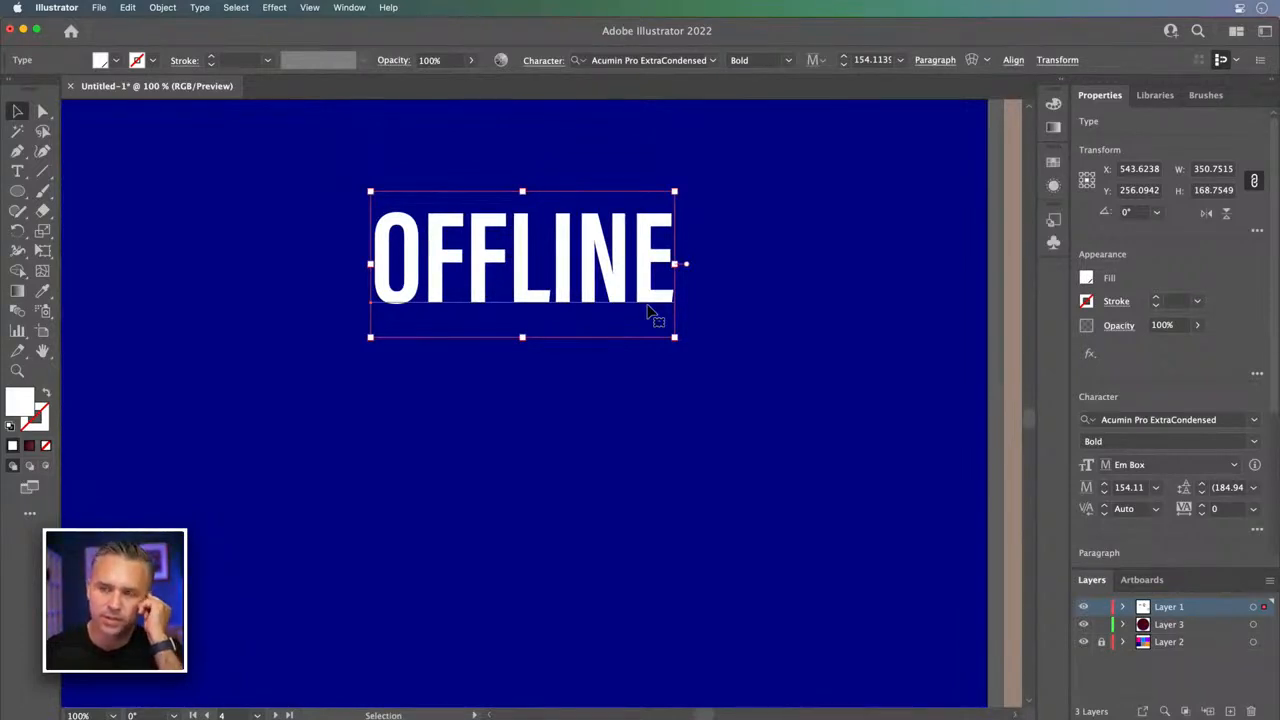
pyautogui.moveTo(356, 333); pyautogui.dragTo(386, 337)
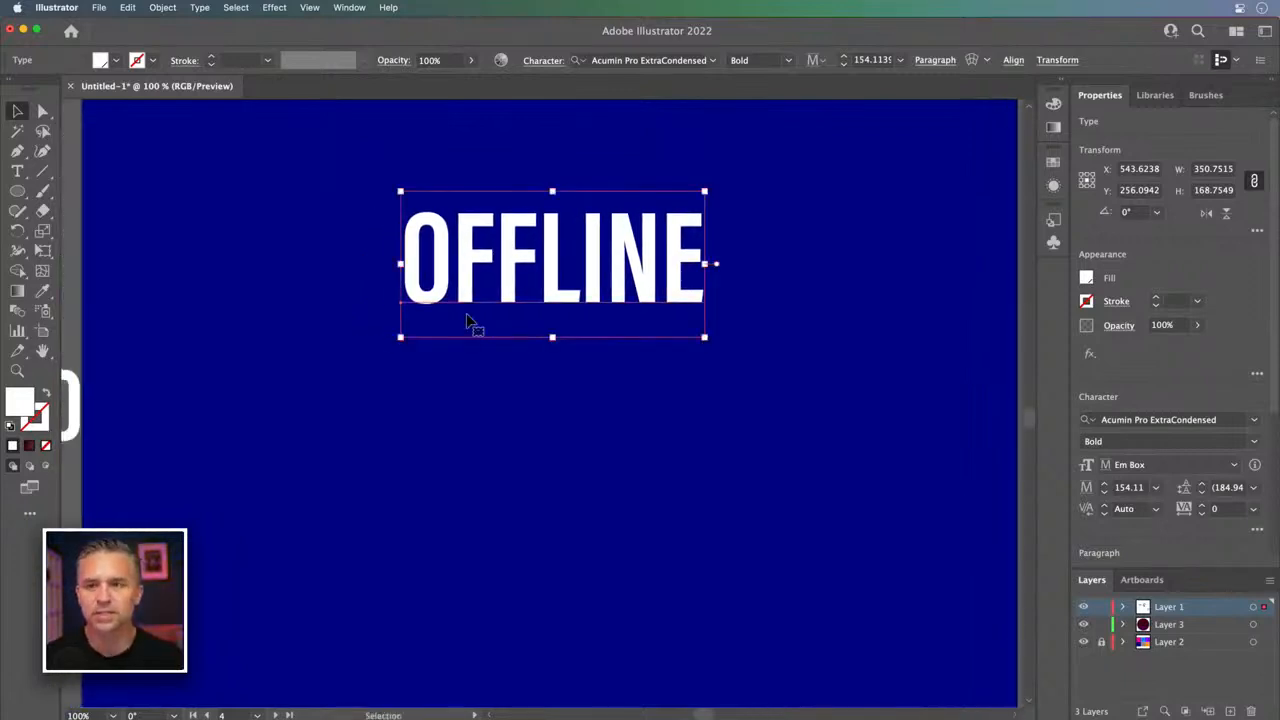
# - Duplicate the OFFLINE text below the original and move the original to sit roughly above the copy
pyautogui.moveTo(555, 231); pyautogui.dragTo(580, 470)
pyautogui.click(407, 254)
pyautogui.moveTo(463, 255); pyautogui.dragTo(630, 291)
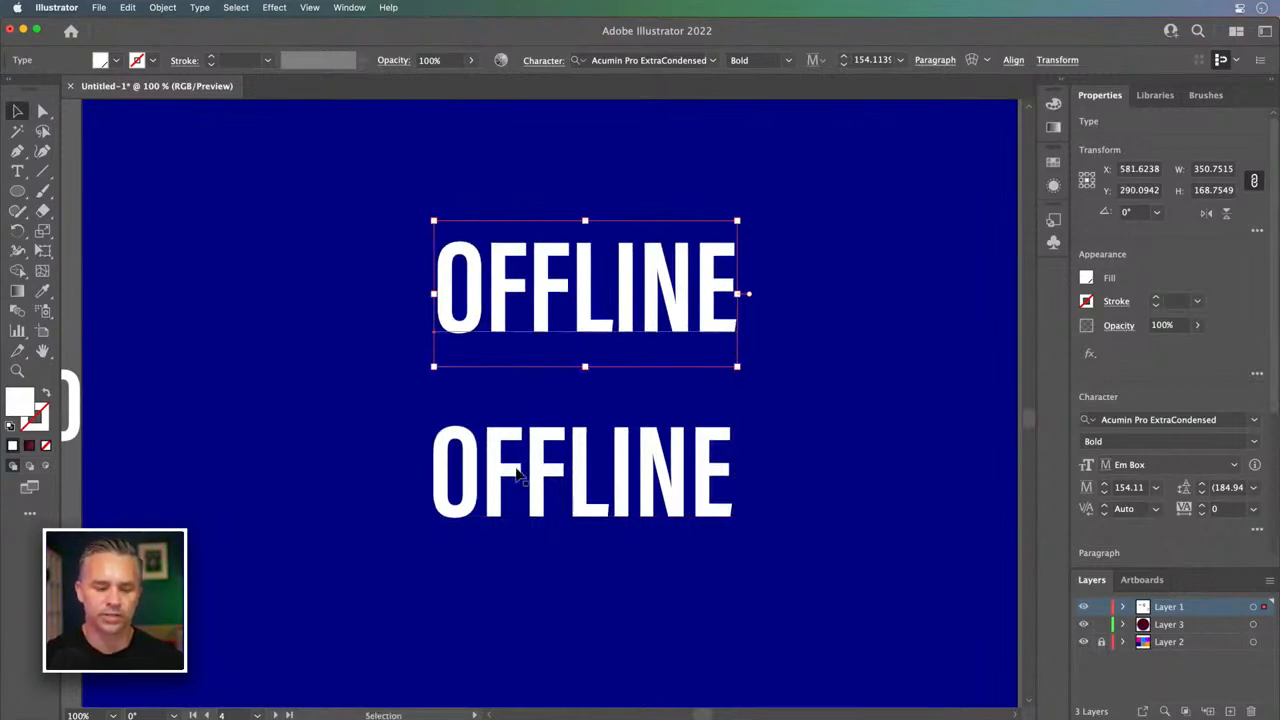
# - Convert both OFFLINE texts to outlines and deselect them
pyautogui.keyDown('shift'); pyautogui.click(548, 475); pyautogui.keyUp('shift')
pyautogui.rightClick(550, 476)
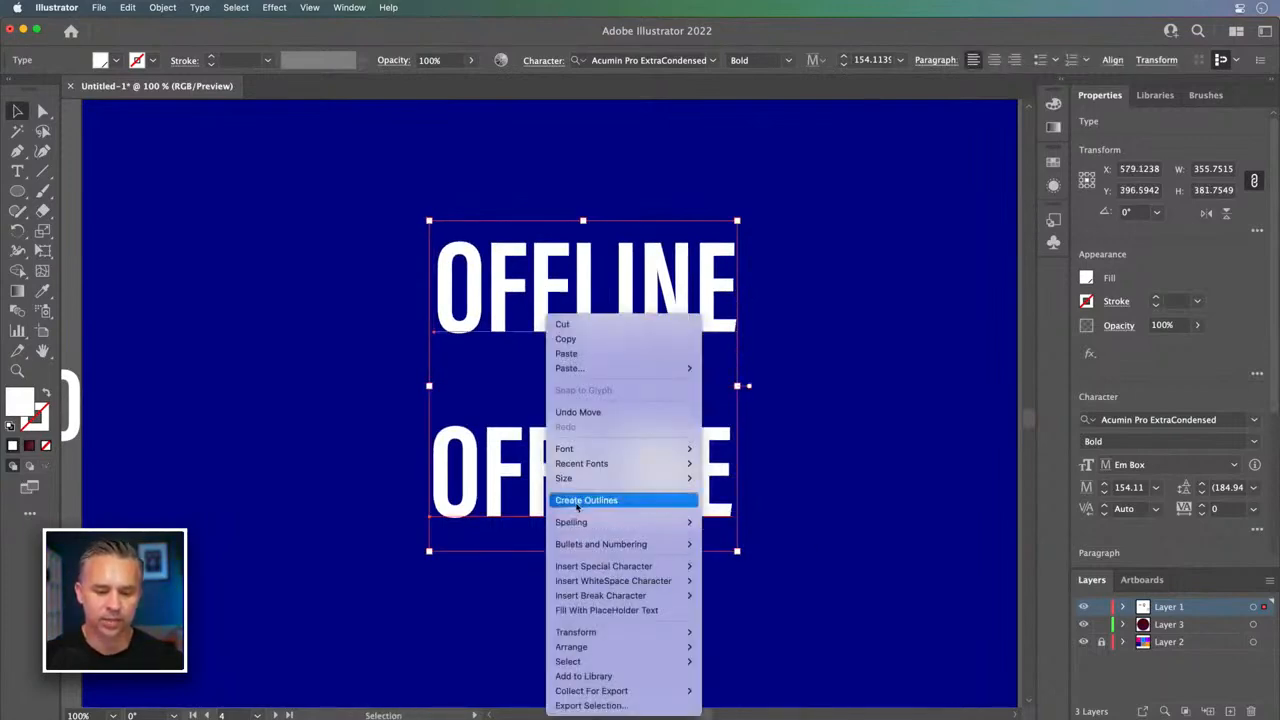
pyautogui.click(580, 500)
pyautogui.click(356, 354)
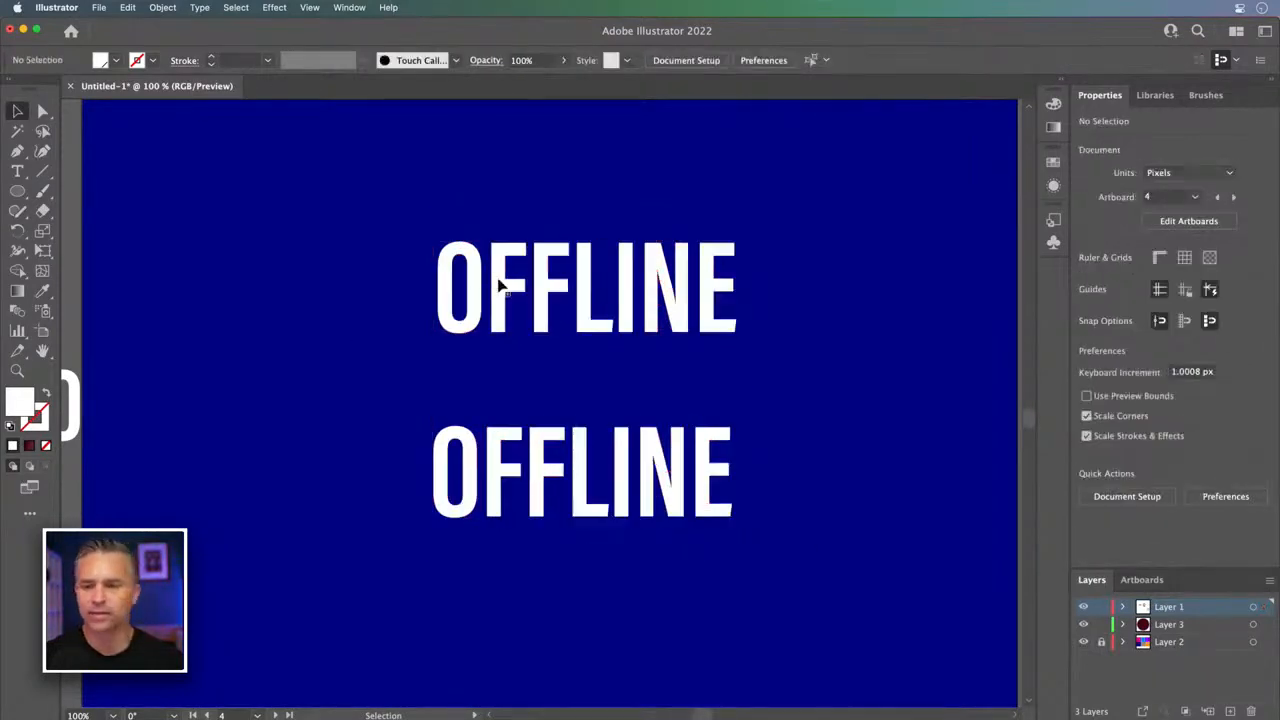
# - Examine the anchor points of the upper outlined OFFLINE and of its letter O at 200%
pyautogui.click(500, 287)
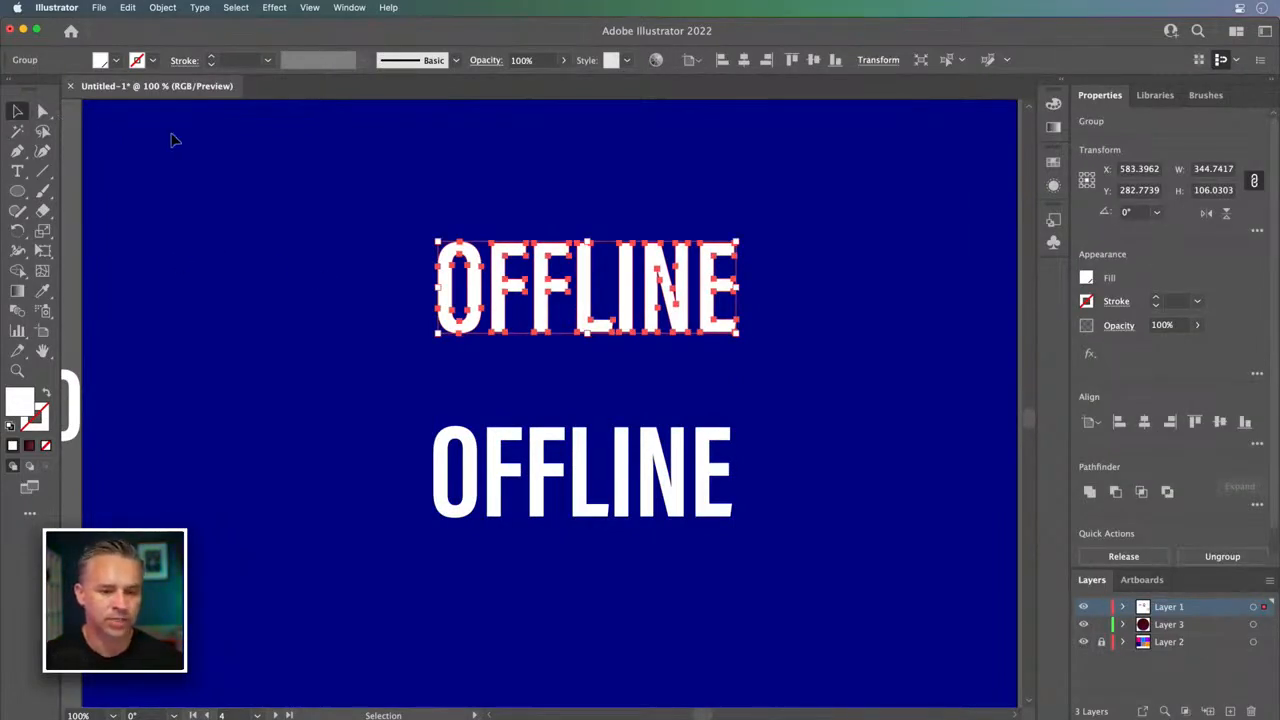
pyautogui.click(43, 111)
pyautogui.press('super+equal')
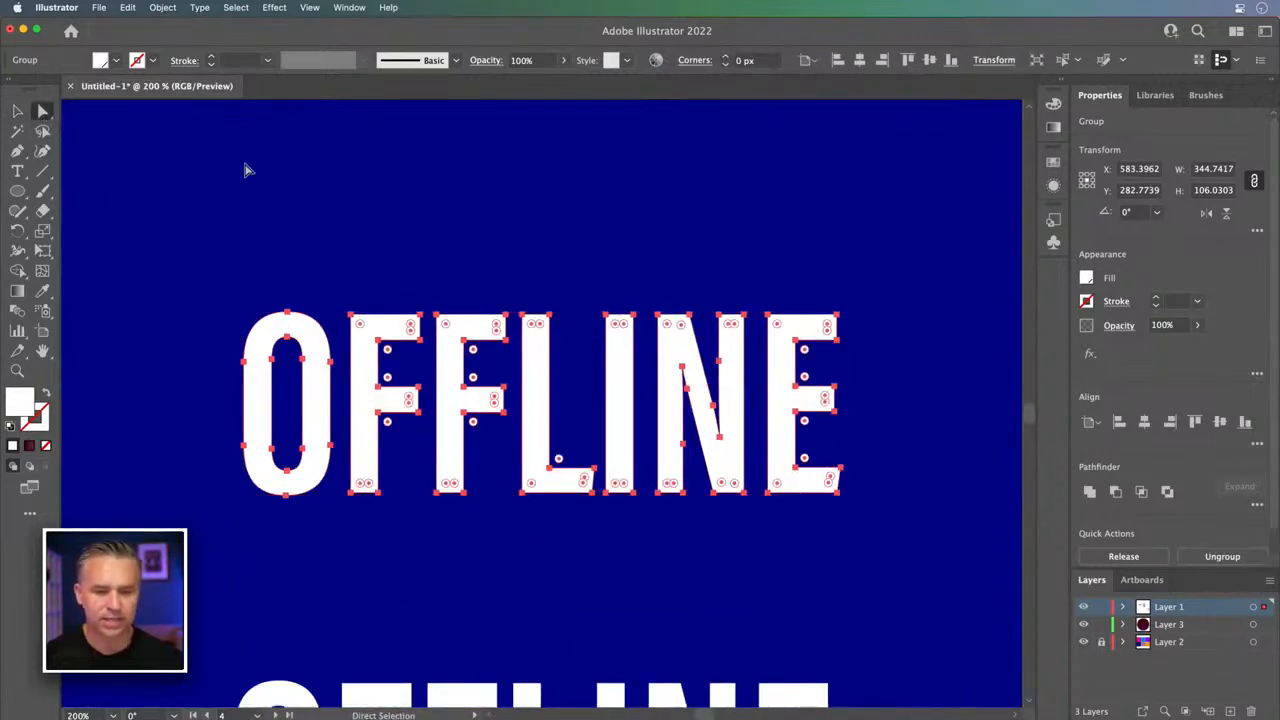
pyautogui.click(309, 249)
pyautogui.click(251, 358)
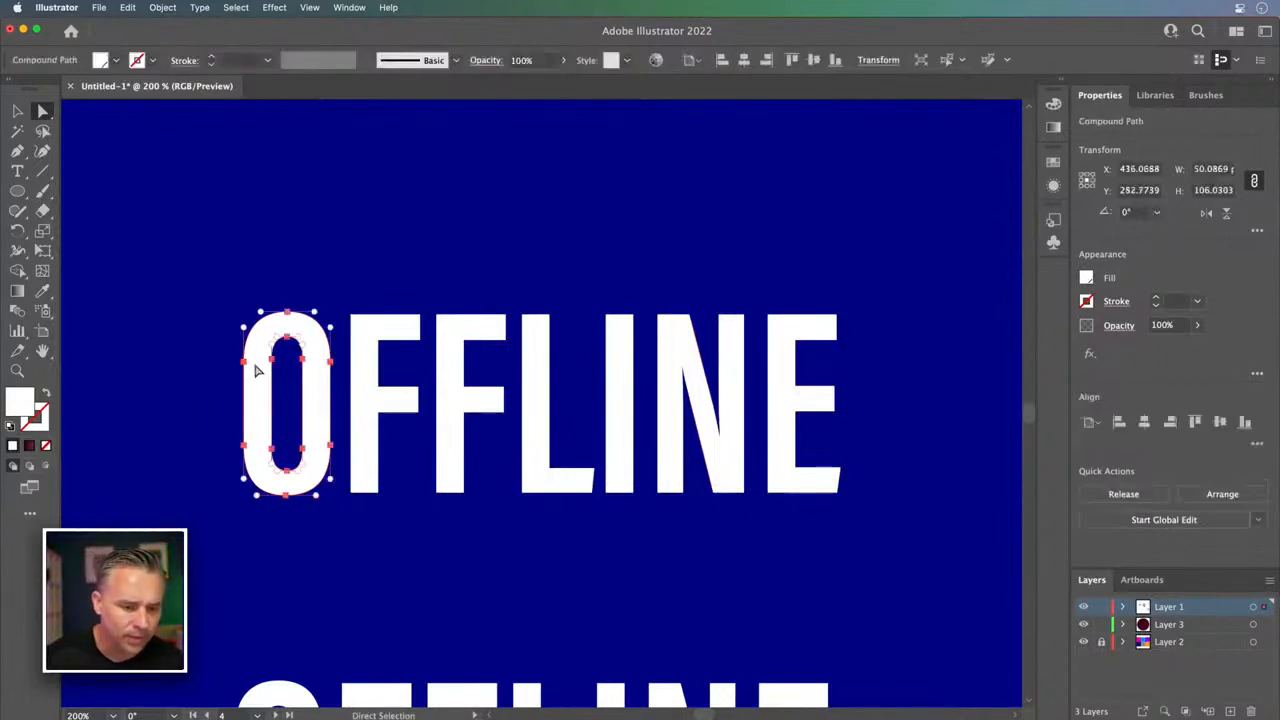
# - Stretch the arms of the upper OFFLINE's letter E to the right, making the letter about 143 px wide
pyautogui.click(706, 254)
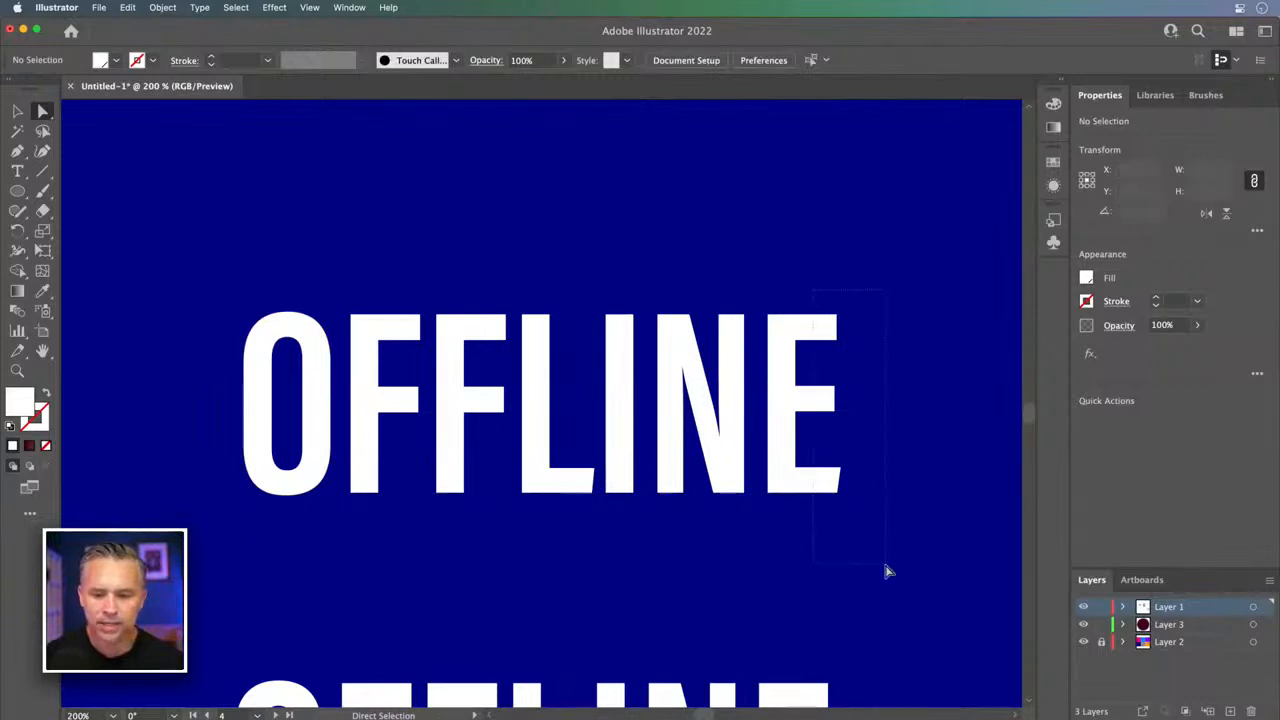
pyautogui.moveTo(886, 572); pyautogui.dragTo(887, 570)
pyautogui.moveTo(837, 391); pyautogui.dragTo(1009, 392)
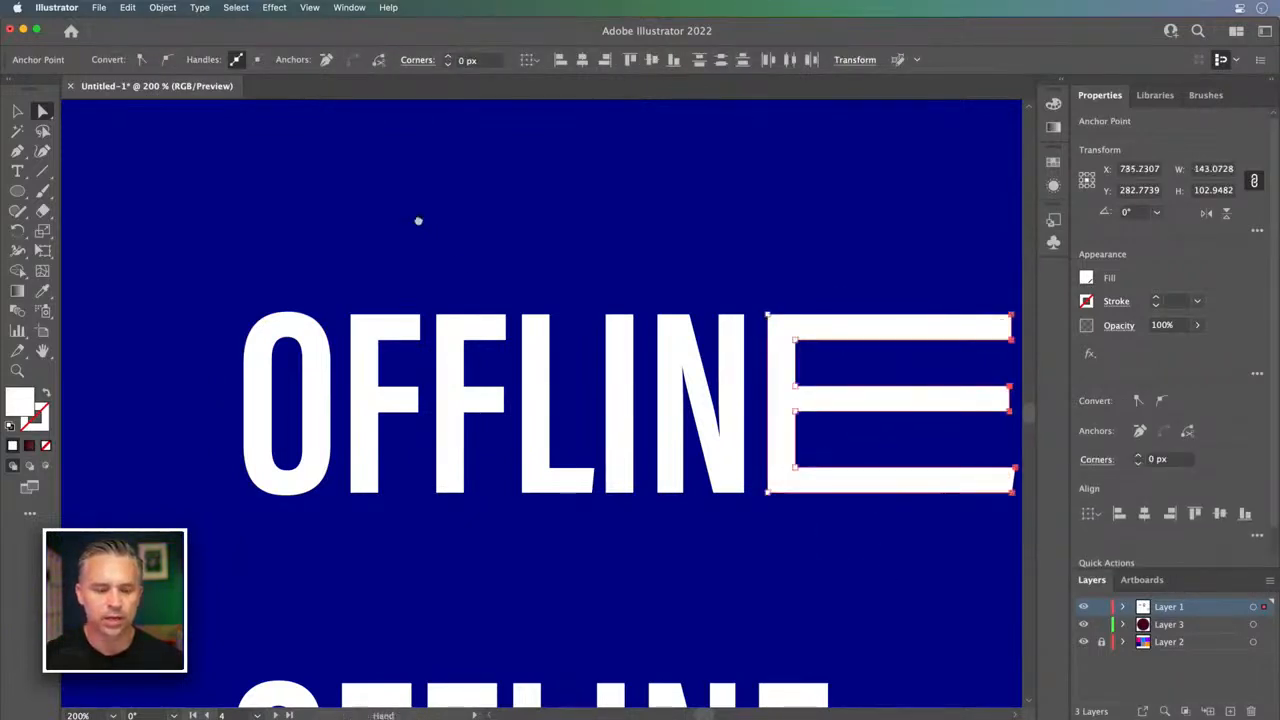
# - Lengthen the foot of the upper OFFLINE's L by moving O, F, F and the L's stem about 41 px left
pyautogui.moveTo(418, 223); pyautogui.dragTo(578, 219)
pyautogui.moveTo(718, 563); pyautogui.dragTo(720, 555)
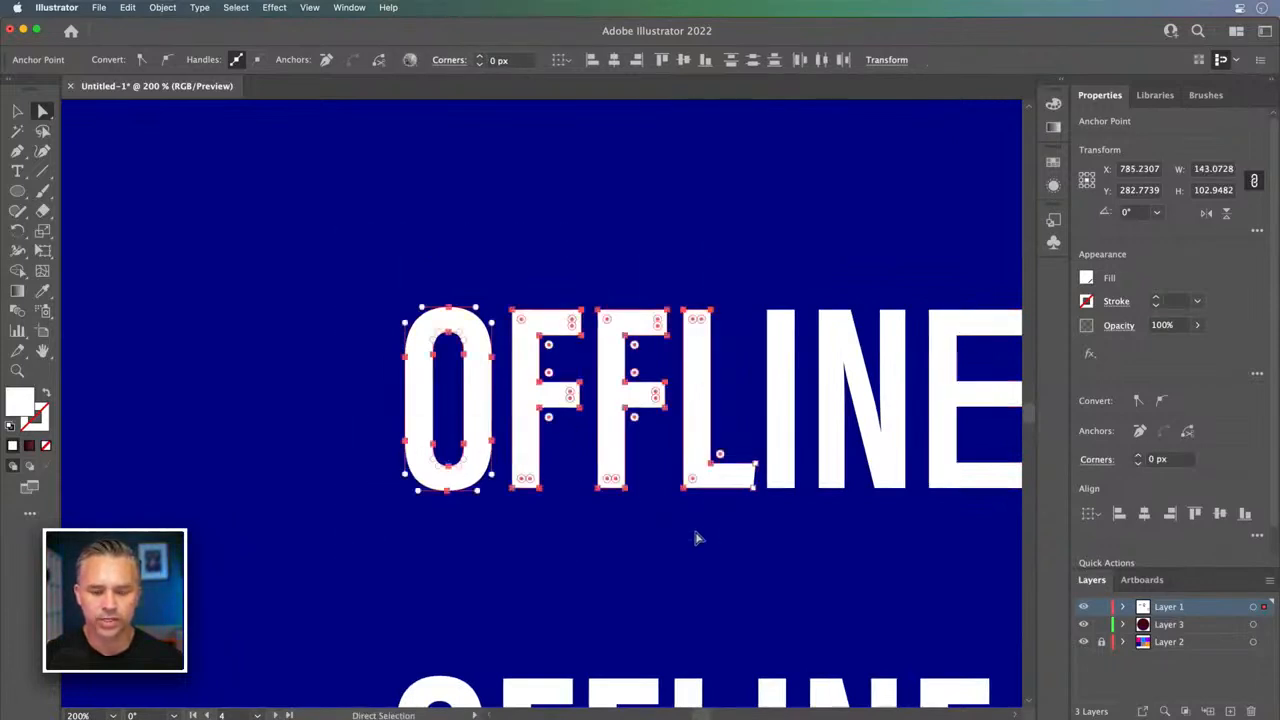
pyautogui.moveTo(410, 362); pyautogui.dragTo(430, 339)
pyautogui.click(17, 112)
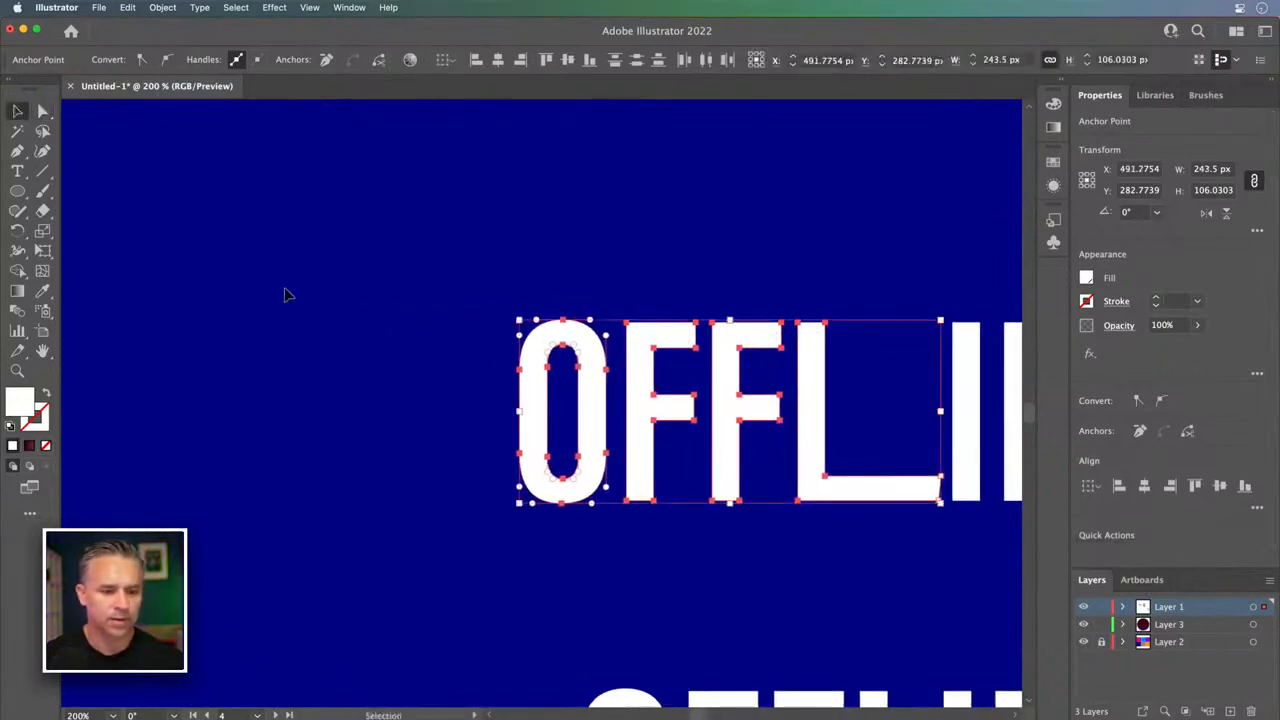
# - Ungroup the letters of the upper OFFLINE and deselect them
pyautogui.click(186, 240)
pyautogui.click(531, 403)
pyautogui.rightClick(530, 403)
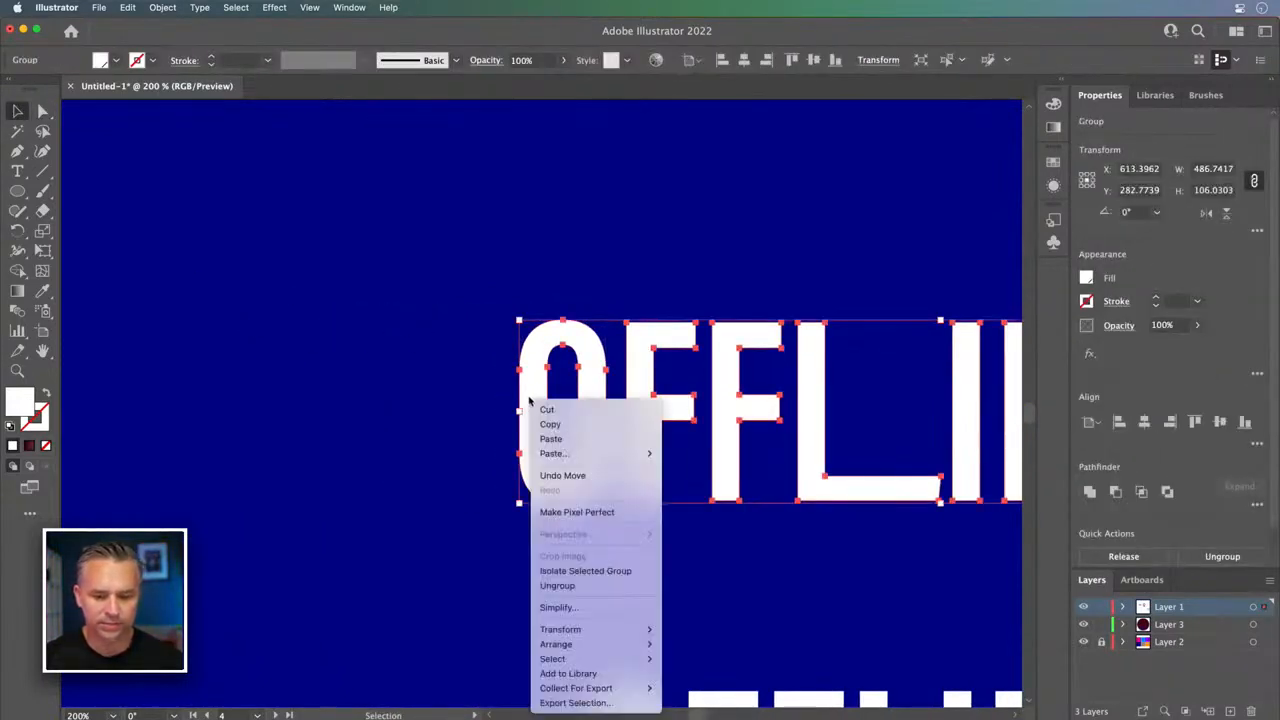
pyautogui.click(556, 586)
pyautogui.click(473, 363)
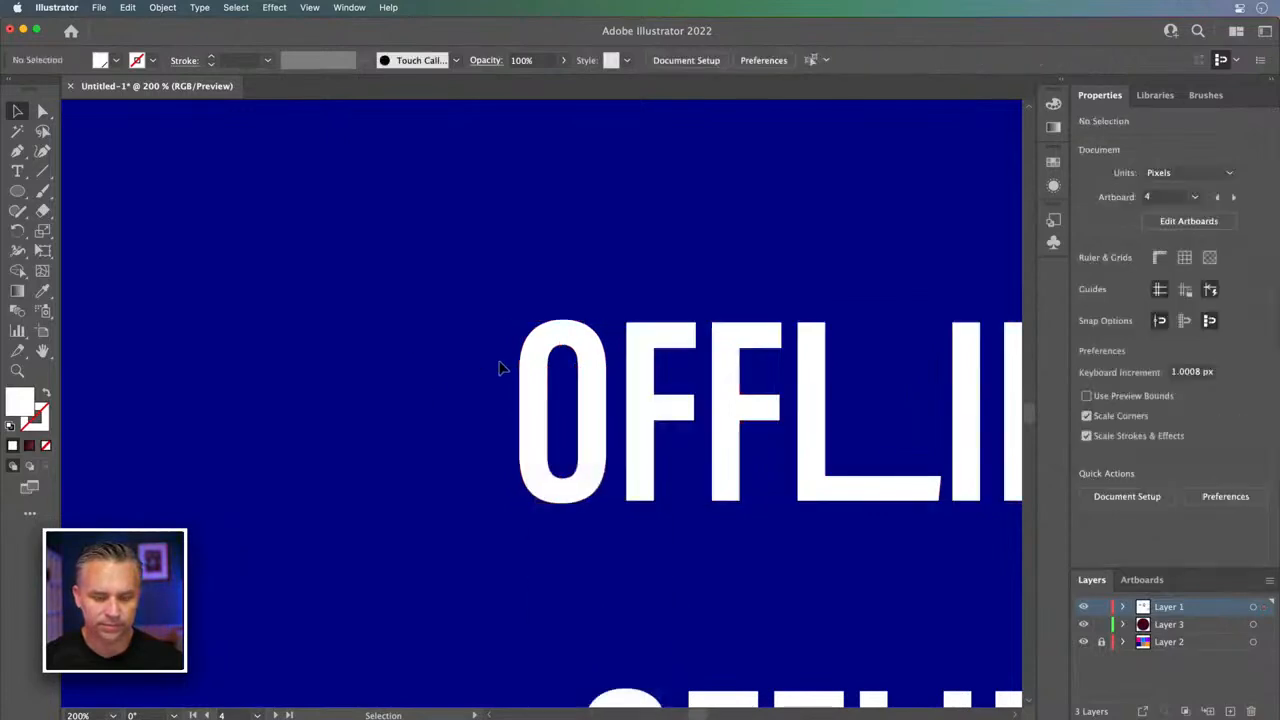
# - Place a copy of the upper OFFLINE's letter O about 97 px to the left of the original
pyautogui.click(534, 378)
pyautogui.moveTo(535, 385); pyautogui.dragTo(369, 400)
pyautogui.press('a')
pyautogui.press('super+equal')
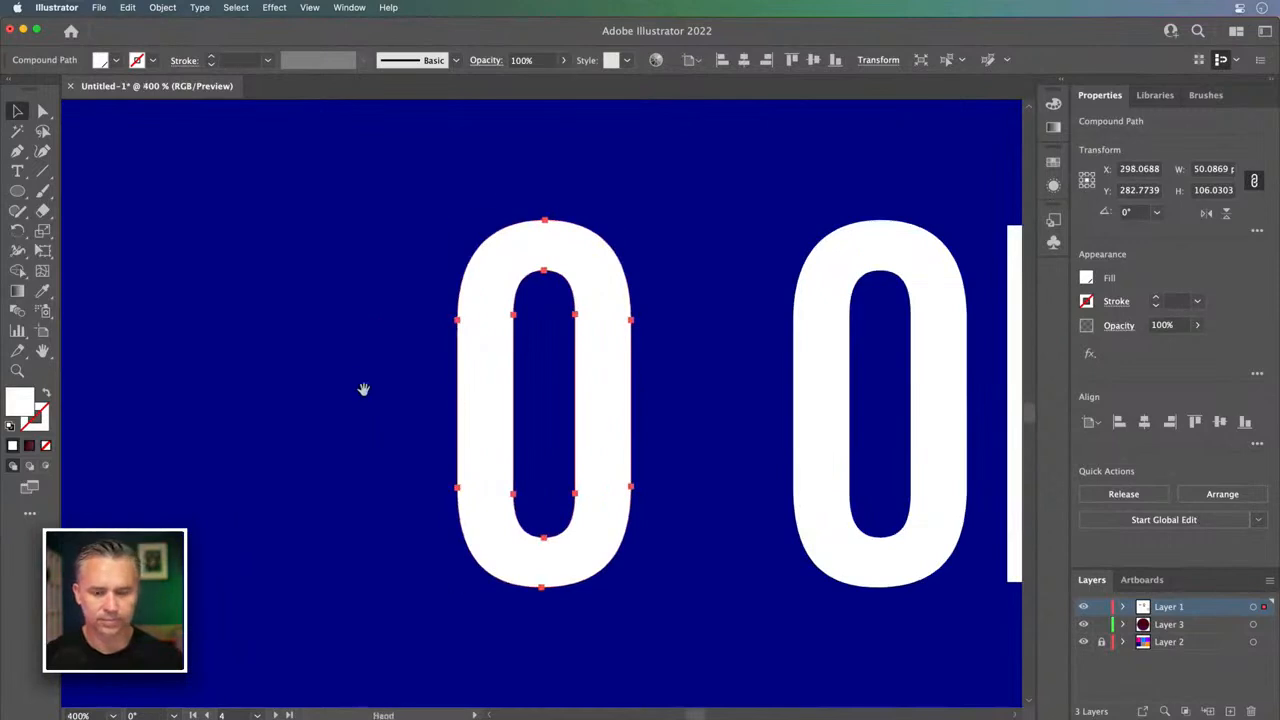
pyautogui.hscroll(3, 450, 386)
pyautogui.press('v')
pyautogui.click(752, 370)
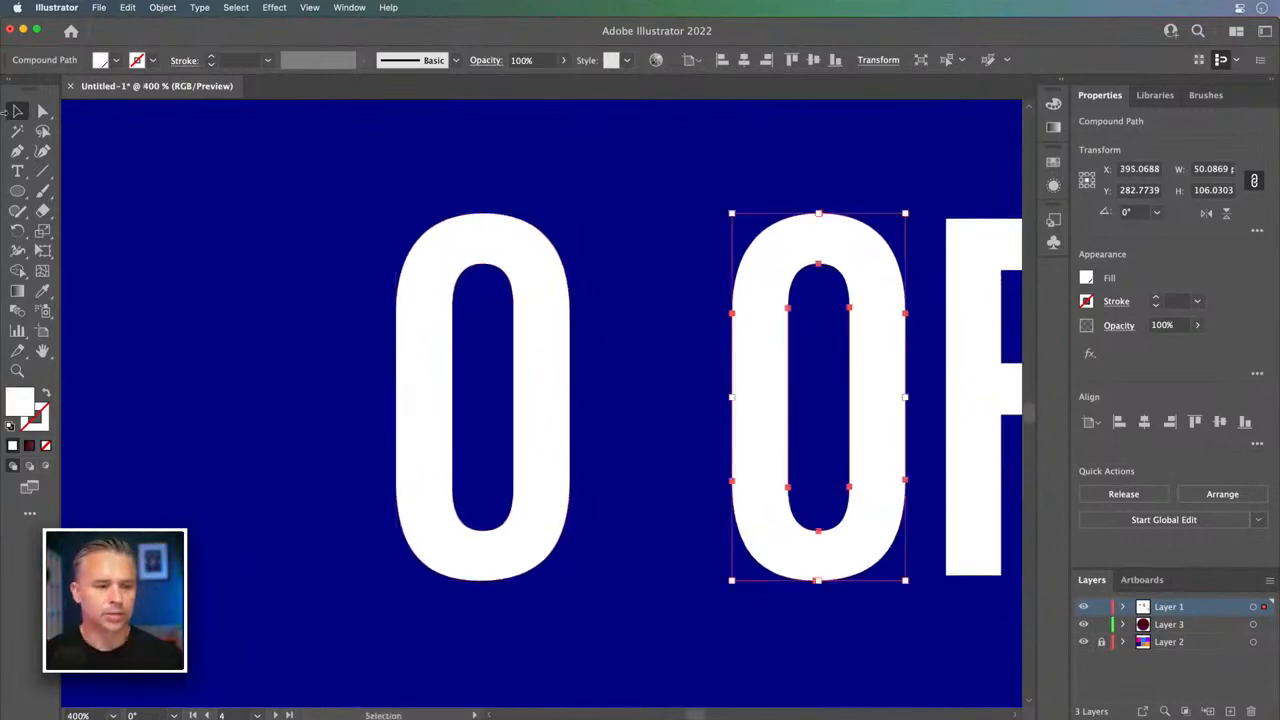
# - Cut away the copied O's right half by subtracting a 121 px high rectangle that starts at the letter's centre
pyautogui.click(17, 190)
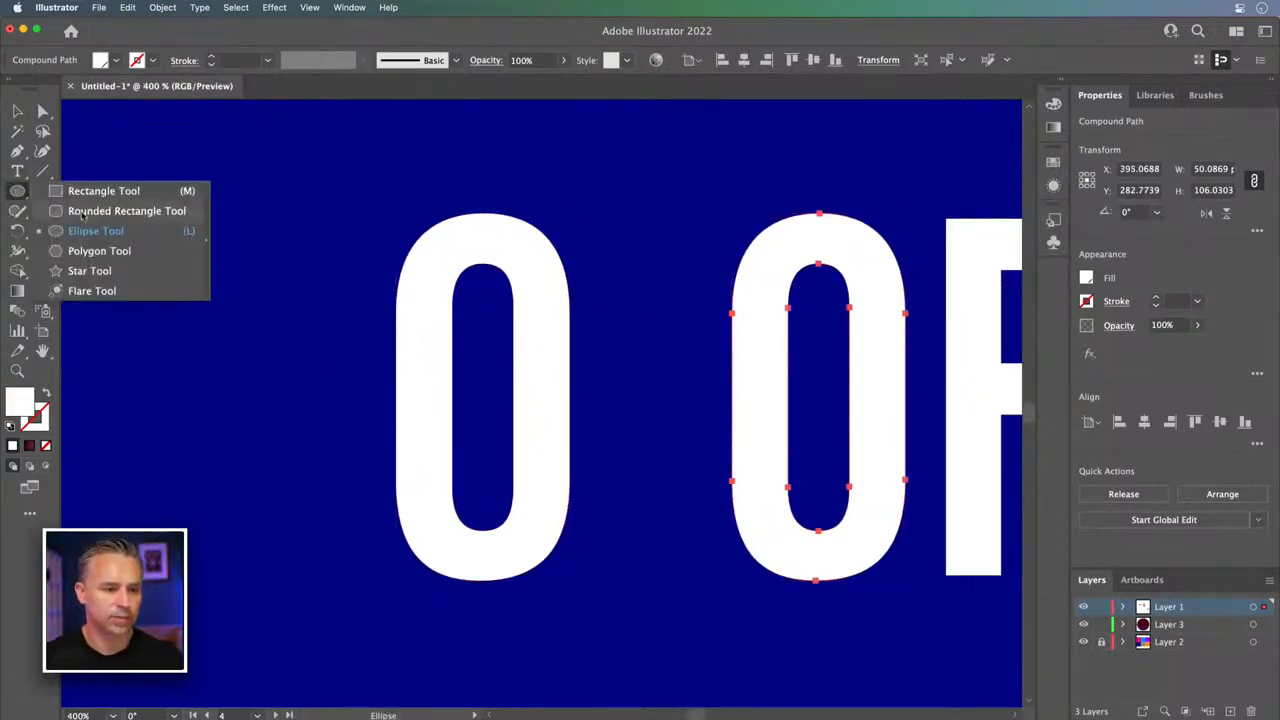
pyautogui.click(83, 193)
pyautogui.click(17, 111)
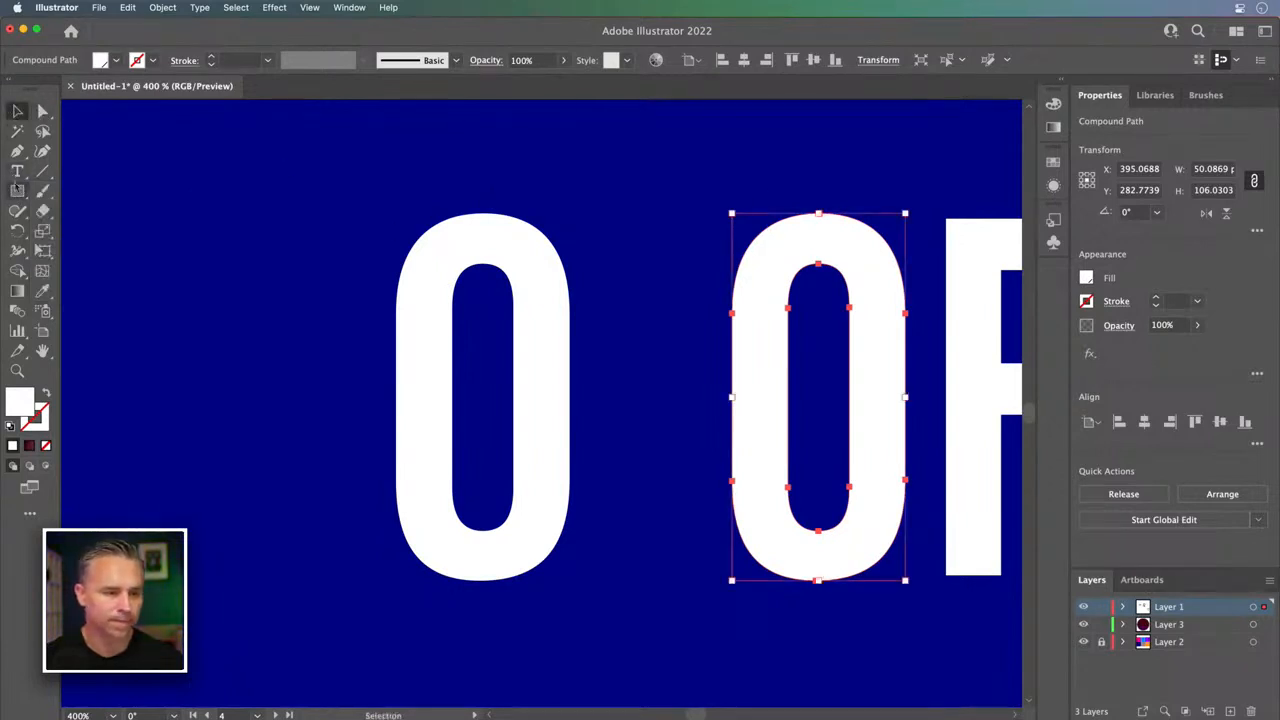
pyautogui.click(17, 190)
pyautogui.click(17, 111)
pyautogui.click(430, 313)
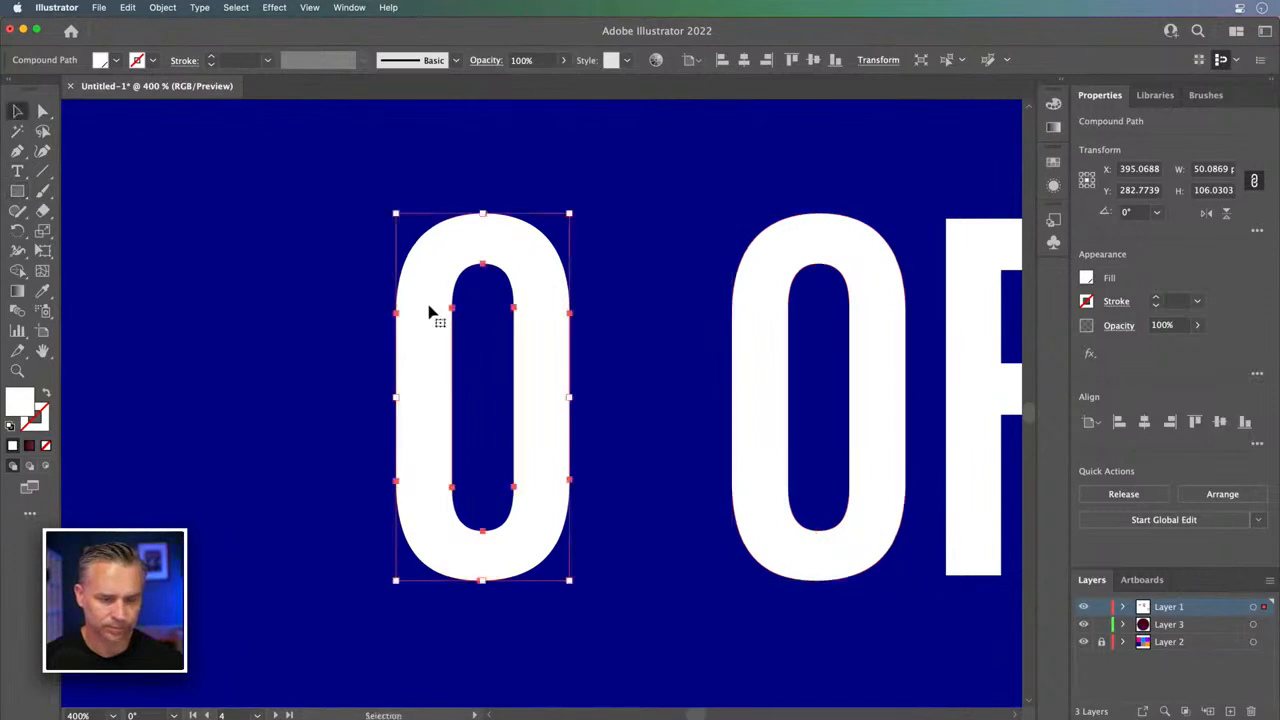
pyautogui.click(17, 190)
pyautogui.moveTo(483, 203); pyautogui.dragTo(675, 622)
pyautogui.click(17, 111)
pyautogui.moveTo(290, 258); pyautogui.dragTo(610, 440)
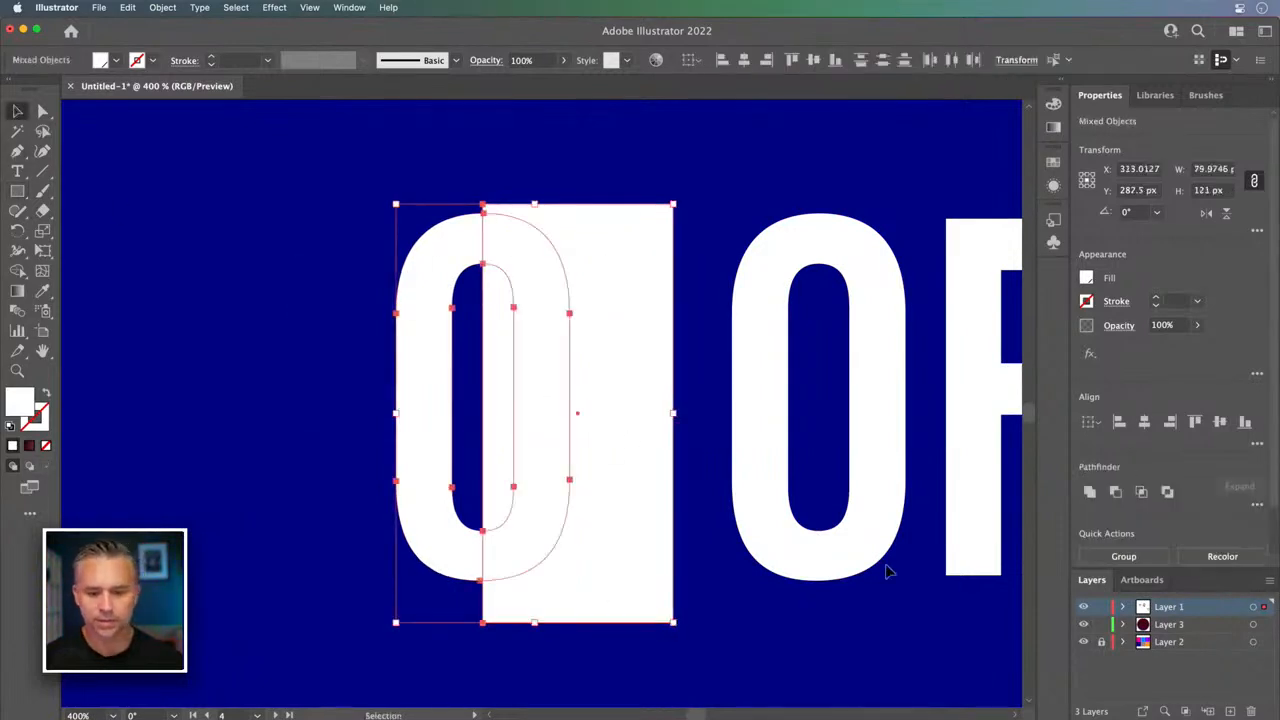
pyautogui.click(1115, 491)
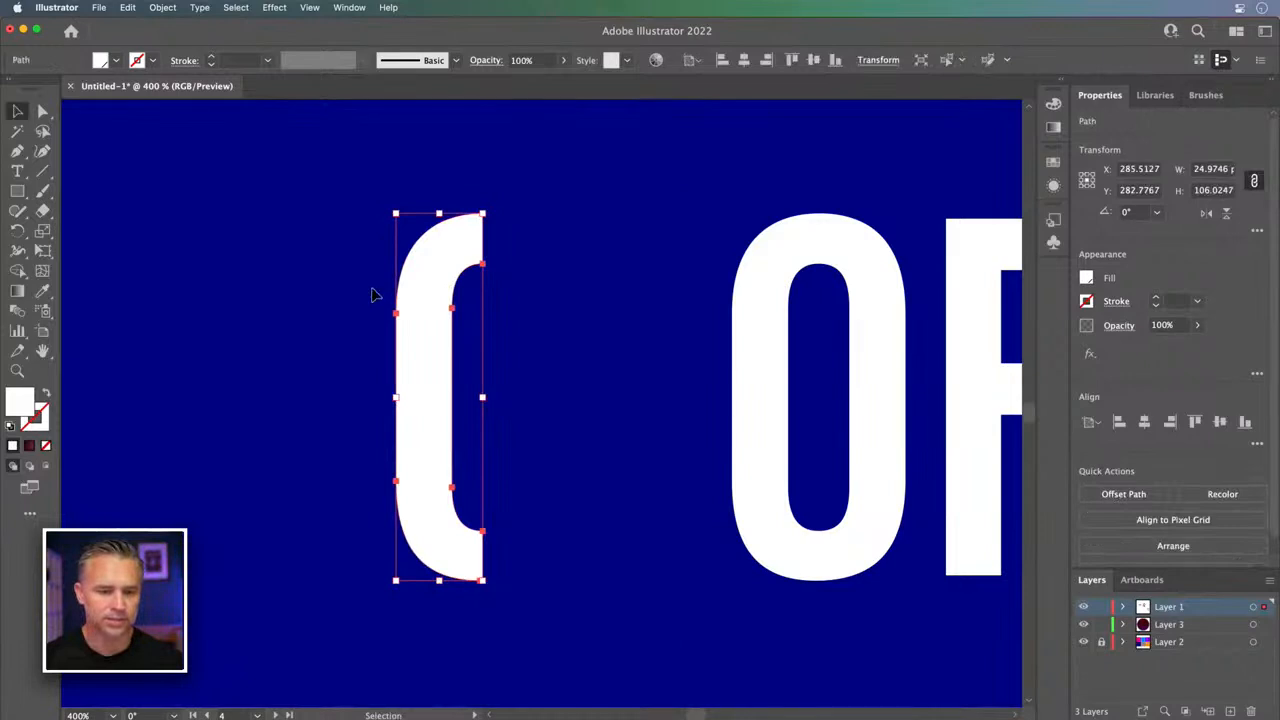
# - Extend both ends of the half O to the right with 37 by 14 px rectangles and unite the three pieces
pyautogui.click(17, 190)
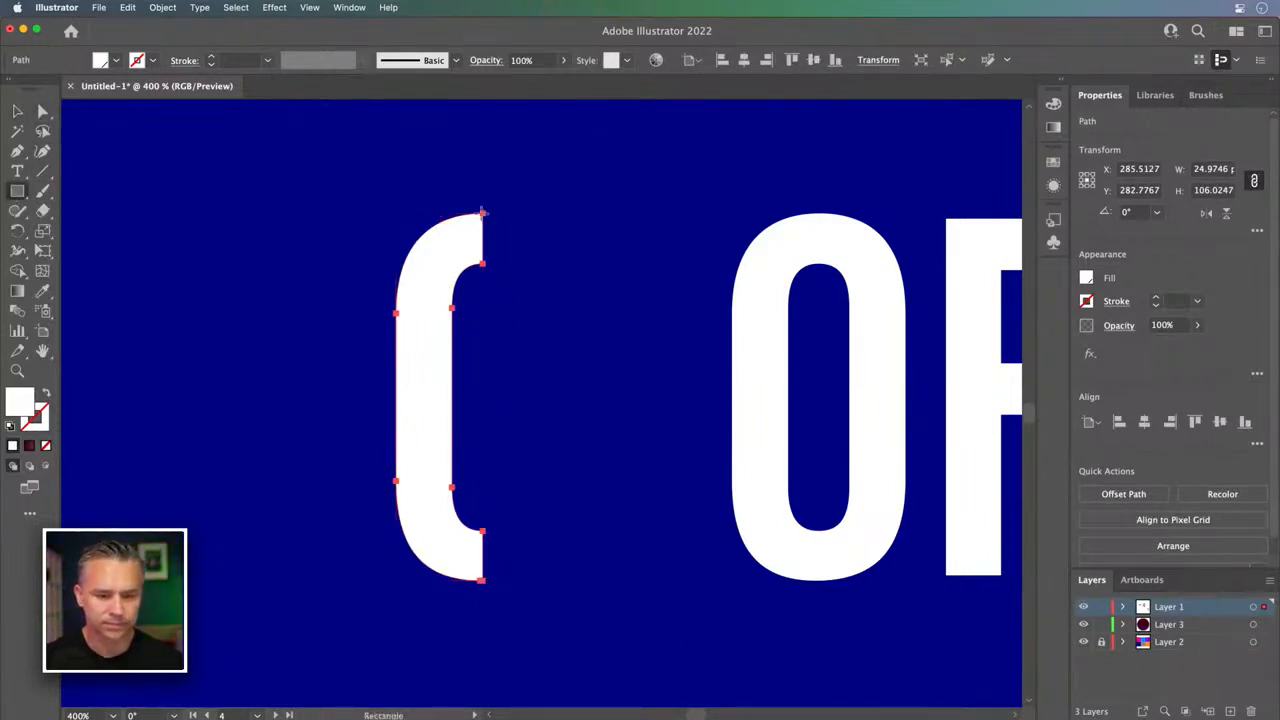
pyautogui.moveTo(482, 212); pyautogui.dragTo(613, 263)
pyautogui.click(17, 111)
pyautogui.moveTo(535, 250); pyautogui.dragTo(566, 567)
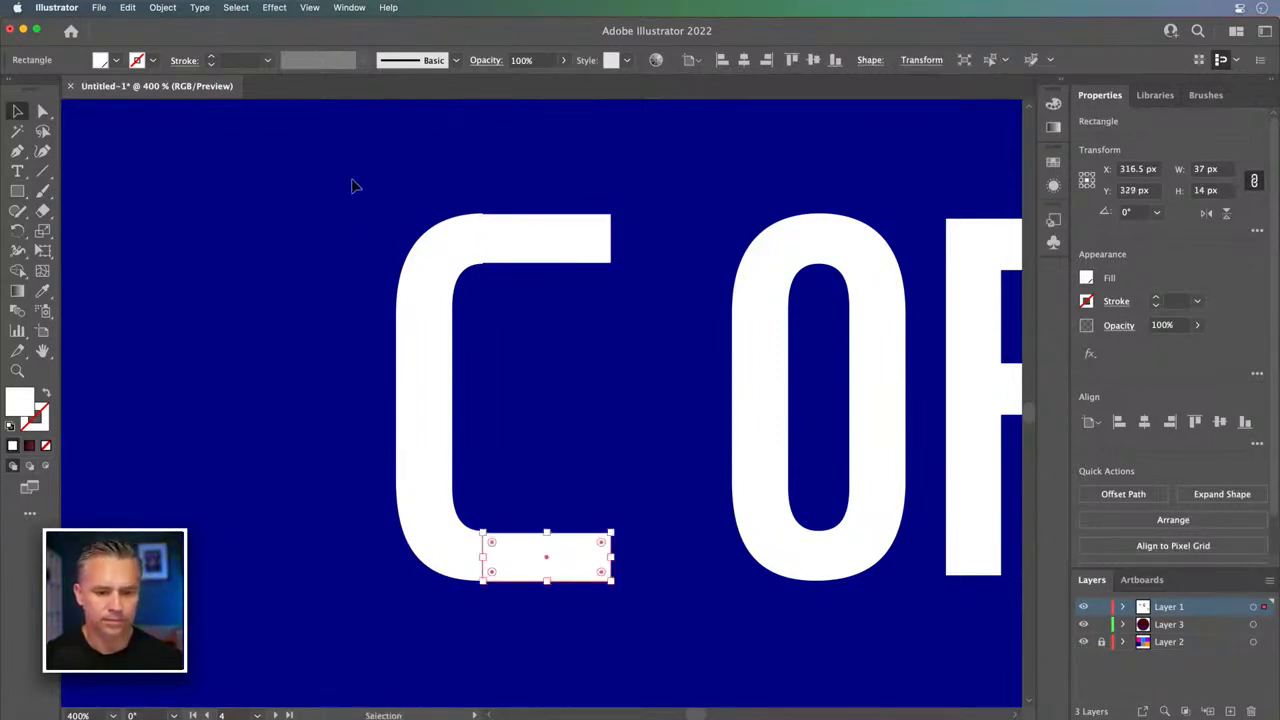
pyautogui.moveTo(648, 628); pyautogui.dragTo(576, 598)
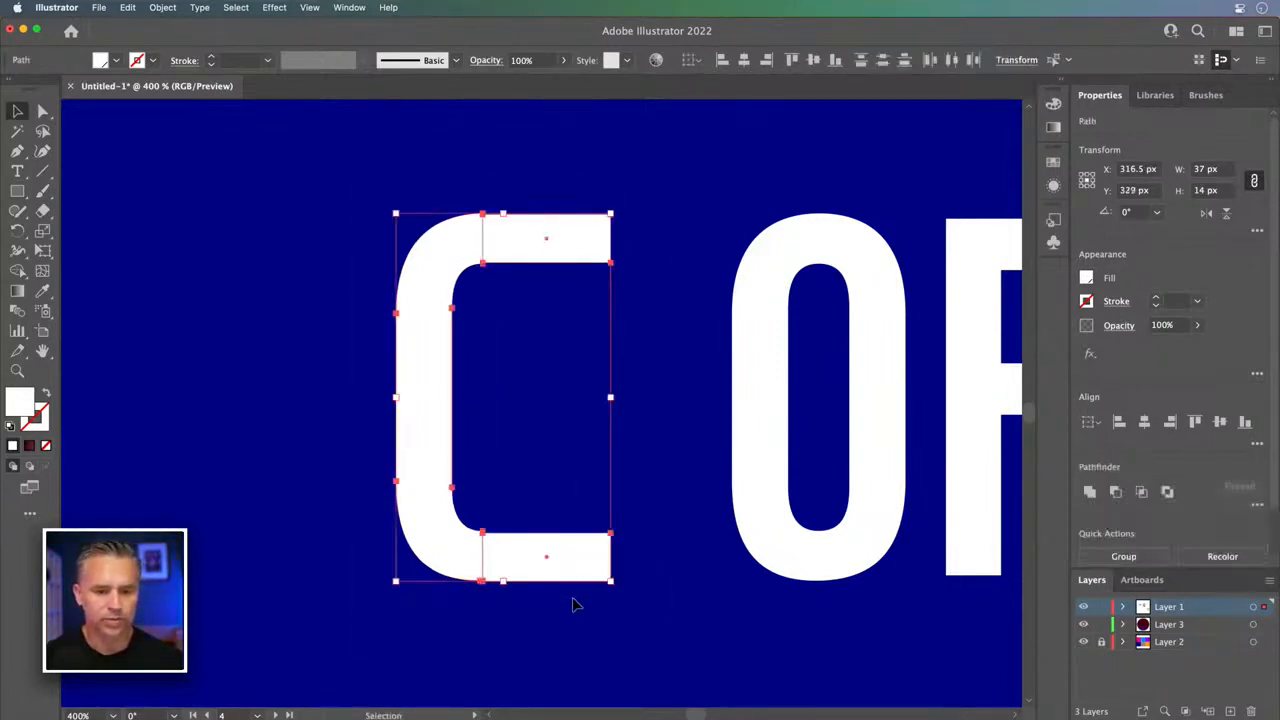
pyautogui.click(1089, 492)
# - Delete the extra anchor points where the bottom arm of the C-shaped piece joins the curve
pyautogui.press('super+equal')
pyautogui.press('super+equal')
pyautogui.press('space')
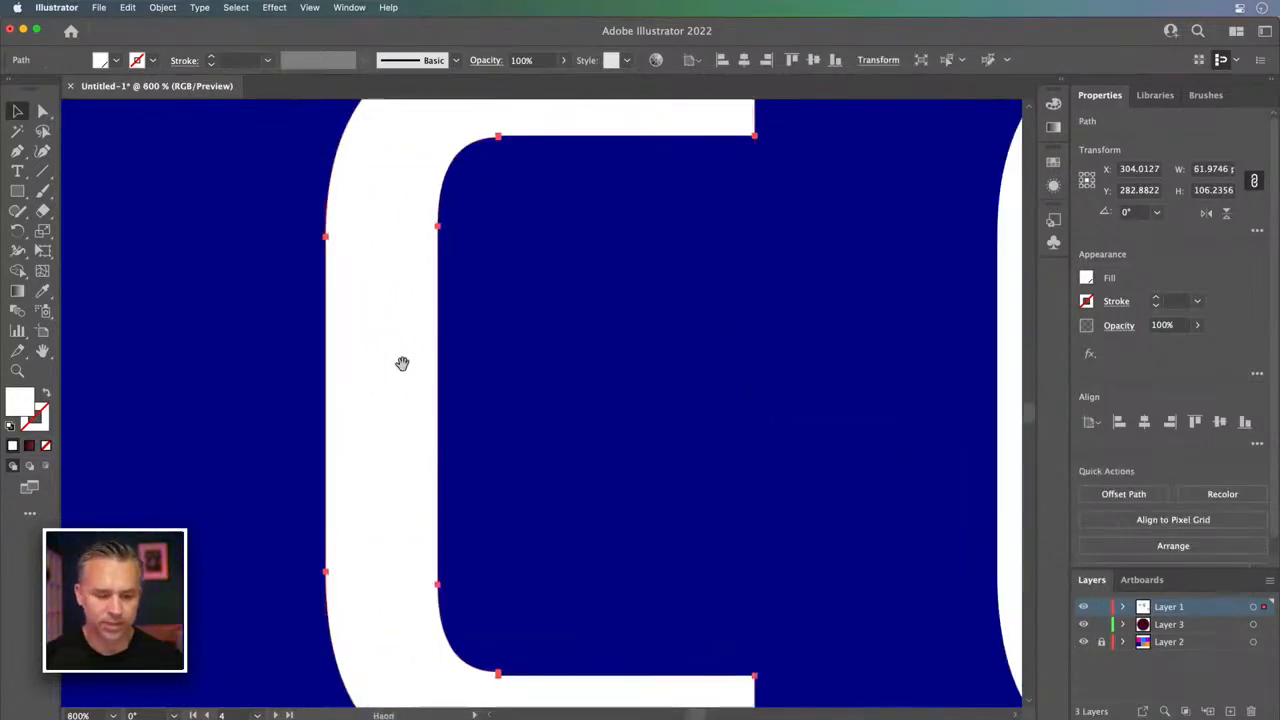
pyautogui.moveTo(402, 365); pyautogui.dragTo(366, 230)
pyautogui.click(43, 111)
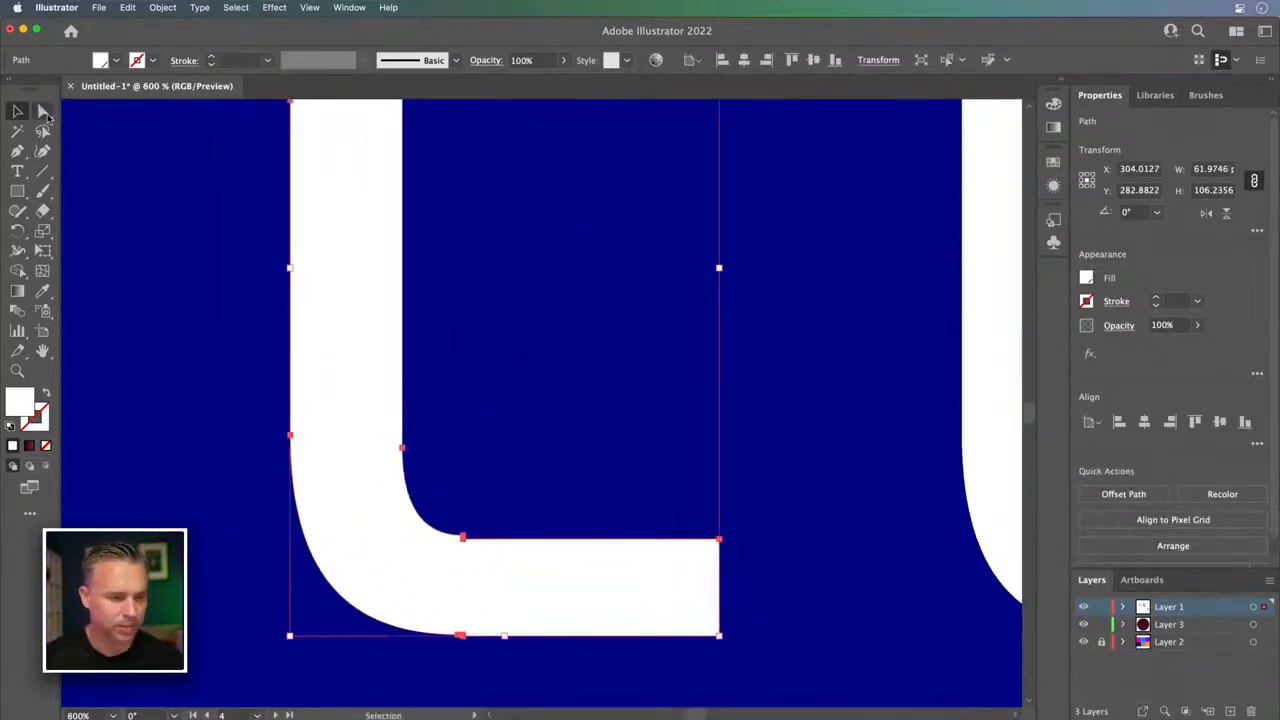
pyautogui.press('p')
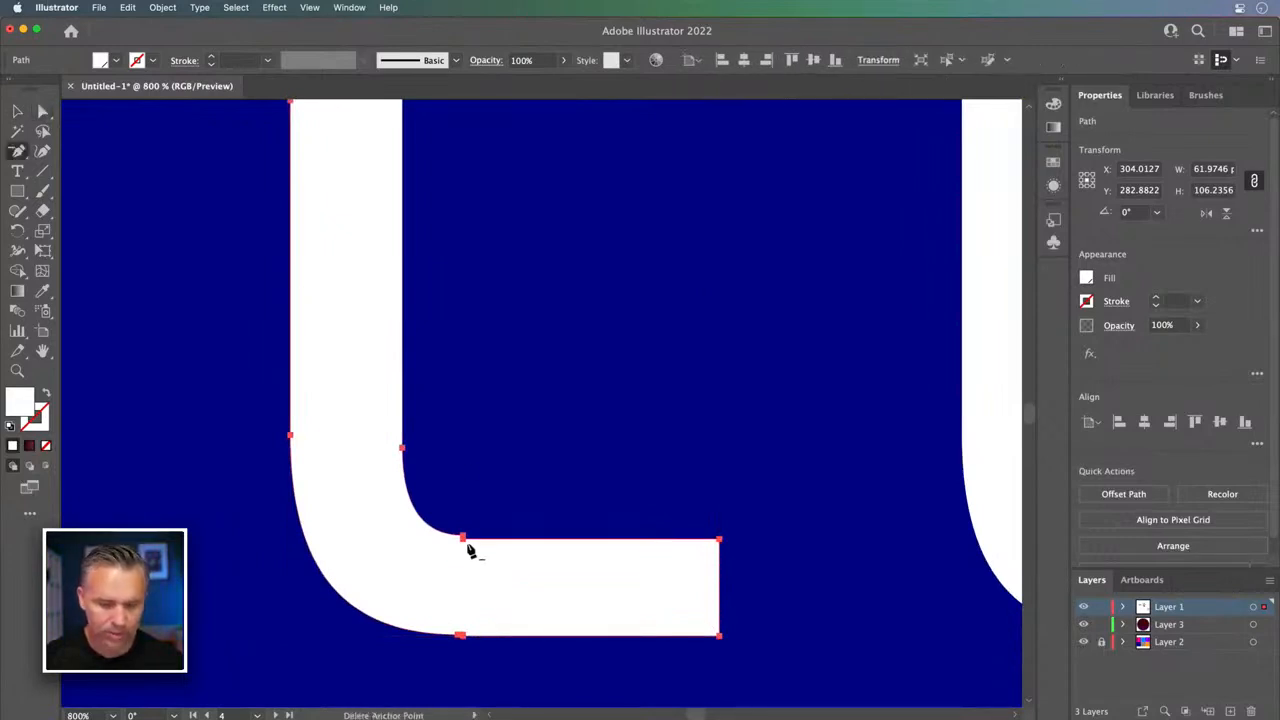
pyautogui.click(461, 540)
pyautogui.press('Return')
pyautogui.click(462, 539)
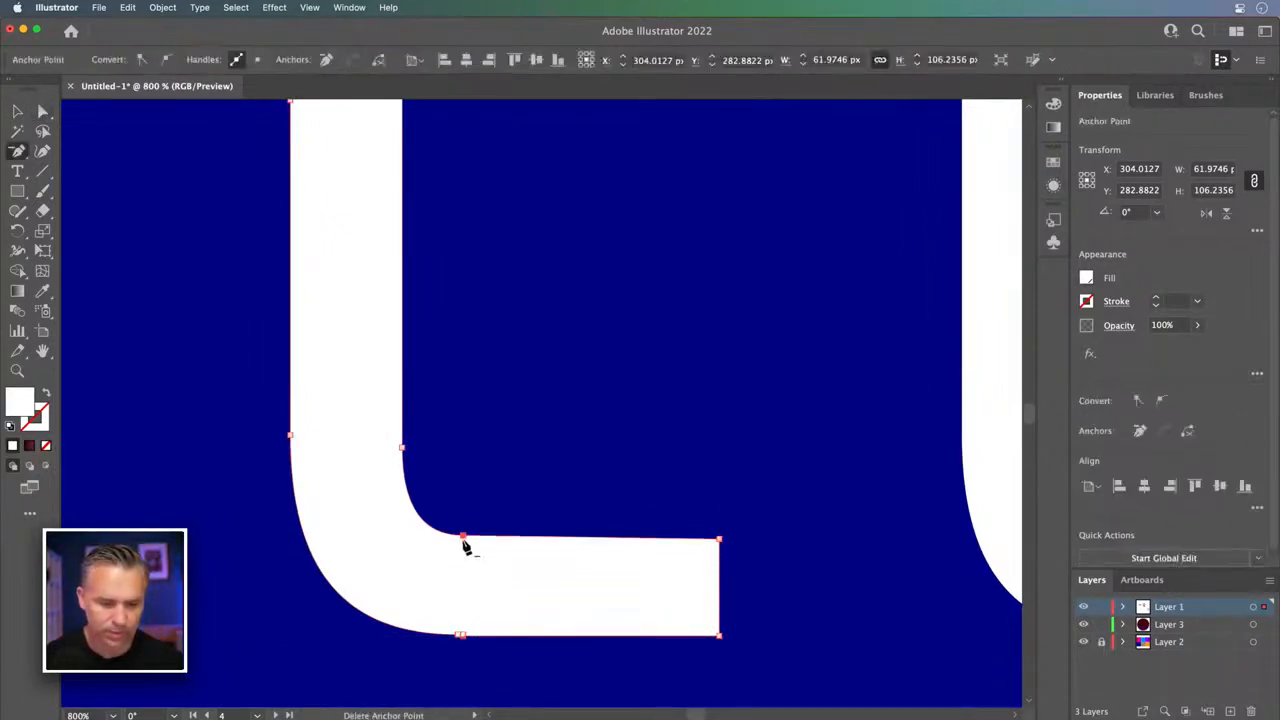
pyautogui.click(460, 638)
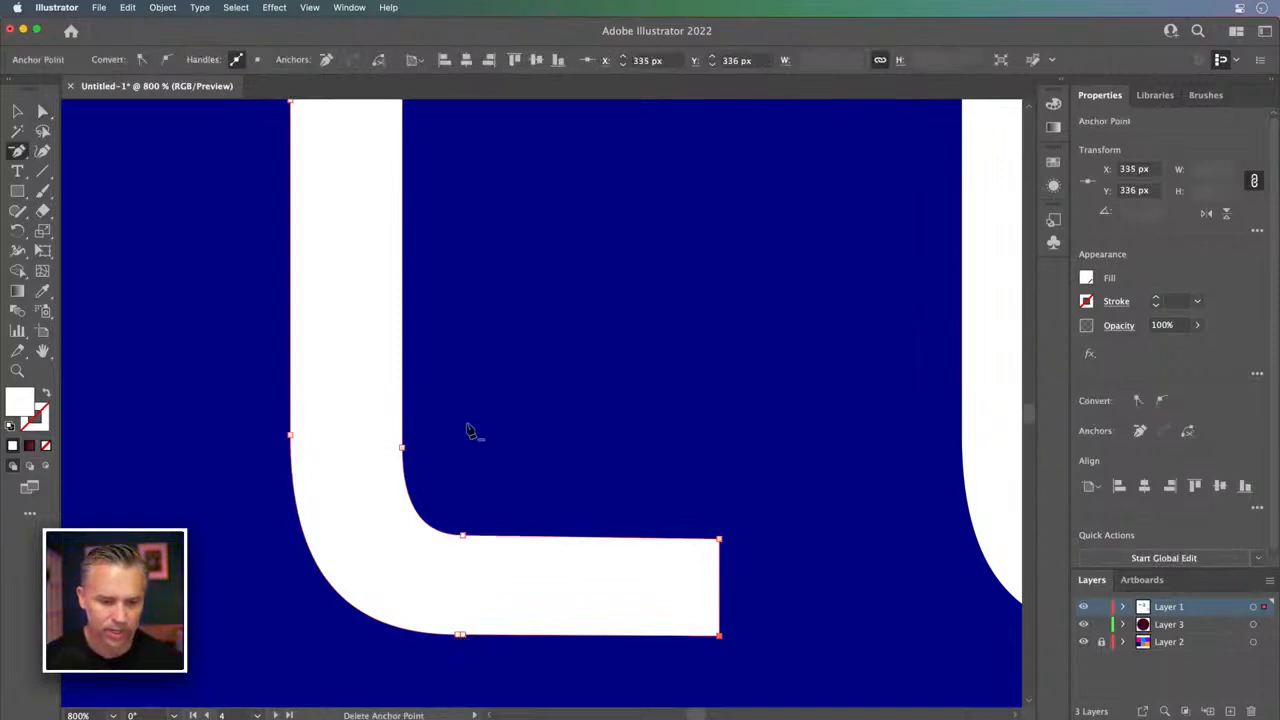
# - Delete the extra anchor points where the top arm of the C-shaped piece joins the curve, and deselect the piece
pyautogui.scroll(10, 453, 521)
pyautogui.click(444, 209)
pyautogui.click(443, 308)
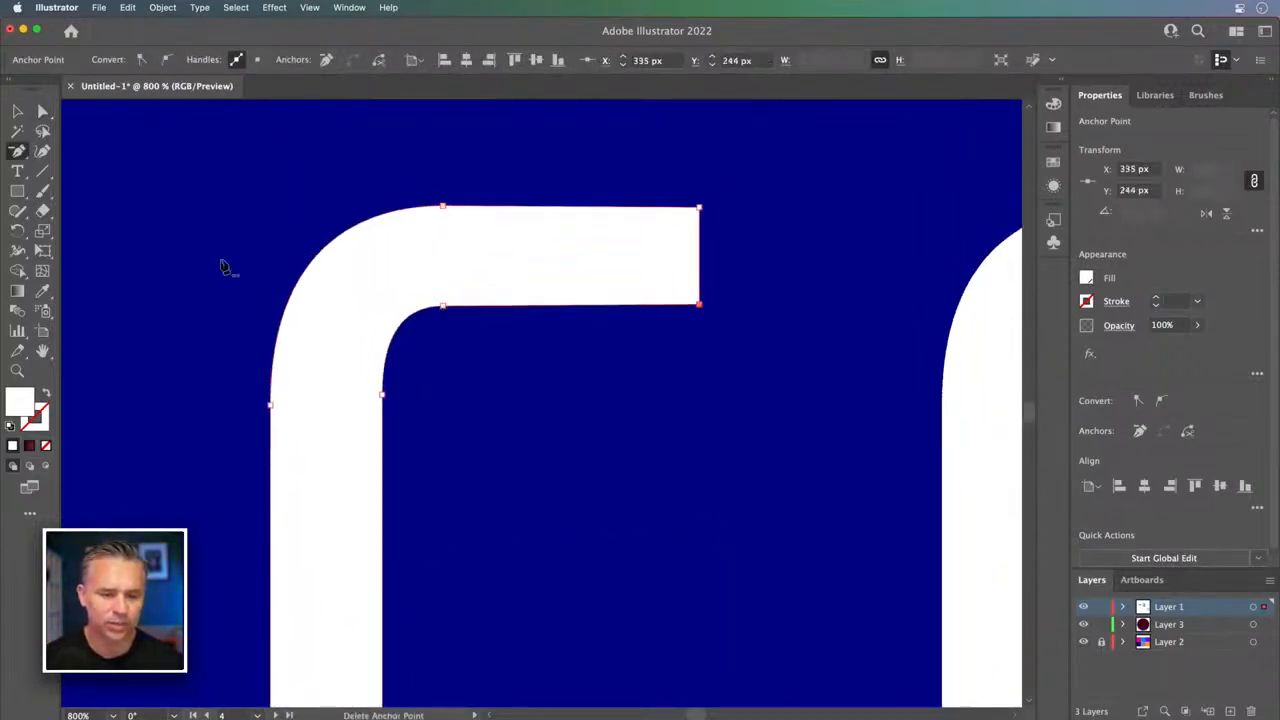
pyautogui.click(20, 112)
pyautogui.press('super+minus')
pyautogui.press('super+minus')
pyautogui.press('super+minus')
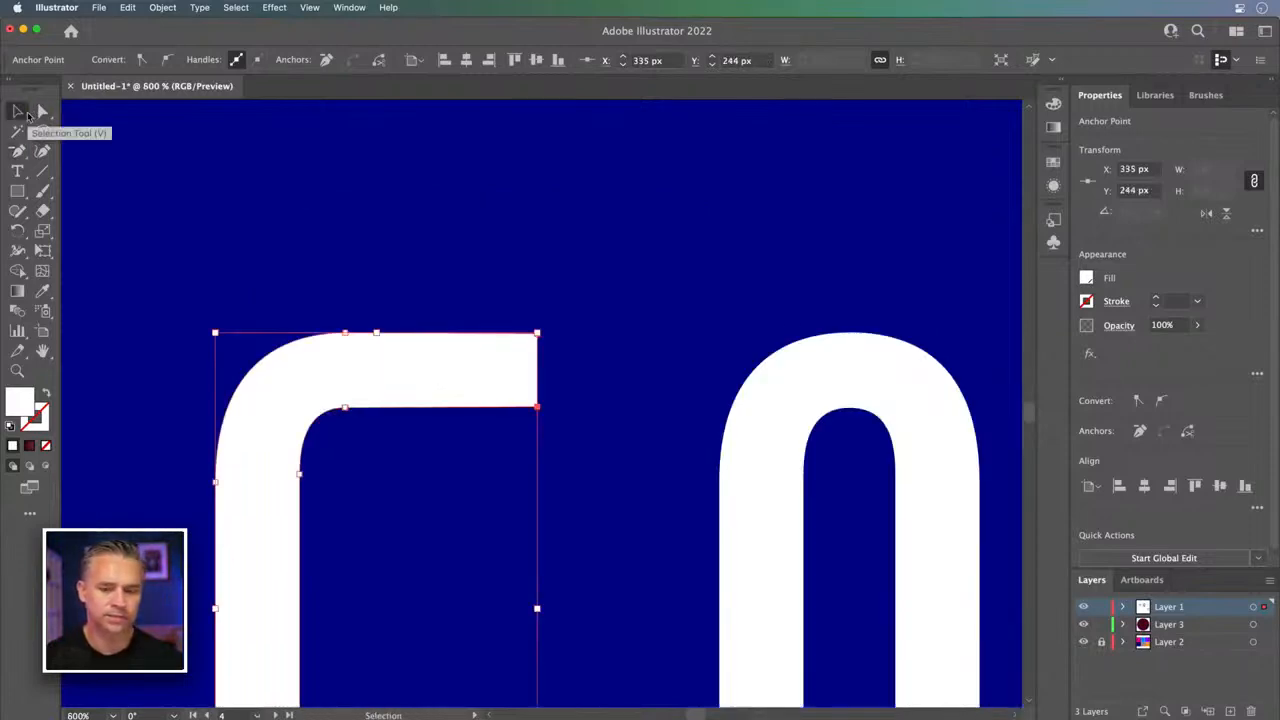
pyautogui.hscroll(-3, 289, 199)
pyautogui.scroll(-2, 289, 199)
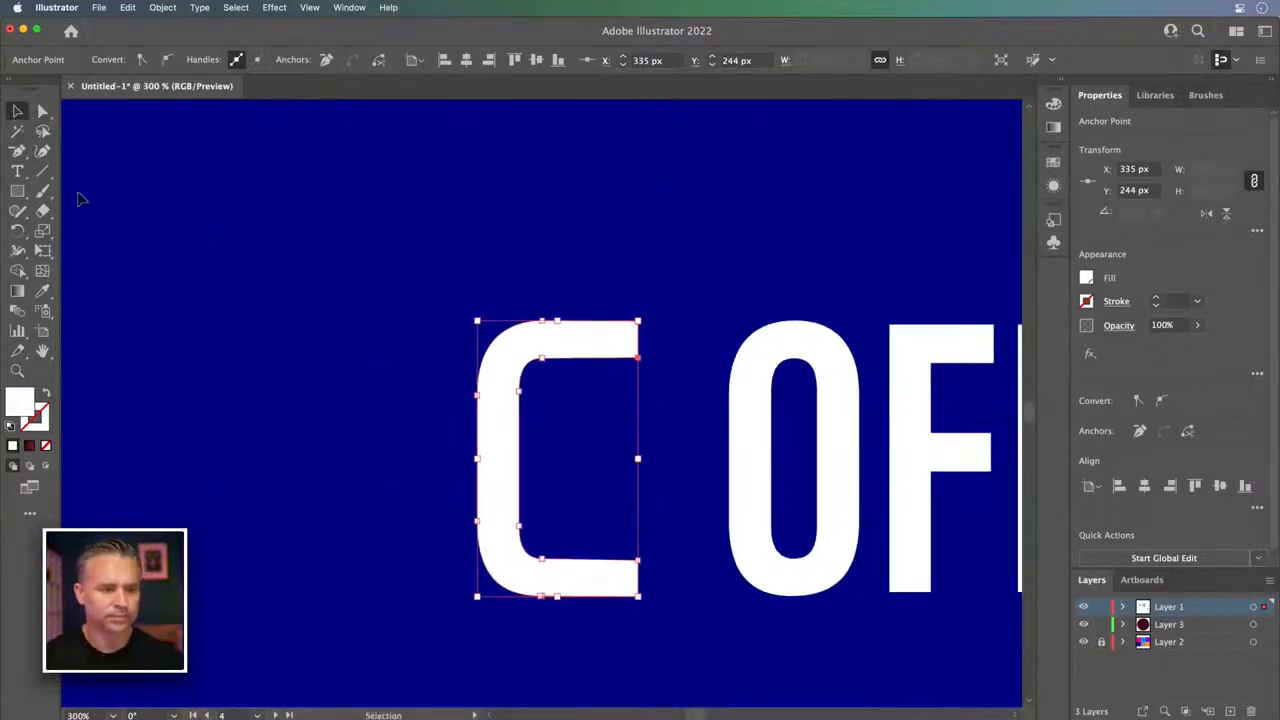
pyautogui.click(264, 290)
pyautogui.click(750, 426)
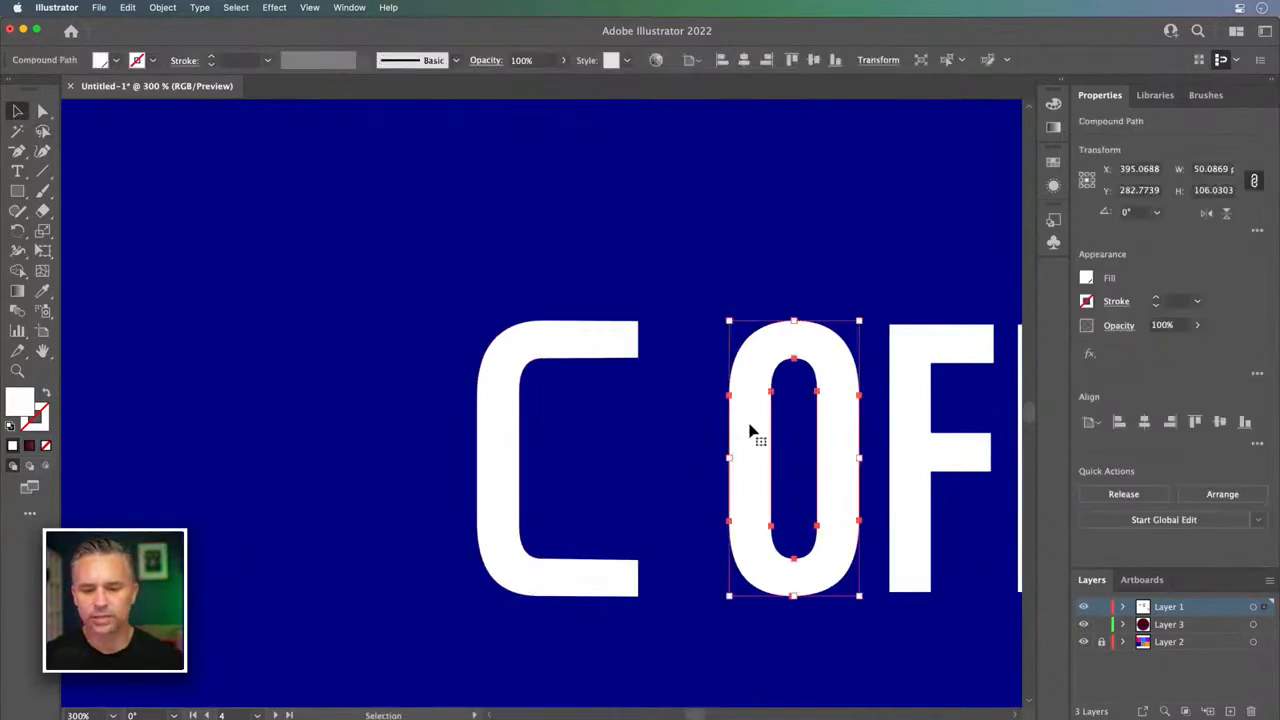
pyautogui.moveTo(750, 430); pyautogui.dragTo(292, 435)
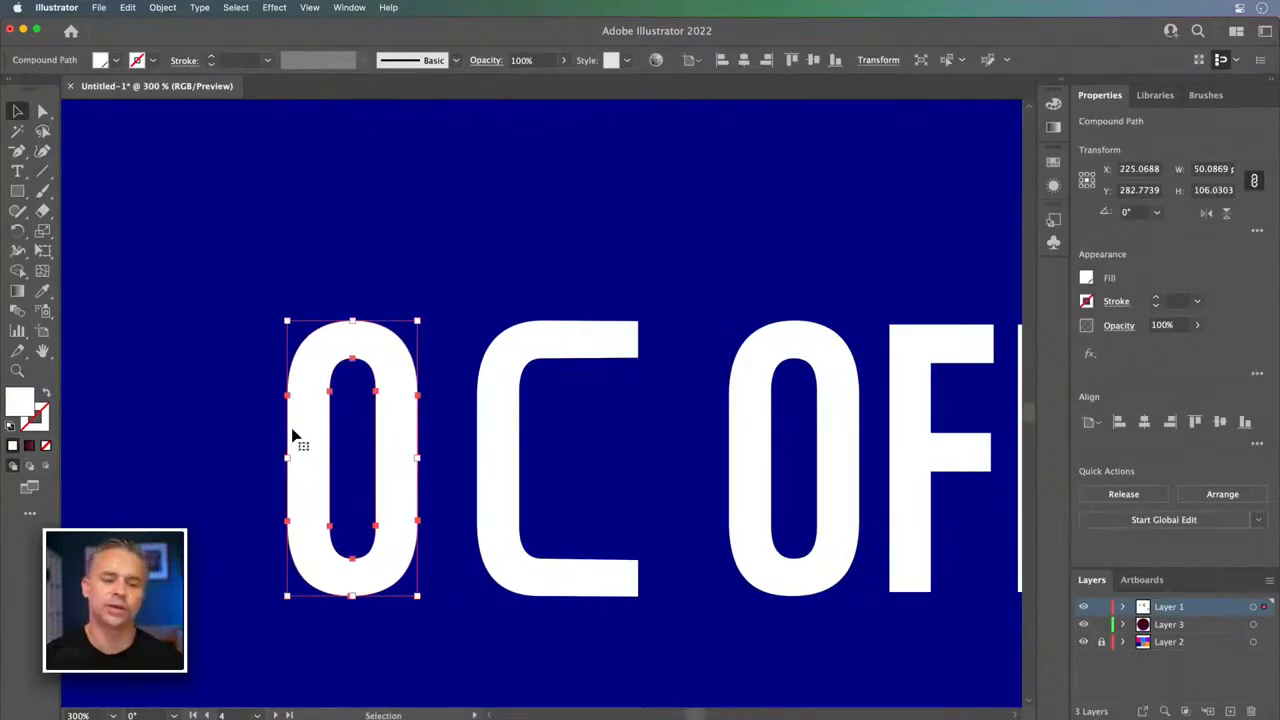
pyautogui.press('Return')
pyautogui.click(627, 546)
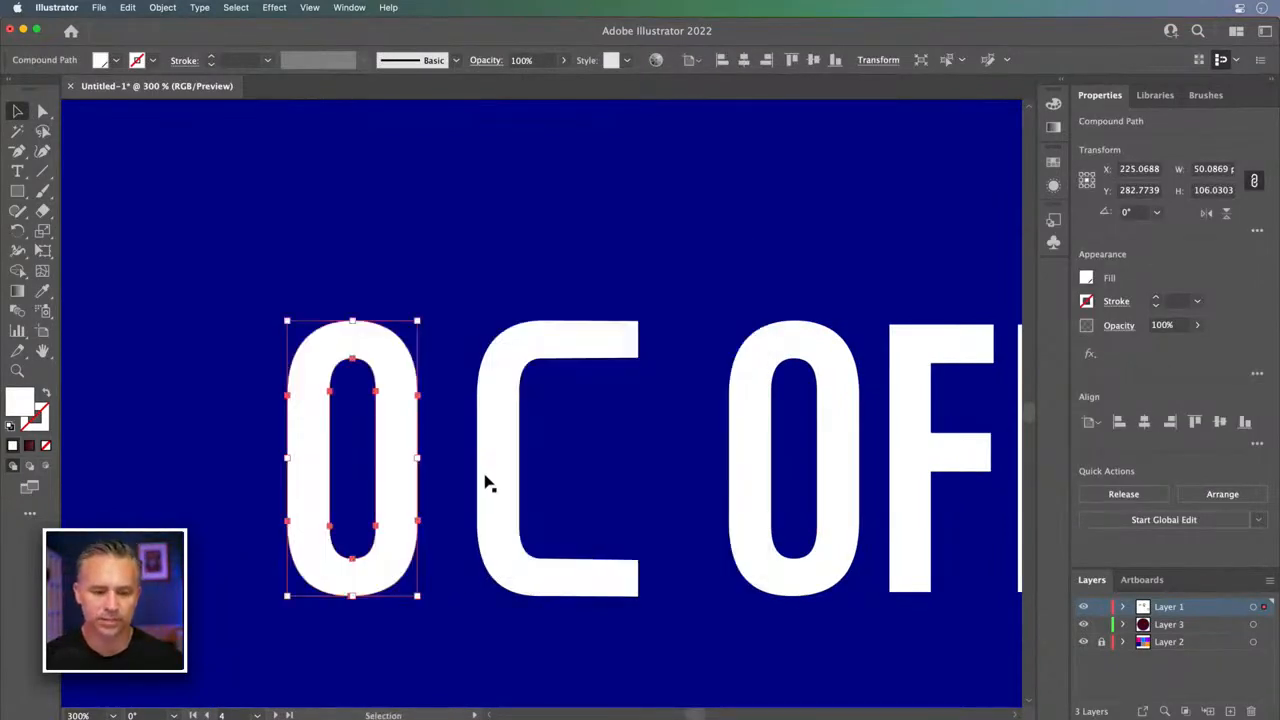
pyautogui.press('Delete')
# - Move the C-shaped piece further left and place a copy to its right, reflected across the vertical axis
pyautogui.moveTo(500, 445); pyautogui.dragTo(360, 457)
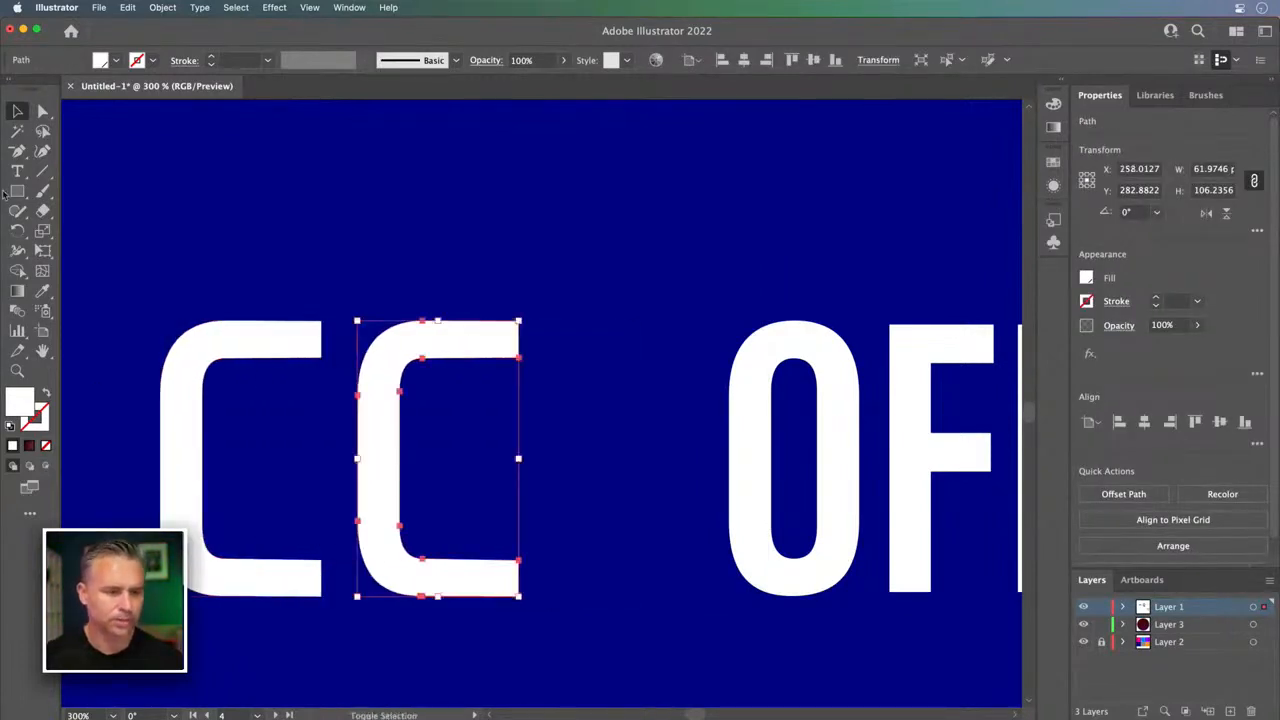
pyautogui.click(18, 232)
pyautogui.click(50, 250)
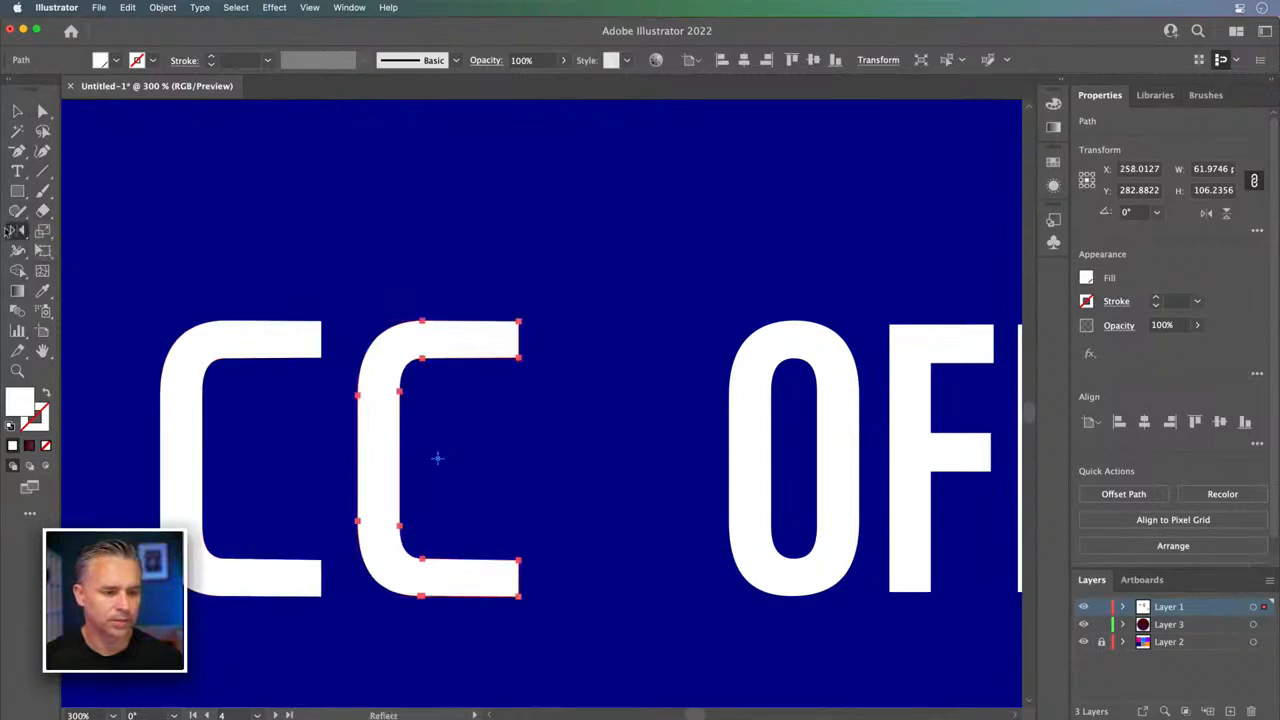
pyautogui.press('Return')
pyautogui.press('Return')
pyautogui.press('v')
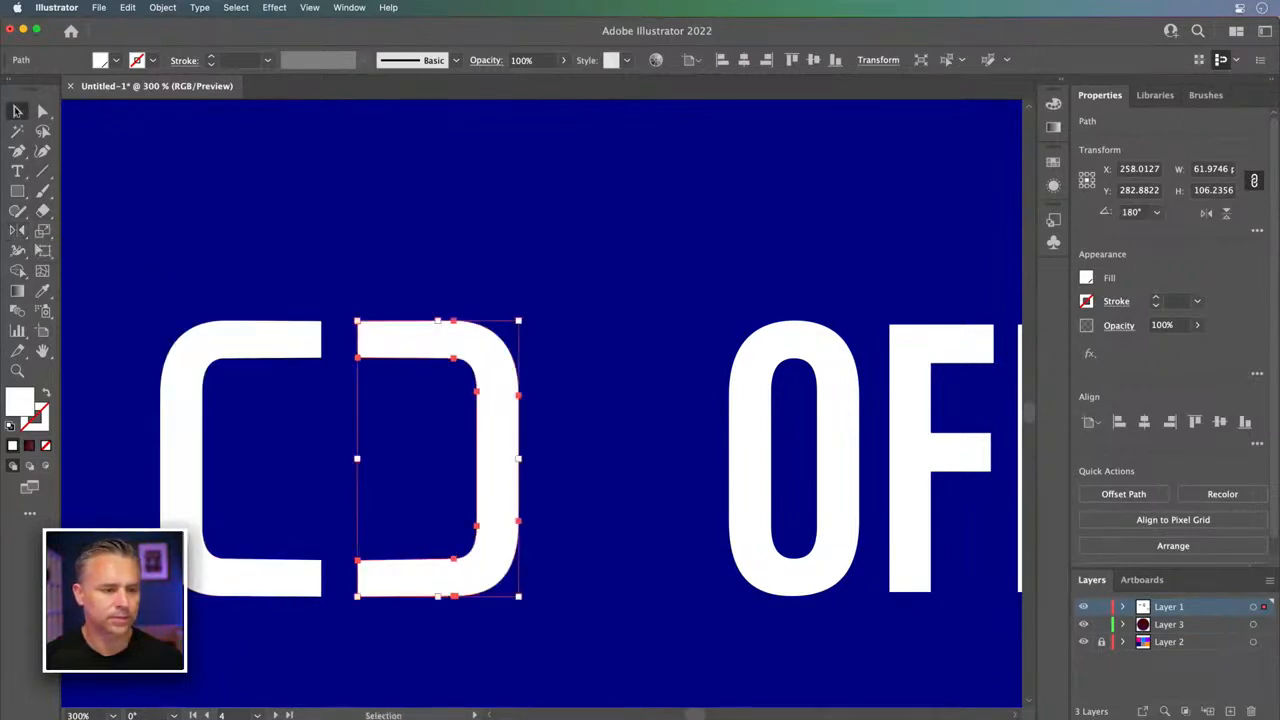
# - Move the mirrored piece about 24 px left to overlap the C-shaped piece and unite both into a wide O
pyautogui.moveTo(418, 360); pyautogui.dragTo(351, 354)
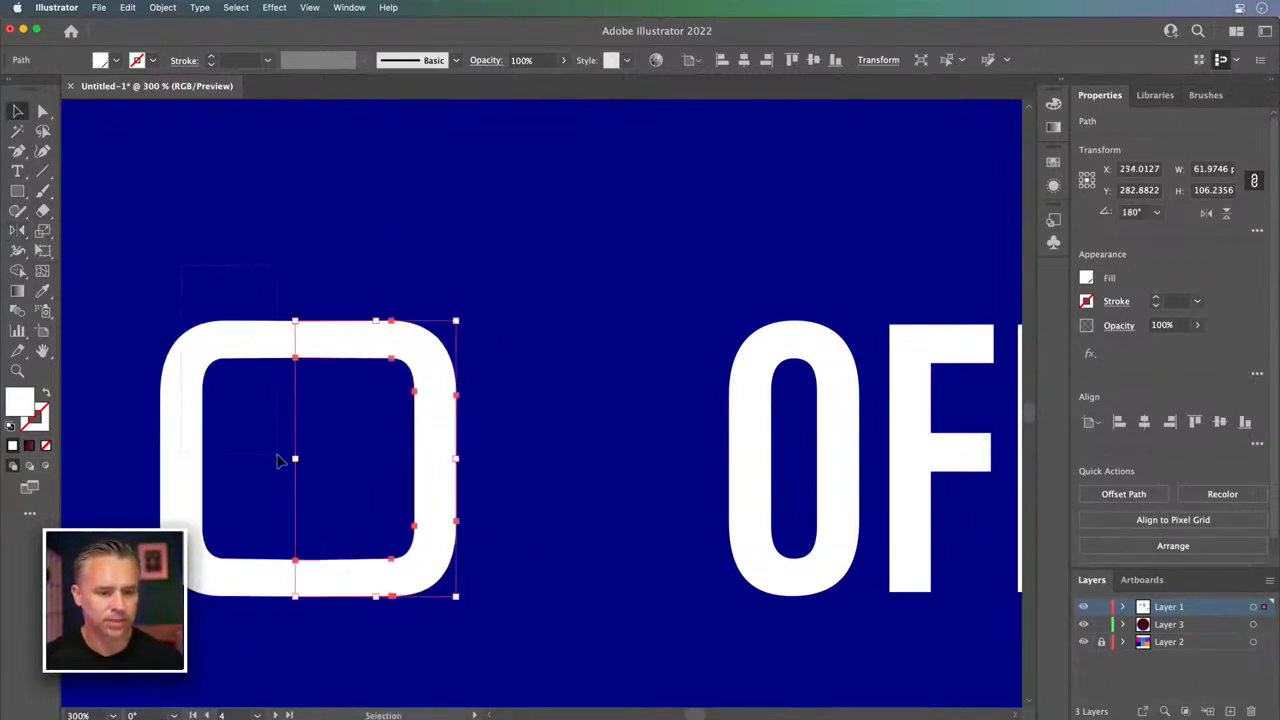
pyautogui.moveTo(181, 265); pyautogui.dragTo(361, 631)
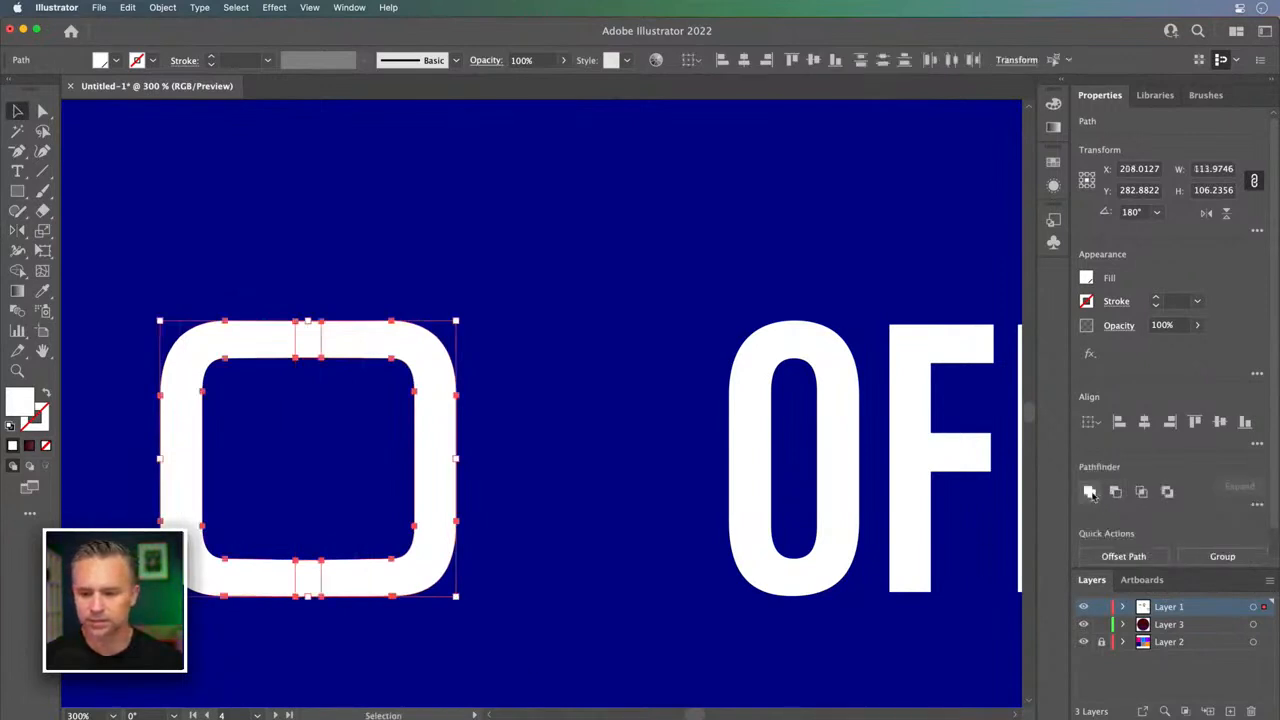
pyautogui.click(1090, 492)
# - Delete the original narrow O and move the wide O about 155 px right into its place before FFLINE
pyautogui.click(771, 365)
pyautogui.press('Delete')
pyautogui.moveTo(229, 349); pyautogui.dragTo(623, 369)
pyautogui.press('super+minus')
pyautogui.press('super+minus')
pyautogui.press('super+minus')
pyautogui.press('super+minus')
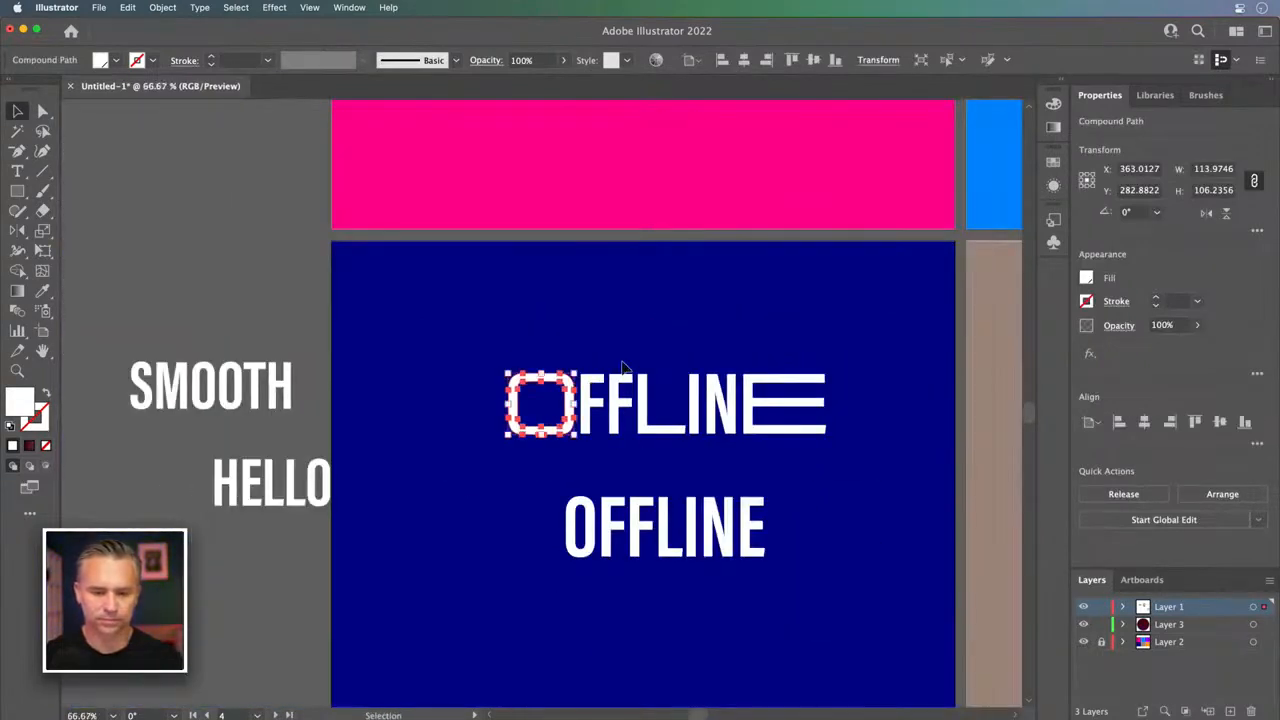
pyautogui.click(613, 311)
# - Move the reshaped OFFLINE letters about 172 px up, near the top of the navy artboard
pyautogui.hscroll(3, 406, 284)
pyautogui.scroll(-2, 406, 284)
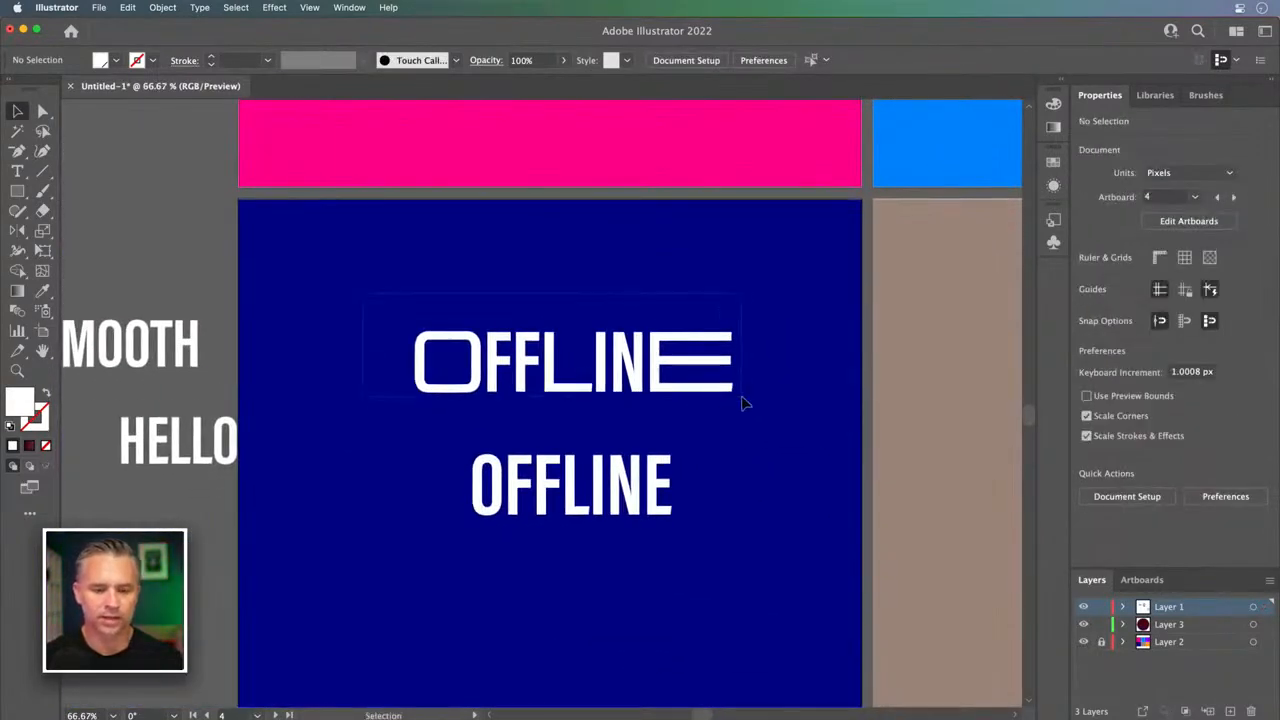
pyautogui.click(660, 362)
pyautogui.moveTo(660, 362); pyautogui.dragTo(639, 258)
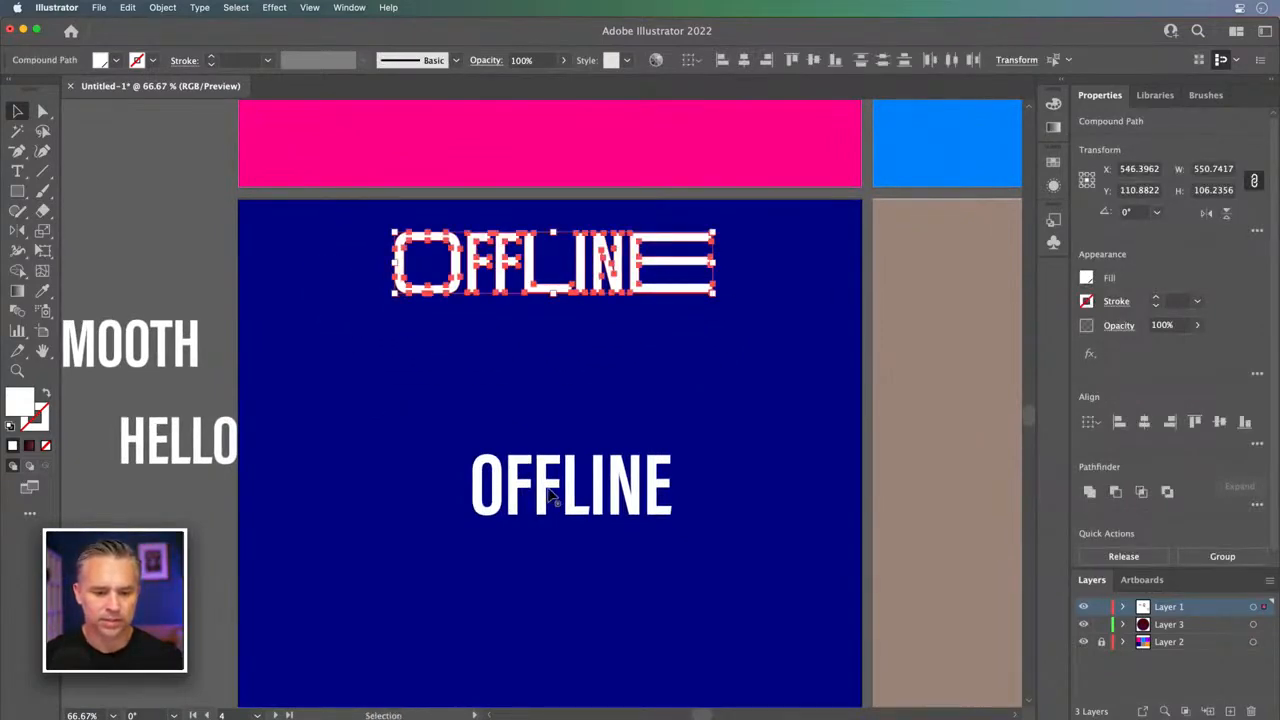
# - Replace the lower OFFLINE with a copy of the HELLO text that reads ONLINE
pyautogui.doubleClick(548, 490)
pyautogui.doubleClick(341, 409)
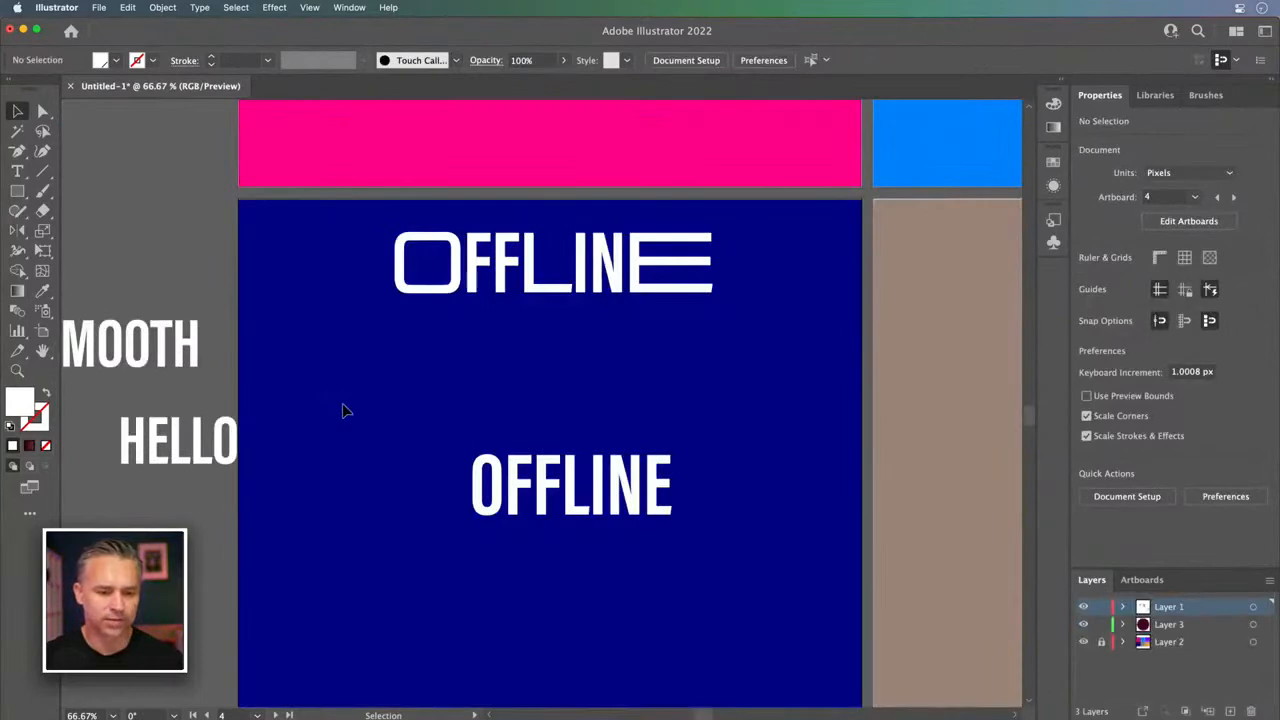
pyautogui.click(548, 490)
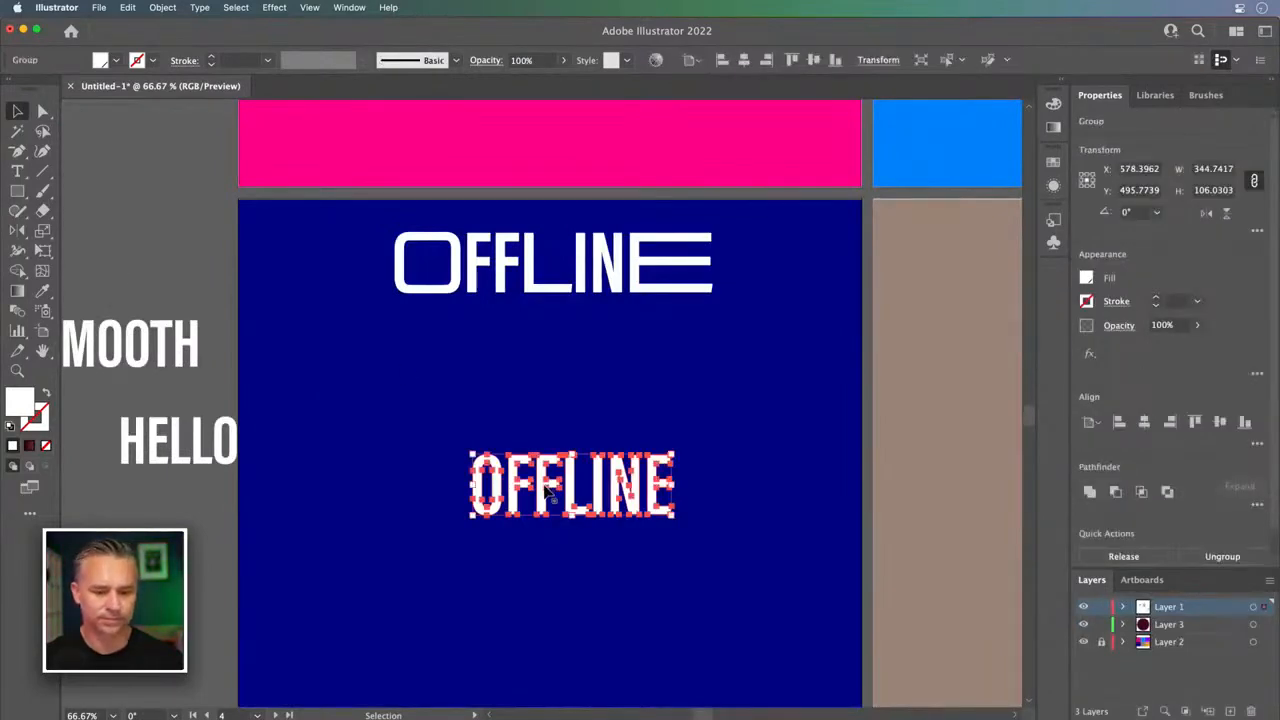
pyautogui.click(162, 458)
pyautogui.moveTo(162, 458); pyautogui.dragTo(548, 458)
pyautogui.doubleClick(548, 458)
pyautogui.write('ONLINE')
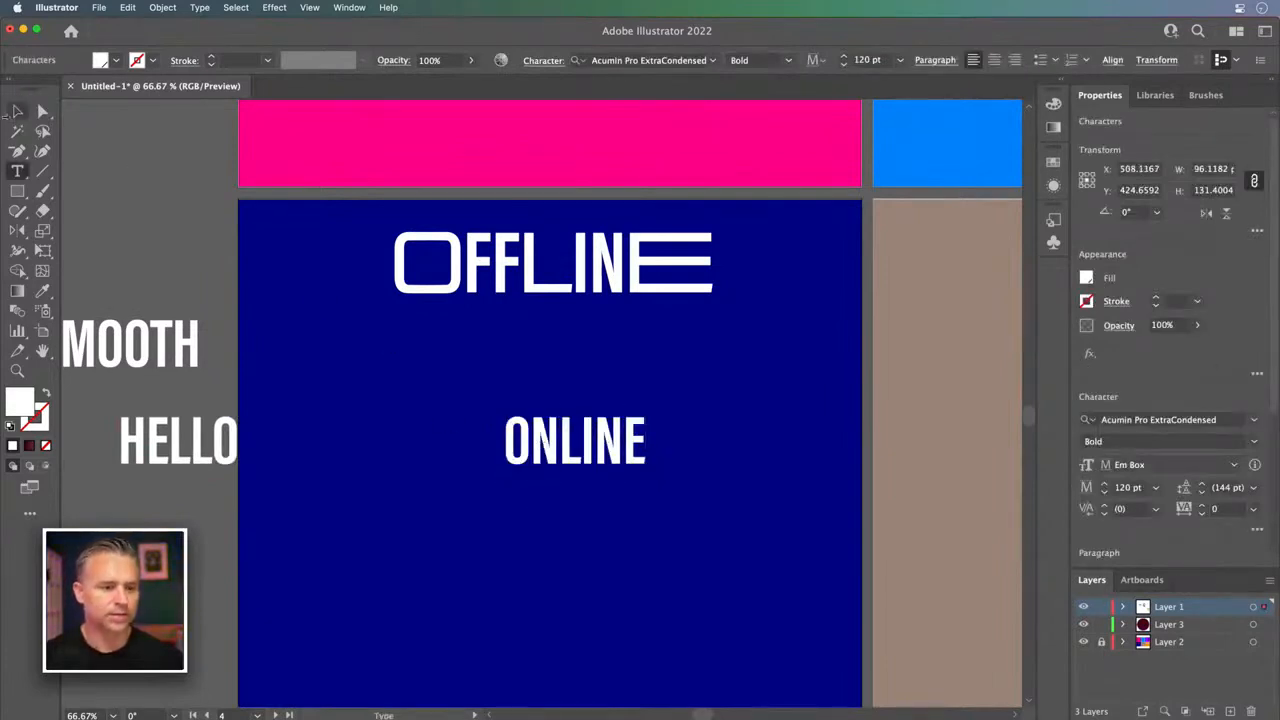
# - Place two ONLINE texts side by side beneath the reshaped OFFLINE on the navy artboard
pyautogui.click(17, 111)
pyautogui.moveTo(556, 458); pyautogui.dragTo(608, 378)
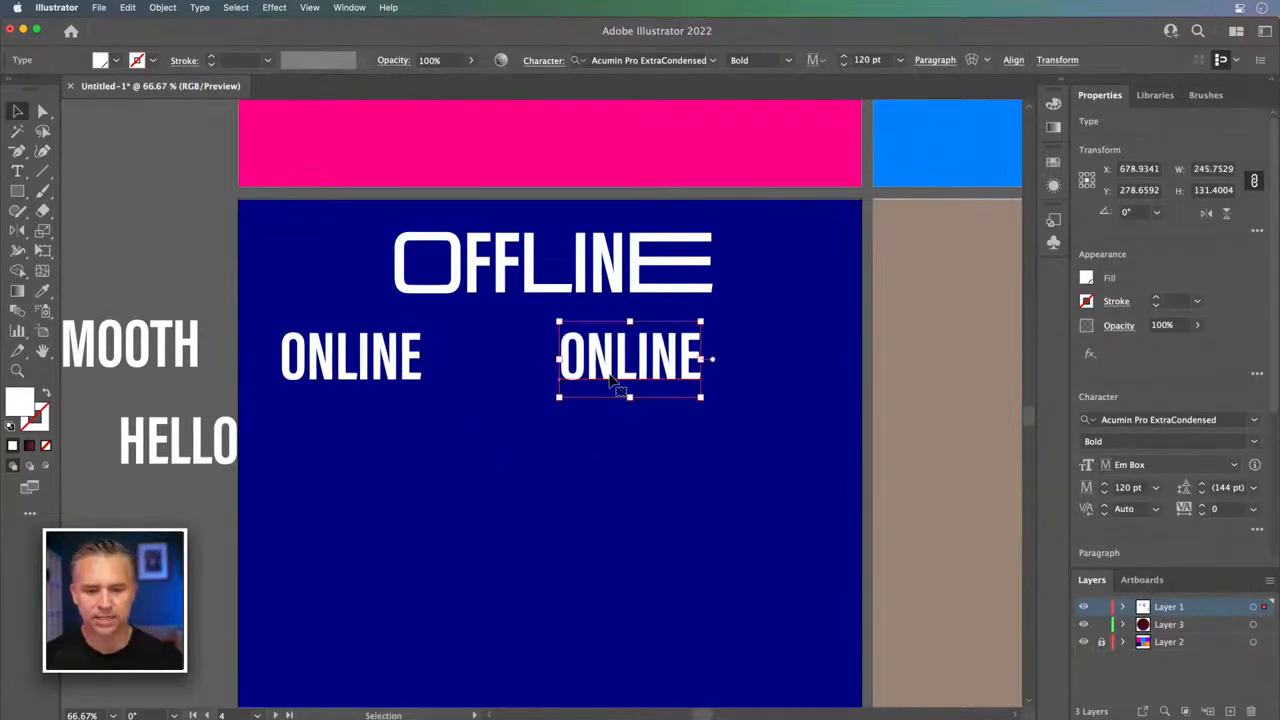
# - Convert the ONLINE text on the right of the navy artboard to outlines
pyautogui.scroll(4, 614, 372)
pyautogui.moveTo(738, 310); pyautogui.dragTo(742, 315)
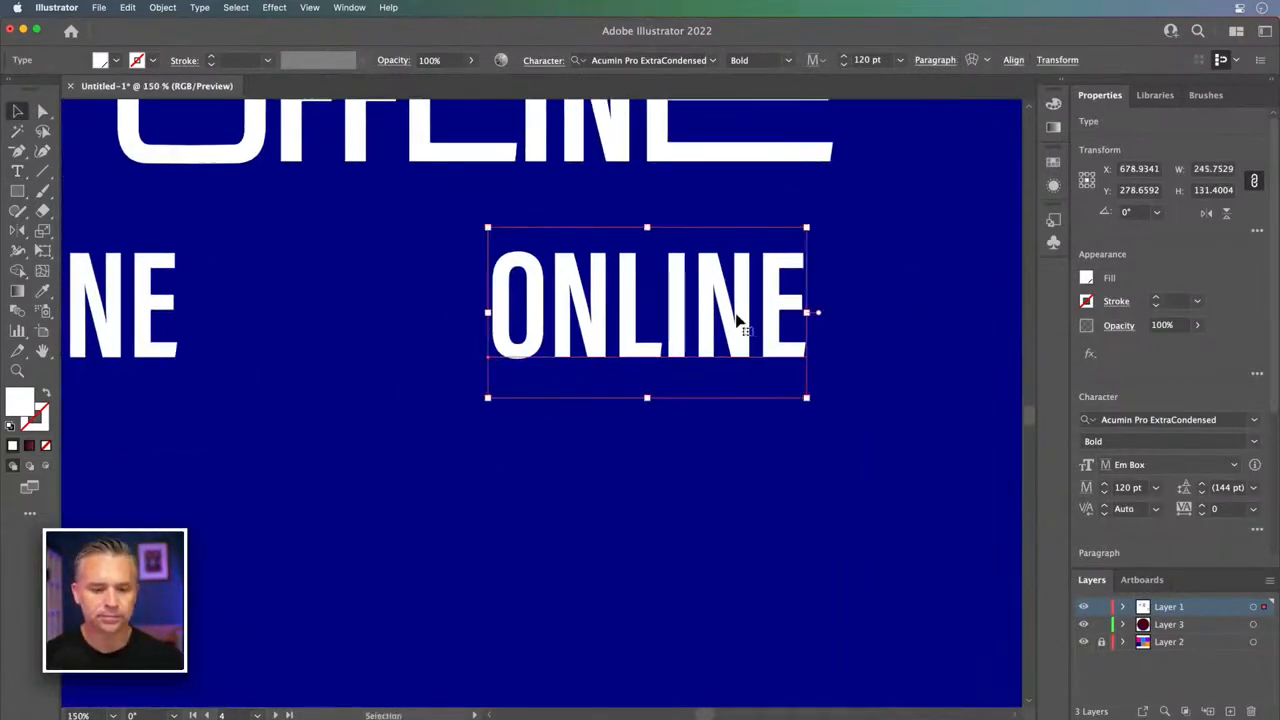
pyautogui.rightClick(622, 287)
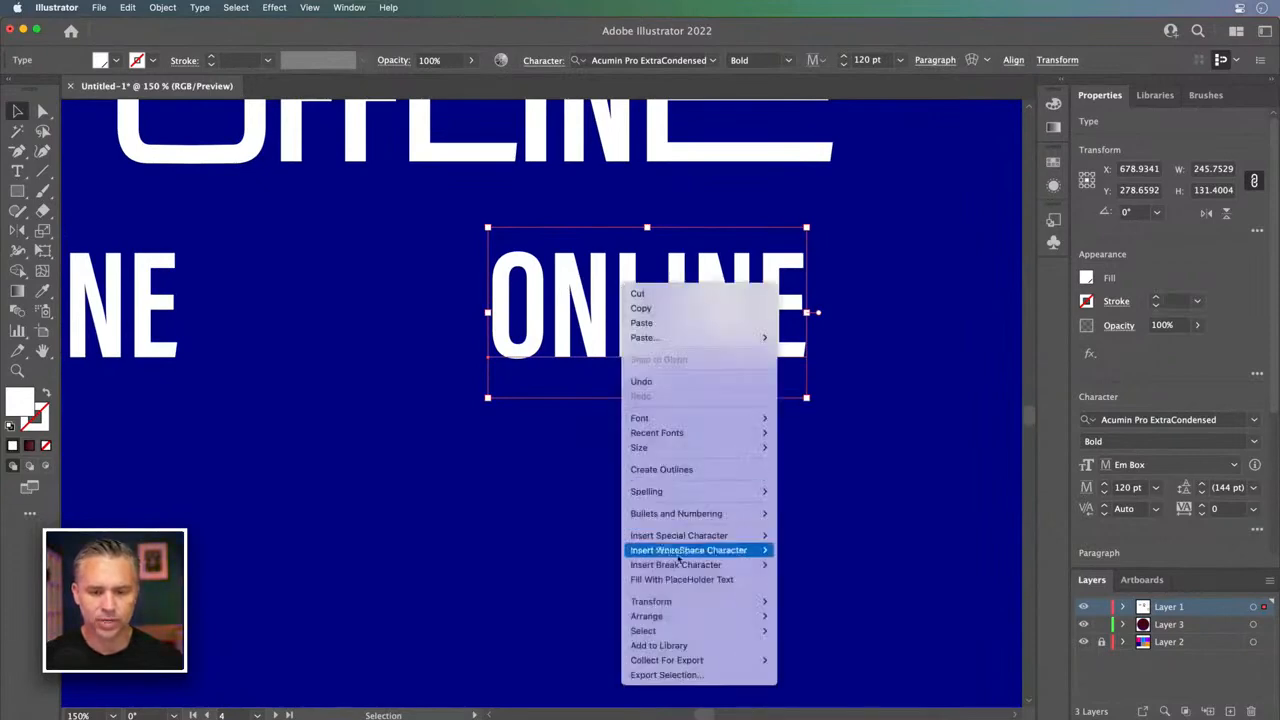
pyautogui.click(686, 467)
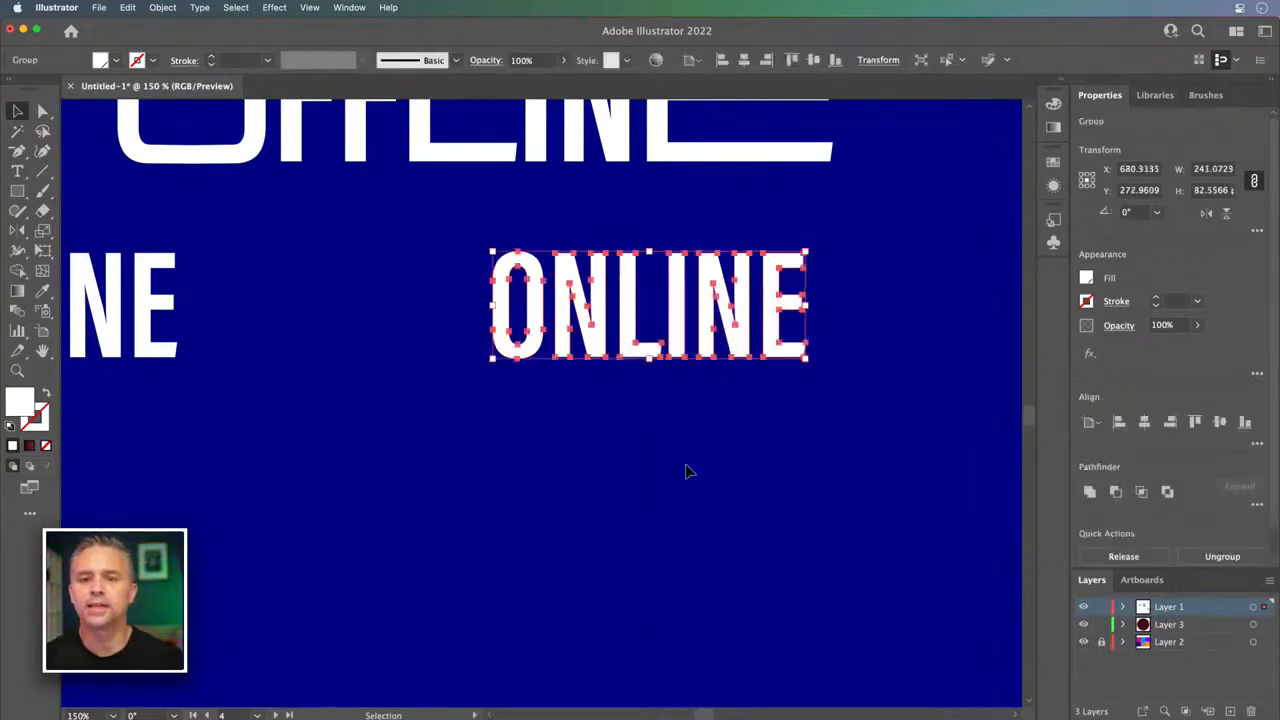
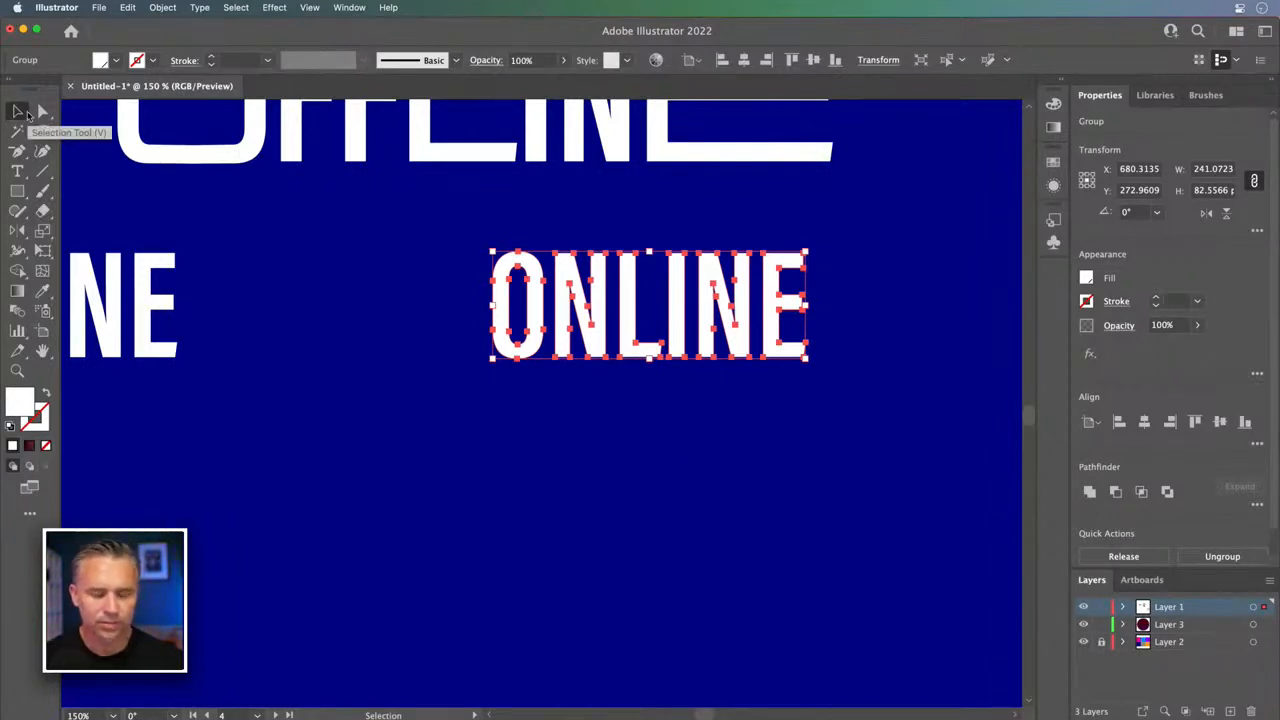
# - Add a new ONLINE point text and place it directly beneath the outlined ONLINE, with their O letters aligned
pyautogui.click(17, 171)
pyautogui.click(514, 436)
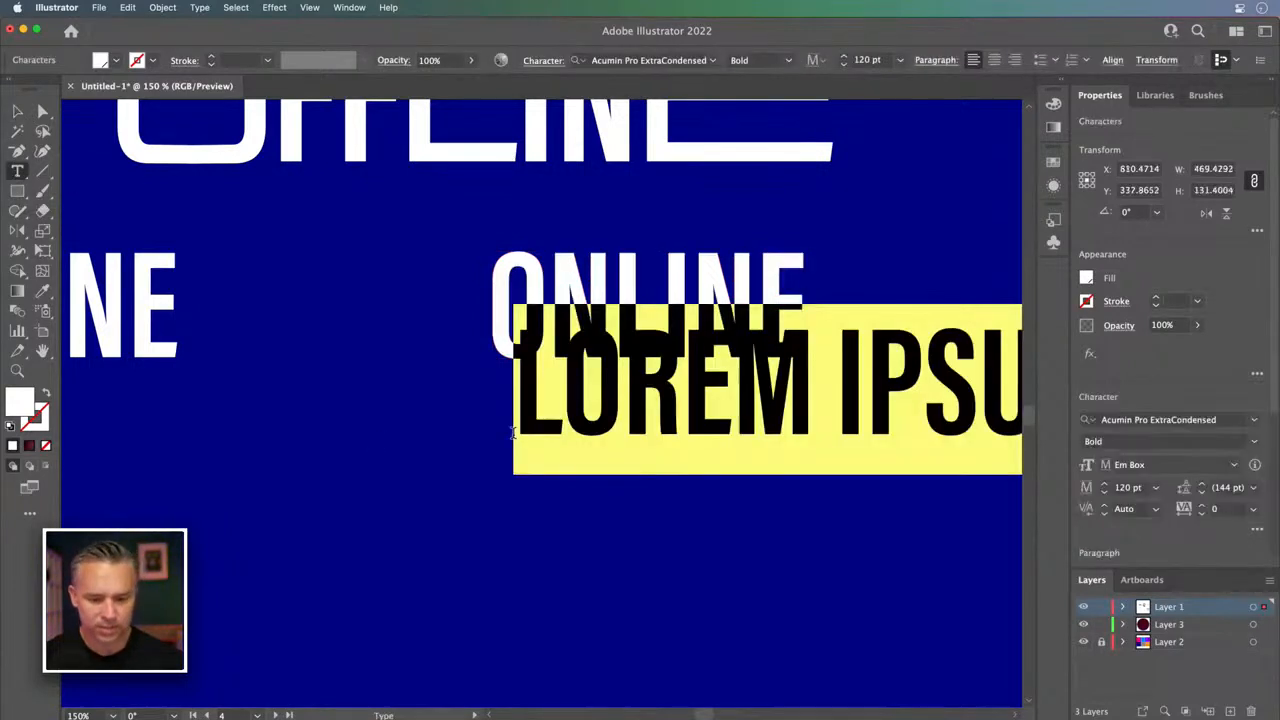
pyautogui.write('ONLINE')
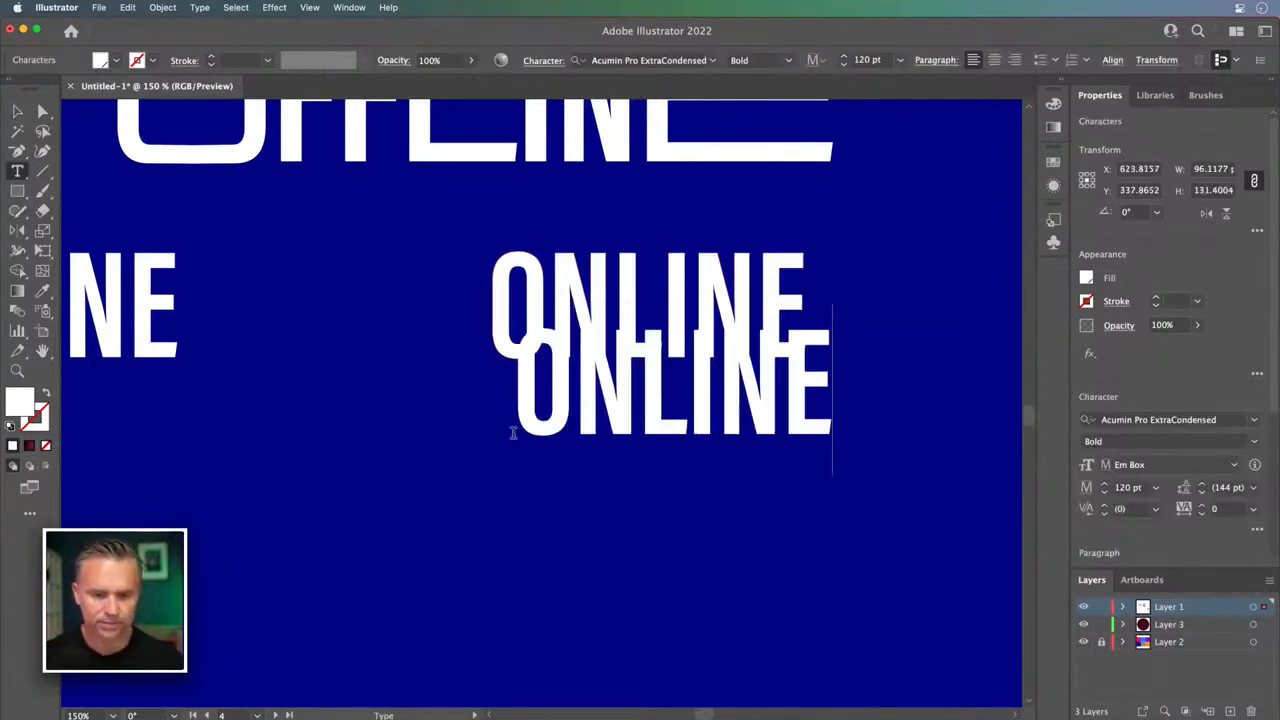
pyautogui.click(17, 110)
pyautogui.moveTo(580, 388); pyautogui.dragTo(561, 470)
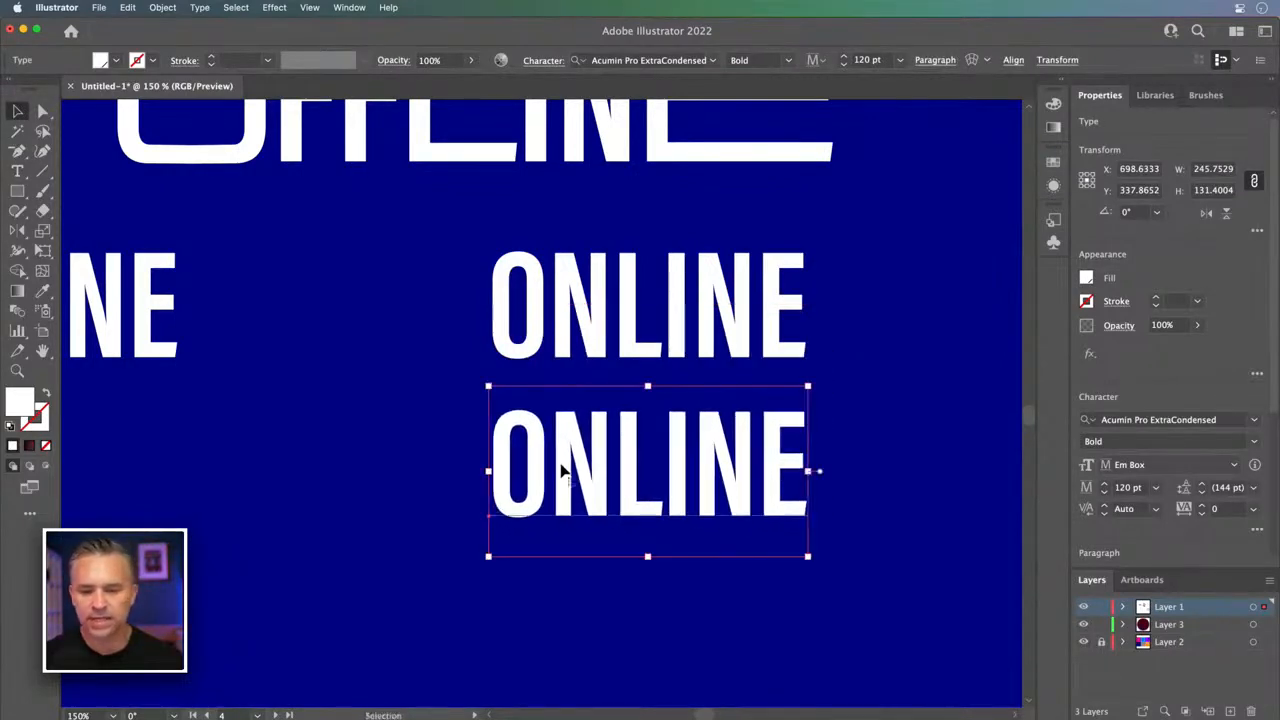
# - Filter the font list to sans serif, condensed width and set the lower ONLINE text to Acumin Pro ExtraCondensed Light
pyautogui.click(1256, 421)
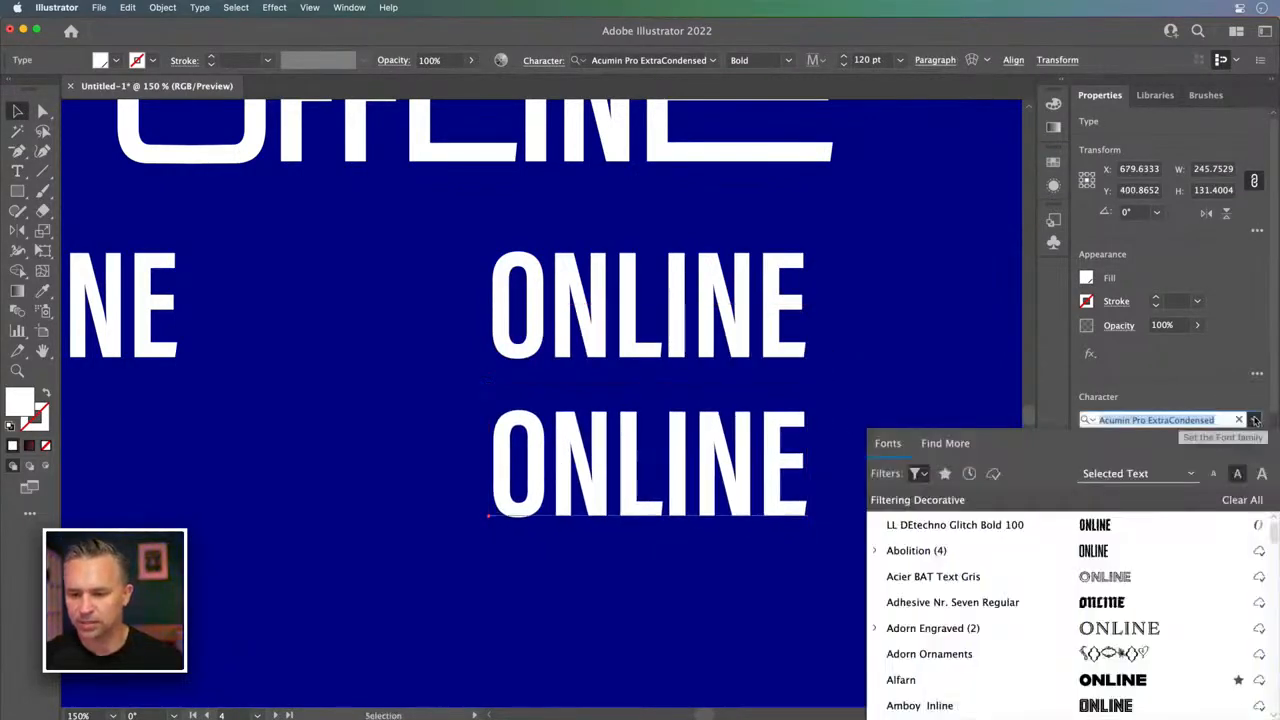
pyautogui.click(912, 474)
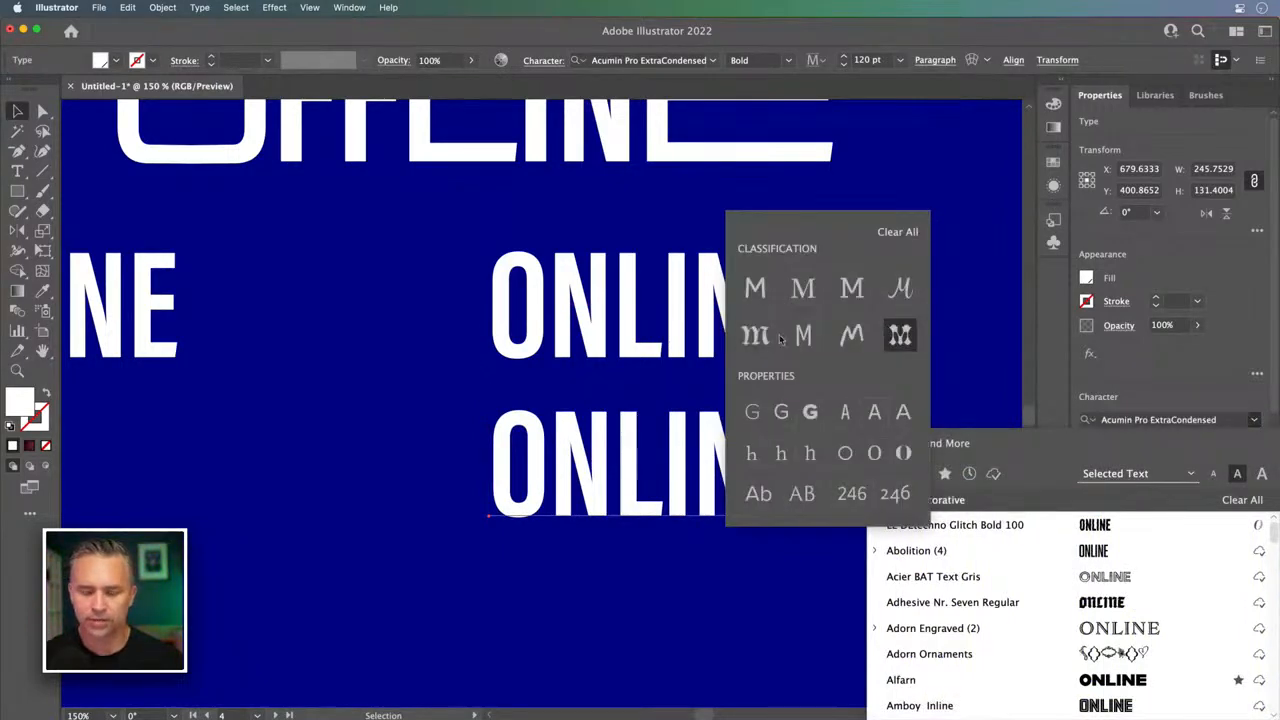
pyautogui.click(755, 289)
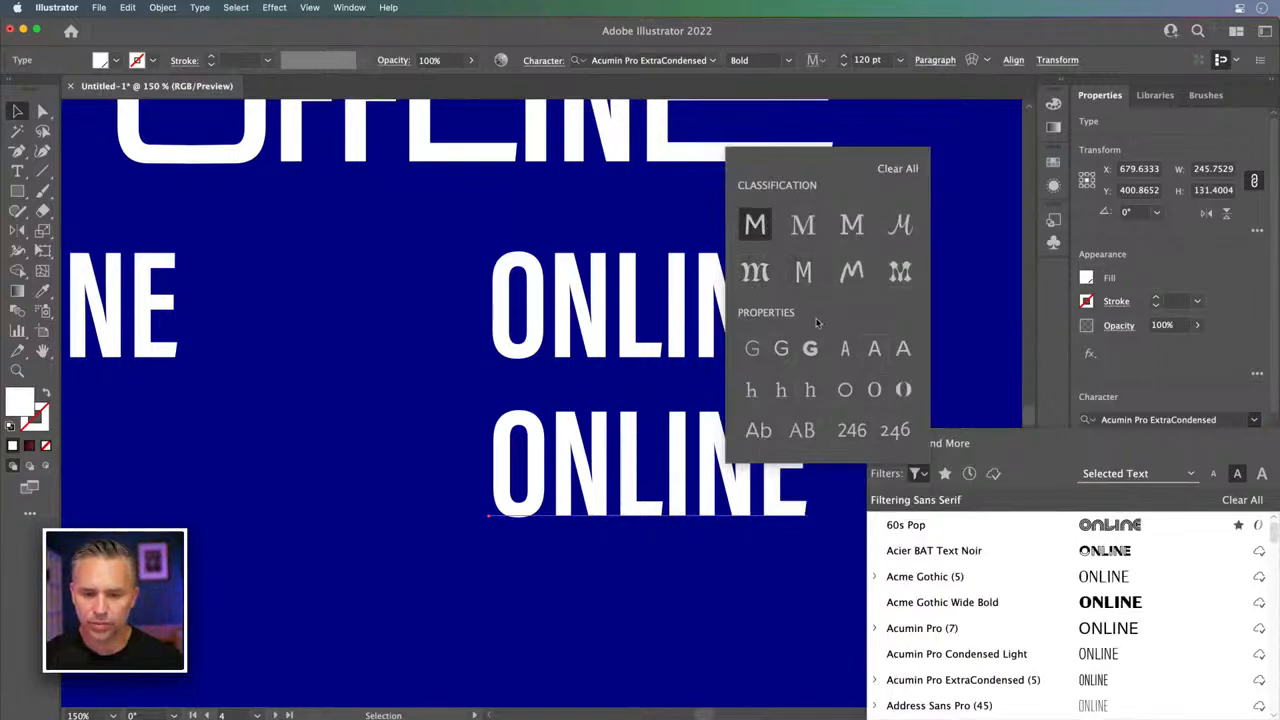
pyautogui.click(845, 349)
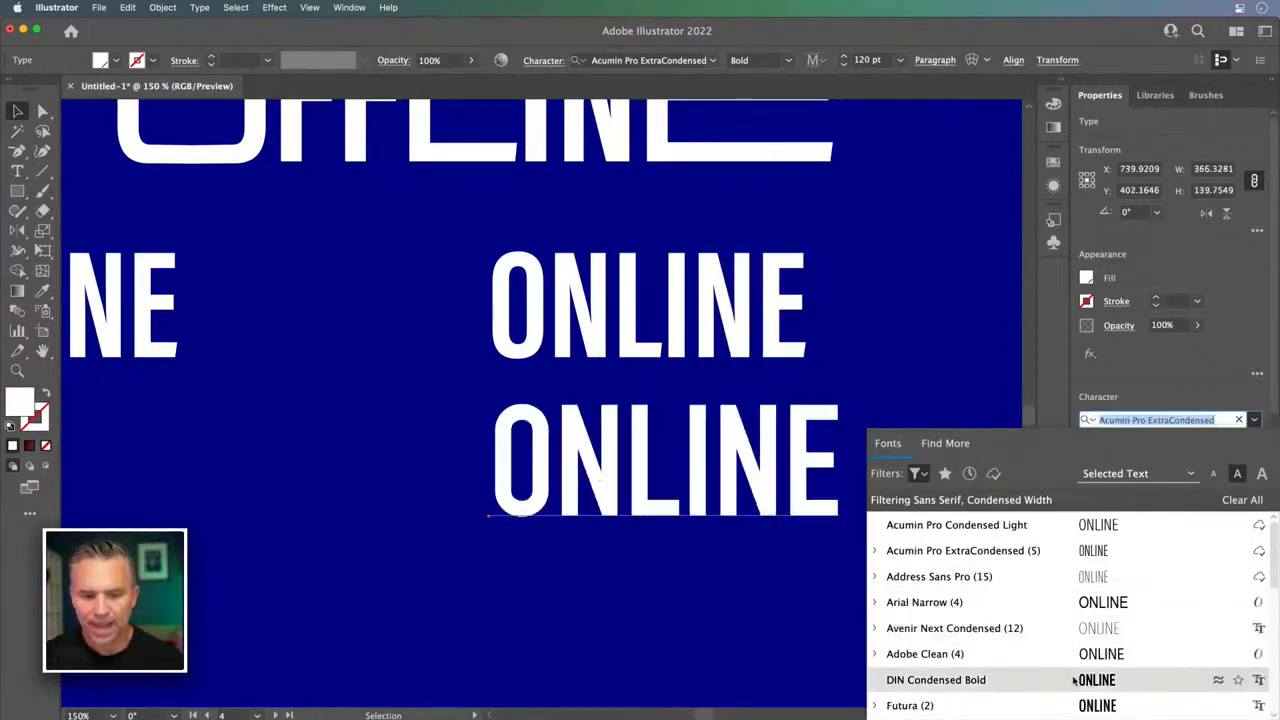
pyautogui.scroll(-5, 1070, 677)
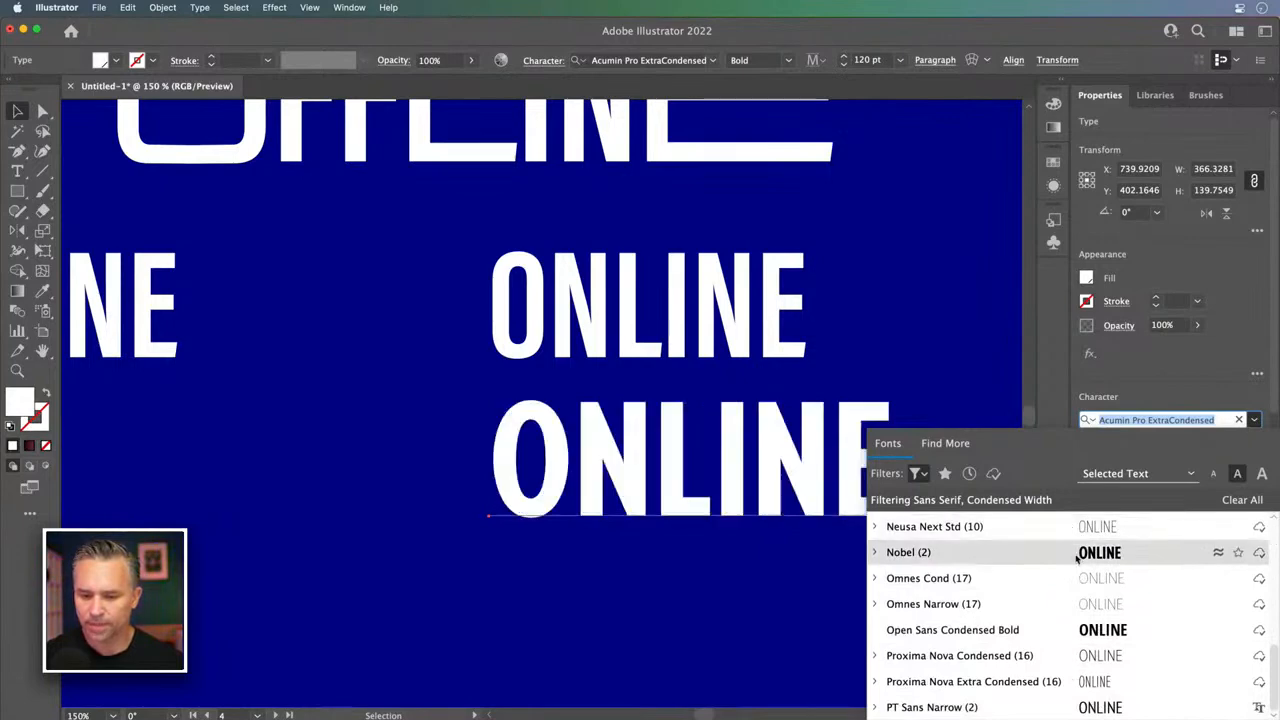
pyautogui.scroll(10, 1096, 556)
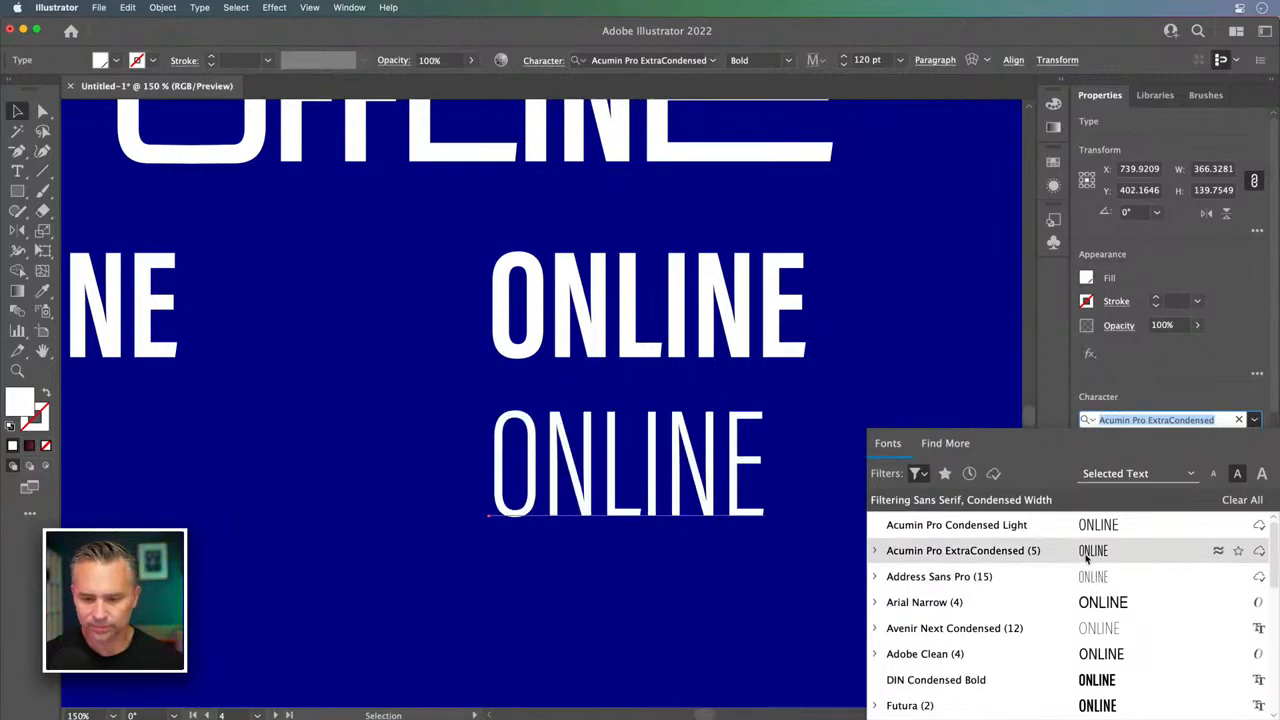
pyautogui.click(1087, 553)
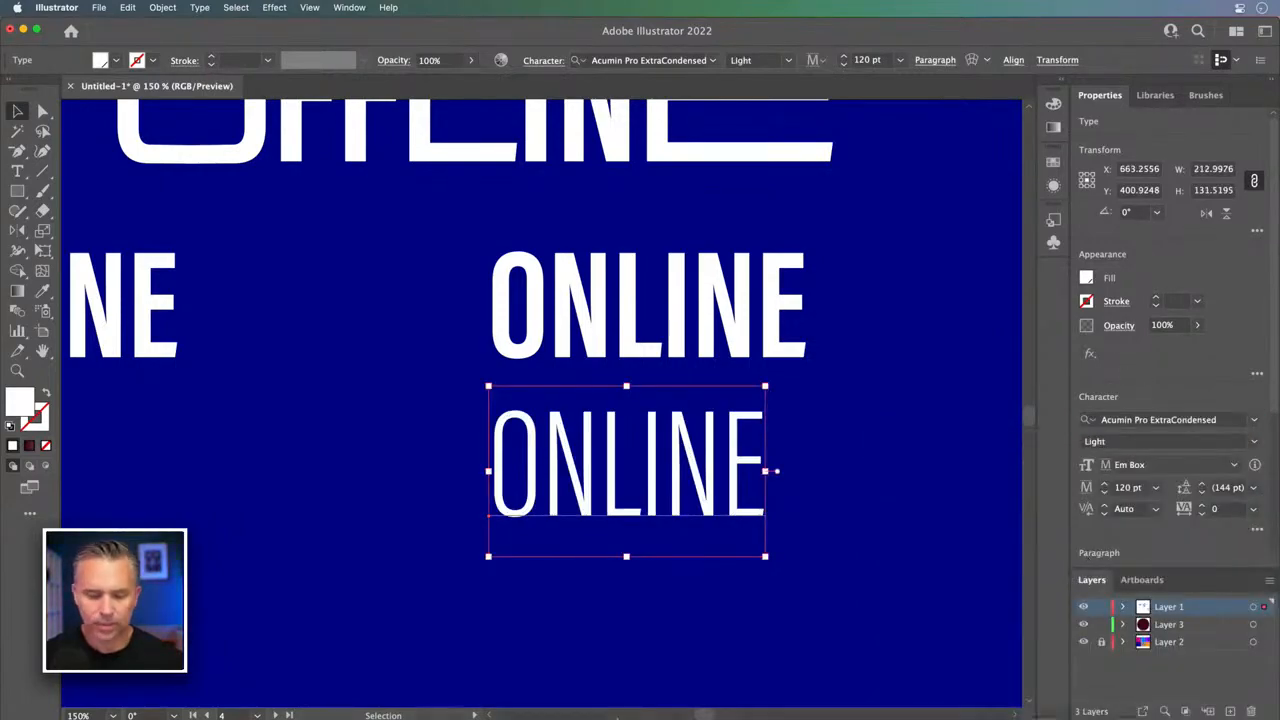
# - Switch to Chrome and open fonts.adobe.com in place of the Vecteezy page
pyautogui.click(720, 708)
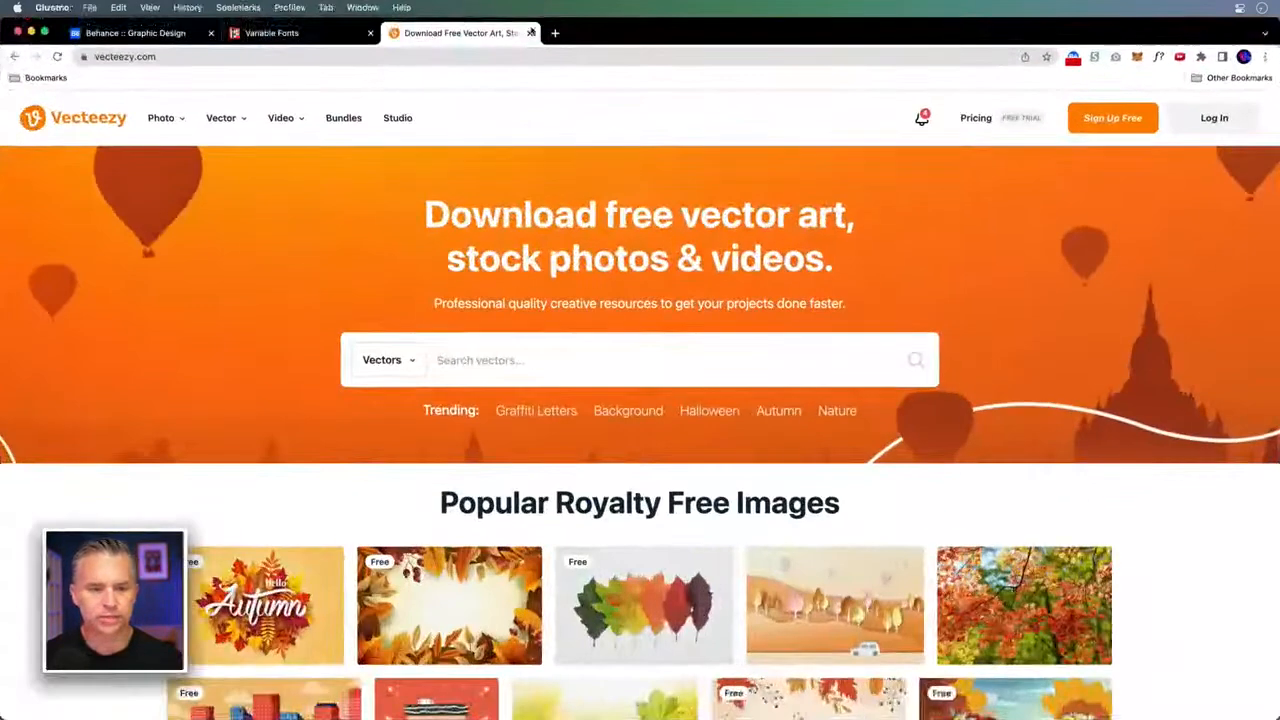
pyautogui.click(488, 56)
pyautogui.write('font')
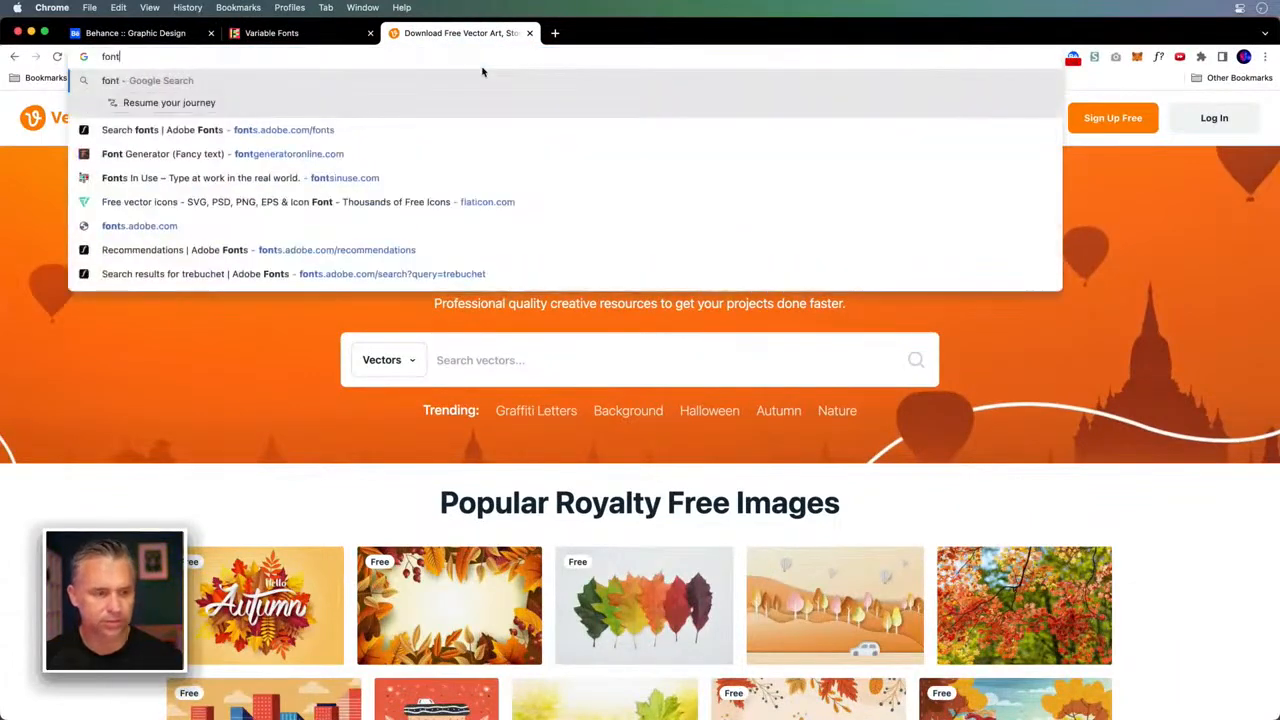
pyautogui.write('s.adbobe.com')
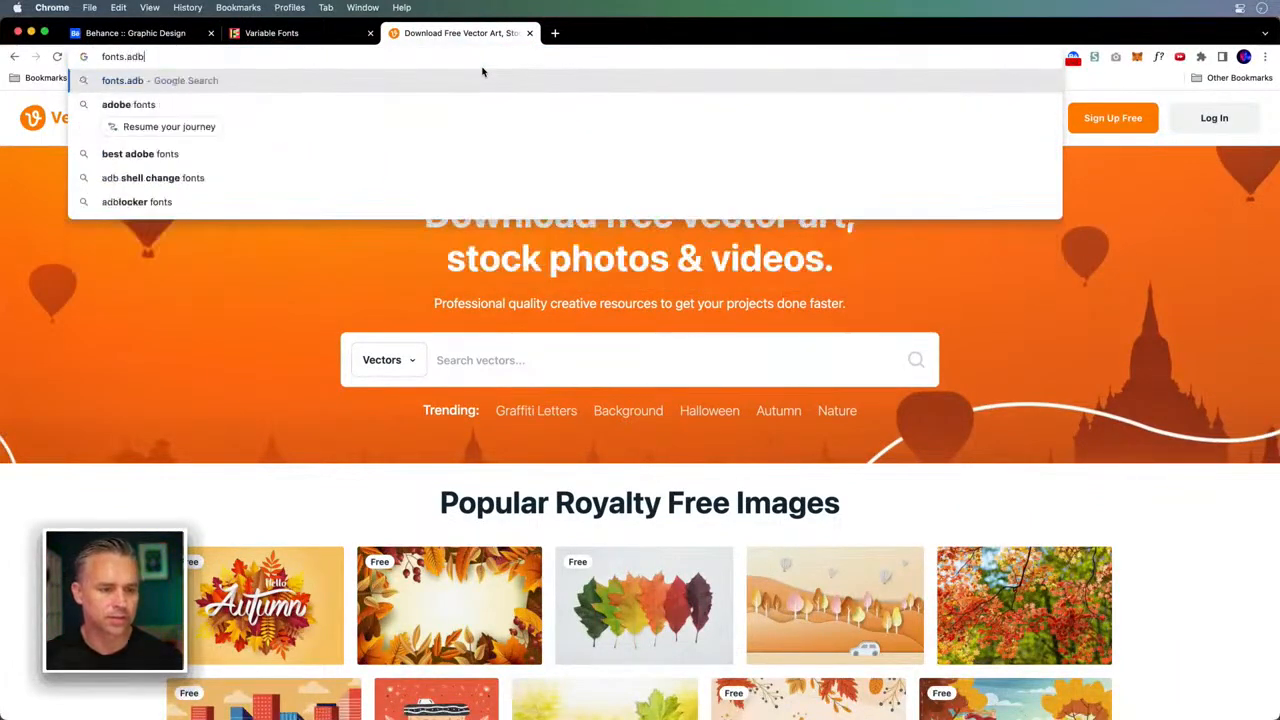
pyautogui.press('Return')
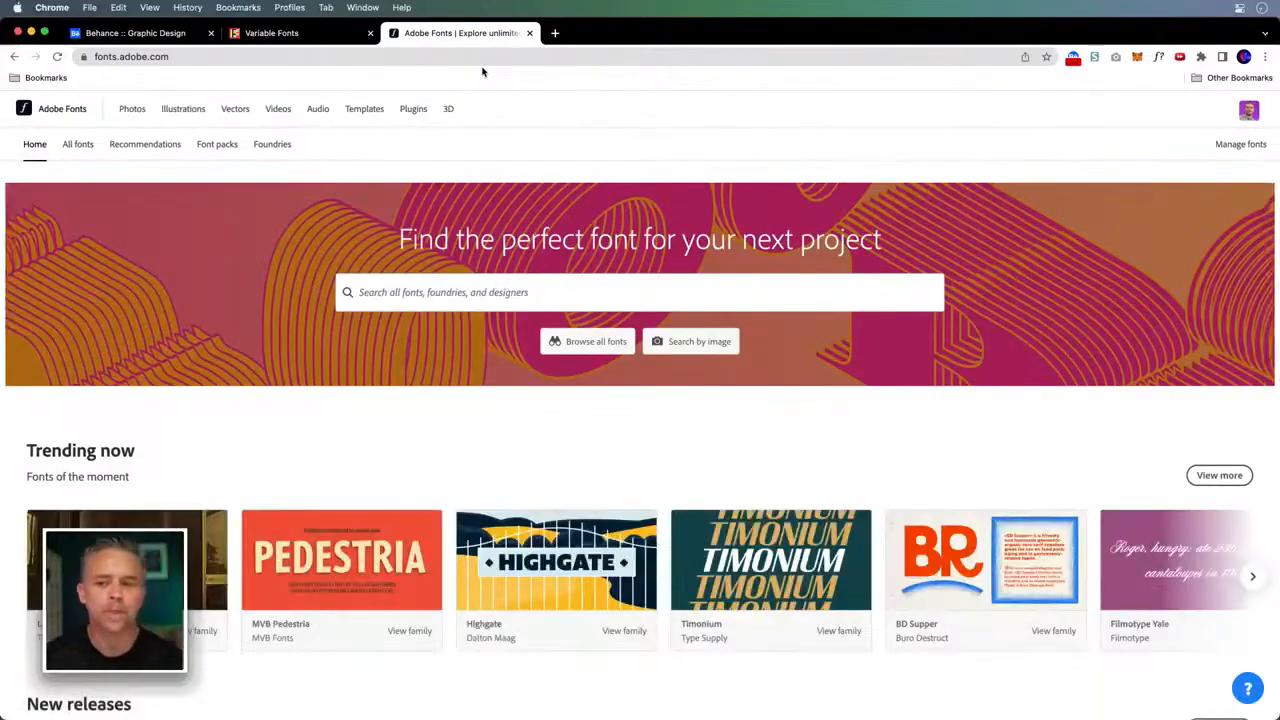
# - Show all fonts on Adobe Fonts and expand the full set of tag filters to review them
pyautogui.click(74, 148)
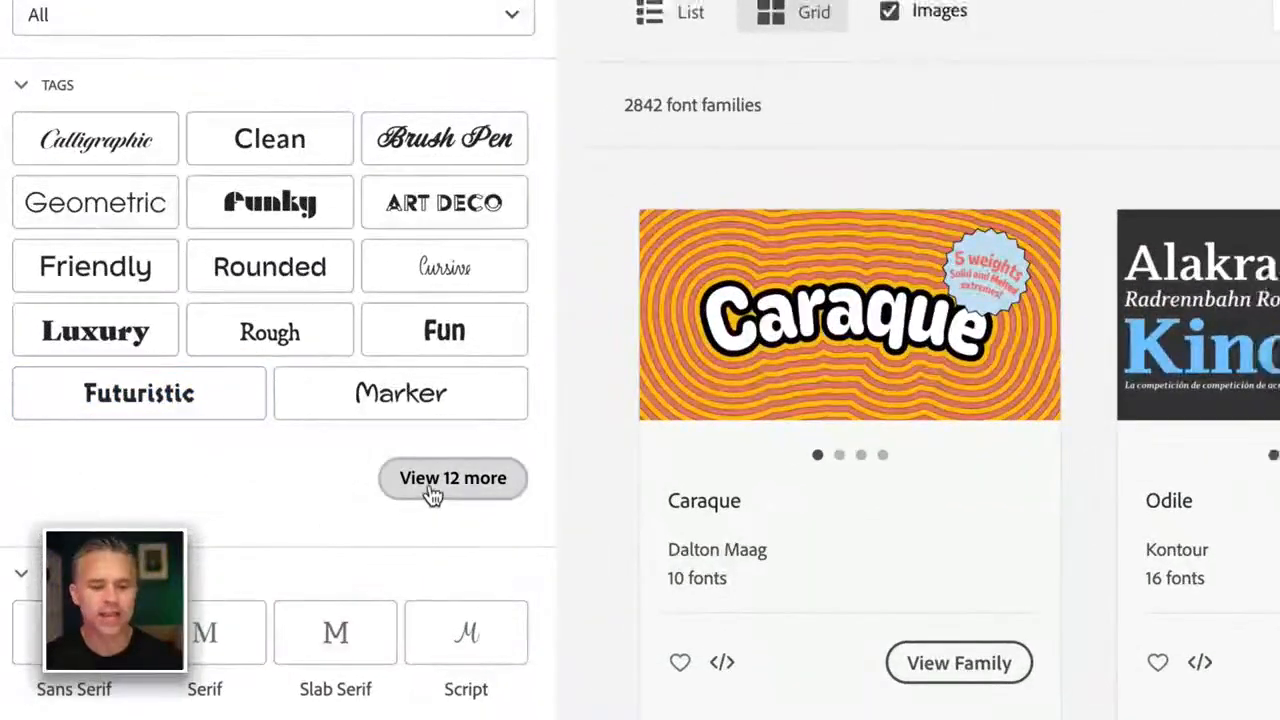
pyautogui.click(340, 472)
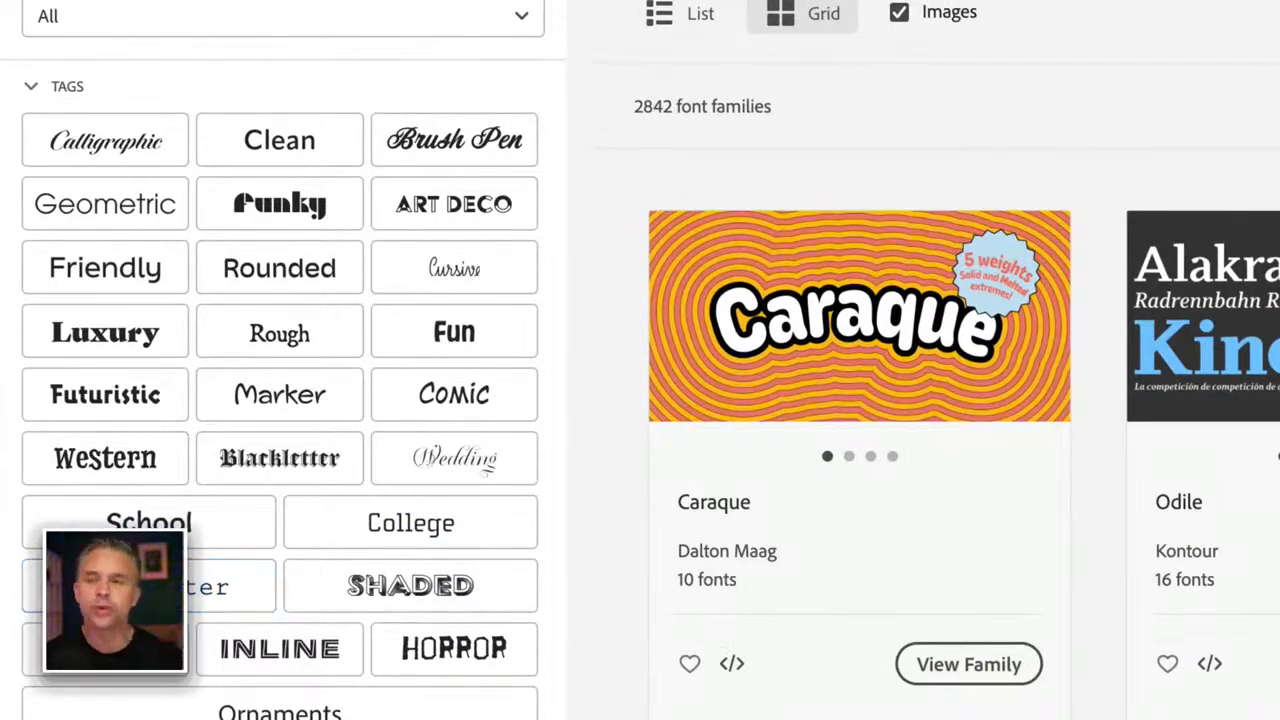
pyautogui.scroll(-1, 60, 675)
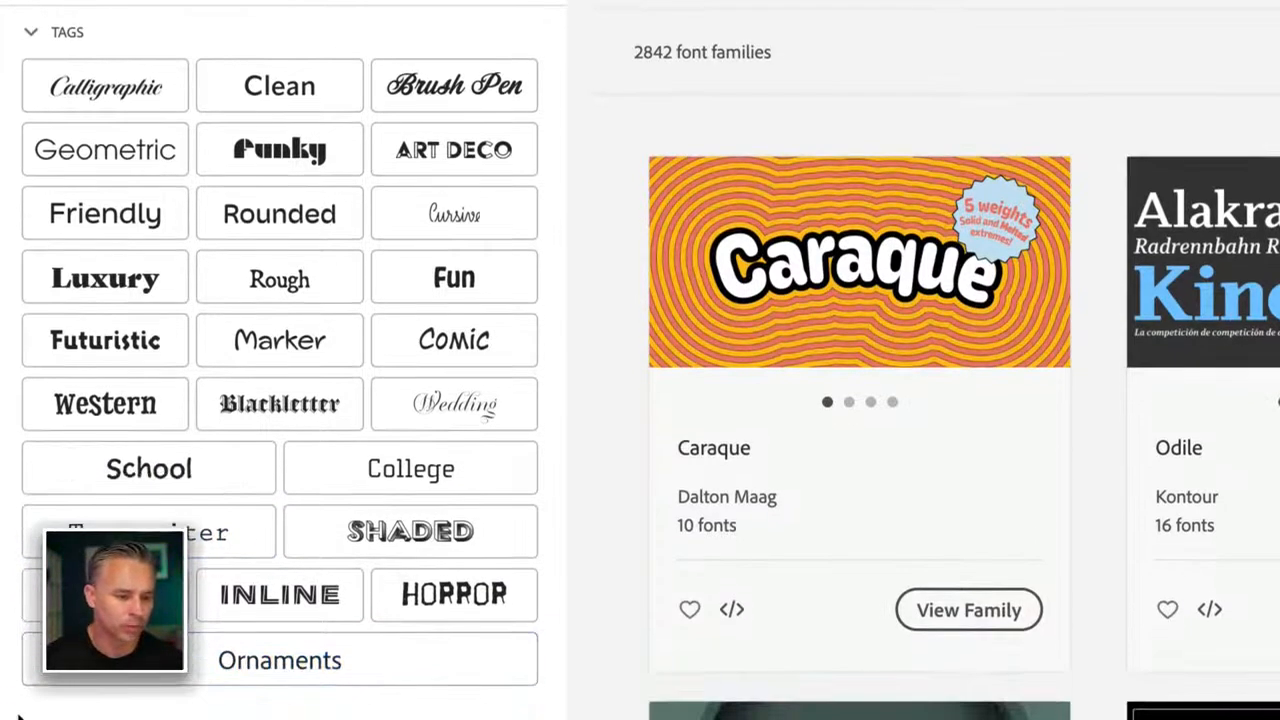
pyautogui.scroll(1, 309, 77)
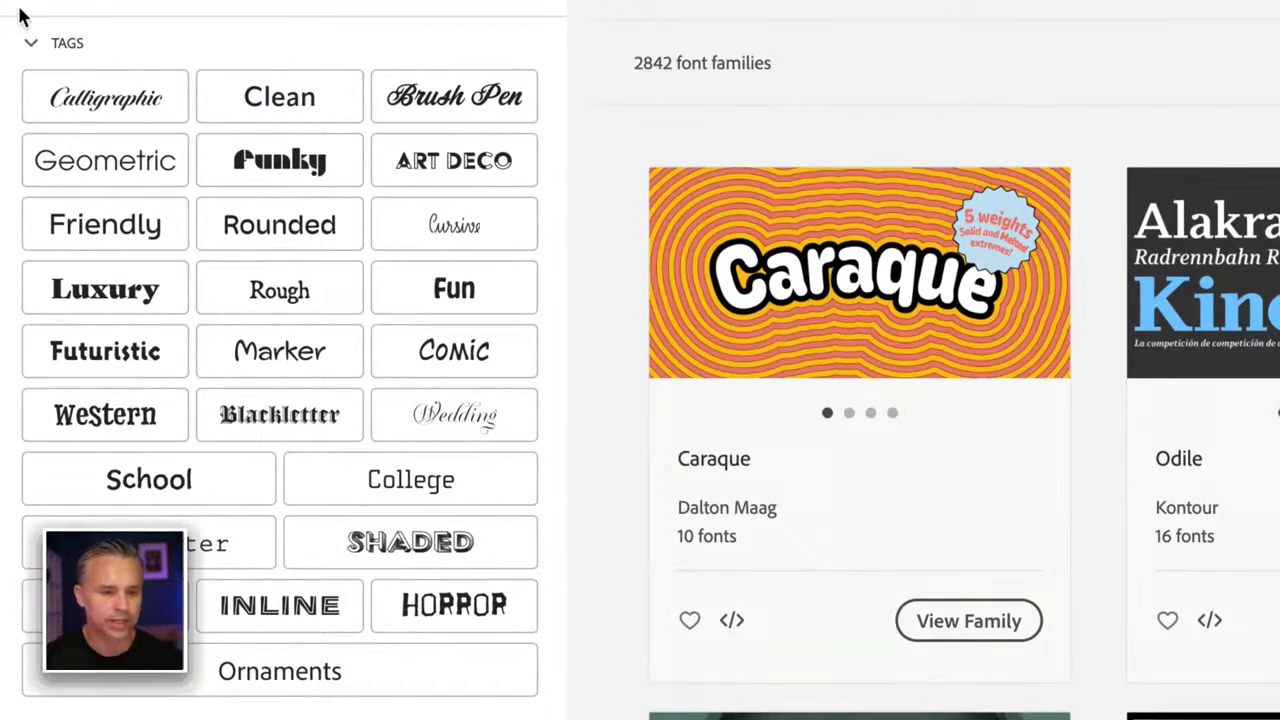
# - Try the Clean tag, switch the filter to Geometric, and look through the first page of fonts
pyautogui.click(268, 108)
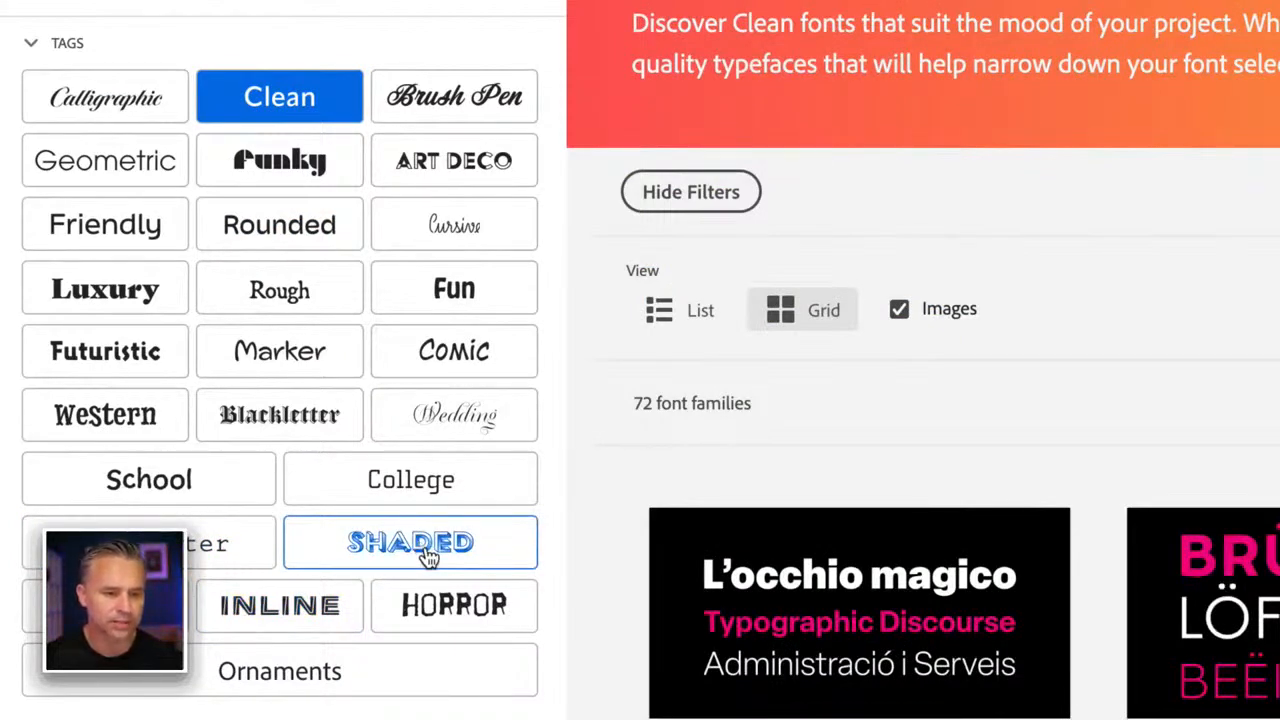
pyautogui.click(127, 178)
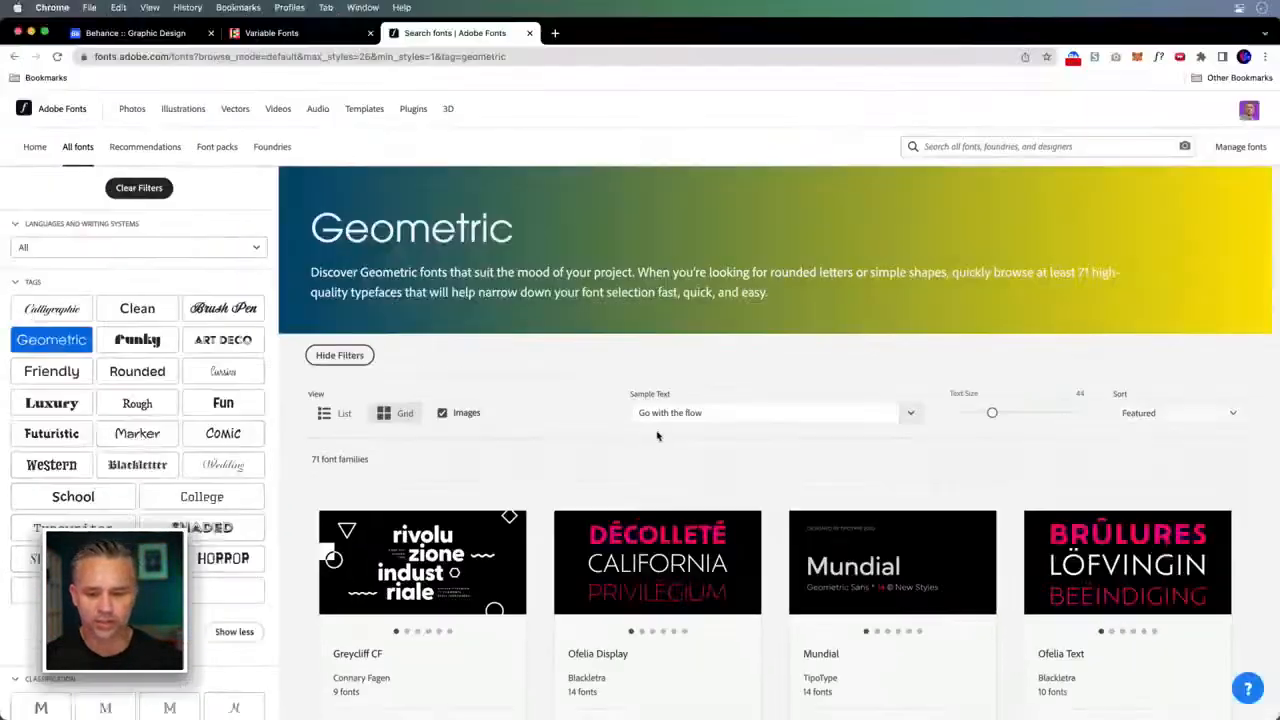
pyautogui.scroll(-5, 728, 537)
pyautogui.scroll(-3, 772, 547)
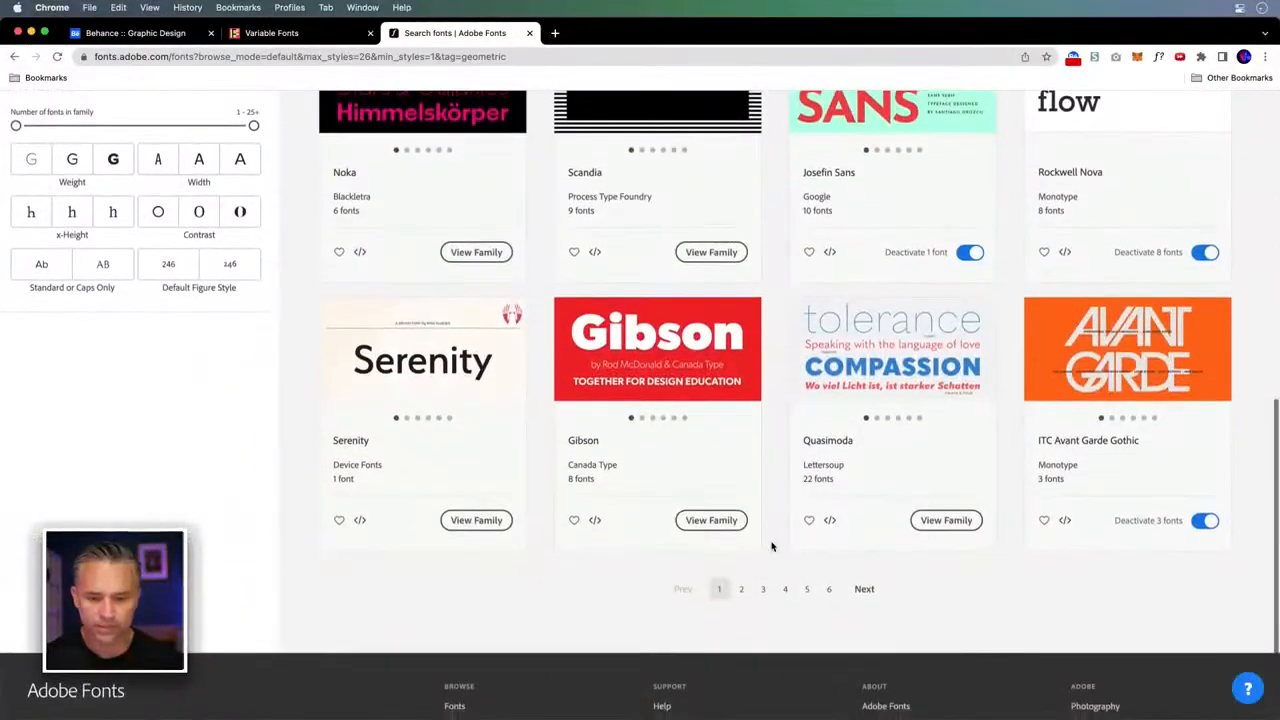
pyautogui.scroll(8, 770, 548)
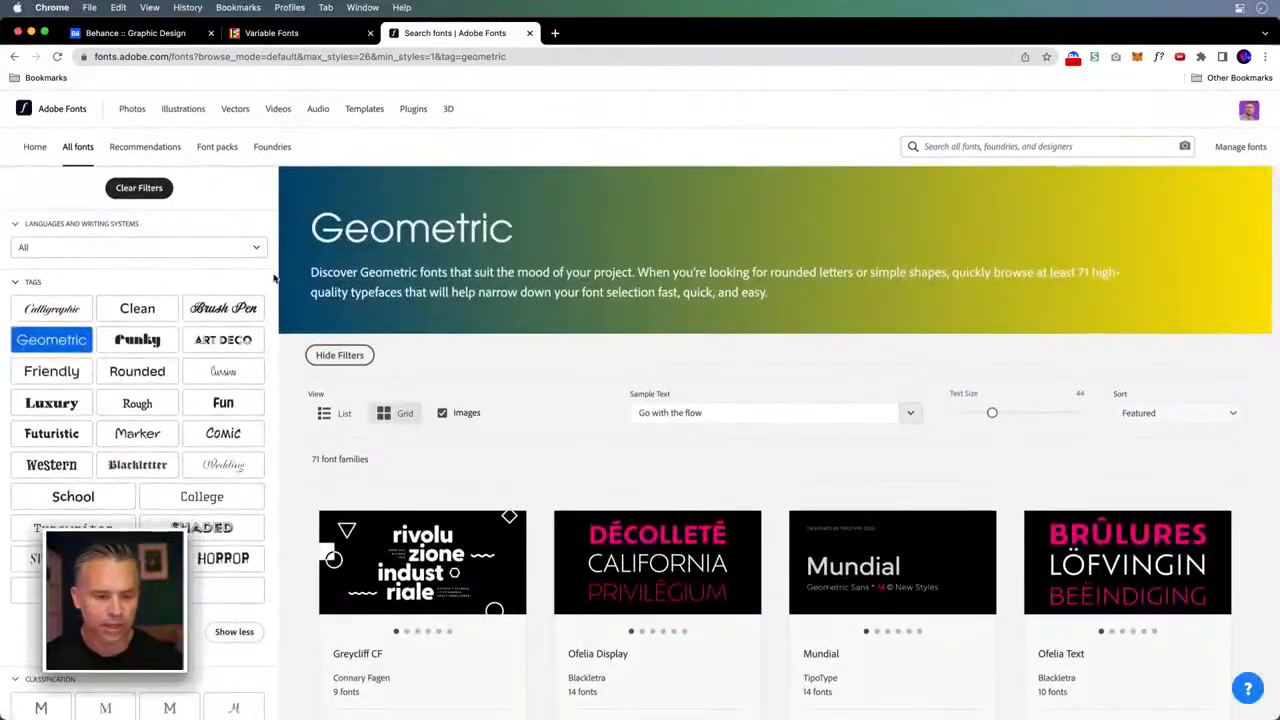
# - Set the sample text to ONLINE and review how the first page of geometric fonts renders it
pyautogui.click(672, 414)
pyautogui.write('ONLINE')
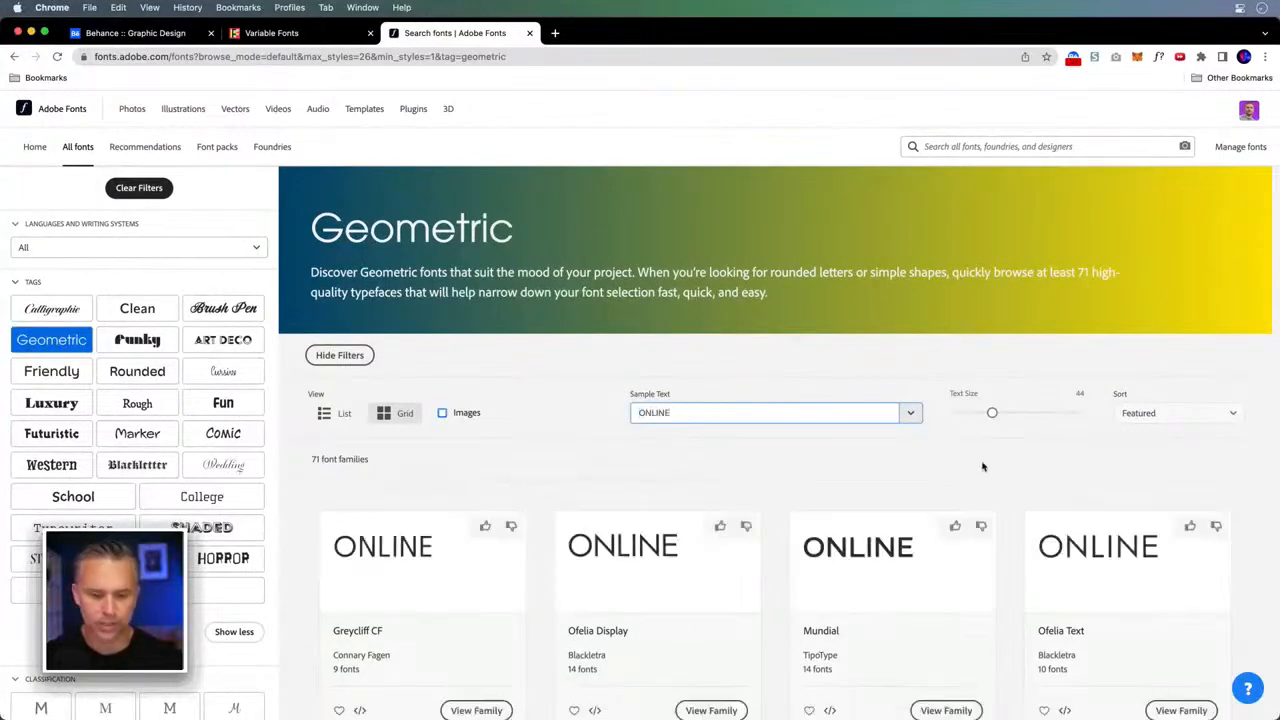
pyautogui.scroll(-15, 786, 508)
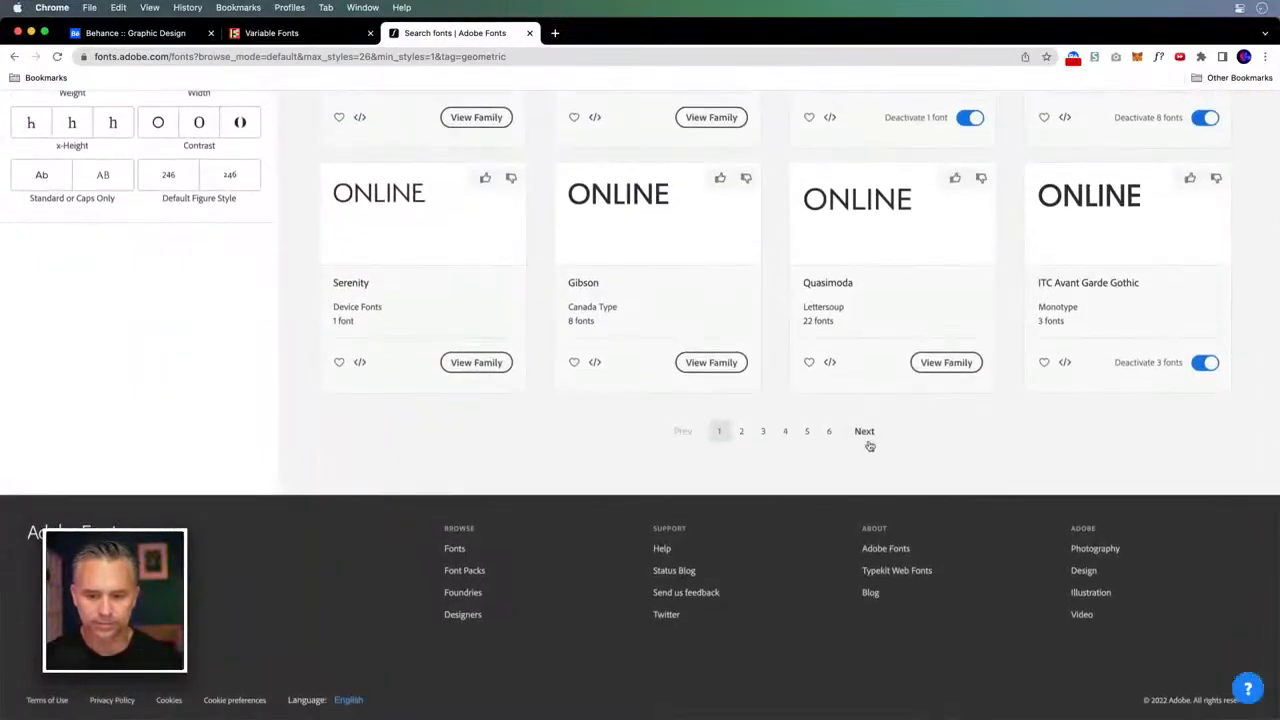
# - Look through pages 2 to 6 of the geometric fonts to compare how each renders ONLINE
pyautogui.click(865, 433)
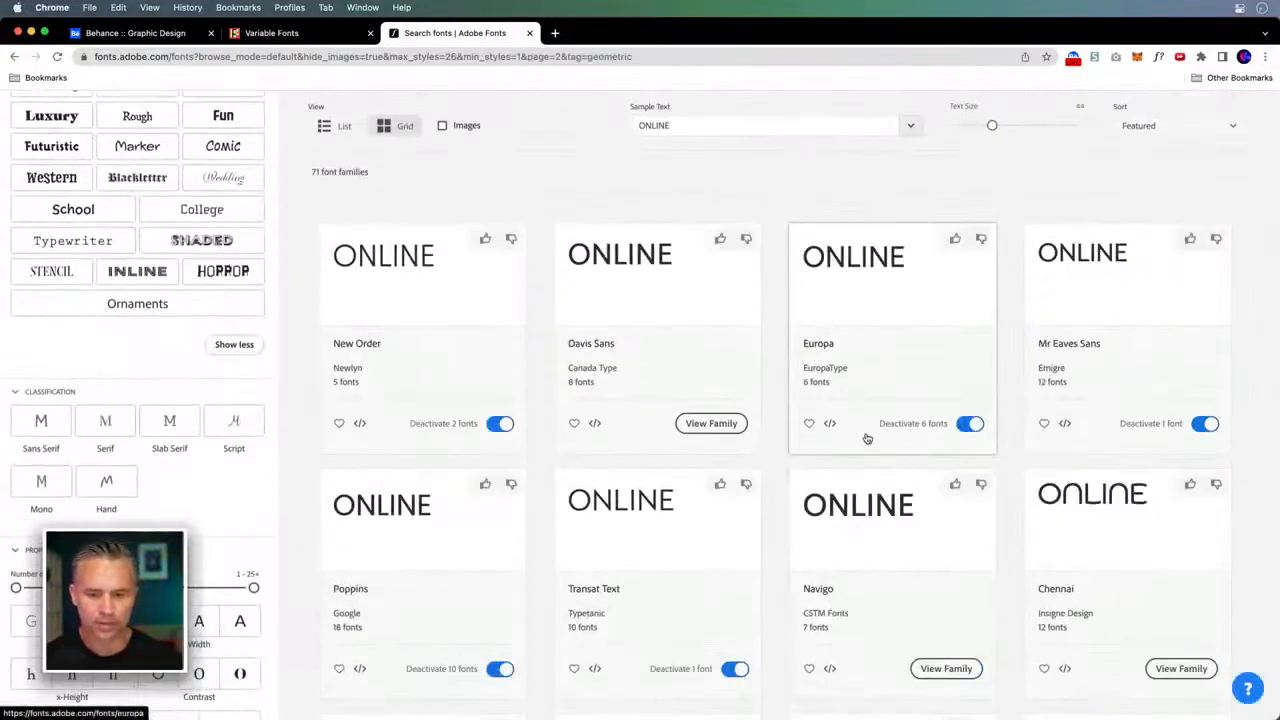
pyautogui.scroll(-10, 780, 534)
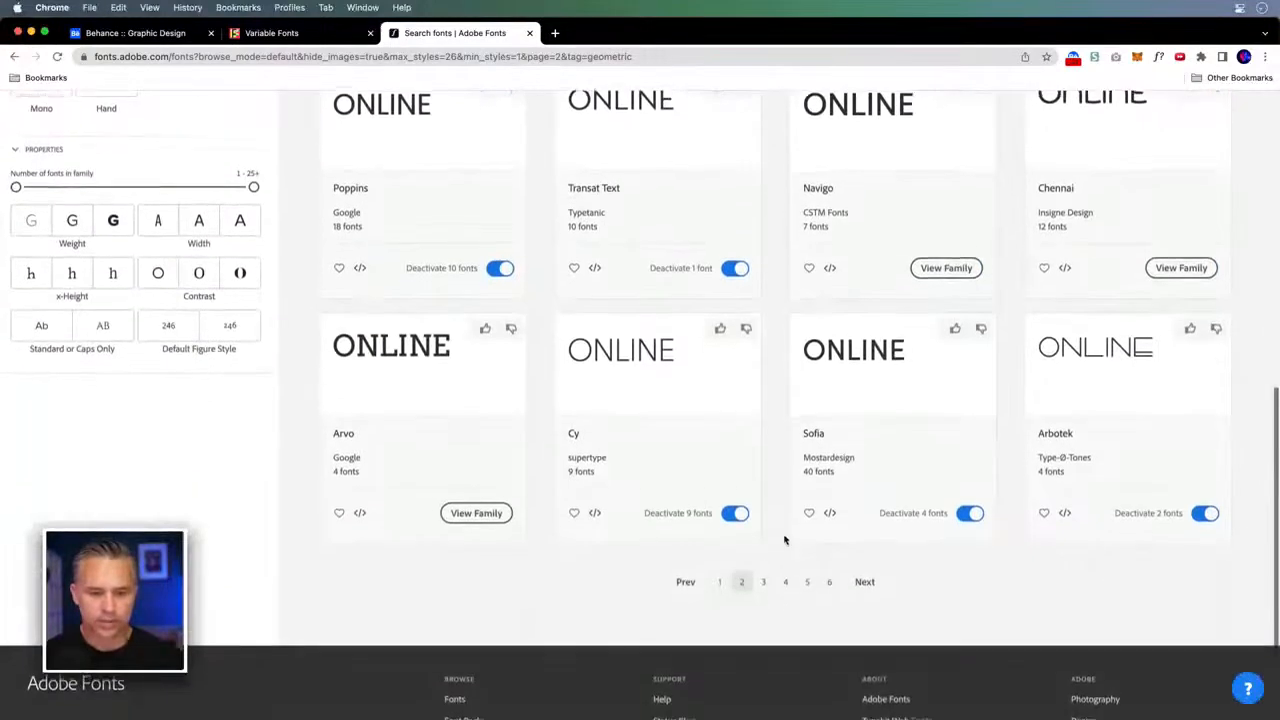
pyautogui.click(864, 581)
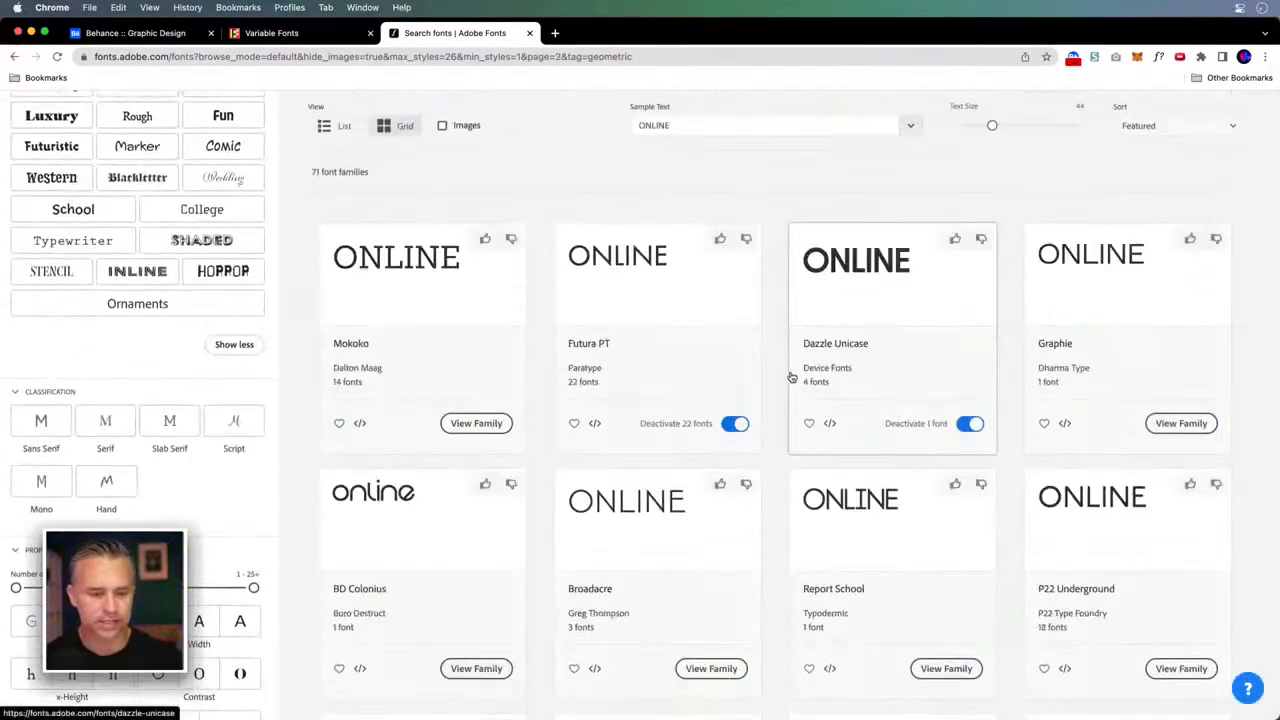
pyautogui.scroll(-10, 790, 377)
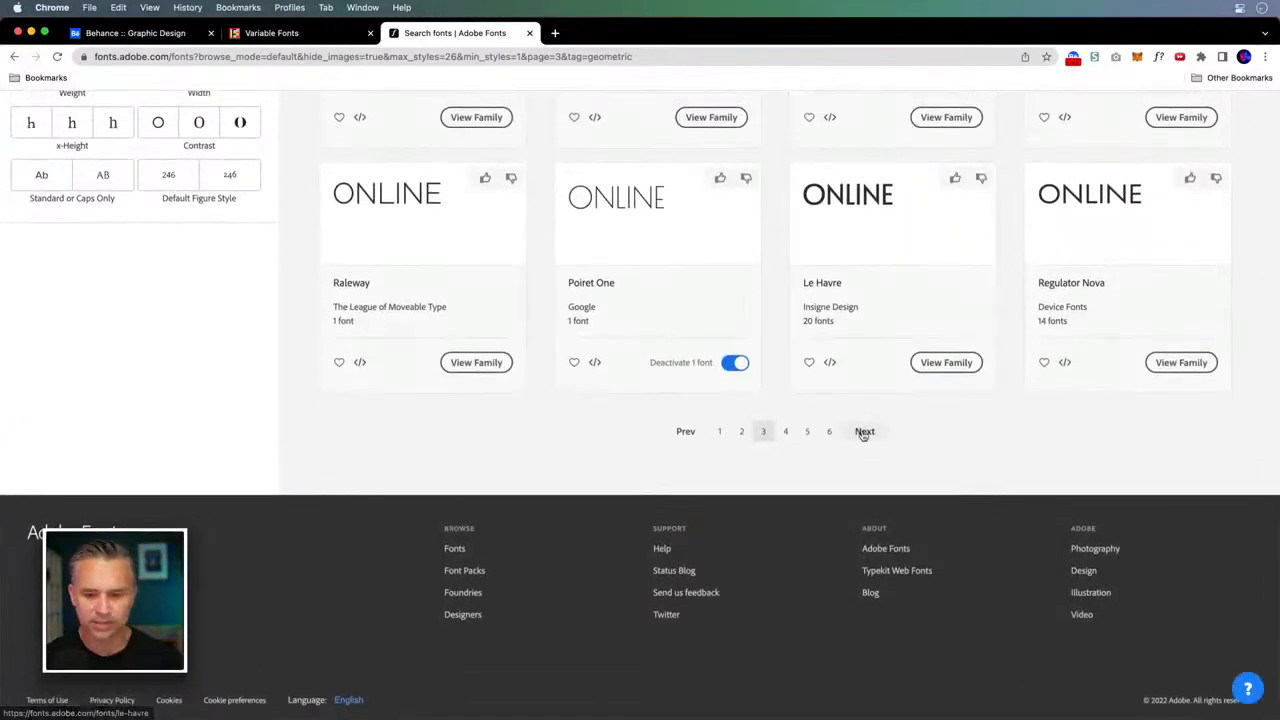
pyautogui.click(864, 431)
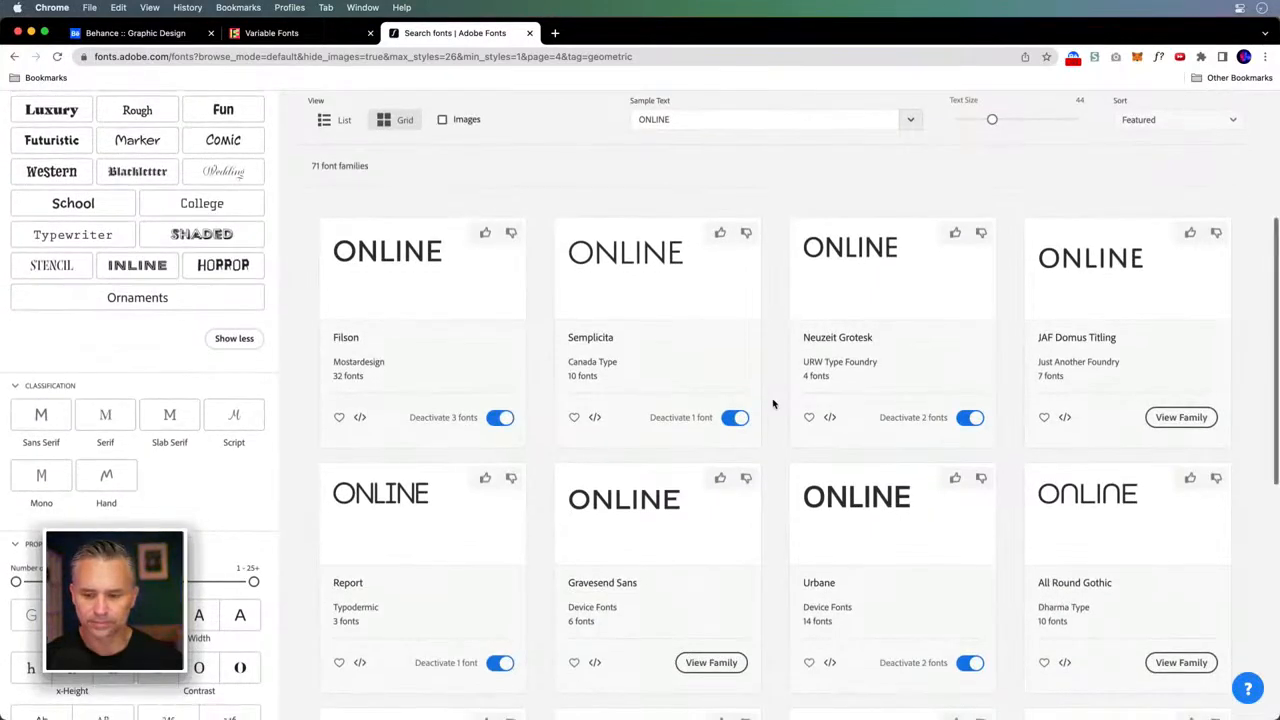
pyautogui.scroll(-3, 972, 500)
pyautogui.scroll(-3, 972, 500)
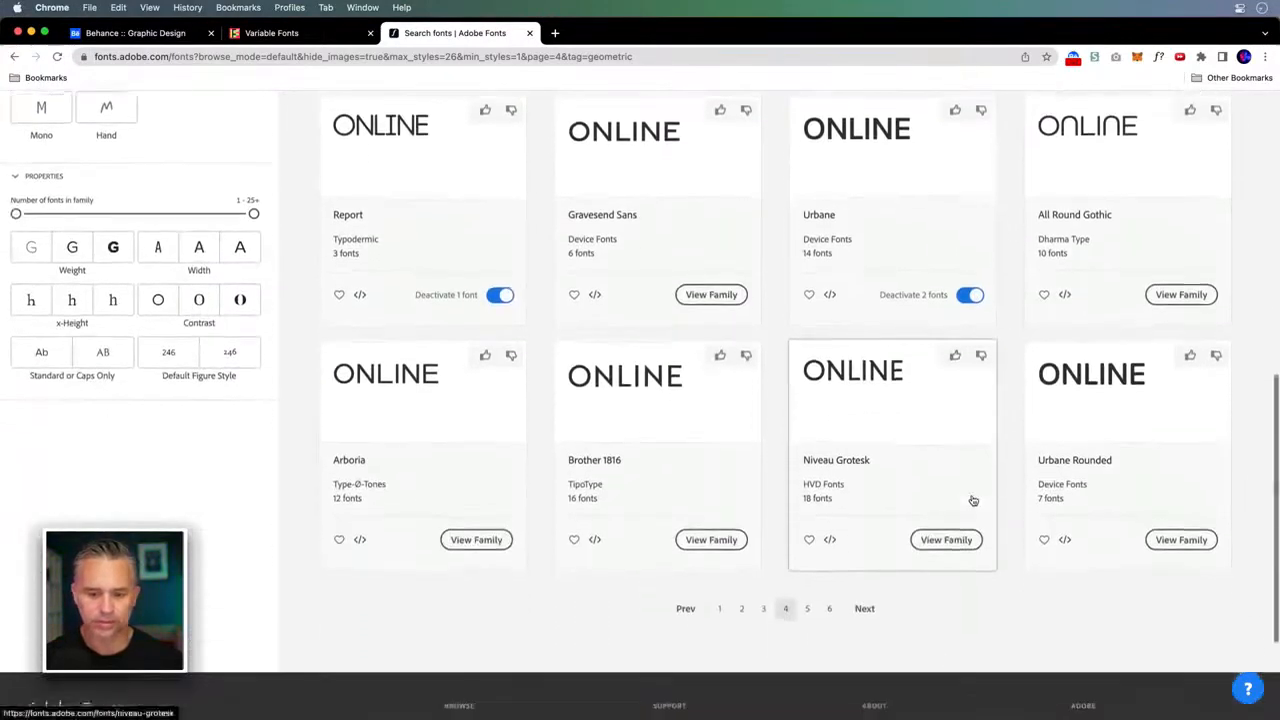
pyautogui.click(866, 511)
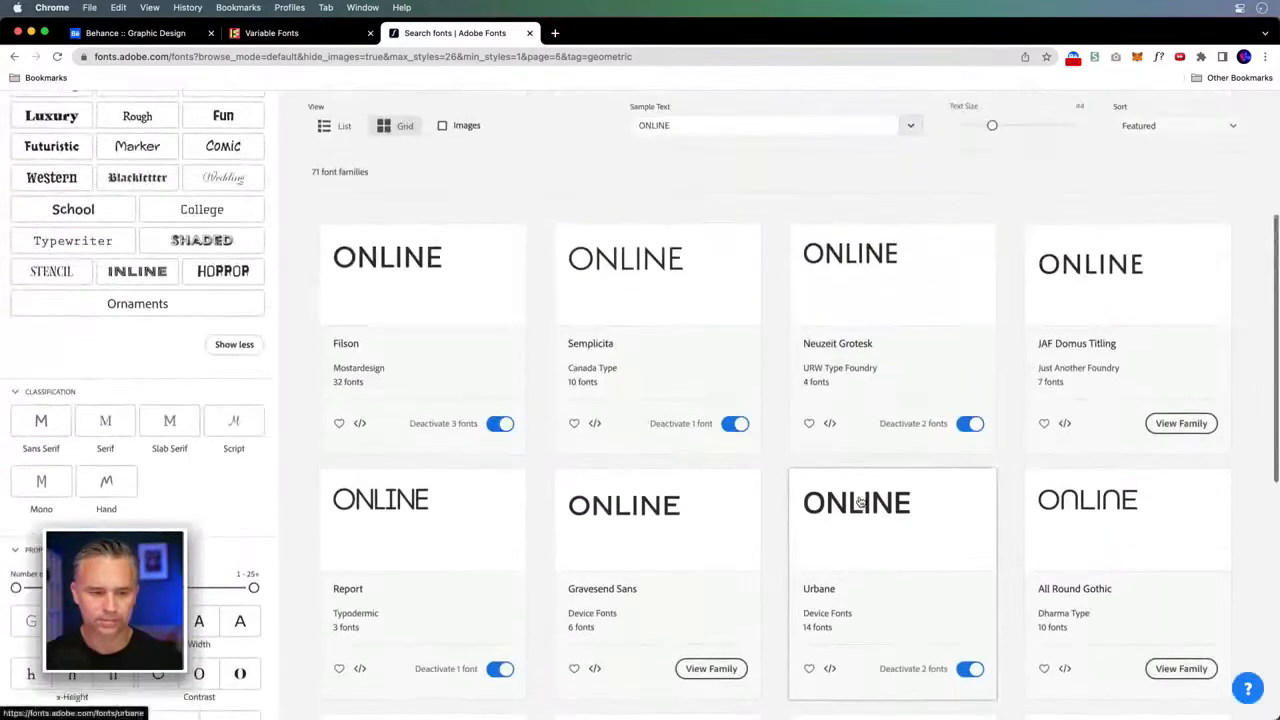
pyautogui.scroll(-1, 860, 502)
pyautogui.scroll(-4, 860, 502)
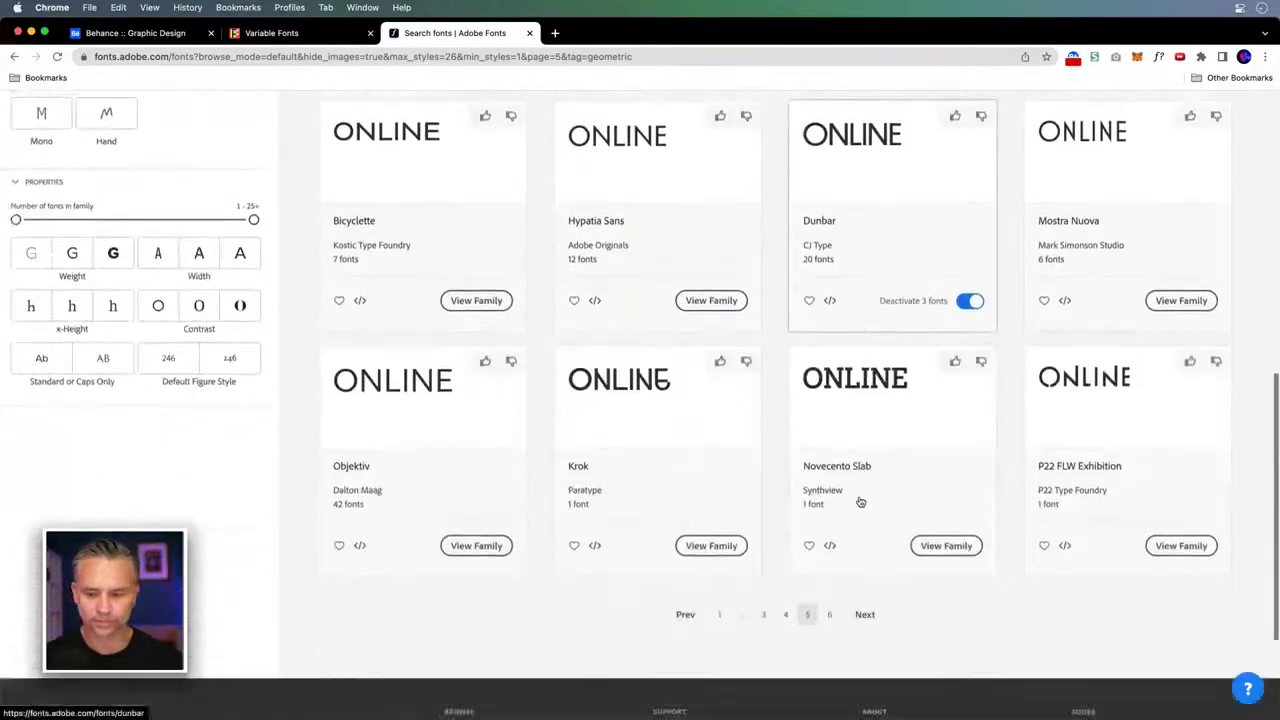
pyautogui.click(866, 598)
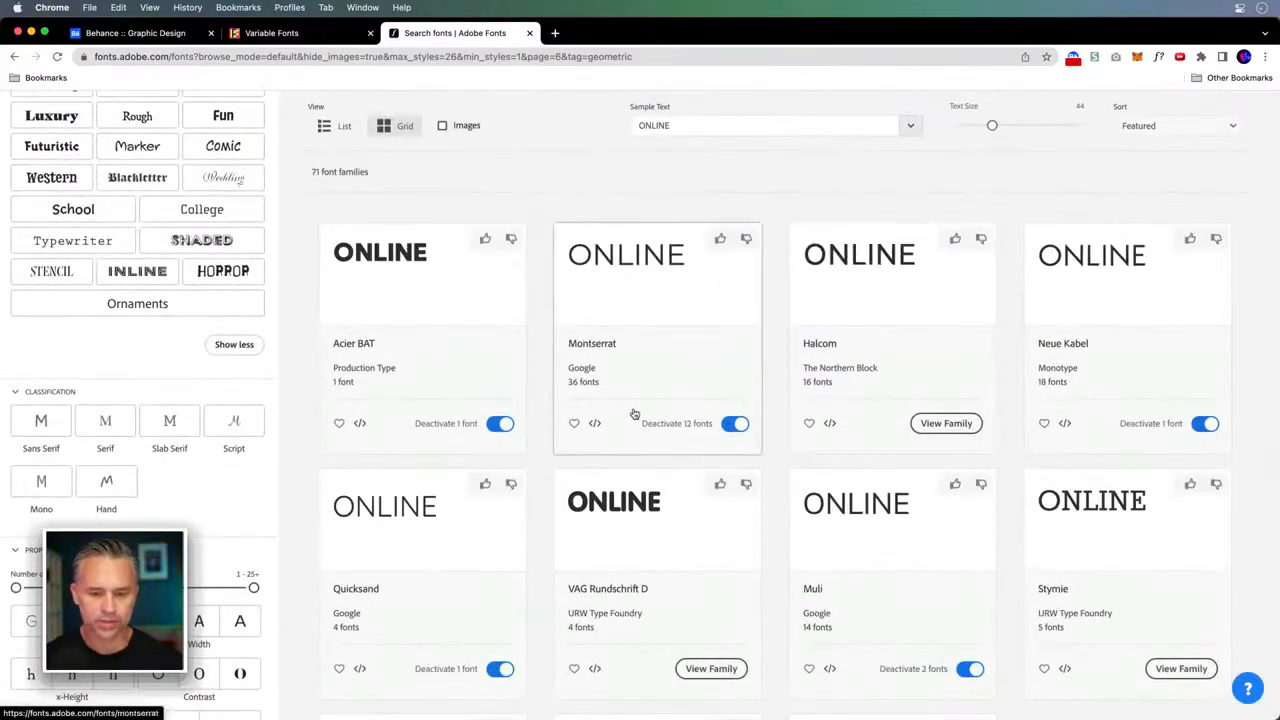
# - Switch the tag filter to Futuristic and look through the first page of fonts
pyautogui.scroll(3, 634, 414)
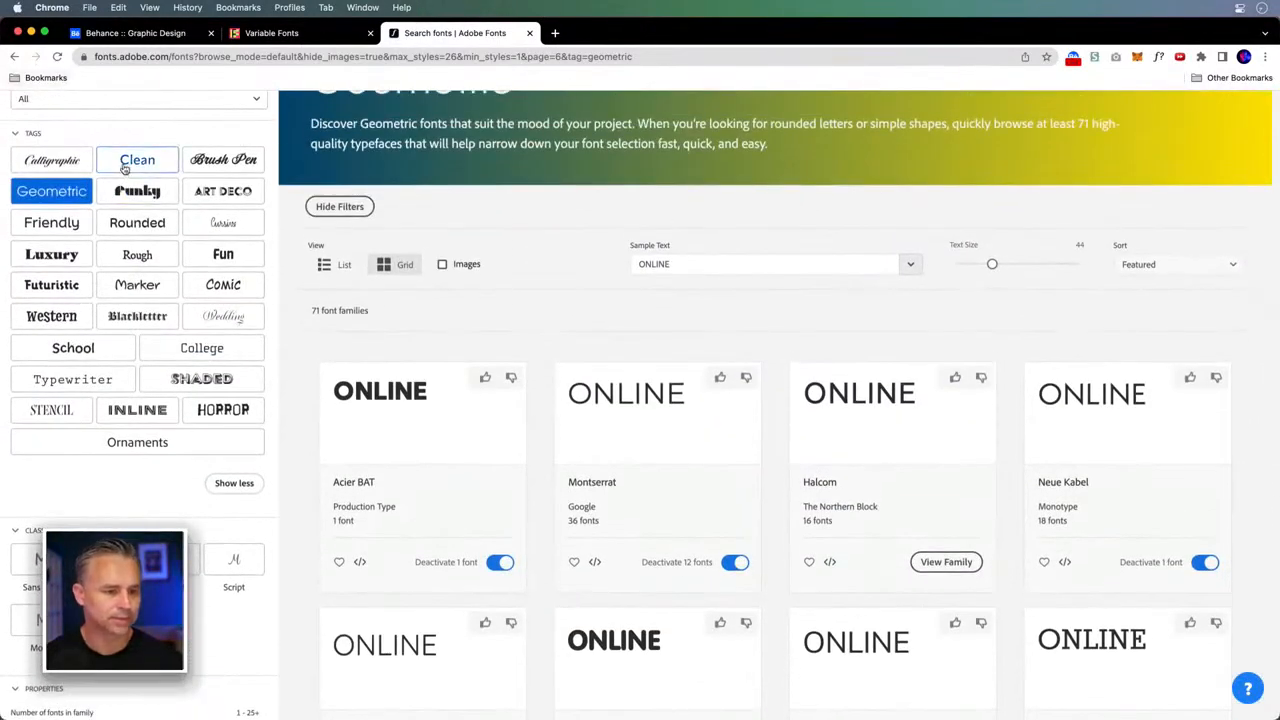
pyautogui.click(51, 288)
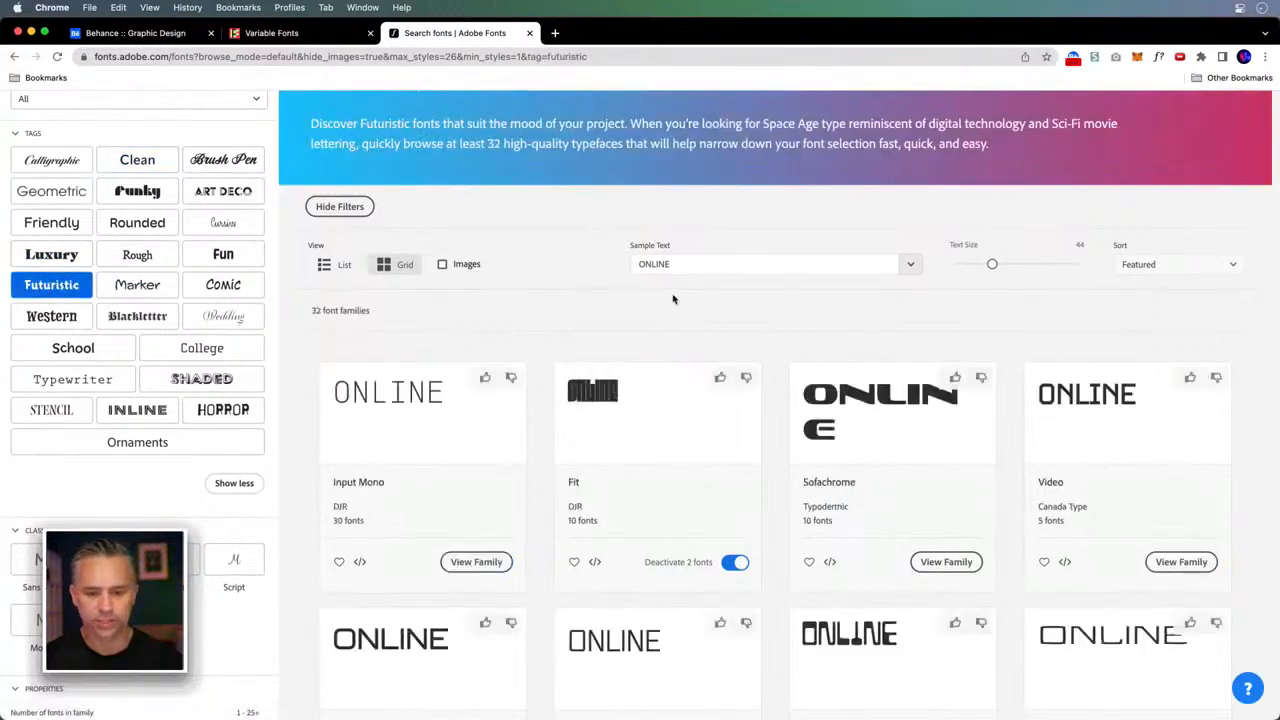
pyautogui.scroll(-3, 775, 342)
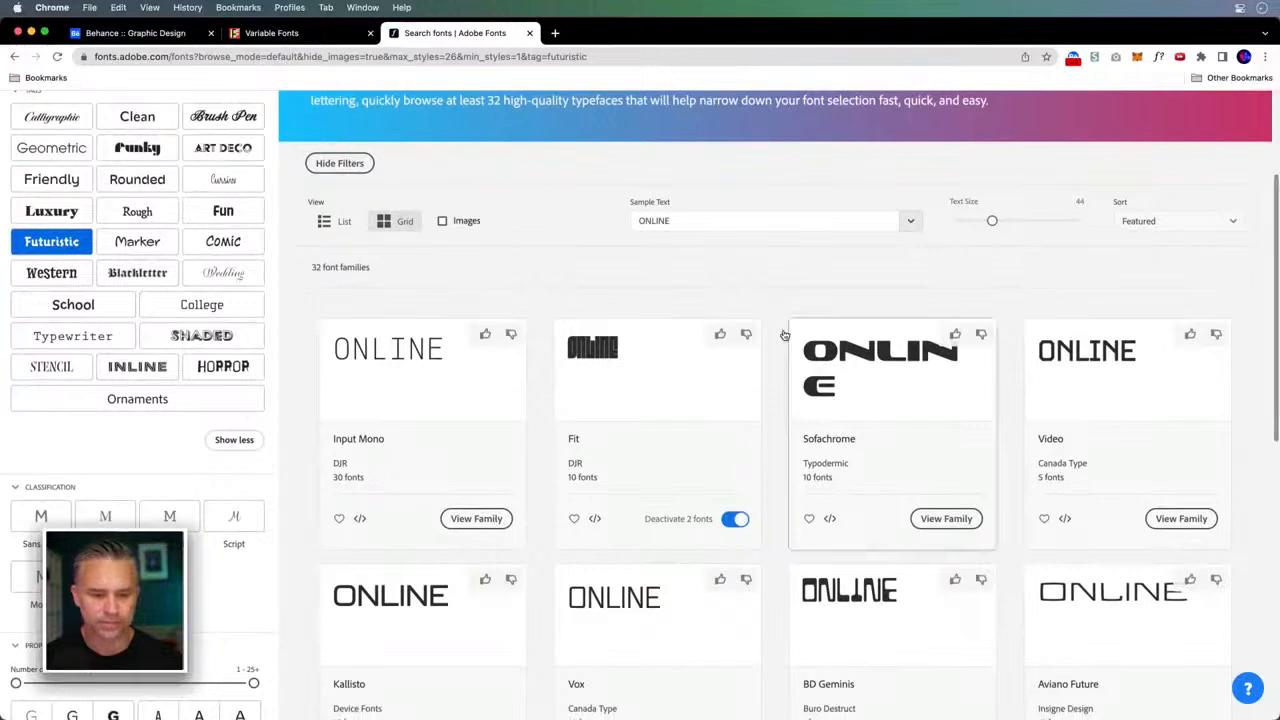
pyautogui.scroll(-4, 785, 335)
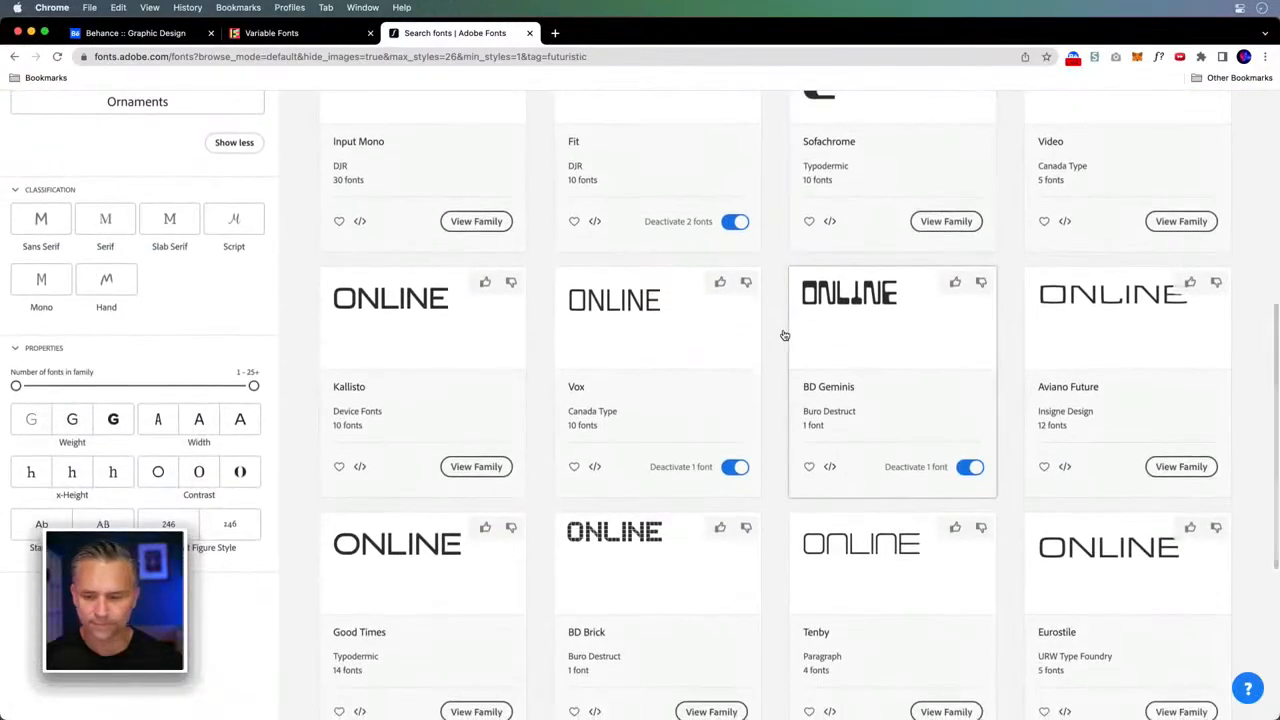
pyautogui.scroll(-3, 785, 335)
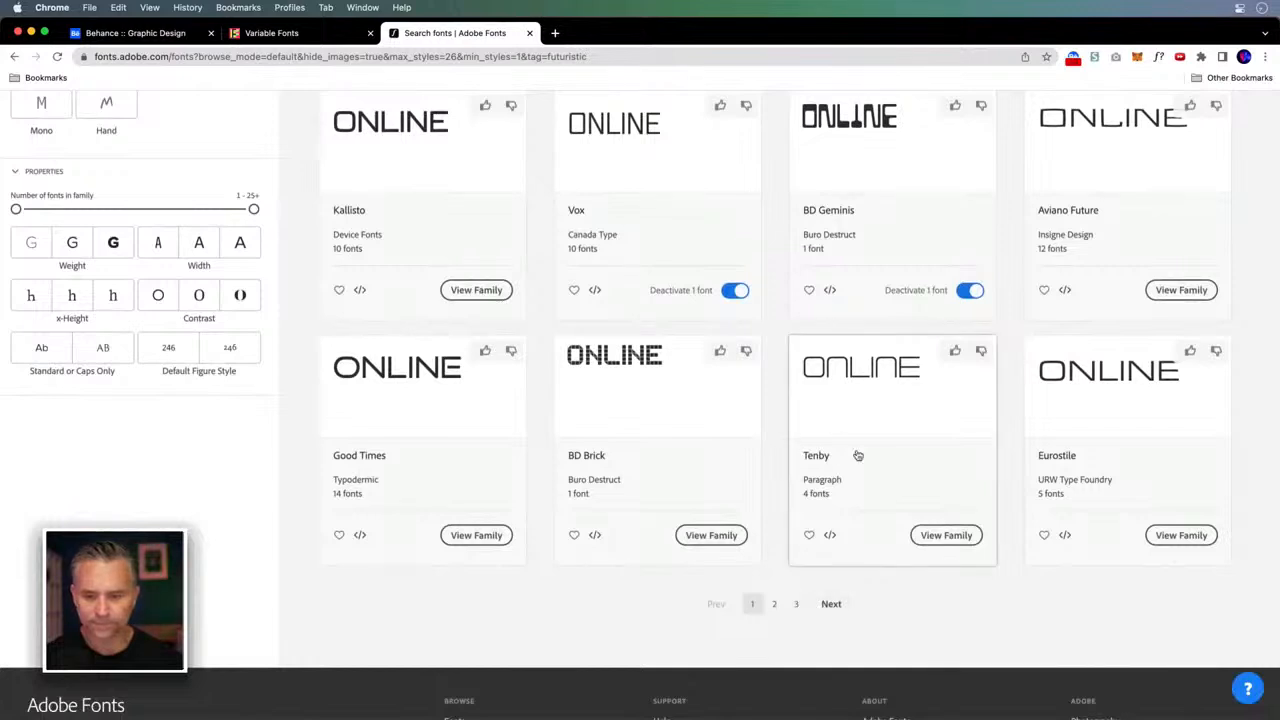
# - Open the Tenby family from the futuristic fonts and activate its Tenby Five fonts
pyautogui.click(946, 535)
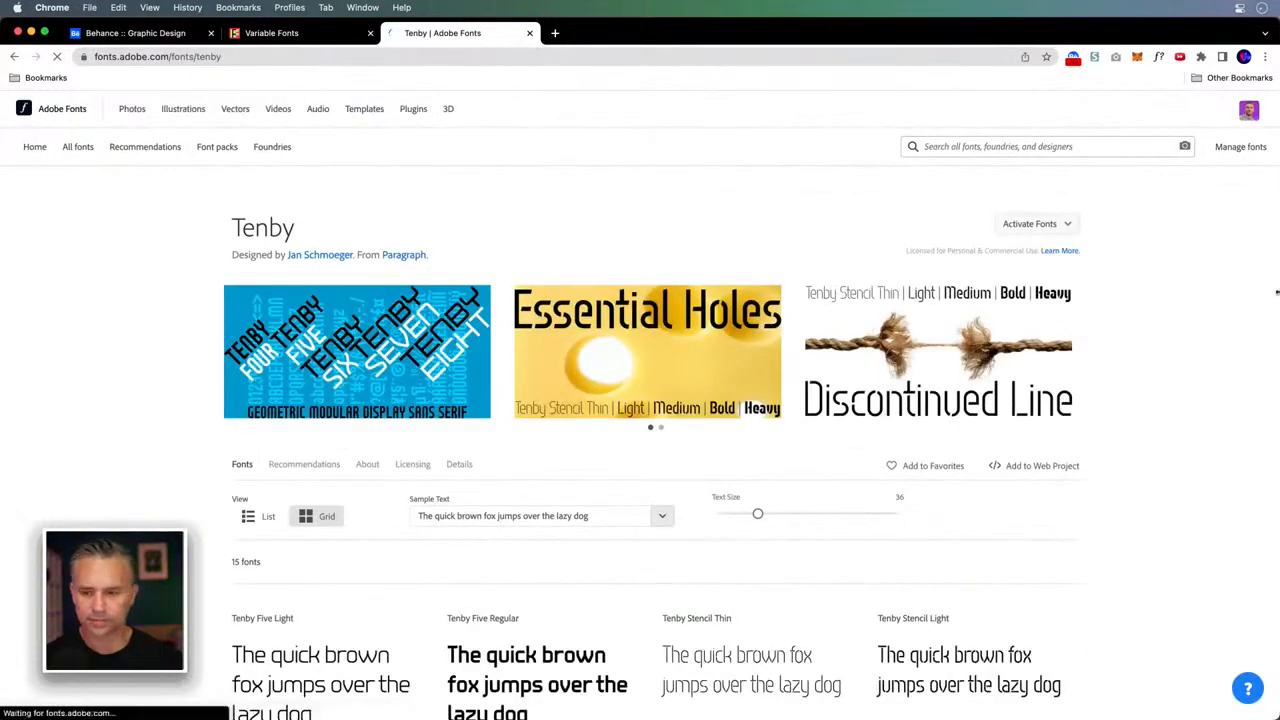
pyautogui.click(1040, 221)
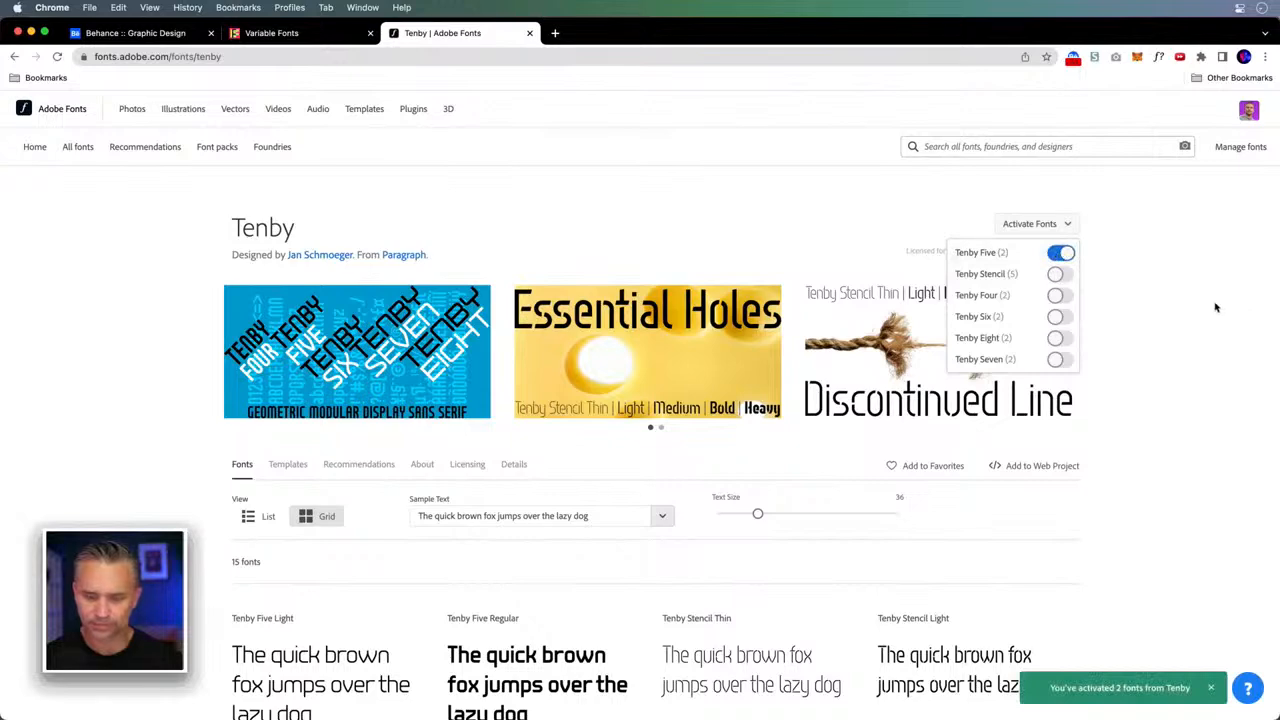
pyautogui.scroll(-3, 1187, 403)
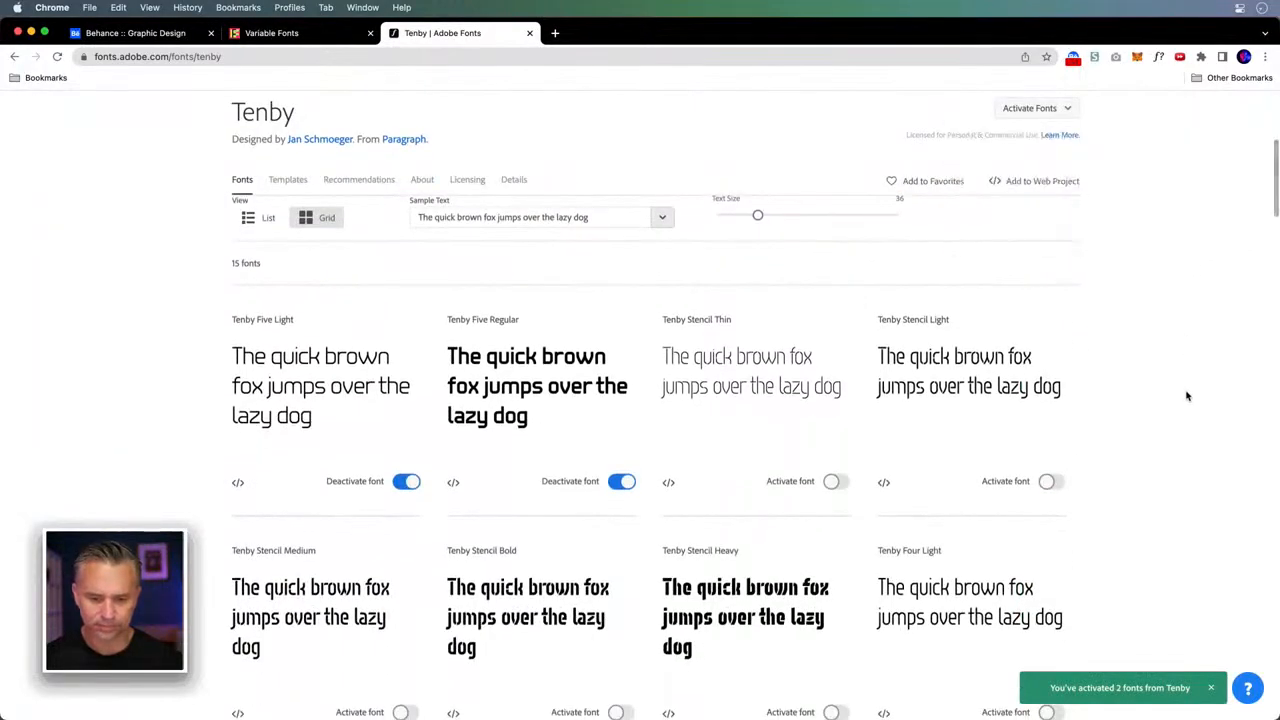
pyautogui.scroll(5, 1187, 396)
# - Return to the futuristic fonts, open the Tachyon family from page 2, and activate all four of its fonts
pyautogui.click(15, 57)
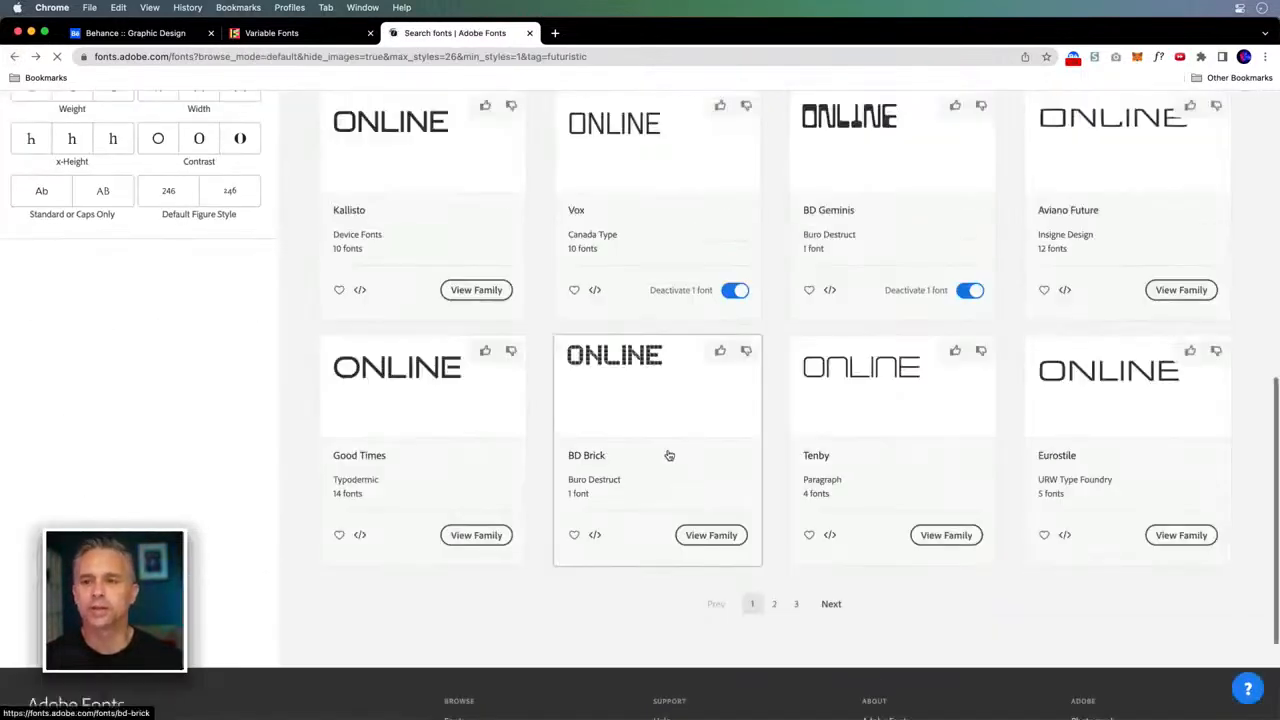
pyautogui.click(830, 604)
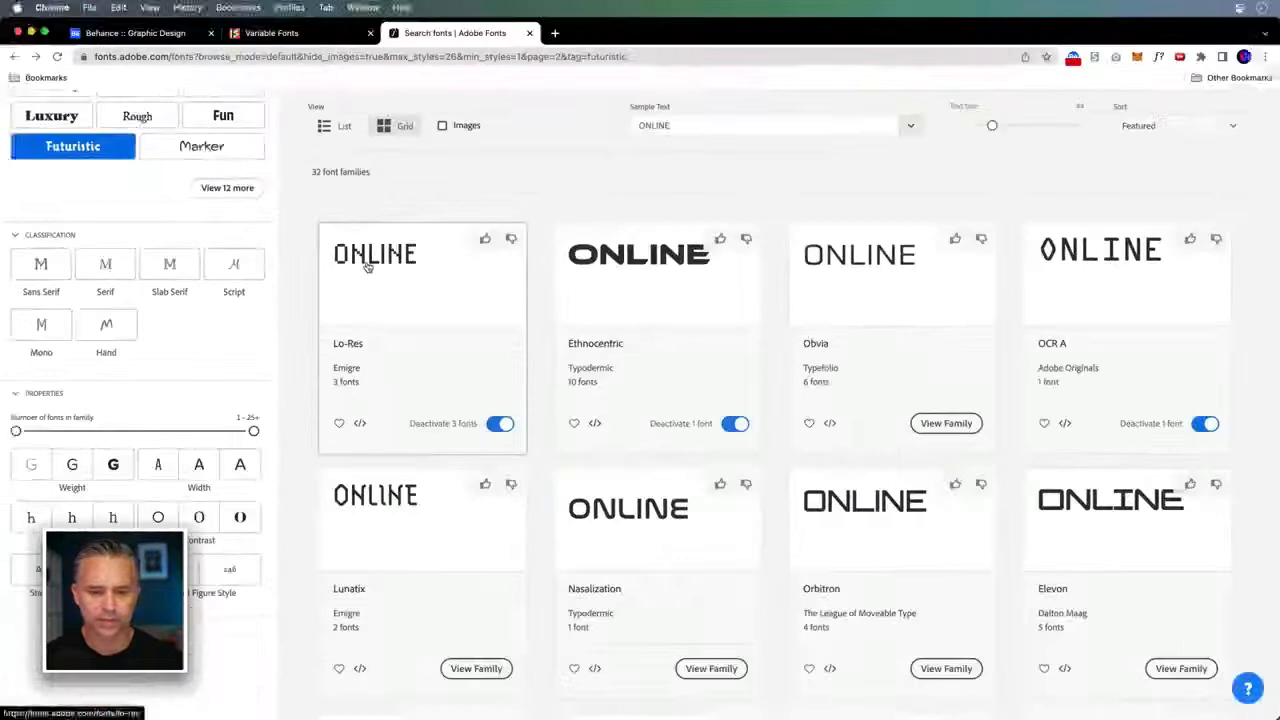
pyautogui.scroll(-1, 955, 461)
pyautogui.scroll(2, 955, 461)
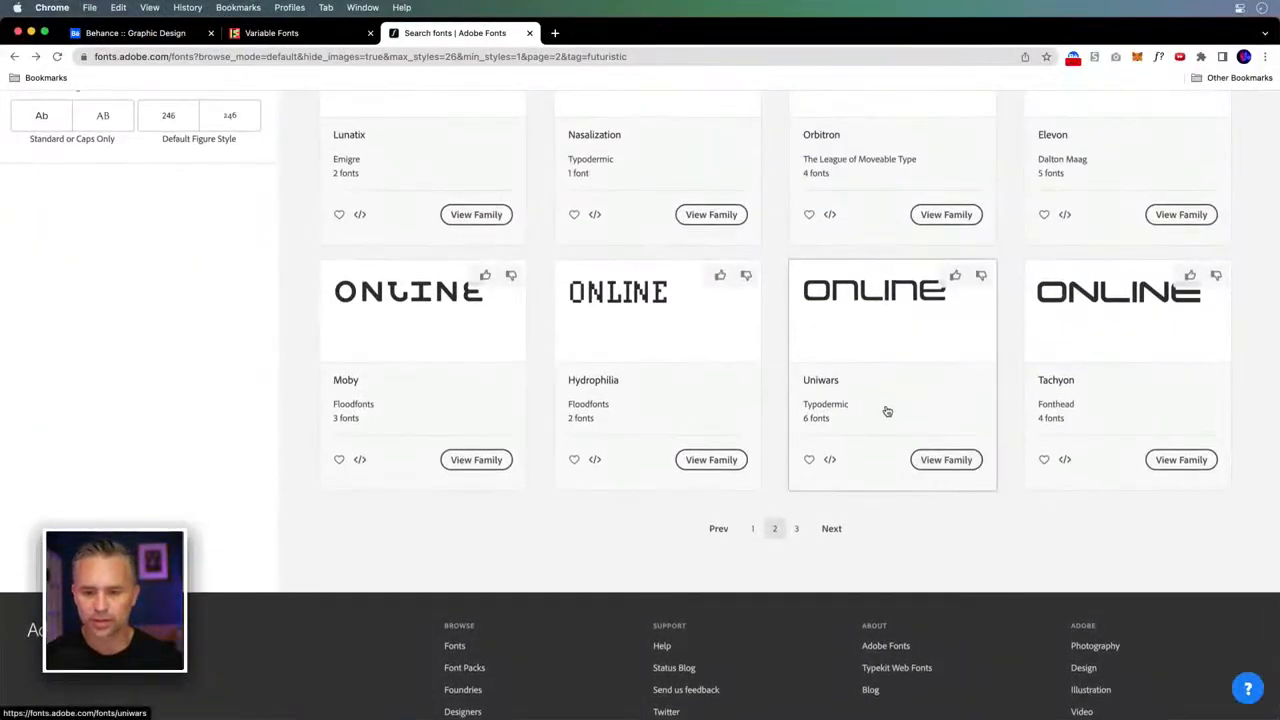
pyautogui.click(1134, 357)
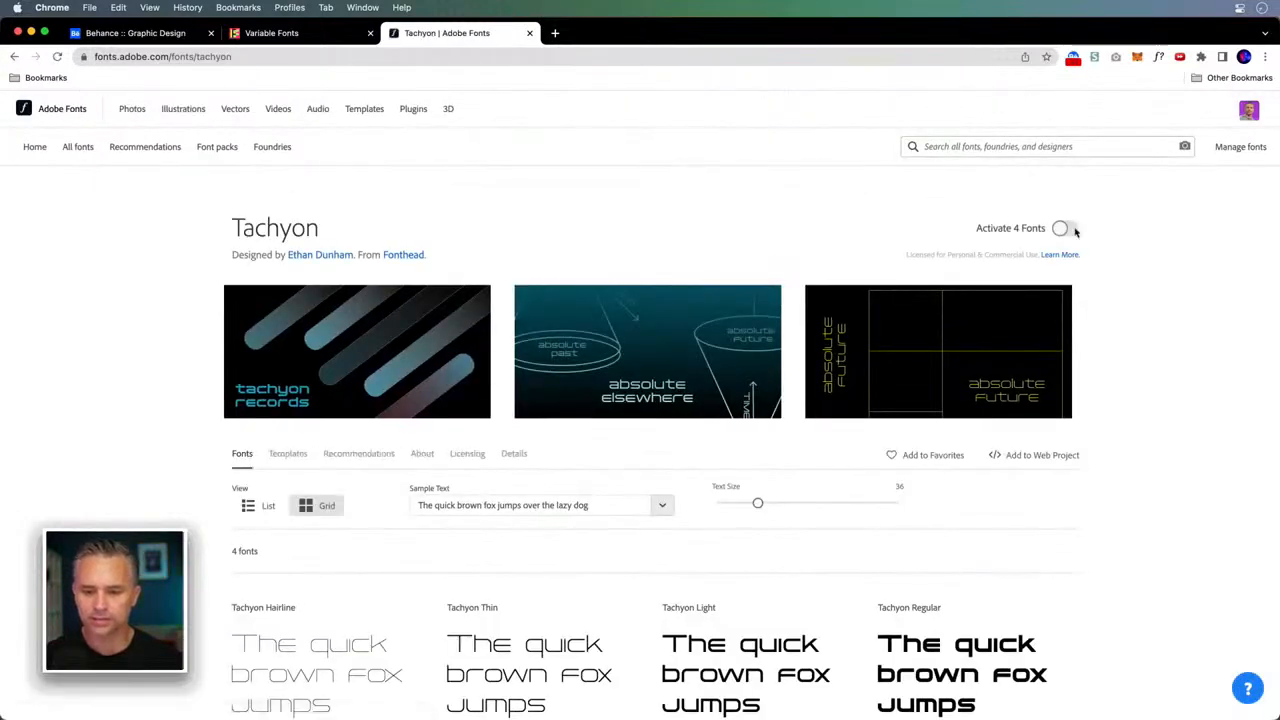
pyautogui.click(1074, 230)
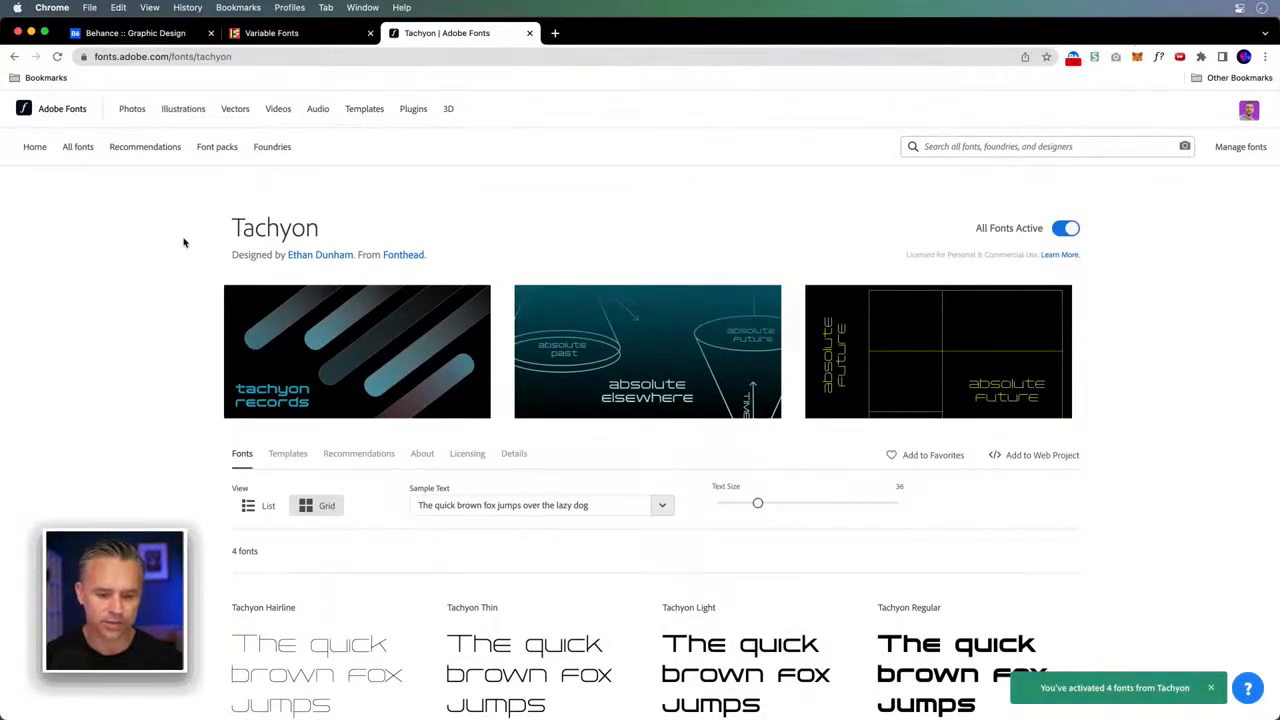
# - Switch to Illustrator and clear the Sans Serif and Condensed Width filters from the font list for the selected ONLINE text
pyautogui.click(31, 32)
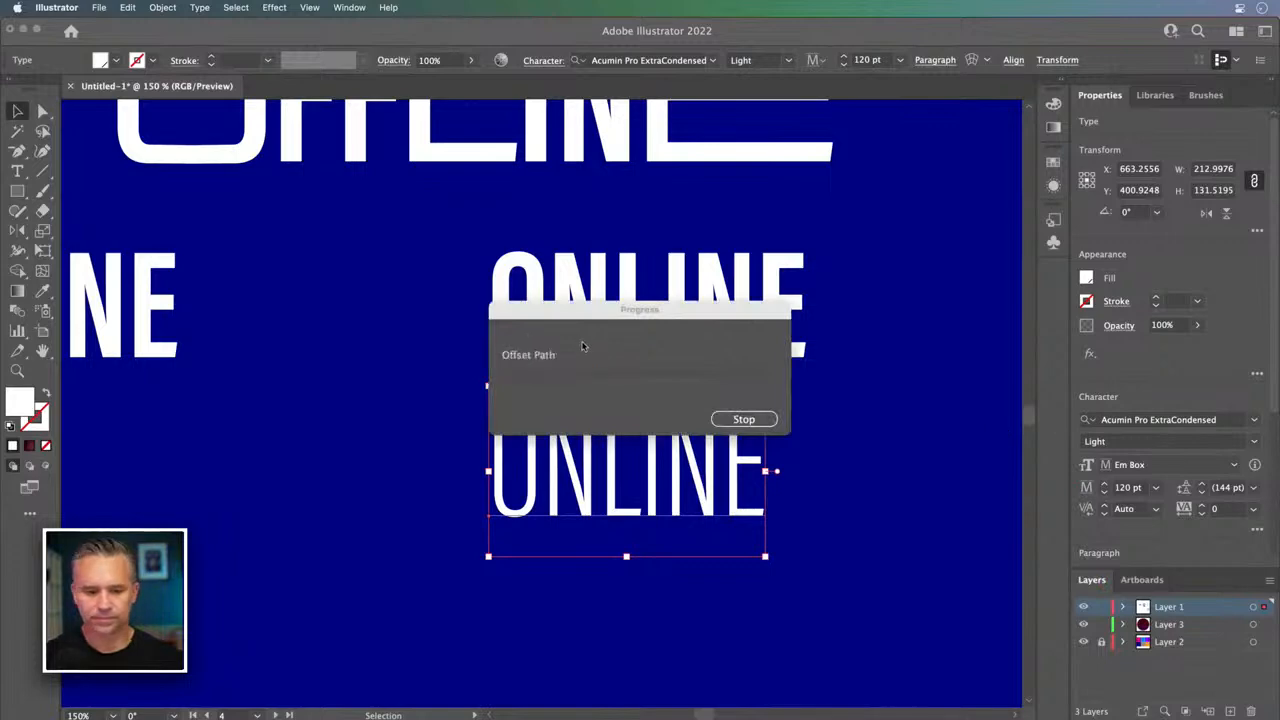
pyautogui.click(1162, 420)
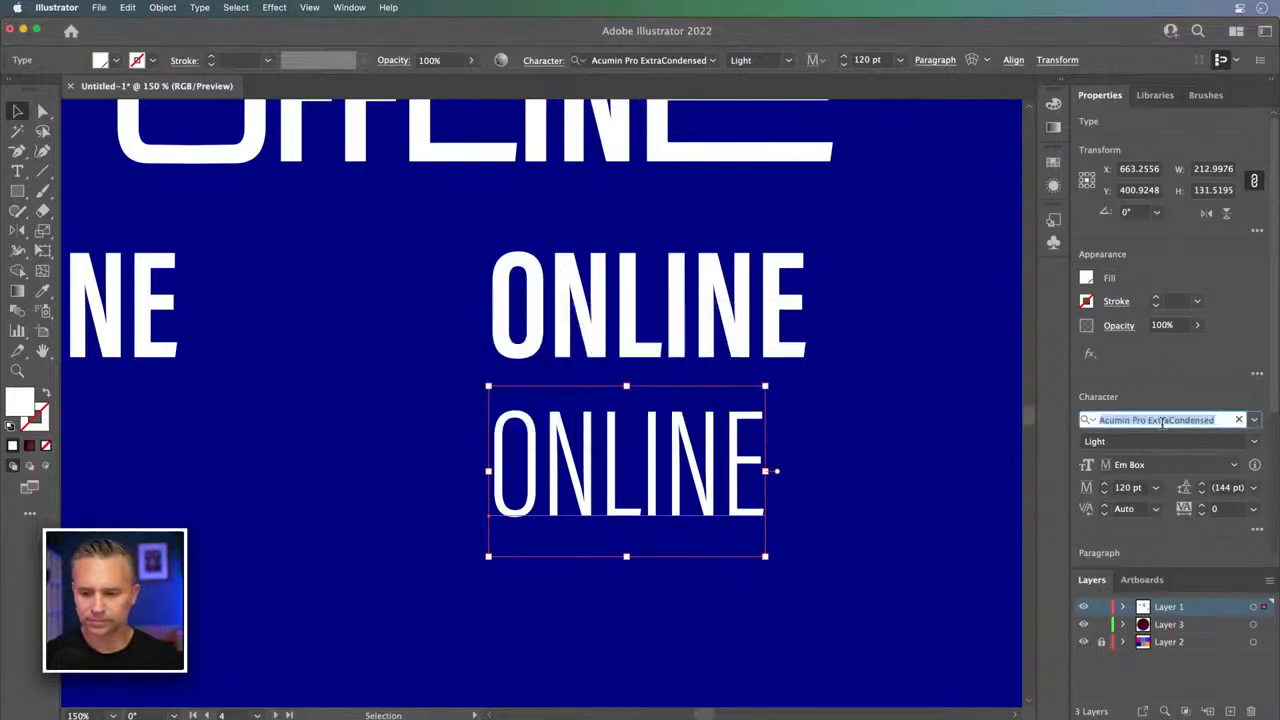
pyautogui.write('tw')
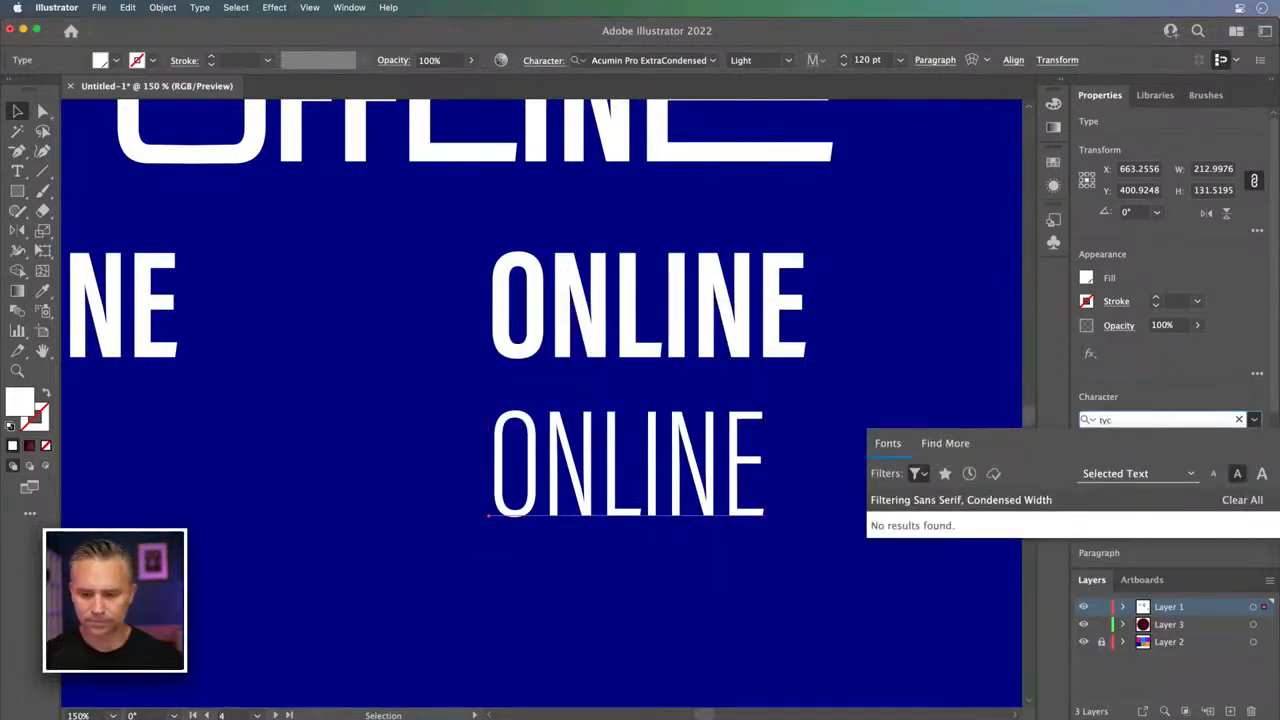
pyautogui.click(918, 474)
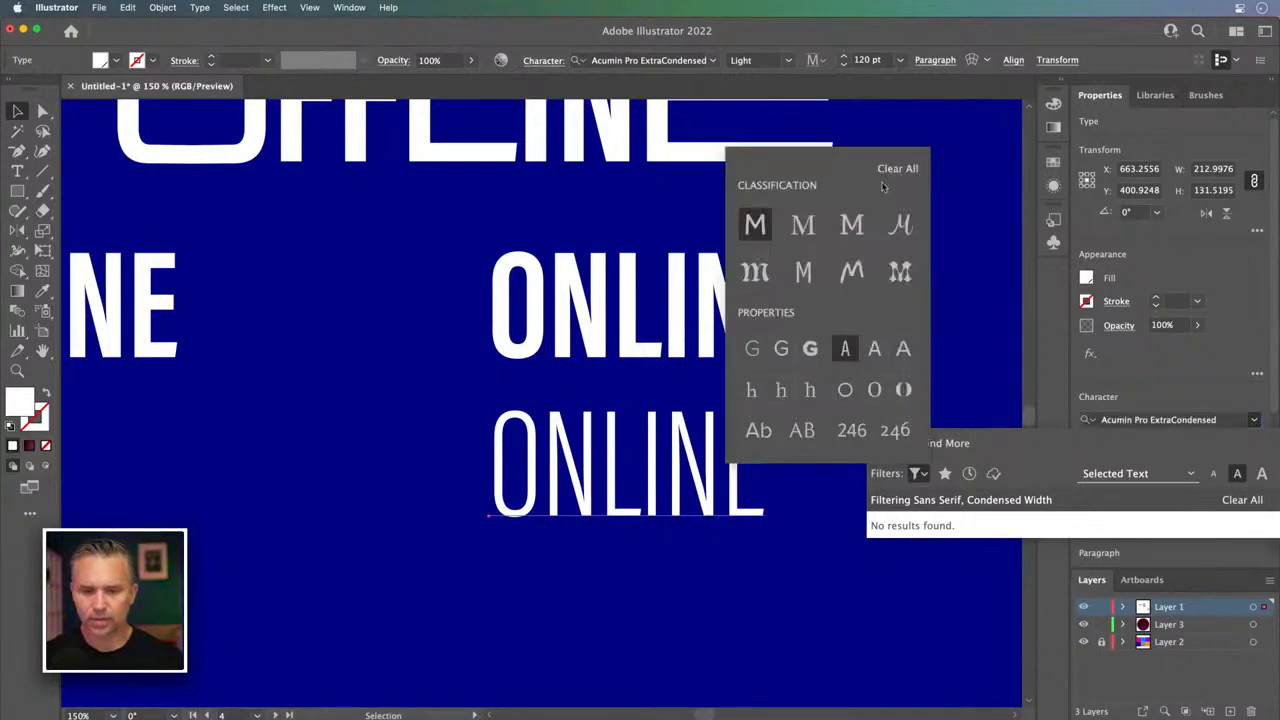
pyautogui.click(897, 169)
pyautogui.click(1182, 378)
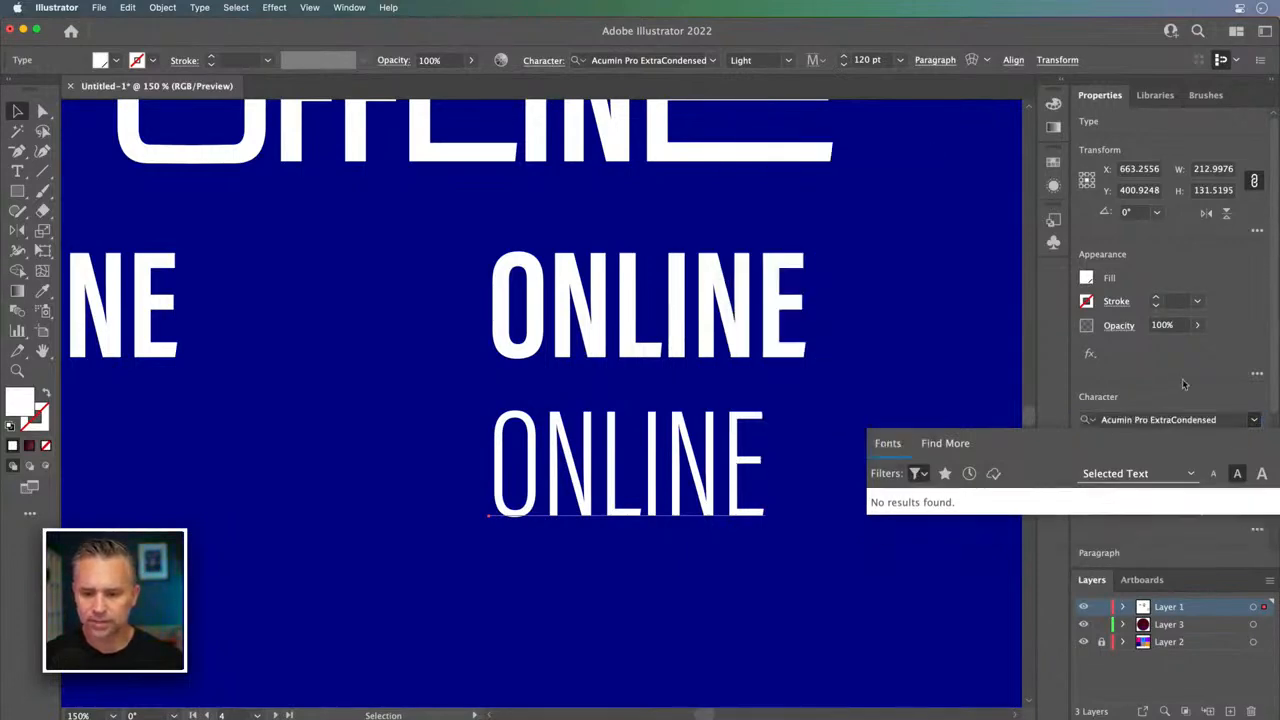
# - Search the font list for "ty" and look through the matching fonts
pyautogui.click(1183, 420)
pyautogui.write('ty')
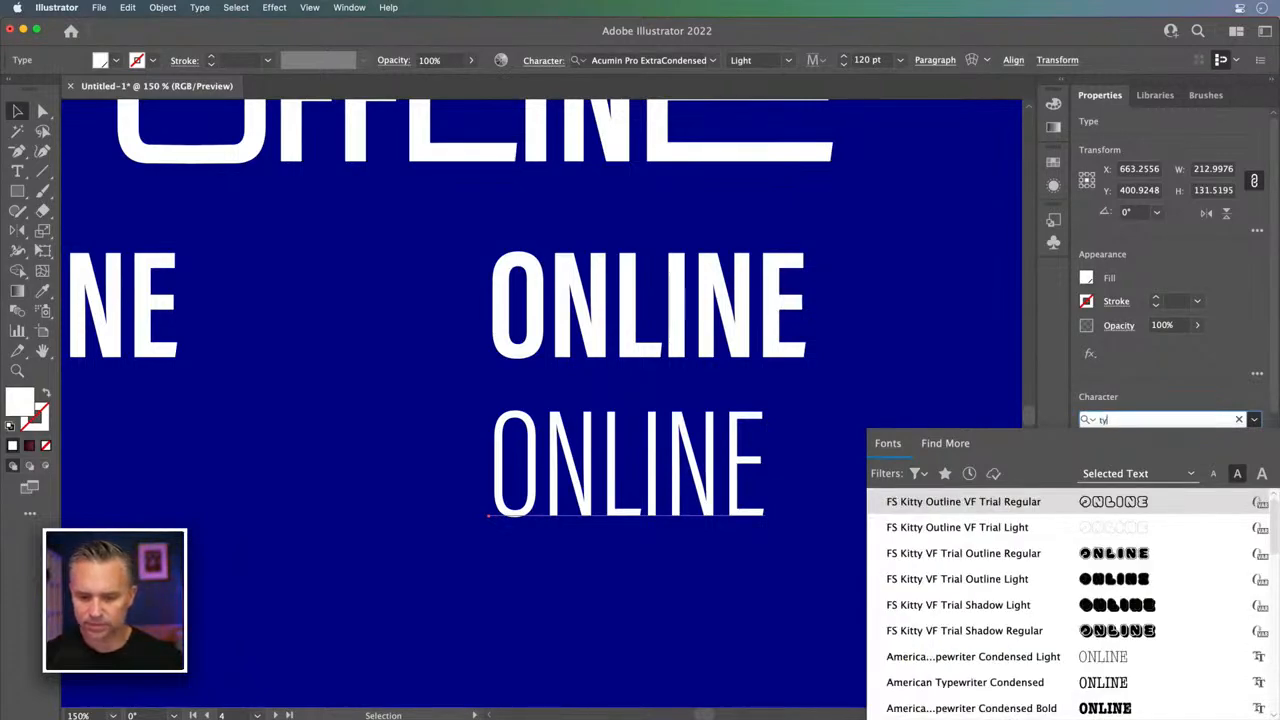
pyautogui.scroll(-5, 1108, 640)
pyautogui.scroll(-4, 1108, 655)
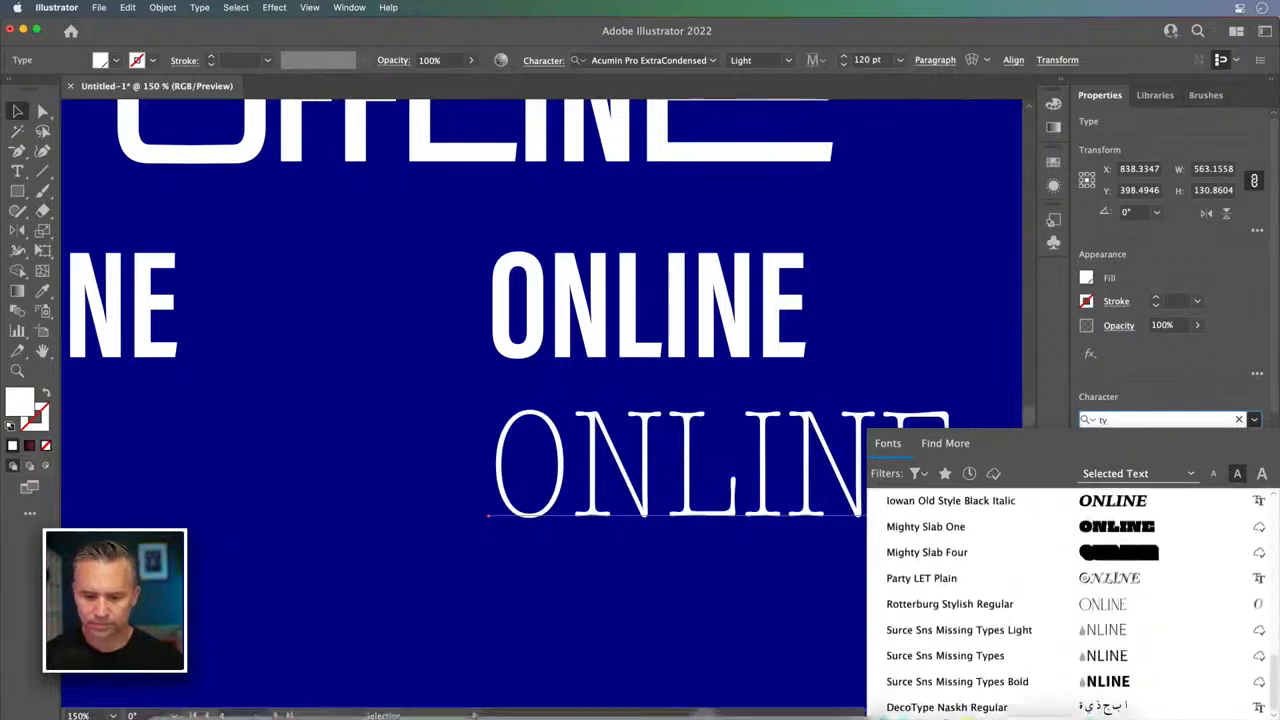
# - Switch to Chrome, copy the family name Tachyon from its Adobe Fonts page, and return to Illustrator
pyautogui.moveTo(703, 714)
pyautogui.click(738, 703)
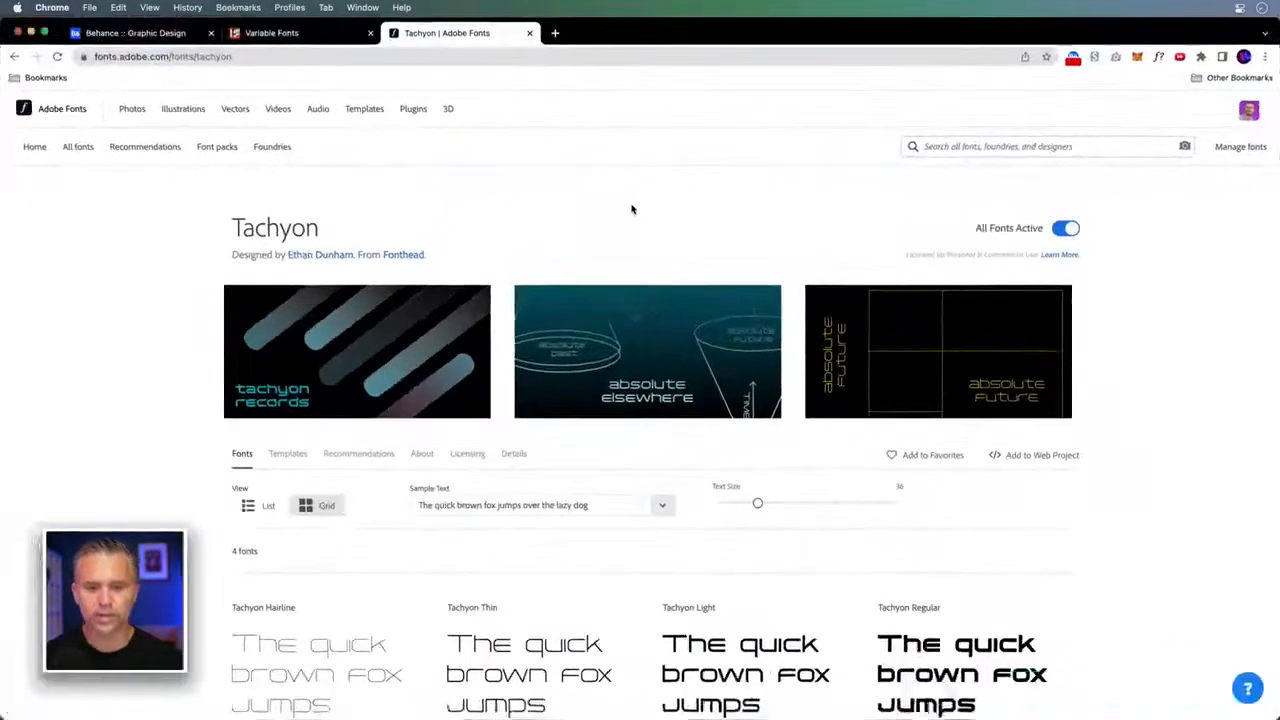
pyautogui.moveTo(231, 229); pyautogui.dragTo(342, 230)
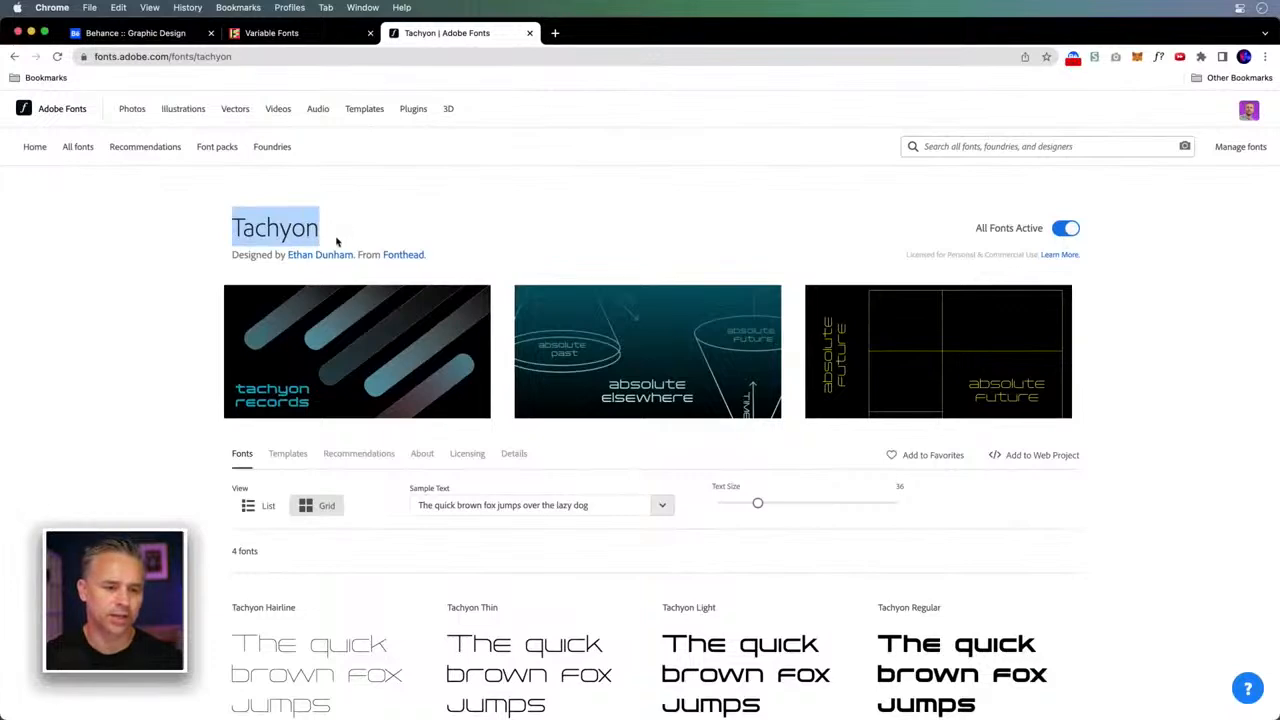
pyautogui.click(31, 33)
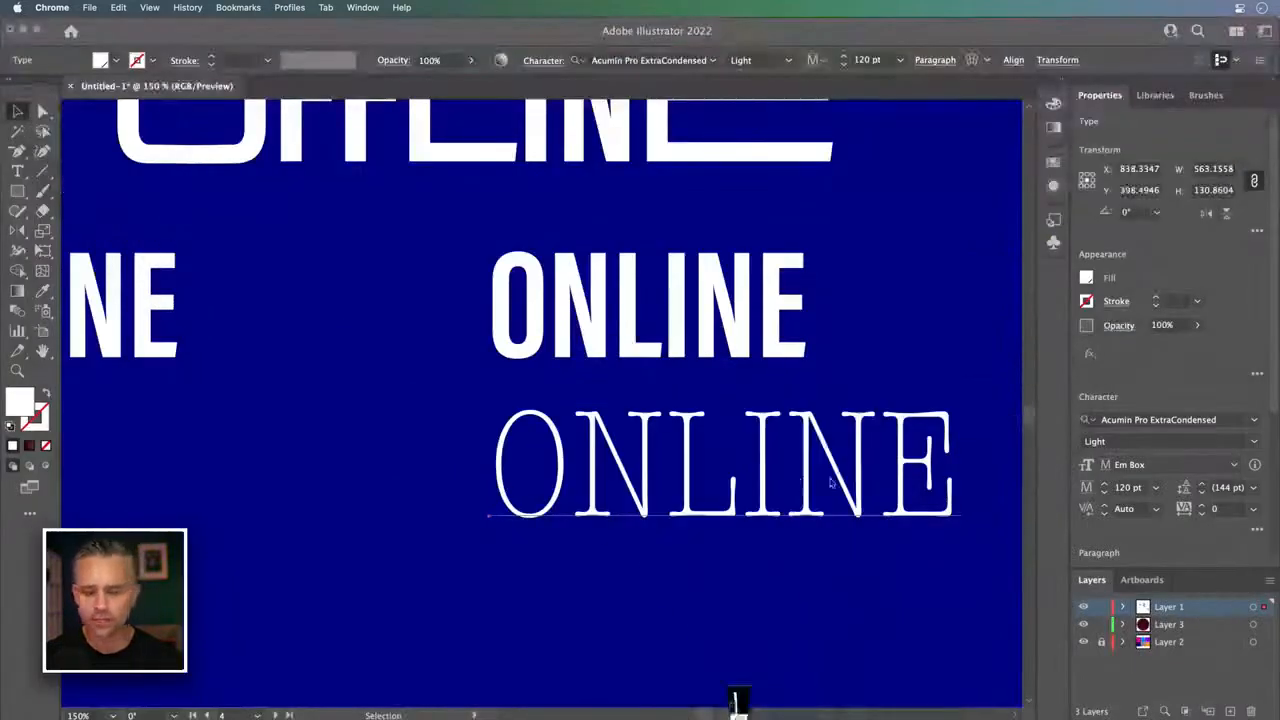
# - Set the lower ONLINE text to Tachyon Regular and move it left beneath the outlined lettering
pyautogui.click(1207, 424)
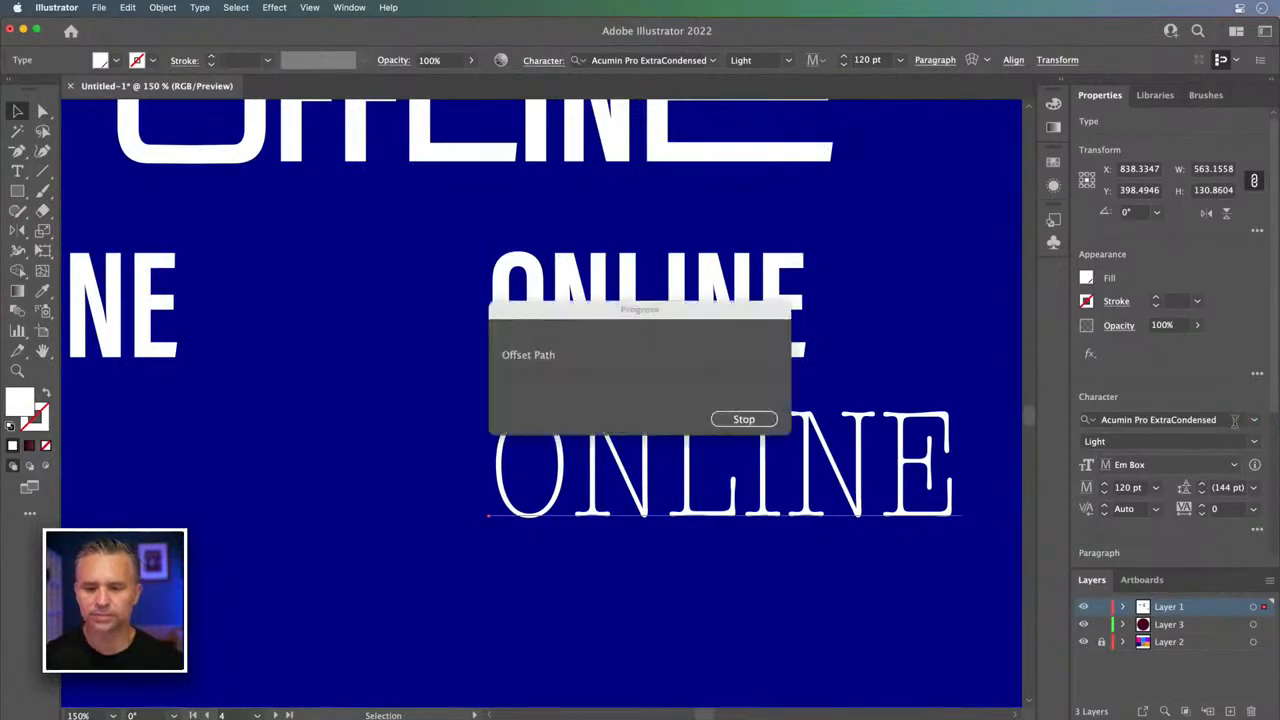
pyautogui.click(1229, 420)
pyautogui.write('Tachyon')
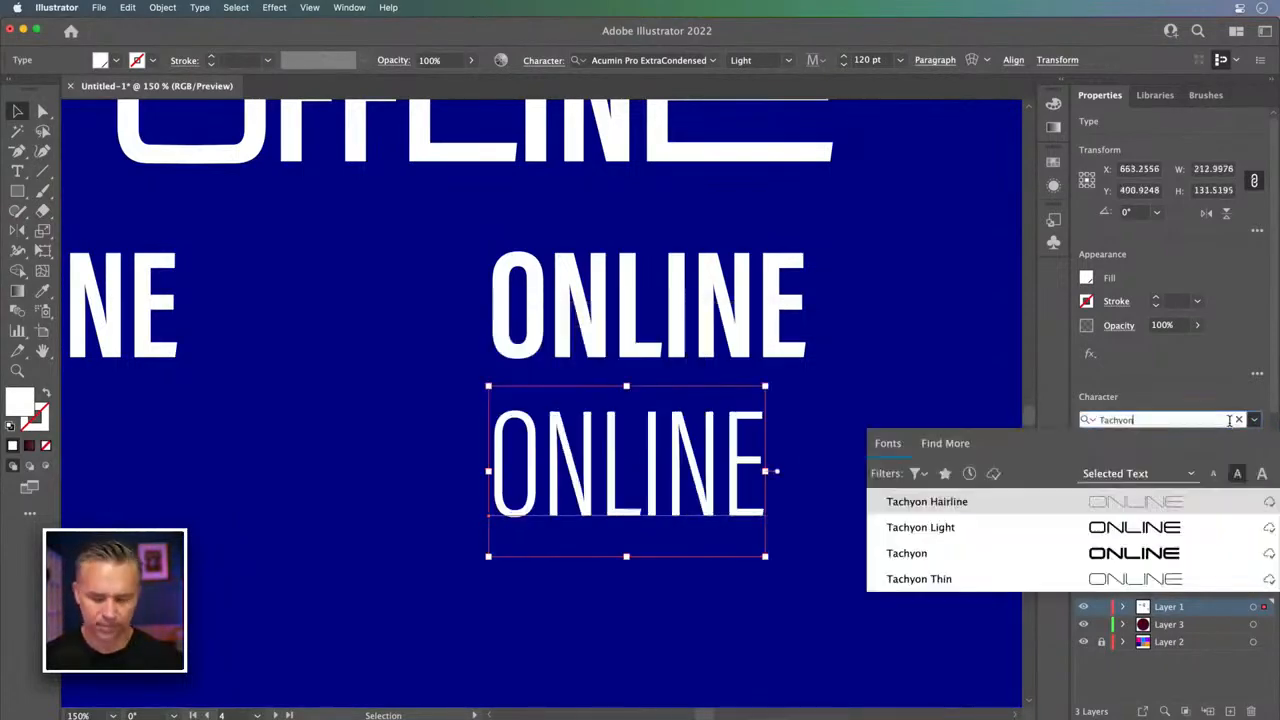
pyautogui.click(1031, 553)
pyautogui.moveTo(694, 486); pyautogui.dragTo(360, 420)
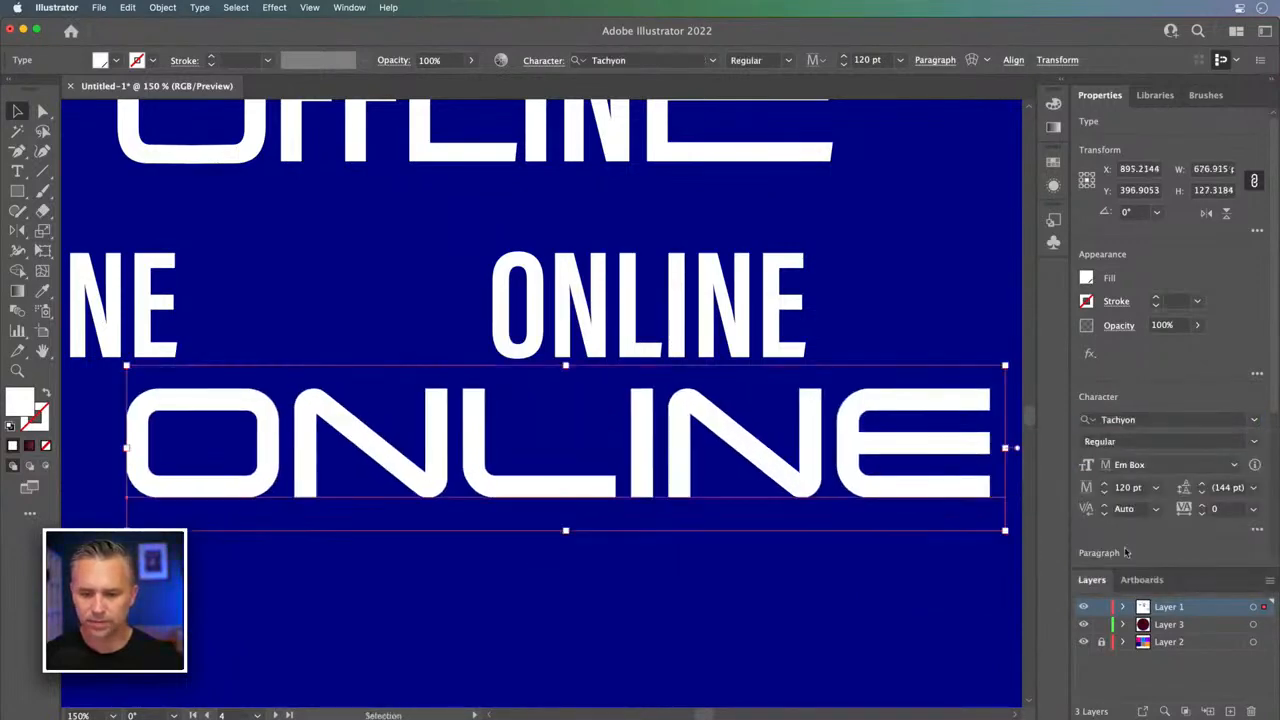
# - Replace the wording of the lower Tachyon text with lowercase "online"
pyautogui.click(1256, 531)
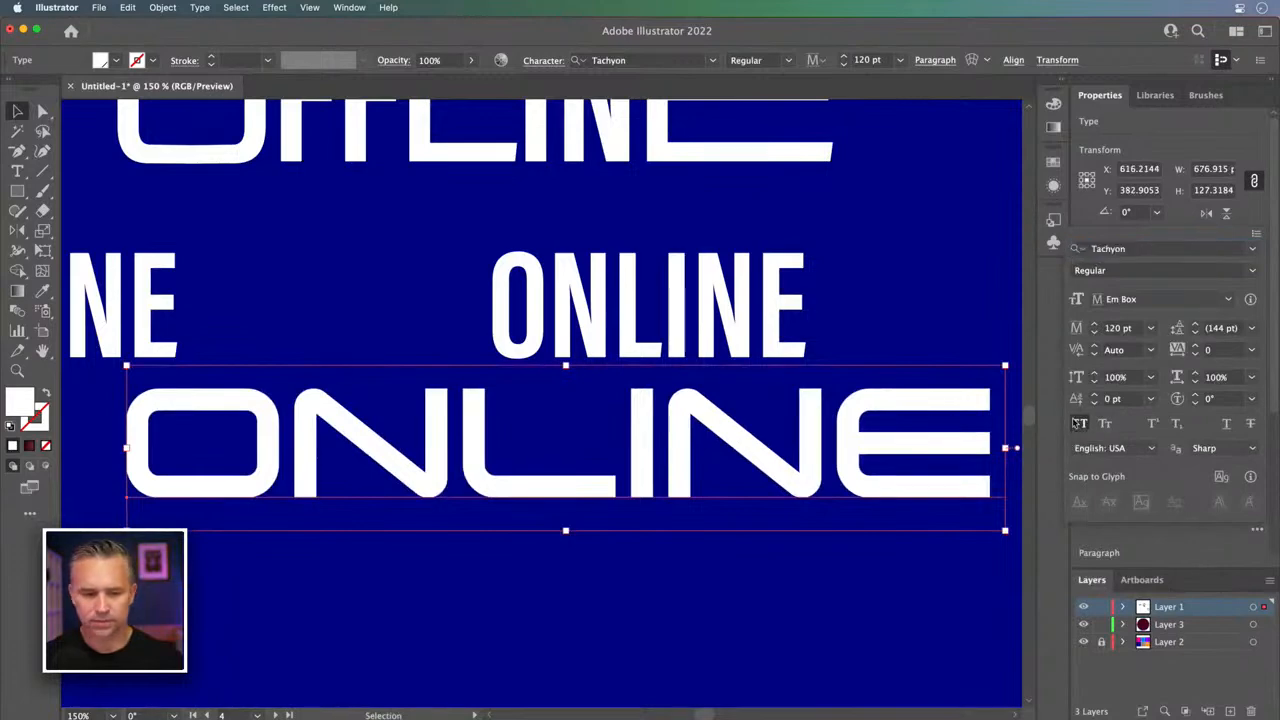
pyautogui.doubleClick(640, 428)
pyautogui.press('super+a')
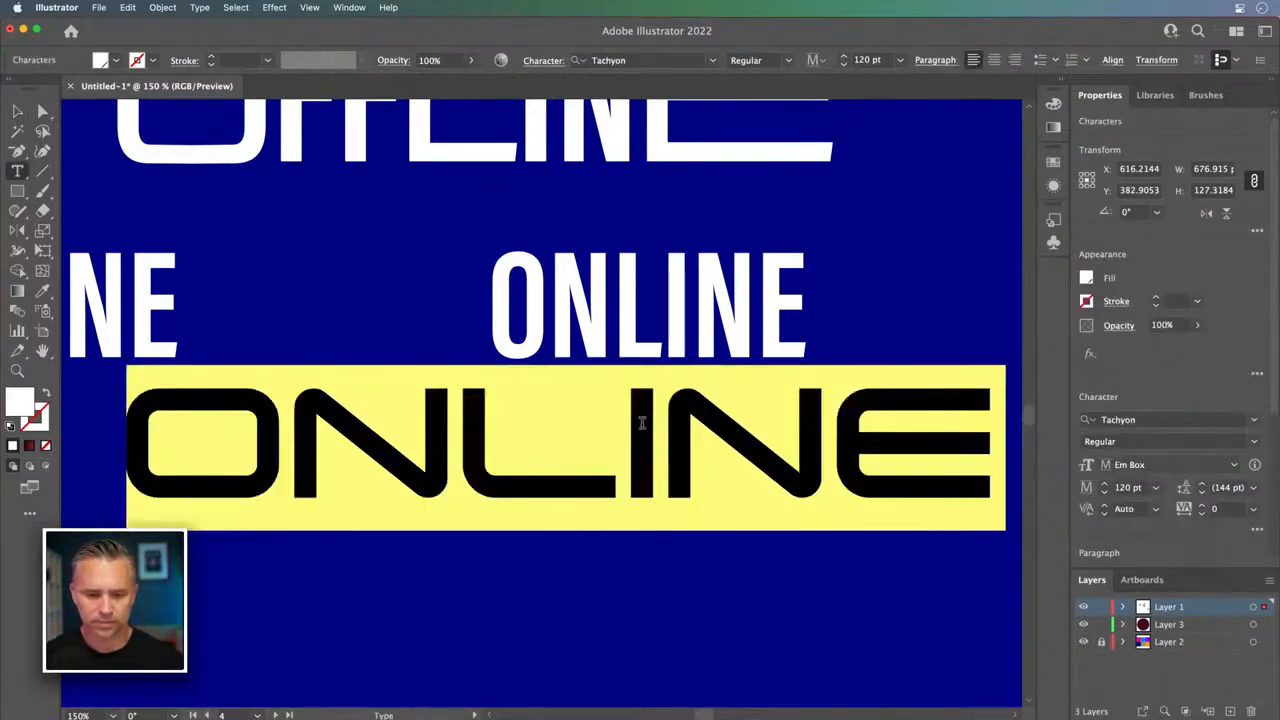
pyautogui.write('online')
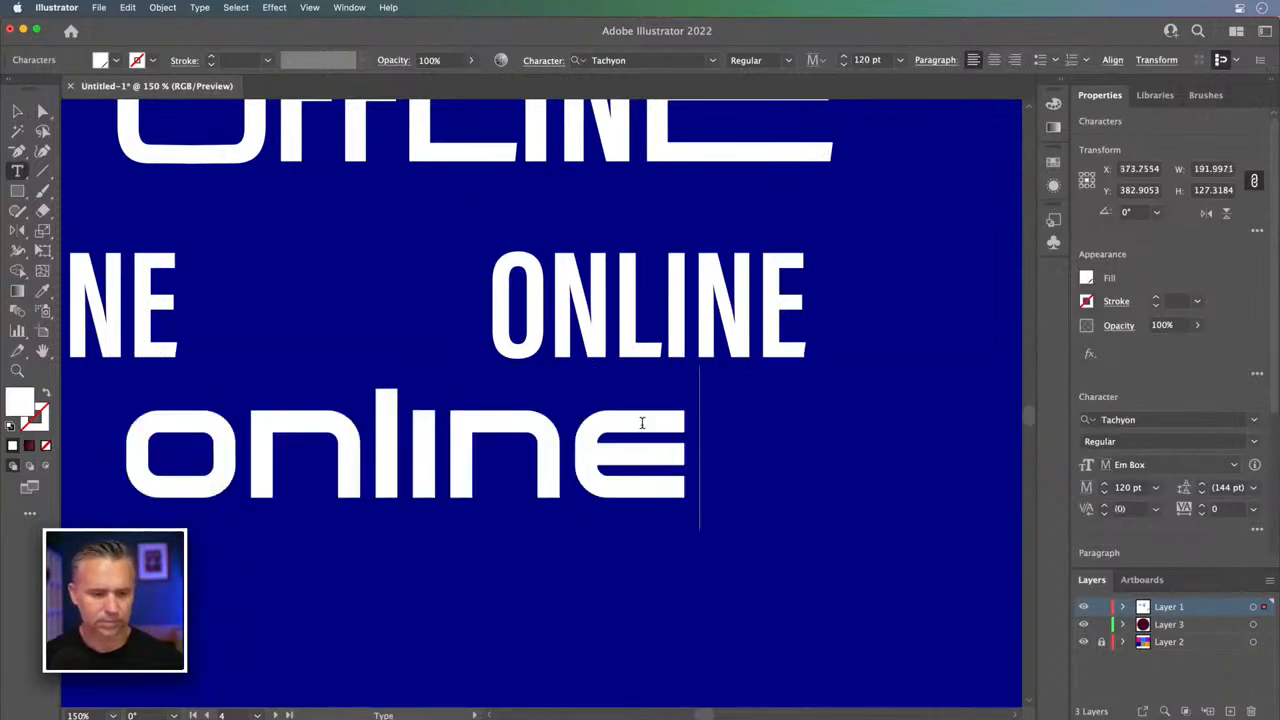
# - Move the lowercase online text up and to the right, and place the outlined ONLINE lettering below it on the right
pyautogui.click(17, 111)
pyautogui.moveTo(587, 316); pyautogui.dragTo(795, 250)
pyautogui.moveTo(388, 440); pyautogui.dragTo(540, 352)
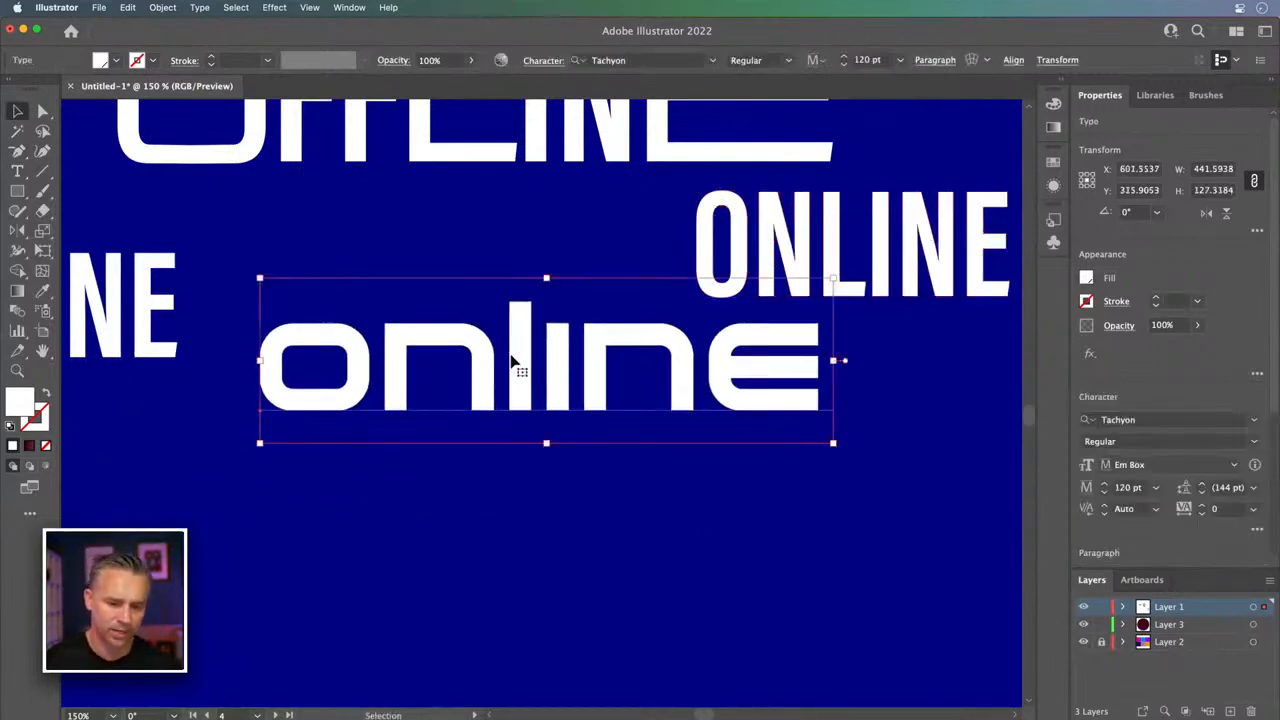
pyautogui.moveTo(763, 243); pyautogui.dragTo(750, 595)
pyautogui.scroll(-5, 650, 540)
pyautogui.hscroll(-4, 650, 540)
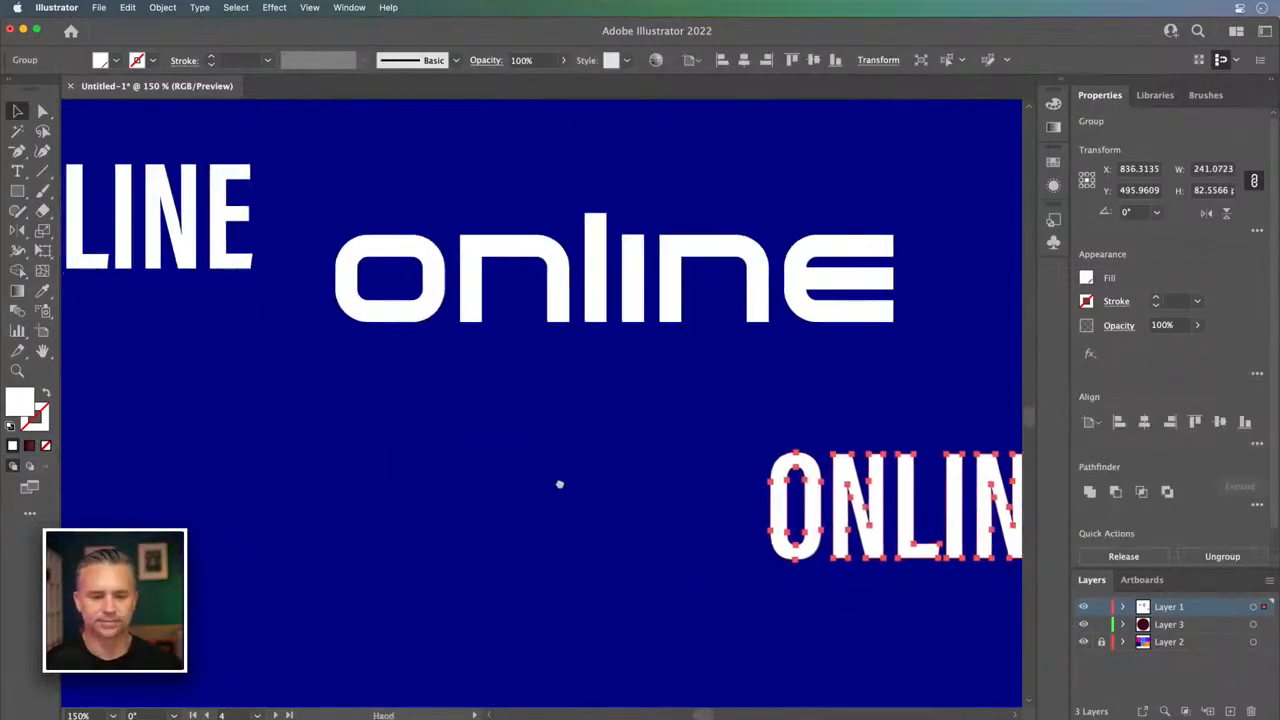
# - Shift the lowercase online text slightly up and to the right and convert it to outlines
pyautogui.click(500, 266)
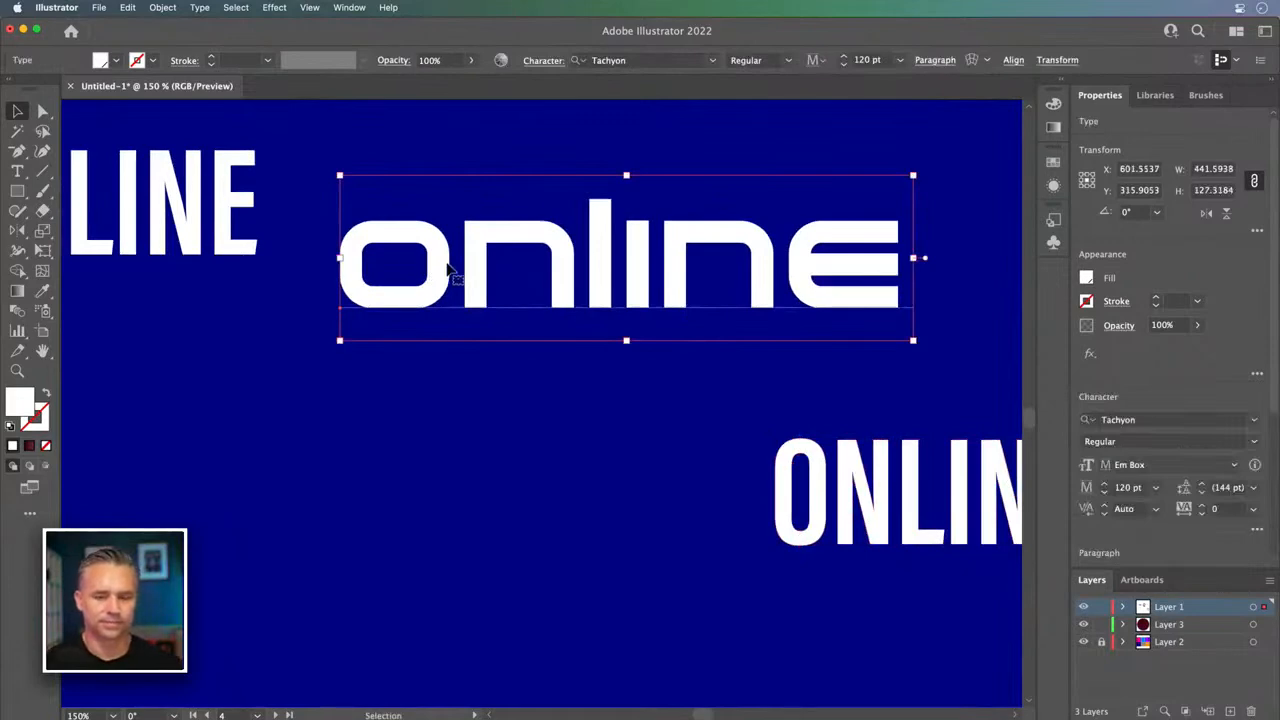
pyautogui.hscroll(3, 529, 277)
pyautogui.scroll(2, 529, 277)
pyautogui.press('a')
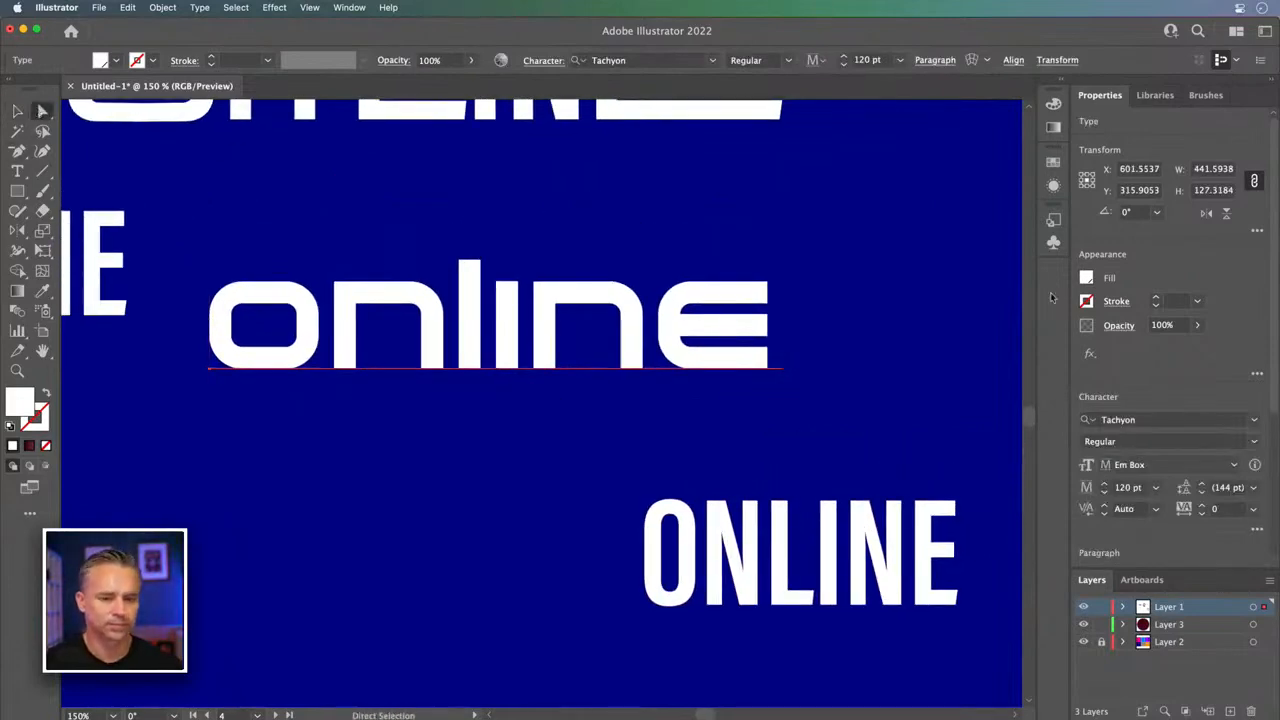
pyautogui.click(787, 264)
pyautogui.moveTo(724, 252); pyautogui.dragTo(756, 224)
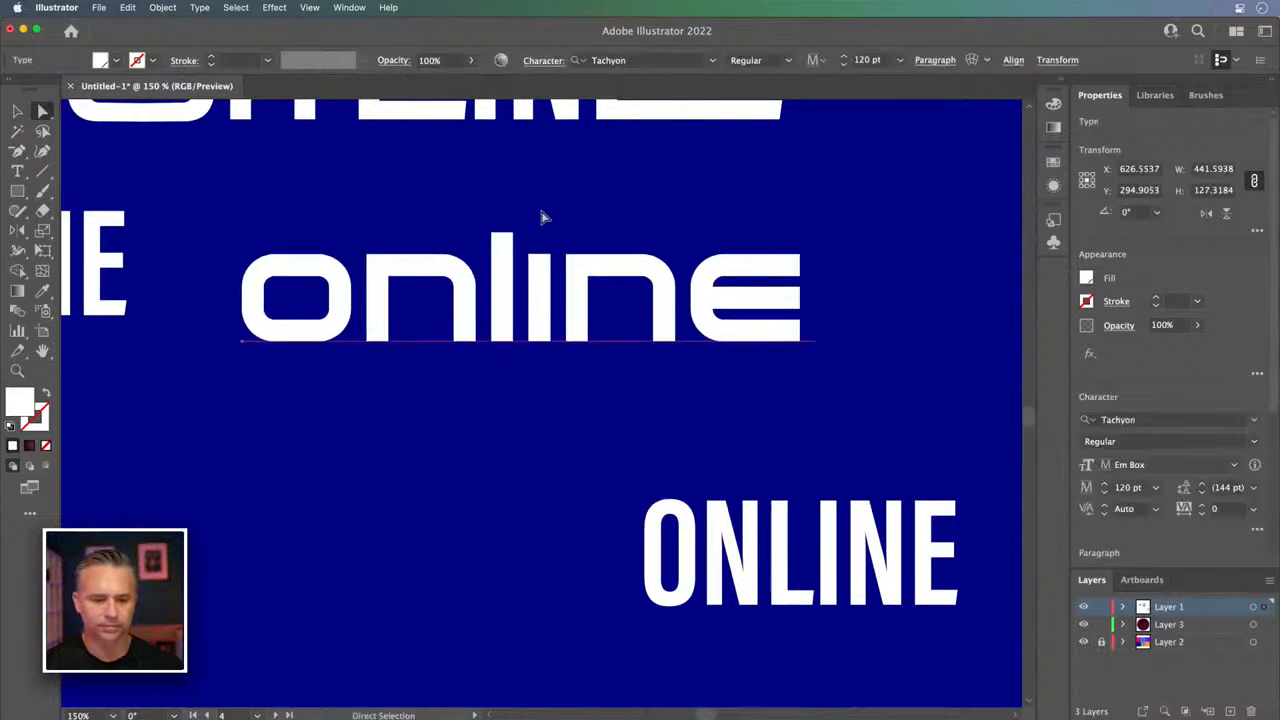
pyautogui.rightClick(388, 273)
pyautogui.click(440, 459)
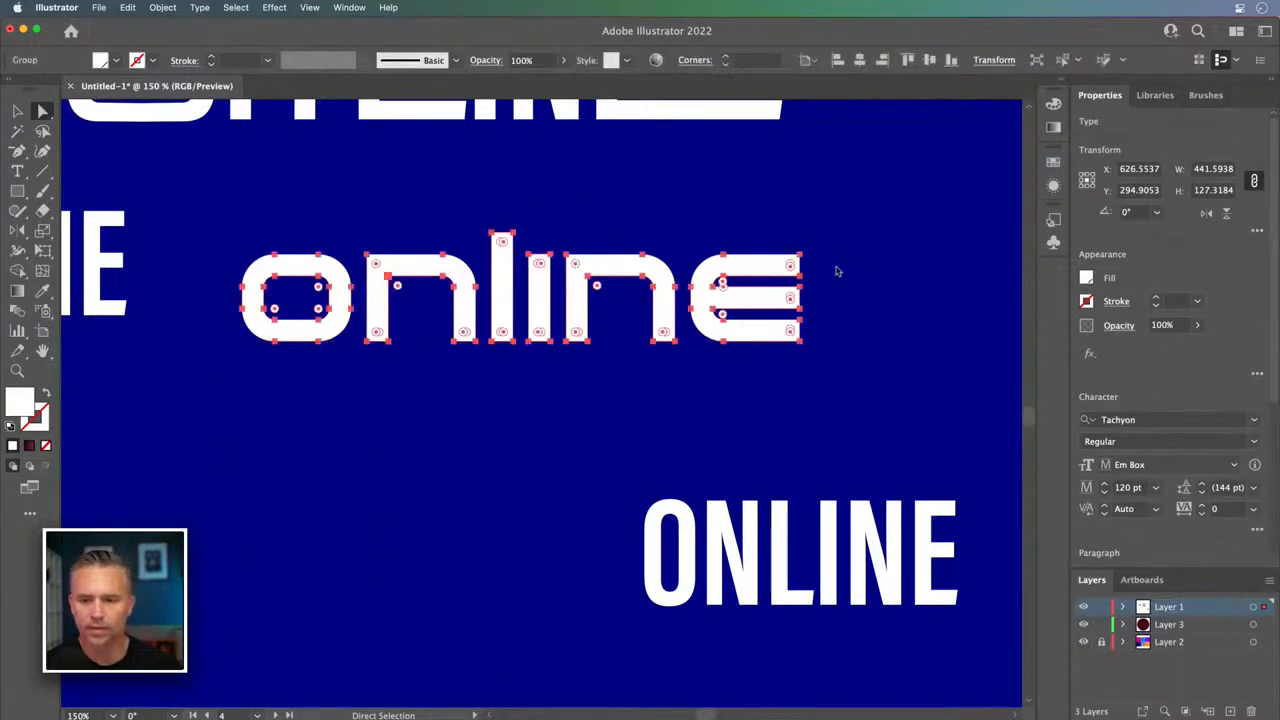
# - Stretch the three arms of the final e in online horizontally to the right, ending level with the right end of the lower ONLINE
pyautogui.moveTo(776, 353); pyautogui.dragTo(780, 350)
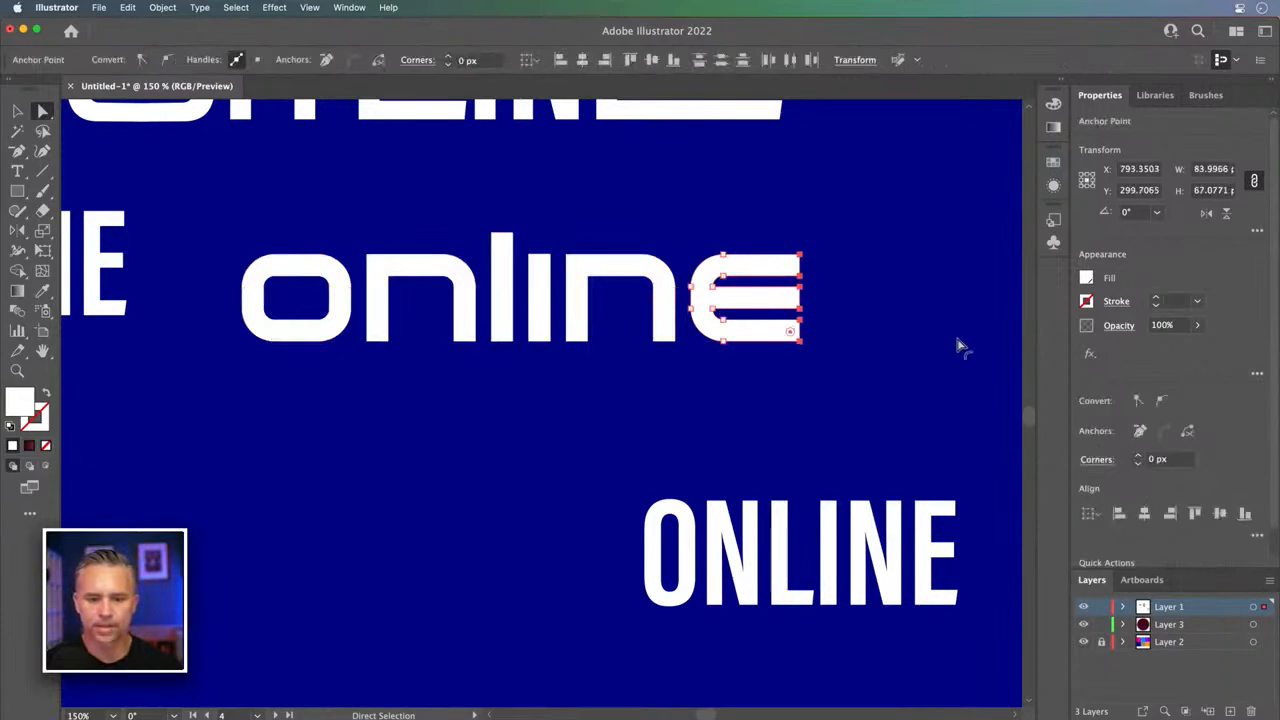
pyautogui.moveTo(866, 215); pyautogui.dragTo(768, 400)
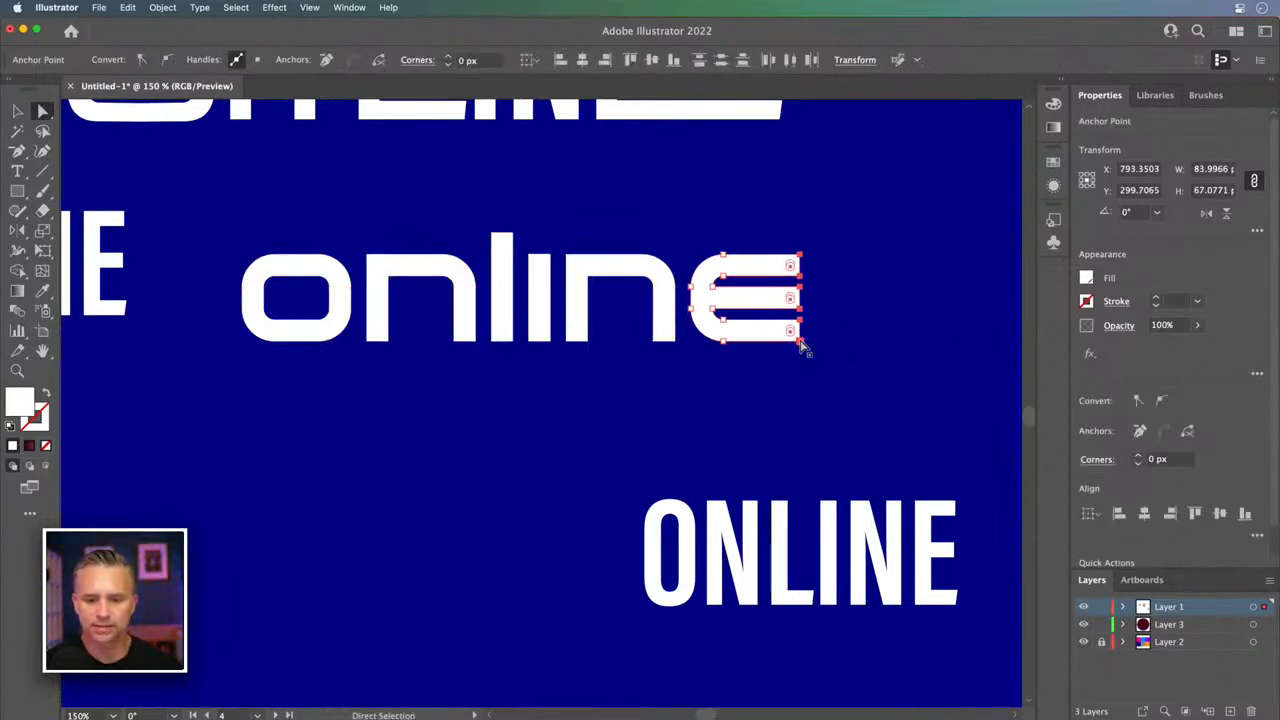
pyautogui.moveTo(802, 345); pyautogui.dragTo(964, 344)
pyautogui.click(233, 237)
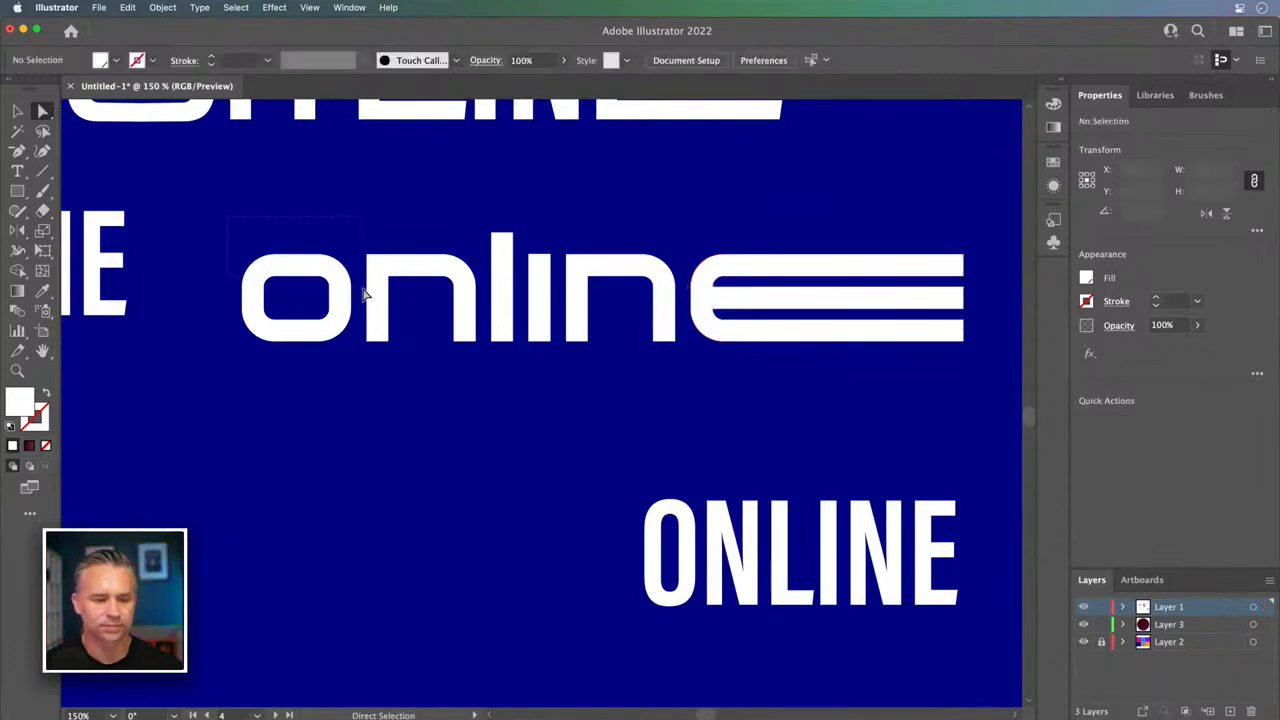
# - Stretch the upper half of the o in online straight up to just below the OFFLINE lettering
pyautogui.moveTo(350, 297); pyautogui.dragTo(356, 297)
pyautogui.moveTo(219, 191); pyautogui.dragTo(239, 315)
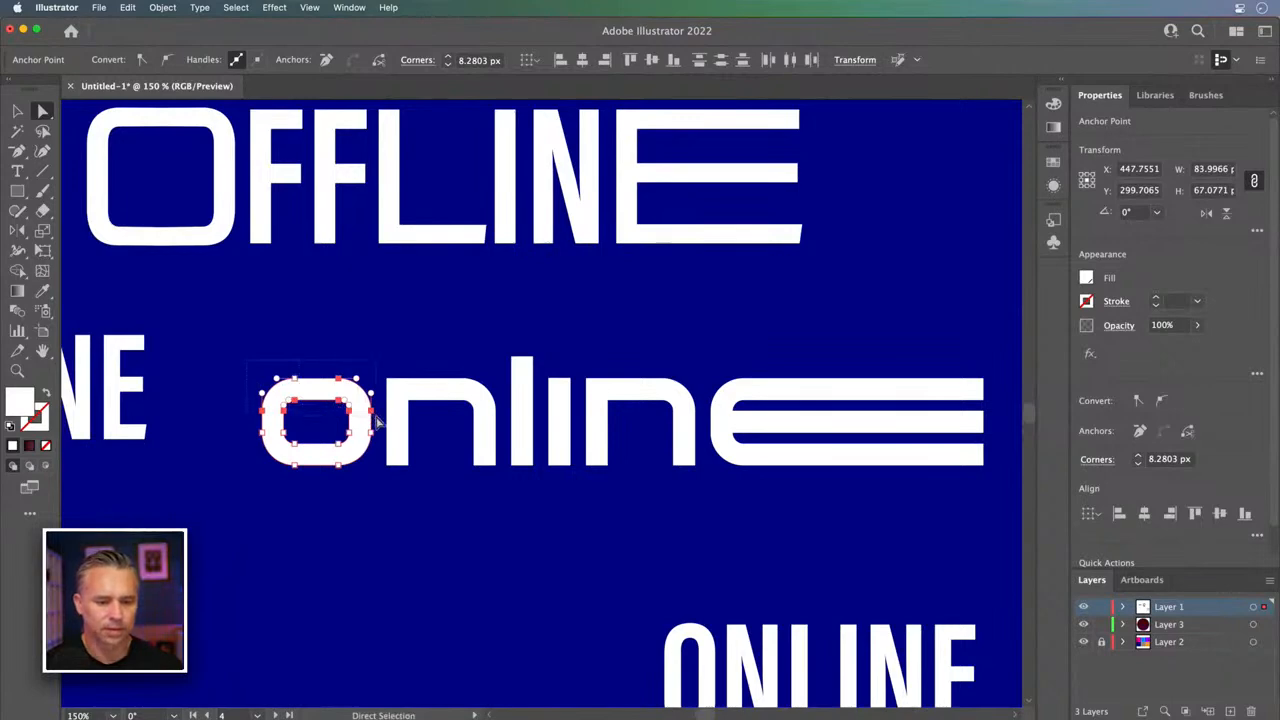
pyautogui.moveTo(340, 380); pyautogui.dragTo(340, 276)
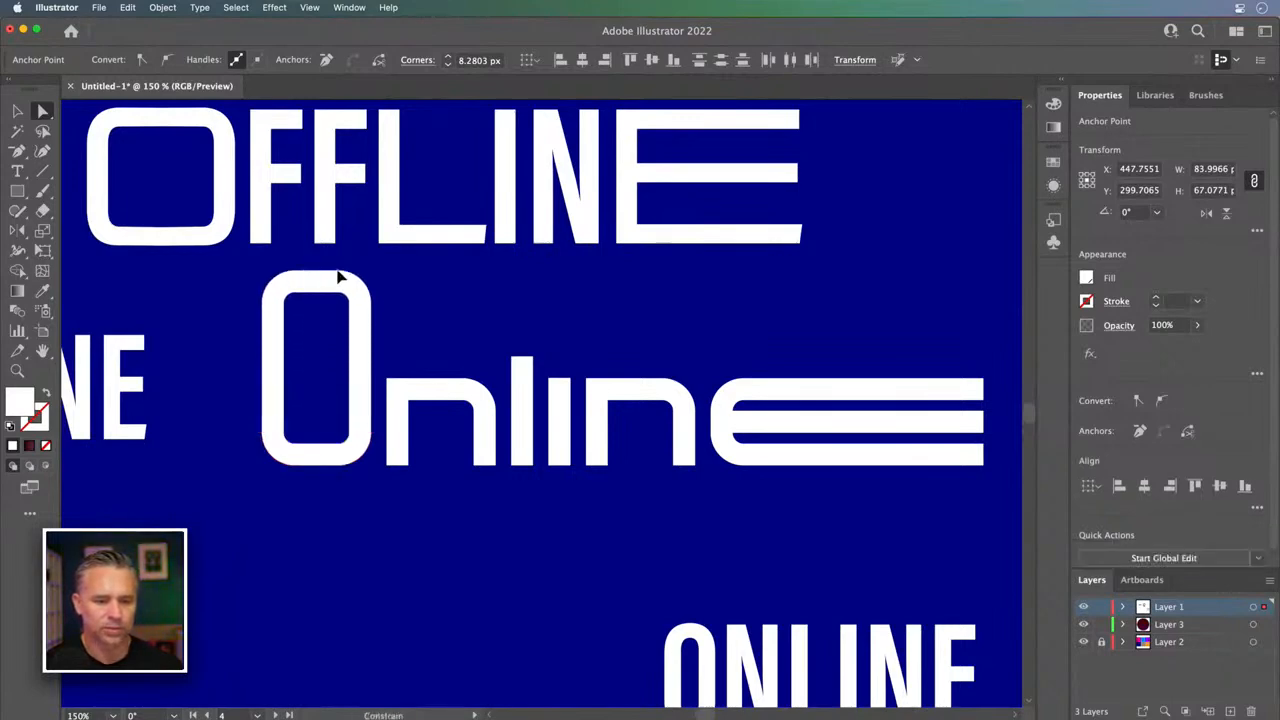
pyautogui.click(390, 462)
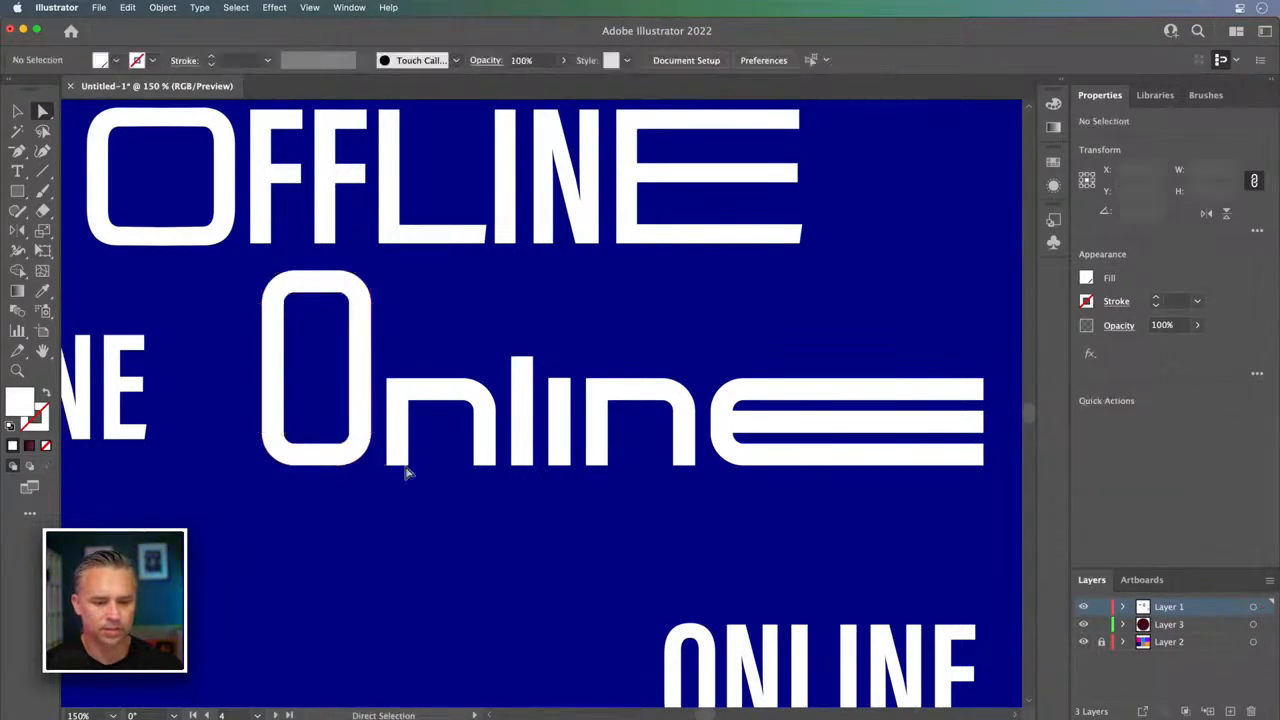
# - Extend the first n's legs downward to a letter height of about 235 px and the l's top upward to about 263 px
pyautogui.moveTo(500, 492); pyautogui.dragTo(483, 684)
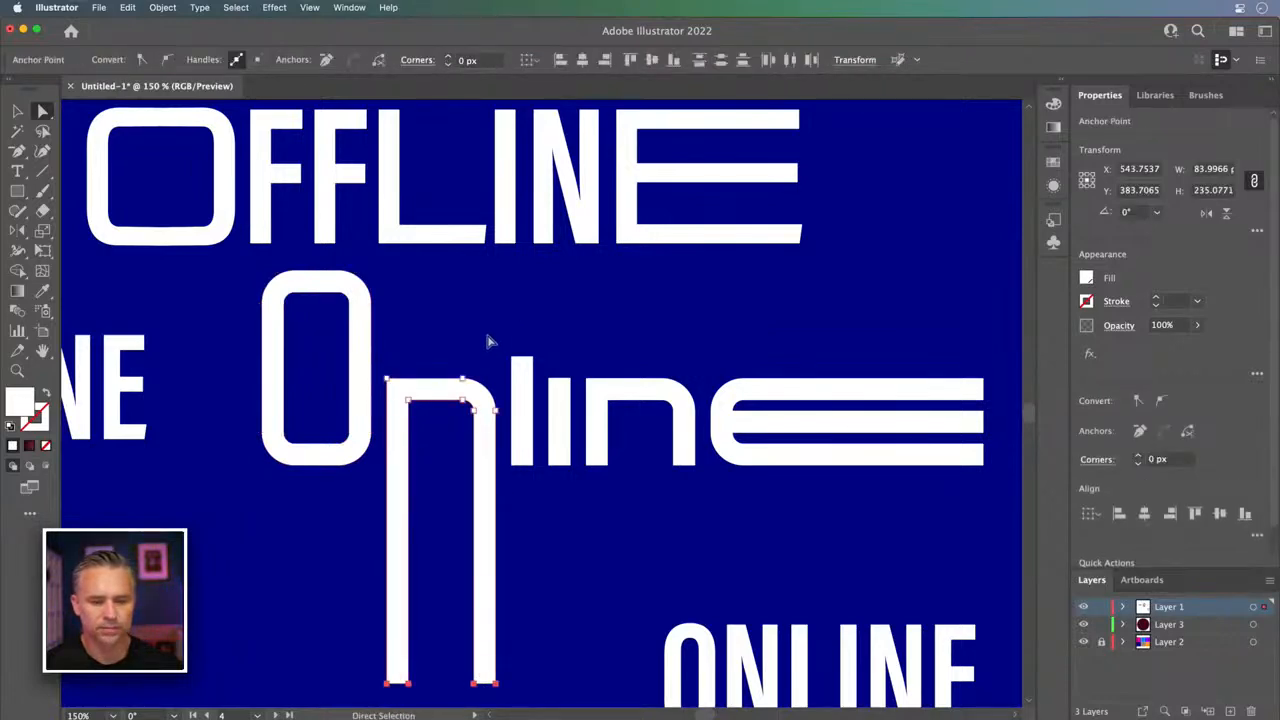
pyautogui.moveTo(546, 374); pyautogui.dragTo(514, 126)
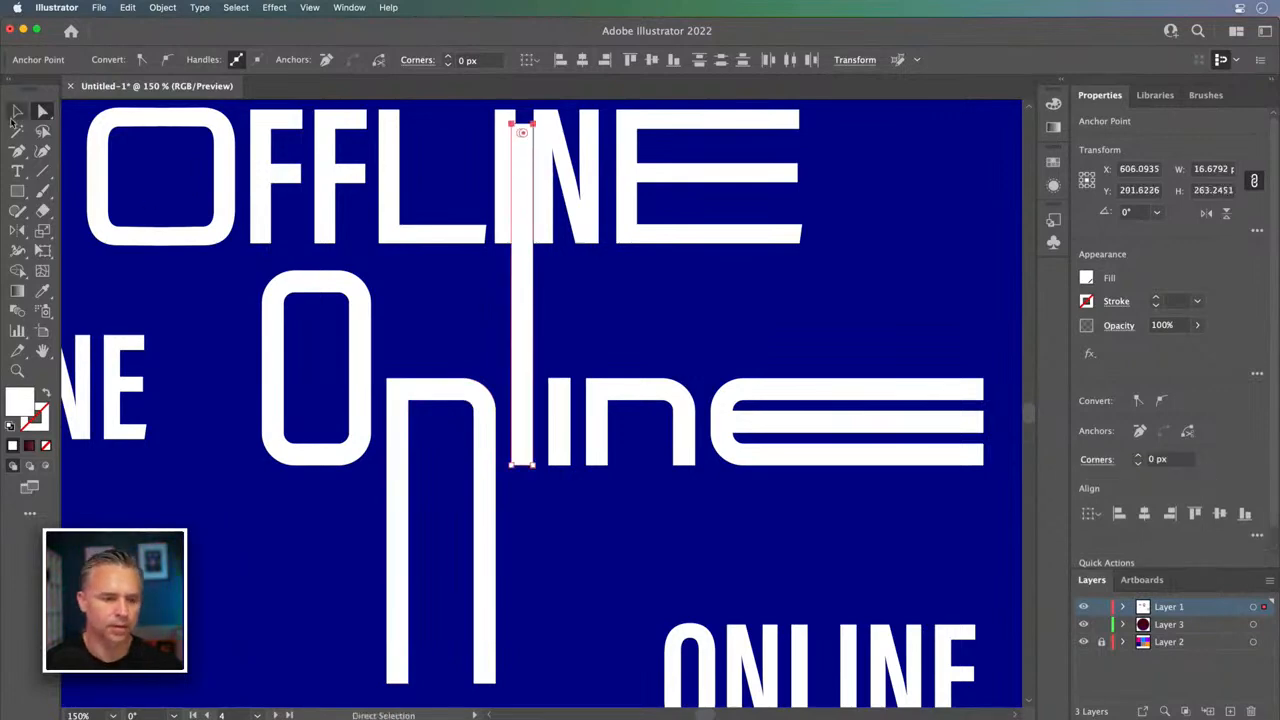
# - Delete the plain ONLINE copy below the stretched Online lettering and move that lettering down into the open area of the blue artboard
pyautogui.click(17, 111)
pyautogui.scroll(-5, 343, 120)
pyautogui.click(703, 434)
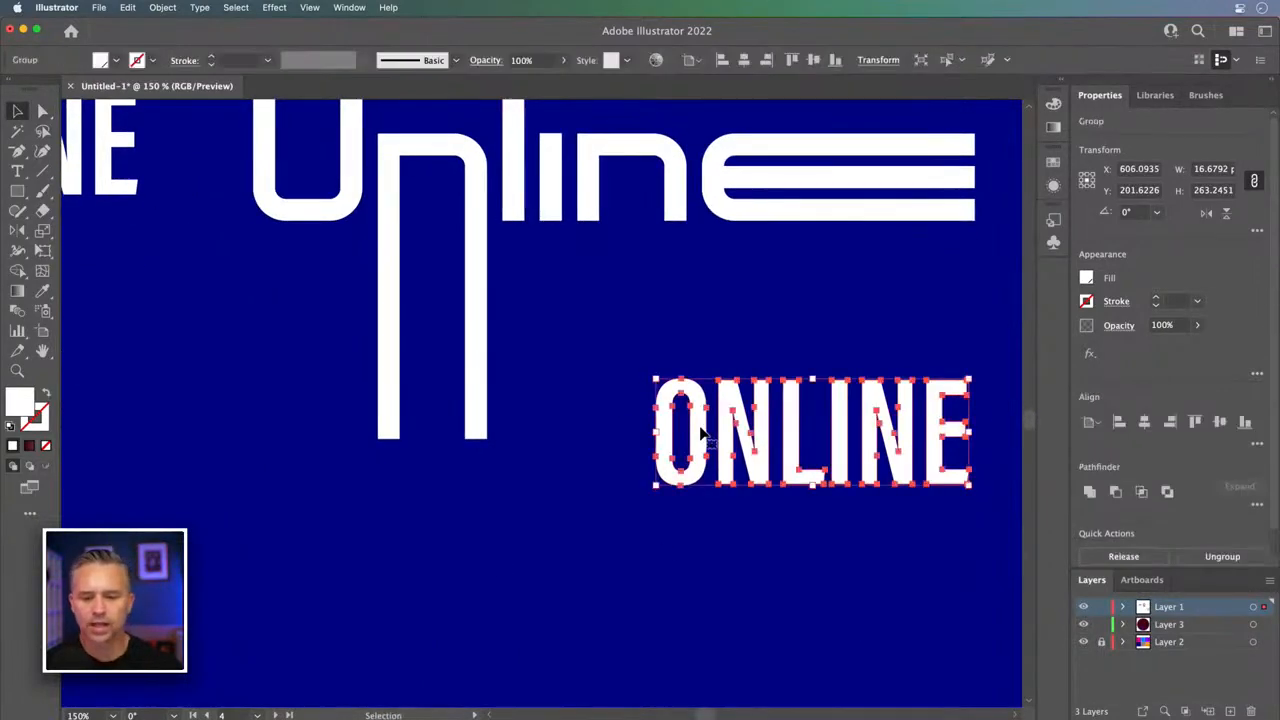
pyautogui.press('Delete')
pyautogui.moveTo(515, 177); pyautogui.dragTo(595, 372)
pyautogui.press('a')
pyautogui.press('super+minus')
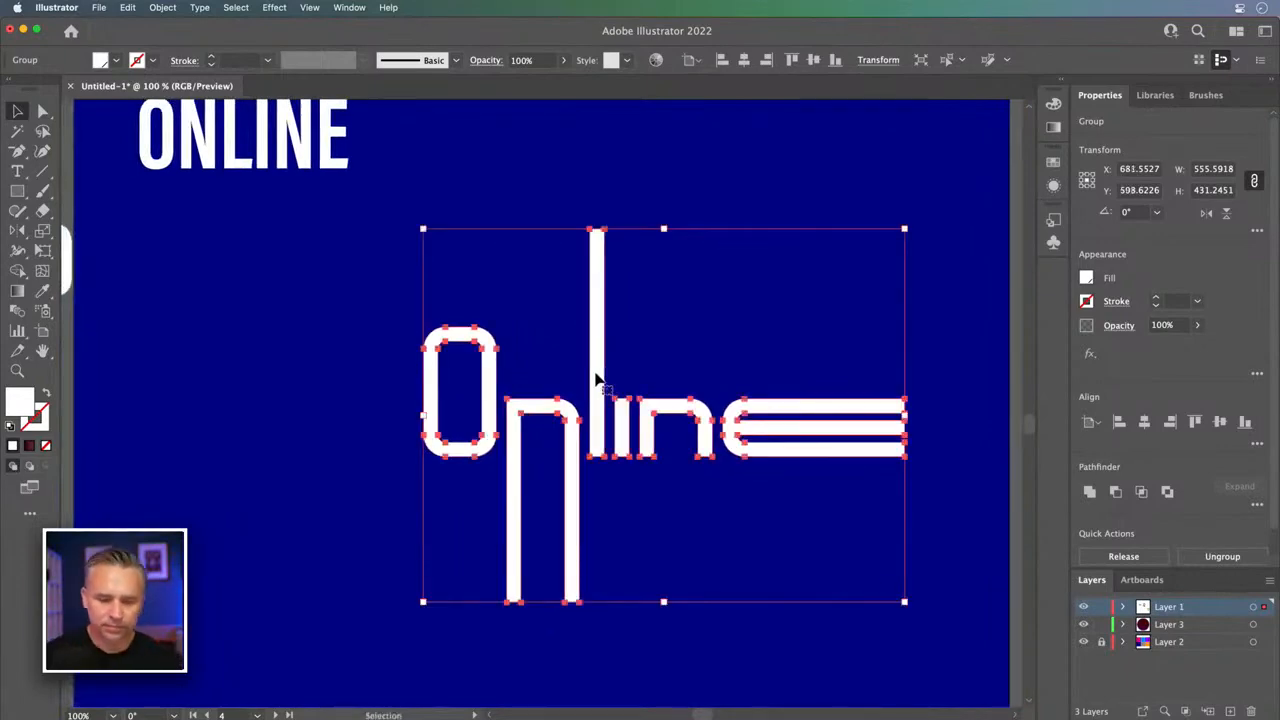
pyautogui.click(507, 289)
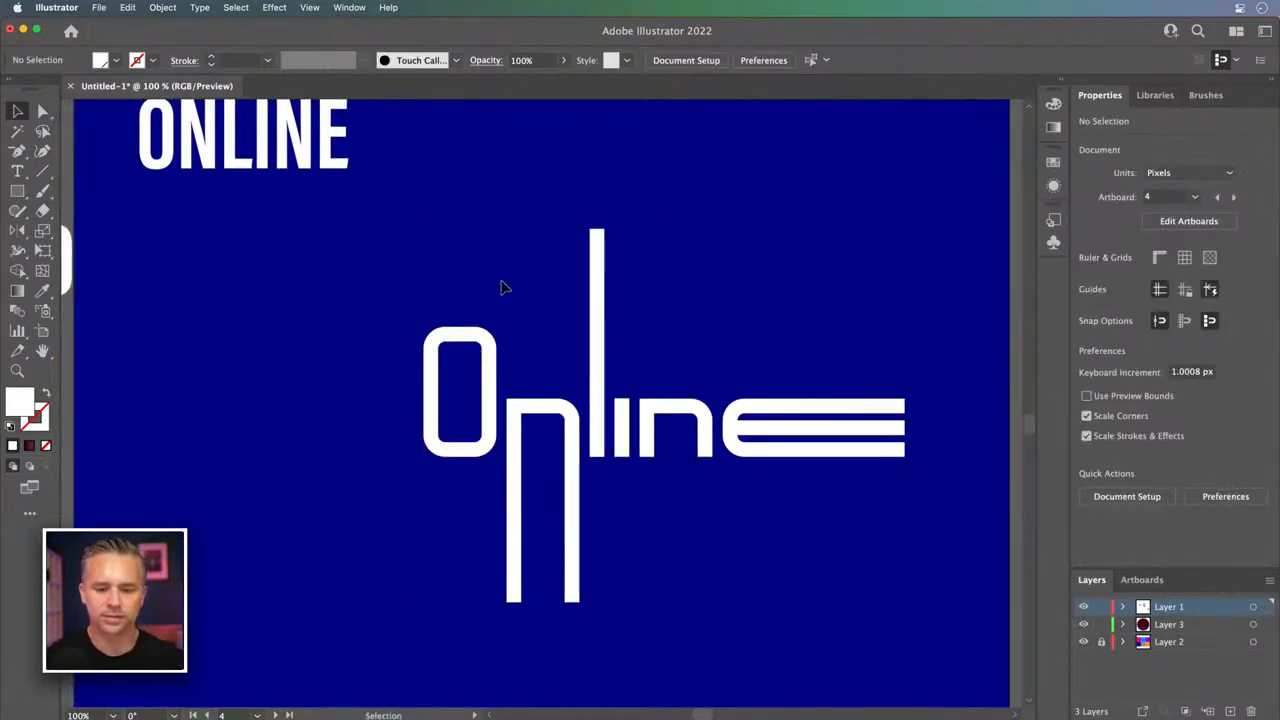
# - Ungroup the stretched Online lettering into separate letters
pyautogui.click(597, 272)
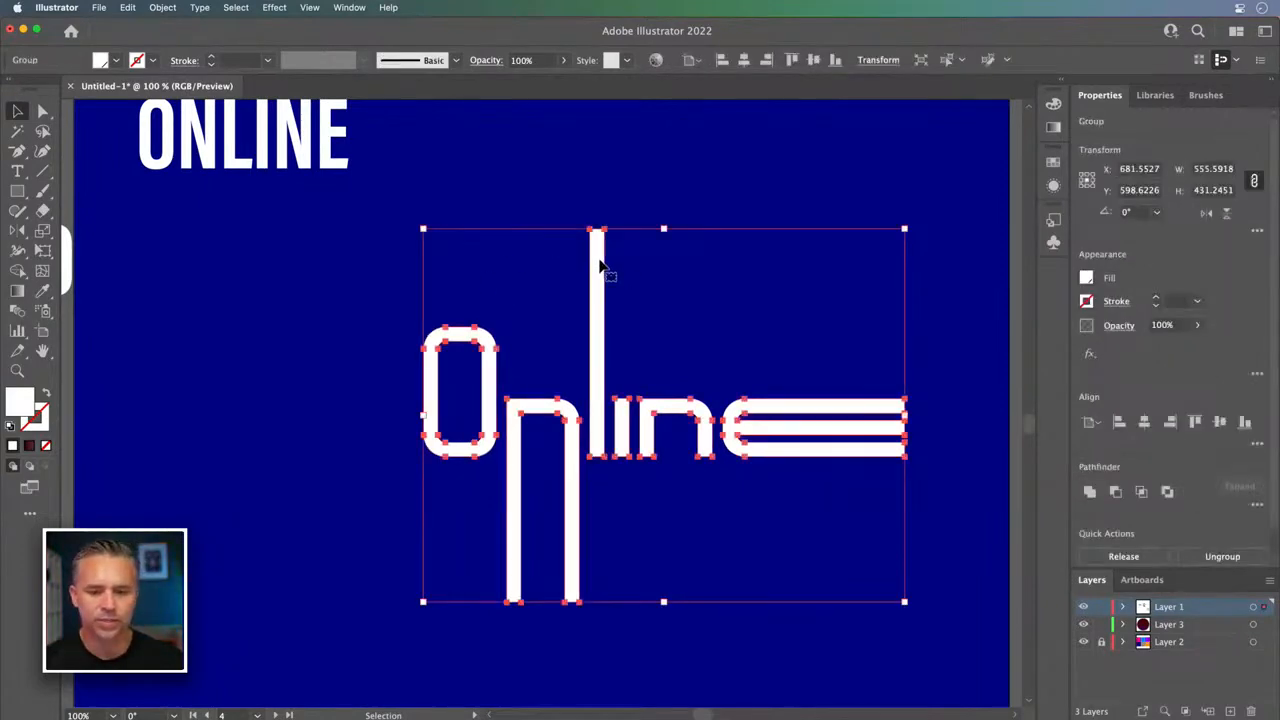
pyautogui.rightClick(600, 265)
pyautogui.click(622, 450)
pyautogui.click(534, 294)
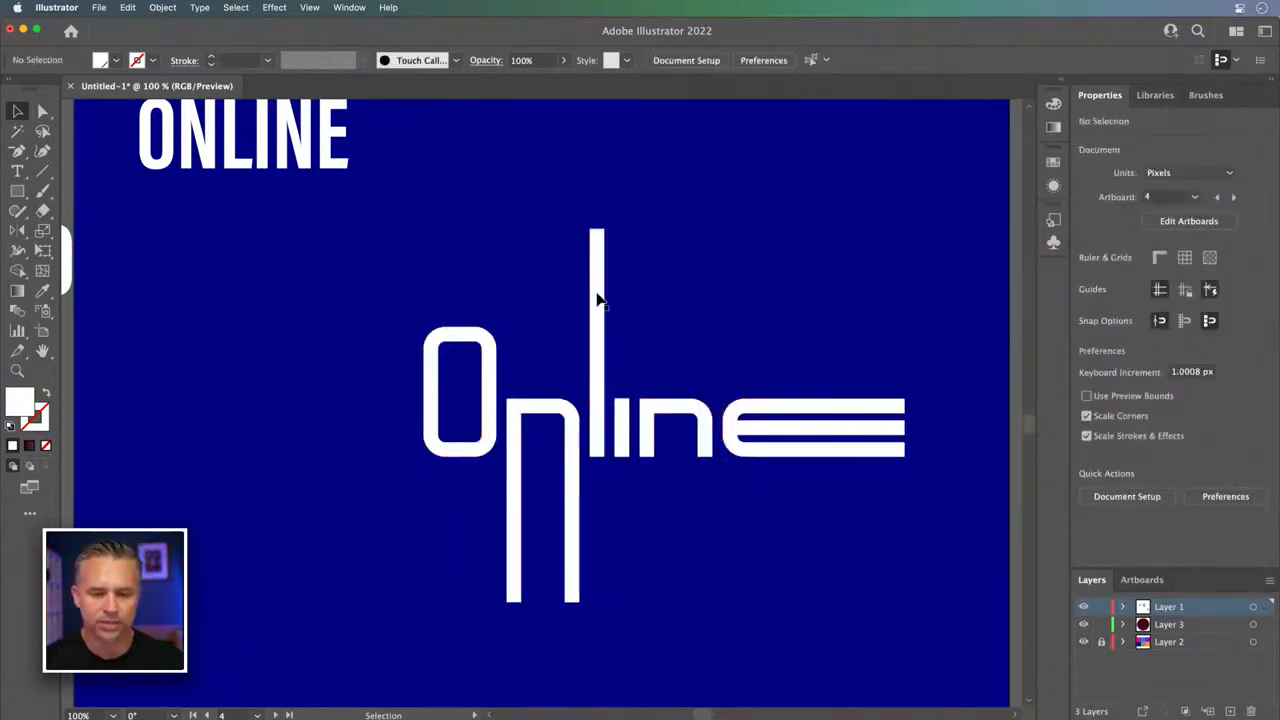
# - Fill the tall letter l of the Online lettering with the black-to-transparent linear gradient swatch
pyautogui.click(597, 296)
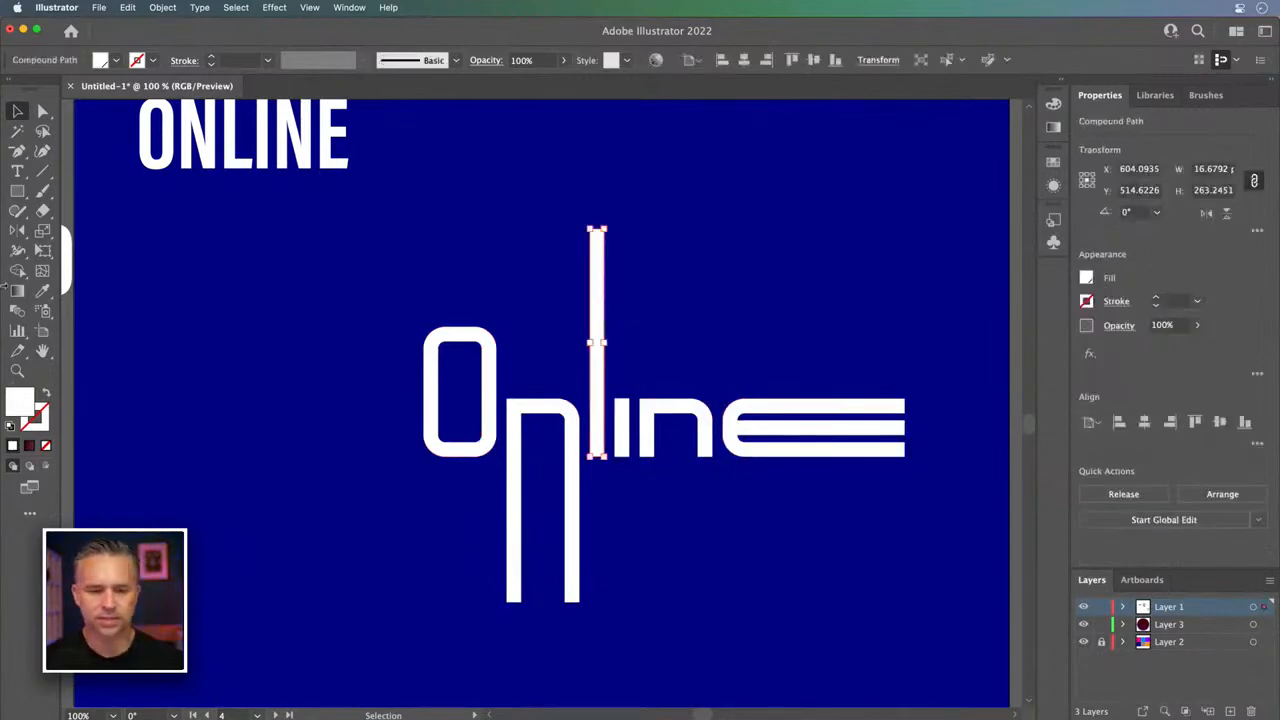
pyautogui.click(16, 290)
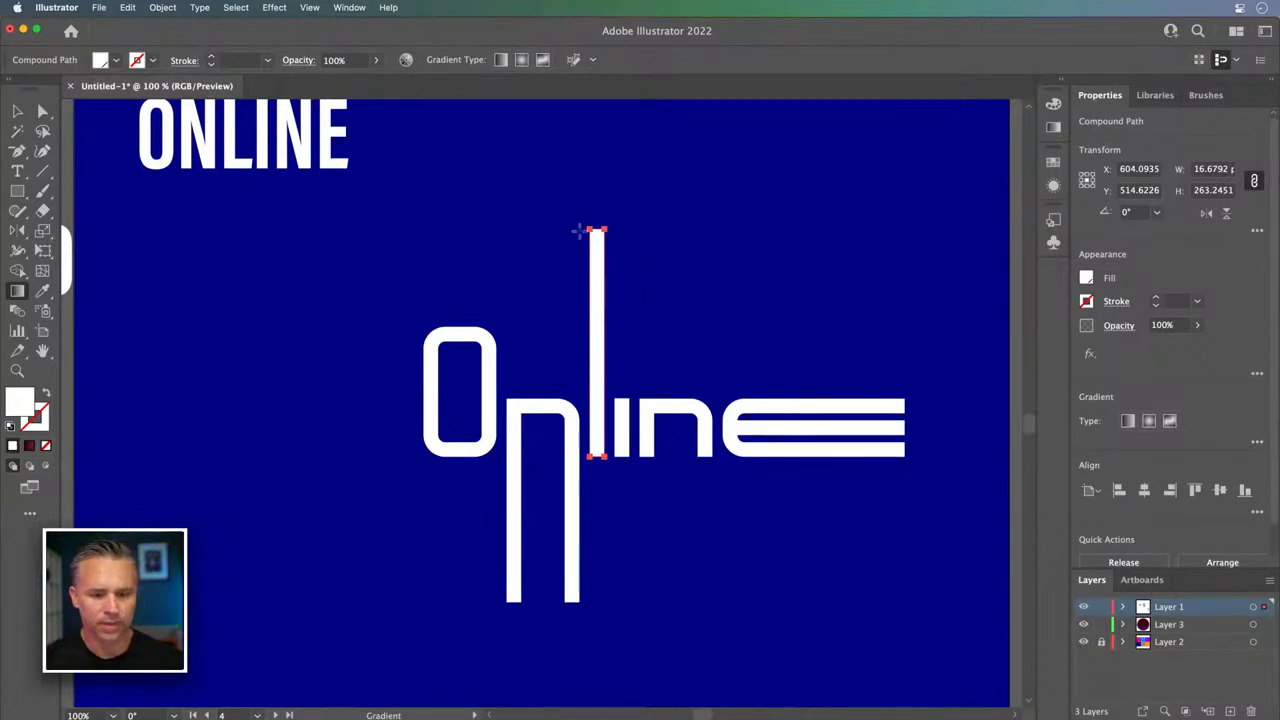
pyautogui.click(1065, 83)
pyautogui.click(926, 94)
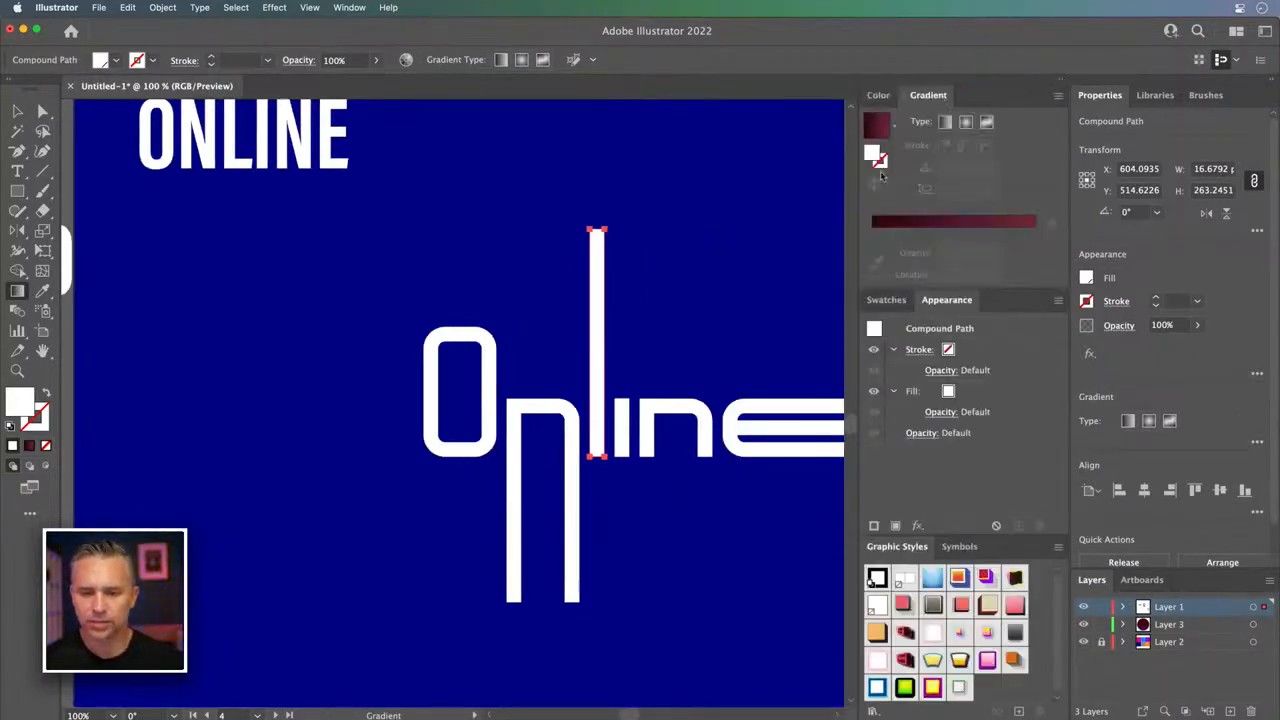
pyautogui.click(886, 96)
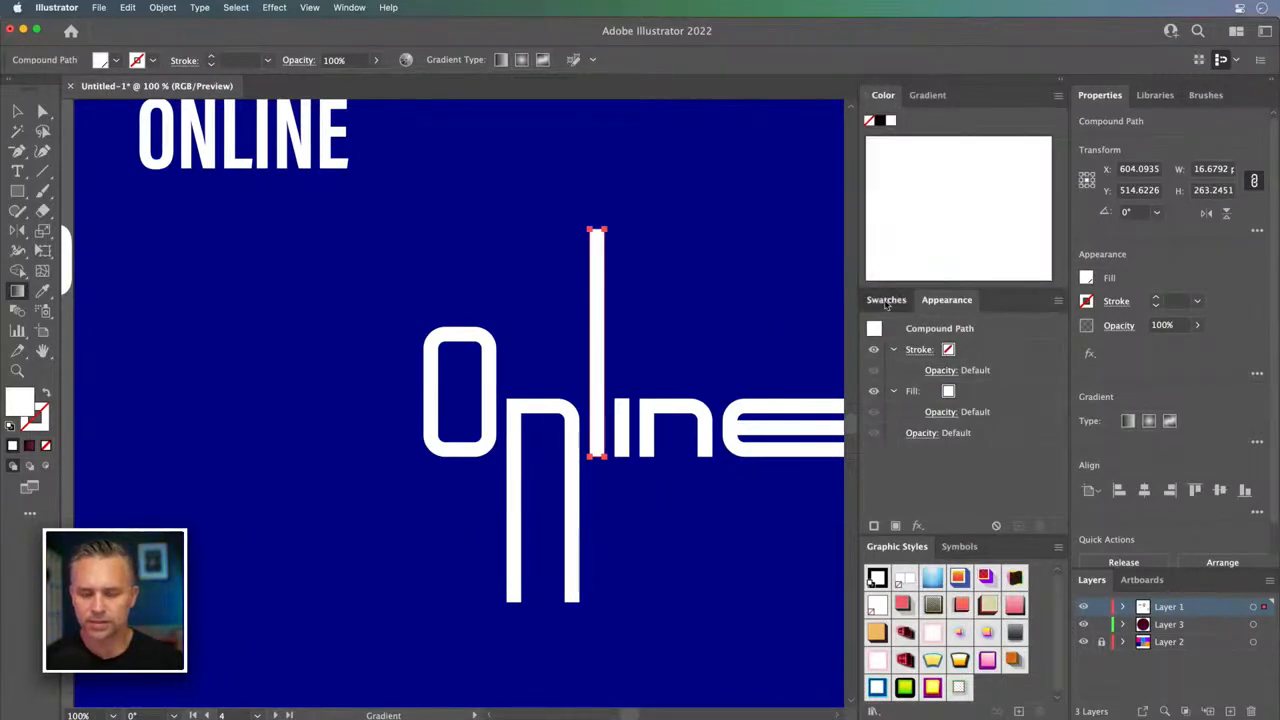
pyautogui.click(886, 299)
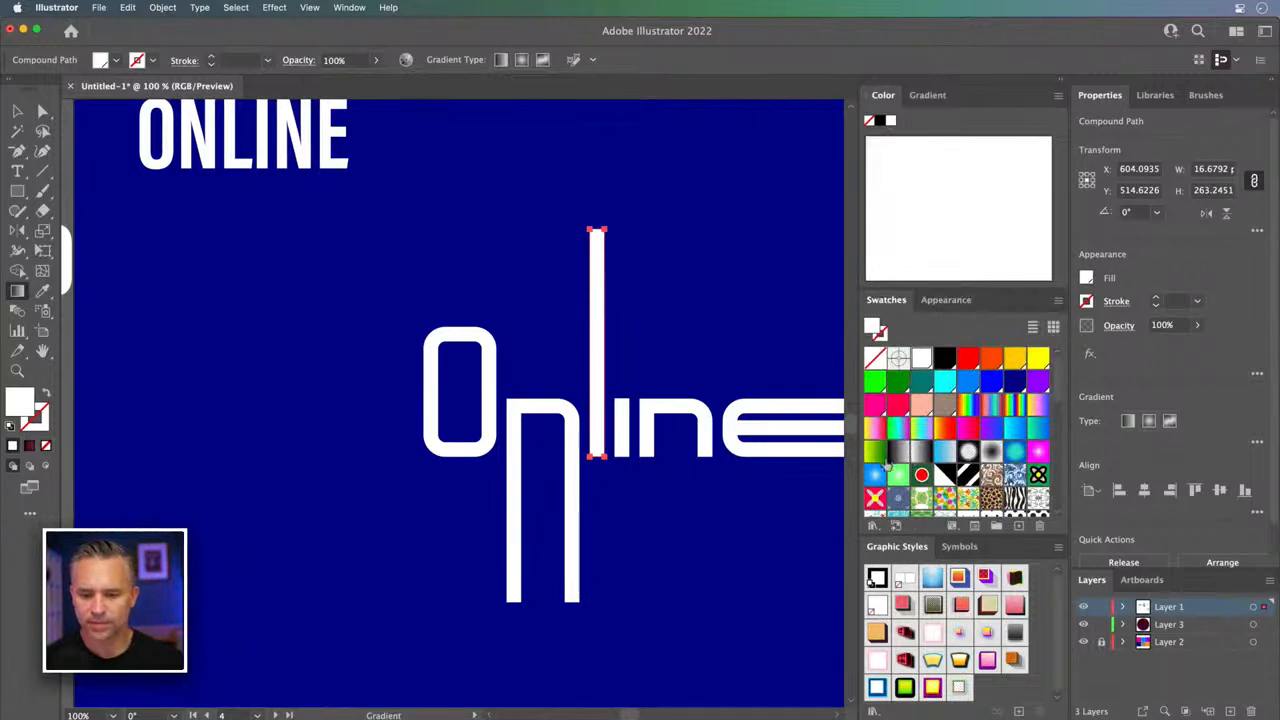
pyautogui.click(897, 455)
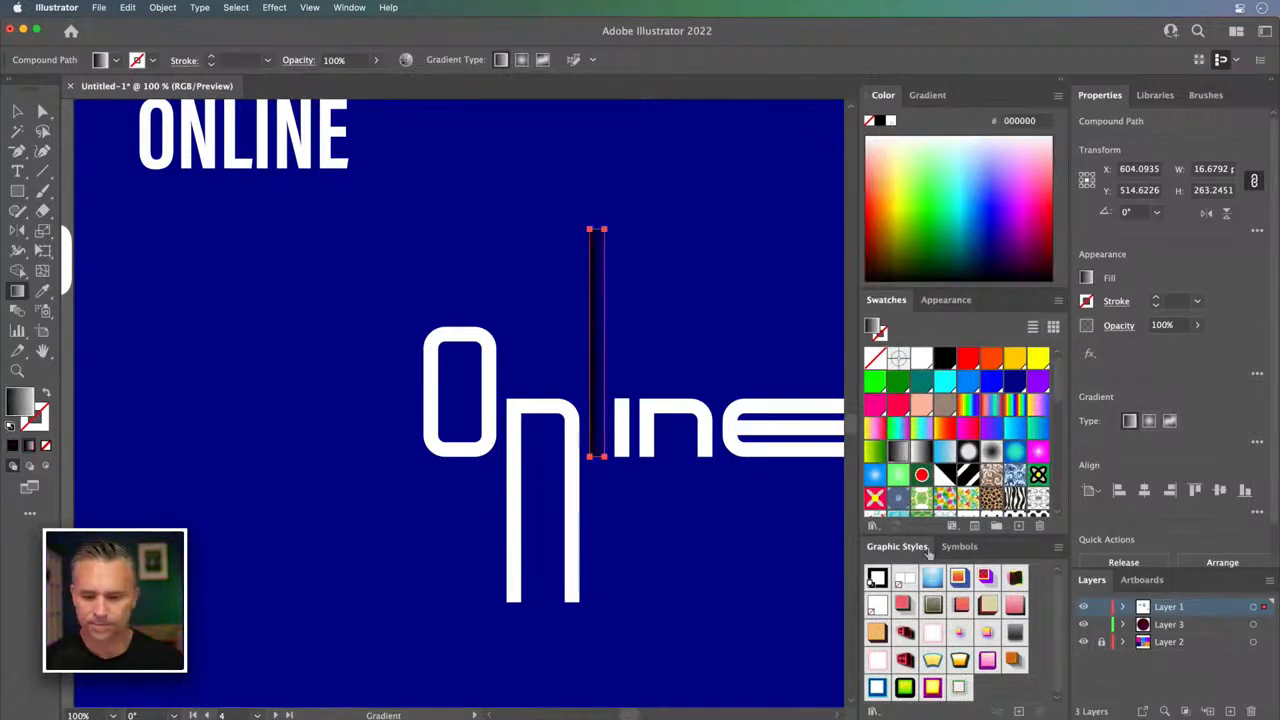
# - Change both colour stops of the l's gradient to white, keeping the end stop at 0% opacity
pyautogui.click(926, 95)
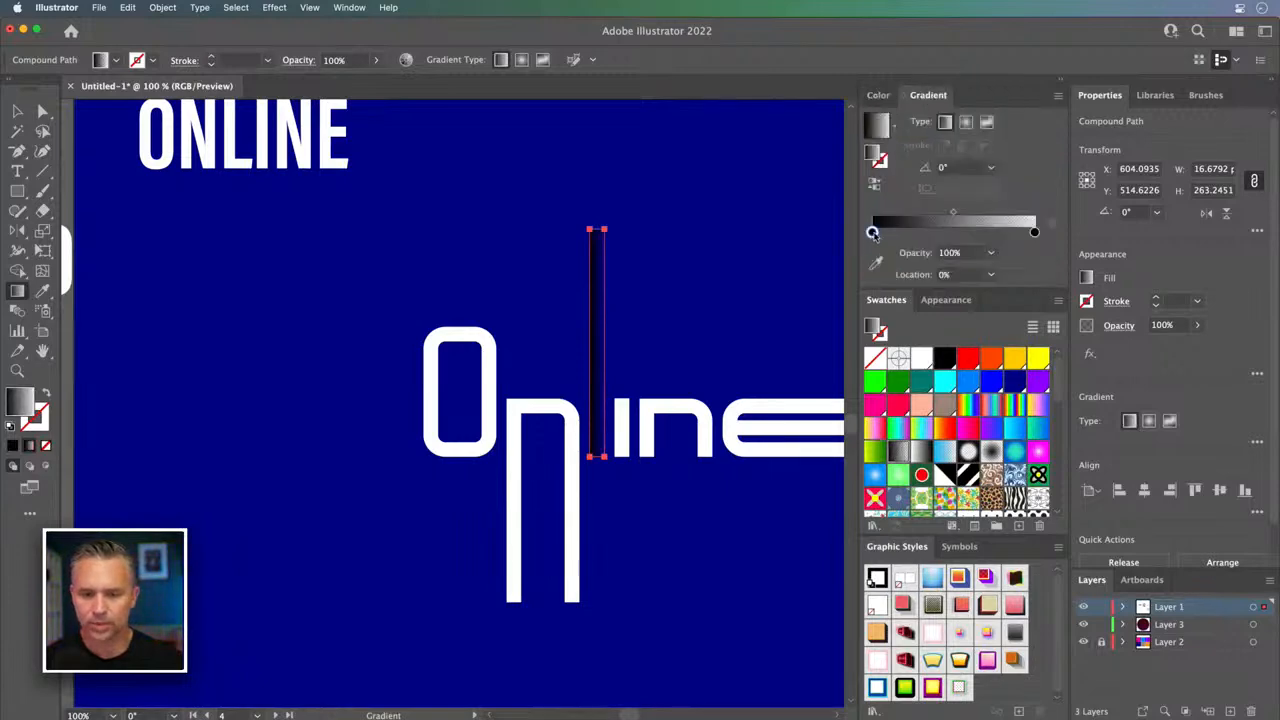
pyautogui.doubleClick(872, 232)
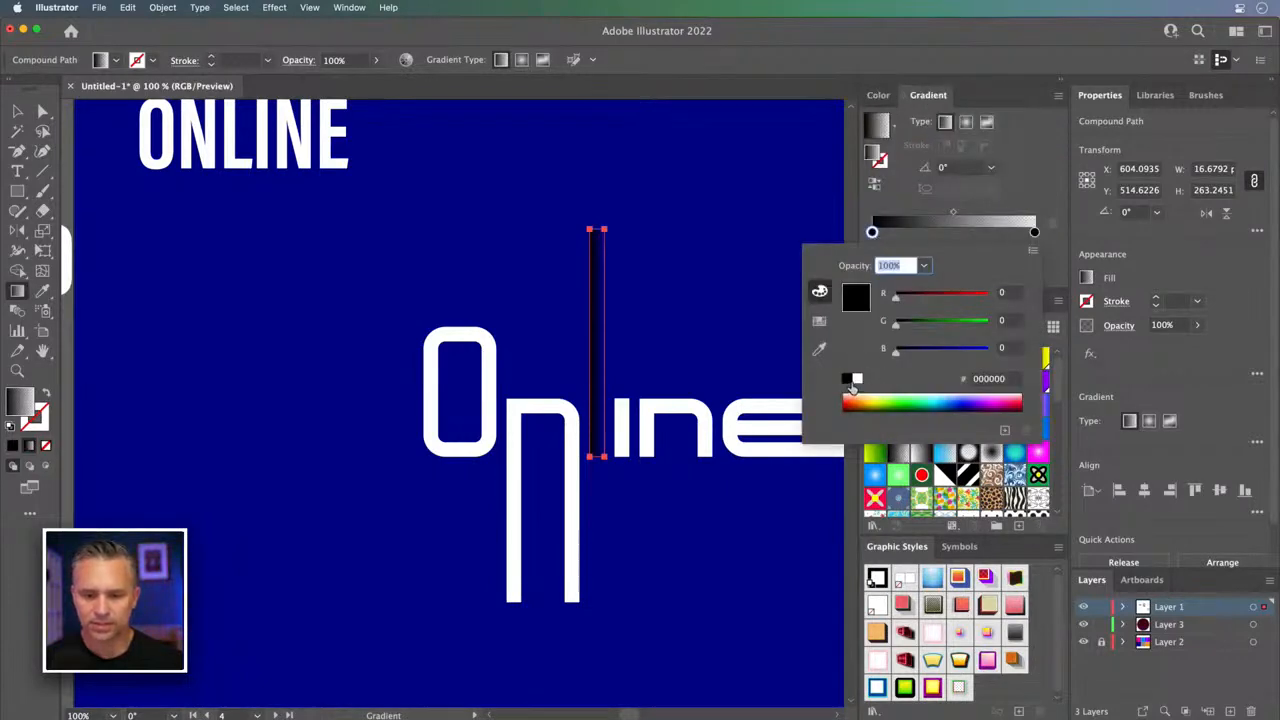
pyautogui.click(857, 379)
pyautogui.click(1036, 234)
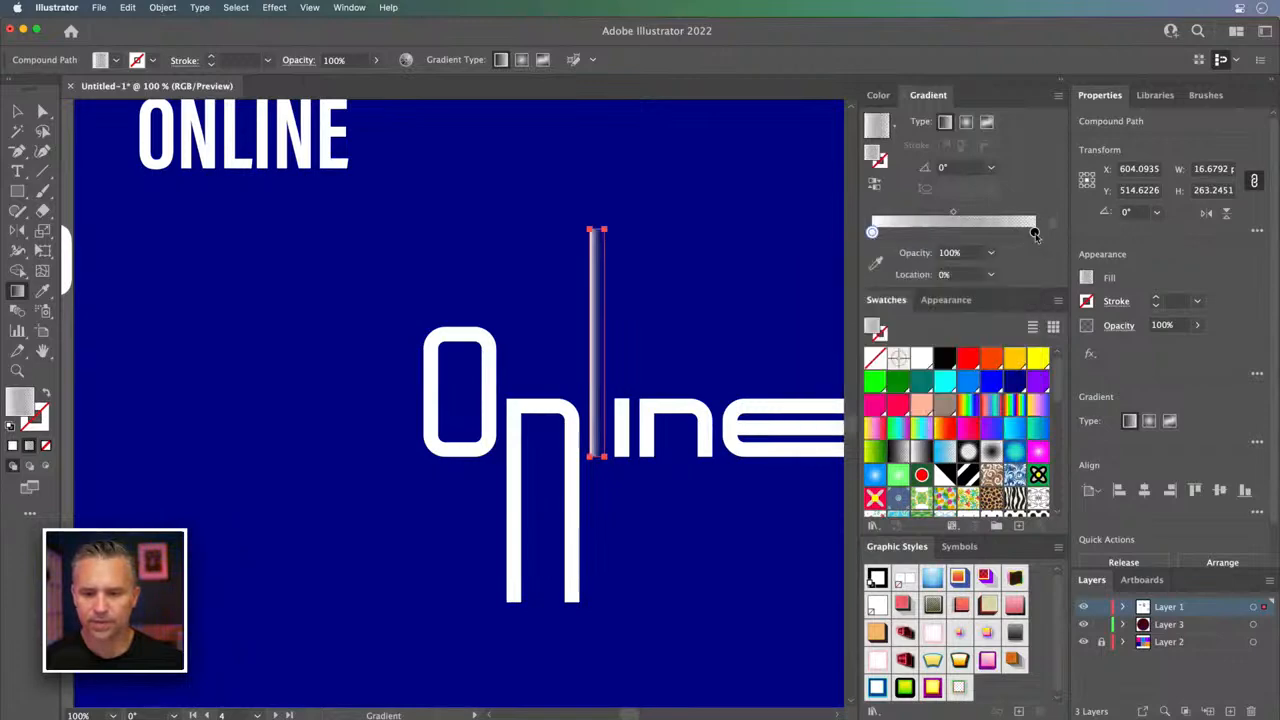
pyautogui.doubleClick(1036, 234)
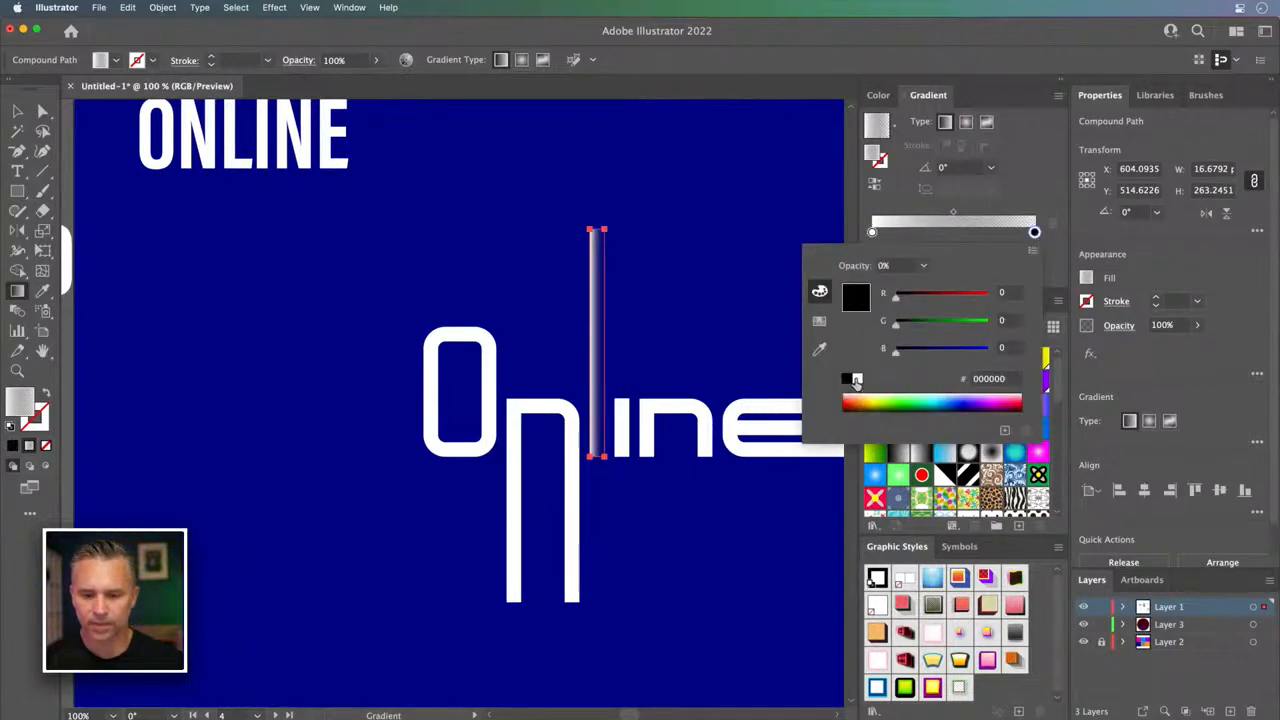
pyautogui.click(857, 379)
# - Redirect the l's gradient to 90° so it fades out towards the top, and save it as a new swatch
pyautogui.click(575, 232)
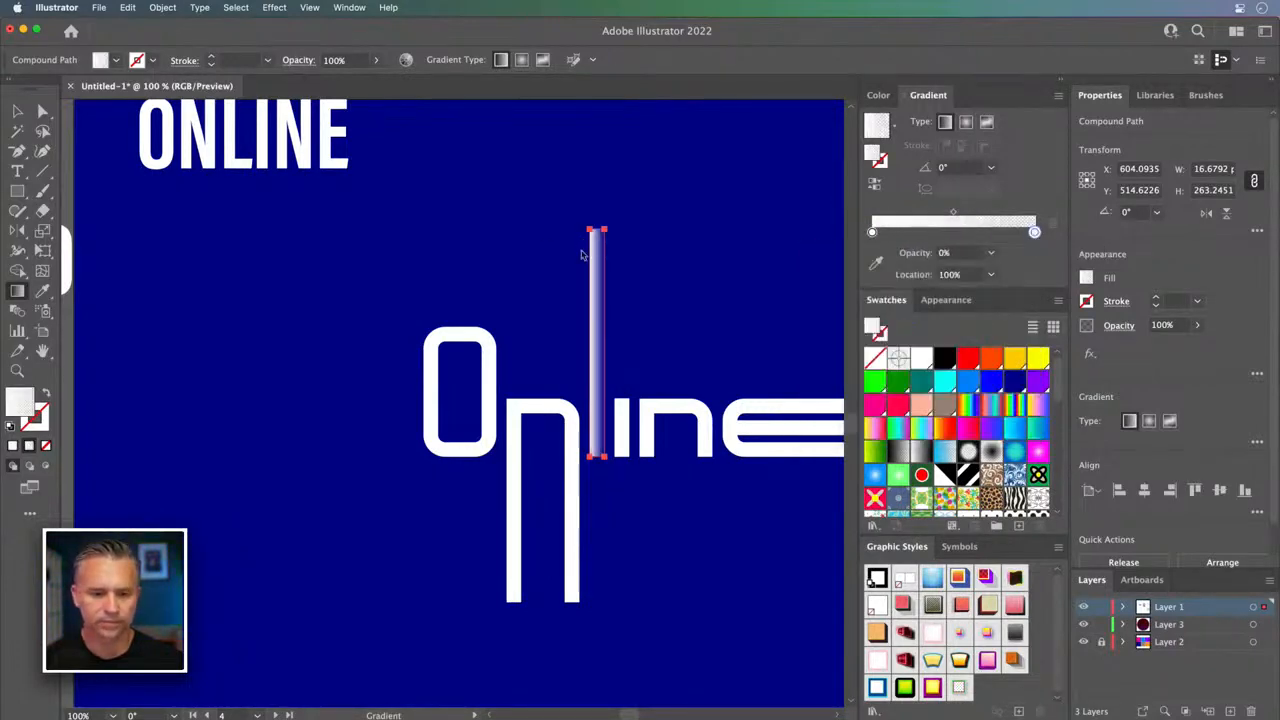
pyautogui.moveTo(593, 261); pyautogui.dragTo(596, 228)
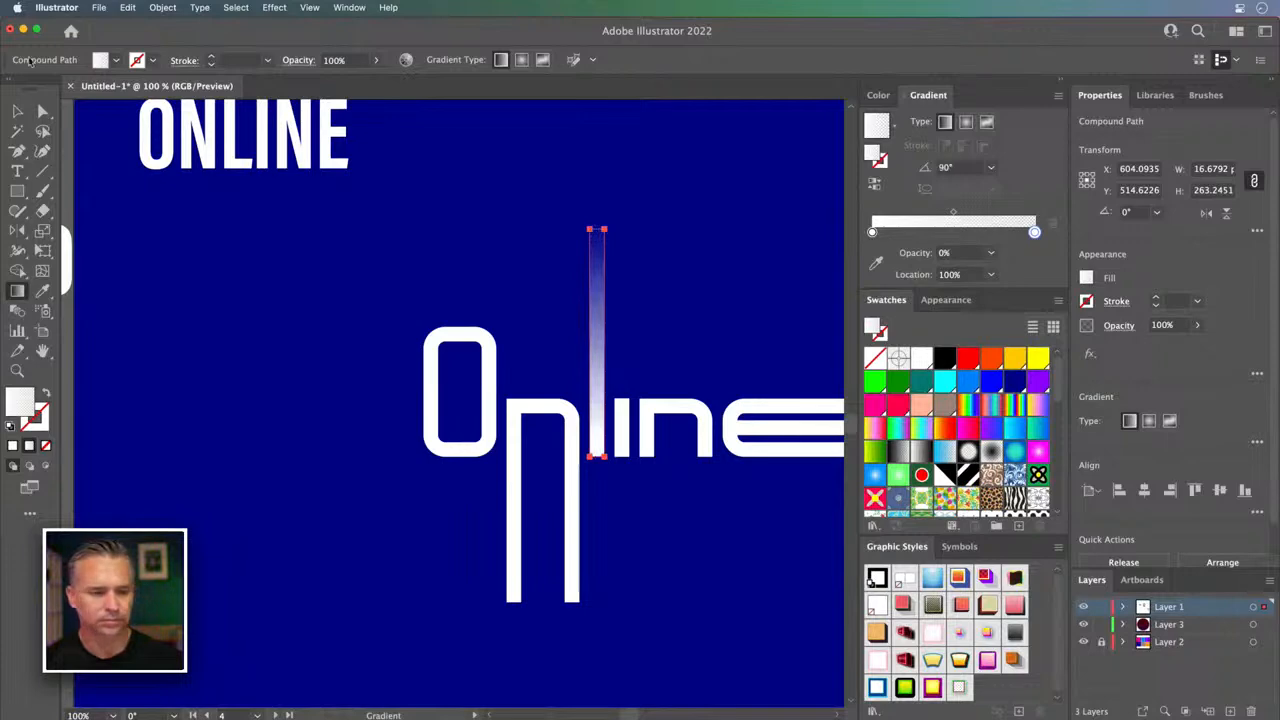
pyautogui.click(1019, 527)
pyautogui.press('Return')
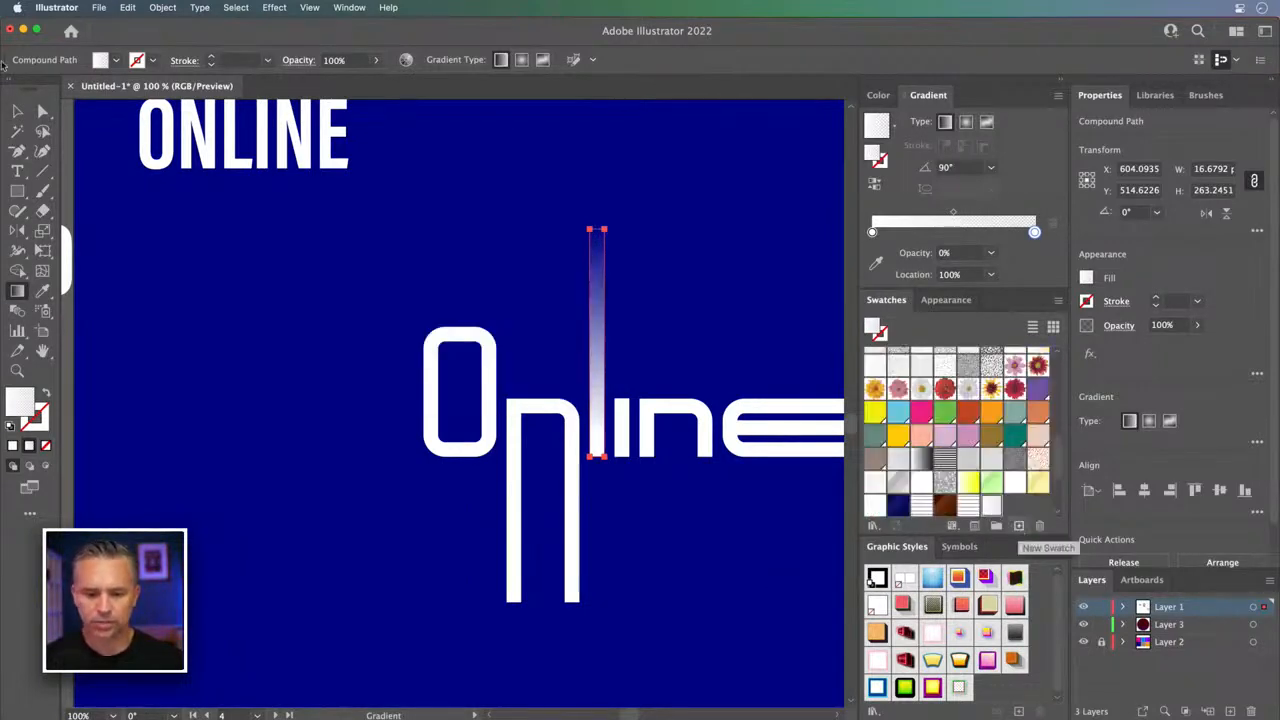
pyautogui.click(18, 112)
pyautogui.click(281, 292)
# - Fill the letter e of the Online lettering with the saved white-to-transparent gradient swatch, fading along its horizontal bars
pyautogui.moveTo(509, 310); pyautogui.dragTo(389, 286)
pyautogui.click(672, 418)
pyautogui.press('g')
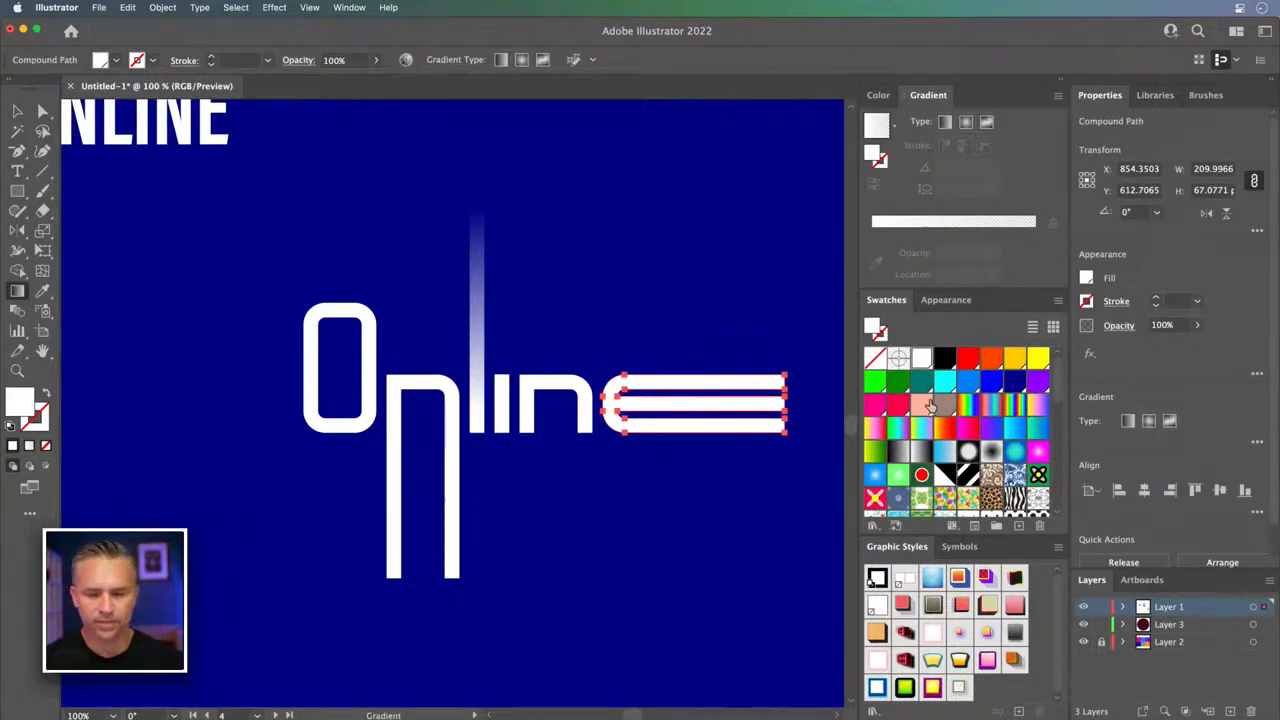
pyautogui.scroll(-5, 1060, 504)
pyautogui.scroll(5, 1057, 461)
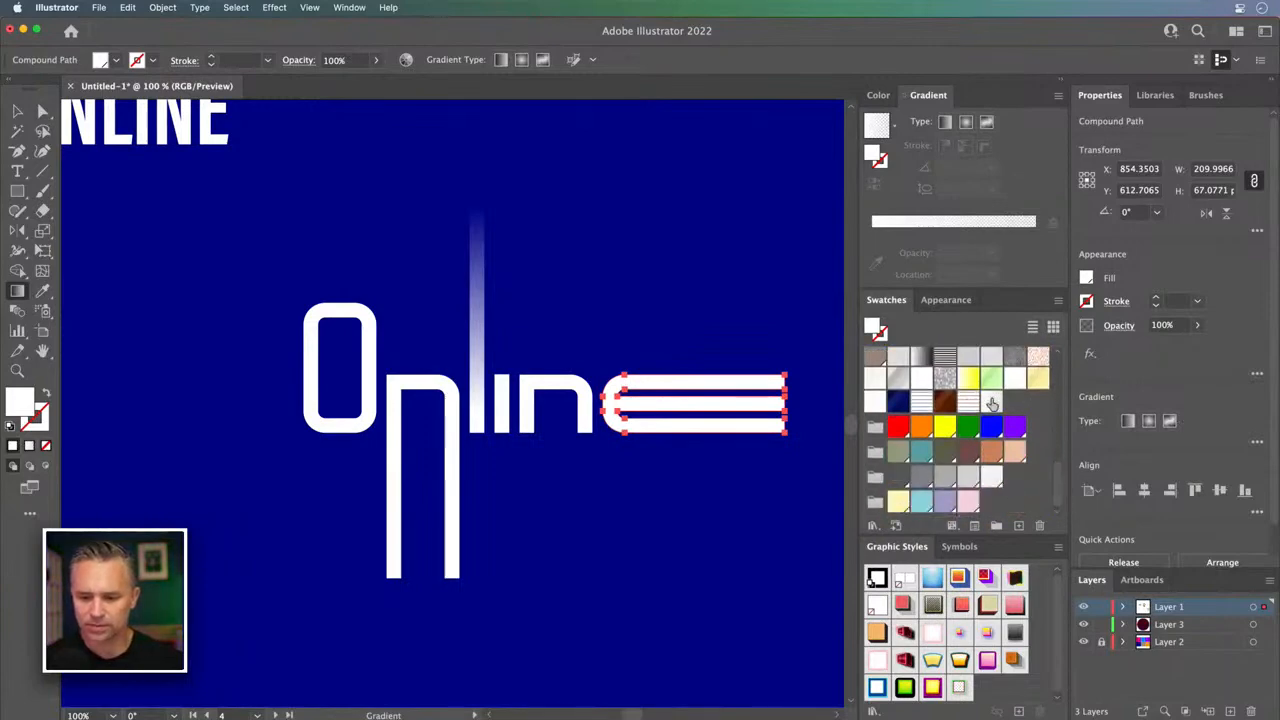
pyautogui.click(987, 403)
pyautogui.click(17, 110)
pyautogui.click(174, 306)
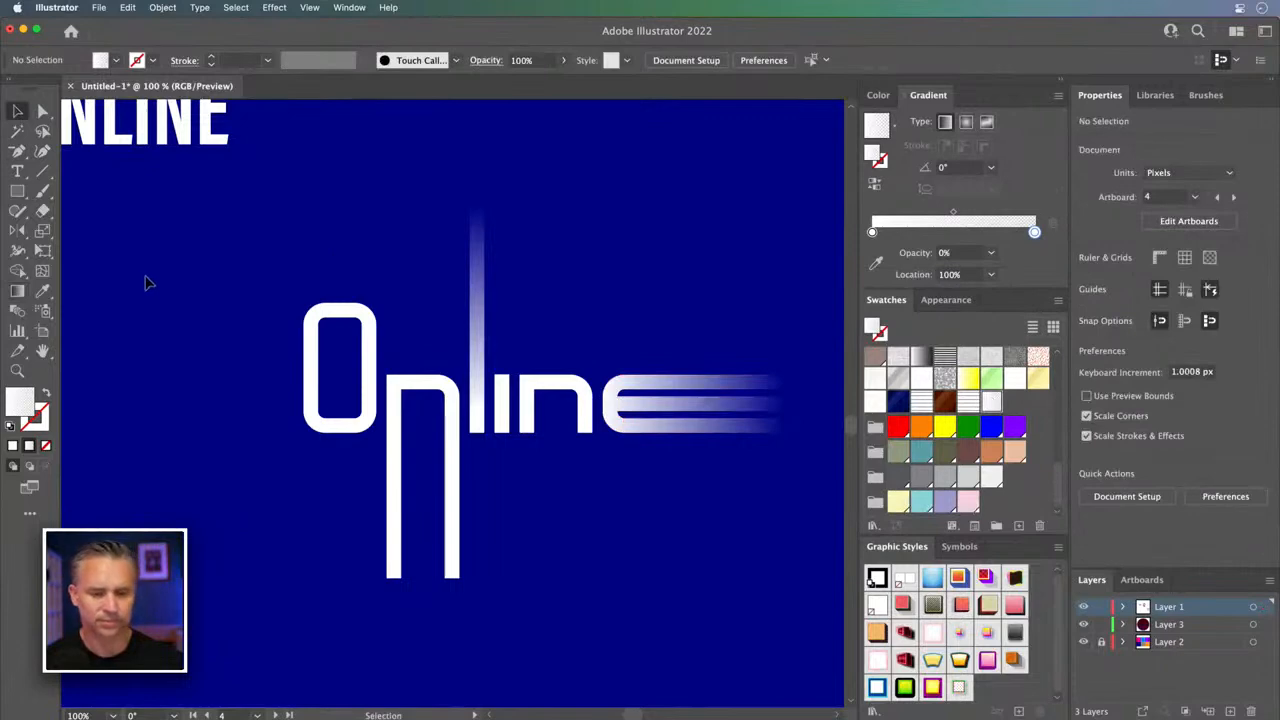
# - Copy the e's gradient onto the long-legged n and redirect it to -90° so the legs fade out downward
pyautogui.click(393, 507)
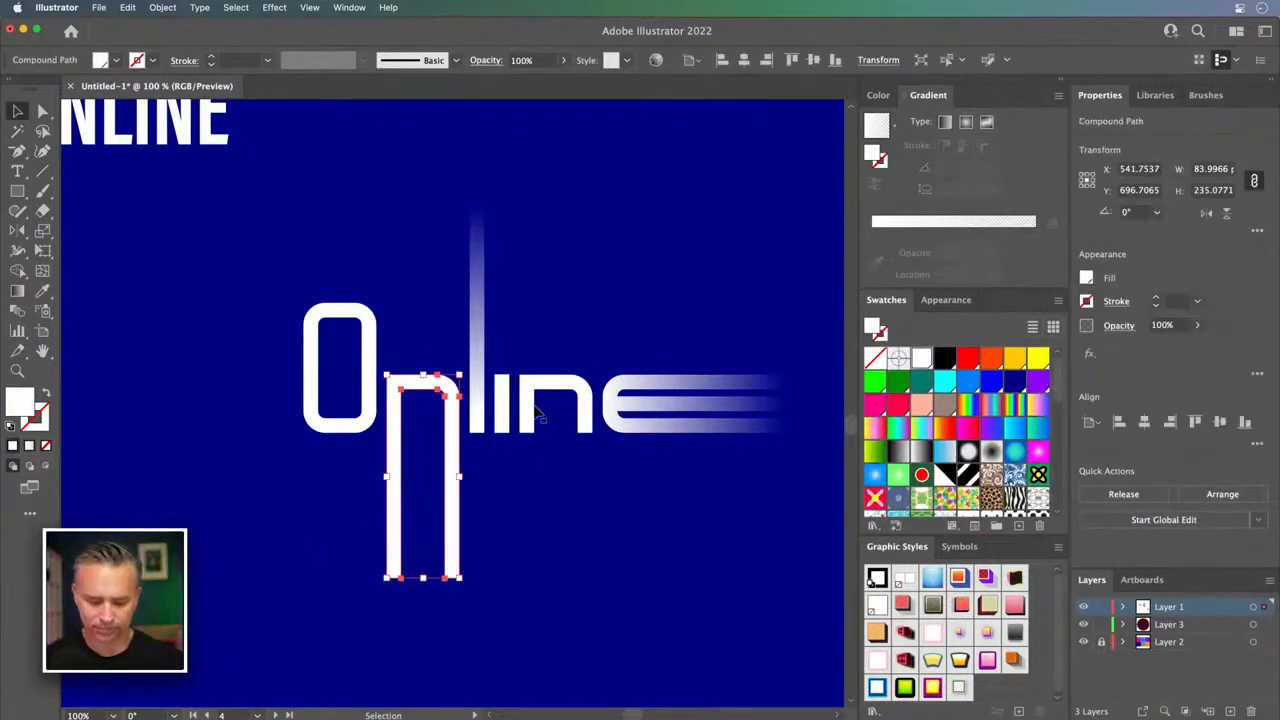
pyautogui.press('i')
pyautogui.click(622, 396)
pyautogui.press('g')
pyautogui.moveTo(403, 368); pyautogui.dragTo(420, 566)
pyautogui.click(17, 111)
pyautogui.click(229, 332)
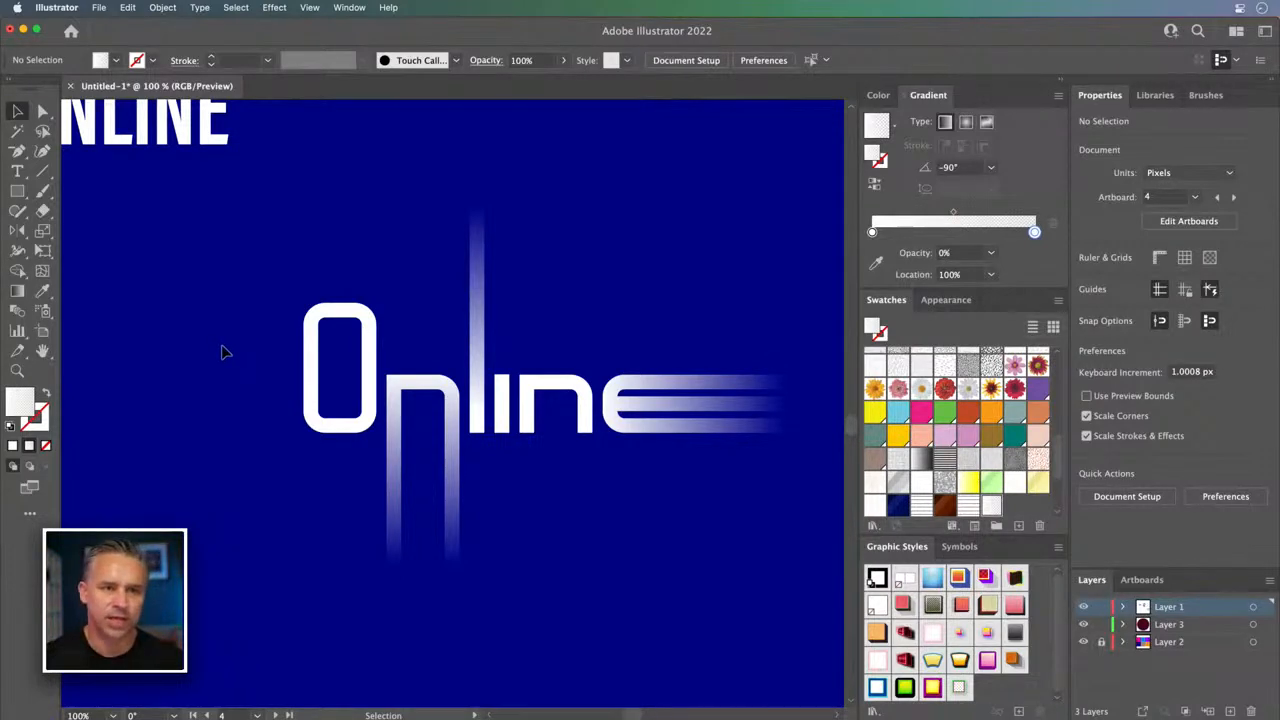
pyautogui.click(550, 392)
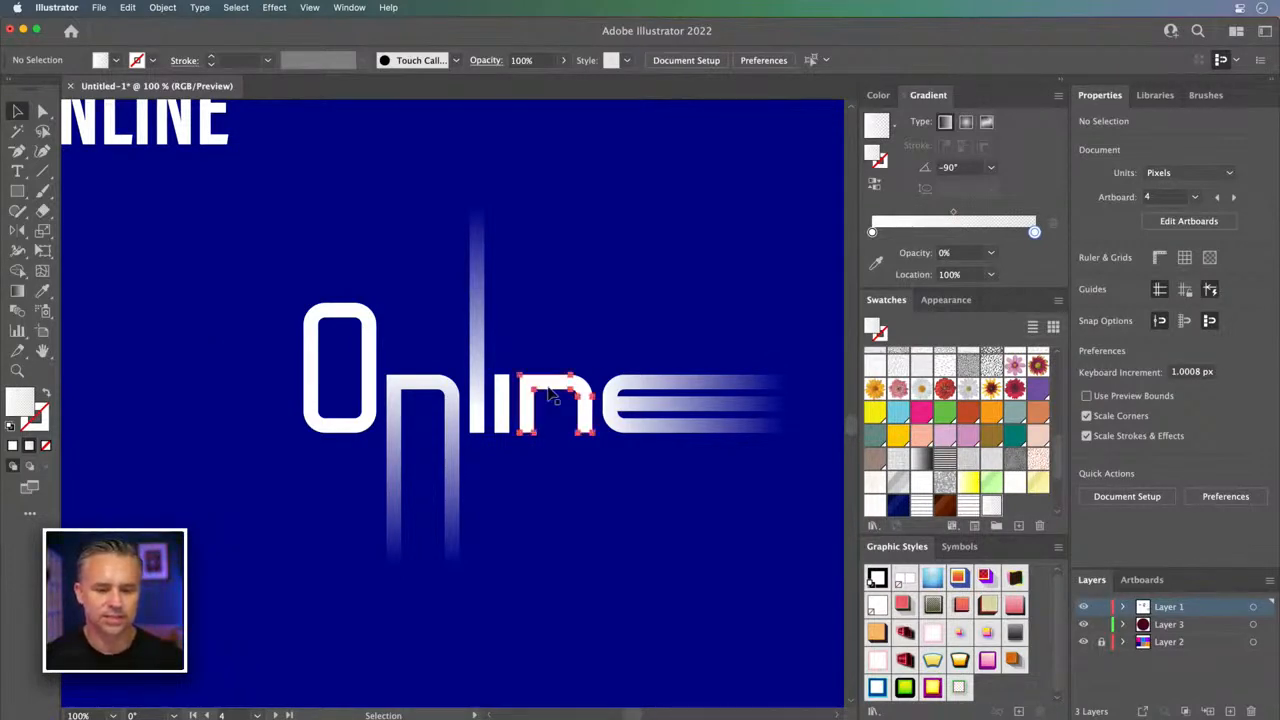
pyautogui.click(548, 313)
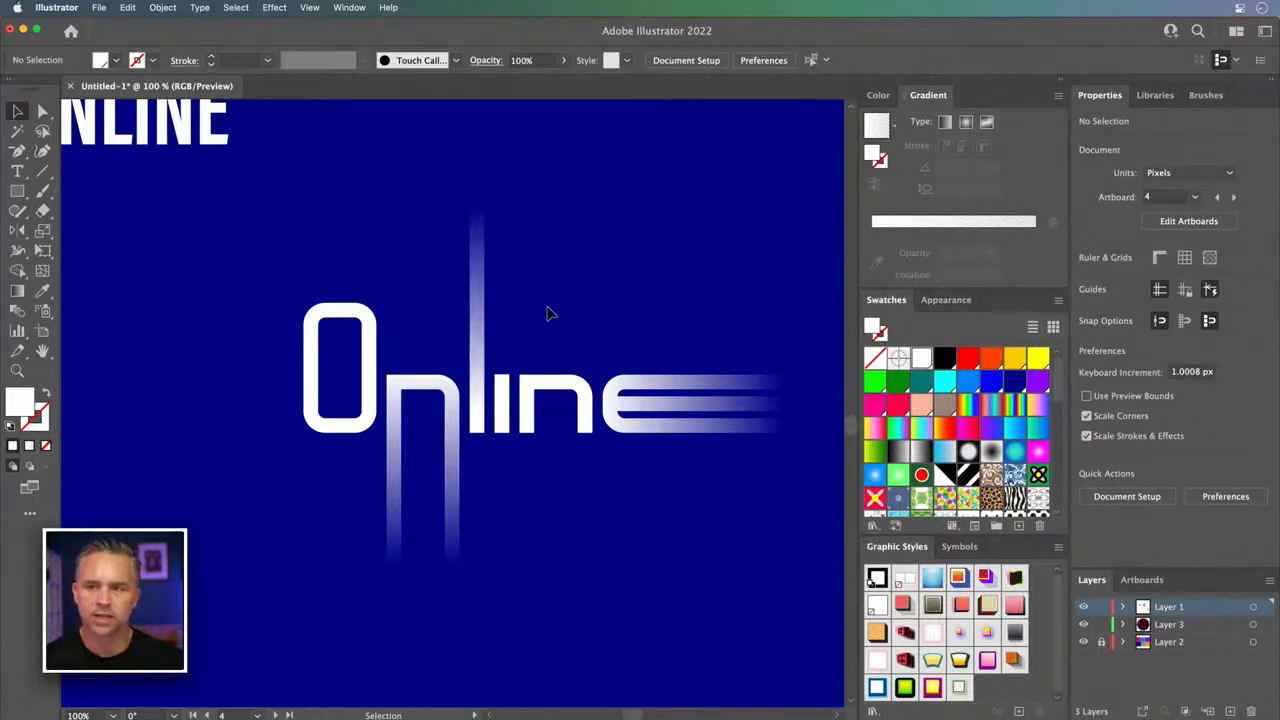
pyautogui.click(373, 357)
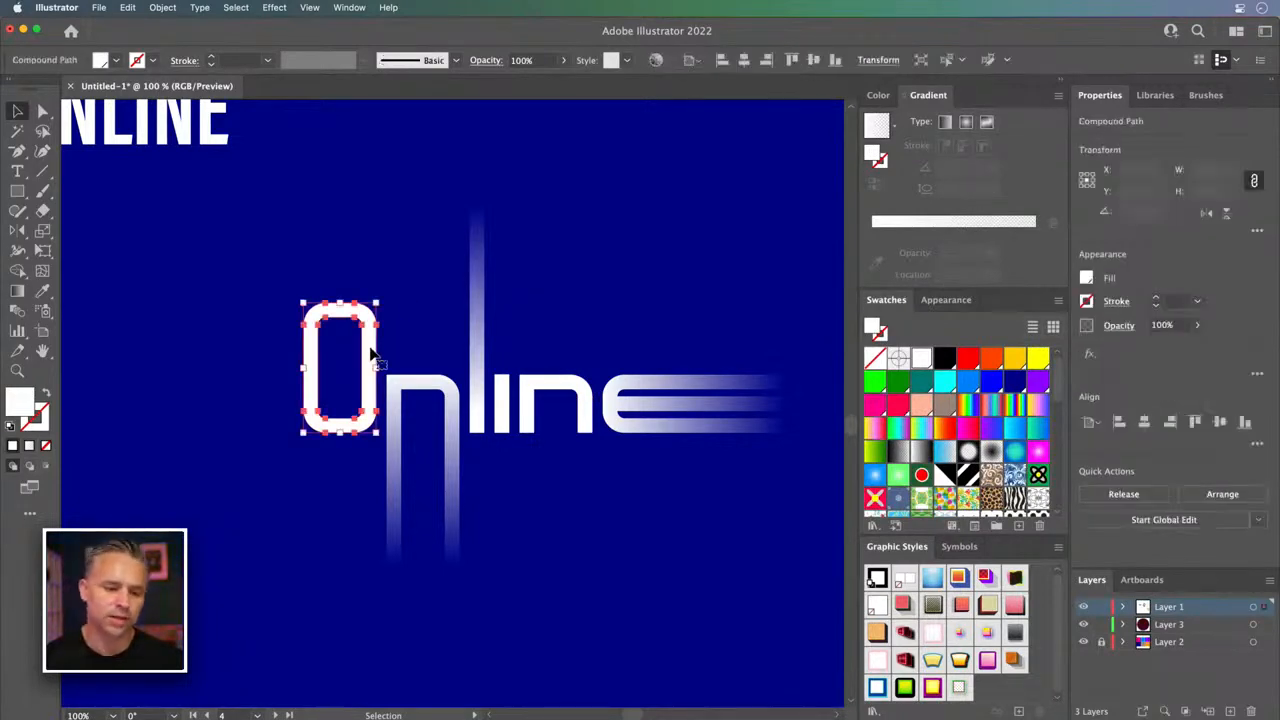
pyautogui.keyDown('shift'); pyautogui.click(634, 400); pyautogui.keyUp('shift')
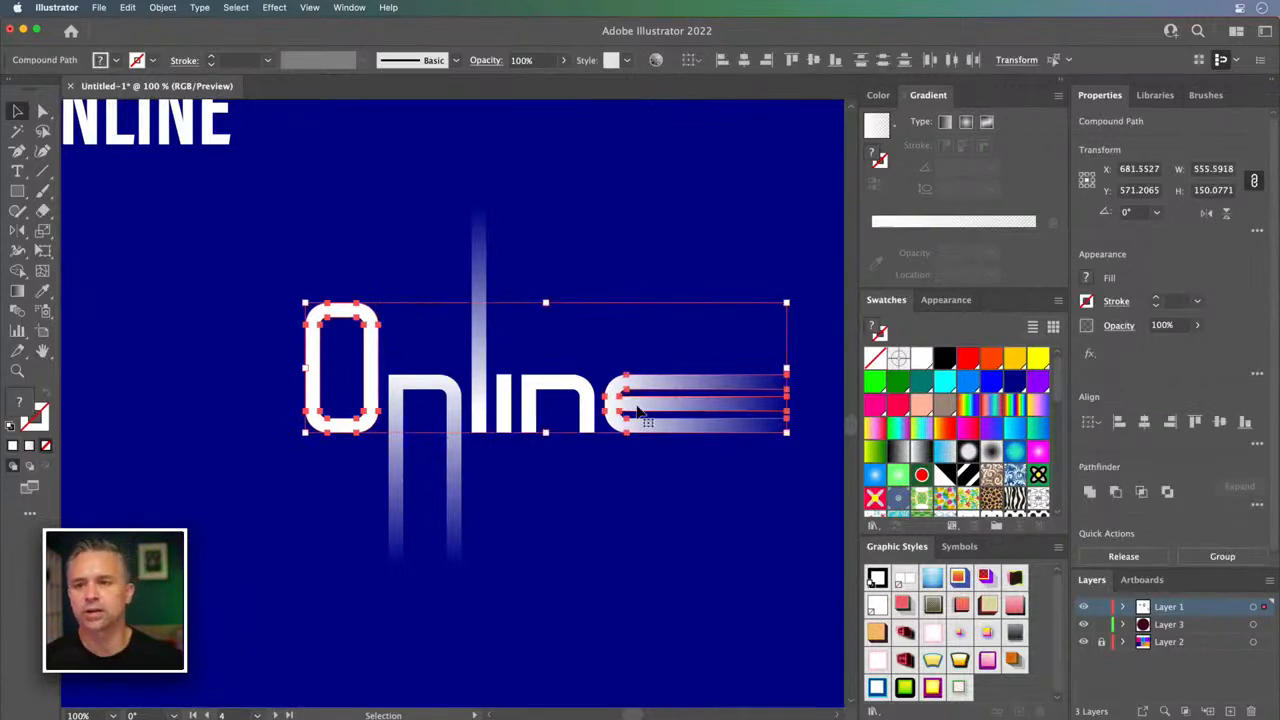
pyautogui.click(222, 352)
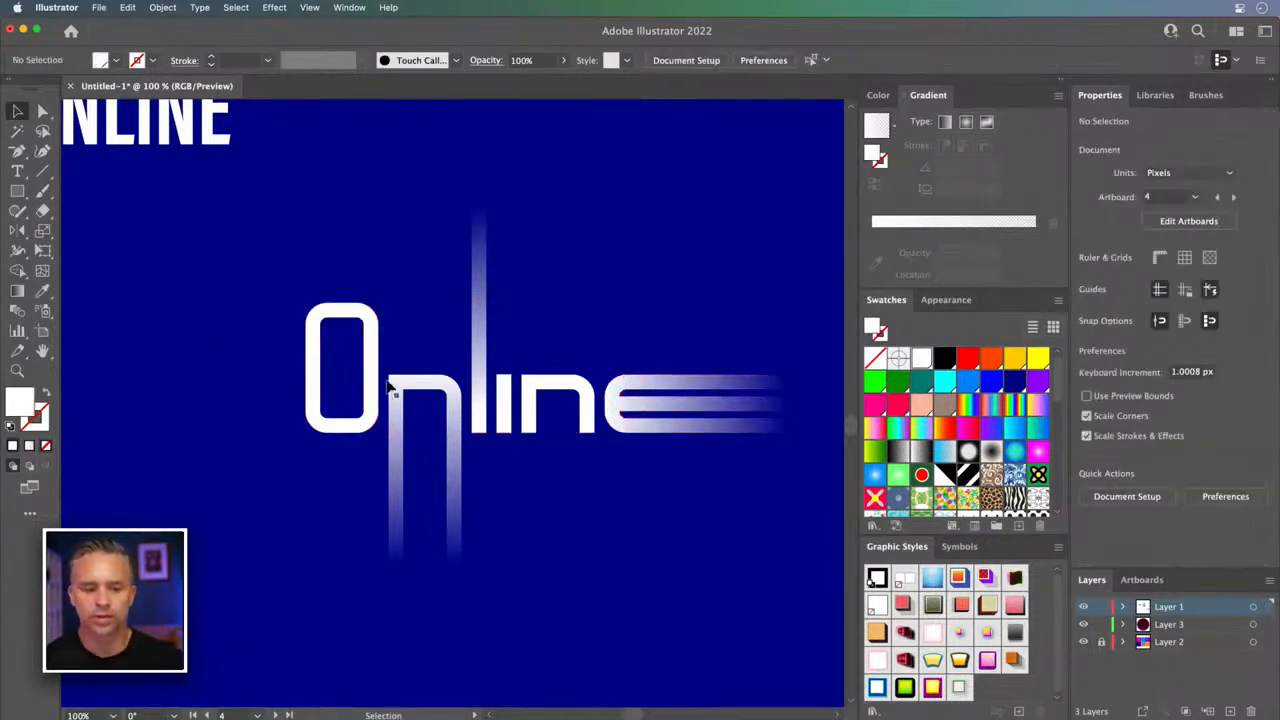
# - Try moving the O away from the Online lettering and put it back in its original place
pyautogui.moveTo(329, 322); pyautogui.dragTo(8, 703)
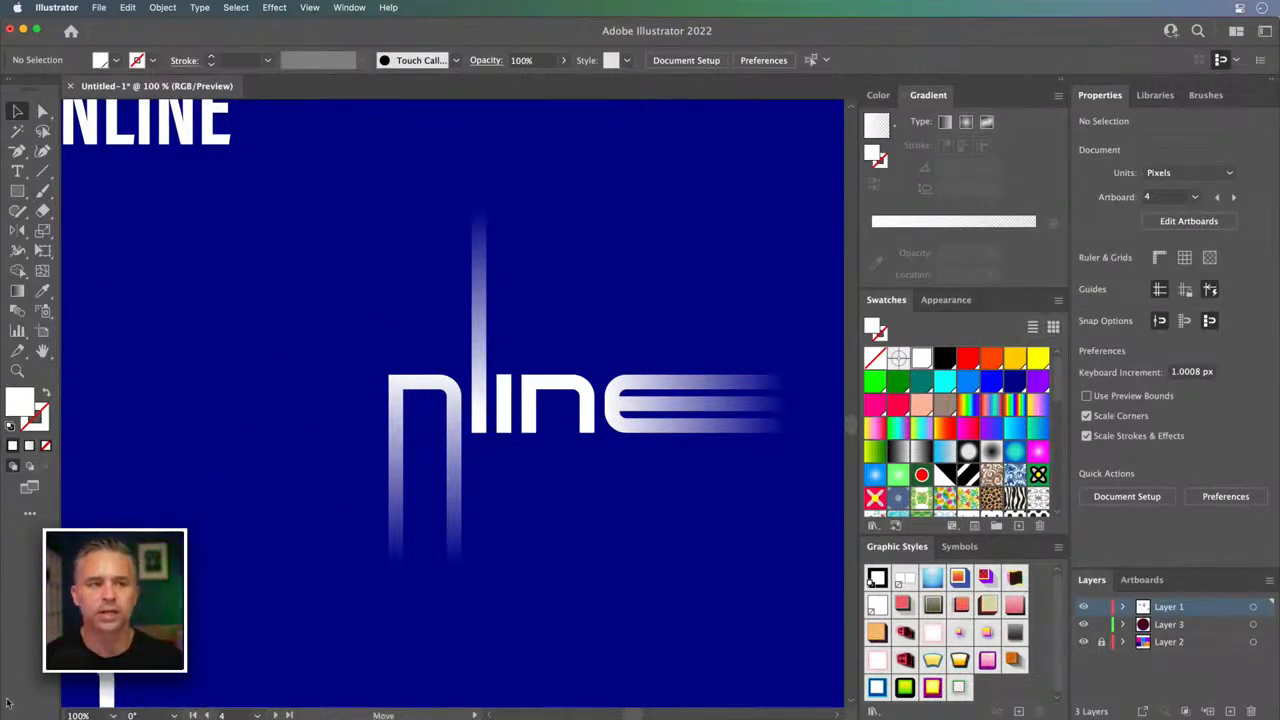
pyautogui.moveTo(8, 703); pyautogui.dragTo(283, 320)
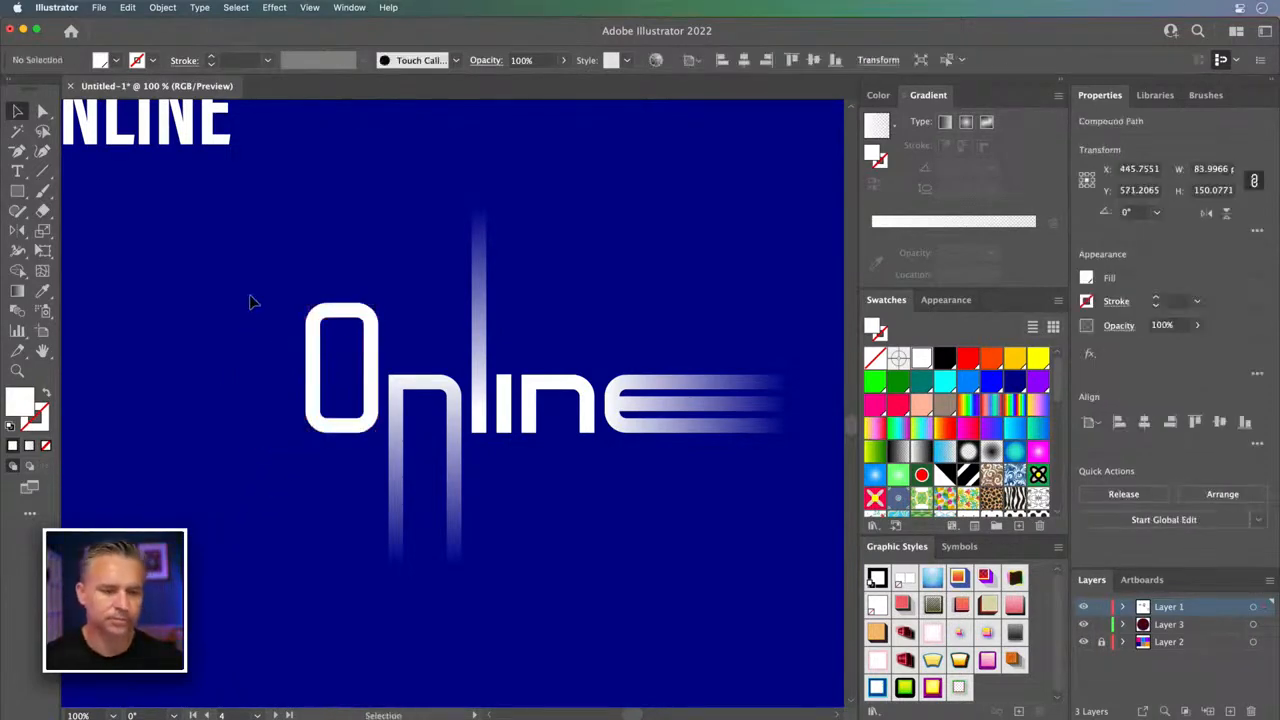
pyautogui.click(252, 302)
# - On the brown artboard, set both the "Why?" and "Why not!" texts to the Blenny Black font
pyautogui.press('super+minus')
pyautogui.moveTo(500, 370); pyautogui.dragTo(370, 545)
pyautogui.moveTo(501, 515); pyautogui.dragTo(240, 435)
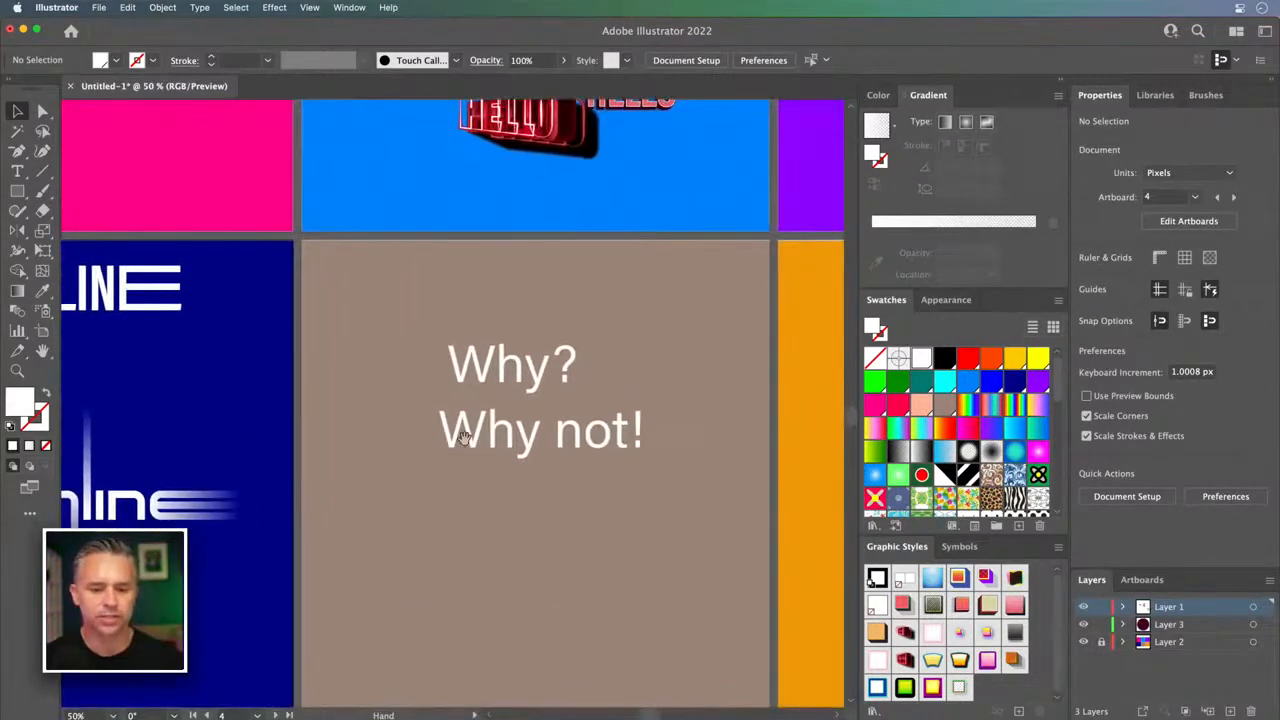
pyautogui.click(491, 376)
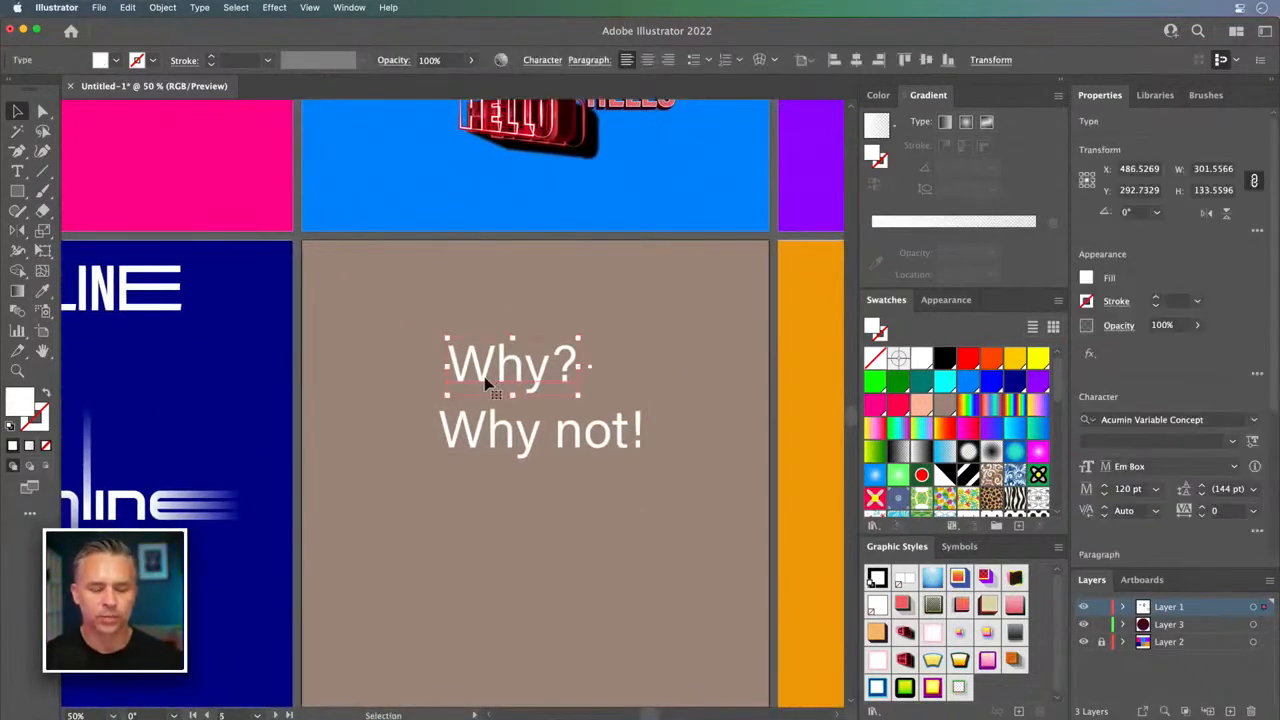
pyautogui.keyDown('shift'); pyautogui.click(575, 432); pyautogui.keyUp('shift')
pyautogui.click(1254, 420)
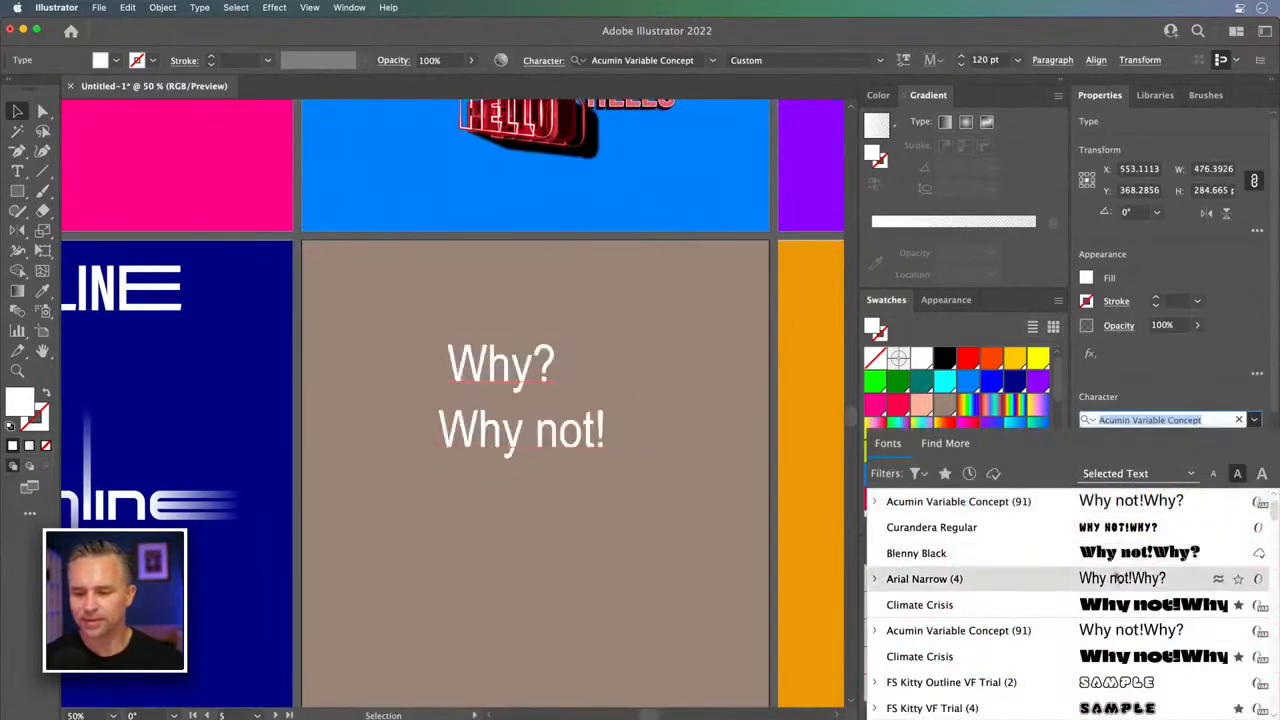
pyautogui.click(1112, 562)
# - Delete the "Why not!" text and place a duplicate of "Why?" directly below the original
pyautogui.click(441, 545)
pyautogui.click(490, 428)
pyautogui.moveTo(513, 442); pyautogui.dragTo(486, 489)
pyautogui.press('Delete')
pyautogui.moveTo(491, 368); pyautogui.dragTo(540, 433)
pyautogui.press('super+equal')
# - Change the font of the lower "Why?" copy to Acumin Variable Concept
pyautogui.click(1250, 421)
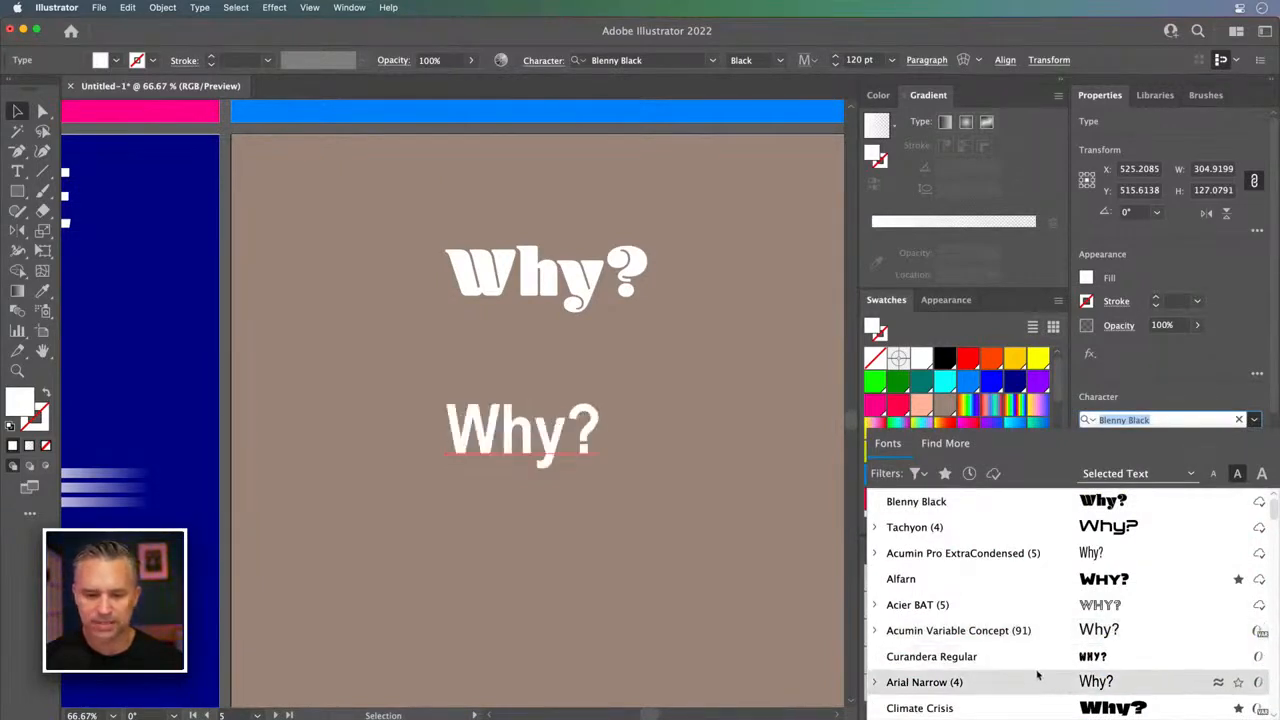
pyautogui.click(1045, 637)
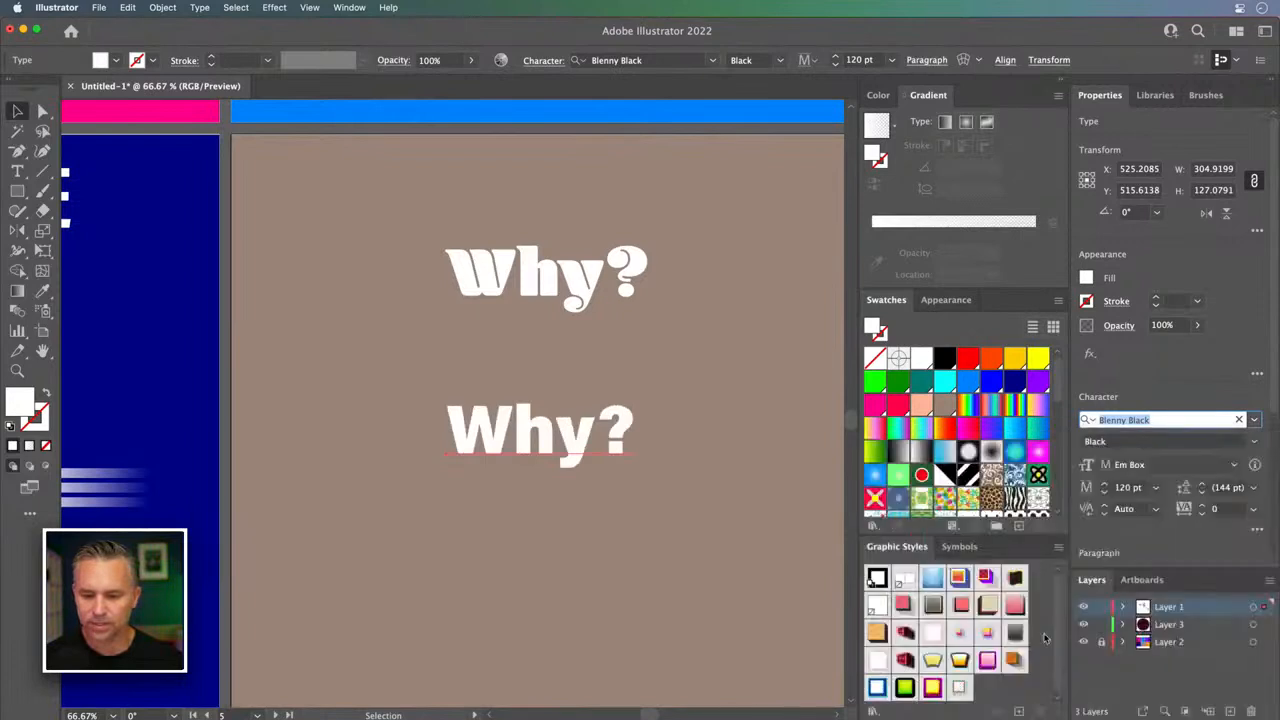
# - Set the lower "Why?" text's variable font weight to 100 and its width to 115
pyautogui.click(1252, 443)
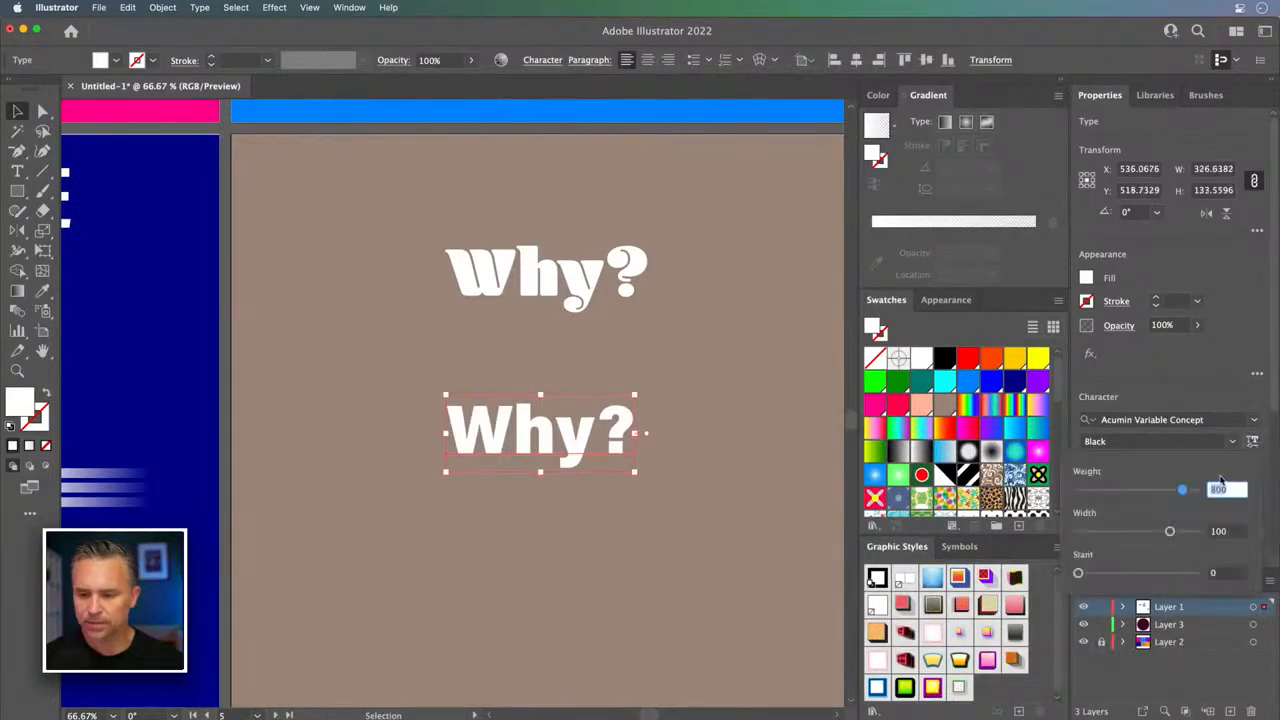
pyautogui.moveTo(1184, 489); pyautogui.dragTo(1078, 489)
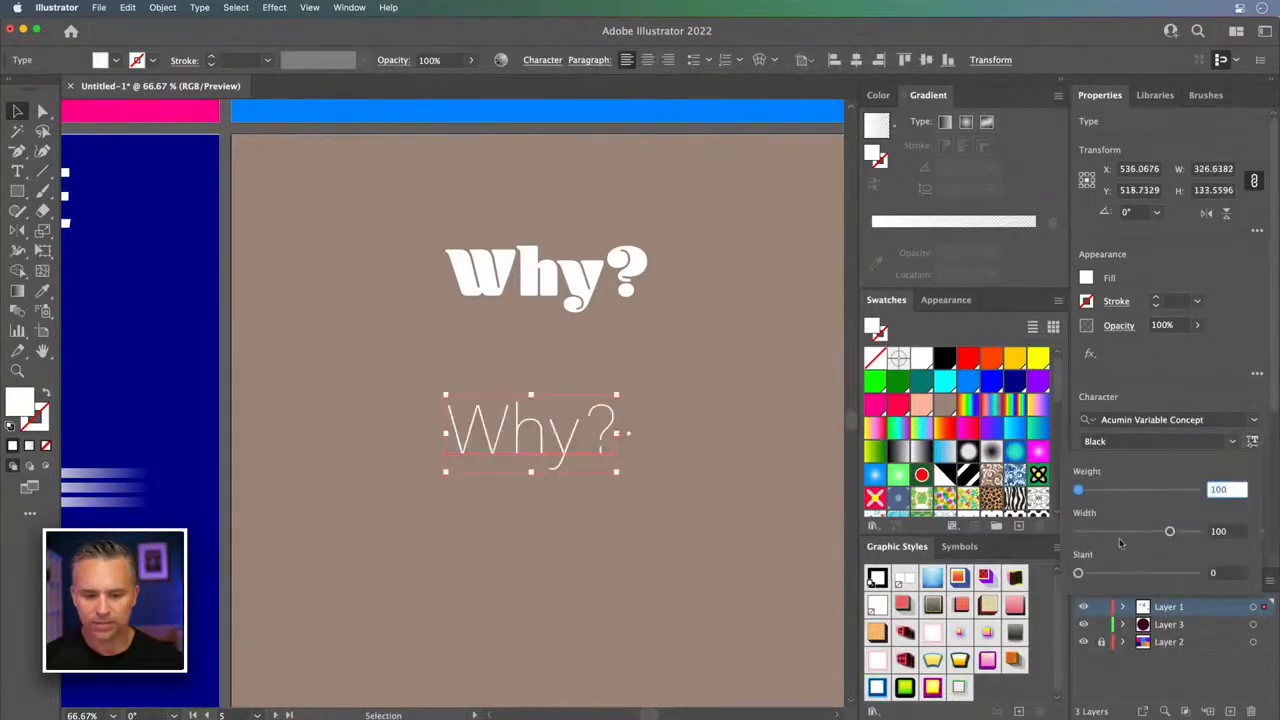
pyautogui.moveTo(1170, 531); pyautogui.dragTo(1216, 537)
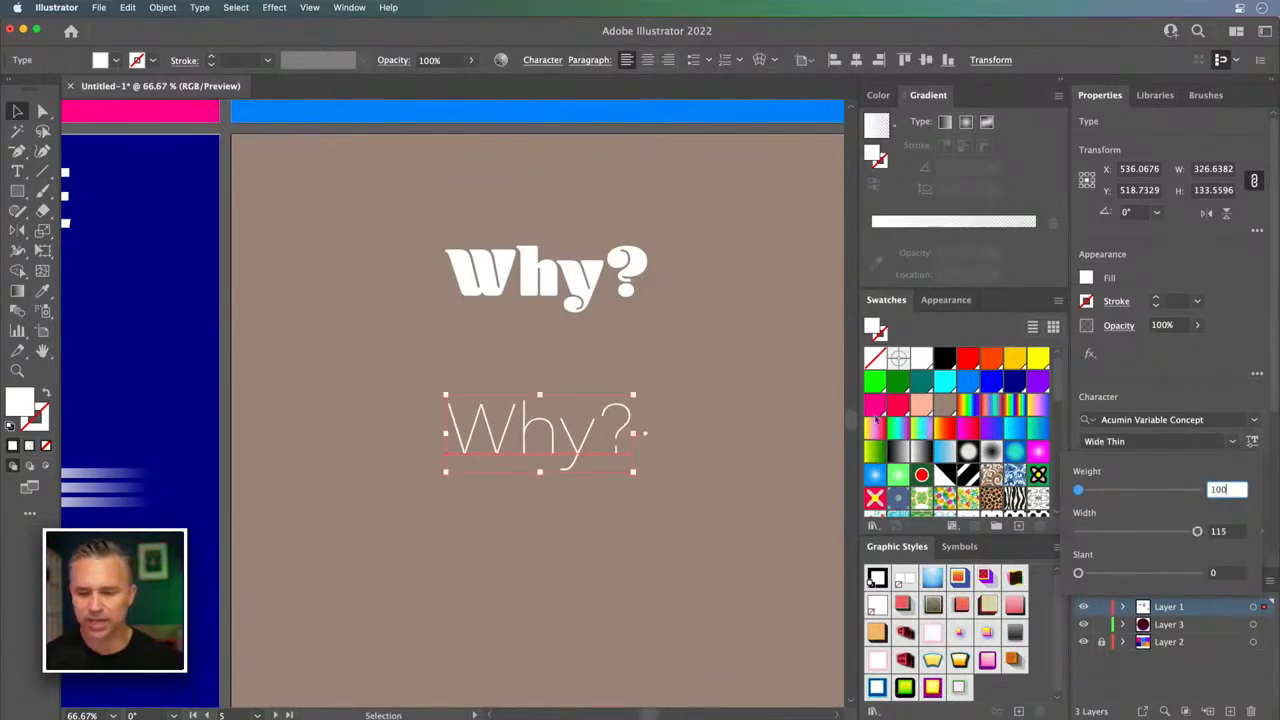
# - Place a duplicate of the thin "Why?" diagonally below the original and remove the question mark from the upper one
pyautogui.moveTo(473, 429); pyautogui.dragTo(398, 370)
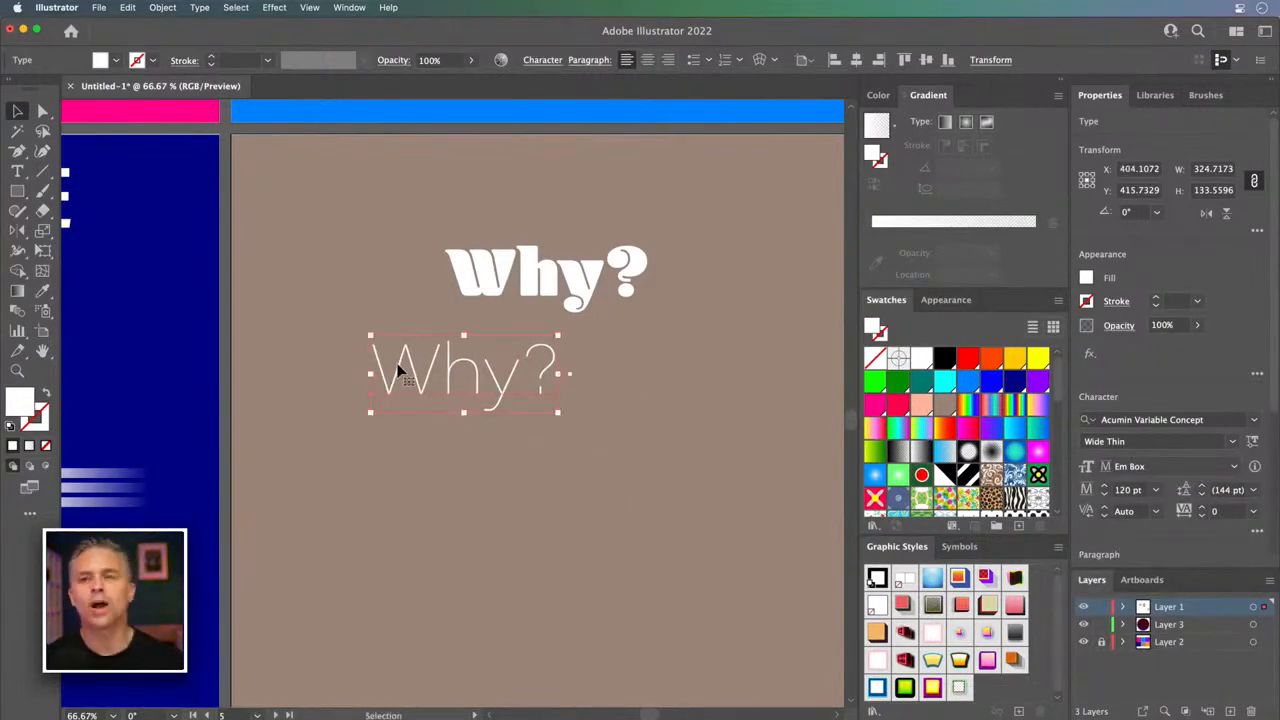
pyautogui.moveTo(398, 370); pyautogui.dragTo(518, 478)
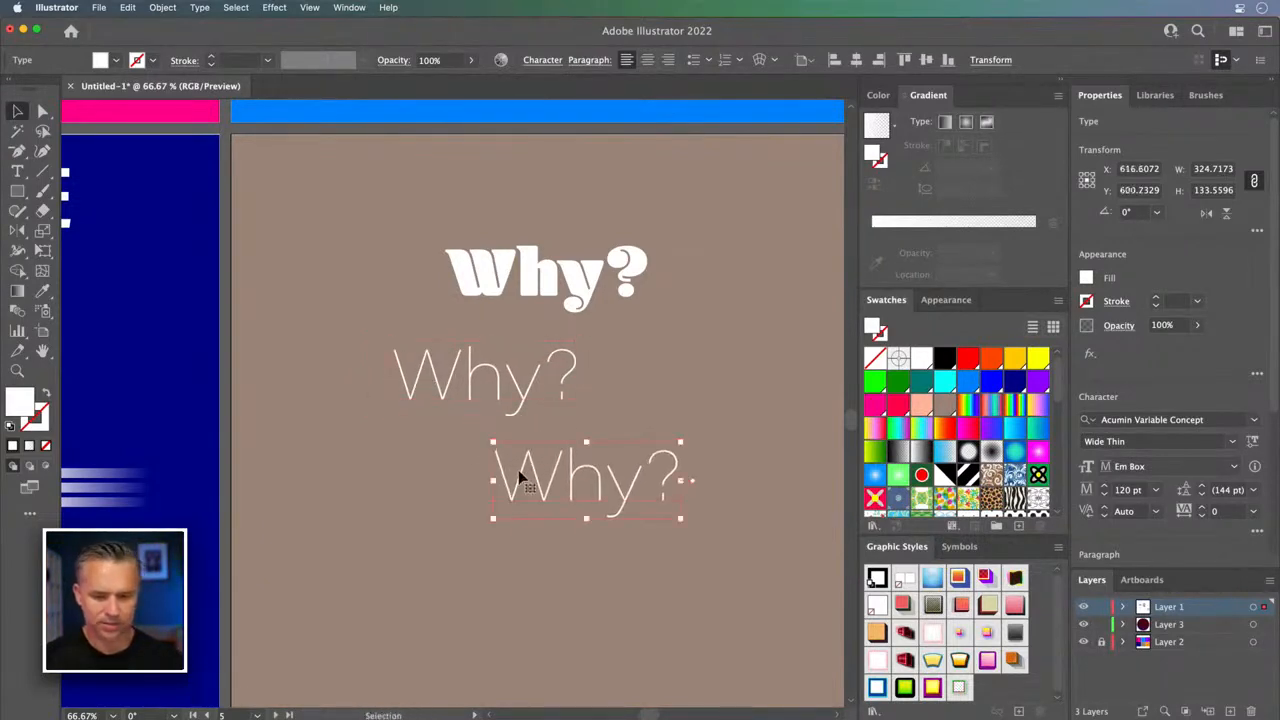
pyautogui.tripleClick(520, 478)
pyautogui.moveTo(542, 377); pyautogui.dragTo(658, 383)
pyautogui.press('BackSpace')
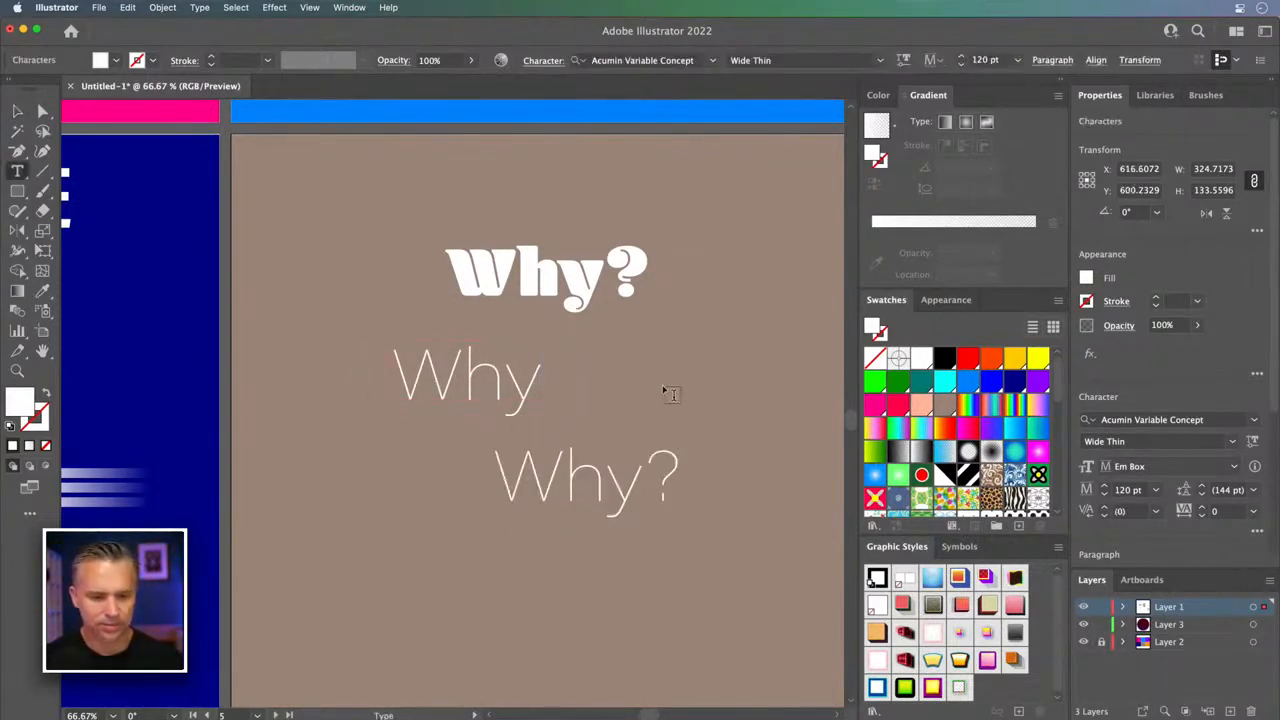
pyautogui.press('Escape')
# - Replace the text of the lower thin "Why?" with "why not!"
pyautogui.click(537, 484)
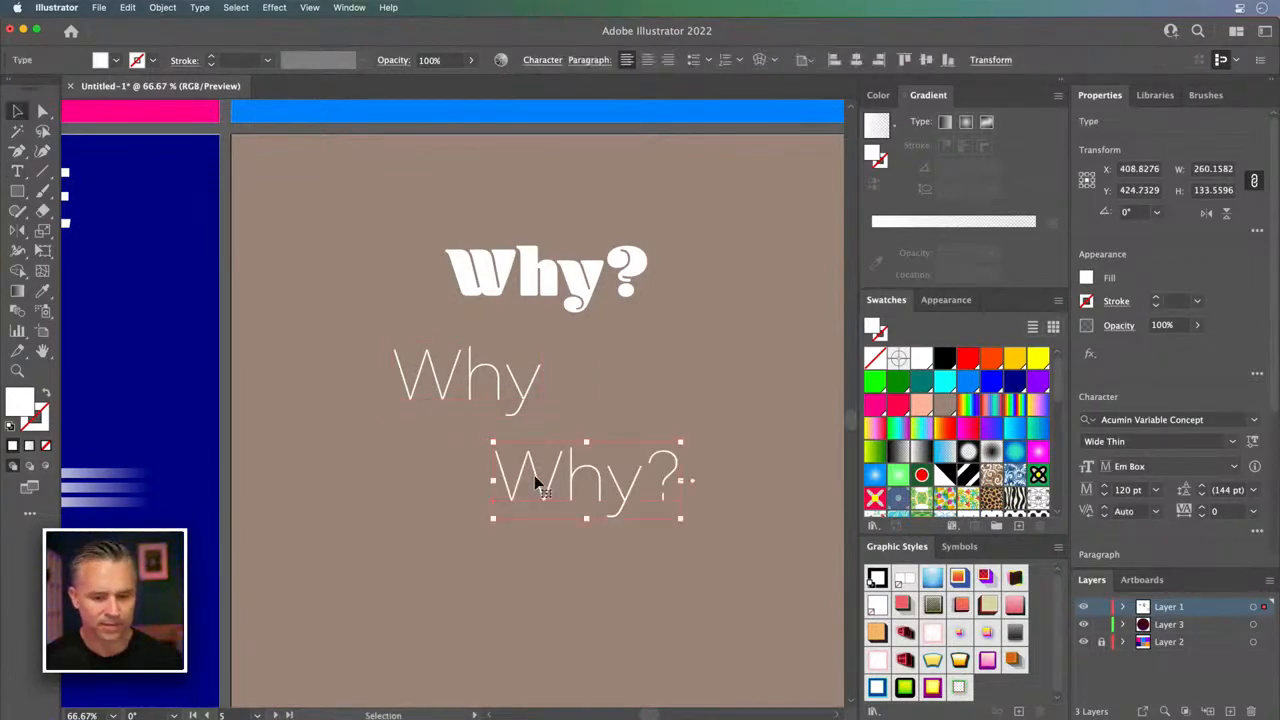
pyautogui.doubleClick(537, 484)
pyautogui.tripleClick(536, 477)
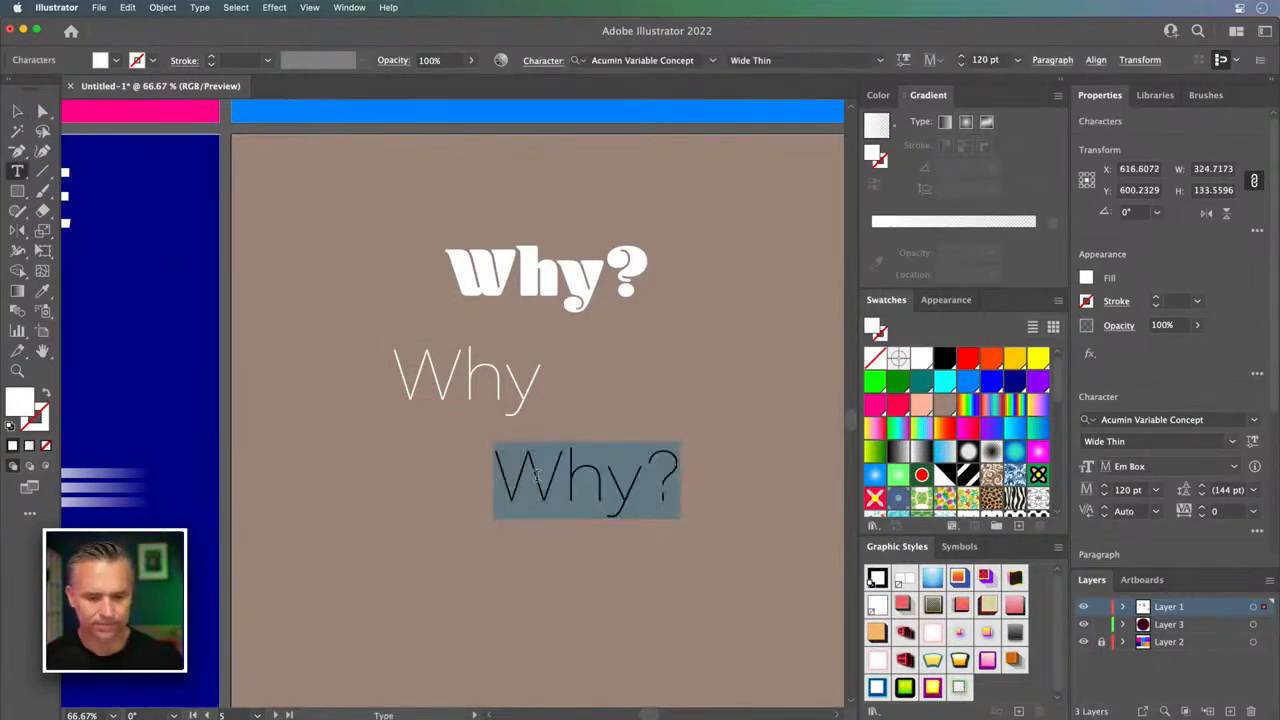
pyautogui.write('why not!')
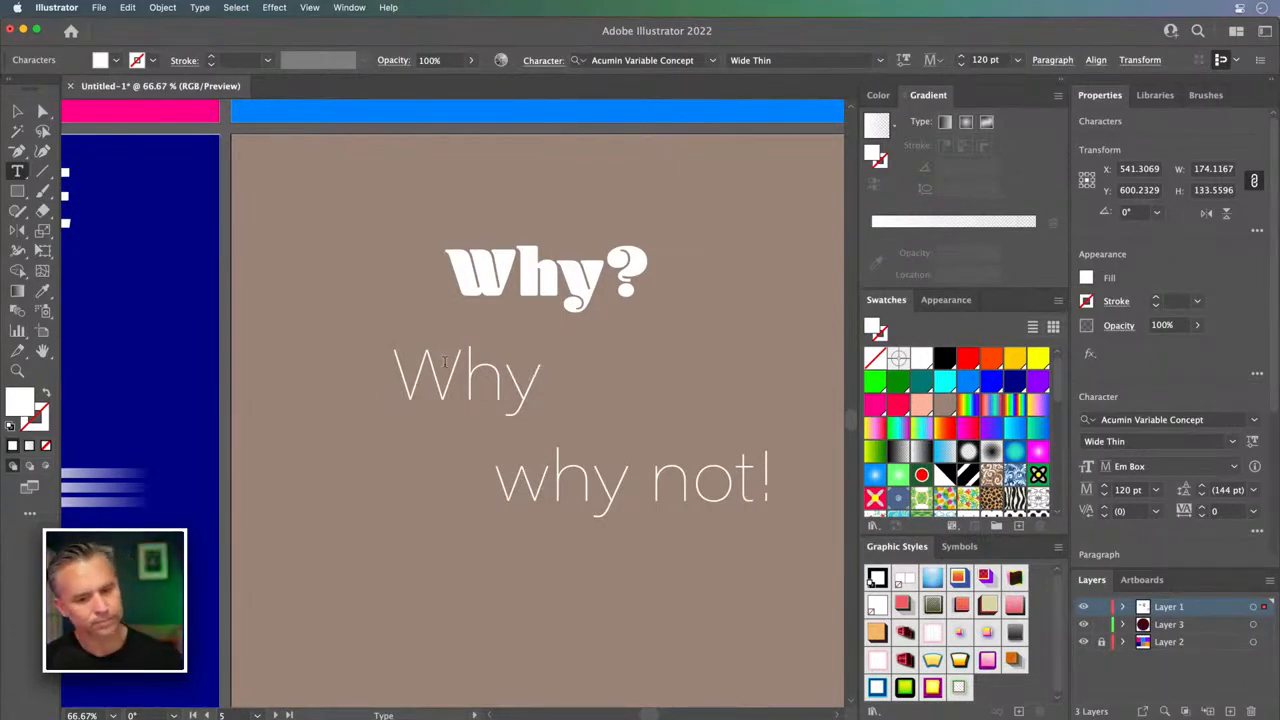
# - Change the W of the thin "Why" to lowercase and shorten "why not!" to "not!"
pyautogui.moveTo(457, 369); pyautogui.dragTo(339, 366)
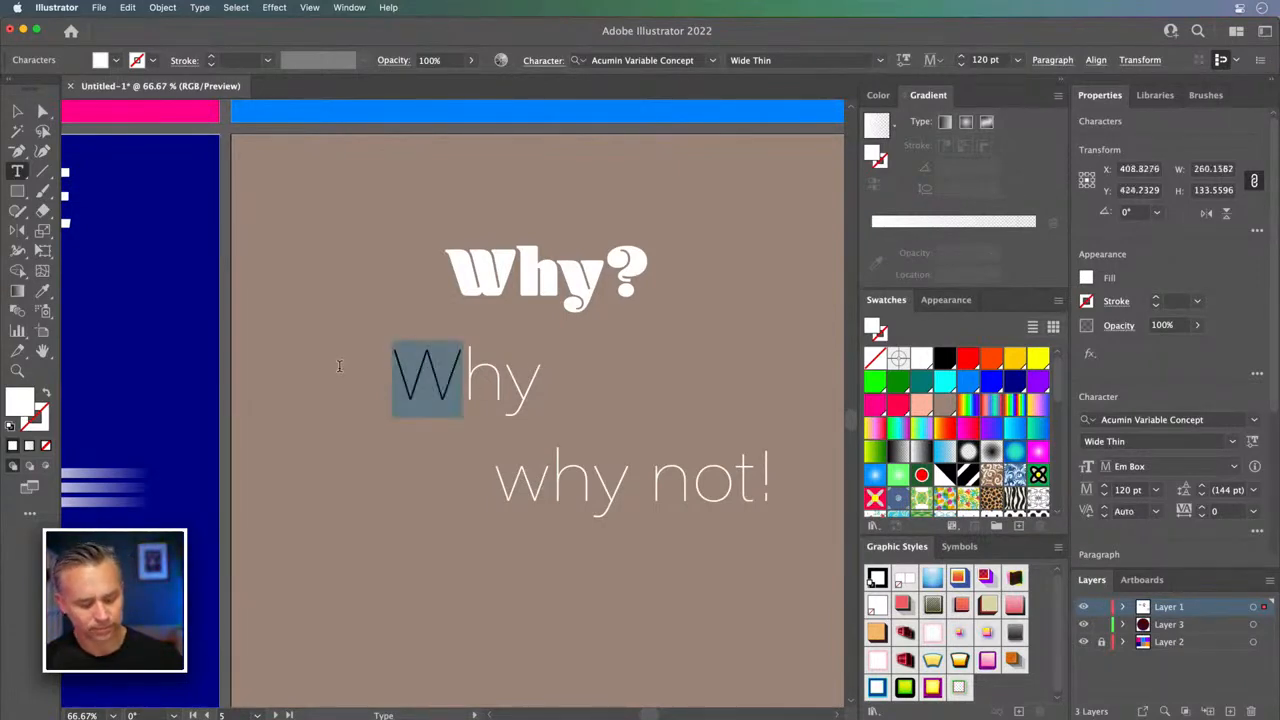
pyautogui.write('w')
pyautogui.press('Escape')
pyautogui.click(523, 481)
pyautogui.moveTo(657, 478); pyautogui.dragTo(440, 470)
pyautogui.press('BackSpace')
pyautogui.press('Escape')
# - Move the word "why" close above "not!" so the two words form a staggered pair
pyautogui.moveTo(434, 390); pyautogui.dragTo(397, 351)
pyautogui.press('super+equal')
pyautogui.press('super+equal')
pyautogui.press('space')
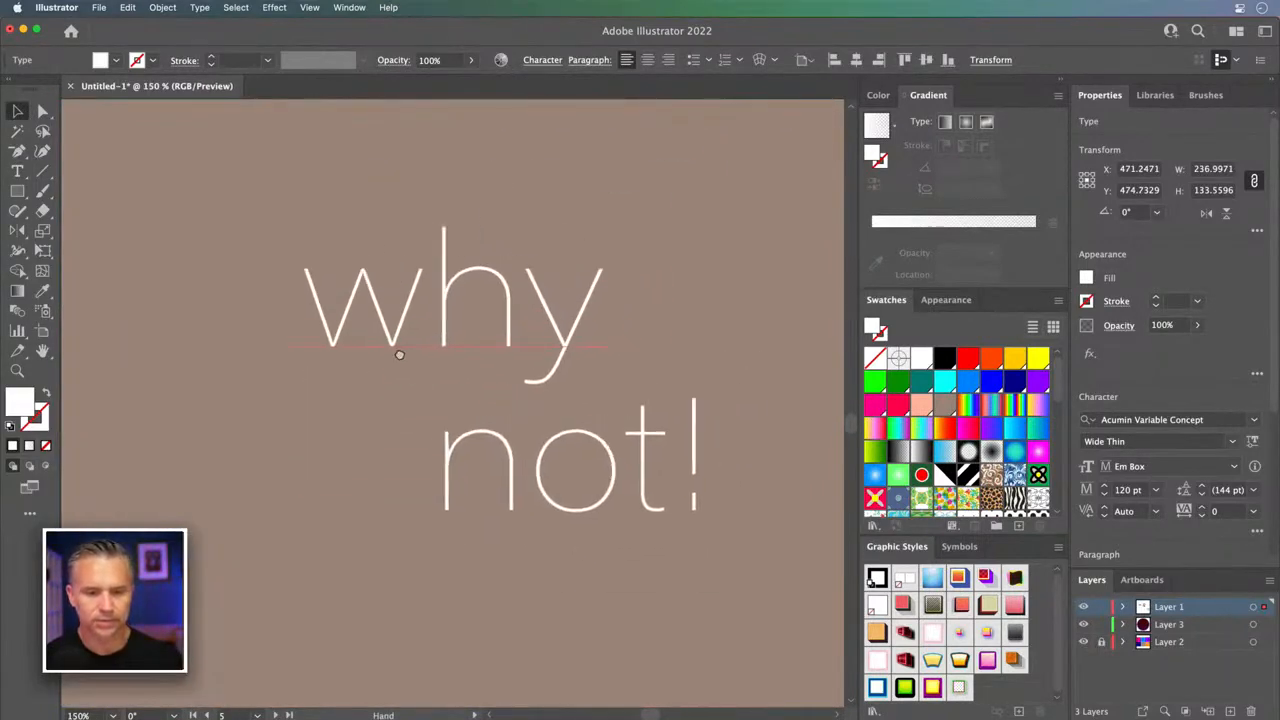
# - Select only the thin "why" and "not!" texts and convert them to outlines
pyautogui.keyDown('shift'); pyautogui.click(619, 496); pyautogui.keyUp('shift')
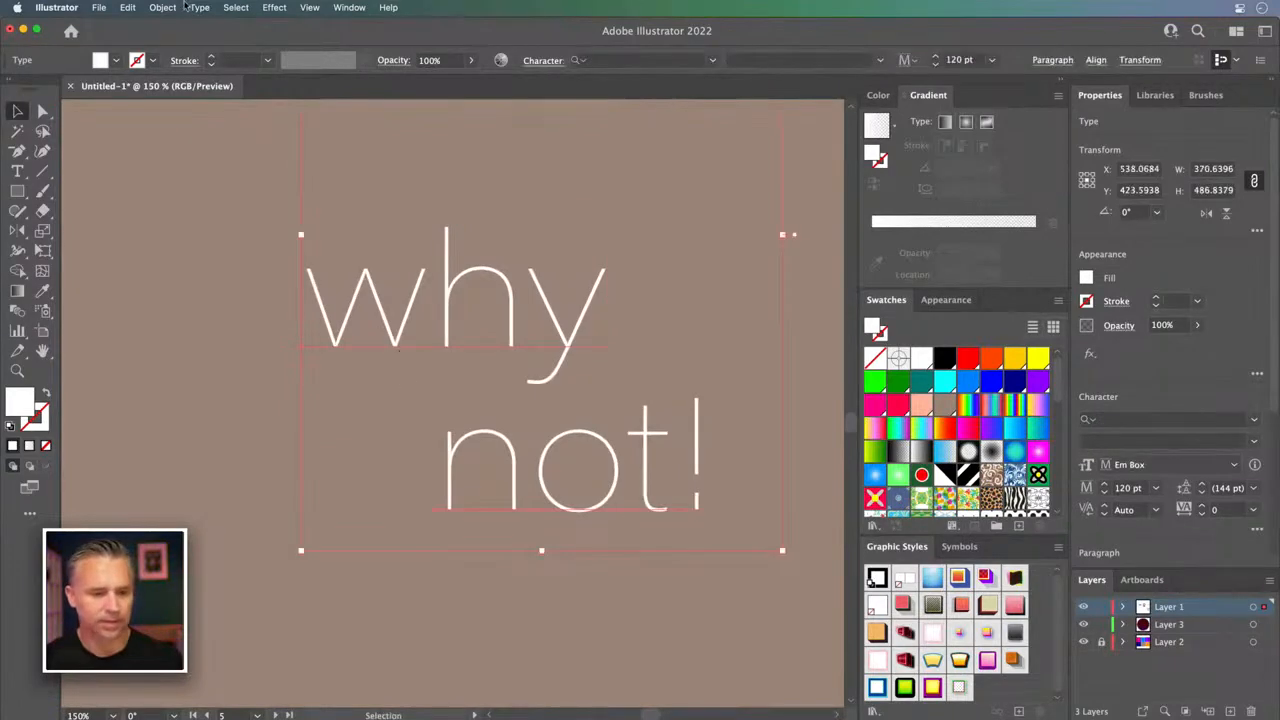
pyautogui.click(155, 303)
pyautogui.press('super+a')
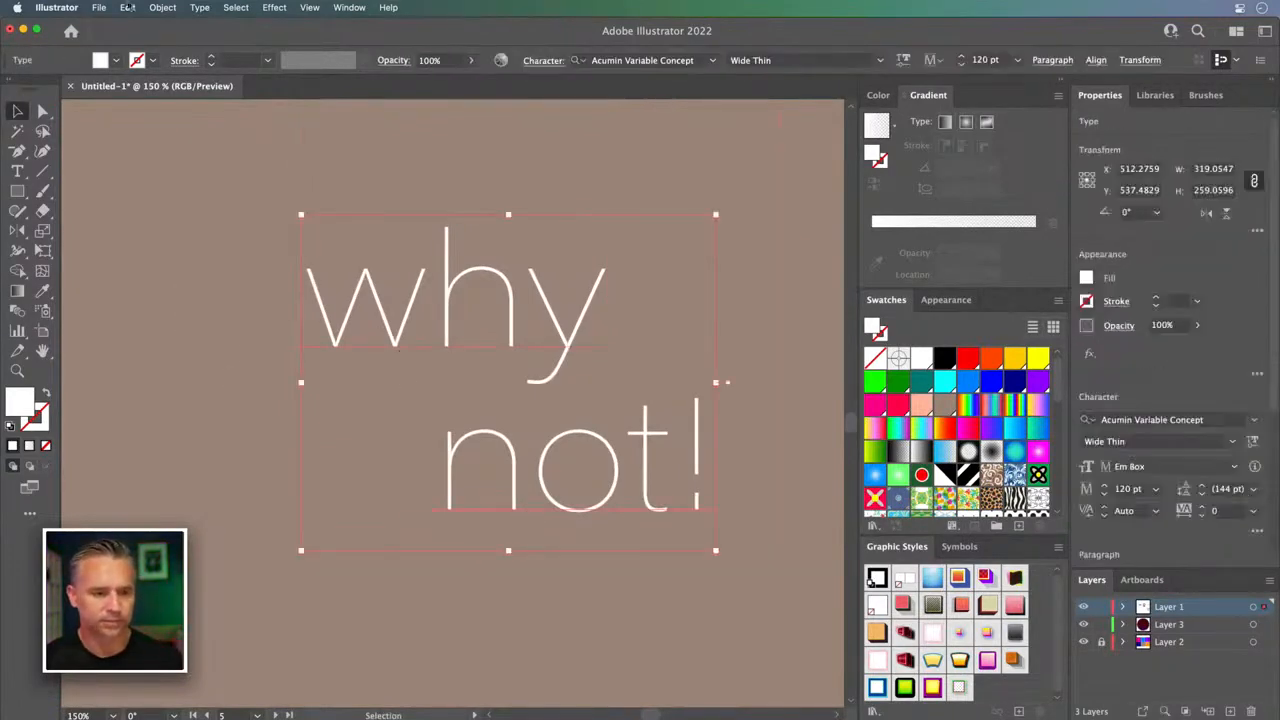
pyautogui.click(200, 7)
pyautogui.click(246, 257)
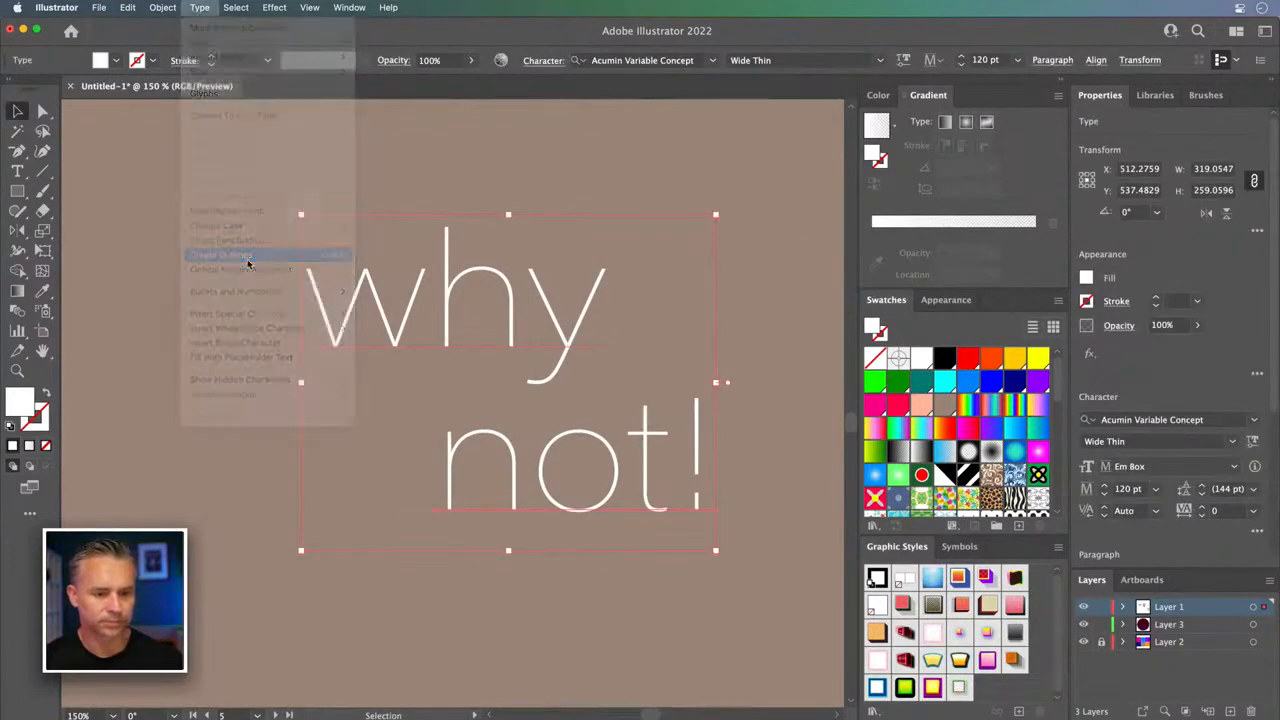
# - Try deleting anchor points from the outlined w, and undo back to live text
pyautogui.press('super+equal')
pyautogui.press('super+equal')
pyautogui.moveTo(358, 273); pyautogui.dragTo(443, 256)
pyautogui.press('super+minus')
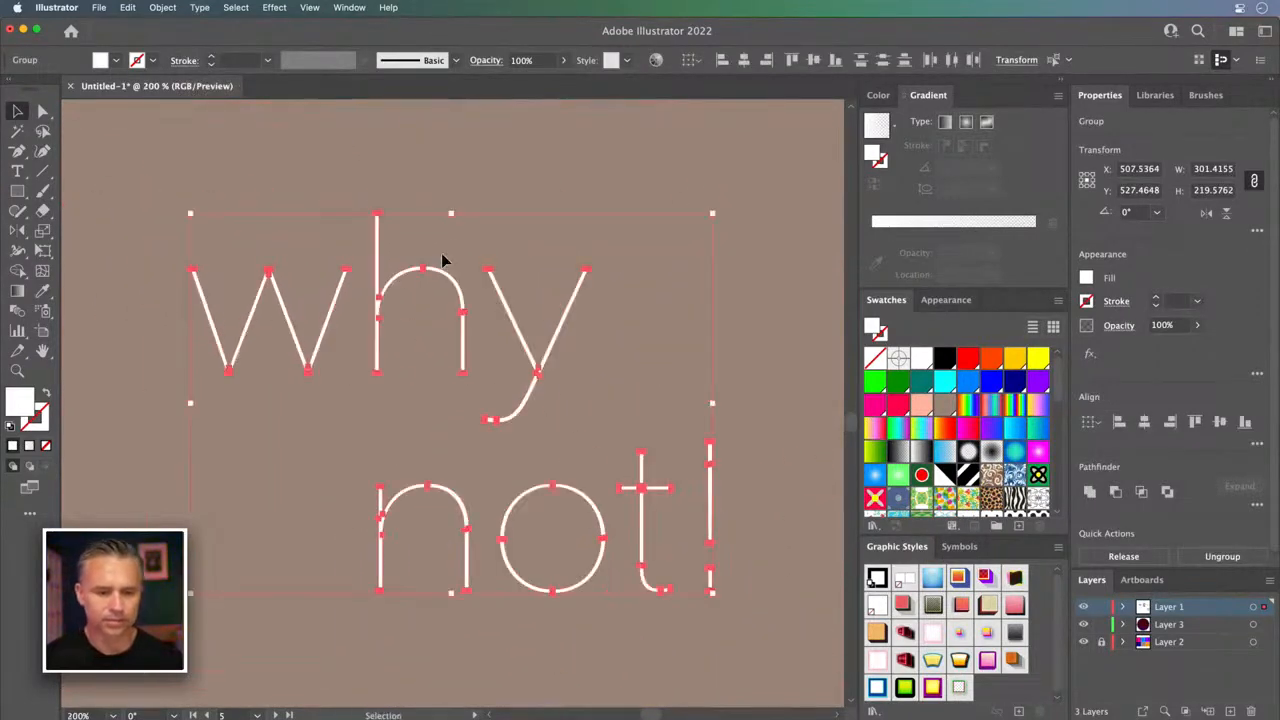
pyautogui.click(43, 111)
pyautogui.click(190, 270)
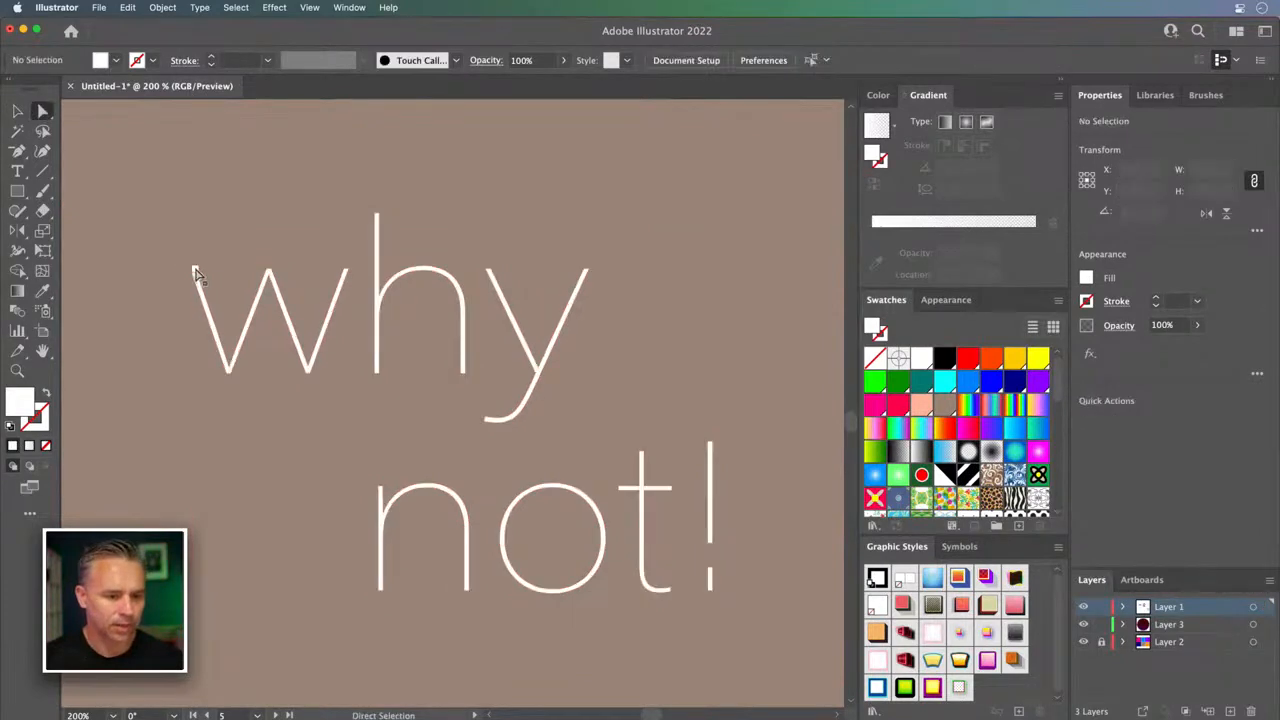
pyautogui.click(195, 275)
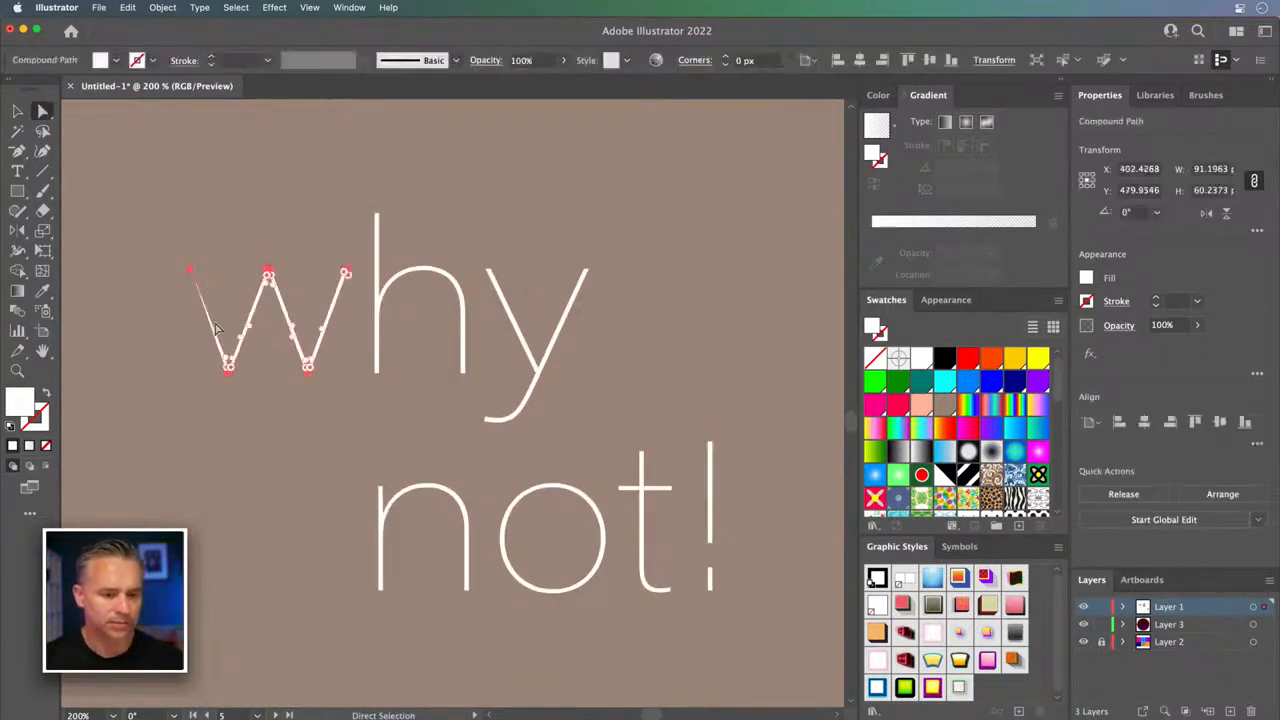
pyautogui.click(268, 274)
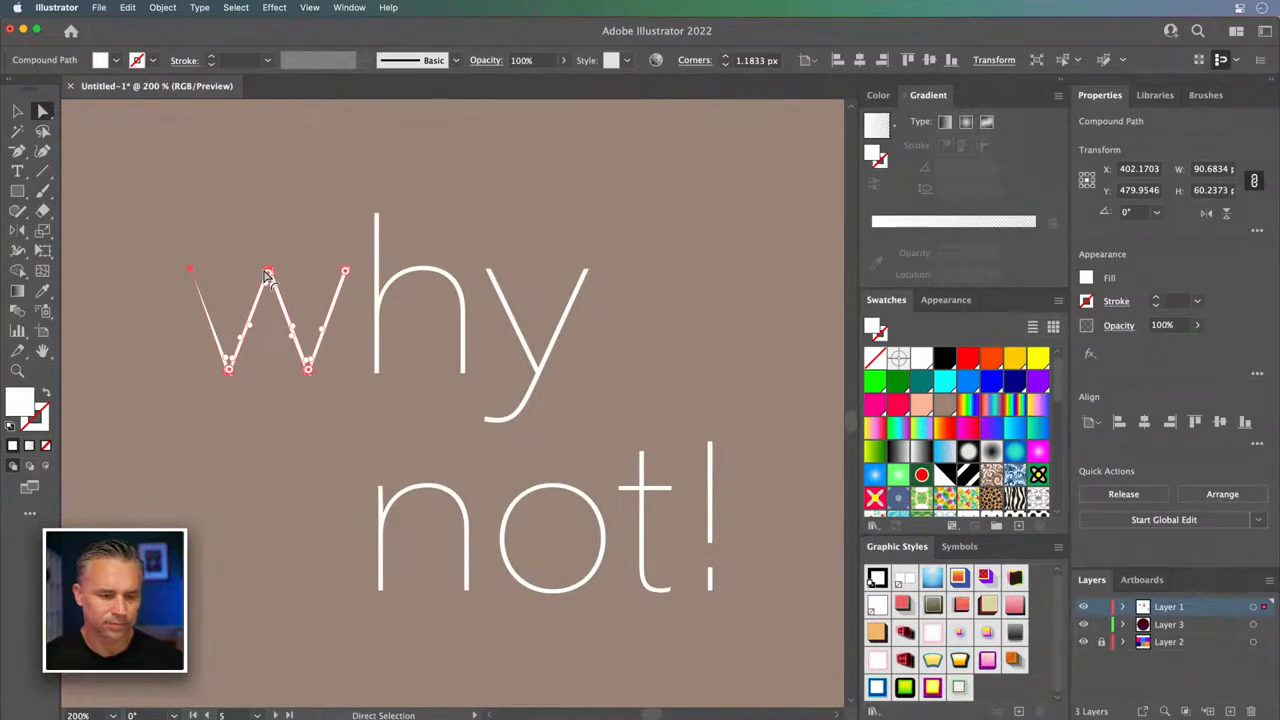
pyautogui.press('super+z')
pyautogui.press('super+z')
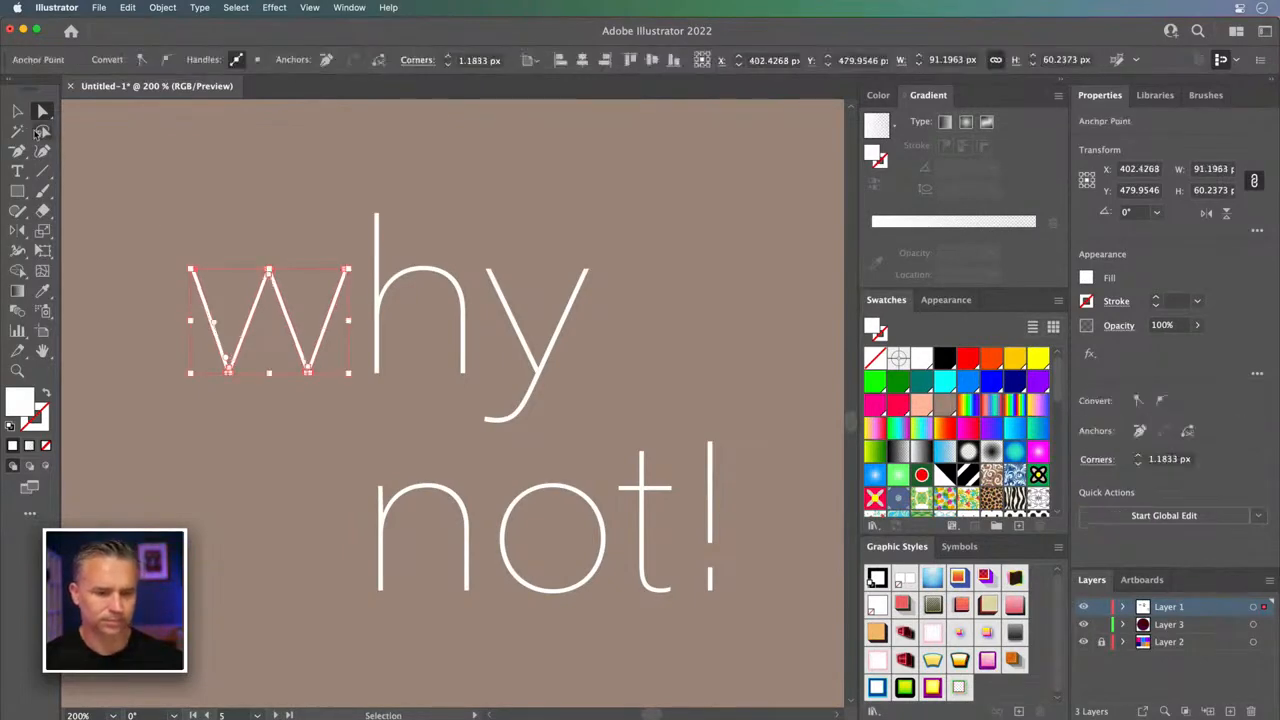
# - Set the font weight of "why" and "not!" to 244 and convert both words to outlines
pyautogui.click(17, 111)
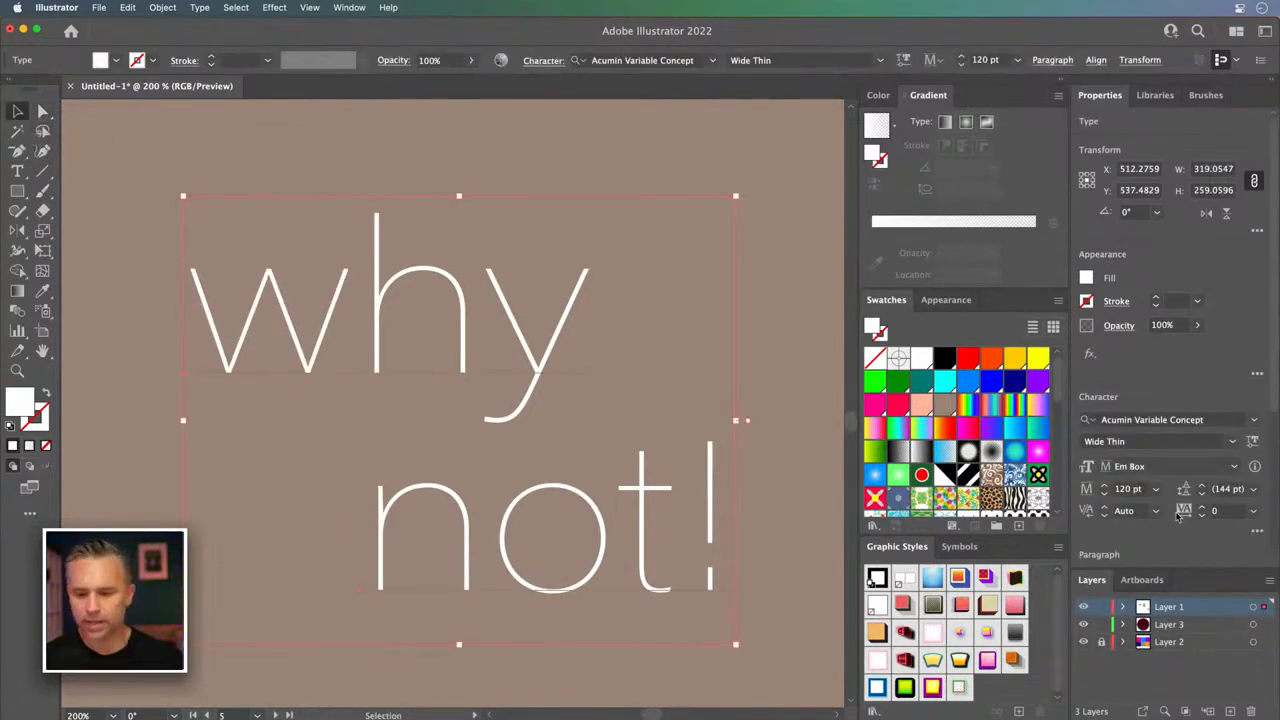
pyautogui.click(1252, 441)
pyautogui.moveTo(1081, 490); pyautogui.dragTo(1100, 491)
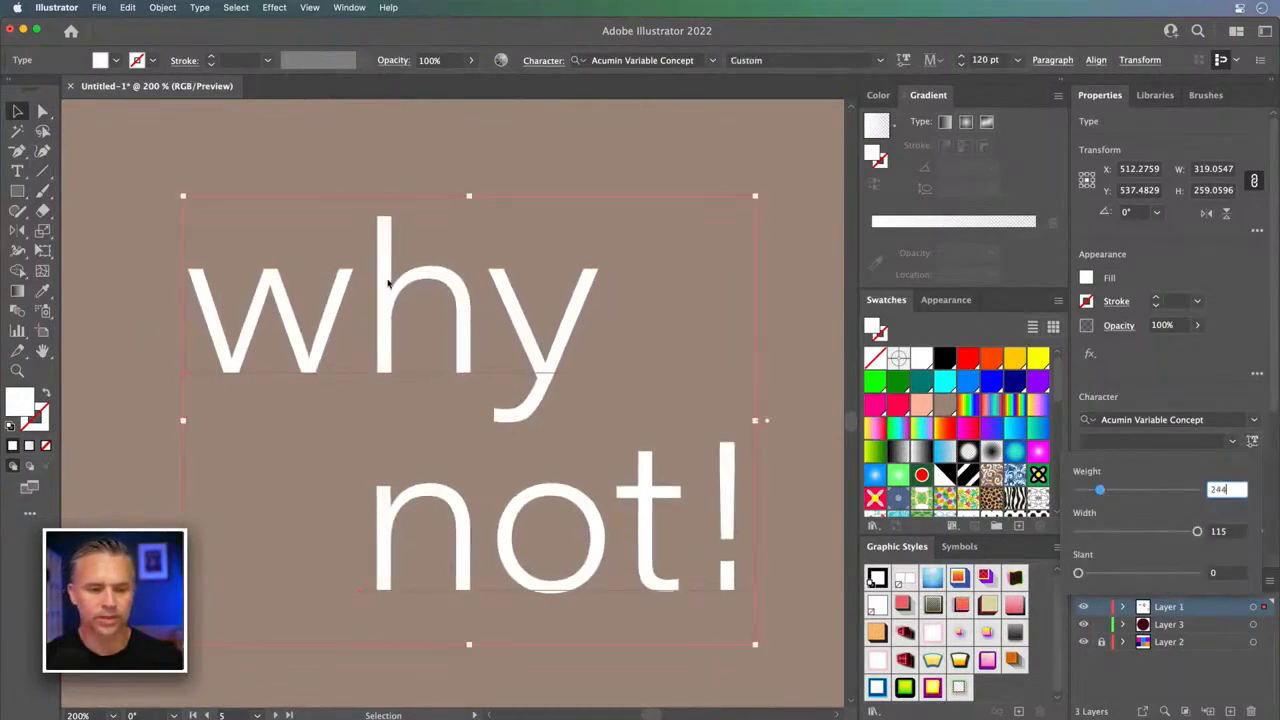
pyautogui.rightClick(267, 283)
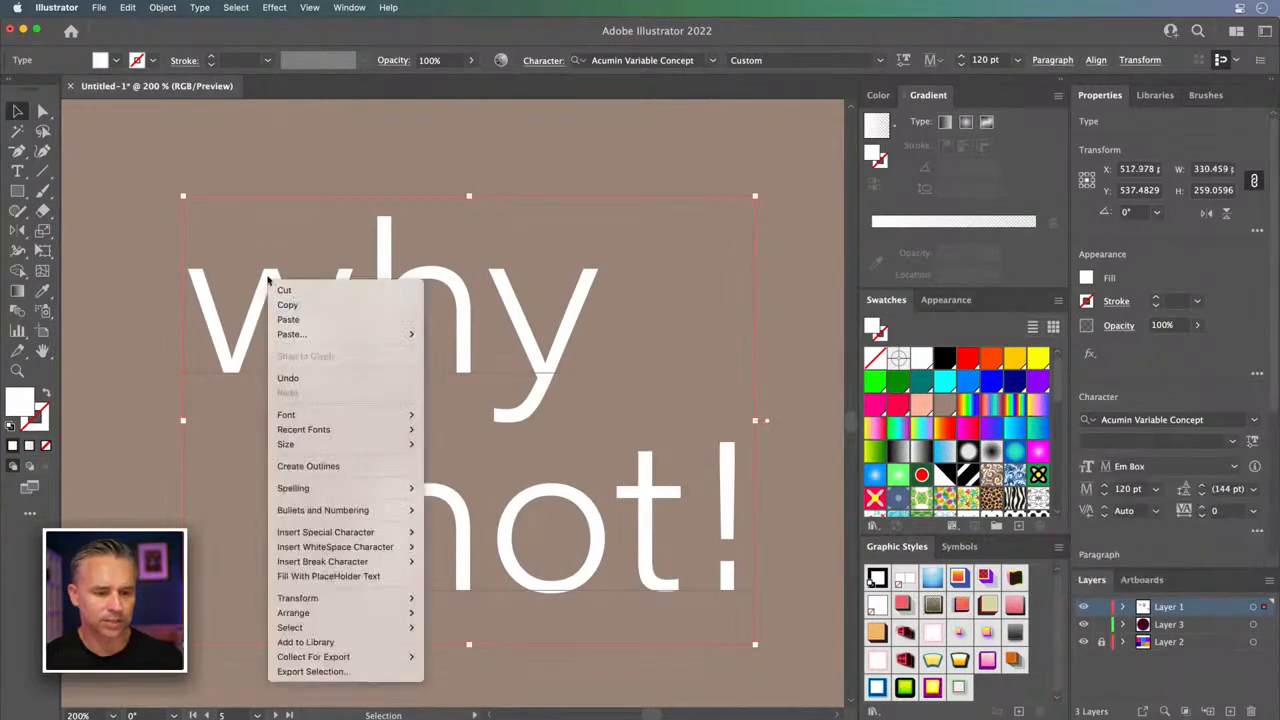
pyautogui.click(318, 466)
# - Delete anchor points at the outlined w's left tip, inner left valley and flat middle peak
pyautogui.press('a')
pyautogui.click(165, 268)
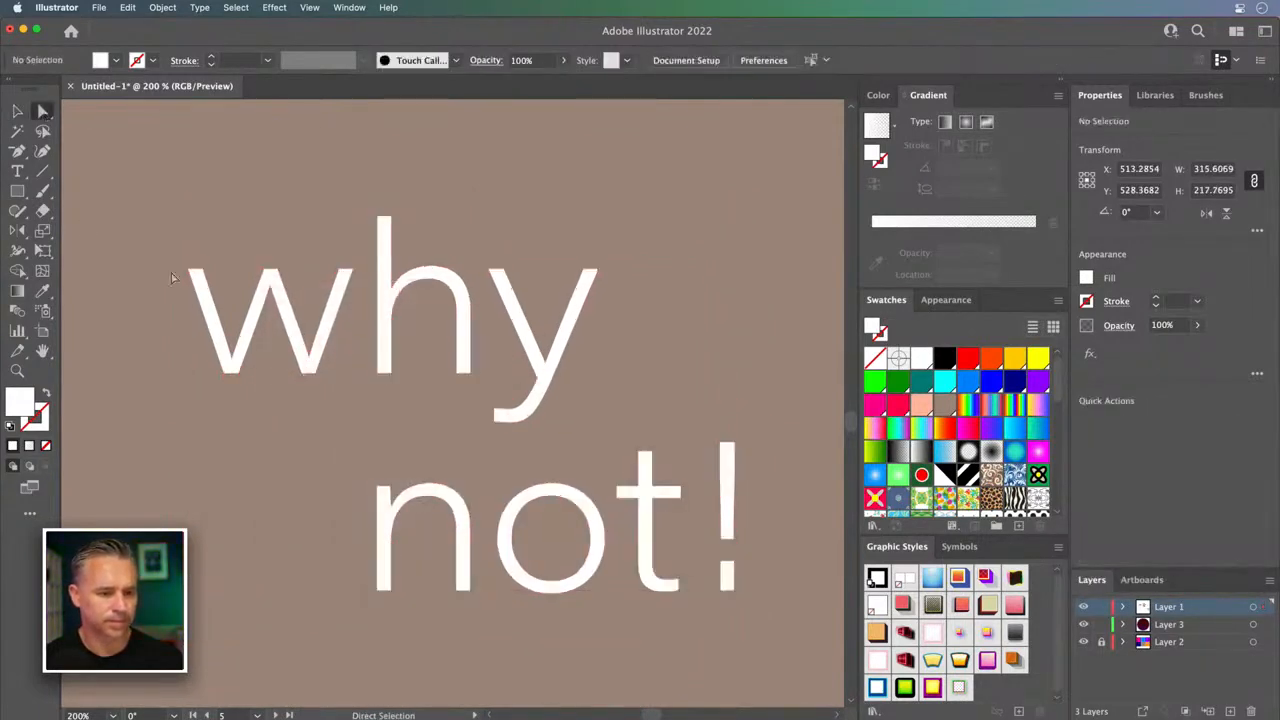
pyautogui.click(189, 270)
pyautogui.click(231, 368)
pyautogui.press('Delete')
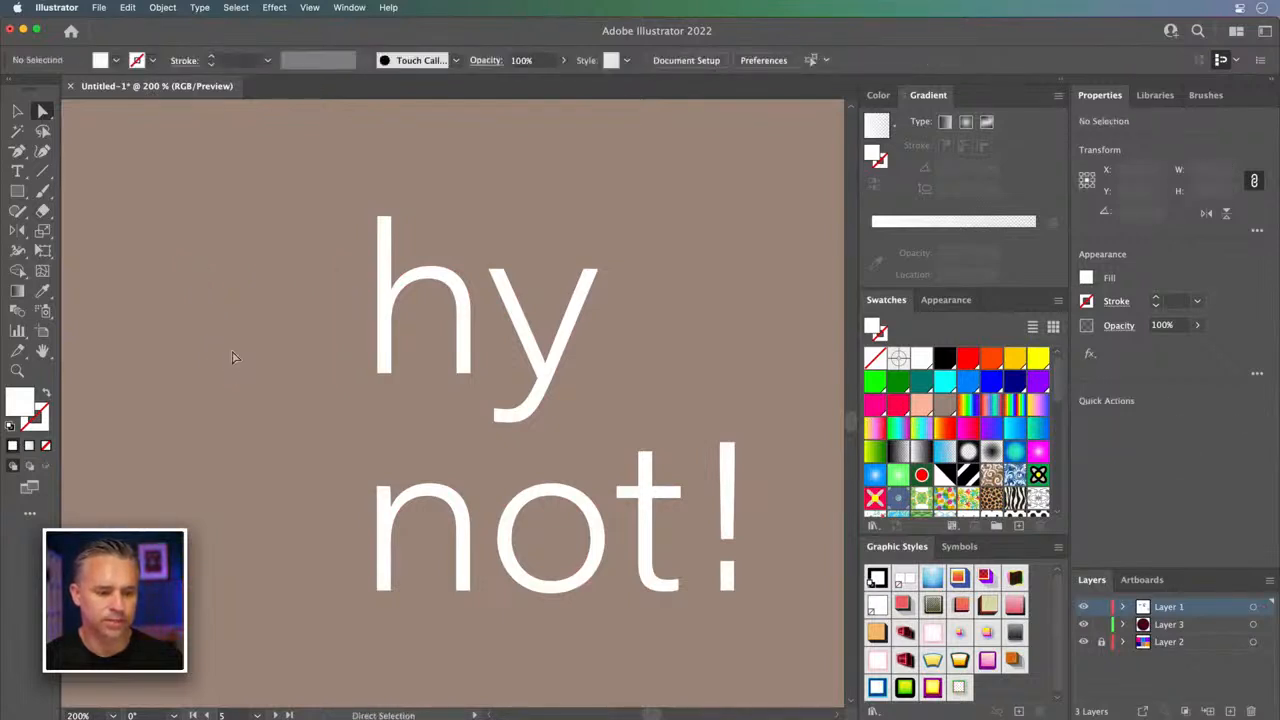
pyautogui.press('super+z')
pyautogui.click(215, 338)
pyautogui.click(231, 359)
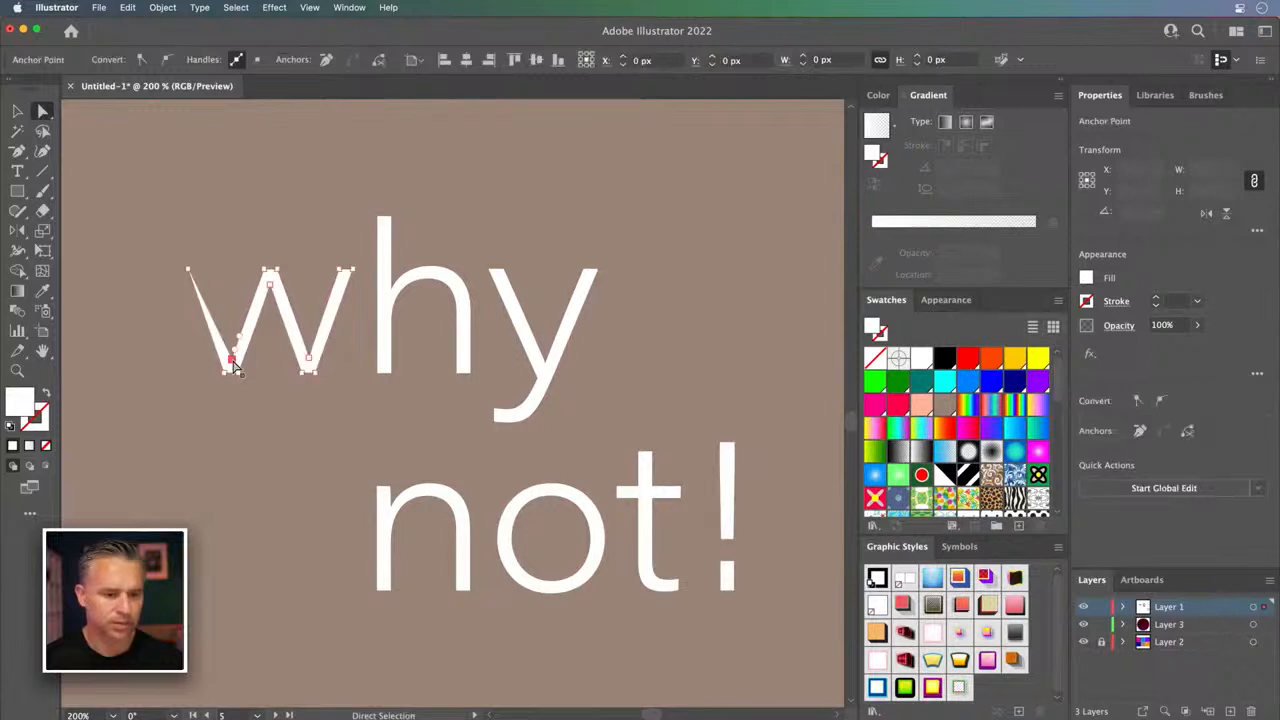
pyautogui.press('Delete')
pyautogui.moveTo(256, 257); pyautogui.dragTo(295, 277)
pyautogui.press('Delete')
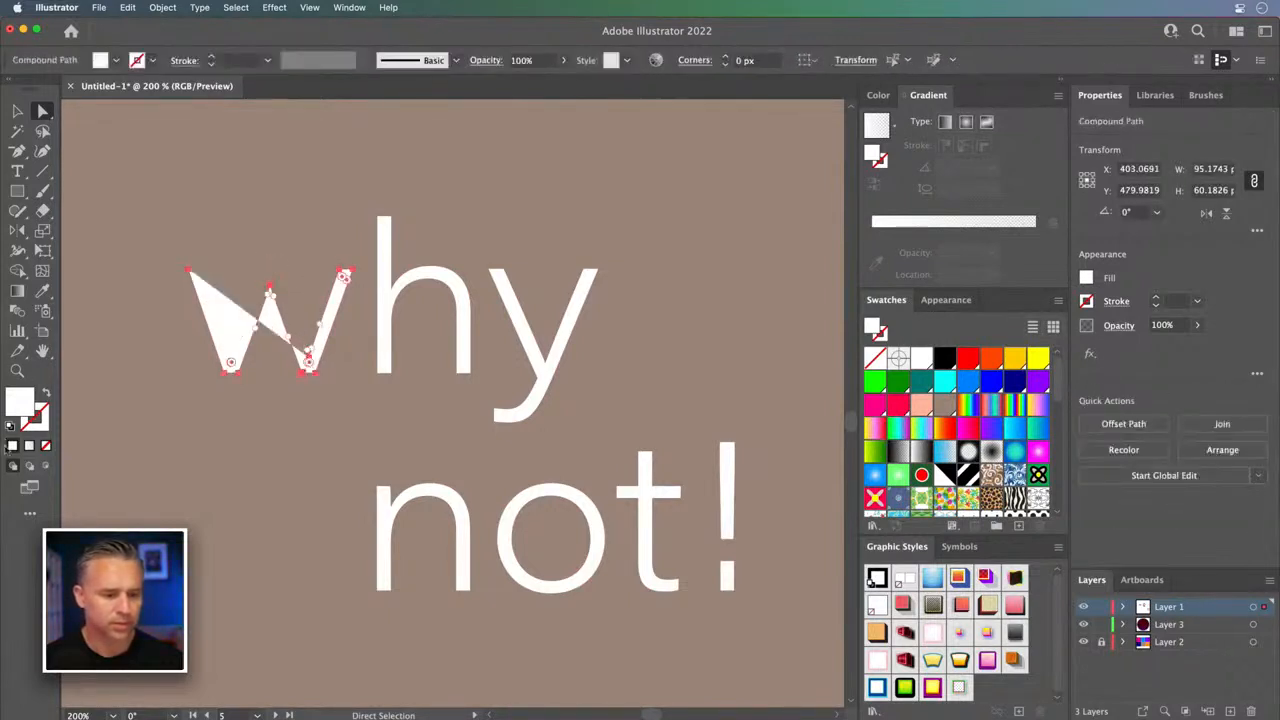
# - Swap the w's fill to a 1 pt stroke and delete the extra points at its right tip and inner right valley
pyautogui.click(45, 397)
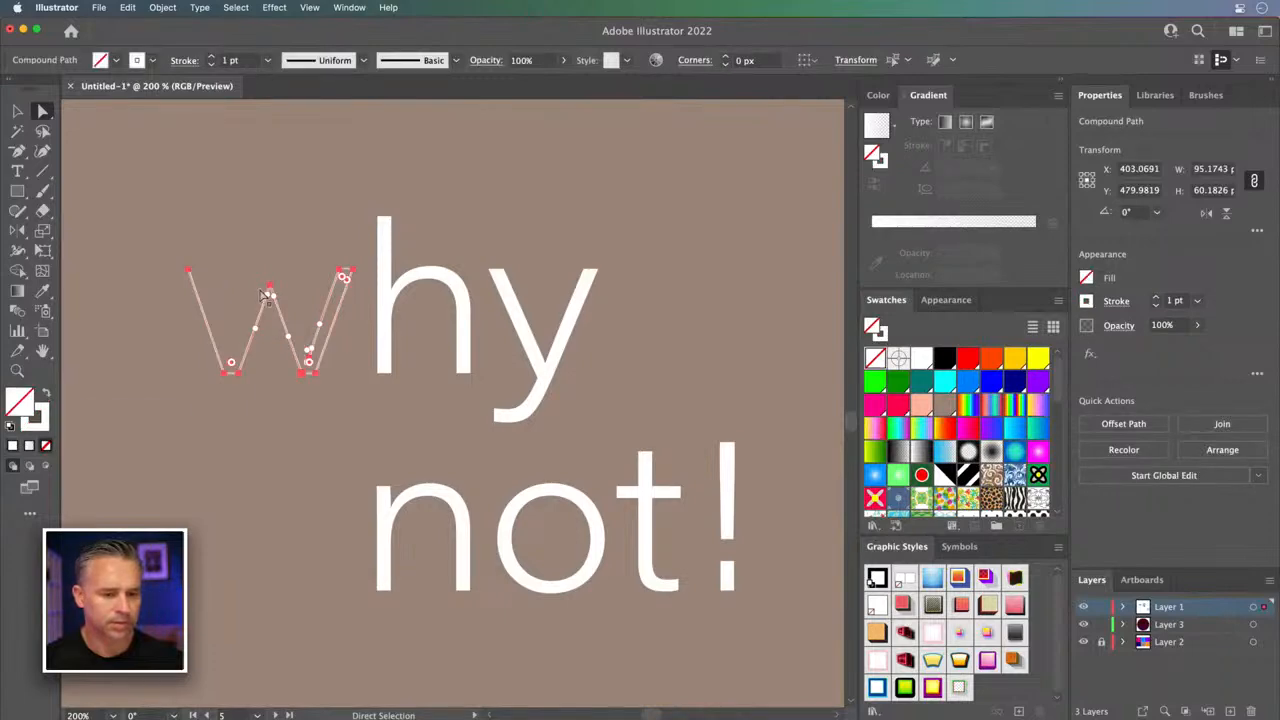
pyautogui.click(338, 272)
pyautogui.click(341, 278)
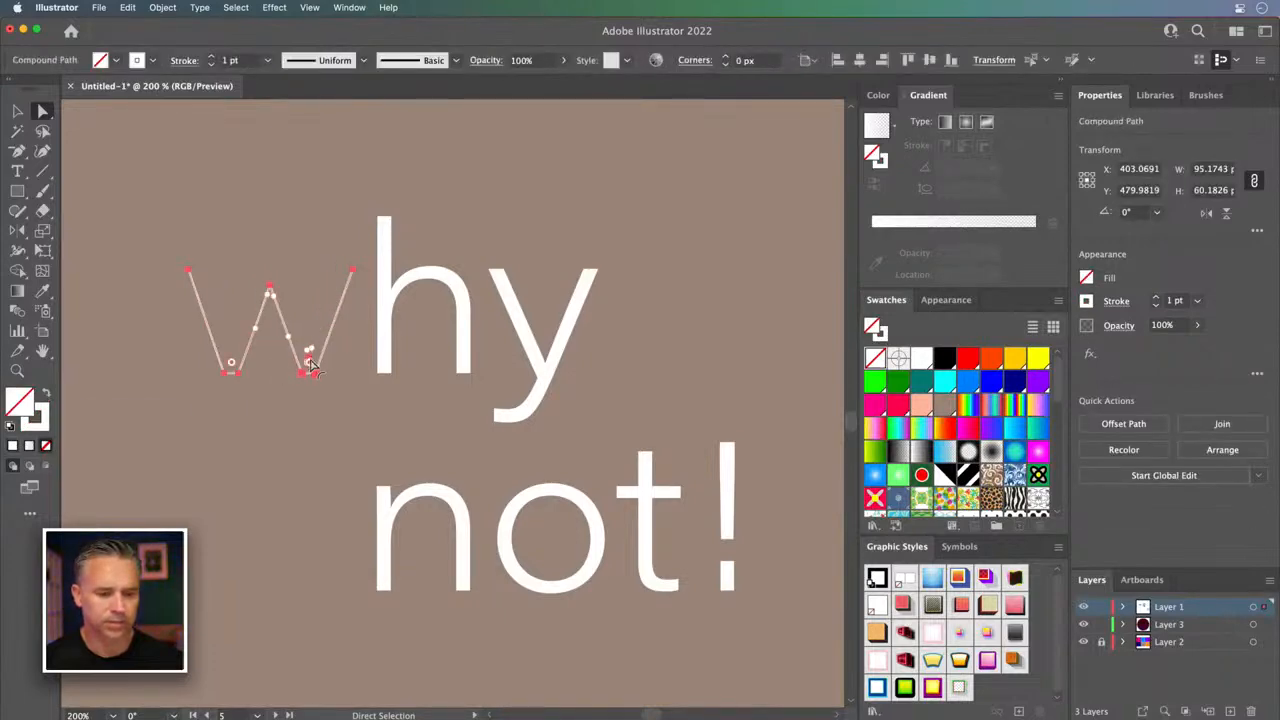
pyautogui.click(310, 362)
pyautogui.click(310, 361)
pyautogui.click(238, 236)
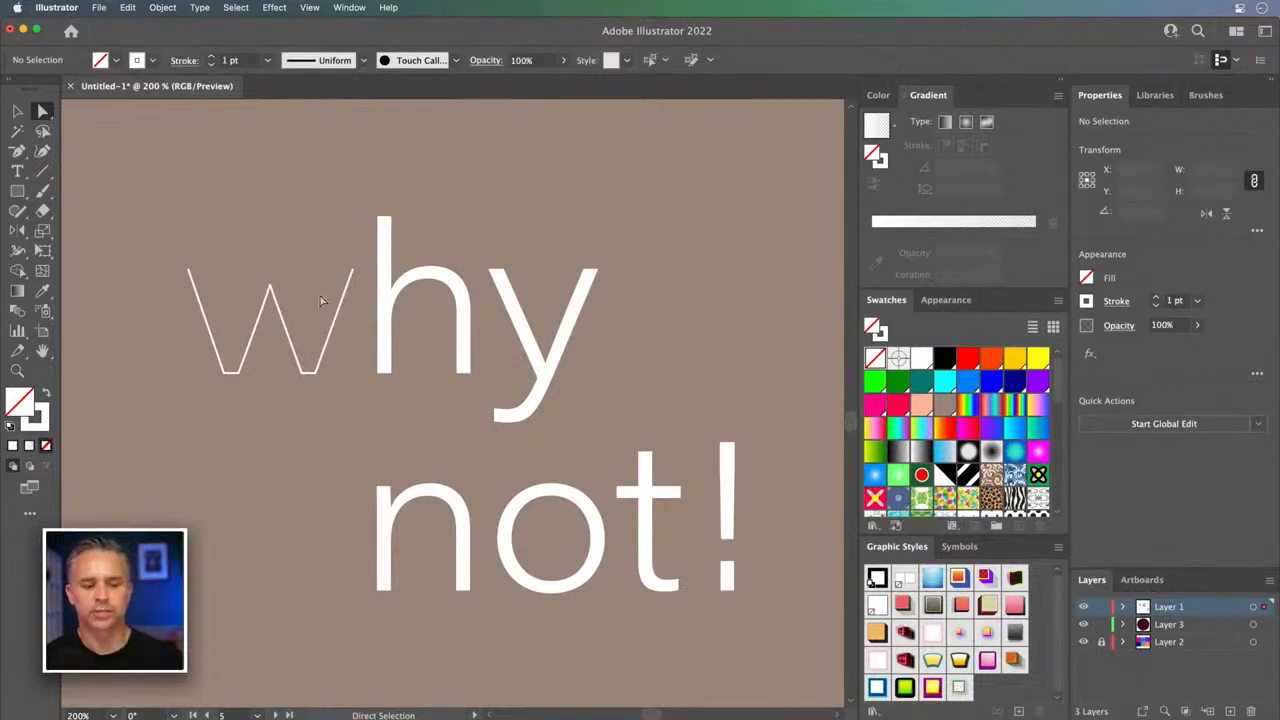
# - Delete the h's anchor point where the arch joins the stem and swap its fill to a 1 pt stroke
pyautogui.click(379, 241)
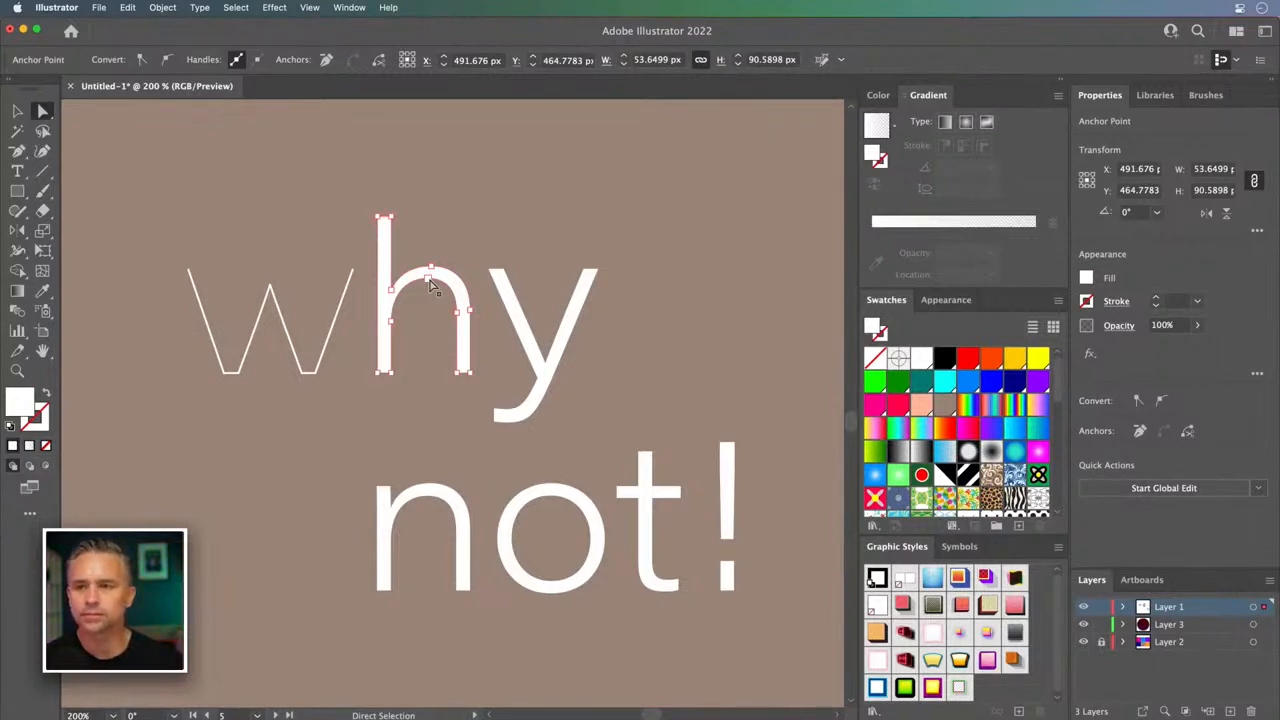
pyautogui.click(391, 374)
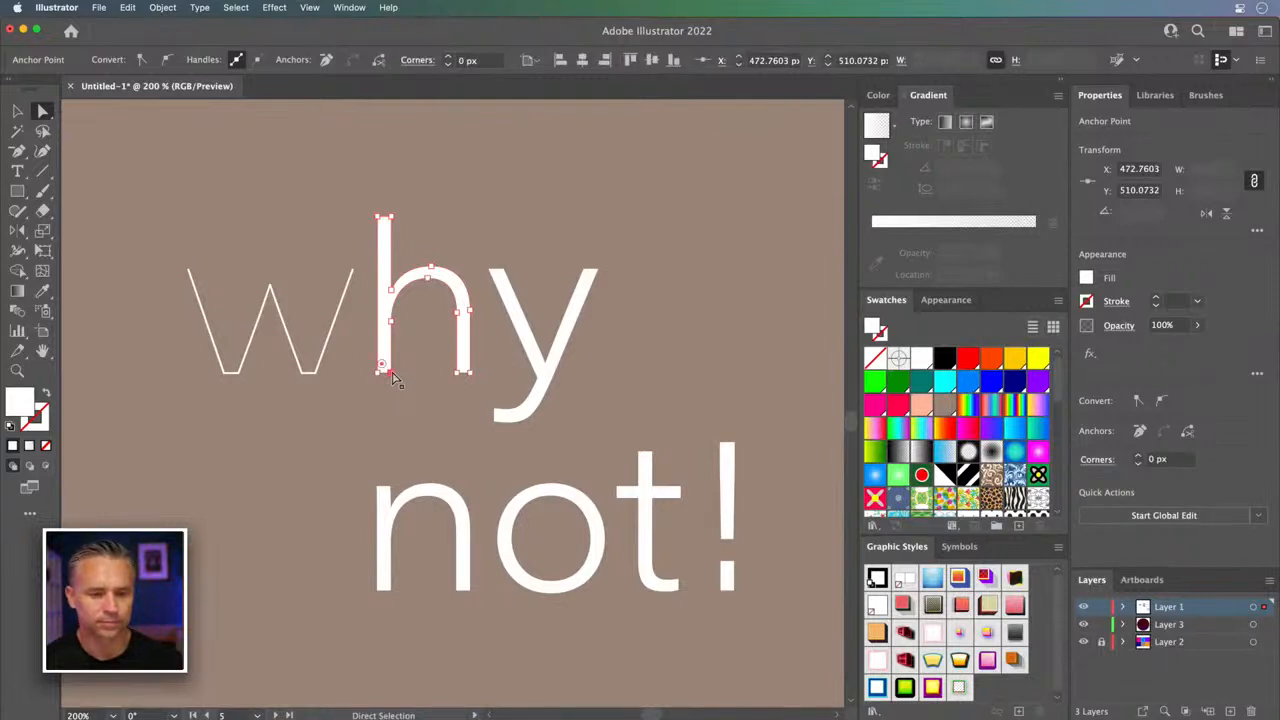
pyautogui.click(388, 290)
pyautogui.press('Delete')
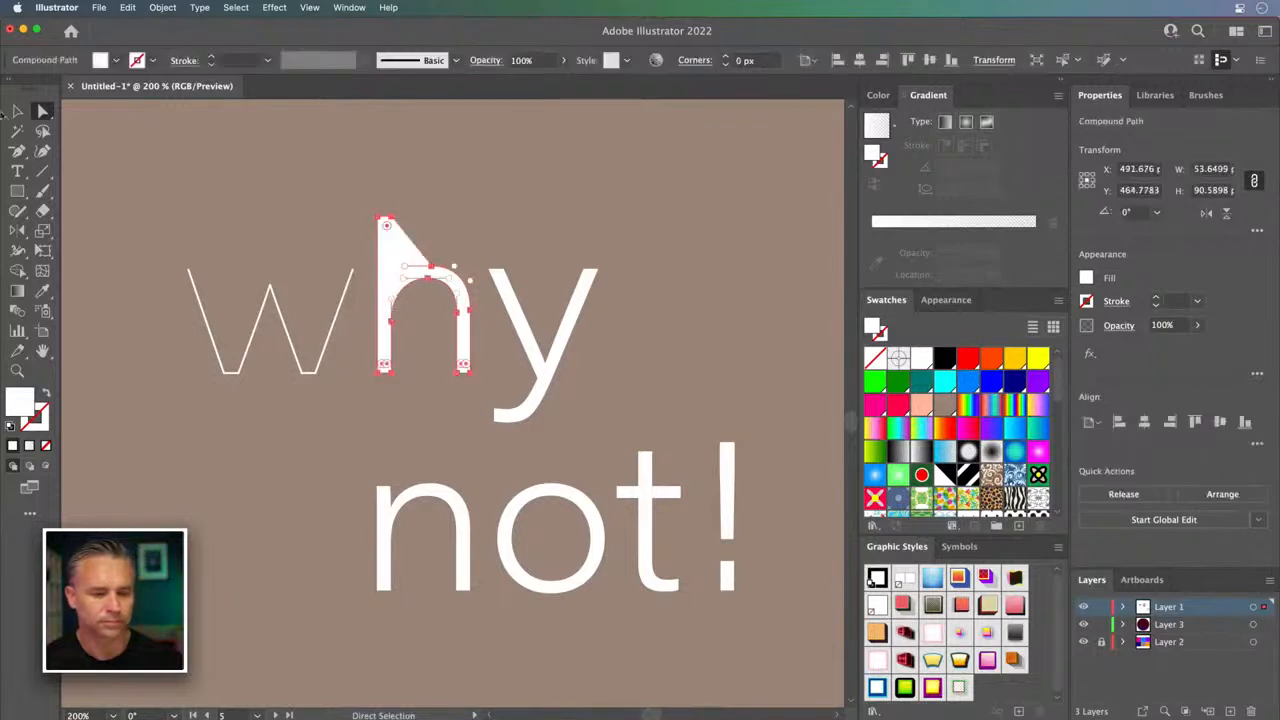
pyautogui.click(17, 111)
pyautogui.click(45, 394)
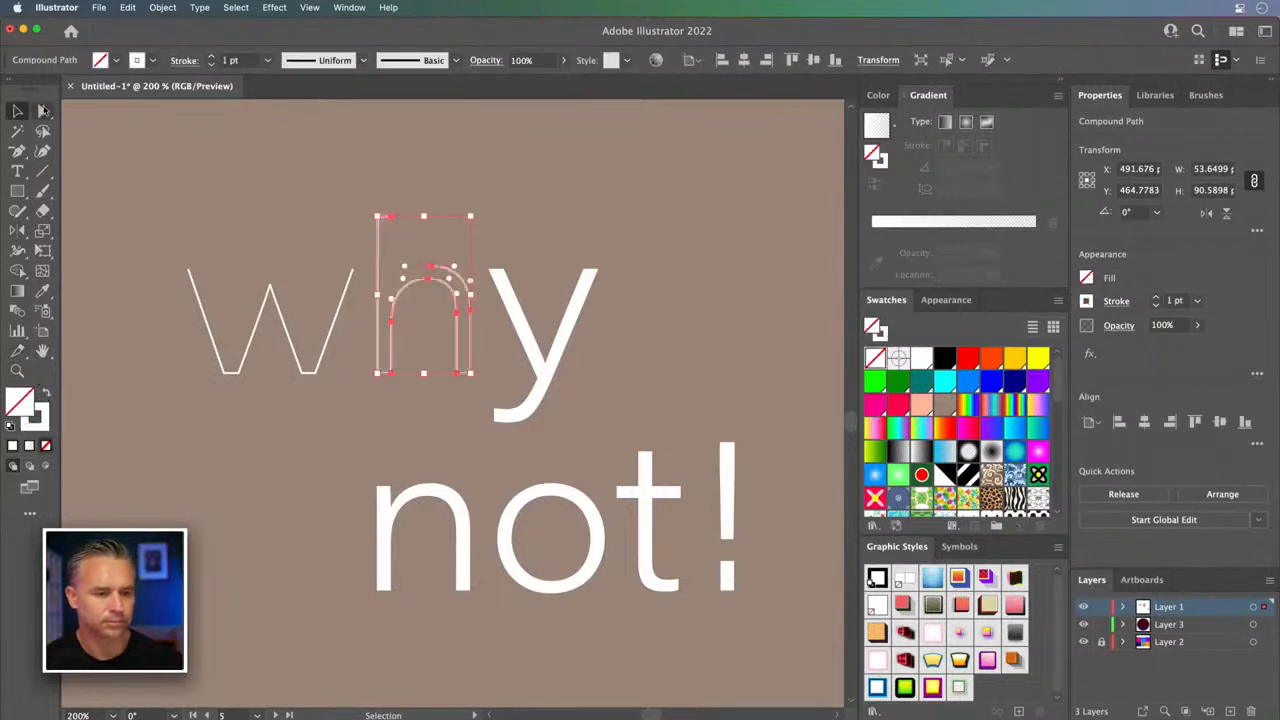
# - Delete the right-hand anchor point at the top of the h's stem to leave a single line
pyautogui.click(43, 111)
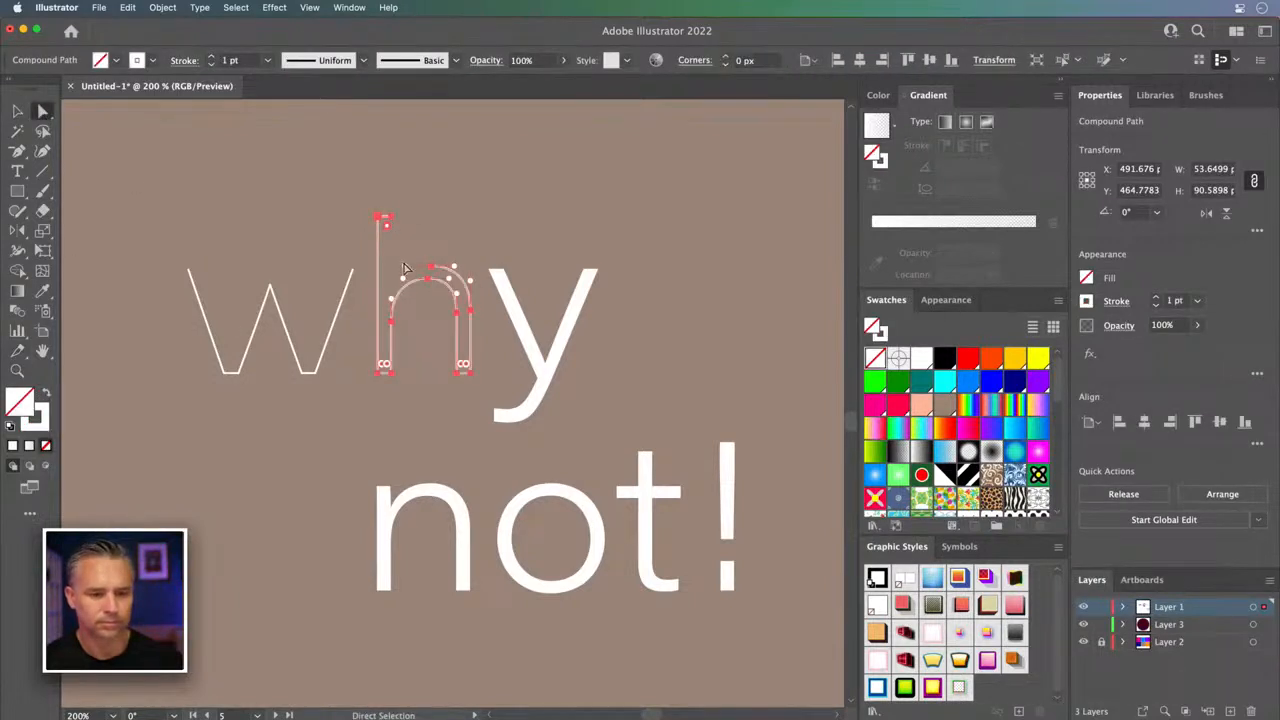
pyautogui.press('Delete')
pyautogui.press('super+z')
pyautogui.click(414, 234)
pyautogui.click(391, 216)
pyautogui.click(460, 216)
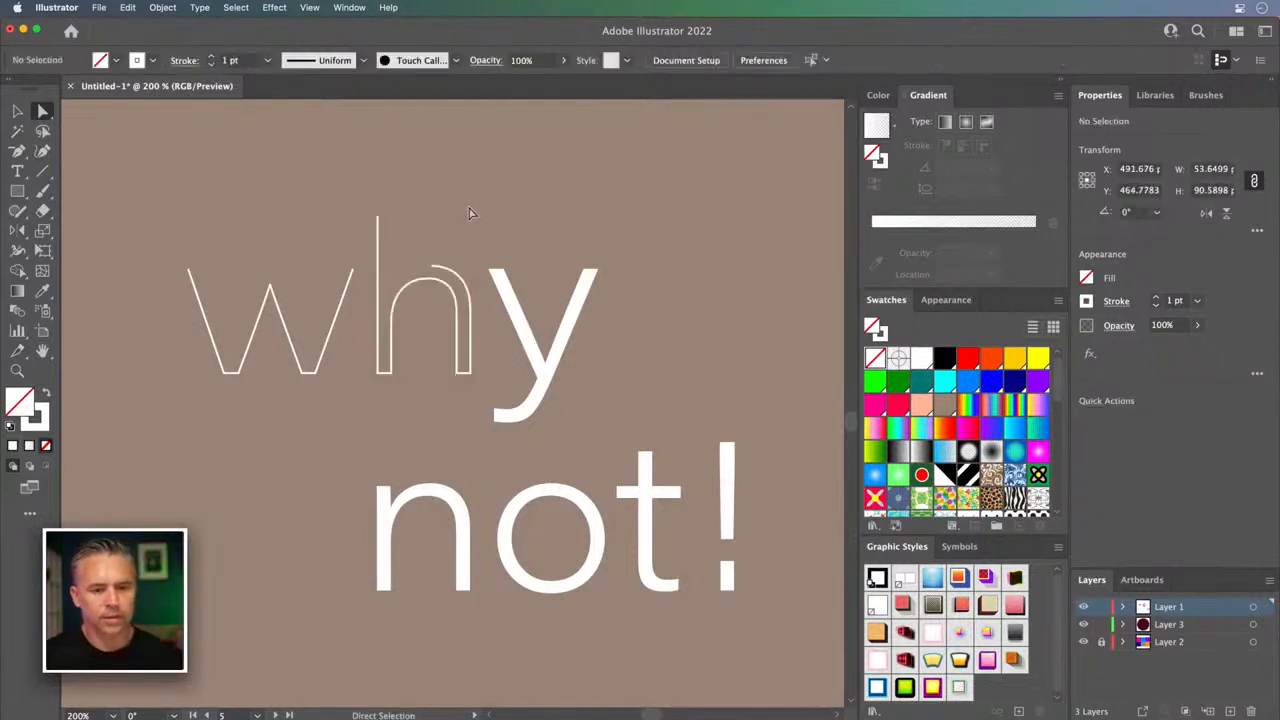
# - Delete the h's outer anchor points at the top of its arch and on the arch's right side
pyautogui.click(430, 268)
pyautogui.press('Delete')
pyautogui.click(470, 311)
pyautogui.press('Delete')
pyautogui.click(419, 233)
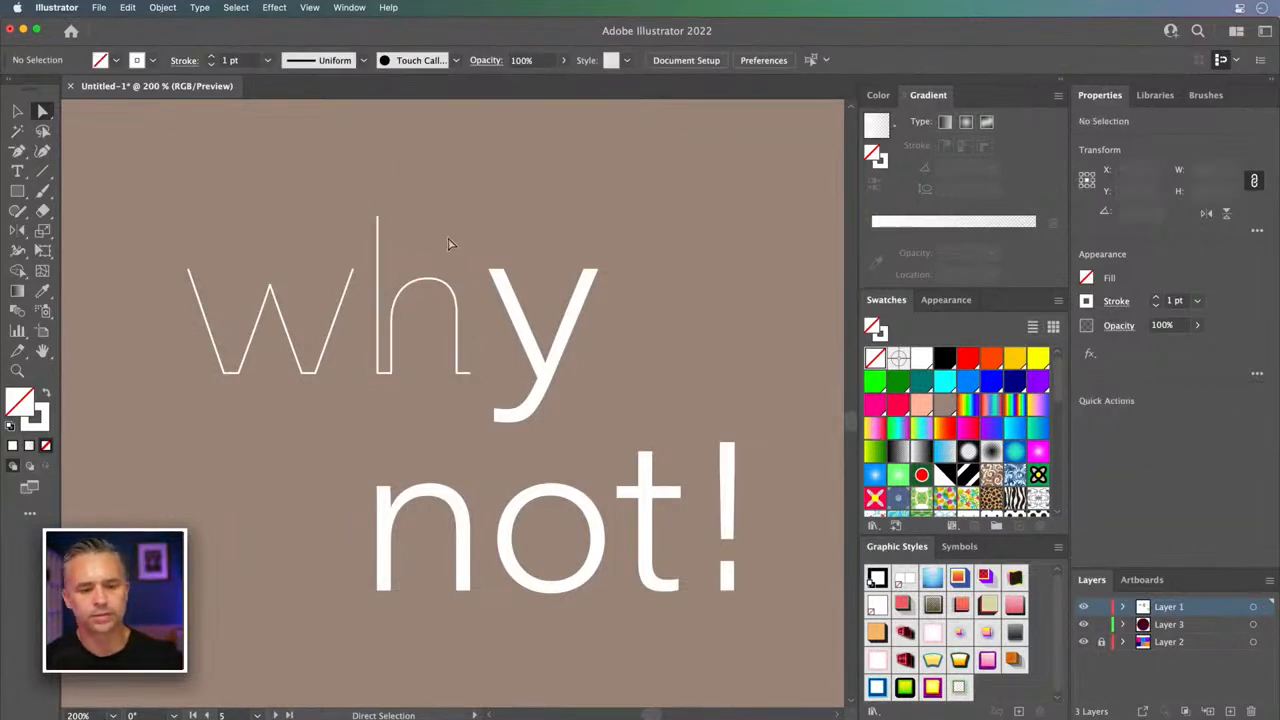
# - Delete the y's anchor points at its outer left tip, lower-left junction and the upper edge of its tail
pyautogui.click(502, 275)
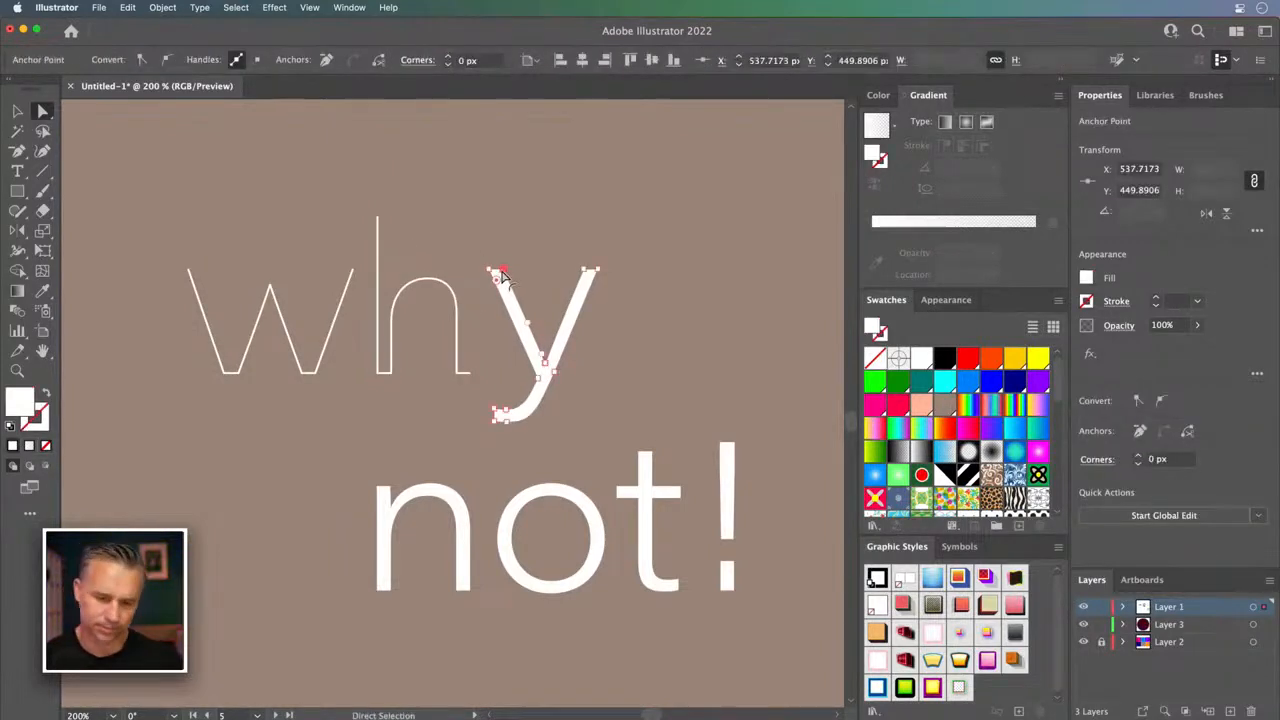
pyautogui.click(489, 270)
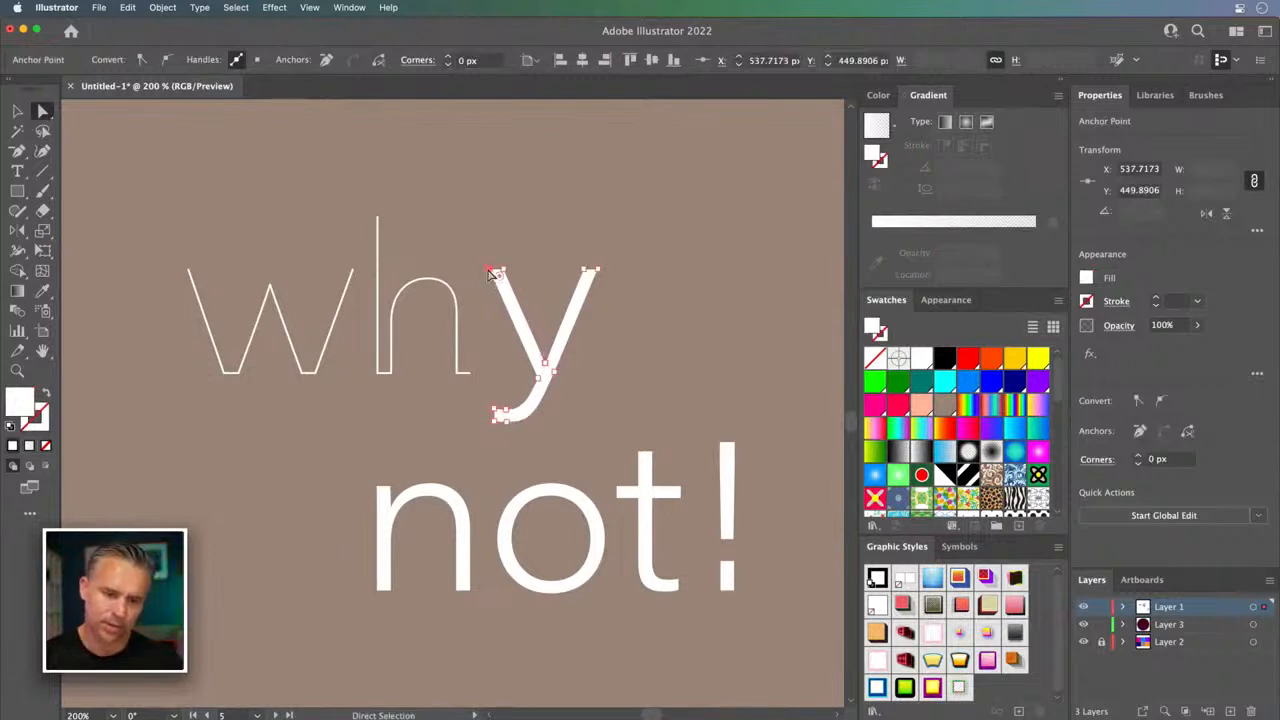
pyautogui.press('Delete')
pyautogui.click(537, 386)
pyautogui.press('Delete')
pyautogui.click(500, 415)
pyautogui.press('Delete')
# - Swap the y's fill to a 1 pt stroke
pyautogui.click(17, 111)
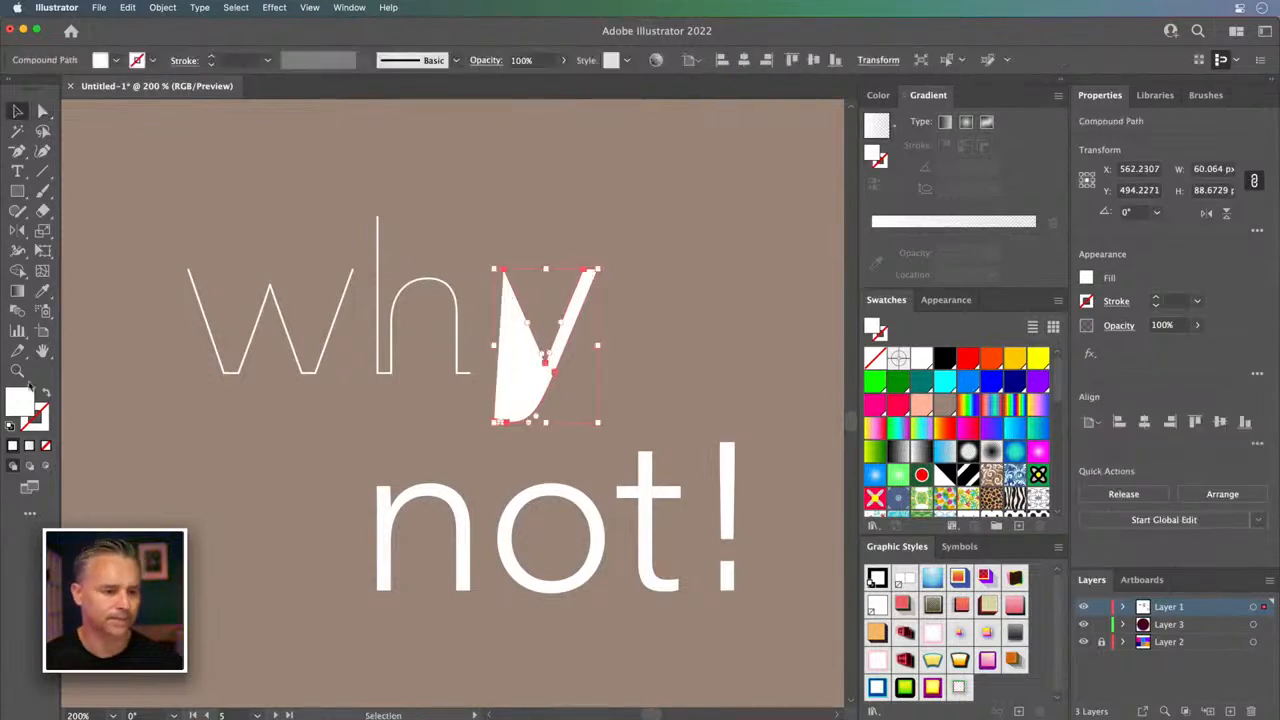
pyautogui.click(46, 394)
pyautogui.click(415, 411)
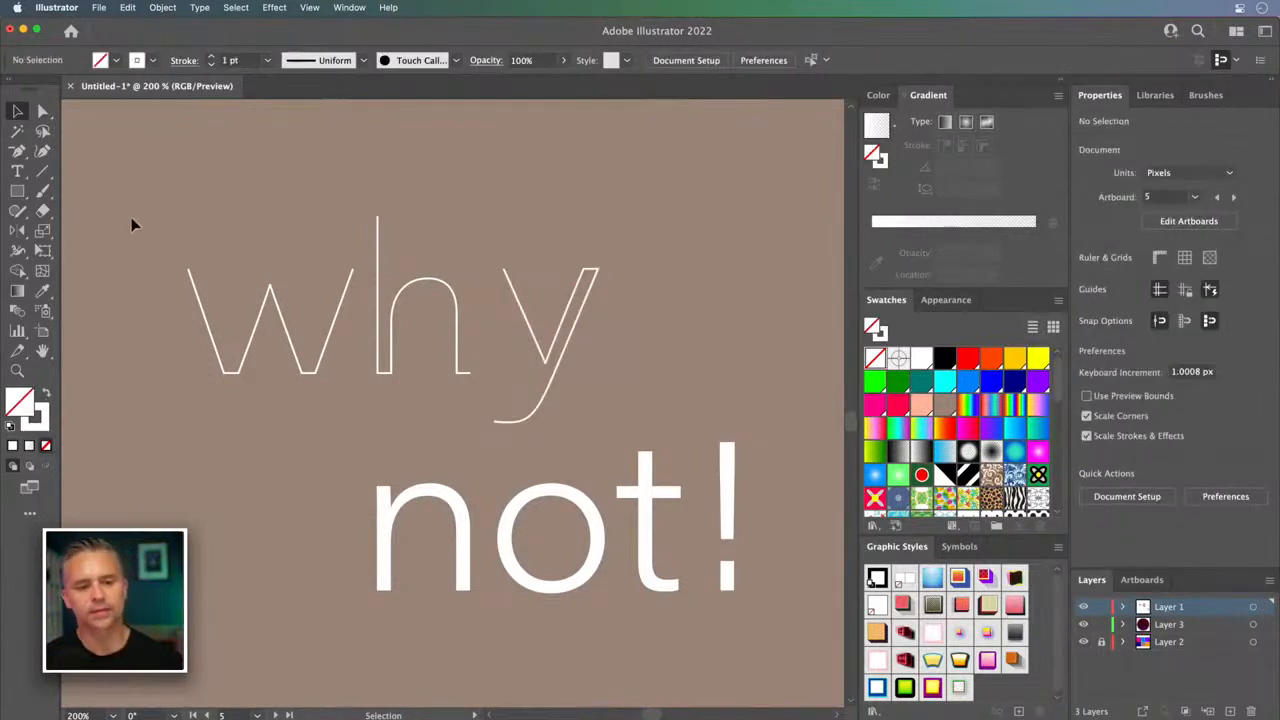
# - Select the thin "why" lettering and apply the pastel Pattern Brush 22 to its strokes
pyautogui.click(548, 385)
pyautogui.click(400, 272)
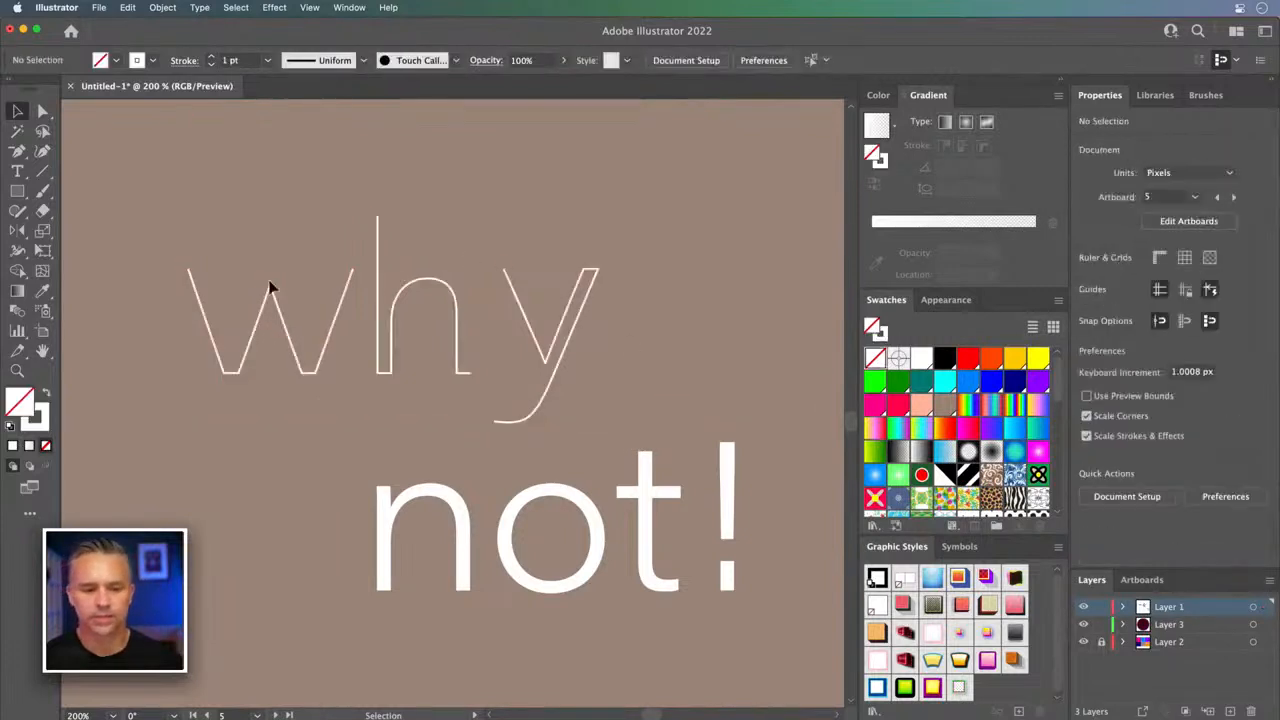
pyautogui.press('super+a')
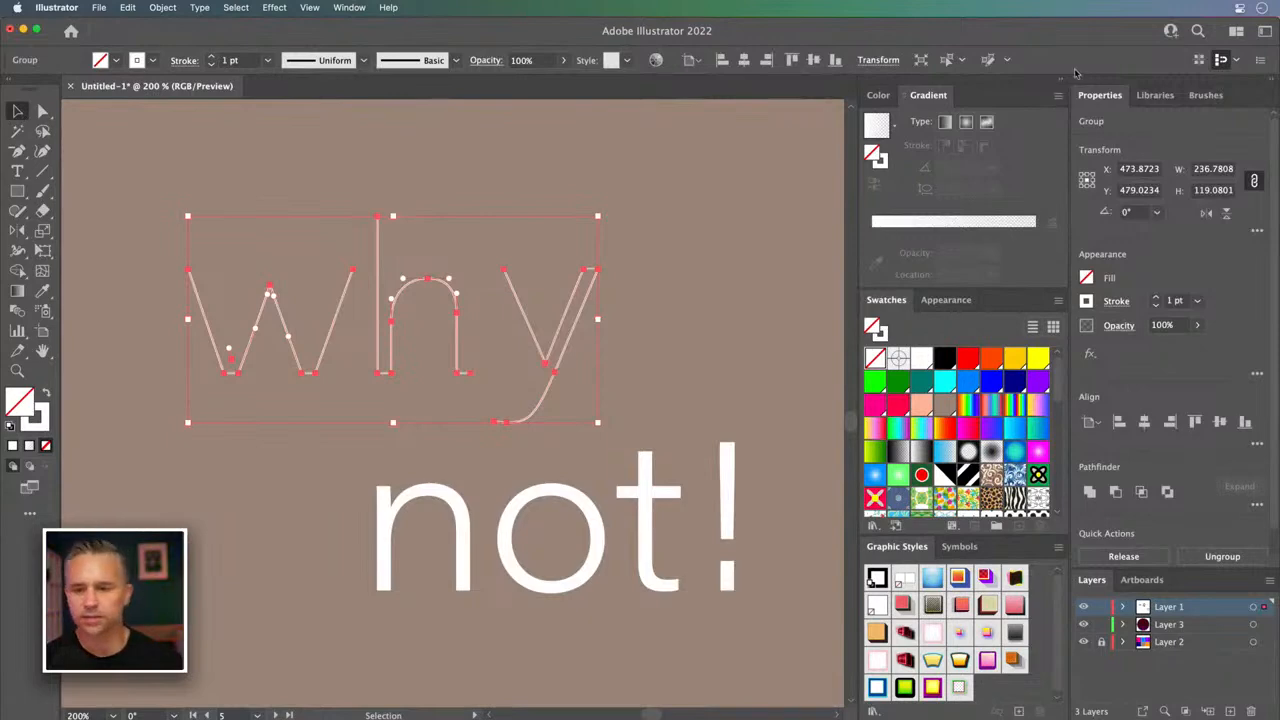
pyautogui.click(1206, 95)
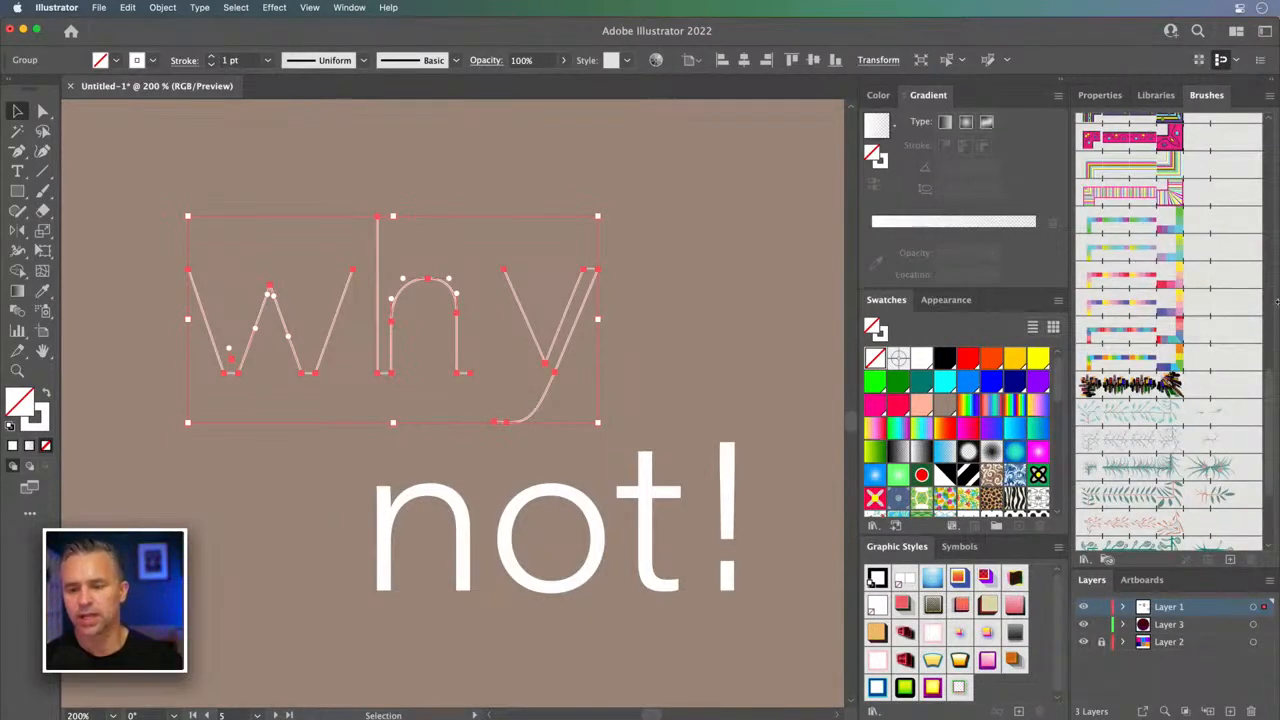
pyautogui.moveTo(1274, 388); pyautogui.dragTo(1270, 356)
pyautogui.scroll(-5, 1200, 305)
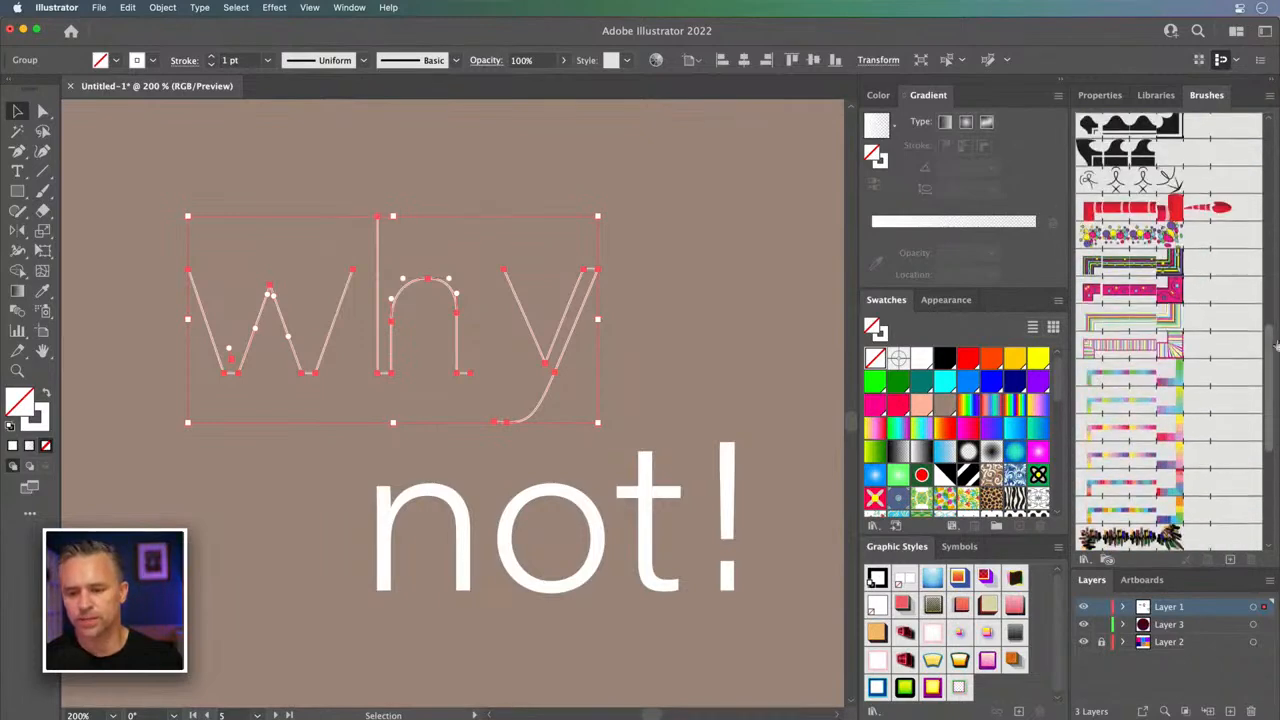
pyautogui.click(1150, 404)
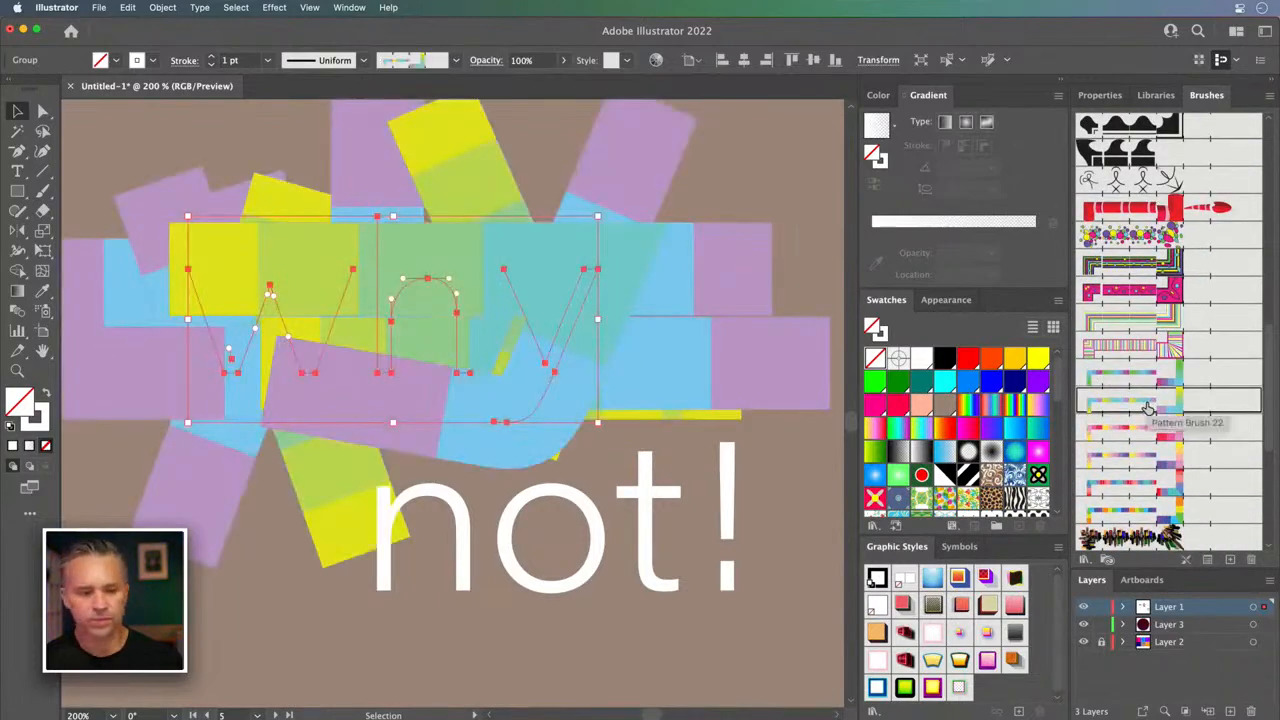
# - Reduce the brushed "why" lettering's stroke weight to 0.25 pt
pyautogui.click(212, 67)
pyautogui.click(212, 67)
pyautogui.click(212, 67)
pyautogui.click(212, 67)
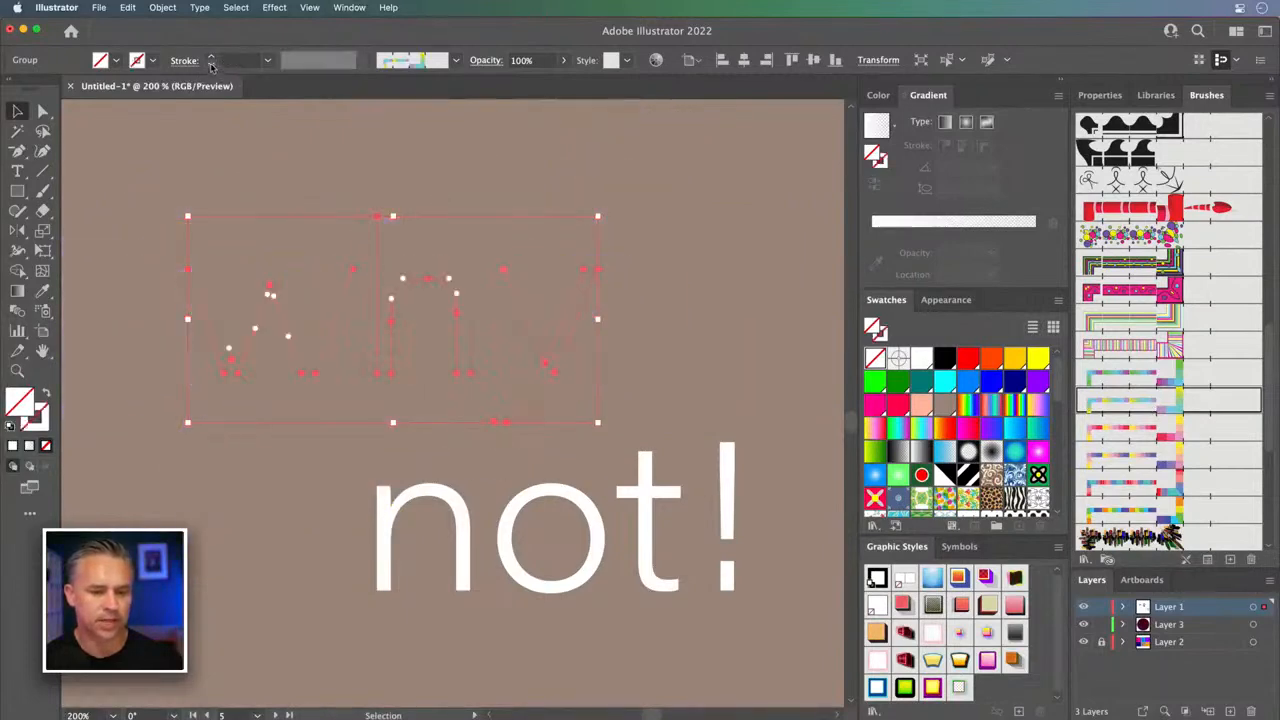
pyautogui.click(211, 57)
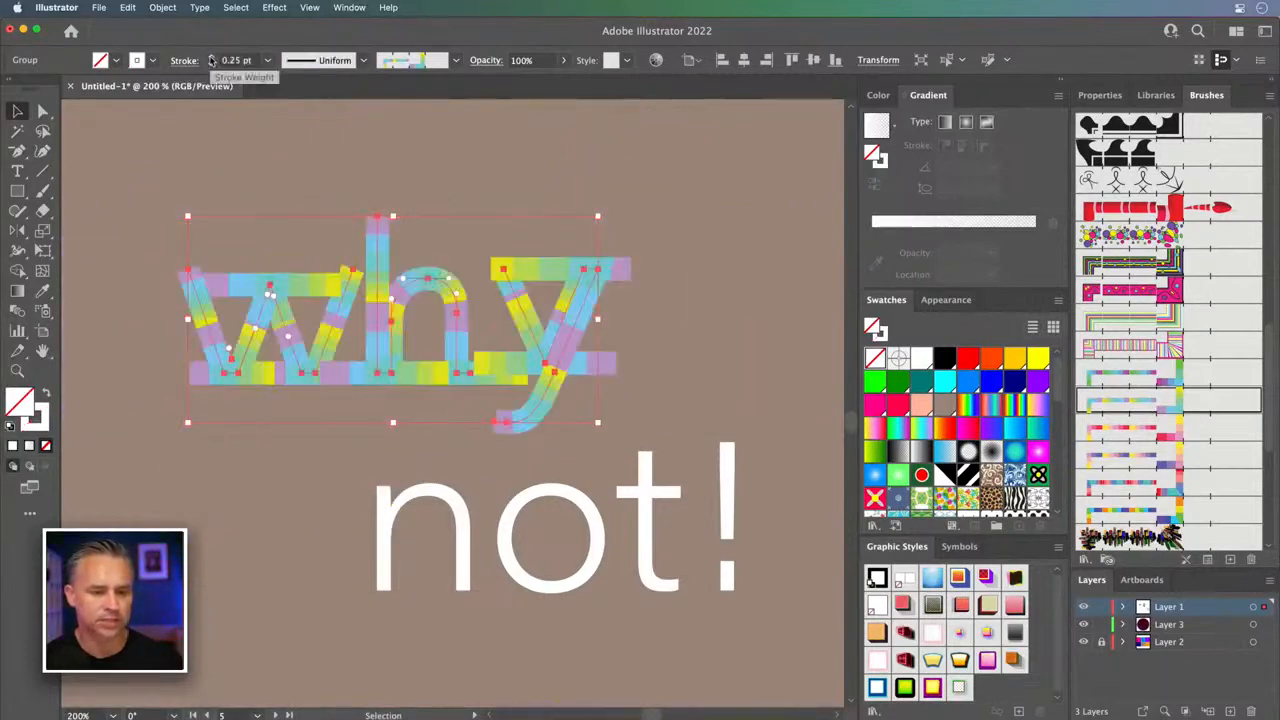
# - Set Pattern Brush 22's fixed scale to 10% and apply the change to the existing strokes
pyautogui.doubleClick(1176, 404)
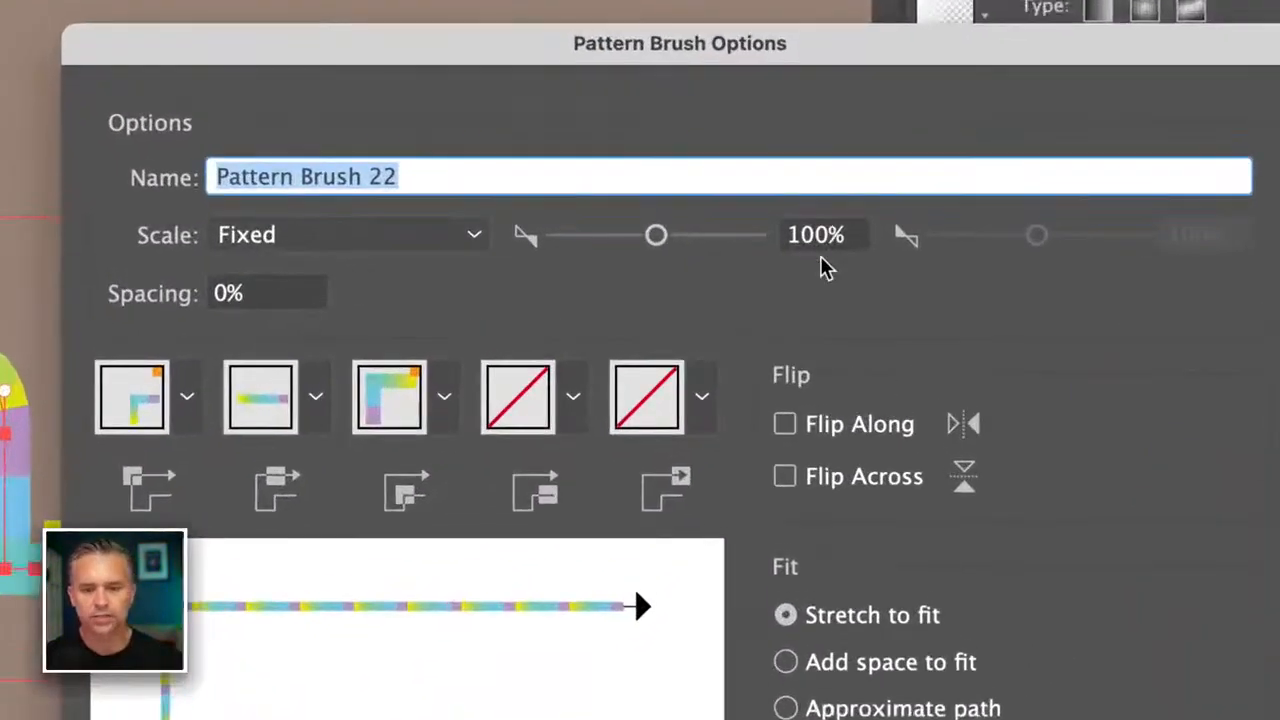
pyautogui.doubleClick(818, 226)
pyautogui.write('10')
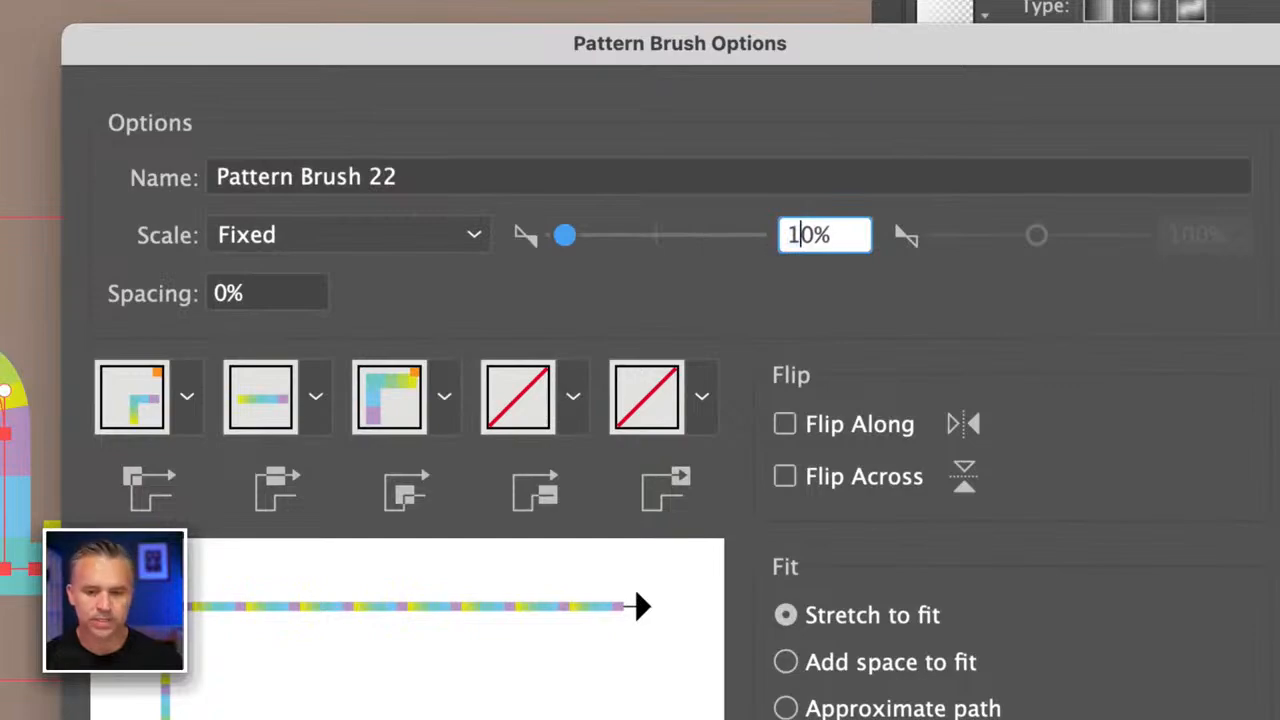
pyautogui.press('Return')
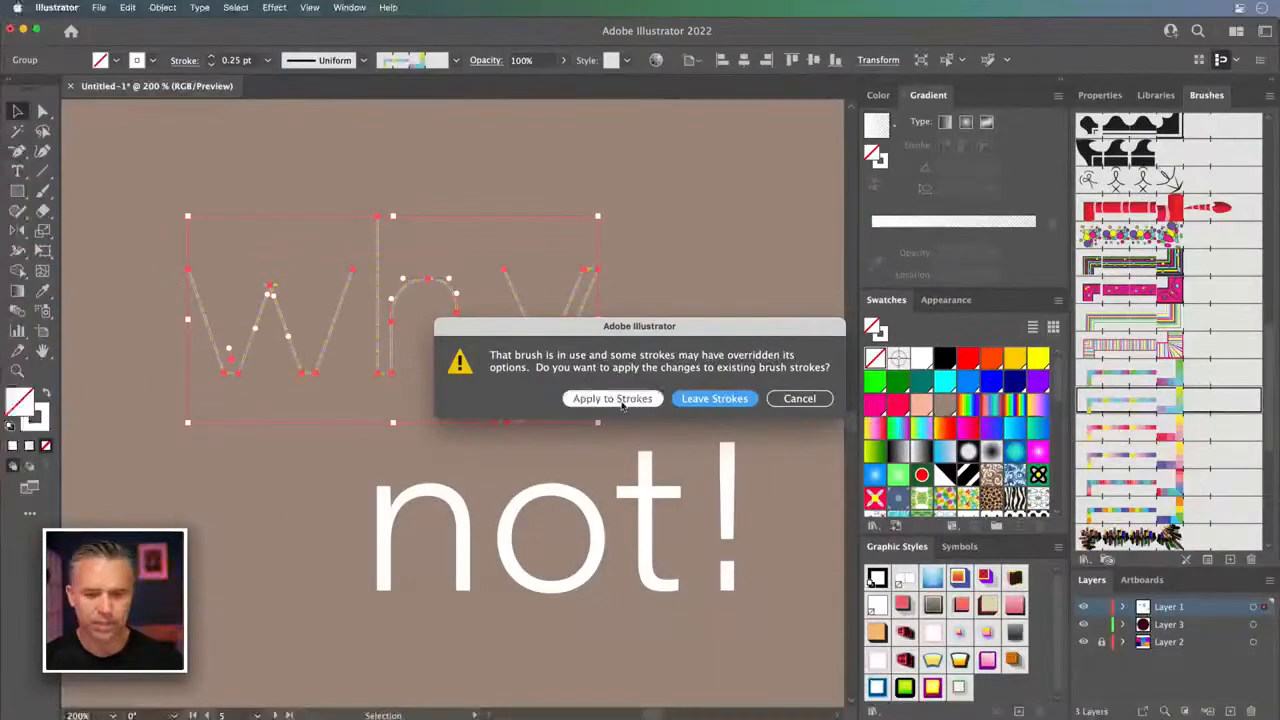
pyautogui.click(618, 399)
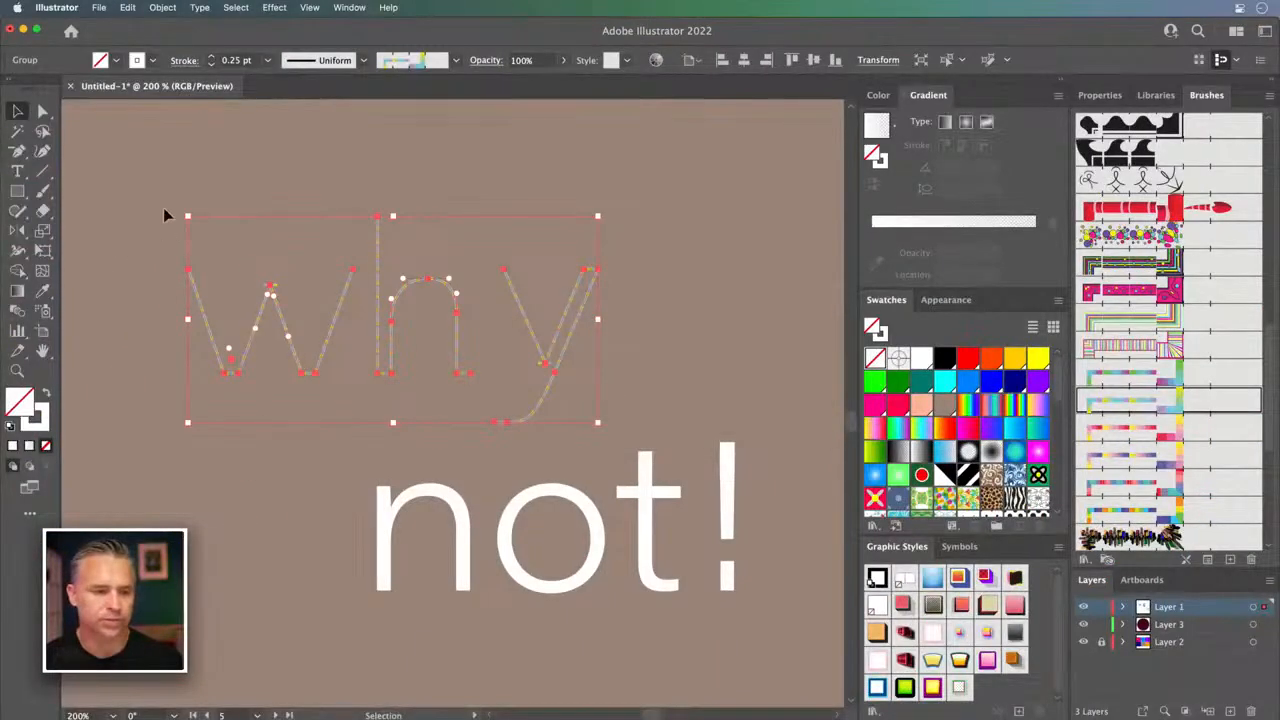
# - Raise the "why" lettering's stroke weight to 1 pt
pyautogui.click(211, 56)
pyautogui.click(211, 56)
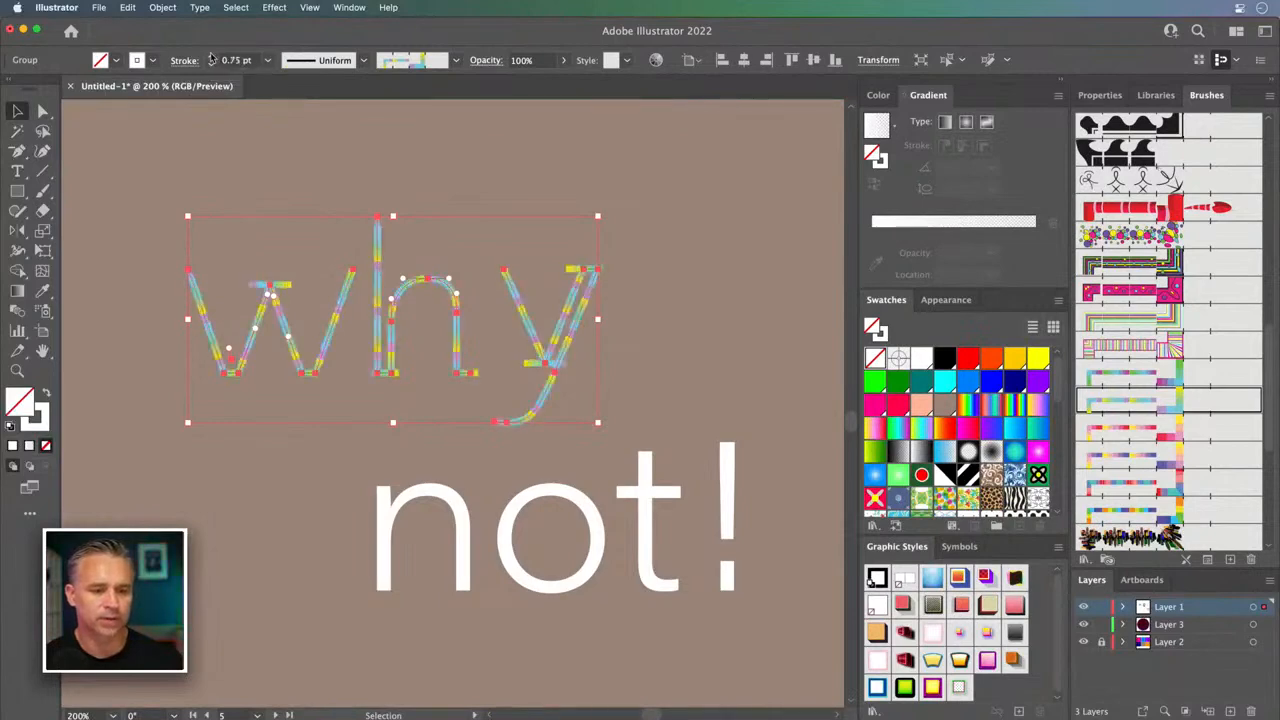
pyautogui.click(211, 56)
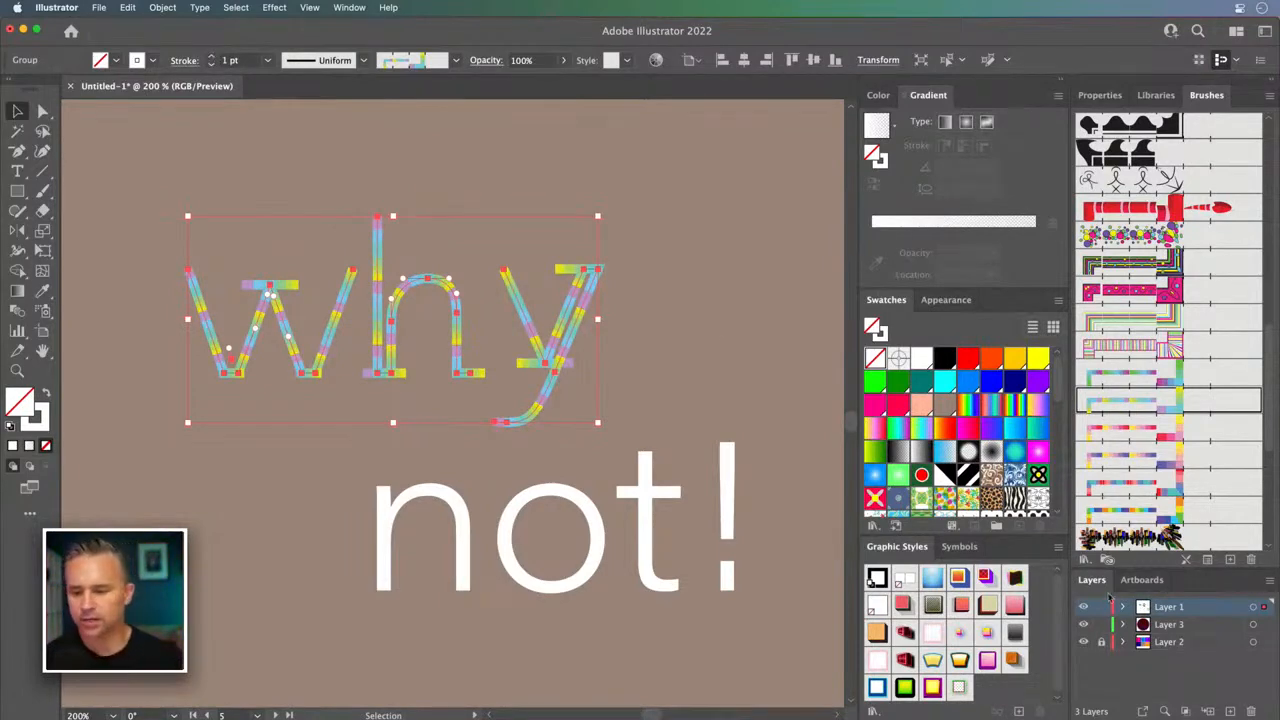
# - Fill the background rectangle with the violet C=75 M=100 Y=0 K=0 swatch and lock Layer 2
pyautogui.click(792, 340)
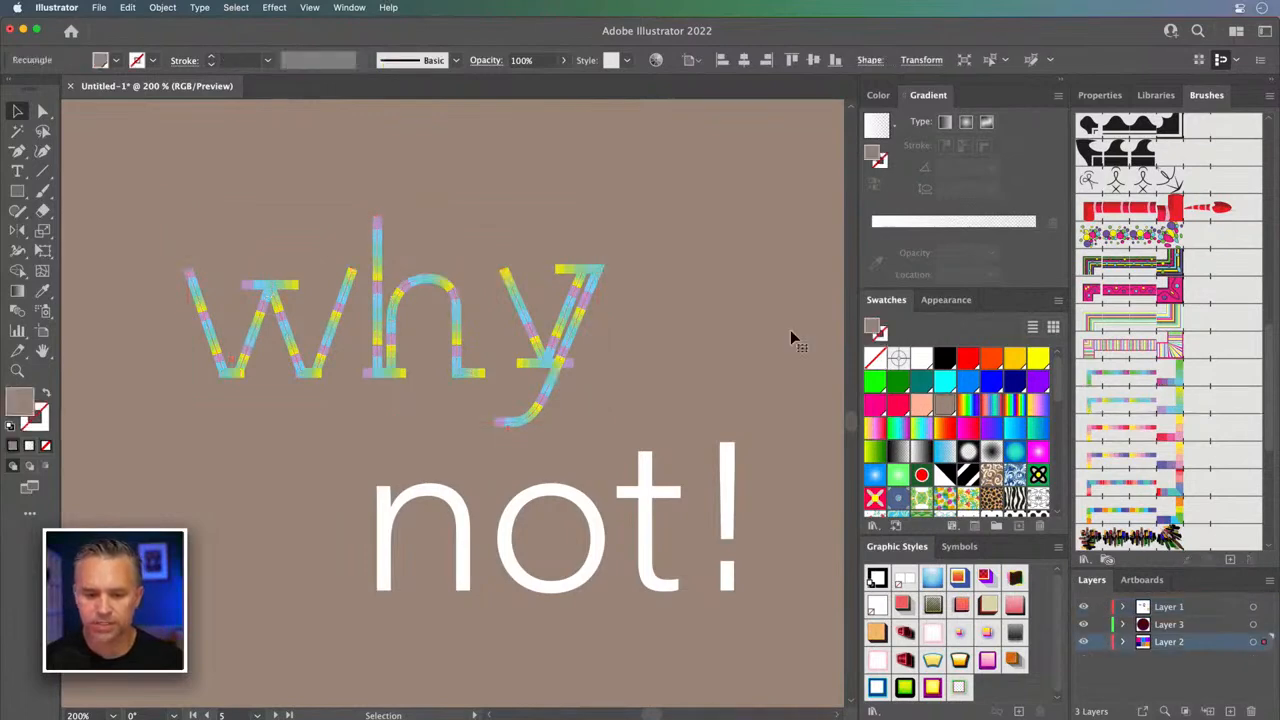
pyautogui.click(903, 407)
pyautogui.click(1038, 383)
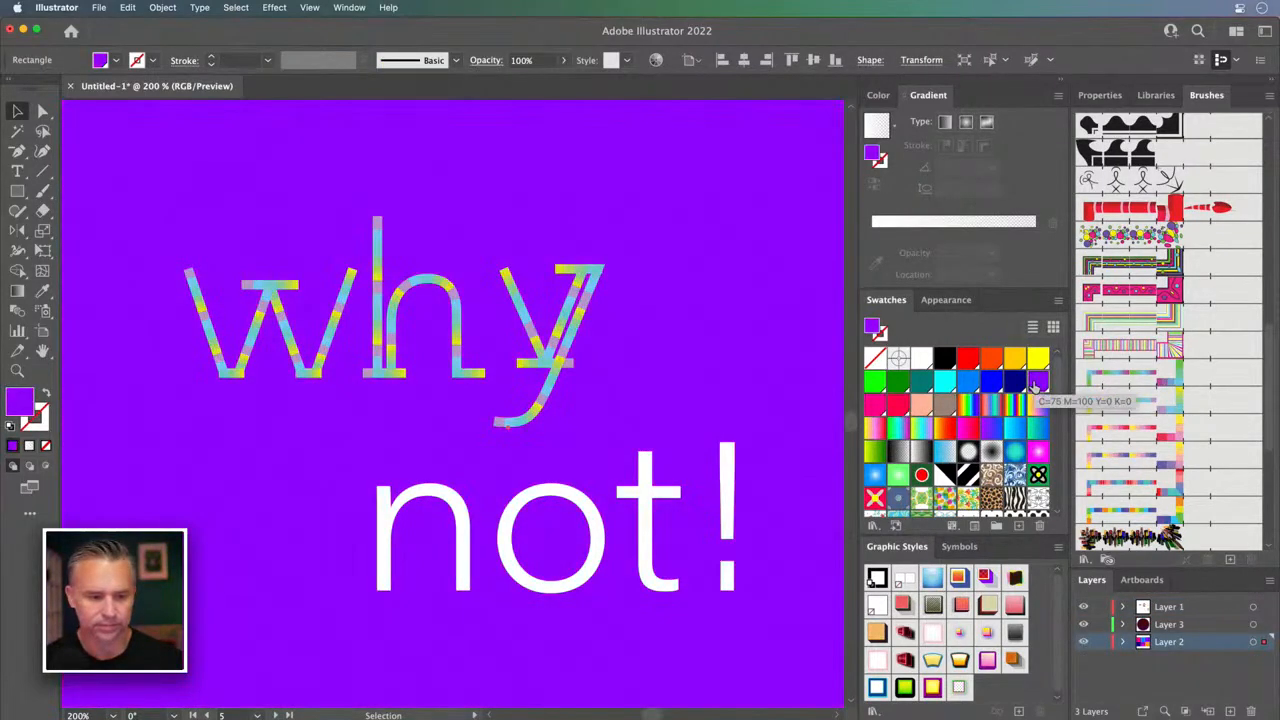
pyautogui.click(1101, 641)
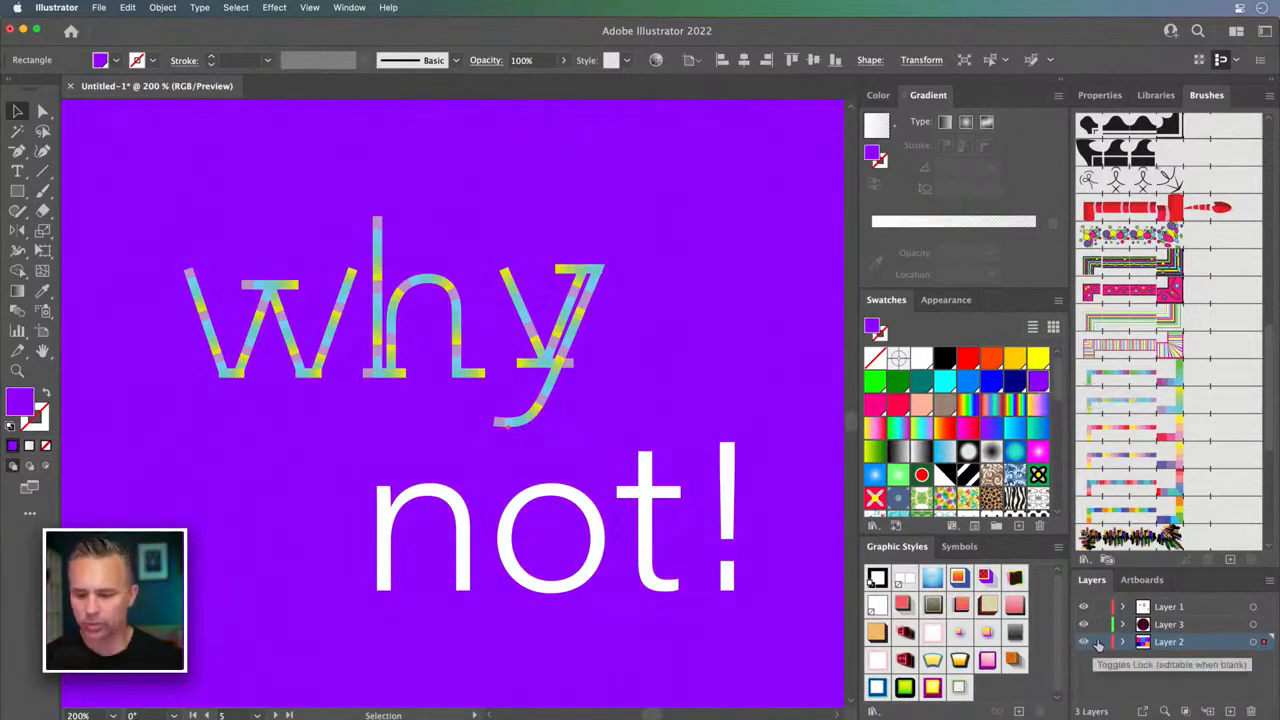
# - Delete the w's extra anchor point at its middle peak and one point from each flat valley to make them pointed
pyautogui.click(400, 305)
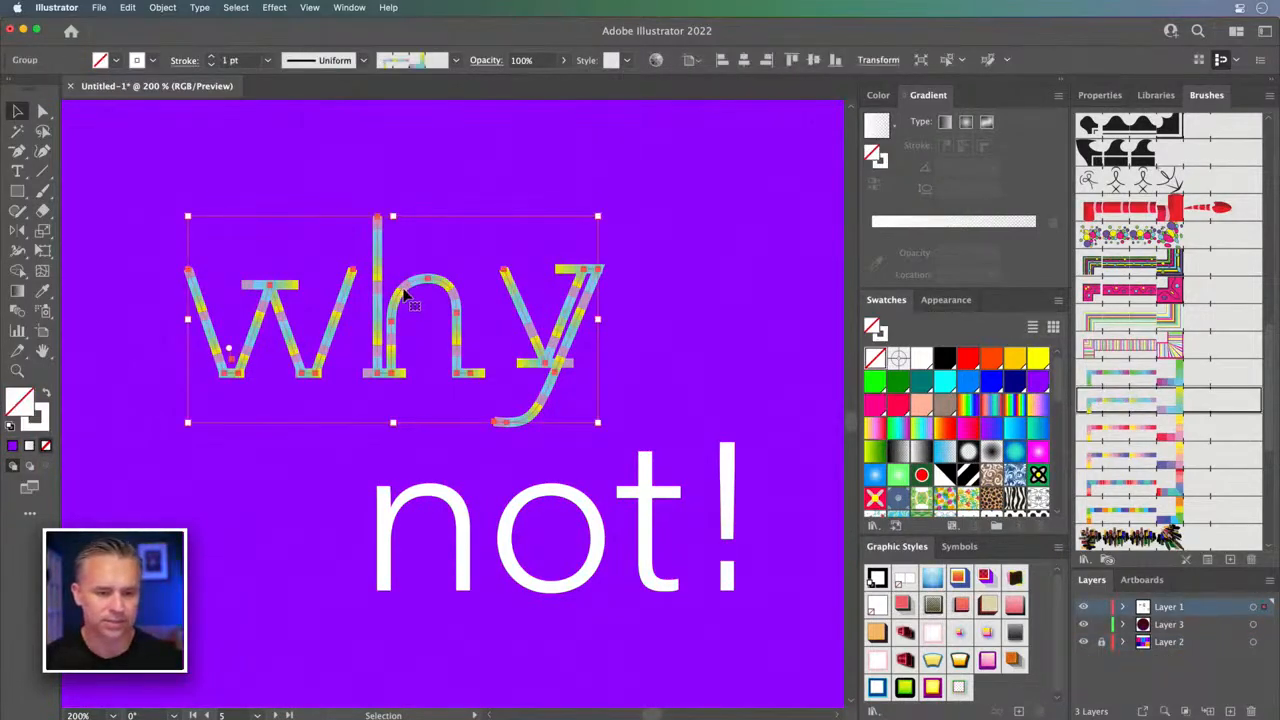
pyautogui.click(234, 185)
pyautogui.click(266, 306)
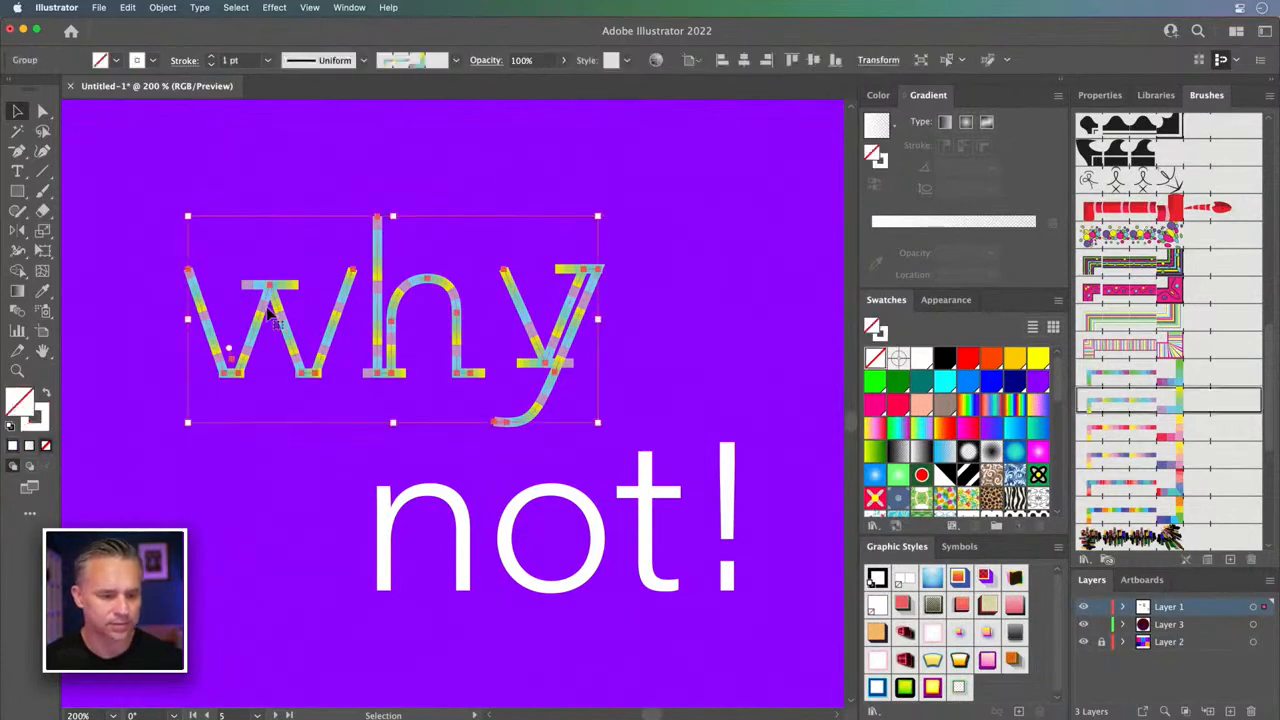
pyautogui.press('super+equal')
pyautogui.press('super+equal')
pyautogui.press('super+equal')
pyautogui.moveTo(268, 315); pyautogui.dragTo(645, 337)
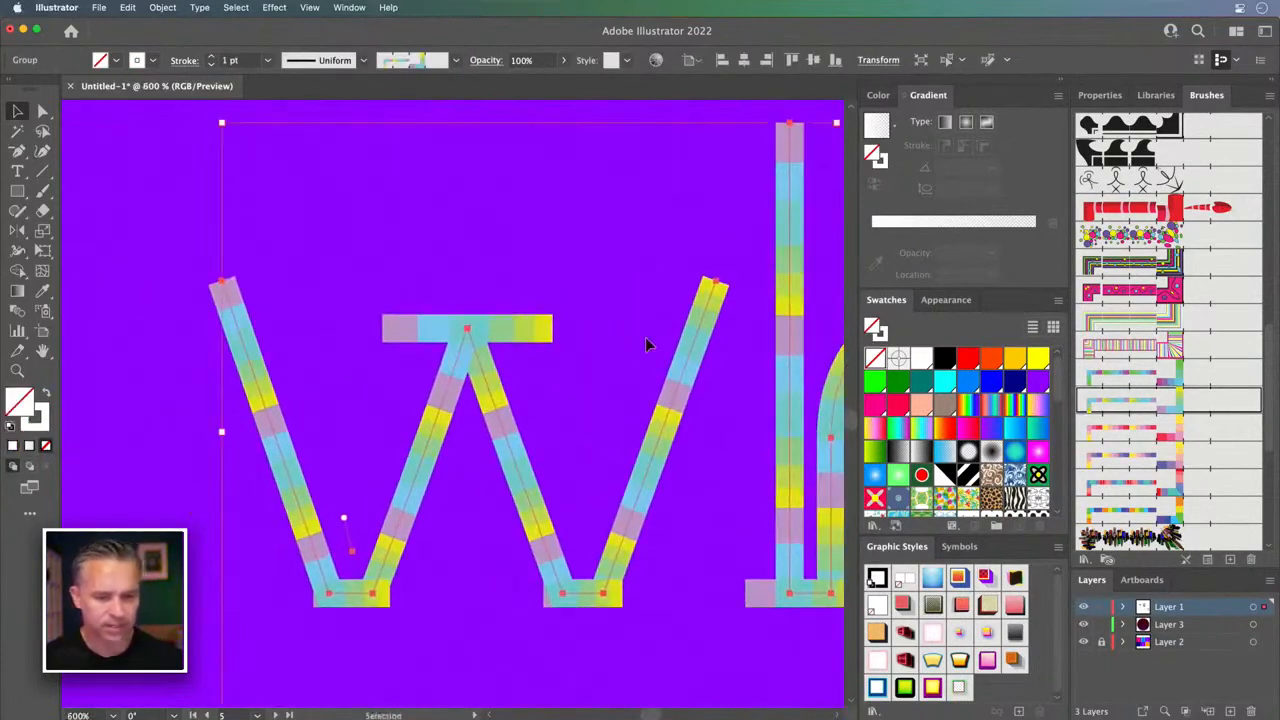
pyautogui.press('p')
pyautogui.click(469, 335)
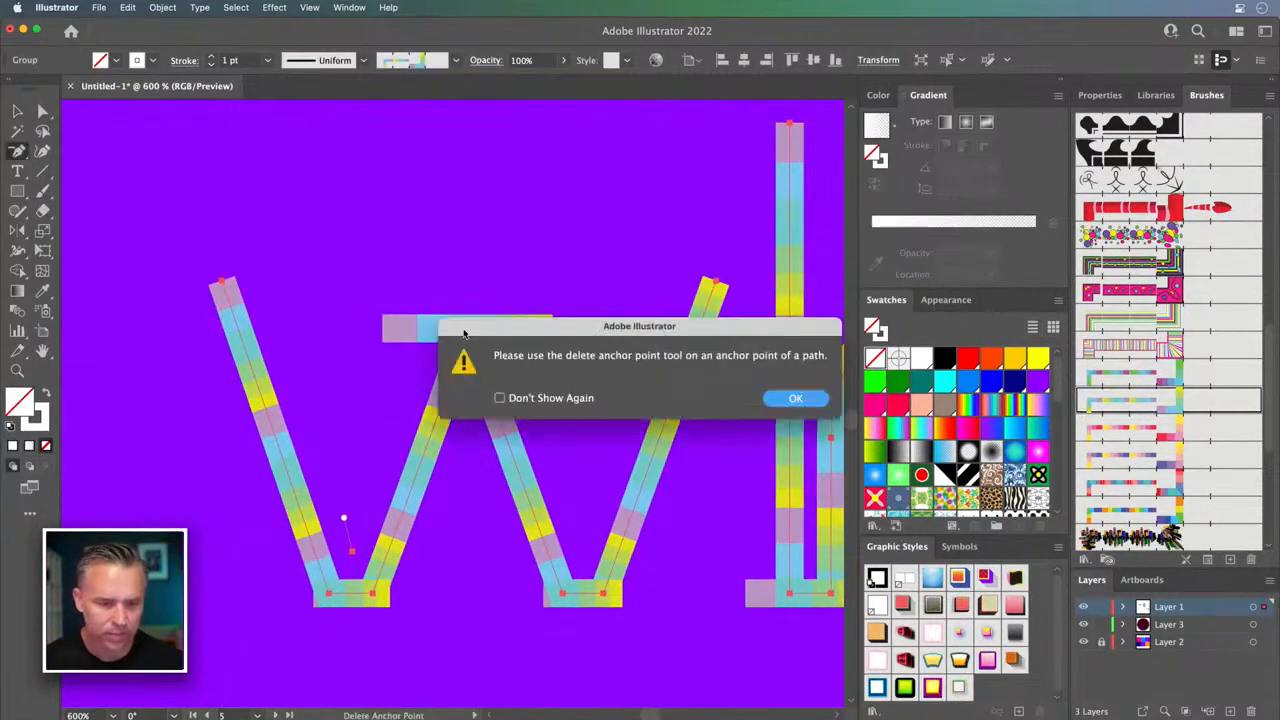
pyautogui.press('Return')
pyautogui.click(466, 334)
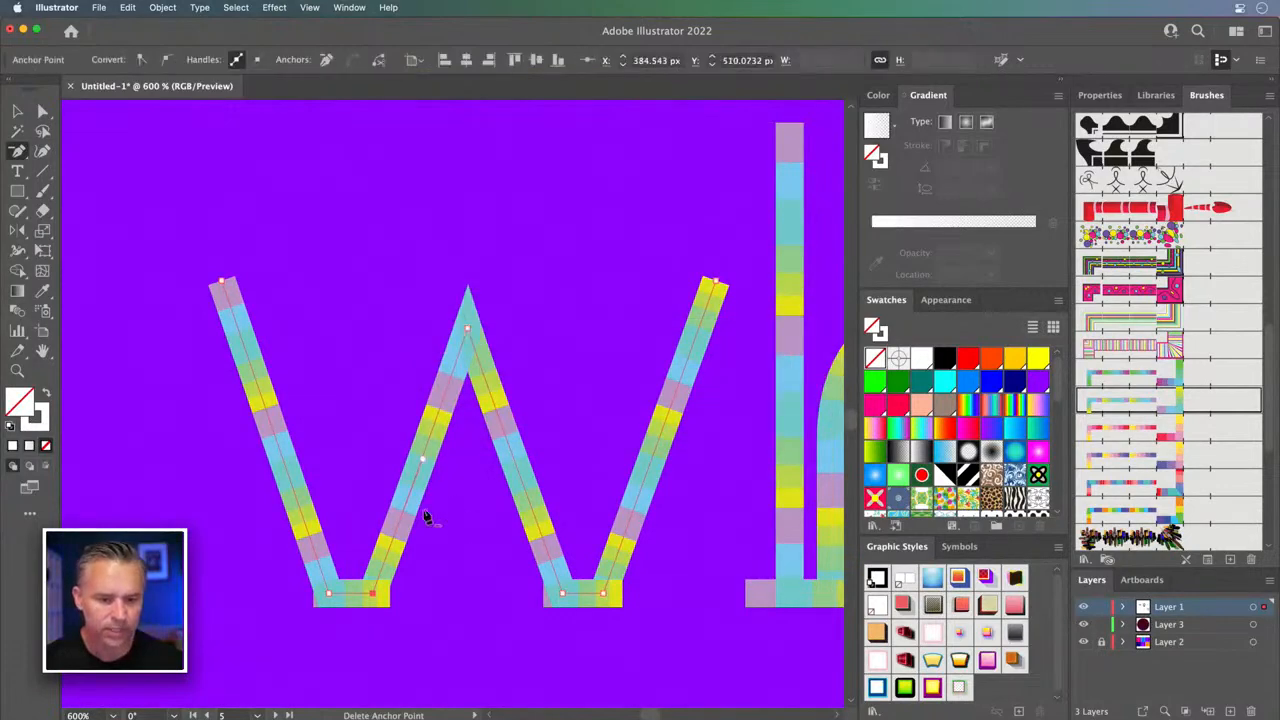
pyautogui.click(373, 595)
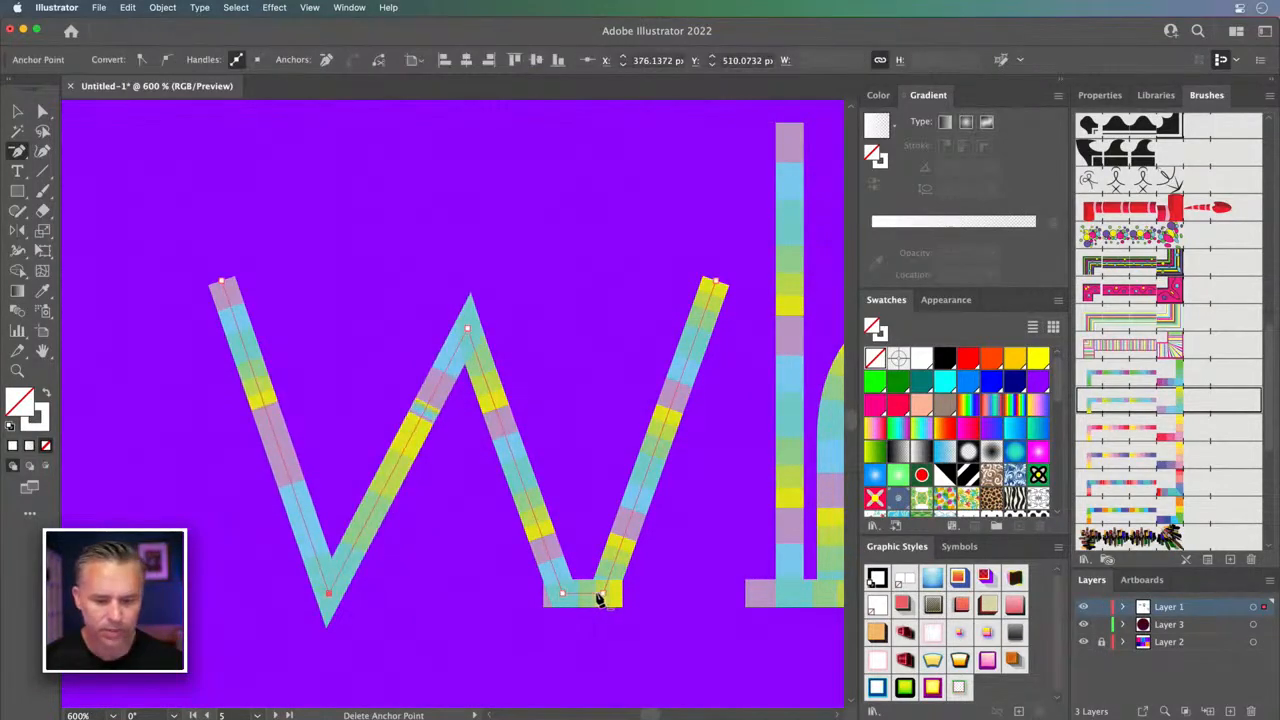
pyautogui.click(562, 595)
# - Delete the h's anchor points at the foot and start of its arch so the arch rises from the stem's base
pyautogui.hscroll(5, 571, 343)
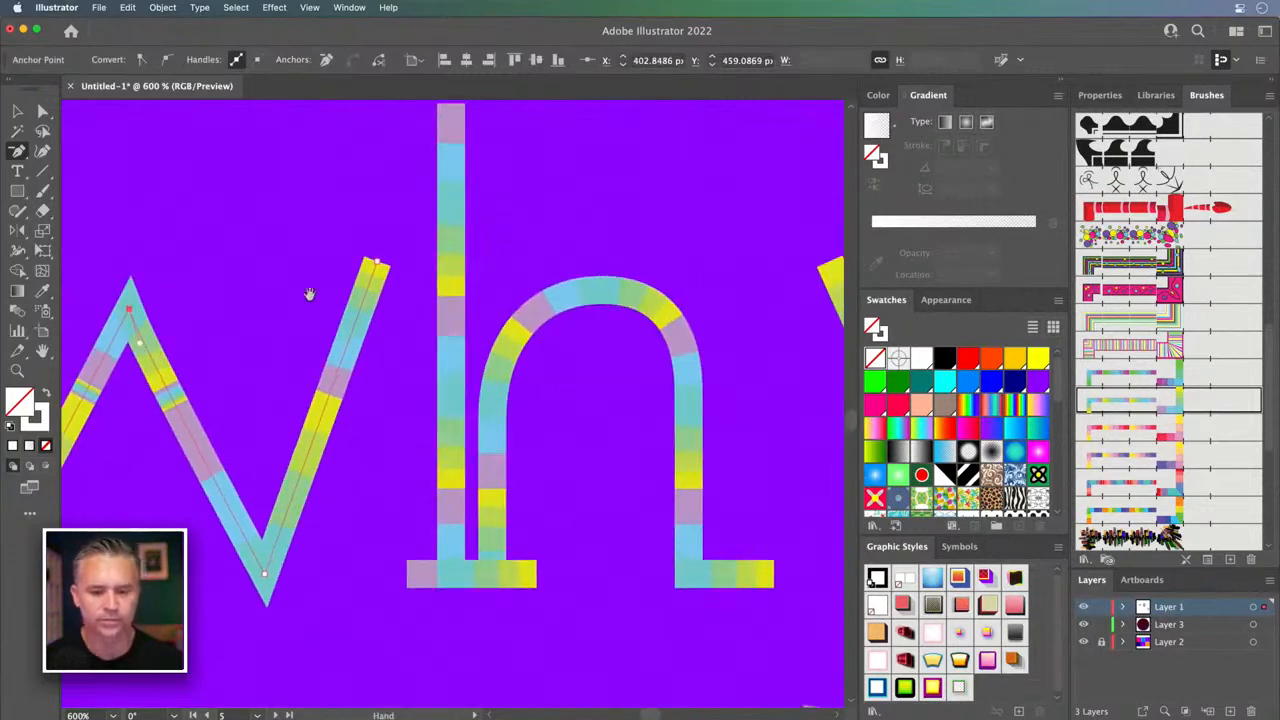
pyautogui.press('super+a')
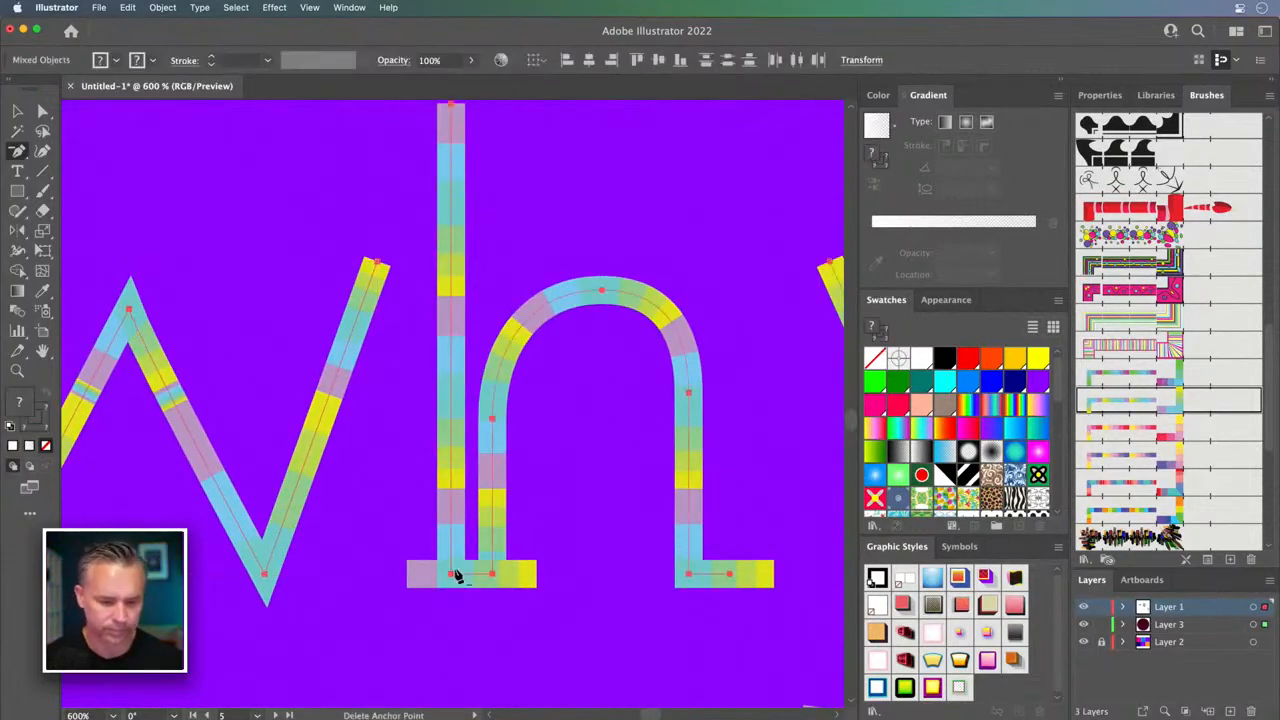
pyautogui.click(491, 574)
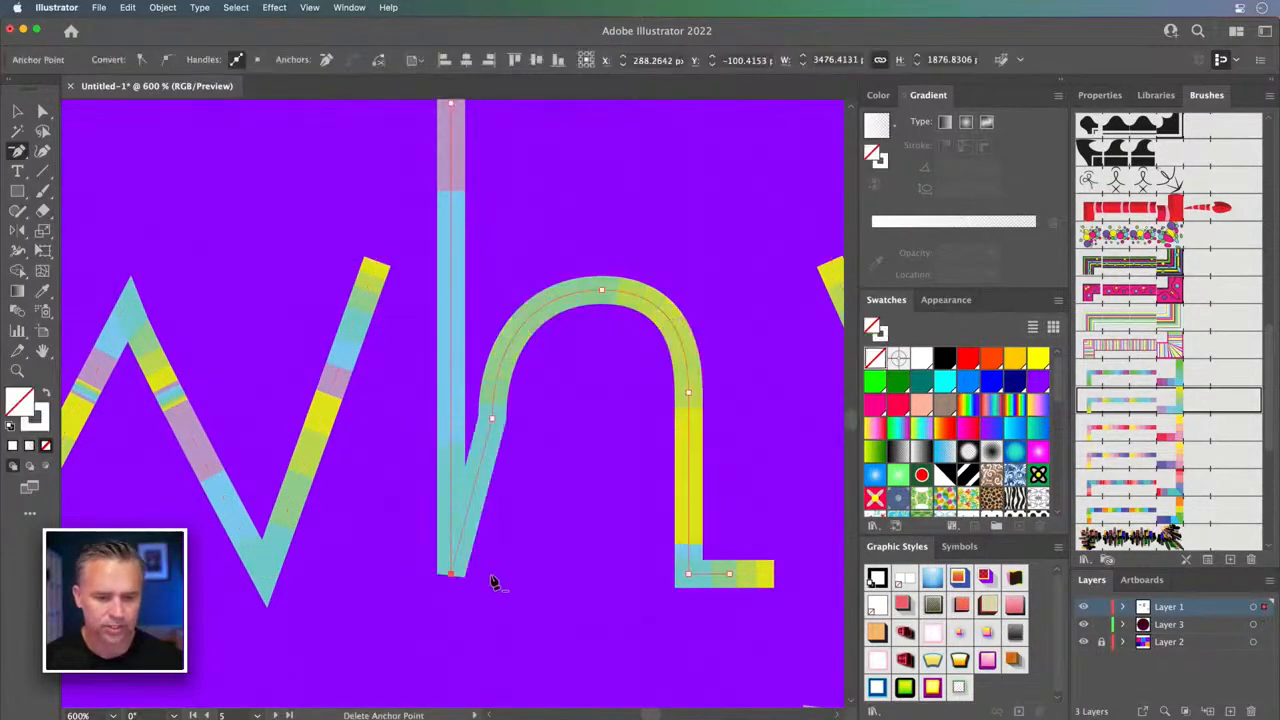
pyautogui.click(491, 422)
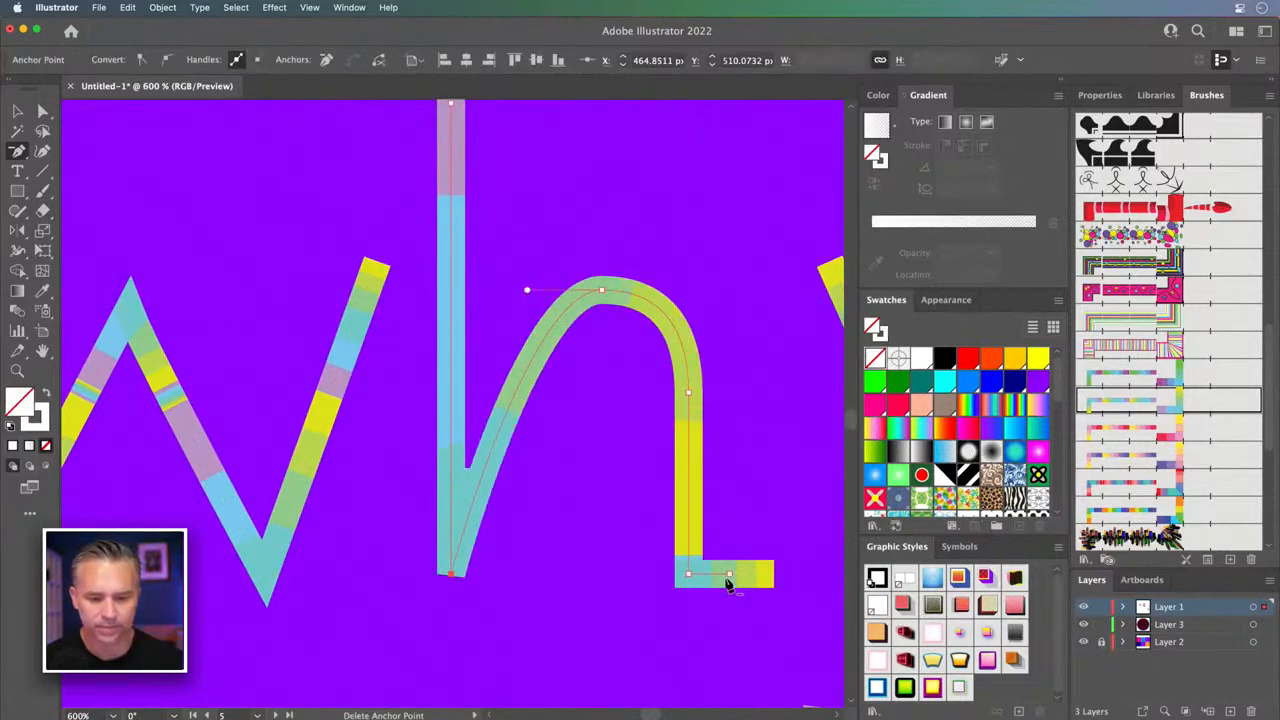
# - Delete the y's extra anchor point at its inner junction and the inner point at its upper-right tip
pyautogui.hscroll(10, 580, 478)
pyautogui.scroll(-3, 580, 478)
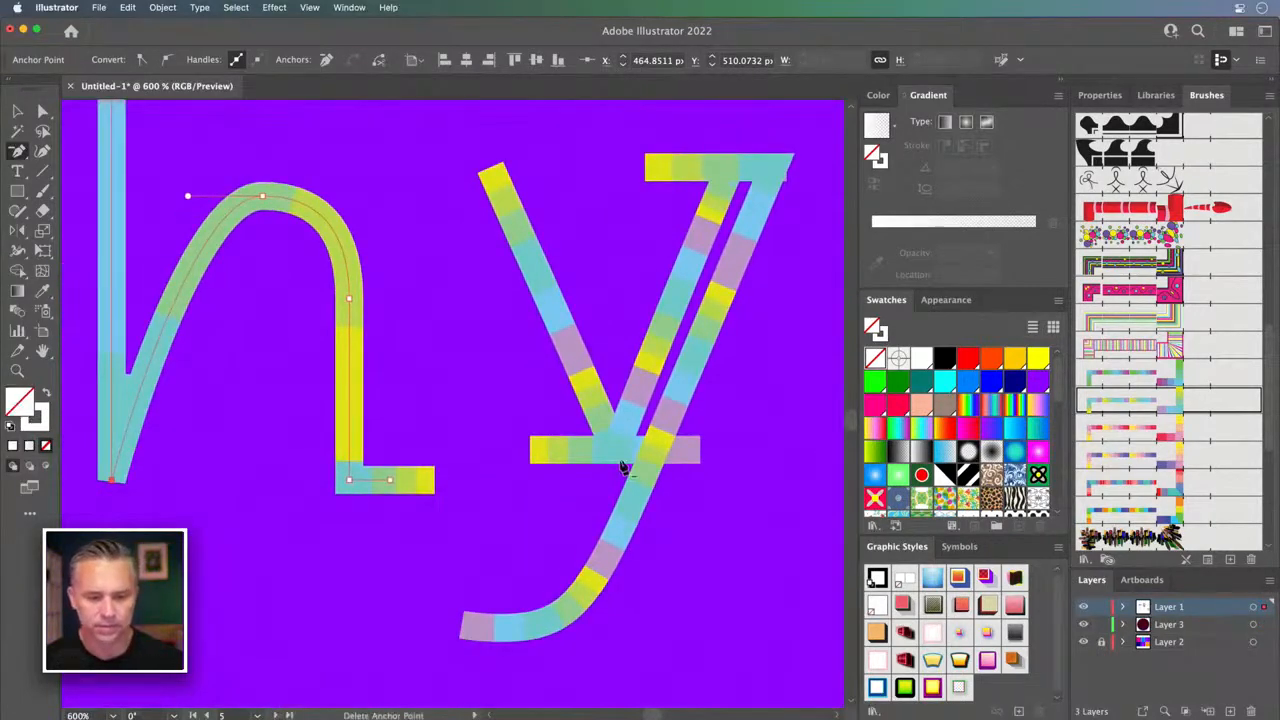
pyautogui.press('super+a')
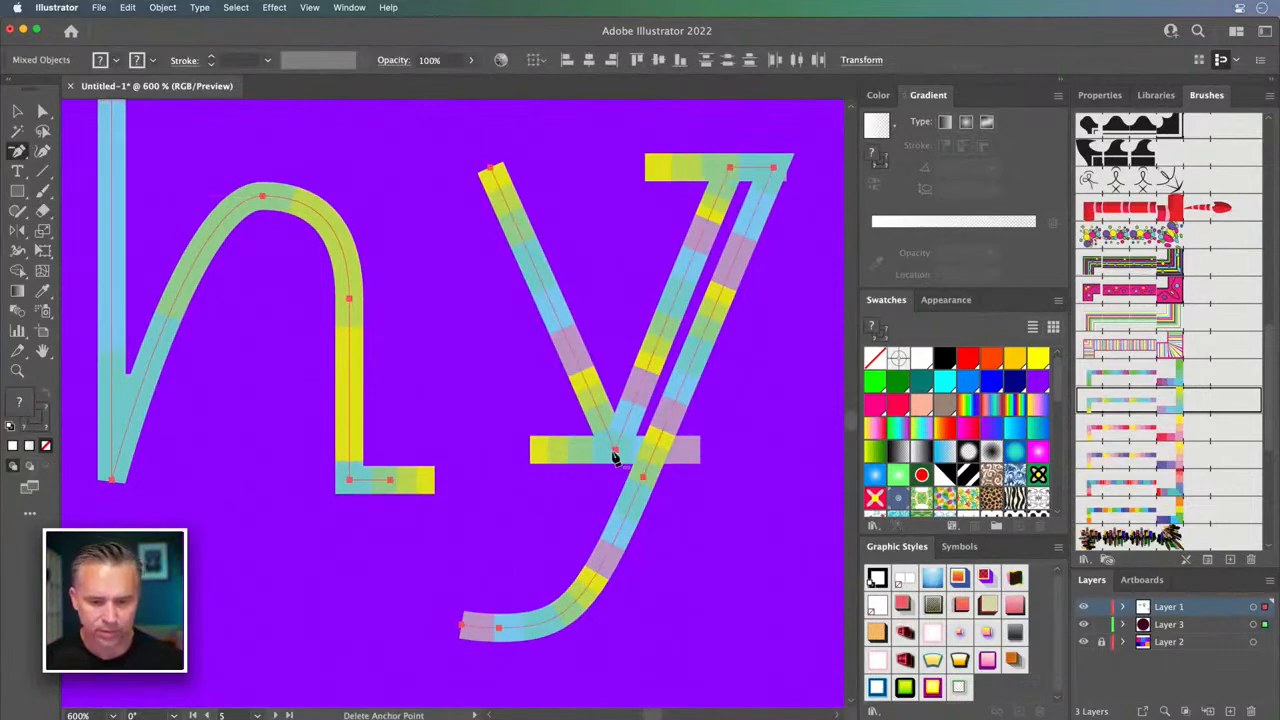
pyautogui.click(614, 454)
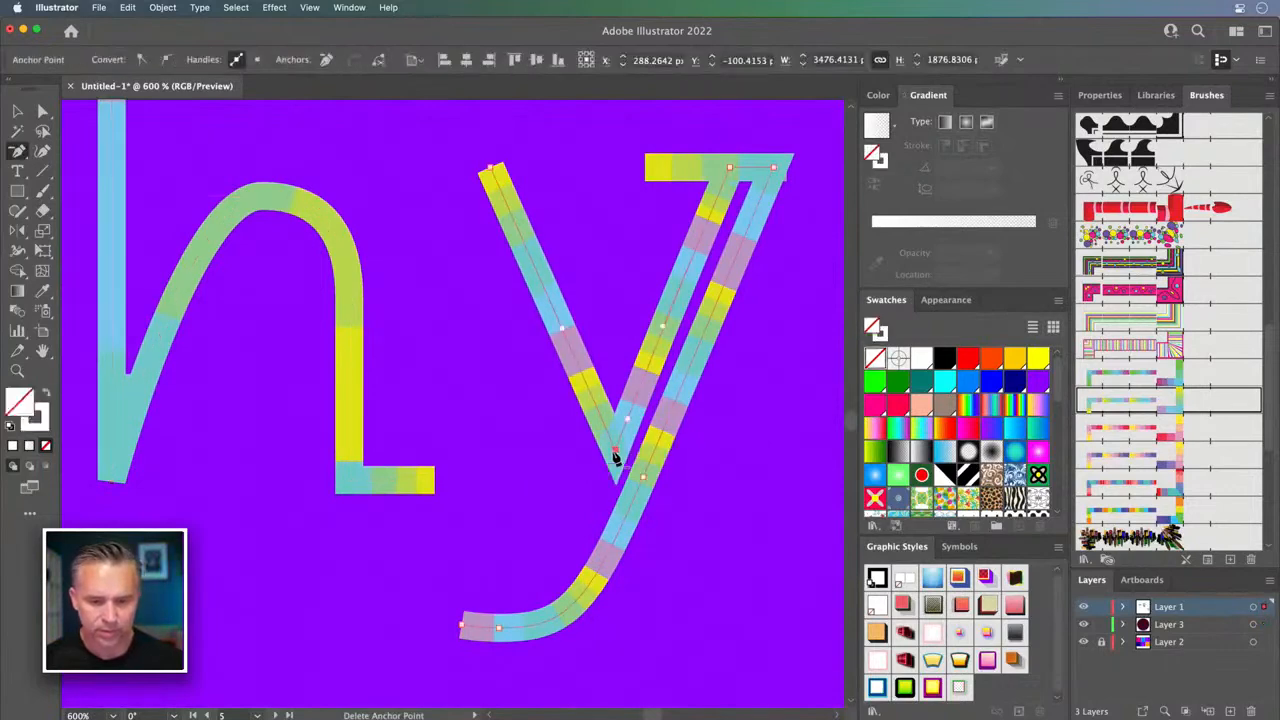
pyautogui.click(731, 166)
pyautogui.press('super+minus')
pyautogui.press('super+minus')
pyautogui.press('super+minus')
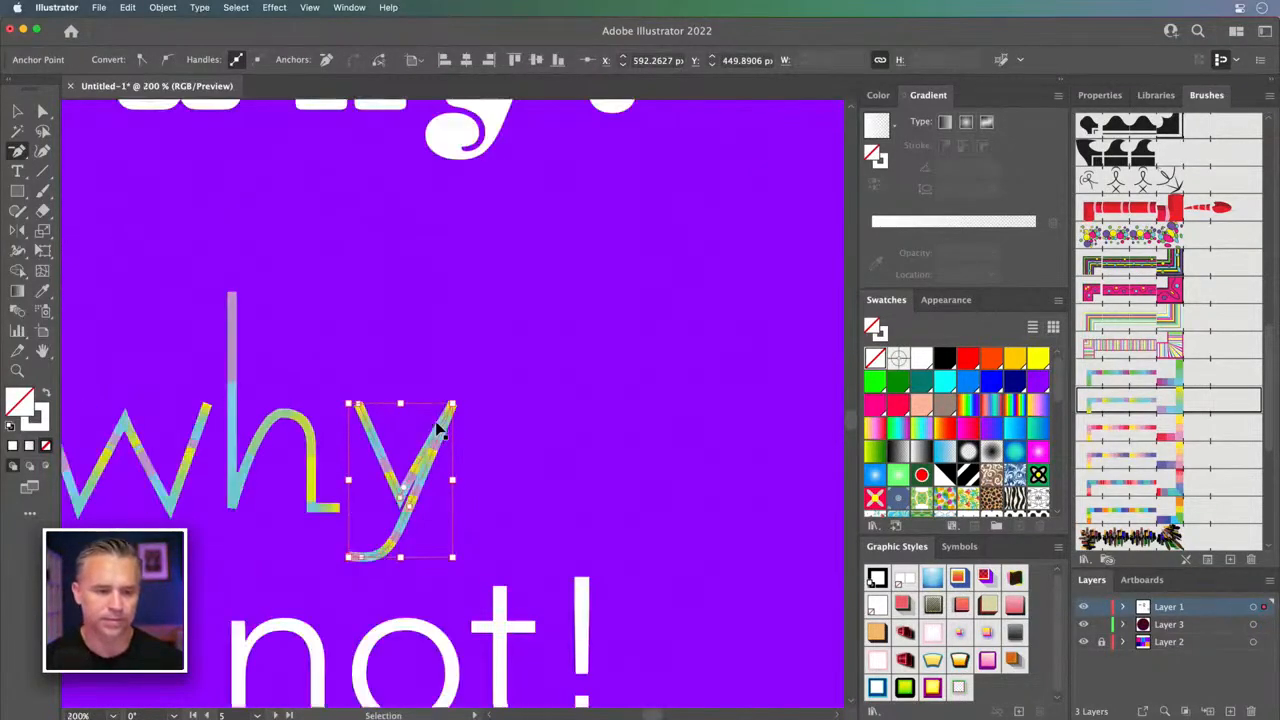
# - Set the stroke weight of the grouped "why" lettering to 2 pt
pyautogui.moveTo(436, 428); pyautogui.dragTo(648, 297)
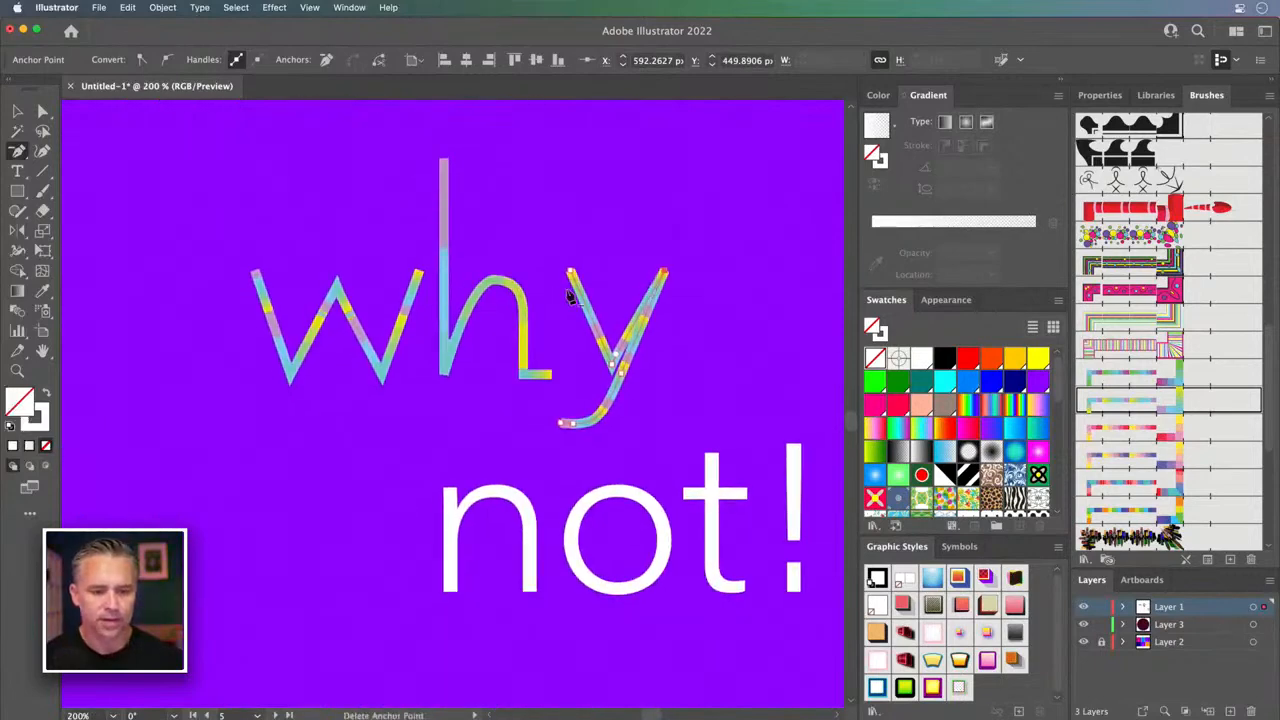
pyautogui.click(17, 111)
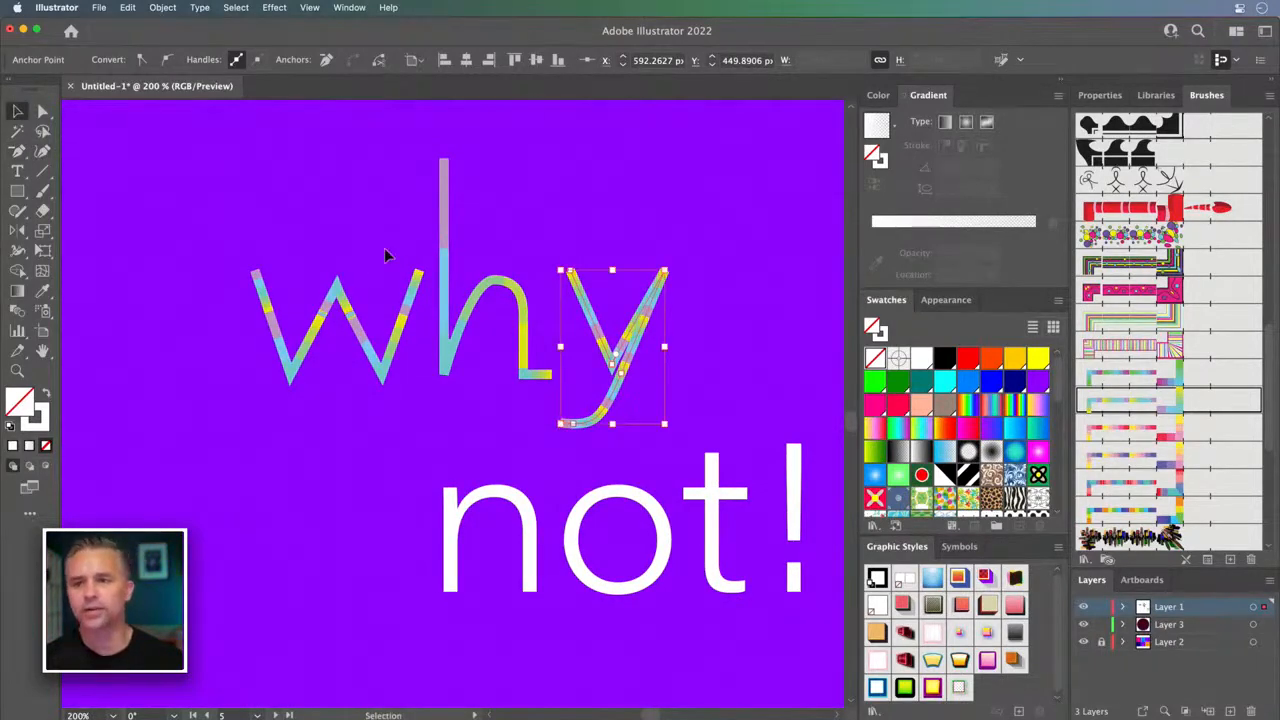
pyautogui.moveTo(420, 249); pyautogui.dragTo(704, 388)
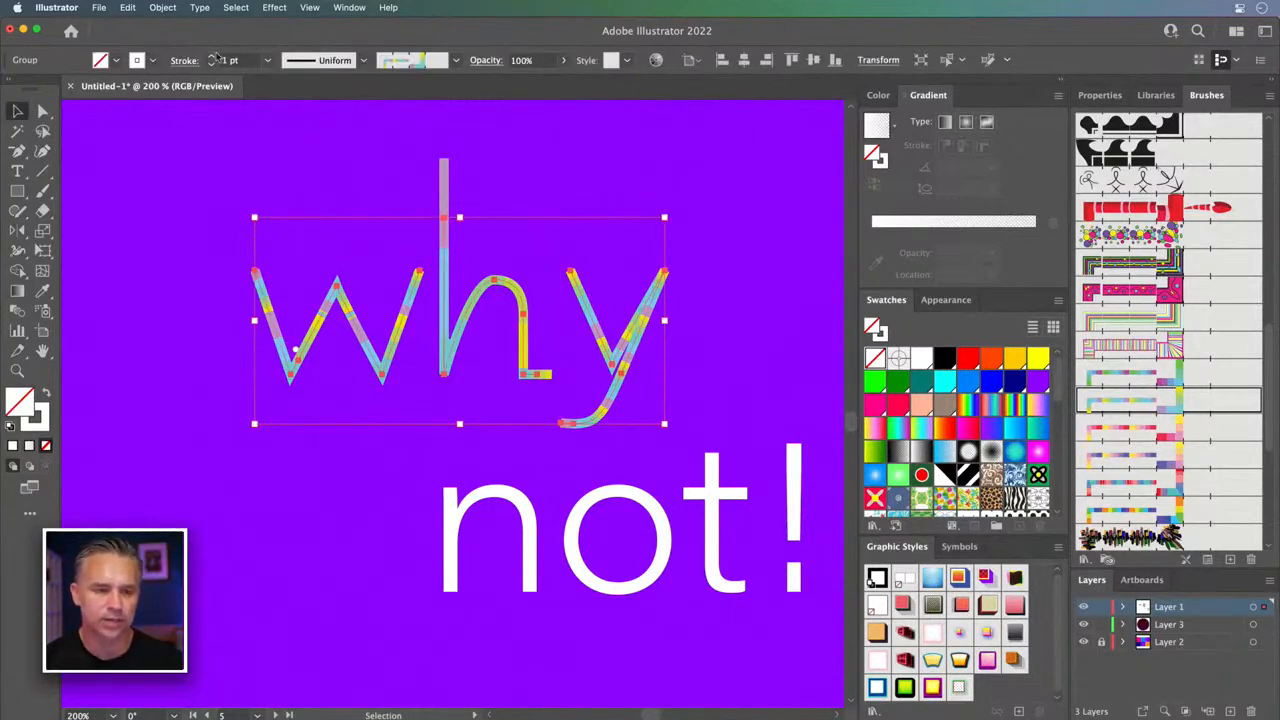
pyautogui.click(212, 57)
pyautogui.click(212, 63)
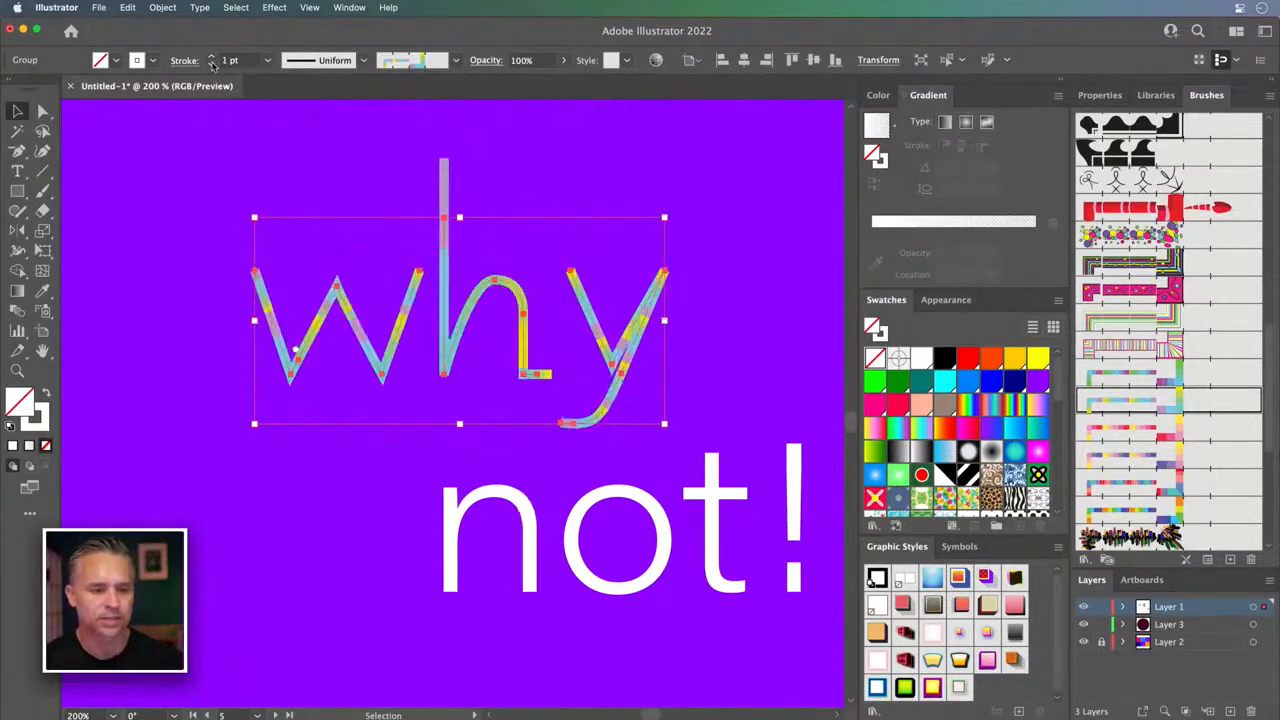
pyautogui.click(212, 57)
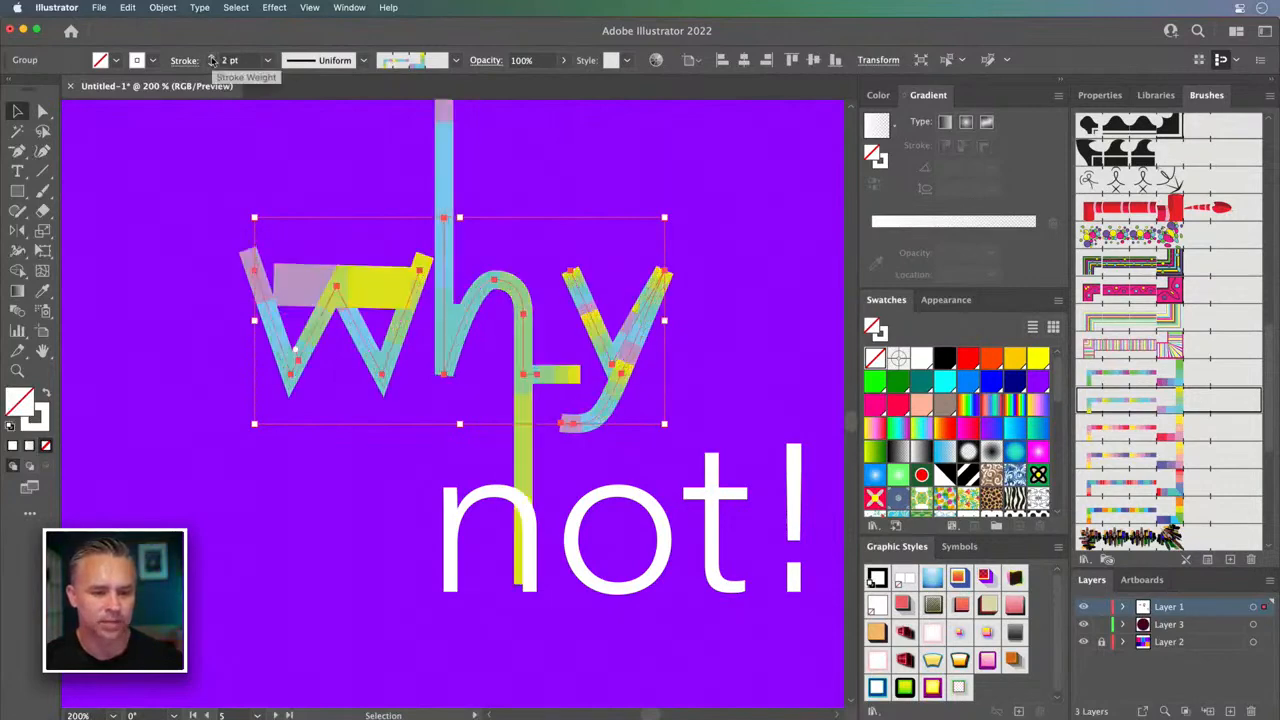
# - Delete the end anchor point of the h's foot so its right leg ends straight
pyautogui.click(42, 111)
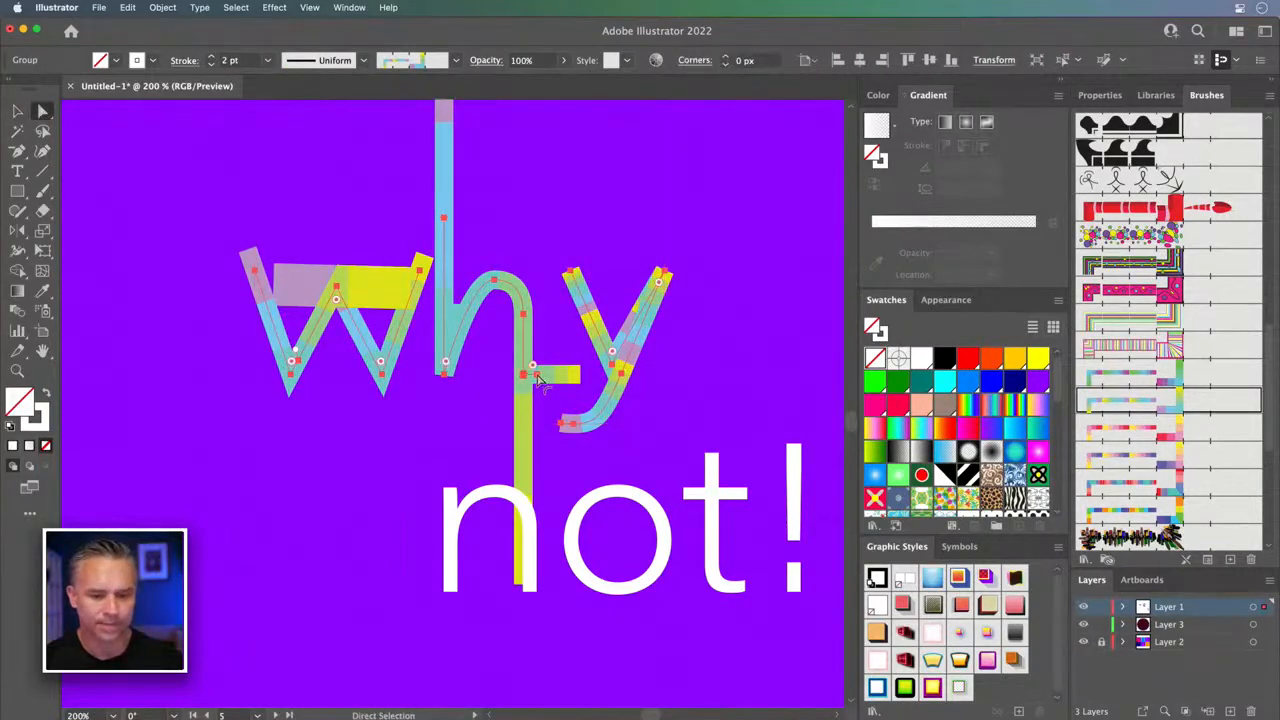
pyautogui.click(537, 403)
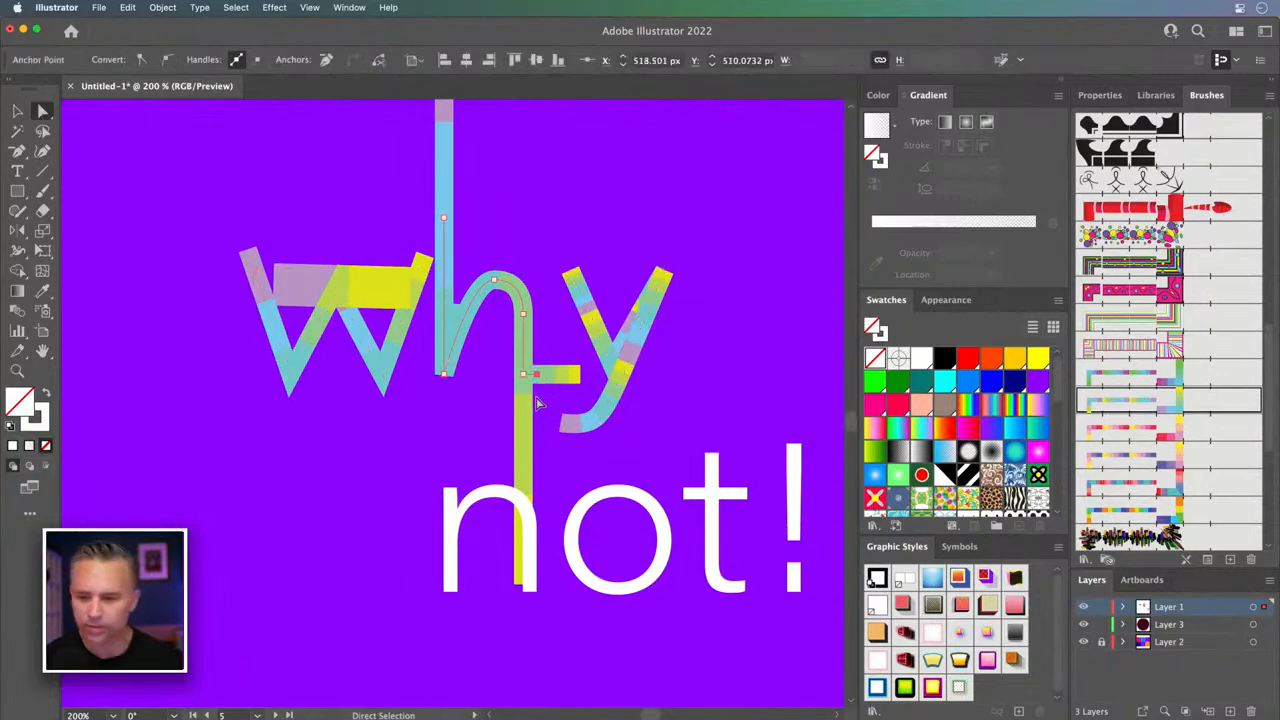
pyautogui.press('Delete')
pyautogui.moveTo(344, 229); pyautogui.dragTo(344, 341)
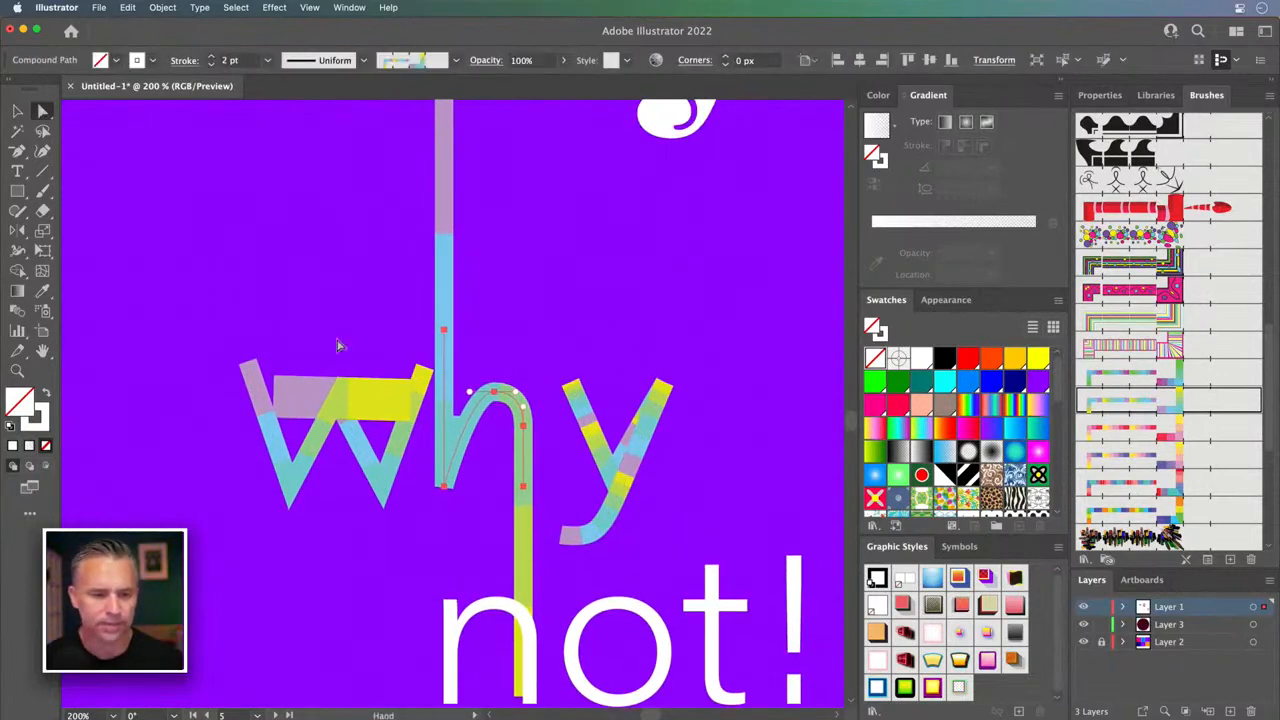
pyautogui.click(17, 111)
pyautogui.moveTo(272, 306); pyautogui.dragTo(276, 171)
pyautogui.click(321, 195)
pyautogui.click(450, 240)
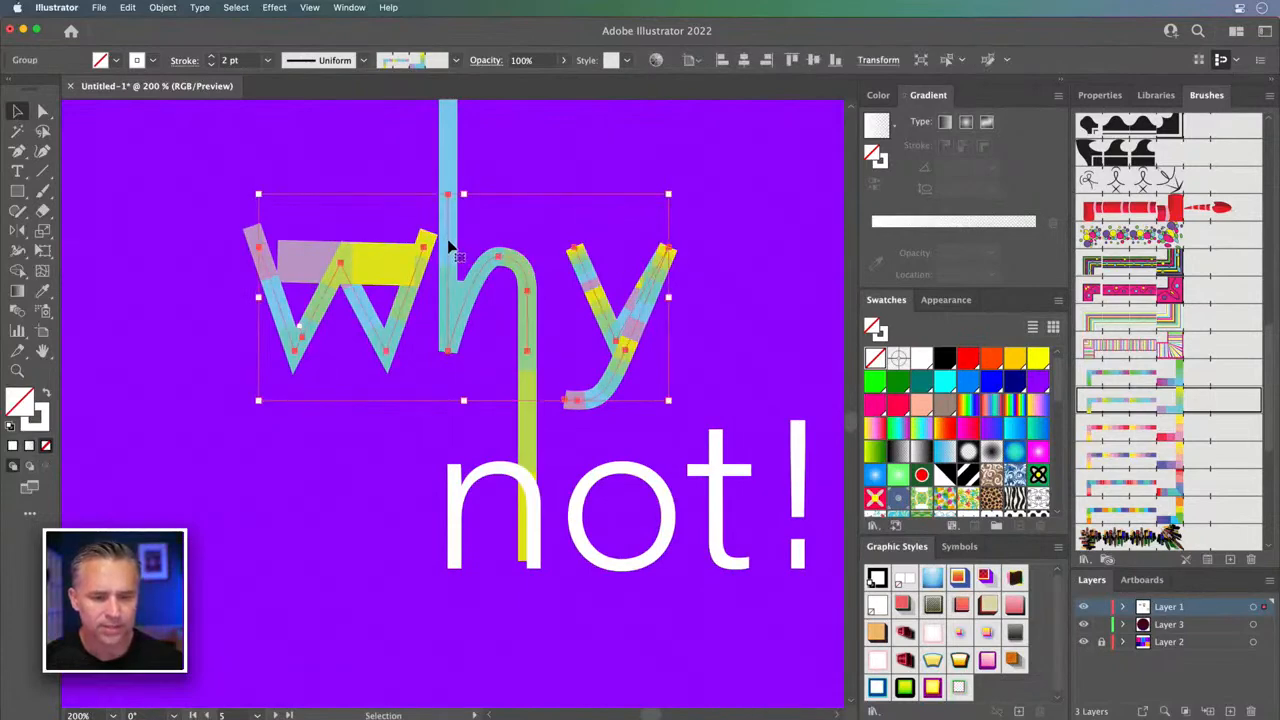
pyautogui.rightClick(452, 248)
pyautogui.click(488, 431)
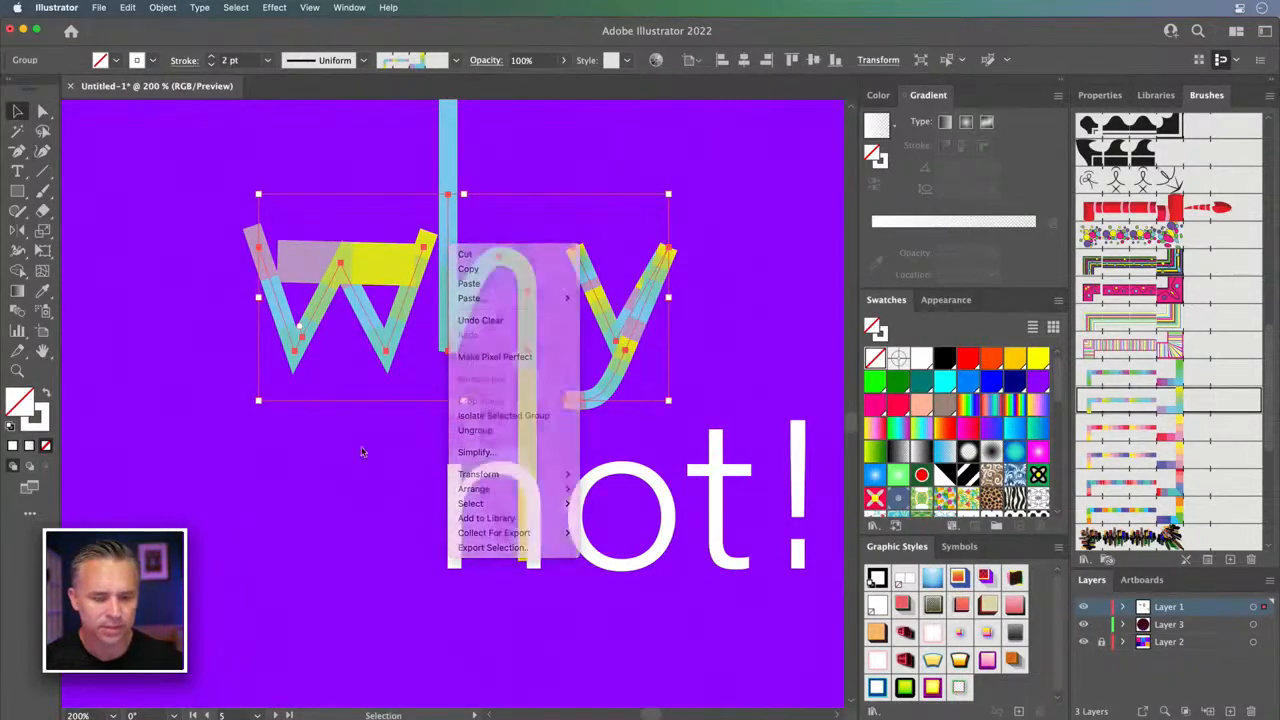
pyautogui.click(345, 438)
pyautogui.click(461, 318)
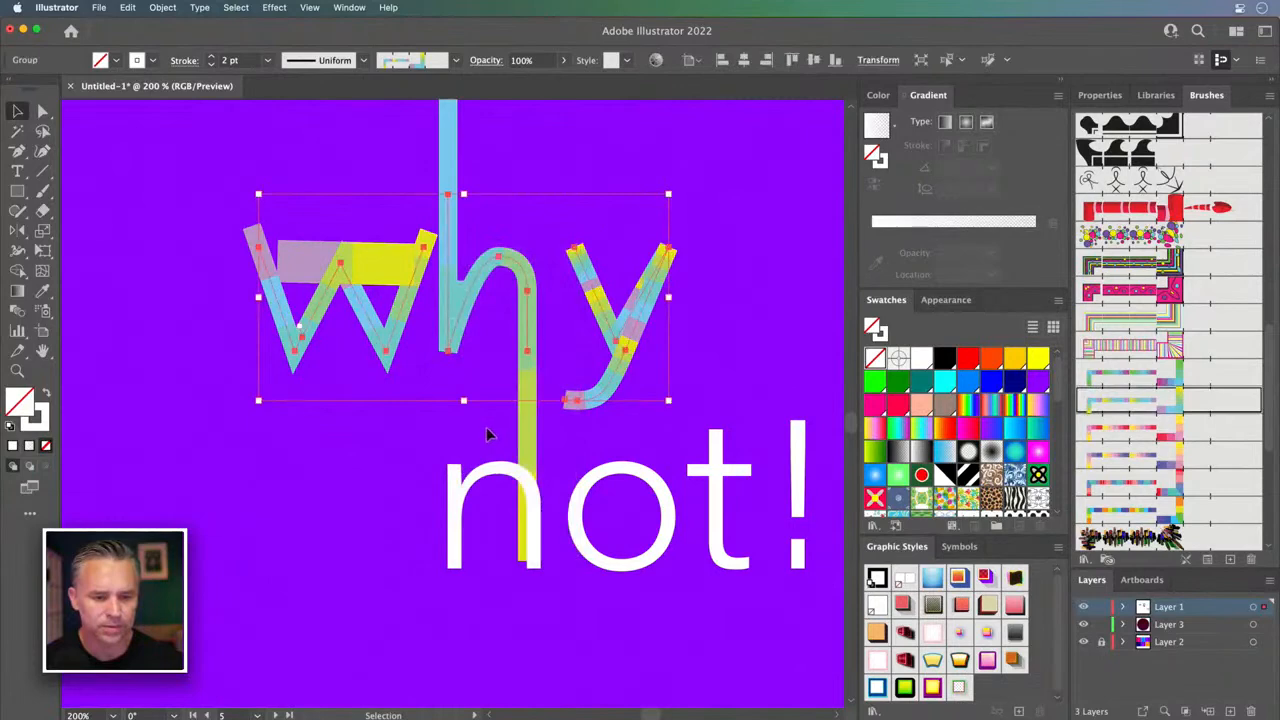
pyautogui.click(408, 177)
pyautogui.scroll(1, 408, 183)
pyautogui.moveTo(663, 410); pyautogui.dragTo(252, 250)
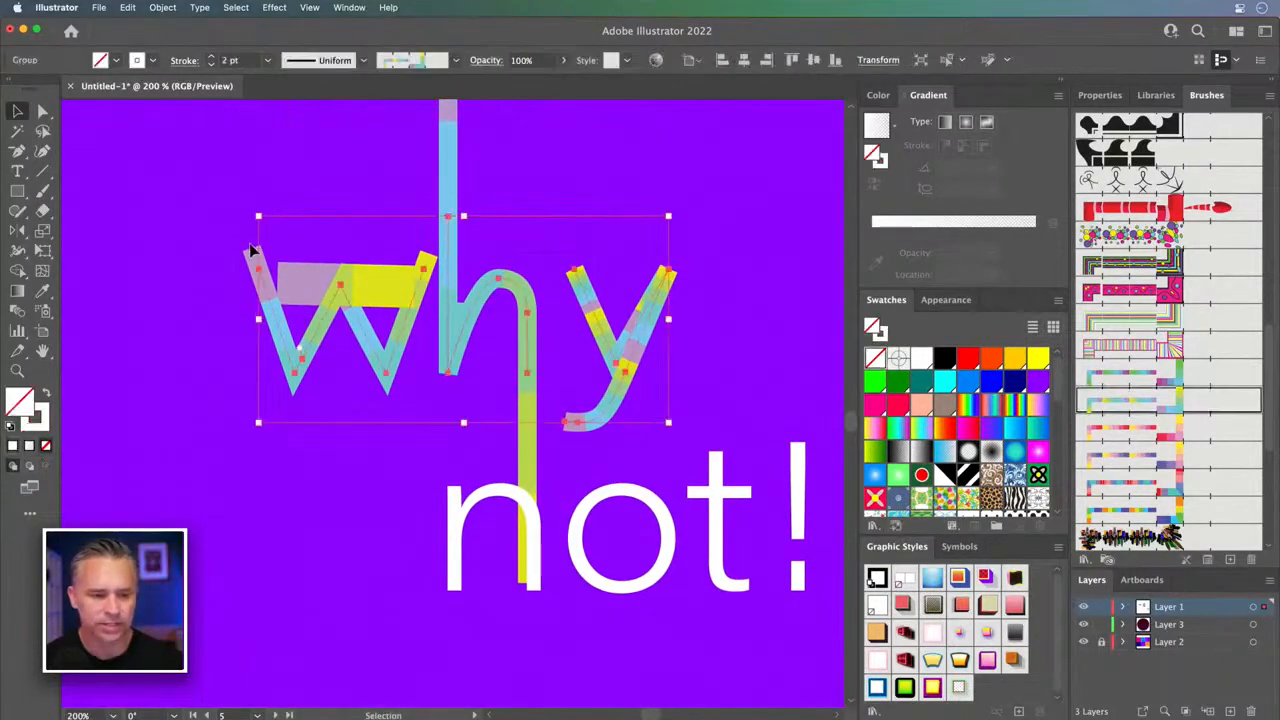
pyautogui.press('-')
pyautogui.click(340, 287)
pyautogui.hotkey('ctrl', 'z')
pyautogui.press('v')
# - Apply Pattern Brush 25 to the "why" lettering, reduce the brush's scale and update the existing strokes
pyautogui.doubleClick(1158, 436)
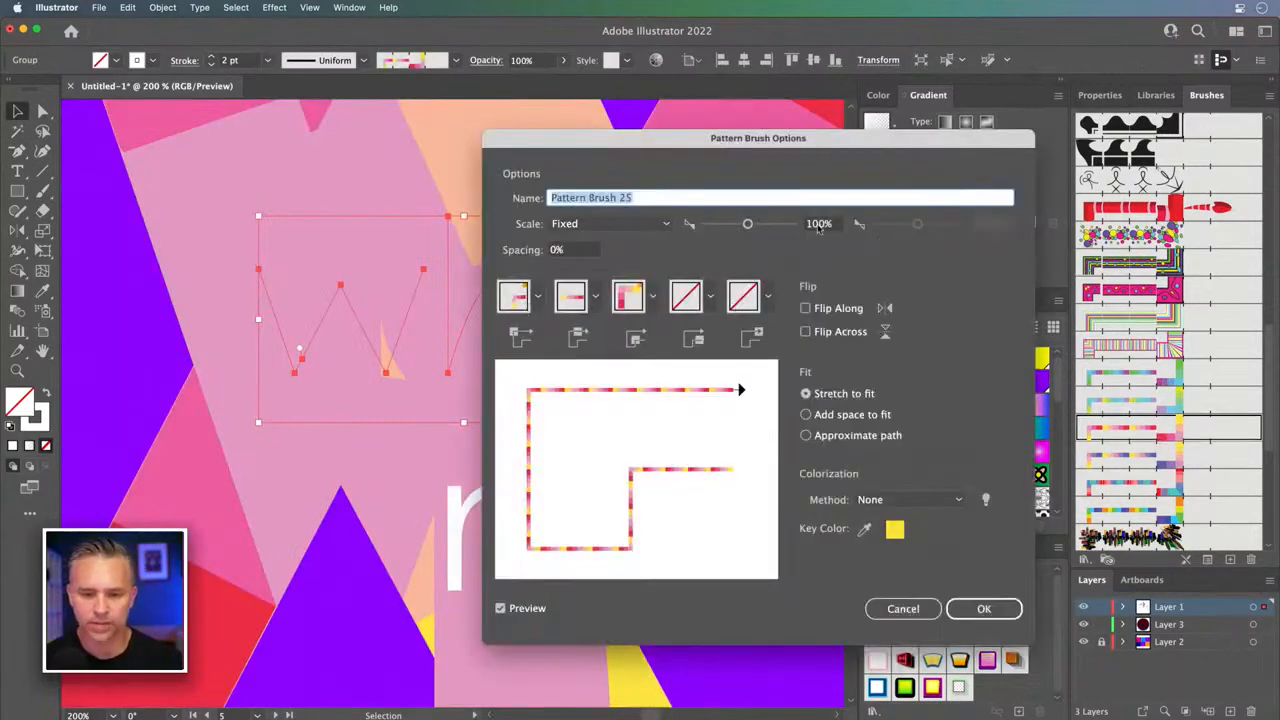
pyautogui.click(818, 224)
pyautogui.press('BackSpace')
pyautogui.click(972, 618)
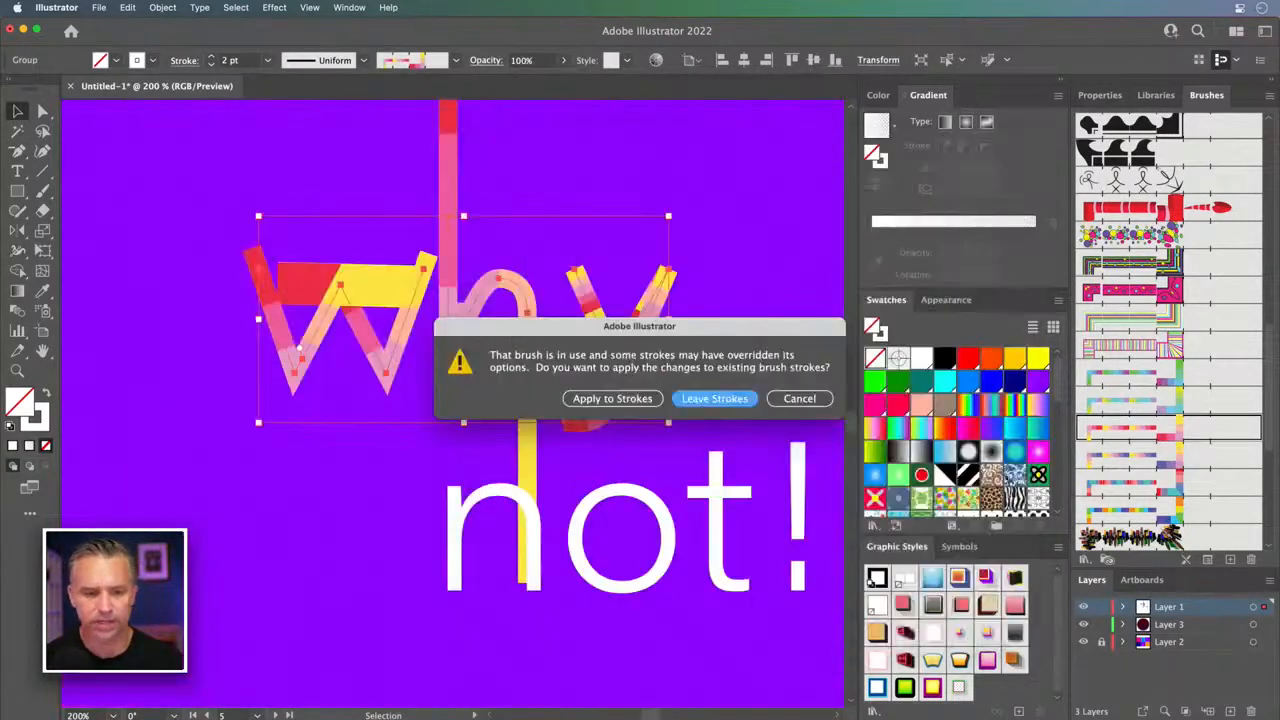
pyautogui.click(612, 398)
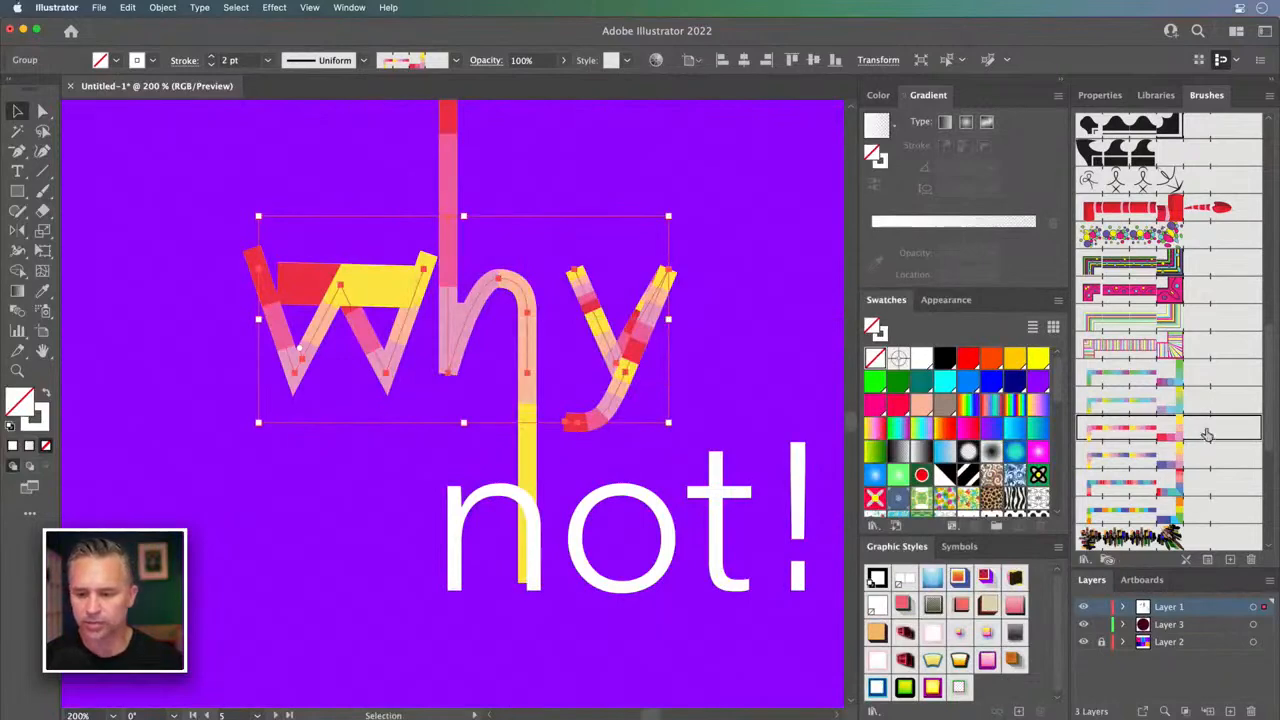
# - Apply the plant8 pattern brush to the "why" lettering
pyautogui.moveTo(1272, 384); pyautogui.dragTo(1275, 480)
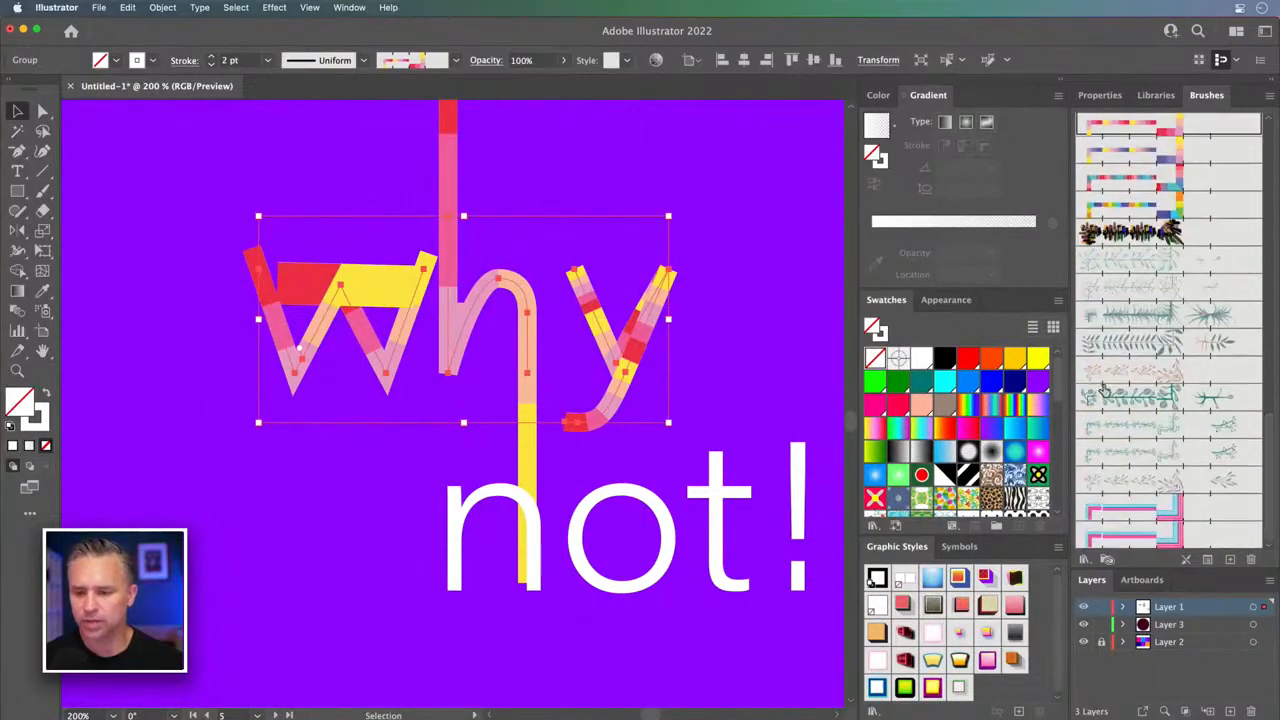
pyautogui.click(1148, 428)
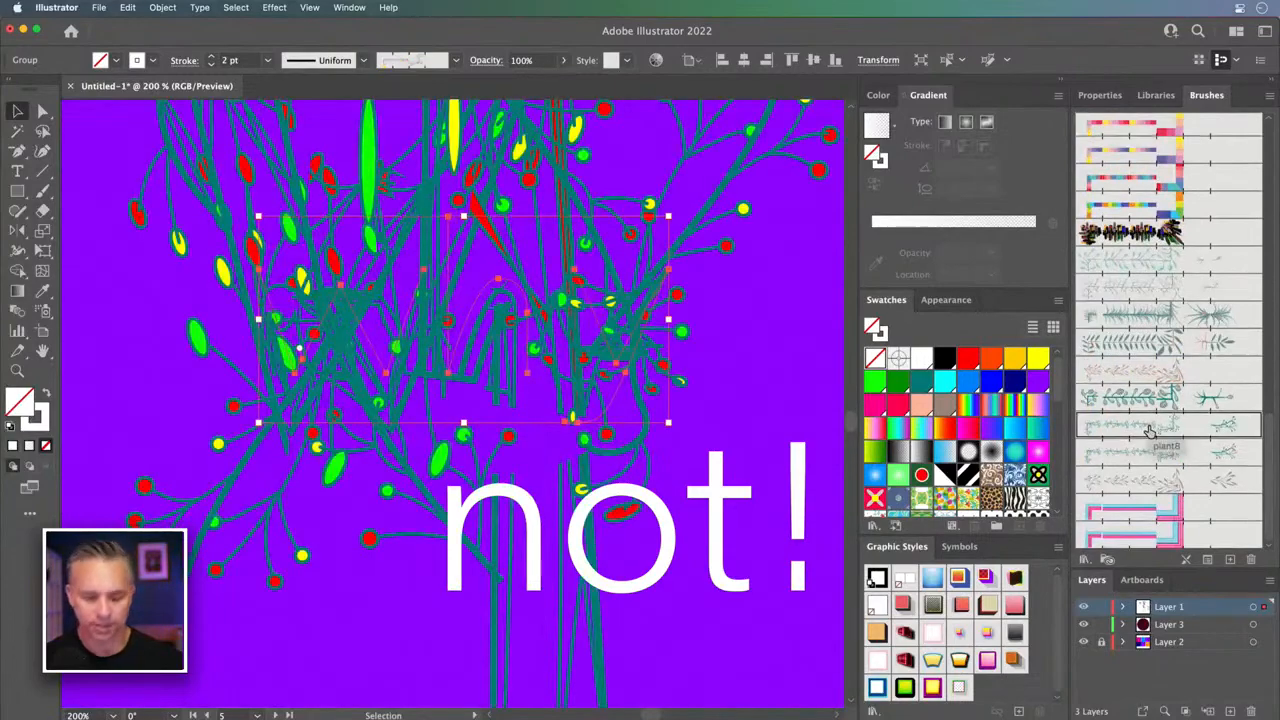
pyautogui.press('super+minus')
pyautogui.press('super+minus')
pyautogui.press('super+minus')
pyautogui.press('super+minus')
pyautogui.press('super+minus')
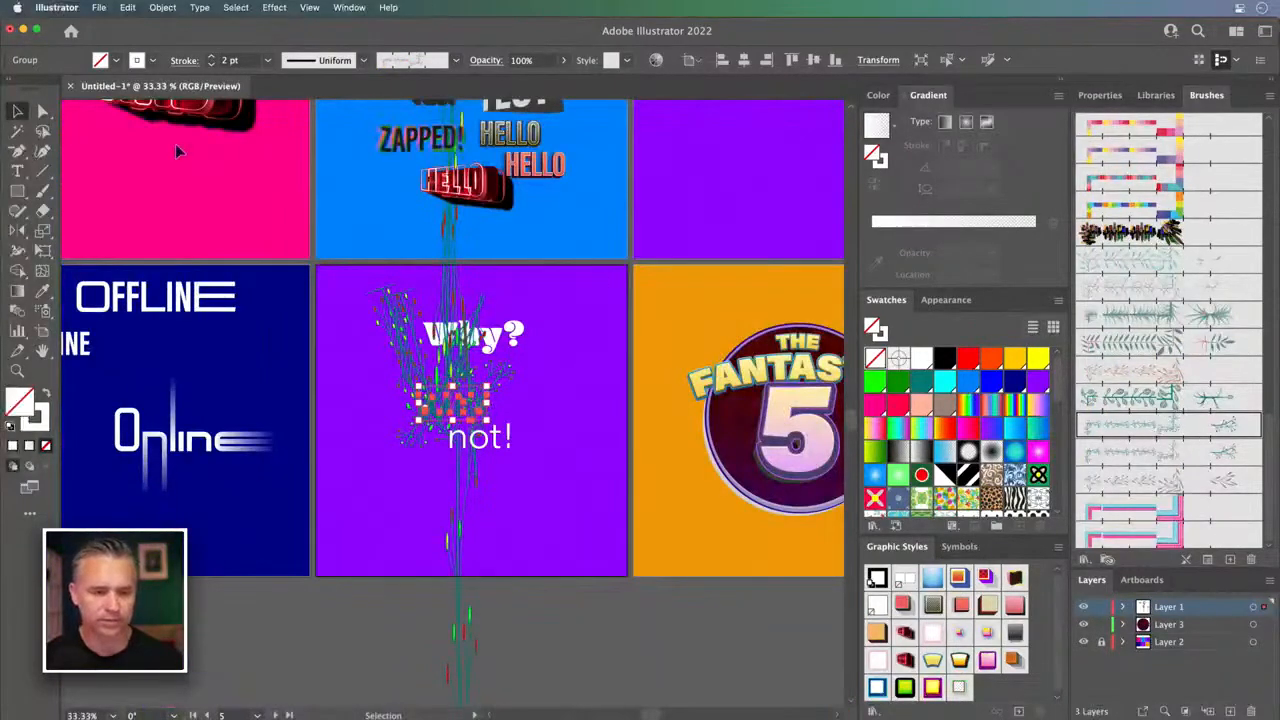
pyautogui.click(667, 631)
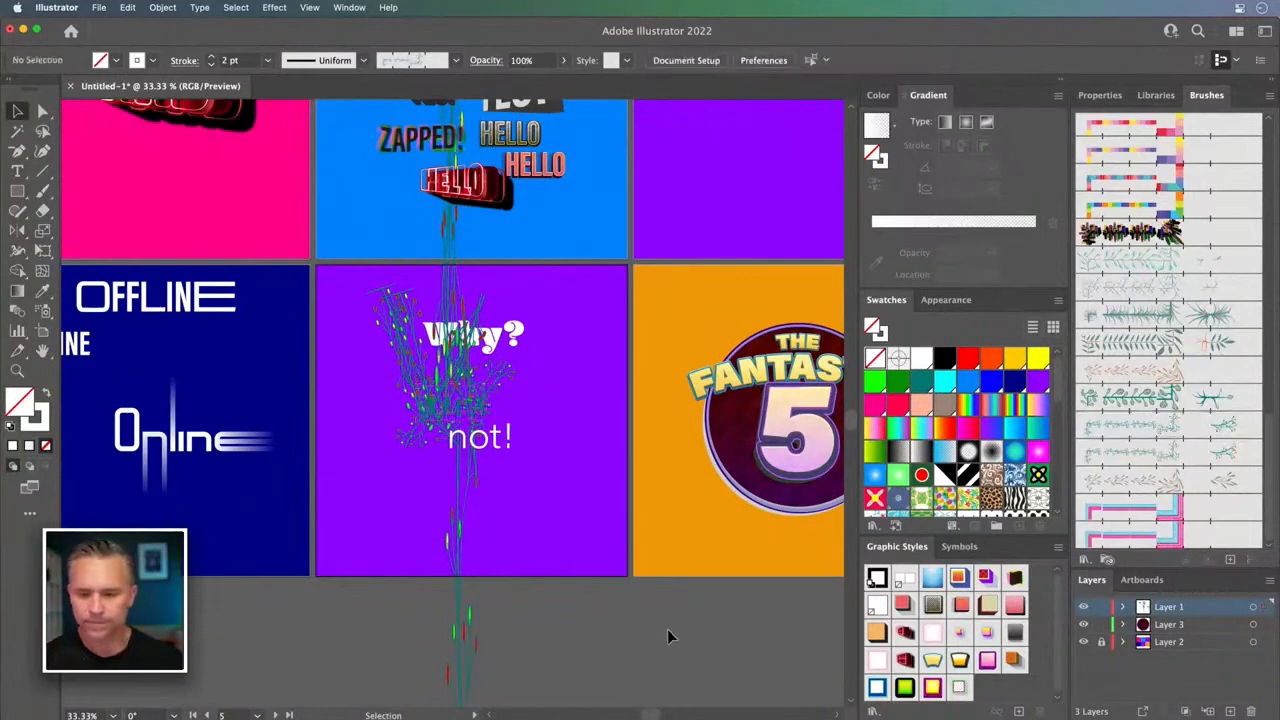
pyautogui.click(1100, 95)
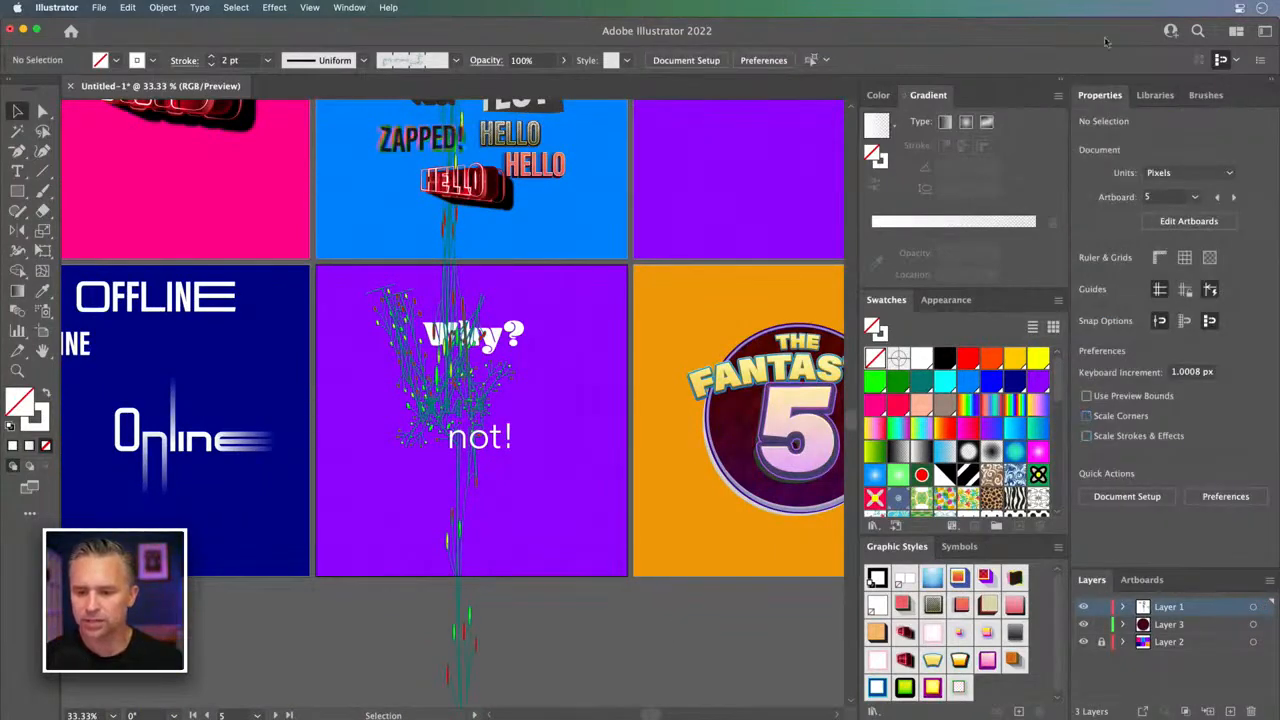
pyautogui.click(1207, 97)
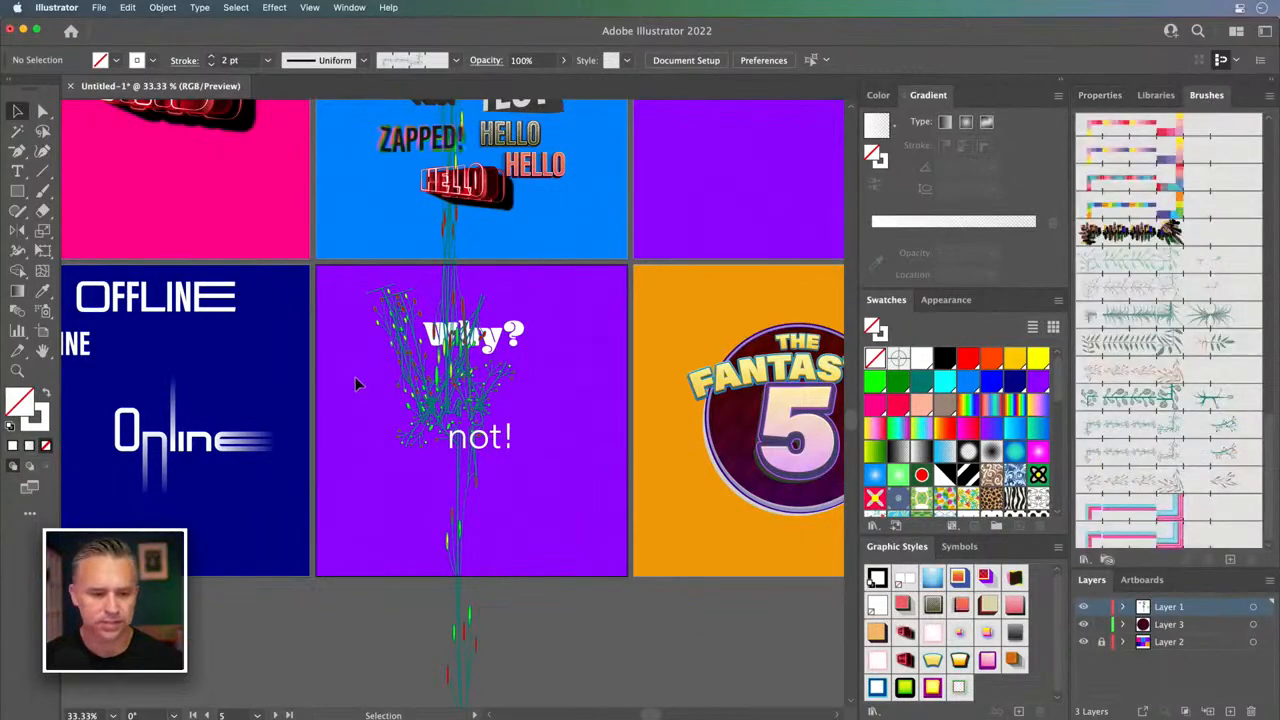
pyautogui.moveTo(472, 440); pyautogui.dragTo(548, 550)
pyautogui.press('super+x')
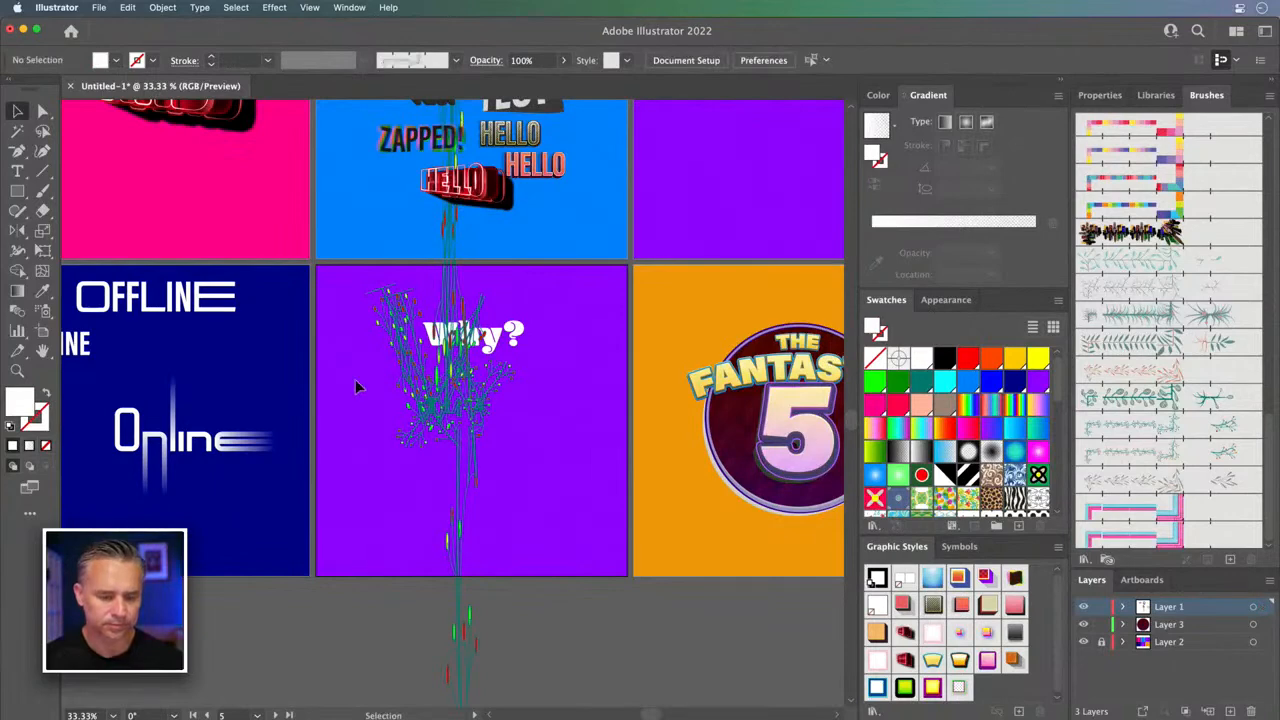
pyautogui.press('super+f')
pyautogui.press('super+z')
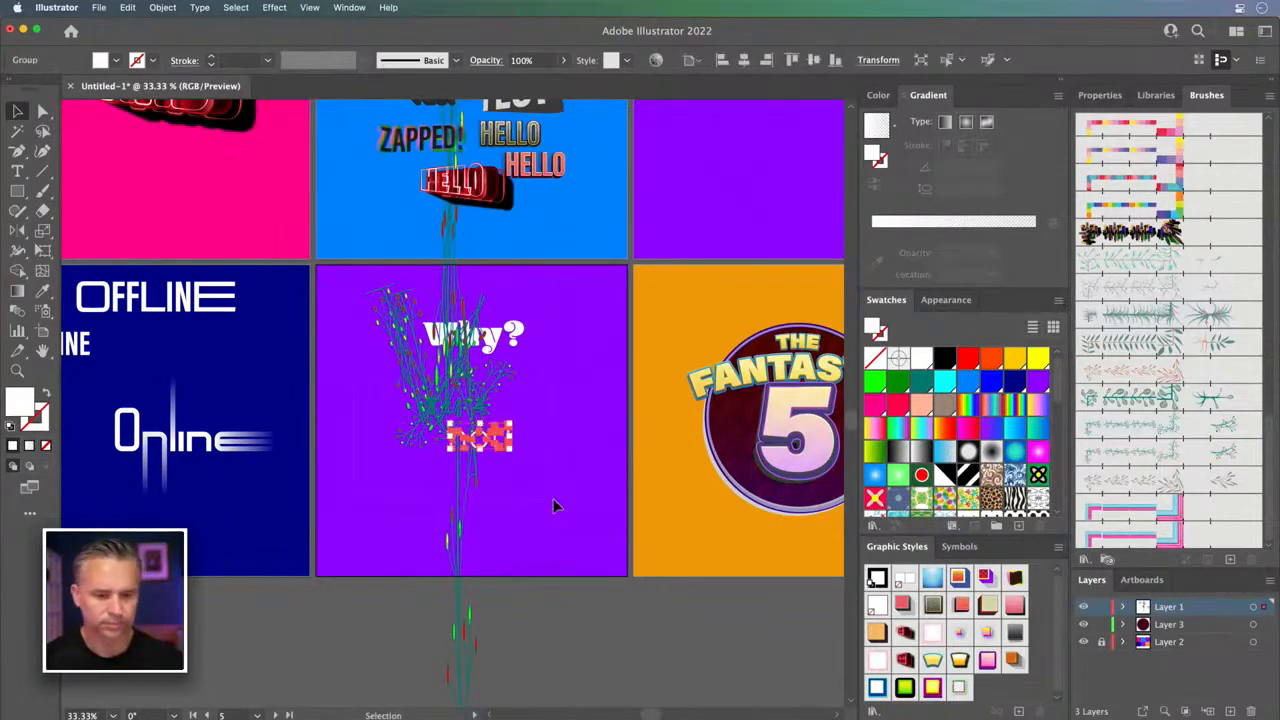
# - Move the bold white "Why?" text onto the empty violet artboard above the orange one
pyautogui.moveTo(553, 498); pyautogui.dragTo(290, 352)
pyautogui.click(330, 367)
pyautogui.moveTo(512, 332); pyautogui.dragTo(751, 226)
# - Move the plant-brushed "why" and "not!" lettering off the artboards, enlarge it several times over and hide the artboards
pyautogui.moveTo(575, 518); pyautogui.dragTo(377, 410)
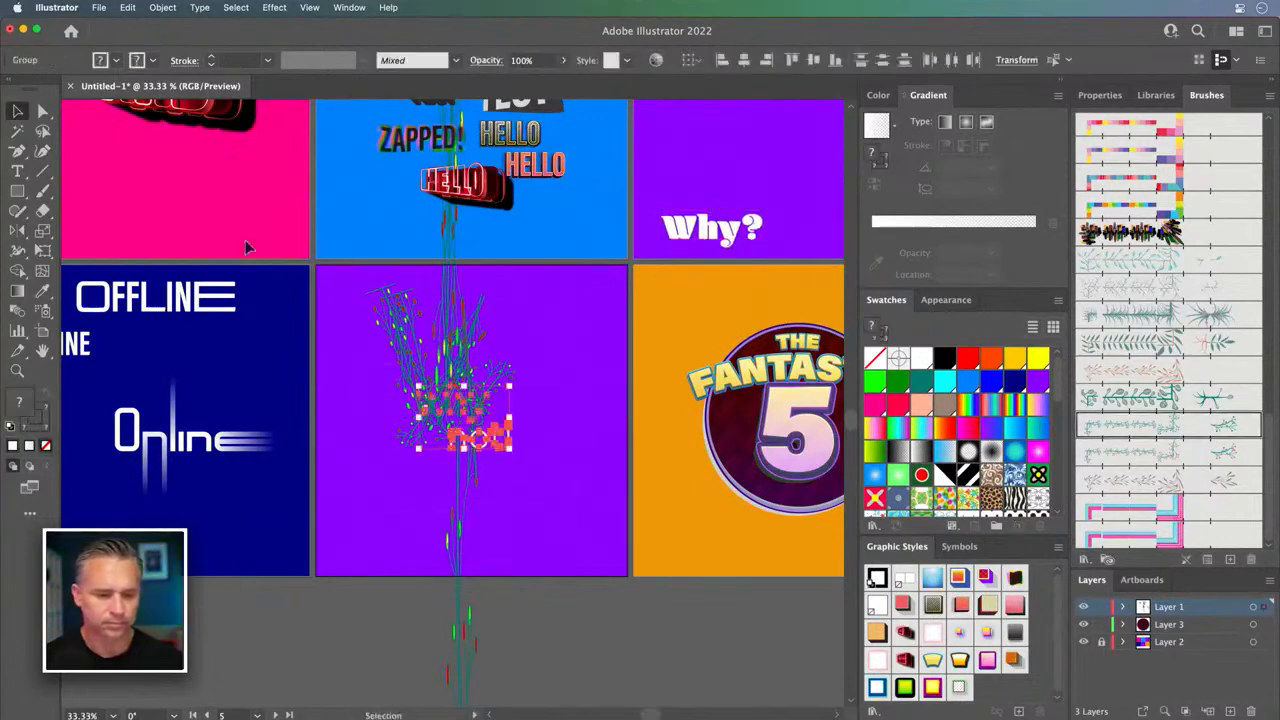
pyautogui.moveTo(418, 450); pyautogui.dragTo(208, 611)
pyautogui.moveTo(418, 522); pyautogui.dragTo(471, 617)
pyautogui.scroll(-3, 427, 289)
pyautogui.press('super+shift+h')
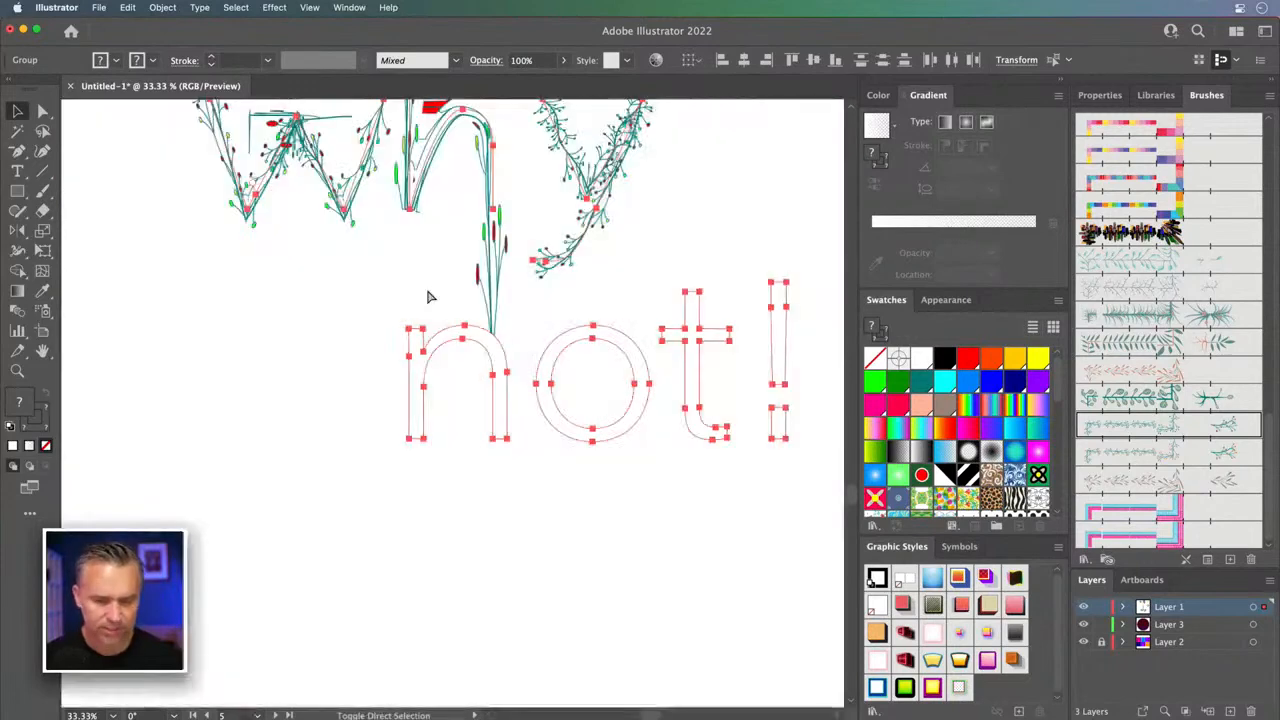
pyautogui.moveTo(375, 204); pyautogui.dragTo(346, 288)
pyautogui.moveTo(380, 249); pyautogui.dragTo(377, 411)
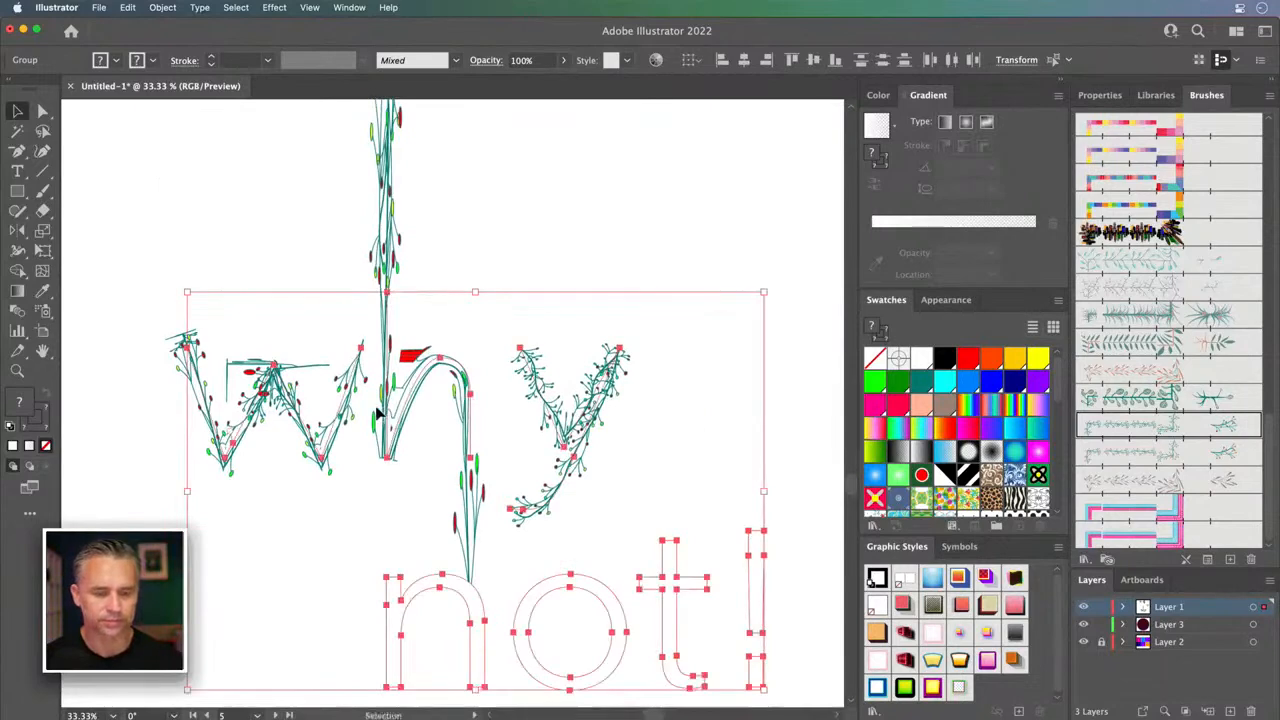
# - Reshape the h by moving its top point up, shifting its stem's foot and extending its right leg toward the y's tail
pyautogui.click(228, 153)
pyautogui.click(393, 310)
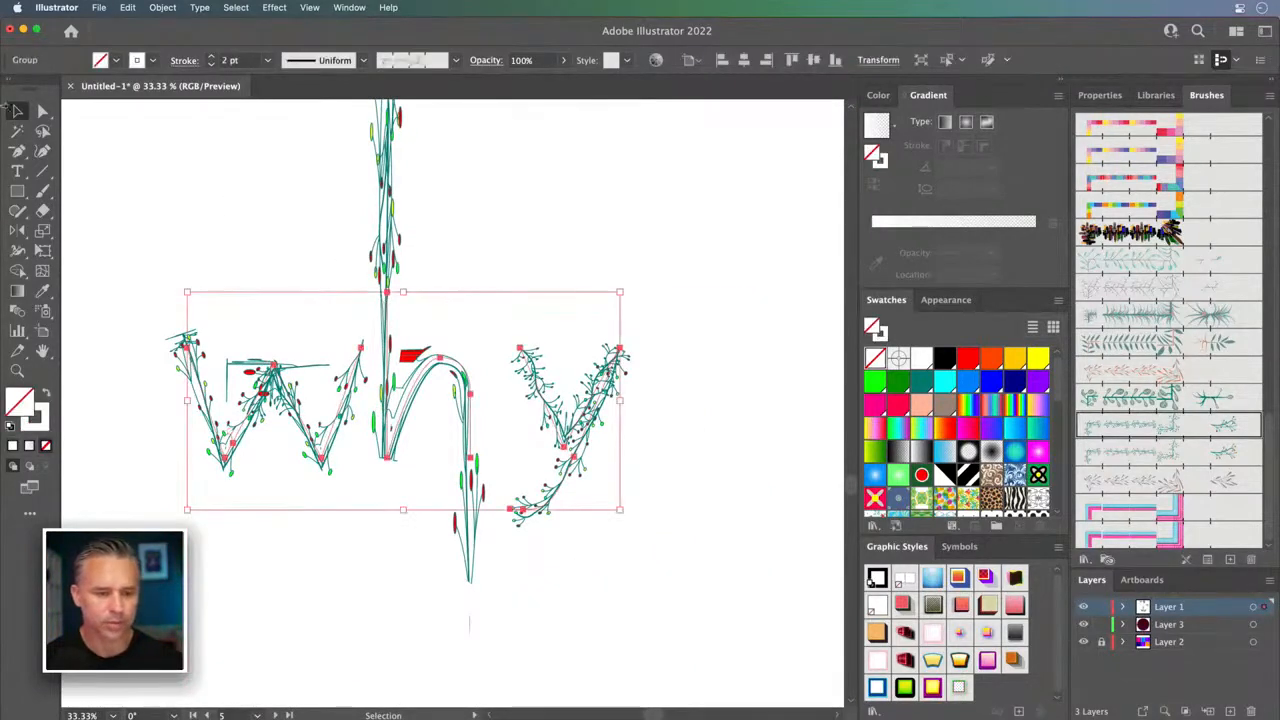
pyautogui.click(42, 111)
pyautogui.moveTo(386, 293); pyautogui.dragTo(417, 243)
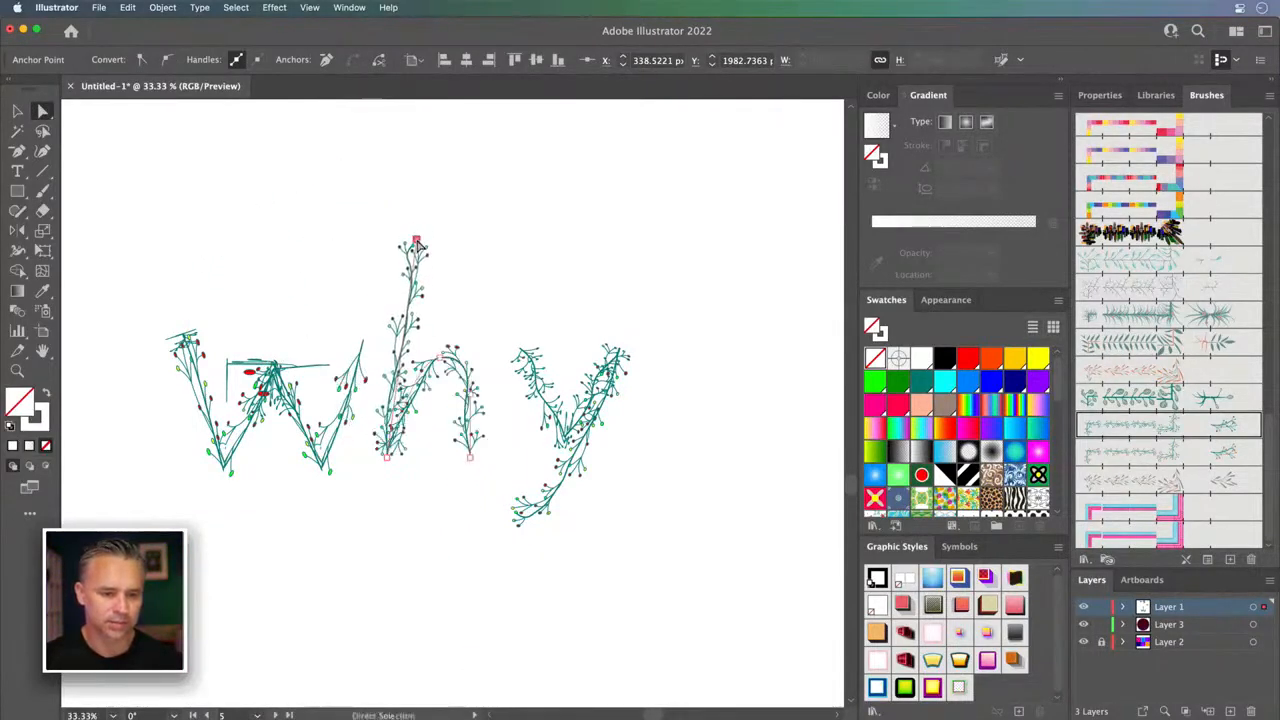
pyautogui.moveTo(386, 457); pyautogui.dragTo(502, 495)
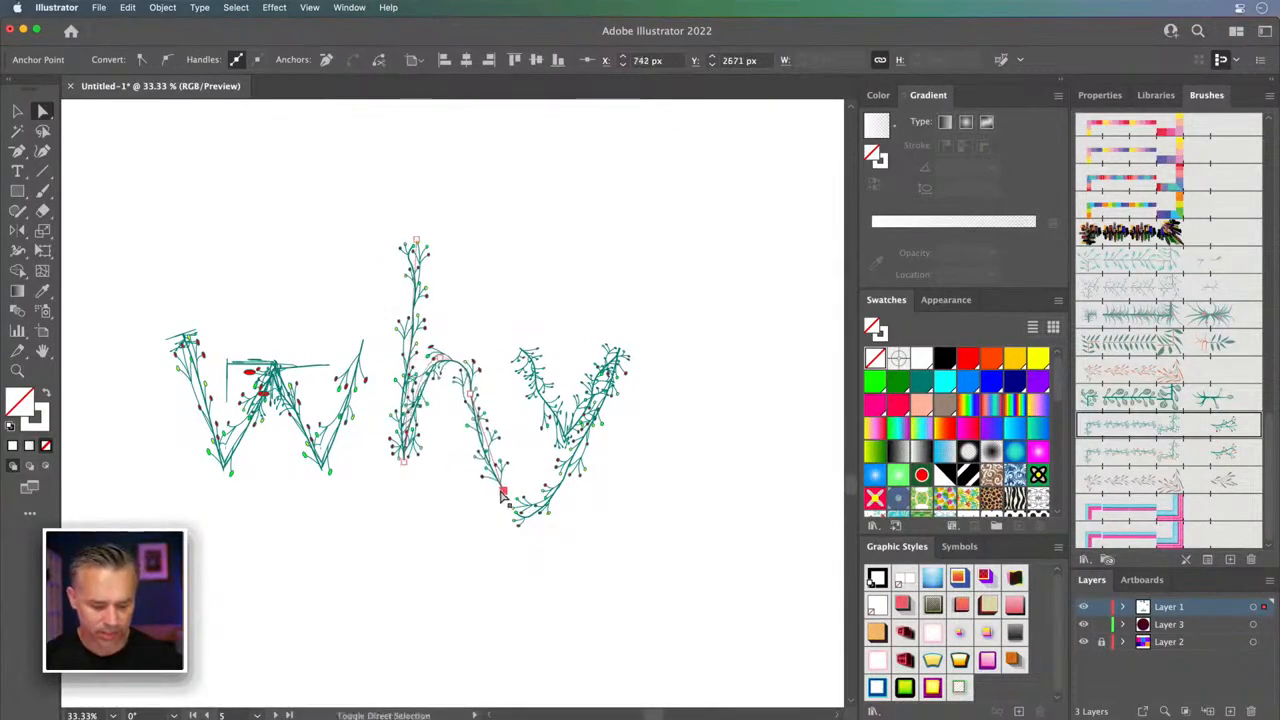
# - Bend the h's right leg into a curve and round the w's middle peak into a smooth loop
pyautogui.hotkey('shift', 'c')
pyautogui.moveTo(487, 440); pyautogui.dragTo(469, 449)
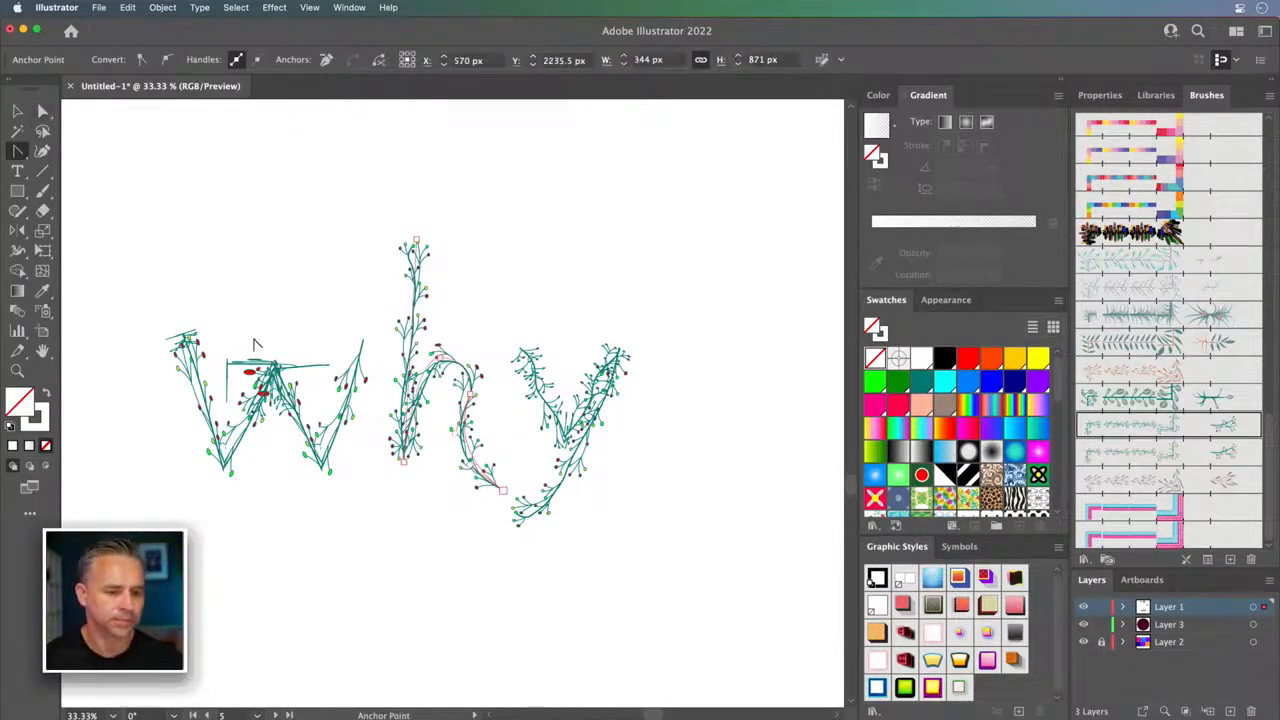
pyautogui.moveTo(274, 365); pyautogui.dragTo(316, 368)
pyautogui.click(17, 111)
pyautogui.moveTo(275, 405); pyautogui.dragTo(301, 338)
# - Give the "not!" lettering no fill and a 10 pt black stroke, and position it just below "why"
pyautogui.click(663, 595)
pyautogui.moveTo(554, 576); pyautogui.dragTo(491, 463)
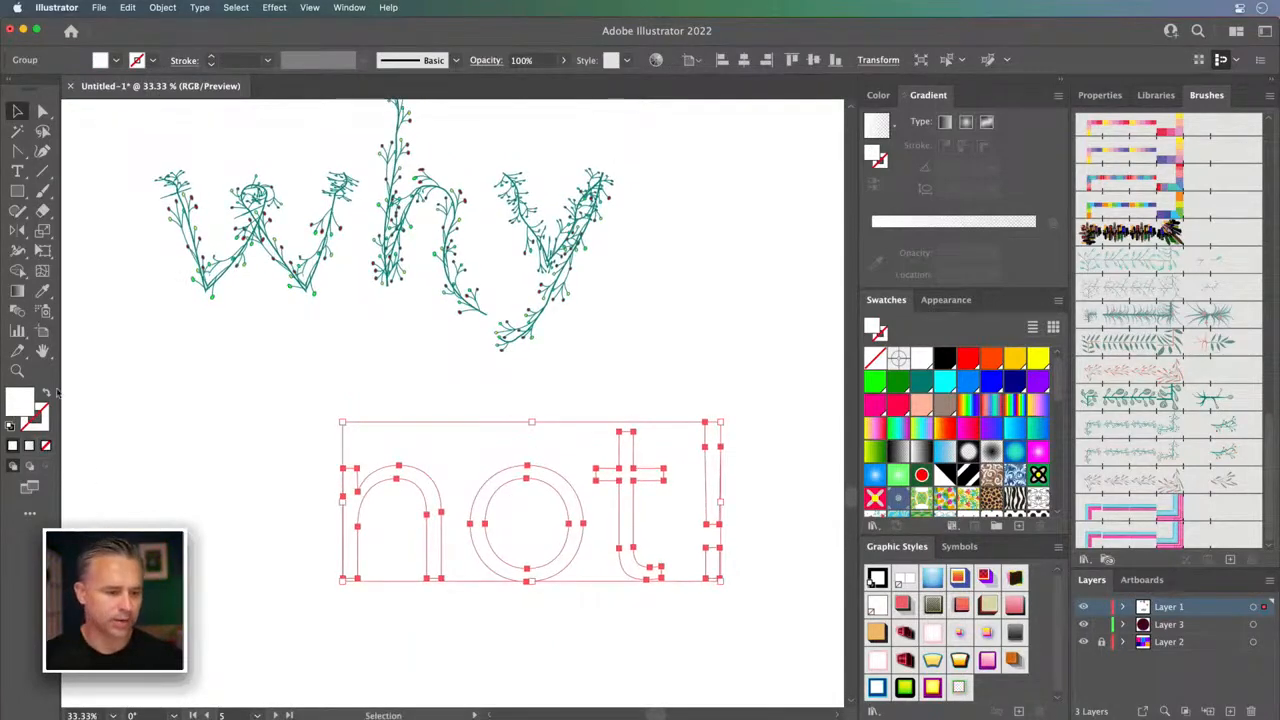
pyautogui.click(10, 425)
pyautogui.click(45, 447)
pyautogui.click(352, 428)
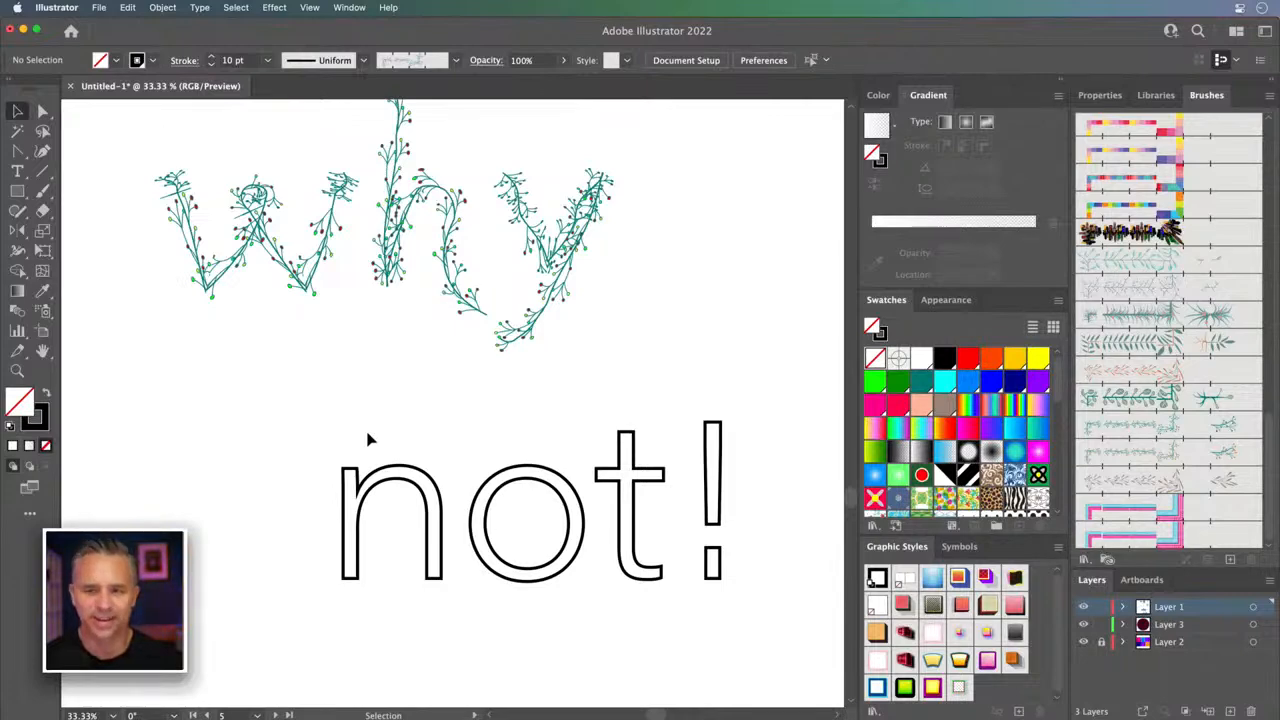
pyautogui.moveTo(417, 491); pyautogui.dragTo(406, 452)
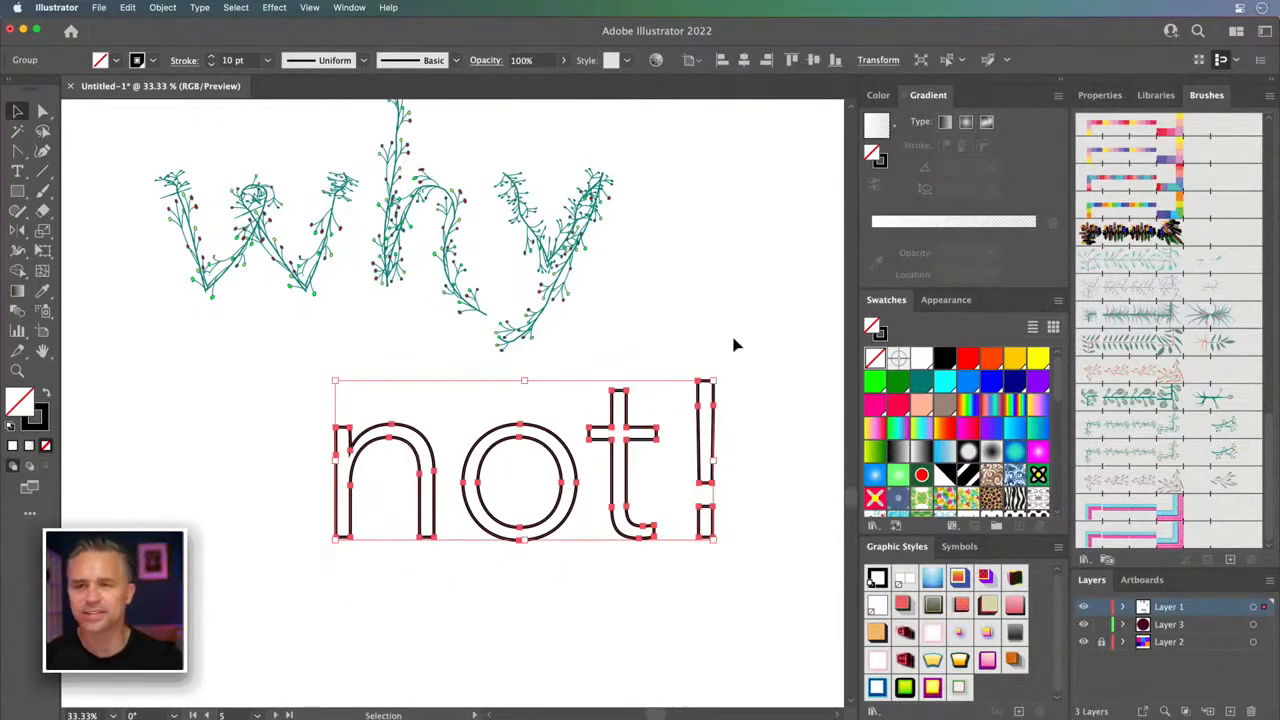
# - Create a new layer above the others and lock Layer 1 and Layer 3
pyautogui.click(1230, 711)
pyautogui.click(1101, 624)
pyautogui.click(1101, 641)
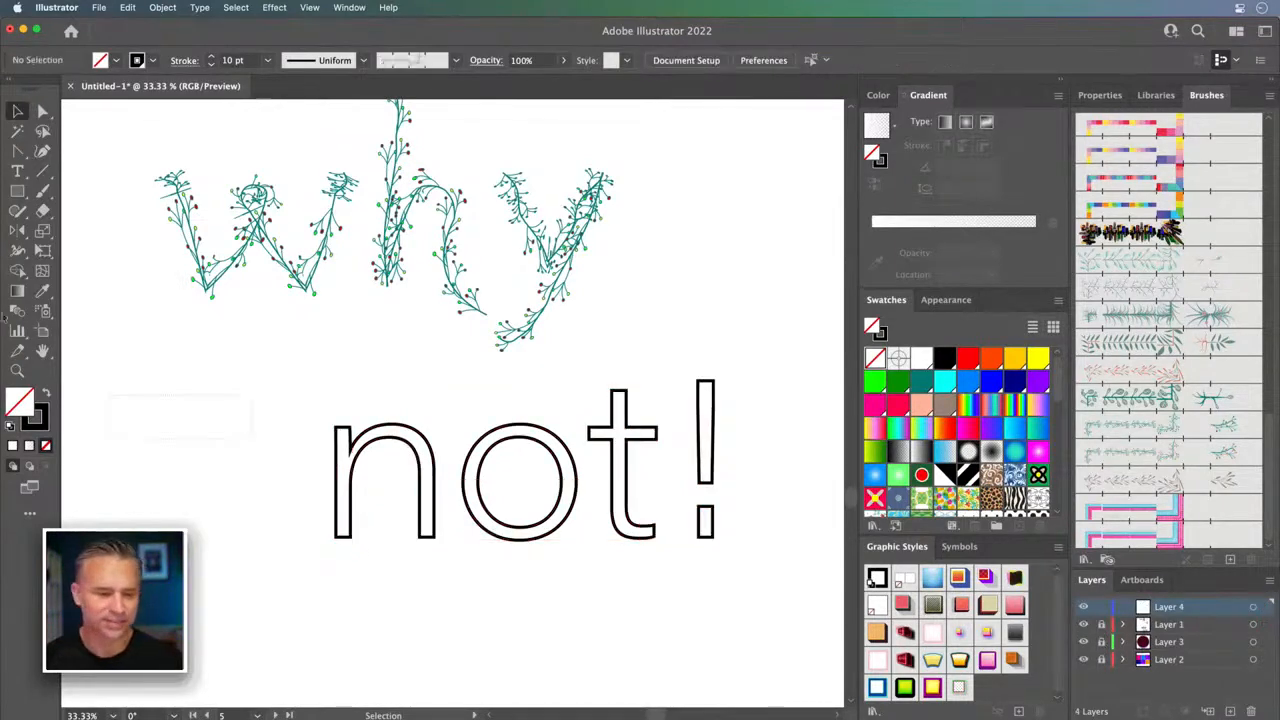
# - Draw a circle from the center of the o in "not!" and nudge it to sit midway between the letter's outlines
pyautogui.moveTo(14, 192); pyautogui.dragTo(105, 233)
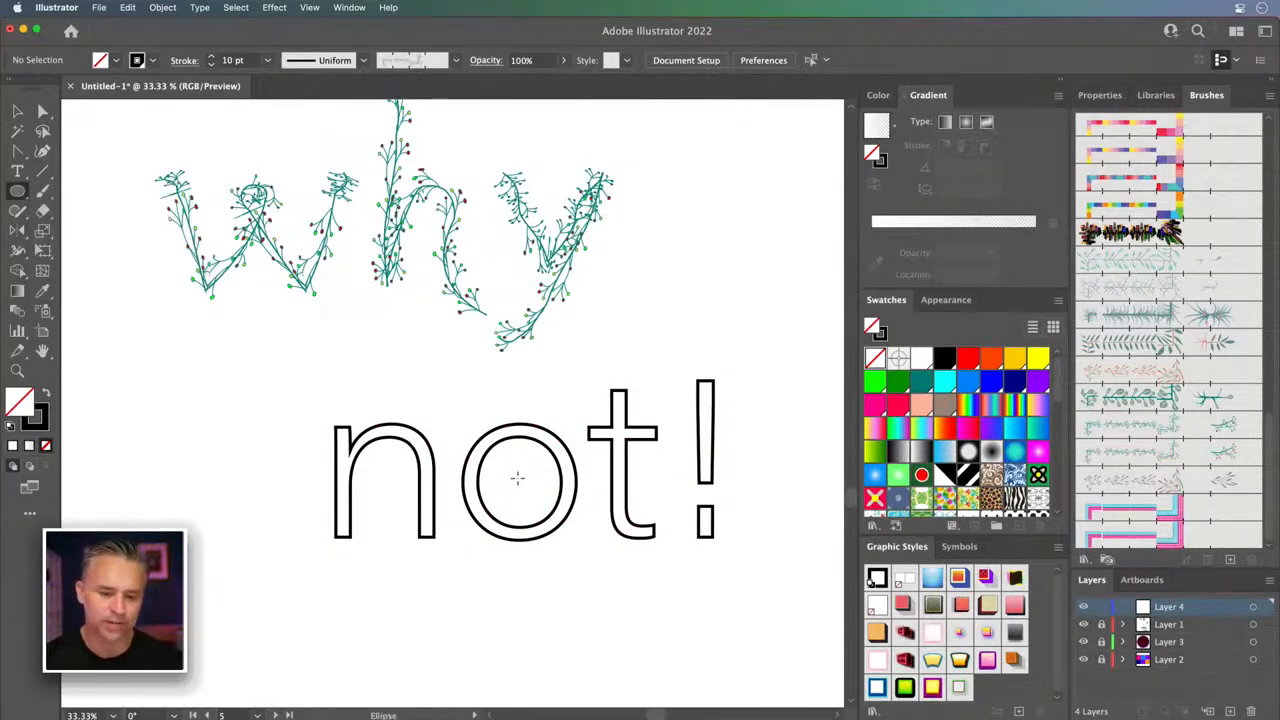
pyautogui.moveTo(517, 479); pyautogui.dragTo(555, 532)
pyautogui.press('Right')
pyautogui.press('Right')
pyautogui.press('Right')
pyautogui.press('Right')
pyautogui.press('Right')
pyautogui.press('Up')
pyautogui.press('Up')
pyautogui.press('Up')
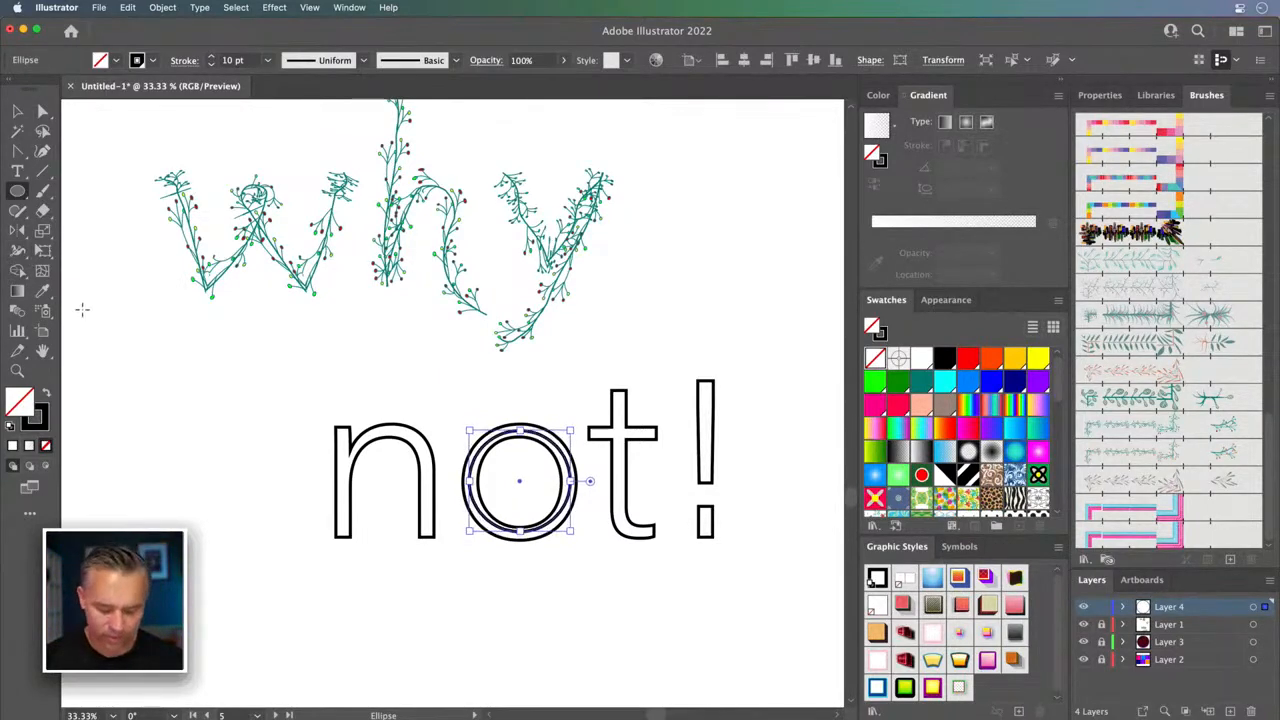
# - Trace the n with a single Pen path: a slanted stem, a curved arch and a right leg ending at the baseline
pyautogui.press('n')
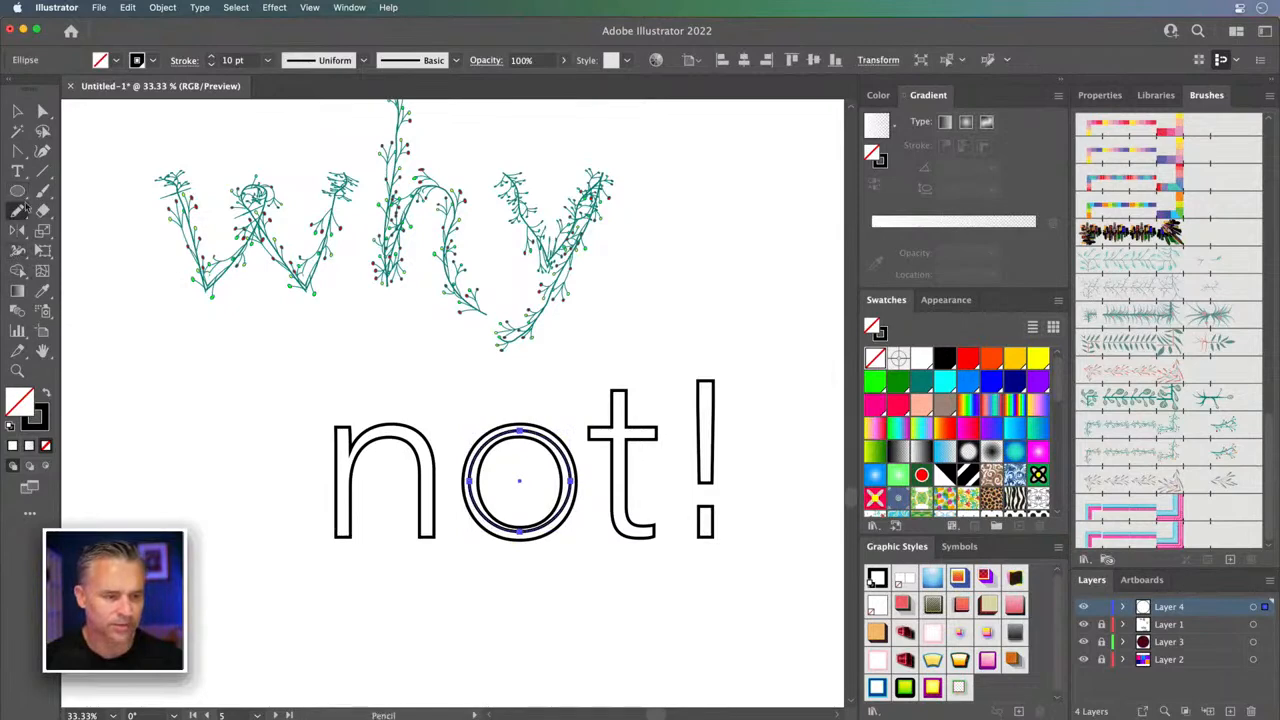
pyautogui.click(17, 150)
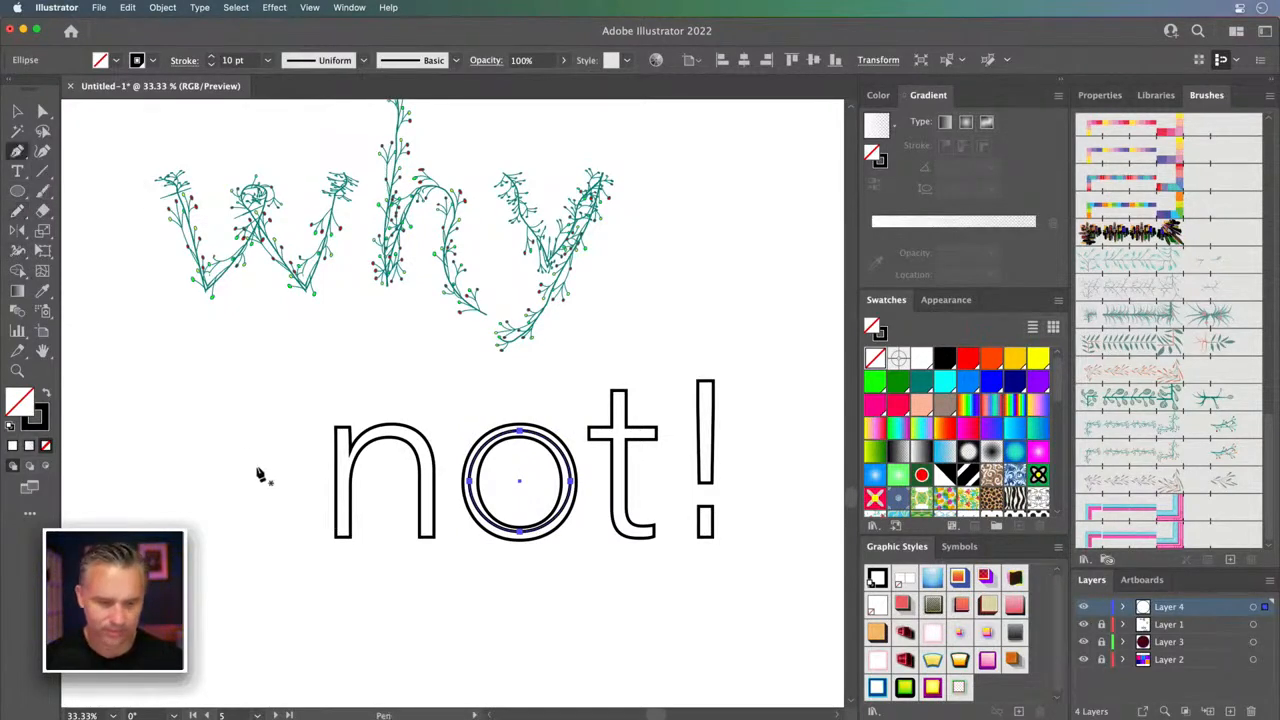
pyautogui.click(323, 414)
pyautogui.click(341, 533)
pyautogui.moveTo(391, 428); pyautogui.dragTo(447, 428)
pyautogui.click(430, 535)
pyautogui.press('v')
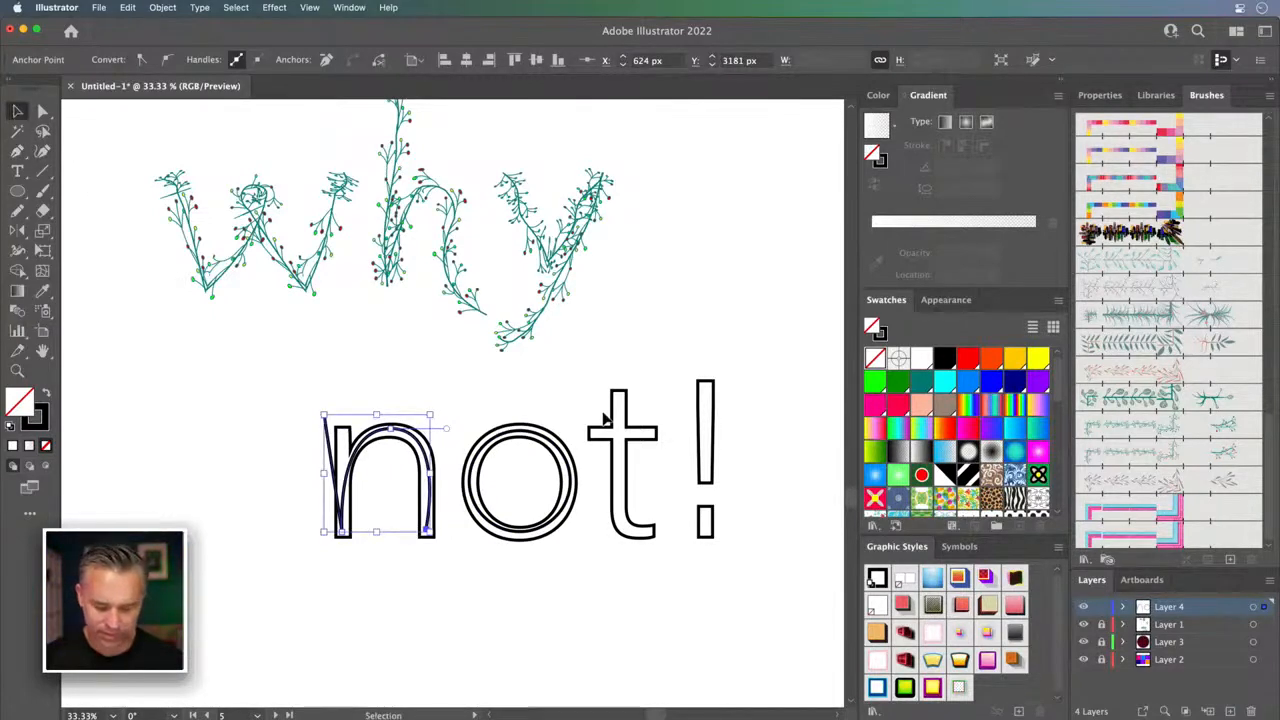
# - Trace the t with Pen paths for its stem with a curved foot and its straight crossbar
pyautogui.press('p')
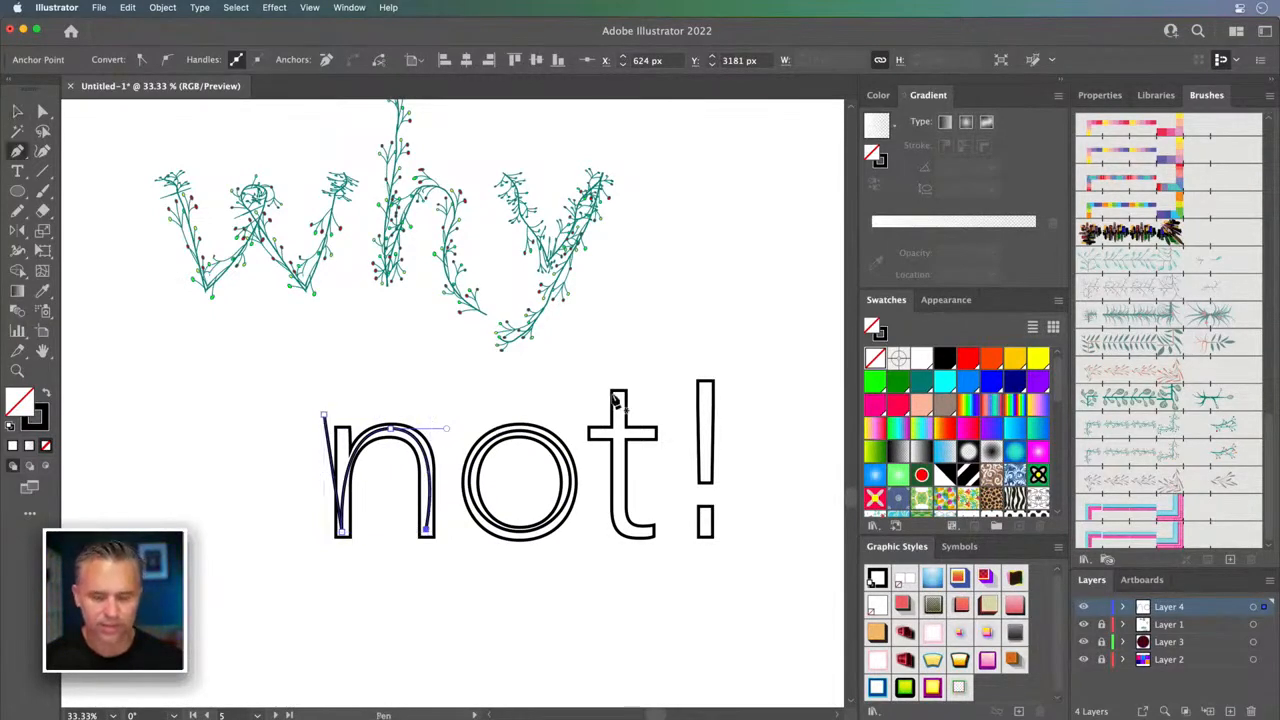
pyautogui.click(616, 396)
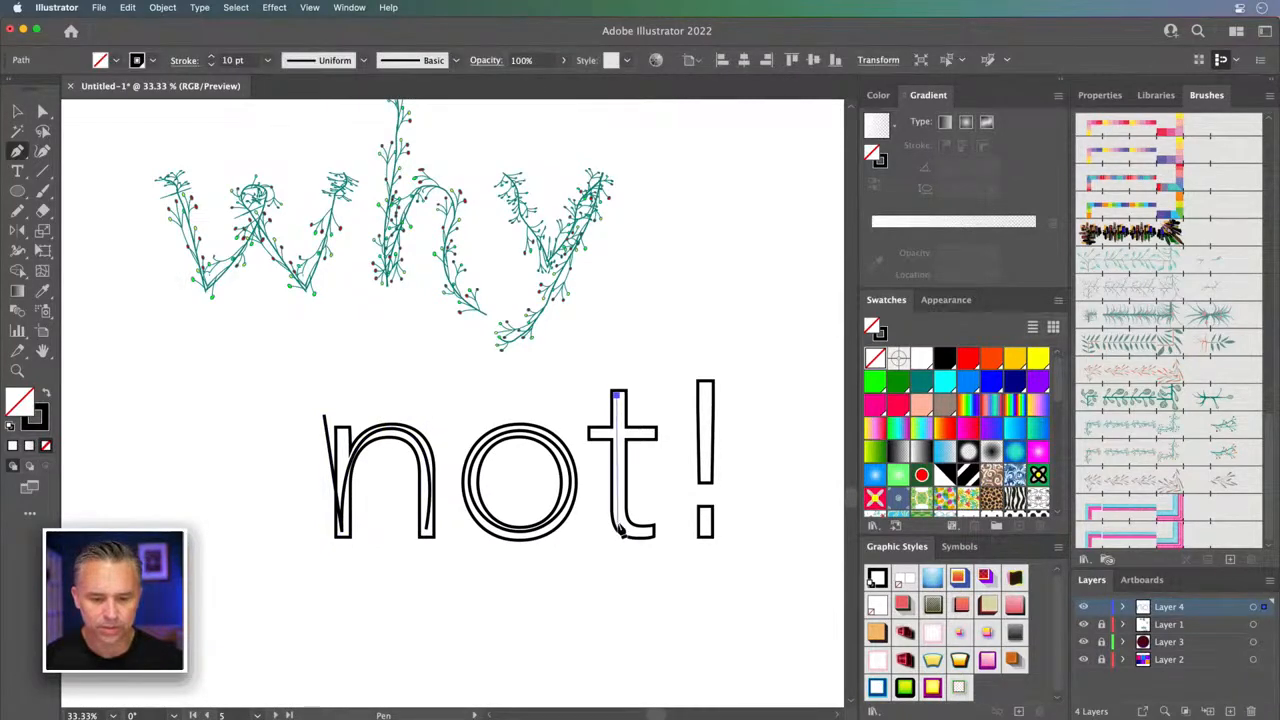
pyautogui.moveTo(620, 534); pyautogui.dragTo(668, 553)
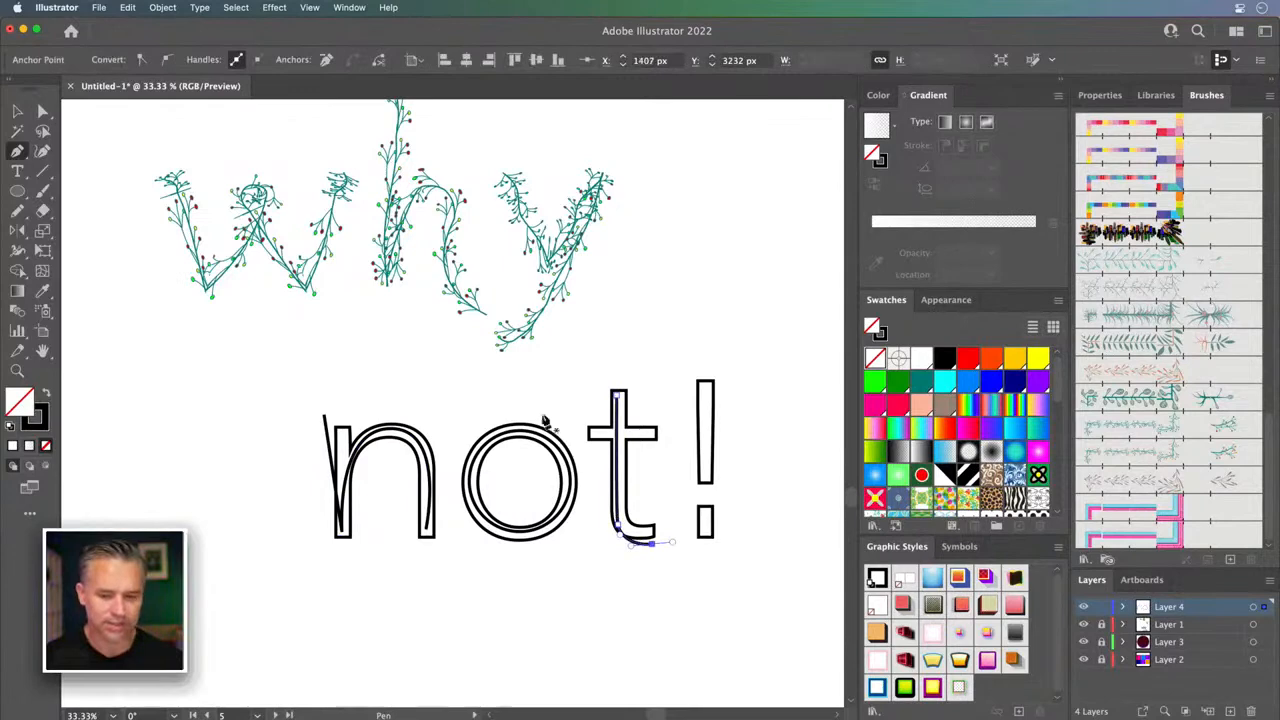
pyautogui.moveTo(620, 434); pyautogui.dragTo(655, 437)
pyautogui.click(652, 432)
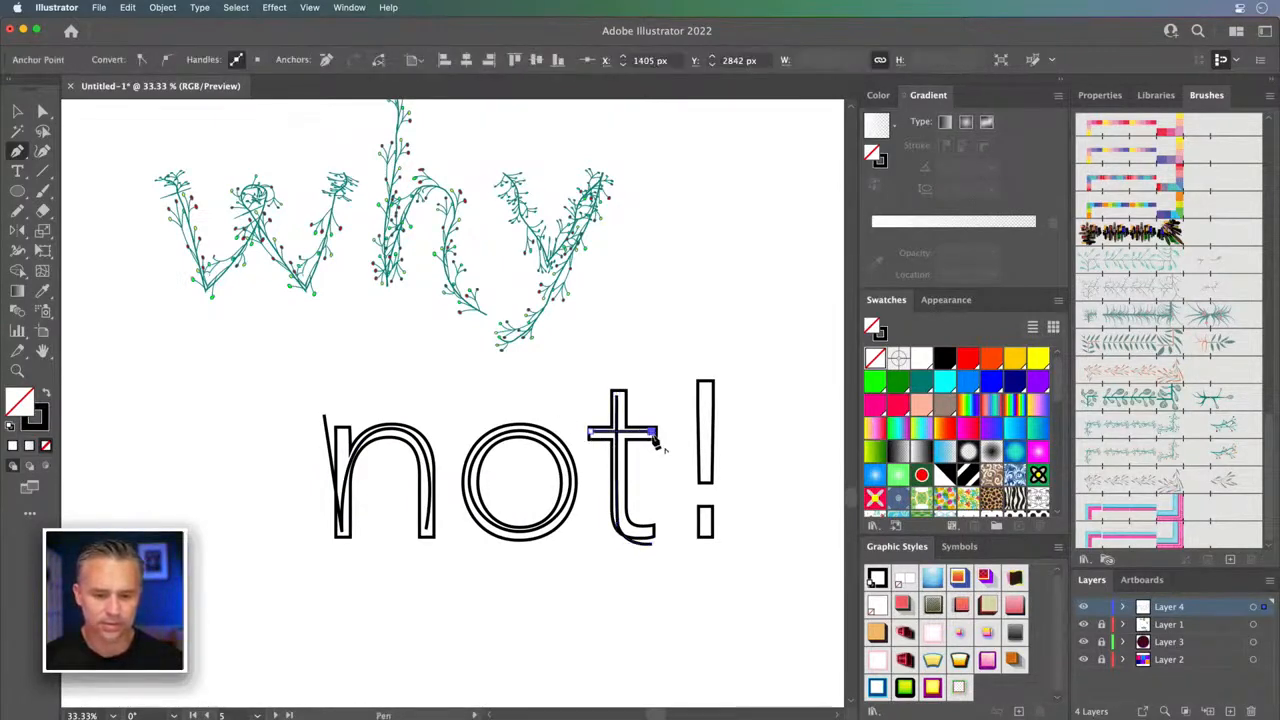
# - Trace the exclamation mark with a straight vertical Pen stroke and a short curved stroke for its dot
pyautogui.click(705, 384)
pyautogui.click(705, 482)
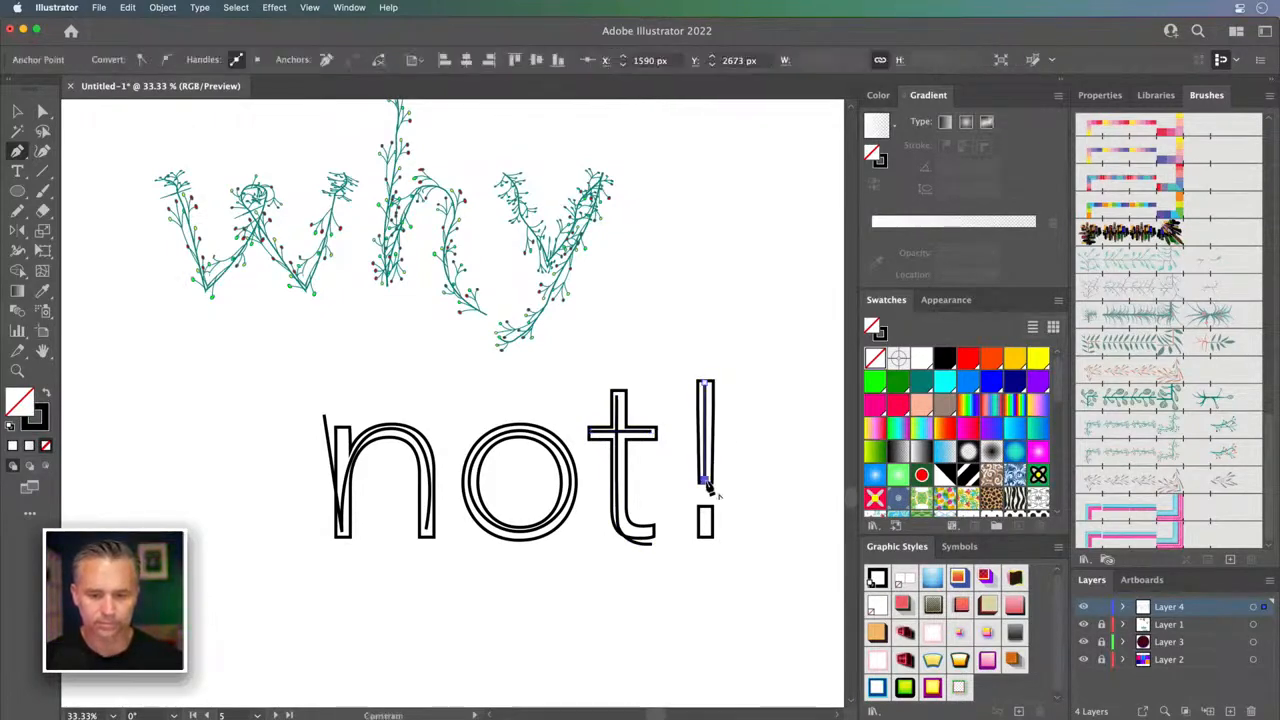
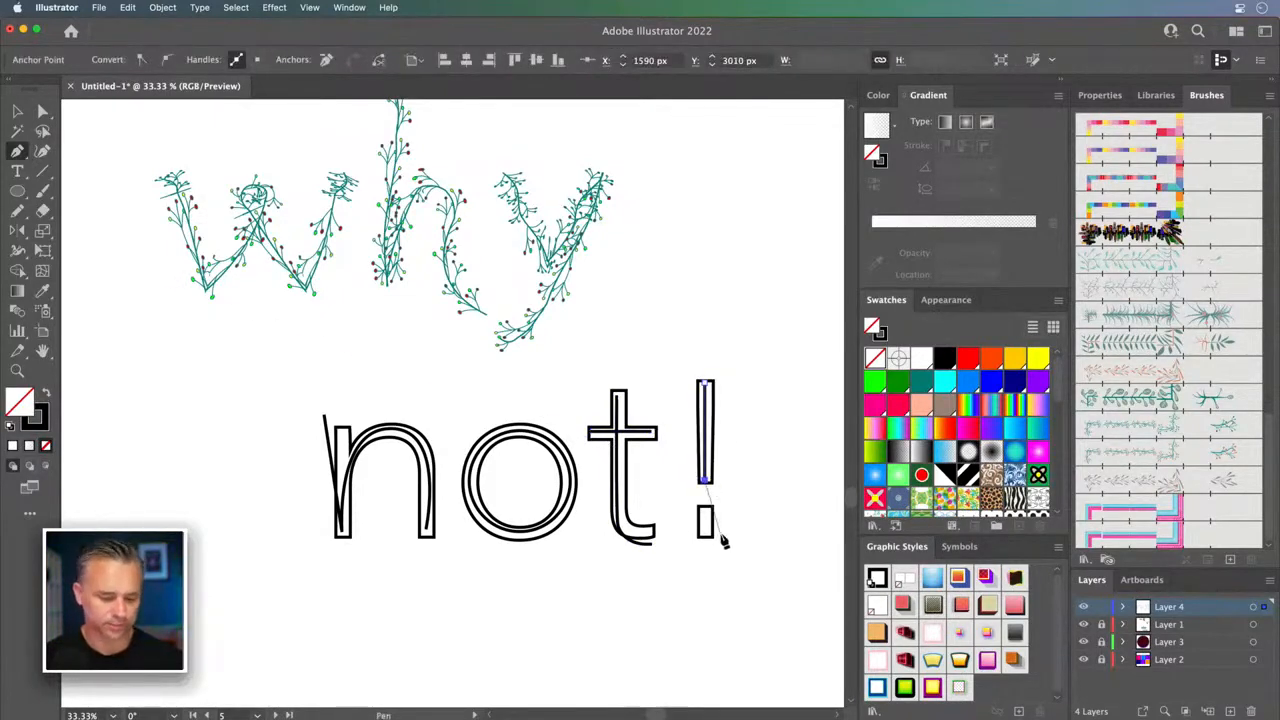
pyautogui.click(704, 519)
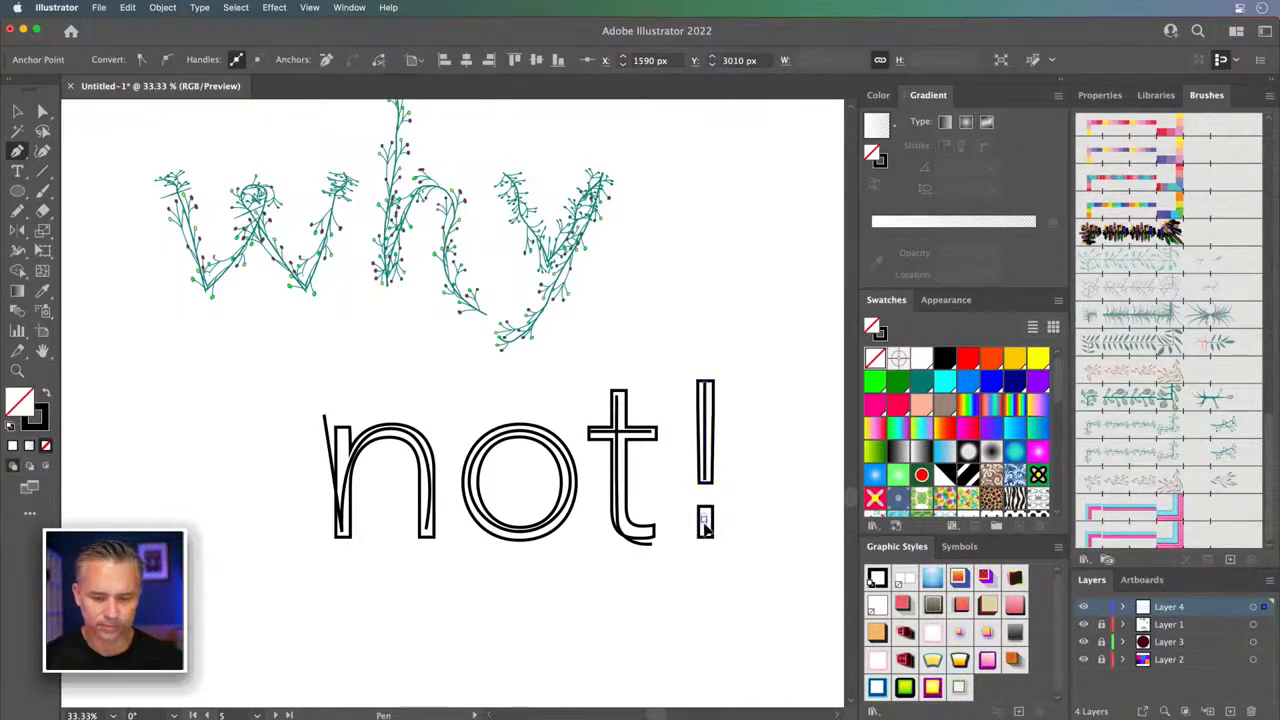
pyautogui.click(705, 535)
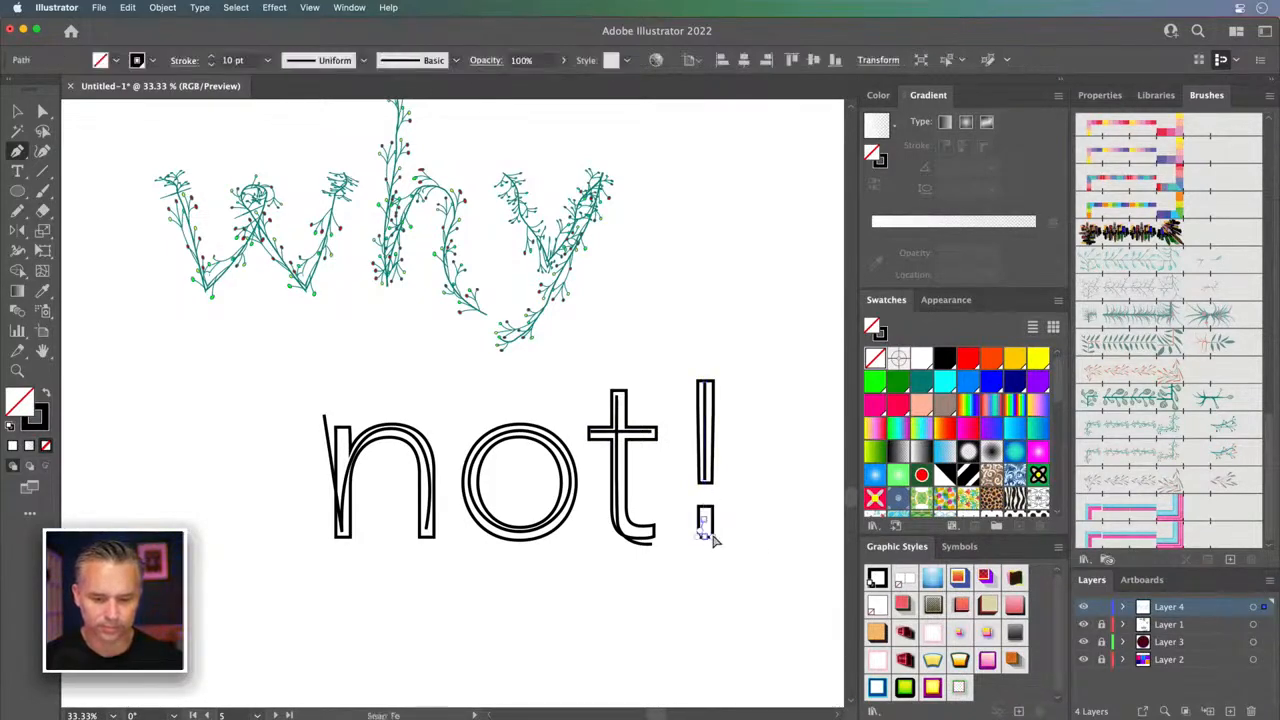
pyautogui.click(18, 111)
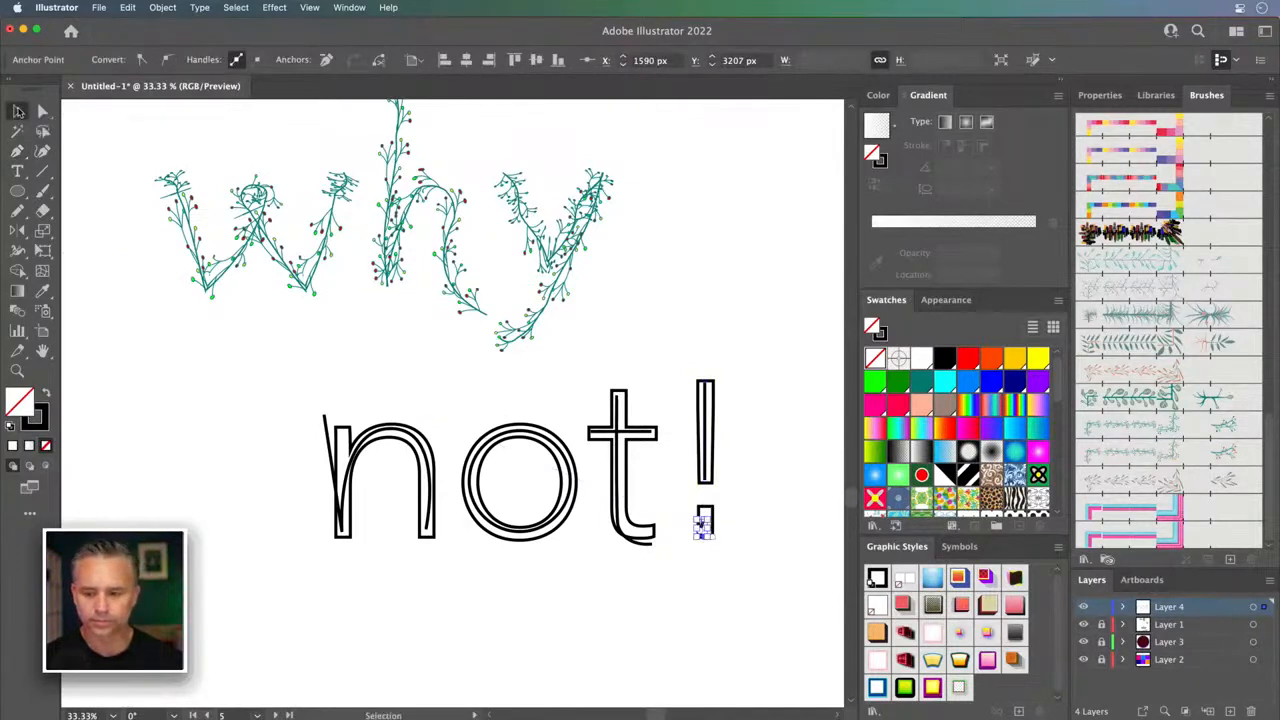
# - Delete the original outlined "not!" lettering from Layer 1 while Layer 4 is hidden, and make Layer 4 visible and active again
pyautogui.click(1083, 607)
pyautogui.moveTo(266, 414); pyautogui.dragTo(737, 583)
pyautogui.press('Delete')
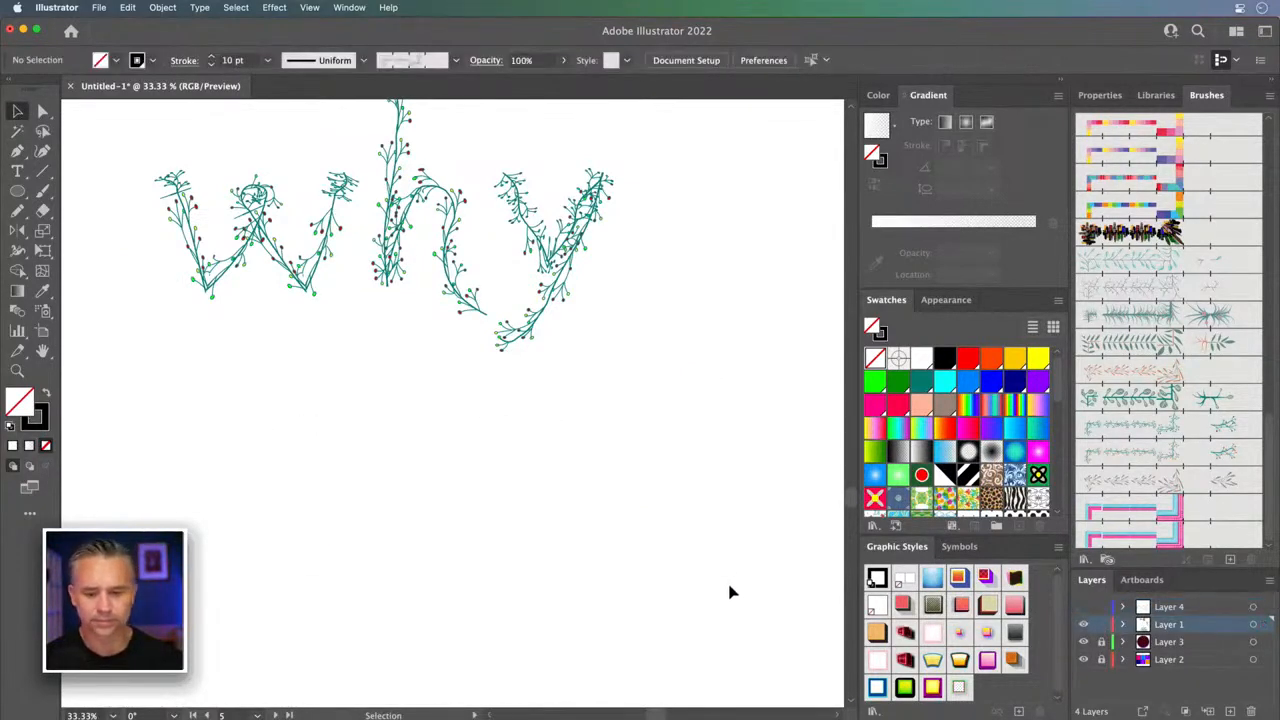
pyautogui.click(1083, 607)
pyautogui.click(1167, 608)
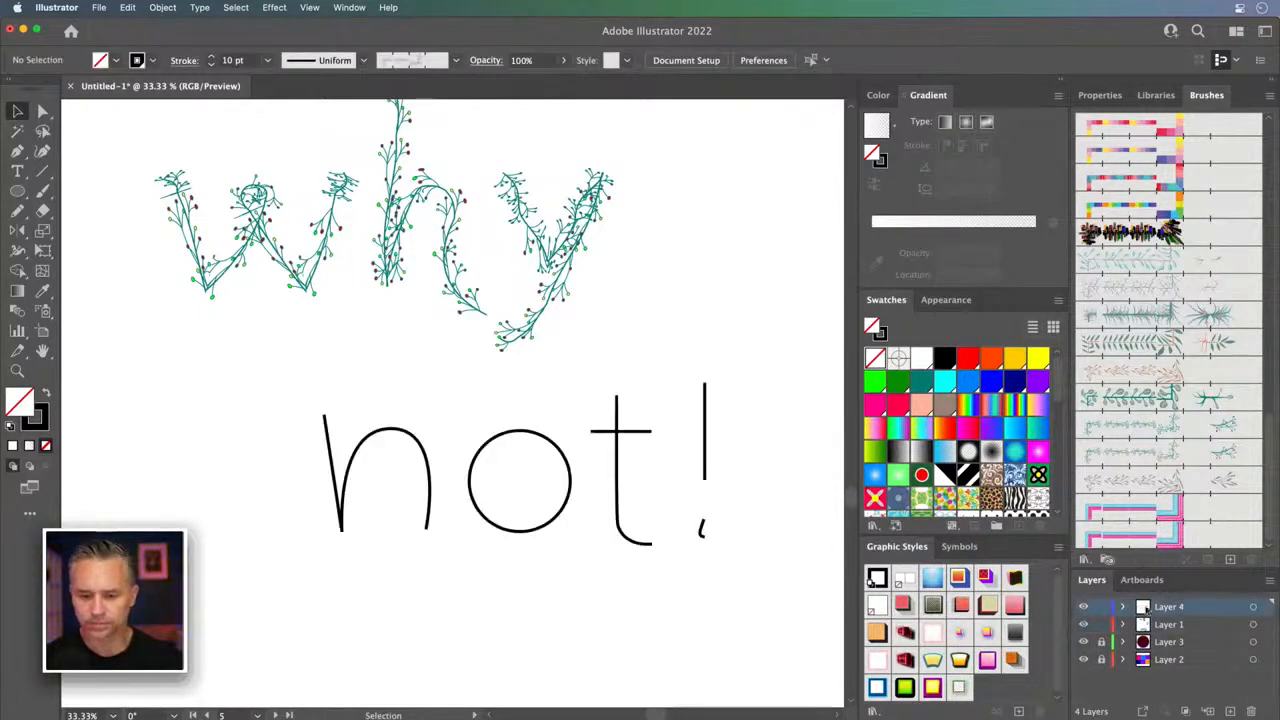
# - Apply the plant brush stroke sampled from the h of "why" to all the traced "not!" paths
pyautogui.moveTo(208, 403); pyautogui.dragTo(795, 610)
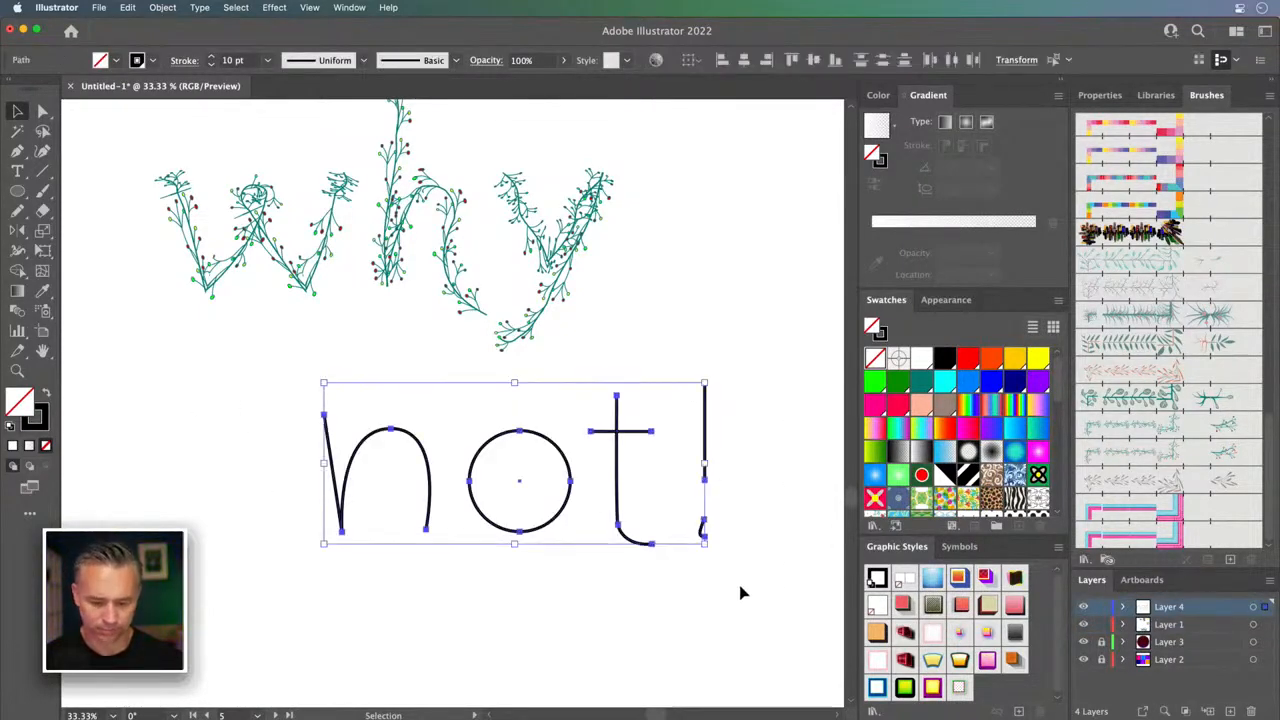
pyautogui.press('i')
pyautogui.click(396, 214)
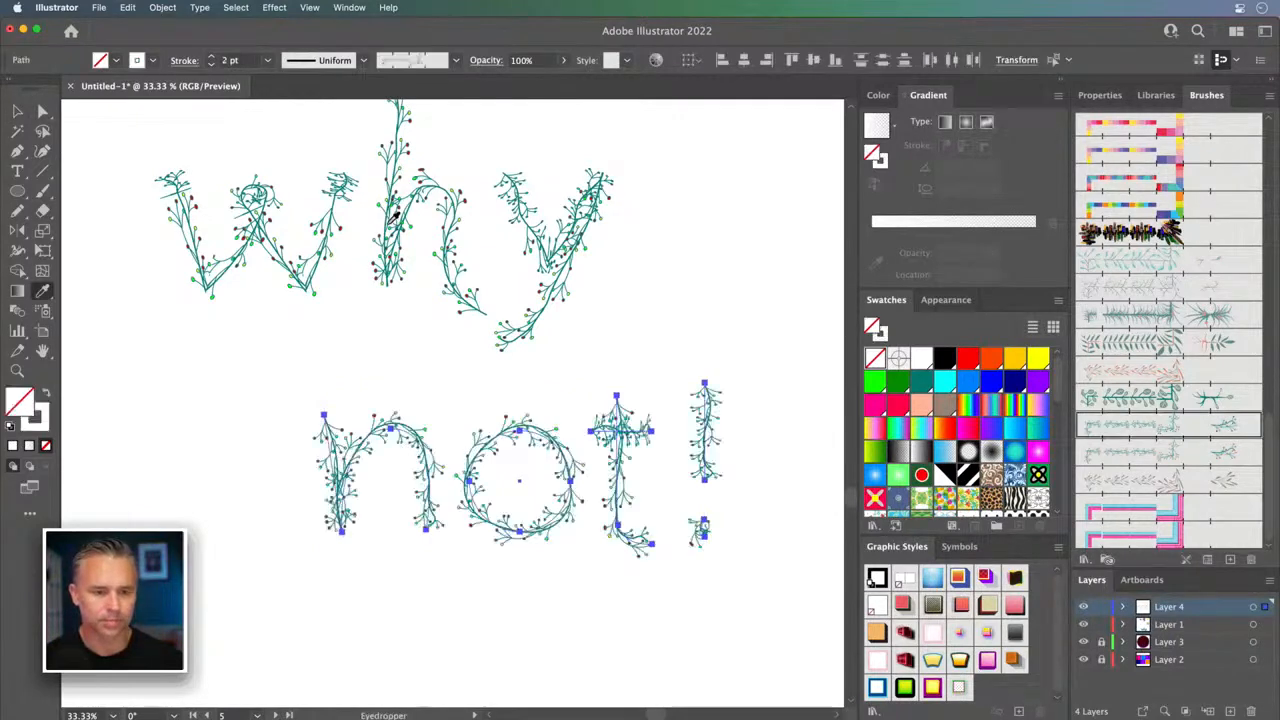
# - Move the plant-brushed "not!" lettering up closer beneath "why" and deselect it
pyautogui.press('v')
pyautogui.moveTo(372, 440); pyautogui.dragTo(365, 389)
pyautogui.press('space')
pyautogui.moveTo(305, 358); pyautogui.dragTo(331, 363)
pyautogui.moveTo(1266, 456)
pyautogui.mouseDown()
pyautogui.moveTo(1271, 385)
pyautogui.moveTo(1271, 458)
pyautogui.mouseUp()
pyautogui.click(300, 528)
pyautogui.press('space')
pyautogui.moveTo(272, 507); pyautogui.dragTo(335, 540)
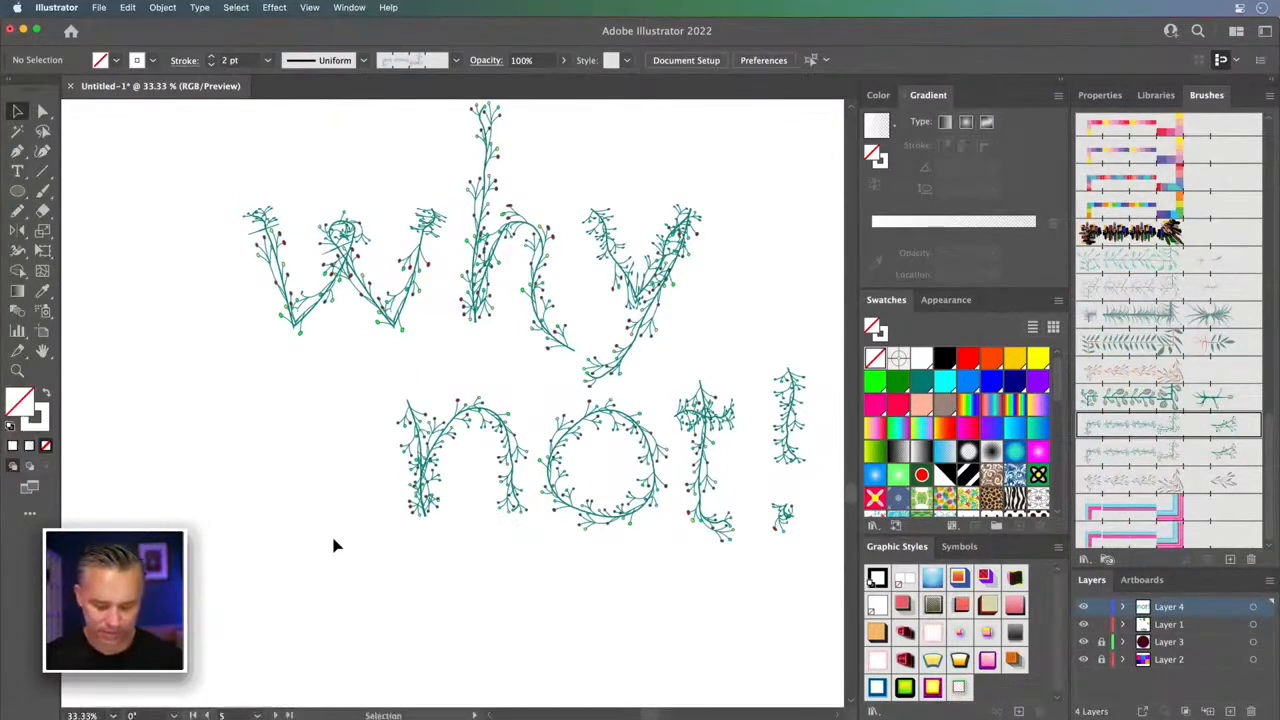
# - Sketch a capital K before "not!" with the Pencil, using a long stem and a looped second stroke with an extended leg
pyautogui.press('p')
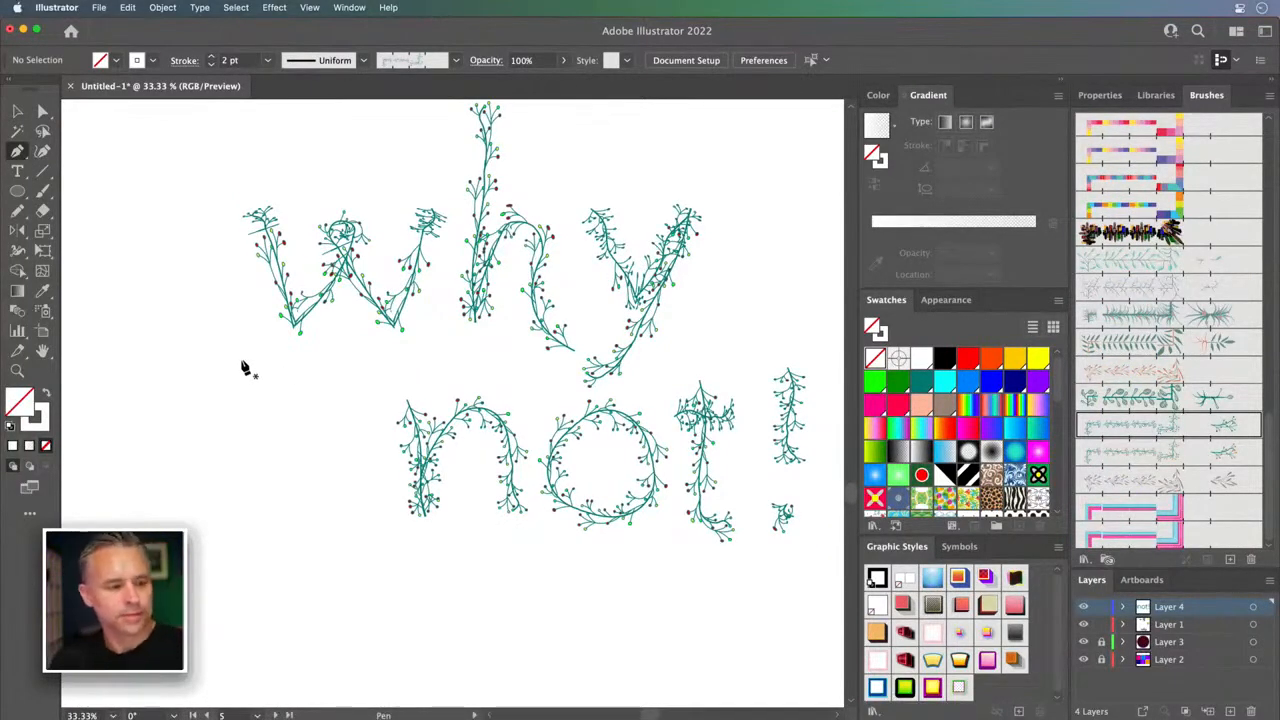
pyautogui.click(17, 211)
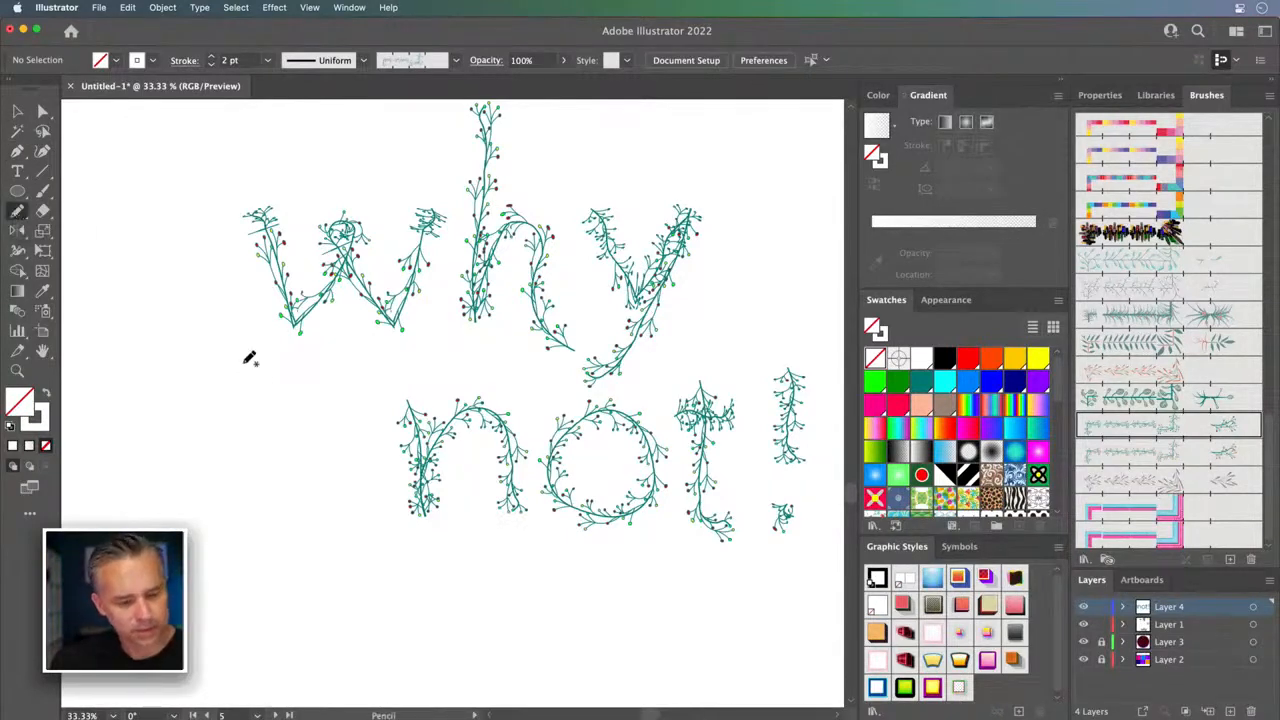
pyautogui.moveTo(264, 338); pyautogui.dragTo(303, 520)
pyautogui.moveTo(334, 368); pyautogui.dragTo(270, 466)
pyautogui.press('super+z')
pyautogui.moveTo(334, 368)
pyautogui.mouseDown()
pyautogui.moveTo(272, 453)
pyautogui.moveTo(432, 578)
pyautogui.mouseUp()
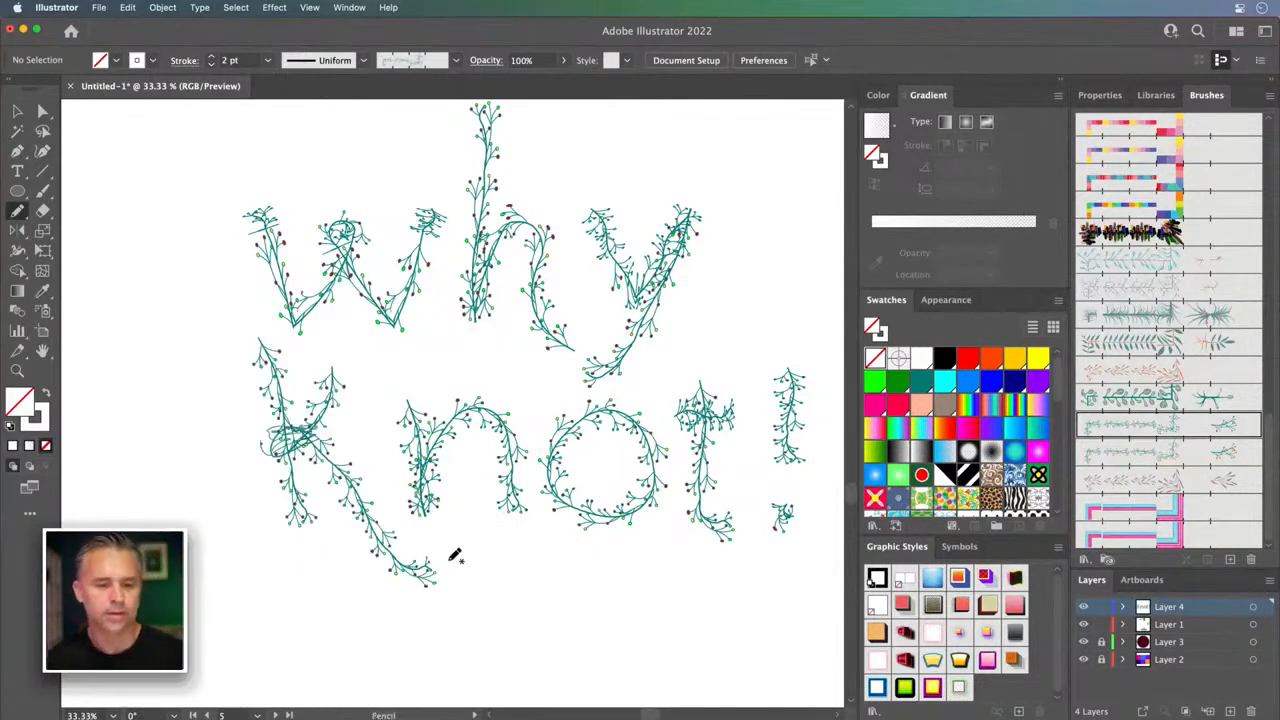
# - Move the K closer to the n and rotate it slightly clockwise so its stem stands nearly upright
pyautogui.click(17, 110)
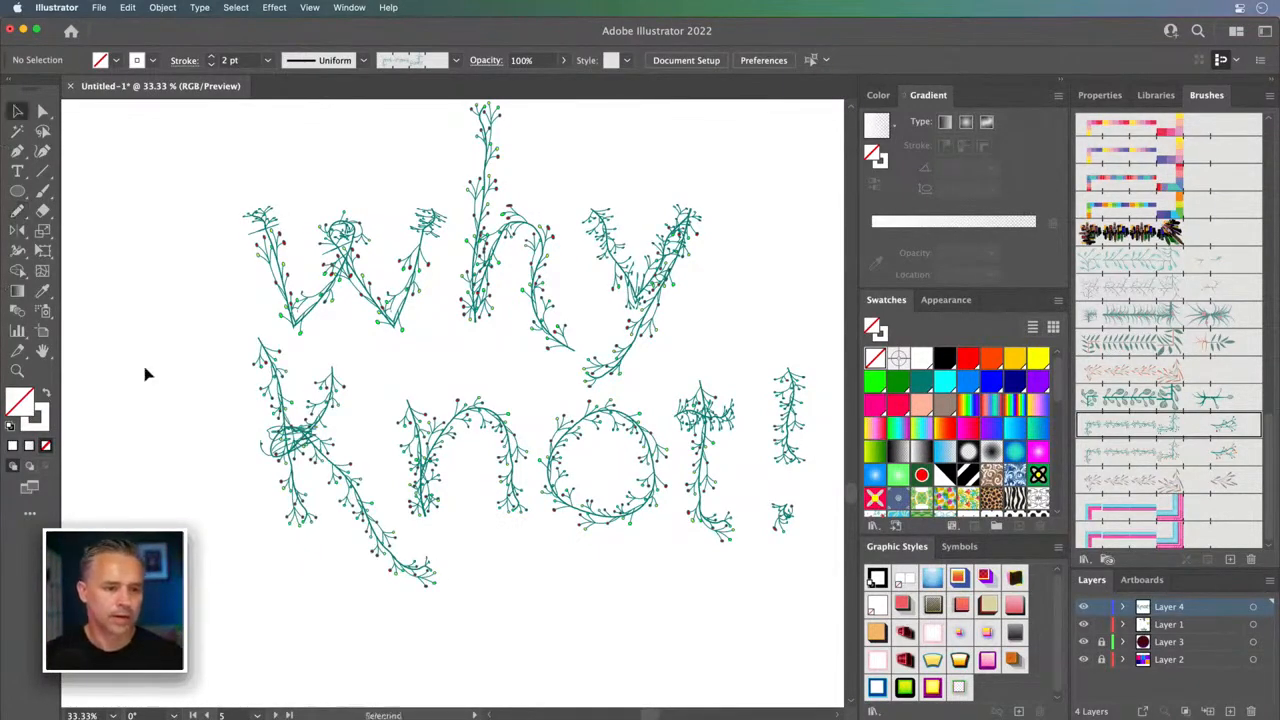
pyautogui.moveTo(288, 440); pyautogui.dragTo(330, 445)
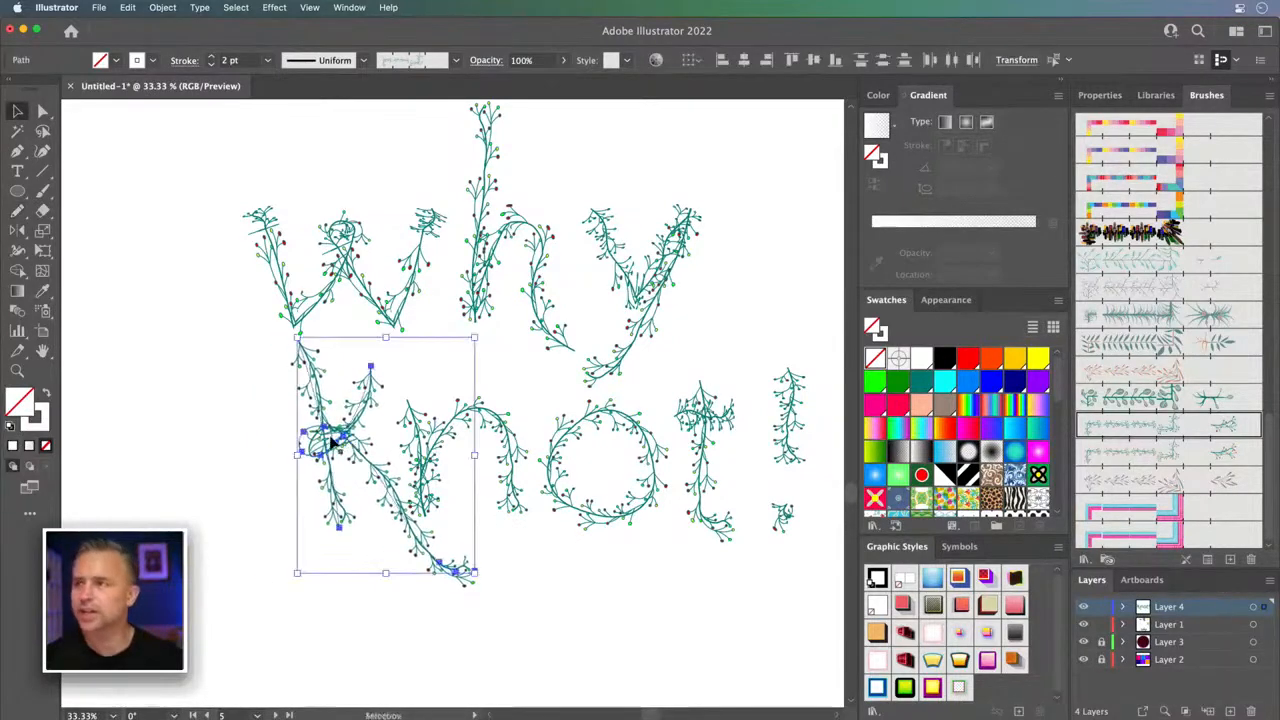
pyautogui.click(218, 362)
pyautogui.click(312, 445)
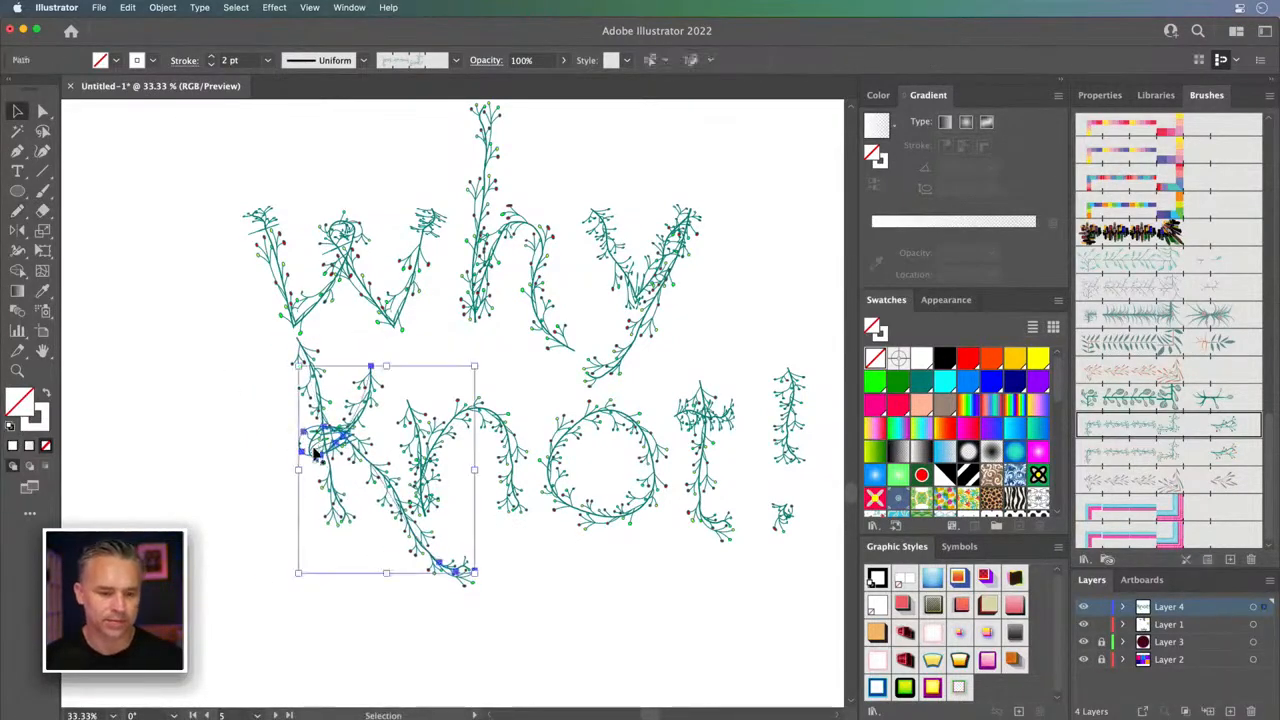
pyautogui.moveTo(261, 421); pyautogui.dragTo(372, 475)
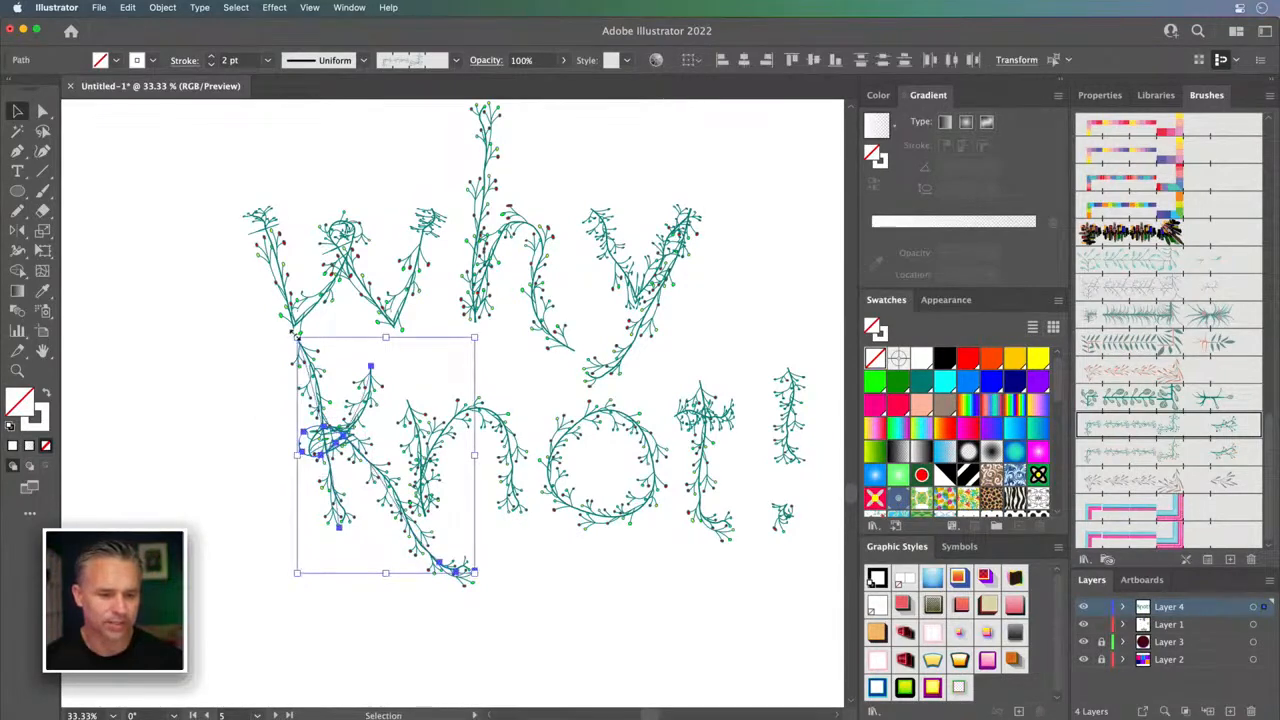
pyautogui.moveTo(290, 329); pyautogui.dragTo(337, 320)
pyautogui.press('super+shift+a')
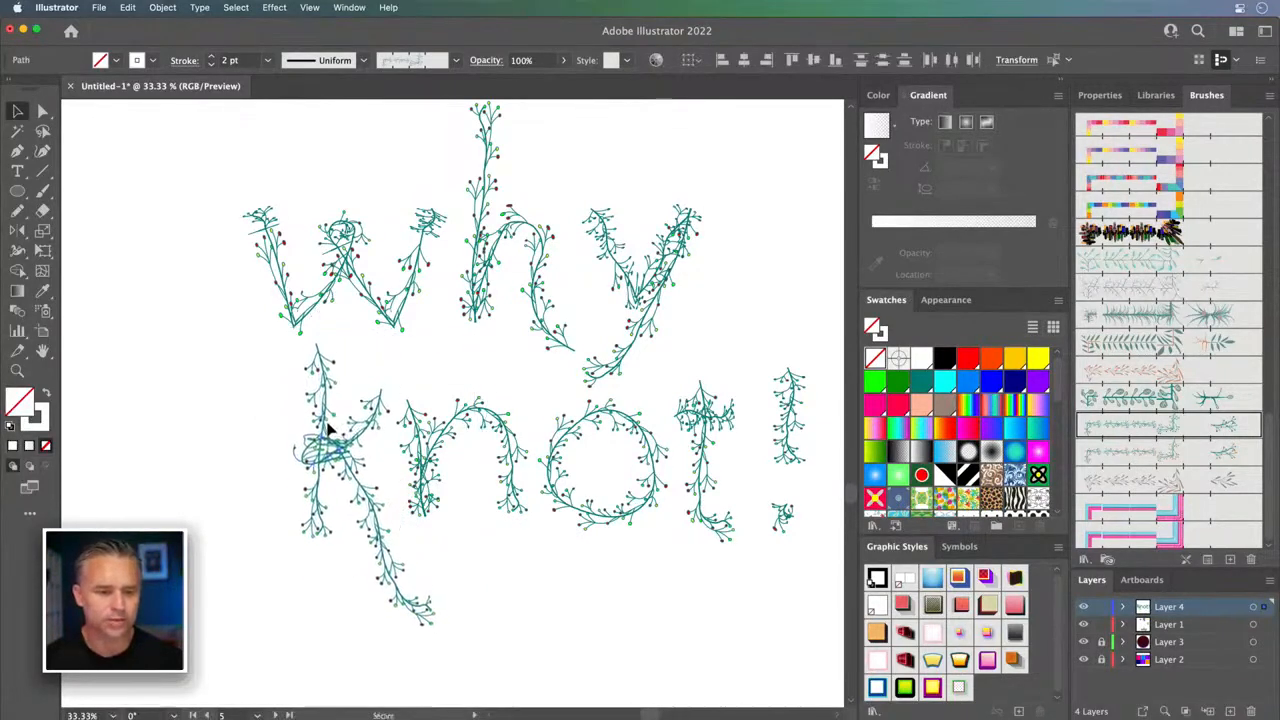
pyautogui.click(177, 386)
pyautogui.press('super+minus')
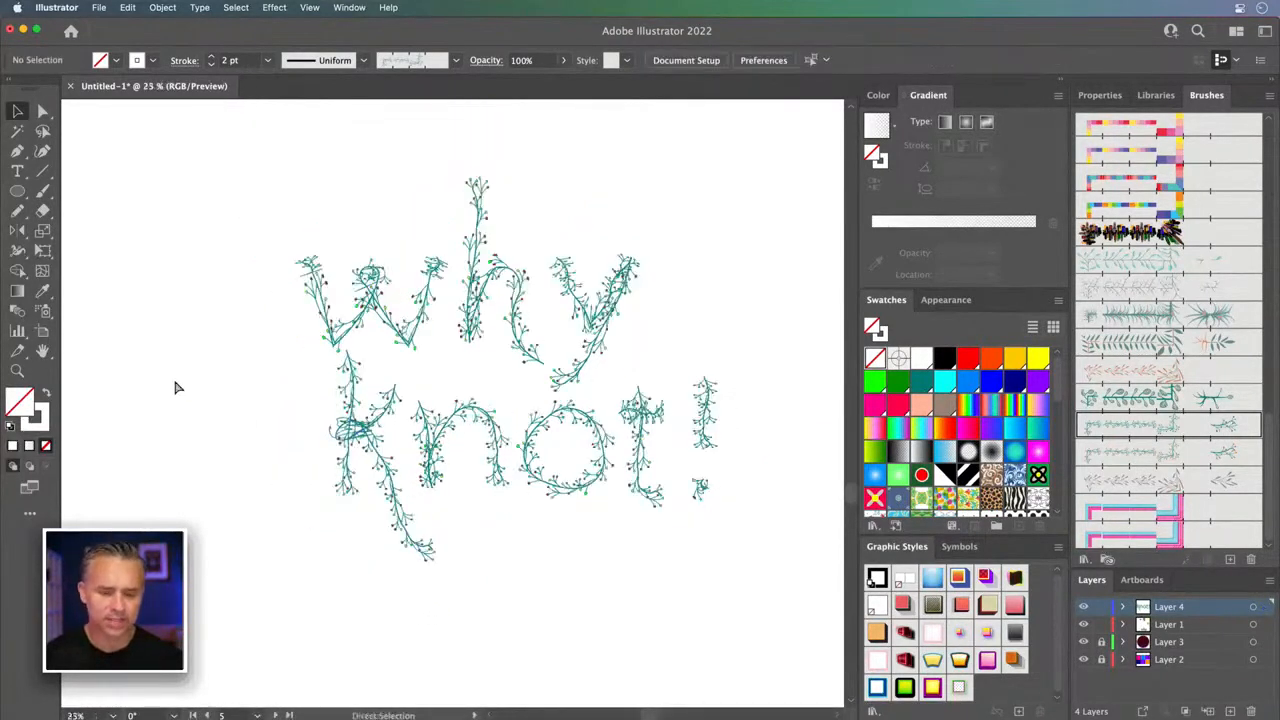
pyautogui.moveTo(259, 411); pyautogui.dragTo(226, 437)
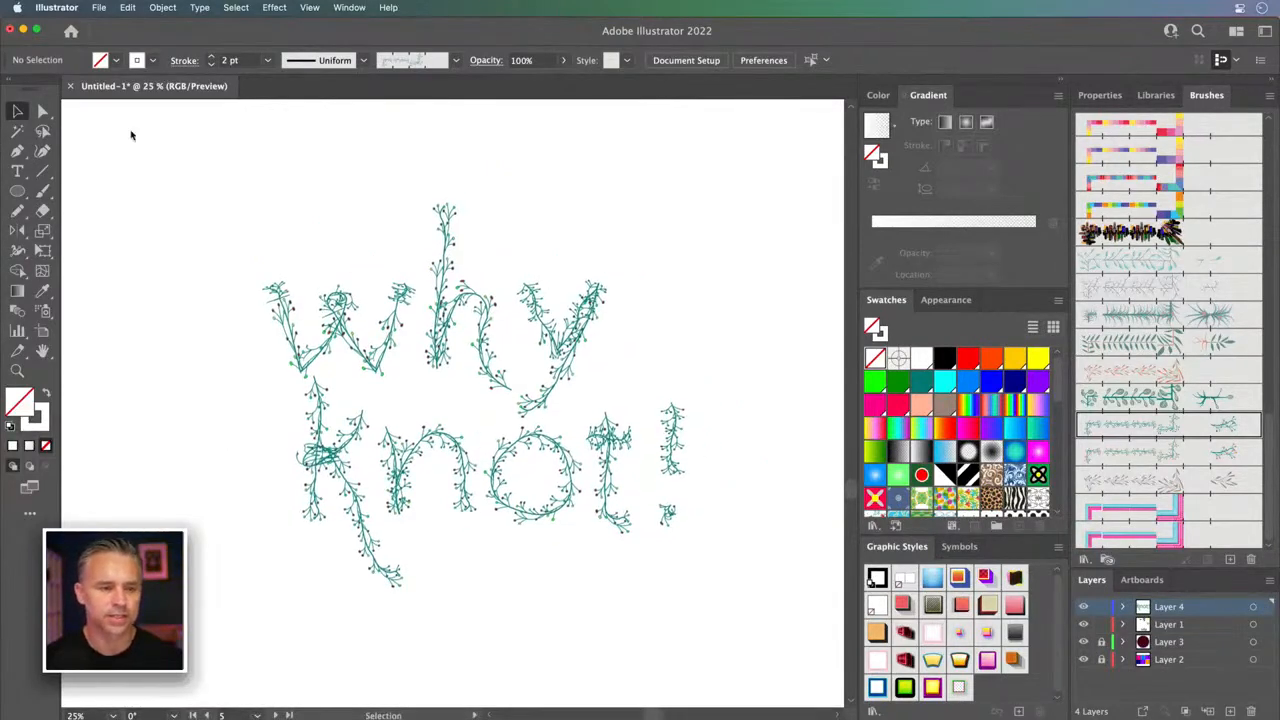
# - Open the recent file Explorer.ai and copy the teal rope path winding across its lettering
pyautogui.click(97, 9)
pyautogui.moveTo(160, 71)
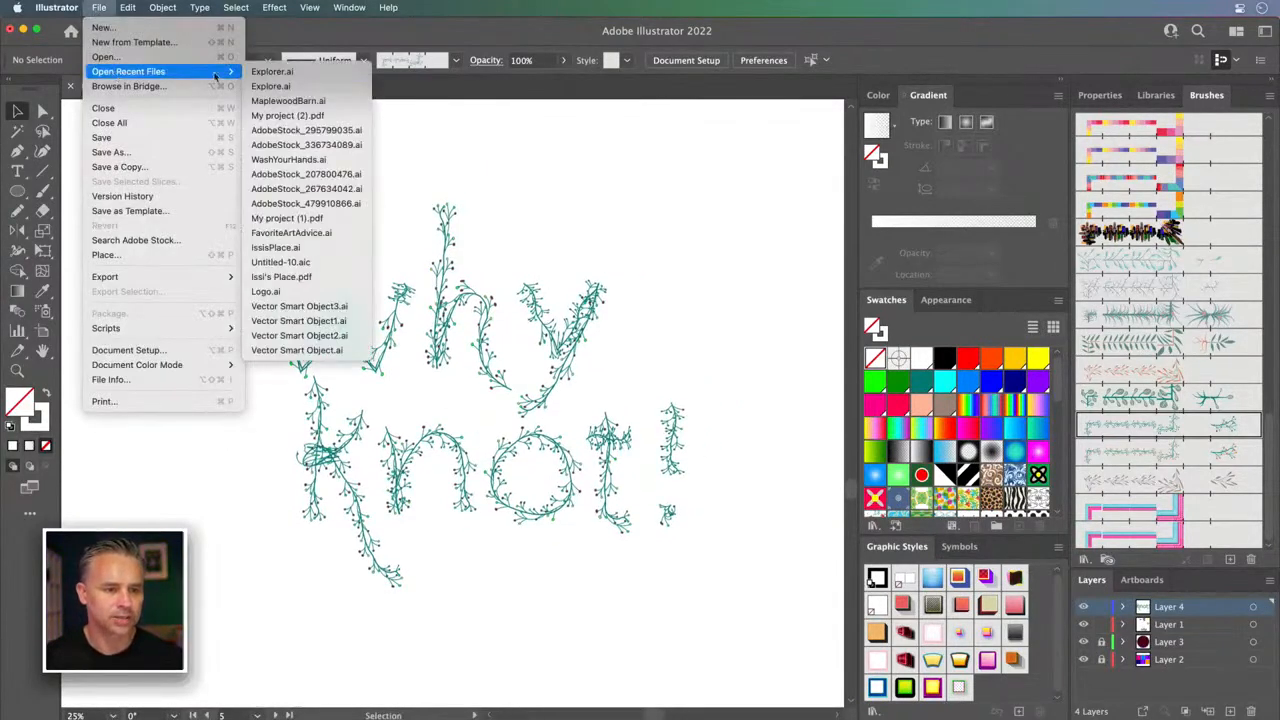
pyautogui.click(316, 77)
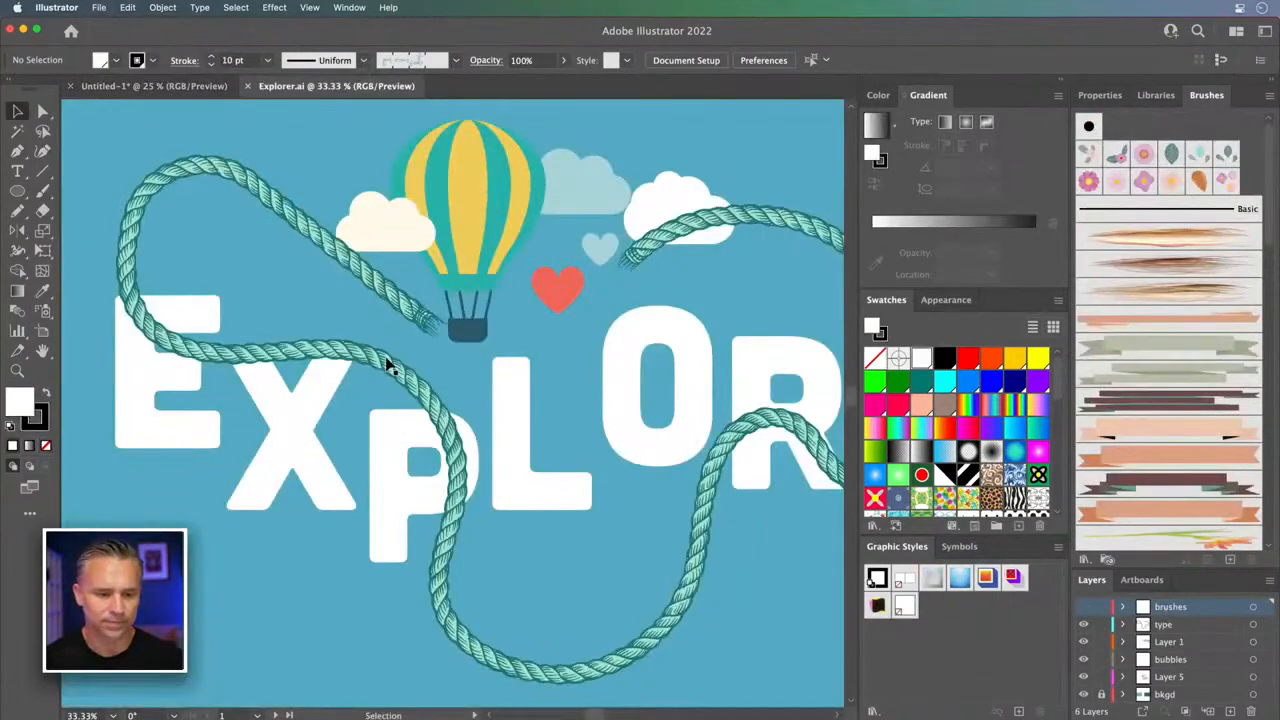
pyautogui.click(390, 365)
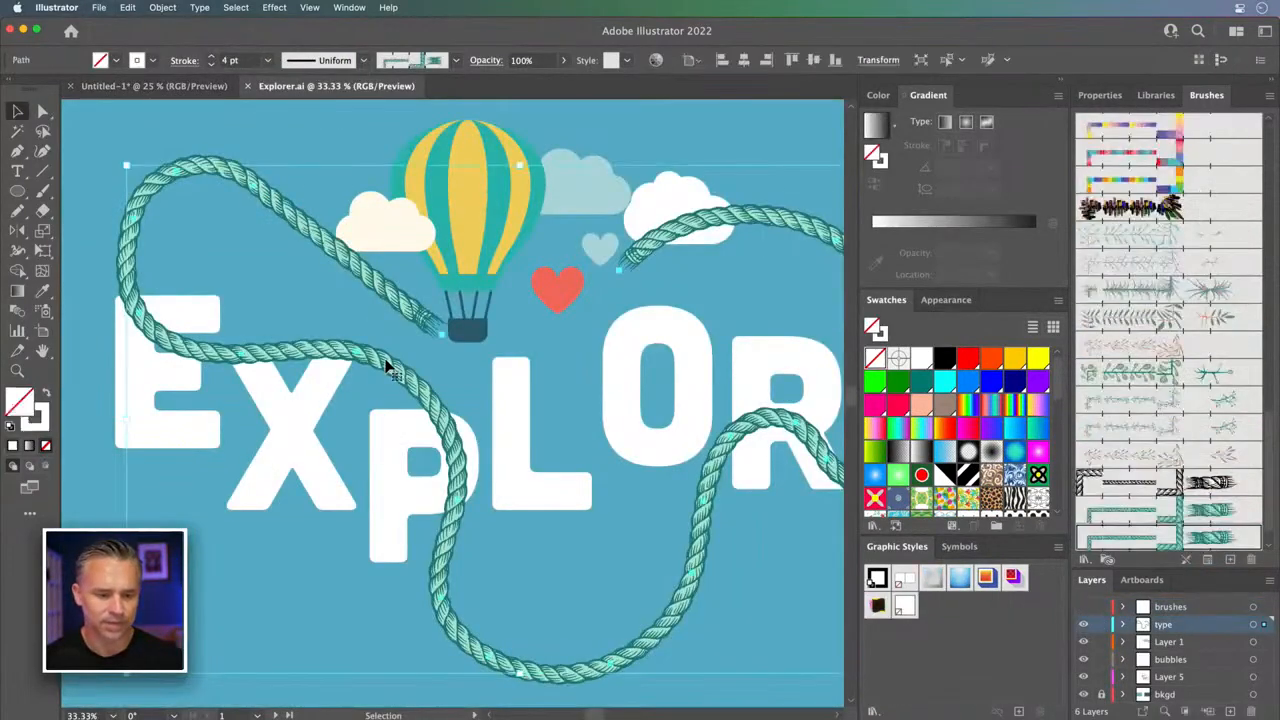
# - Paste the rope path into the Untitled-1 document and move it below the "why Knot!" lettering
pyautogui.click(178, 86)
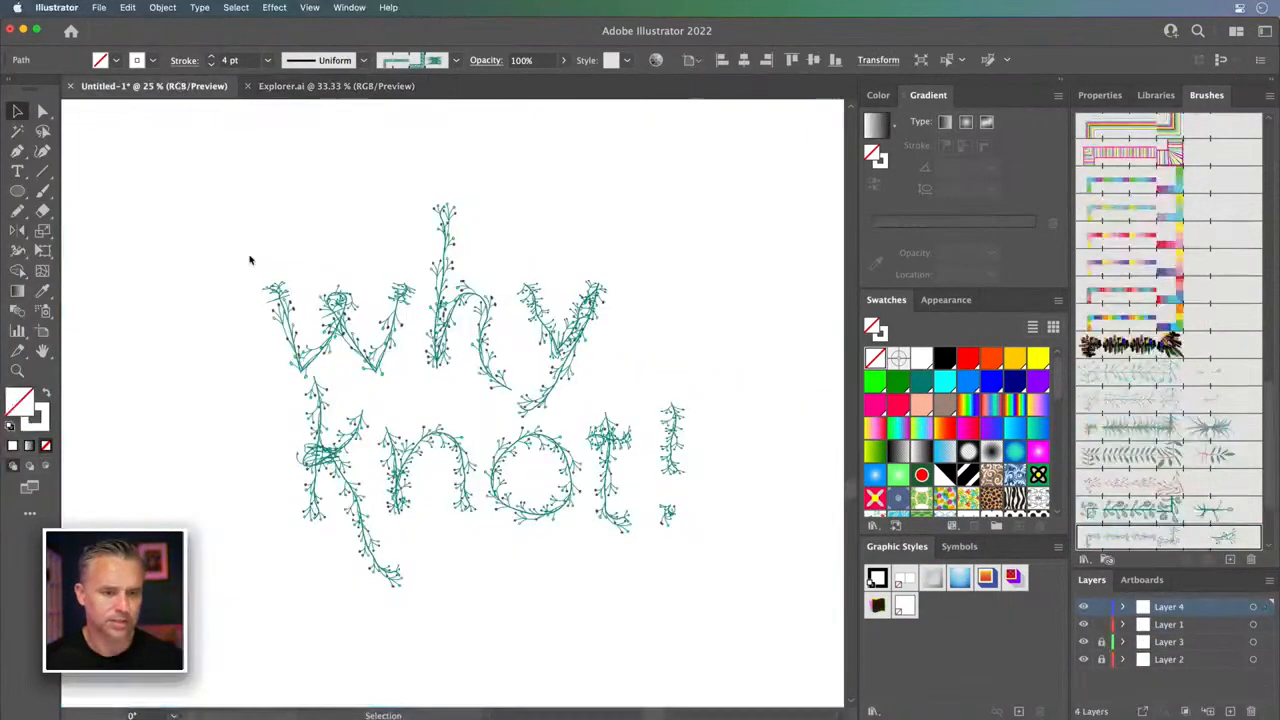
pyautogui.press('cmd+v')
pyautogui.moveTo(244, 448); pyautogui.dragTo(294, 354)
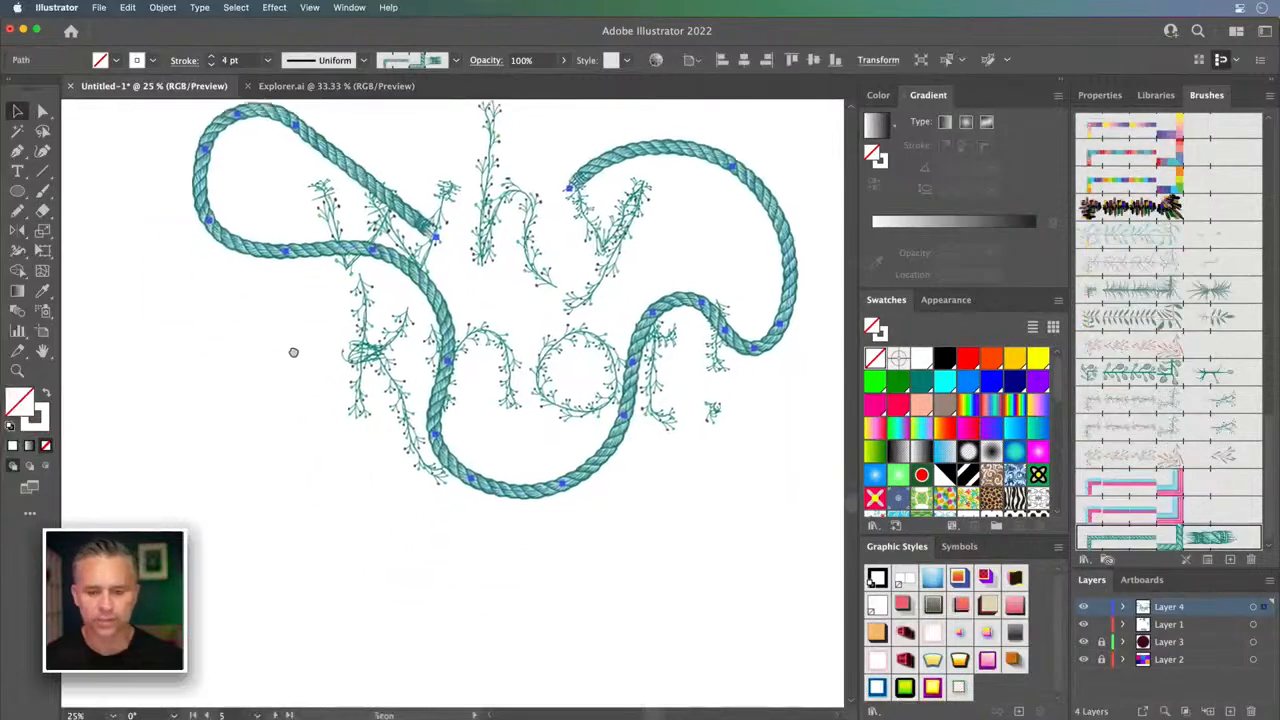
pyautogui.moveTo(257, 229); pyautogui.dragTo(246, 632)
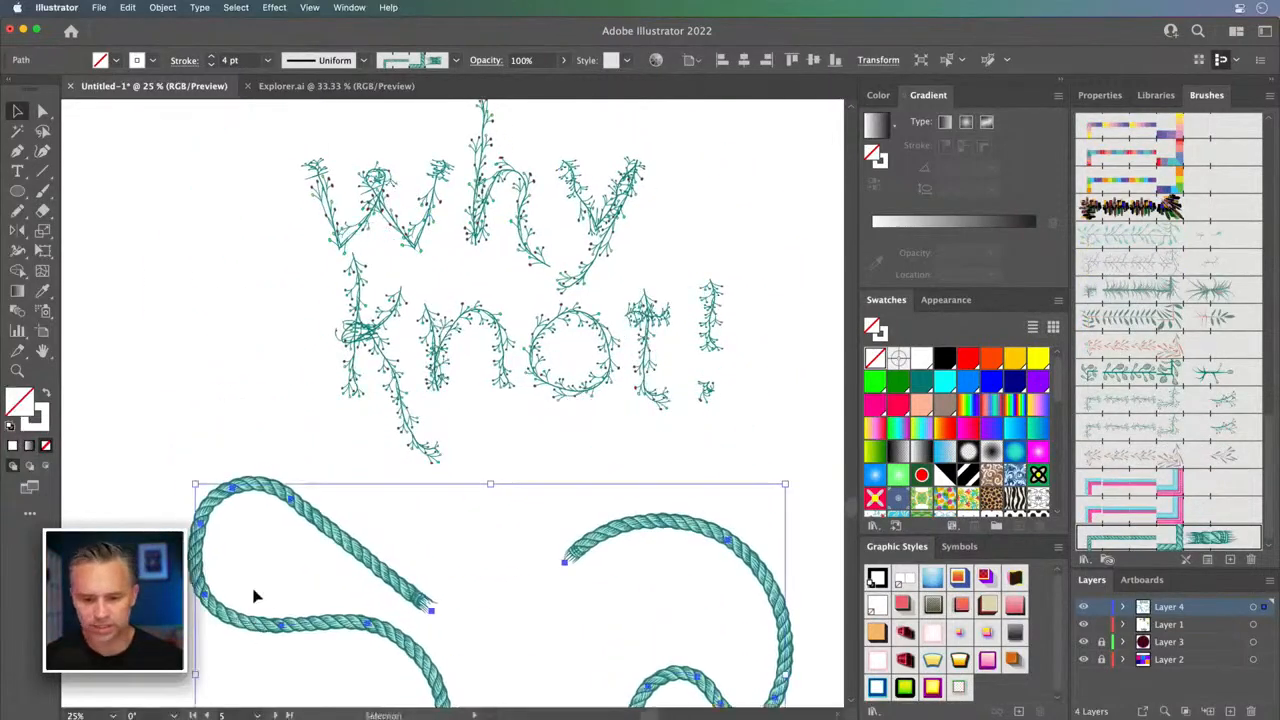
# - Apply the teal rope pattern brush to all of the "why Knot!" lettering with a 4 pt stroke
pyautogui.scroll(4, 271, 520)
pyautogui.moveTo(706, 549); pyautogui.dragTo(740, 569)
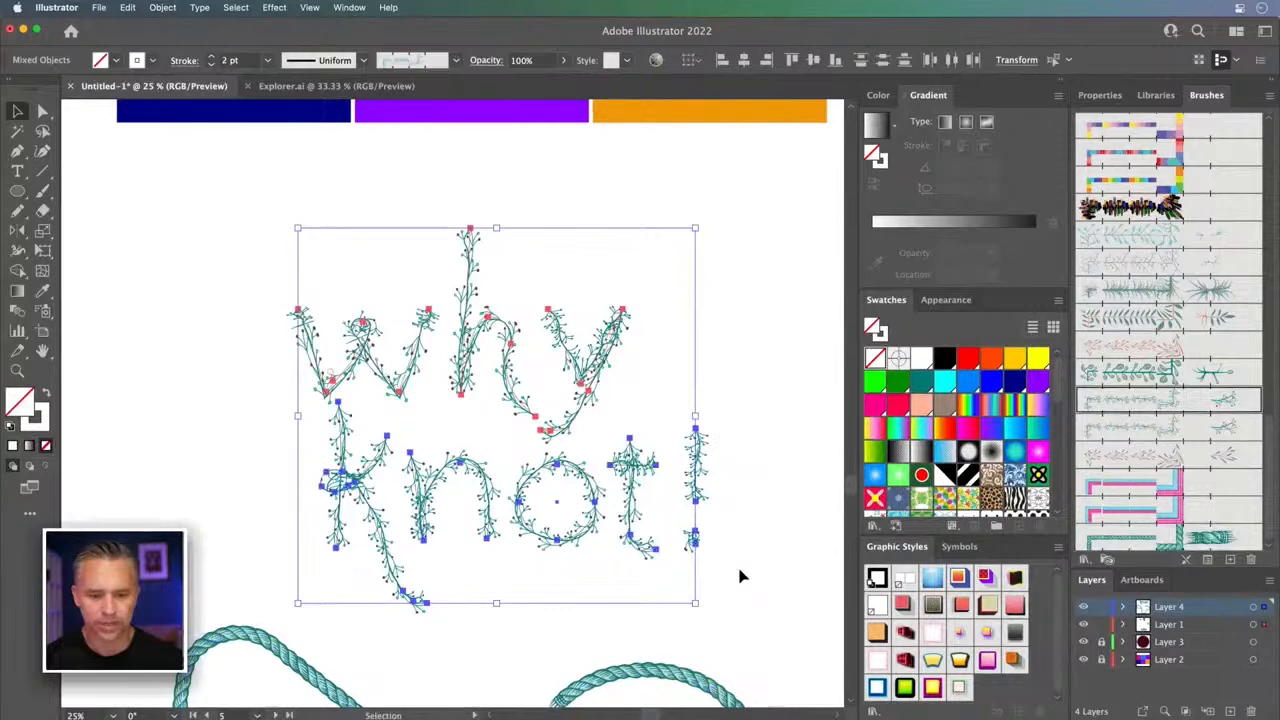
pyautogui.click(1163, 540)
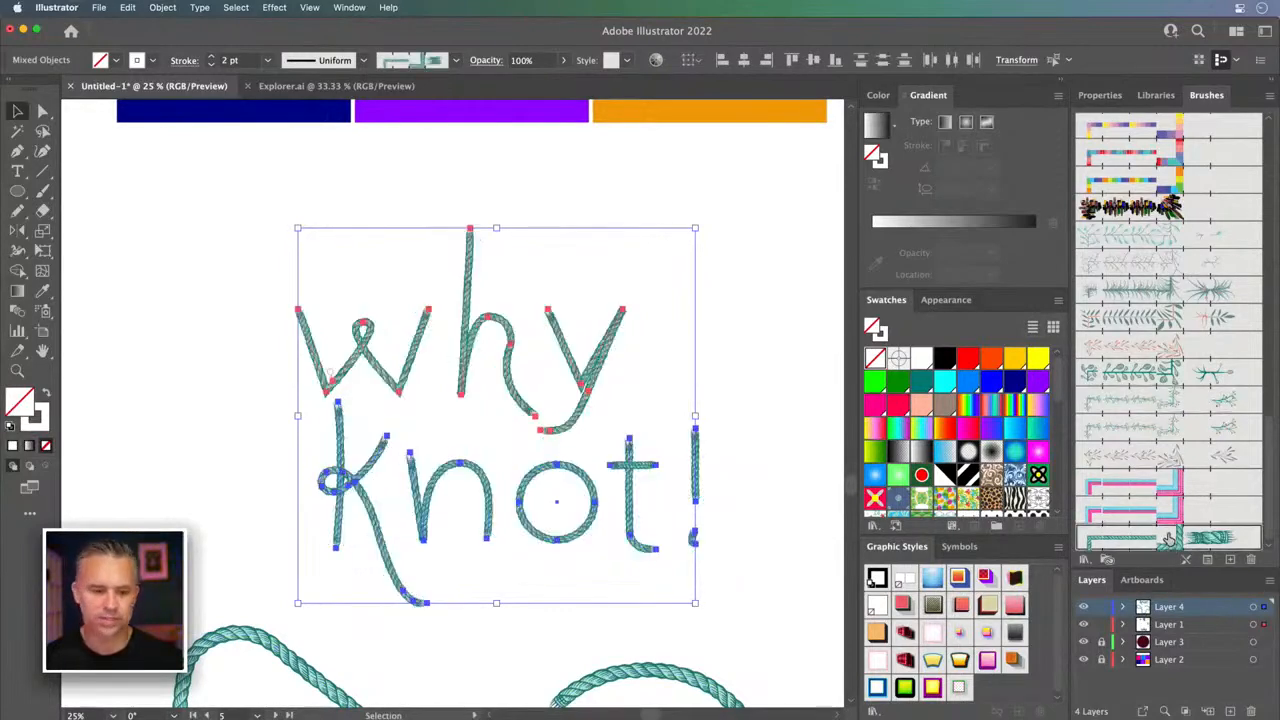
pyautogui.click(211, 56)
pyautogui.click(211, 56)
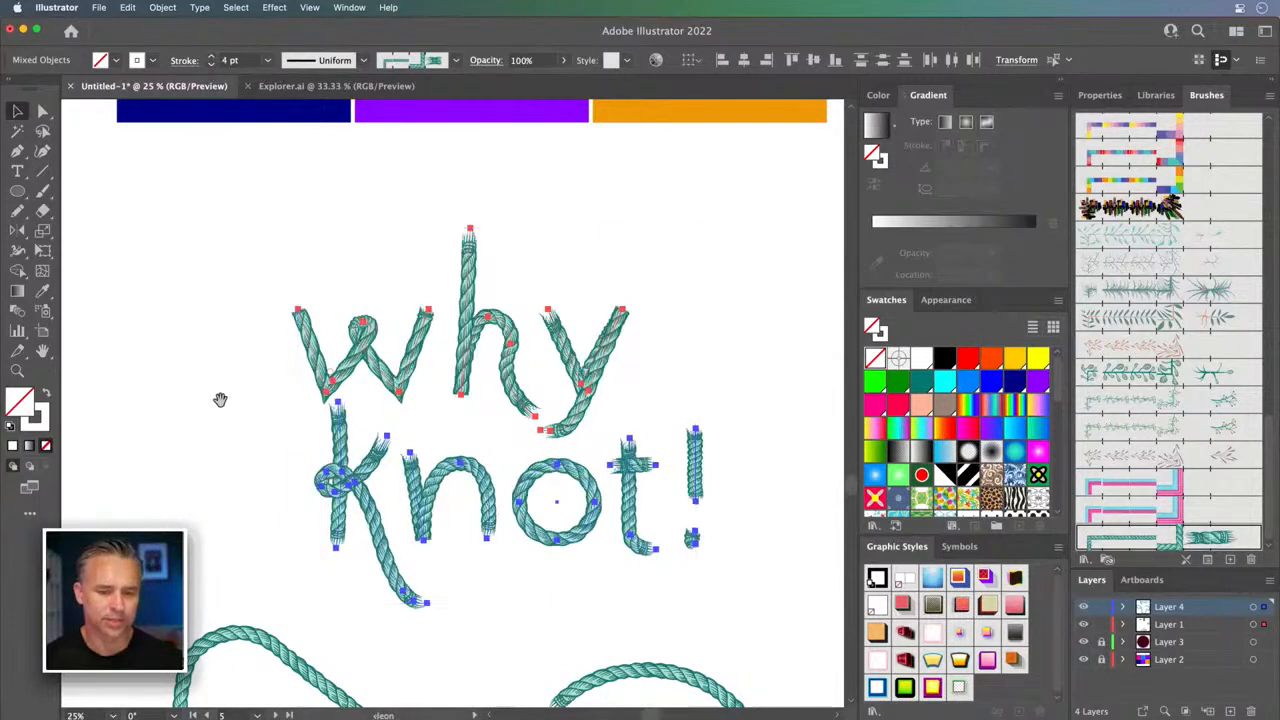
# - Delete the pasted rope path below the lettering
pyautogui.moveTo(220, 399); pyautogui.dragTo(240, 186)
pyautogui.click(246, 433)
pyautogui.press('Delete')
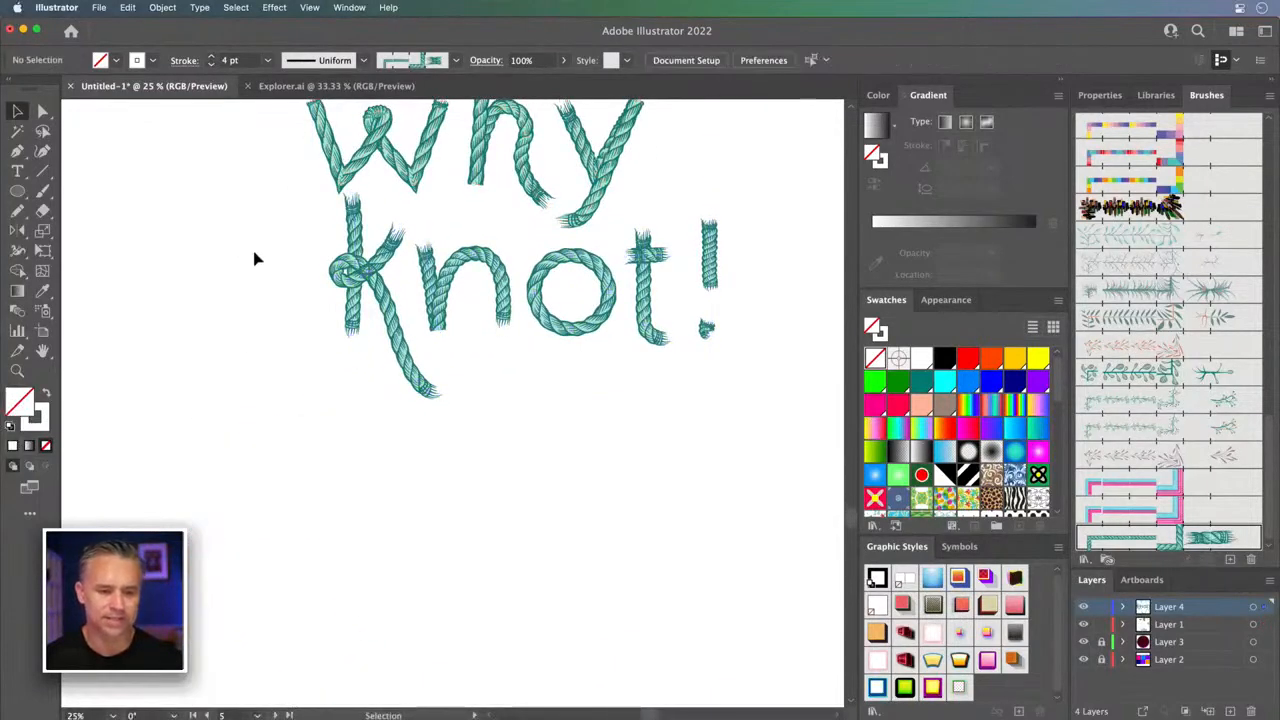
pyautogui.press('super+equal')
pyautogui.moveTo(383, 265); pyautogui.dragTo(338, 512)
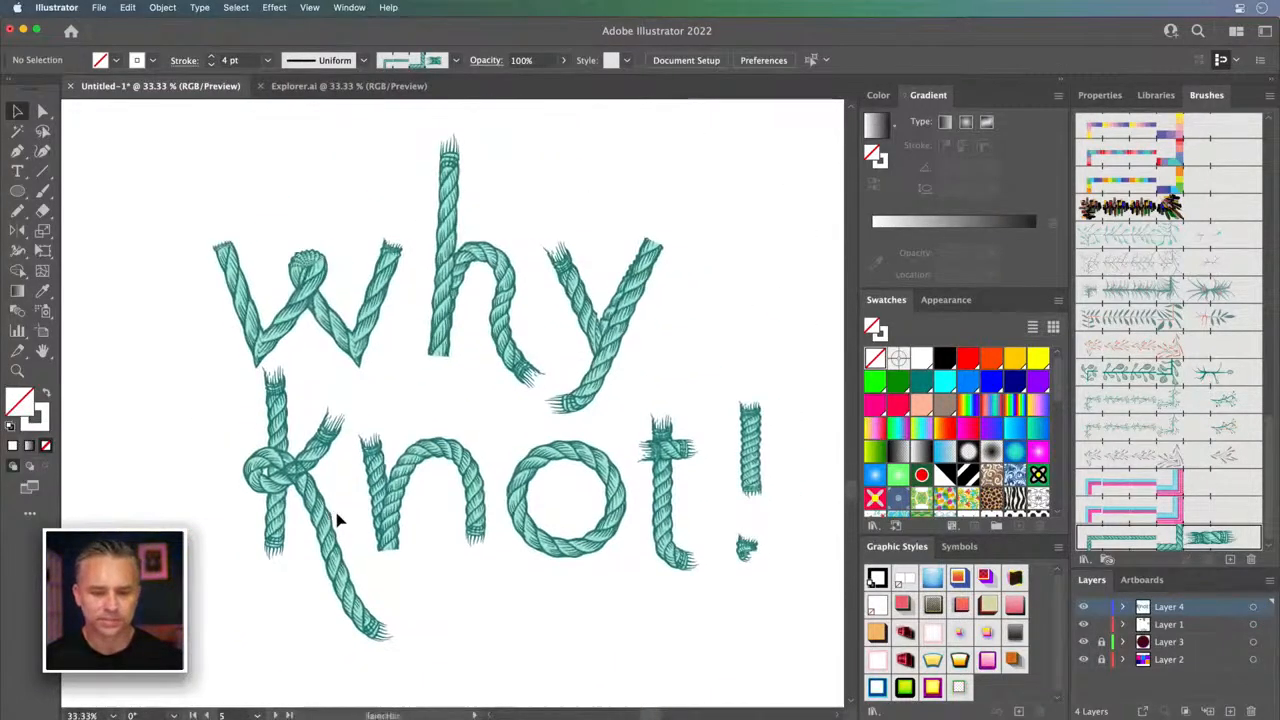
pyautogui.press('+')
pyautogui.click(361, 492)
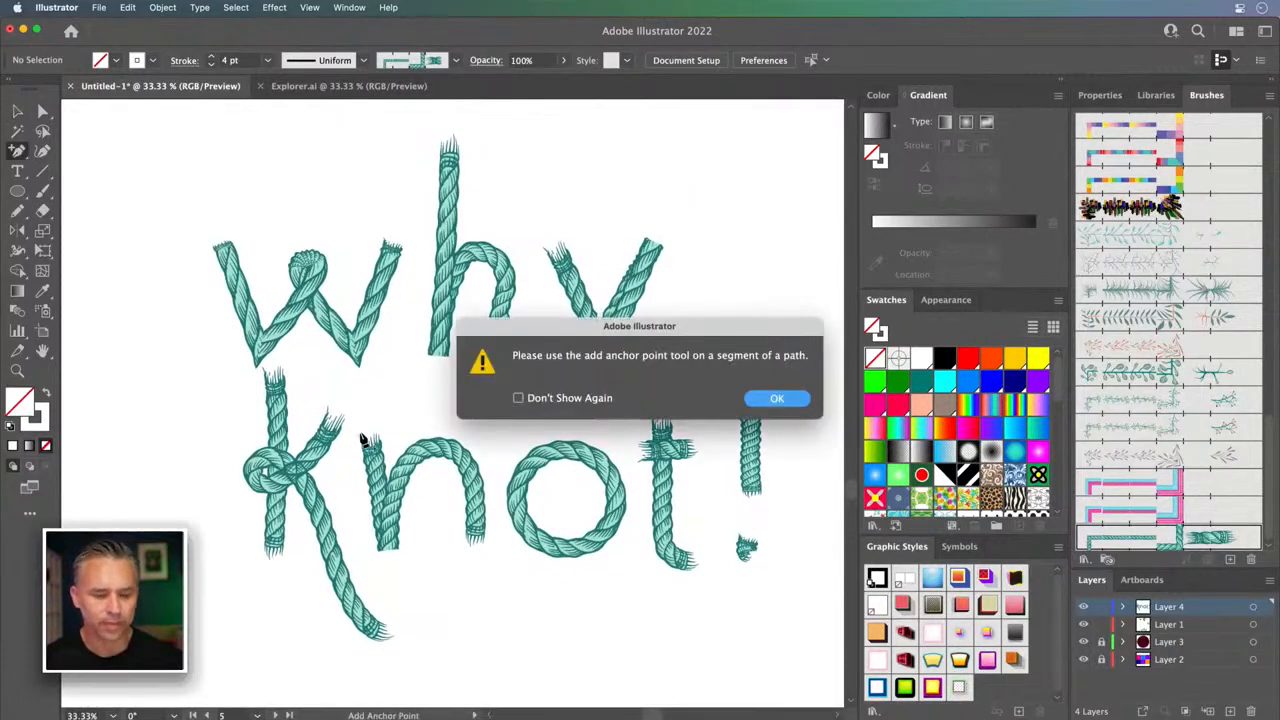
pyautogui.click(770, 398)
pyautogui.press('space')
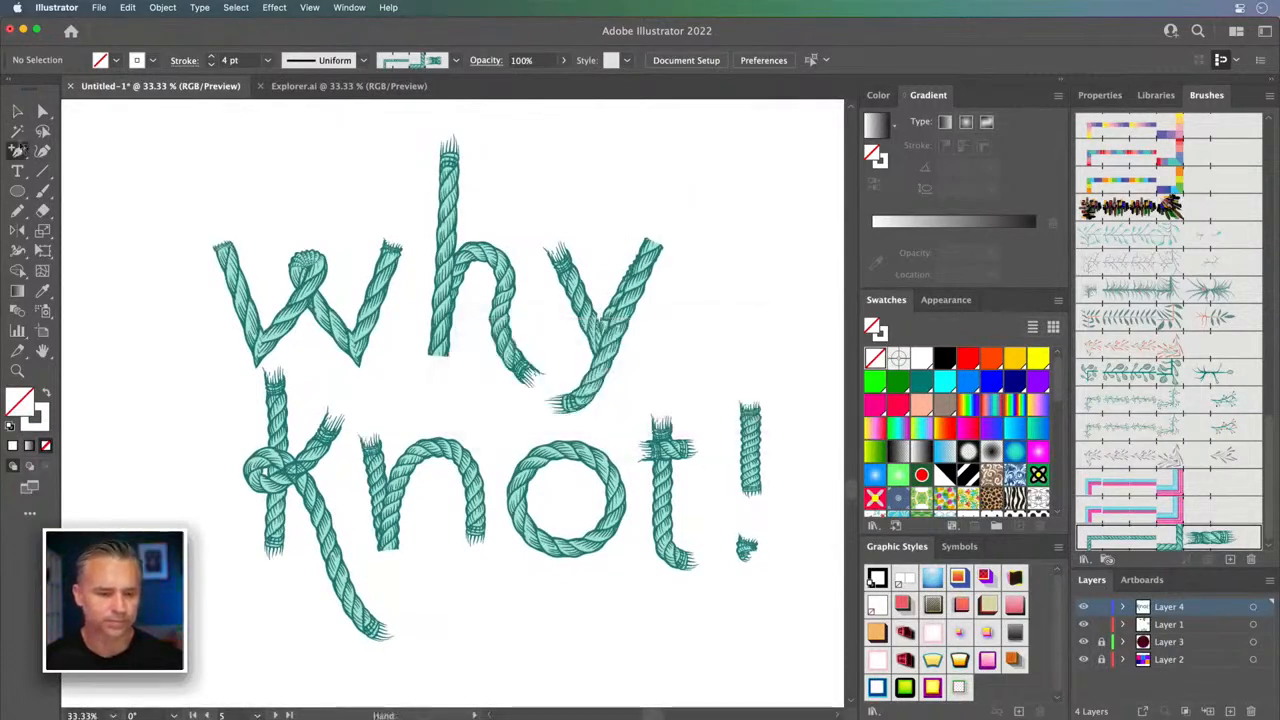
# - Convert the bottom corner points of the h and n into smooth curves so their strokes form rope loops
pyautogui.click(17, 111)
pyautogui.click(444, 310)
pyautogui.press('a')
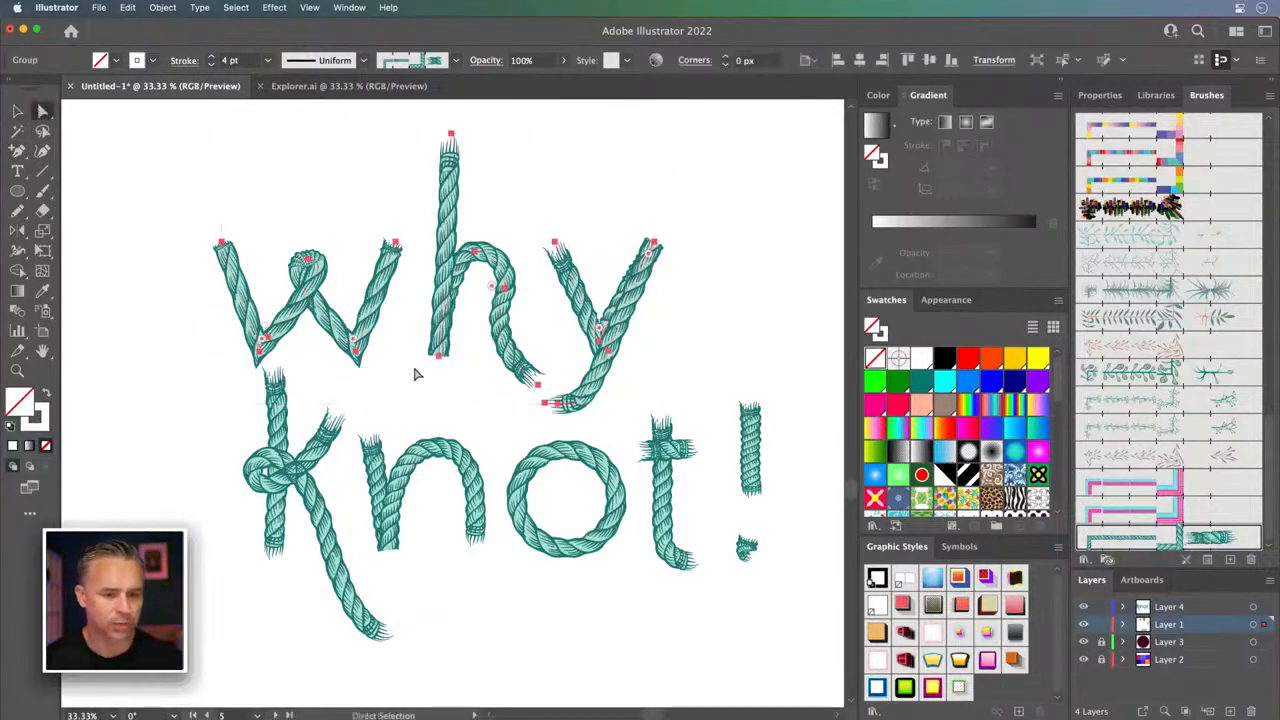
pyautogui.moveTo(440, 357); pyautogui.dragTo(488, 353)
pyautogui.hotkey('shift', 'c')
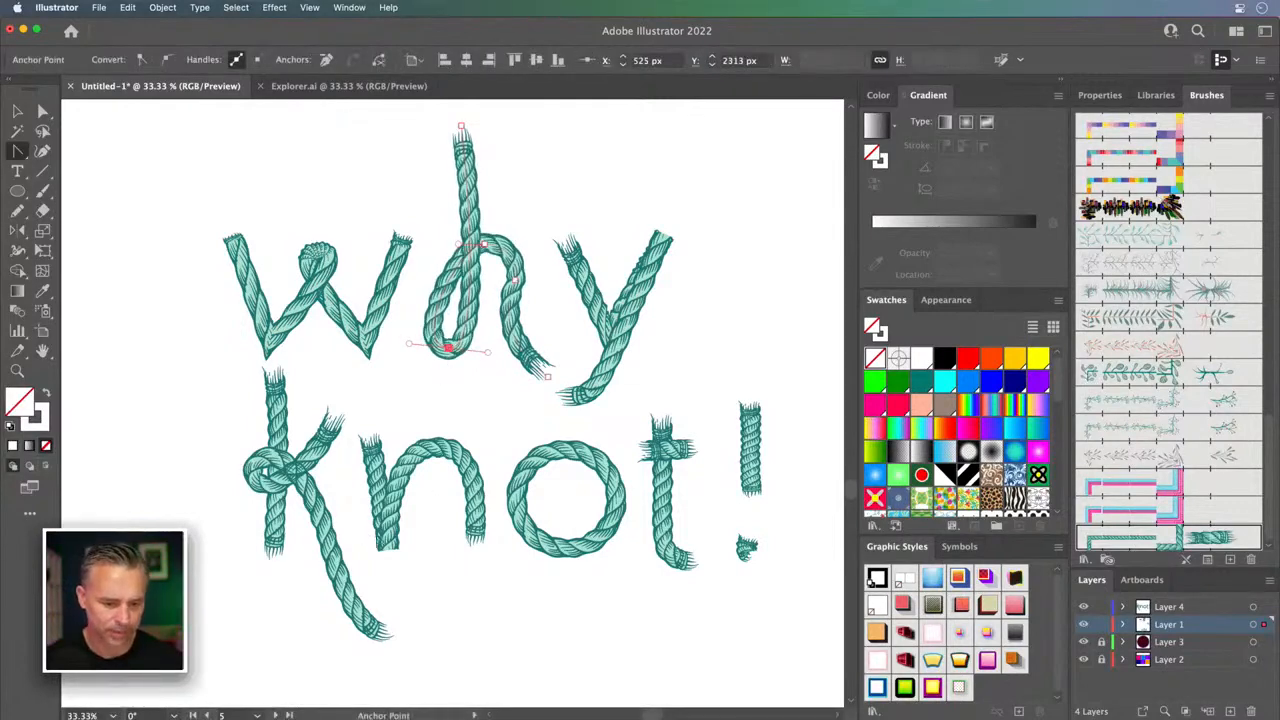
pyautogui.moveTo(389, 546); pyautogui.dragTo(363, 544)
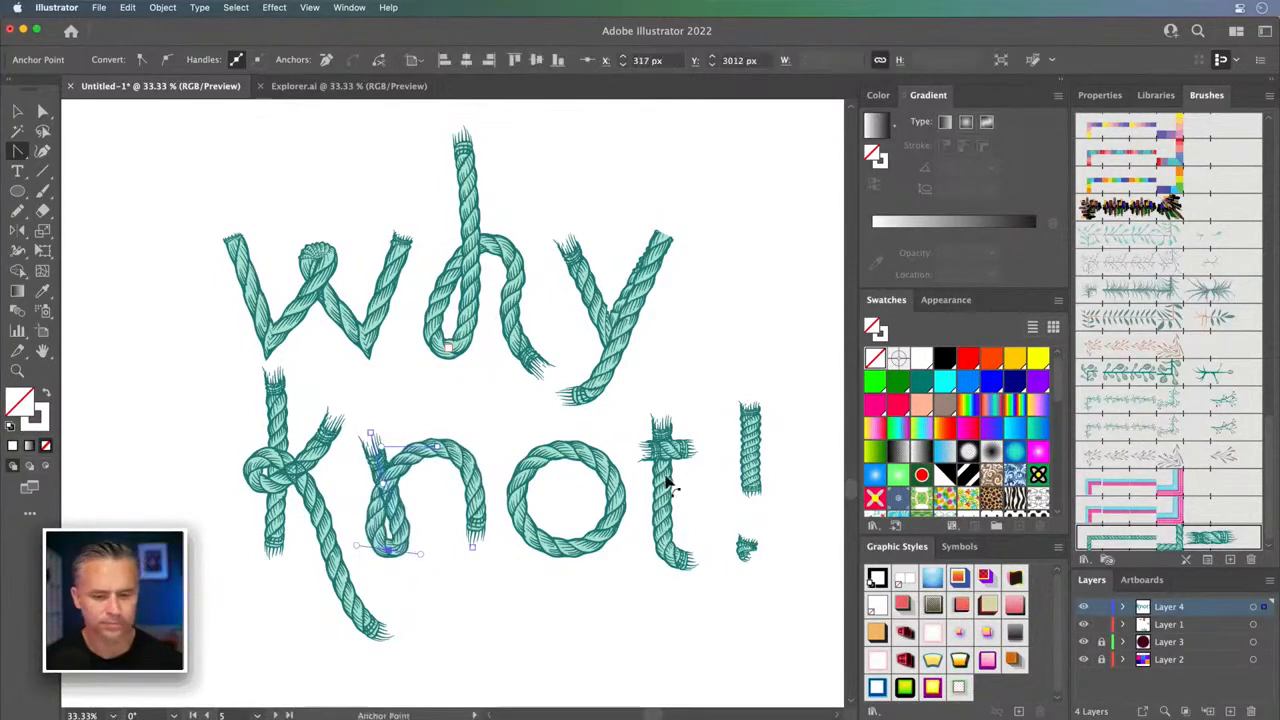
# - Set the rope brush's colorization method to Hue Shift and apply it to all the lettering strokes
pyautogui.click(17, 110)
pyautogui.moveTo(131, 168); pyautogui.dragTo(808, 617)
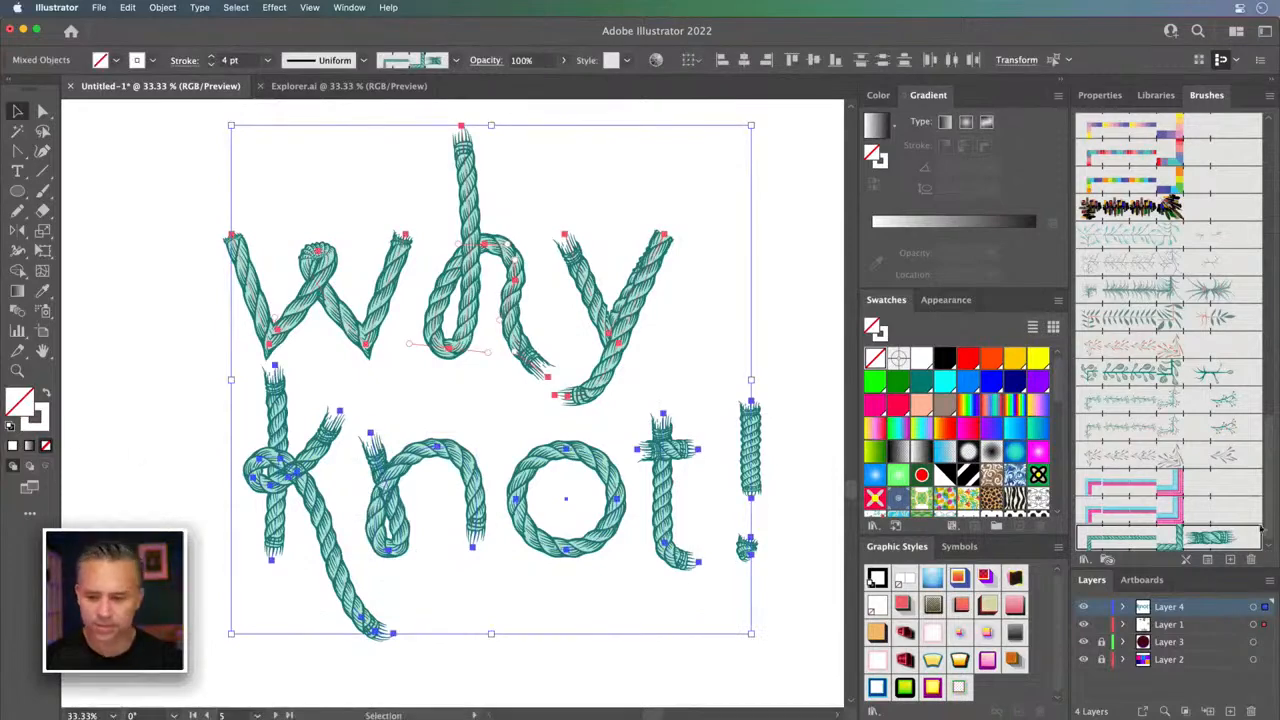
pyautogui.doubleClick(1210, 538)
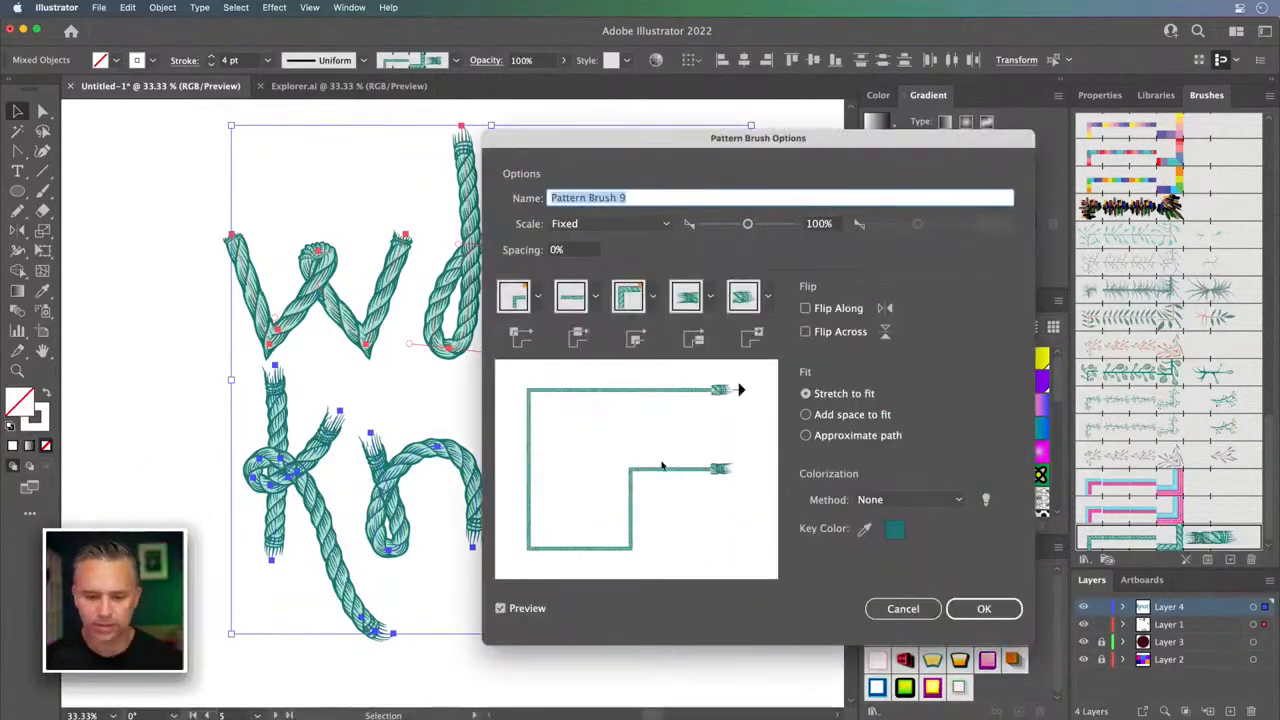
pyautogui.click(885, 500)
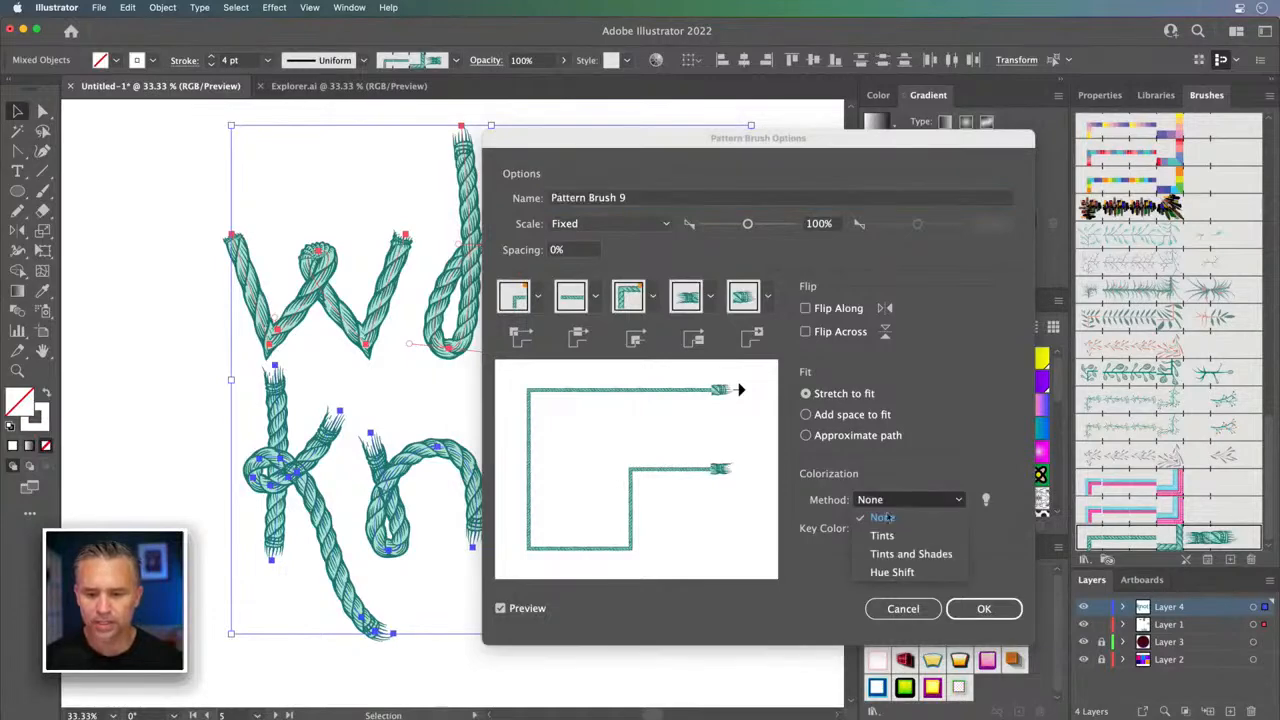
pyautogui.click(892, 572)
pyautogui.click(983, 609)
pyautogui.click(612, 402)
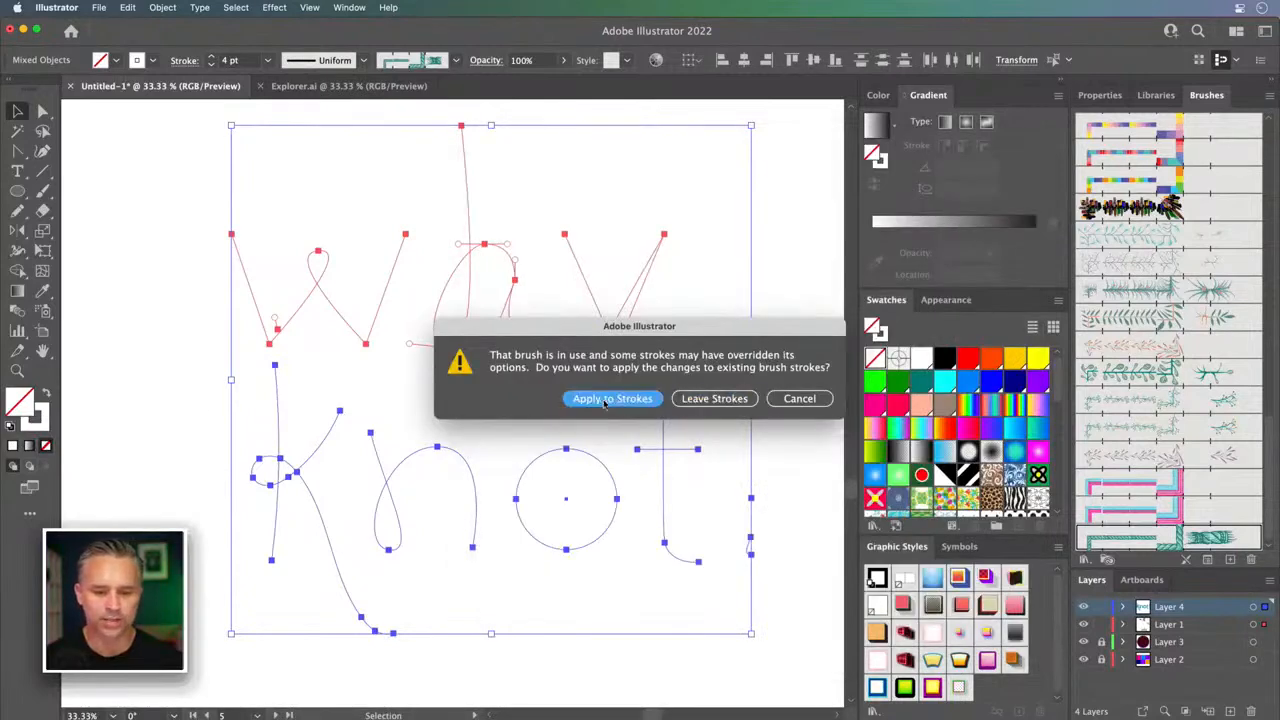
# - Recolor the stroke of all the lettering with the pure yellow swatch
pyautogui.click(37, 428)
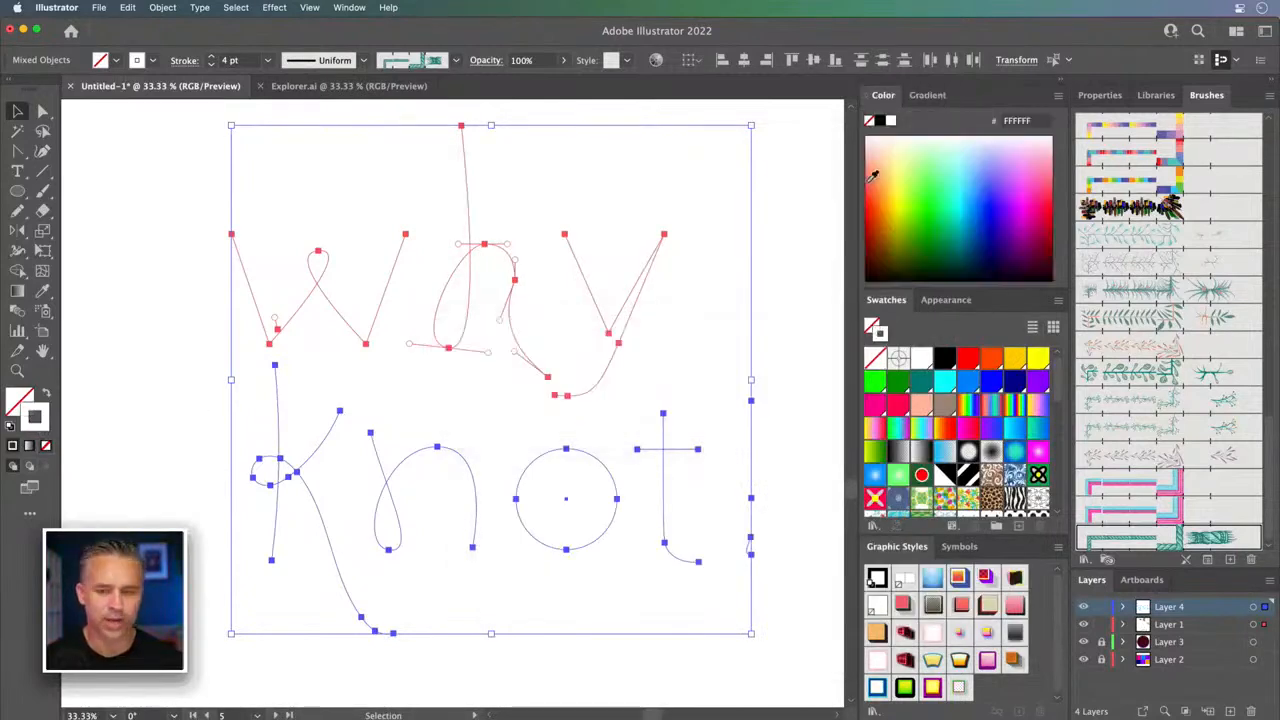
pyautogui.click(902, 193)
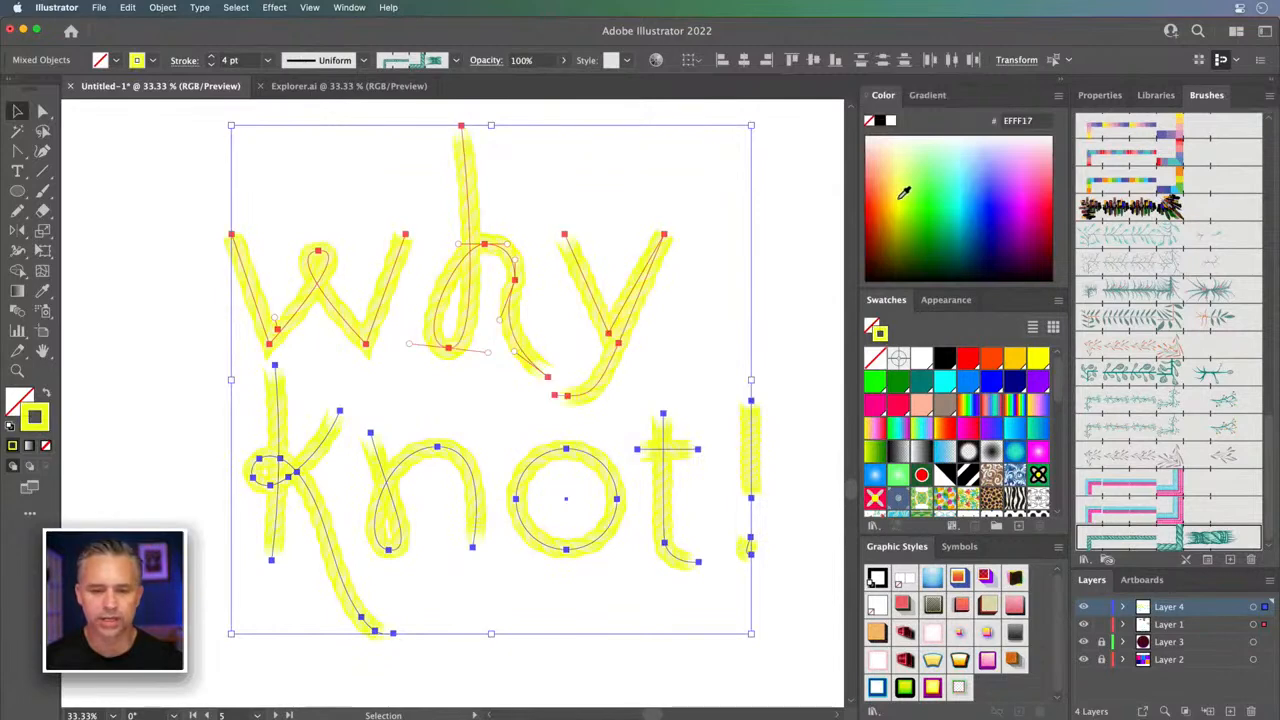
pyautogui.click(1037, 358)
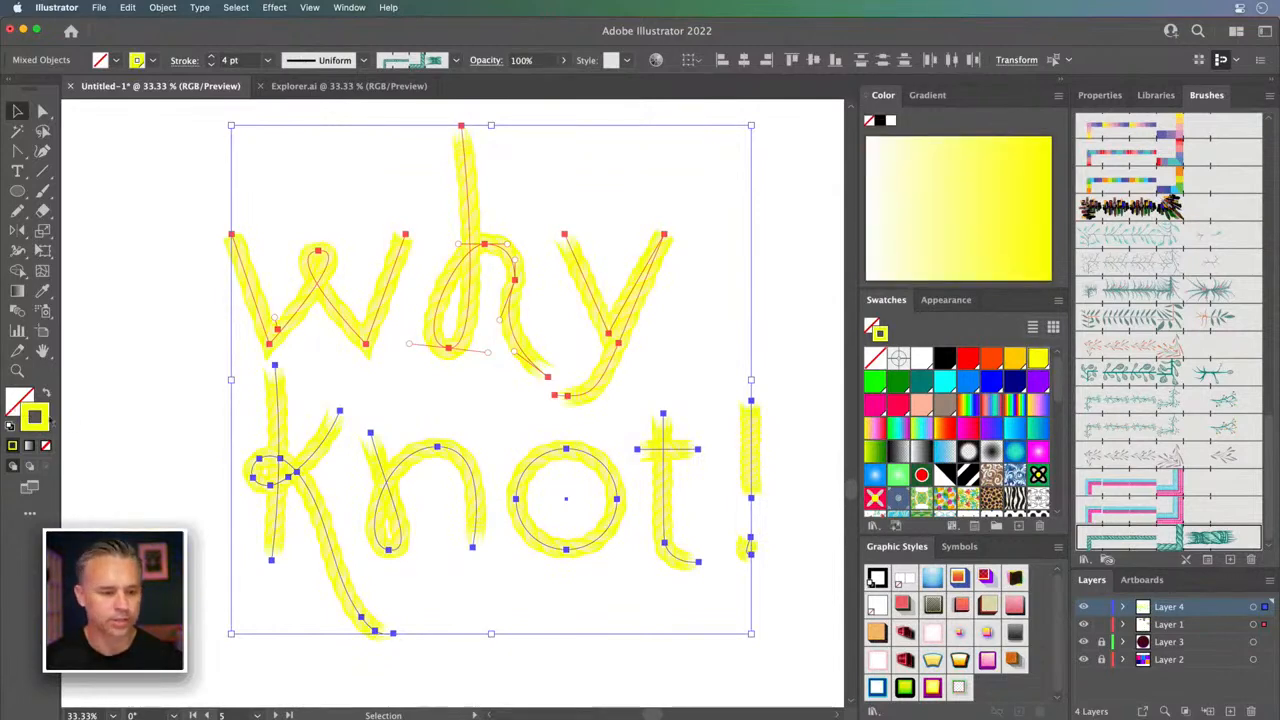
# - Compare Tints with Tints and Shades for the rope brush's colorization, and apply Tints and Shades to the existing strokes
pyautogui.doubleClick(1158, 537)
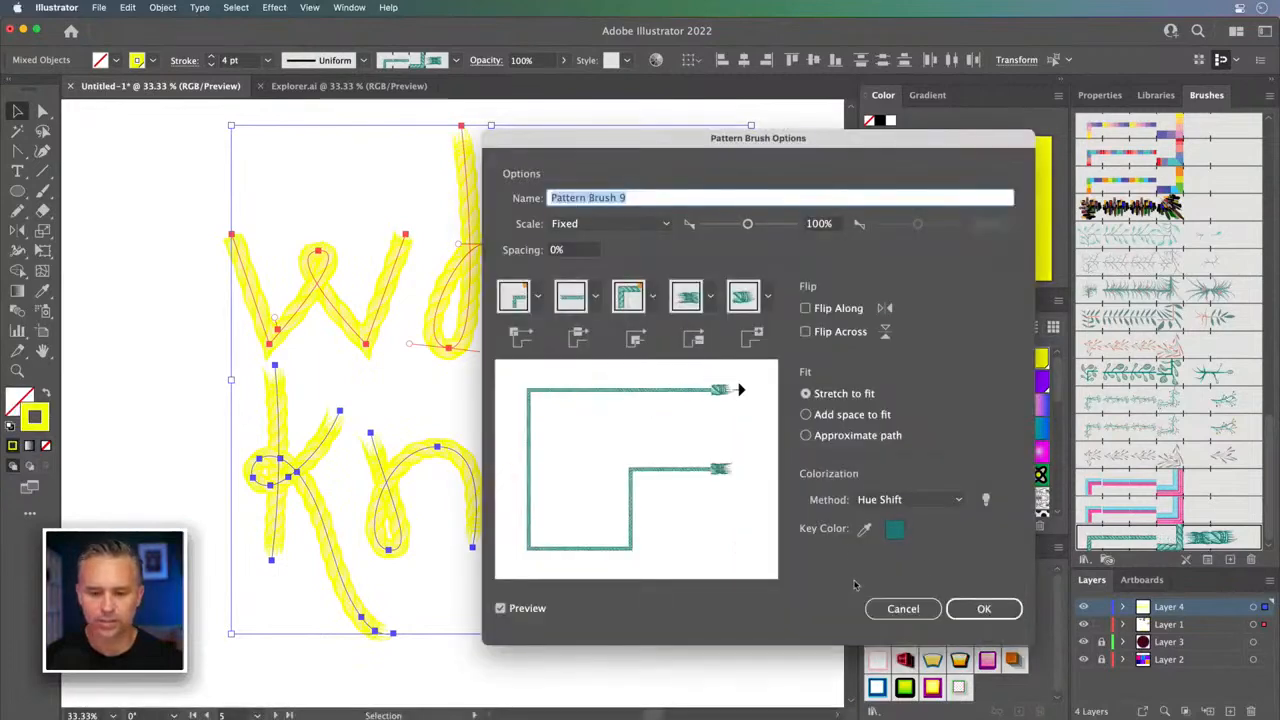
pyautogui.click(905, 499)
pyautogui.click(905, 554)
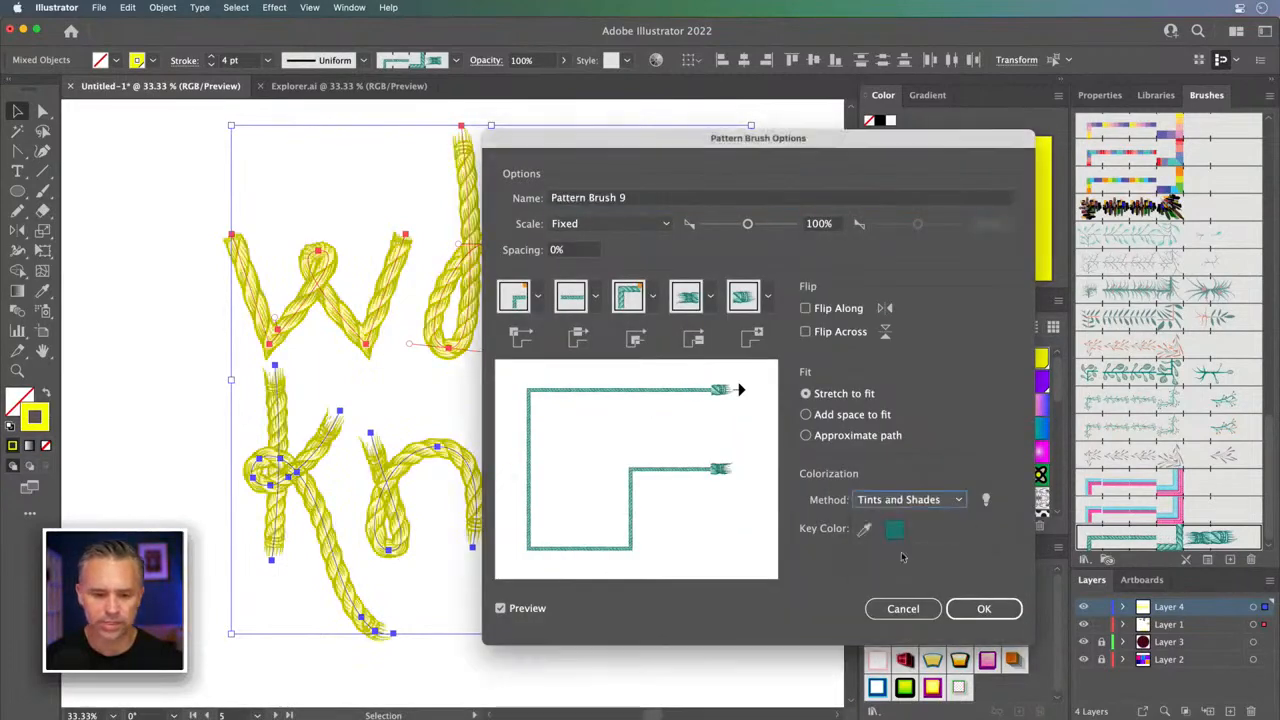
pyautogui.moveTo(537, 150)
pyautogui.mouseDown()
pyautogui.moveTo(712, 150)
pyautogui.moveTo(667, 149)
pyautogui.mouseUp()
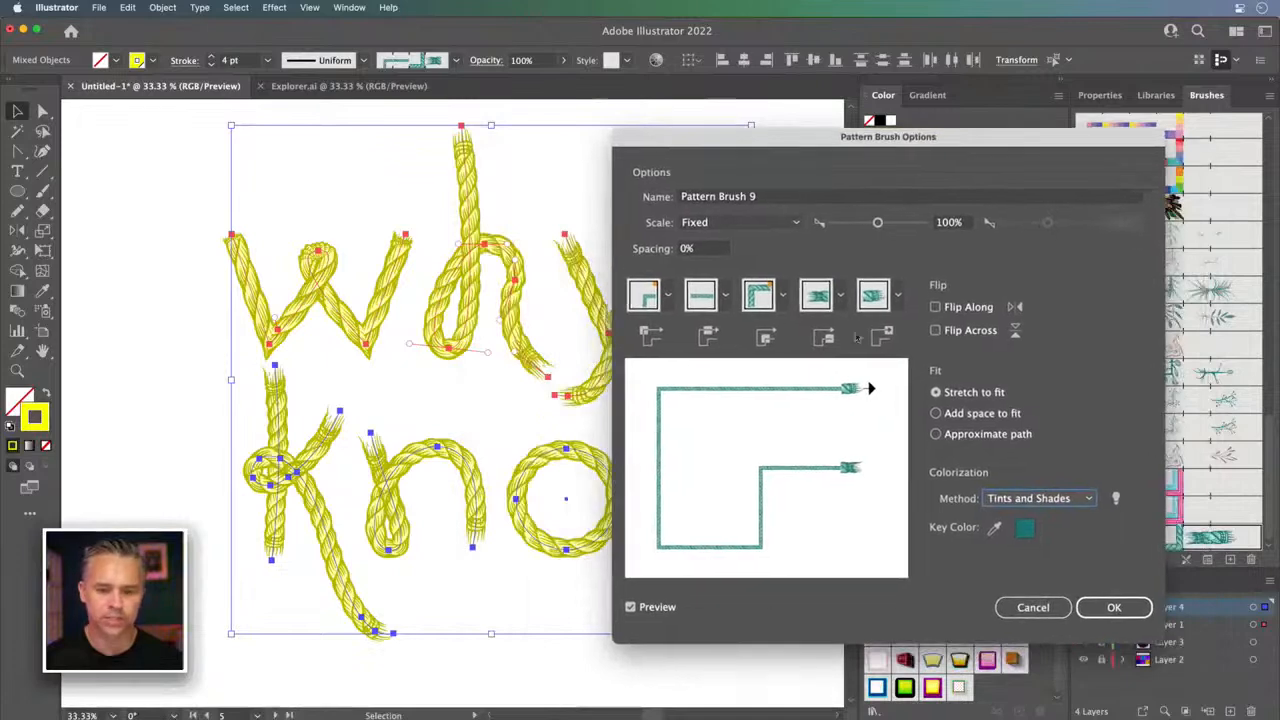
pyautogui.click(1052, 499)
pyautogui.click(1036, 535)
pyautogui.click(1050, 498)
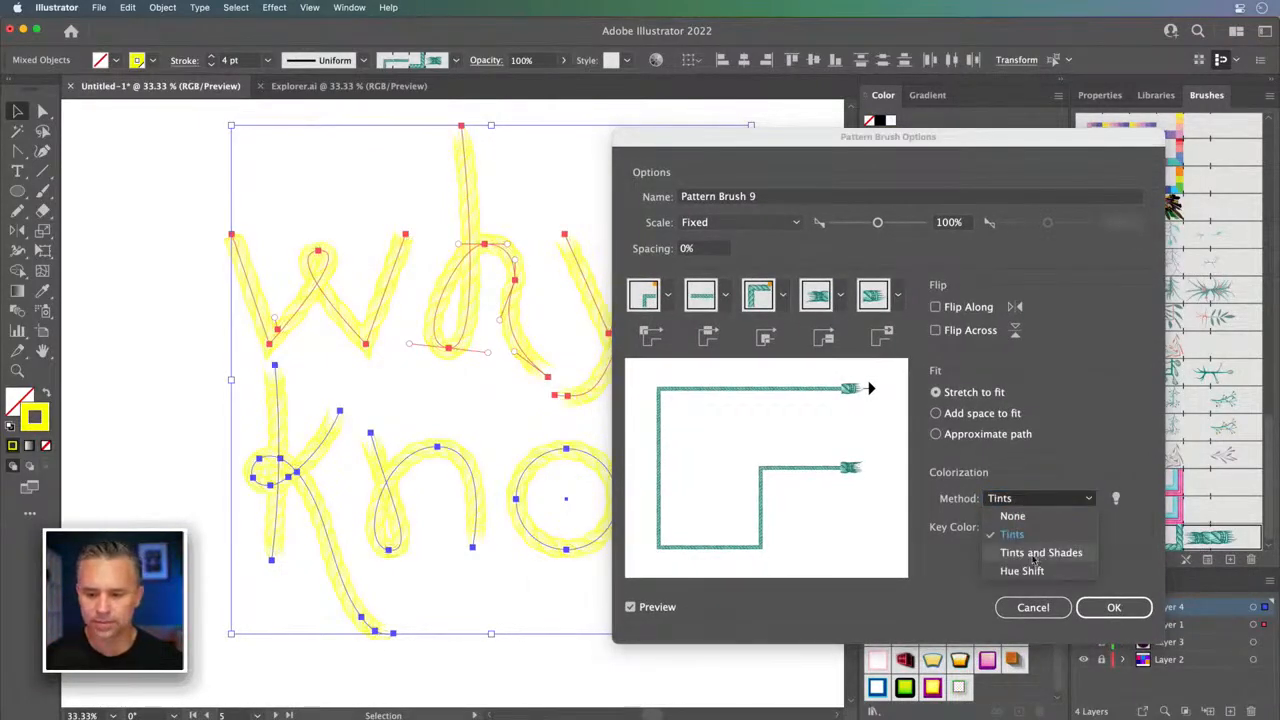
pyautogui.click(1040, 553)
pyautogui.click(1113, 607)
pyautogui.click(578, 399)
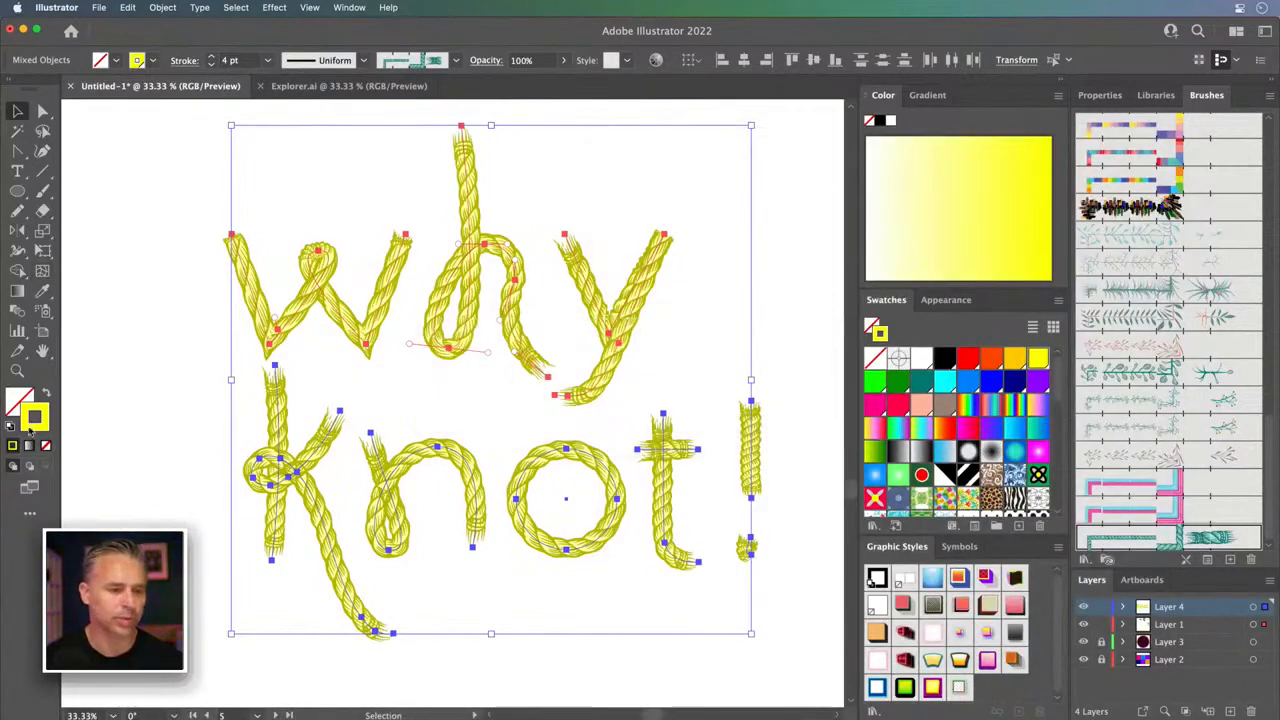
# - Set the stroke color of the rope lettering to the dark olive yellow A39F00
pyautogui.doubleClick(30, 425)
pyautogui.write('A39F00')
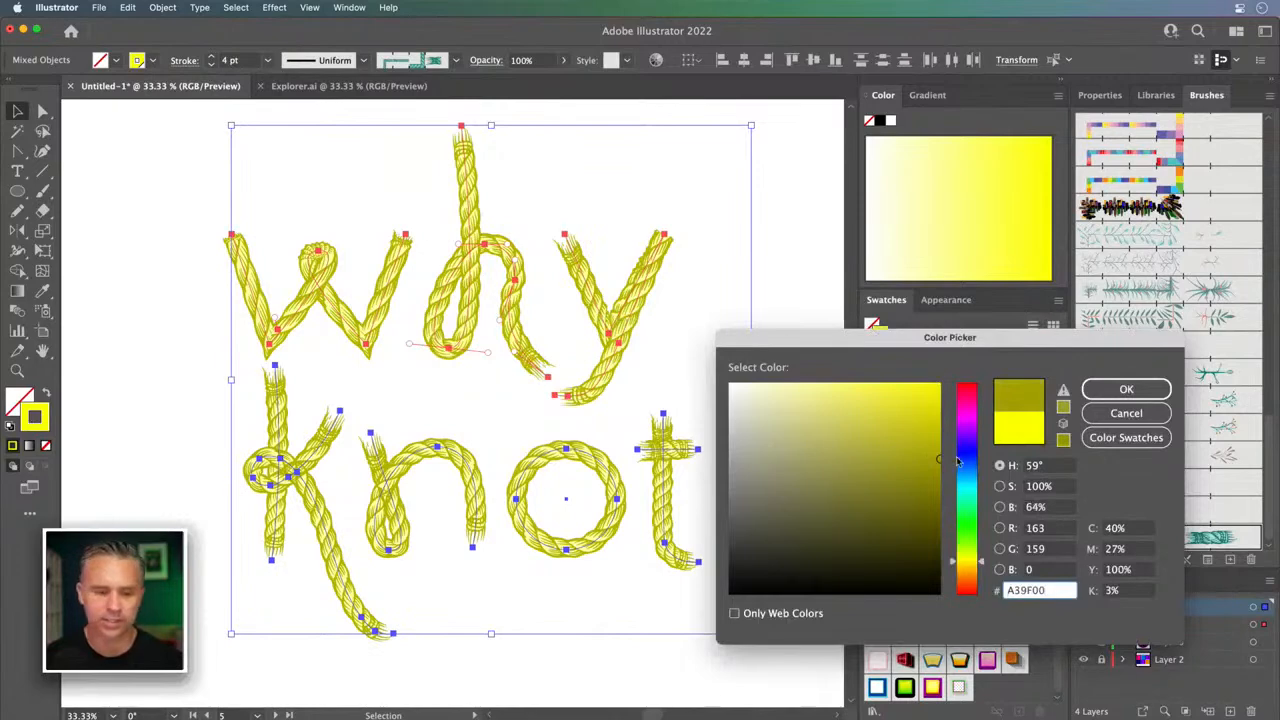
pyautogui.click(1126, 389)
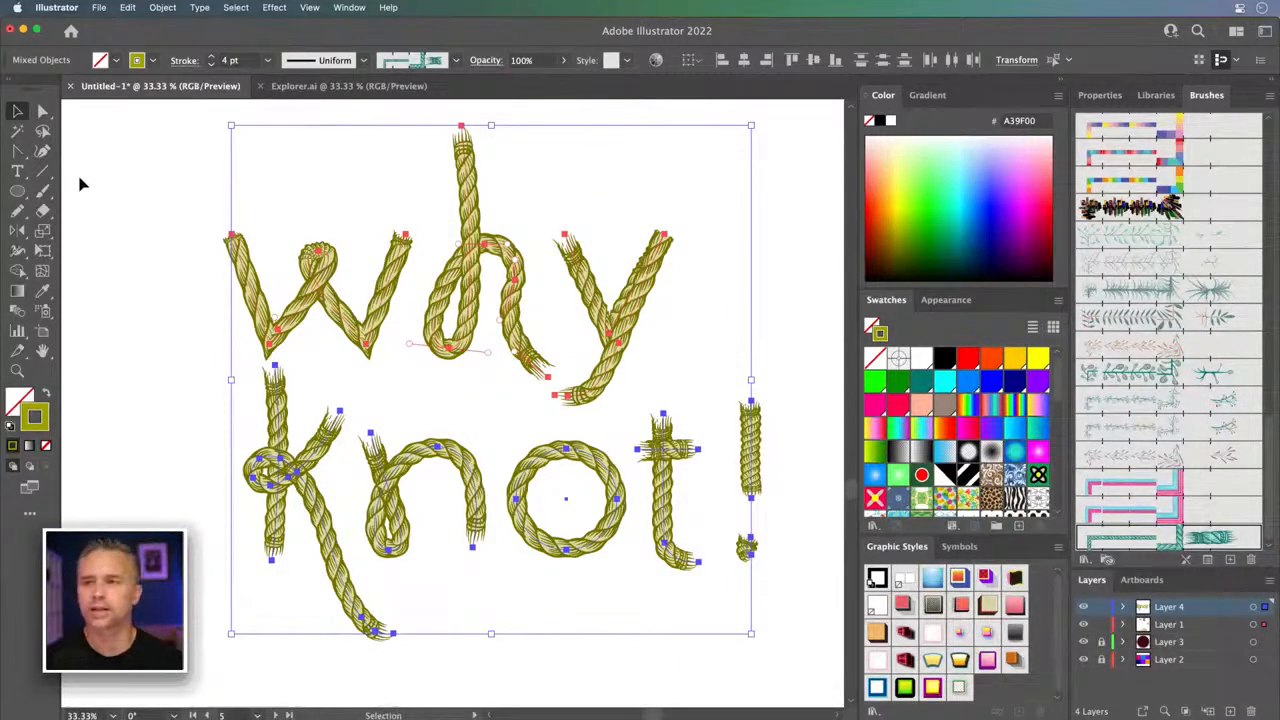
# - Round the two sharp bottom corners of the w by converting their anchor points to smooth points
pyautogui.click(43, 111)
pyautogui.click(117, 140)
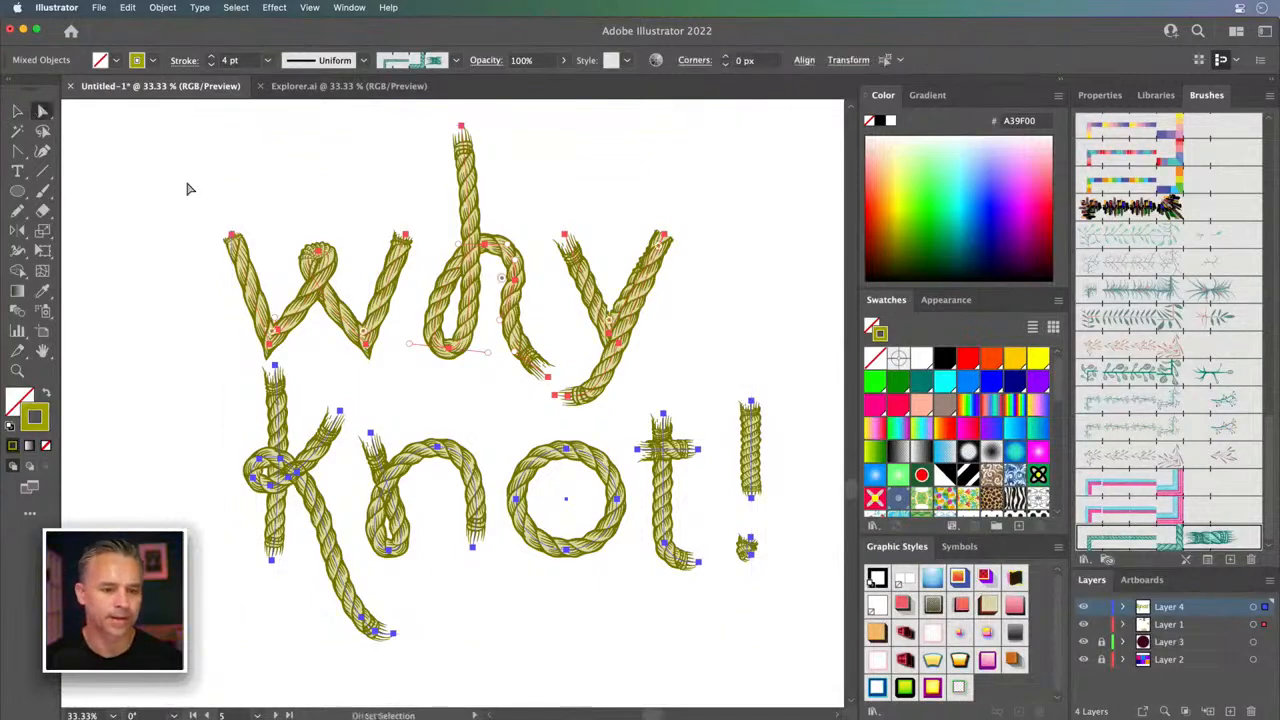
pyautogui.click(258, 330)
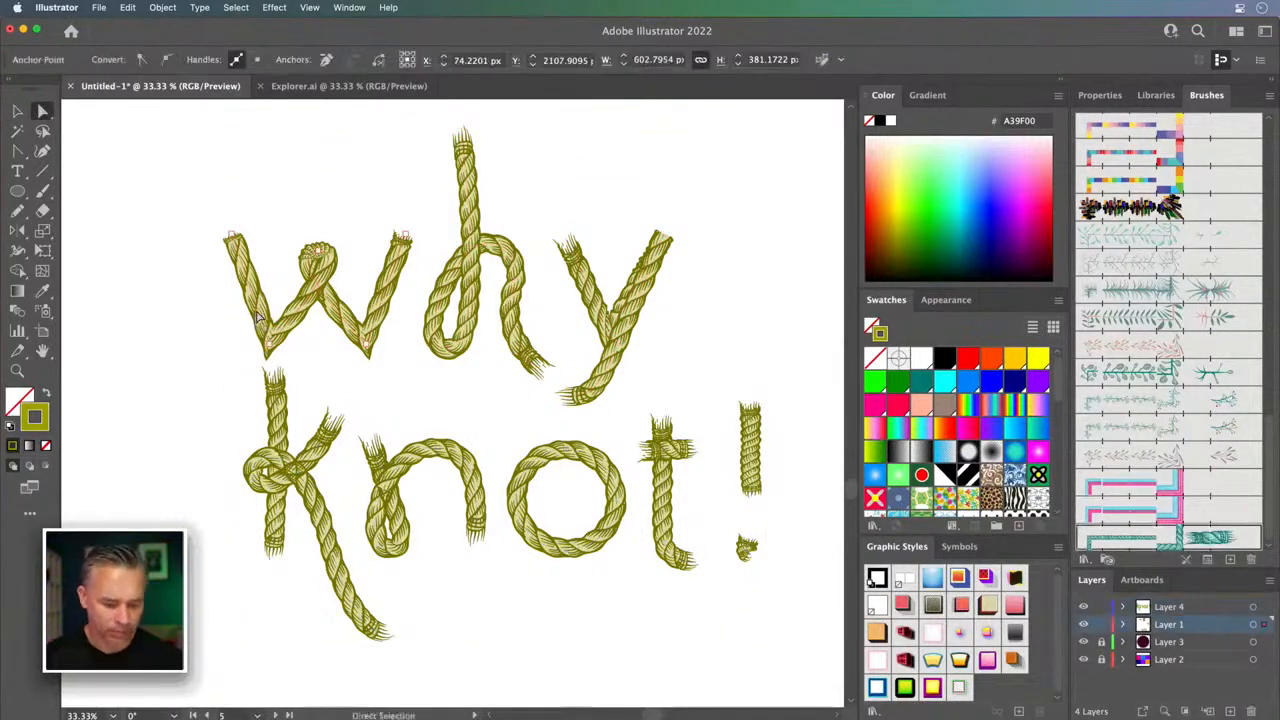
pyautogui.hotkey('shift', 'c')
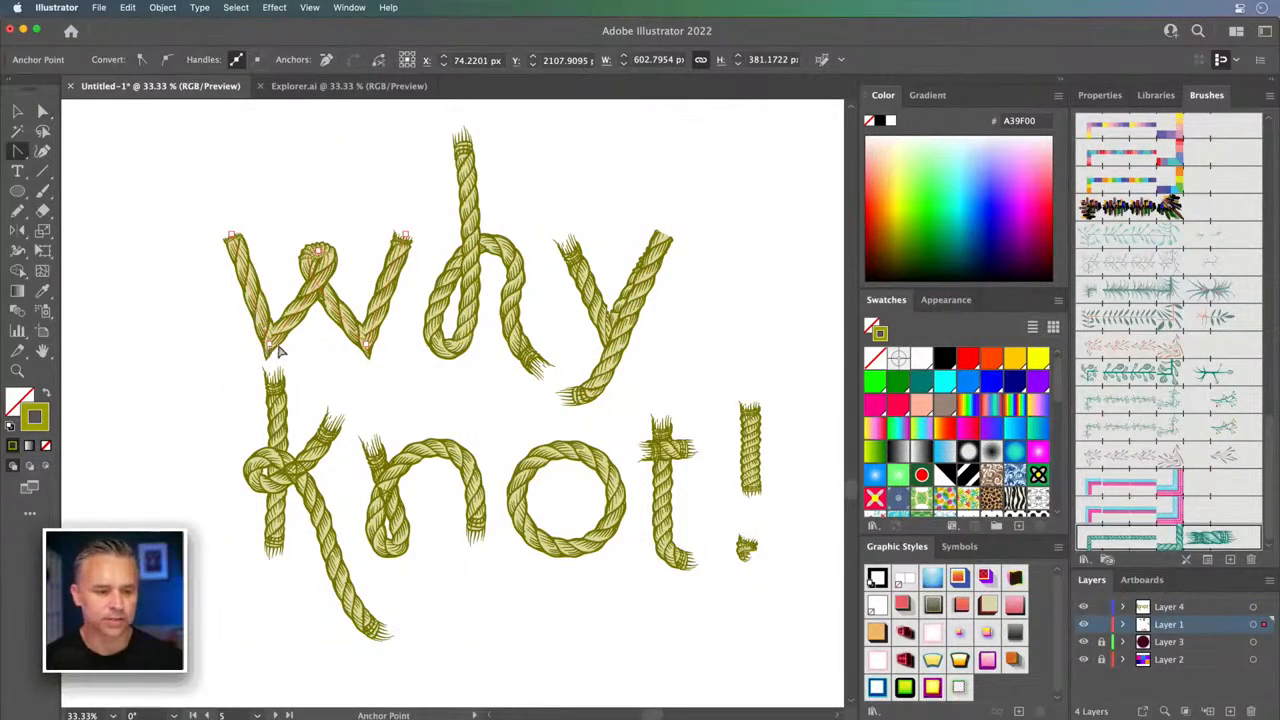
pyautogui.moveTo(287, 353); pyautogui.dragTo(248, 340)
pyautogui.moveTo(370, 348)
pyautogui.mouseDown()
pyautogui.moveTo(394, 351)
pyautogui.moveTo(343, 337)
pyautogui.moveTo(347, 348)
pyautogui.mouseUp()
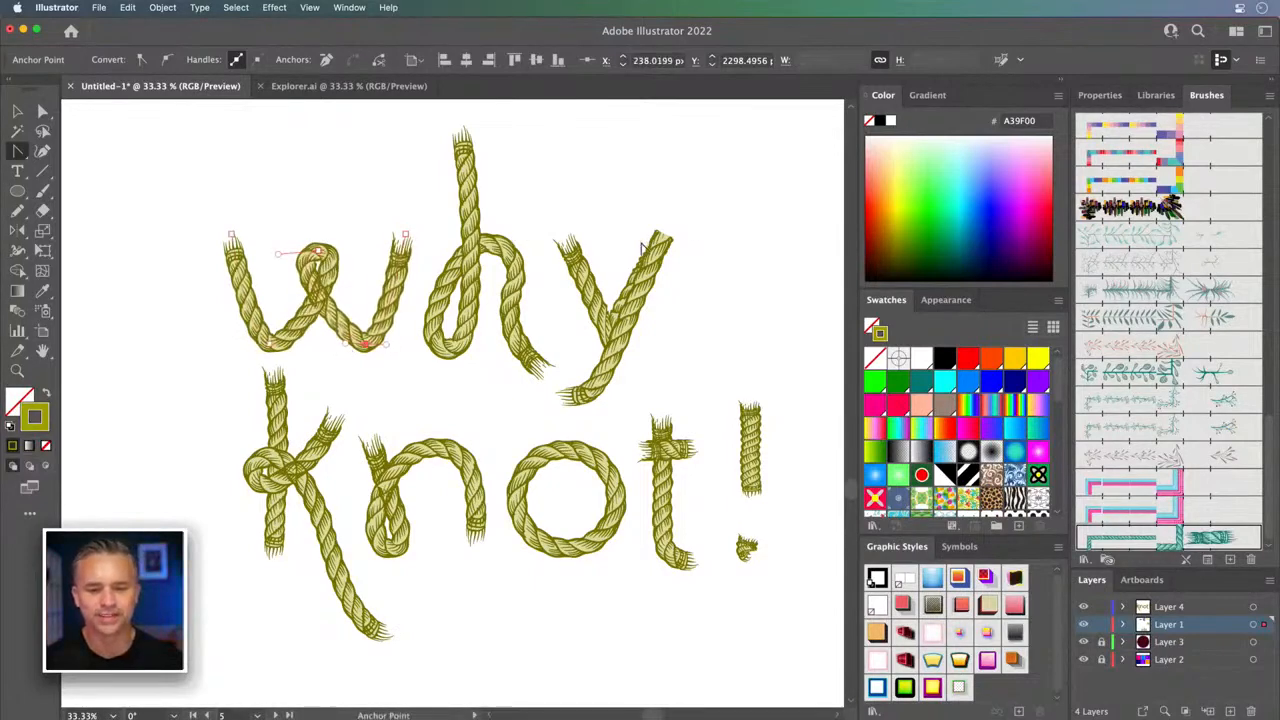
# - Curve the y by converting its upper-right tip and the corner at its bend to smooth points
pyautogui.moveTo(664, 243)
pyautogui.mouseDown()
pyautogui.moveTo(686, 257)
pyautogui.moveTo(724, 214)
pyautogui.moveTo(677, 234)
pyautogui.moveTo(694, 243)
pyautogui.moveTo(631, 220)
pyautogui.mouseUp()
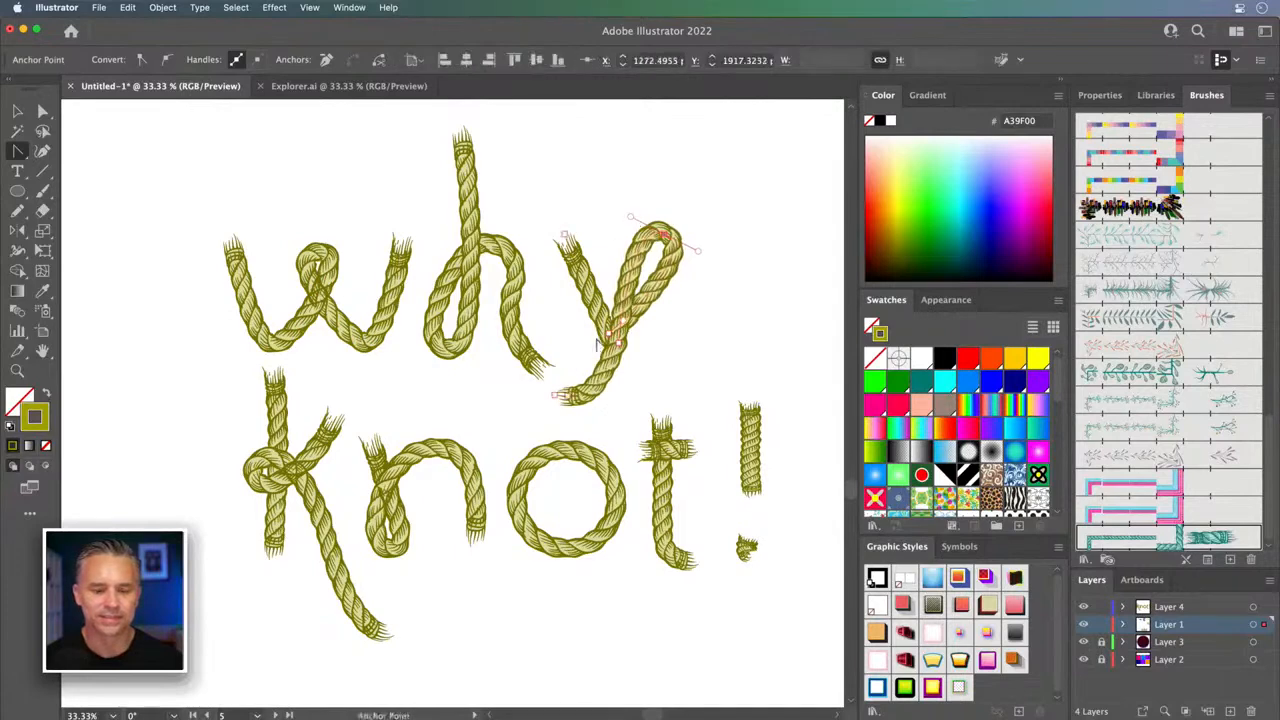
pyautogui.moveTo(613, 337)
pyautogui.mouseDown()
pyautogui.moveTo(586, 337)
pyautogui.moveTo(646, 329)
pyautogui.moveTo(640, 350)
pyautogui.mouseUp()
pyautogui.click(556, 395)
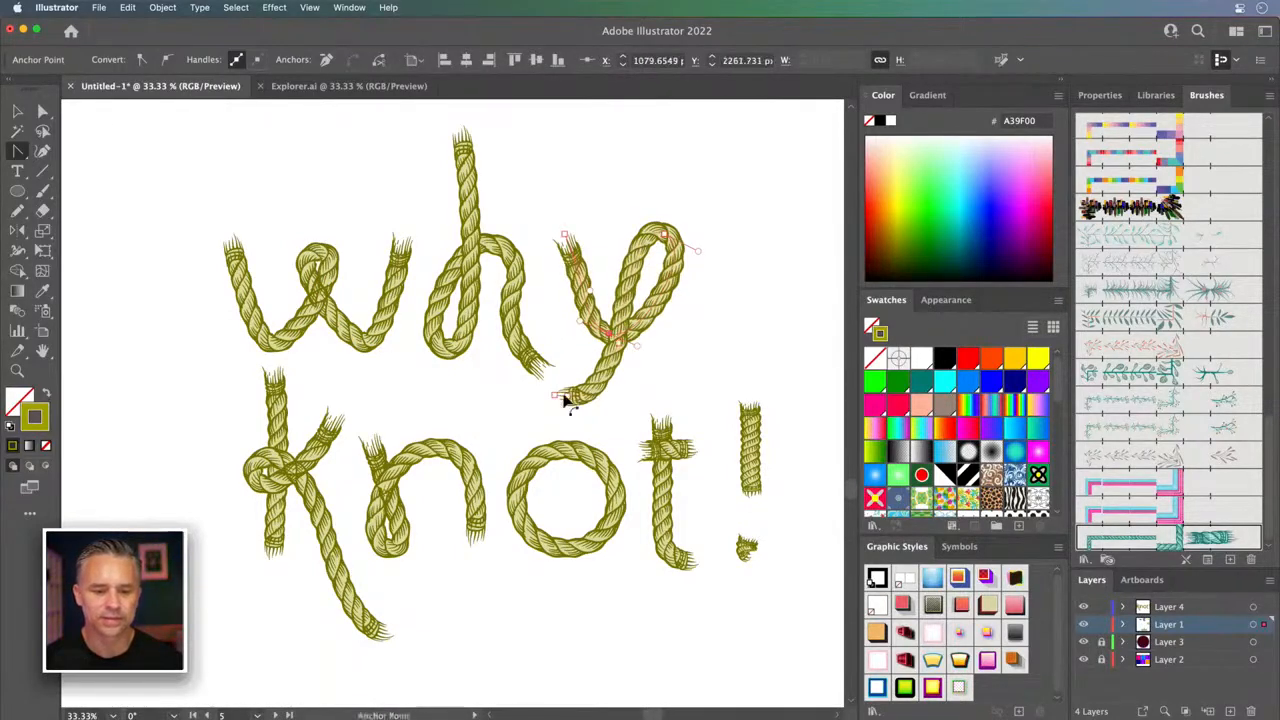
# - Reshape the y by shifting its upper-right loop outward, extending its tail to the left, and adjusting its crossing and upper-left end
pyautogui.press('a')
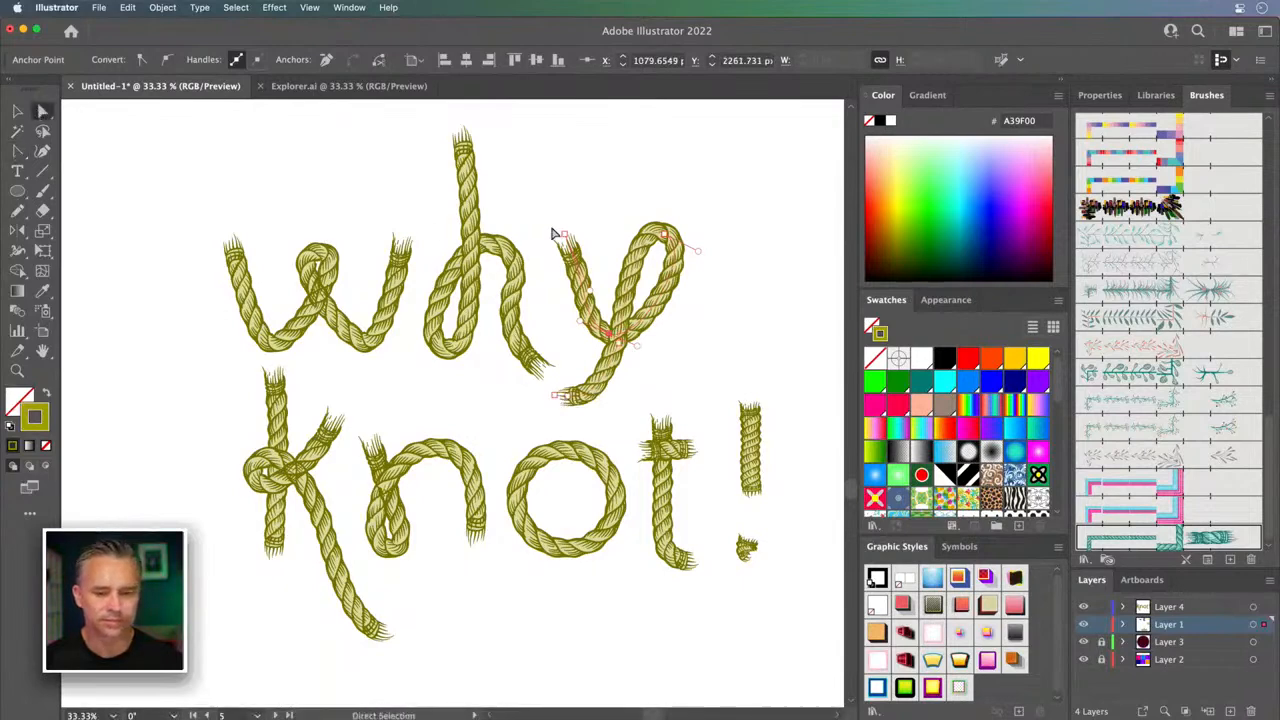
pyautogui.click(664, 237)
pyautogui.moveTo(693, 250); pyautogui.dragTo(698, 290)
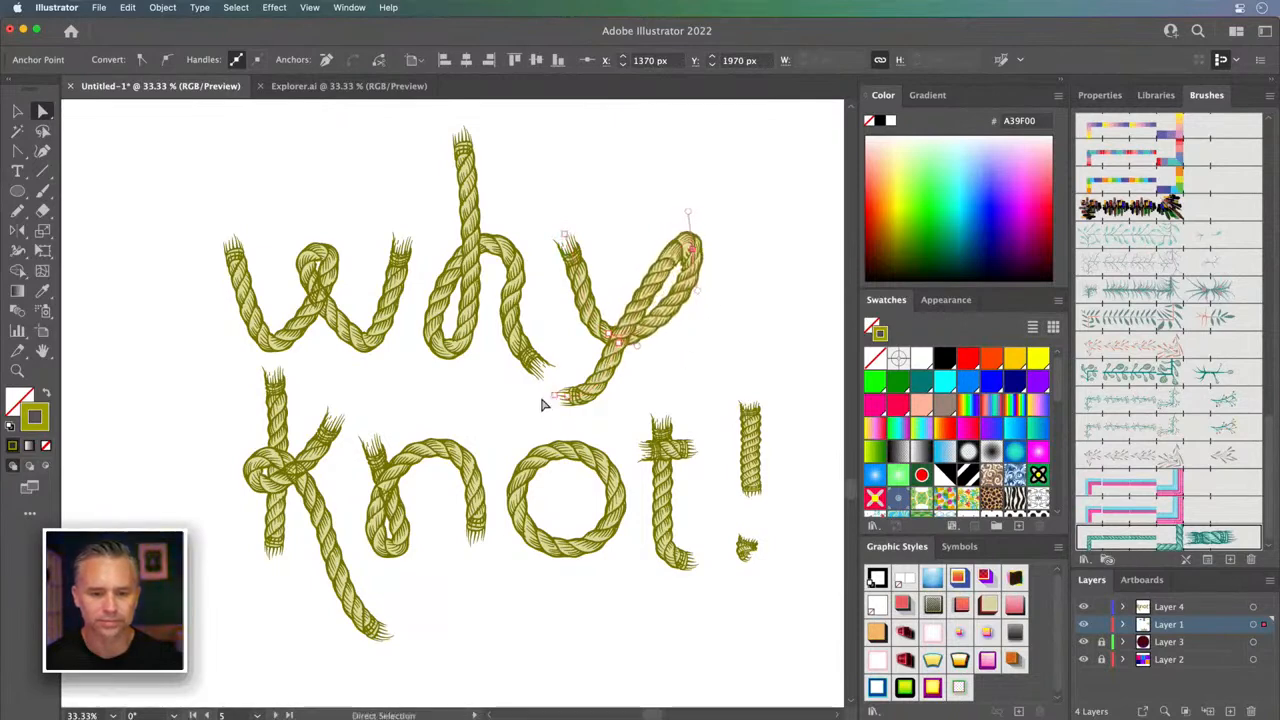
pyautogui.moveTo(557, 400); pyautogui.dragTo(521, 390)
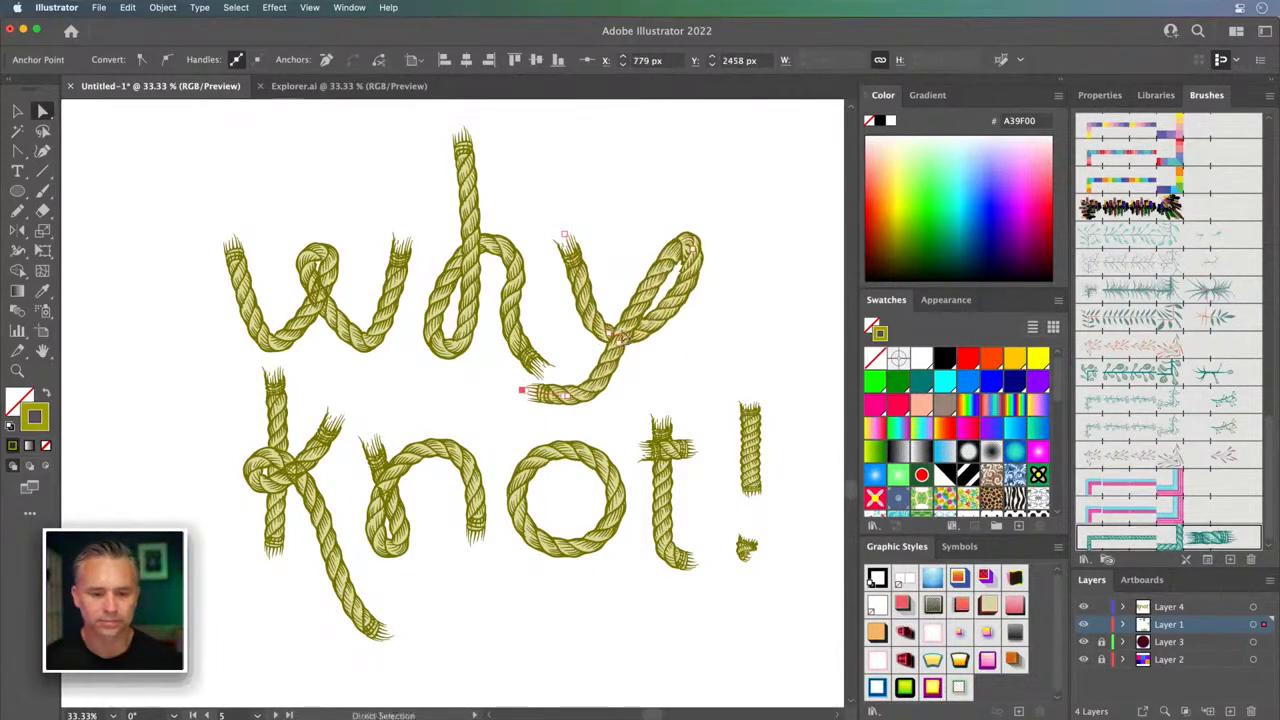
pyautogui.moveTo(619, 343); pyautogui.dragTo(650, 341)
pyautogui.moveTo(563, 231)
pyautogui.mouseDown()
pyautogui.moveTo(584, 202)
pyautogui.moveTo(575, 208)
pyautogui.moveTo(611, 254)
pyautogui.moveTo(625, 237)
pyautogui.mouseUp()
# - Move the whole word "why" slightly up and to the right above "Knot!"
pyautogui.click(18, 112)
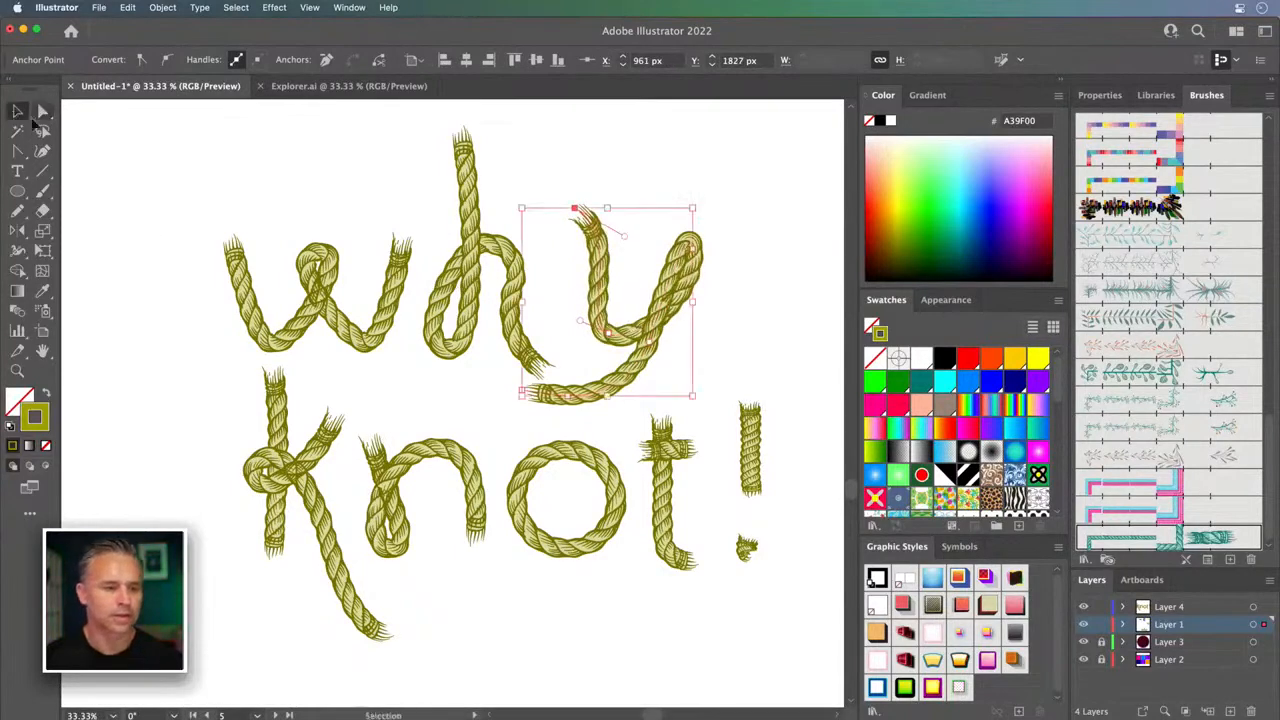
pyautogui.moveTo(607, 321)
pyautogui.mouseDown()
pyautogui.moveTo(569, 364)
pyautogui.moveTo(626, 307)
pyautogui.mouseUp()
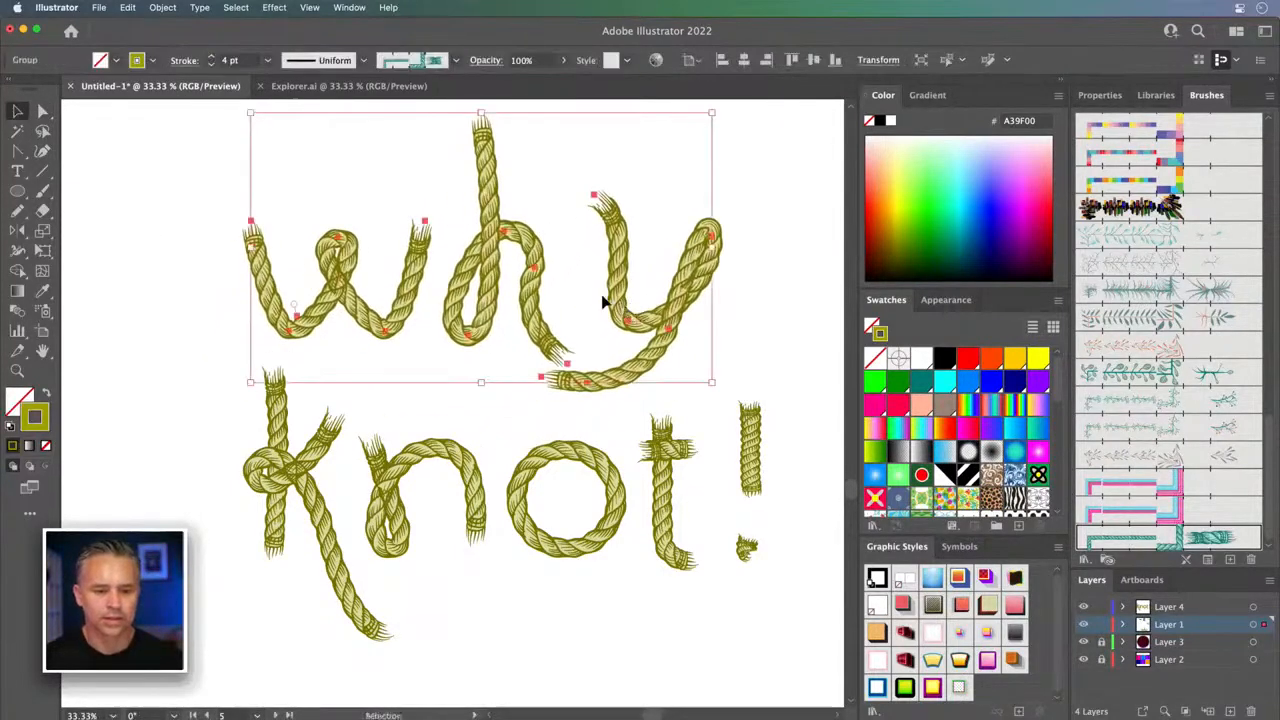
# - Ungroup the word "why" and move the y slightly down and to the left, closer to the h
pyautogui.rightClick(619, 304)
pyautogui.click(659, 487)
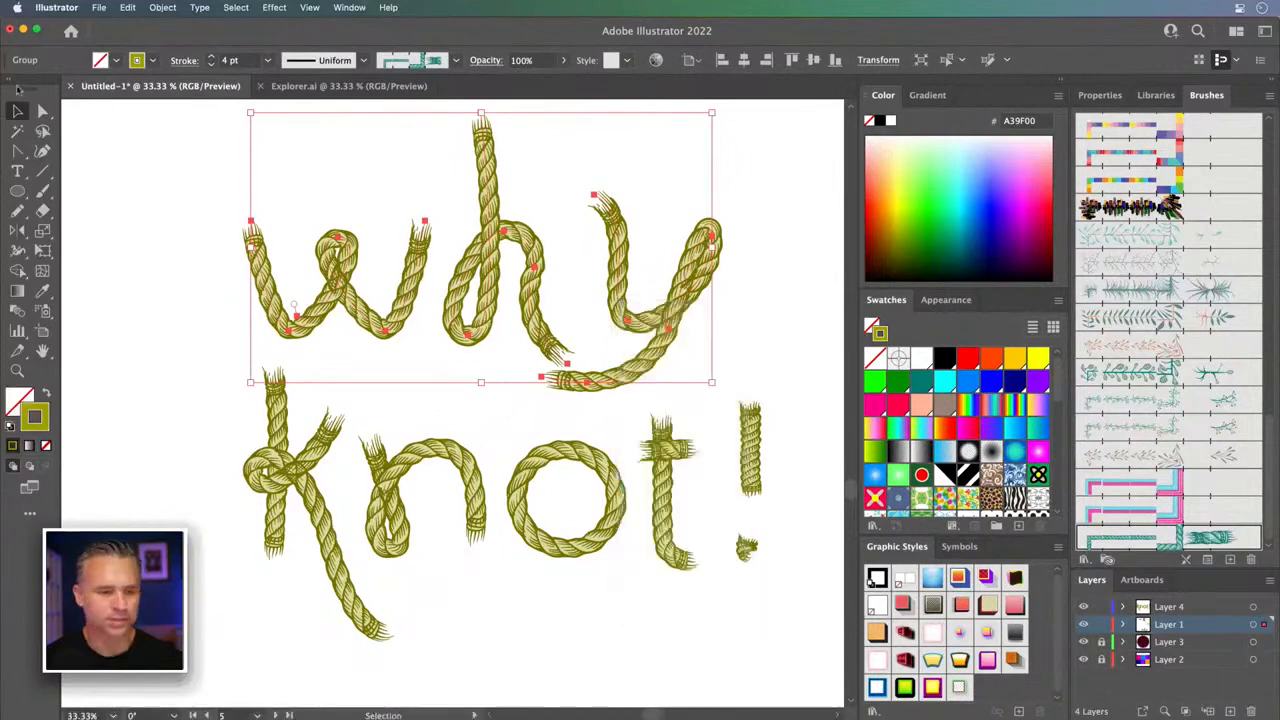
pyautogui.press('a')
pyautogui.click(314, 229)
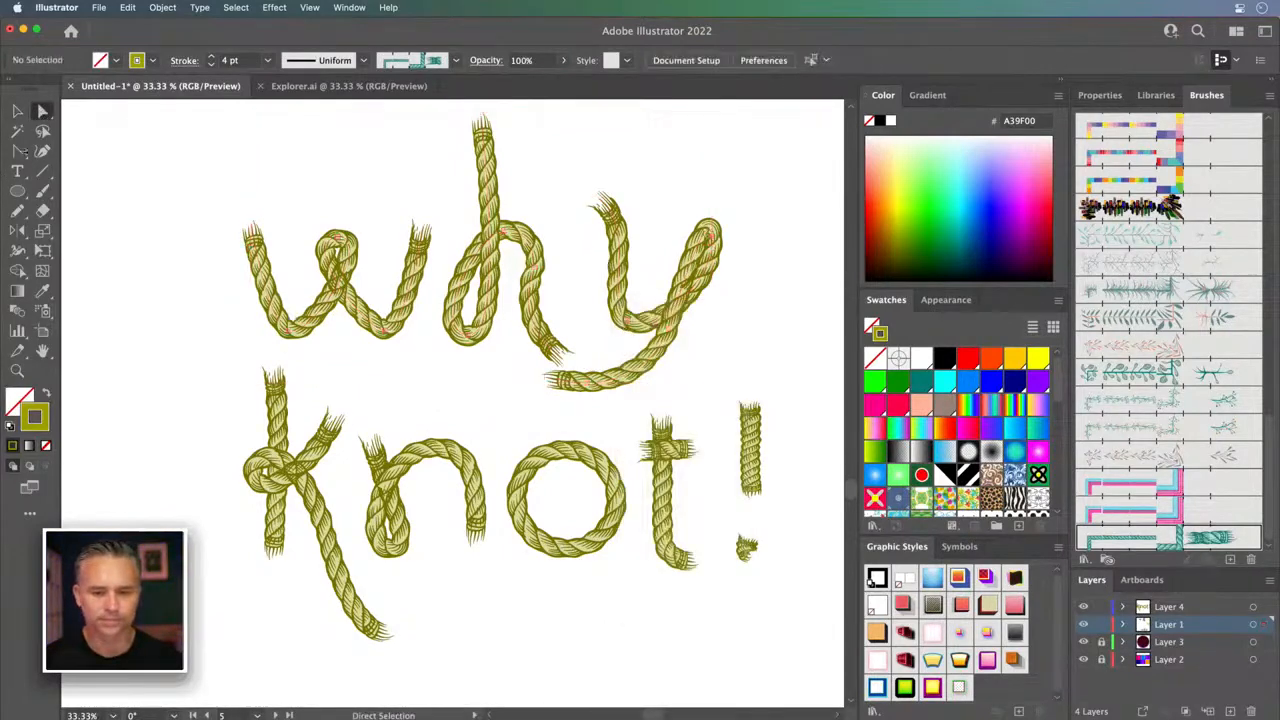
pyautogui.click(17, 112)
pyautogui.moveTo(623, 323); pyautogui.dragTo(608, 347)
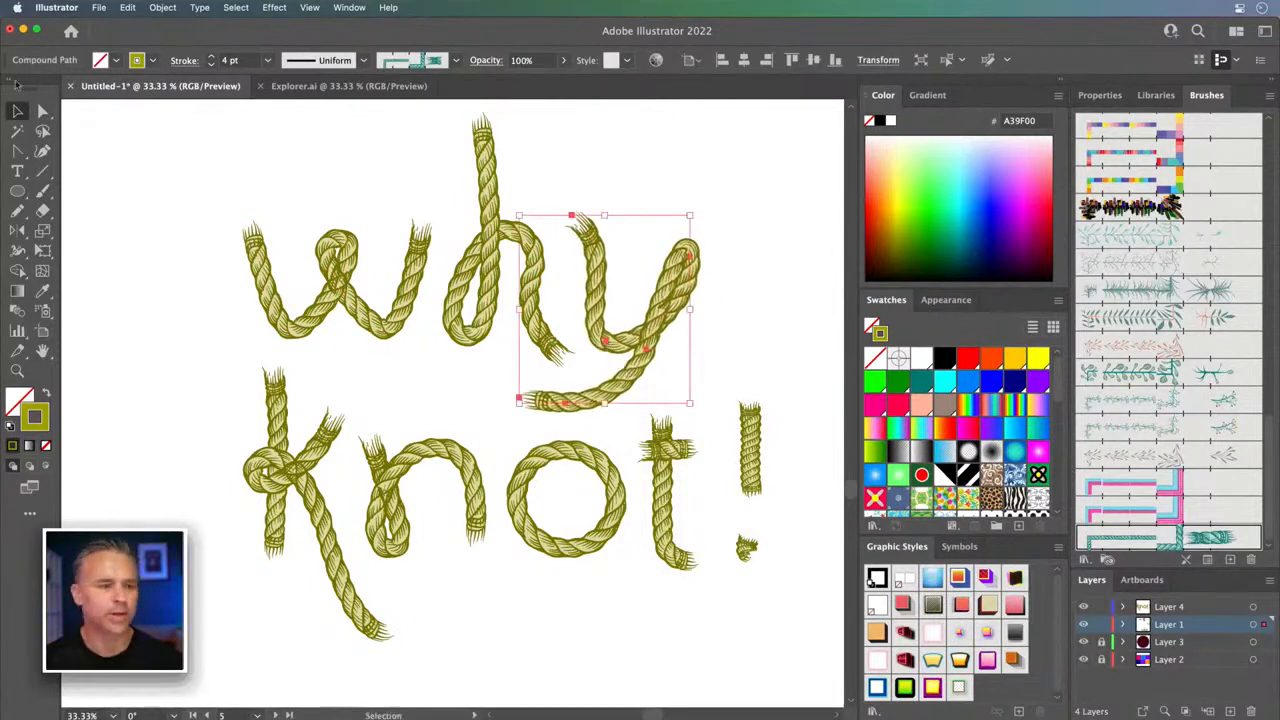
# - Extend the y's tail farther left beneath the h and smooth it into a sweeping curve with an upturned end
pyautogui.press('a')
pyautogui.moveTo(520, 401)
pyautogui.mouseDown()
pyautogui.moveTo(374, 374)
pyautogui.moveTo(396, 370)
pyautogui.mouseUp()
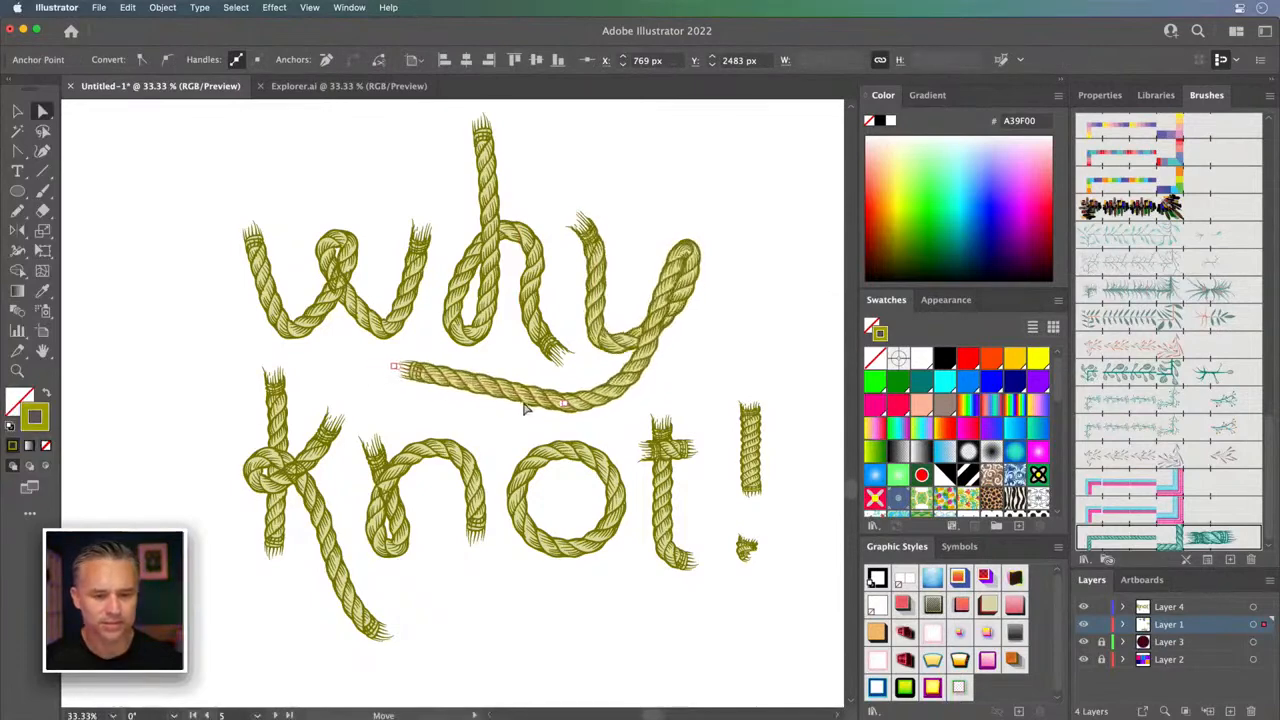
pyautogui.moveTo(563, 407); pyautogui.dragTo(450, 418)
pyautogui.hotkey('shift', 'c')
pyautogui.click(42, 110)
pyautogui.moveTo(398, 374); pyautogui.dragTo(528, 420)
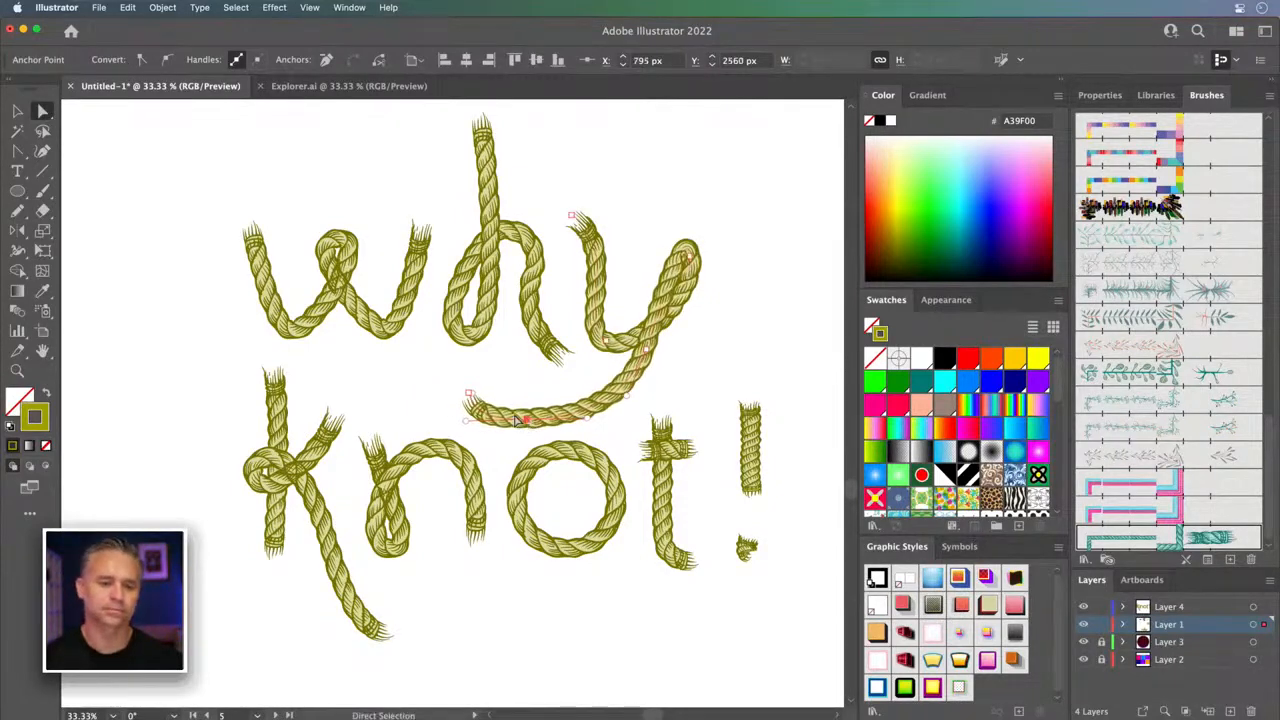
pyautogui.click(17, 111)
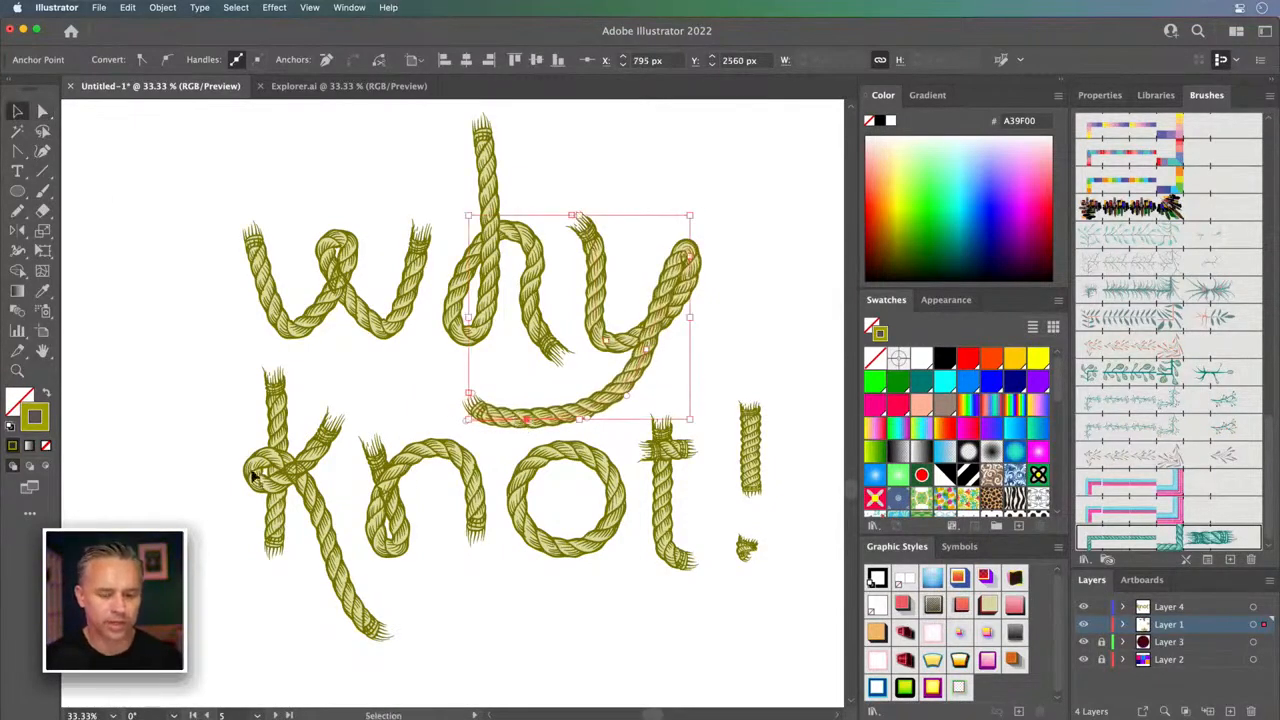
pyautogui.click(200, 452)
pyautogui.moveTo(186, 492); pyautogui.dragTo(780, 645)
pyautogui.click(735, 350)
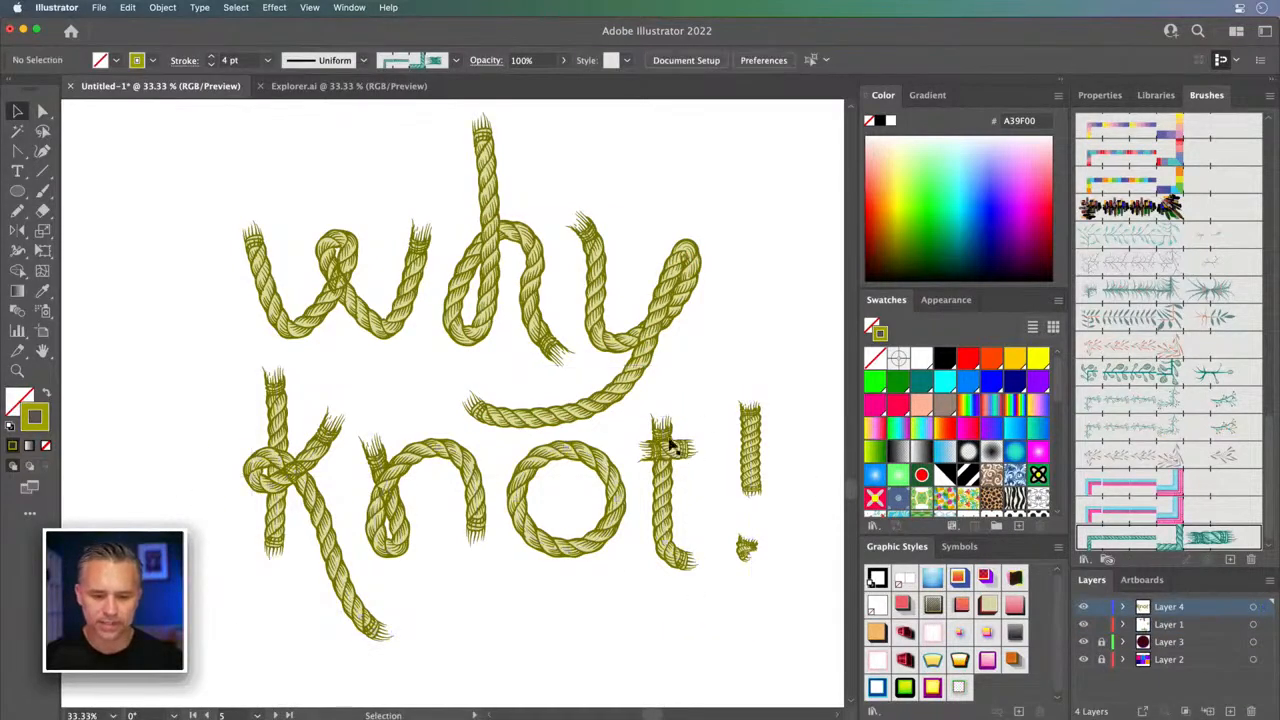
# - Delete the separate crossbar of the t
pyautogui.click(672, 452)
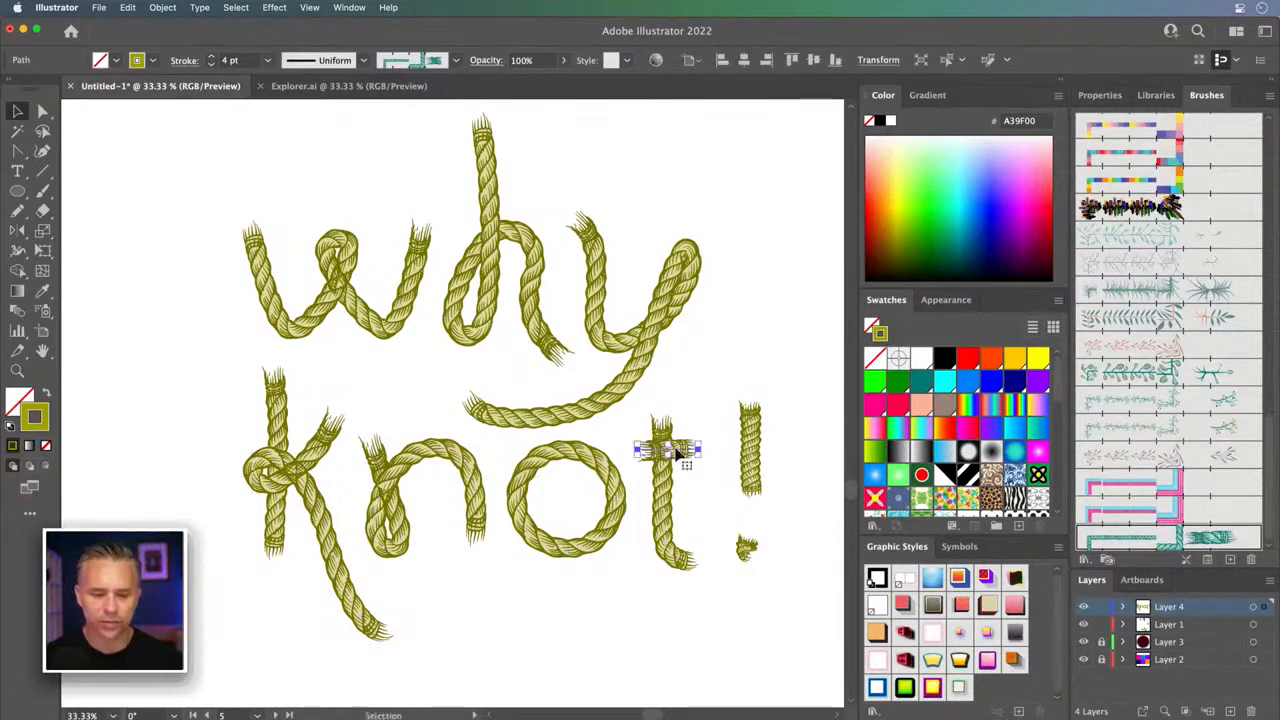
pyautogui.press('super+equal')
pyautogui.press('super+equal')
pyautogui.press('Delete')
# - Continue the t's stem with the Pen tool from its top end, looping down the left side and across to form a crossbar
pyautogui.click(528, 402)
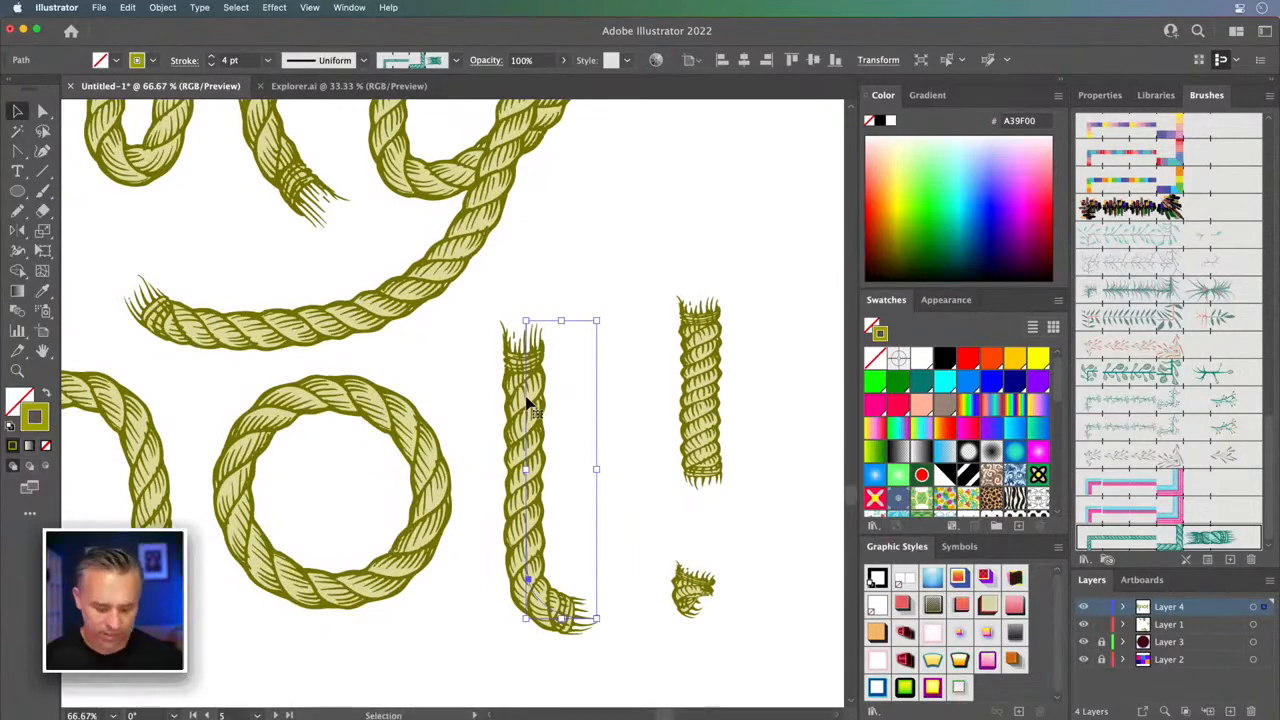
pyautogui.press('p')
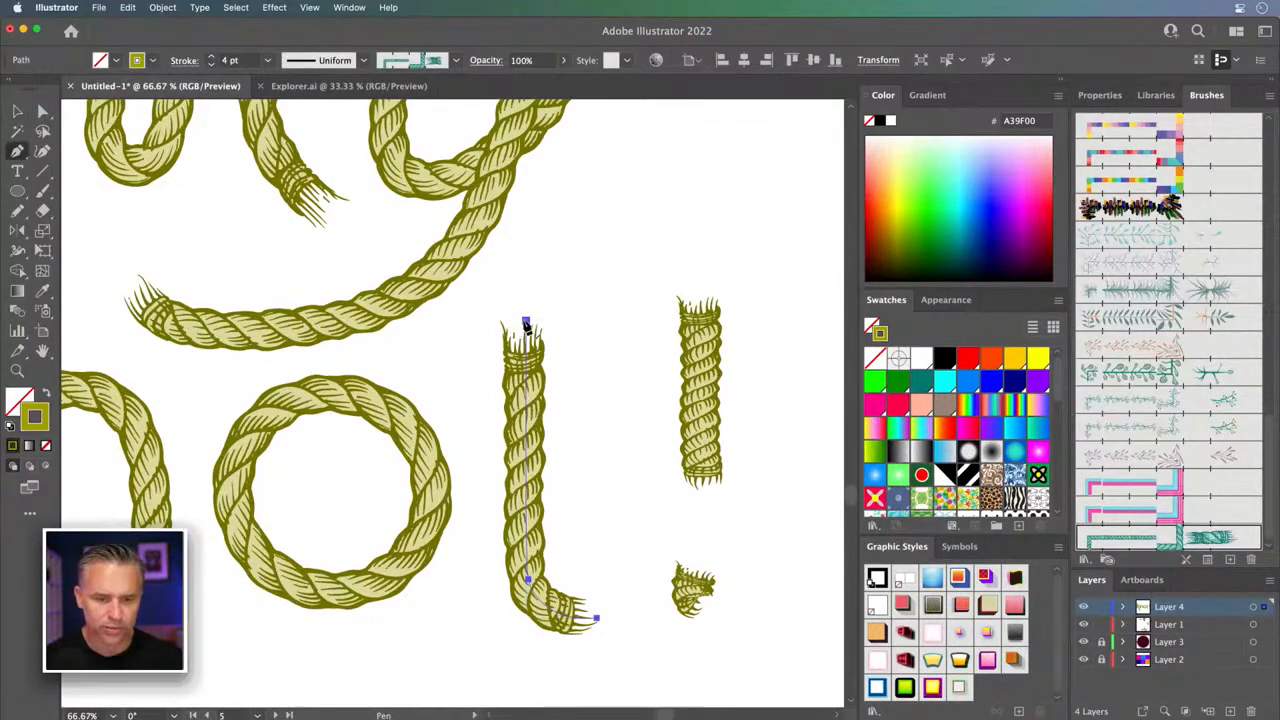
pyautogui.moveTo(525, 320); pyautogui.dragTo(500, 309)
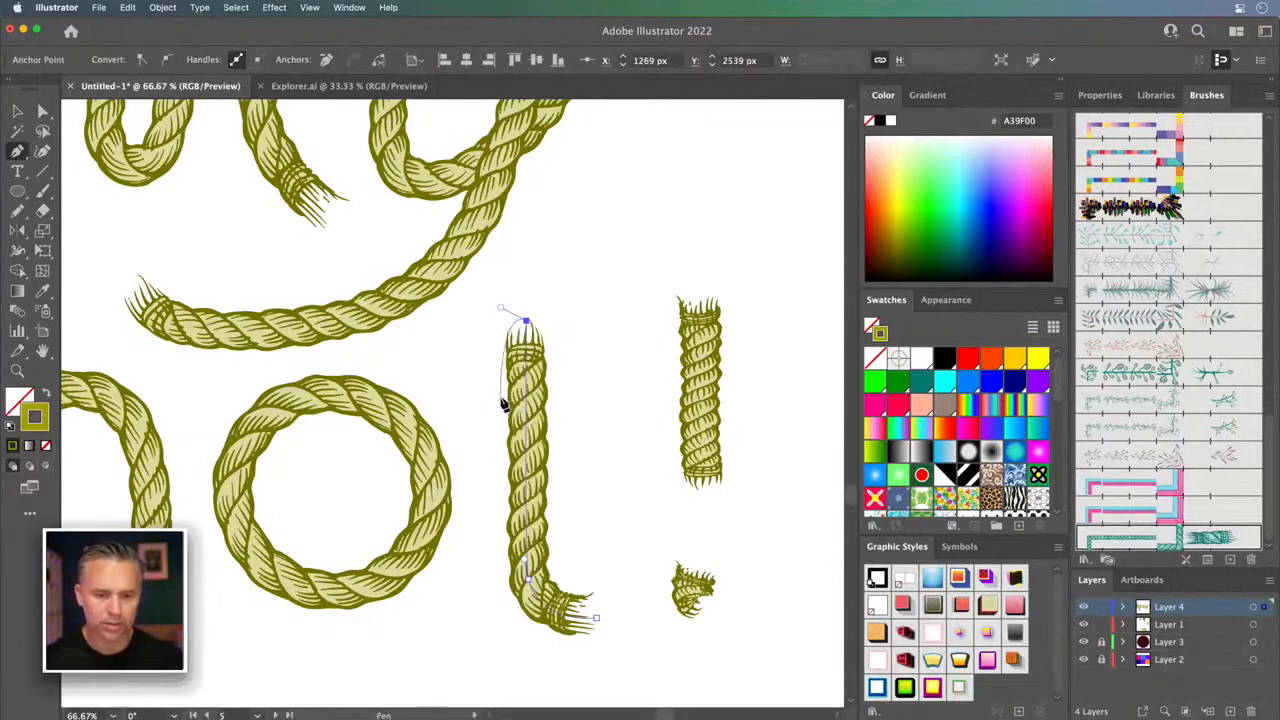
pyautogui.moveTo(490, 432); pyautogui.dragTo(532, 442)
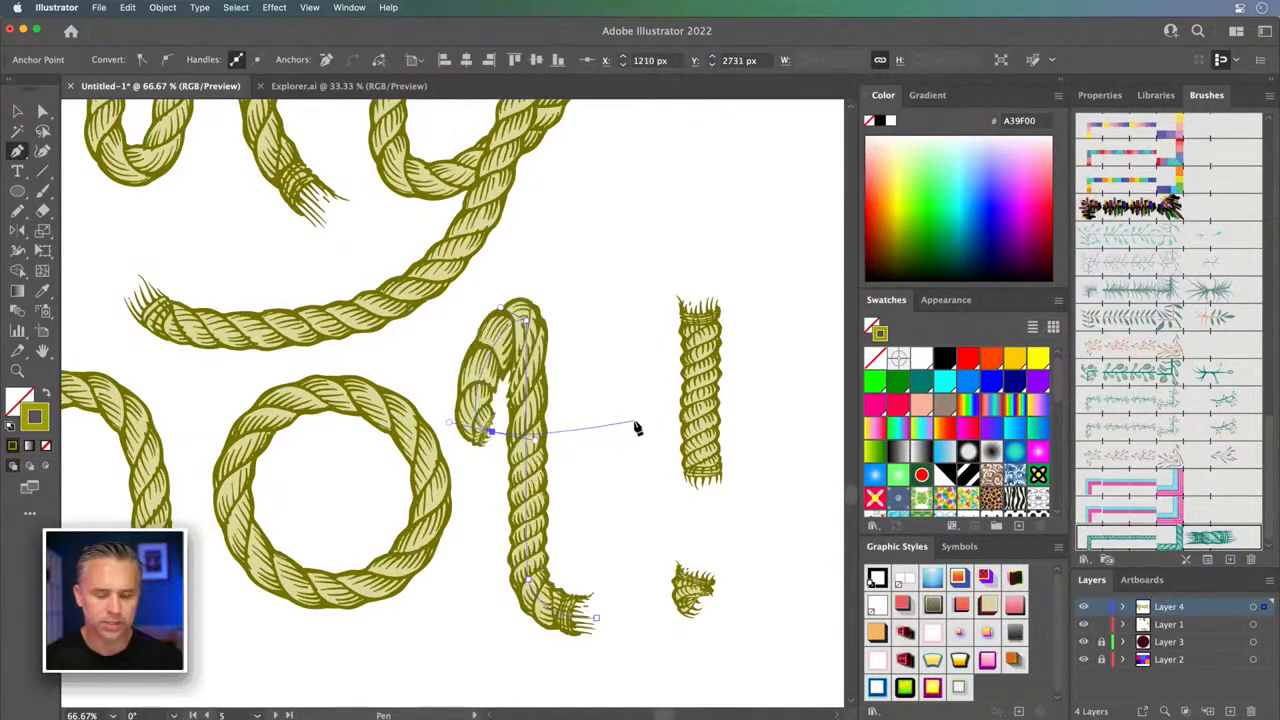
pyautogui.click(634, 424)
pyautogui.click(17, 111)
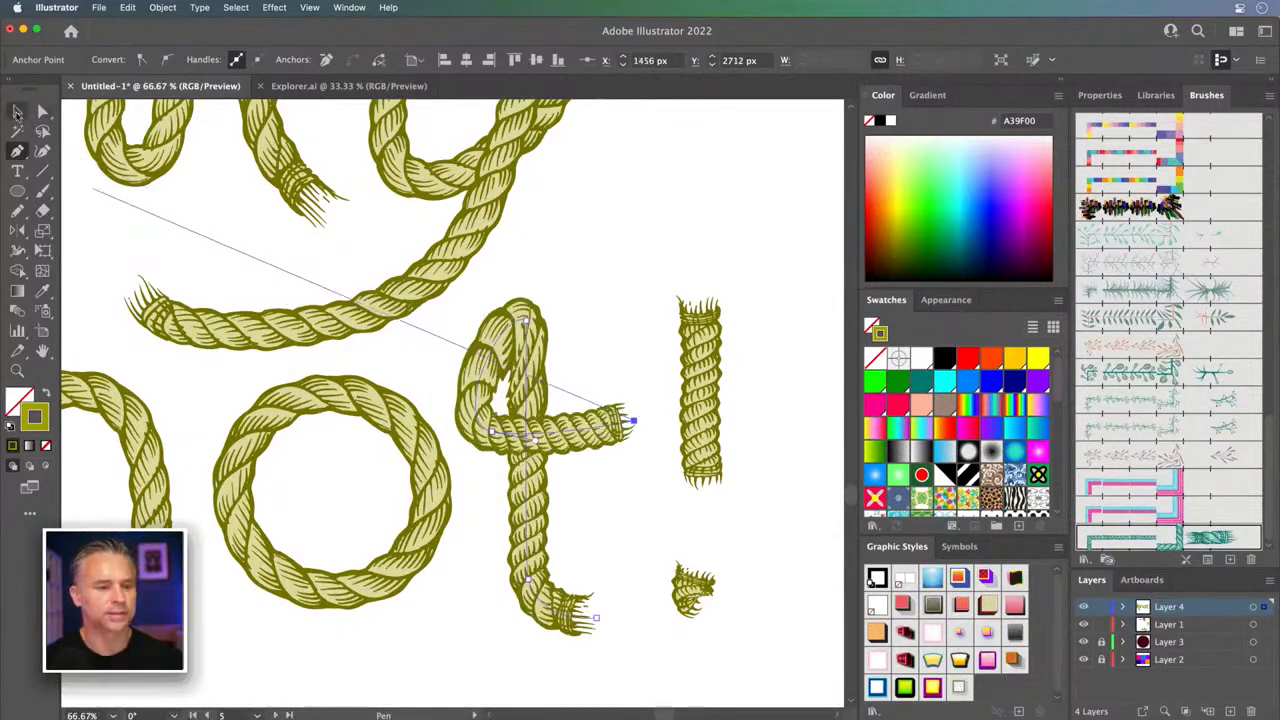
# - Round the top of the t into a twisted loop by converting its top anchor point to a smooth point
pyautogui.press('a')
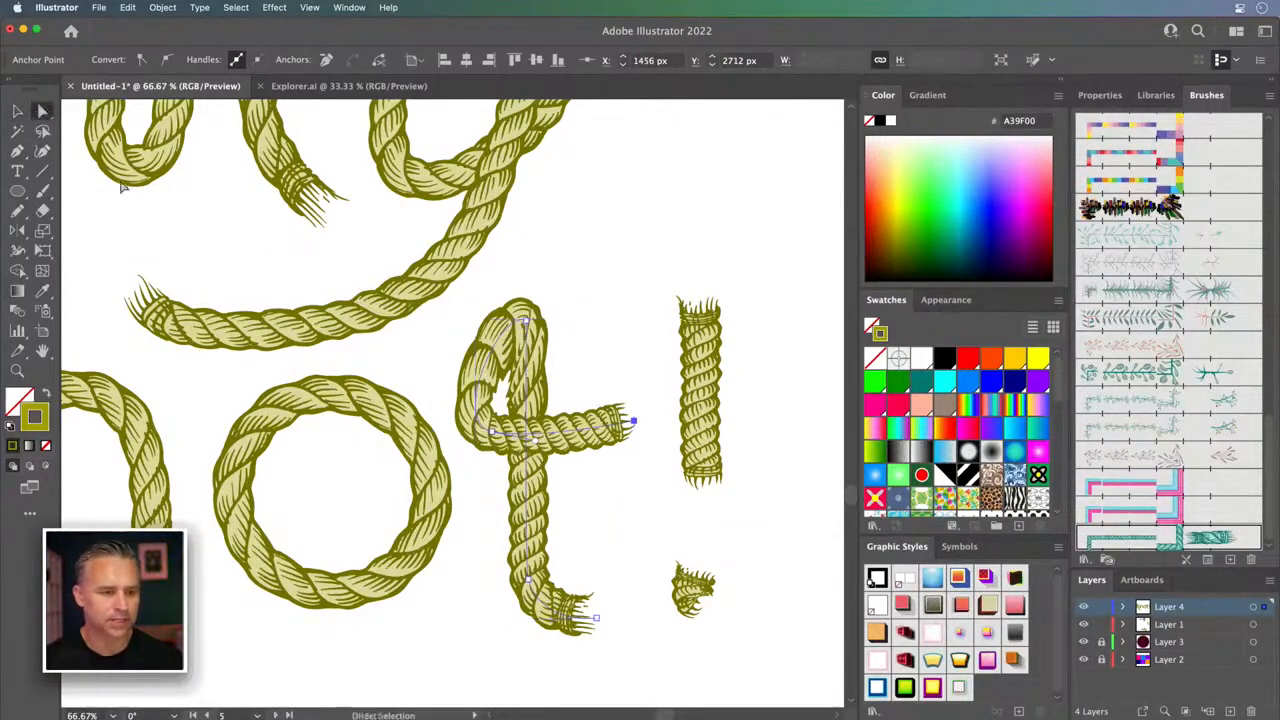
pyautogui.hotkey('shift', 'c')
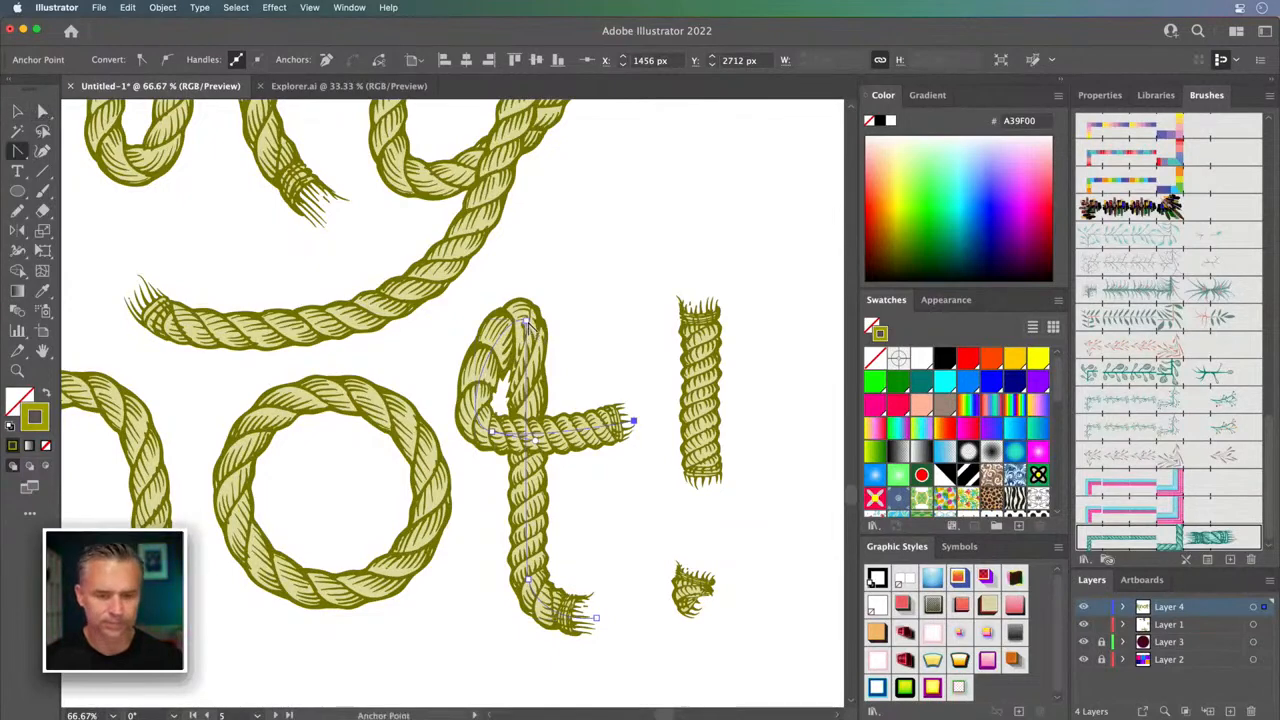
pyautogui.moveTo(524, 322); pyautogui.dragTo(593, 349)
pyautogui.press('v')
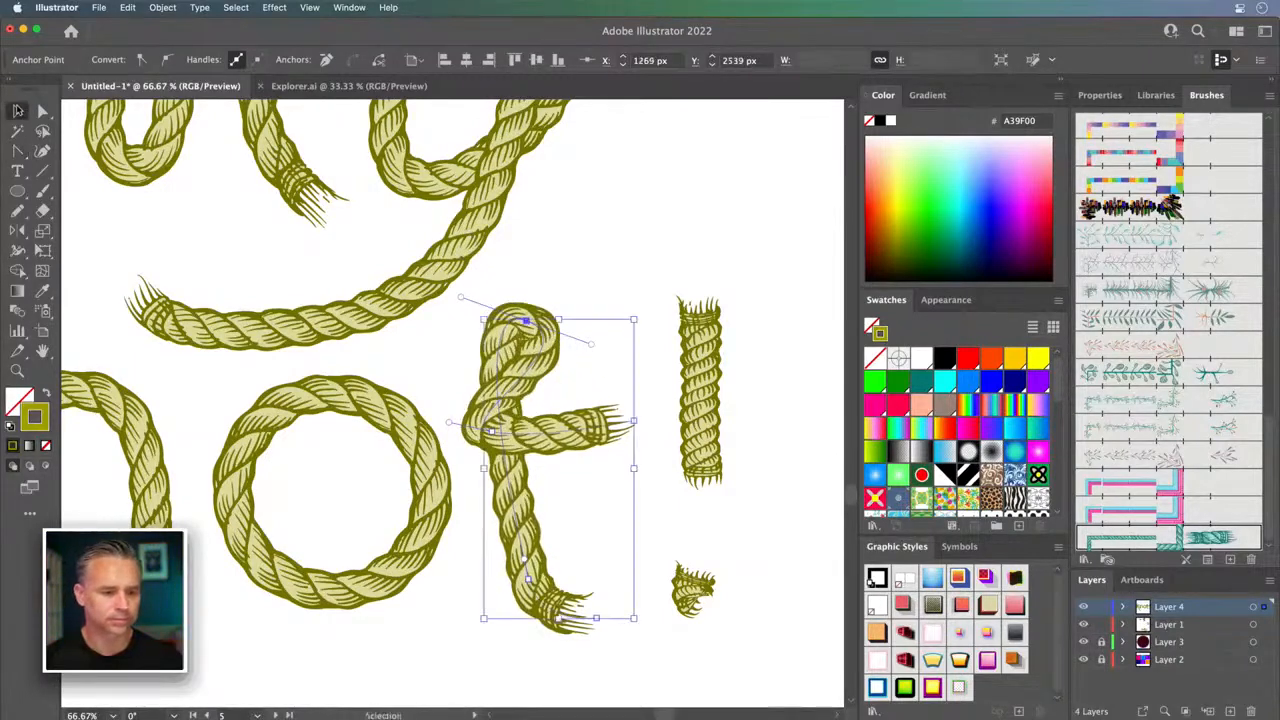
# - Move the k and the n slightly up toward the word "why"
pyautogui.press('super+minus')
pyautogui.press('super+minus')
pyautogui.press('super+minus')
pyautogui.moveTo(264, 332); pyautogui.dragTo(458, 341)
pyautogui.click(643, 457)
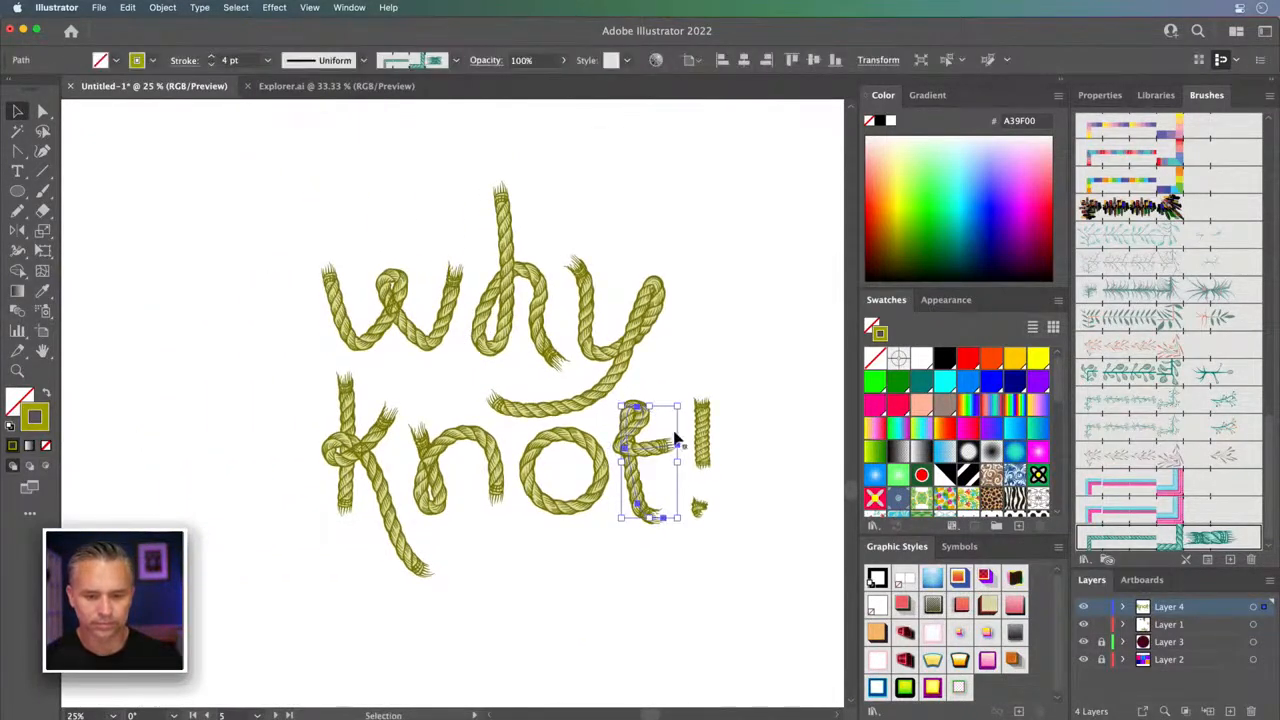
pyautogui.click(702, 437)
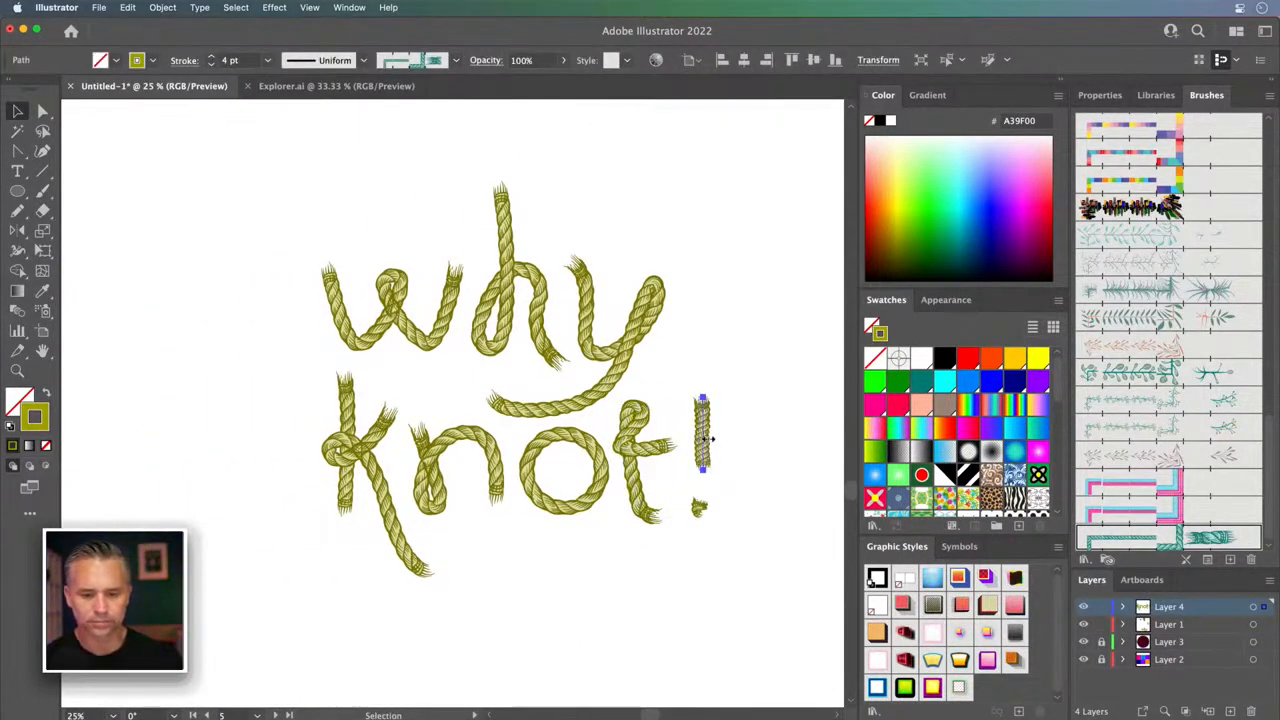
pyautogui.click(480, 584)
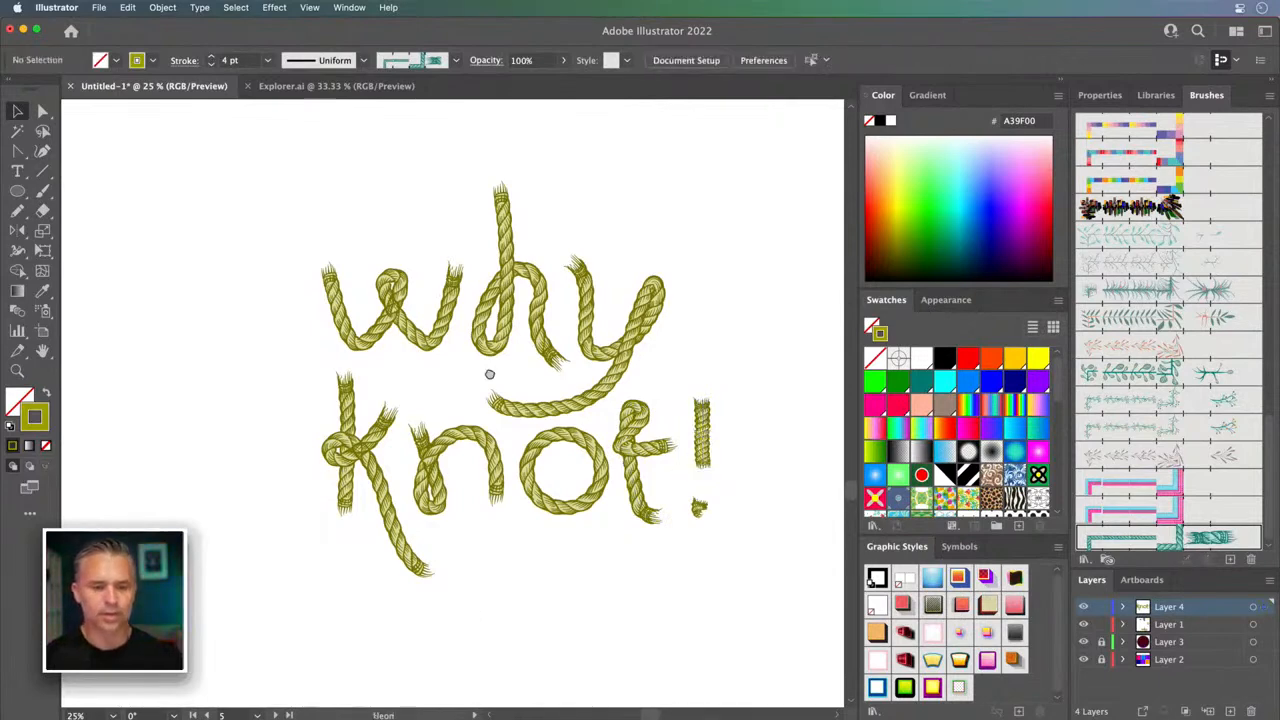
pyautogui.moveTo(488, 370); pyautogui.dragTo(520, 383)
pyautogui.moveTo(379, 452)
pyautogui.mouseDown()
pyautogui.moveTo(368, 448)
pyautogui.moveTo(397, 451)
pyautogui.mouseUp()
pyautogui.click(494, 400)
pyautogui.click(481, 466)
pyautogui.moveTo(473, 470)
pyautogui.mouseDown()
pyautogui.moveTo(460, 455)
pyautogui.moveTo(466, 410)
pyautogui.moveTo(473, 457)
pyautogui.mouseUp()
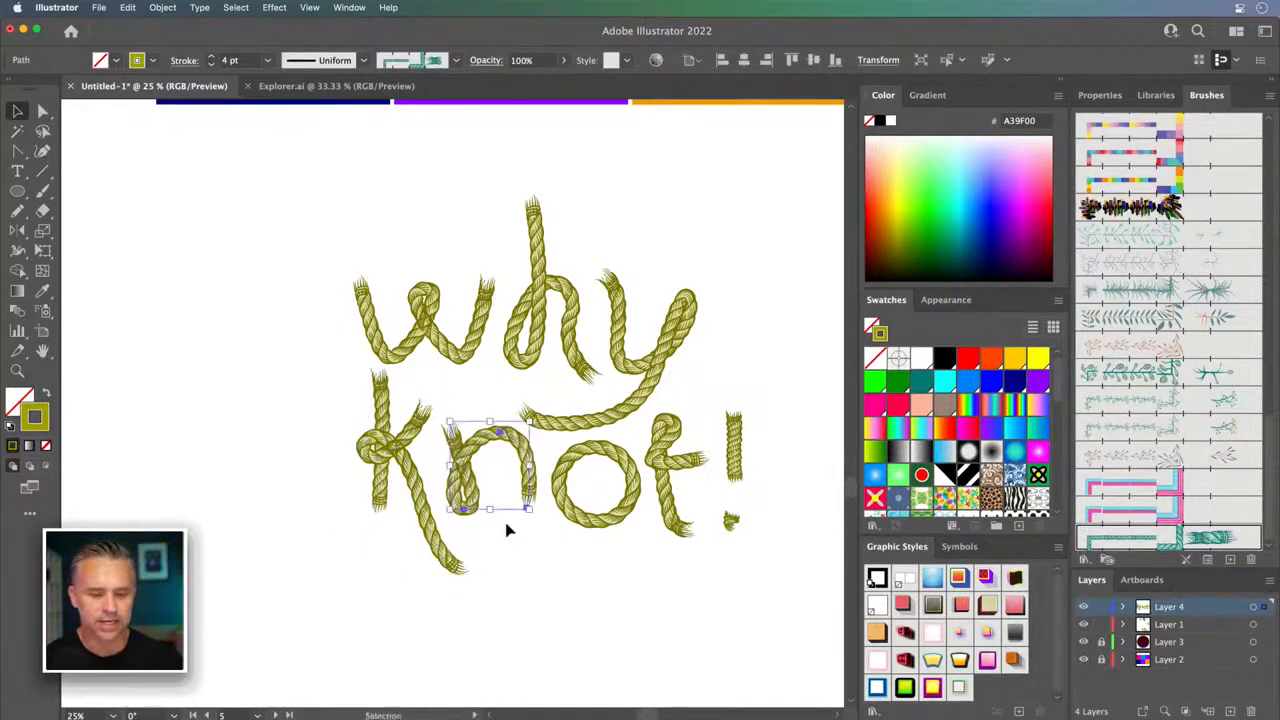
# - Lengthen the n's right leg downward and give it a gentle curve by converting its end anchor to a smooth point
pyautogui.click(42, 111)
pyautogui.moveTo(526, 508); pyautogui.dragTo(526, 548)
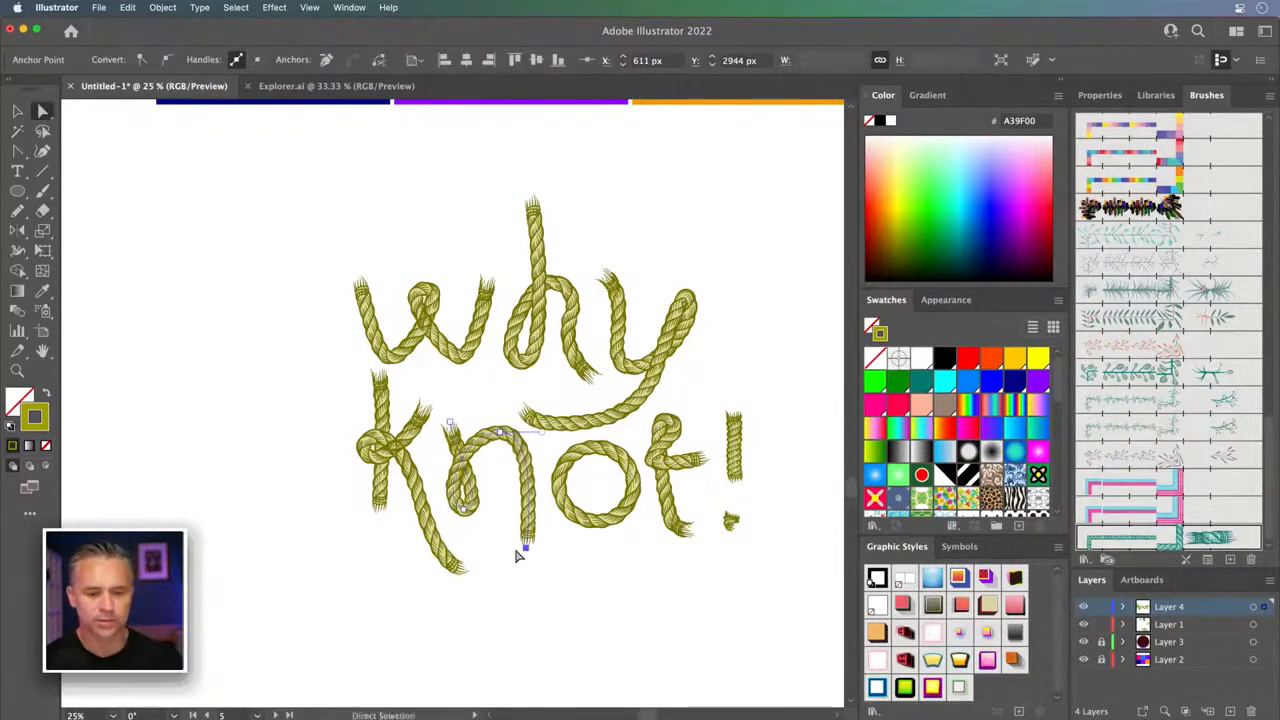
pyautogui.hotkey('shift', 'c')
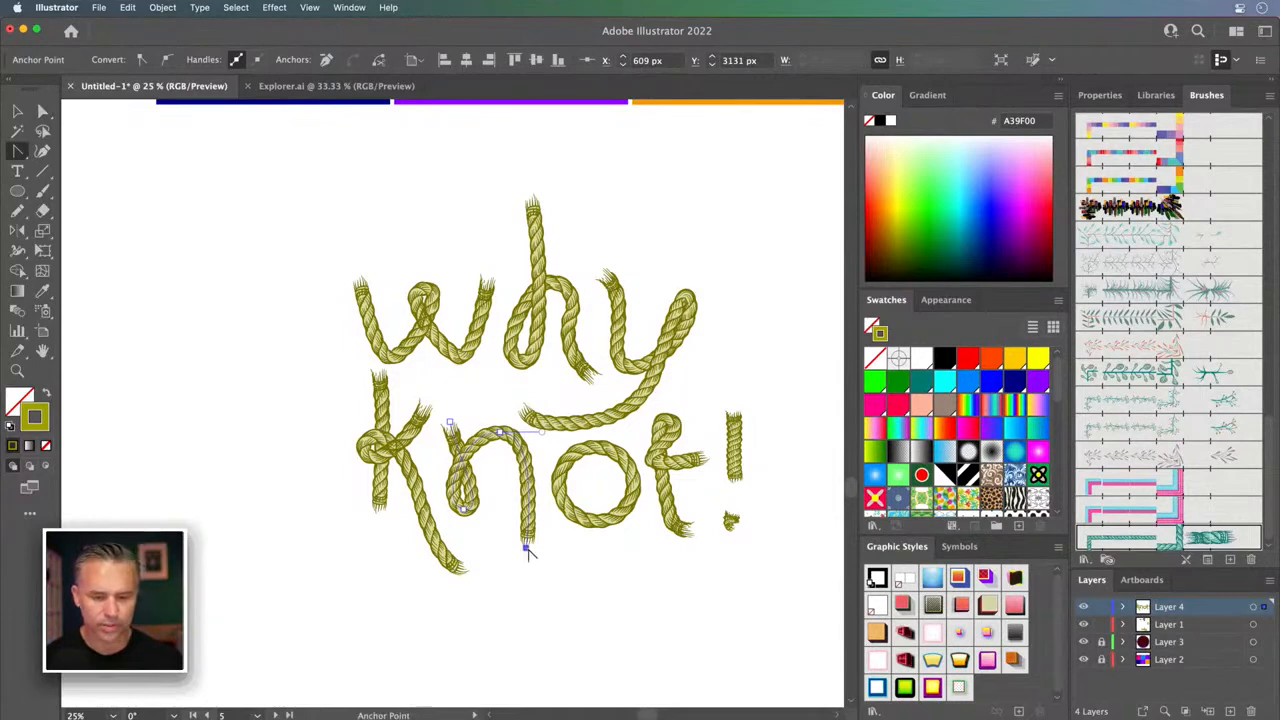
pyautogui.moveTo(527, 549); pyautogui.dragTo(559, 581)
# - Move the o, t, n and k up so they tuck in beneath "why", and shift the w slightly right toward the h
pyautogui.press('v')
pyautogui.moveTo(568, 455); pyautogui.dragTo(553, 437)
pyautogui.moveTo(651, 457); pyautogui.dragTo(661, 437)
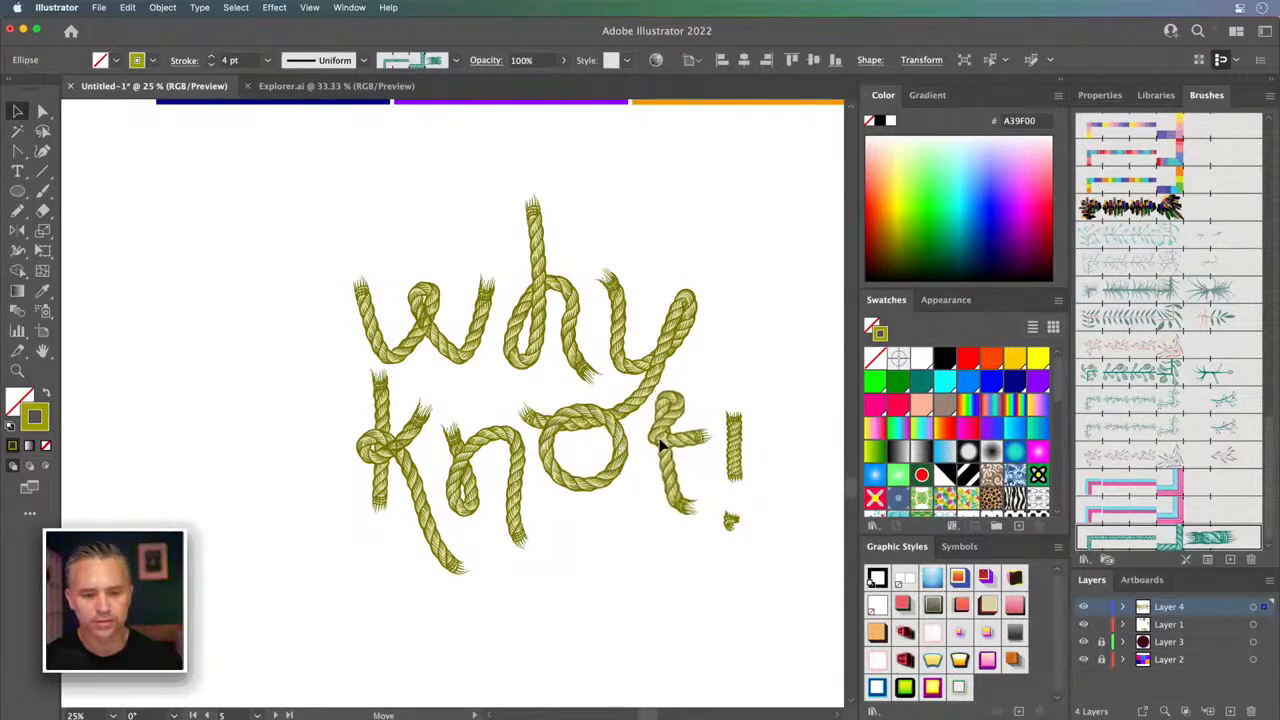
pyautogui.moveTo(480, 449); pyautogui.dragTo(473, 428)
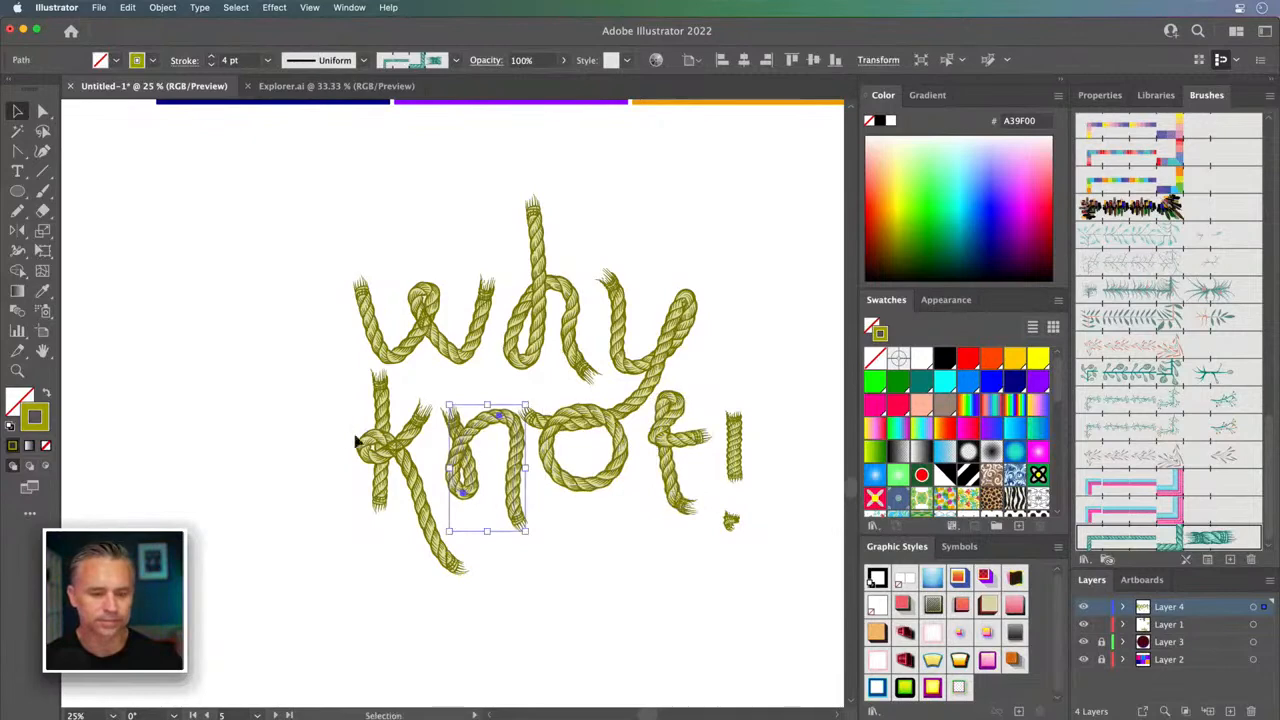
pyautogui.moveTo(403, 466); pyautogui.dragTo(408, 451)
pyautogui.click(316, 366)
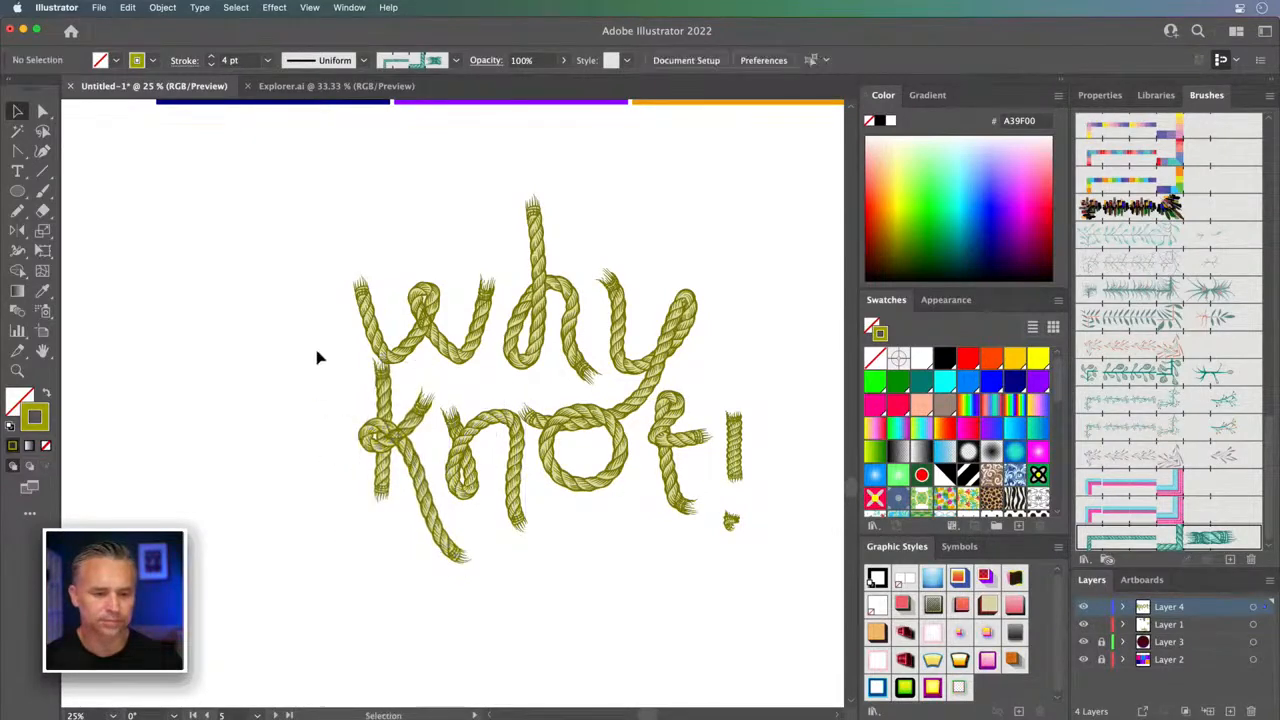
pyautogui.moveTo(357, 320); pyautogui.dragTo(372, 316)
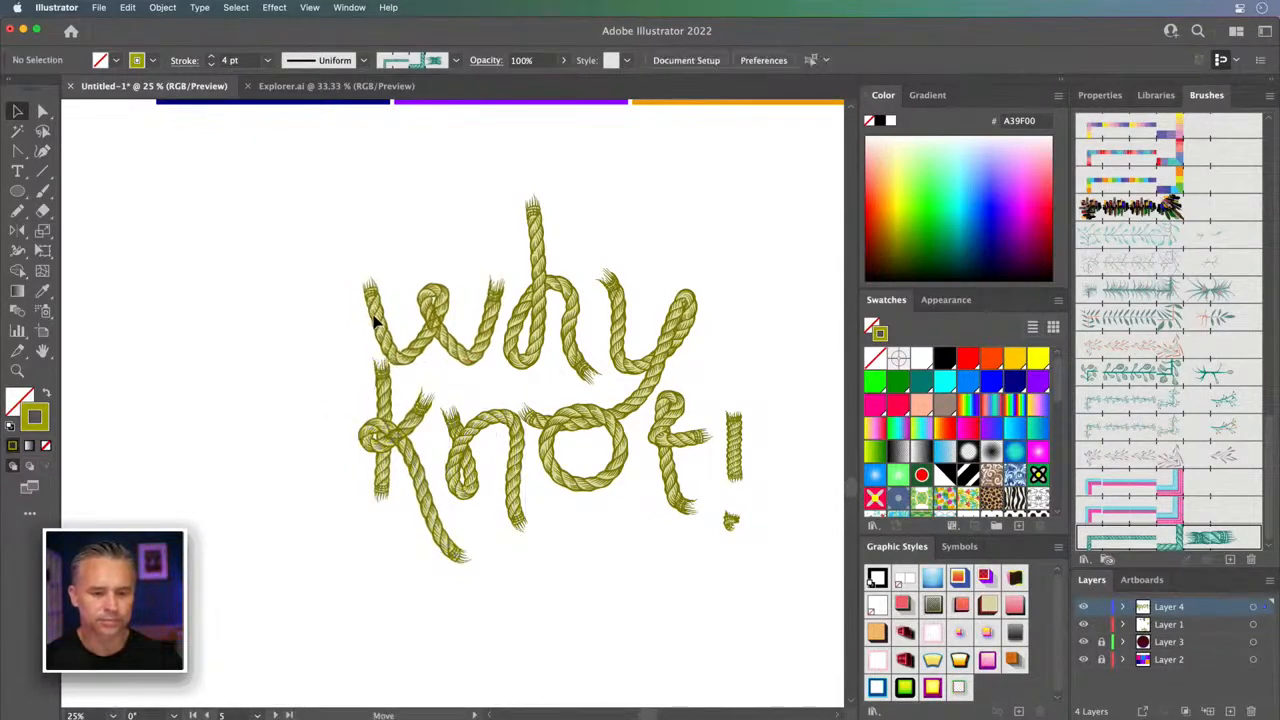
# - Reshape the y's tail so it dips through the inside of the o and its end rises up to the left
pyautogui.click(535, 424)
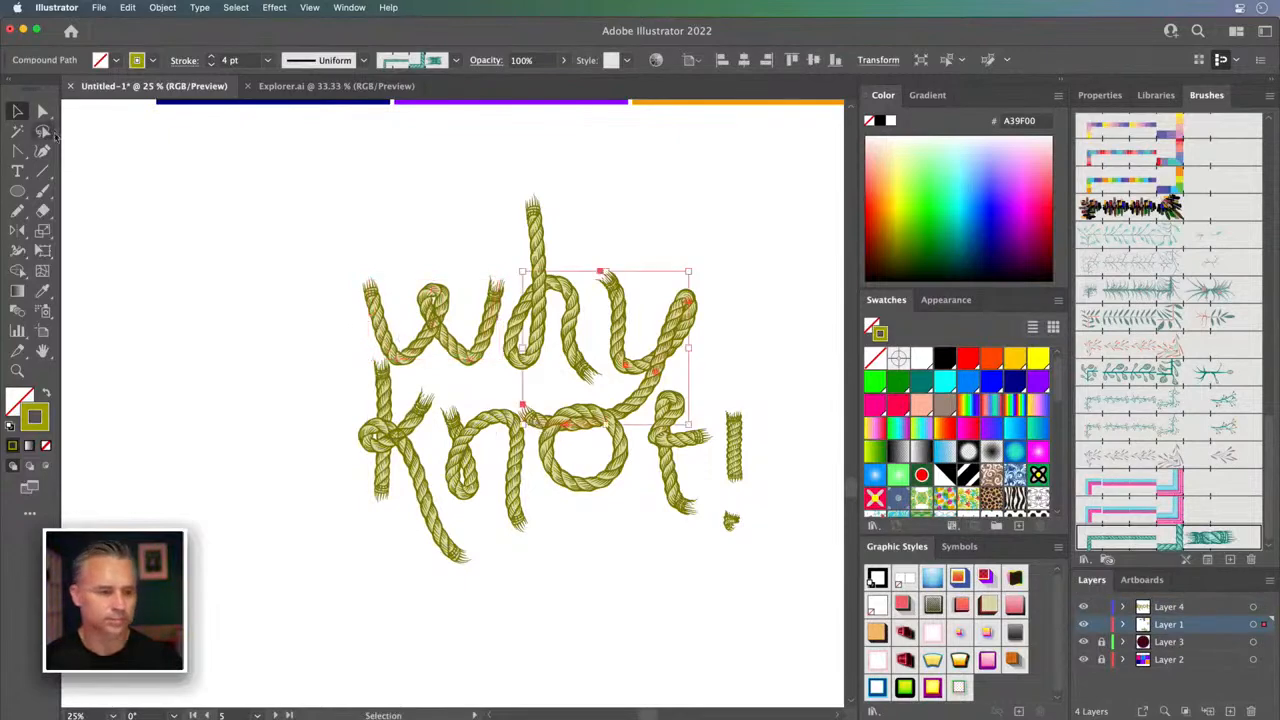
pyautogui.click(43, 111)
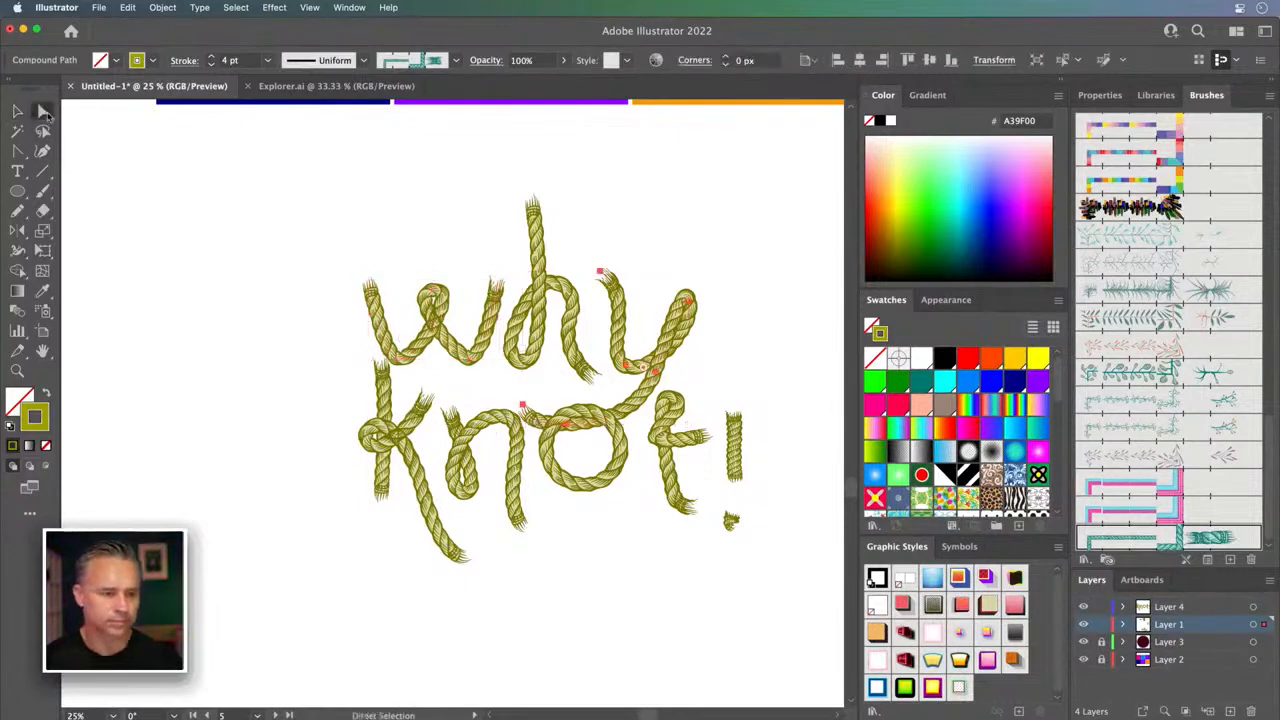
pyautogui.click(567, 425)
pyautogui.moveTo(567, 425); pyautogui.dragTo(574, 445)
pyautogui.moveTo(522, 404); pyautogui.dragTo(516, 385)
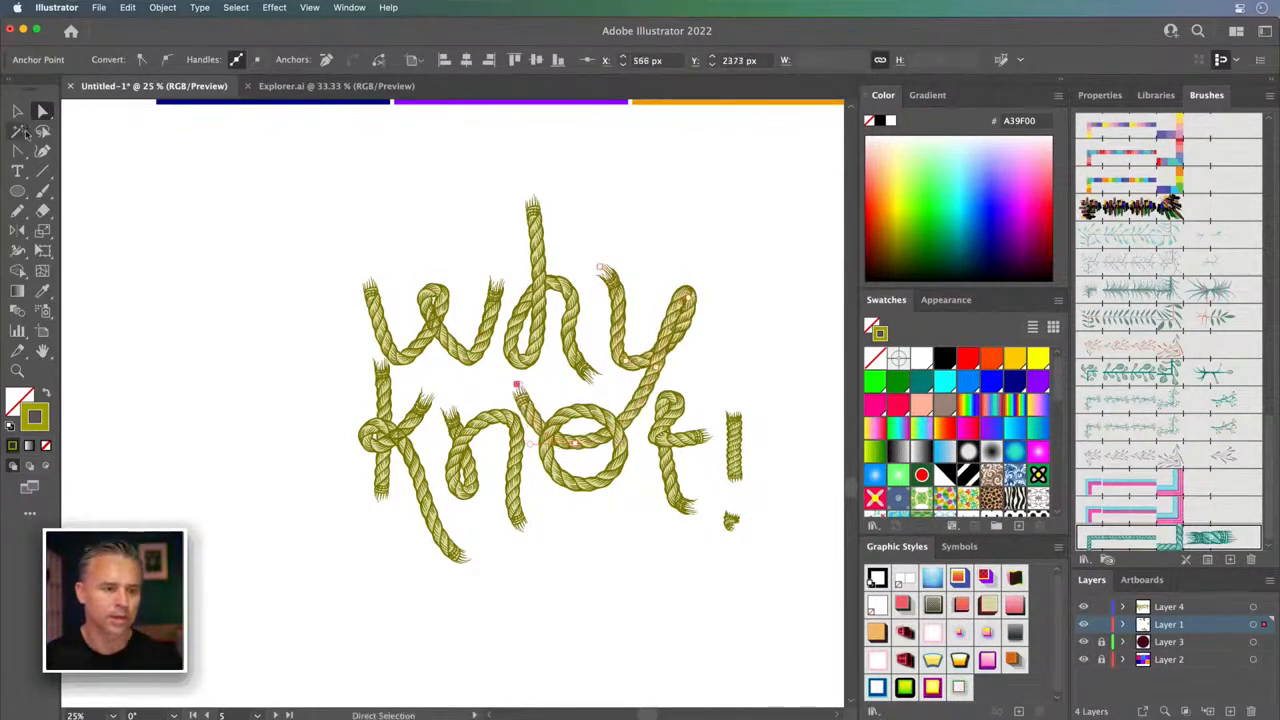
pyautogui.click(17, 111)
pyautogui.click(250, 336)
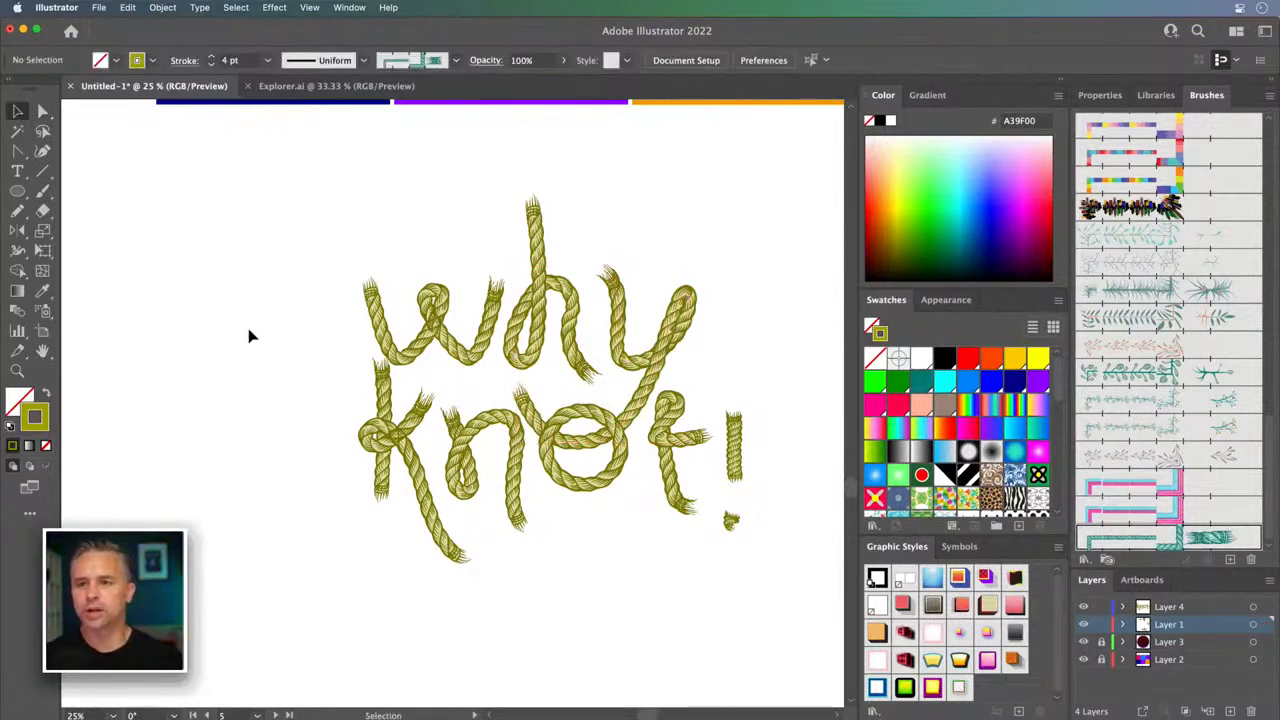
# - Move the exclamation mark up and tilt it slightly clockwise, and nudge the t up and to the left beside the o
pyautogui.press('a')
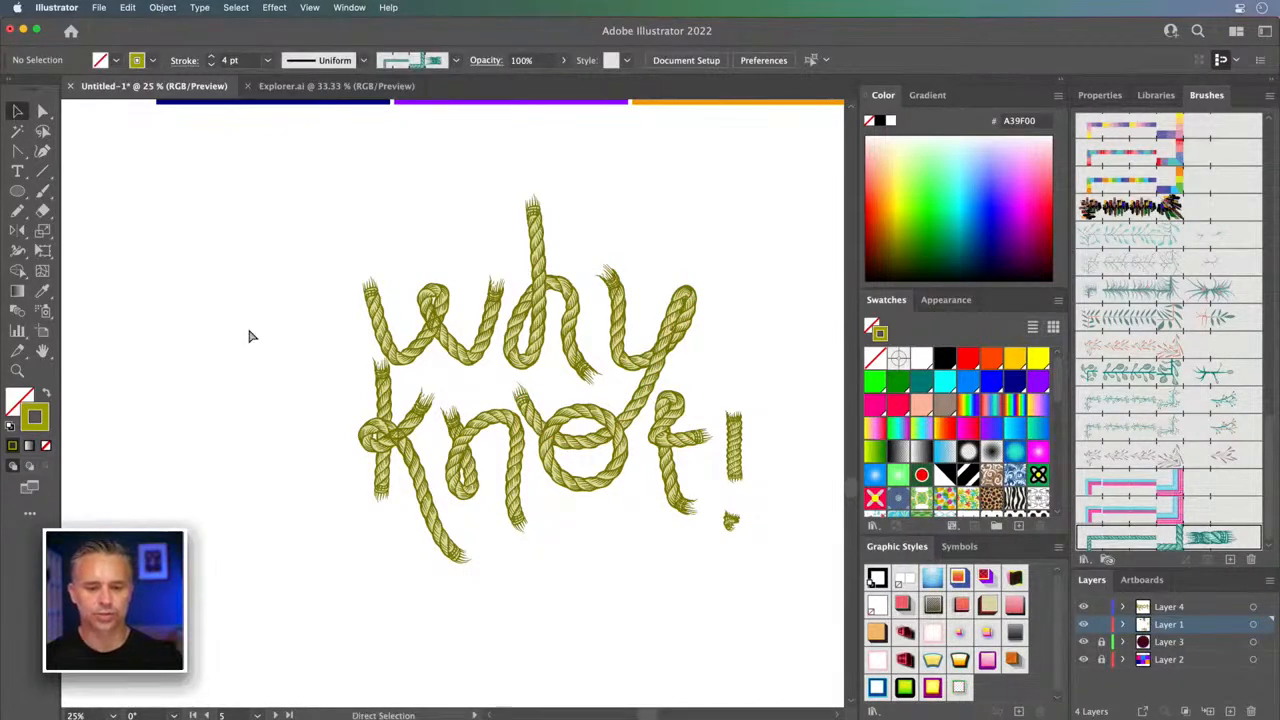
pyautogui.click(729, 518)
pyautogui.moveTo(731, 514); pyautogui.dragTo(731, 423)
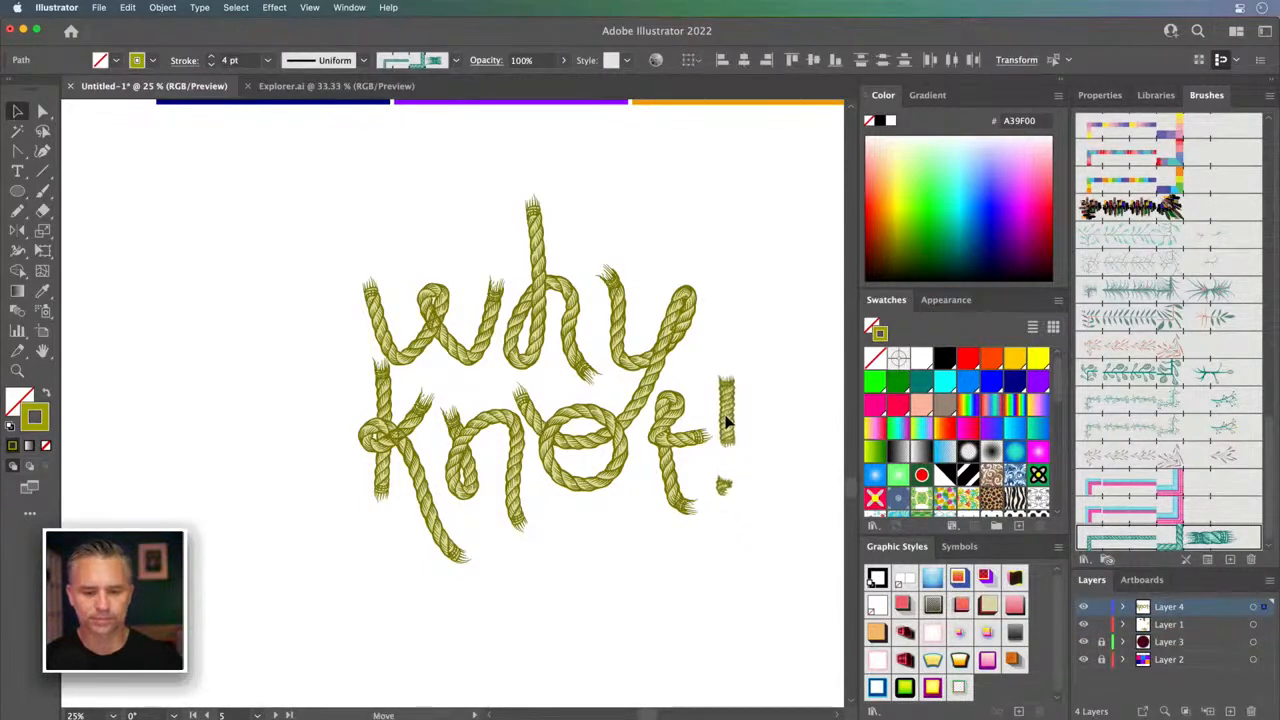
pyautogui.moveTo(706, 366); pyautogui.dragTo(722, 368)
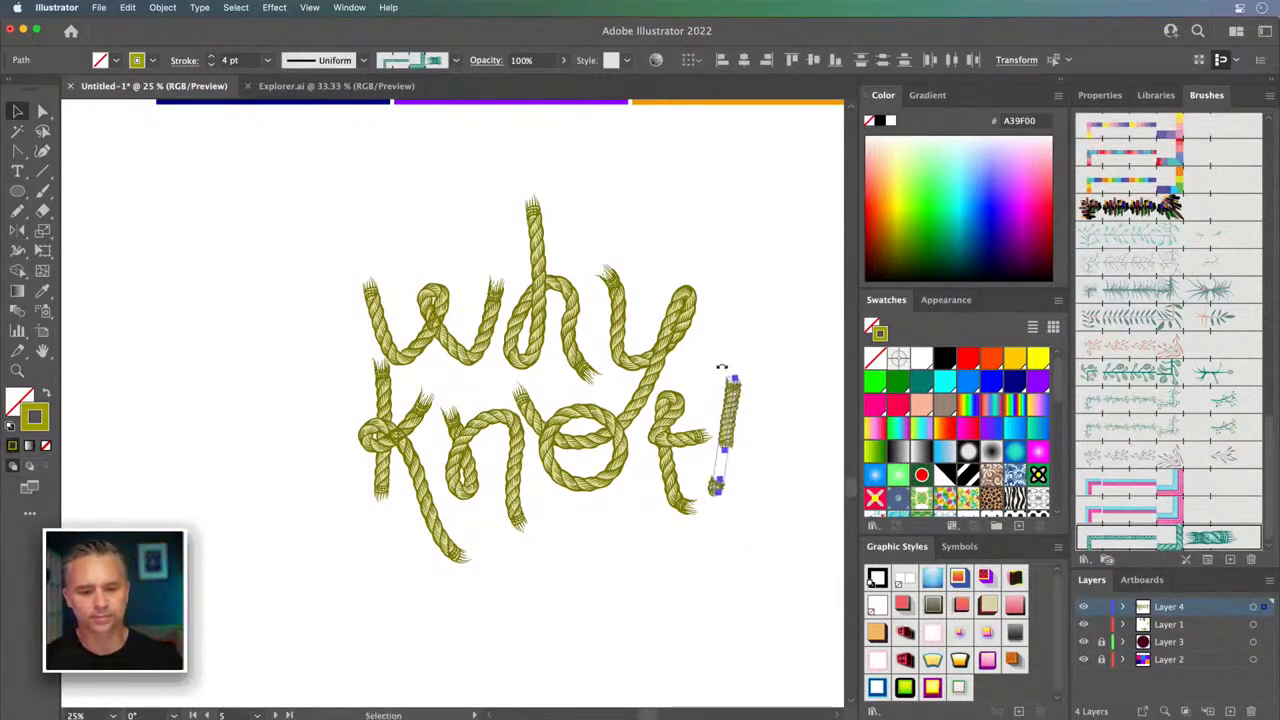
pyautogui.click(657, 435)
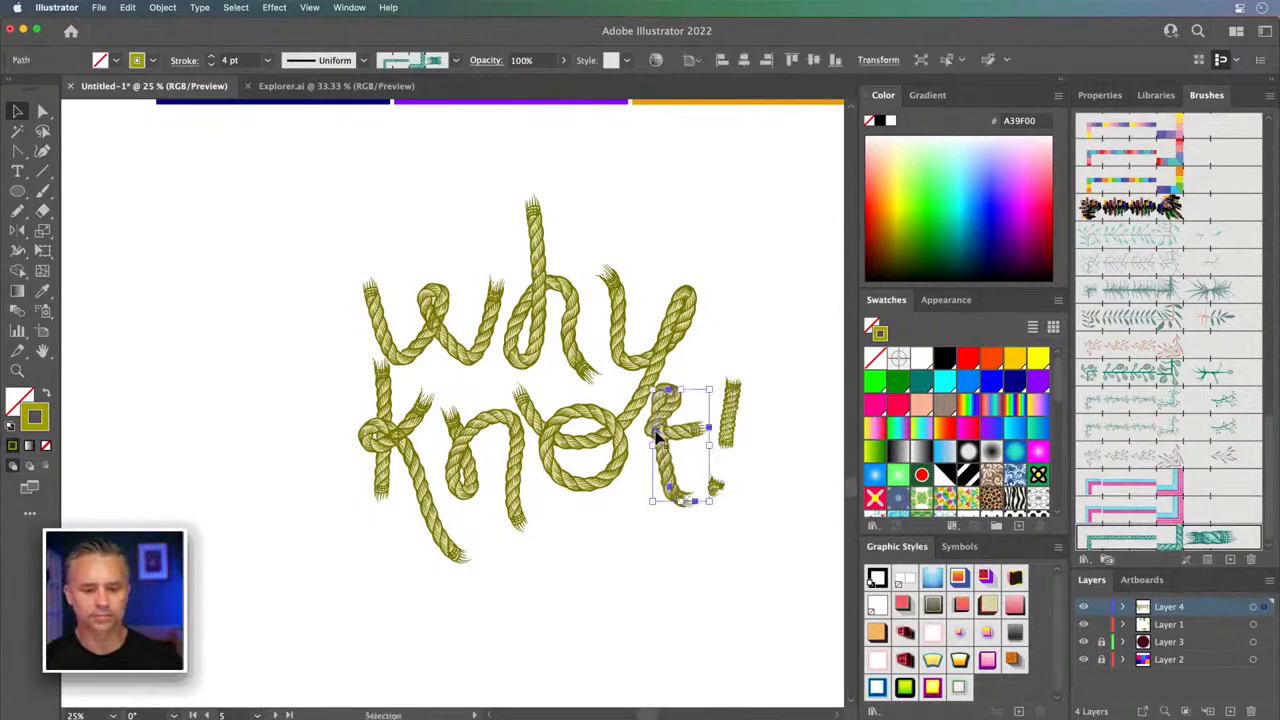
pyautogui.click(626, 545)
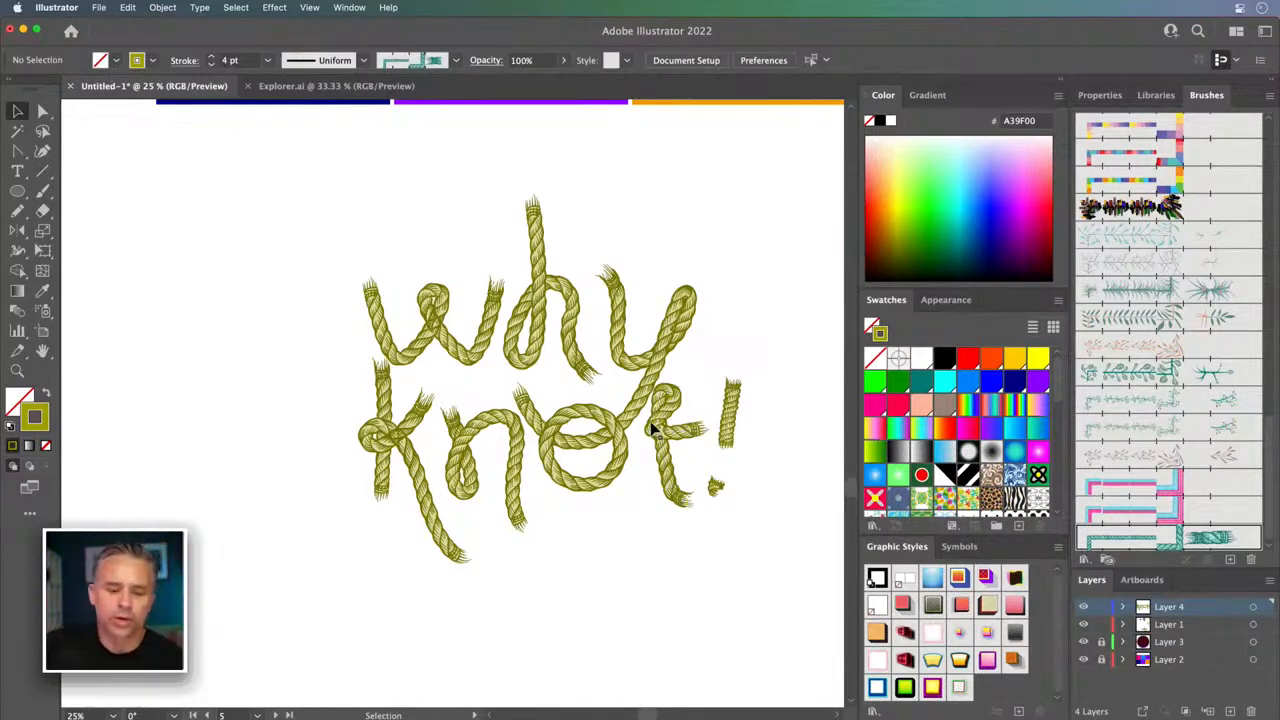
# - Copy the y and paste it in place on a new layer above all the others
pyautogui.press('super+equal')
pyautogui.press('super+equal')
pyautogui.moveTo(651, 428); pyautogui.dragTo(492, 369)
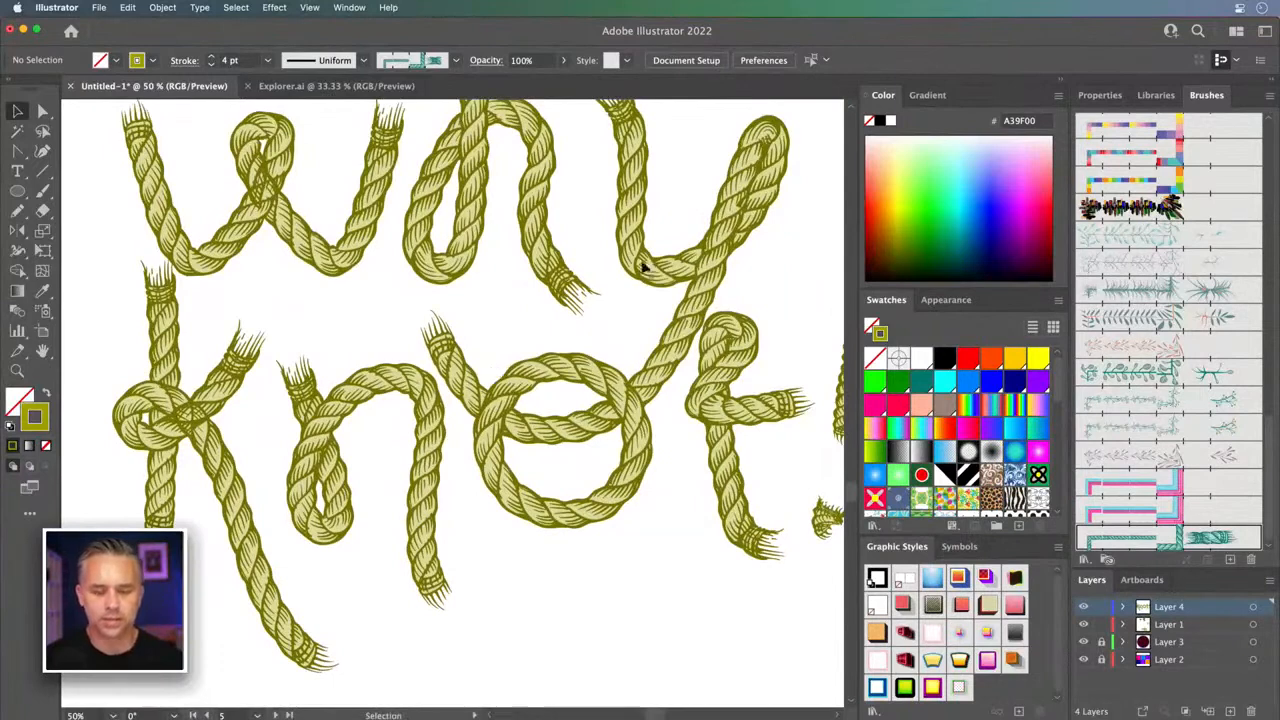
pyautogui.click(645, 268)
pyautogui.press('a')
pyautogui.click(1187, 607)
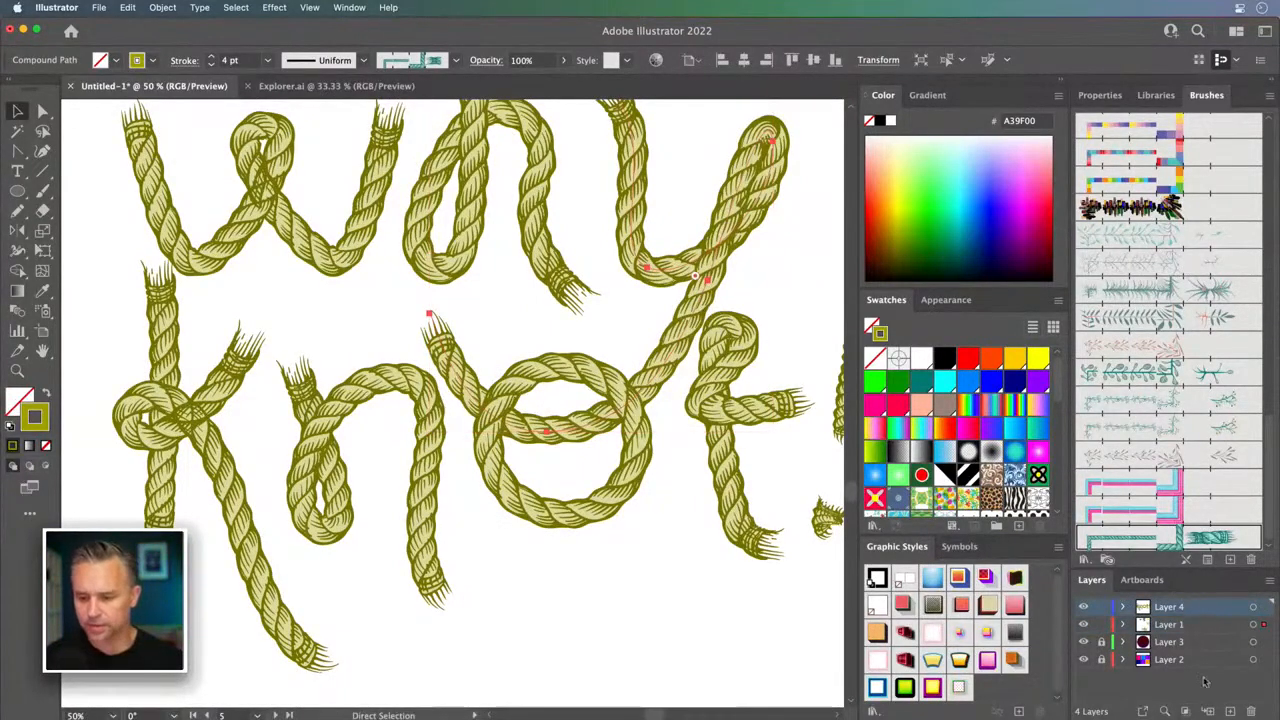
pyautogui.click(1231, 711)
pyautogui.press('super+f')
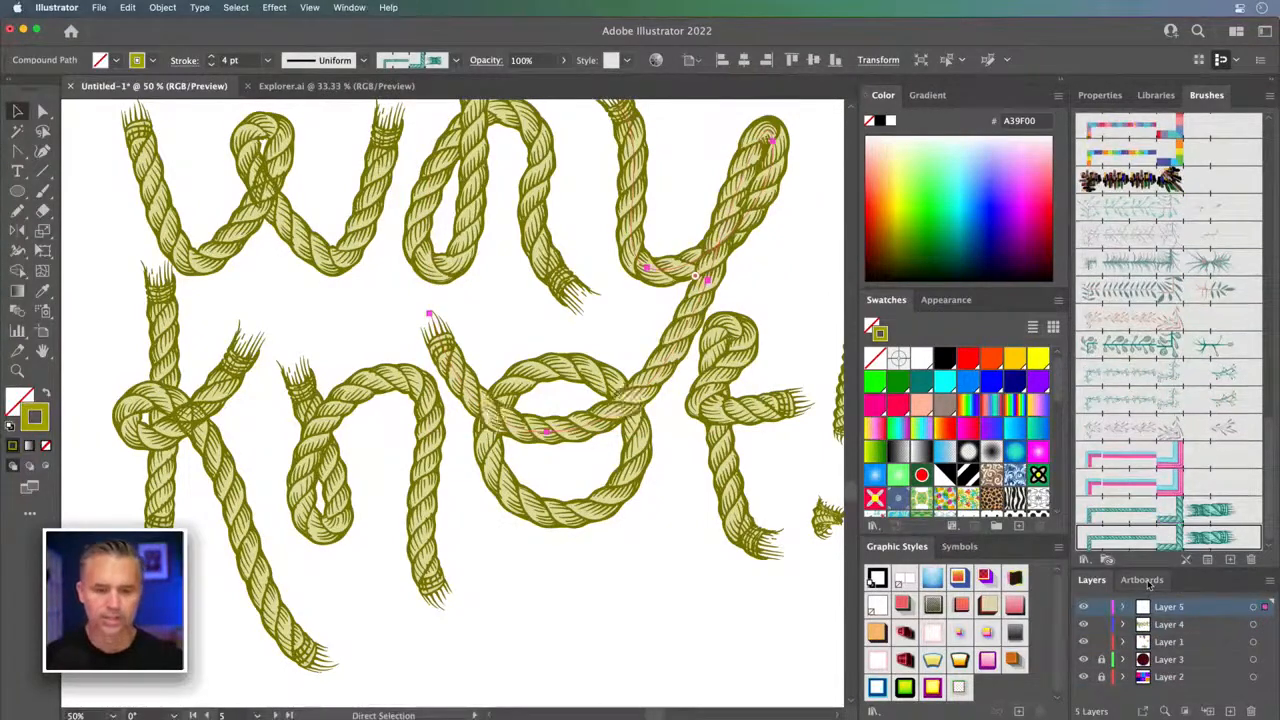
# - Draw a filled circle around the crossing of the y's tail end with the o's near side and clip the y copy to it
pyautogui.click(12, 194)
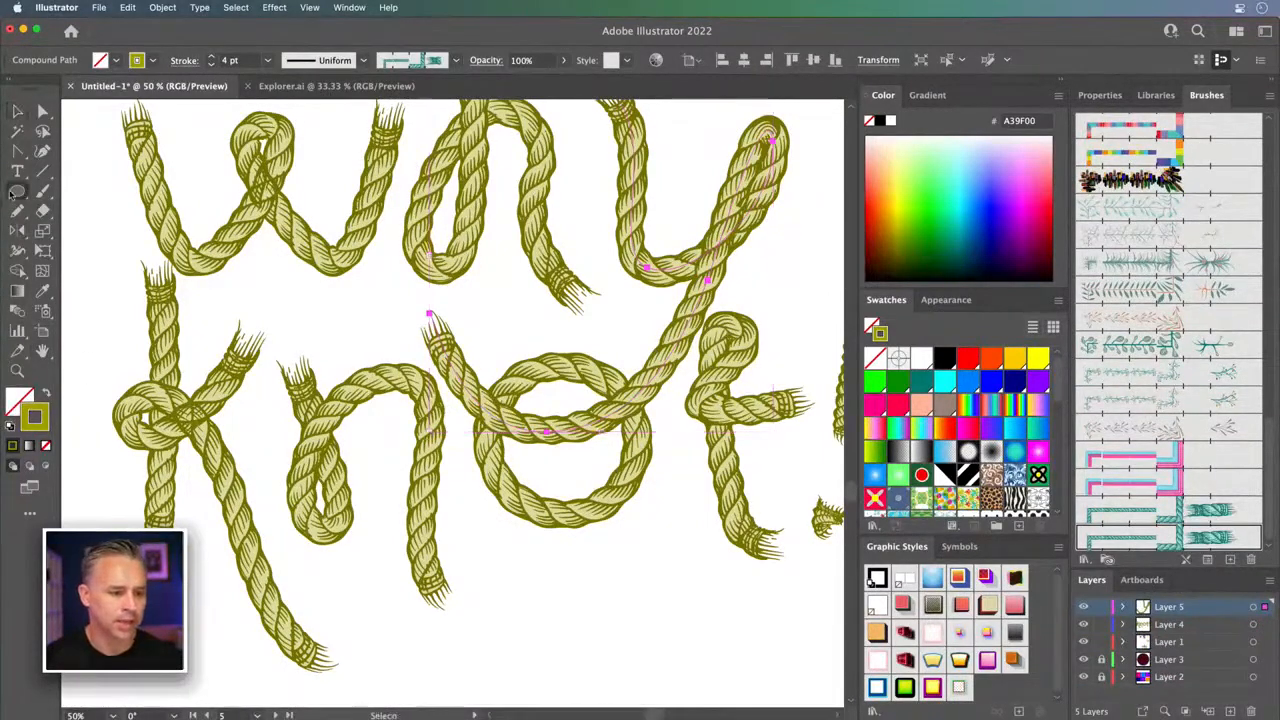
pyautogui.moveTo(359, 262); pyautogui.dragTo(595, 508)
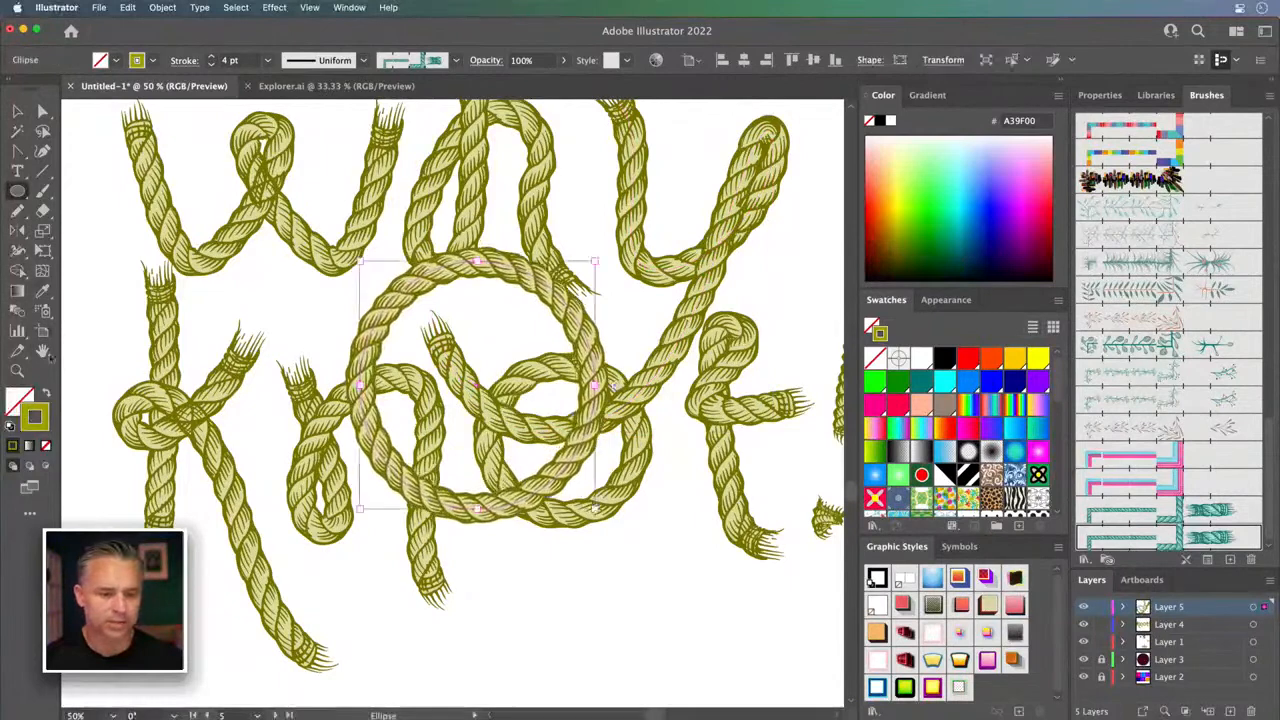
pyautogui.click(46, 397)
pyautogui.press('v')
pyautogui.keyDown('shift'); pyautogui.click(614, 414); pyautogui.keyUp('shift')
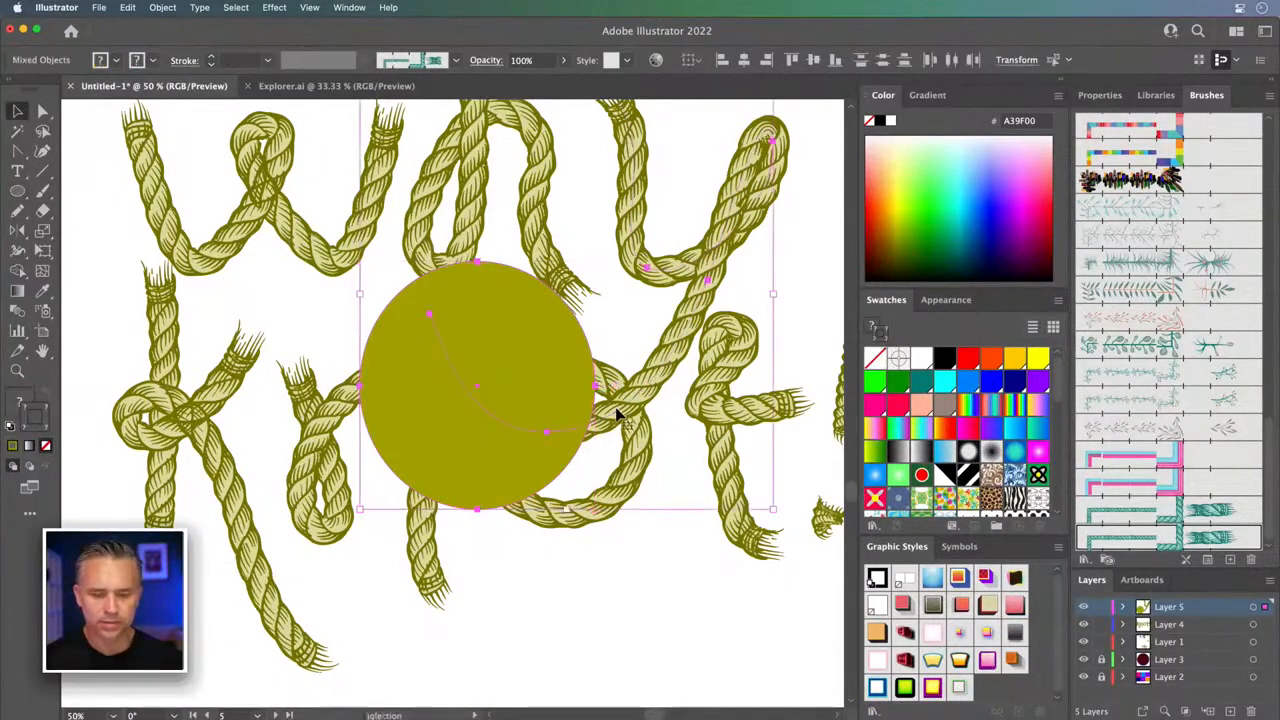
pyautogui.rightClick(439, 360)
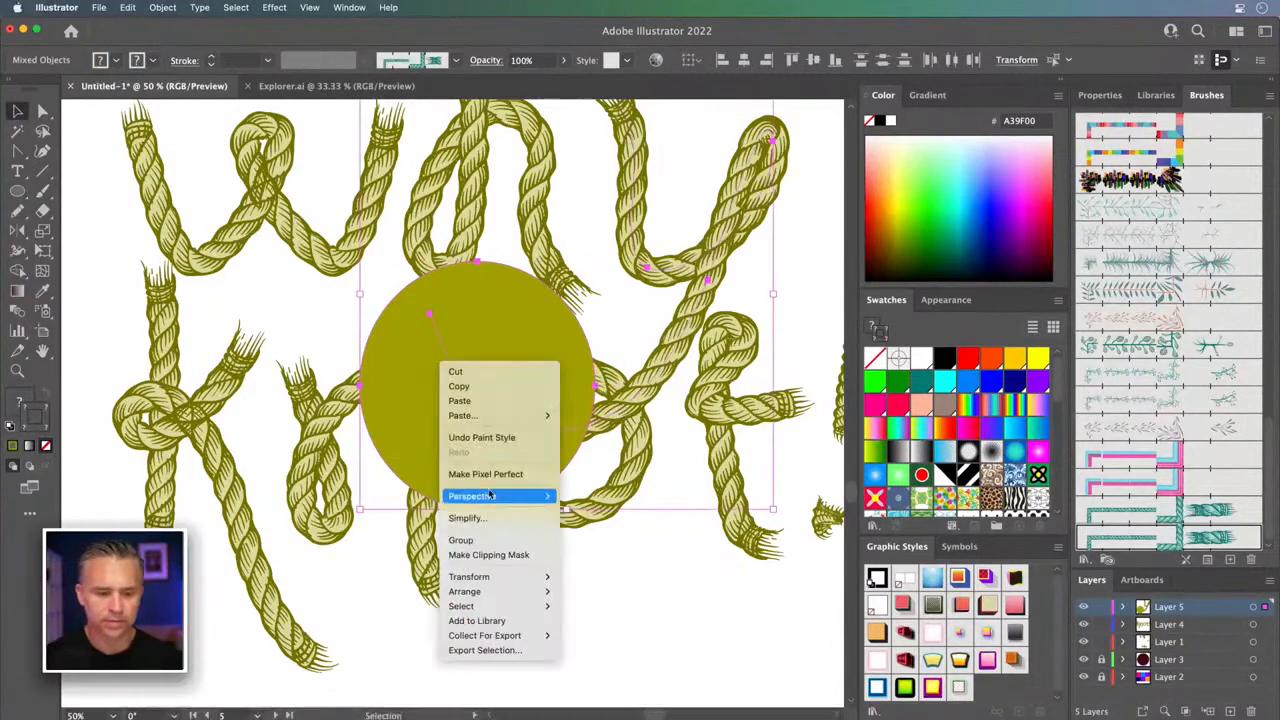
pyautogui.click(505, 556)
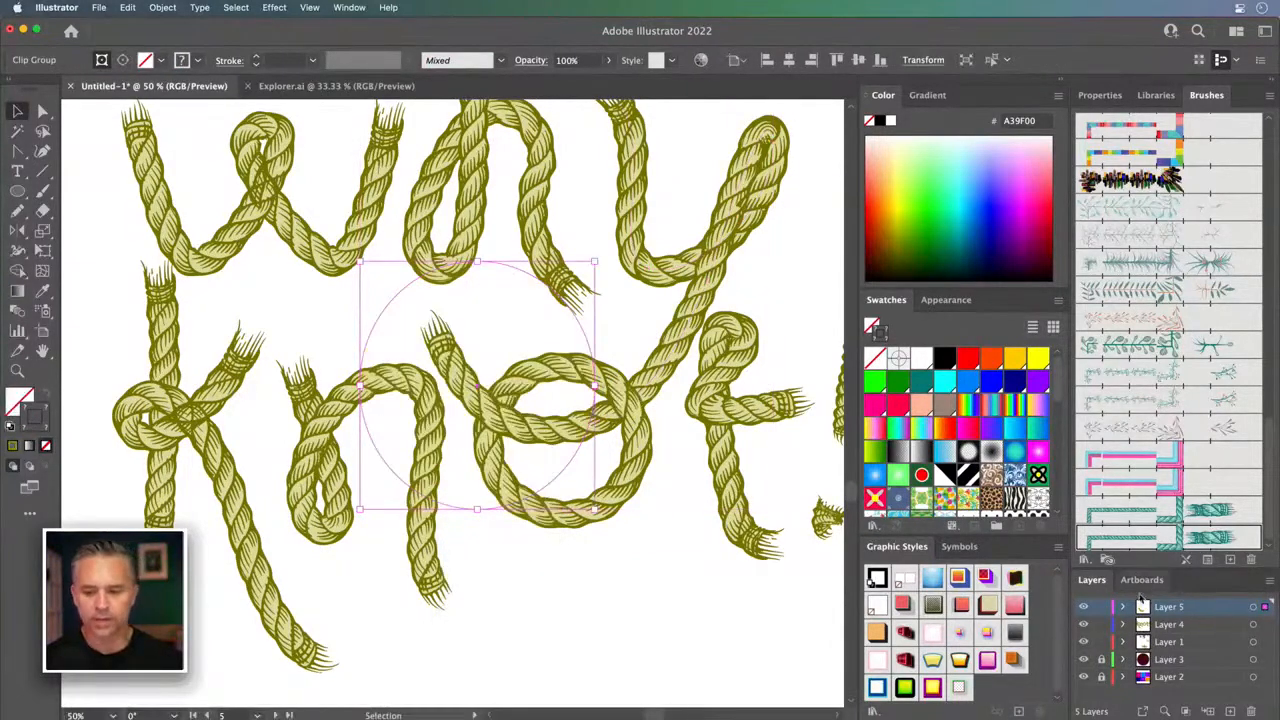
# - Check the over-under crossing of the y's tail and the o by hiding and showing Layer 5
pyautogui.click(1083, 607)
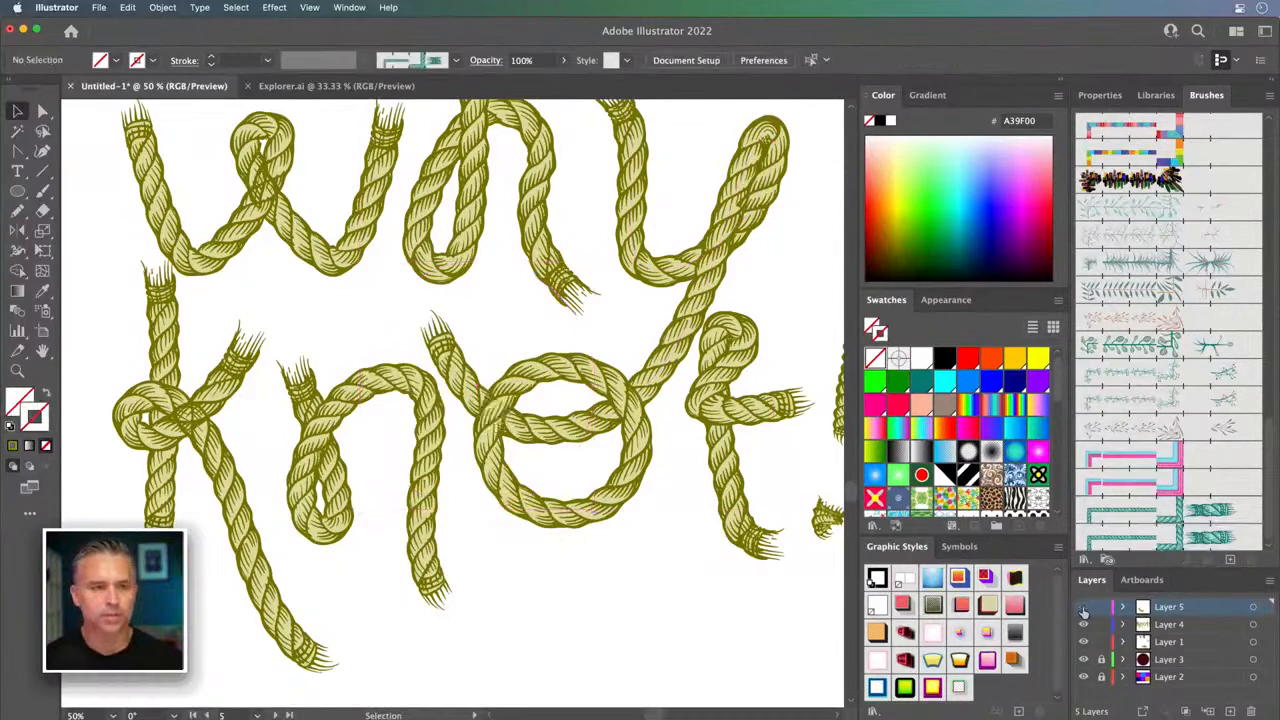
pyautogui.press('super+1')
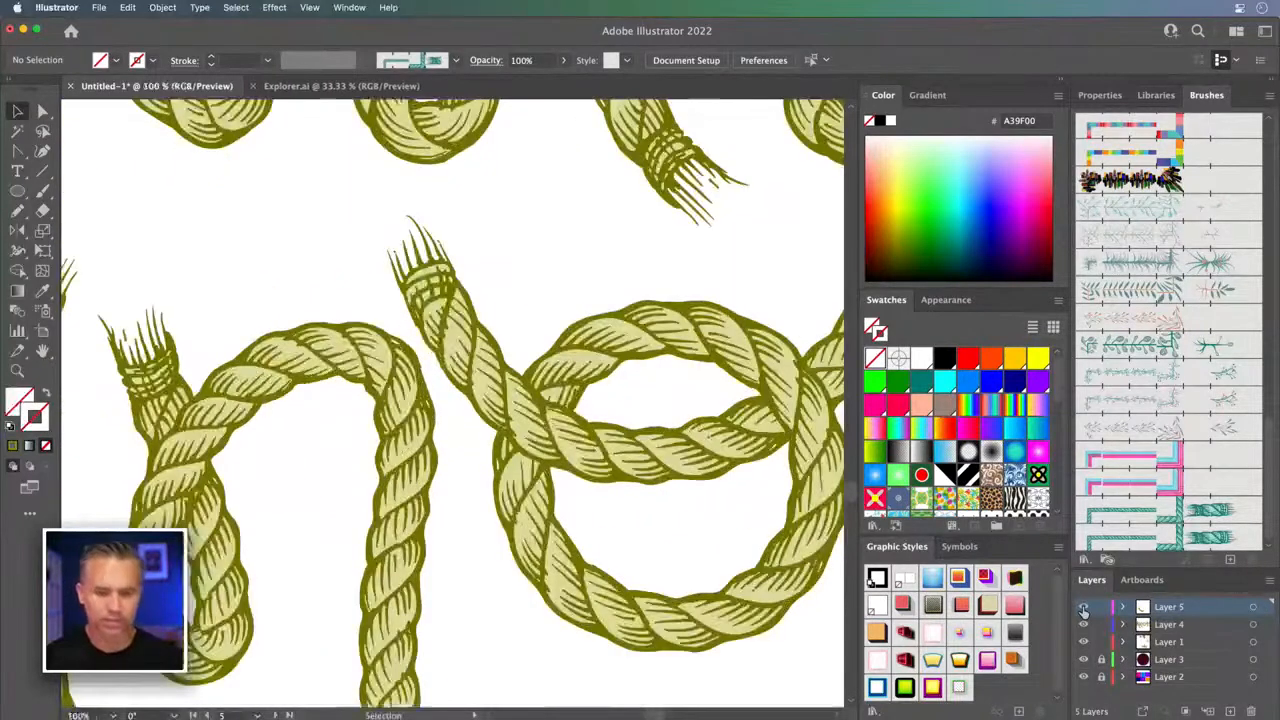
pyautogui.moveTo(586, 409); pyautogui.dragTo(414, 371)
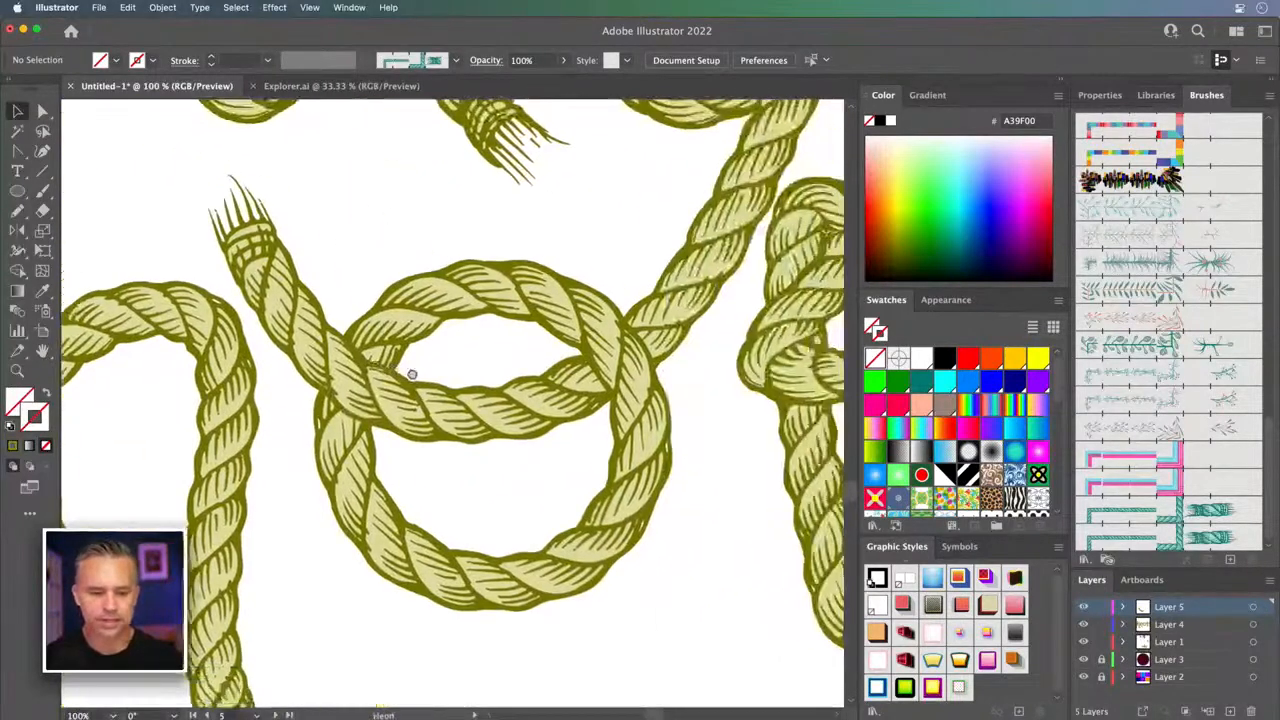
pyautogui.click(1085, 609)
pyautogui.click(1085, 609)
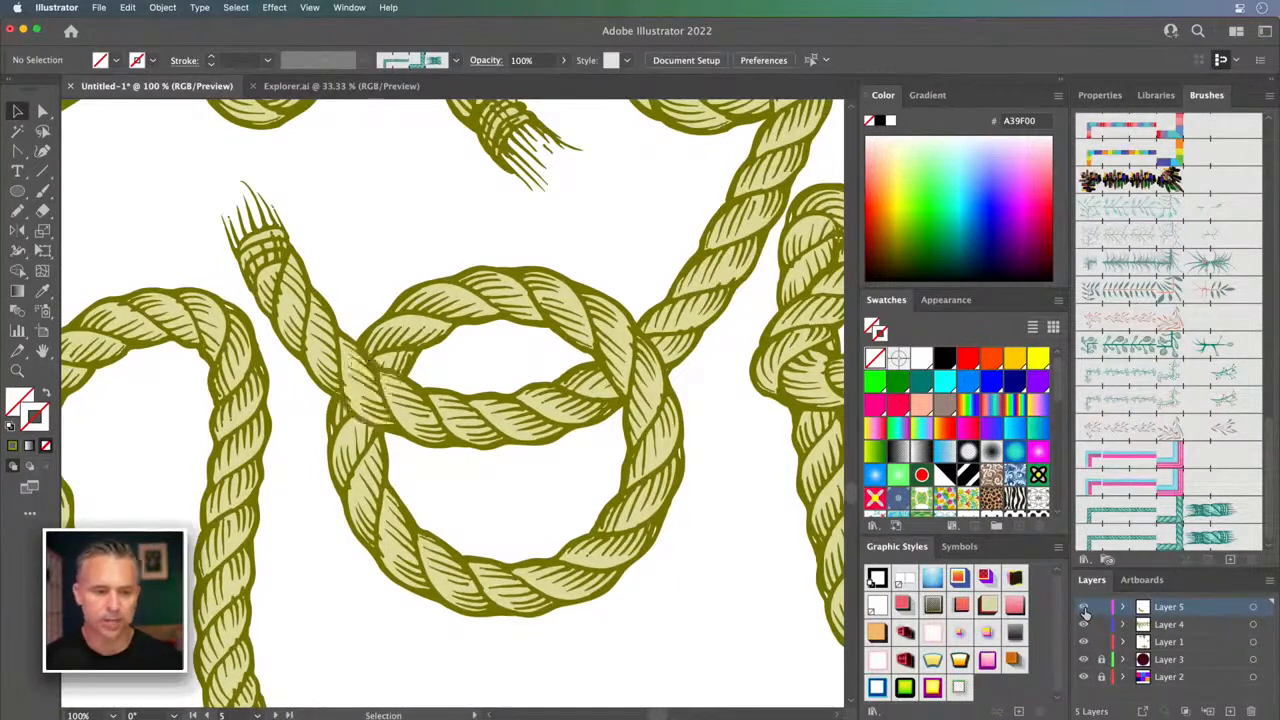
pyautogui.press('super+minus')
pyautogui.press('super+minus')
pyautogui.press('super+minus')
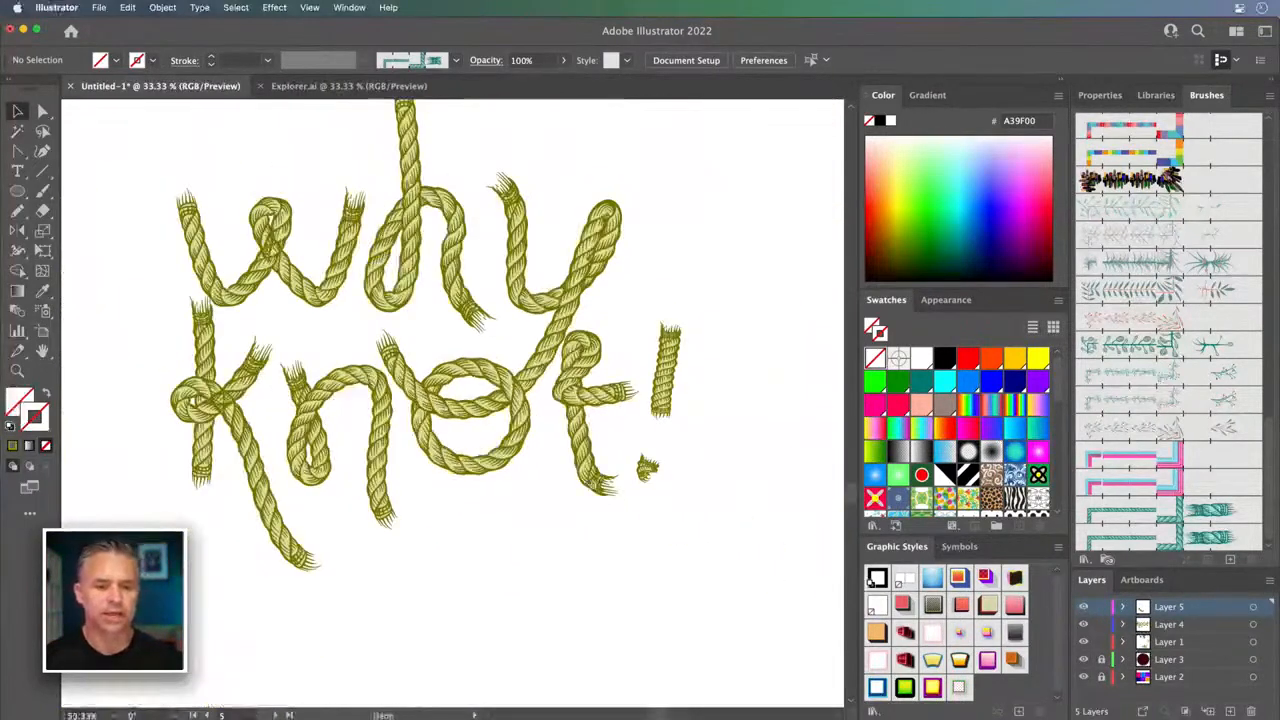
pyautogui.moveTo(559, 557); pyautogui.dragTo(531, 506)
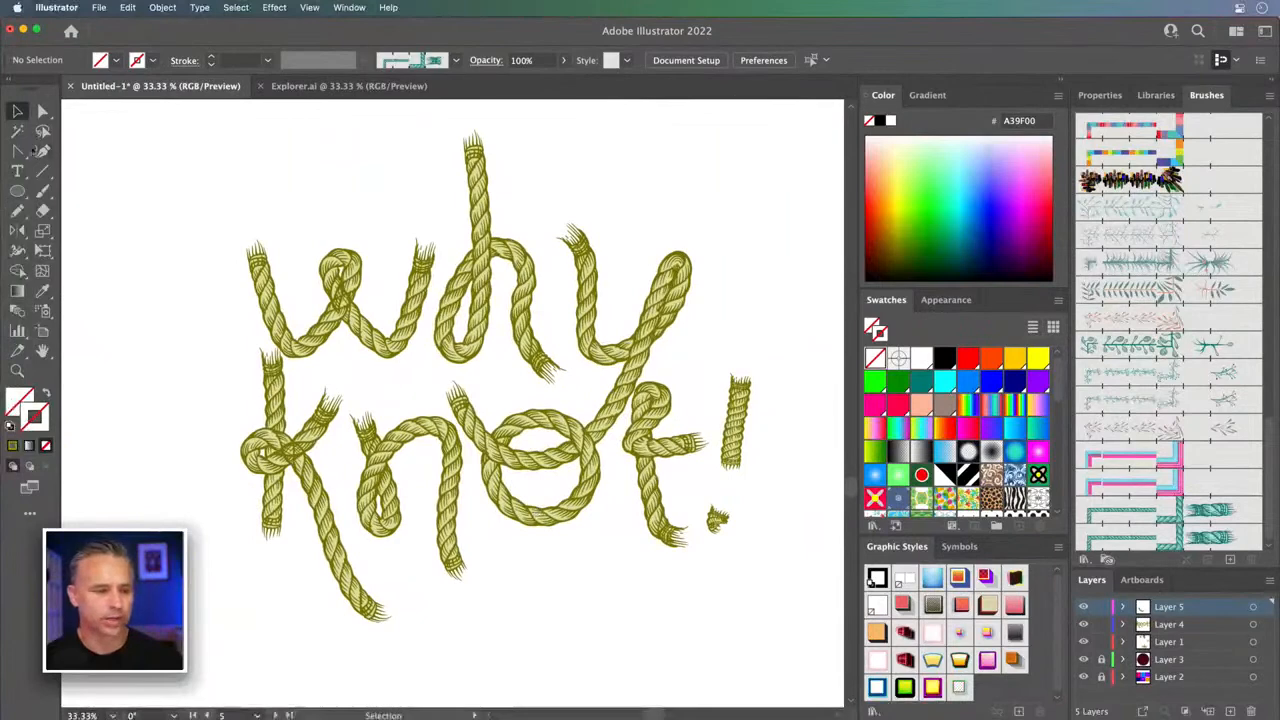
# - Reshape the t by moving its lower stem anchor slightly left and its top loop anchor to the right
pyautogui.click(41, 112)
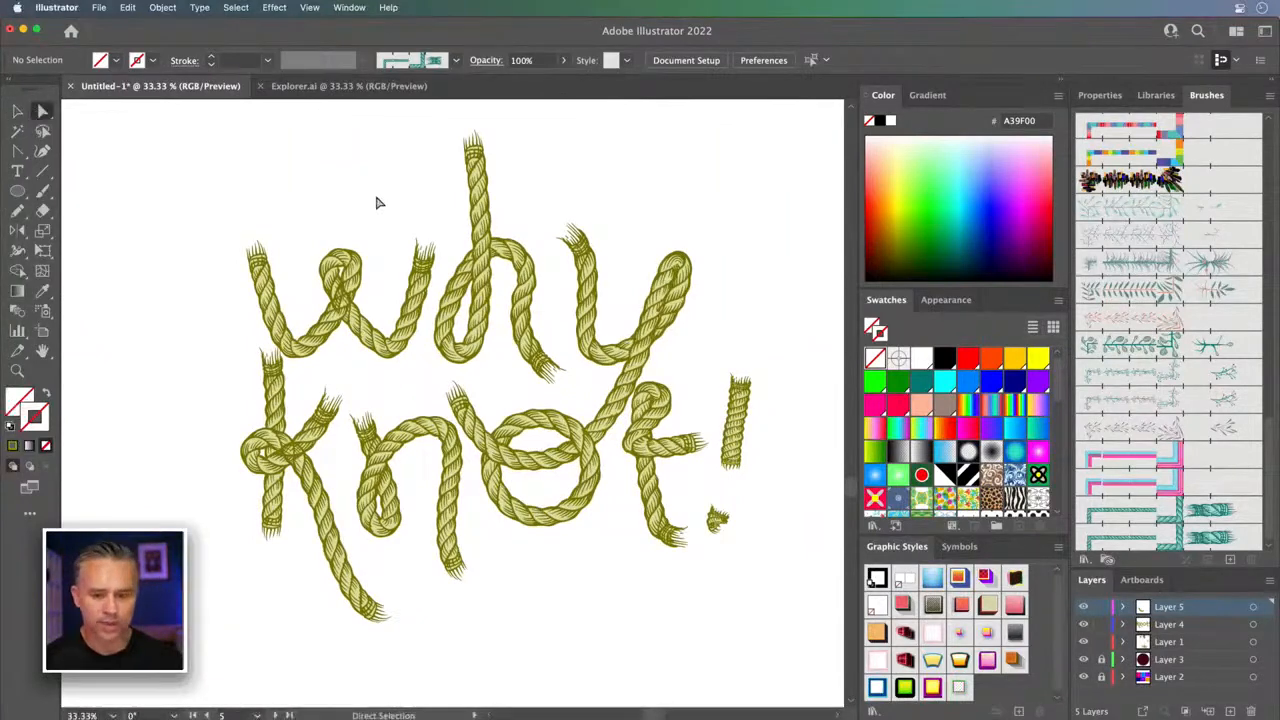
pyautogui.click(655, 516)
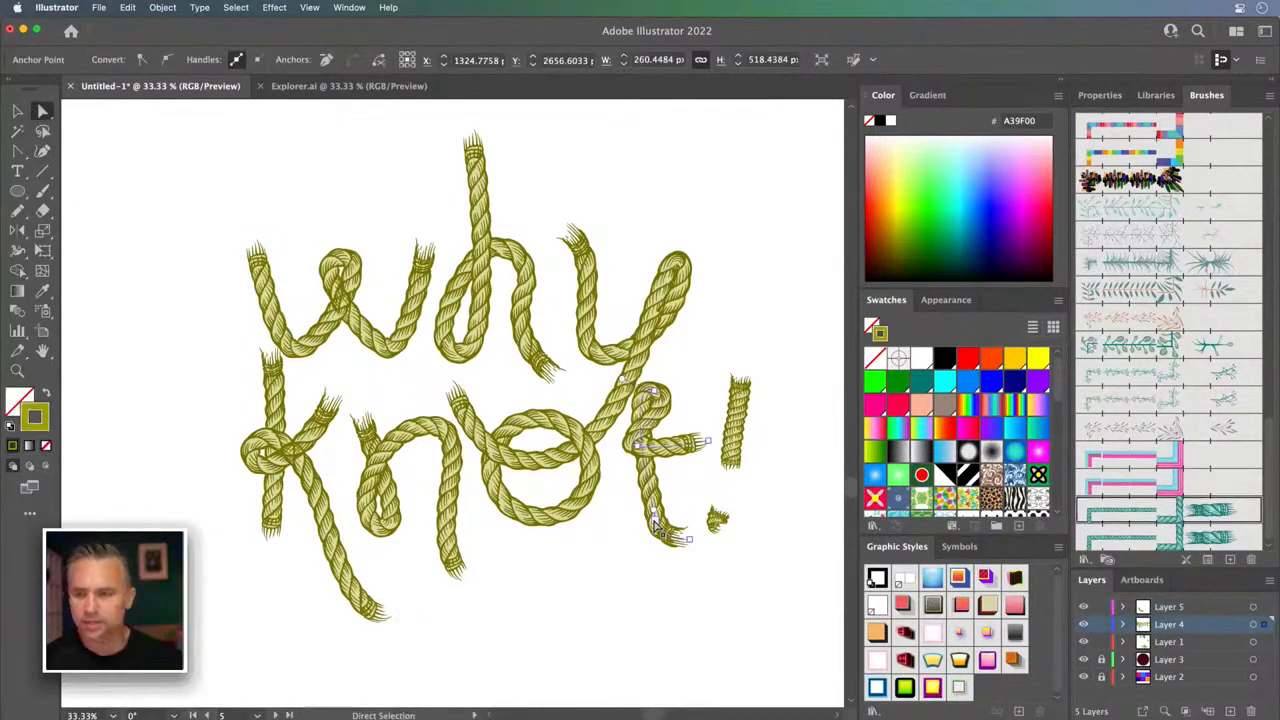
pyautogui.moveTo(654, 514); pyautogui.dragTo(640, 516)
pyautogui.moveTo(654, 395)
pyautogui.mouseDown()
pyautogui.moveTo(678, 391)
pyautogui.moveTo(675, 372)
pyautogui.moveTo(672, 392)
pyautogui.mouseUp()
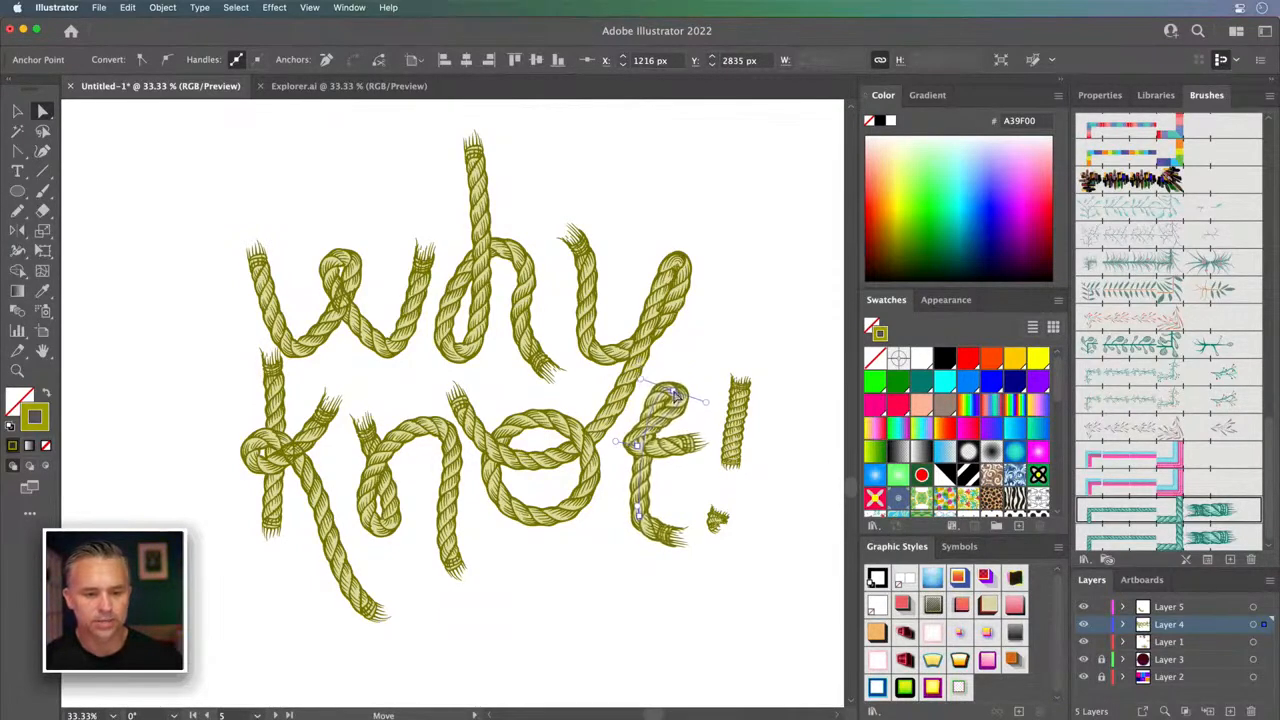
pyautogui.click(16, 110)
pyautogui.click(130, 292)
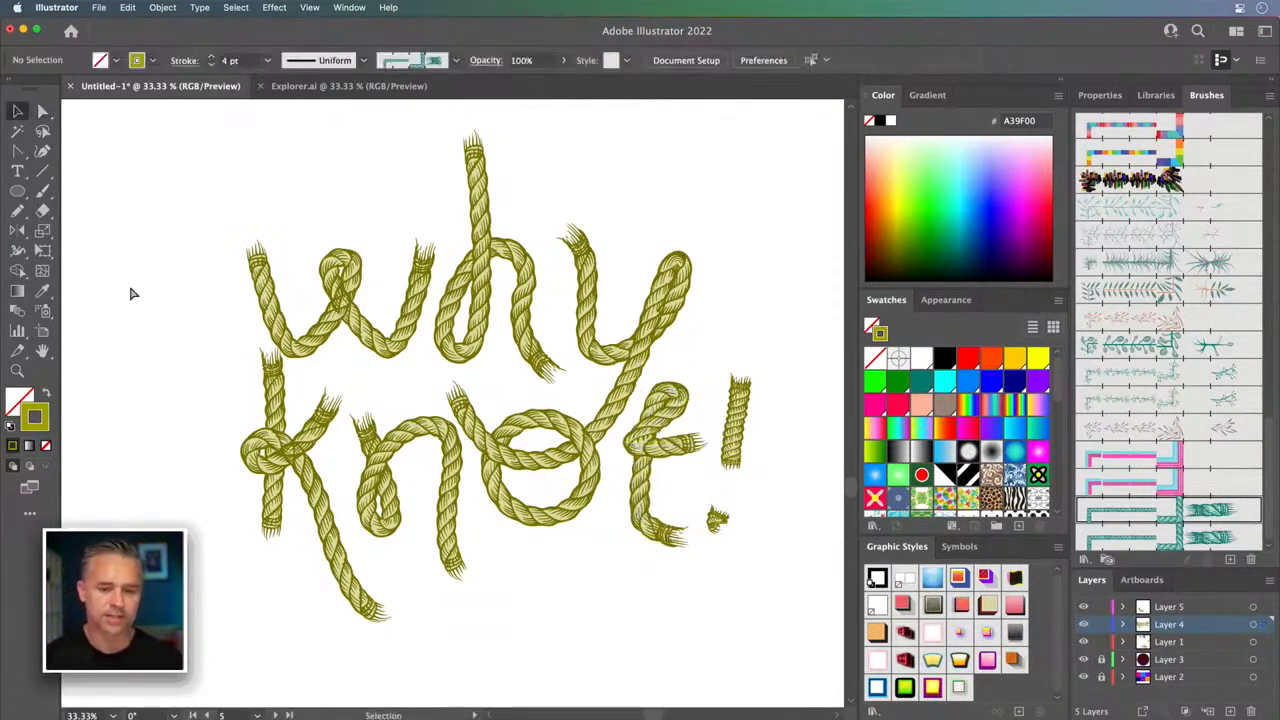
# - Enable scaling of corners and of strokes and effects in the transform preferences
pyautogui.press('super+minus')
pyautogui.press('super+minus')
pyautogui.press('super+minus')
pyautogui.moveTo(322, 287); pyautogui.dragTo(614, 492)
pyautogui.click(740, 443)
pyautogui.click(1090, 96)
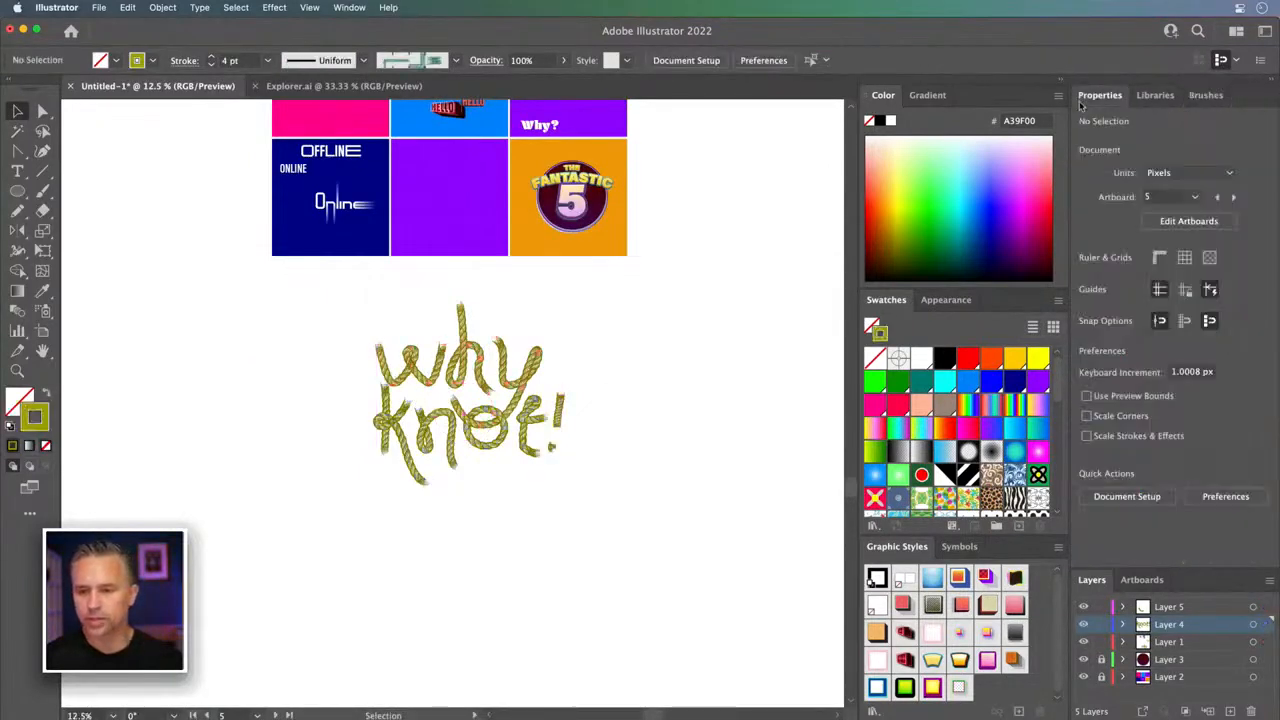
pyautogui.click(1087, 436)
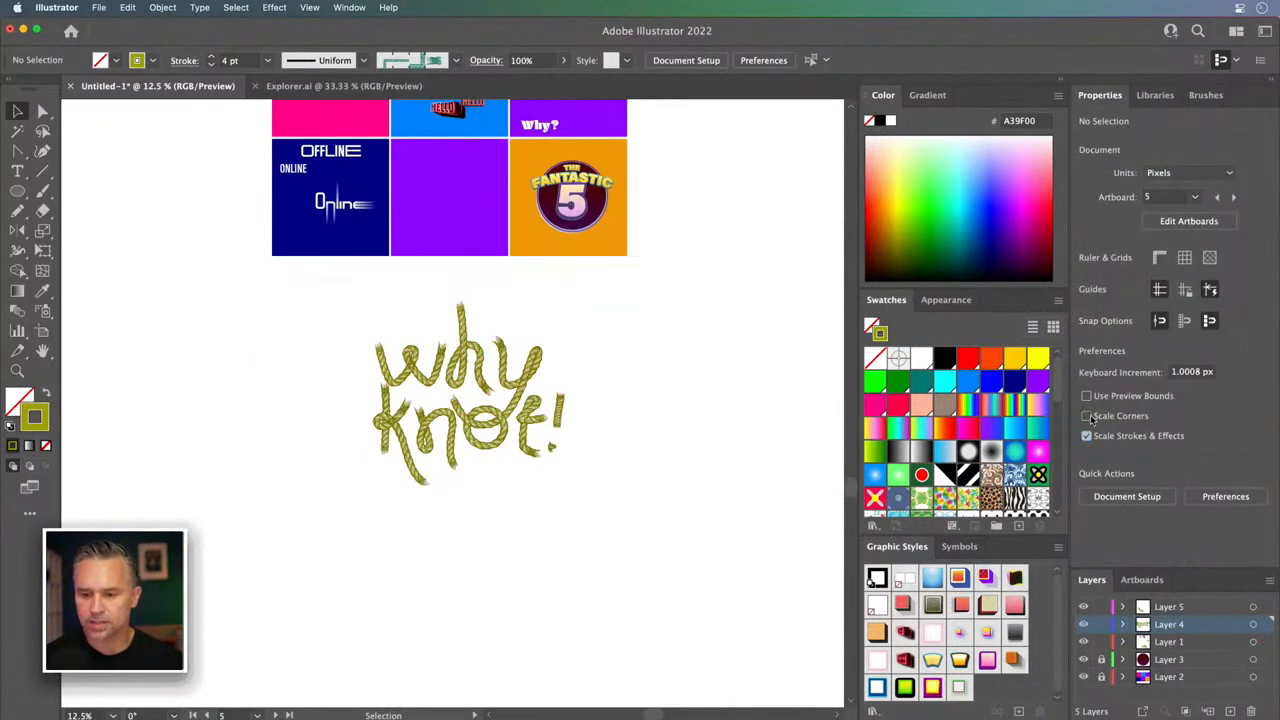
# - Scale down the whole "why knot!" lettering and move it onto the empty purple artboard
pyautogui.moveTo(297, 329); pyautogui.dragTo(611, 557)
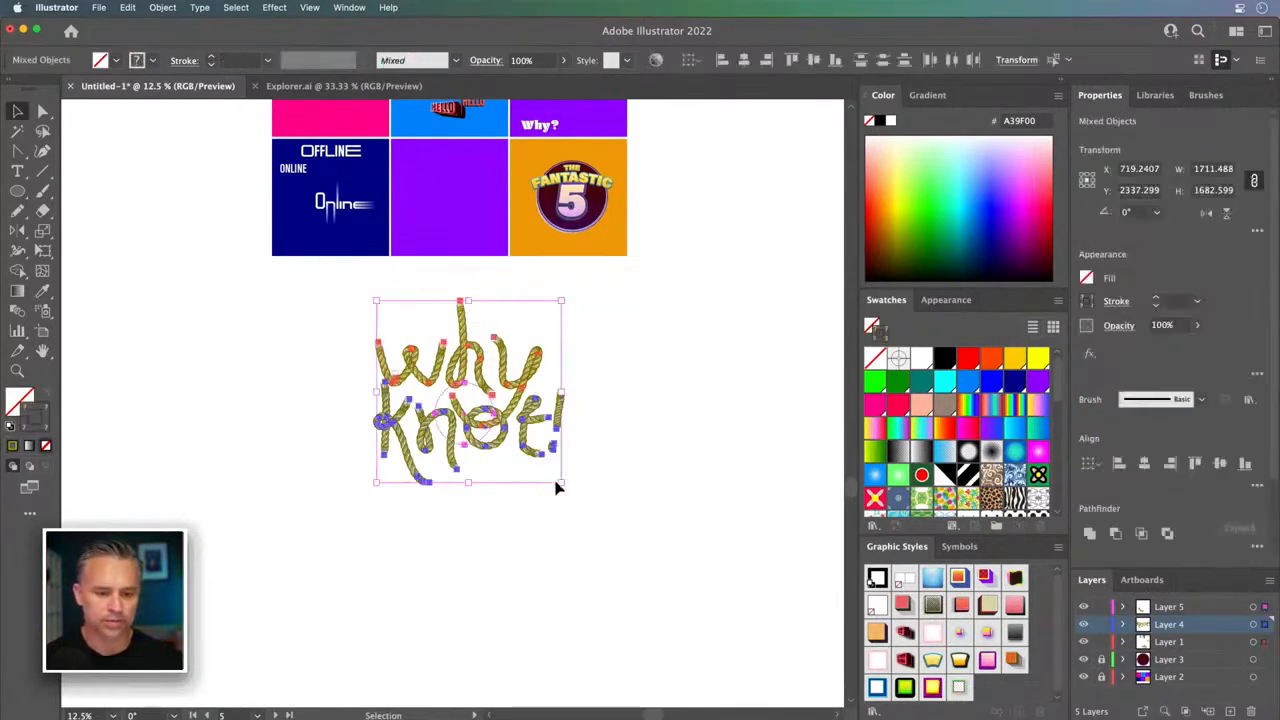
pyautogui.moveTo(560, 484); pyautogui.dragTo(452, 374)
pyautogui.moveTo(400, 321); pyautogui.dragTo(432, 198)
# - Delete the small plain "ONLINE" text from the navy artboard
pyautogui.press('super+plus')
pyautogui.press('super+plus')
pyautogui.moveTo(242, 317); pyautogui.dragTo(462, 408)
pyautogui.click(251, 436)
pyautogui.press('Delete')
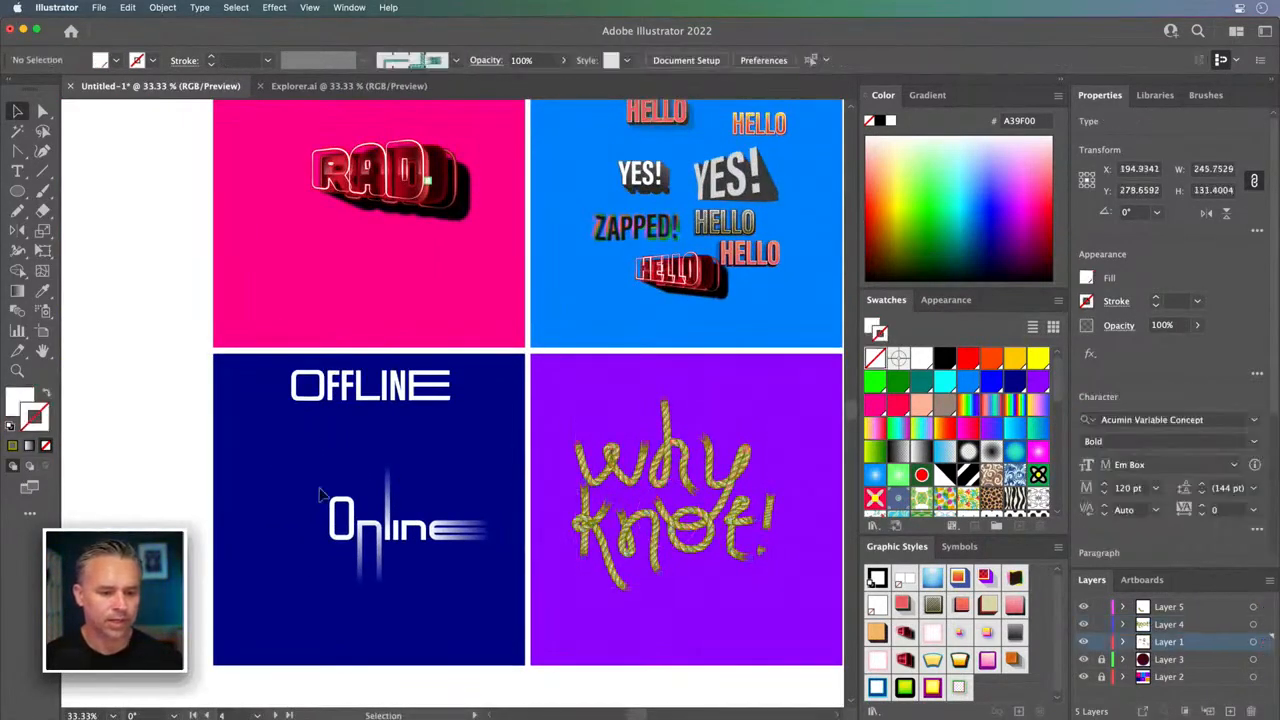
# - Align the OFFLINE lettering above the stretched Online lettering and move both to the middle of the navy artboard
pyautogui.click(334, 386)
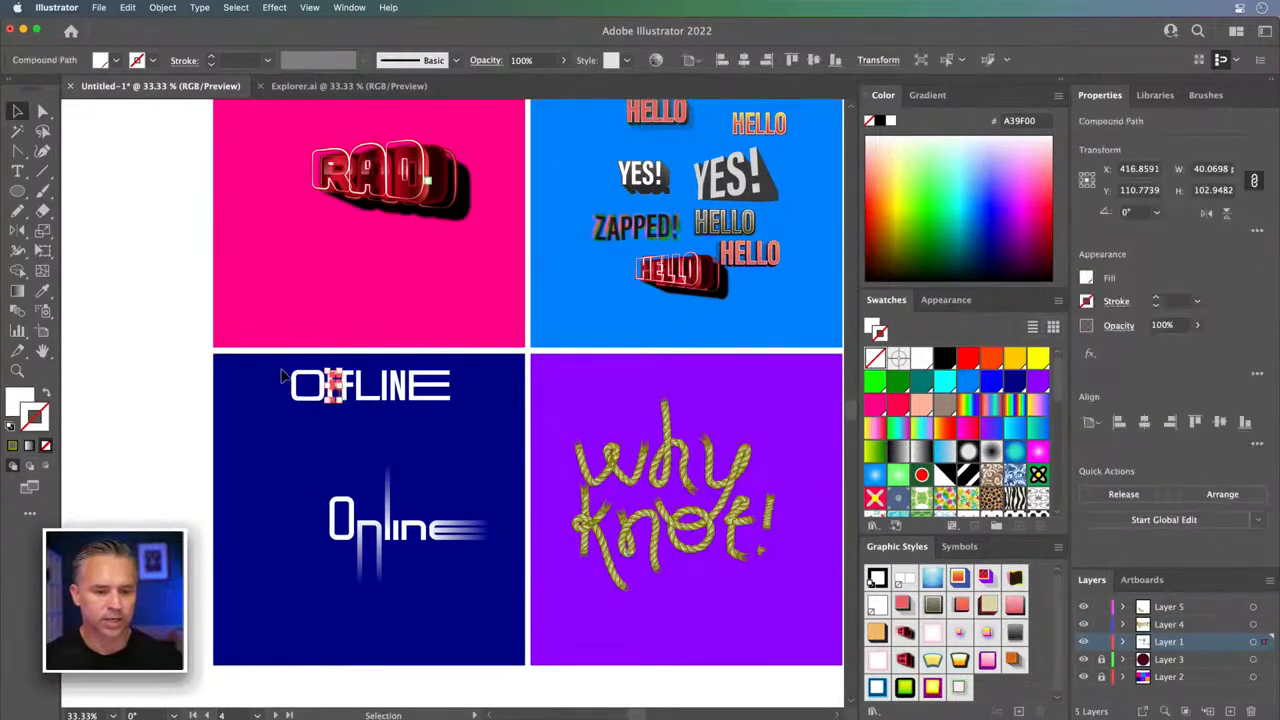
pyautogui.click(466, 428)
pyautogui.moveTo(320, 386); pyautogui.dragTo(358, 430)
pyautogui.moveTo(489, 575); pyautogui.dragTo(492, 578)
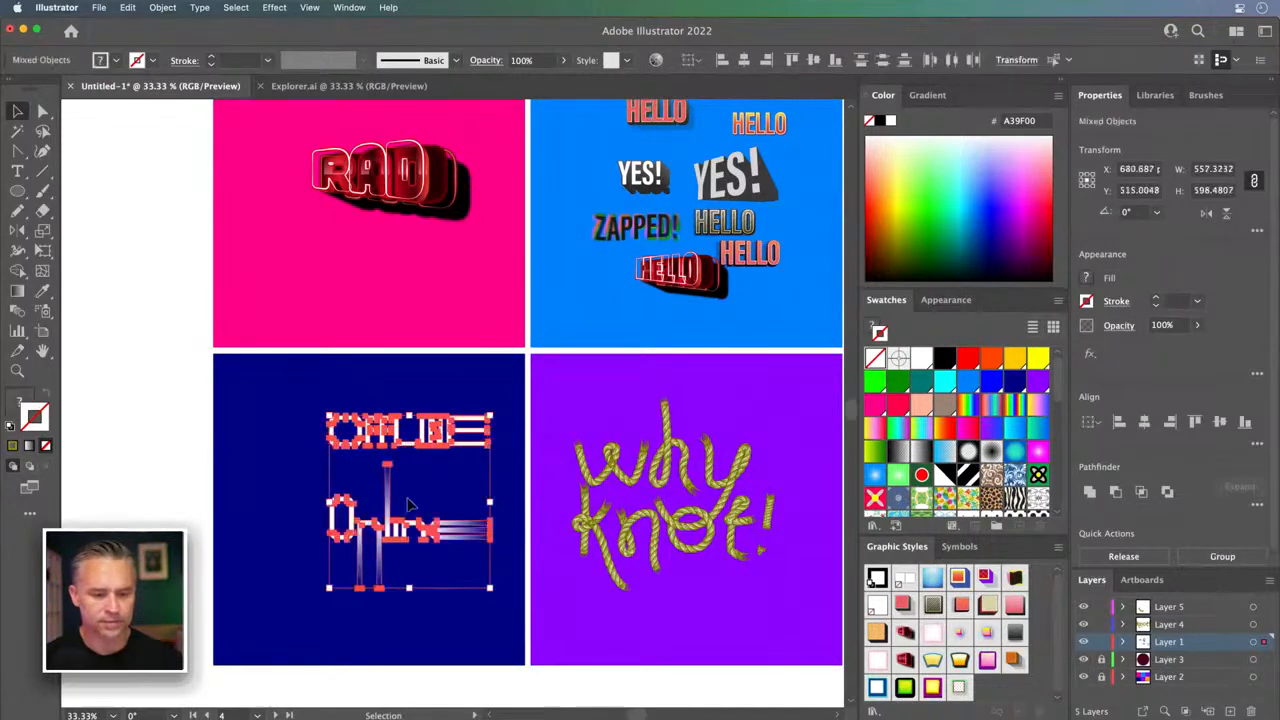
pyautogui.moveTo(388, 508); pyautogui.dragTo(337, 528)
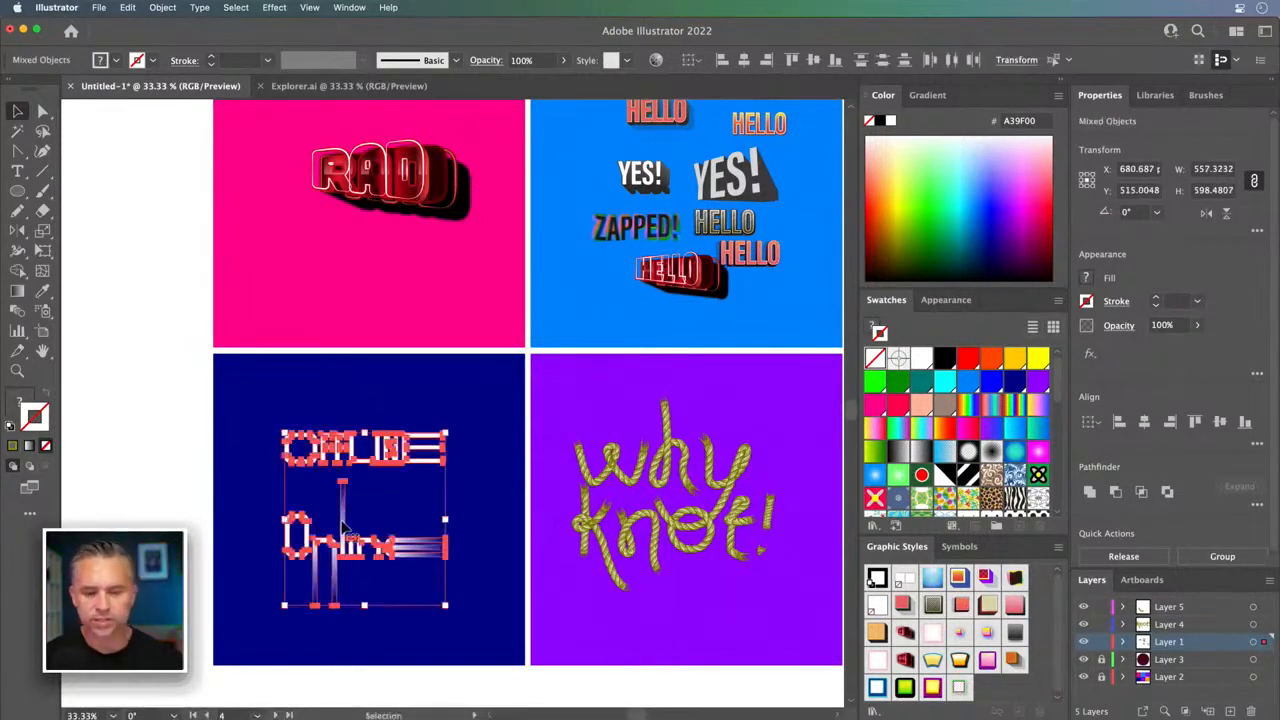
# - Move the RAD lettering left to center it on the pink artboard and delete the "Why?" text below GUNSHIP
pyautogui.moveTo(515, 321); pyautogui.dragTo(449, 382)
pyautogui.moveTo(308, 238); pyautogui.dragTo(281, 241)
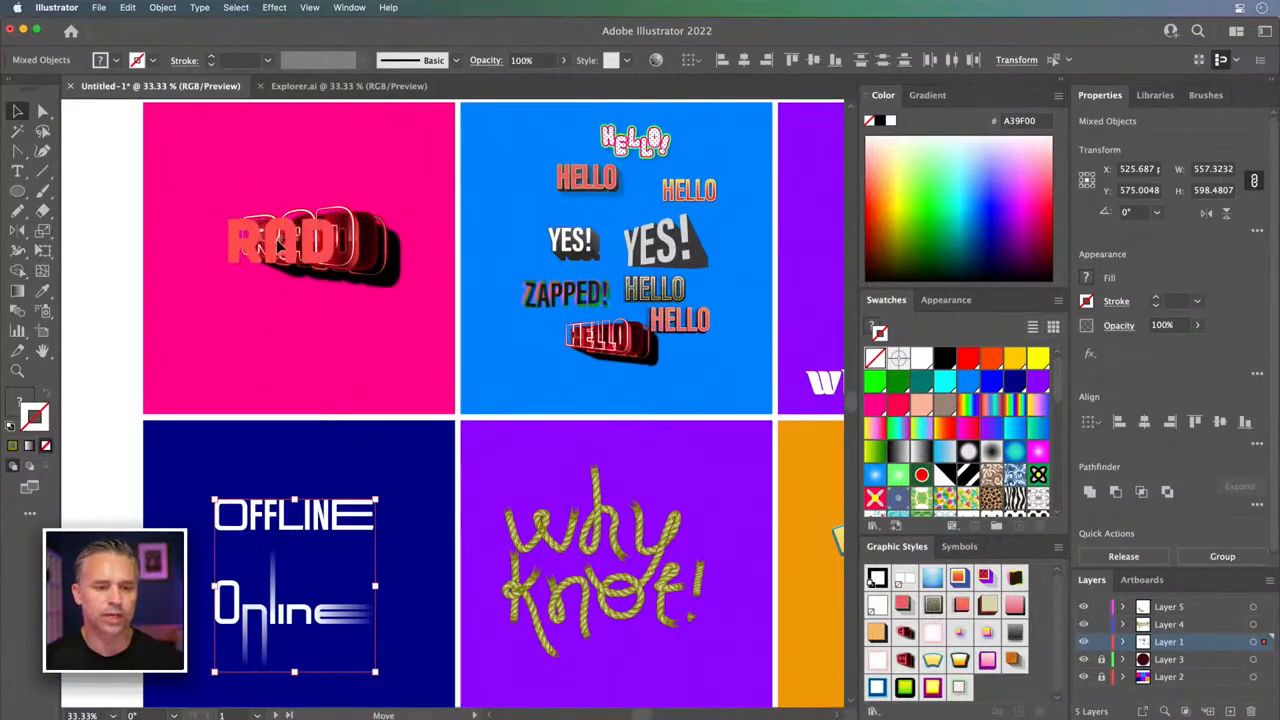
pyautogui.moveTo(507, 344); pyautogui.dragTo(224, 325)
pyautogui.click(535, 368)
pyautogui.press('Delete')
# - Collapse the color, swatches and graphic styles panels to free up canvas space
pyautogui.moveTo(366, 296); pyautogui.dragTo(484, 290)
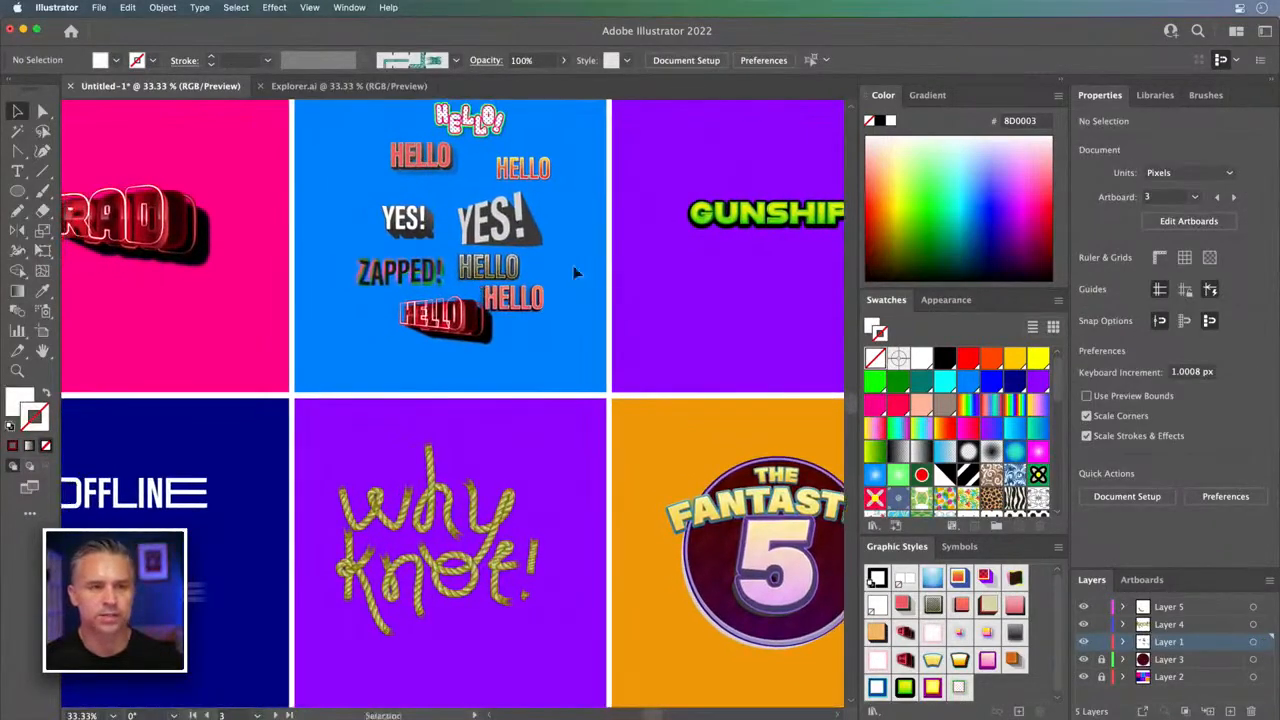
pyautogui.click(1059, 84)
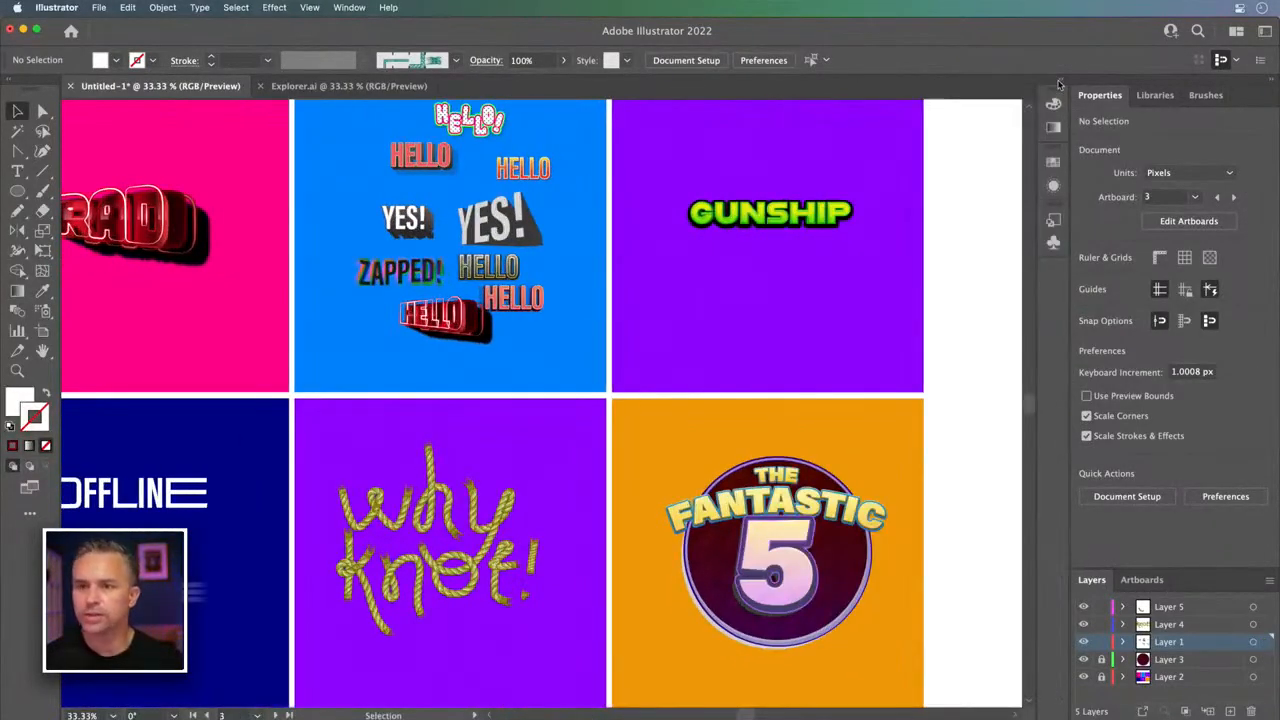
pyautogui.moveTo(404, 266); pyautogui.dragTo(484, 254)
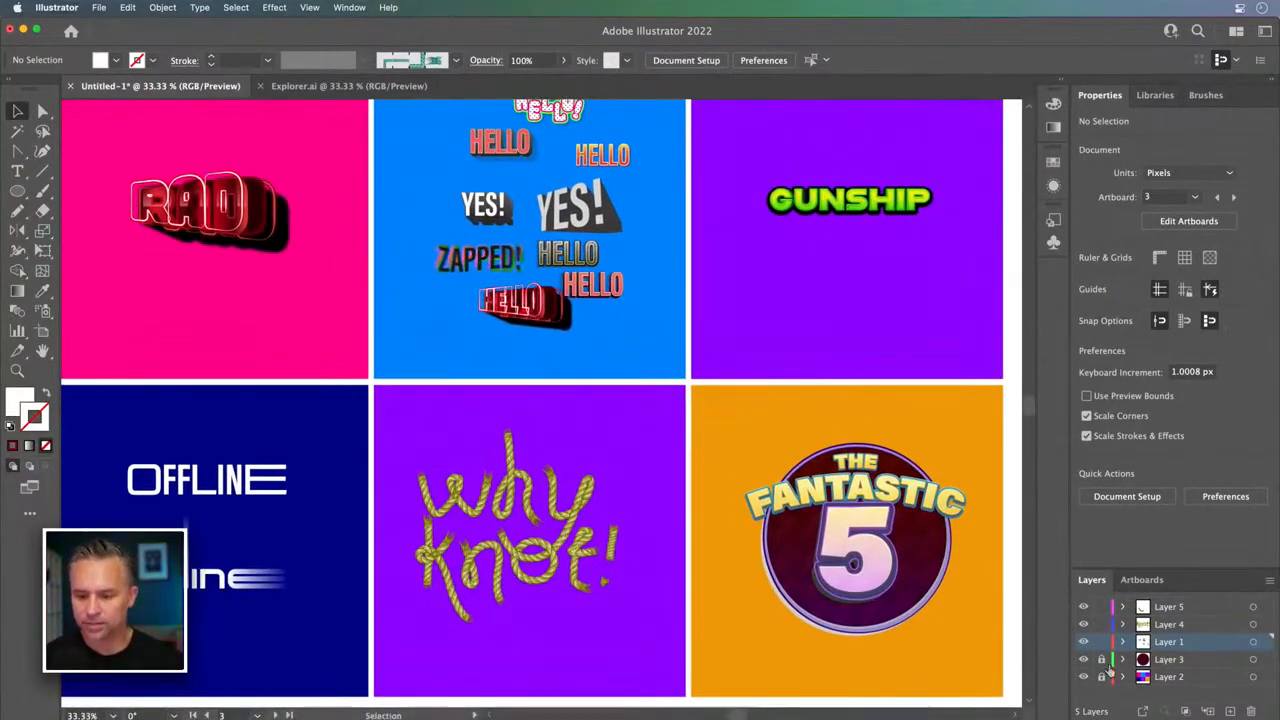
# - Recolor the background rectangle behind "why knot!" to olive gray 5E6046 and lock Layer 2
pyautogui.click(636, 657)
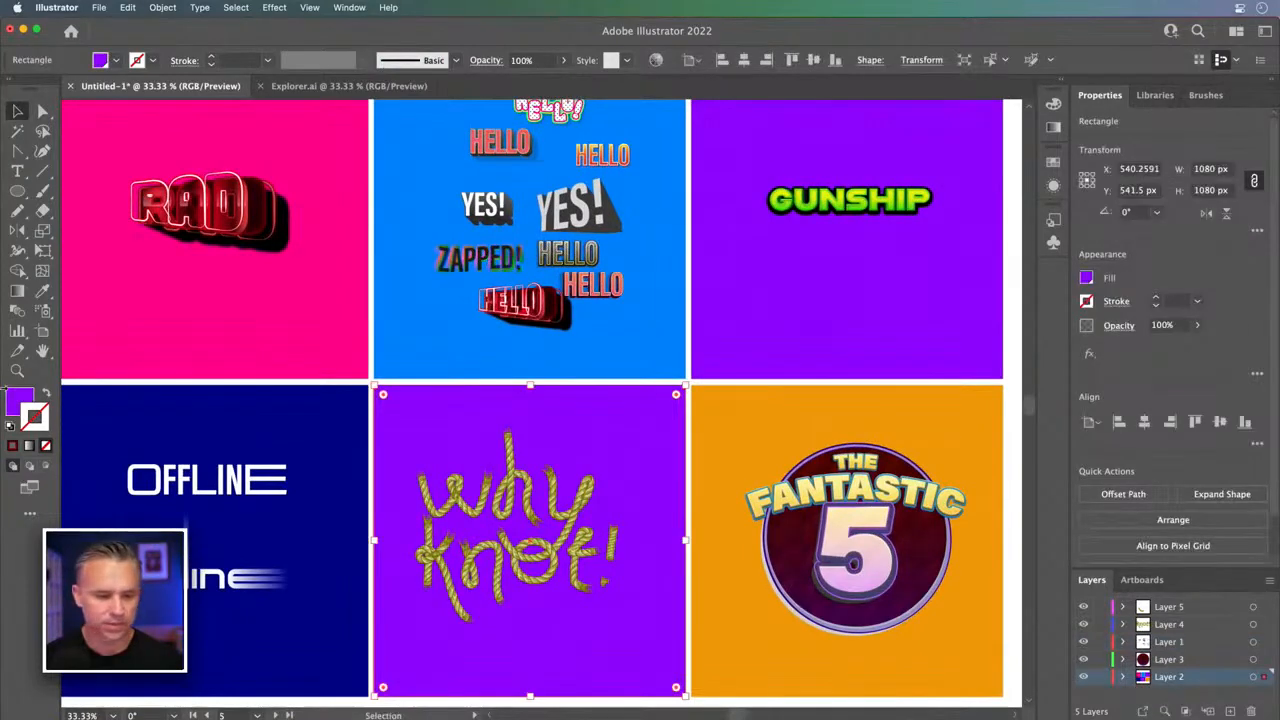
pyautogui.doubleClick(18, 398)
pyautogui.click(844, 492)
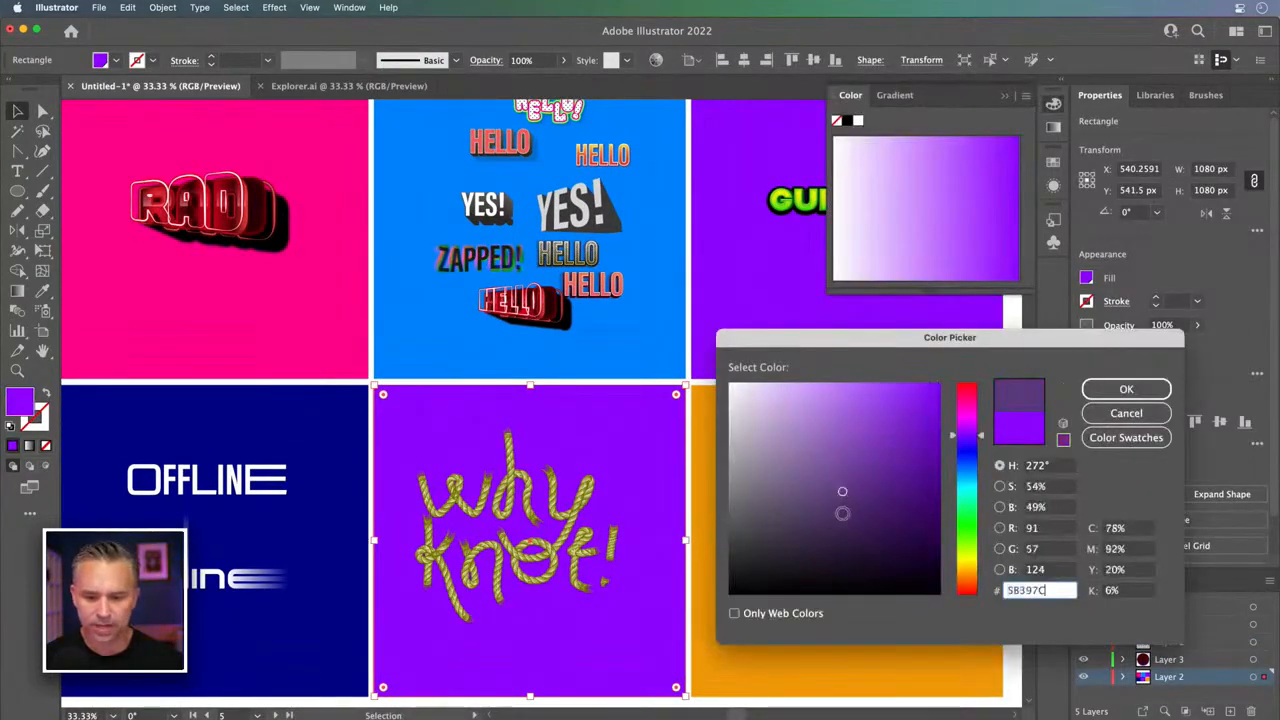
pyautogui.click(842, 513)
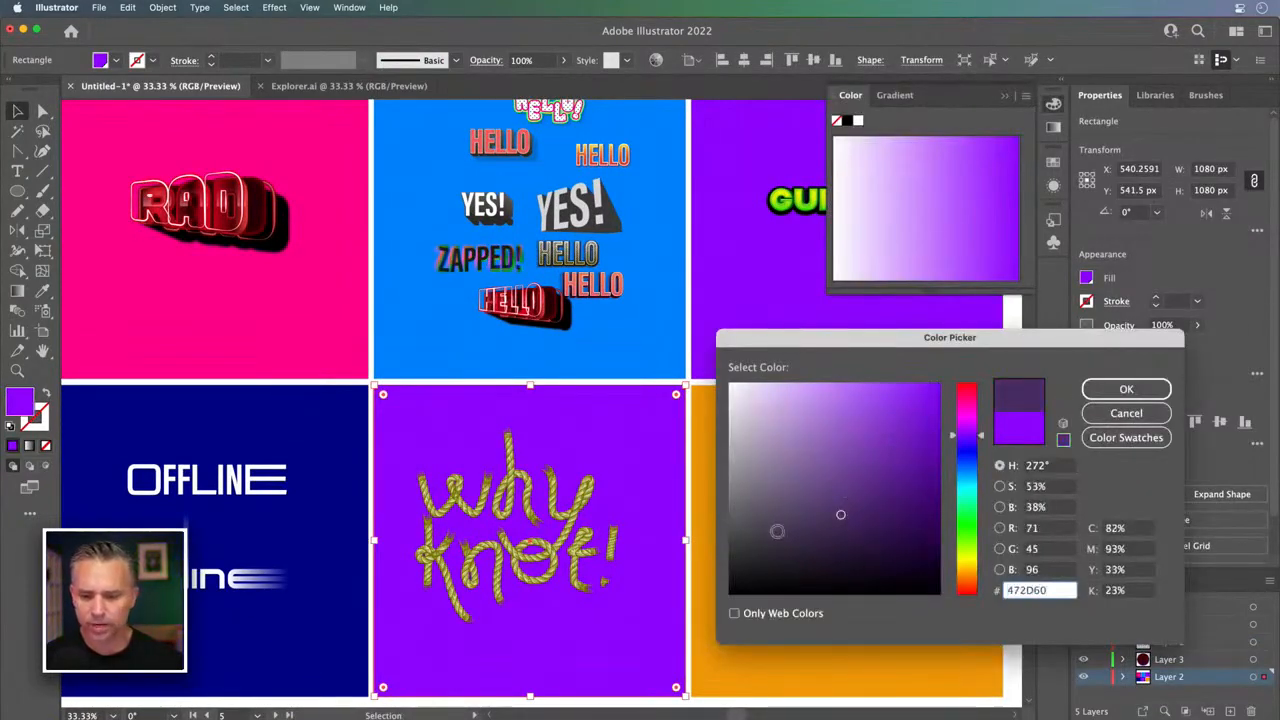
pyautogui.click(785, 514)
pyautogui.click(967, 546)
pyautogui.click(968, 559)
pyautogui.press('Return')
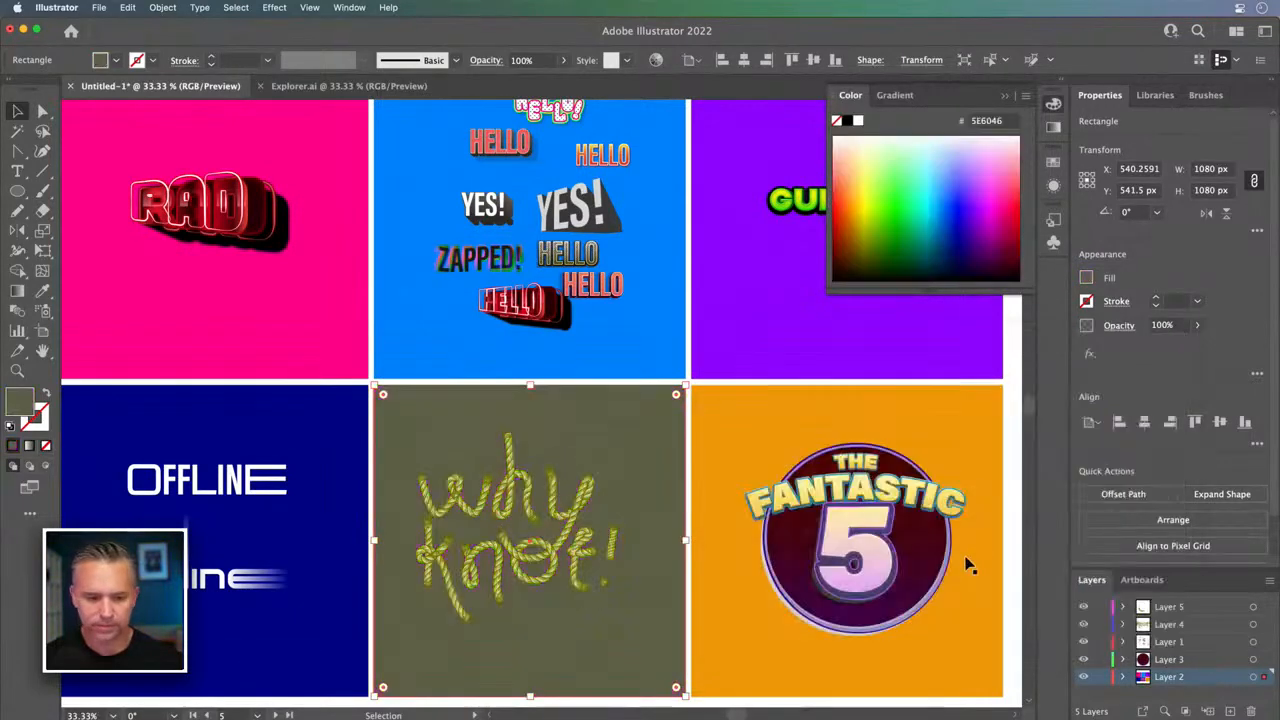
pyautogui.click(1100, 677)
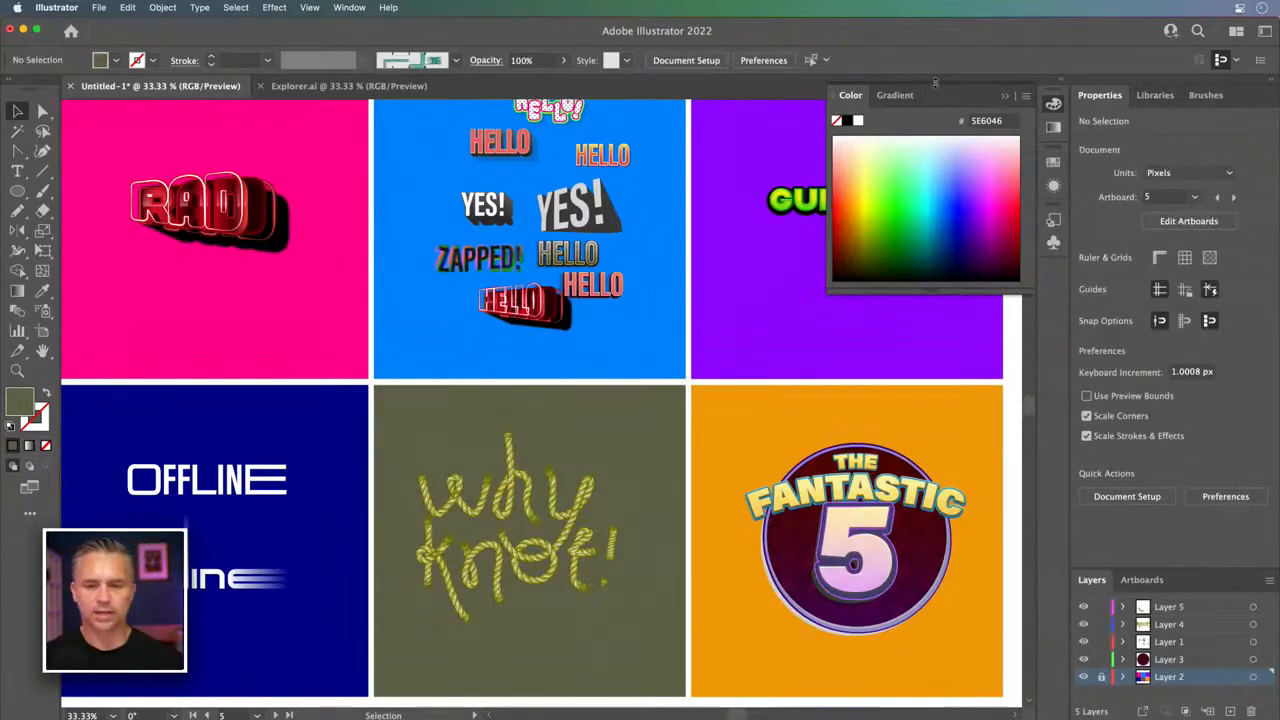
pyautogui.click(1004, 98)
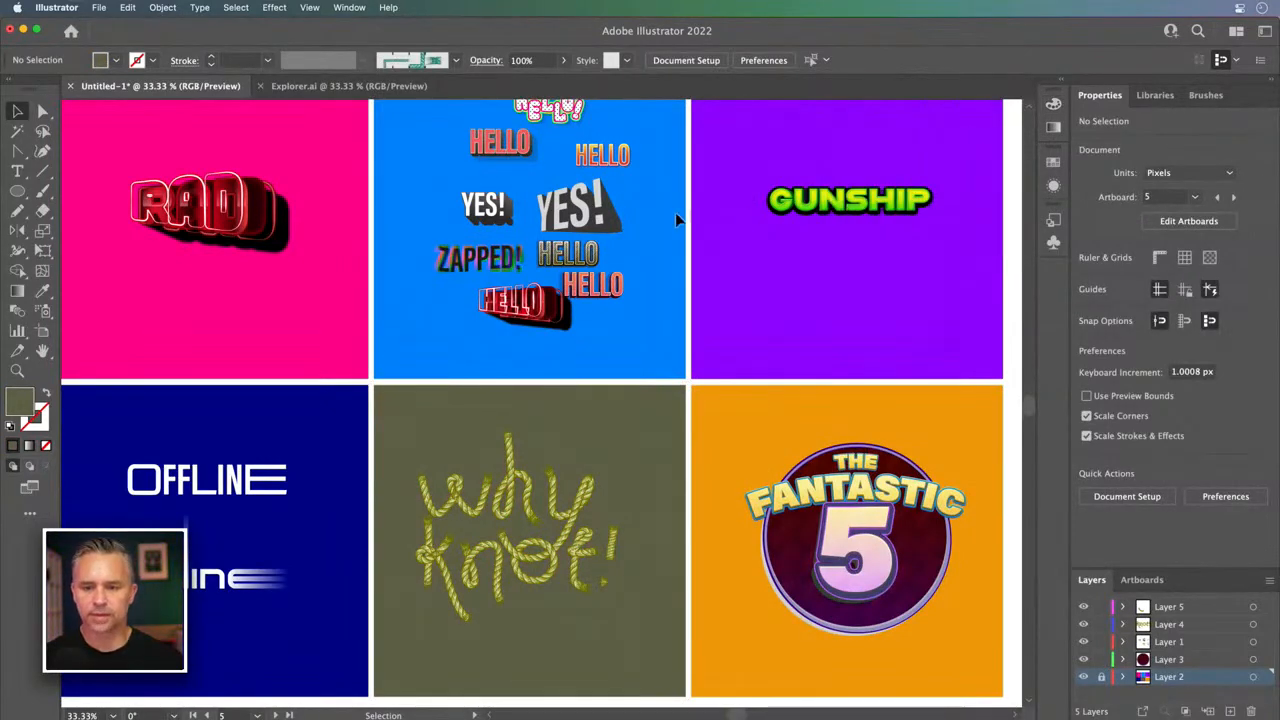
# - Enlarge and vertically stretch the GUNSHIP lettering to about 980 by 699 px so it spans its purple artboard
pyautogui.click(786, 207)
pyautogui.moveTo(767, 218); pyautogui.dragTo(698, 318)
pyautogui.click(727, 350)
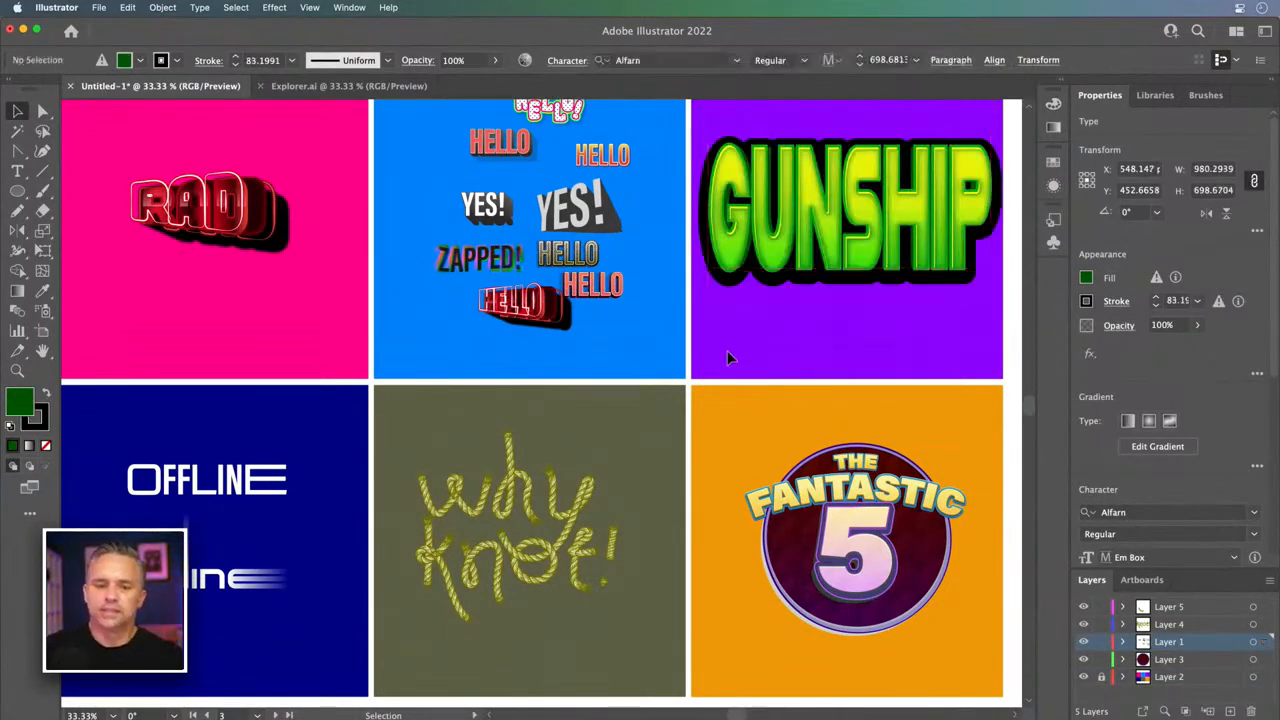
# - Collapse the remaining properties and layers panels to icons to give the artboards more room
pyautogui.hscroll(-2, 727, 351)
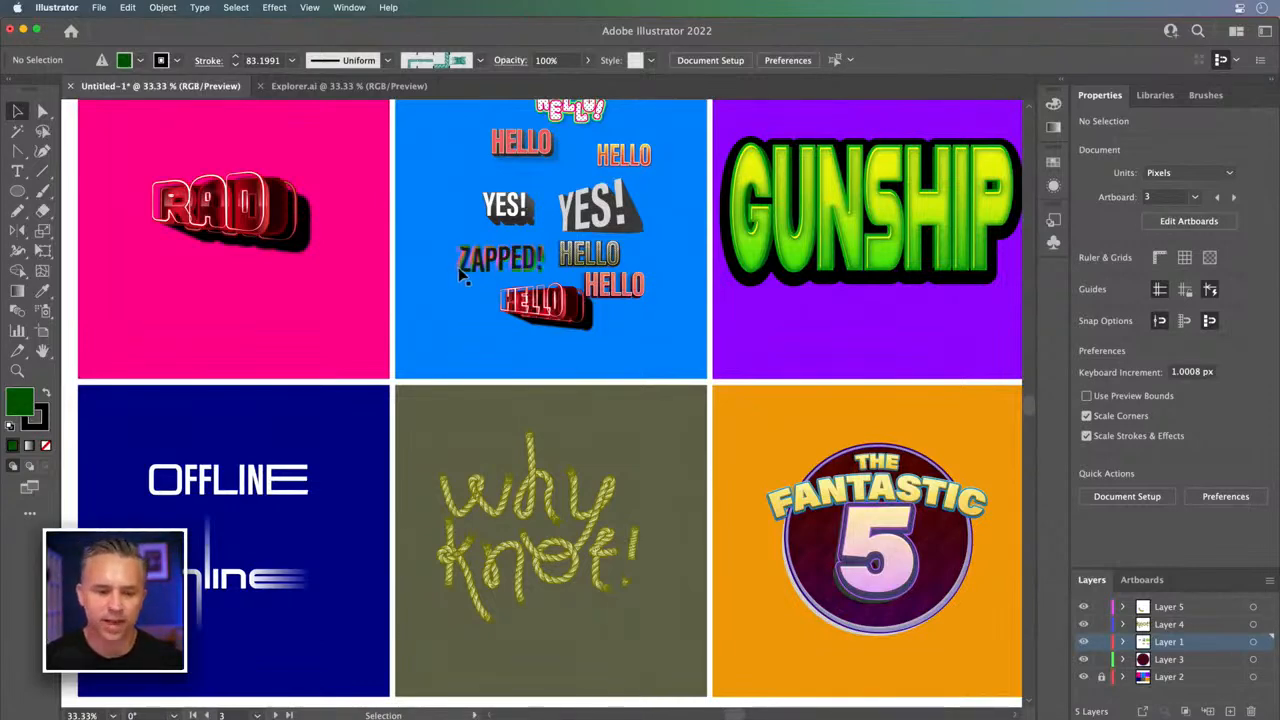
pyautogui.scroll(2, 457, 267)
pyautogui.moveTo(447, 267); pyautogui.dragTo(452, 270)
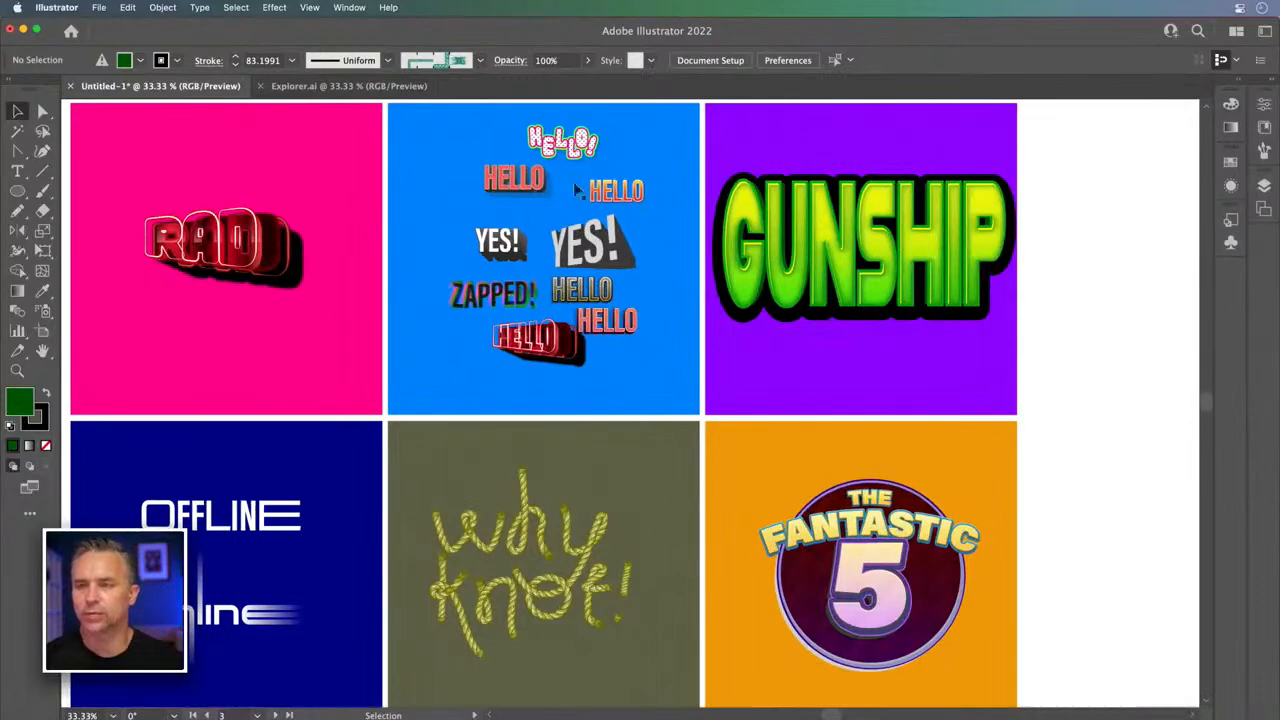
pyautogui.click(1272, 80)
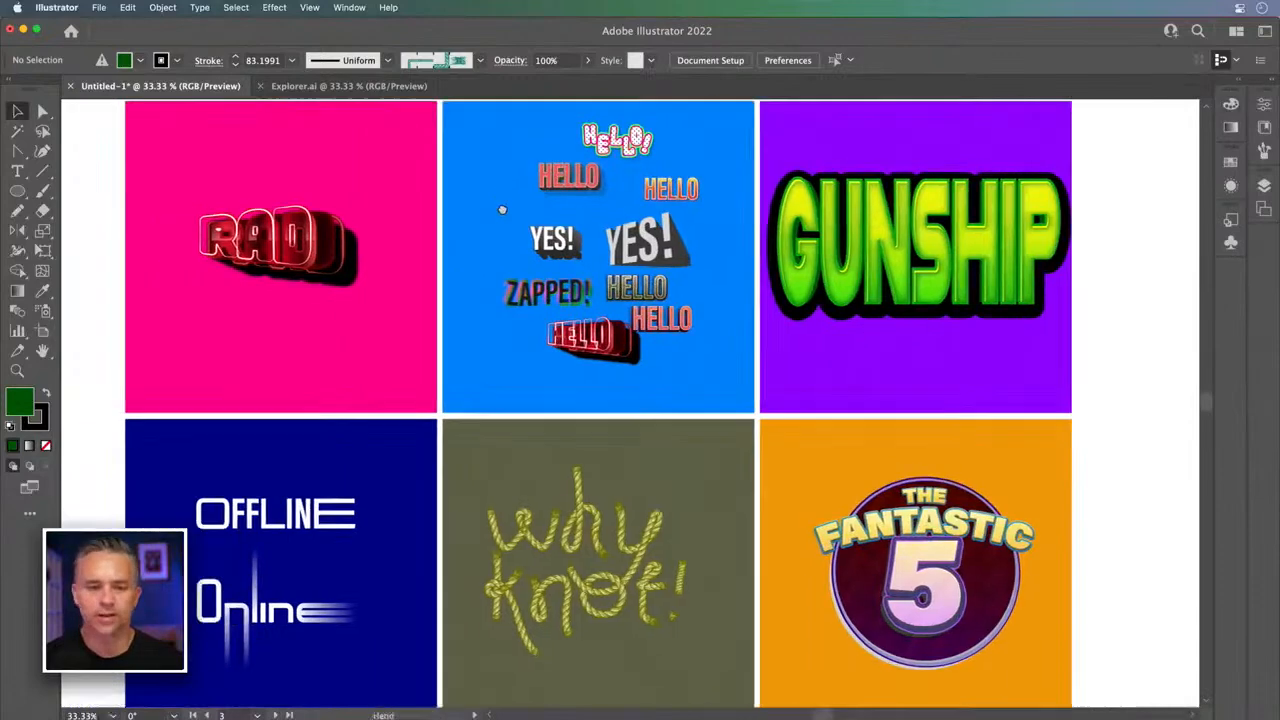
pyautogui.moveTo(518, 208); pyautogui.dragTo(536, 207)
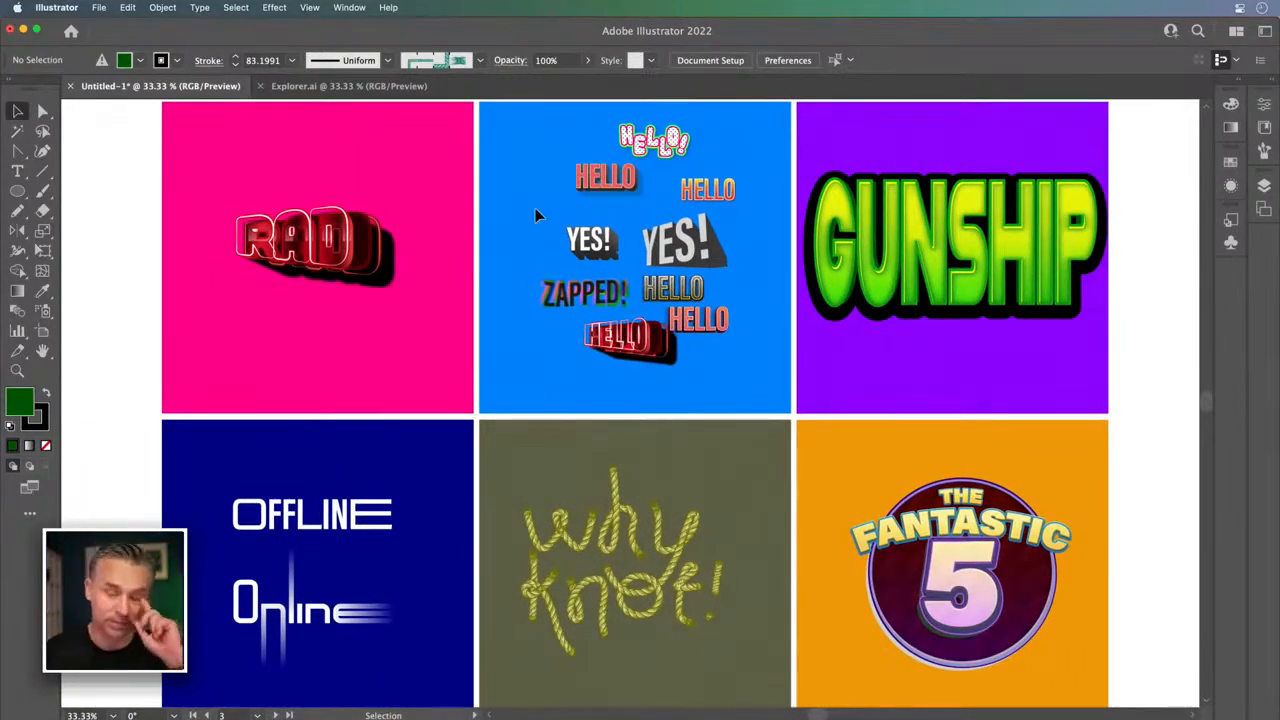